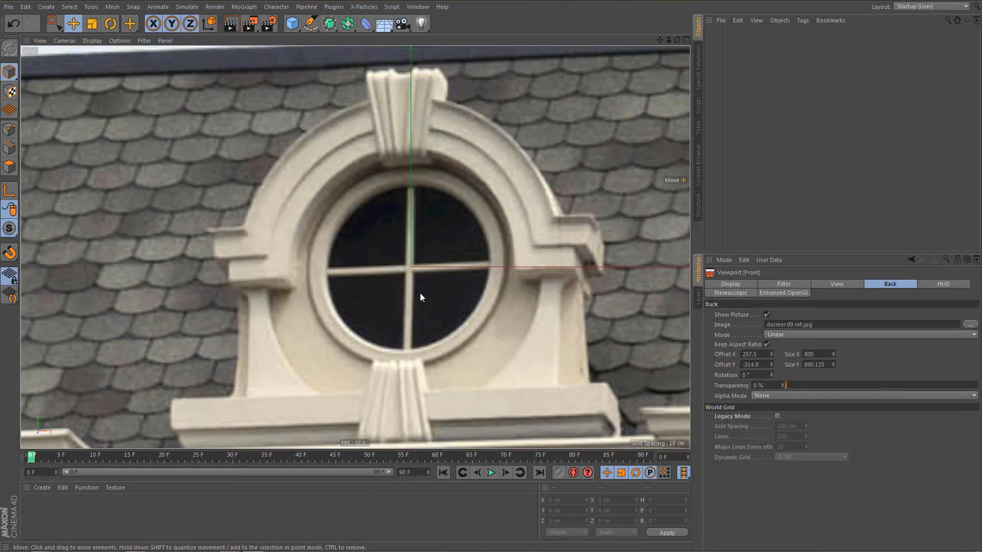
Examine the round dormer window in the reference photo of the house facade.
scroll(415, 288, down, 10)
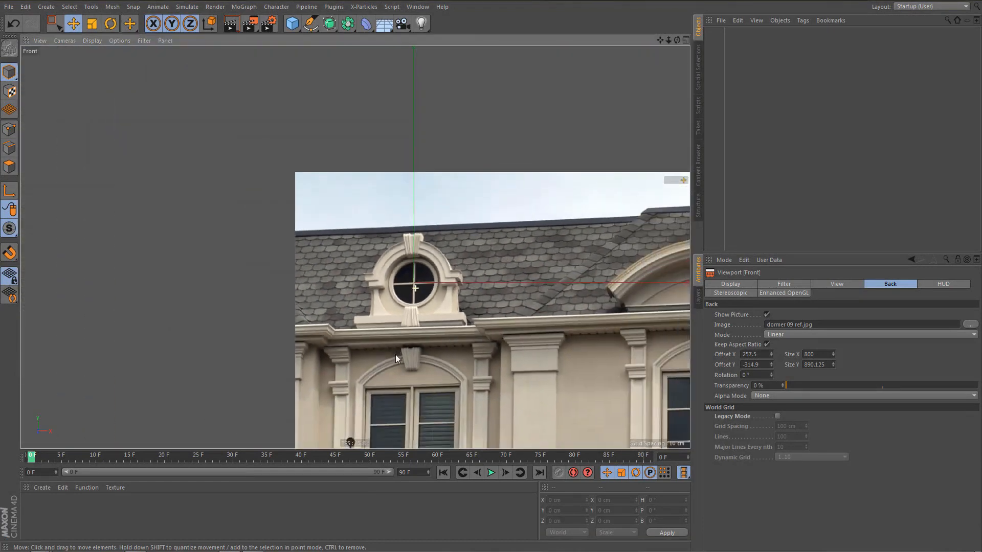
alt+right_drag(395, 356, 392, 371)
alt+middle_drag(391, 370, 330, 212)
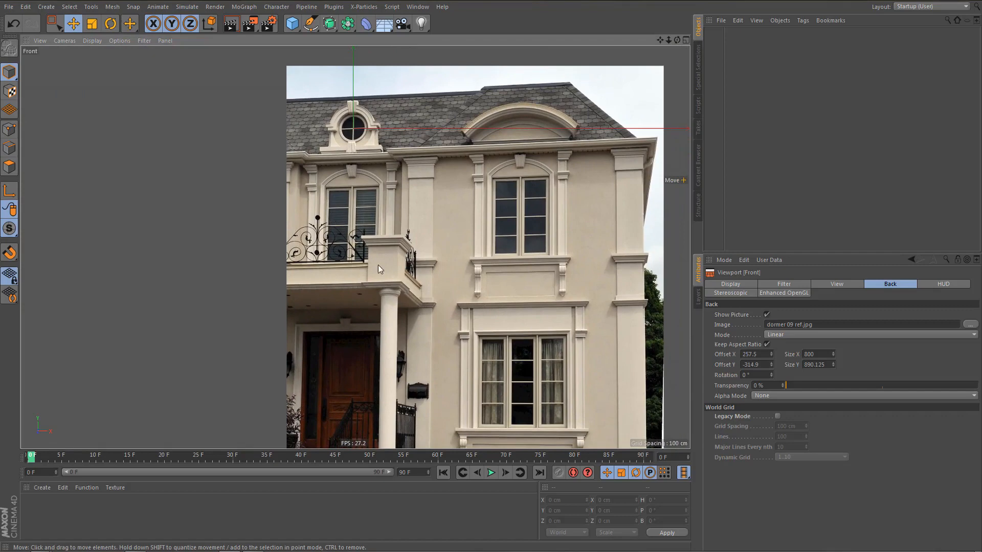
alt+middle_drag(344, 127, 390, 257)
scroll(449, 267, up, 10)
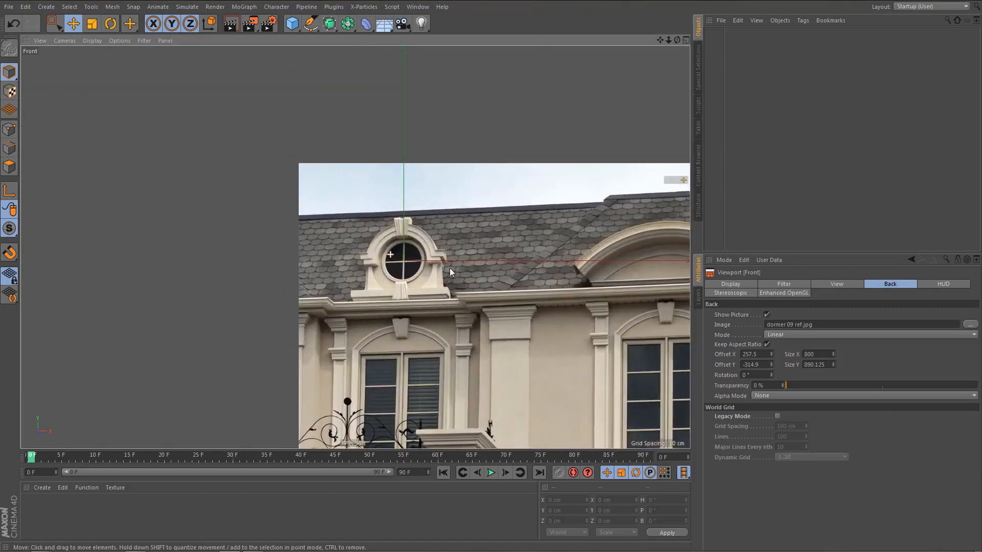
scroll(465, 291, up, 6)
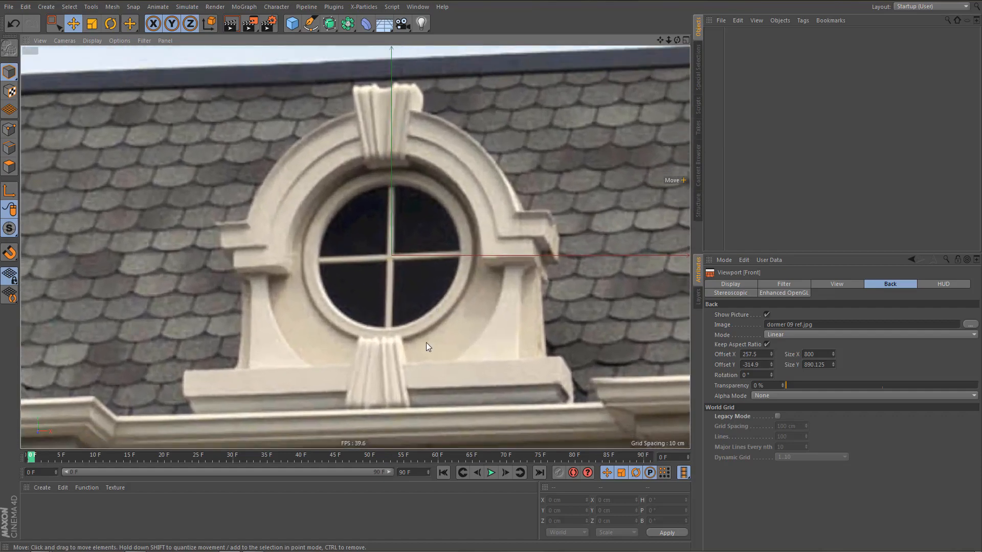
scroll(412, 331, up, 3)
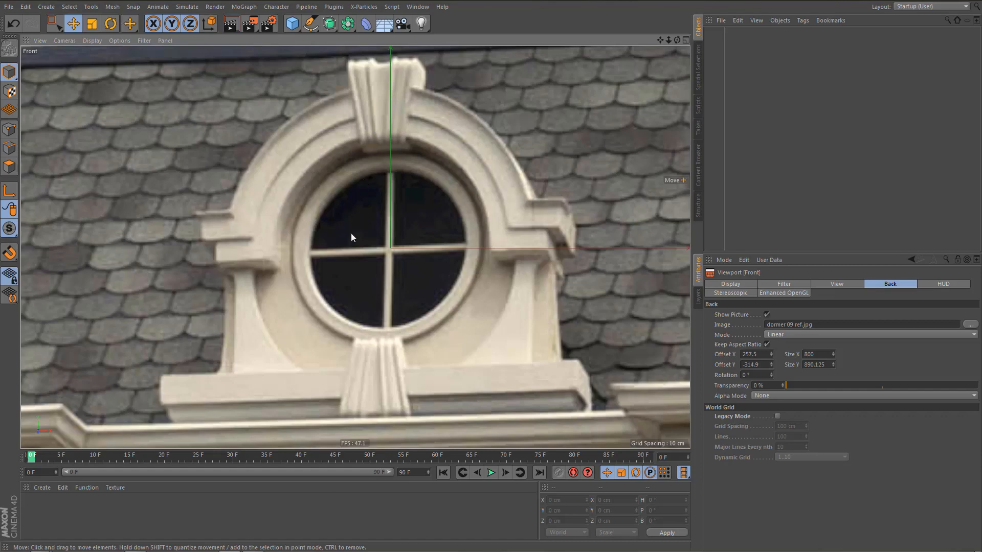
Add a disc oriented to -Z and scale it uniformly to about 56 cm across over the round window.
click(292, 23)
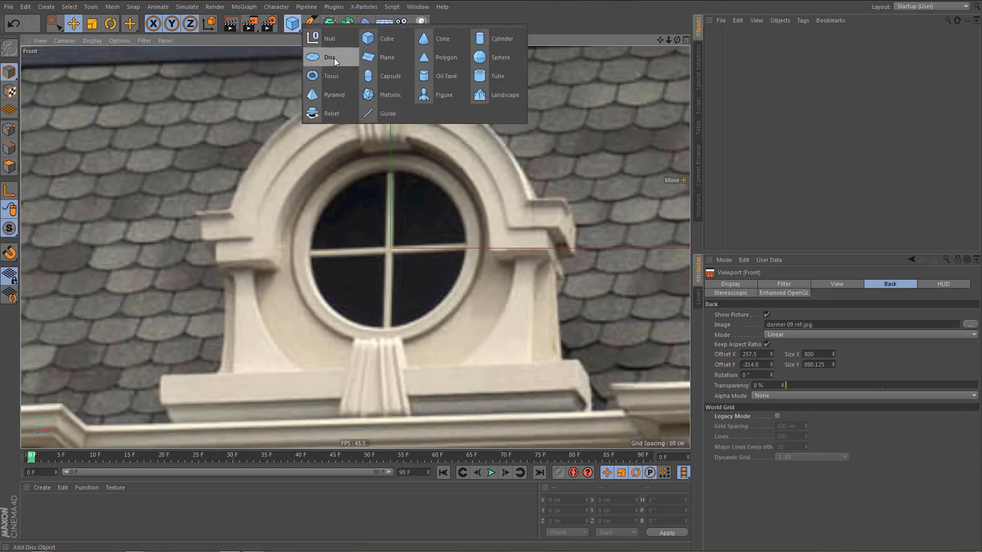
click(333, 57)
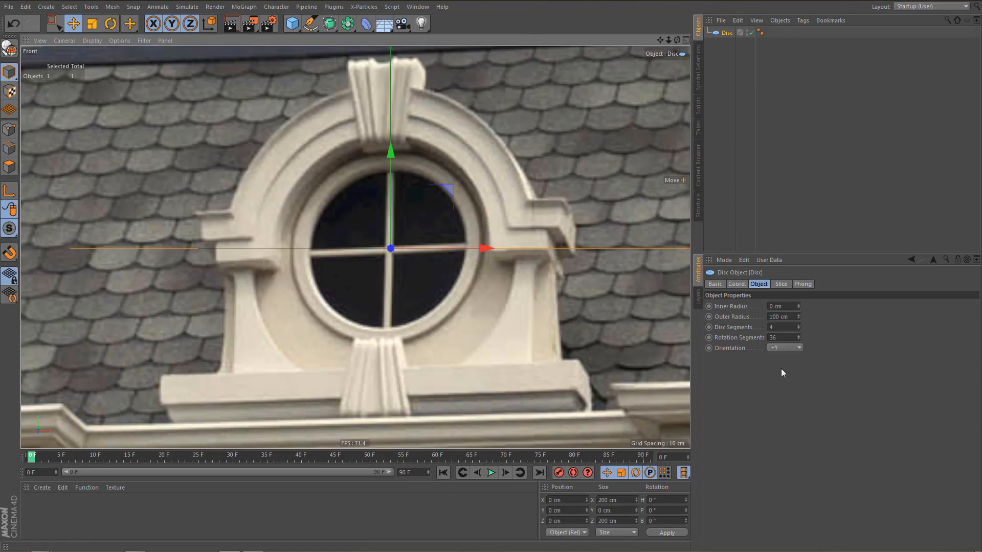
click(791, 349)
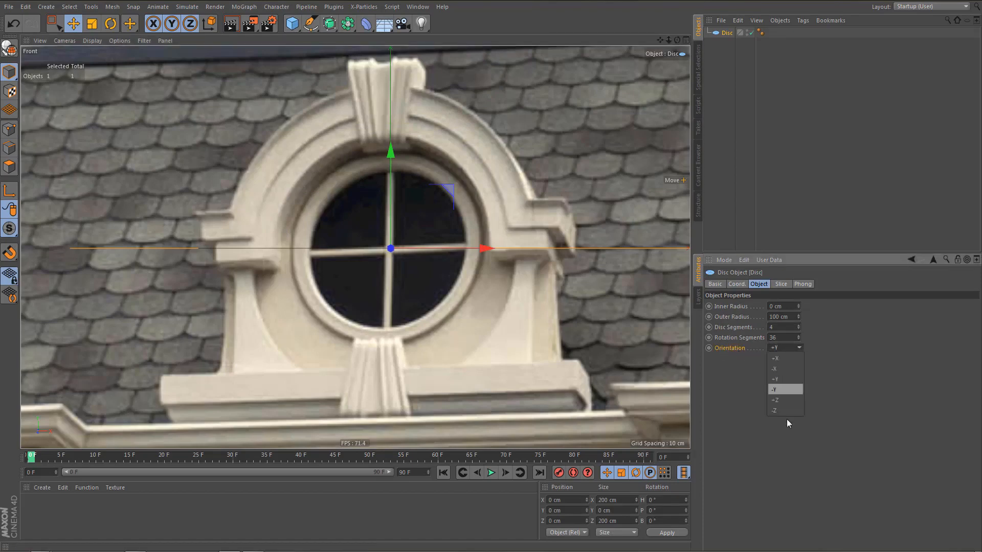
click(790, 409)
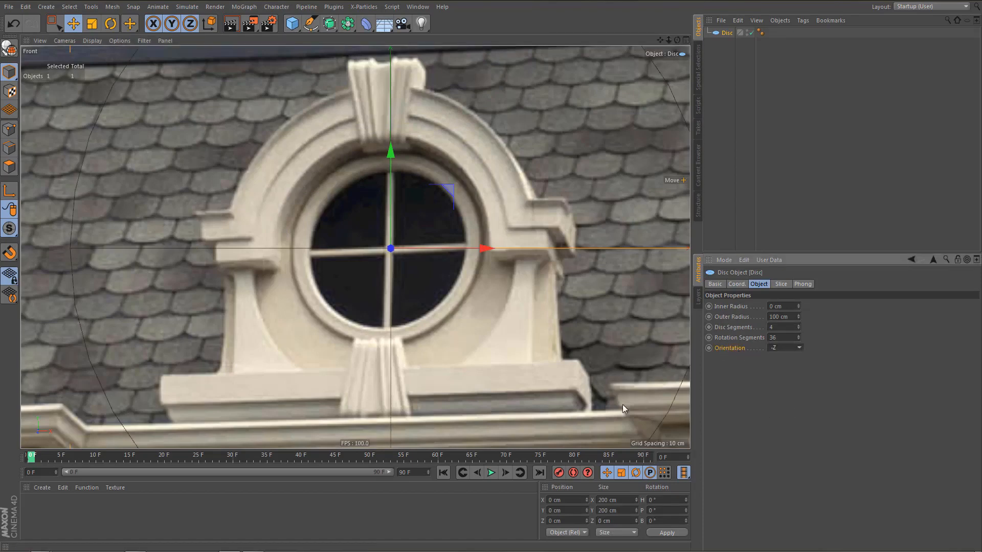
key(t)
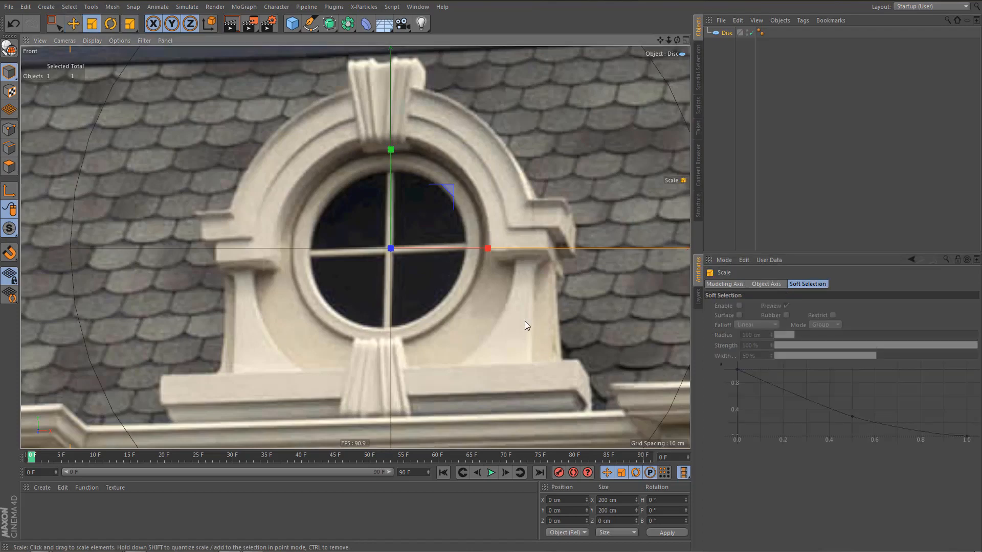
drag(525, 321, 373, 485)
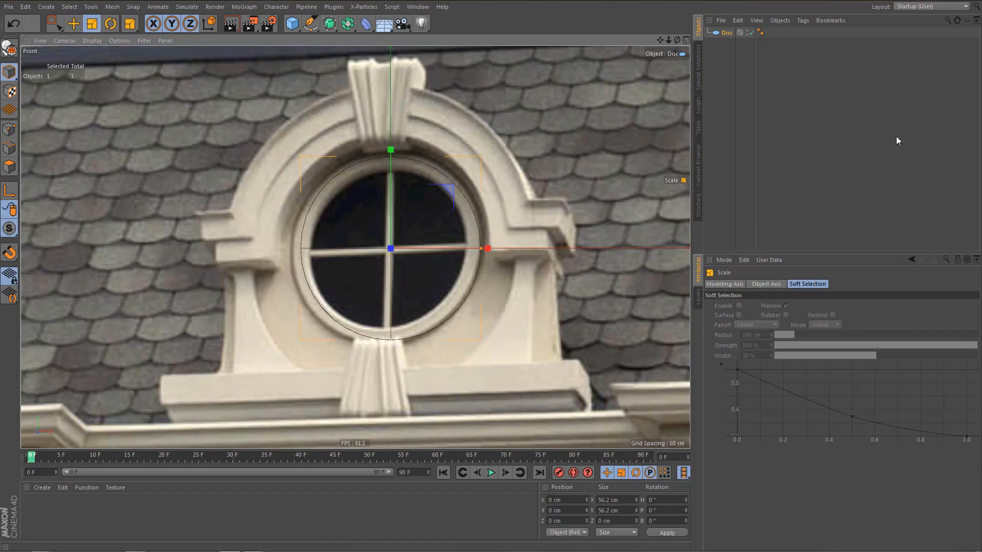
Set the front view background picture's Offset X to 258.5 to align the window with the disc.
click(725, 32)
scroll(461, 243, up, 2)
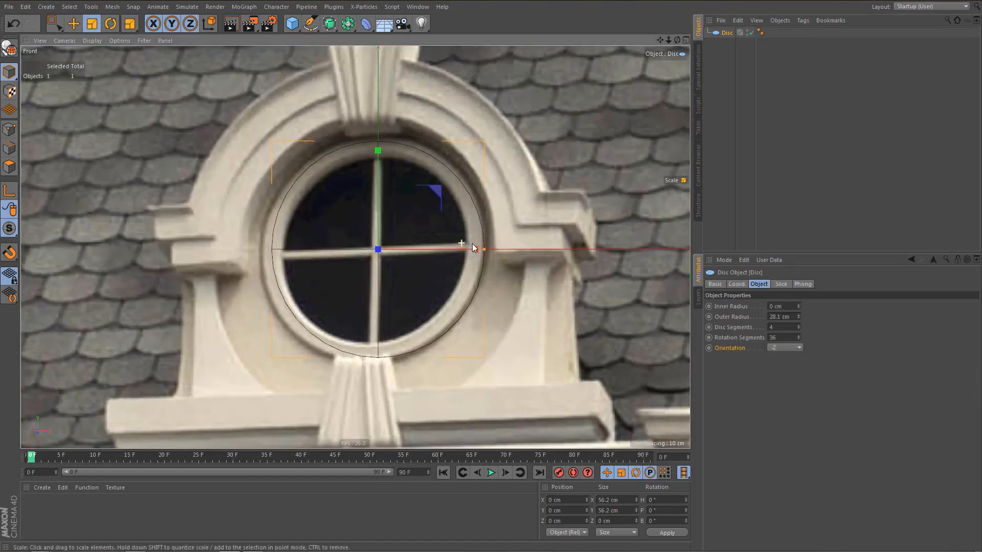
key(shift+v)
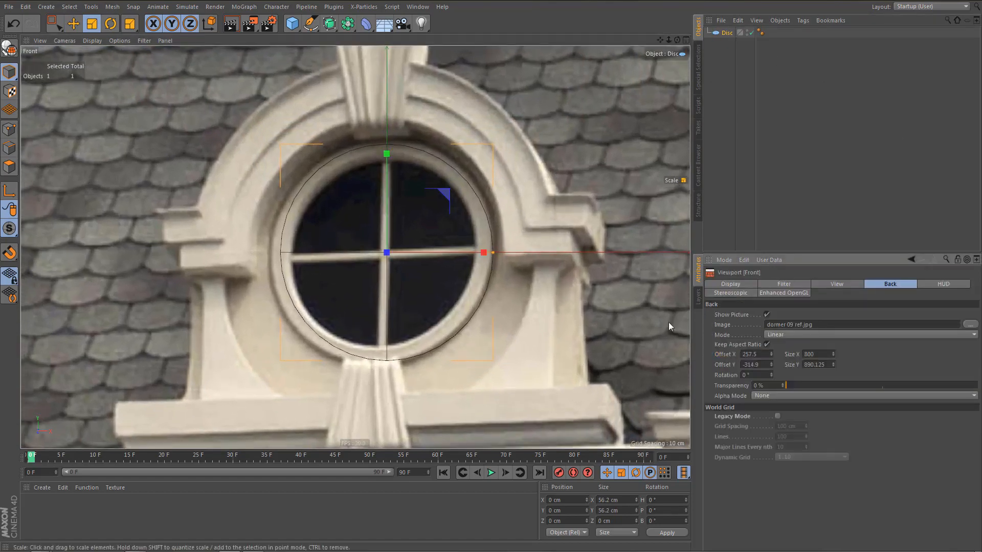
click(772, 352)
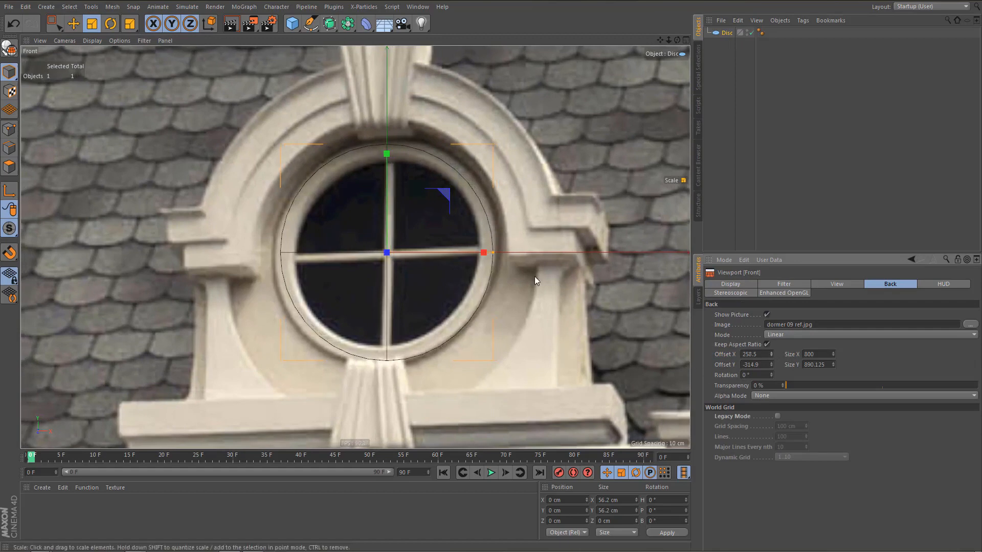
alt+middle_drag(534, 276, 517, 272)
Set the disc's outer radius to 25 cm and its rotation segments to 72.
click(725, 34)
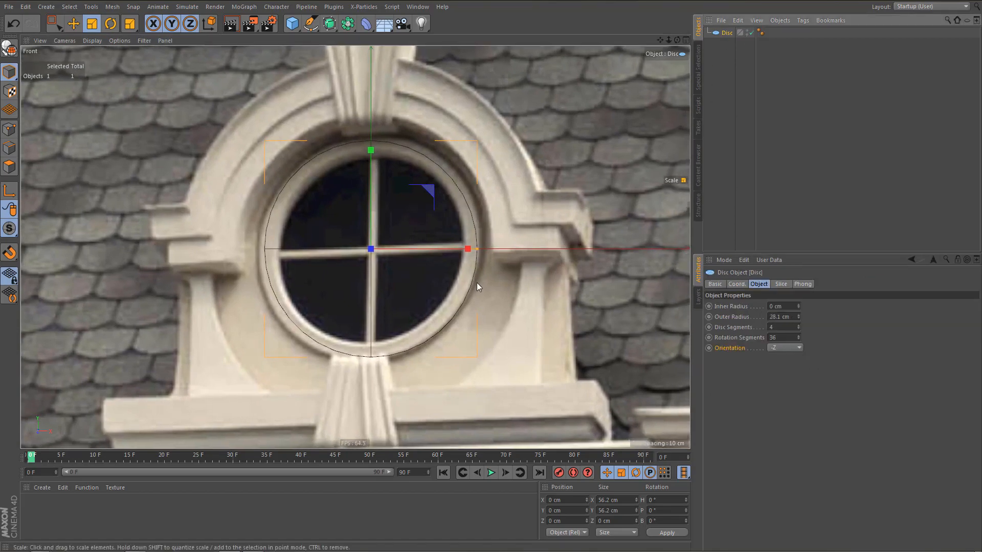
scroll(486, 282, up, 3)
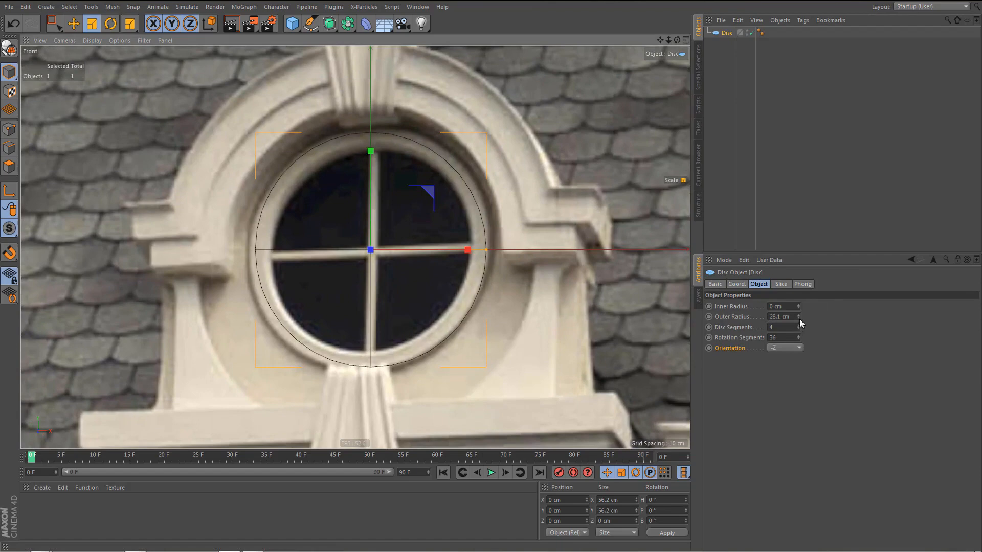
click(800, 318)
click(799, 318)
click(799, 318)
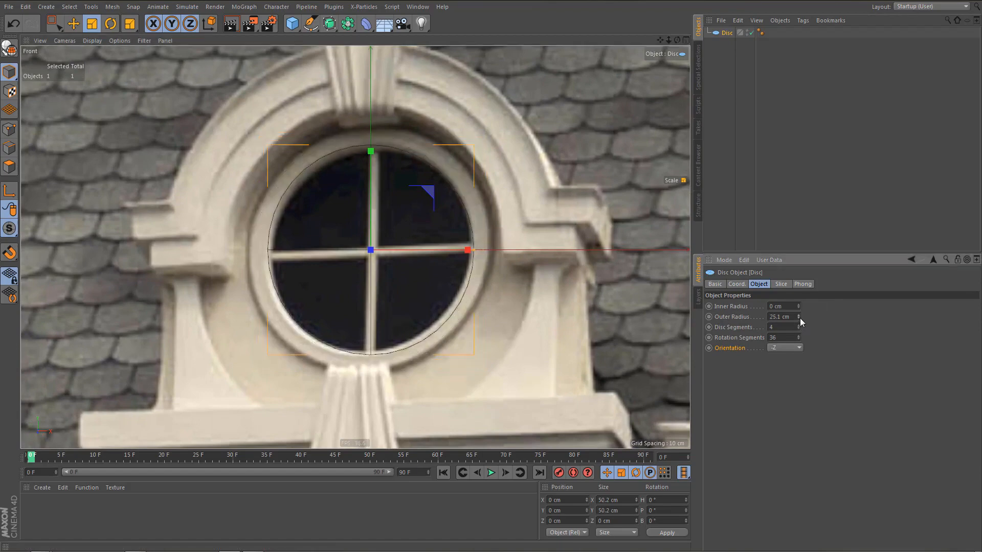
drag(779, 316, 799, 317)
key(BackSpace)
key(Return)
double_click(784, 339)
text(72)
click(367, 222)
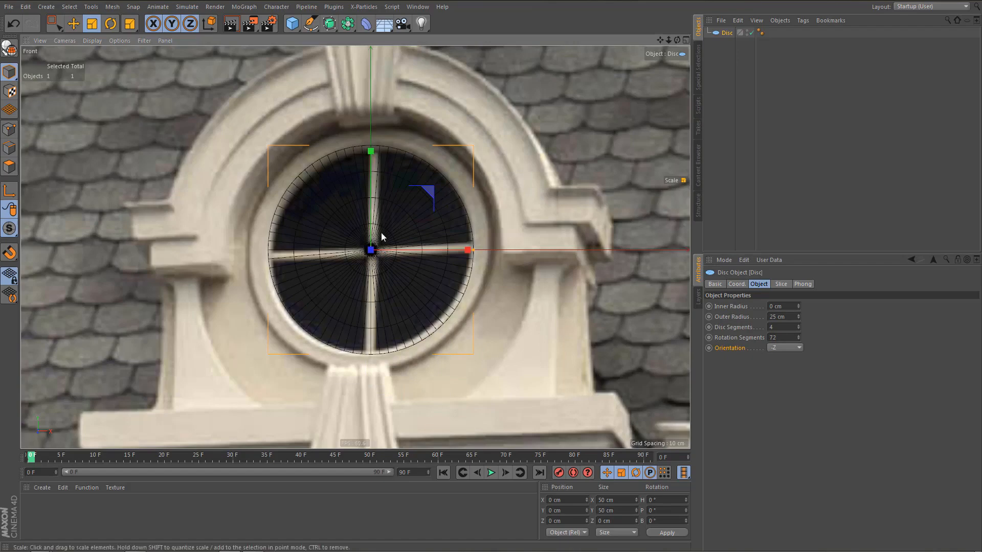
Set the transparency of the front view's background picture to 65%.
key(shift+v)
drag(890, 385, 912, 386)
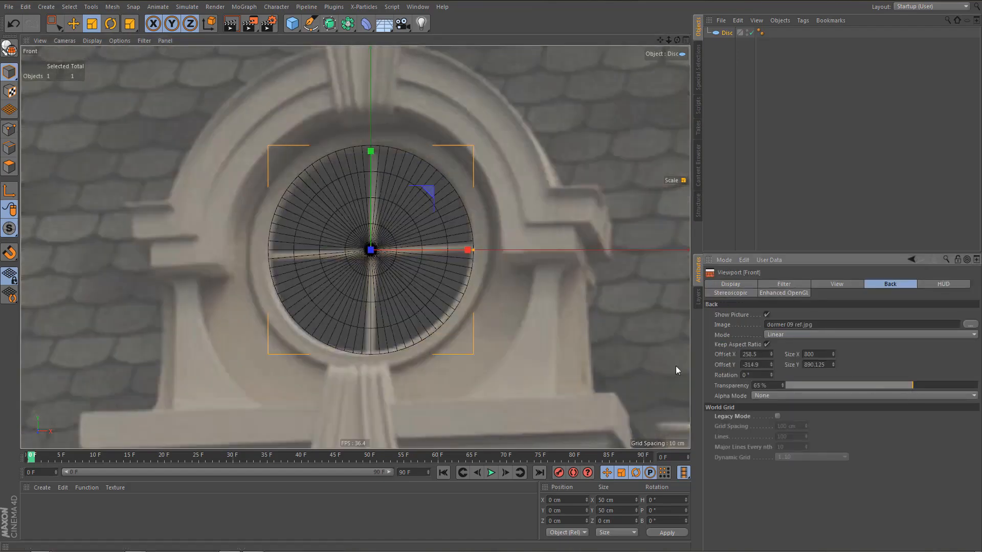
alt+middle_drag(450, 283, 482, 282)
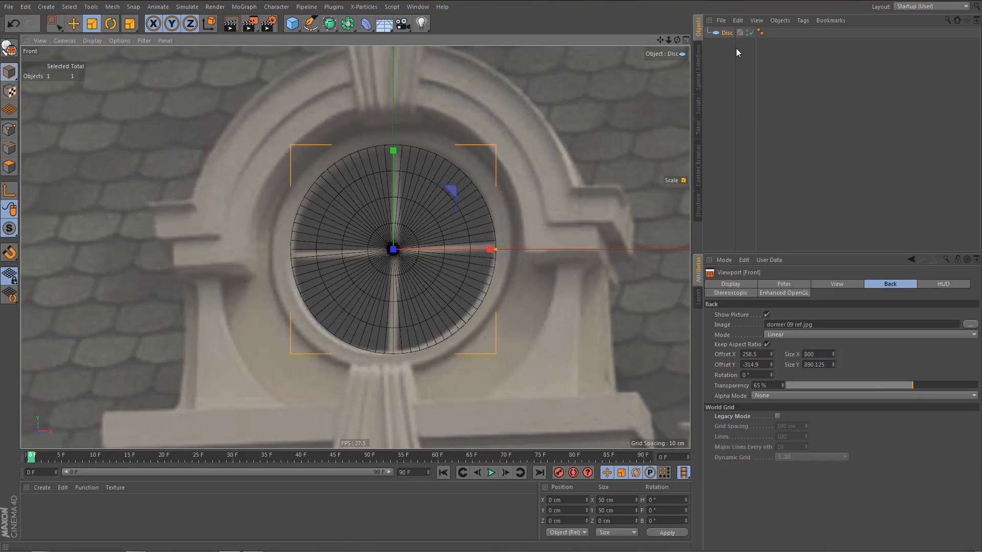
Set the number of disc segments to 1.
click(721, 21)
click(723, 129)
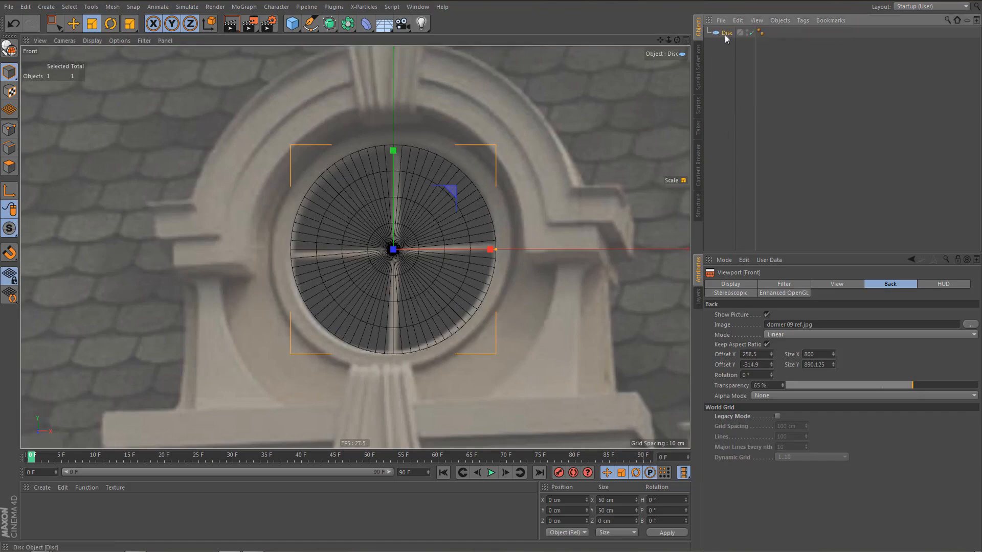
click(725, 34)
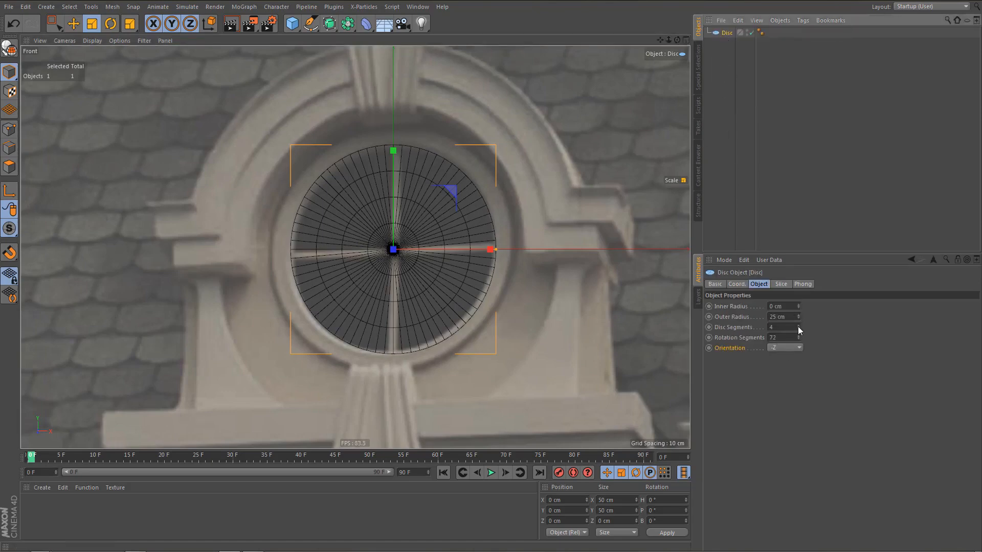
drag(798, 328, 798, 339)
scroll(386, 297, up, 2)
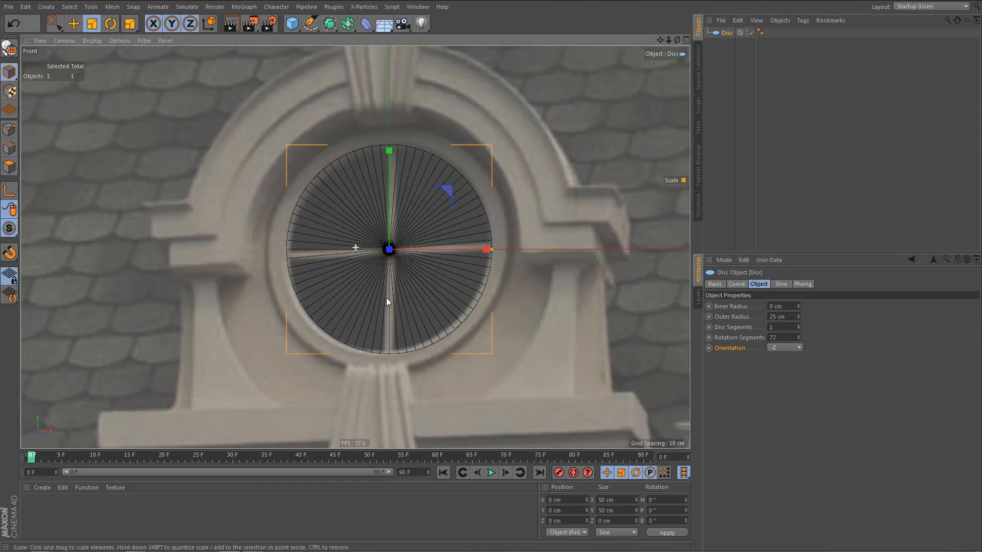
scroll(394, 288, up, 1)
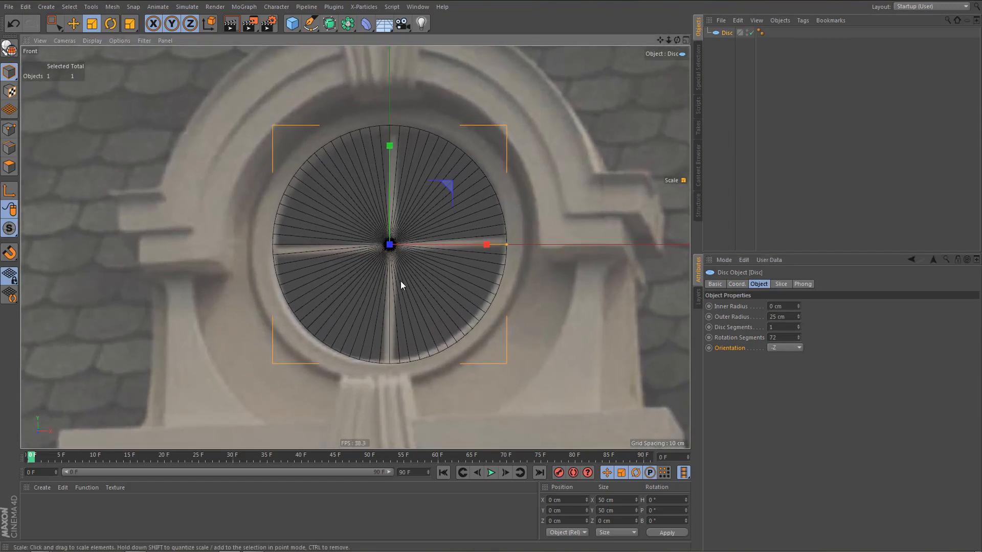
Make the disc editable and loop-select its outer edge in edge mode.
key(c)
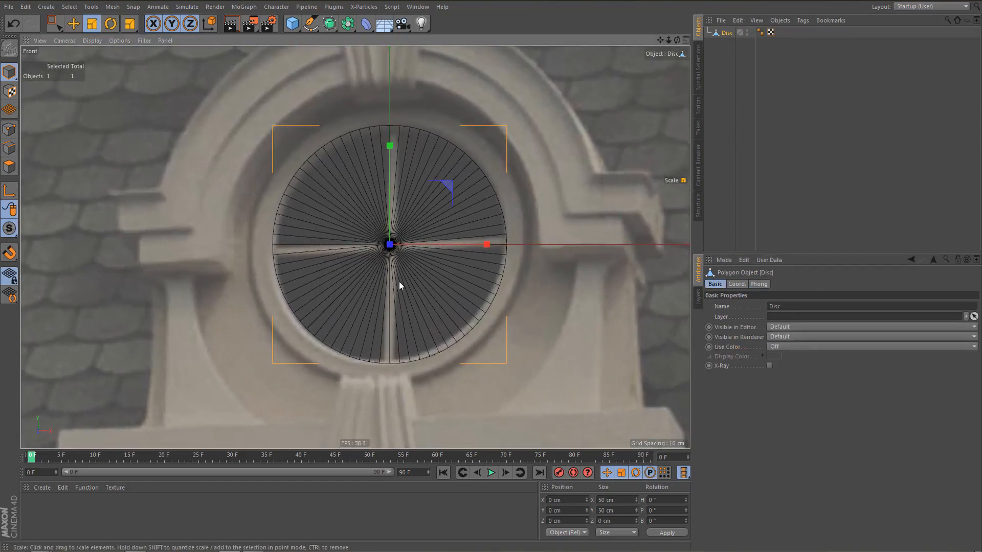
key(Return)
key(u)
key(l)
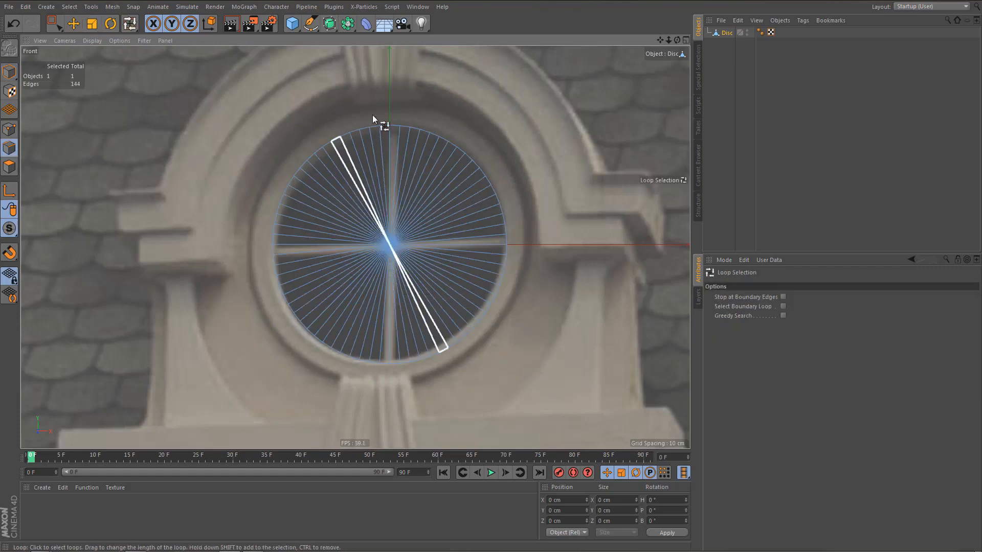
click(373, 127)
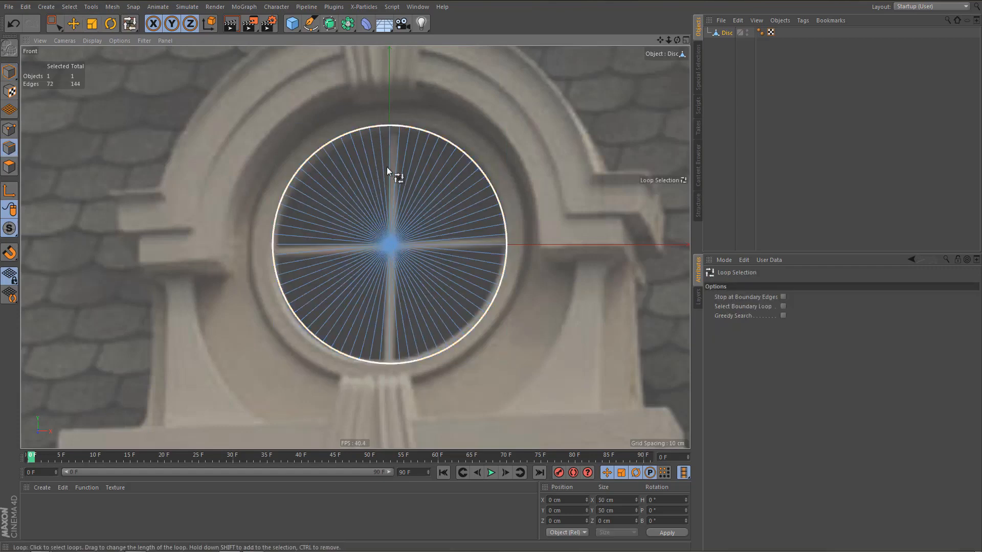
scroll(520, 207, up, 2)
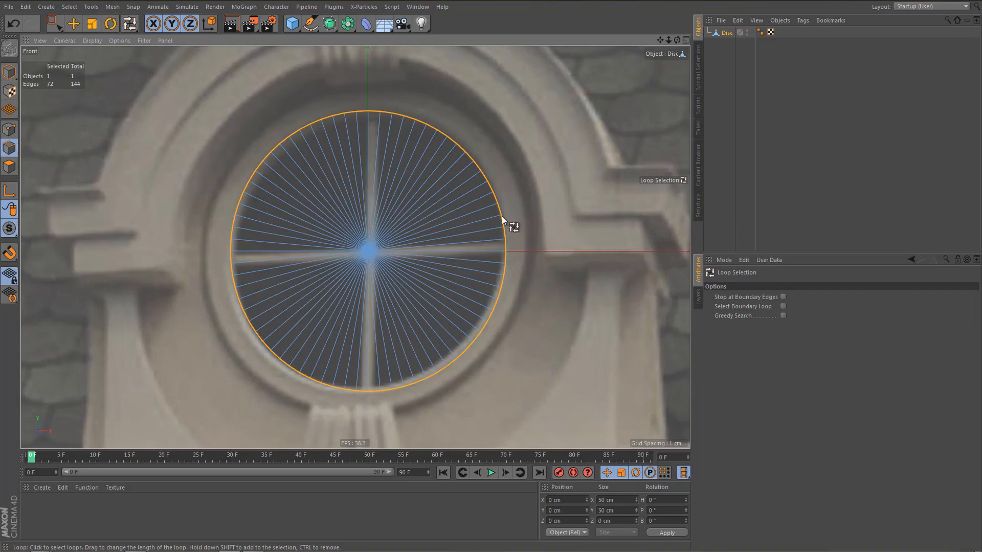
Extrude the disc's outer edge loop outward twice by 4.5 cm each, covering the window frame and the surrounding recess.
key(d)
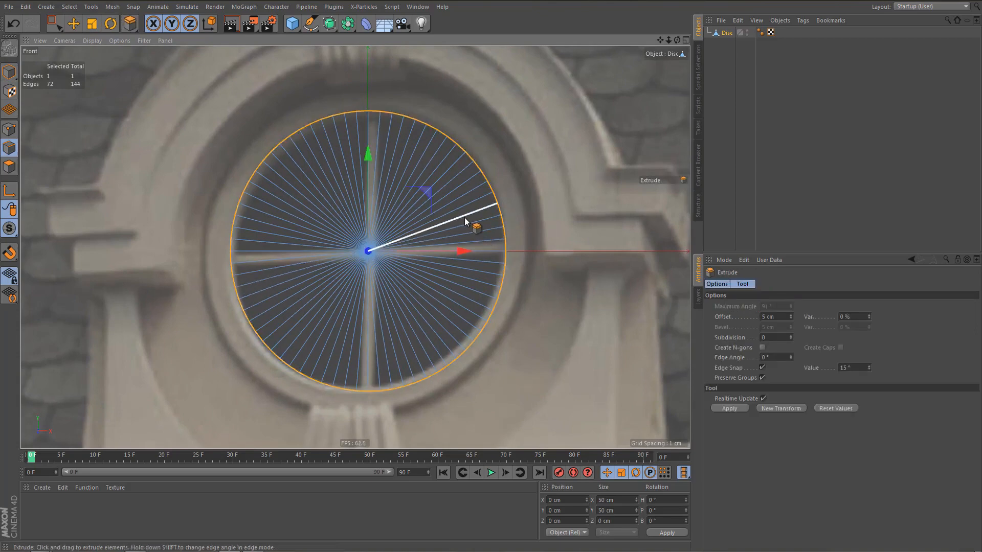
scroll(465, 218, up, 2)
drag(429, 217, 460, 217)
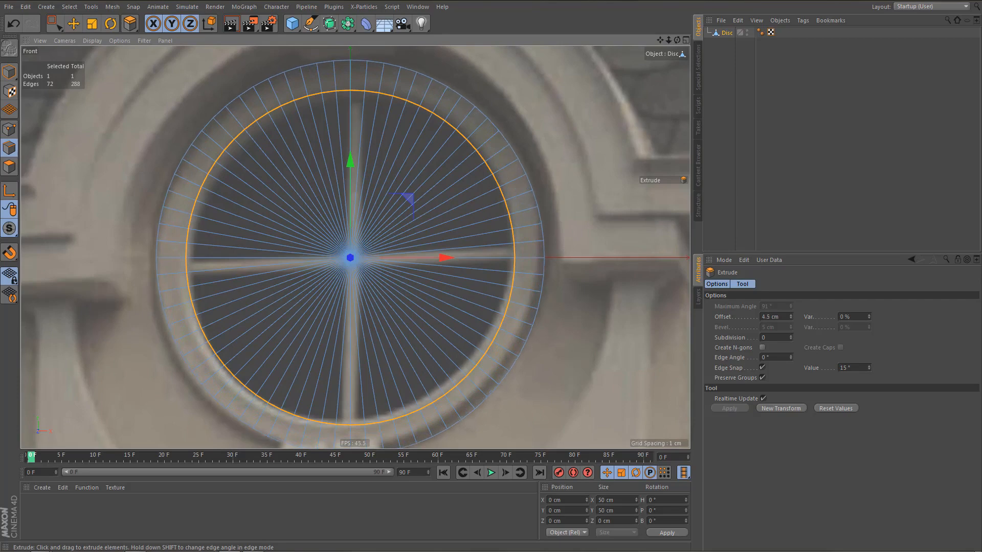
alt+middle_drag(428, 224, 455, 255)
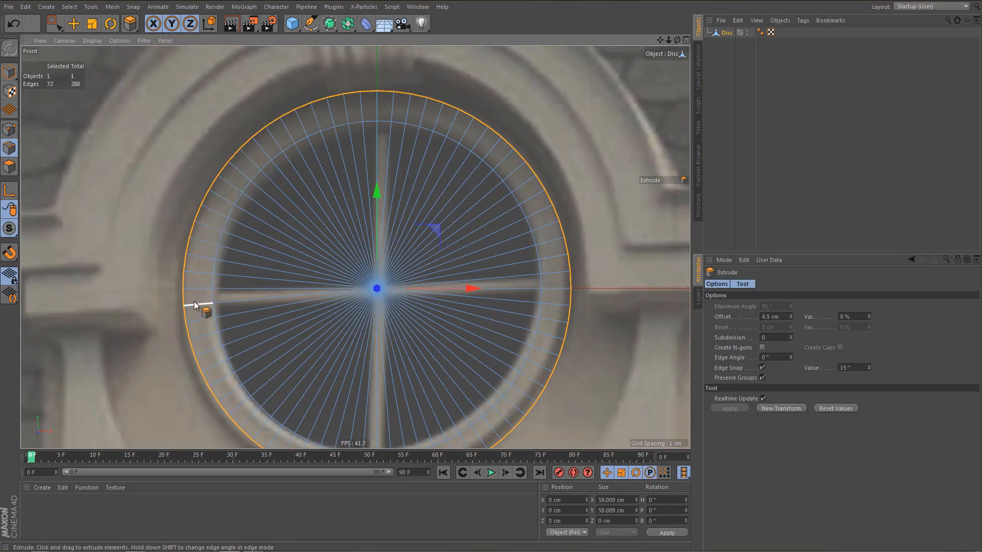
alt+middle_drag(279, 244, 288, 252)
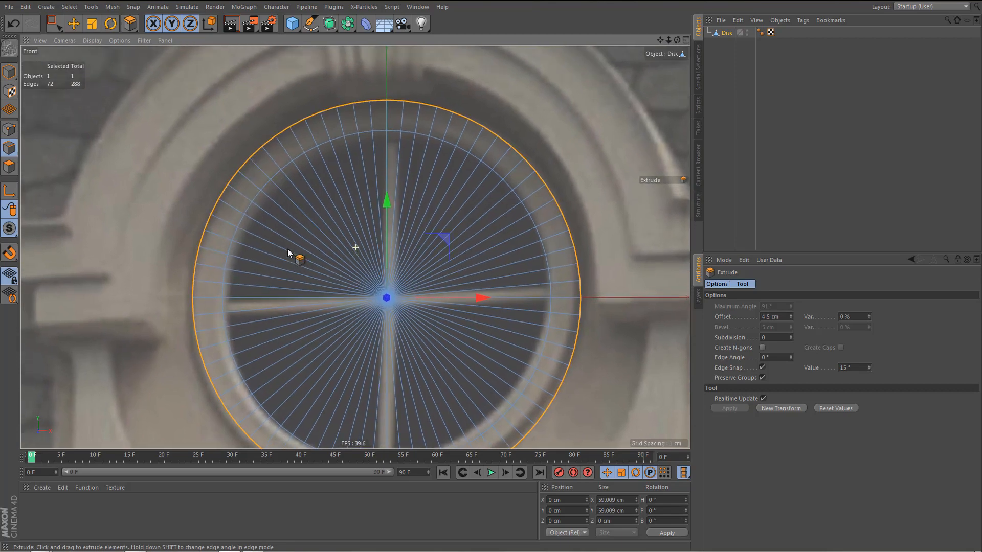
drag(327, 256, 351, 255)
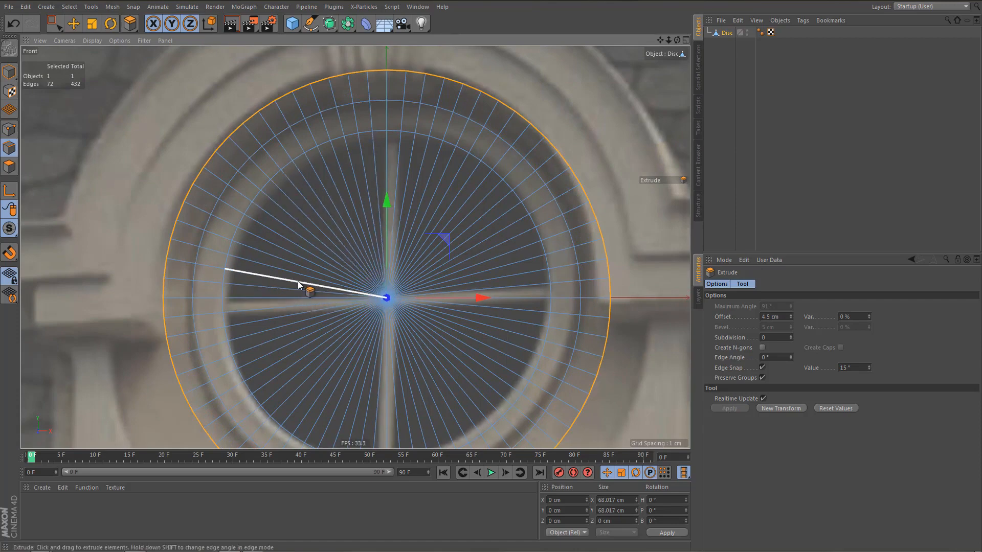
Extrude the outer edge loop outward by 7 cm and by another 2 cm to follow the arch moulding.
drag(307, 288, 339, 287)
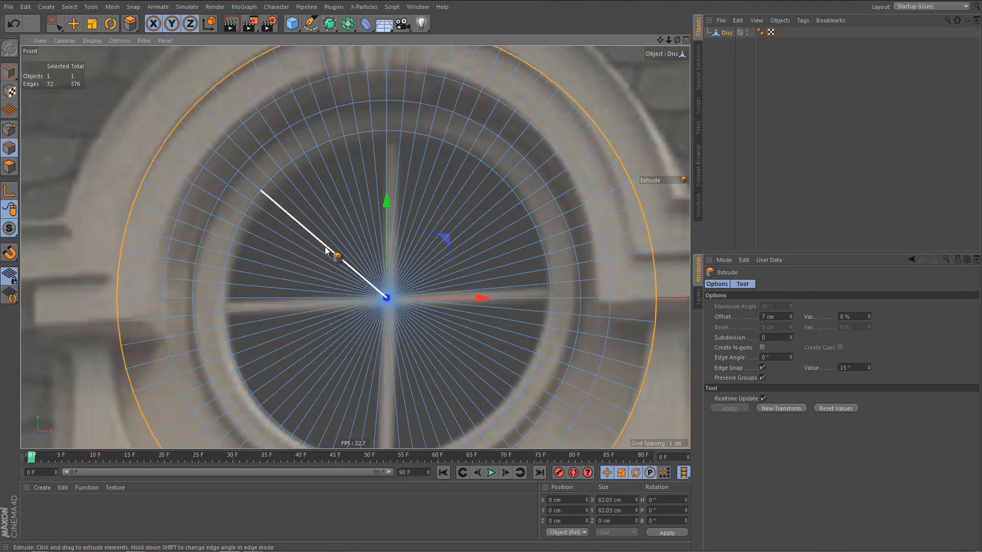
alt+middle_drag(334, 239, 391, 267)
alt+middle_drag(327, 263, 341, 269)
drag(341, 269, 352, 268)
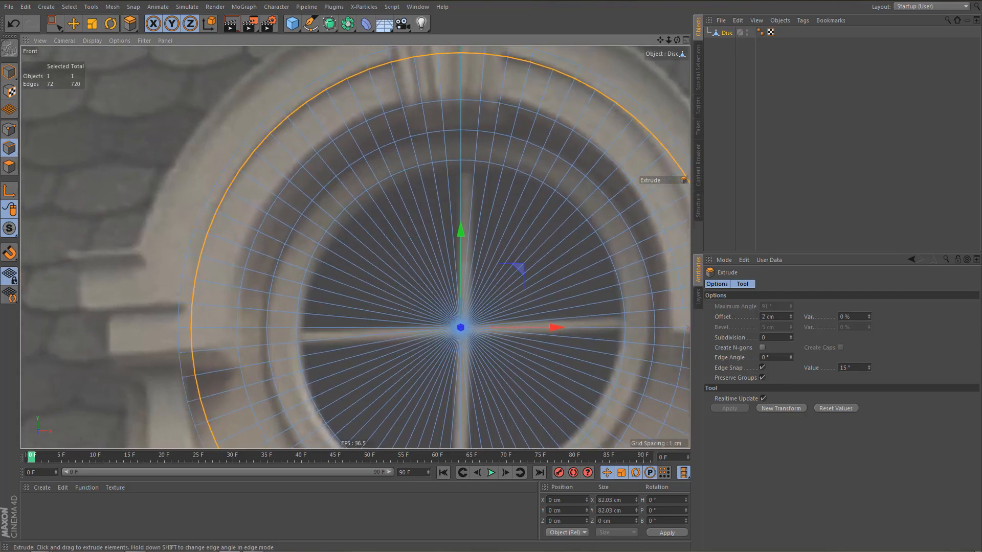
Extrude the outer edge loop outward twice more, the second time by 2 cm, to reach the stone arch's outer rim.
drag(278, 260, 310, 281)
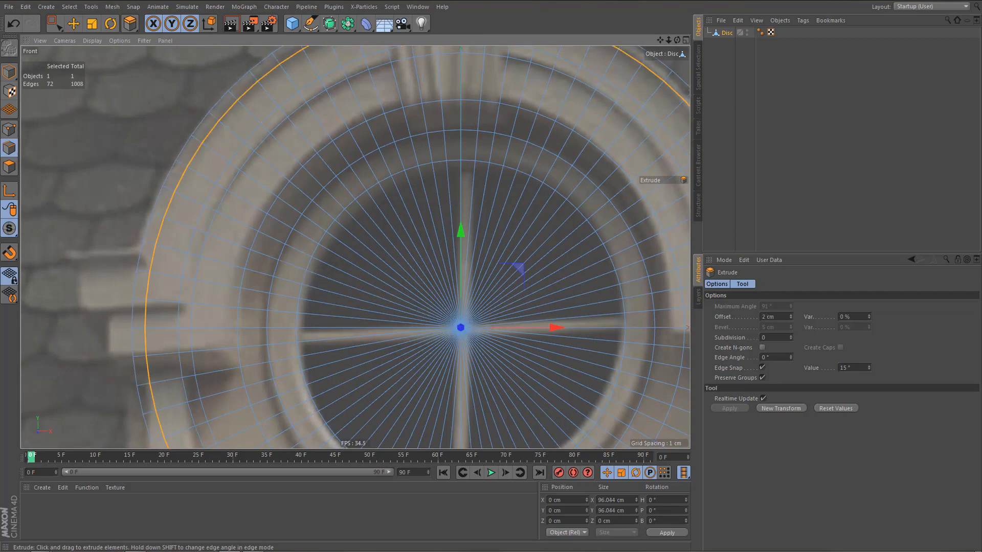
scroll(296, 225, down, 5)
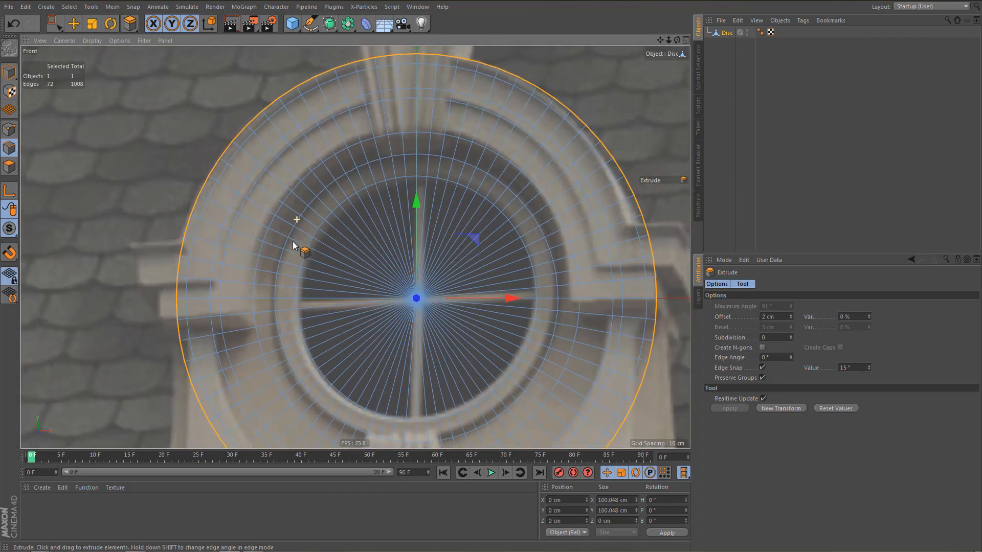
alt+middle_drag(293, 212, 286, 190)
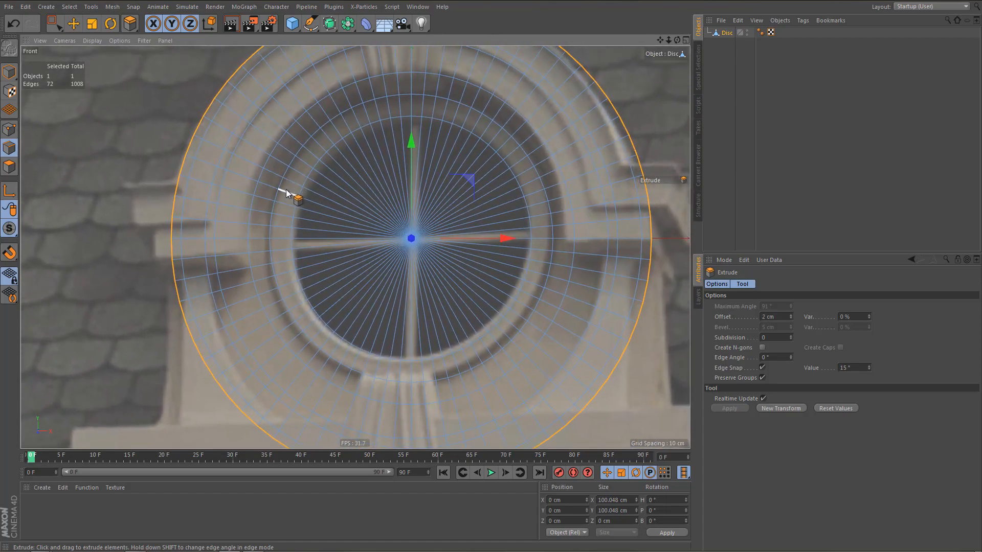
Delete the right half of the disc mesh in point mode, keeping the points on the vertical centre line.
alt+right_drag(286, 189, 289, 220)
alt+middle_drag(289, 221, 311, 240)
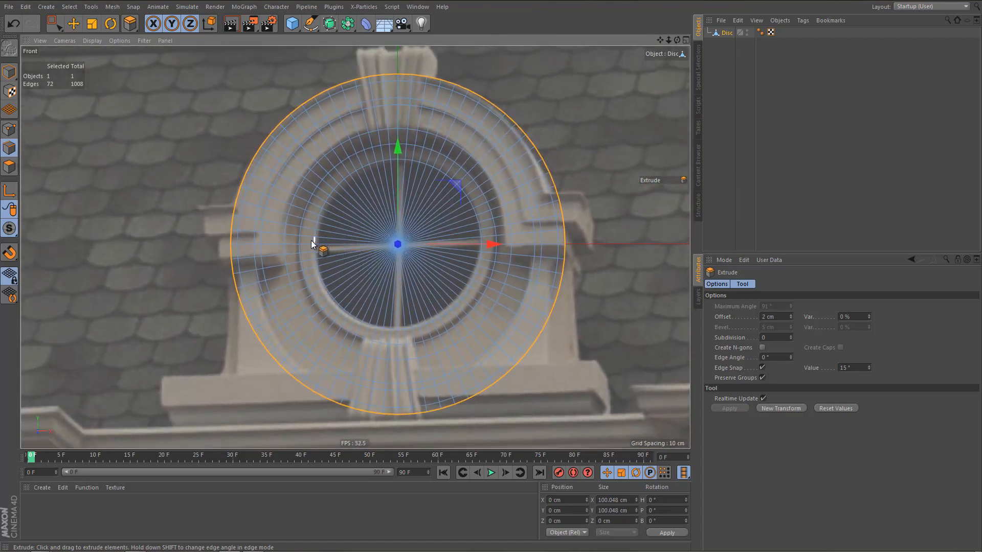
alt+right_drag(299, 285, 302, 283)
key(Return)
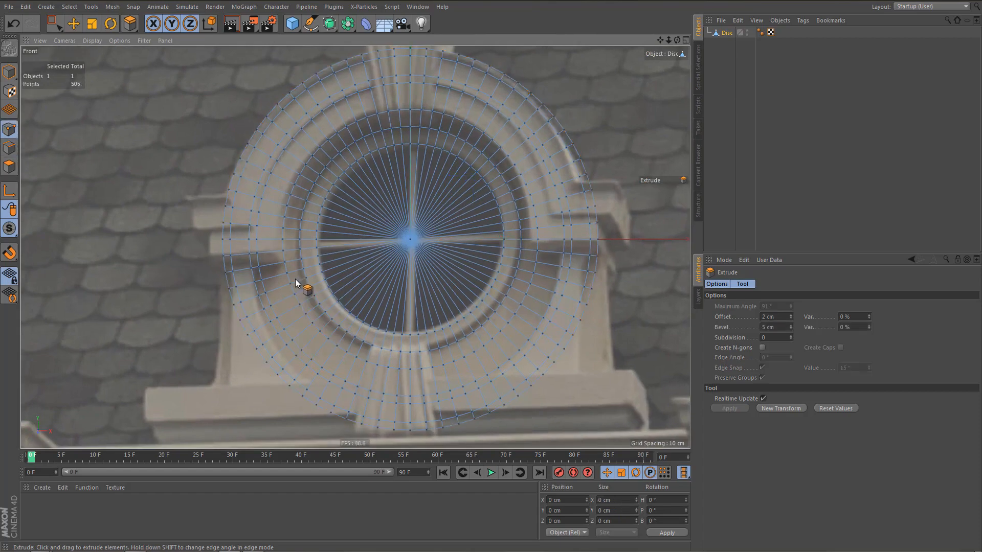
key(space)
alt+right_drag(391, 244, 383, 246)
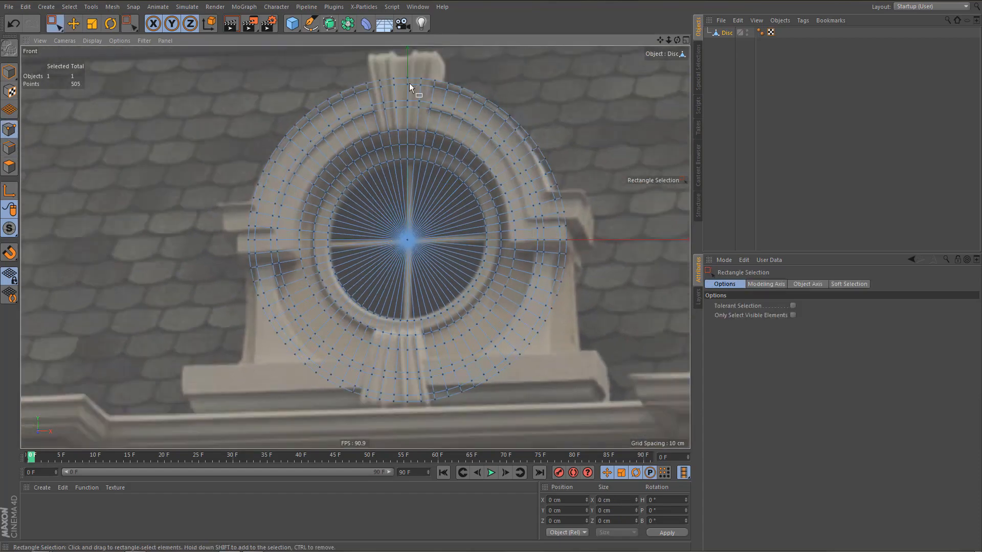
drag(411, 72, 583, 434)
key(Delete)
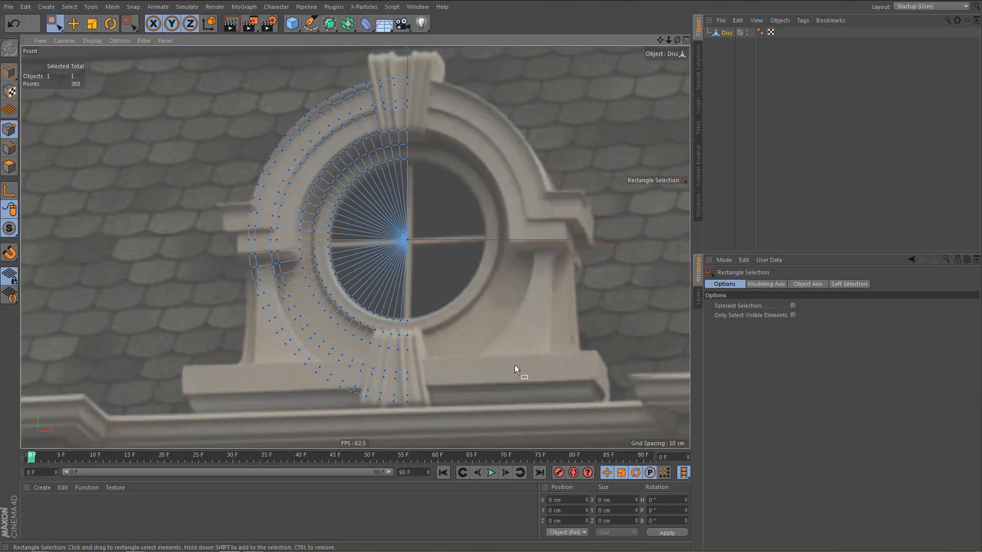
Line-cut horizontally across the outer rings from the inner ring vertex at the side notch's upper edge to beyond the mesh.
alt+middle_drag(405, 310, 443, 290)
alt+right_drag(355, 245, 392, 281)
alt+middle_drag(393, 280, 411, 309)
alt+right_drag(313, 212, 366, 218)
alt+middle_drag(355, 228, 373, 257)
alt+right_drag(334, 219, 349, 220)
alt+middle_drag(374, 267, 382, 222)
alt+middle_drag(386, 262, 379, 317)
key(k)
key(k)
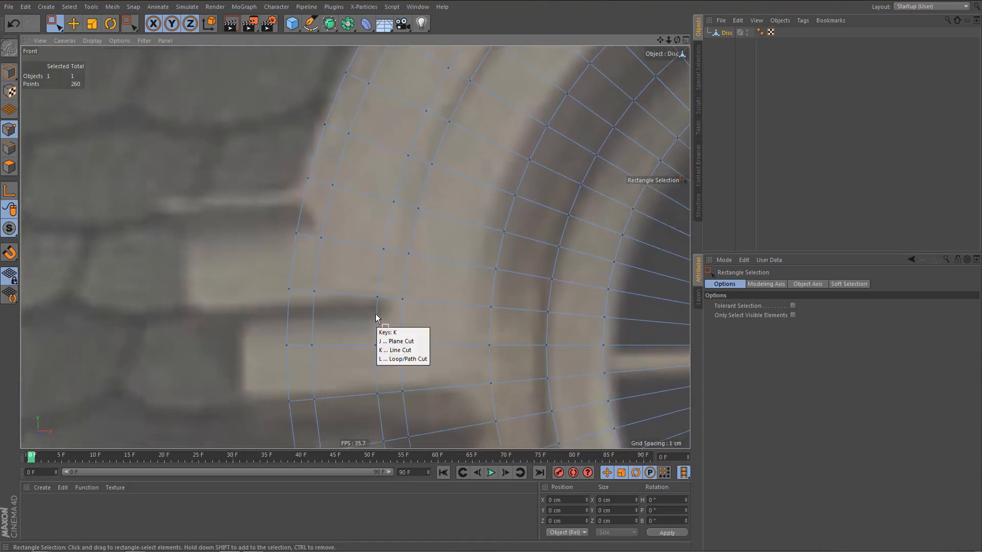
click(403, 299)
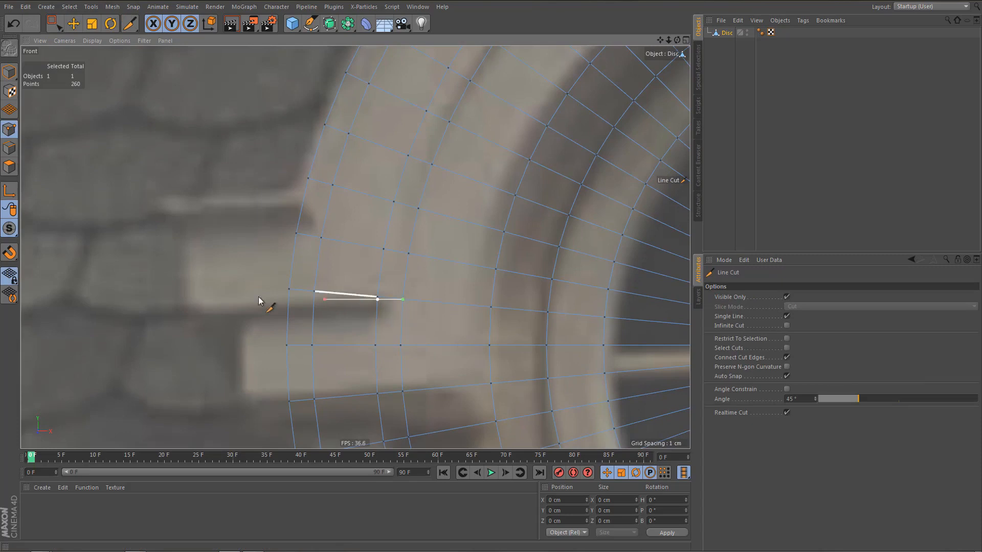
click(192, 299)
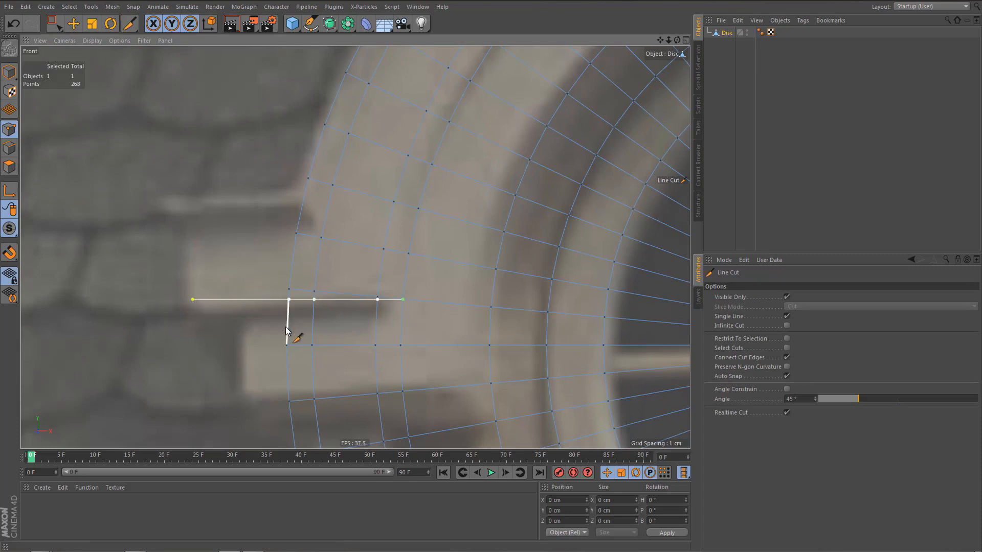
key(Return)
Delete the three slanted edges just above the new horizontal cut.
key(e)
double_click(326, 292)
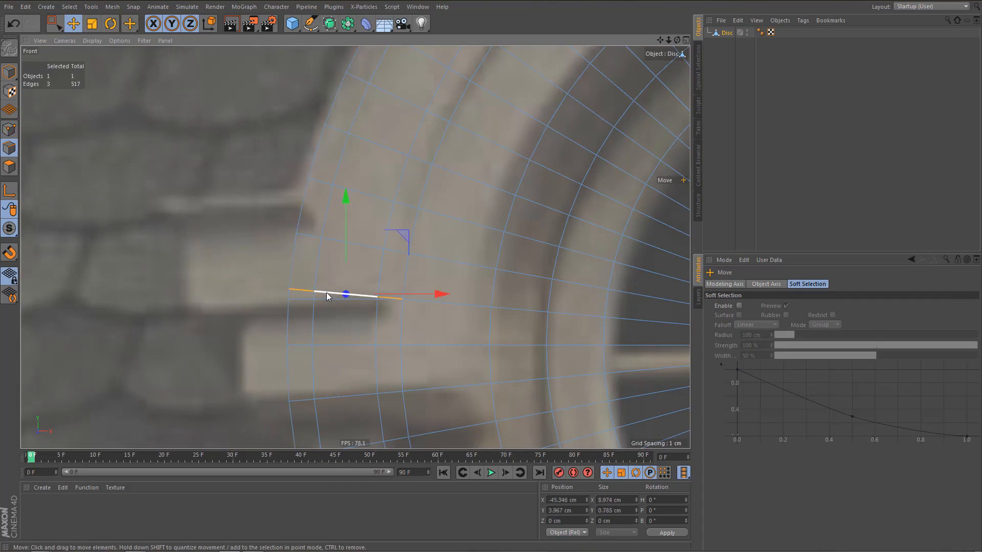
key(Delete)
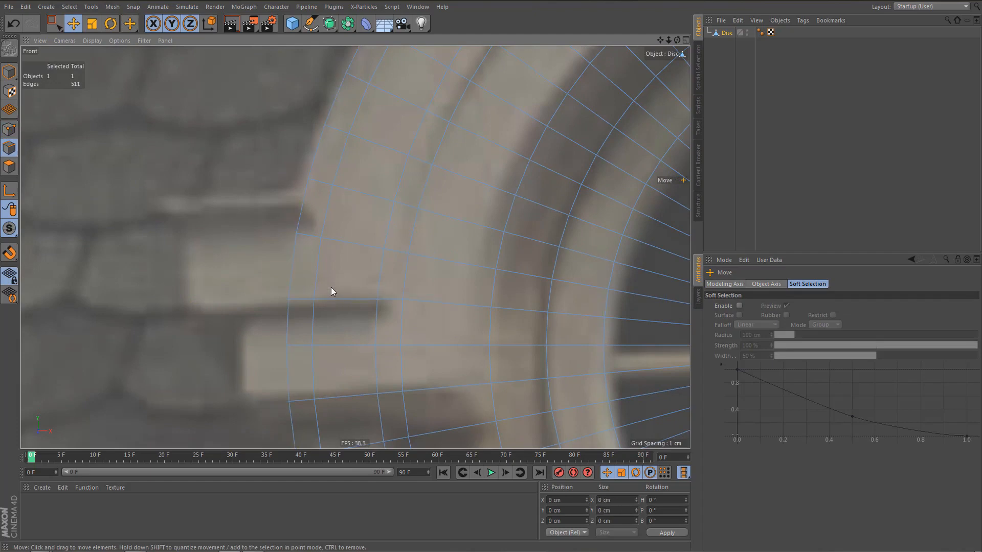
Set the front view background picture's transparency to 79%.
alt+middle_drag(314, 273, 304, 247)
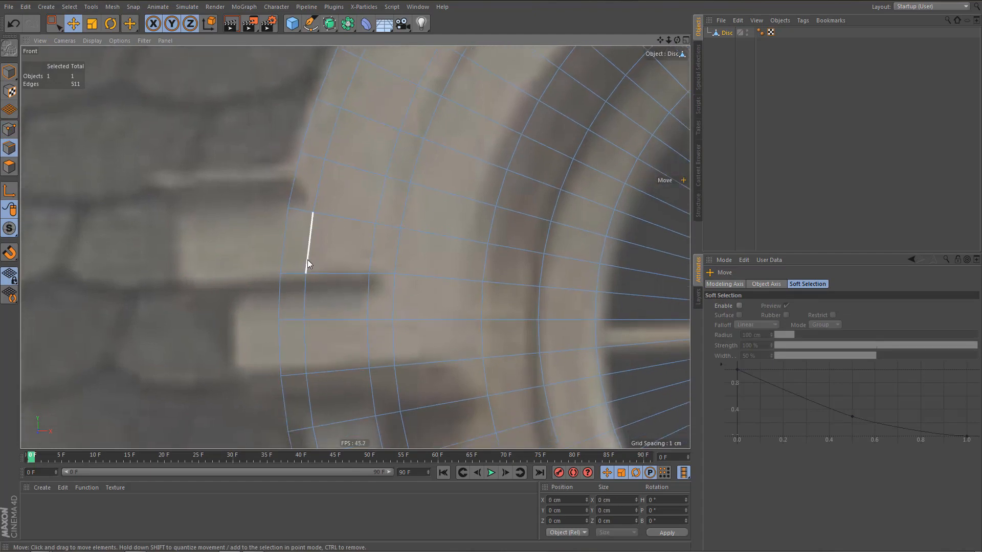
key(shift+v)
drag(950, 385, 940, 383)
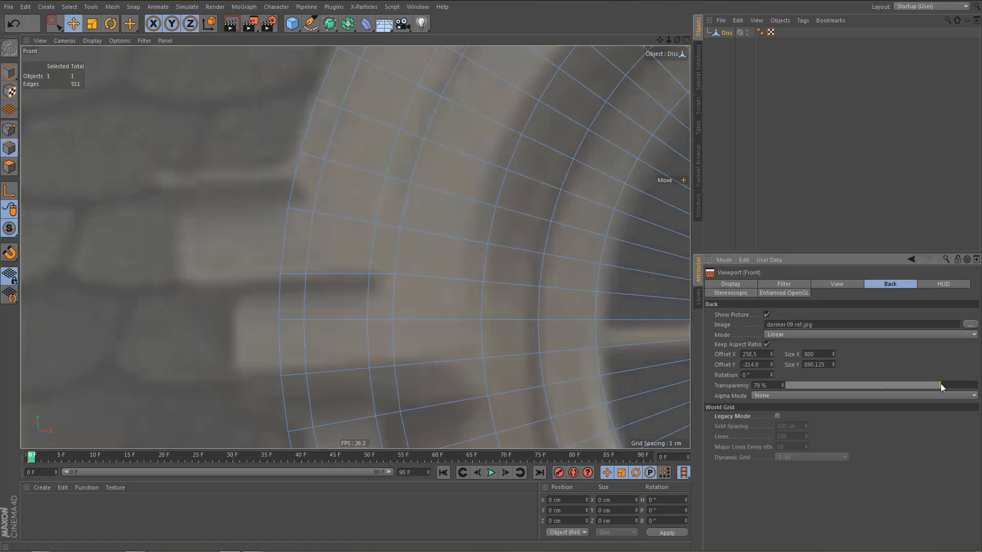
scroll(450, 281, down, 5)
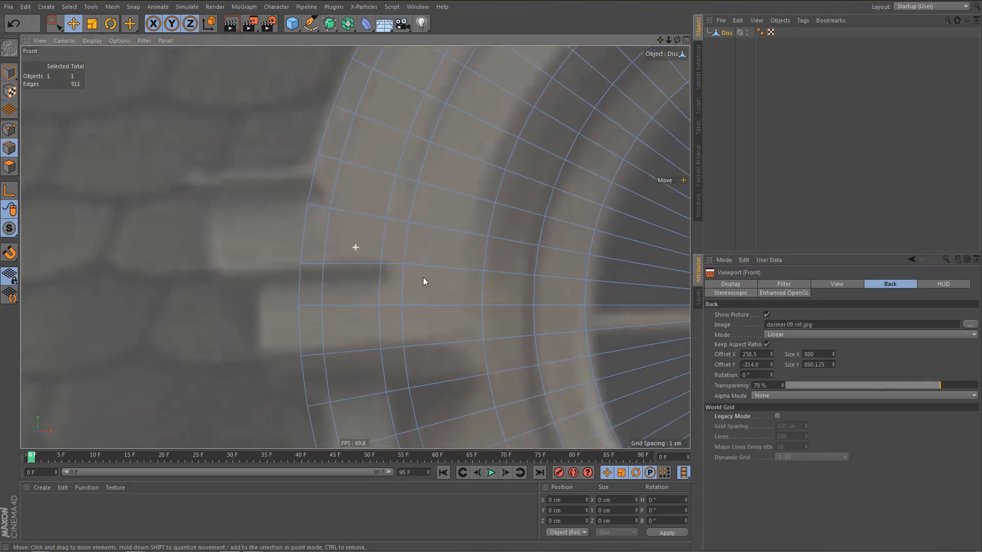
Line-cut horizontally across the outer rings along the lower side block's bottom edge, starting from the inner ring vertex.
scroll(399, 304, up, 5)
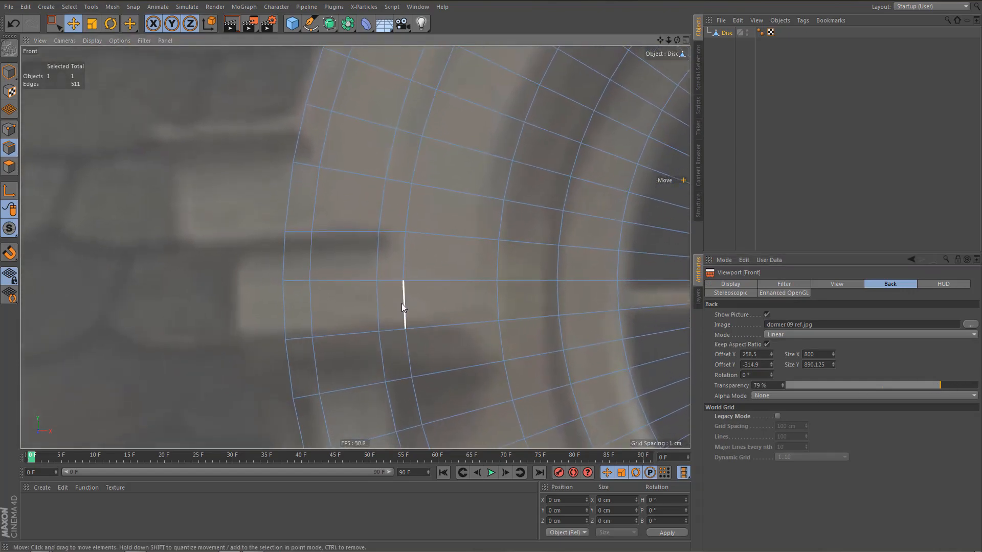
key(k)
key(k)
click(404, 281)
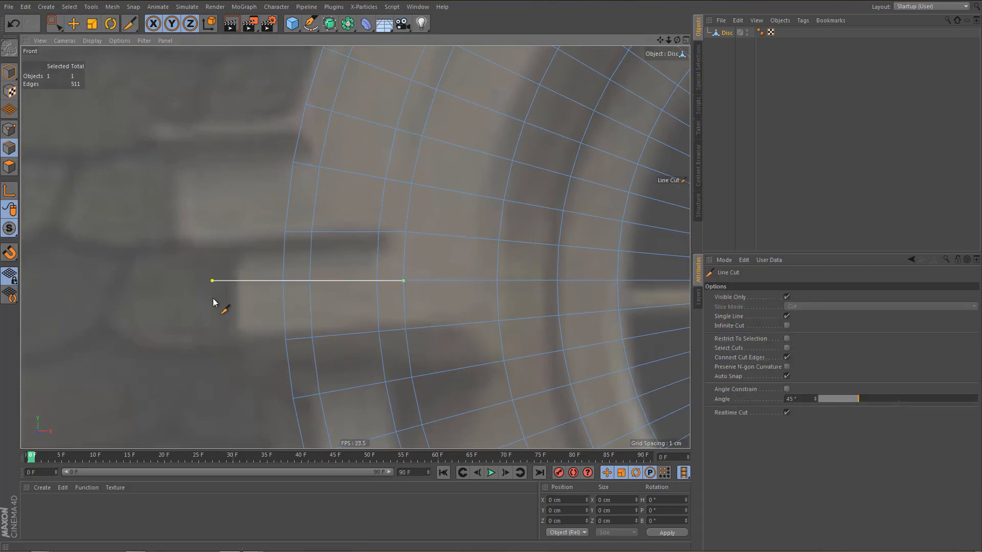
key(ctrl+z)
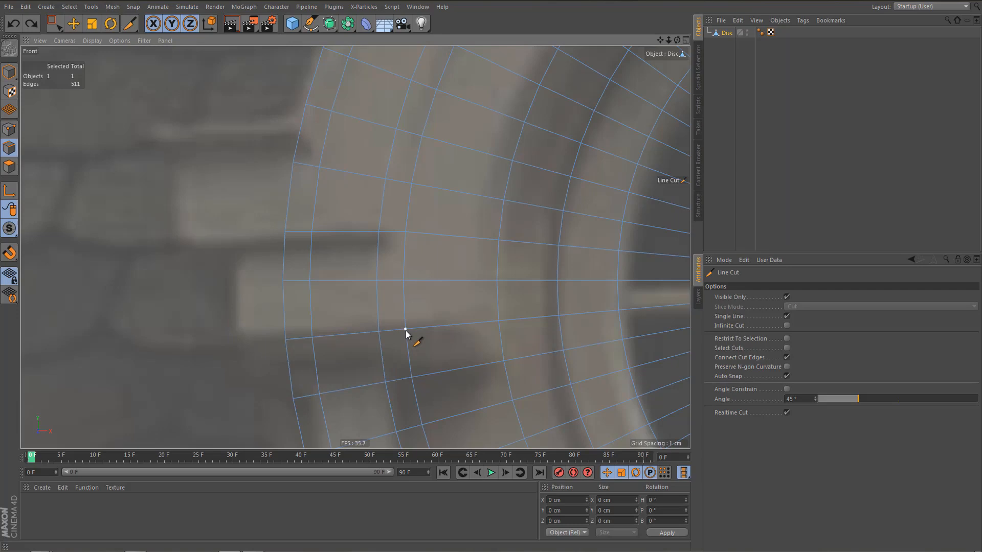
drag(405, 329, 206, 344)
Delete the three slanted edges below the lower horizontal cut.
key(e)
double_click(327, 337)
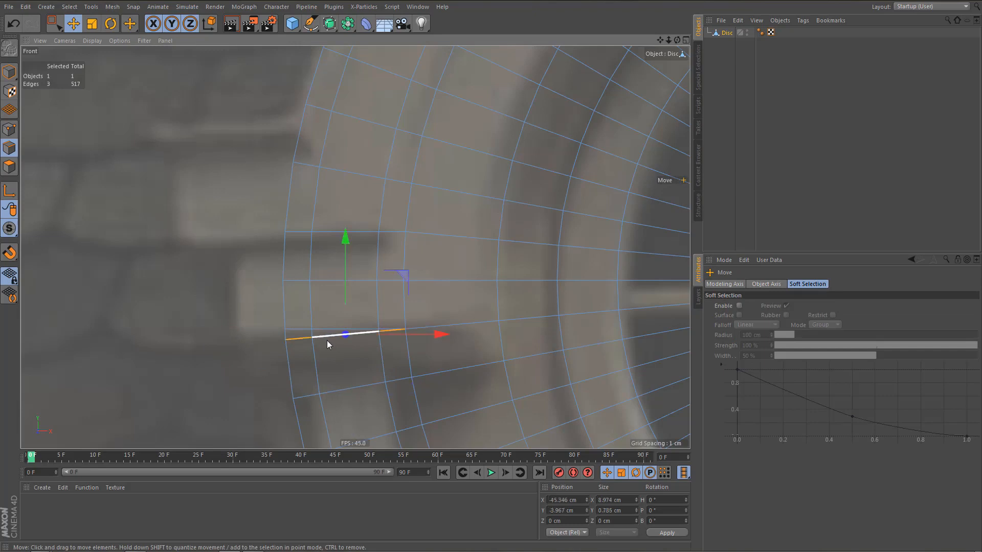
key(Delete)
Select the four outer rim edges beside the projecting side blocks and extrude them horizontally to the left.
alt+middle_drag(353, 338, 336, 349)
alt+right_drag(282, 166, 283, 188)
alt+middle_drag(333, 278, 350, 321)
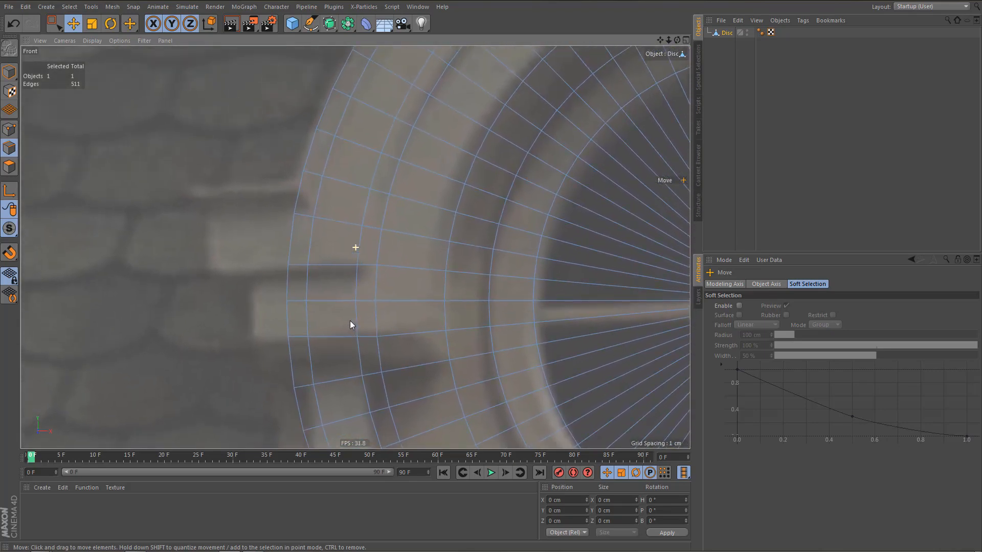
click(295, 191)
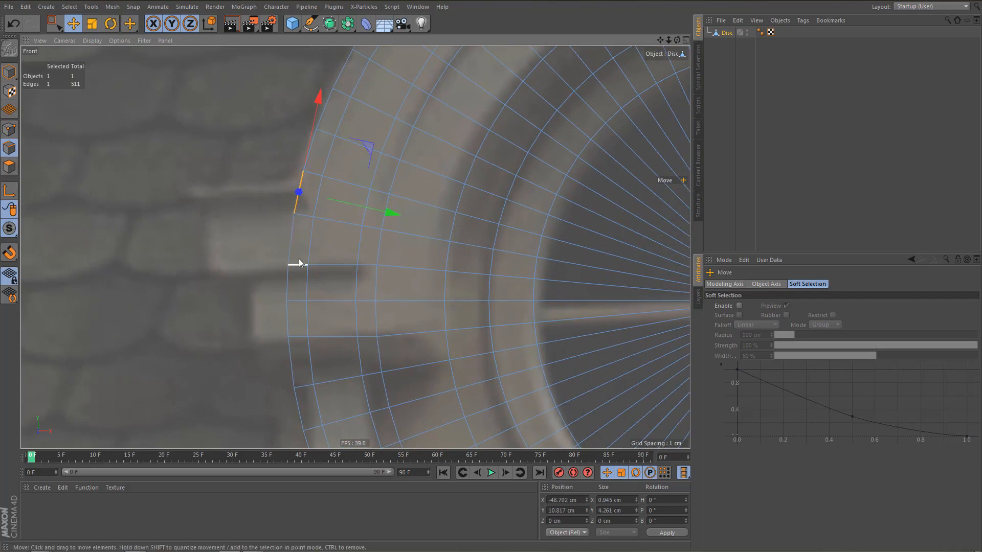
shift+click(291, 242)
shift+click(287, 291)
shift+click(290, 319)
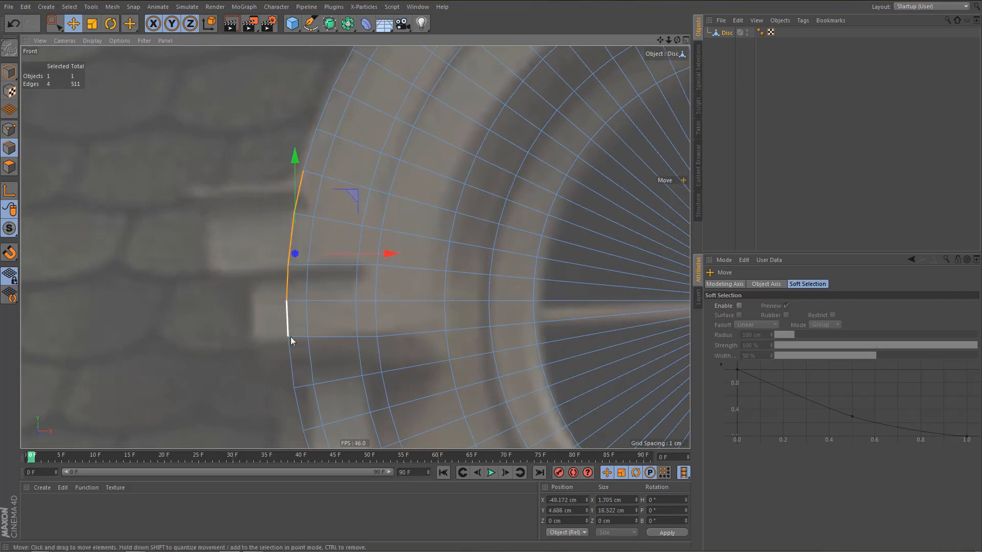
ctrl+drag(387, 253, 267, 272)
Flatten the four extruded edges to 0 cm X size and move them to about X -53.3 cm at the lower block's end.
key(t)
key(e)
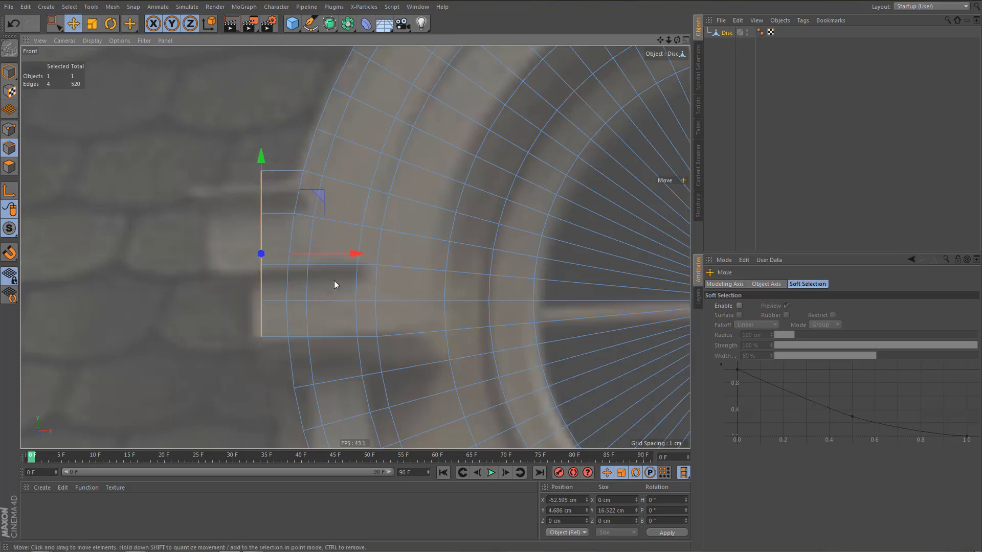
scroll(322, 271, up, 2)
drag(348, 251, 338, 254)
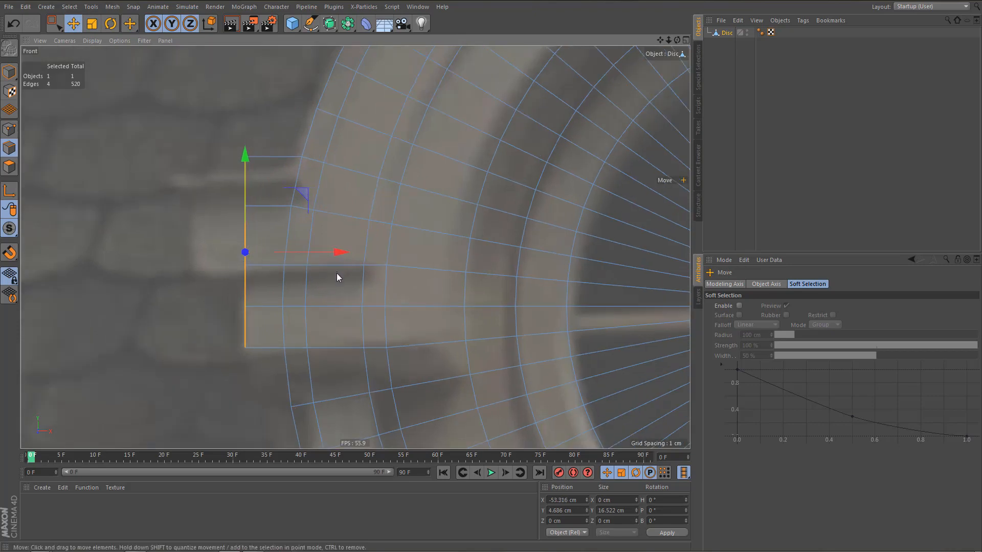
Deselect the lower two end edges and extrude the upper two left to about X -57.9 cm, matching the middle block.
key(0)
ctrl+drag(219, 259, 269, 368)
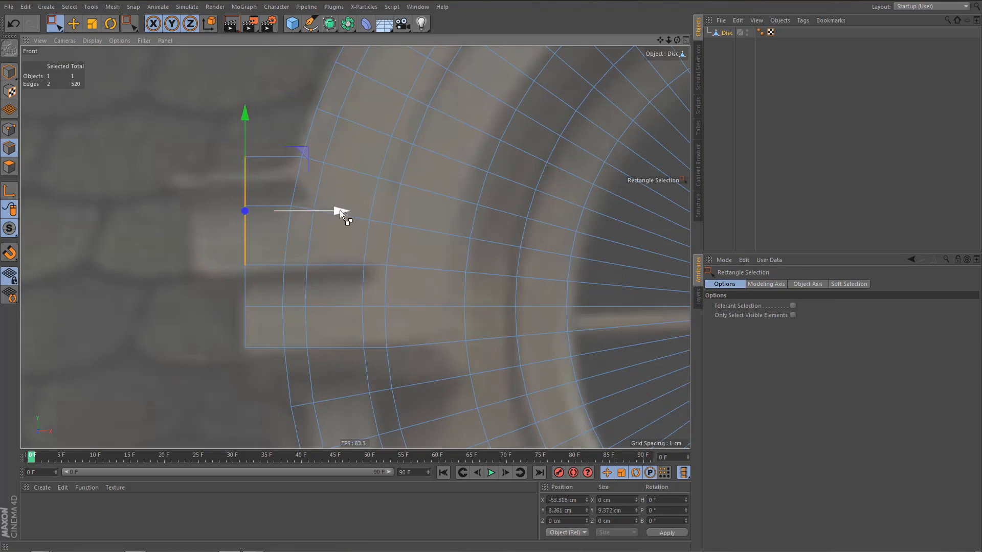
drag(340, 210, 287, 213)
Select only the topmost end edge and extrude it left to about X -60.2 cm for the top ledge.
scroll(186, 214, up, 2)
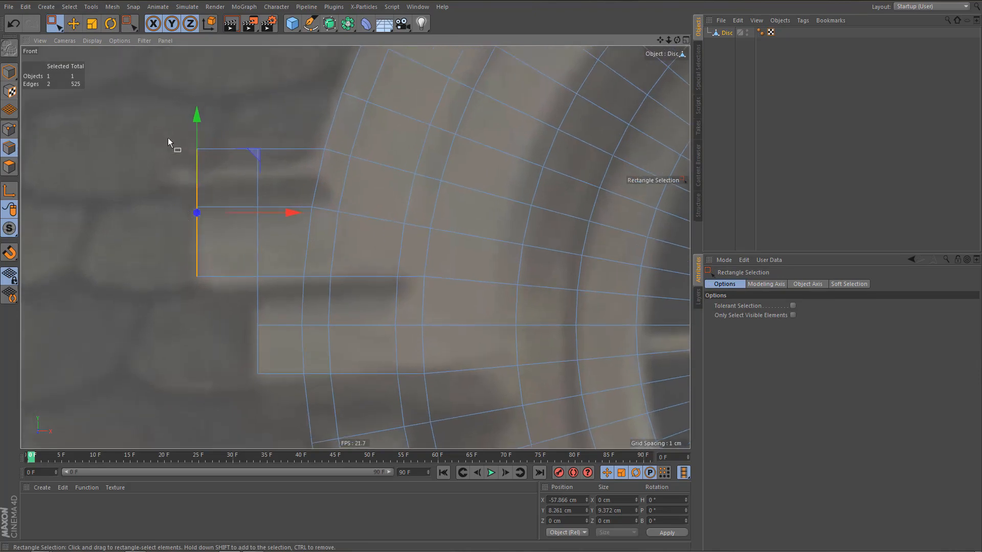
drag(167, 137, 221, 235)
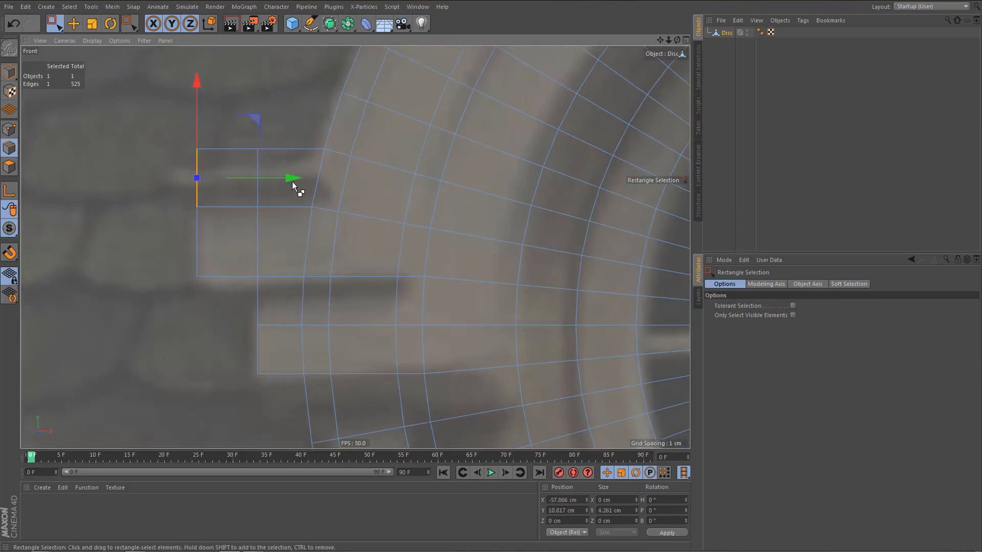
drag(286, 179, 257, 182)
Line-cut the top ledge horizontally from its outer end to the arch rim, following the thin stone strip in the photo.
scroll(284, 231, down, 1)
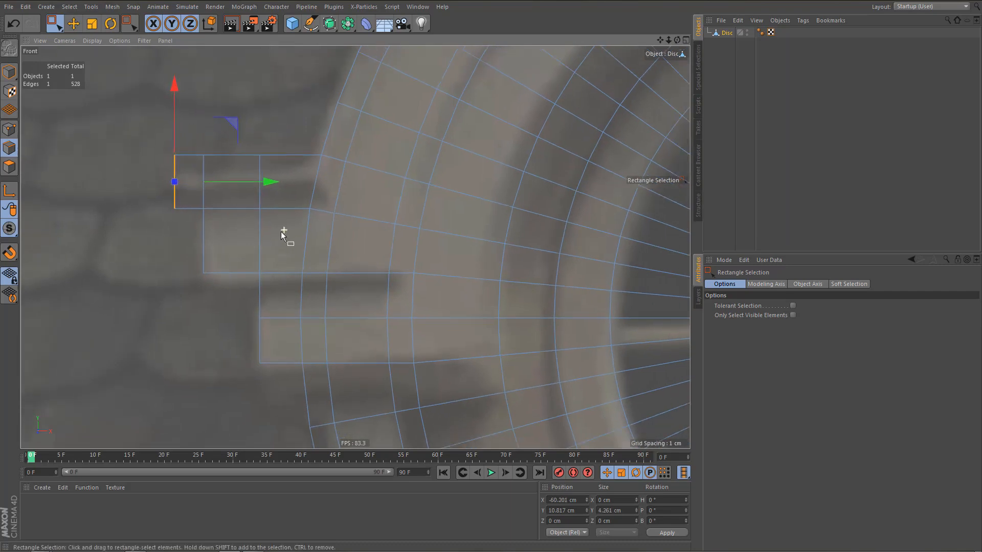
alt+right_drag(281, 231, 280, 232)
alt+middle_drag(293, 241, 290, 256)
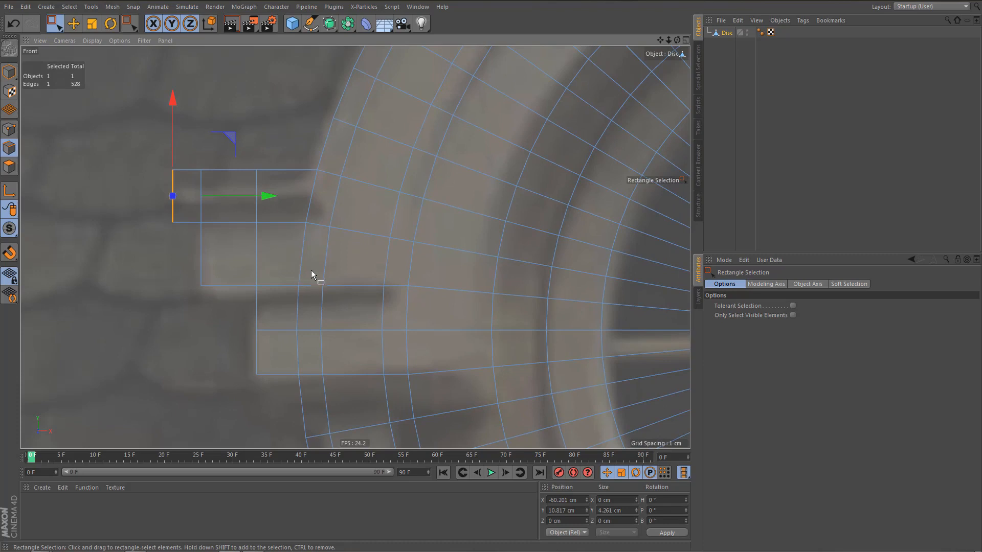
scroll(309, 272, down, 1)
scroll(304, 275, down, 1)
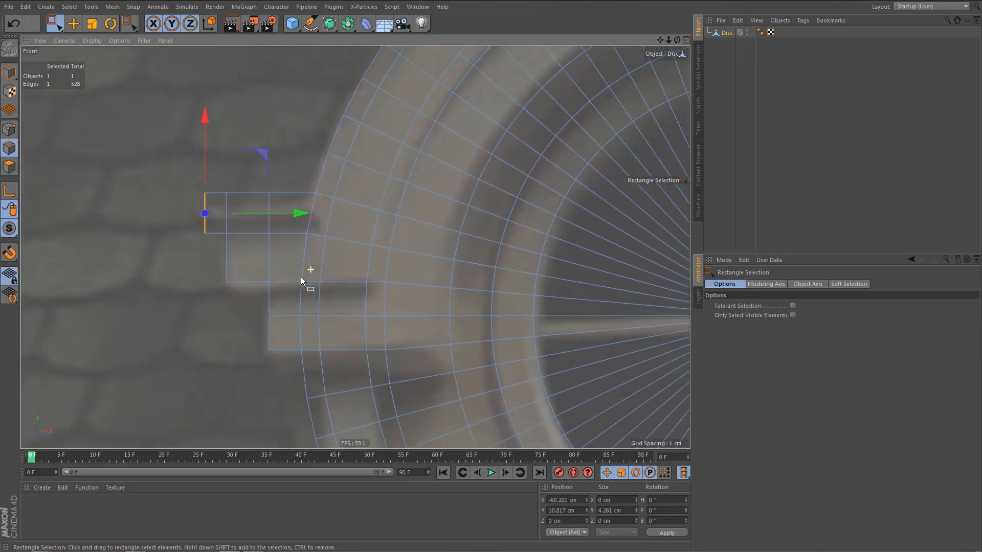
scroll(311, 274, up, 5)
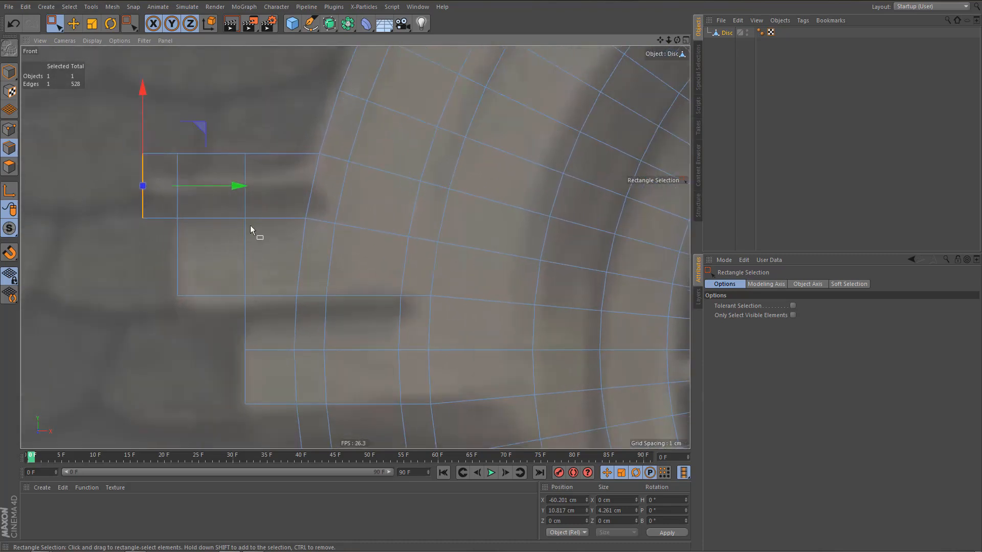
key(k)
key(k)
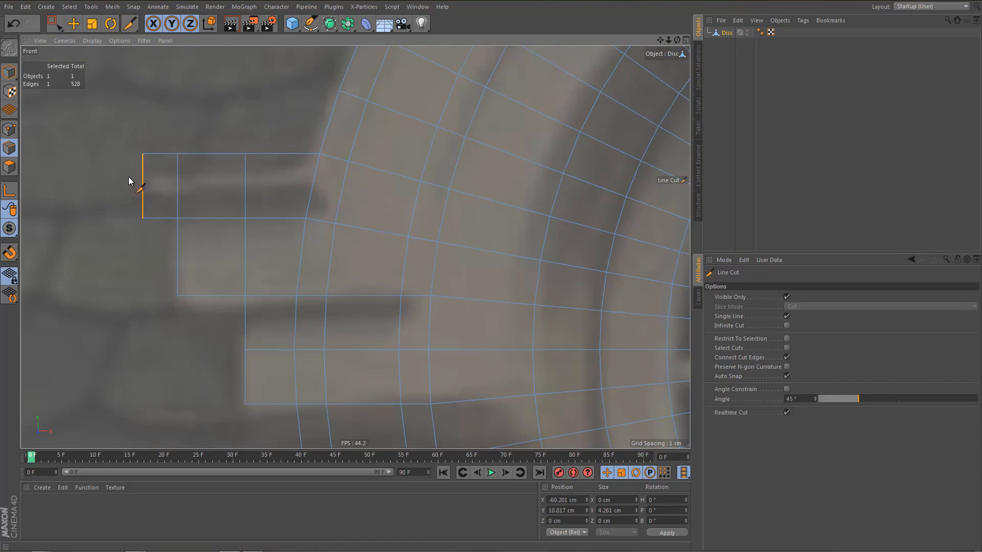
drag(128, 182, 325, 183)
Select the thin upper strip of the top ledge, set its modeling axis Y to 100%, and set its Y size to 2 cm.
key(0)
drag(107, 137, 325, 192)
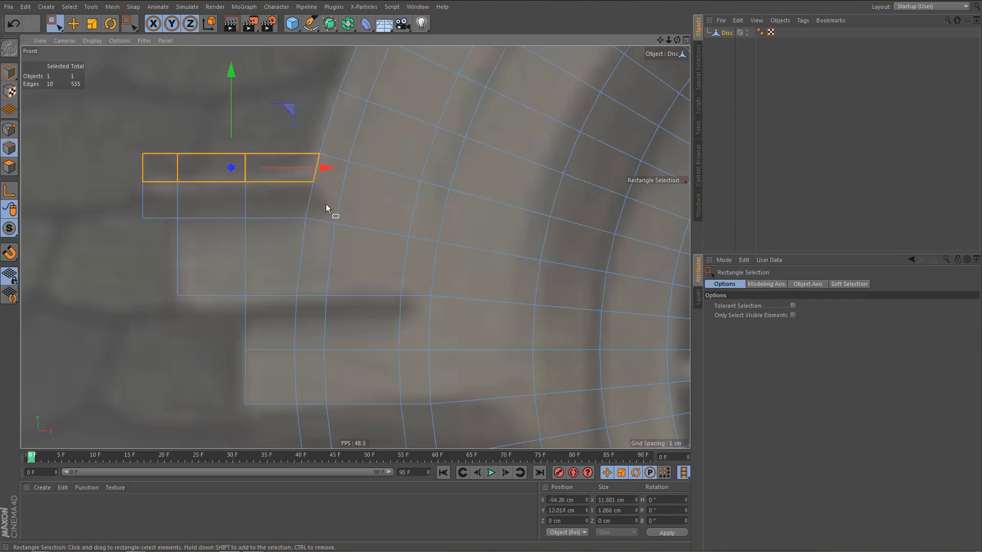
key(t)
click(721, 283)
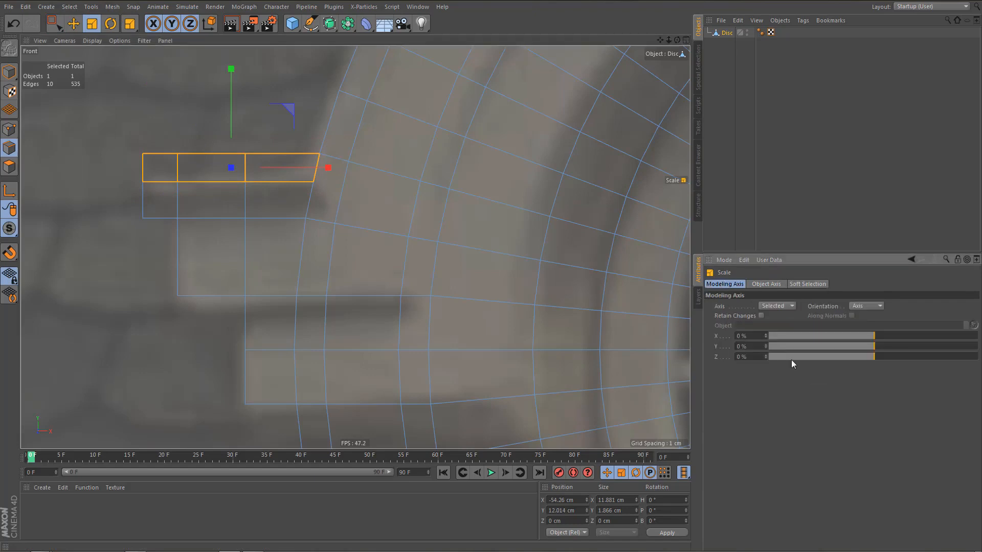
drag(869, 344, 977, 346)
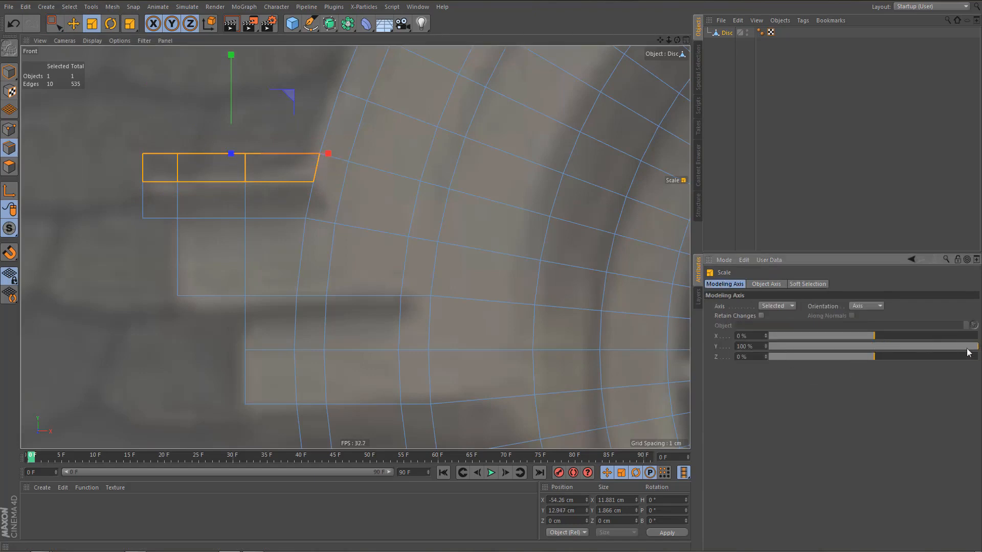
double_click(611, 511)
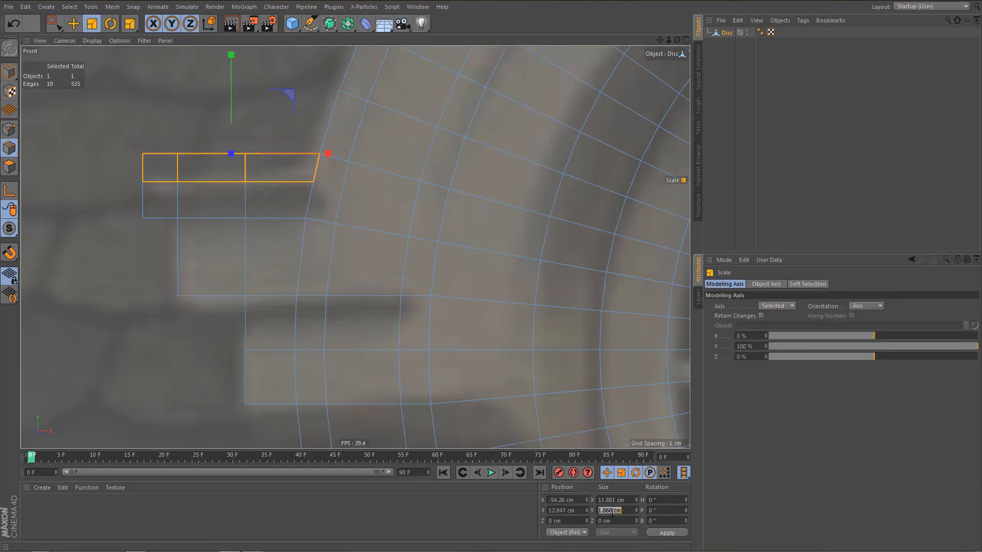
text(2)
click(667, 532)
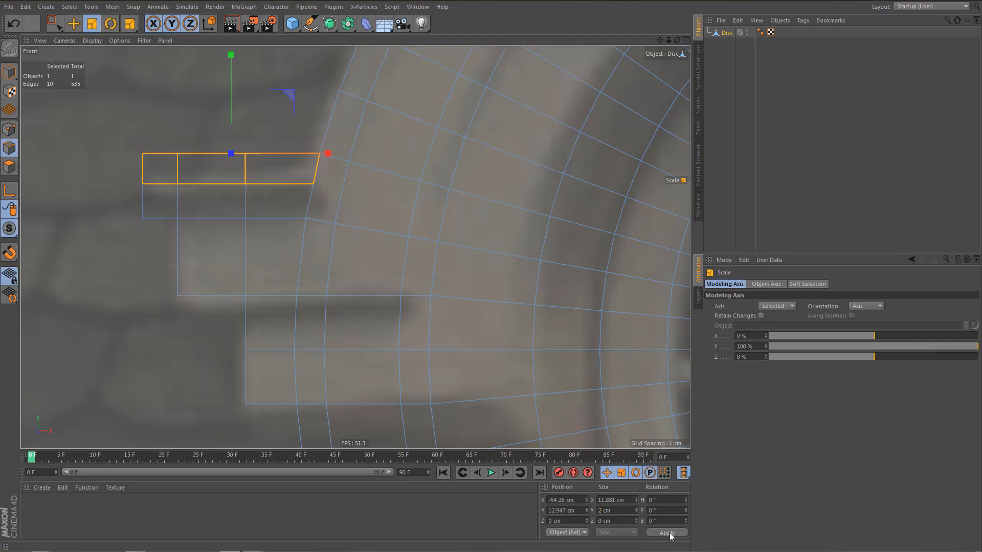
Line-cut from the strip's lower inner corner across the narrow outer ring into the neighbouring arch face.
scroll(304, 282, down, 1)
scroll(302, 284, down, 1)
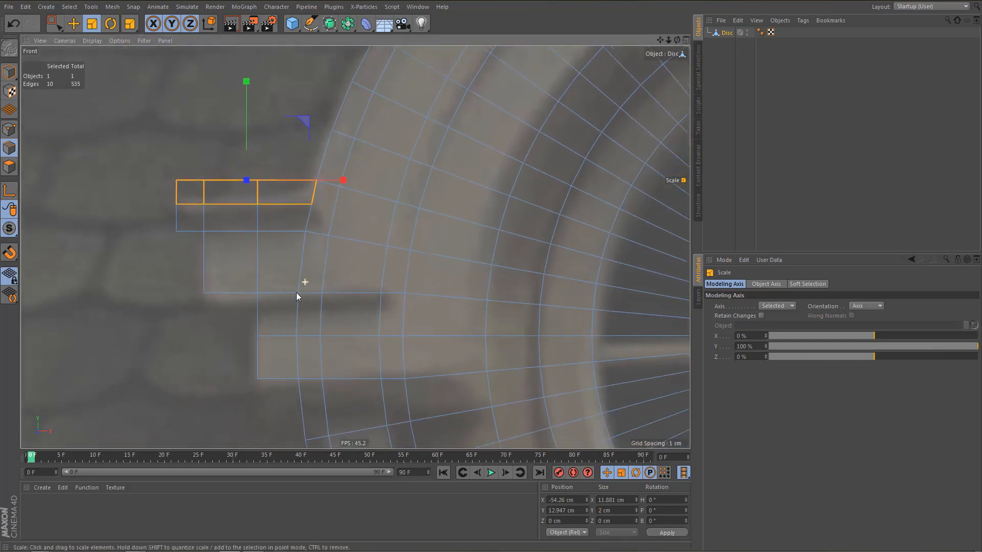
key(k)
key(k)
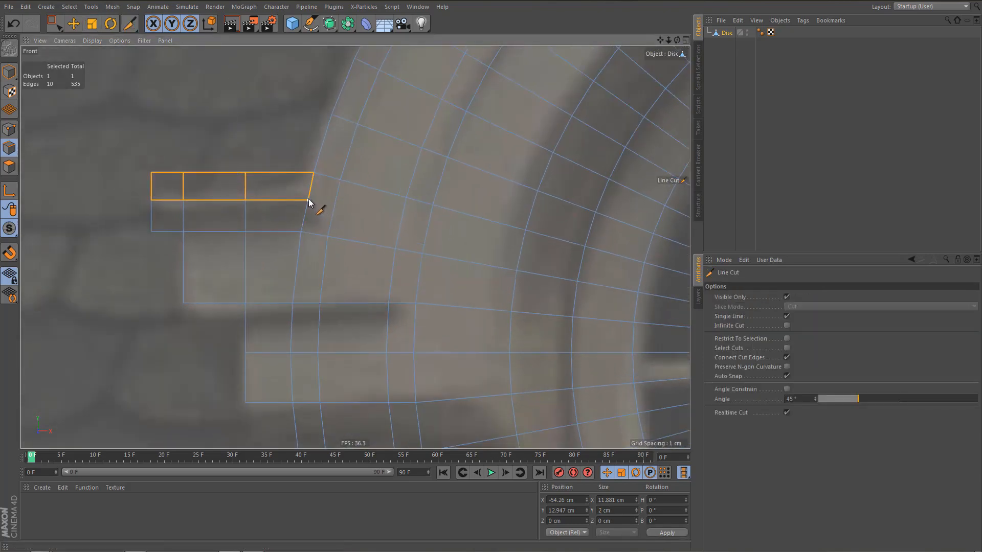
click(308, 200)
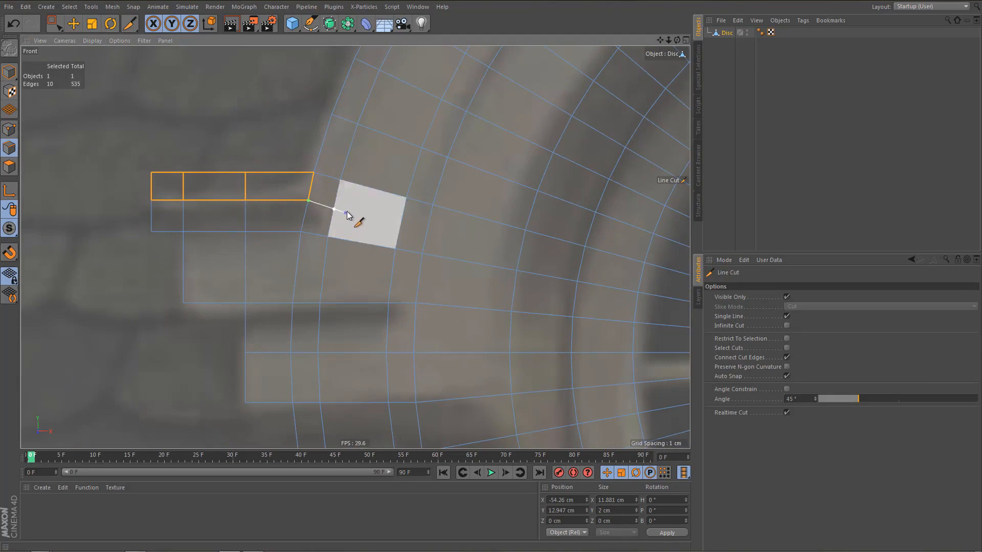
click(348, 209)
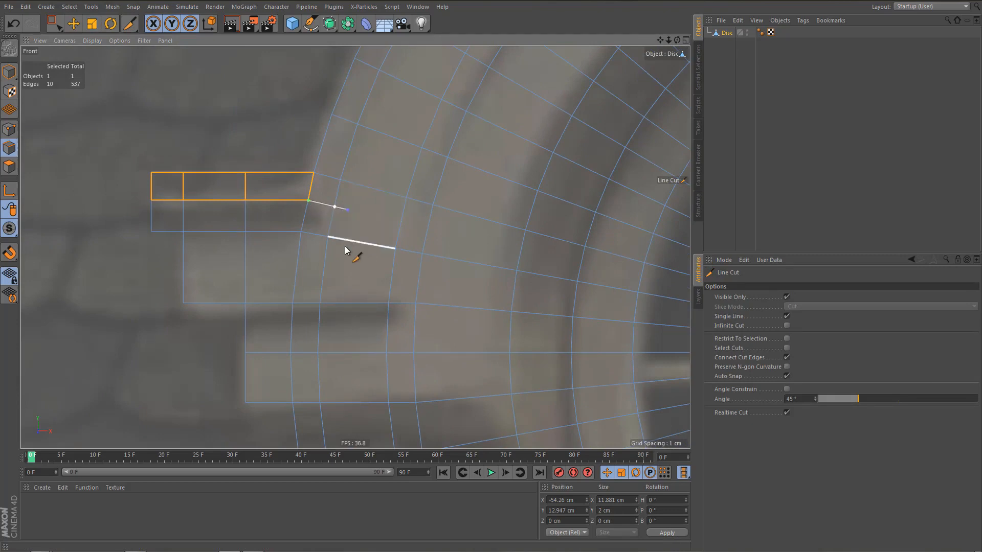
With the Polygon Pen, weld the points below the strip onto its lower edge, from the arch out to the ledge's end.
key(m)
key(e)
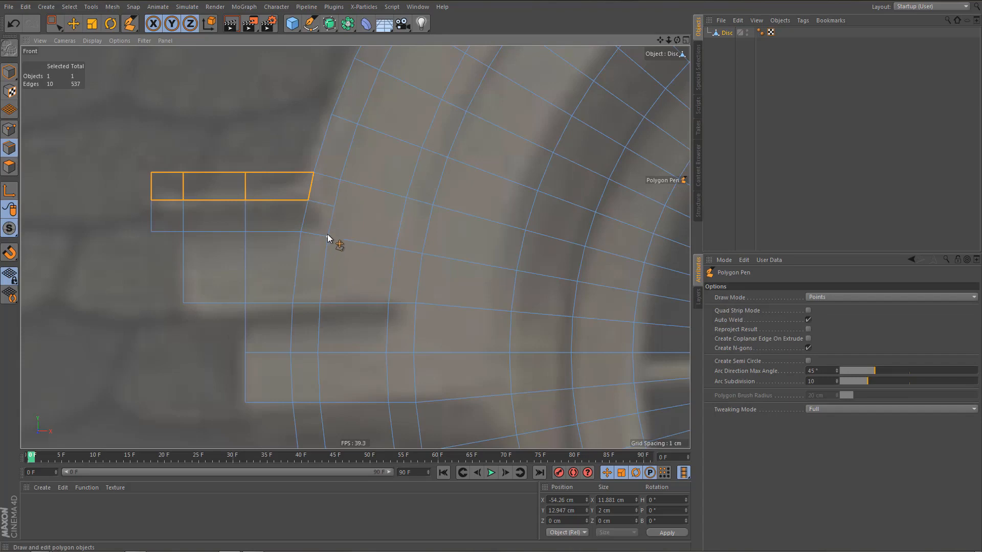
drag(335, 207, 307, 203)
drag(247, 232, 249, 207)
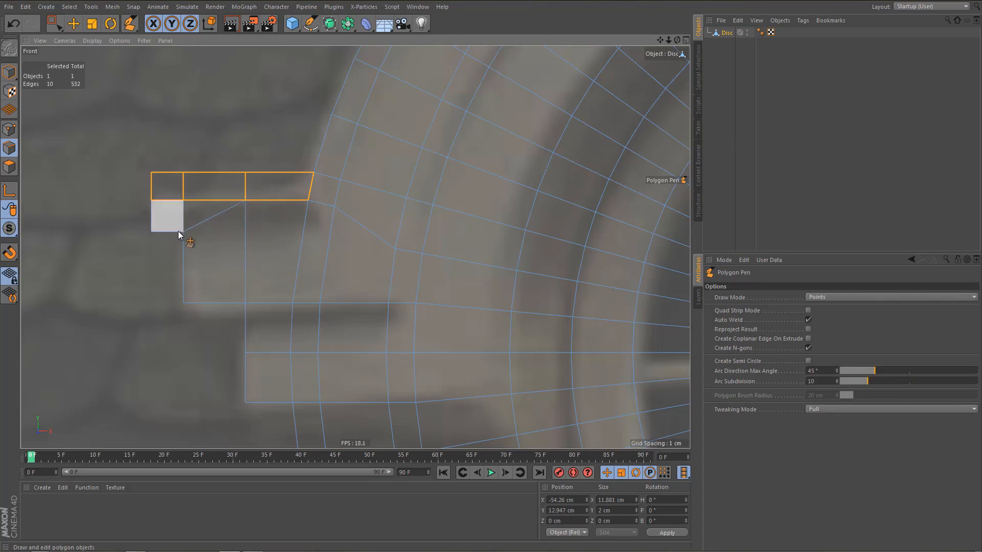
drag(183, 232, 184, 201)
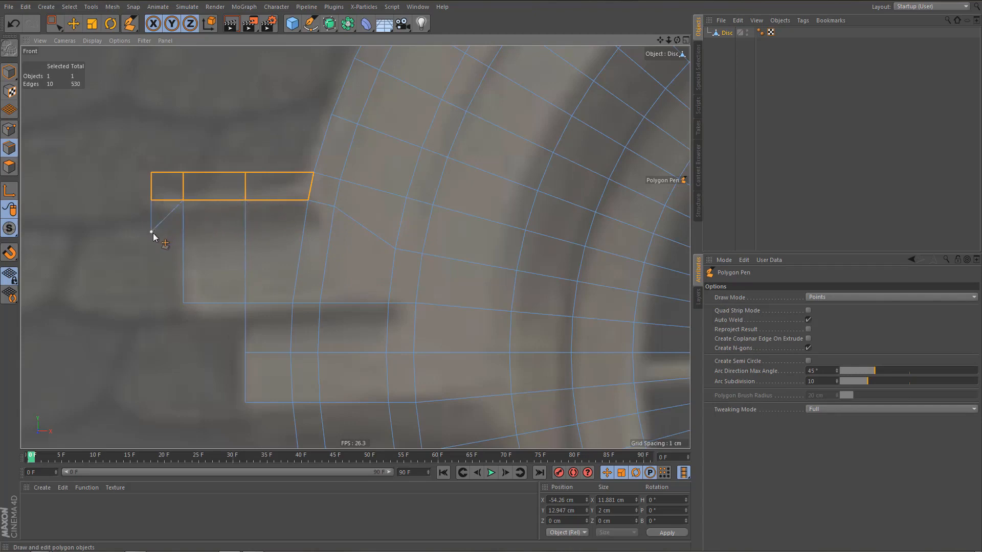
drag(152, 233, 152, 200)
Switch to point editing with Rectangle Selection for the arch's lower outer rings.
scroll(217, 253, down, 3)
scroll(220, 256, down, 5)
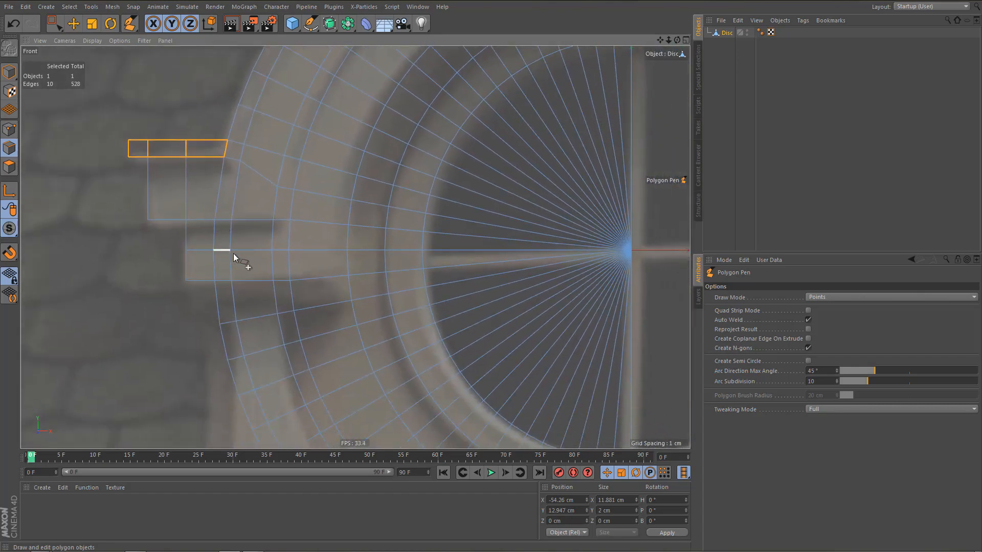
scroll(233, 290, down, 2)
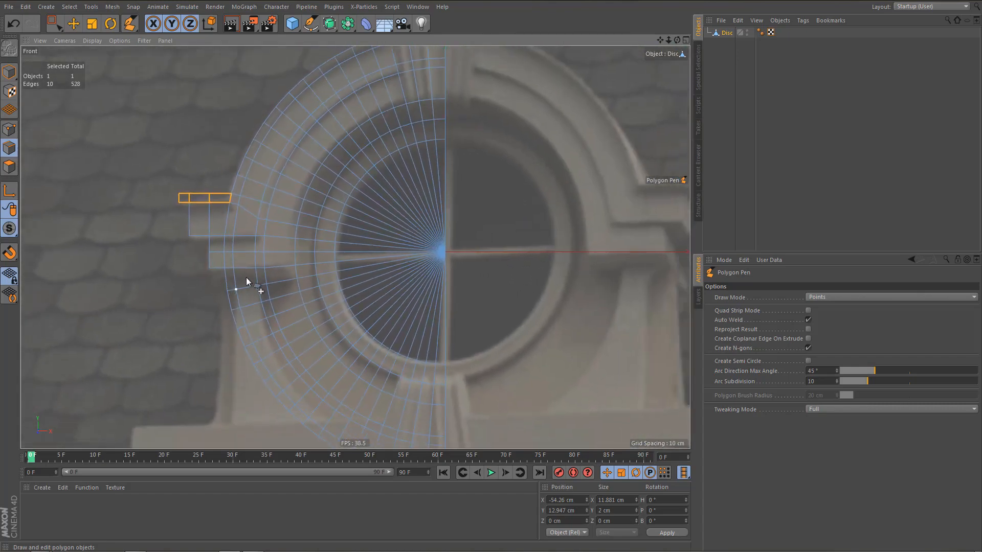
scroll(245, 327, up, 8)
scroll(284, 325, up, 3)
alt+middle_drag(284, 326, 280, 231)
scroll(280, 231, down, 6)
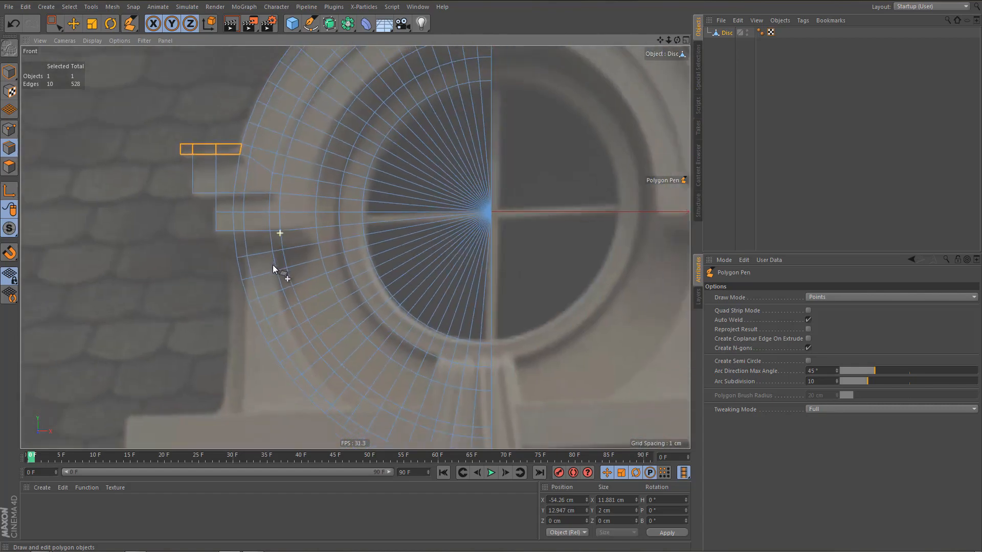
alt+middle_drag(272, 265, 272, 200)
key(Return)
key(space)
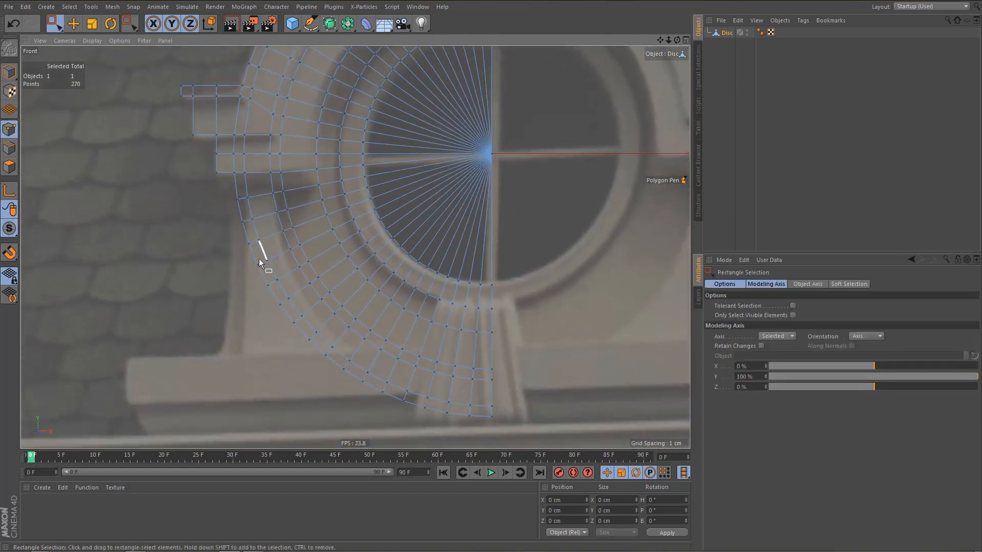
Select the points of the two outermost rings along the arch below the stone blocks.
drag(234, 191, 308, 344)
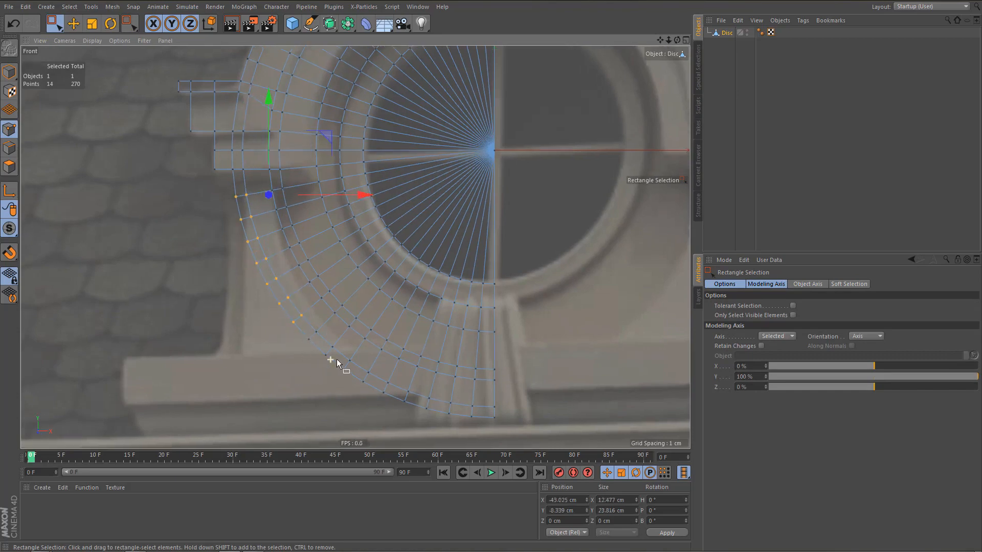
scroll(330, 358, up, 3)
shift+drag(289, 312, 377, 388)
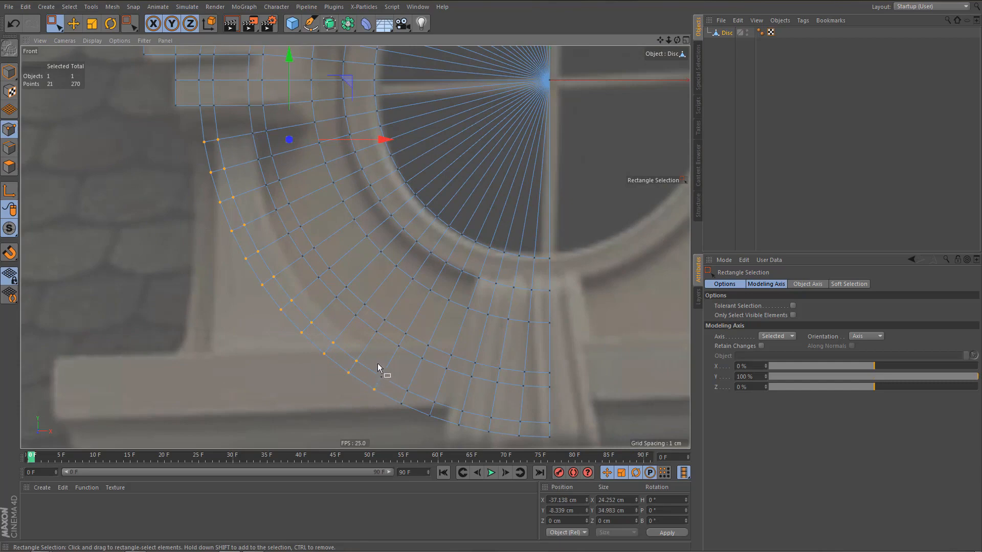
scroll(366, 360, up, 4)
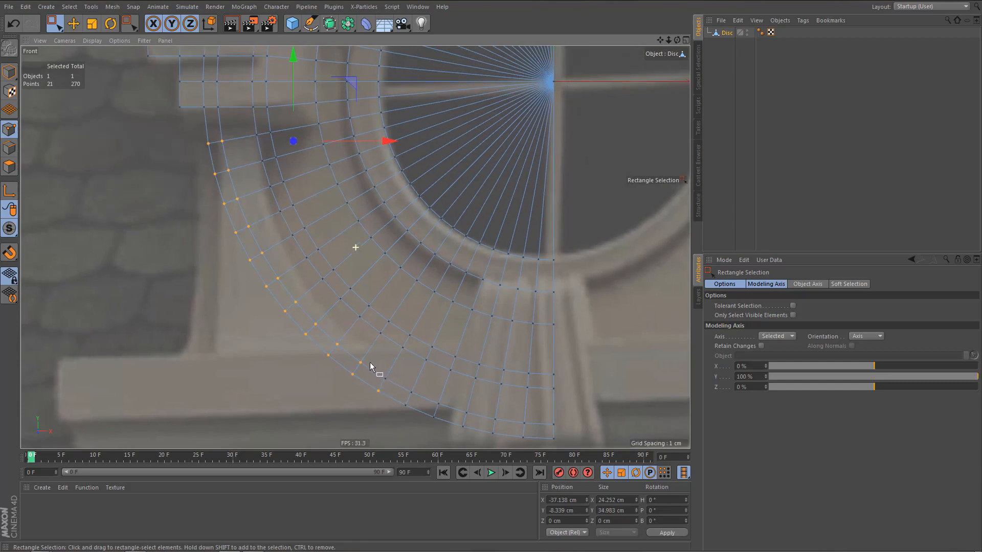
scroll(379, 357, down, 1)
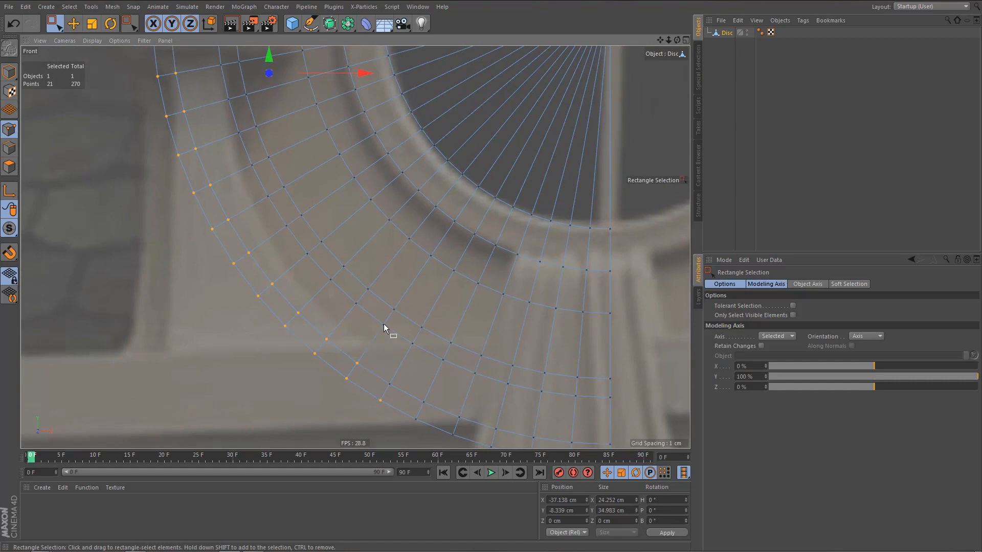
mouse_move(364, 329)
alt+right_down()
mouse_move(353, 342)
mouse_move(369, 342)
mouse_move(370, 318)
alt+right_up()
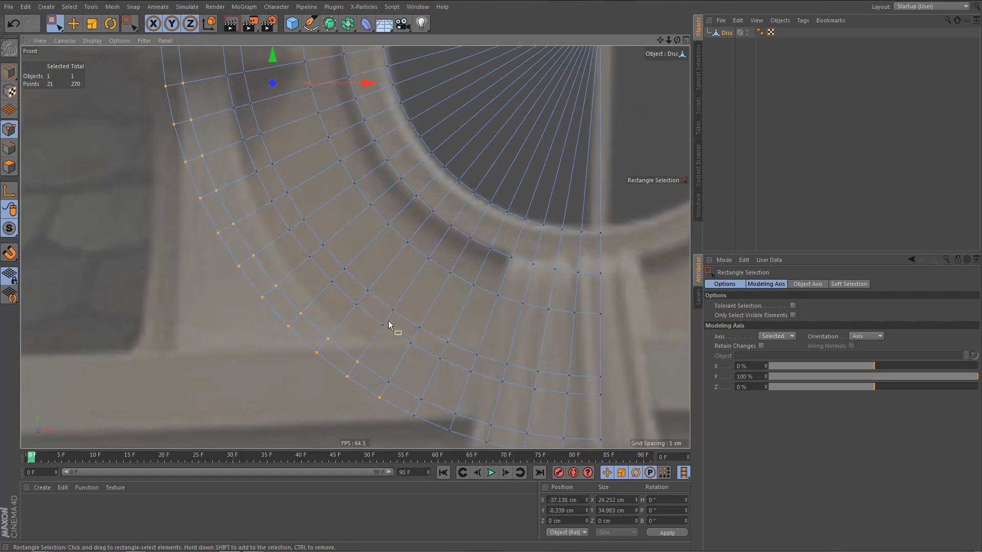
Line-cut the lower arch horizontally from the third ring's point outward past the outer rim, just above the sill.
key(k)
key(k)
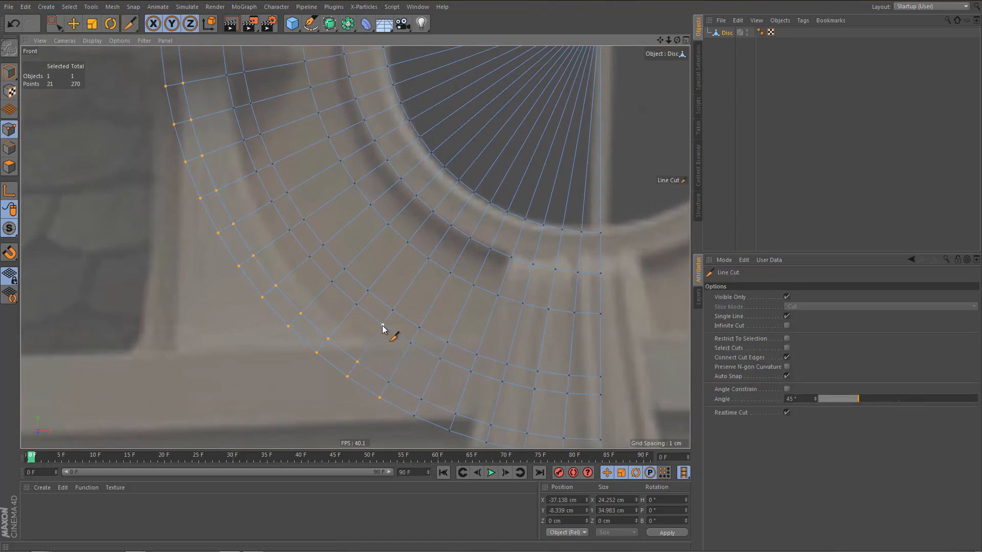
click(112, 325)
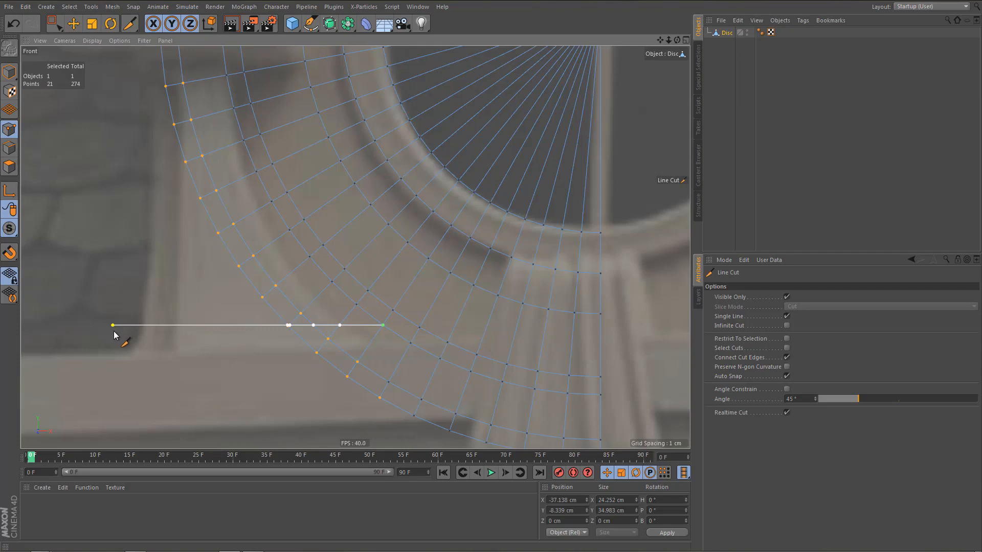
key(e)
mouse_move(350, 316)
alt+right_down()
mouse_move(364, 317)
mouse_move(348, 321)
alt+right_up()
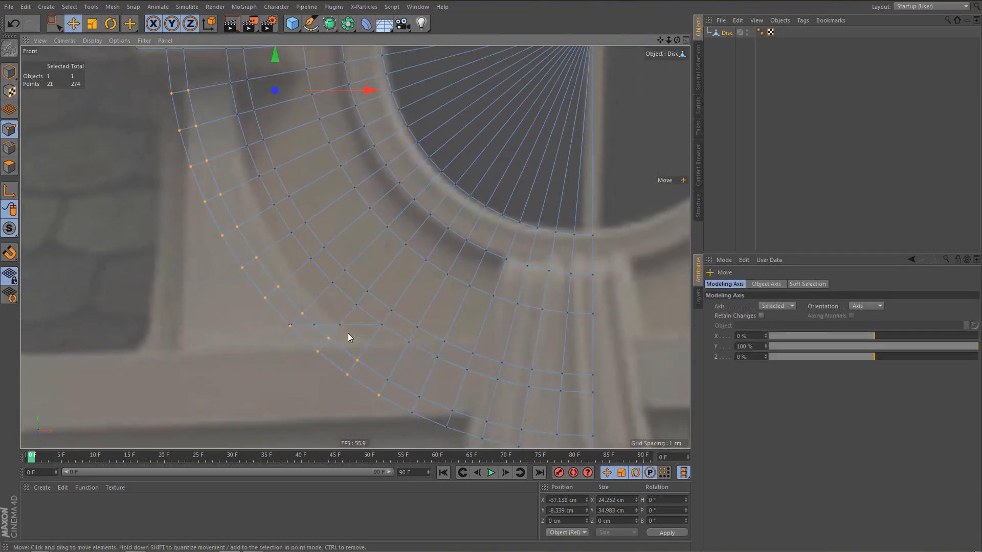
alt+middle_drag(348, 333, 346, 341)
Select the three clustered points at the new cut's outer end and weld them into one.
key(0)
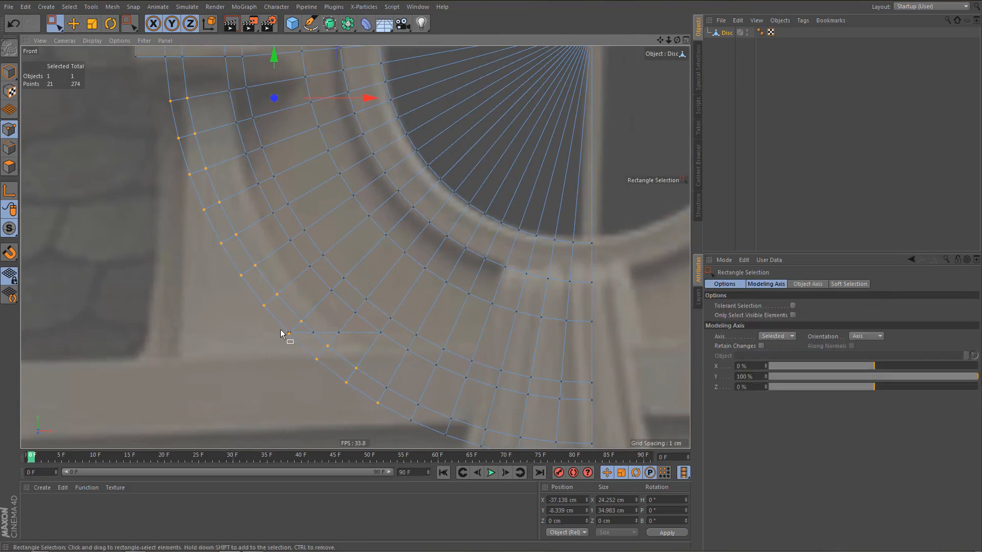
drag(281, 329, 305, 351)
alt+right_drag(307, 352, 296, 322)
key(m)
key(q)
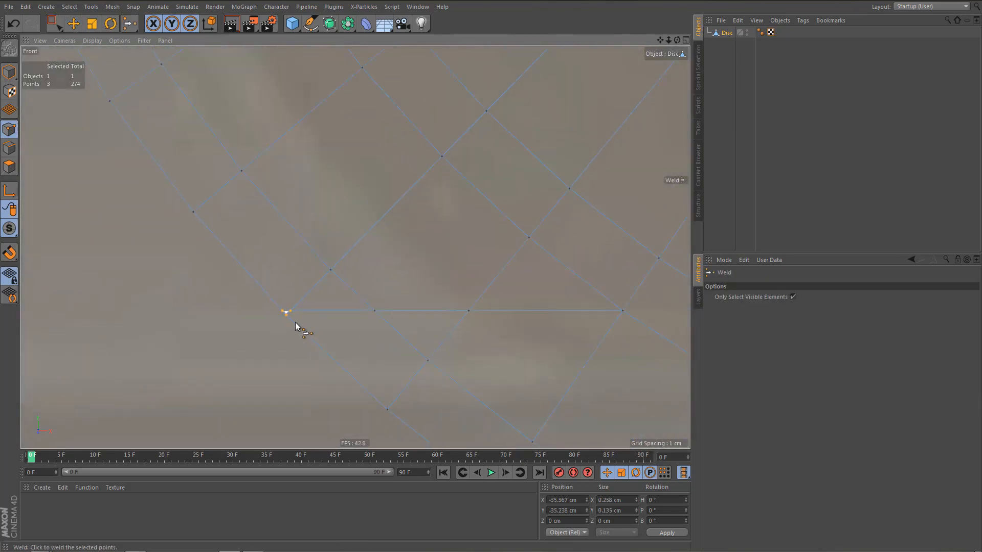
click(282, 311)
alt+right_drag(276, 331, 261, 367)
alt+right_drag(228, 268, 247, 310)
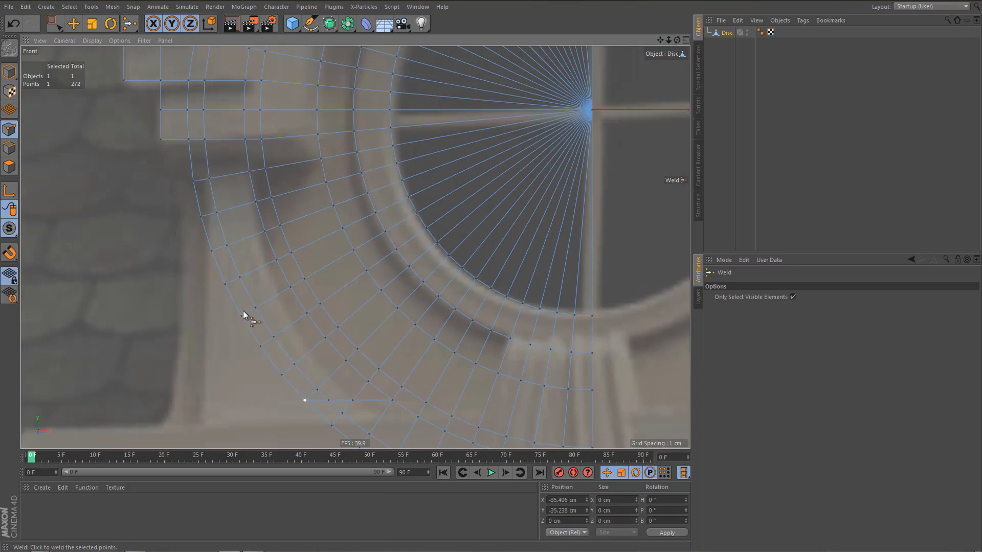
Select the two outermost rings' points between the lower stone block and the horizontal cut and delete them.
key(0)
drag(180, 165, 248, 345)
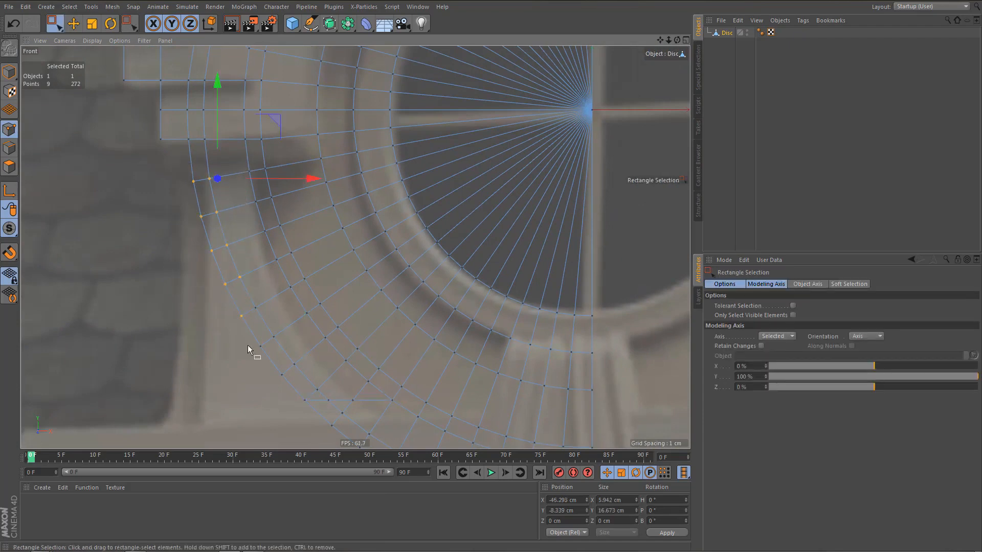
shift+drag(226, 302, 281, 388)
shift+drag(268, 352, 307, 416)
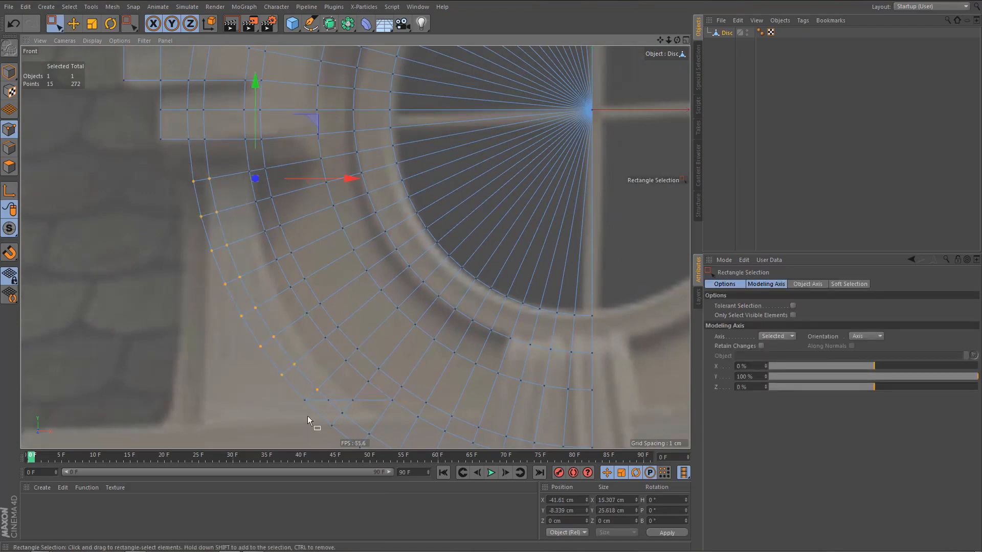
alt+middle_drag(321, 381, 307, 372)
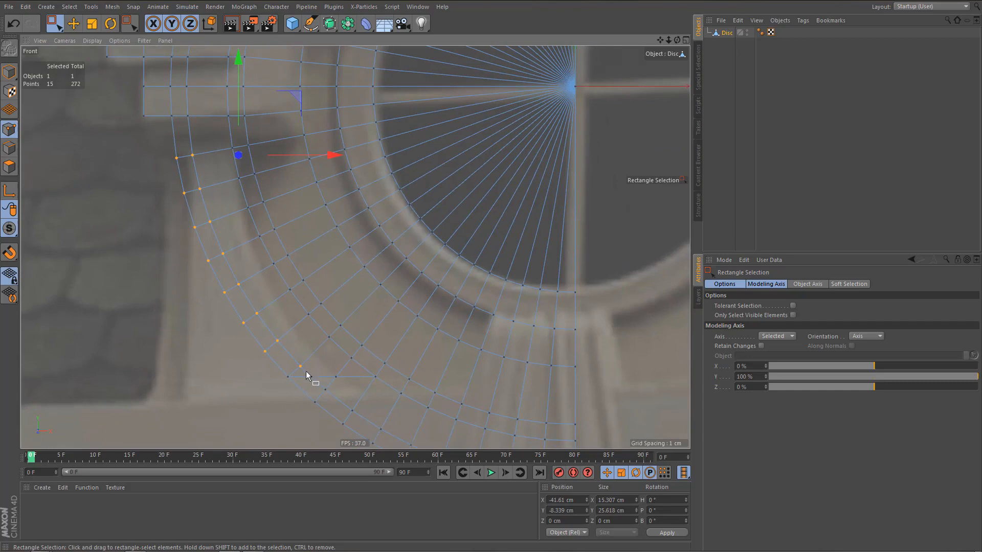
click(270, 402)
Delete the five leftover points around the outer end of the horizontal cut.
alt+middle_drag(273, 381, 257, 358)
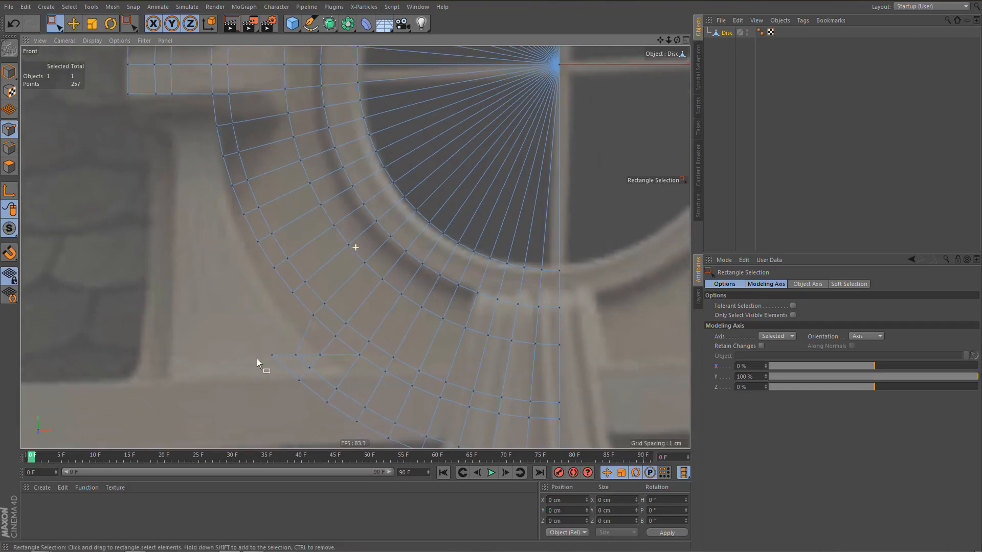
drag(241, 329, 314, 391)
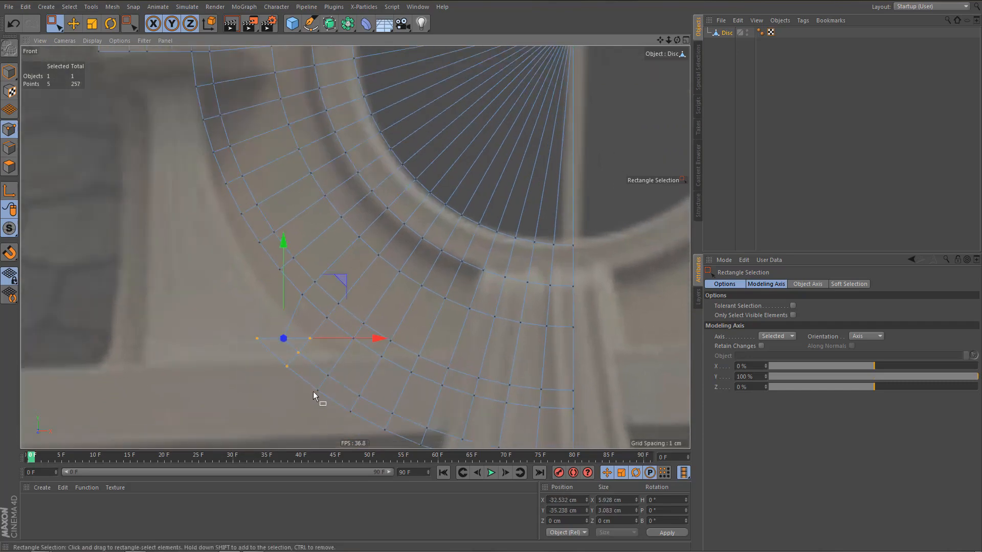
key(Delete)
Switch to edge editing and select the arch's exposed outer boundary edges from the lower block down to the remaining lower rings.
alt+middle_drag(332, 375, 340, 396)
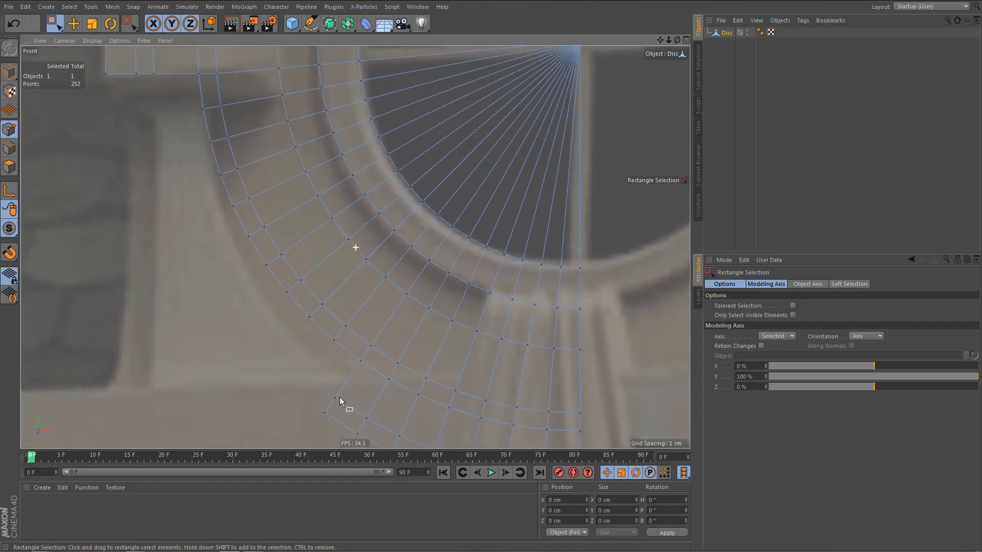
key(Return)
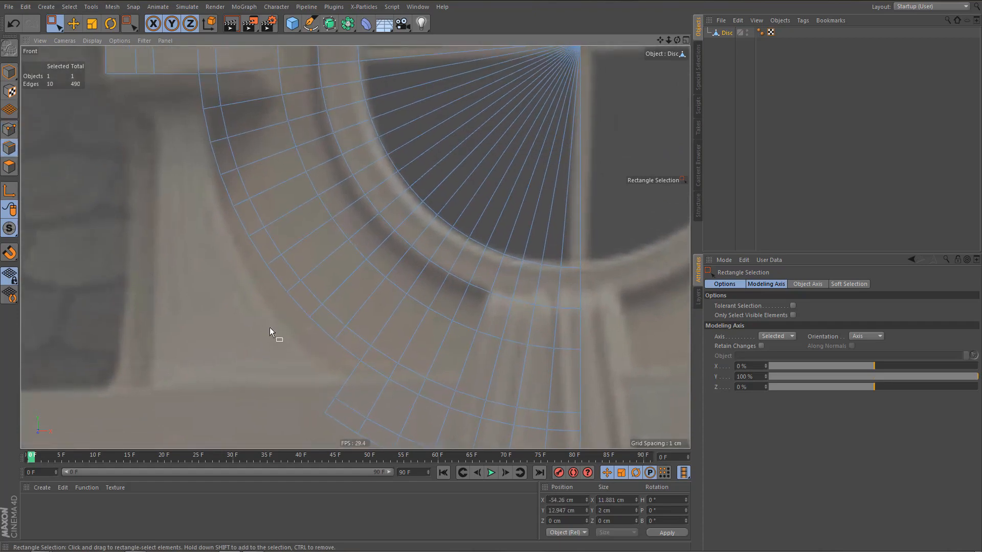
key(e)
click(200, 92)
double_click(200, 93)
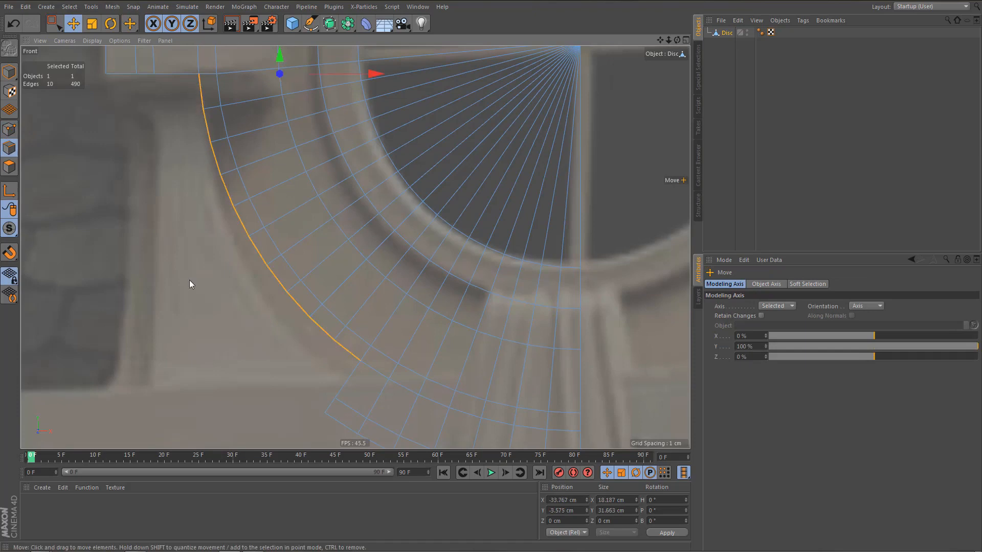
Extrude the selected boundary edges outward by about 5.3 cm and flatten them to a straight vertical line with 0% X scale.
alt+middle_drag(320, 186, 332, 228)
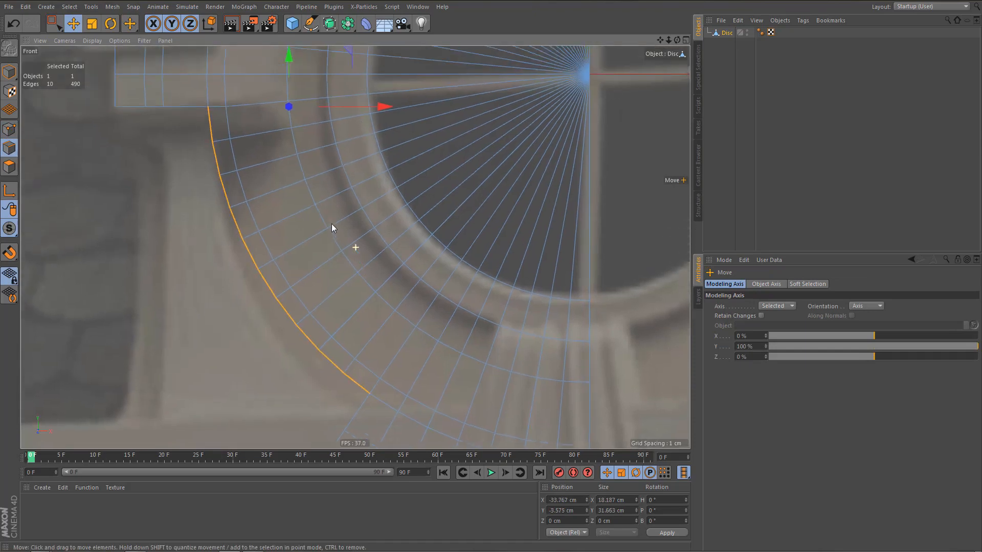
ctrl+drag(385, 115, 336, 121)
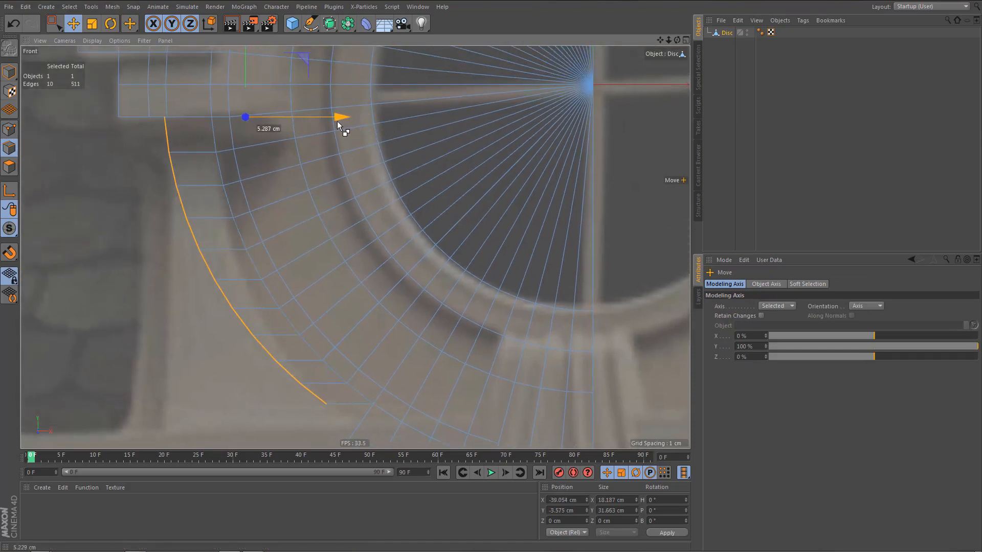
key(t)
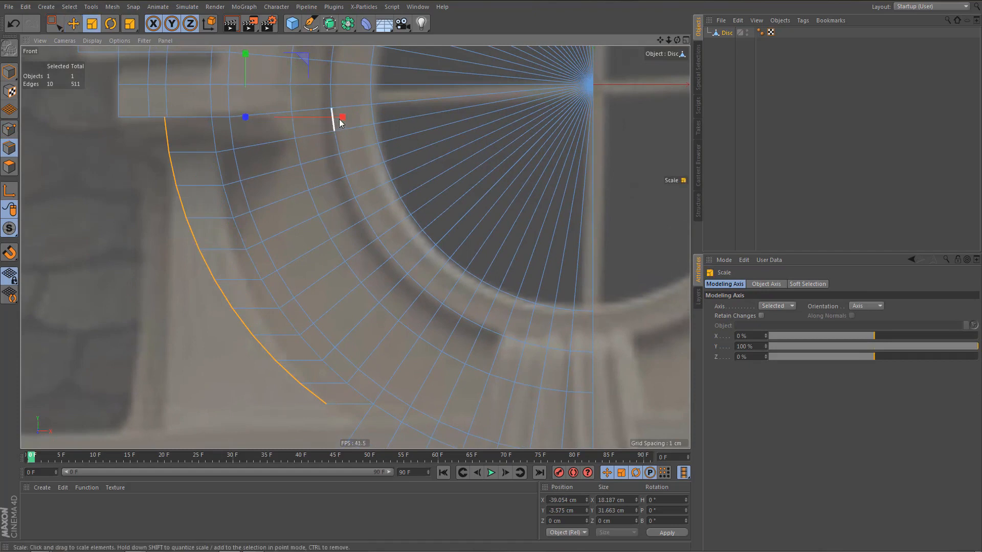
drag(339, 117, 245, 133)
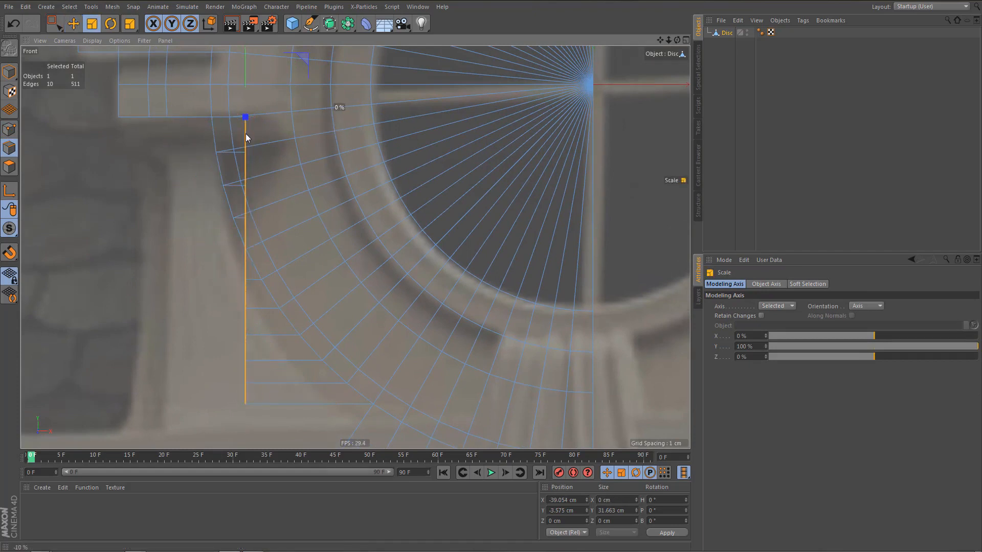
Move the flattened edges outward onto the side pillar and extrude them once more to its outer edge, forming a narrow vertical strip.
key(e)
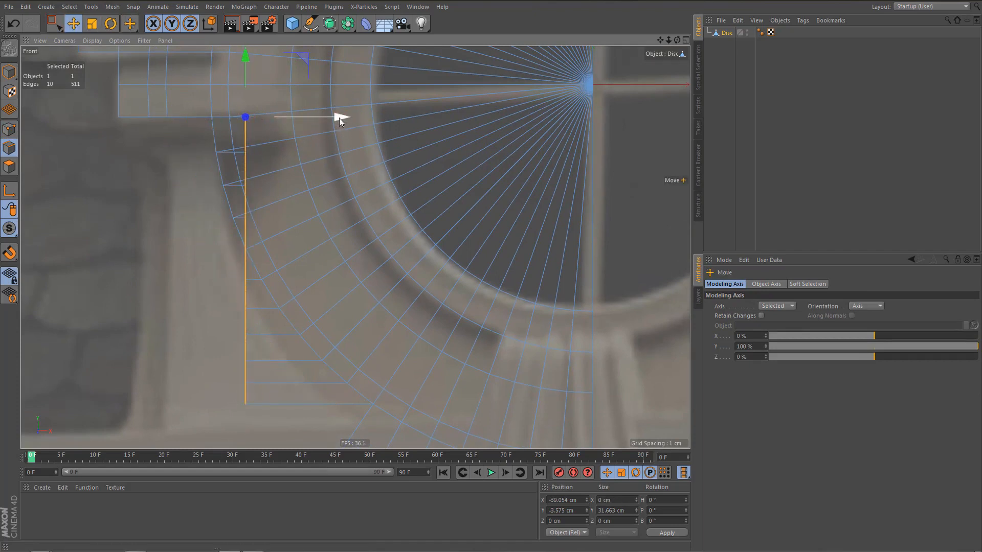
drag(339, 120, 235, 121)
alt+right_drag(272, 180, 265, 204)
alt+middle_drag(265, 204, 313, 264)
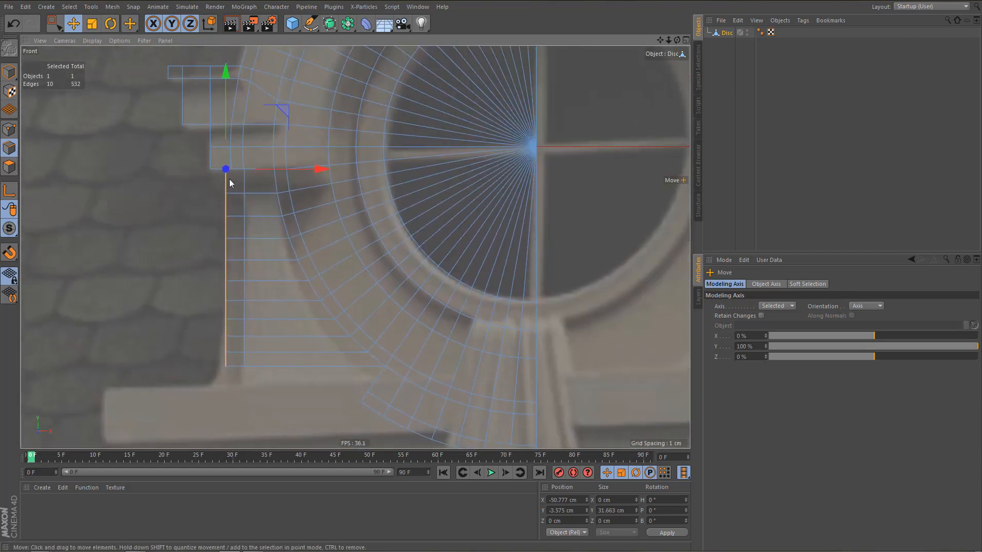
alt+right_drag(229, 179, 271, 210)
alt+middle_drag(272, 210, 318, 242)
Select the points on the strip's inner vertical line up through the lower block, set modeling axis Y to 0%, and align them vertically.
key(Return)
key(0)
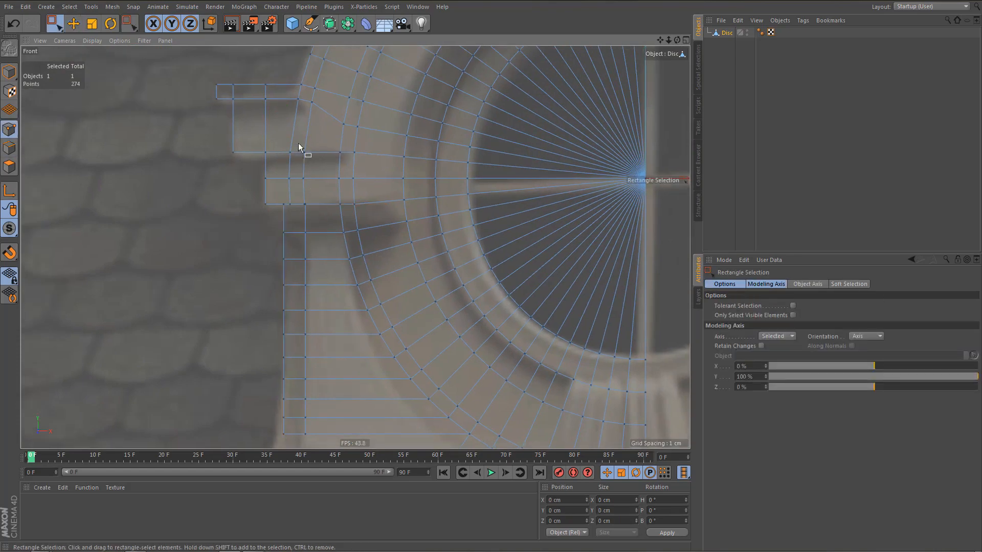
drag(297, 140, 327, 445)
key(t)
click(747, 346)
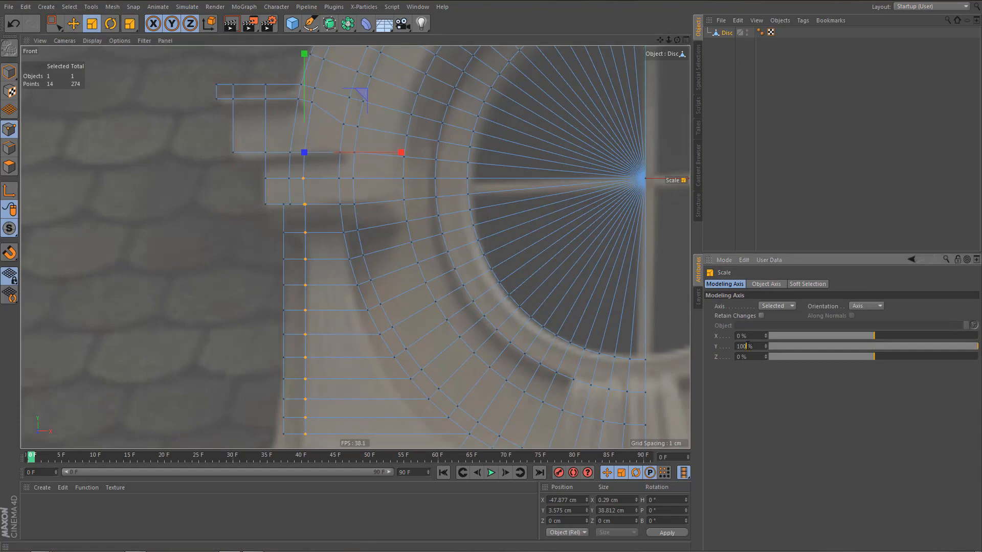
text(0)
key(Return)
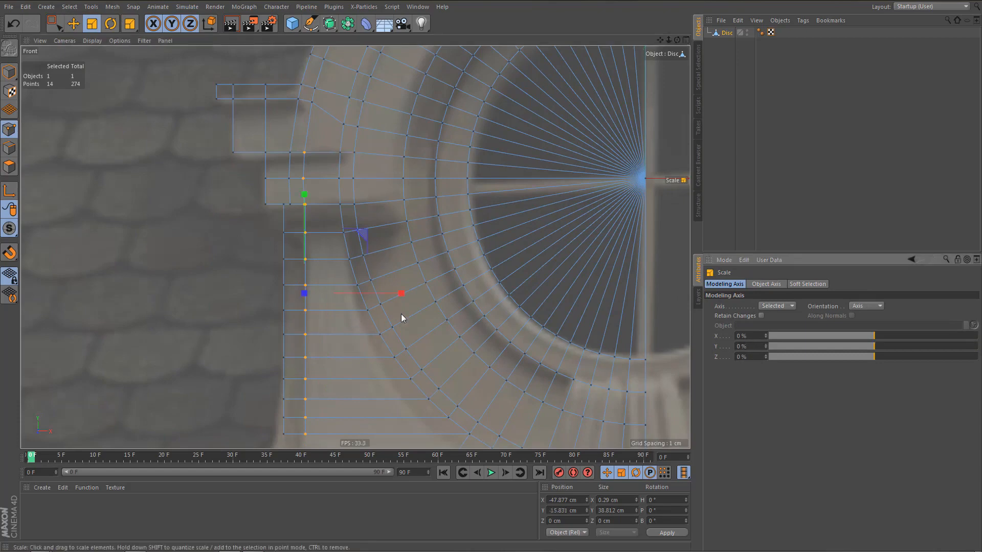
drag(403, 293, 305, 297)
alt+middle_drag(319, 275, 316, 242)
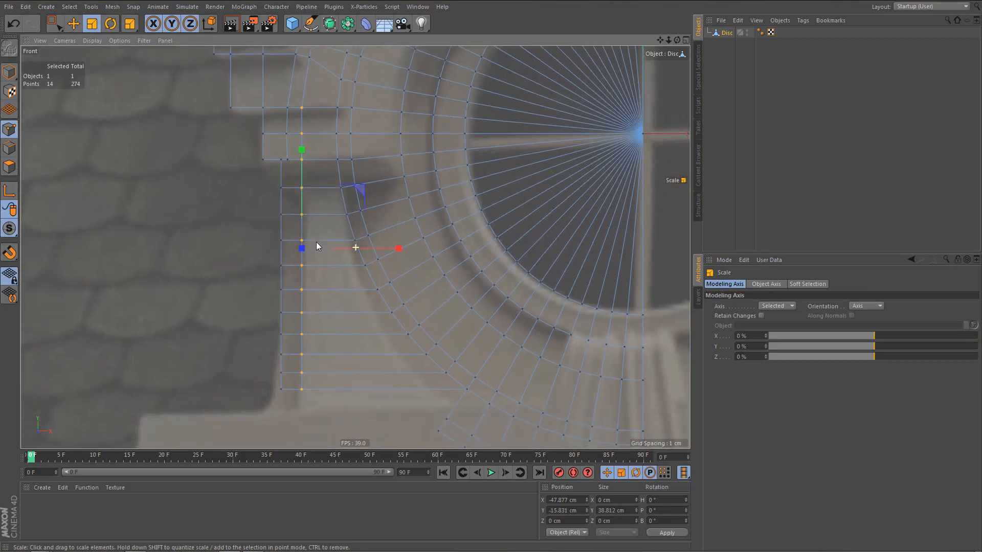
Weld the two adjacent points under the lower stone block at the pillar's outer edge onto the outer one, and optimize the mesh.
scroll(278, 171, up, 2)
scroll(310, 164, up, 2)
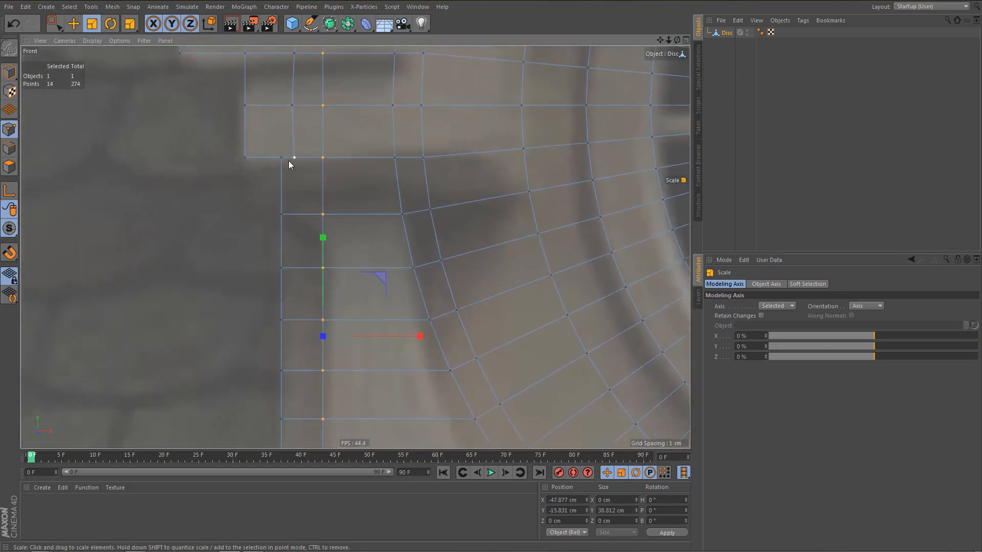
key(0)
drag(273, 148, 298, 183)
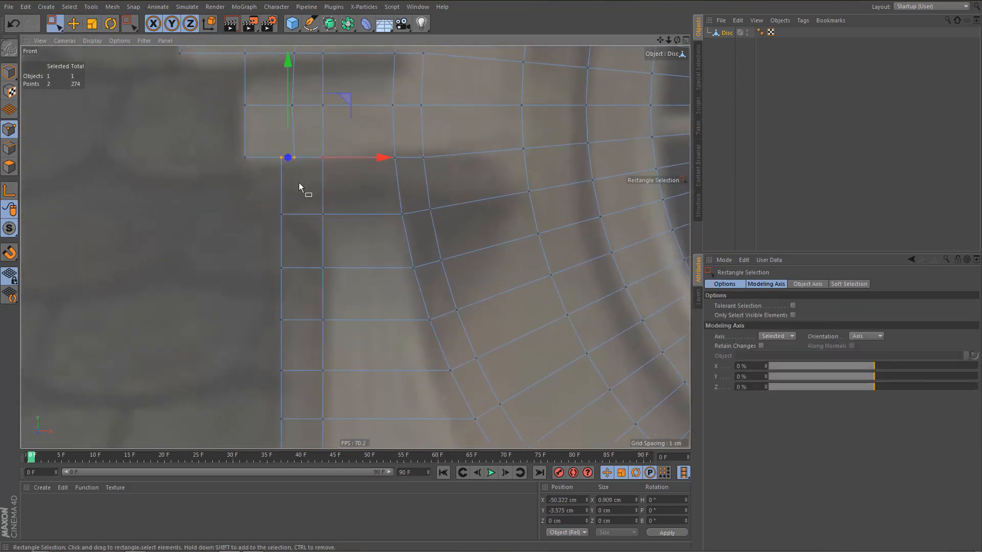
key(m)
key(q)
click(280, 157)
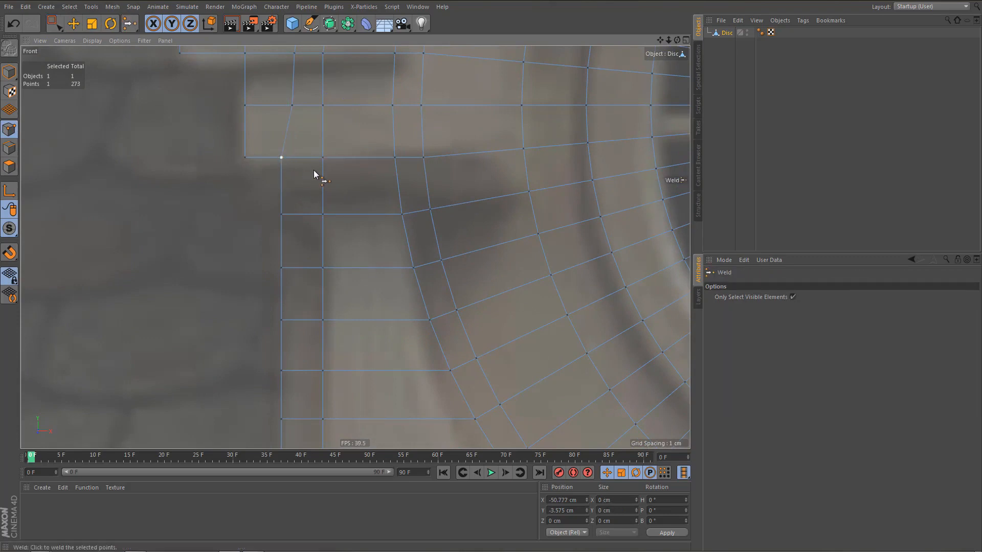
alt+middle_drag(328, 174, 317, 169)
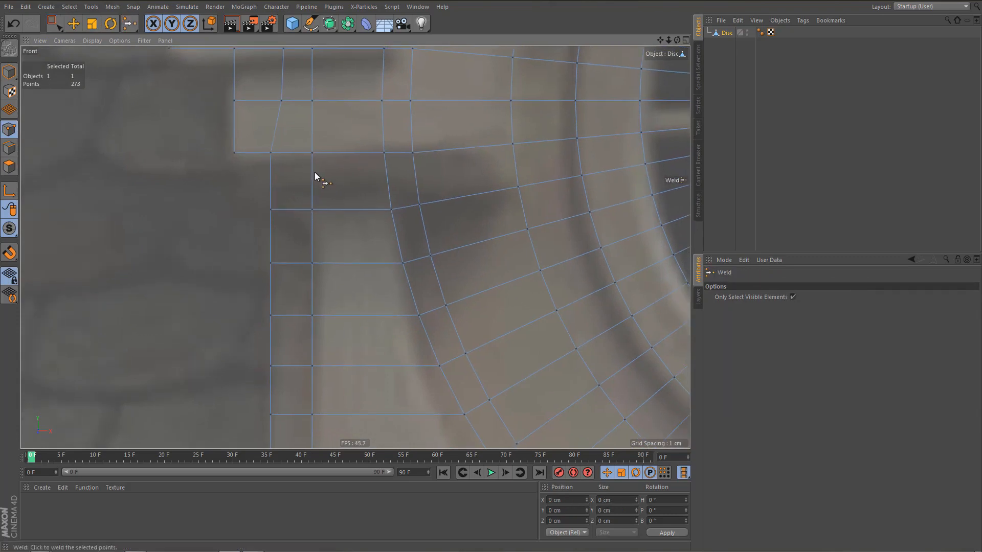
key(u)
key(o)
alt+right_drag(322, 175, 315, 224)
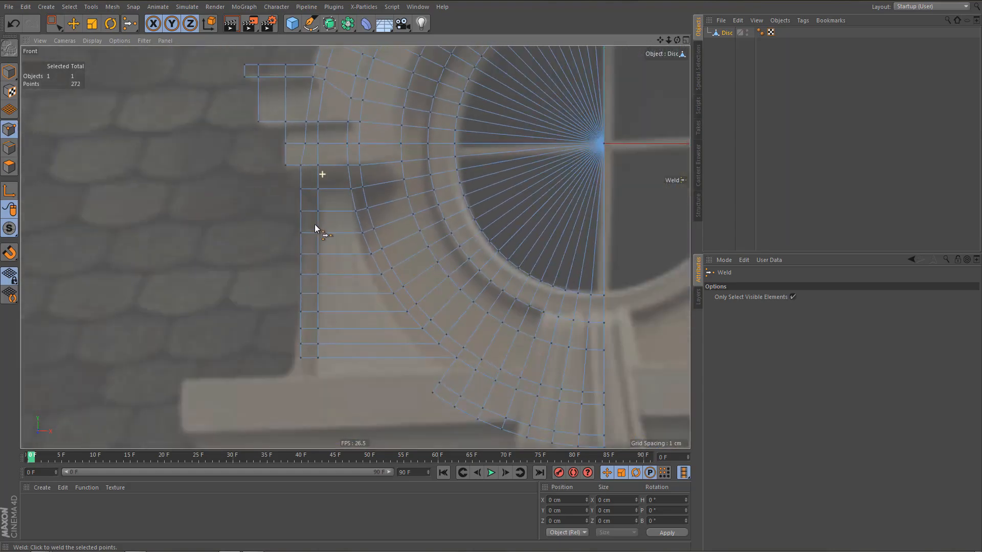
Line-cut vertically from the pillar's upper outer corner through the lower stone block to its upper edge.
alt+middle_drag(327, 226, 342, 298)
alt+right_drag(321, 235, 358, 237)
key(k)
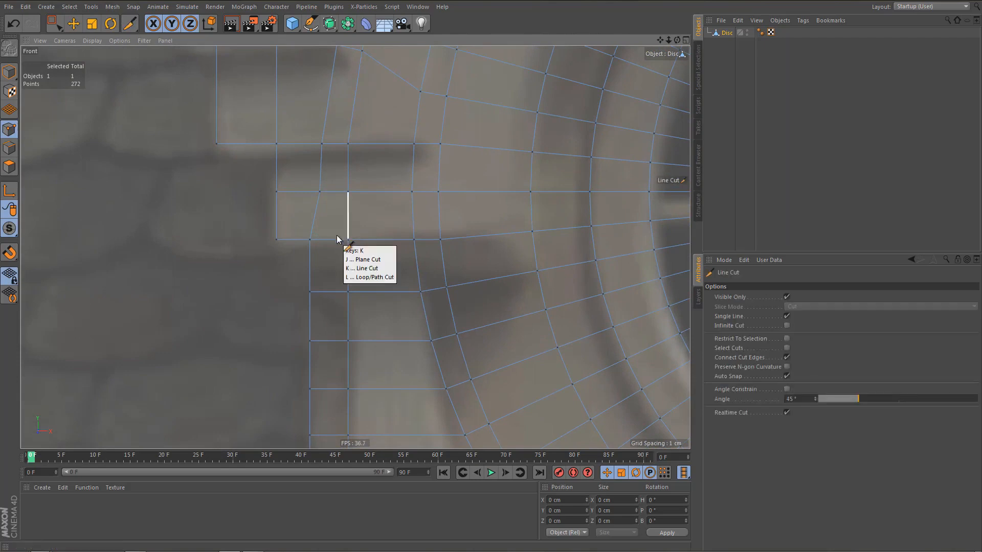
key(k)
click(310, 239)
click(298, 137)
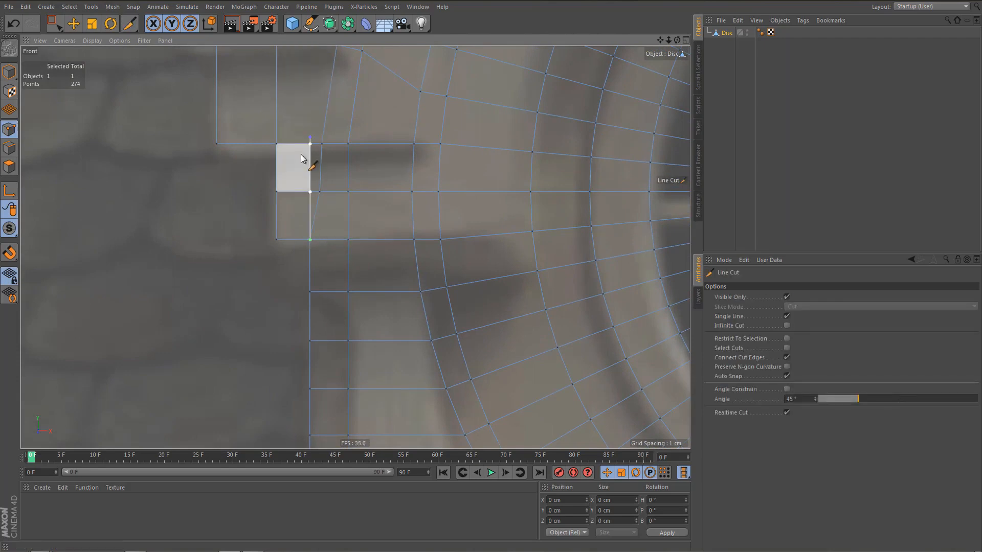
With the Polygon Pen, merge the old slanted line's two neighbouring points onto the new vertical cut in the lower block.
key(m)
key(e)
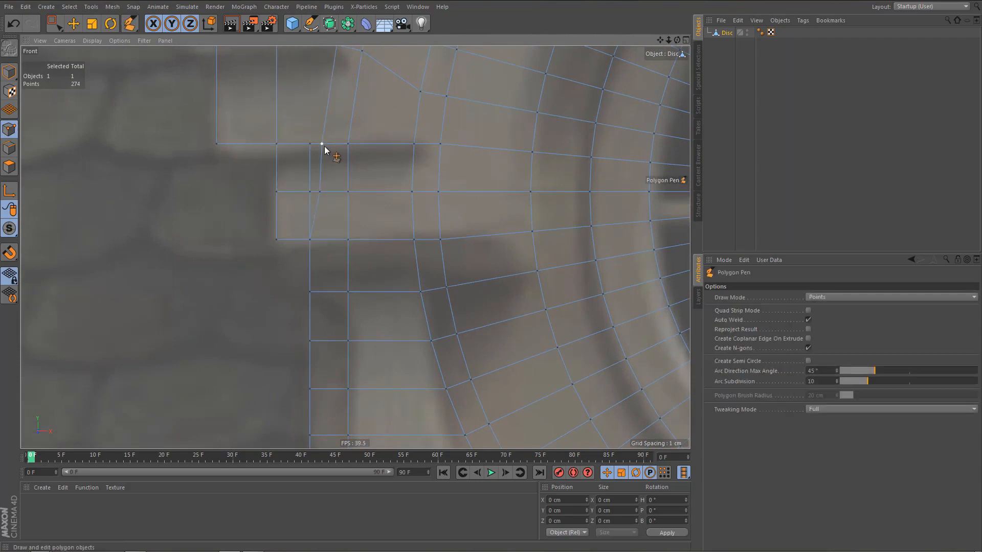
drag(320, 146, 310, 144)
drag(319, 192, 310, 192)
Examine the mesh around the side blocks, pillar and arch rings against the reference photo.
scroll(313, 215, down, 6)
scroll(322, 241, up, 3)
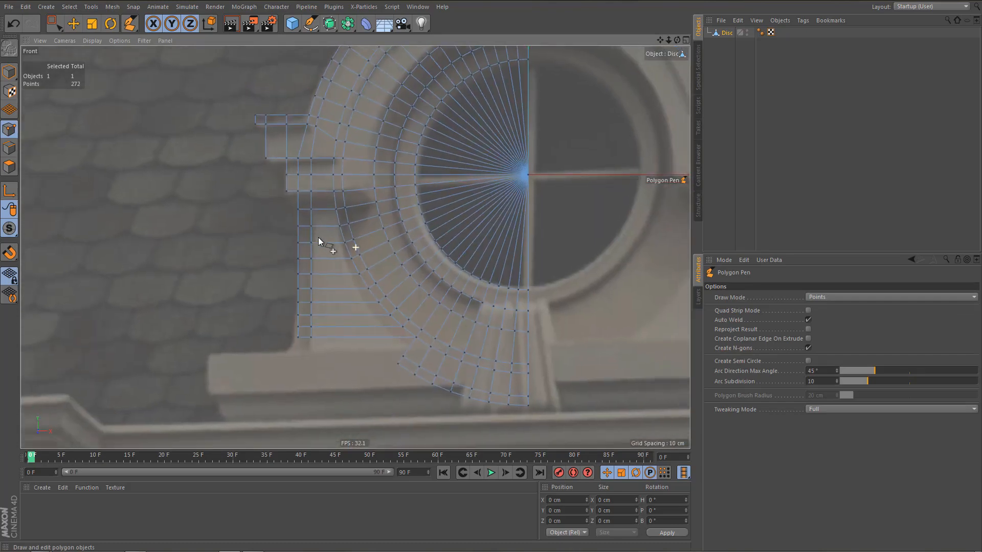
scroll(350, 262, down, 3)
scroll(355, 272, up, 4)
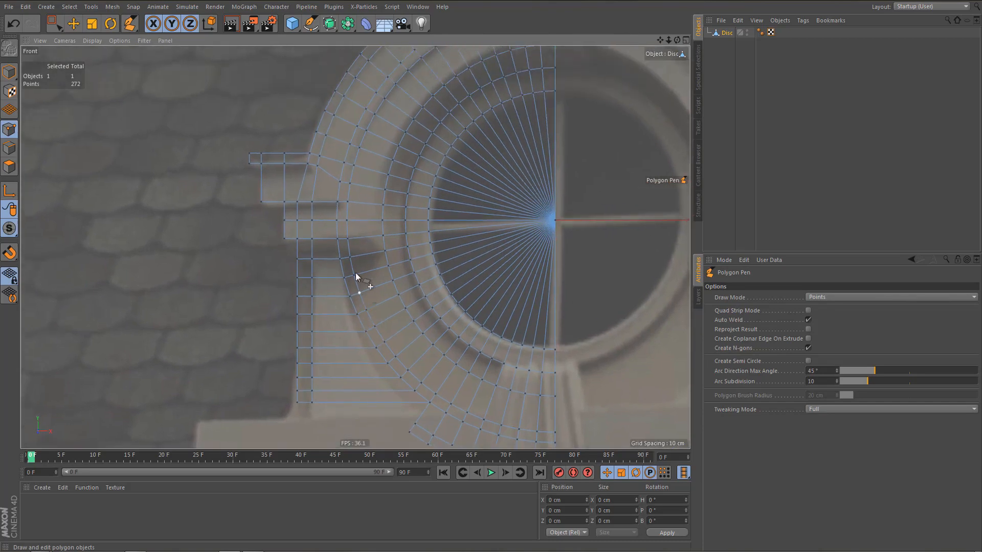
scroll(379, 198, up, 5)
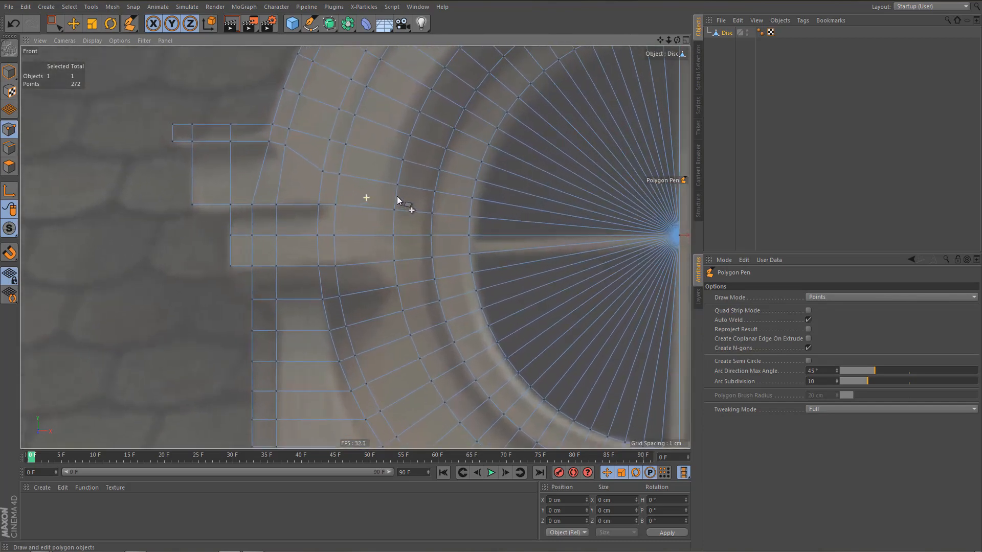
scroll(406, 202, down, 4)
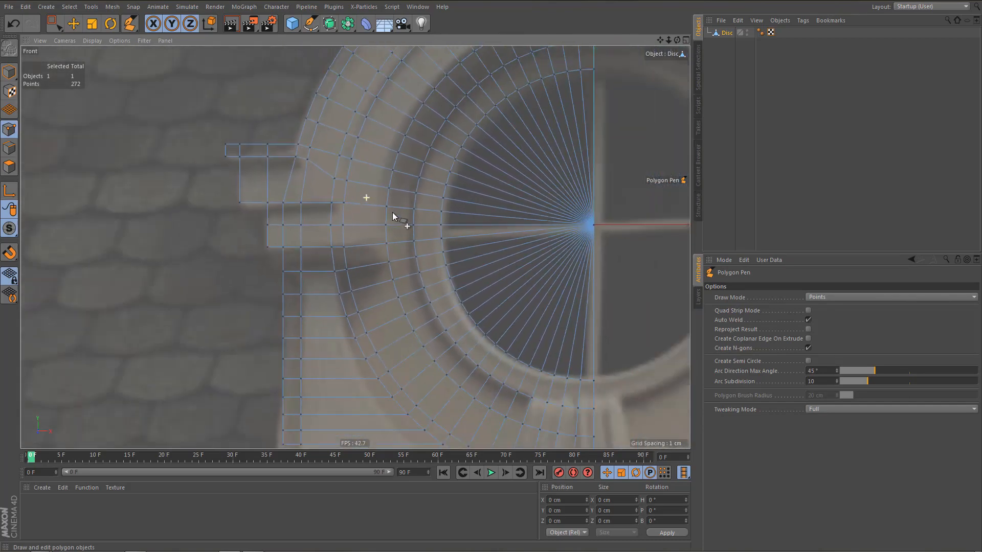
scroll(393, 215, up, 2)
scroll(376, 302, down, 2)
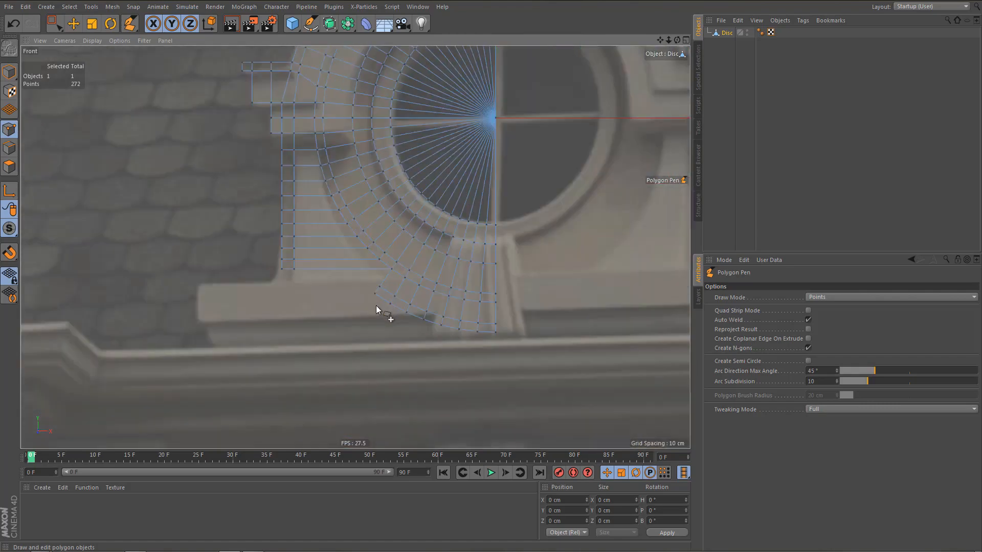
Select the points of the two leftover outermost rings at the lower end of the arch and delete them.
right_click(376, 306)
click(381, 333)
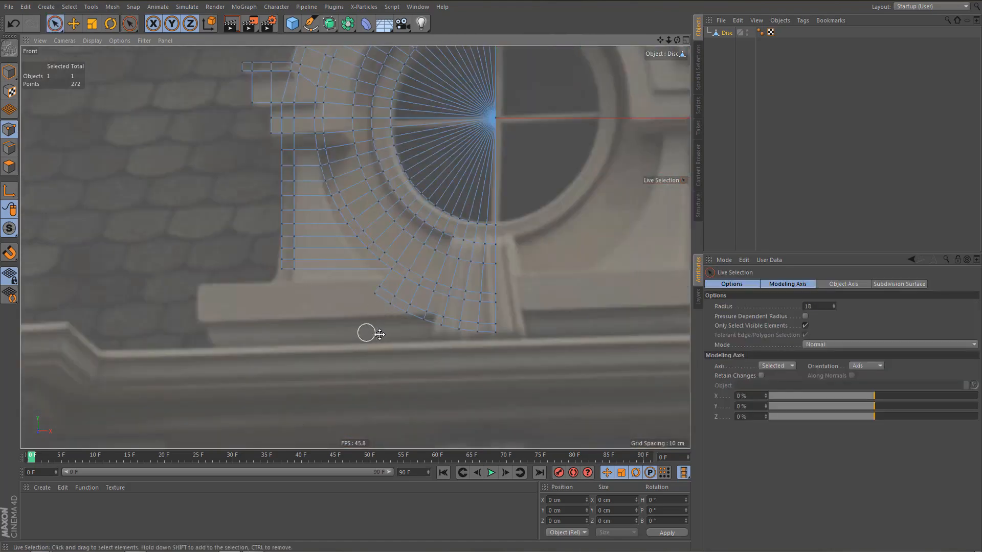
drag(381, 300, 468, 327)
key(Delete)
Line-cut horizontally from the inner end of the pillar's lowest edge across the lower arch rings to past the centre line.
scroll(452, 271, up, 3)
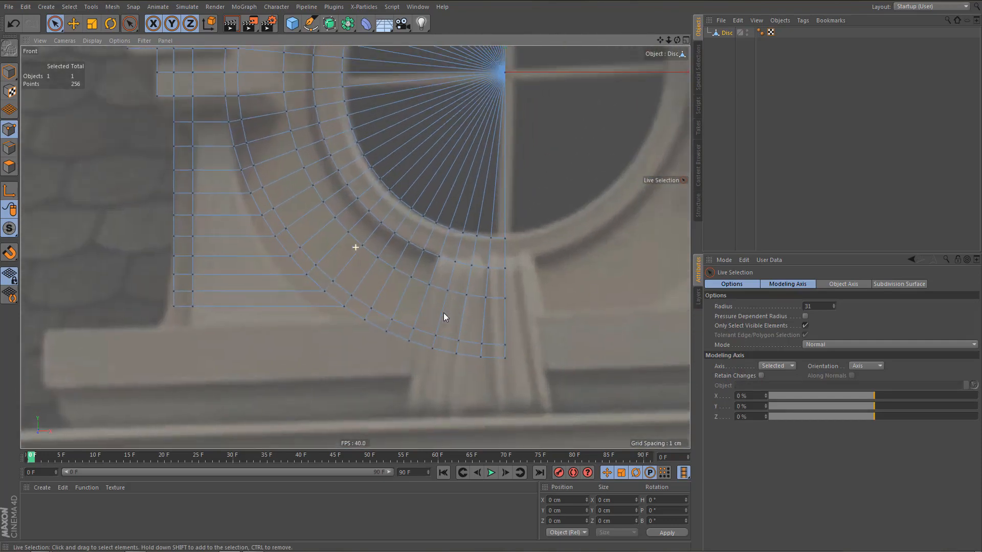
scroll(438, 315, up, 3)
key(k)
key(k)
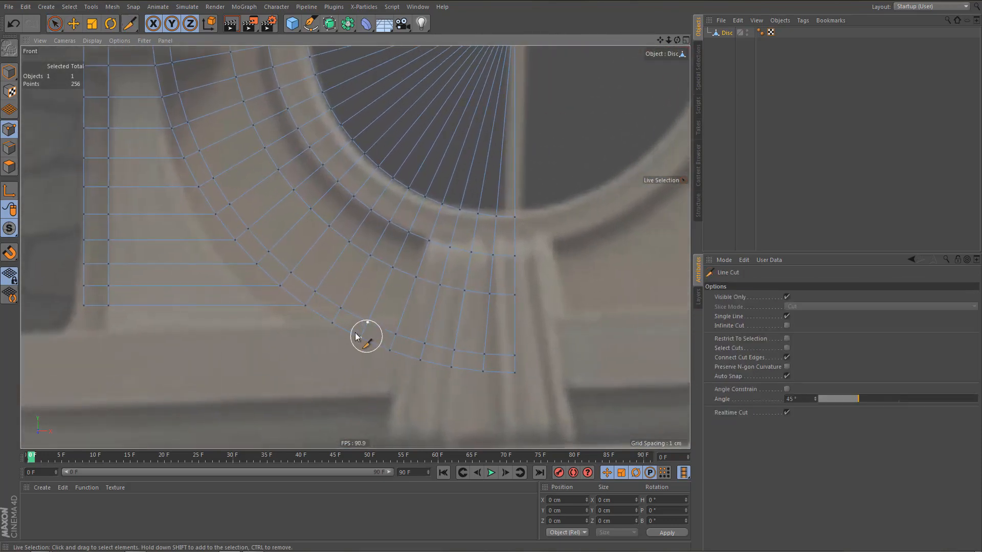
drag(306, 306, 575, 306)
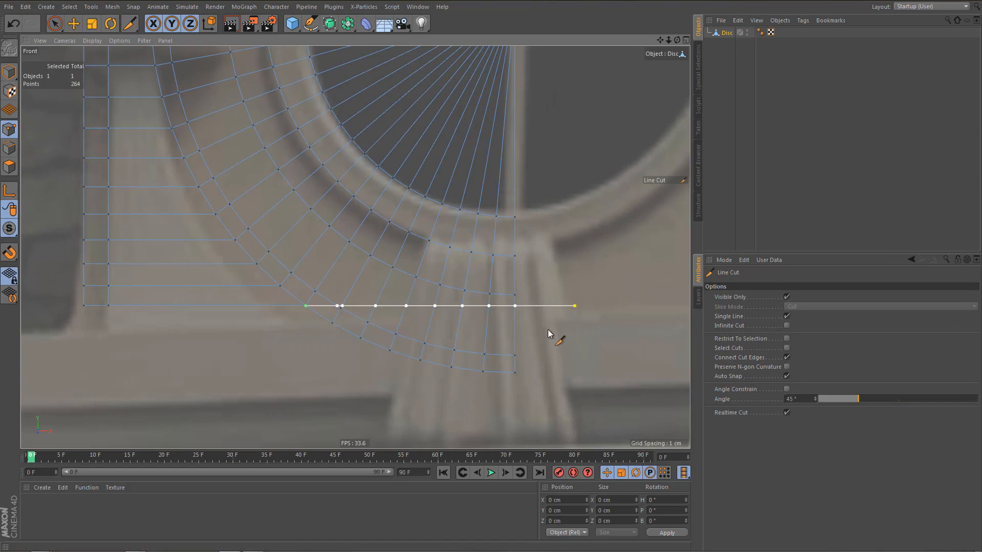
Select all the ring points below the new horizontal cut and delete them.
key(0)
drag(264, 398, 647, 307)
key(Delete)
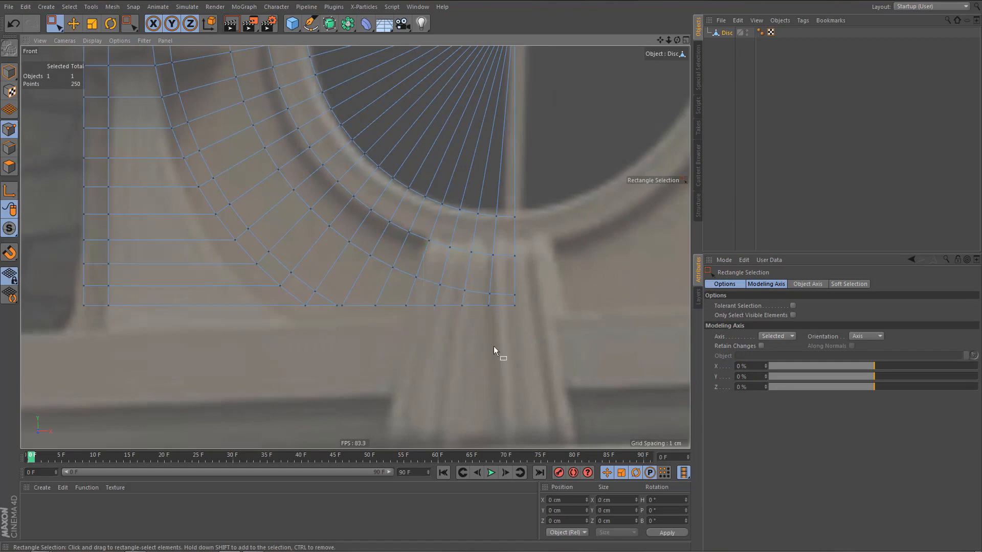
Select the disc's centre point and delete it to open the round window hole.
scroll(368, 309, up, 5)
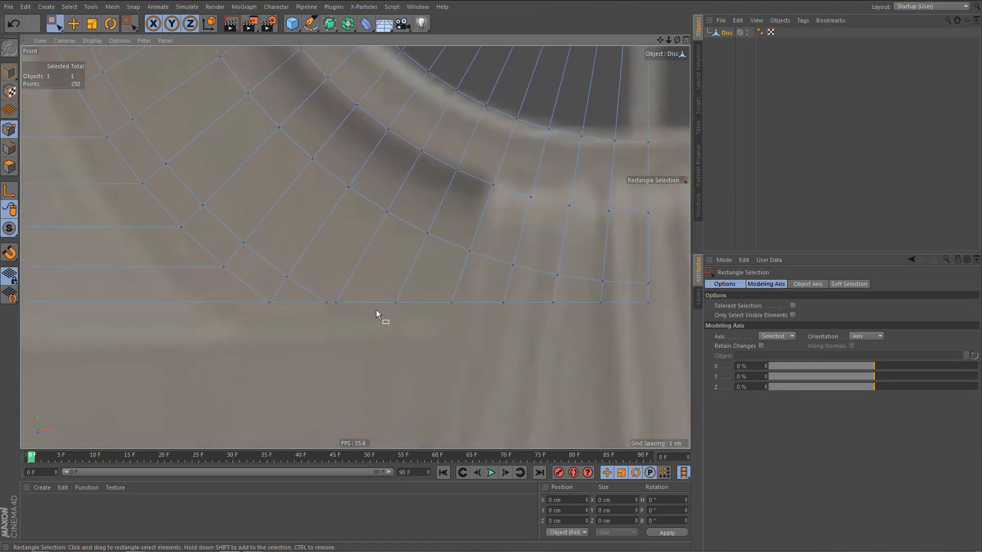
scroll(387, 318, down, 4)
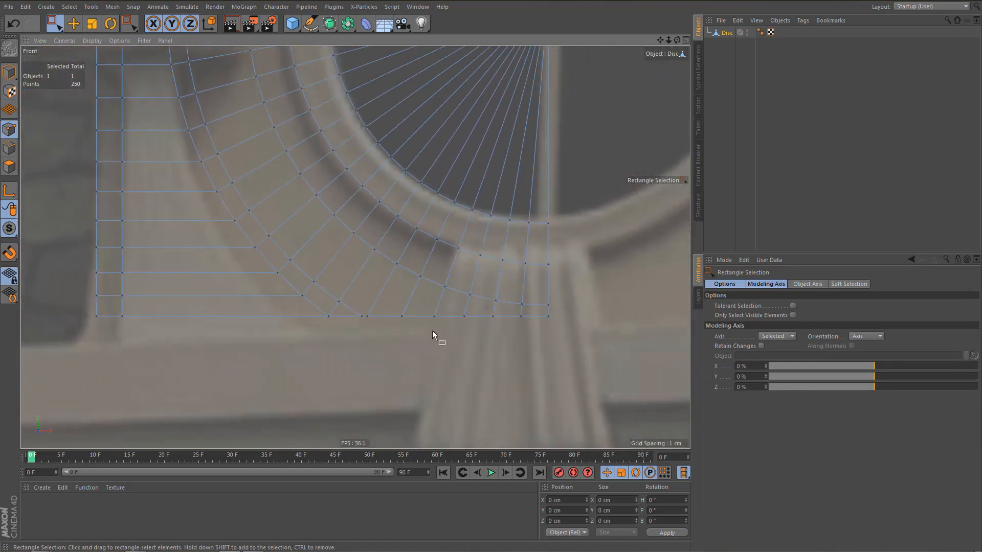
scroll(437, 358, down, 5)
scroll(459, 354, up, 3)
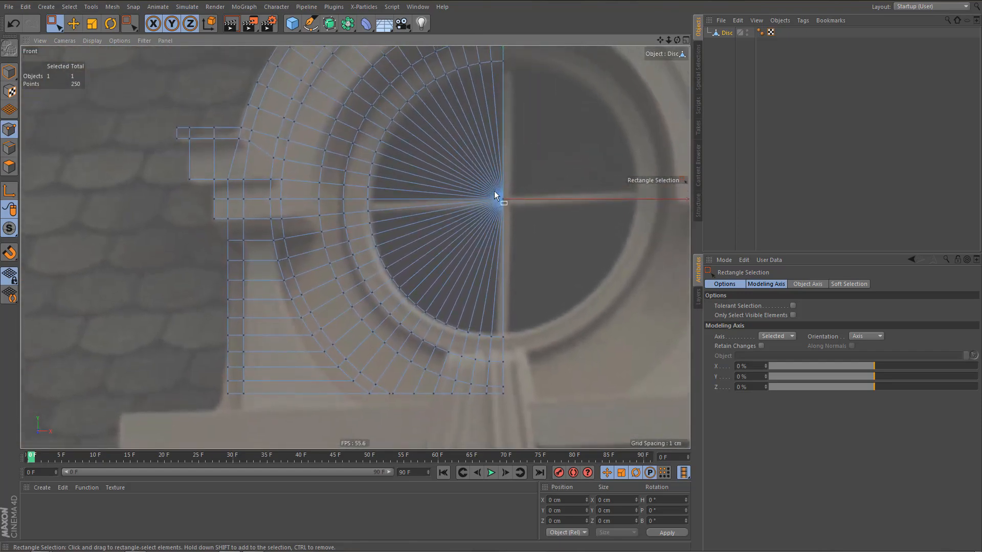
drag(494, 191, 521, 227)
key(Delete)
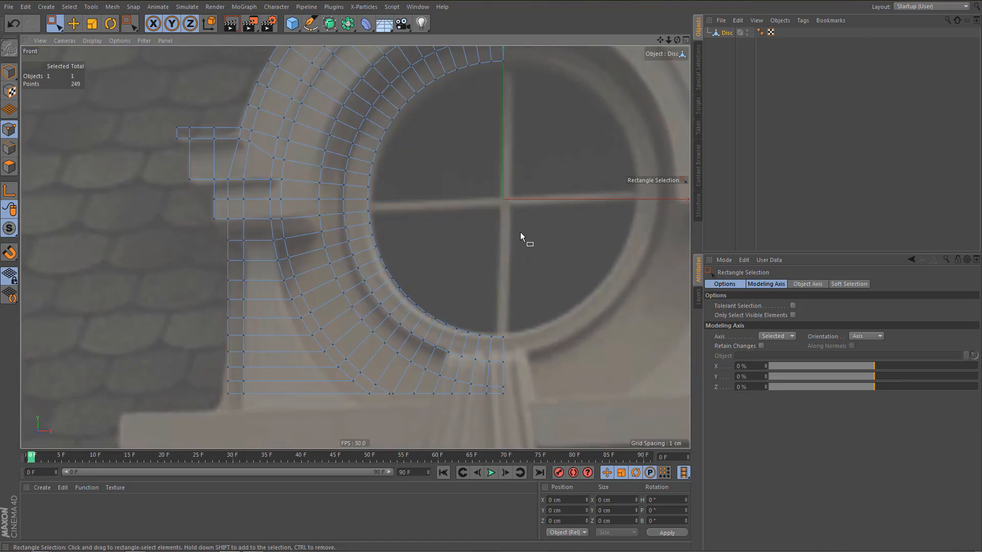
Render the front view to check the half-dormer's silhouette, and return to the lower part of the mesh.
scroll(435, 231, down, 4)
scroll(432, 246, up, 3)
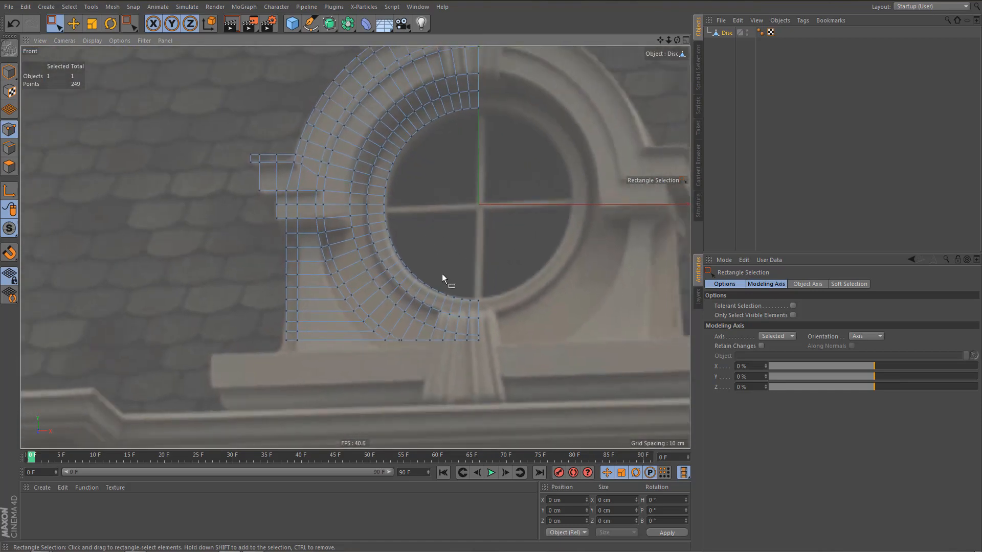
key(ctrl+r)
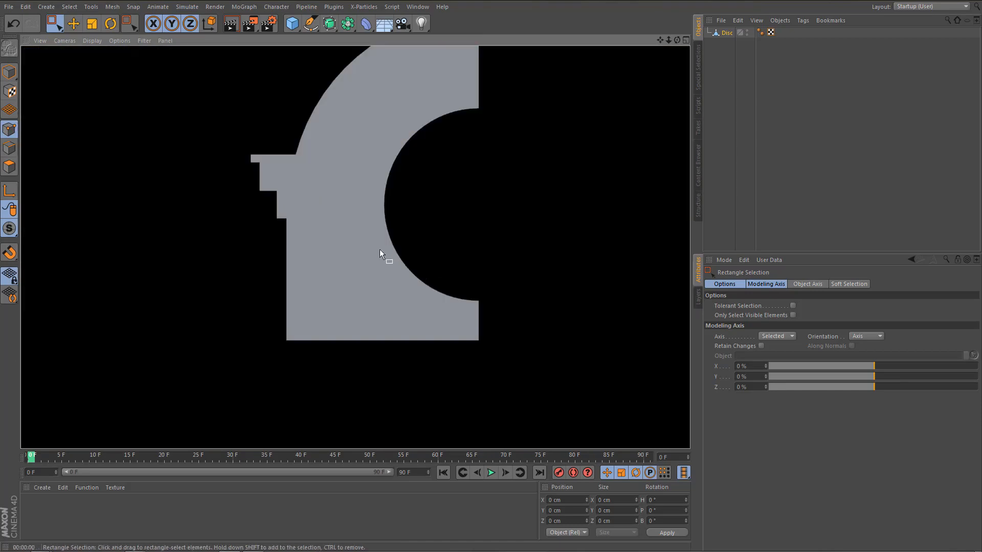
mouse_move(379, 249)
alt+middle_down()
mouse_move(383, 281)
mouse_move(384, 260)
alt+middle_up()
scroll(403, 353, up, 2)
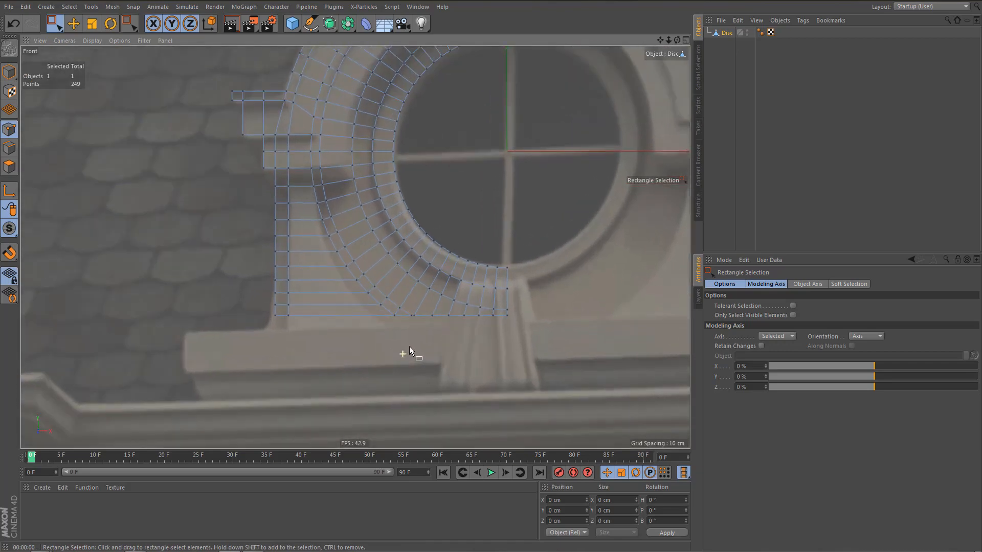
Select the lowest row of edges on the half-dormer and extrude it straight down about 11 cm to start the base.
scroll(409, 346, down, 3)
scroll(406, 351, up, 5)
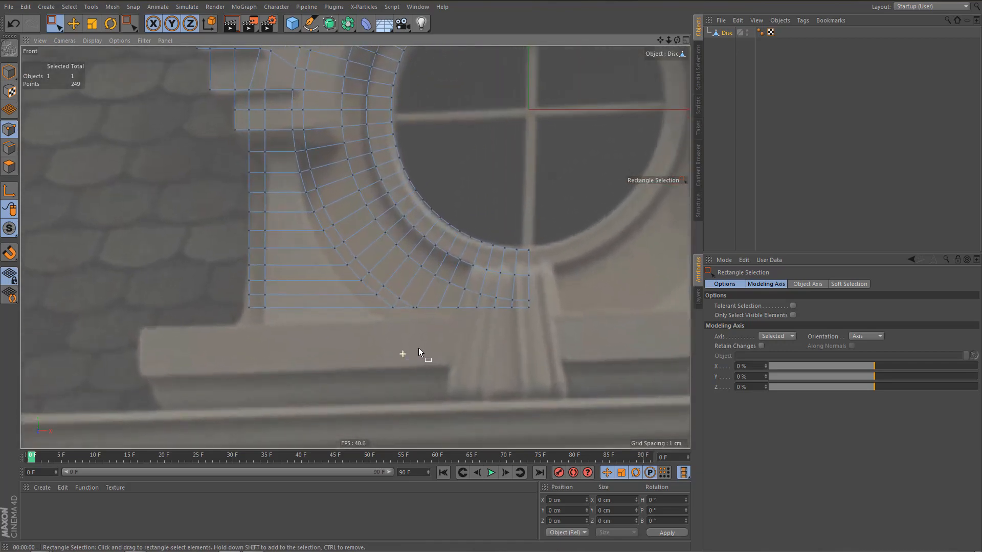
alt+middle_drag(407, 345, 395, 327)
key(Return)
key(l)
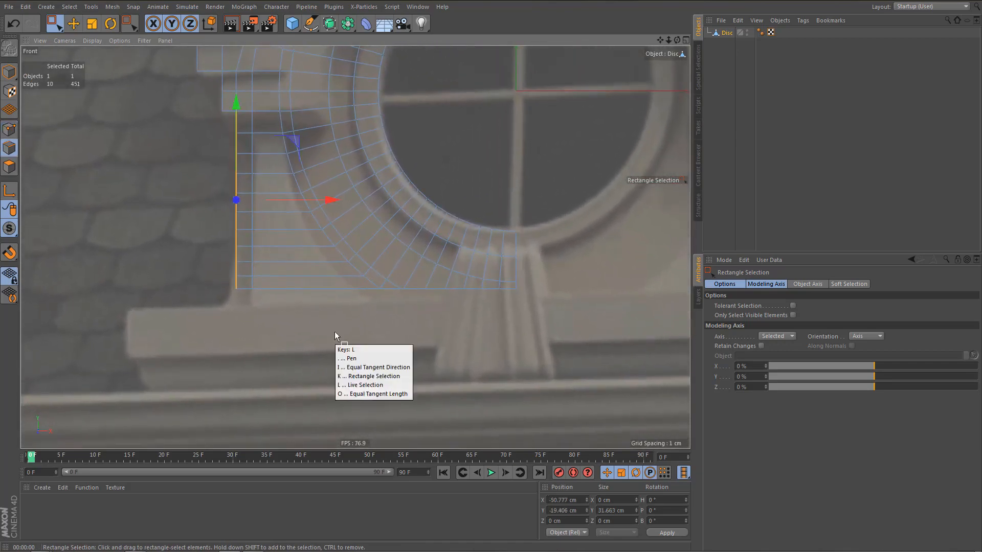
drag(213, 324, 620, 288)
scroll(412, 317, up, 2)
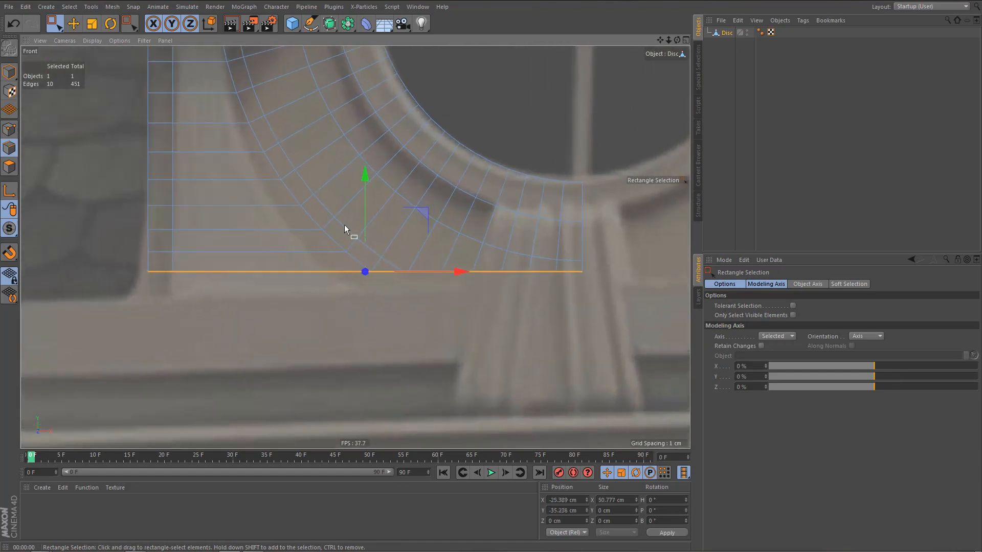
drag(364, 177, 393, 273)
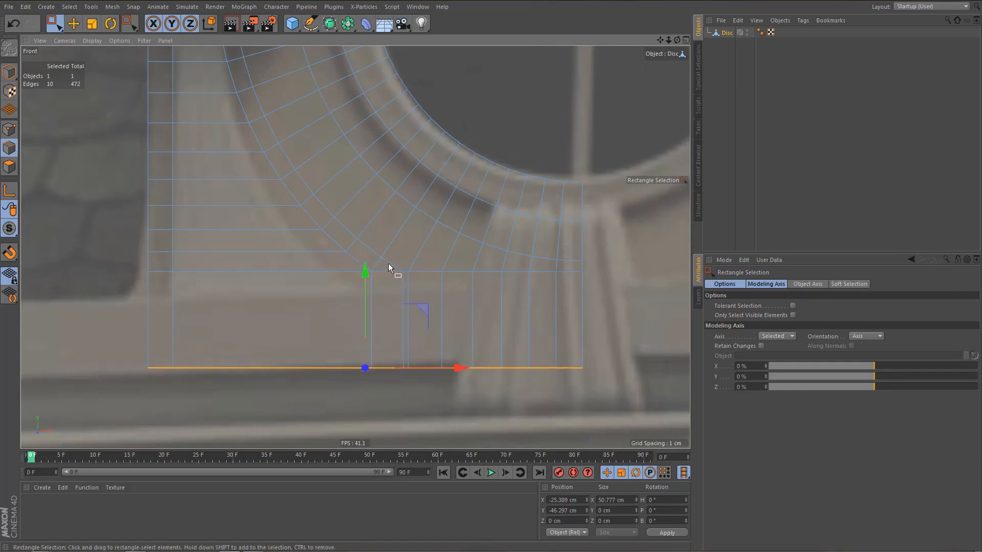
Extrude the lowest edges down about another 6.3 cm to the ledge, and raise the edge row above them about 1.8 cm.
scroll(388, 263, down, 2)
scroll(399, 313, down, 3)
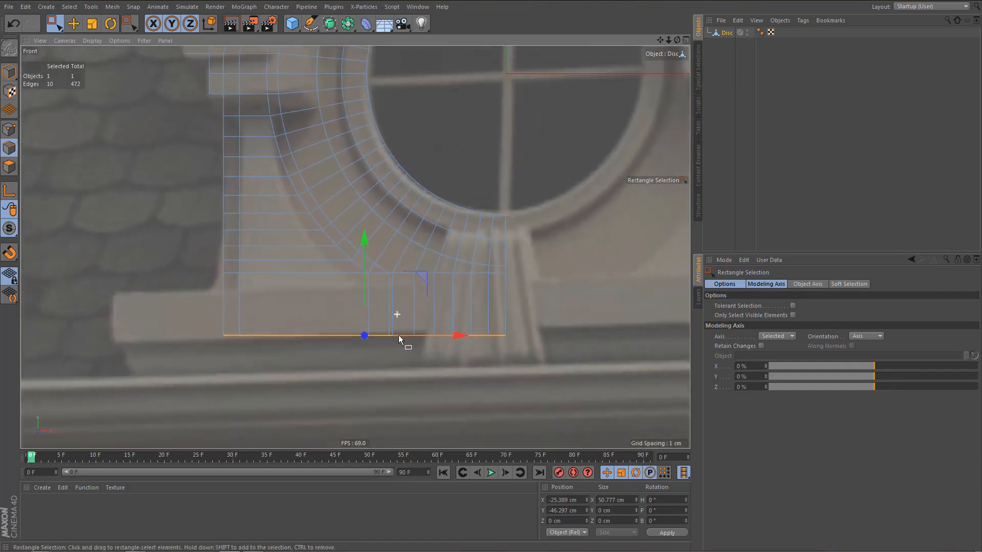
drag(367, 239, 379, 278)
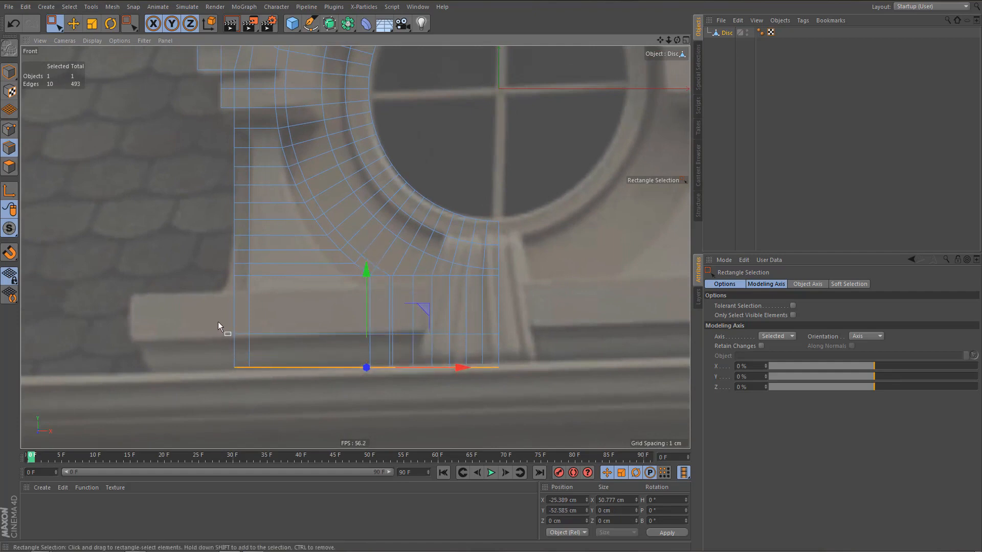
scroll(225, 322, up, 3)
drag(225, 324, 635, 344)
drag(424, 243, 428, 231)
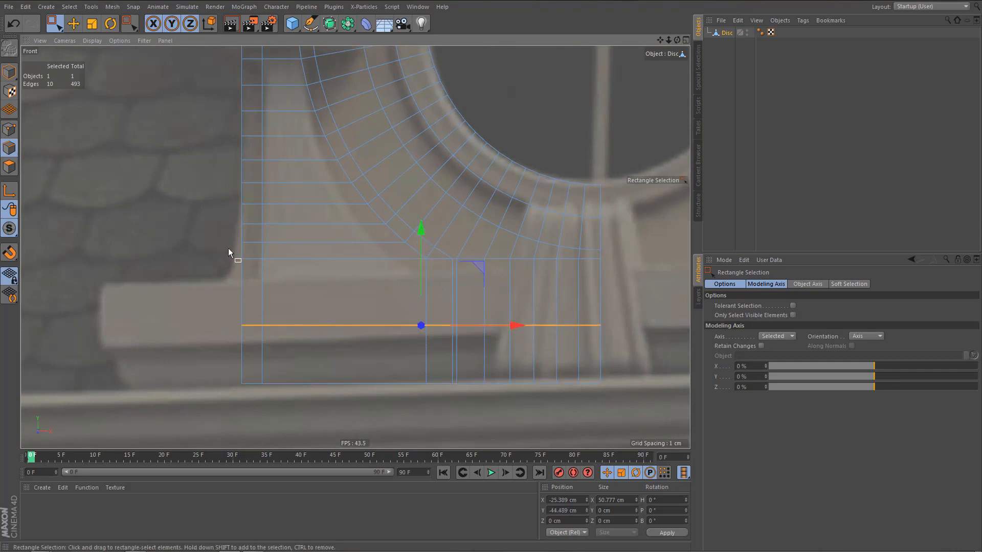
Extrude the base's two outer side edges outward about 17.6 cm, and extrude the upper one outward about another 3.4 cm.
drag(250, 322, 262, 398)
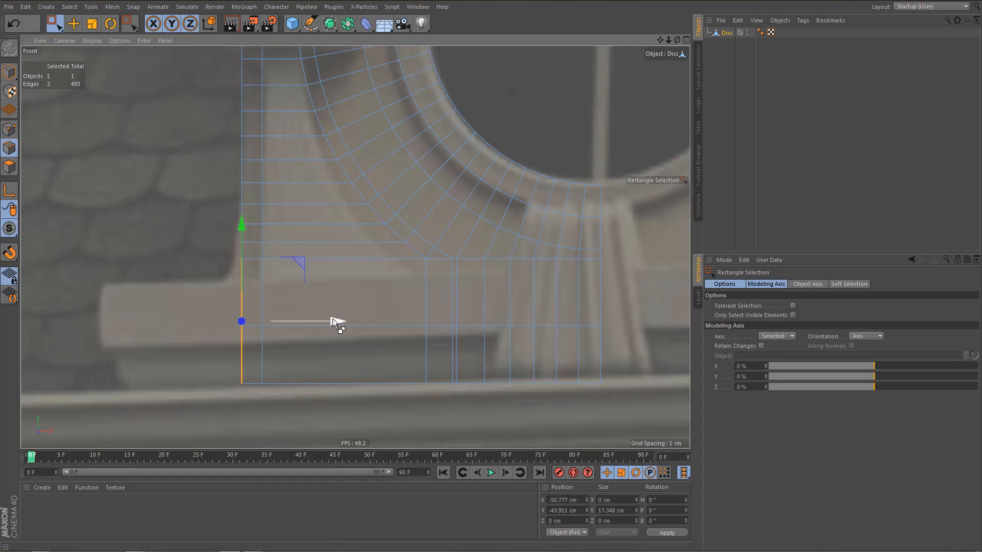
drag(332, 318, 208, 333)
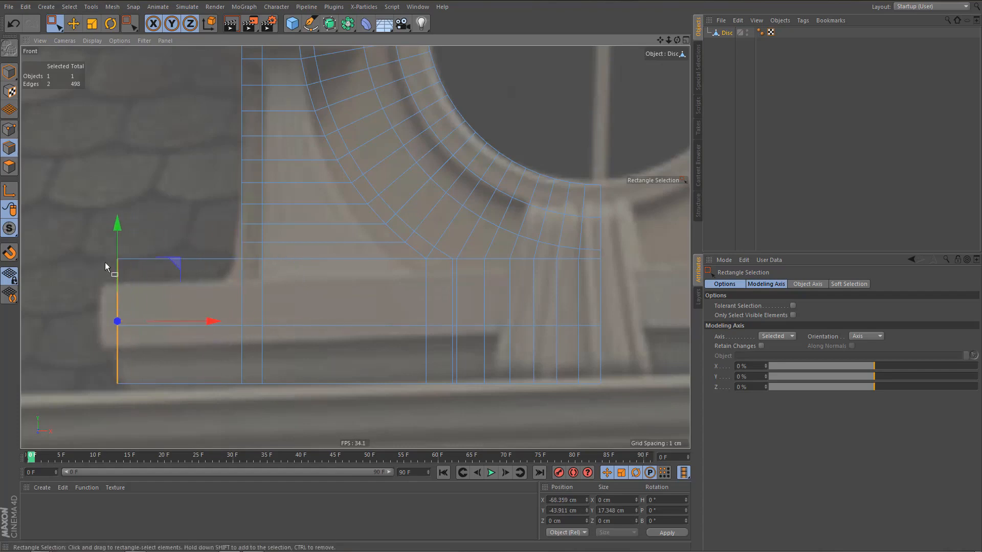
drag(104, 251, 140, 335)
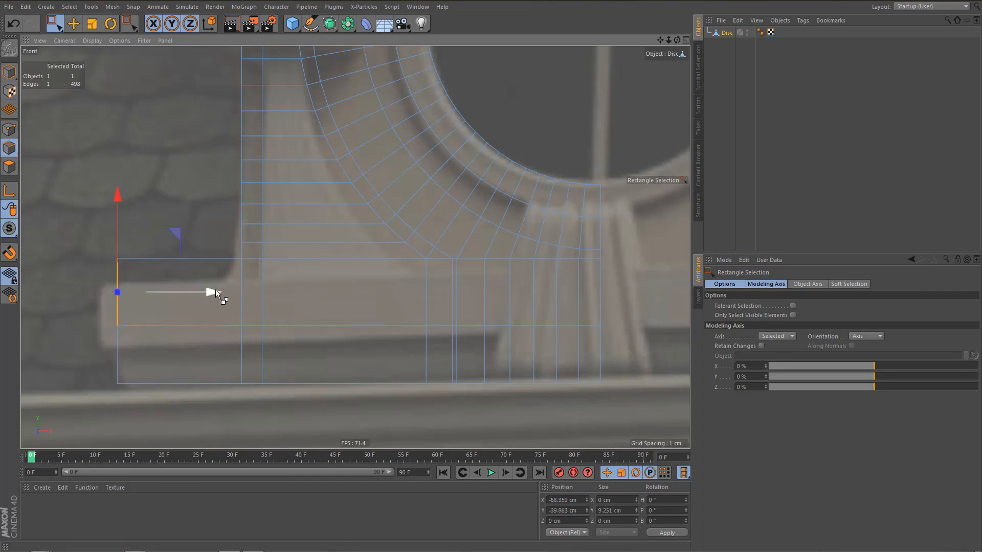
ctrl+drag(216, 289, 198, 294)
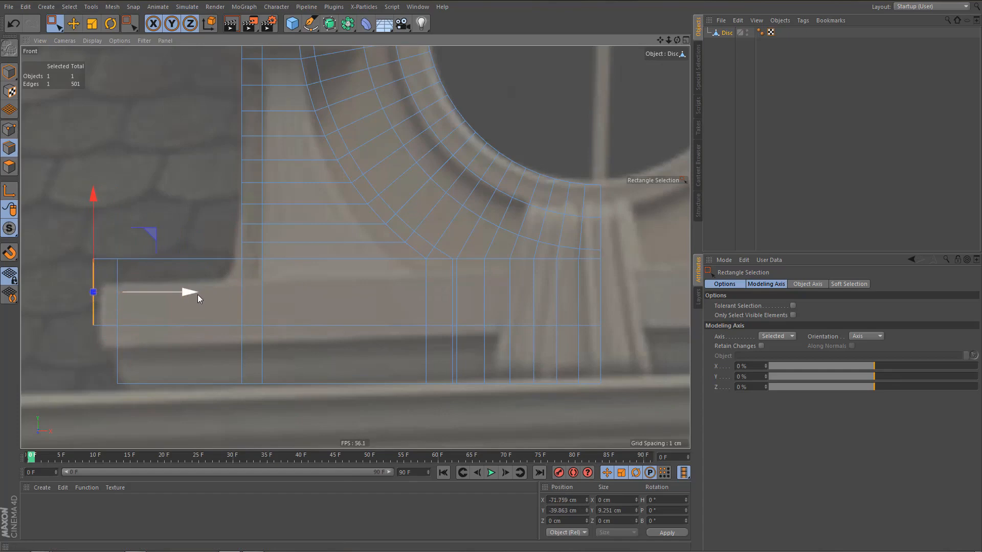
Render the front view to check the half-dormer with its widened base.
scroll(205, 309, down, 3)
scroll(206, 312, down, 3)
alt+middle_drag(223, 309, 252, 312)
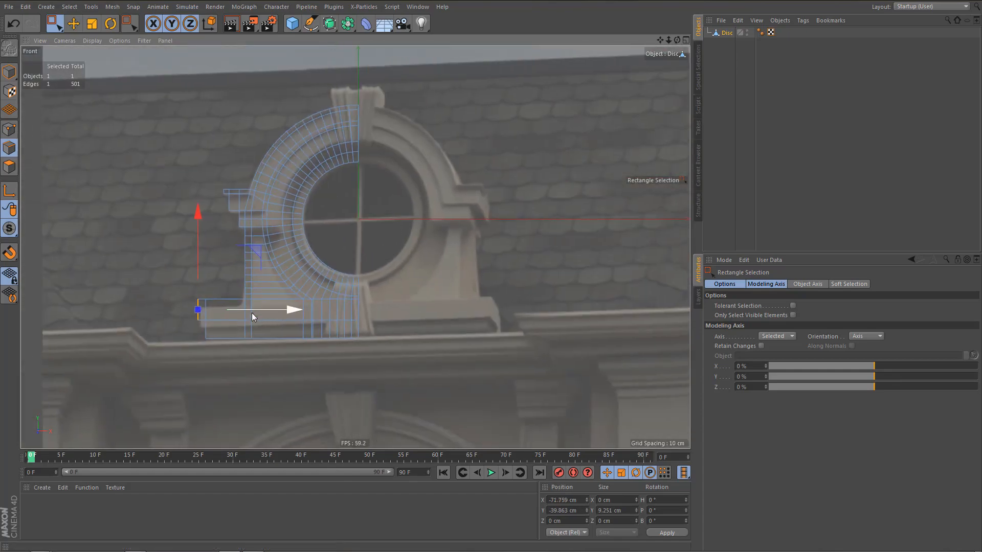
key(ctrl+r)
scroll(266, 320, up, 6)
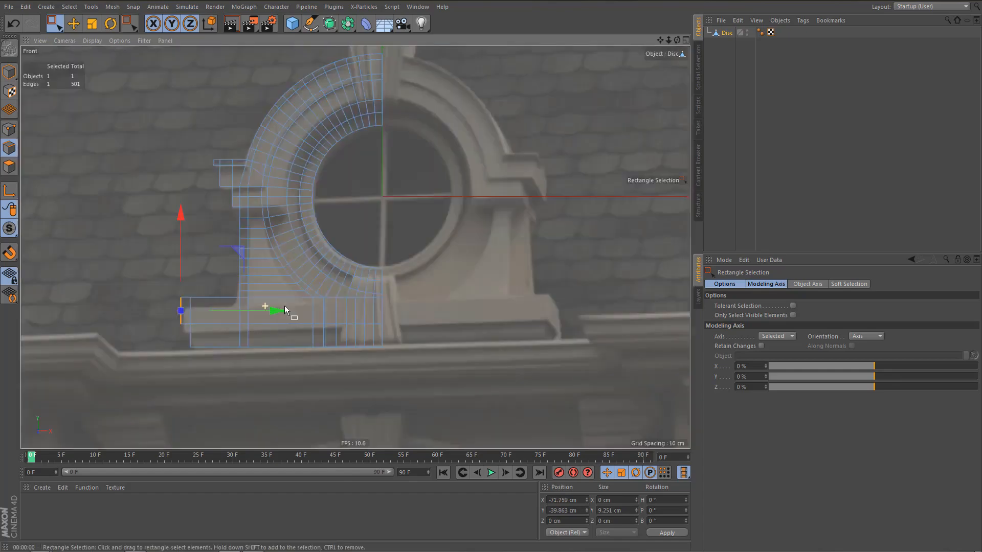
Select the base's two lower rows of points and move them up about 1.4 cm.
key(e)
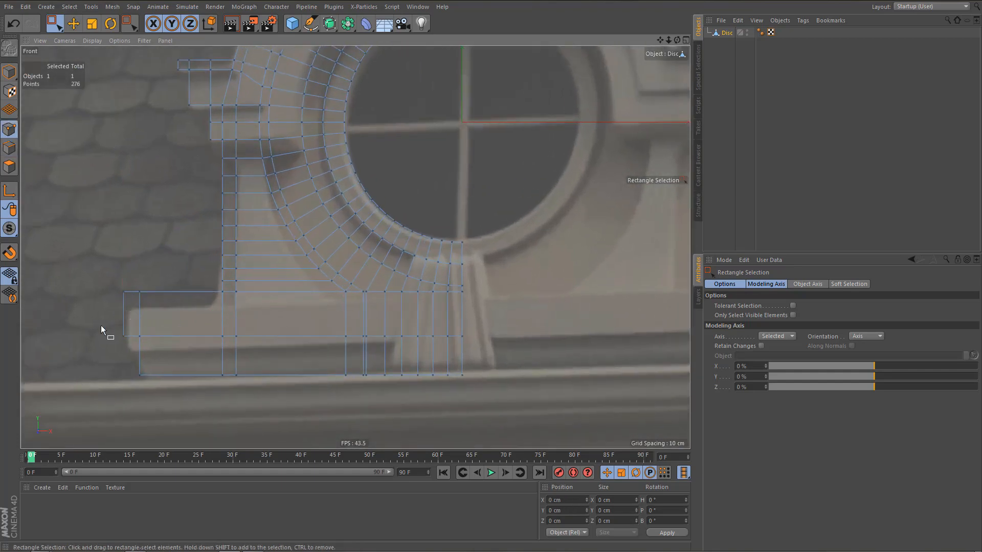
drag(100, 325, 515, 409)
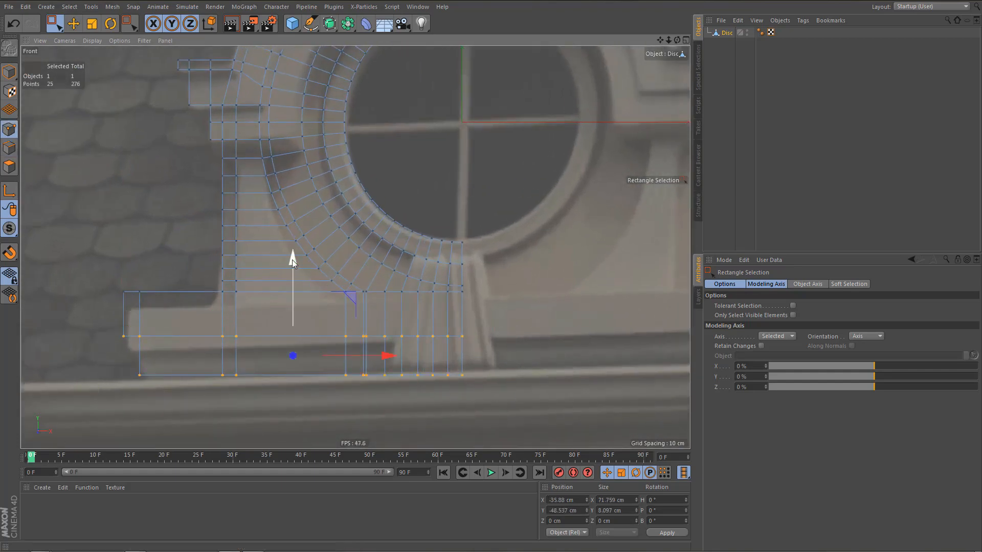
drag(292, 259, 303, 253)
Line-cut horizontally from the upper ledge's lower inner corner to the next ring edge, and weld the ring point just below onto the new point.
alt+middle_drag(242, 221, 261, 275)
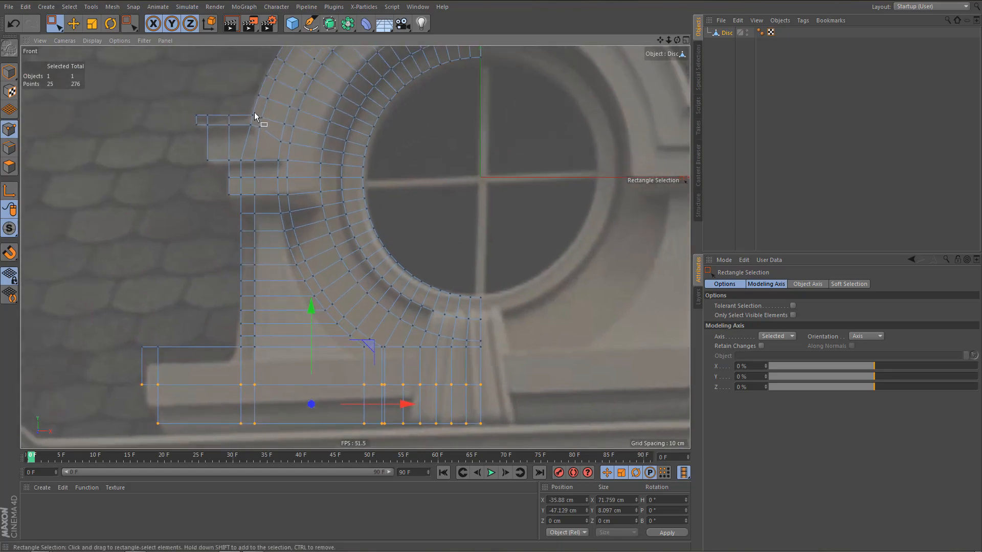
scroll(255, 116, up, 10)
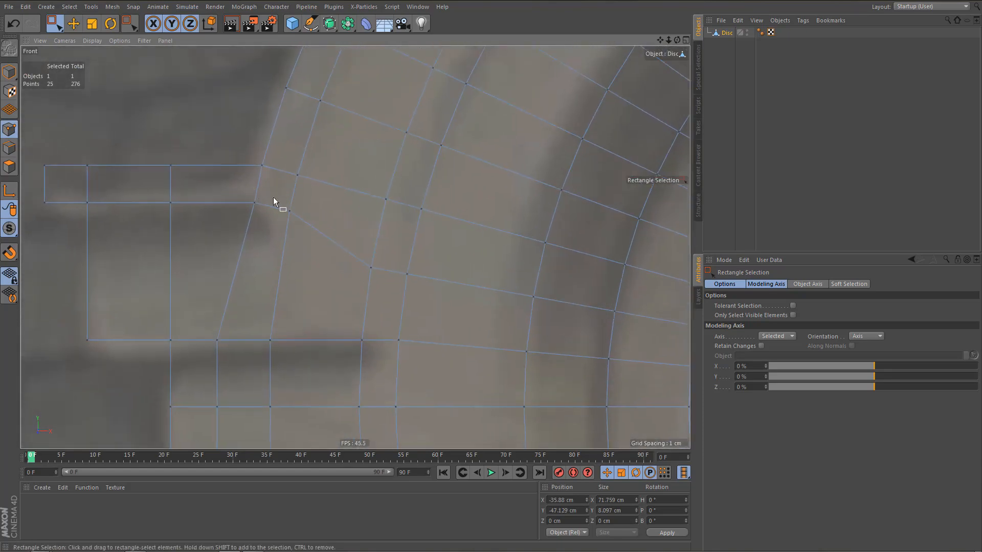
key(k)
key(k)
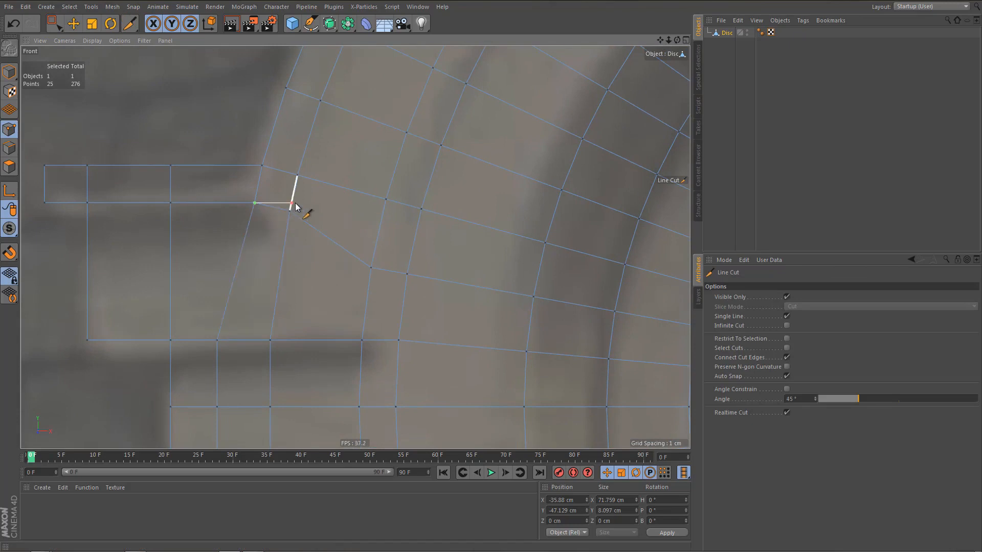
key(m)
key(e)
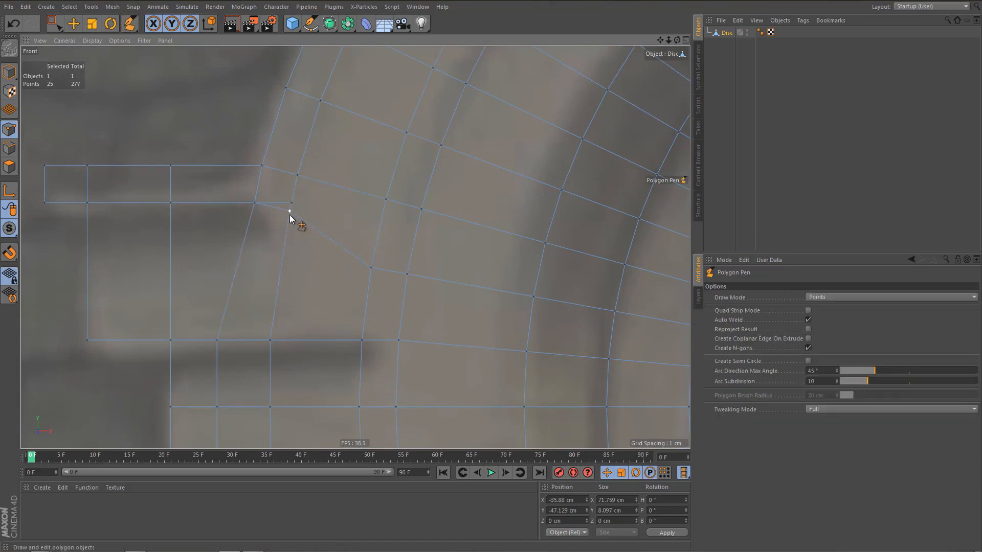
drag(289, 210, 291, 204)
Line-cut a short diagonal from the ring point beside the middle block's lower inner corner up to the adjacent ring edge.
scroll(286, 249, down, 3)
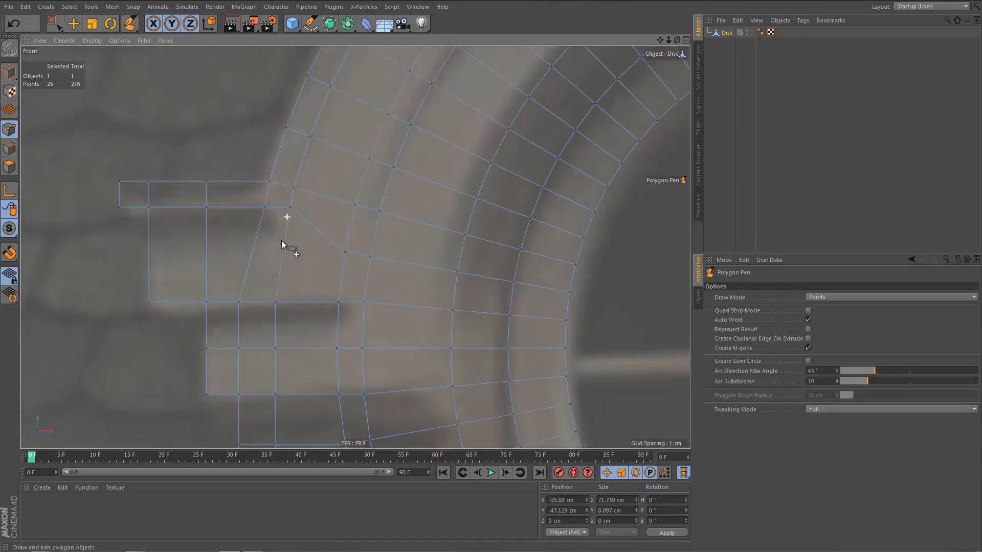
scroll(278, 210, down, 2)
scroll(266, 215, up, 4)
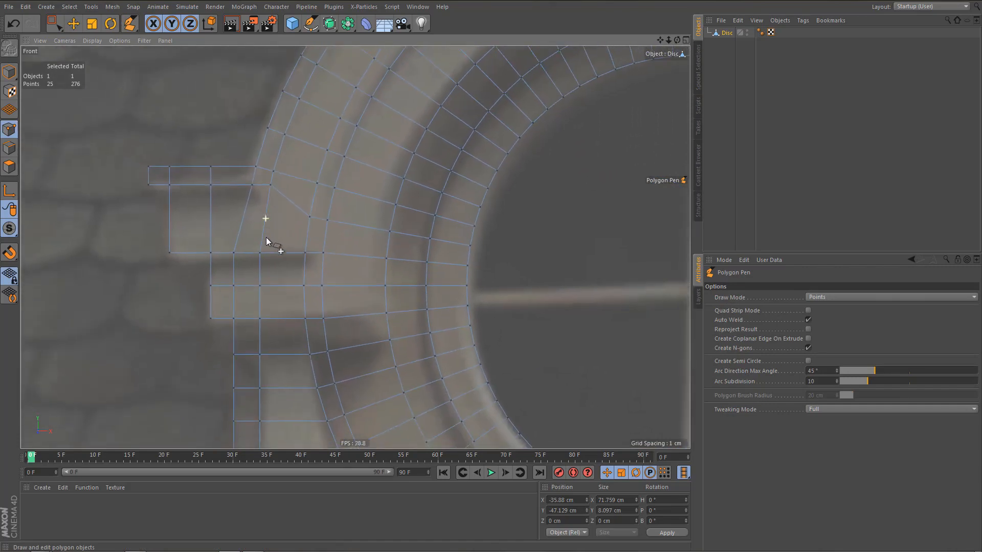
scroll(311, 267, up, 2)
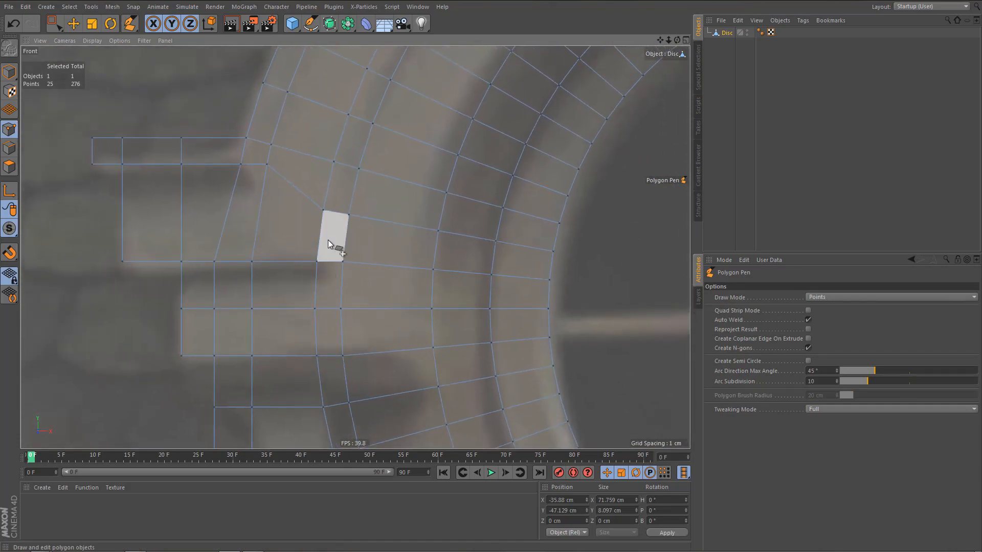
alt+middle_drag(314, 264, 306, 316)
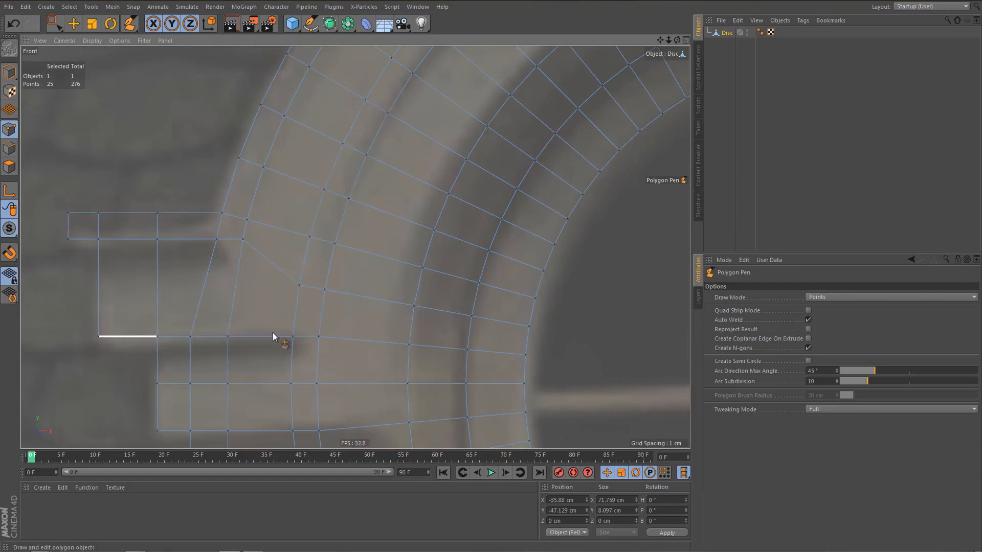
alt+middle_drag(289, 298, 288, 280)
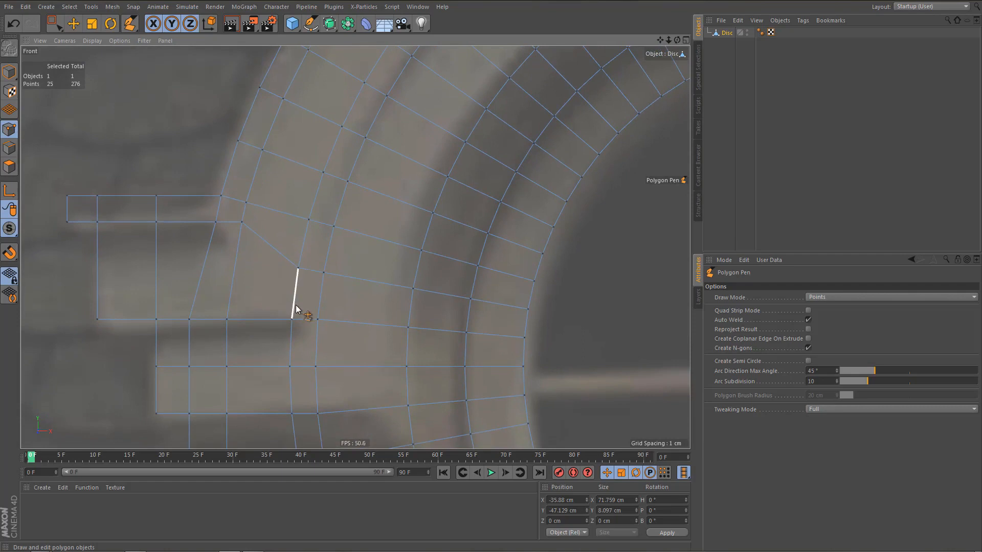
key(k)
key(k)
click(316, 320)
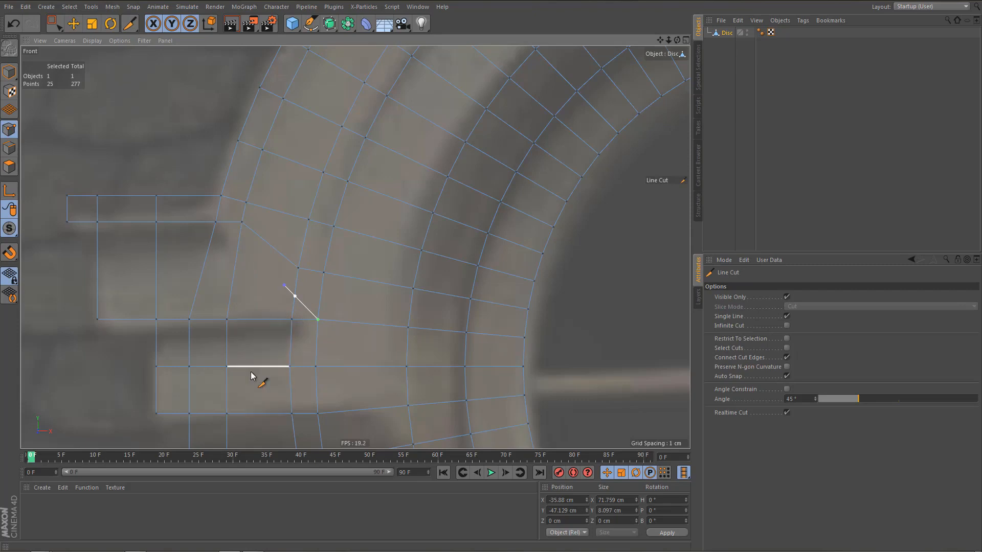
Line-cut horizontally from the diagonal's upper end outward across the middle block, past its outer edge.
key(space)
key(space)
click(294, 296)
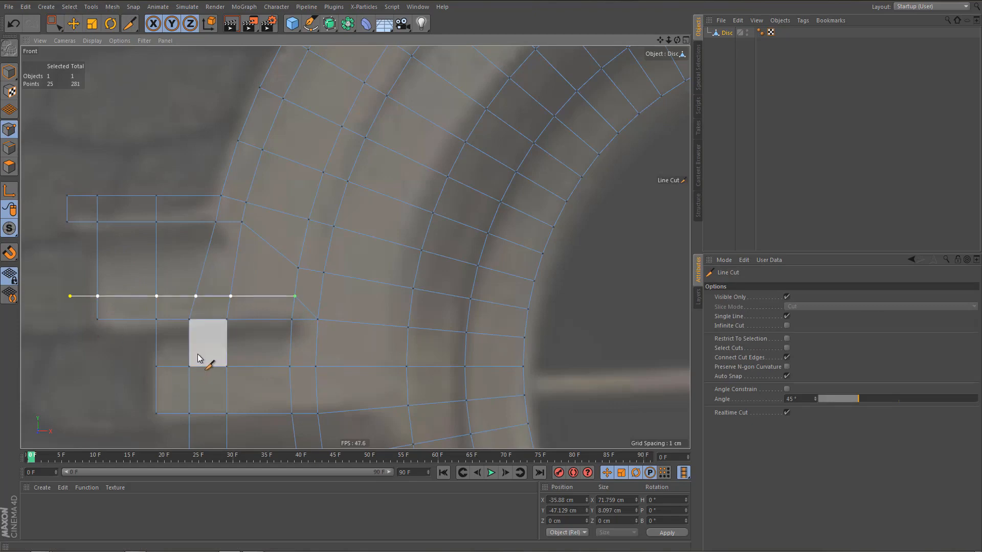
Check the vertical spacing of the block's new strip, and copy the Y size between the two narrow-ring points on the arch's centre line.
key(0)
drag(135, 282, 164, 348)
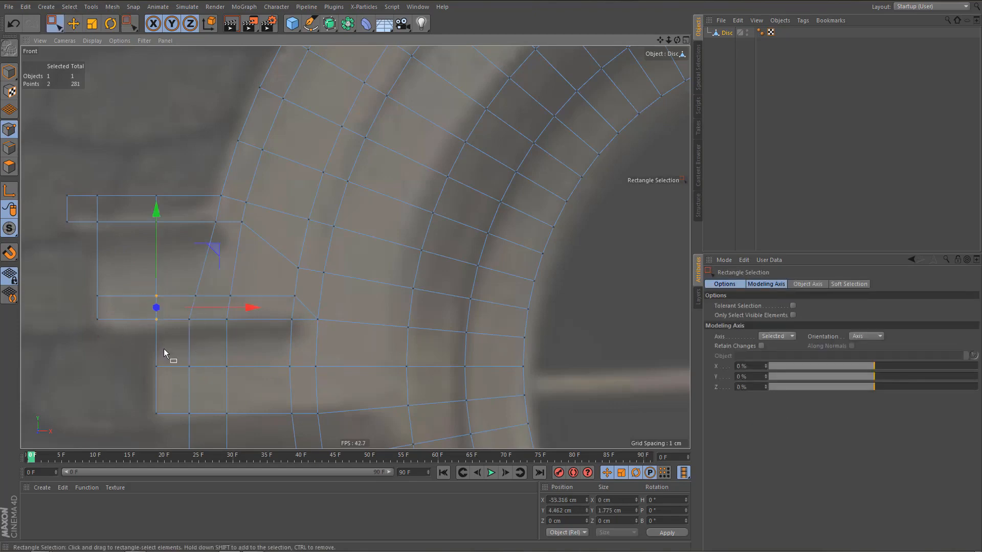
alt+middle_drag(255, 308, 196, 406)
alt+right_drag(319, 287, 382, 260)
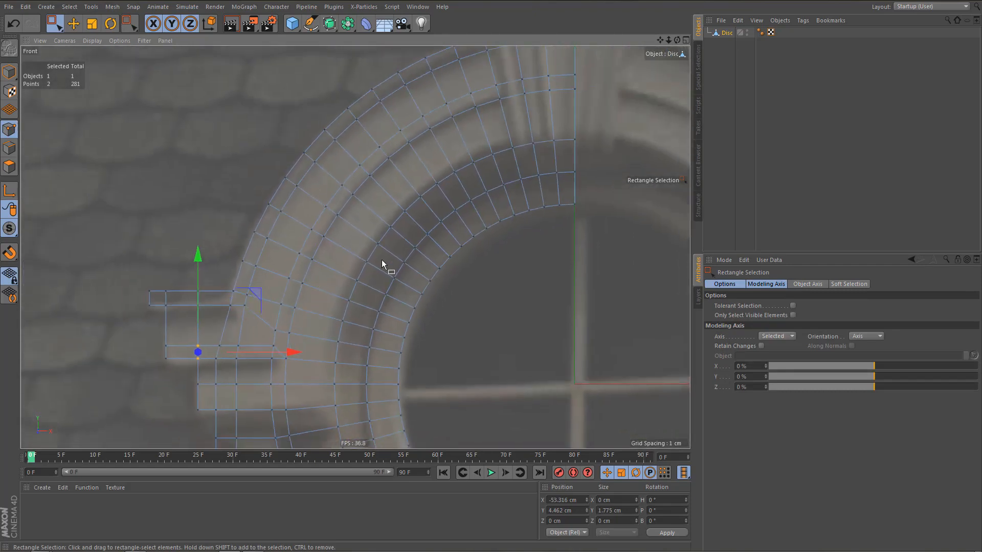
drag(565, 68, 583, 95)
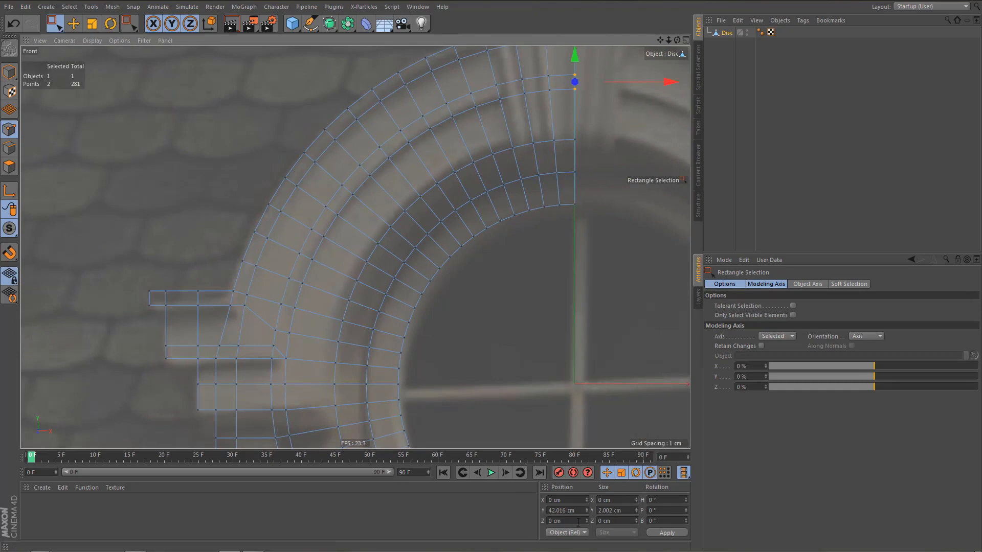
click(625, 512)
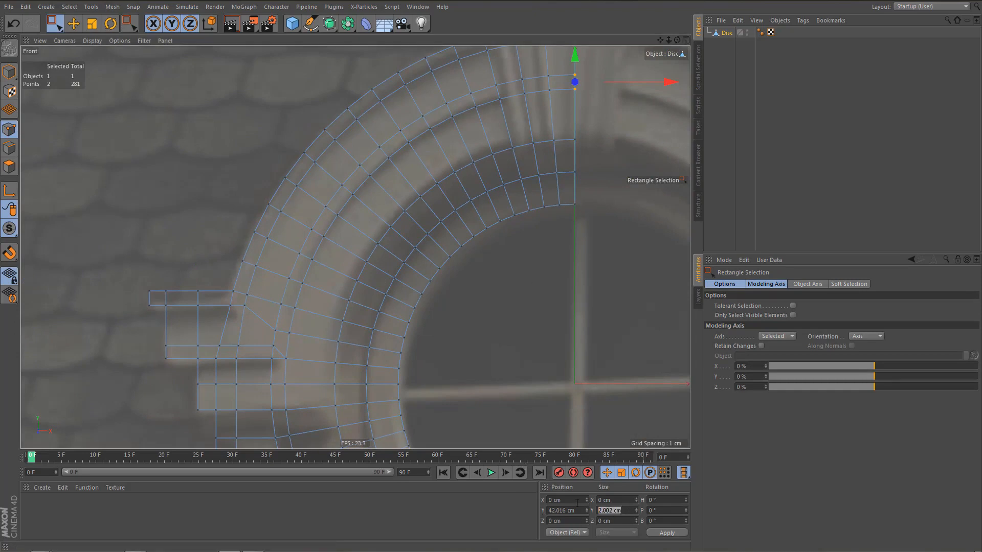
Select the ten points of the block's lower strip, set the modeling axis Y to -100 %, and apply a Y size of 2.002 cm.
scroll(234, 340, up, 4)
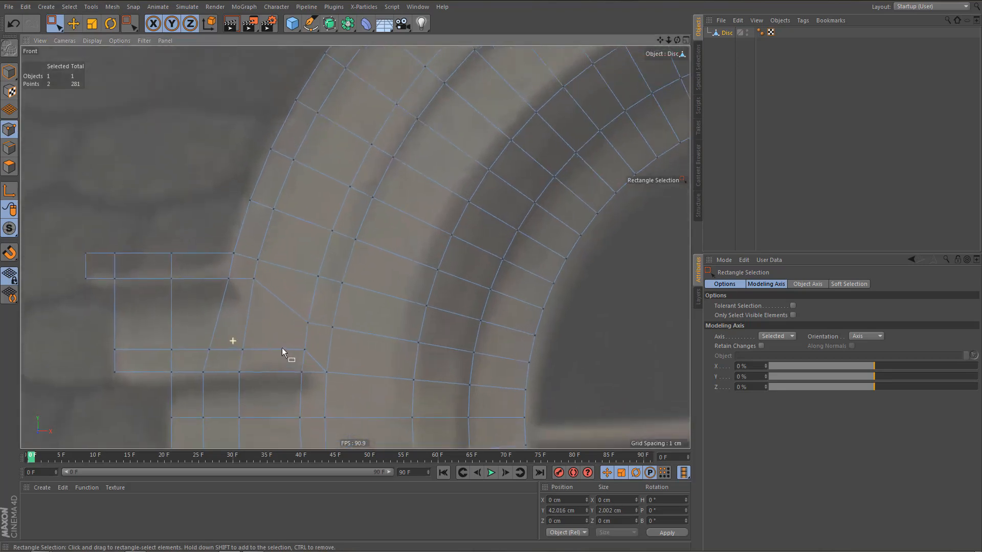
scroll(196, 341, down, 2)
scroll(193, 343, up, 3)
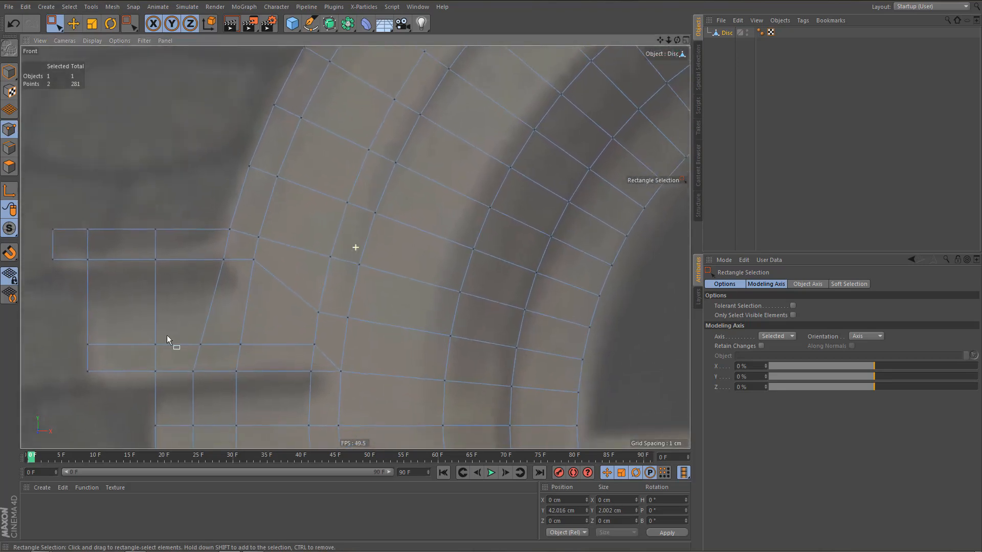
drag(72, 332, 323, 399)
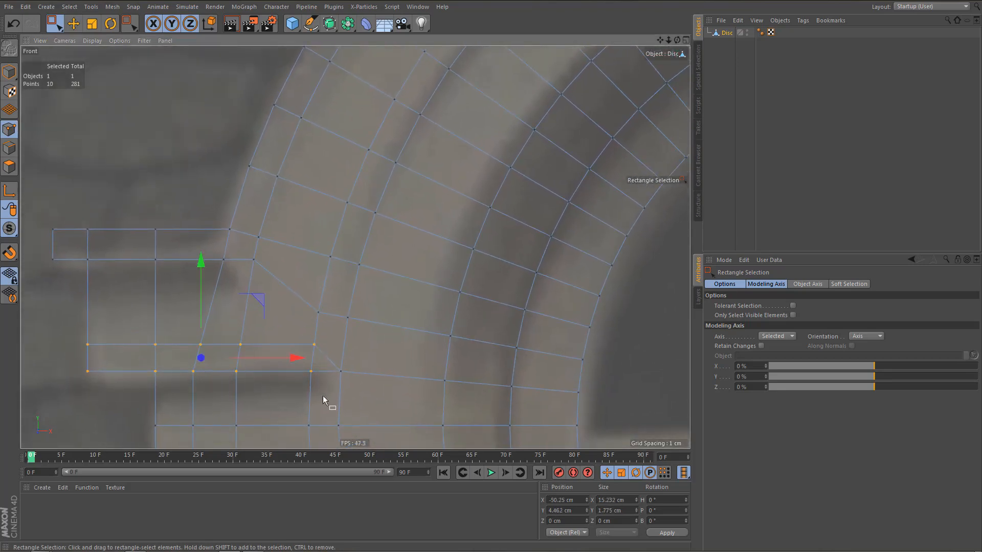
key(t)
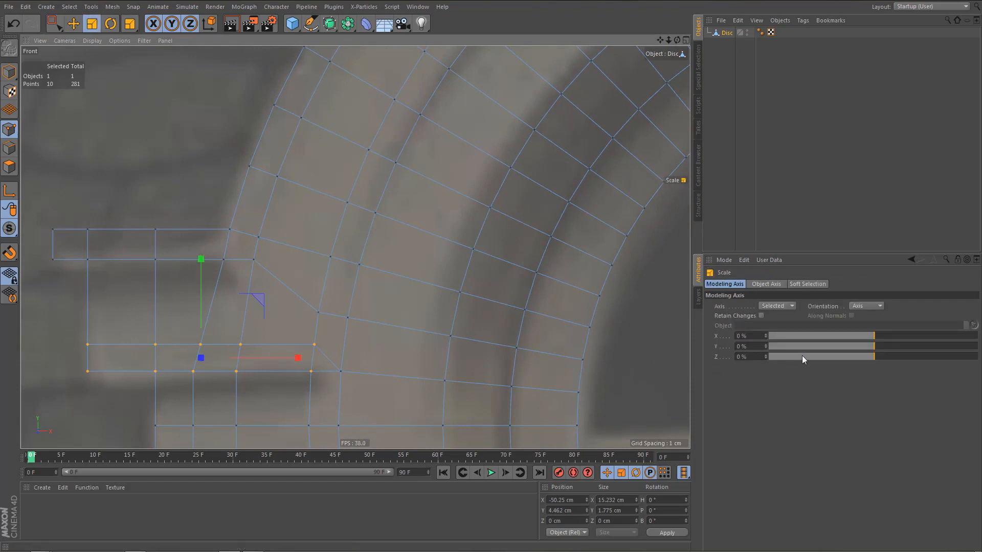
drag(799, 348, 738, 346)
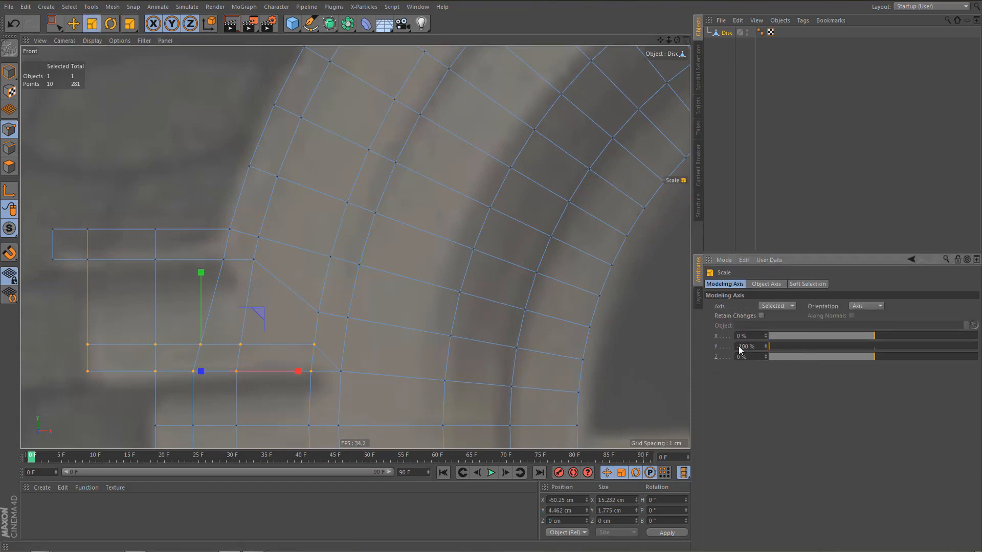
click(617, 511)
click(667, 533)
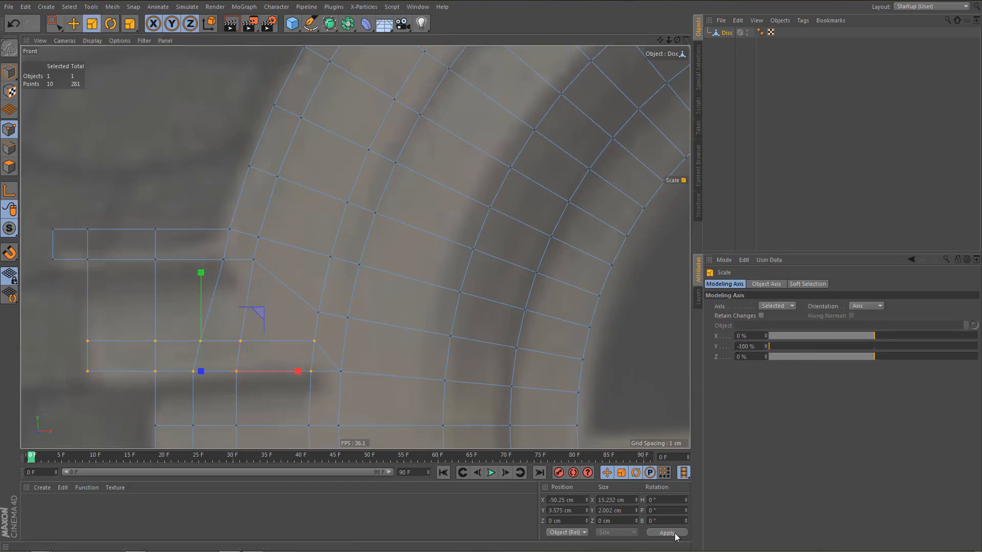
Connect the inner upper point of the middle block's lower strip to the nearest point on the neighbouring inner ring line with an edge.
alt+middle_drag(376, 407, 362, 370)
alt+right_drag(357, 362, 368, 363)
alt+middle_drag(357, 362, 369, 330)
alt+right_drag(370, 330, 379, 332)
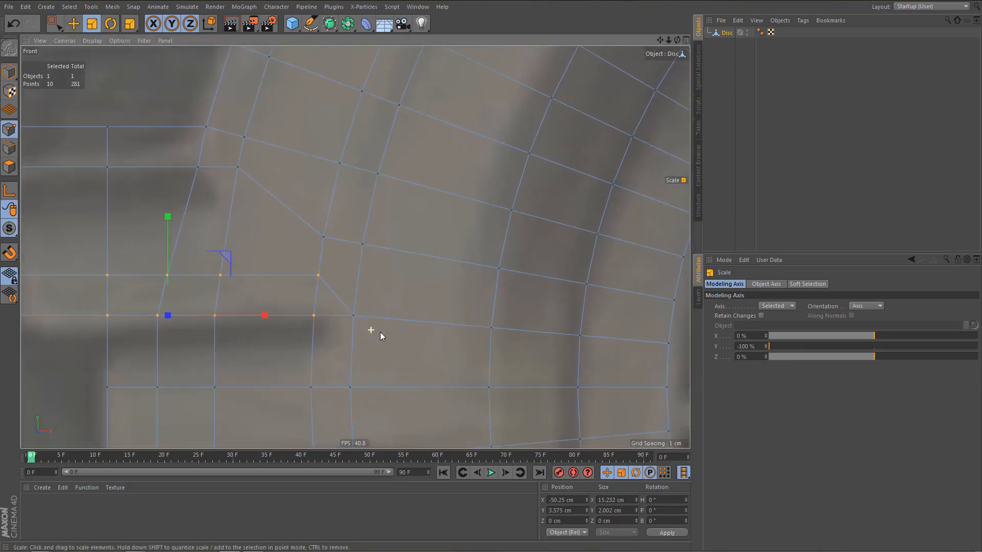
alt+middle_drag(376, 345, 379, 317)
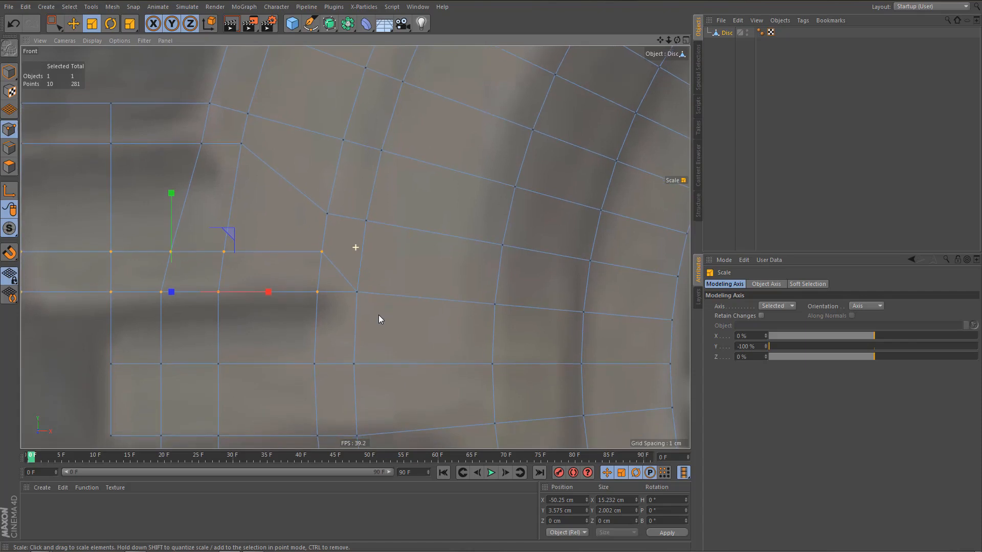
alt+right_drag(377, 317, 368, 332)
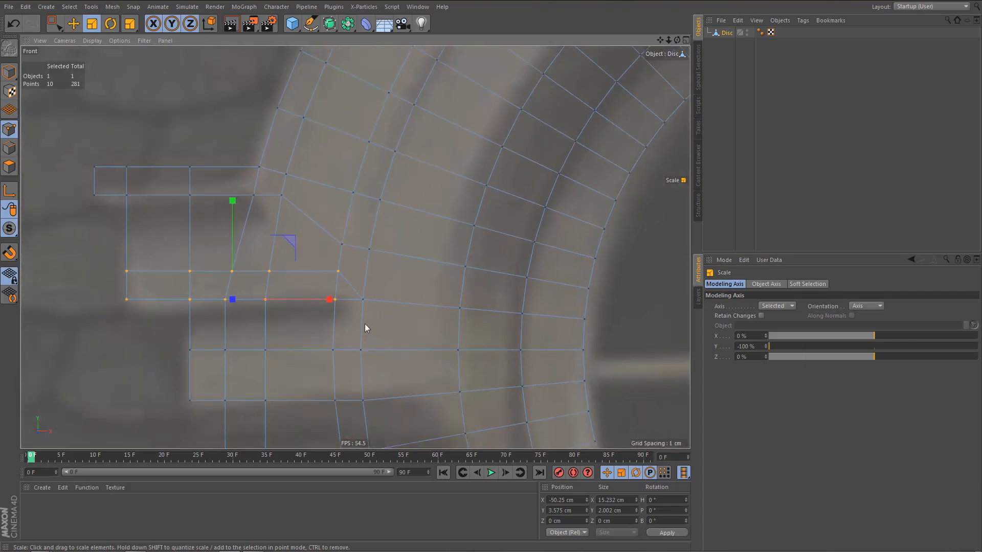
key(9)
click(343, 274)
shift+click(373, 258)
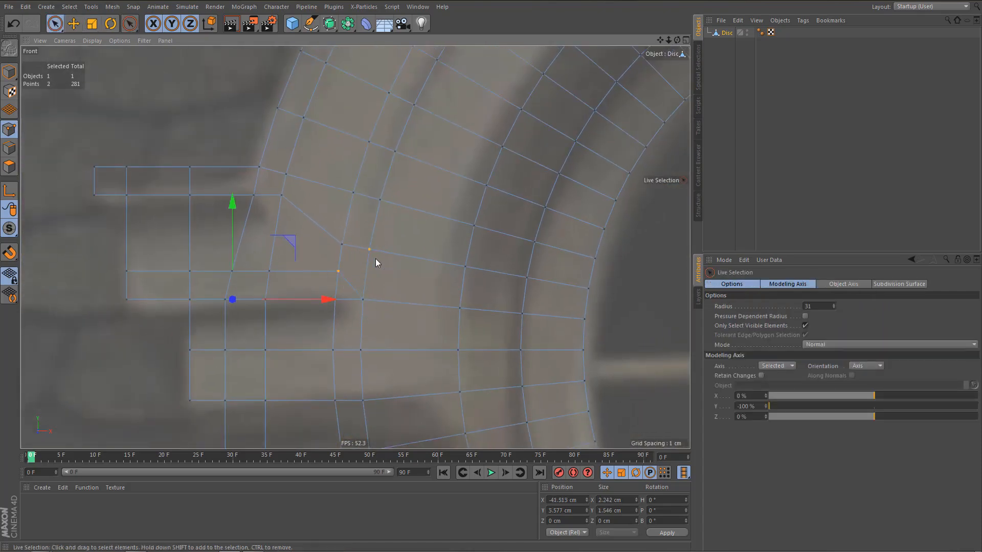
key(k)
key(k)
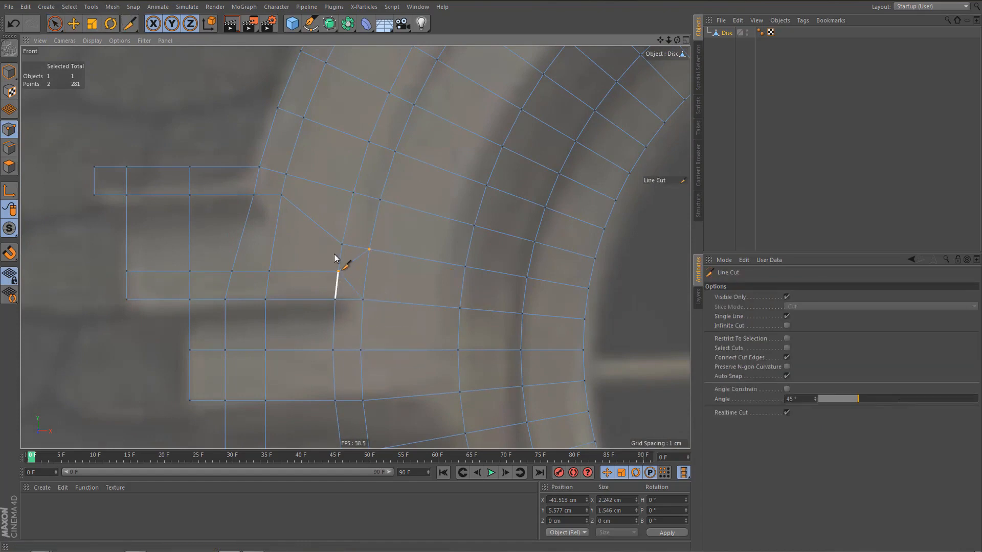
Line-cut horizontally from the ring point just above the strip's inner upper corner outward across the middle block, past its outer edge.
click(342, 244)
click(31, 245)
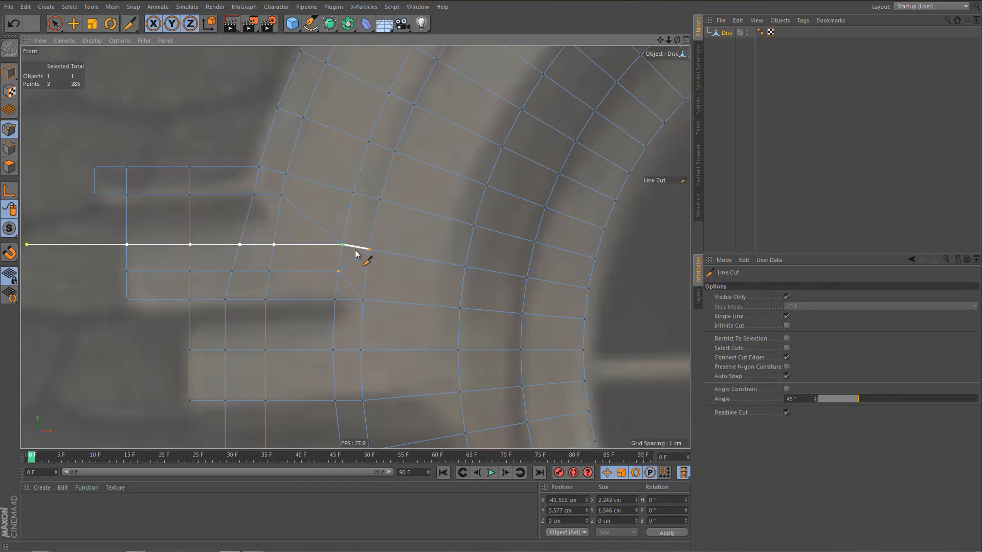
scroll(369, 252, up, 4)
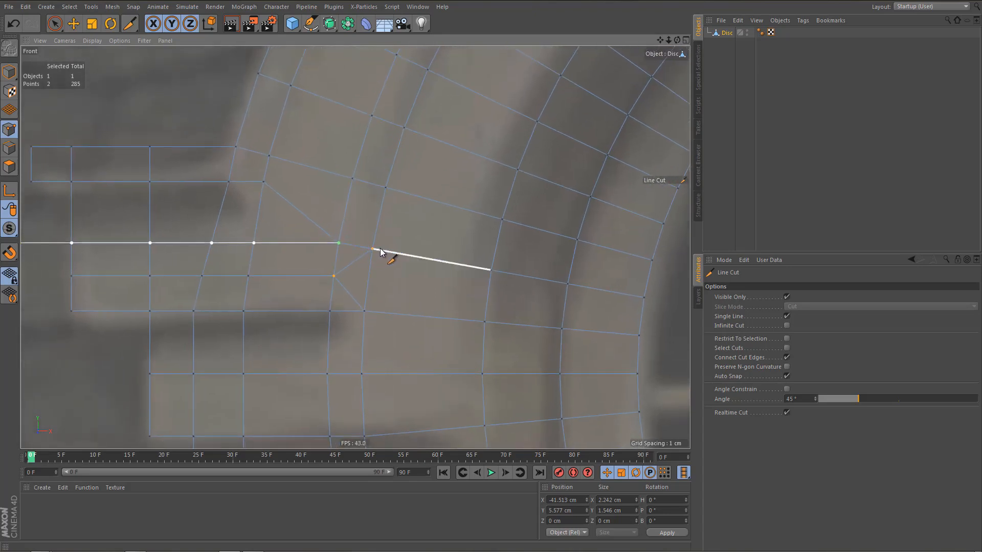
Weld the ring point above onto the strip's inner upper corner with the Polygon Pen, and delete the short diagonal edge below that corner.
key(m)
key(e)
drag(338, 244, 333, 277)
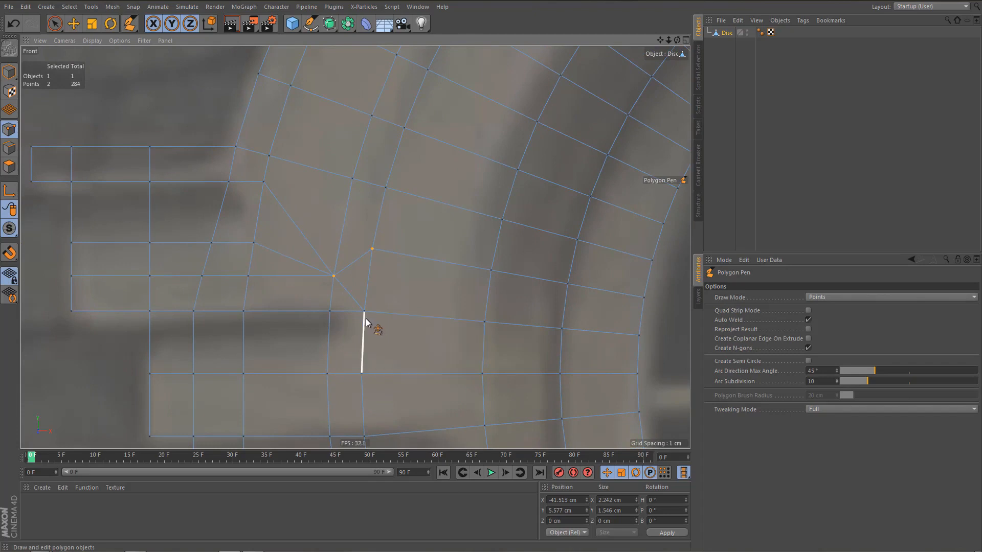
key(Return)
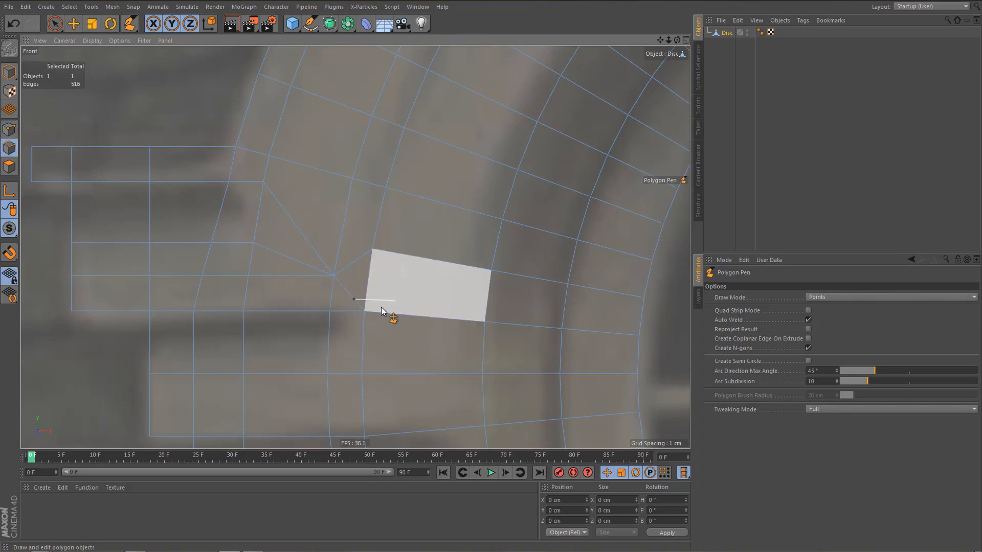
key(e)
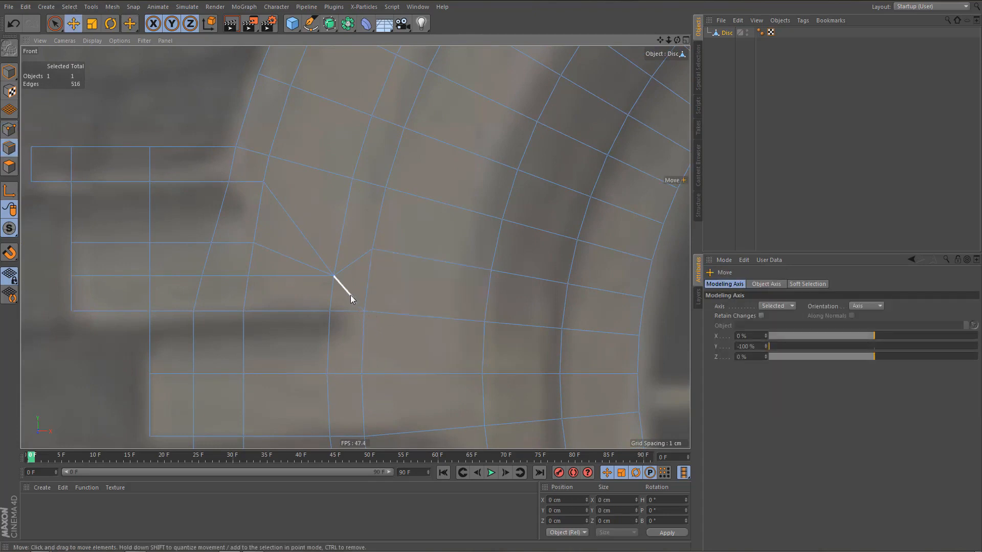
click(351, 296)
key(Delete)
Delete the edge loop of the extra horizontal cut running across the middle block above its lower strip.
scroll(341, 307, down, 2)
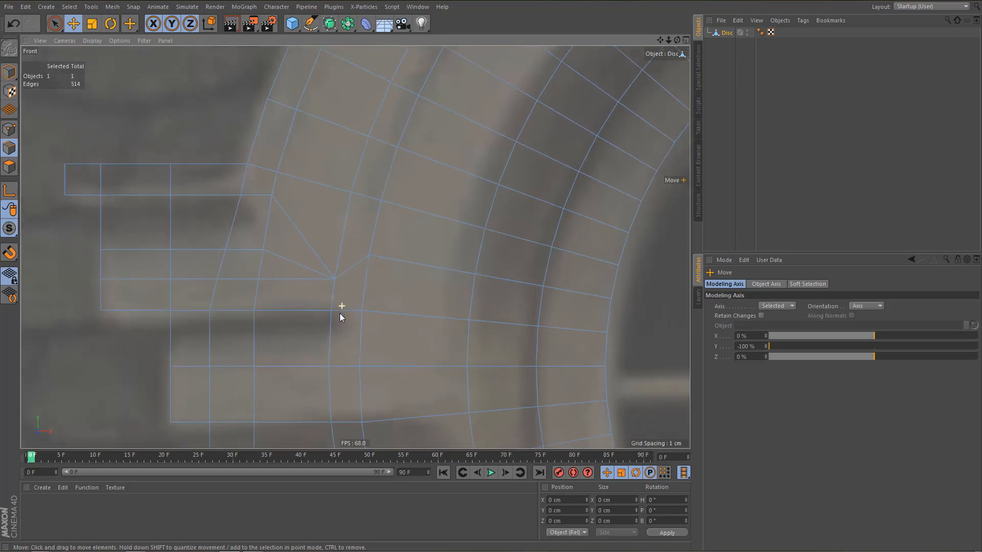
scroll(340, 313, down, 1)
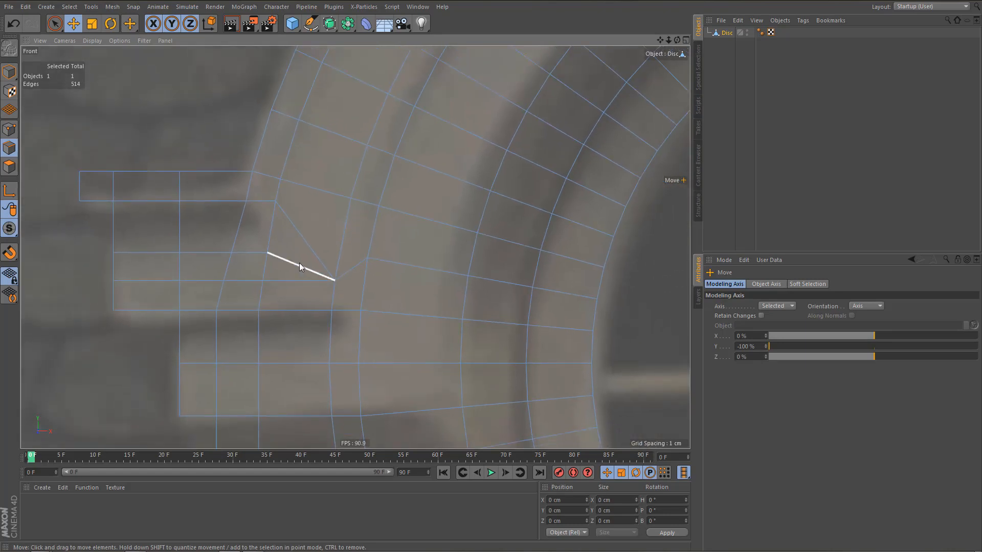
double_click(299, 263)
key(Delete)
scroll(295, 301, down, 5)
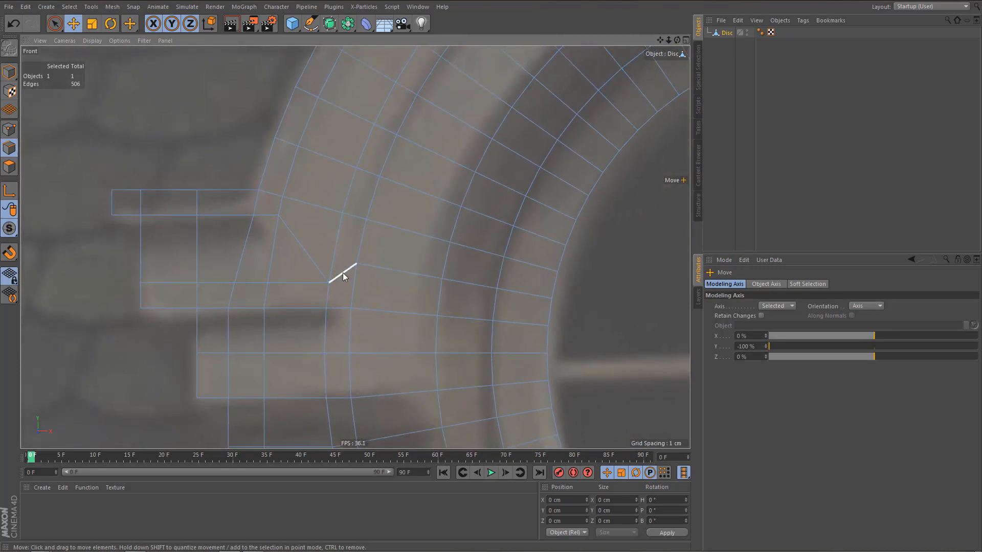
Check the edge flow of the middle and outer ring loops by selecting each from the side blocks up to the arch's centre line.
scroll(325, 303, down, 3)
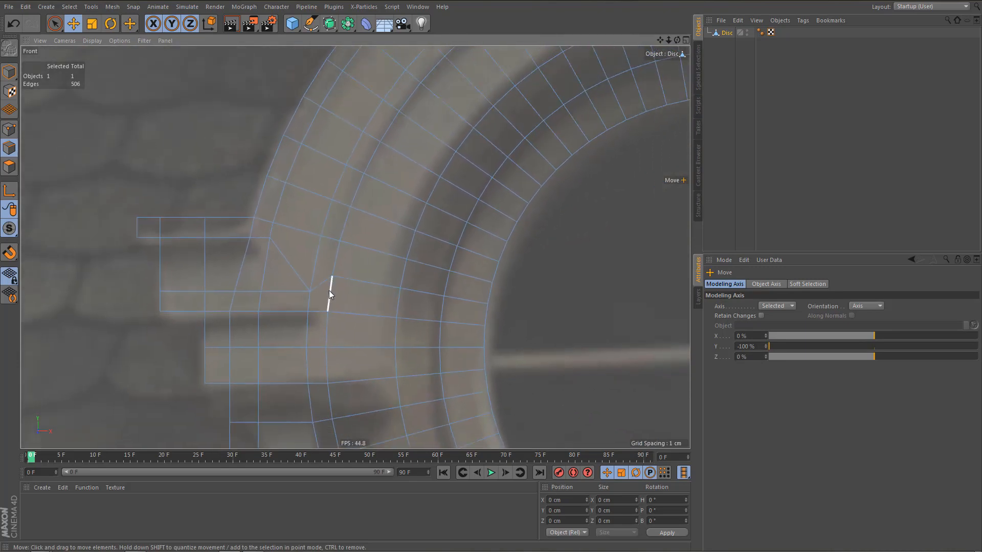
middle_drag(339, 307, 302, 322)
scroll(294, 330, up, 5)
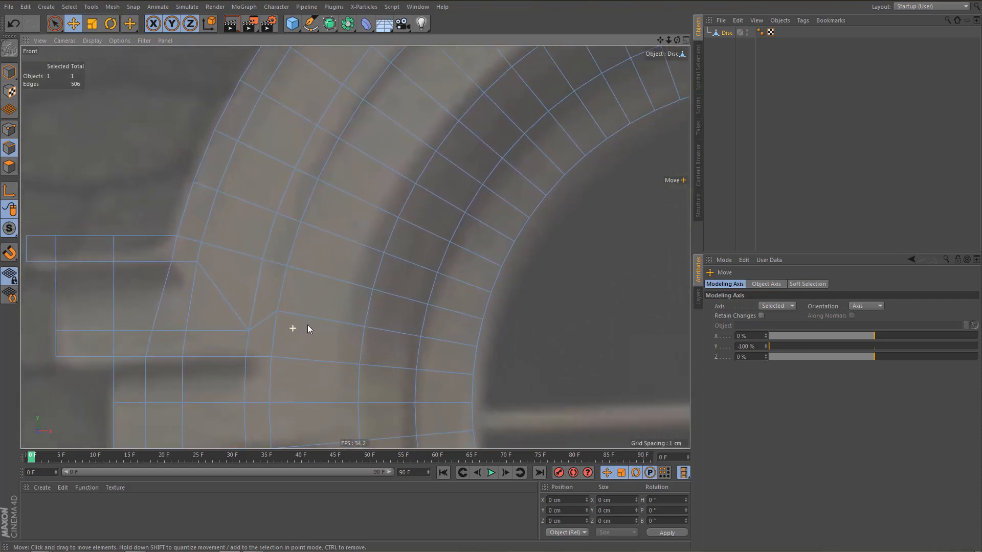
click(247, 281)
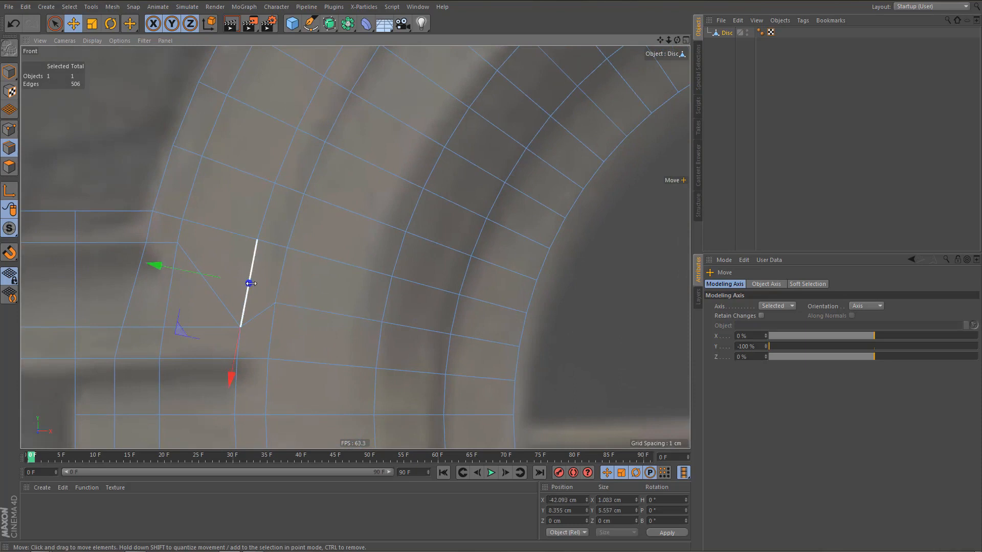
scroll(440, 201, down, 5)
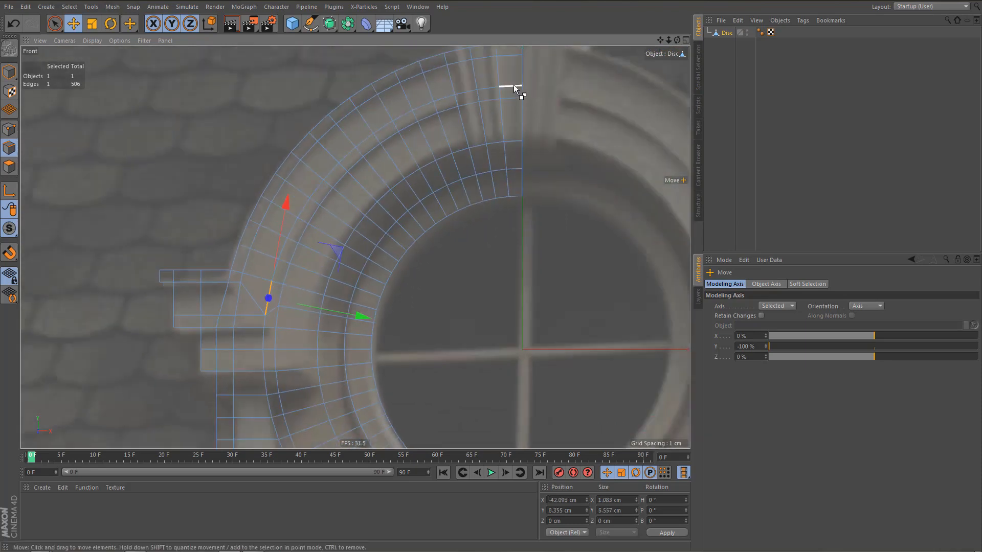
double_click(514, 85)
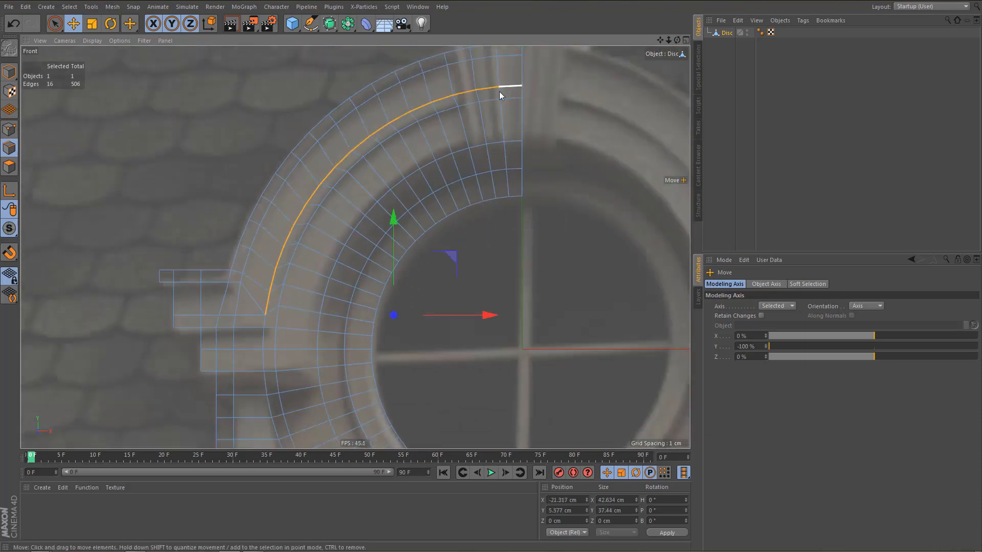
scroll(311, 218, up, 3)
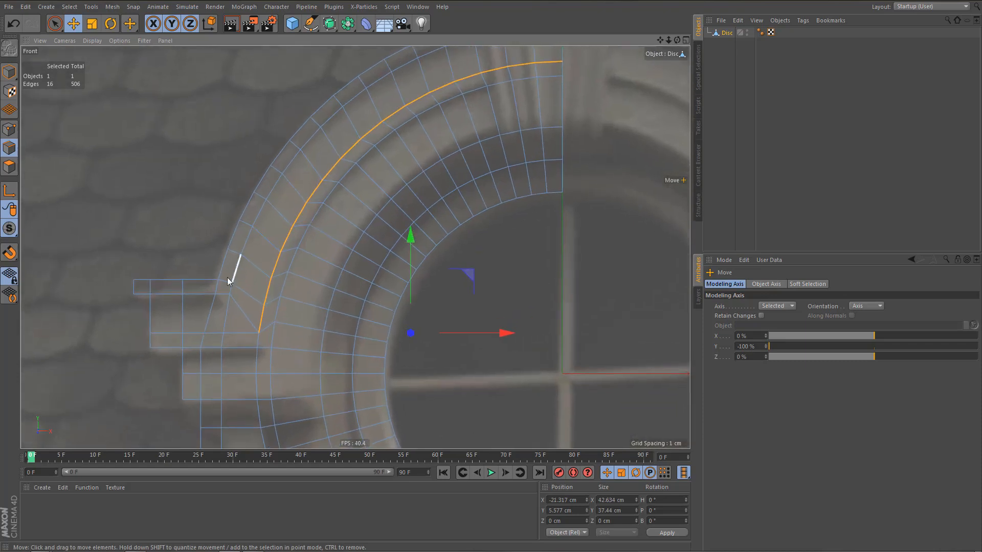
click(240, 272)
scroll(261, 277, down, 2)
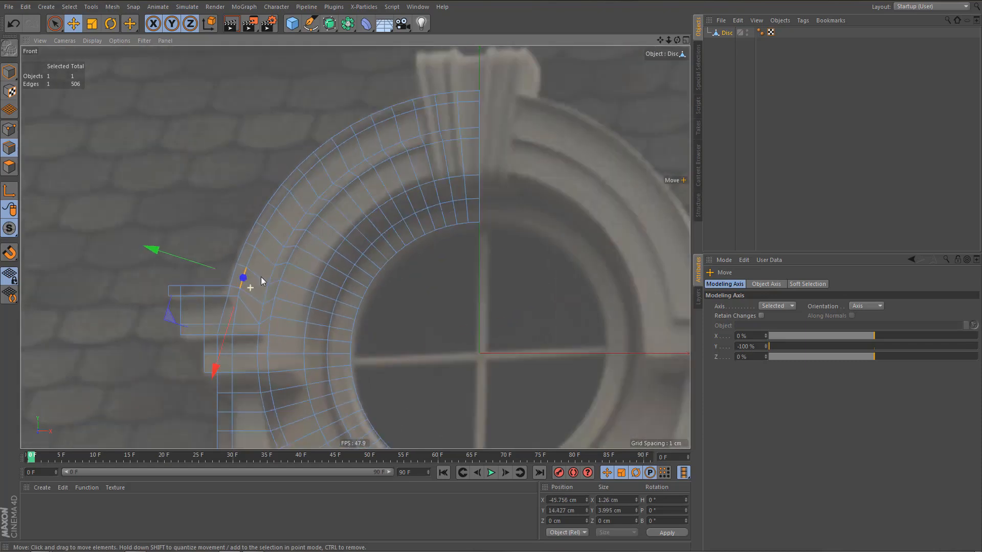
ctrl+shift+click(468, 101)
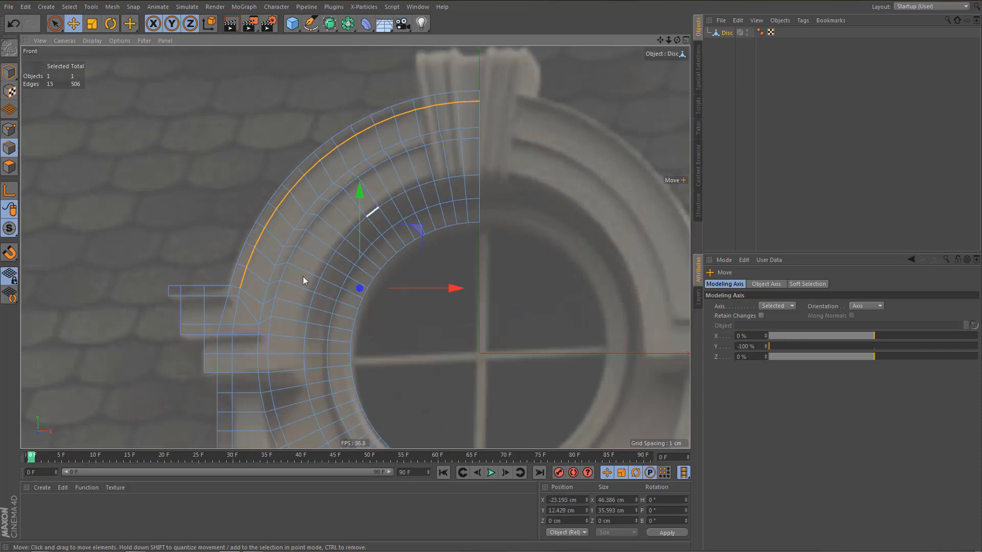
Check the next ring loop inward by selecting it from the middle block's lower edge up to the arch's centre line.
scroll(263, 319, up, 5)
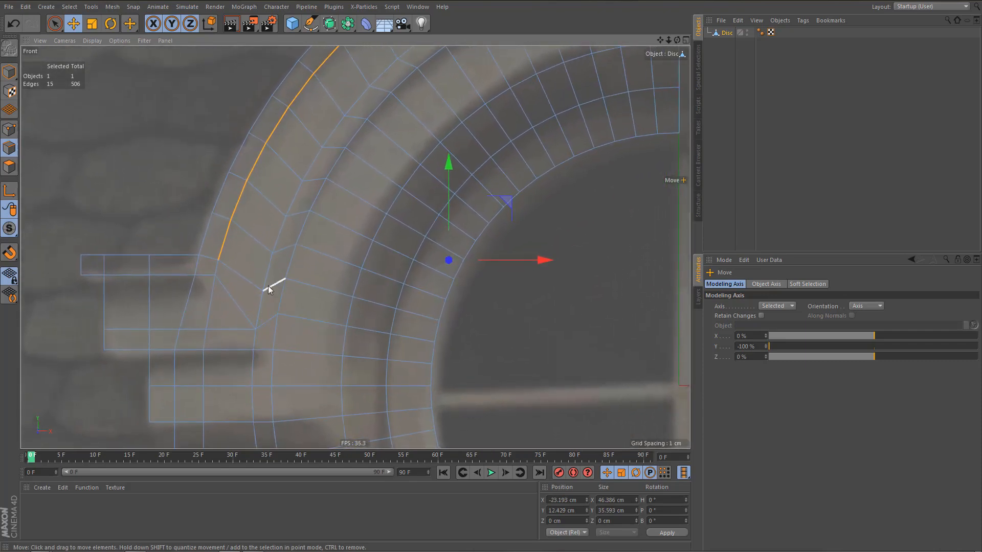
click(274, 333)
scroll(274, 333, down, 3)
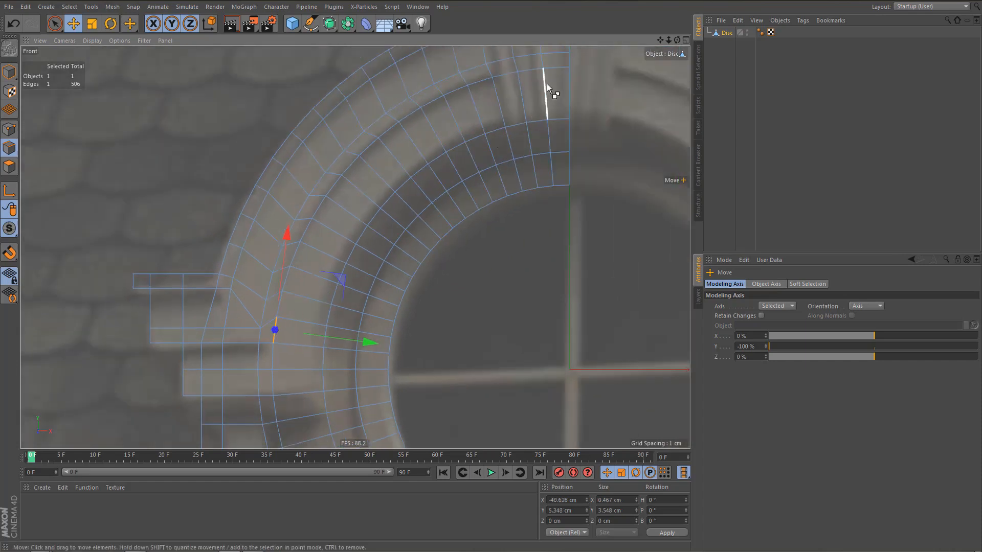
double_click(554, 68)
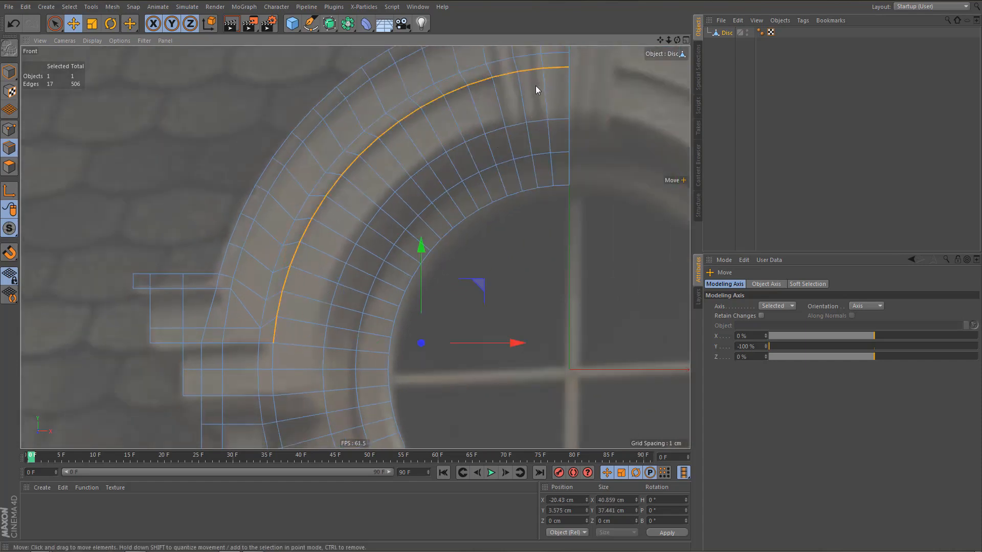
scroll(272, 340, up, 4)
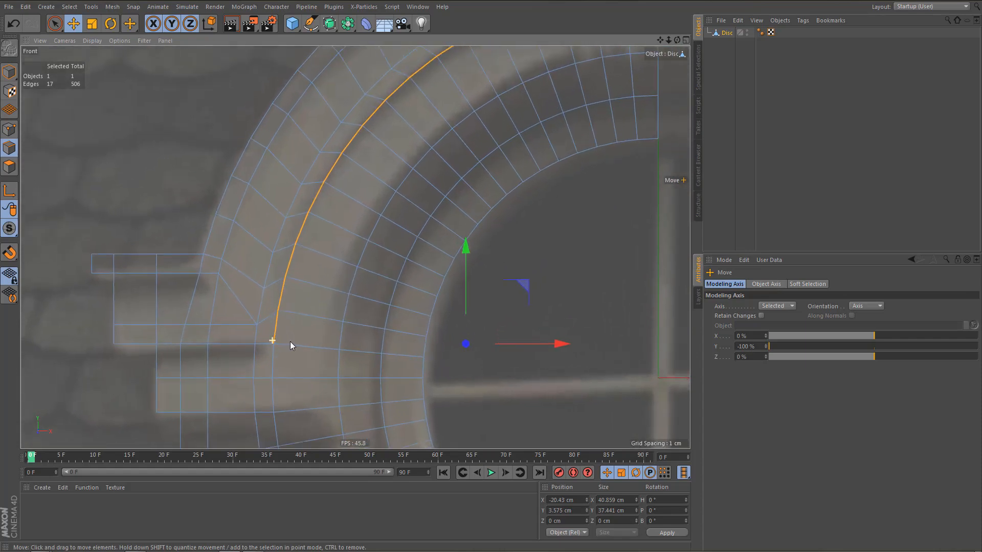
scroll(279, 327, up, 3)
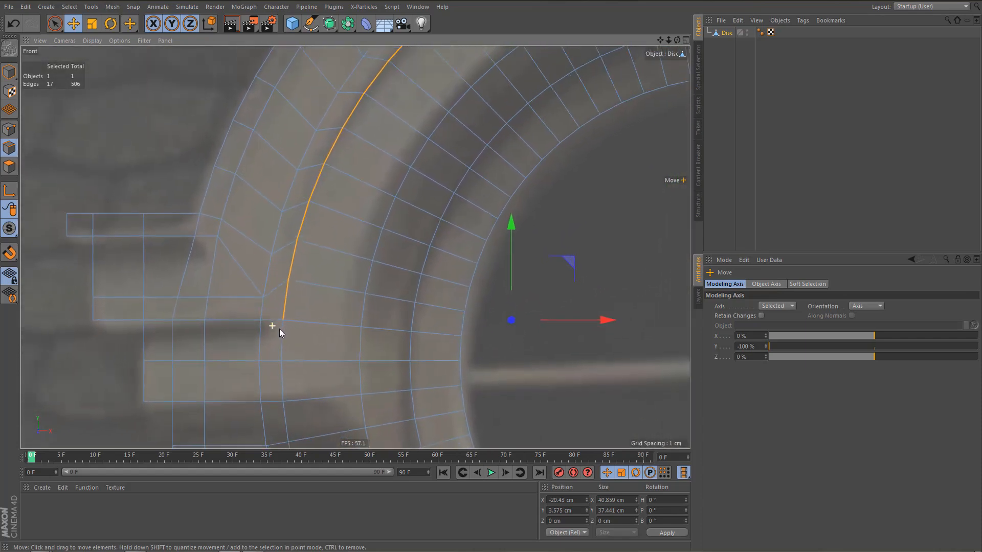
scroll(279, 333, down, 6)
scroll(270, 302, up, 2)
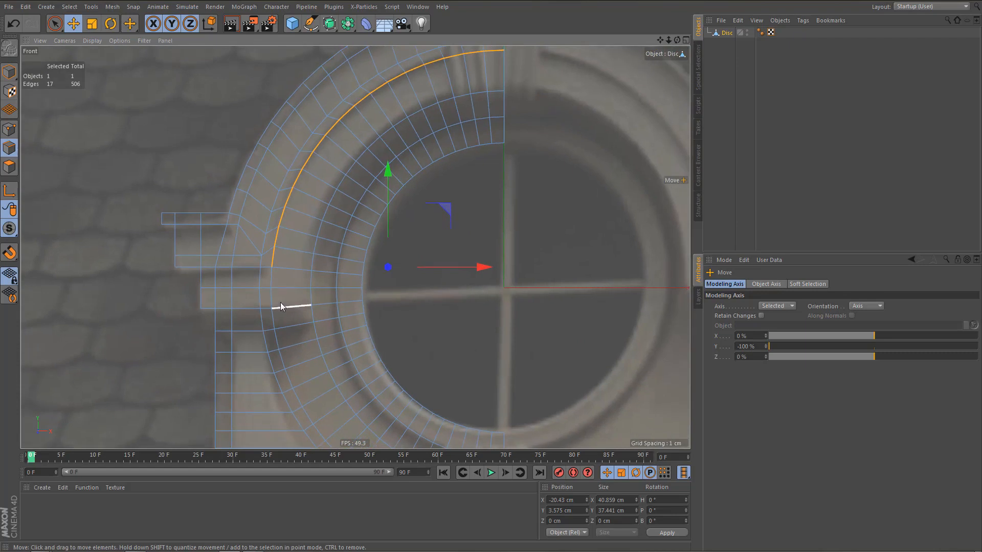
scroll(280, 302, down, 5)
scroll(262, 281, down, 1)
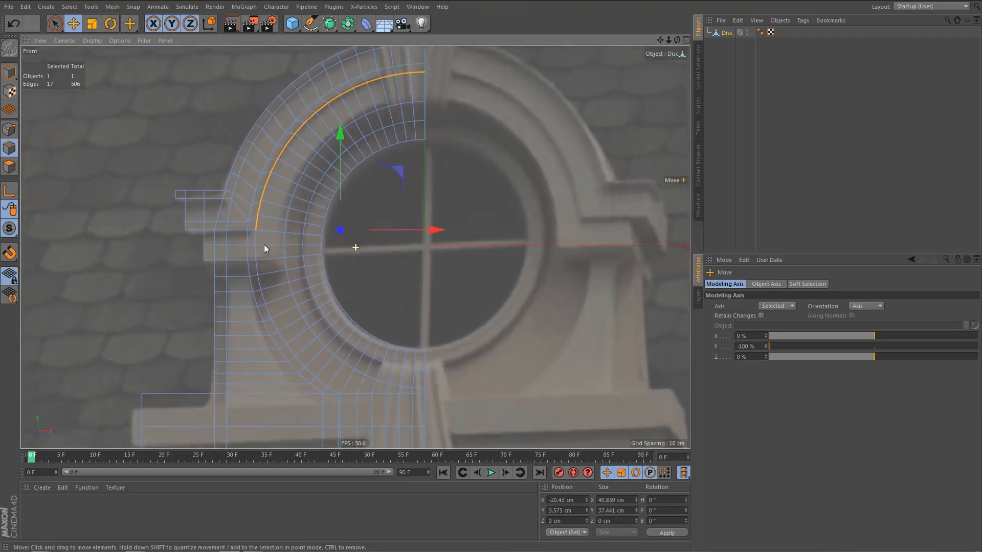
alt+middle_drag(264, 244, 269, 256)
Inspect the half mesh in the perspective view with a test render, and return to the front view.
key(F1)
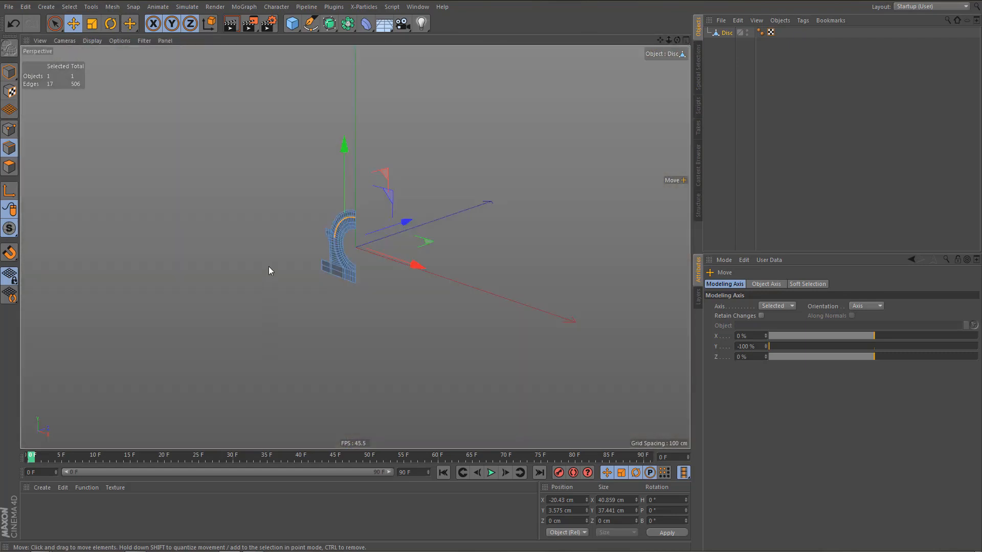
alt+right_drag(330, 278, 381, 252)
alt+drag(340, 255, 387, 254)
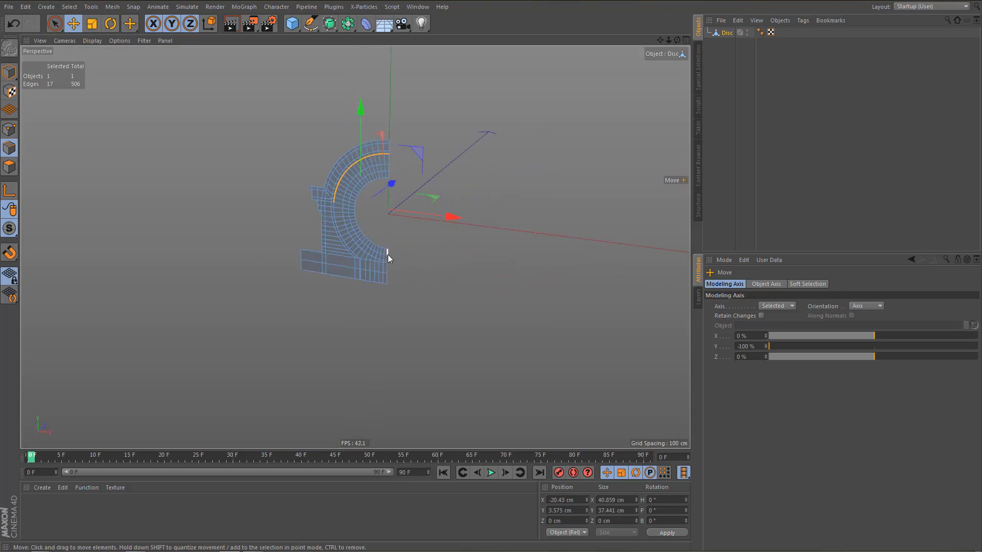
key(ctrl+r)
alt+right_drag(343, 267, 355, 256)
alt+right_drag(360, 284, 392, 281)
middle_click(392, 283)
middle_click(428, 336)
Rectangle-select the base edges below the ring beside the centre line, and apply an X position and X size of 0 cm.
alt+middle_drag(381, 325, 355, 247)
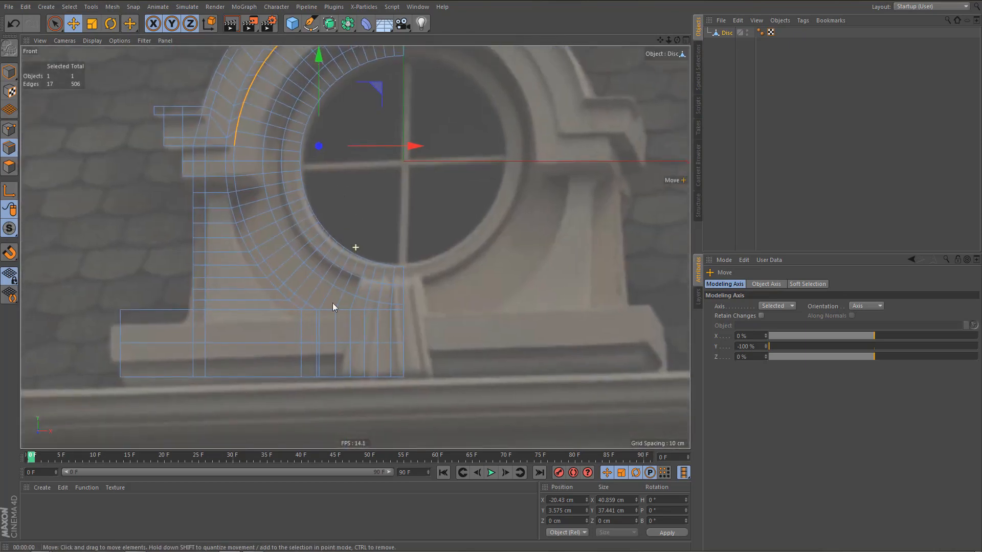
alt+right_drag(325, 347, 345, 339)
alt+middle_drag(334, 319, 313, 289)
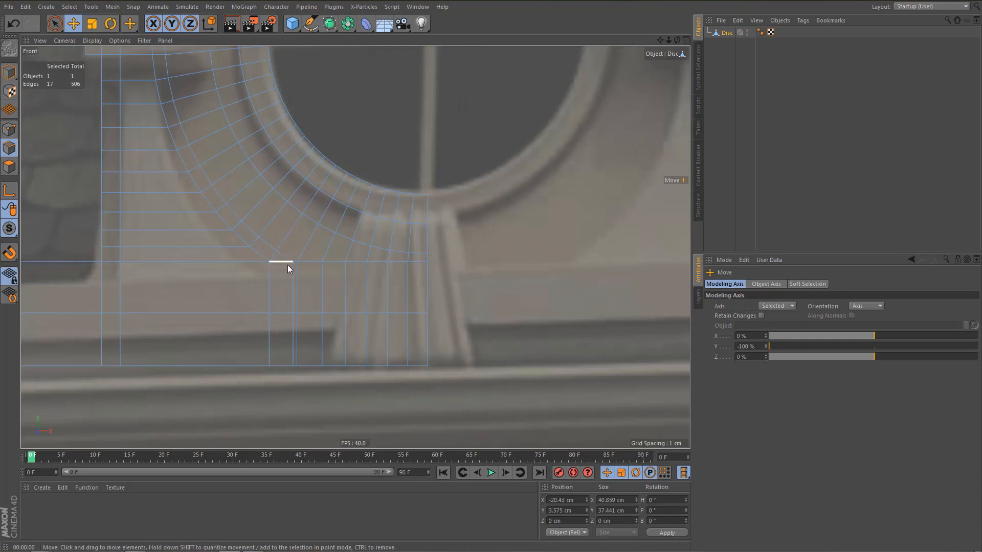
alt+middle_drag(287, 264, 271, 240)
scroll(284, 262, up, 2)
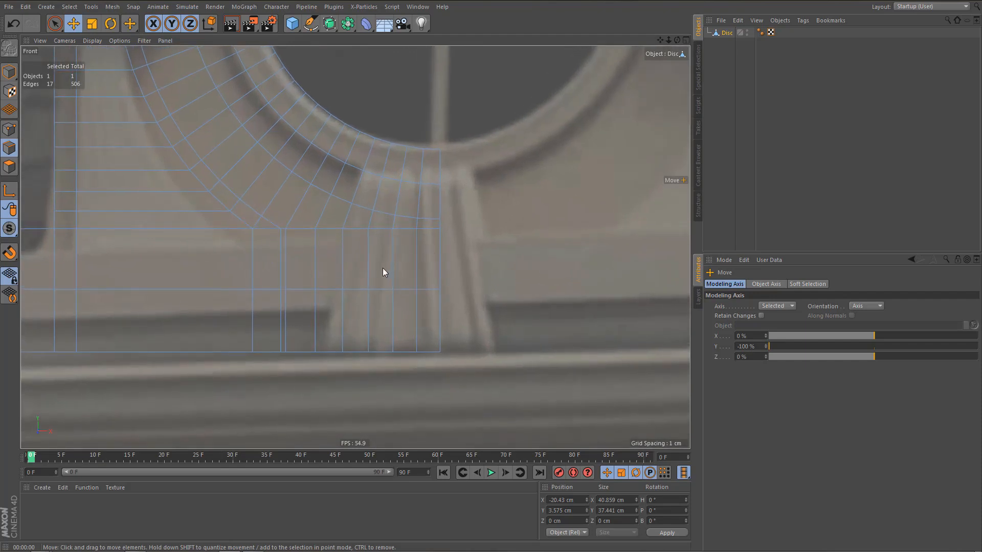
key(0)
drag(274, 225, 419, 362)
click(571, 500)
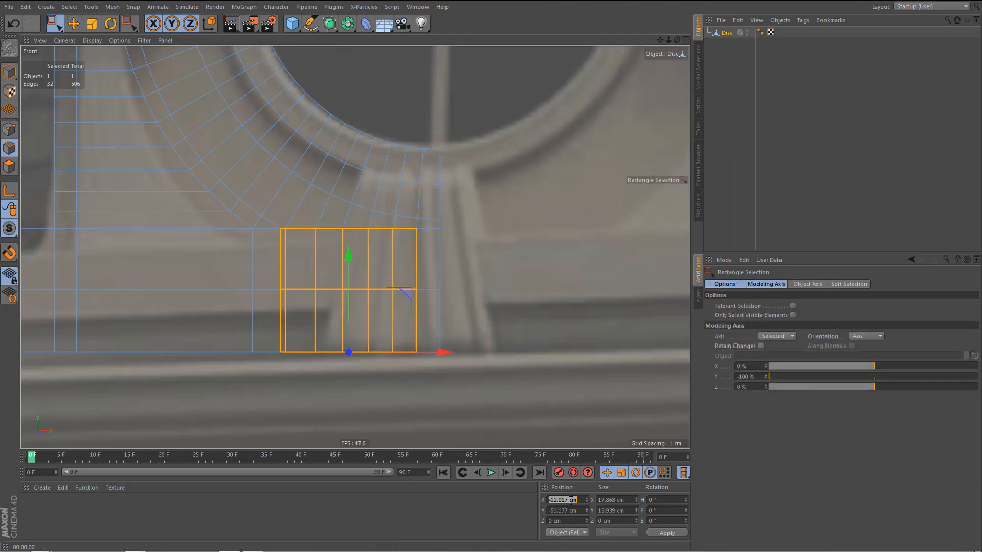
click(610, 499)
text(0)
click(666, 534)
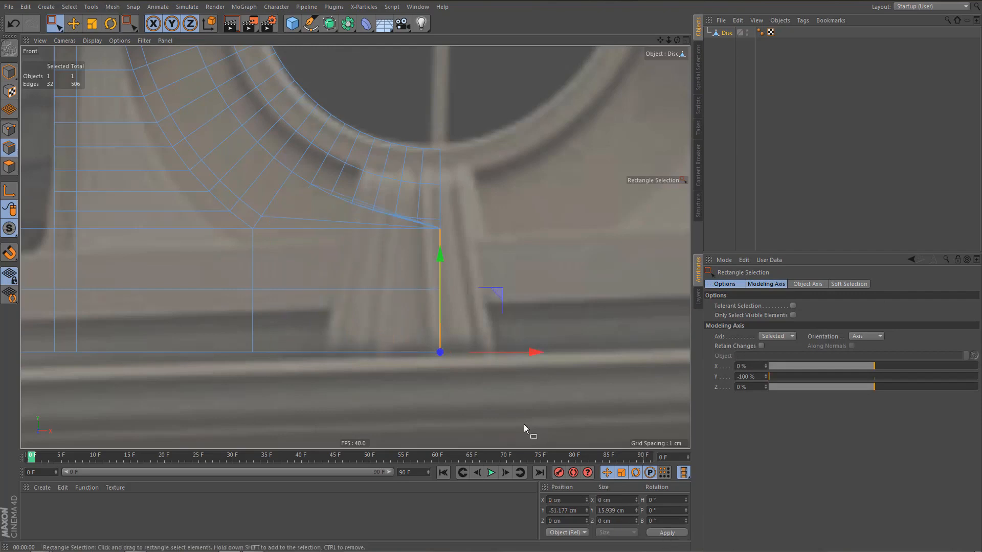
Rectangle-select the seven lower ring points curving toward the centre line, and apply an X position and X size of 0 cm.
scroll(460, 227, up, 2)
scroll(462, 225, up, 1)
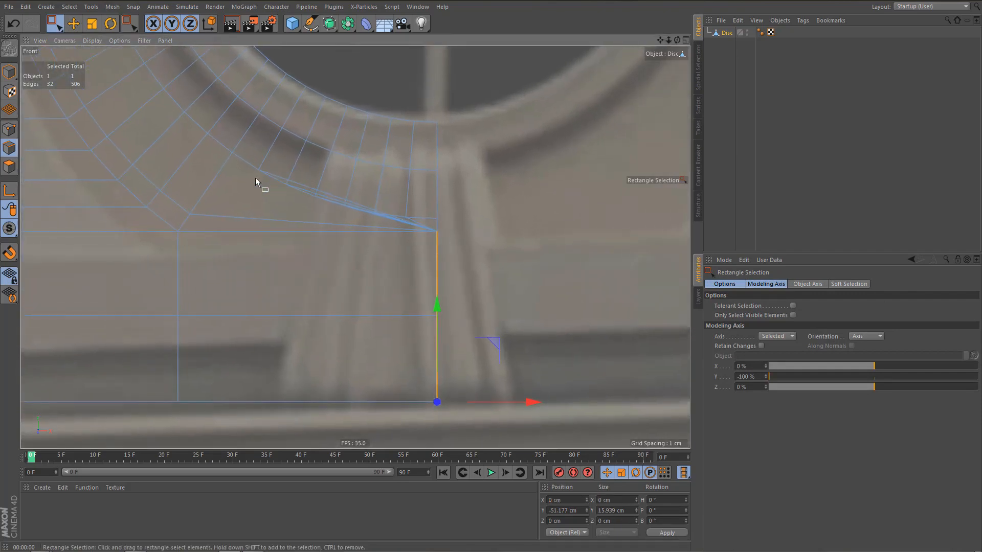
key(Return)
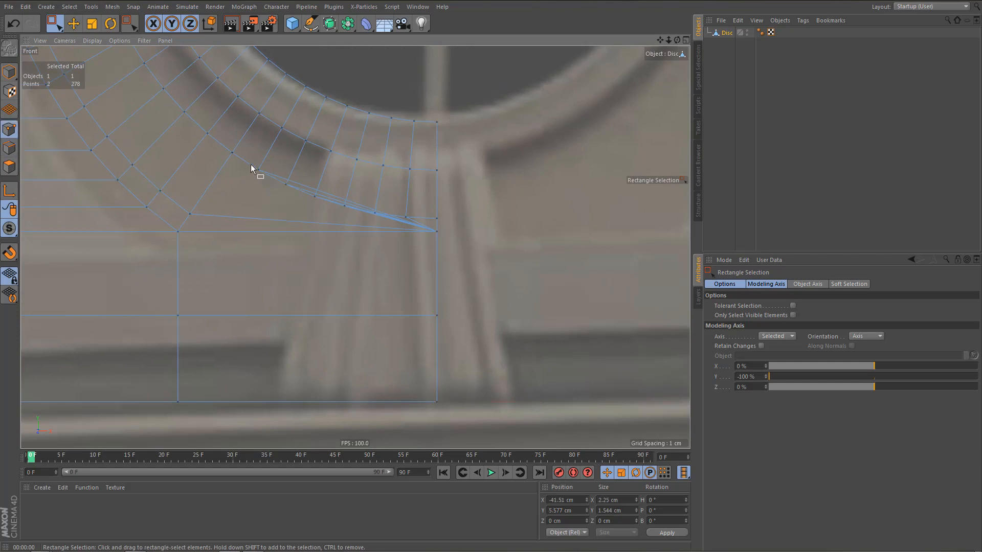
drag(251, 164, 455, 220)
ctrl+drag(368, 148, 471, 196)
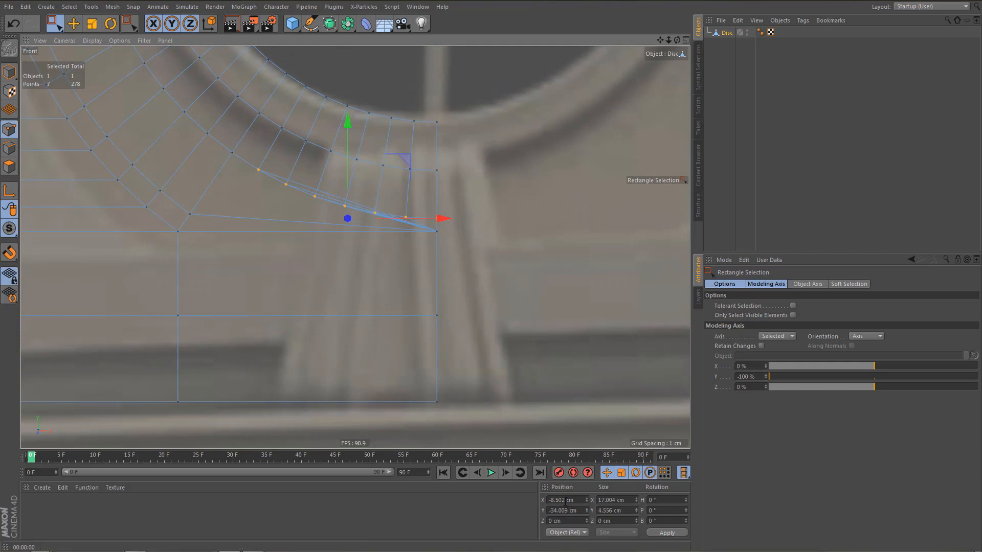
click(563, 500)
text(0)
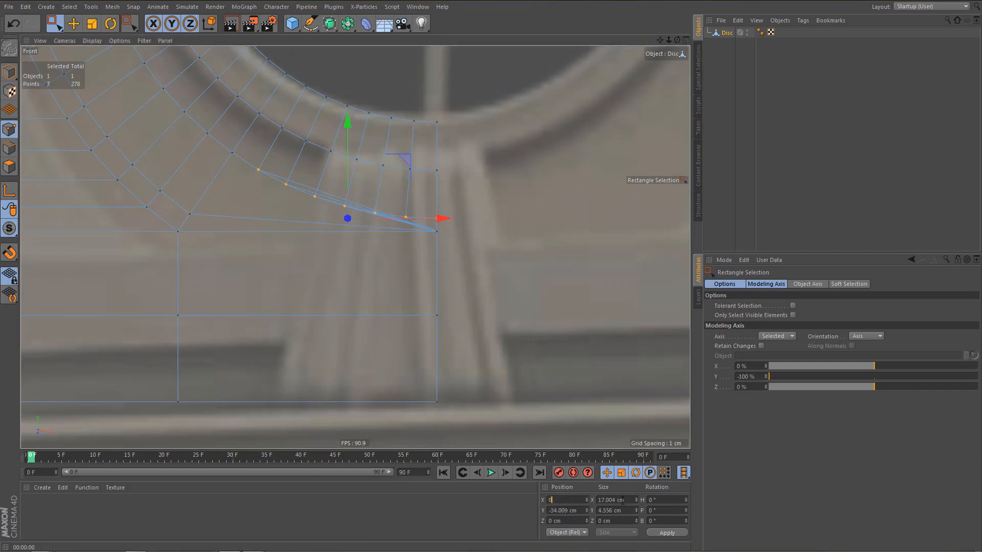
click(621, 500)
text(0)
click(667, 532)
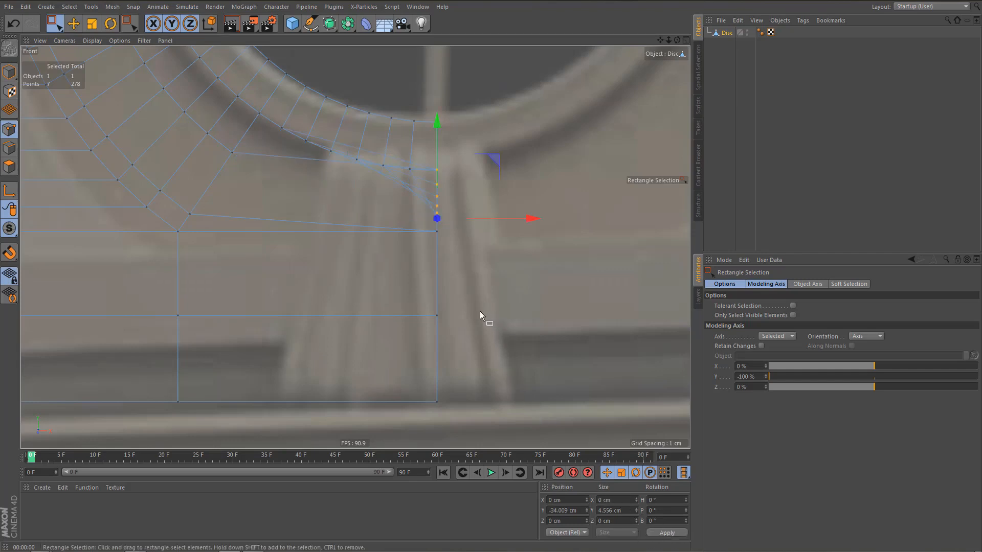
Set the Y size of the selected centre-line points to 0 cm so they collapse onto one spot.
double_click(612, 511)
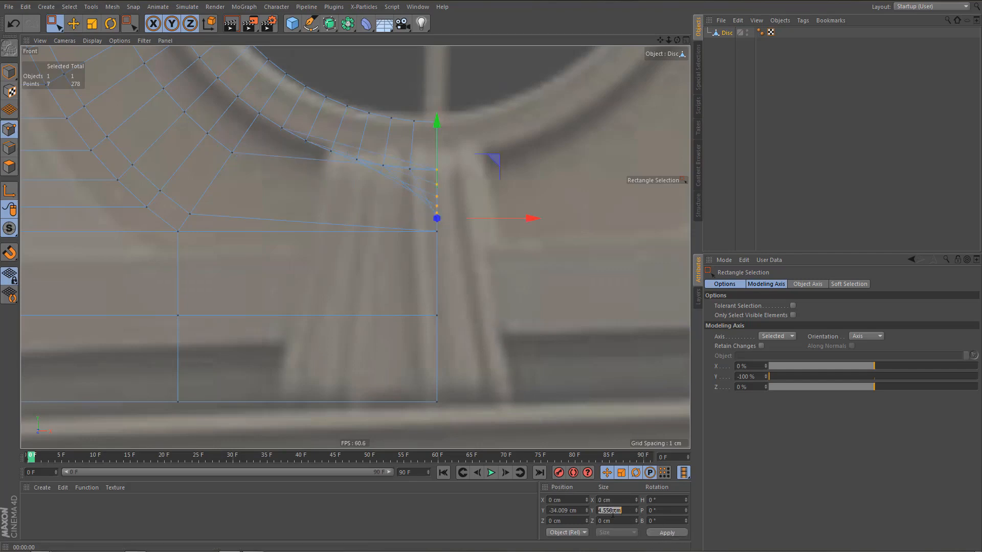
text(0)
key(Return)
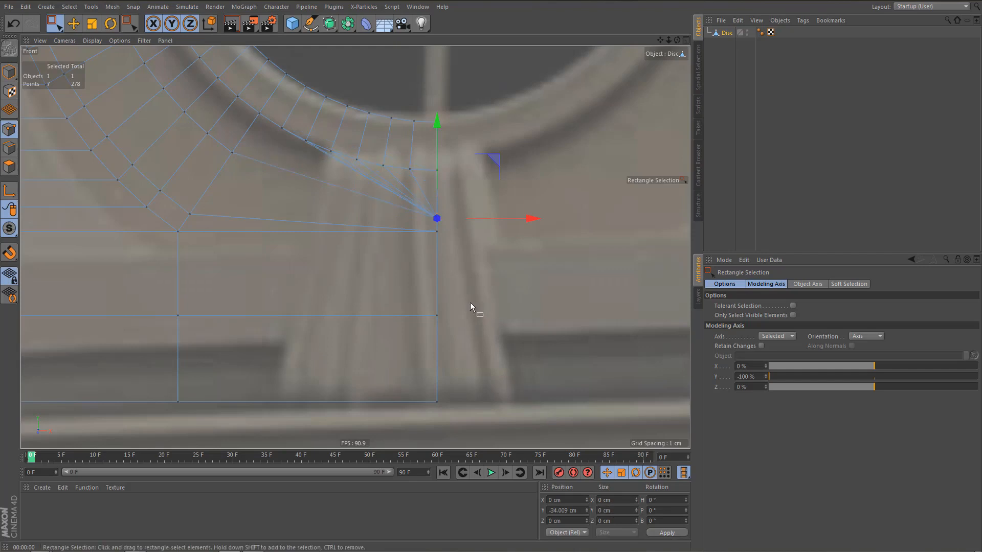
Optimize the mesh to merge the duplicate points, and weld the collapsed point to the base corner below it with the Polygon Pen.
scroll(440, 235, up, 2)
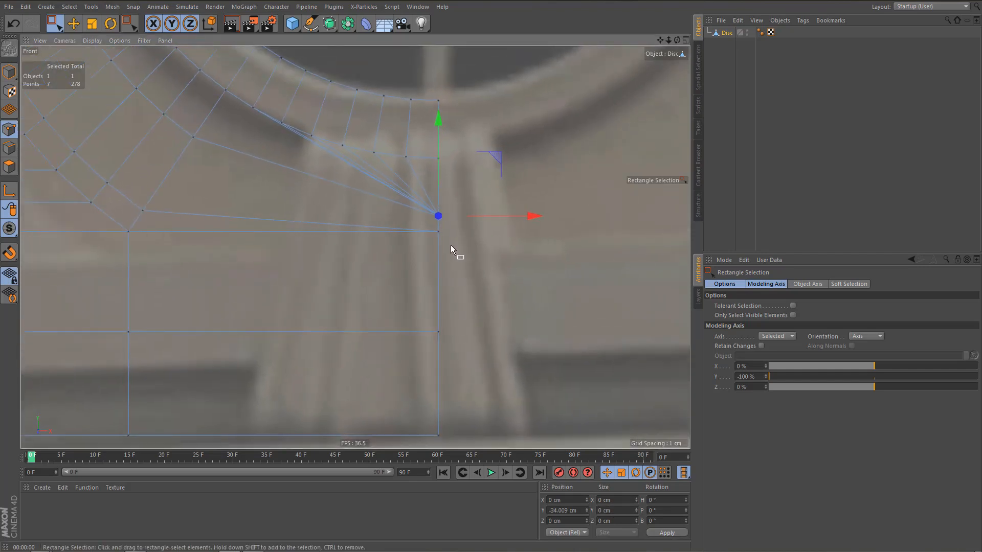
key(m)
key(e)
drag(439, 216, 442, 233)
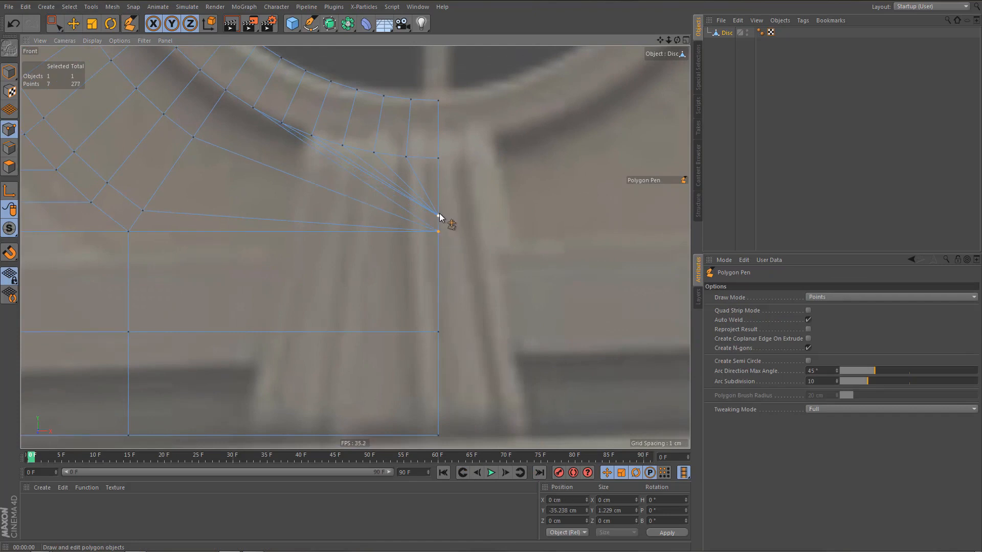
key(u)
key(o)
drag(438, 218, 438, 233)
Examine the edges converging at the welded base corner beneath the ring.
scroll(381, 276, down, 2)
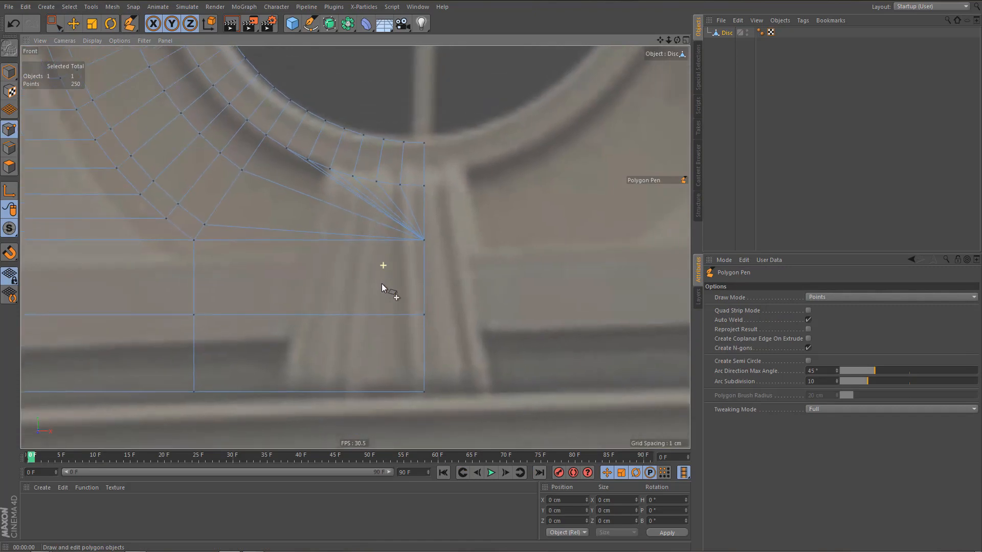
scroll(382, 283, down, 1)
alt+middle_drag(382, 281, 405, 269)
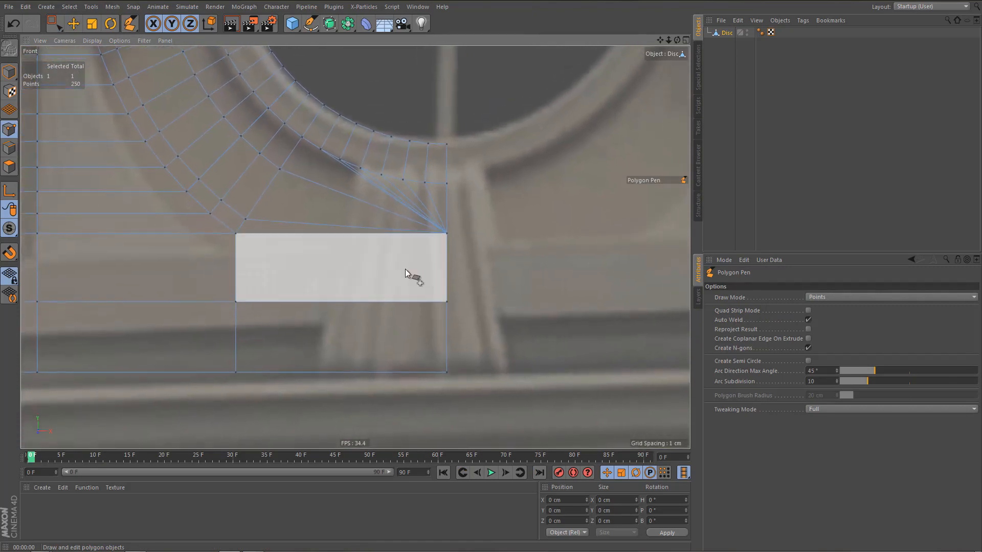
scroll(359, 212, up, 3)
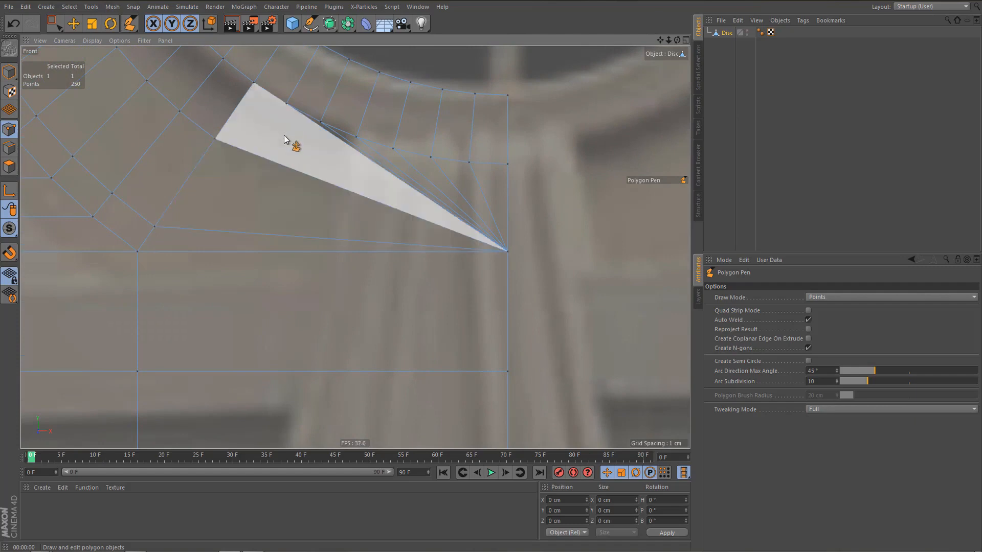
mouse_move(296, 196)
alt+right_down()
mouse_move(291, 221)
mouse_move(306, 214)
alt+right_up()
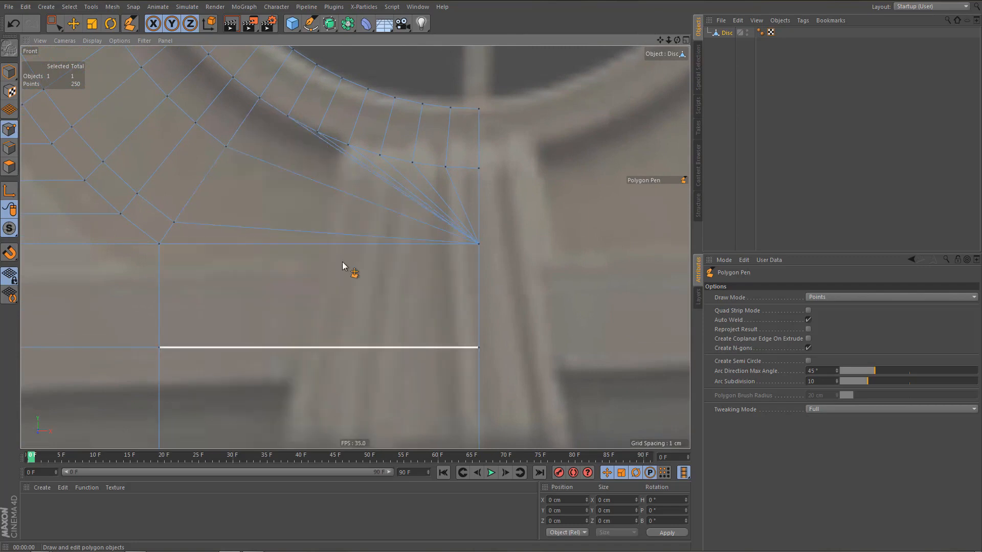
alt+middle_drag(350, 213, 351, 266)
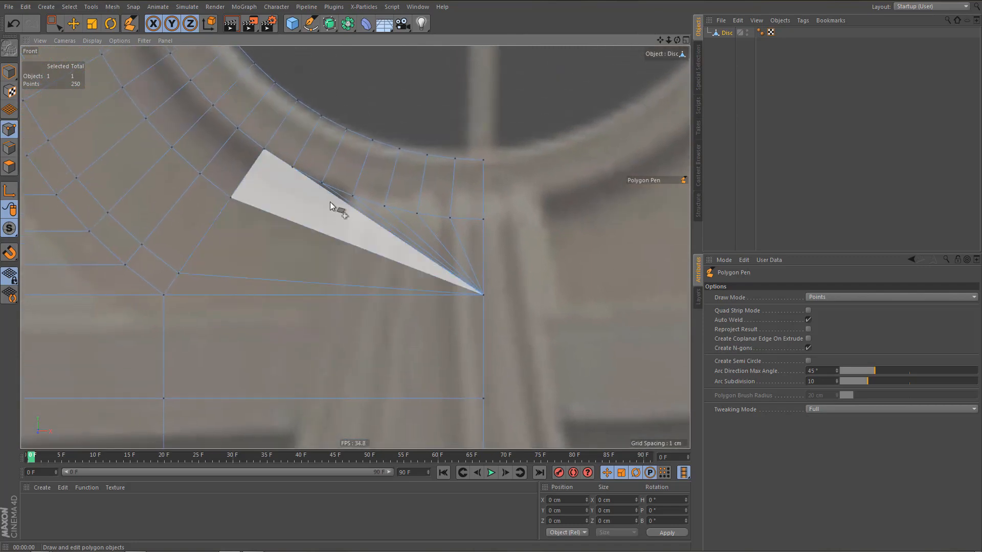
scroll(328, 196, up, 2)
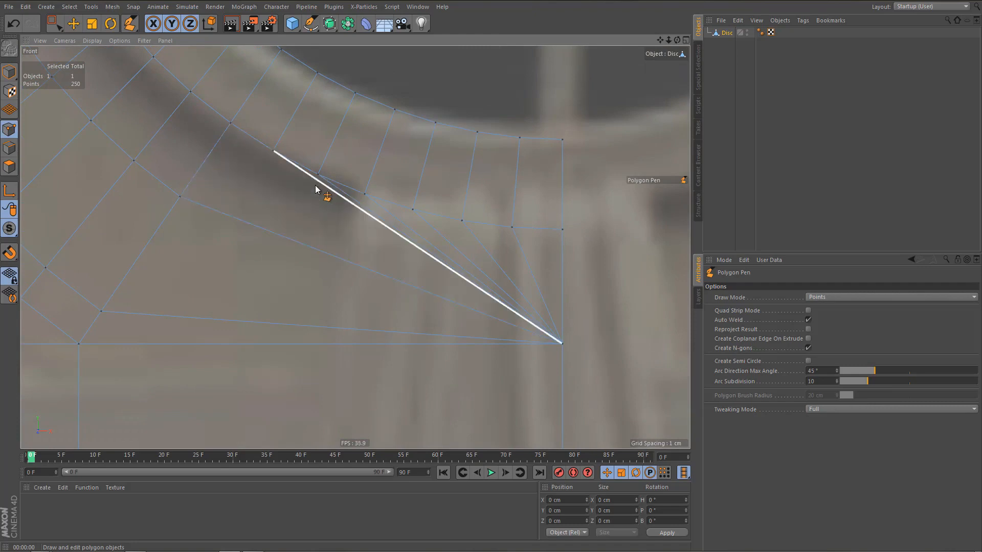
scroll(322, 307, down, 5)
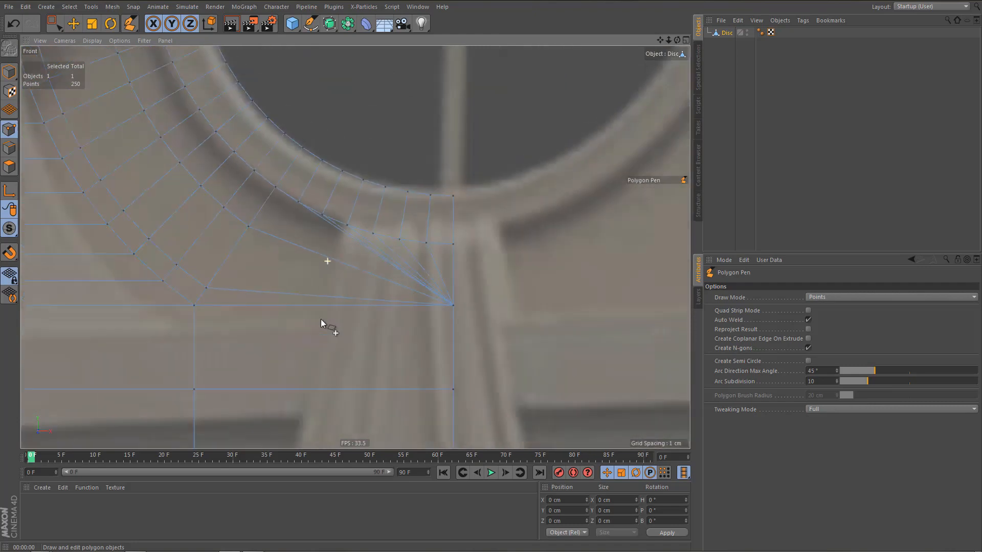
Compare the whole half mesh with the reference photo, checking the ring, side wall and base.
scroll(358, 301, down, 6)
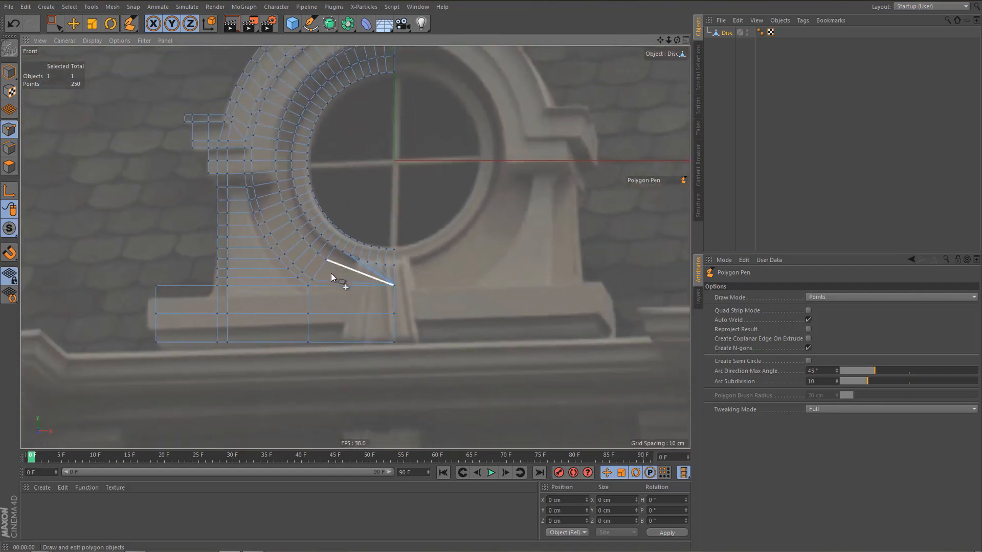
scroll(339, 276, down, 1)
scroll(339, 284, down, 4)
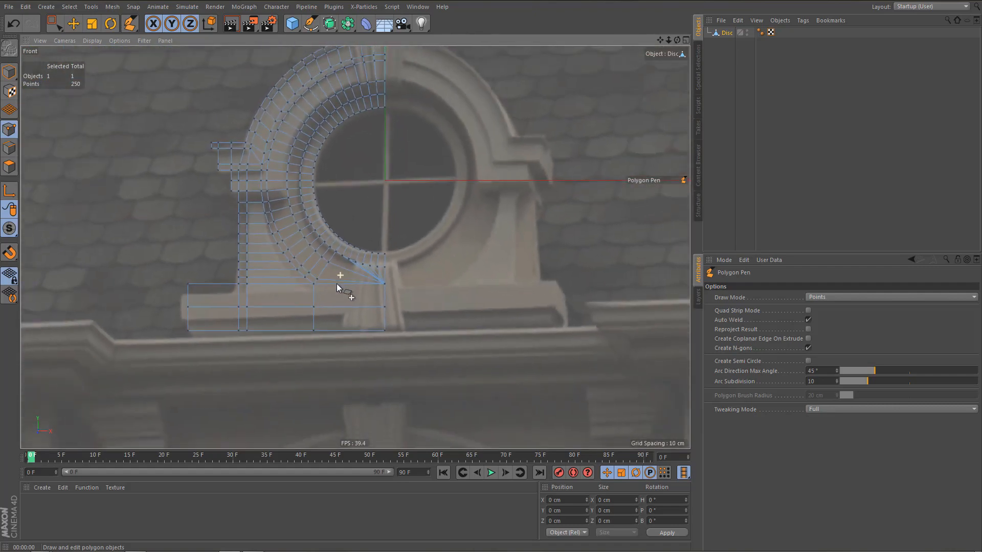
scroll(342, 284, up, 5)
middle_drag(343, 280, 346, 320)
scroll(345, 321, down, 4)
scroll(316, 335, up, 5)
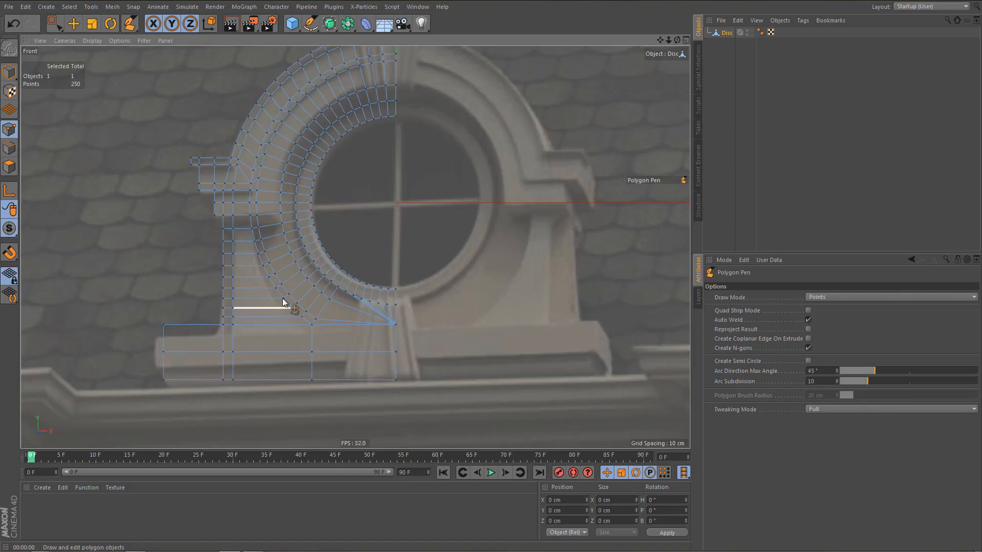
scroll(265, 220, up, 2)
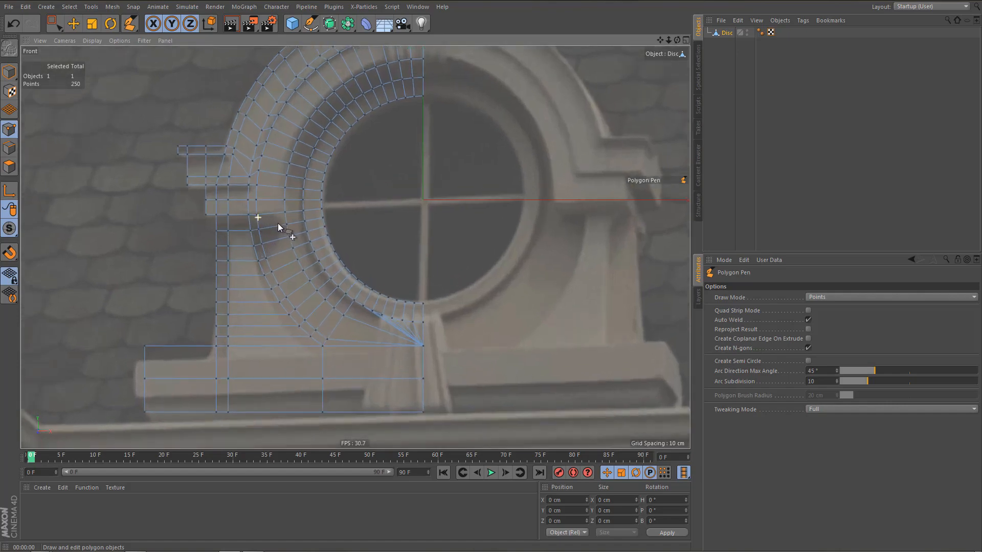
scroll(282, 222, down, 5)
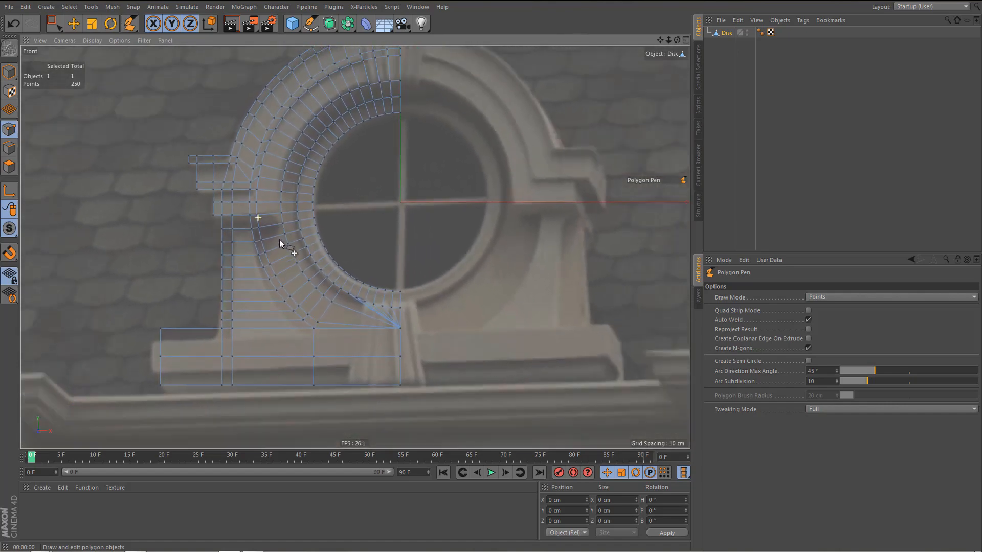
middle_drag(278, 250, 279, 272)
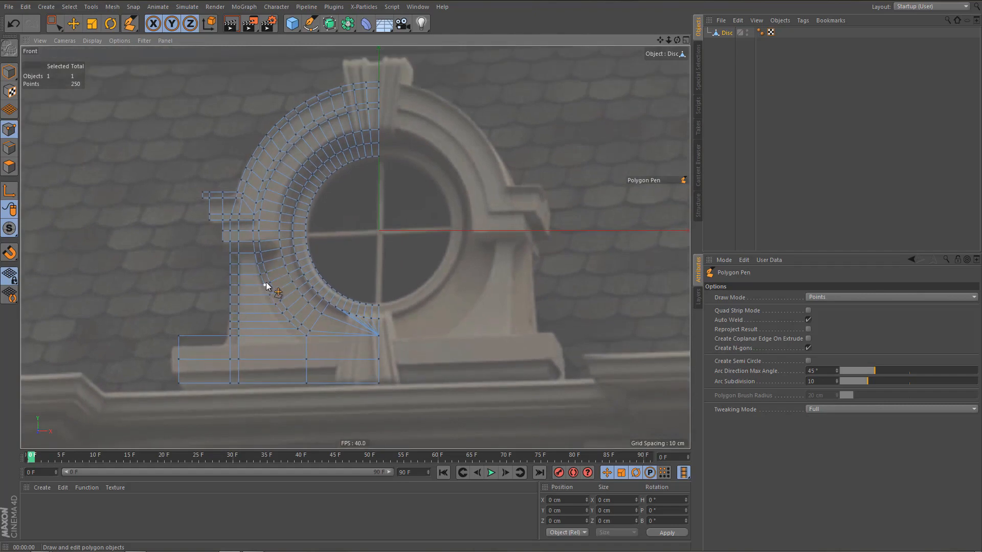
scroll(265, 282, up, 3)
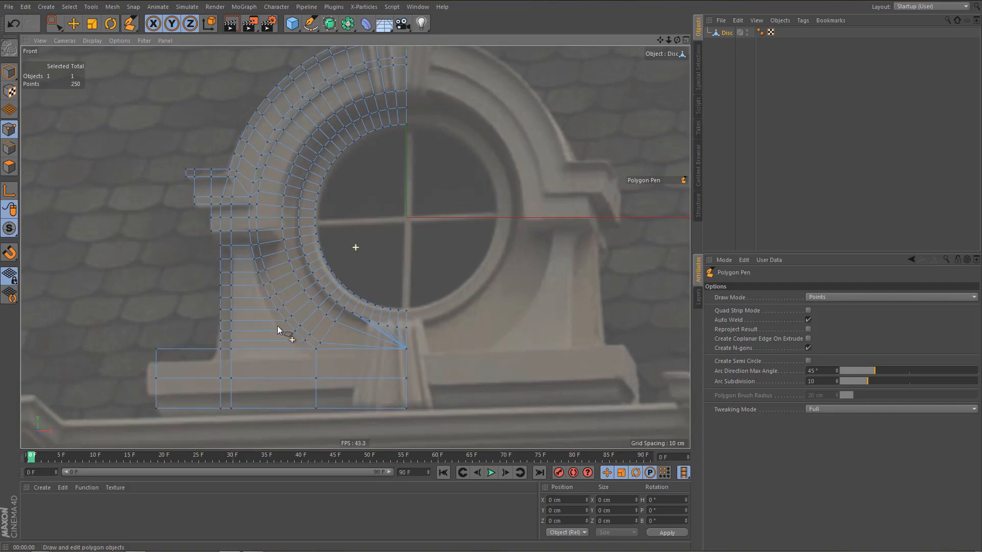
Rectangle-select the lower row of base polygons from the outer end to the centre line.
alt+middle_drag(277, 327, 269, 317)
key(Return)
key(Return)
key(0)
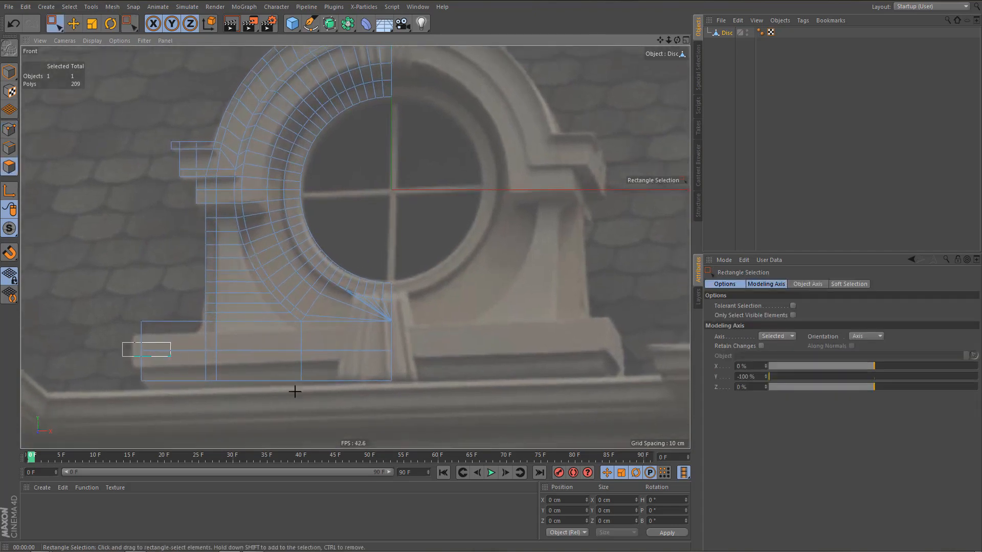
drag(295, 392, 421, 398)
Add the wall and ring polygons between the side blocks and the base, plus the upper two inner ring rows, to the selection.
alt+middle_drag(326, 324, 346, 354)
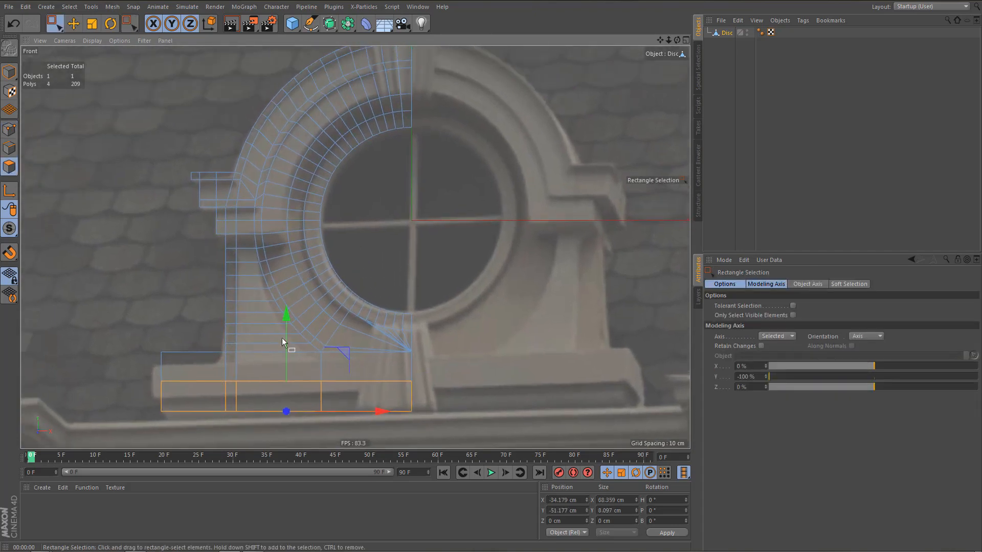
scroll(274, 317, up, 2)
drag(217, 216, 478, 372)
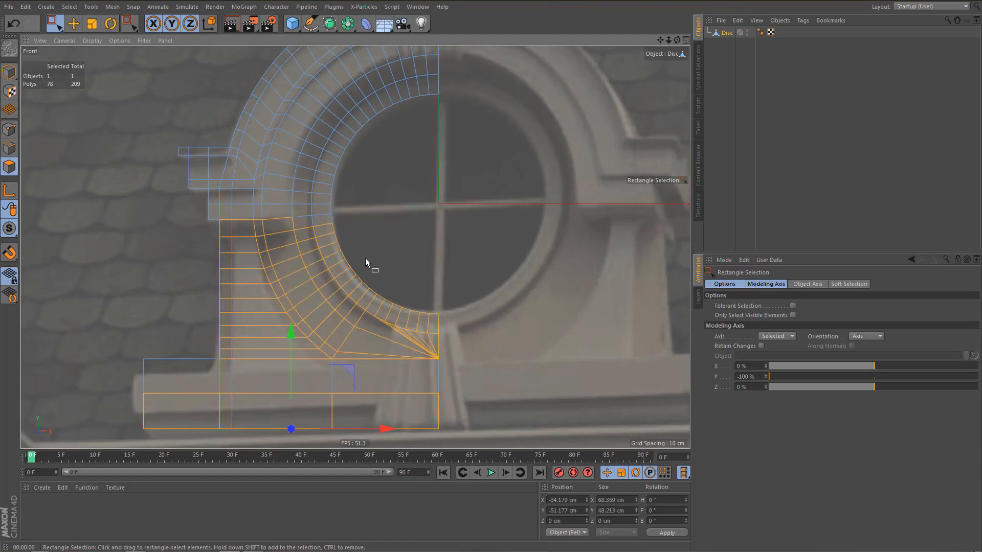
alt+middle_drag(365, 263, 363, 309)
key(9)
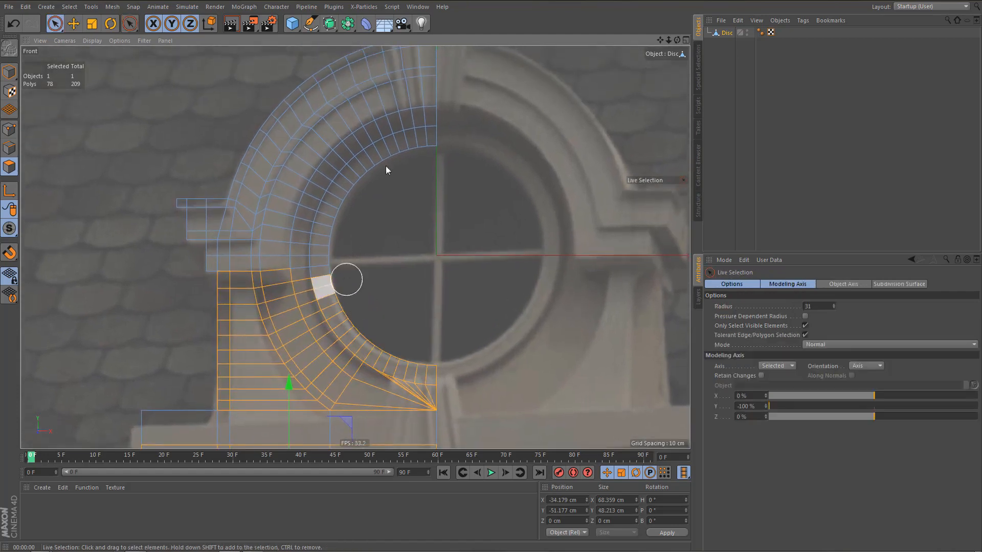
shift+drag(392, 137, 332, 210)
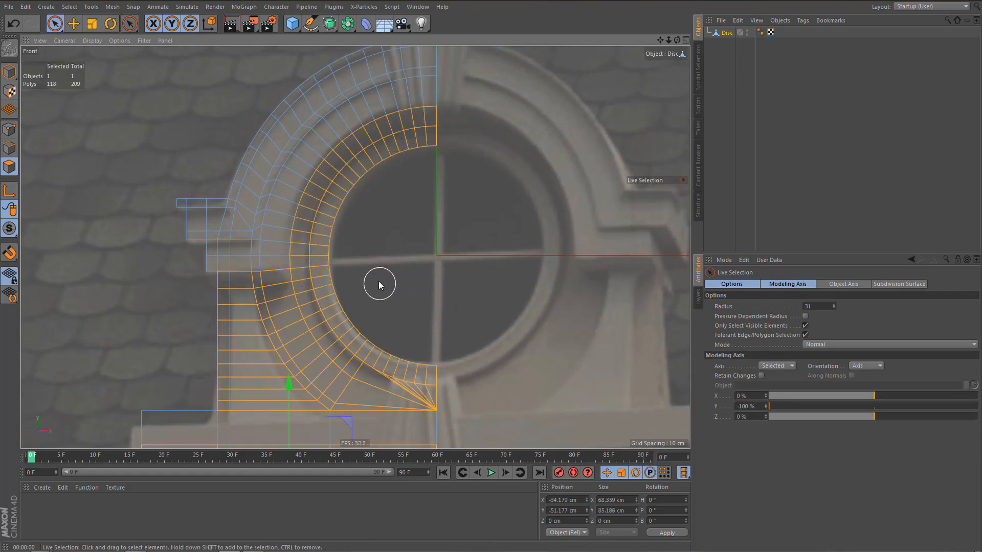
Extrude the selected wall, inner ring and base polygons with an offset of -3 cm in the perspective view.
alt+middle_drag(380, 281, 381, 244)
key(F1)
alt+drag(304, 235, 421, 272)
key(d)
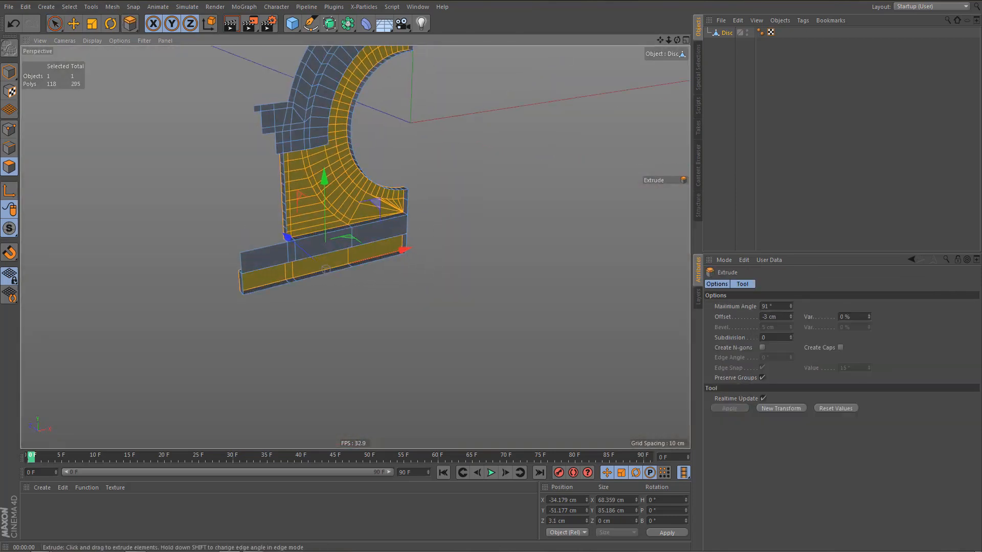
alt+middle_drag(441, 308, 445, 401)
scroll(412, 260, up, 4)
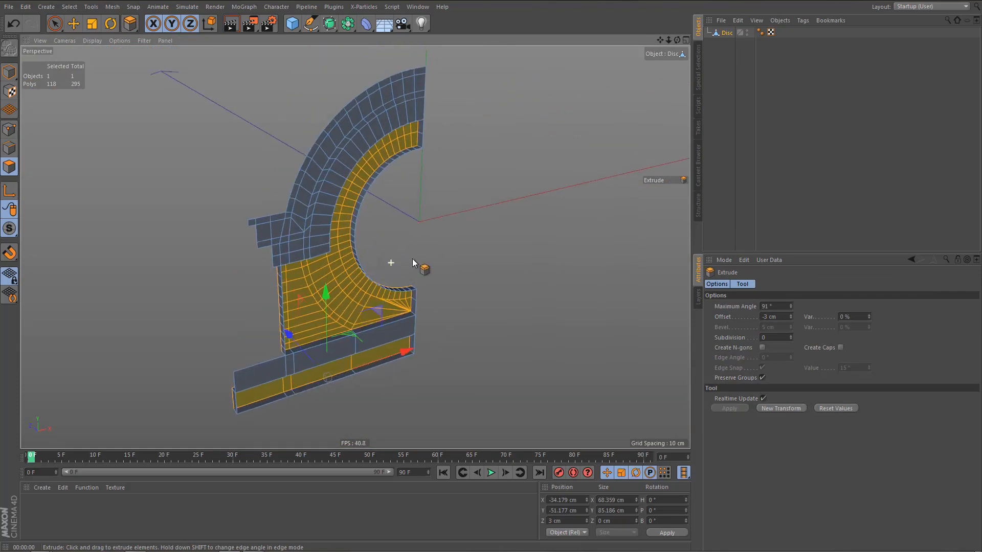
Delete the extruded side faces on the centre line at the upper end of the inner ring and beneath the opening.
alt+drag(412, 264, 443, 170)
key(e)
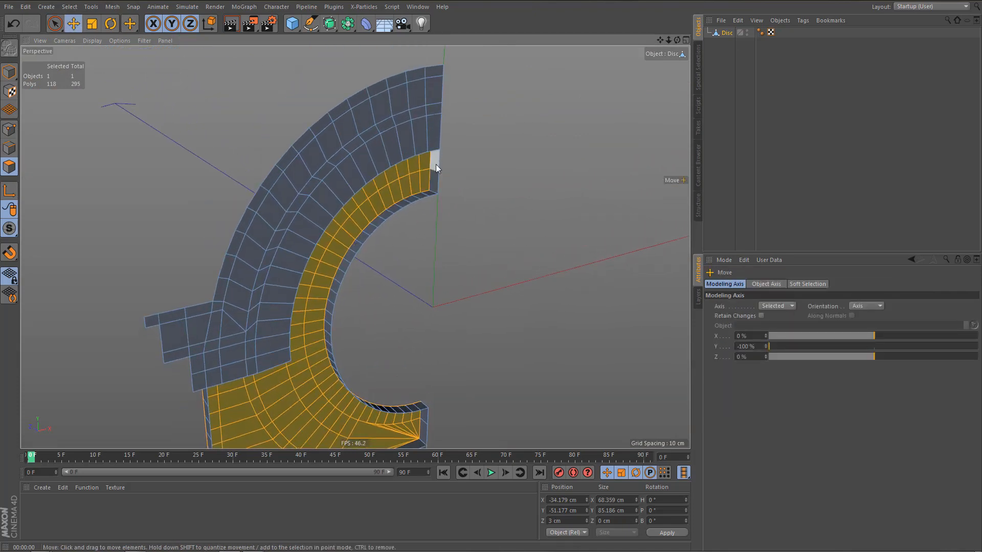
click(436, 164)
key(Delete)
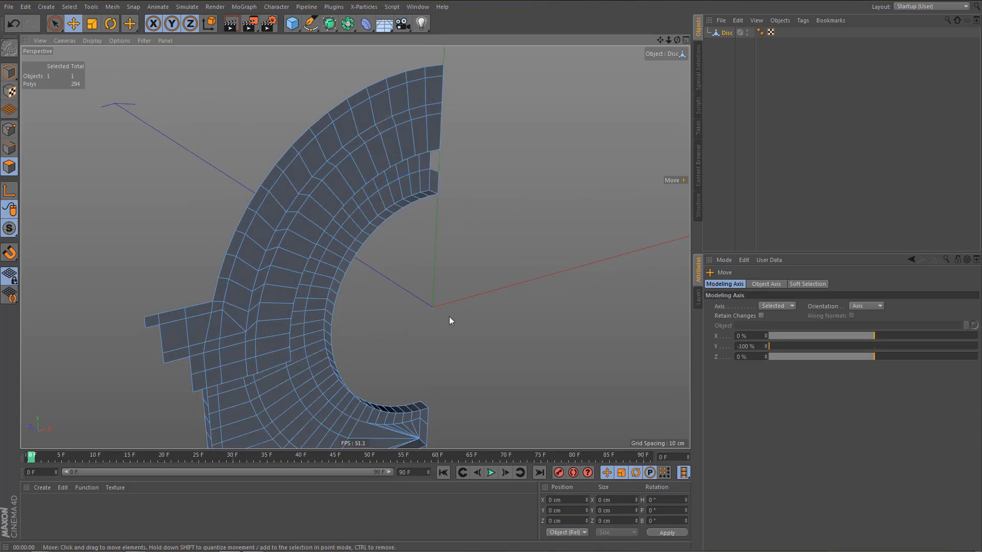
click(422, 431)
key(Delete)
Ring-select the extruded inner wall of the round opening, including its end faces, and delete it.
key(u)
key(b)
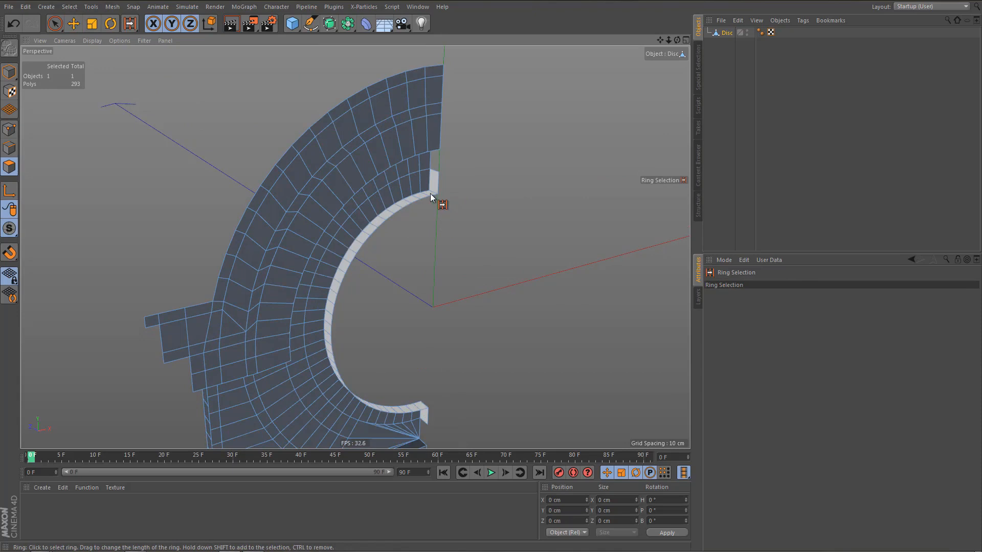
click(431, 193)
key(Delete)
Delete the extruded end faces of the base, both on the centre line and at the outer end.
alt+drag(449, 217, 257, 164)
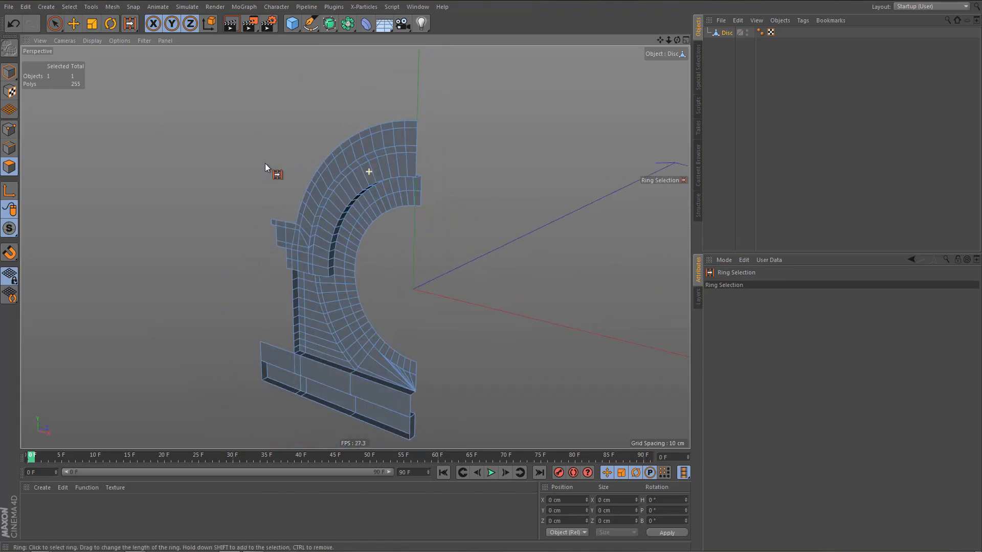
alt+drag(380, 353, 467, 336)
alt+right_drag(364, 374, 399, 370)
key(e)
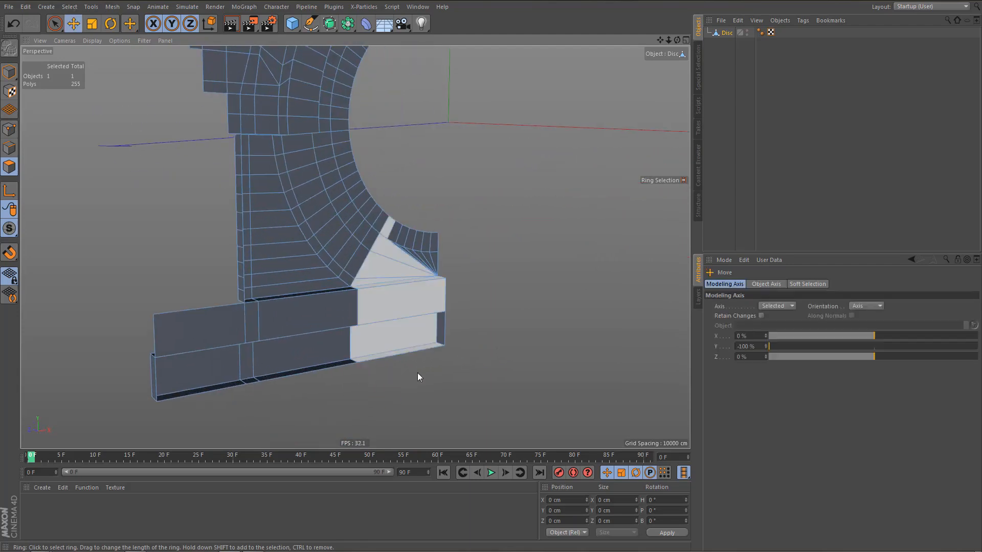
click(443, 331)
key(Delete)
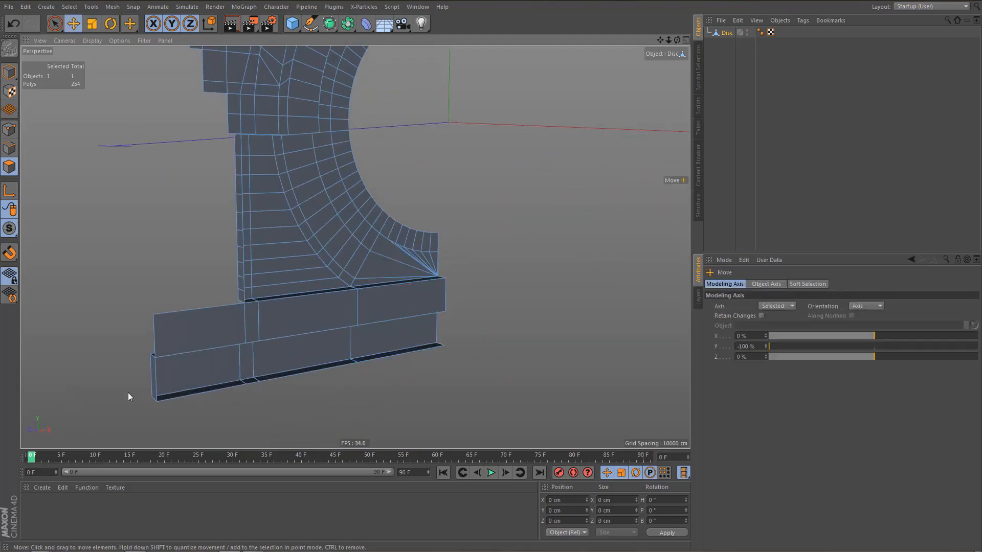
click(153, 378)
key(Delete)
Ring-select the extruded underside faces along the base and delete them.
key(u)
key(b)
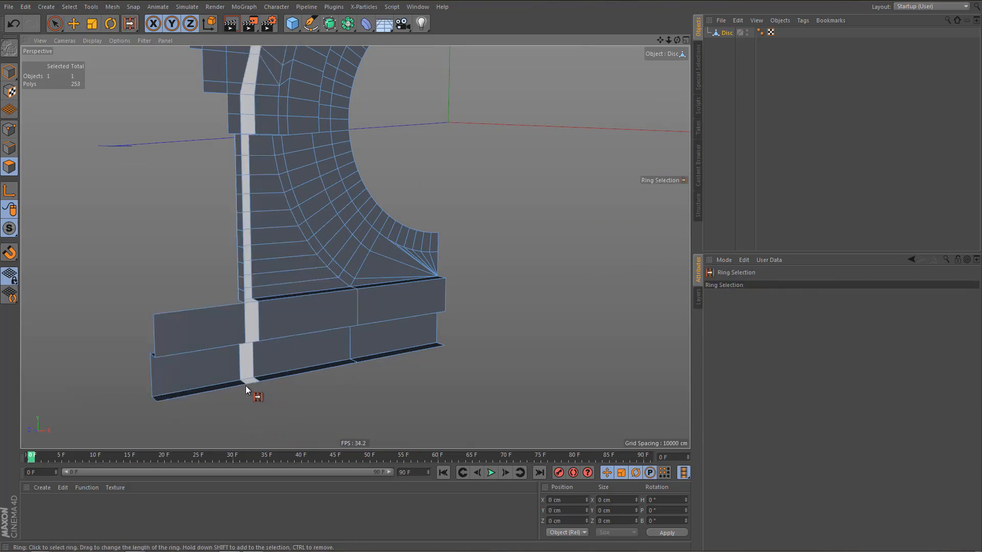
click(244, 382)
click(282, 339)
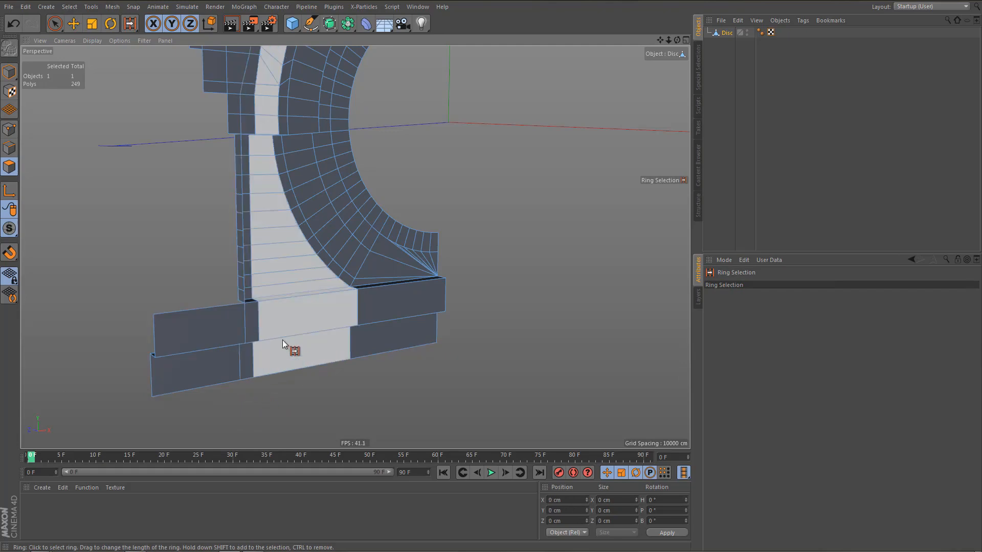
Select the strip of extruded outer side faces on the wall between the side blocks and the base, and delete it.
alt+drag(290, 312, 256, 228)
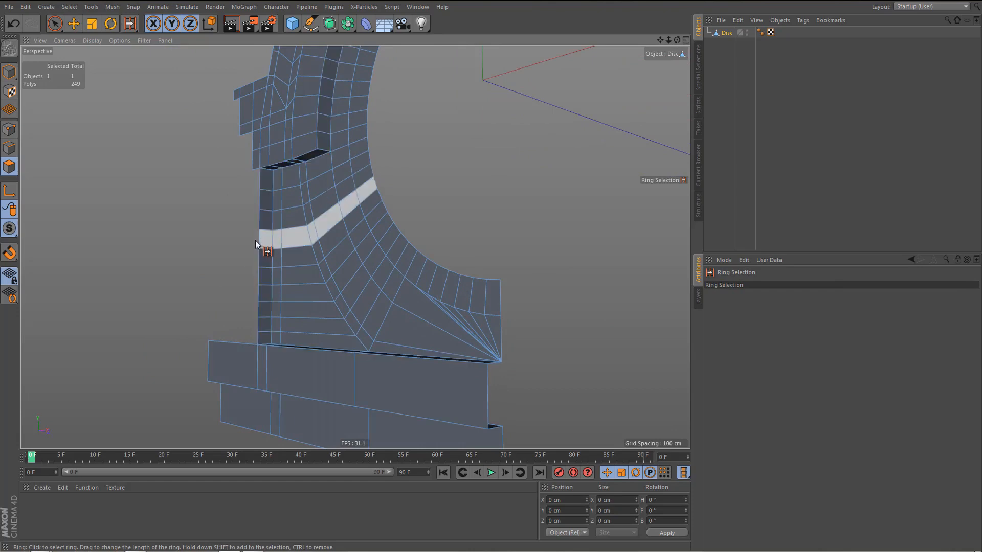
key(e)
click(263, 185)
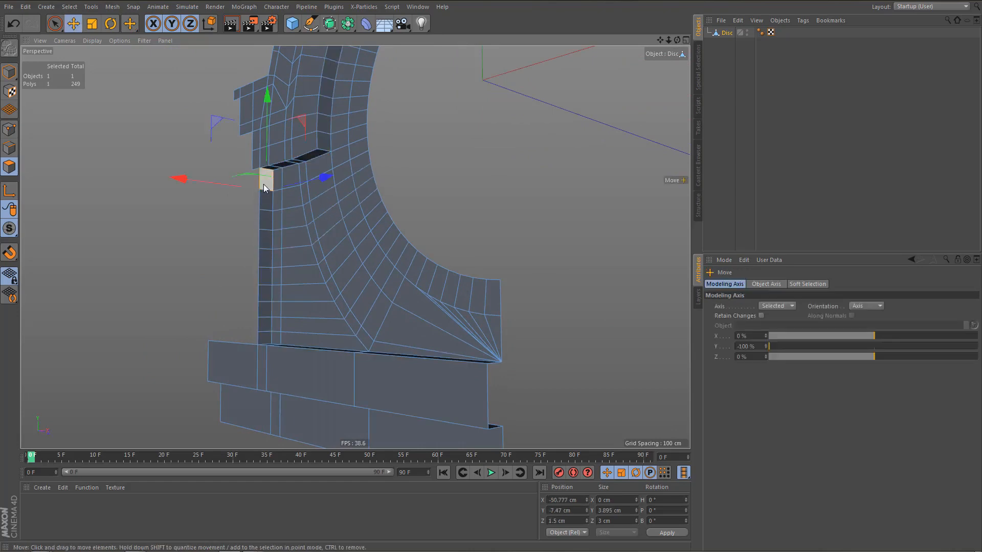
ctrl+shift+click(269, 337)
key(Delete)
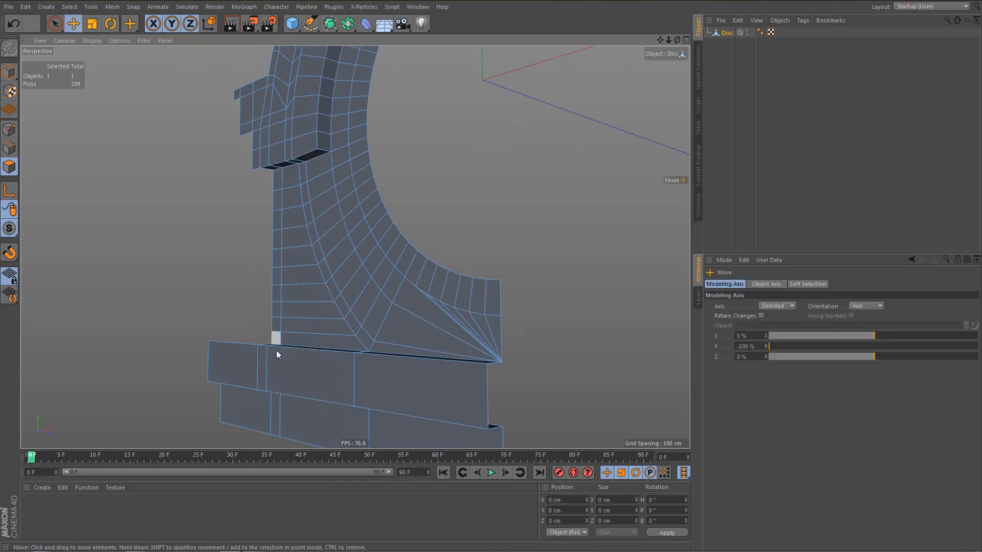
In the front view, select the lower edge points of the lowest side block and move them up about 0.6 cm, snapping to the neighbouring ring vertex.
mouse_move(274, 340)
alt+mouse_down()
mouse_move(276, 204)
mouse_move(332, 185)
mouse_move(386, 204)
alt+mouse_up()
alt+drag(334, 228, 366, 216)
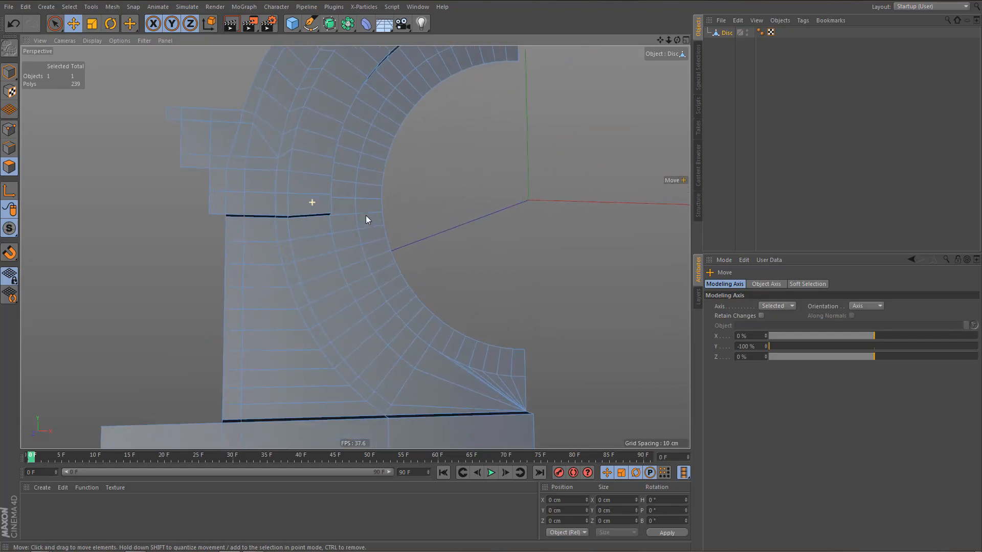
middle_click(354, 322)
middle_click(437, 354)
scroll(384, 339, up, 10)
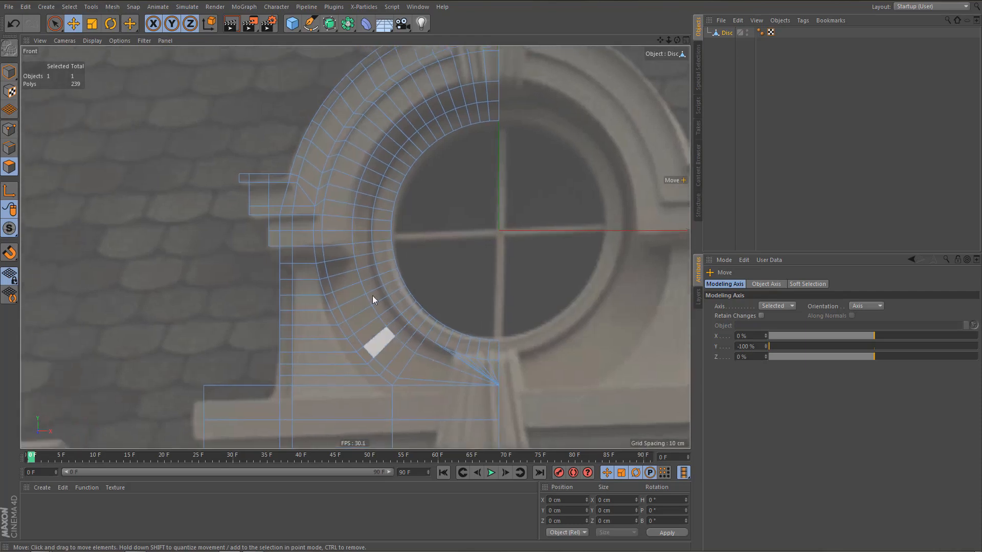
key(Return)
key(0)
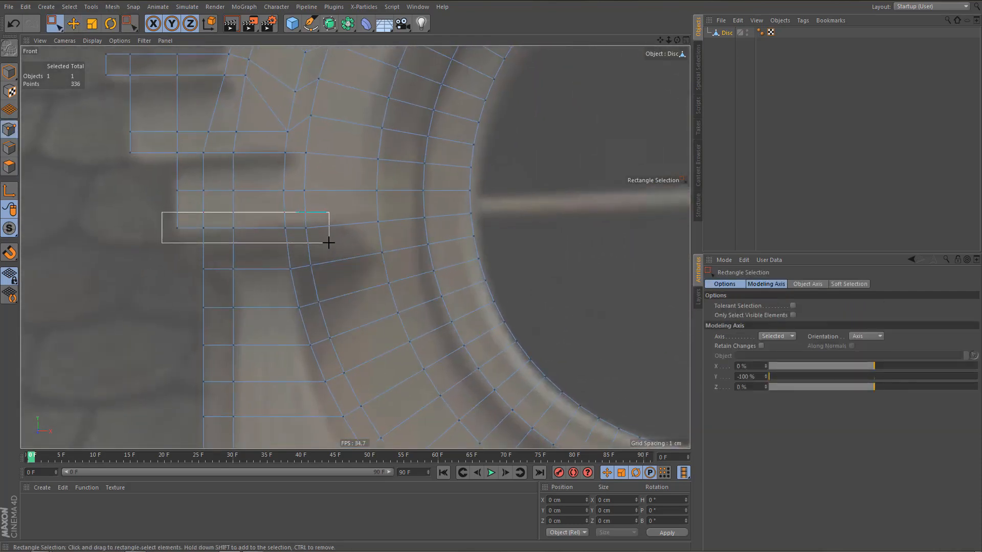
drag(328, 243, 329, 243)
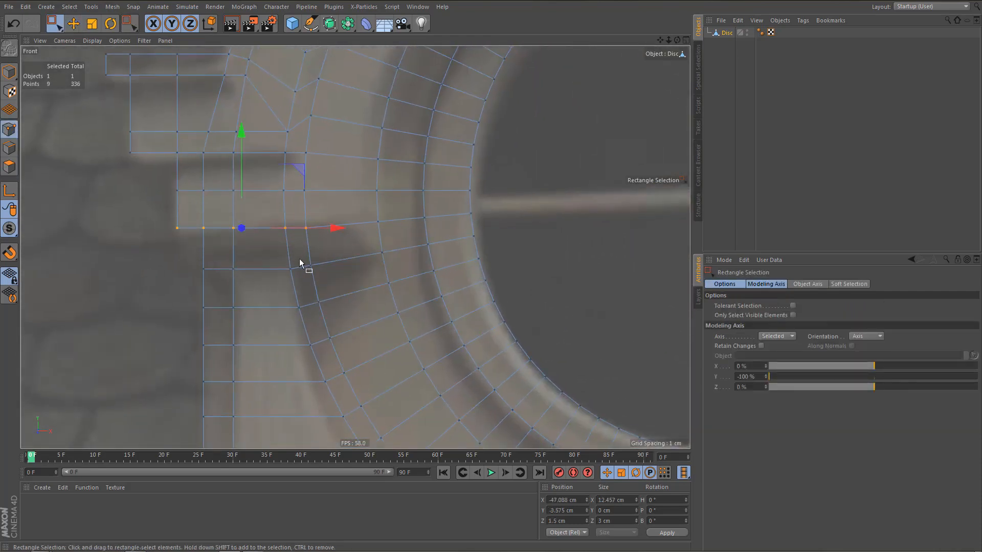
right_click(241, 132)
key(Escape)
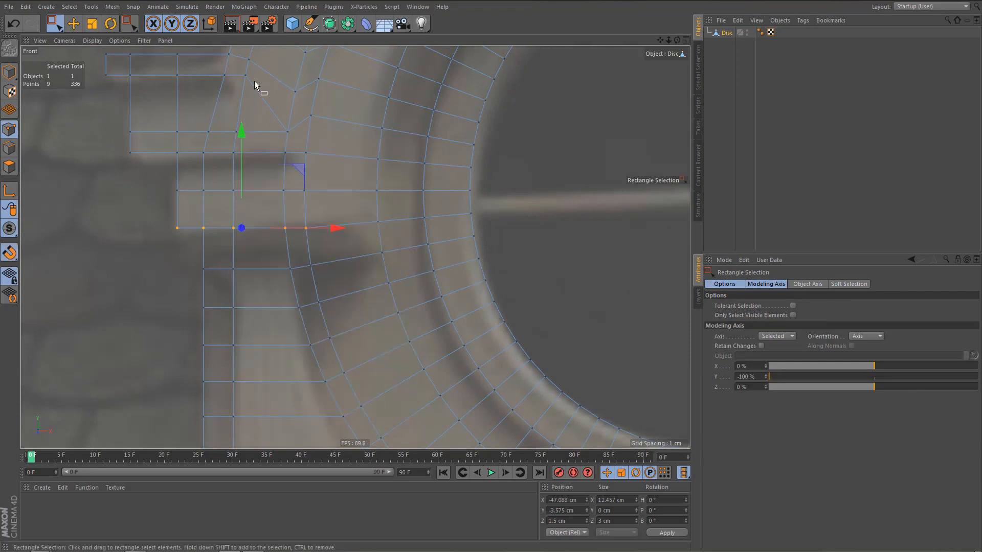
key(e)
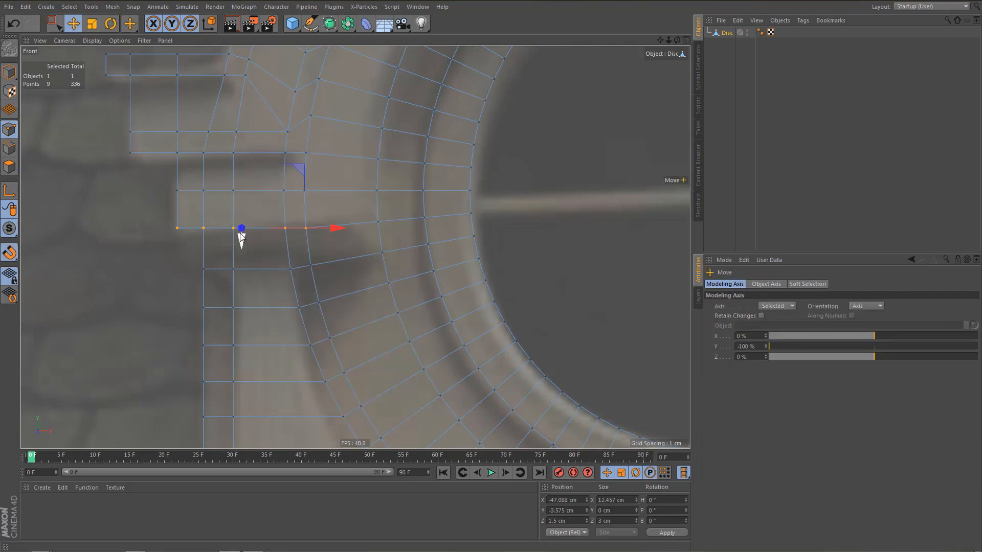
drag(360, 227, 378, 225)
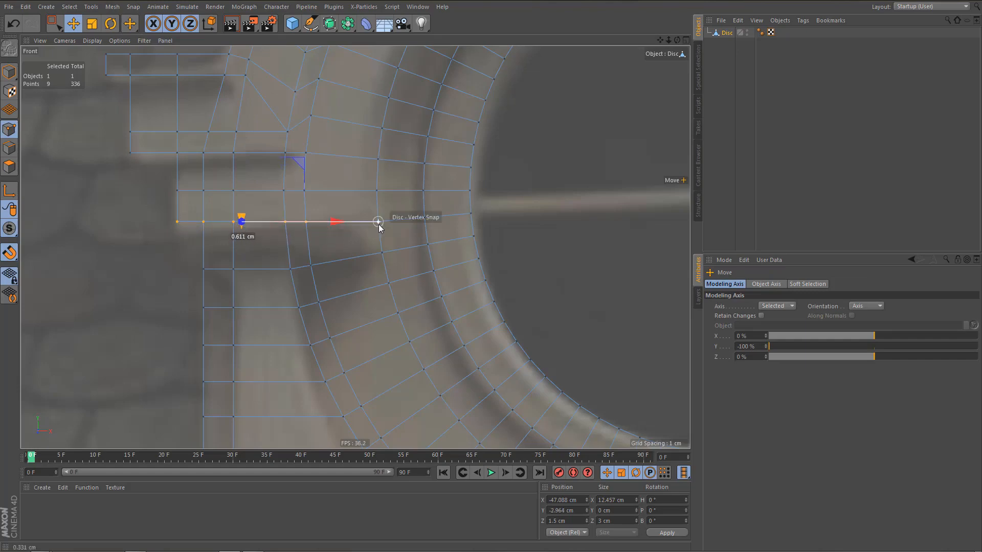
Deselect all points in the perspective view and optimize the mesh to remove its loose points.
middle_click(307, 244)
middle_click(196, 155)
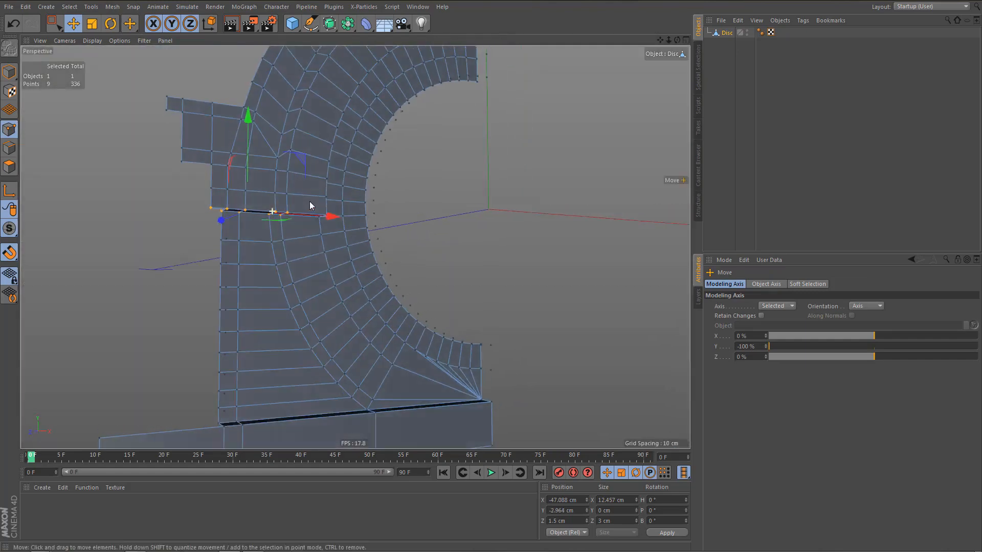
alt+drag(309, 201, 281, 204)
alt+right_drag(279, 236, 250, 288)
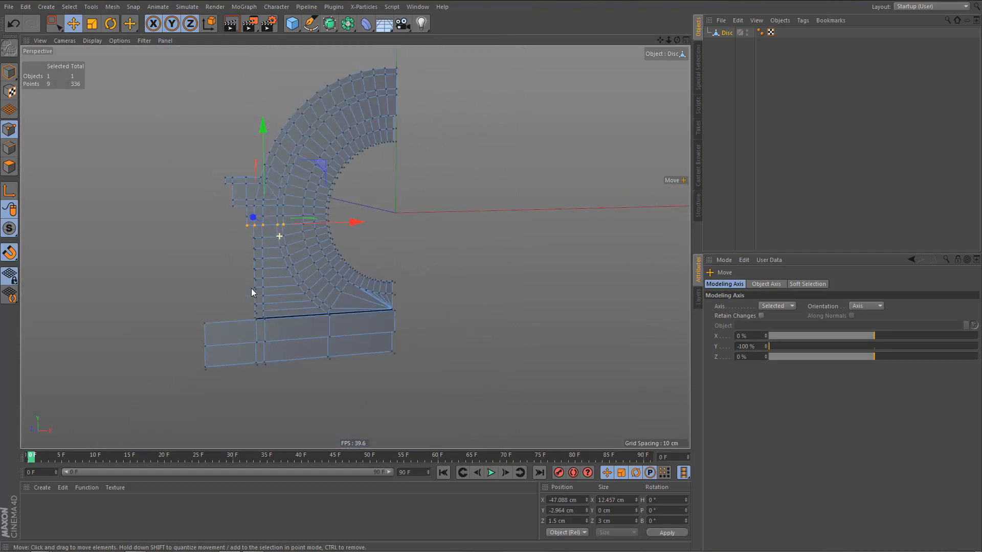
key(n)
key(n)
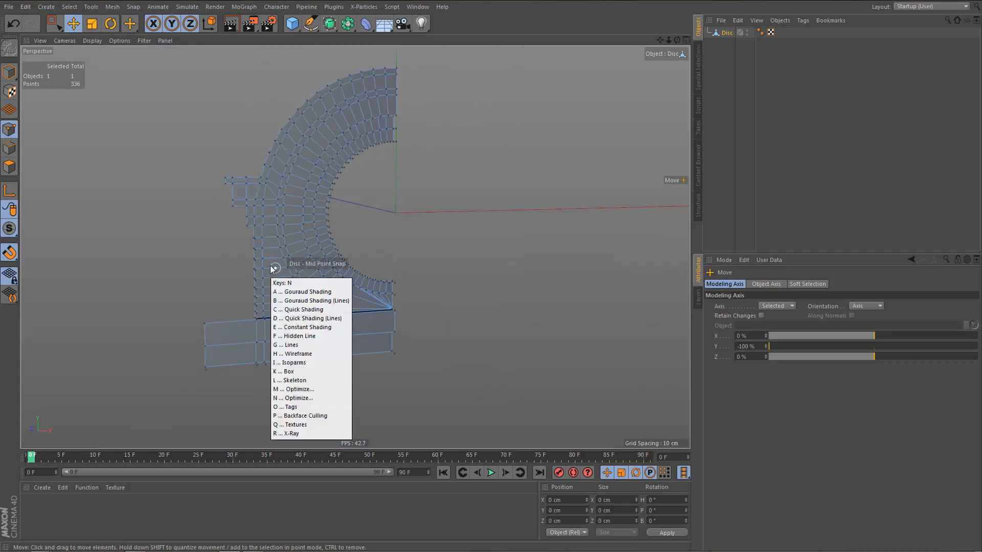
alt+drag(304, 207, 323, 213)
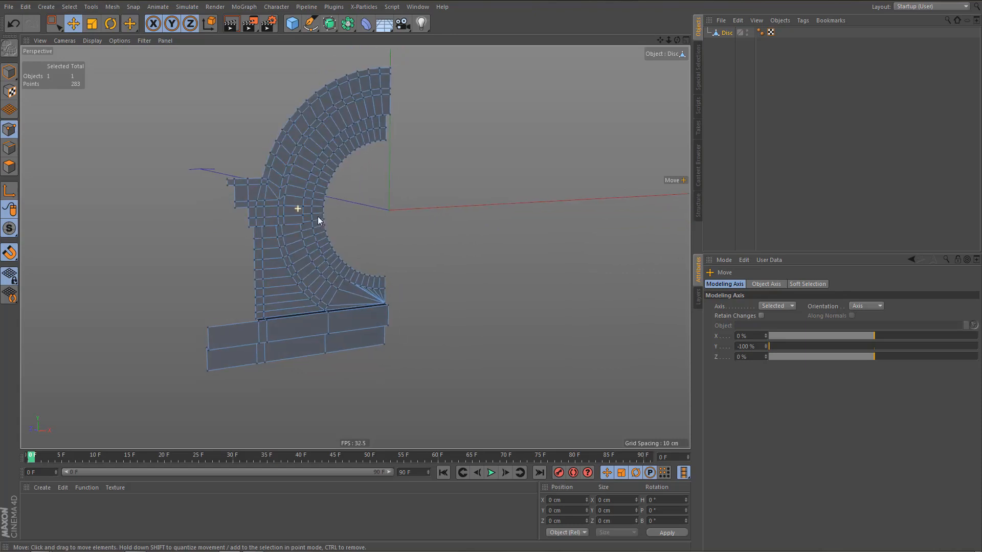
Add the Ambient Occlusion effect to the render settings and render the perspective view.
key(ctrl+b)
right_click(100, 134)
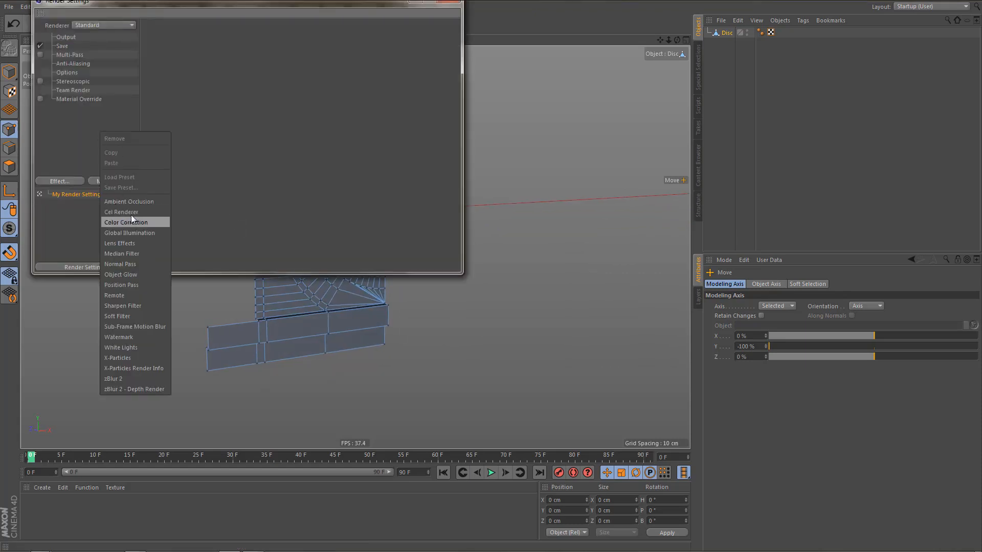
click(131, 201)
click(452, 2)
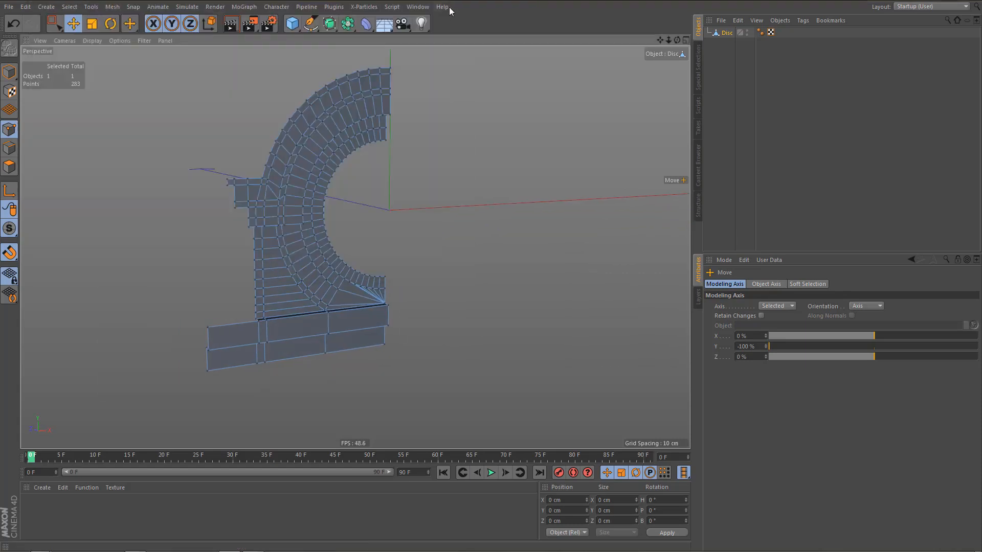
key(ctrl+r)
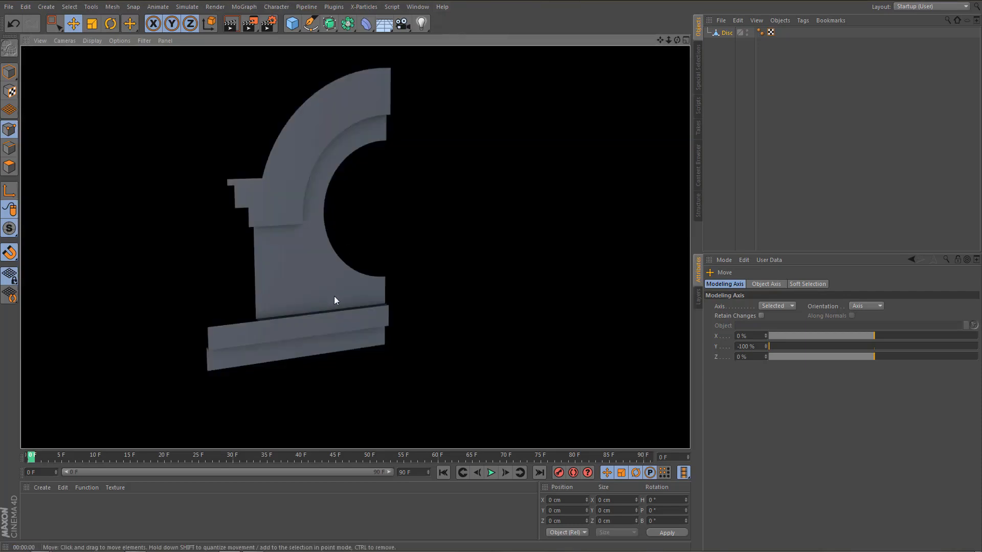
In the front view, select the inner ring polygons from the upper centre line onward using Live Selection in polygon mode.
alt+right_drag(319, 315, 351, 310)
mouse_move(325, 298)
alt+mouse_down()
mouse_move(317, 272)
mouse_move(291, 265)
mouse_move(285, 244)
alt+mouse_up()
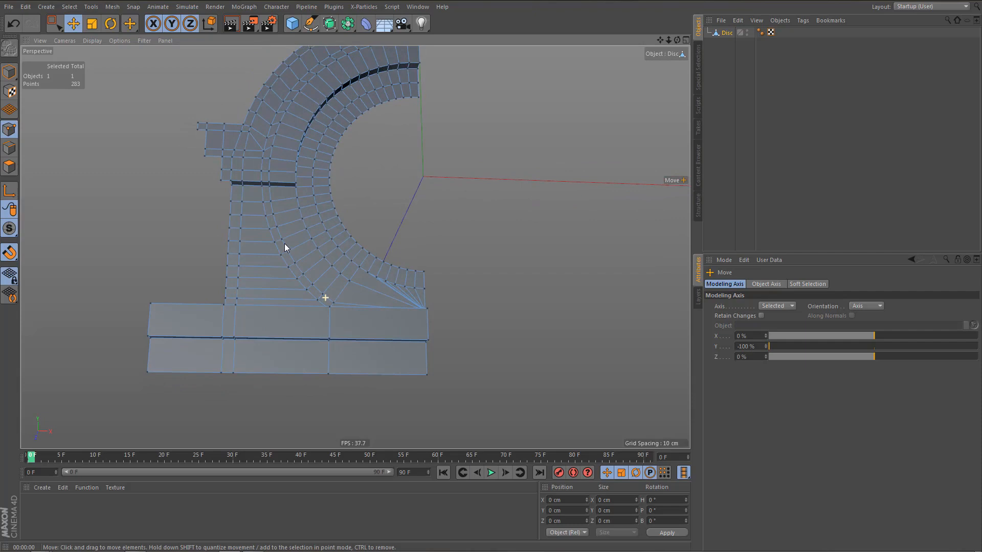
middle_click(317, 301)
middle_click(428, 332)
alt+right_drag(243, 260, 270, 321)
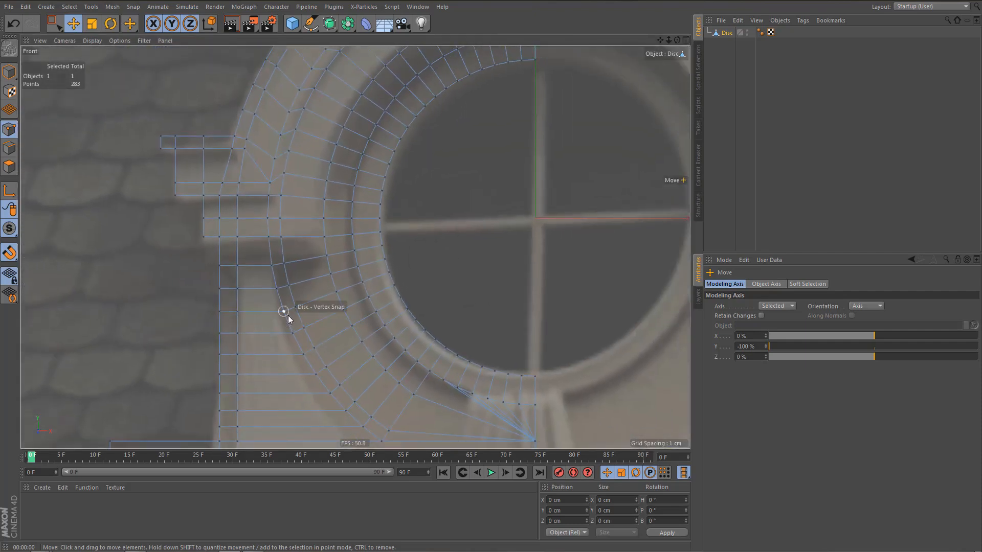
key(Return)
key(Return)
scroll(299, 277, down, 5)
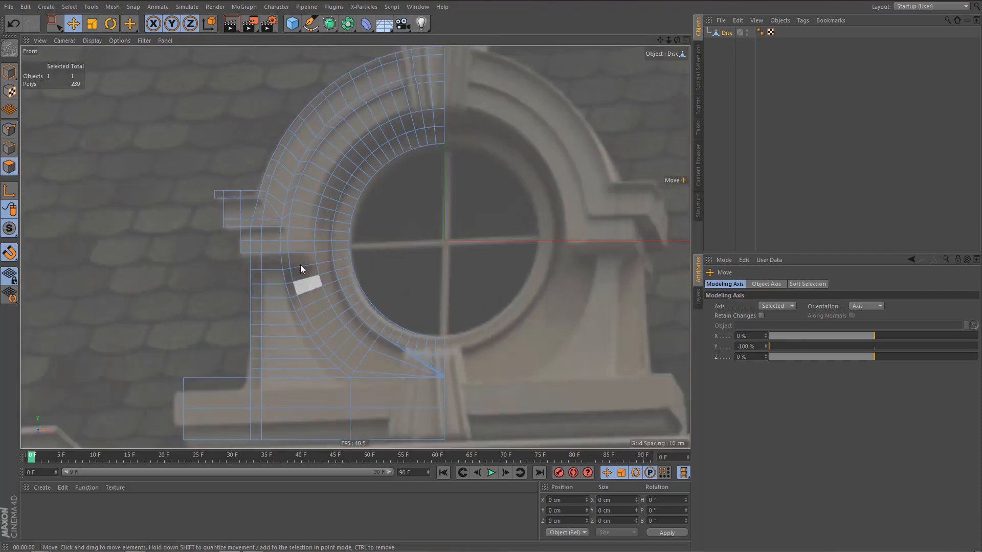
alt+middle_drag(300, 264, 295, 258)
scroll(310, 281, up, 1)
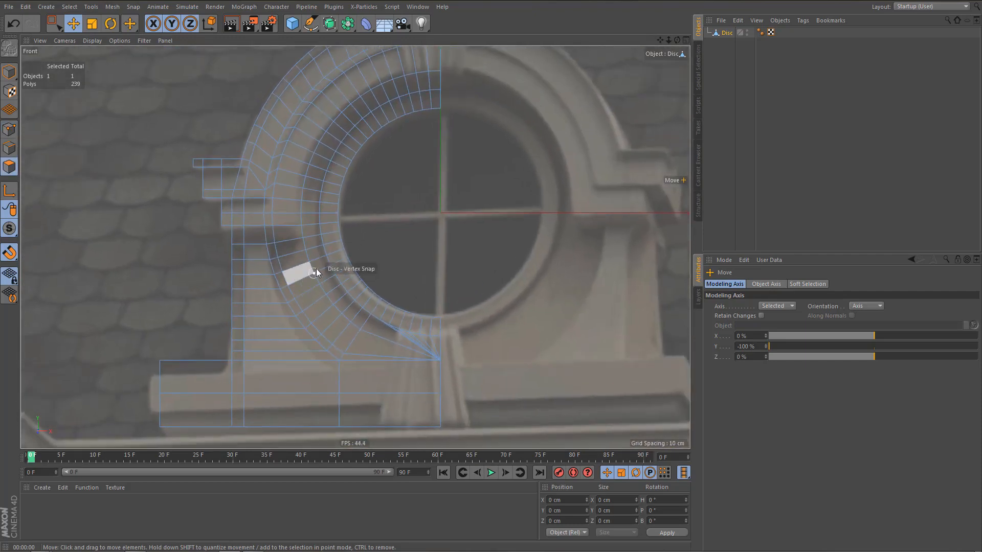
key(9)
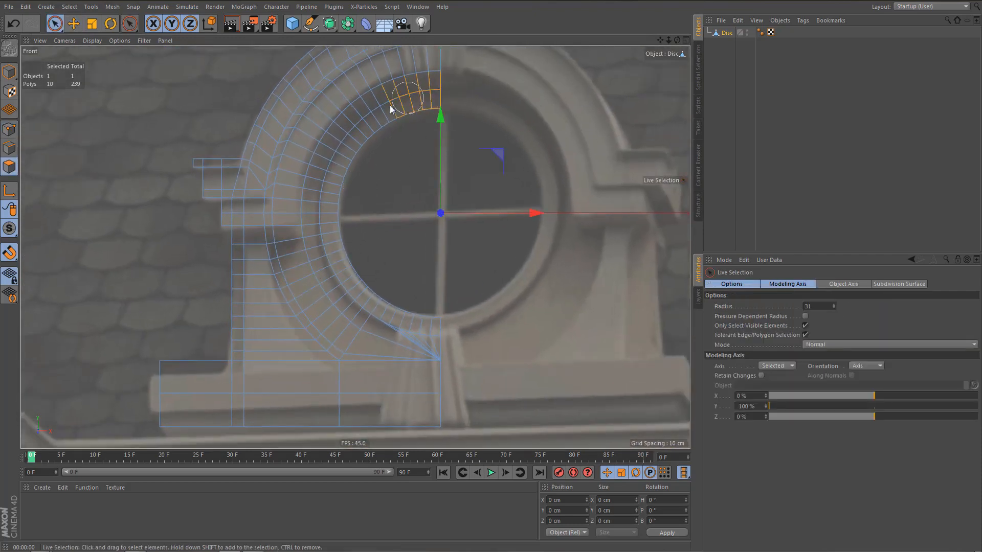
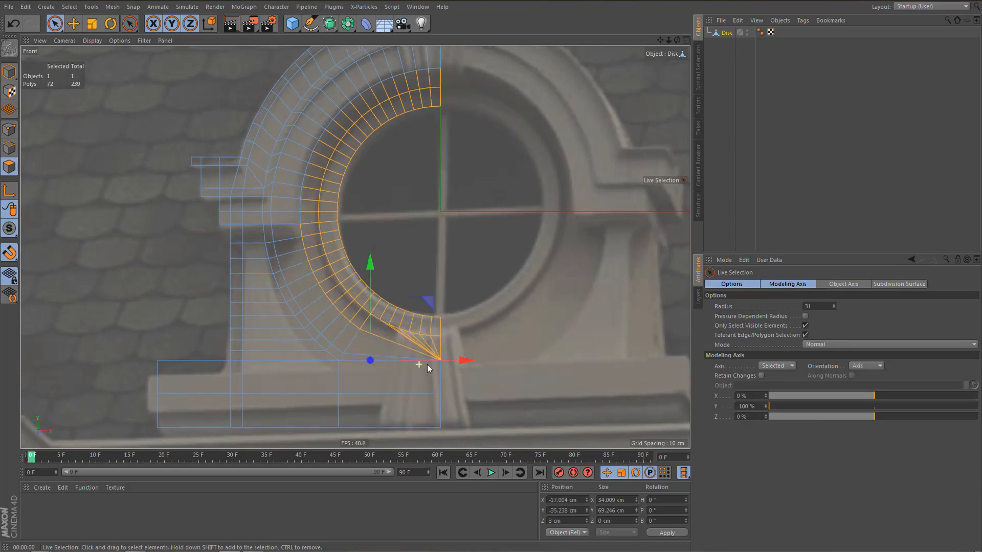
Add the lower part of the outer ring band and the pillar's narrow outer vertical strip to the polygon selection.
scroll(428, 363, up, 2)
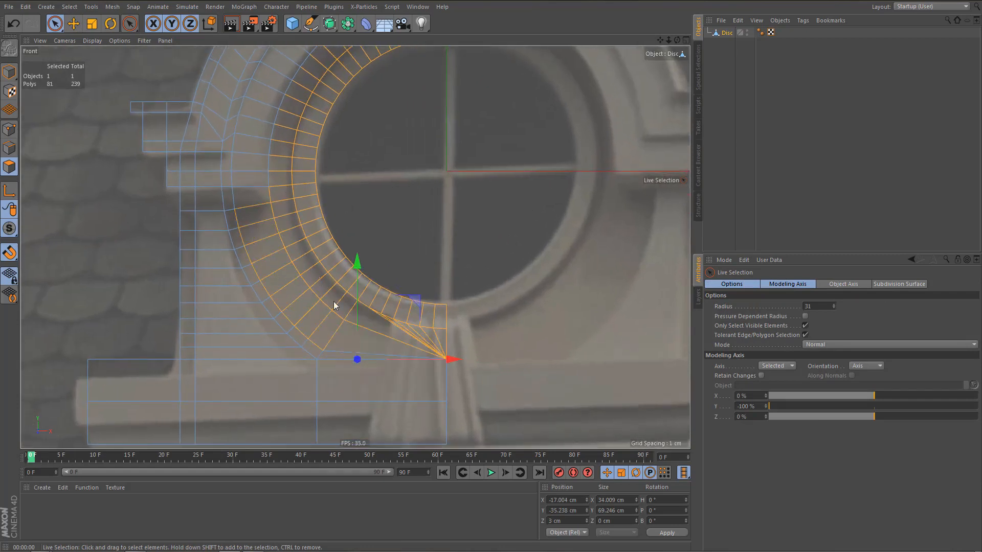
shift+drag(364, 317, 360, 316)
mouse_move(318, 292)
alt+middle_down()
mouse_move(319, 272)
mouse_move(342, 262)
alt+middle_up()
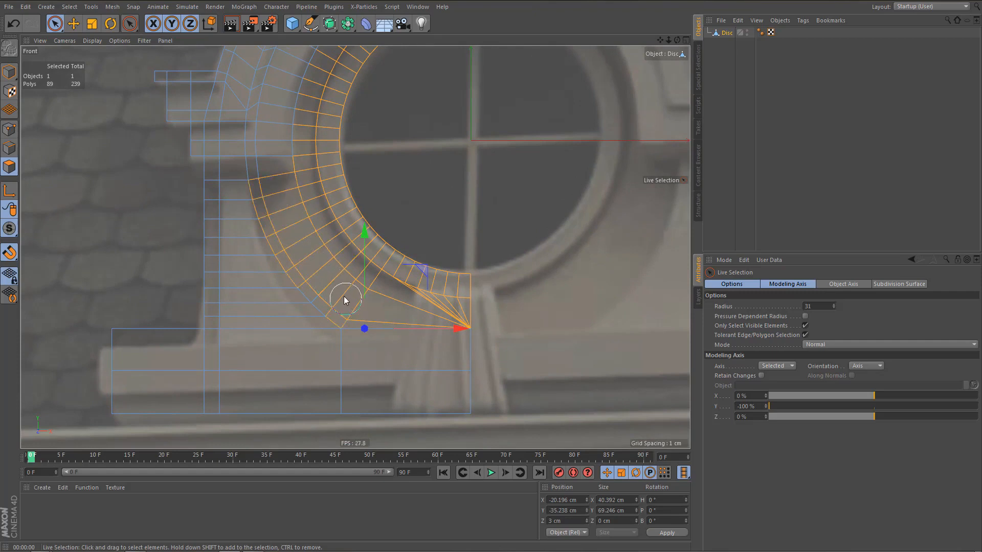
shift+click(362, 308)
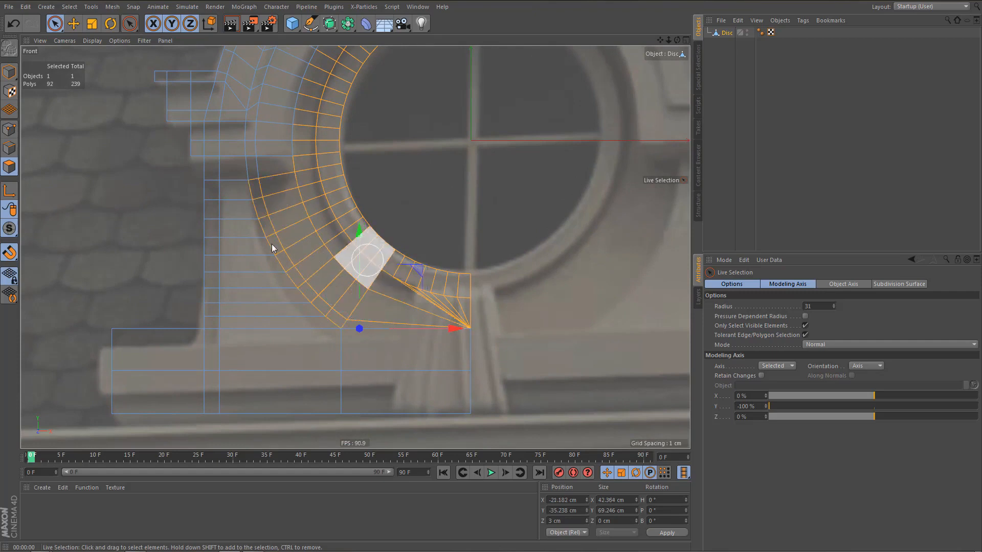
shift+drag(197, 181, 200, 296)
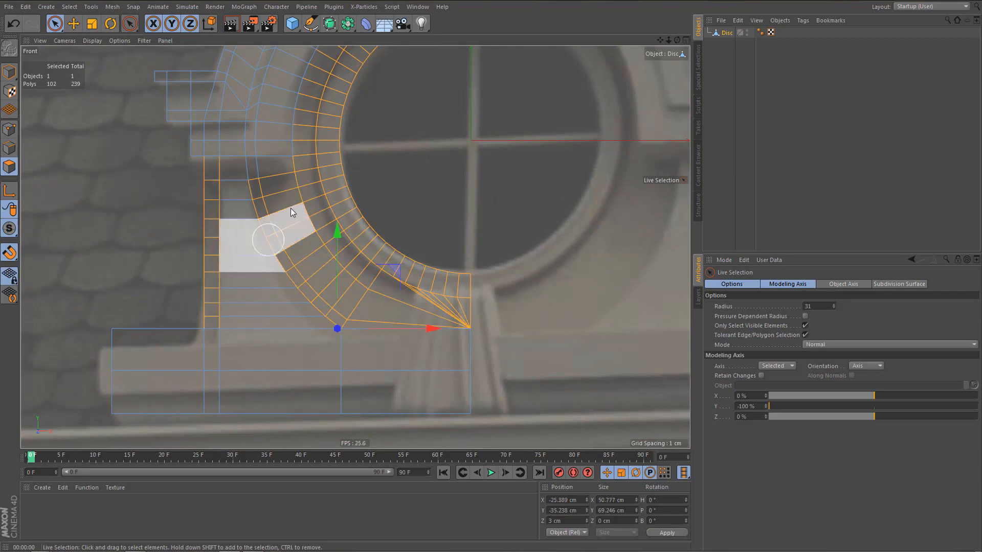
alt+middle_drag(290, 208, 253, 333)
In the perspective view, extrude the selected ring and pillar polygons with an offset of -3 cm.
middle_click(252, 332)
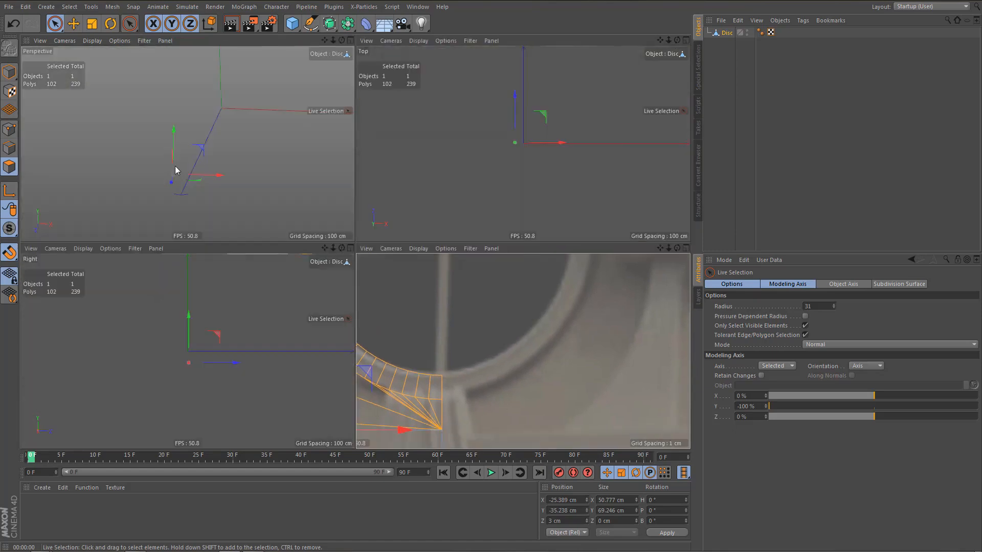
middle_click(207, 192)
alt+drag(228, 219, 301, 266)
key(d)
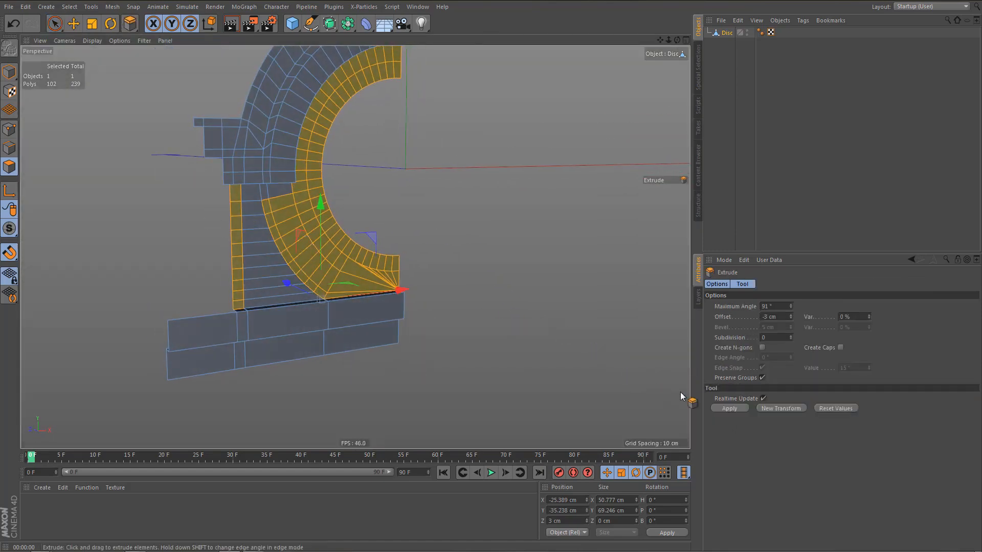
click(729, 408)
alt+drag(260, 302, 251, 354)
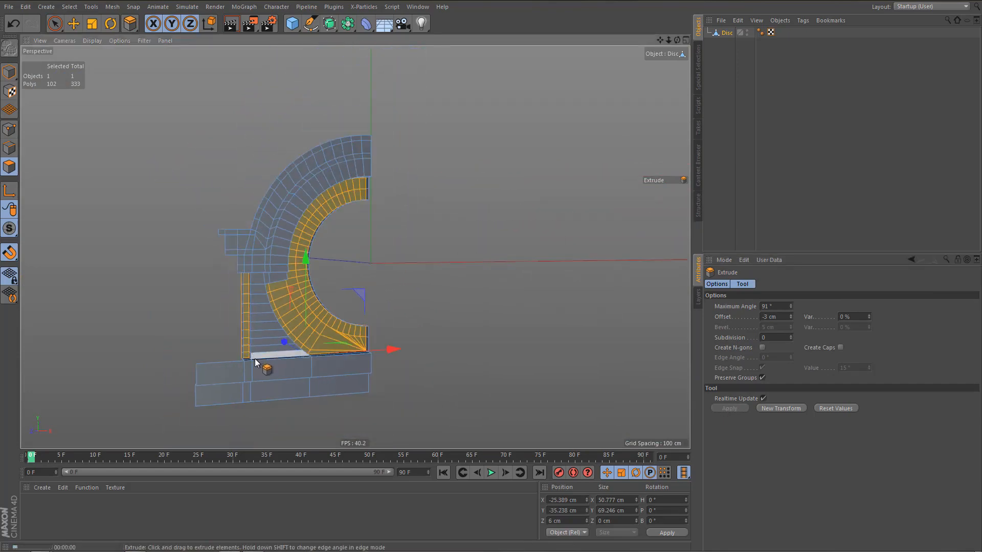
In the front view, line-cut horizontally from the pillar's upper ring vertex to the inner ring's outer edge, and turn off Visible Only.
middle_click(255, 359)
middle_click(375, 336)
scroll(225, 287, up, 5)
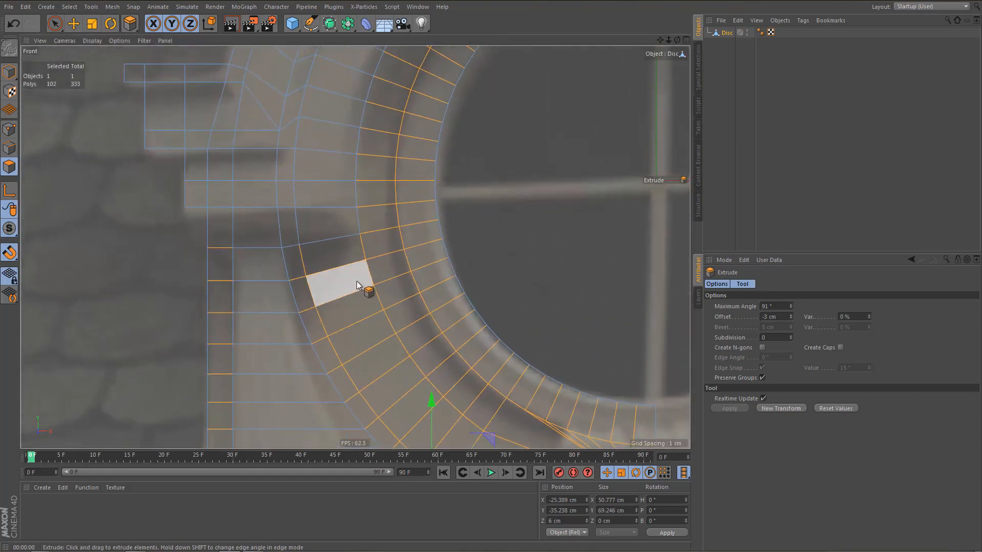
alt+right_drag(358, 281, 379, 282)
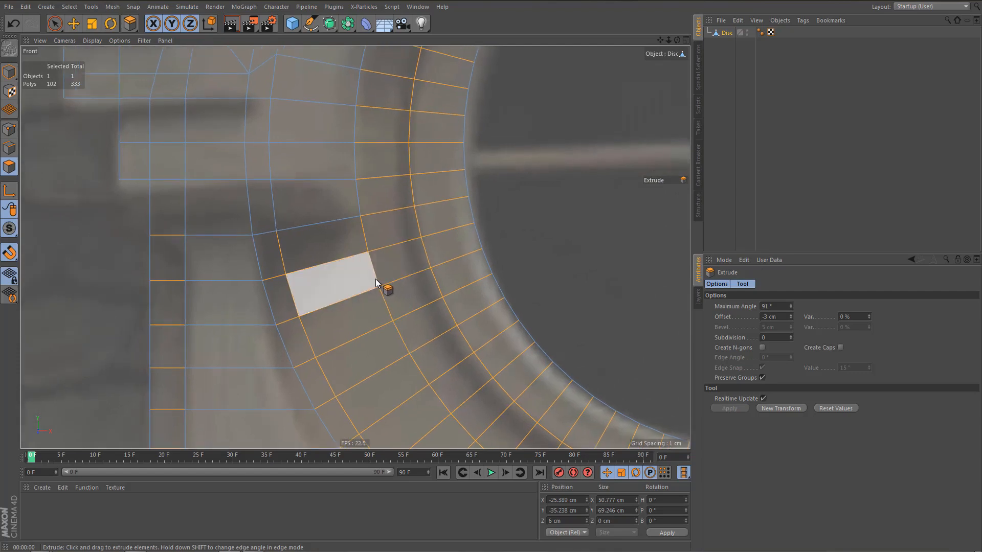
mouse_move(376, 279)
alt+middle_down()
mouse_move(378, 290)
mouse_move(364, 283)
alt+middle_up()
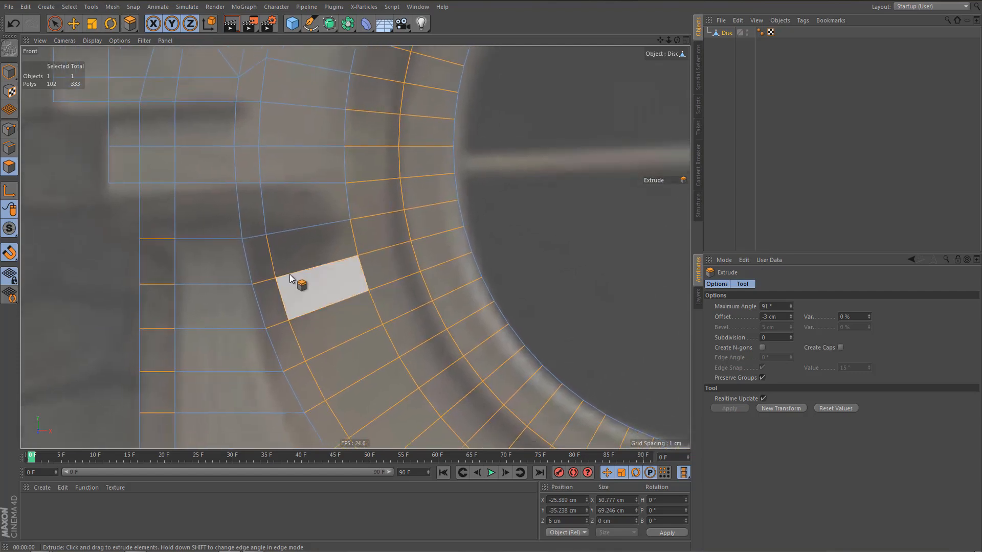
key(k)
key(k)
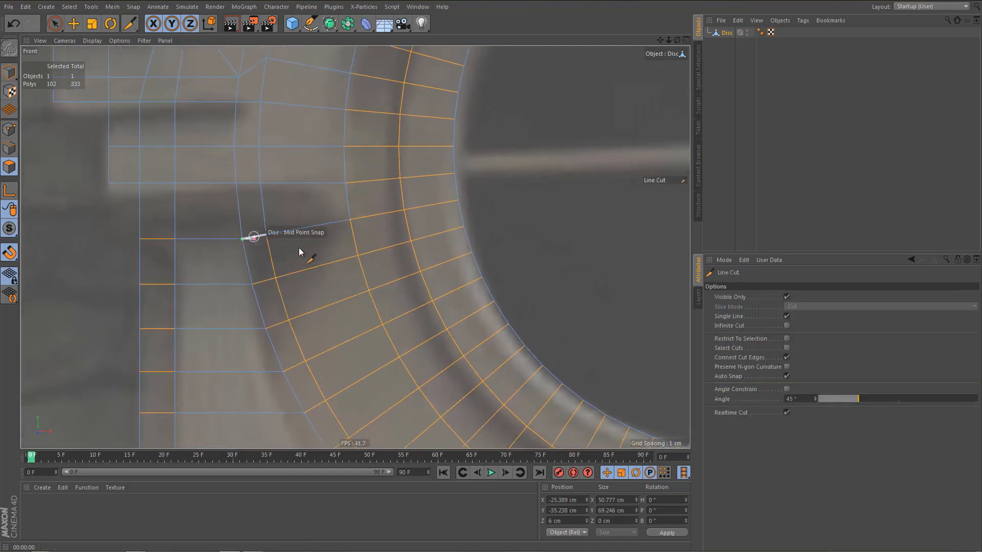
click(786, 296)
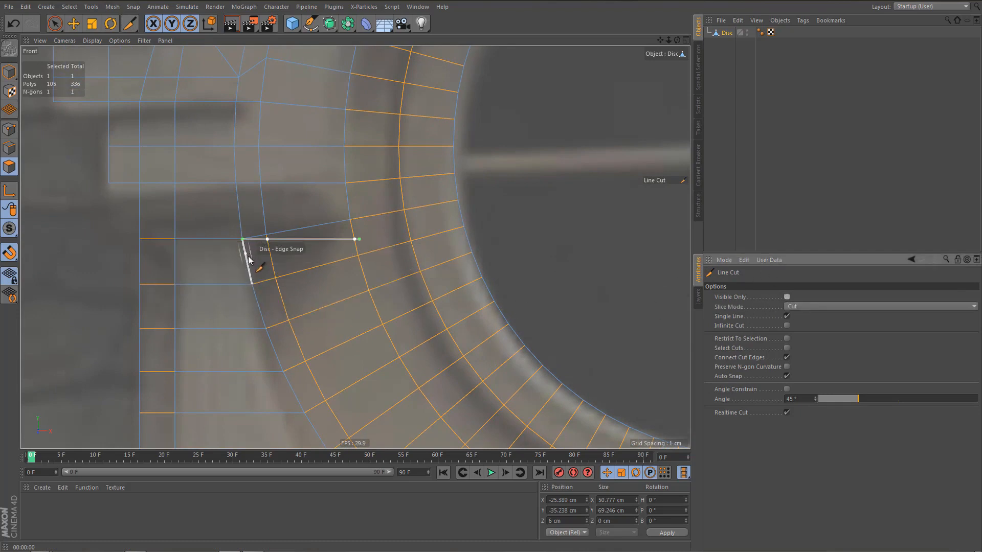
key(e)
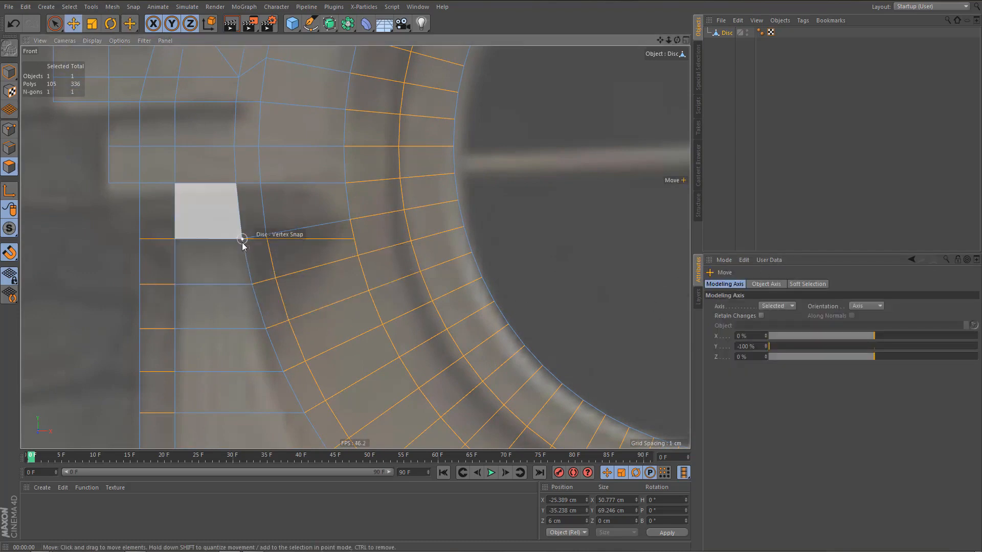
drag(242, 240, 352, 241)
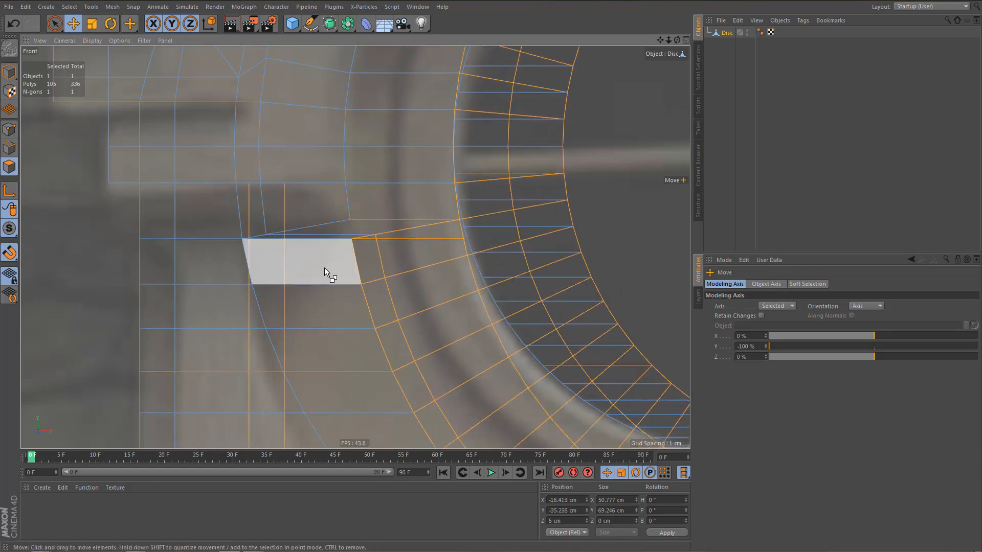
key(ctrl+z)
Repeat the horizontal line cut below the lowest side block with Visible Only off so it goes through the whole mesh, and switch to point mode.
key(k)
key(k)
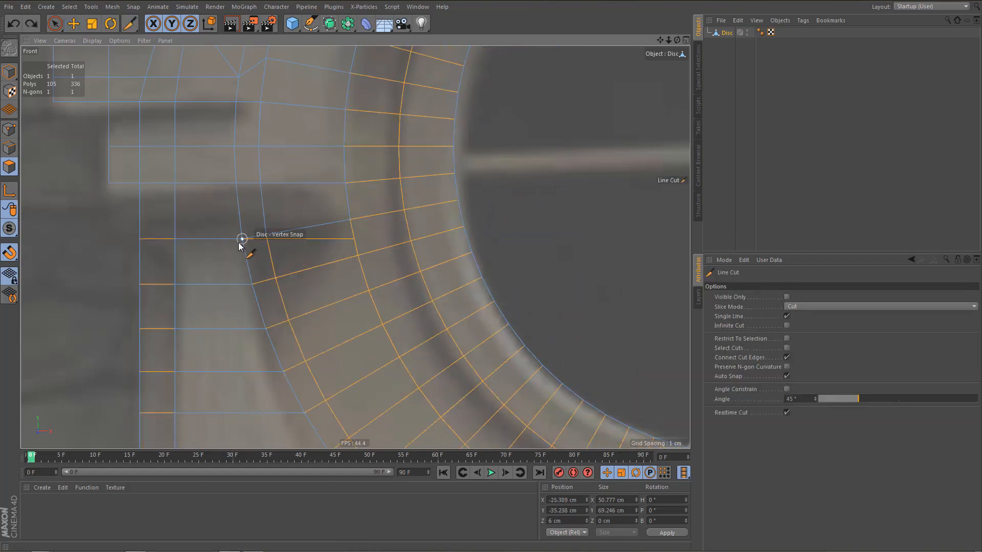
drag(242, 239, 342, 239)
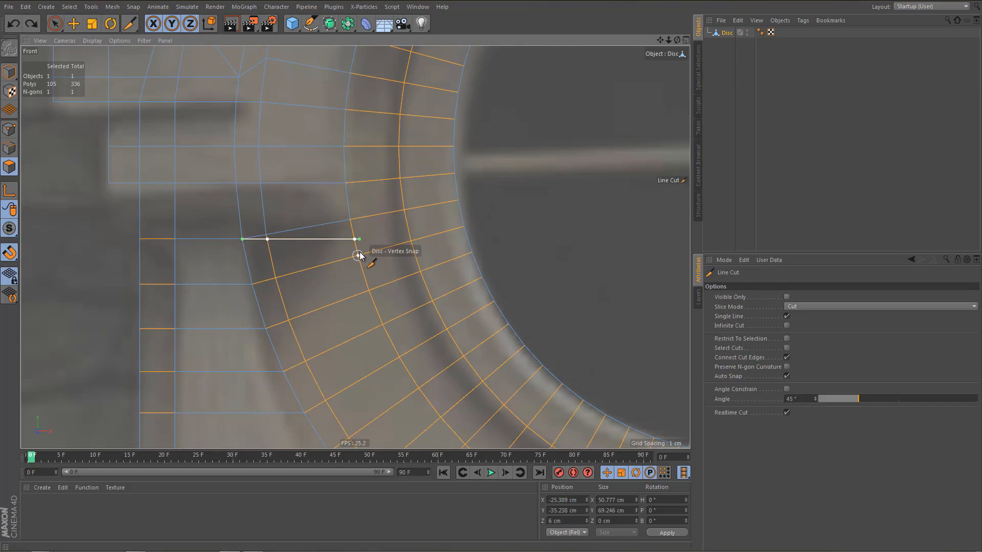
middle_click(314, 257)
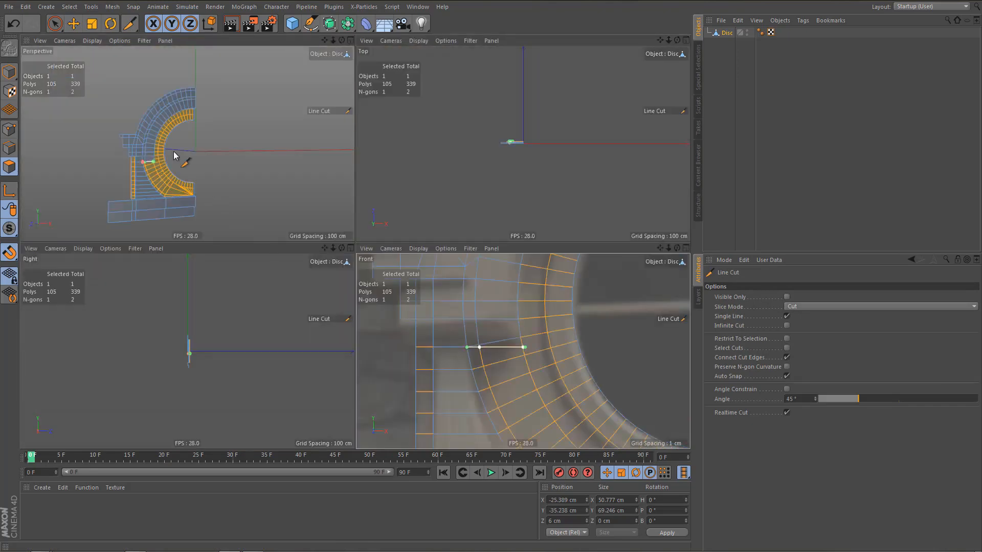
middle_click(173, 156)
scroll(306, 302, up, 8)
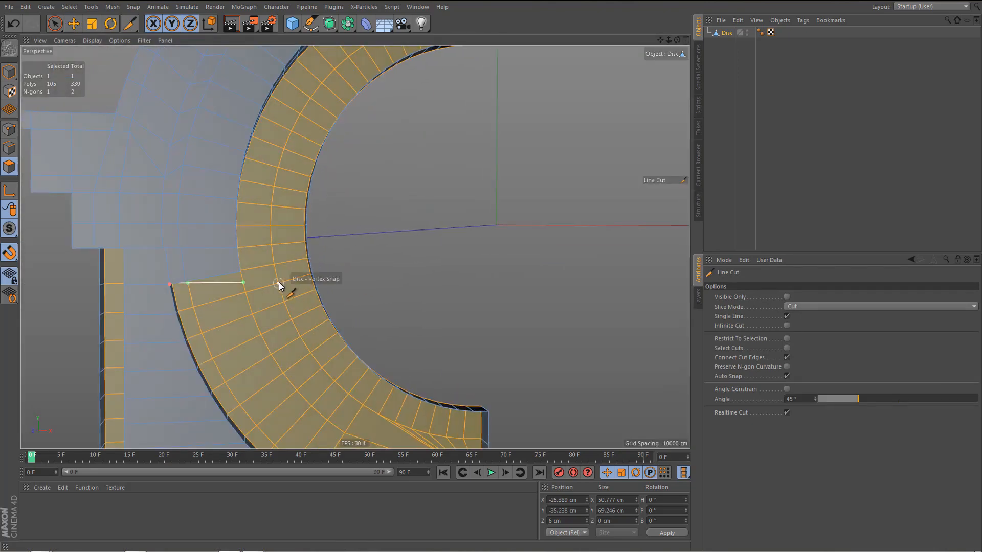
key(Return)
key(e)
With the Polygon Pen, weld the recessed corner point at the inner ring onto the cut vertex just below it.
scroll(243, 312, up, 3)
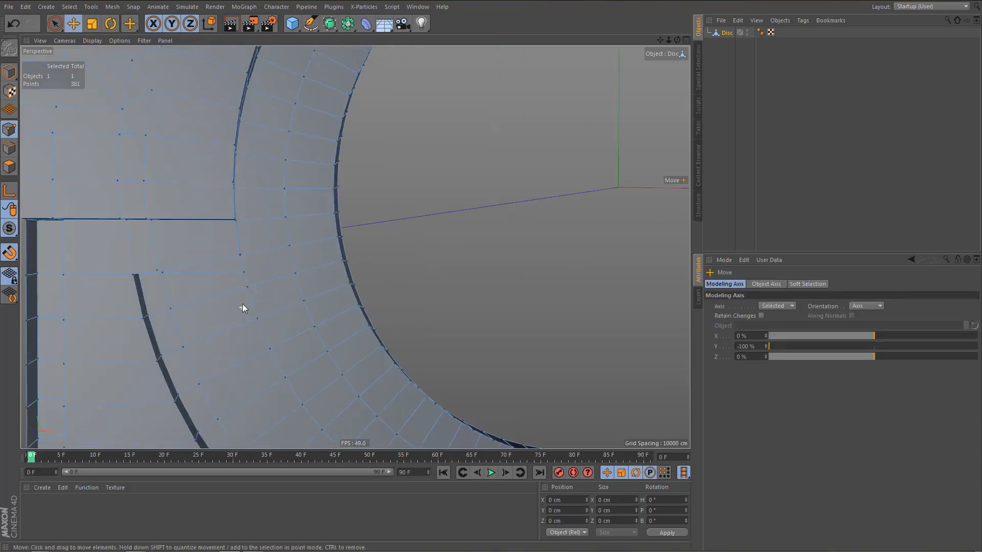
scroll(217, 269, up, 3)
scroll(246, 276, up, 3)
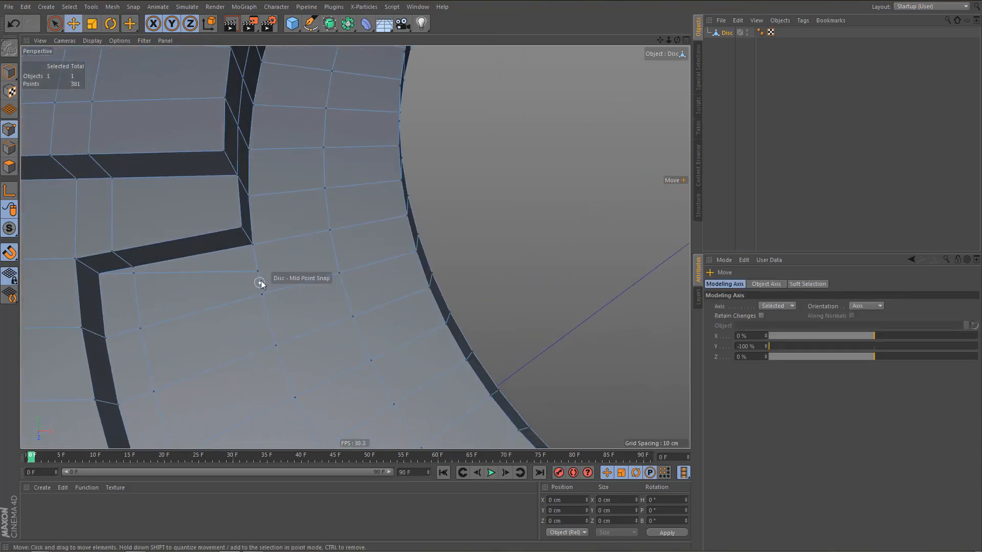
key(m)
key(e)
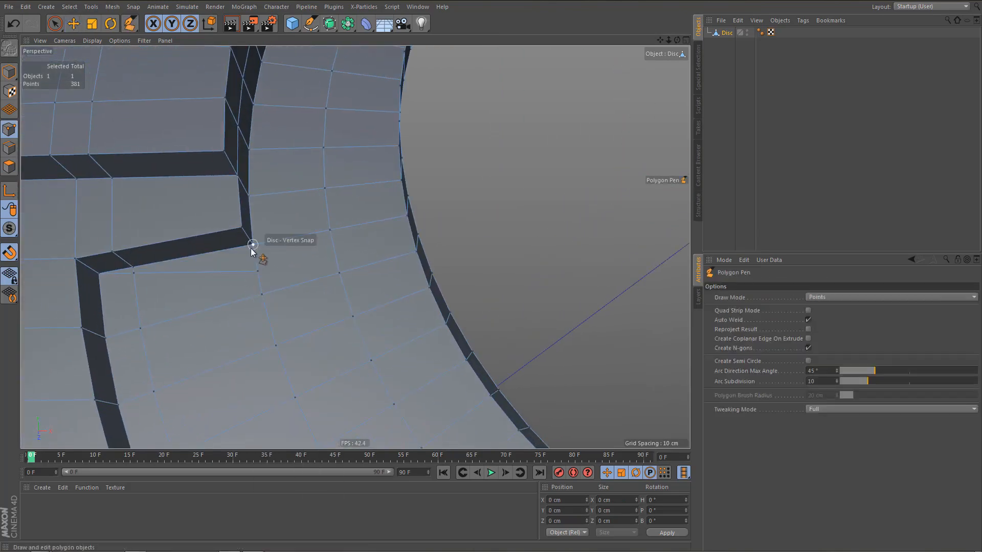
drag(253, 245, 257, 271)
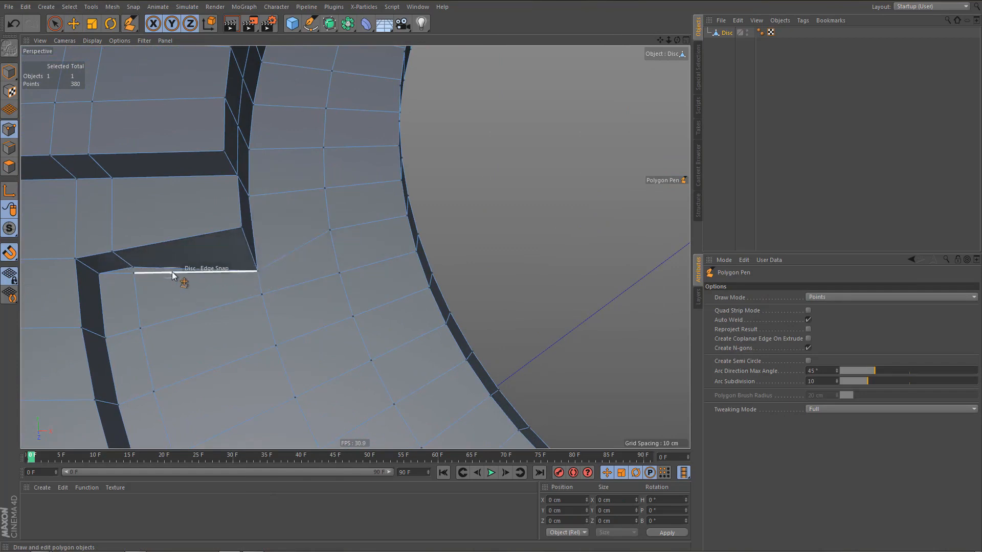
Undo the wrong point weld and weld the recessed edge point near the outer corner onto the adjacent cut vertex.
key(F5)
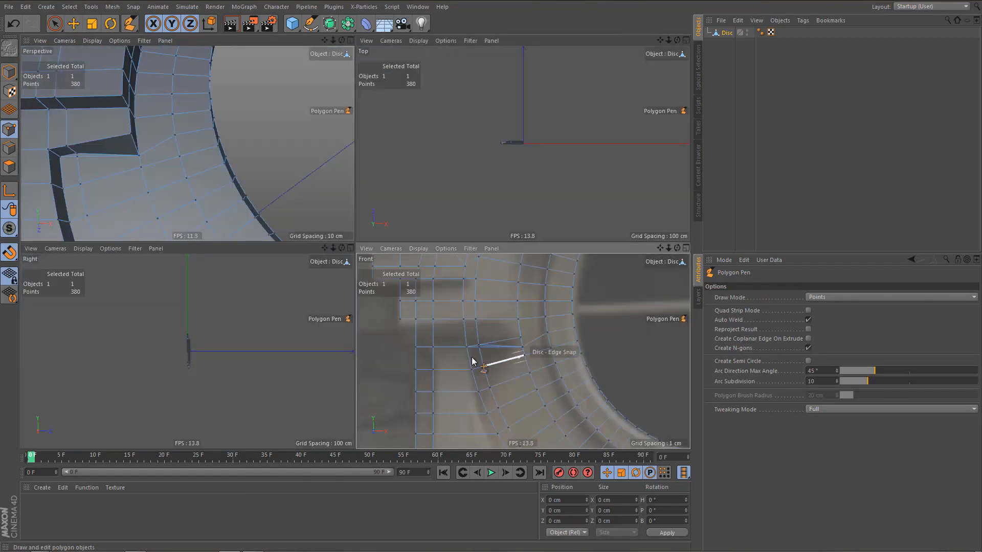
middle_click(173, 207)
alt+right_drag(155, 226, 168, 233)
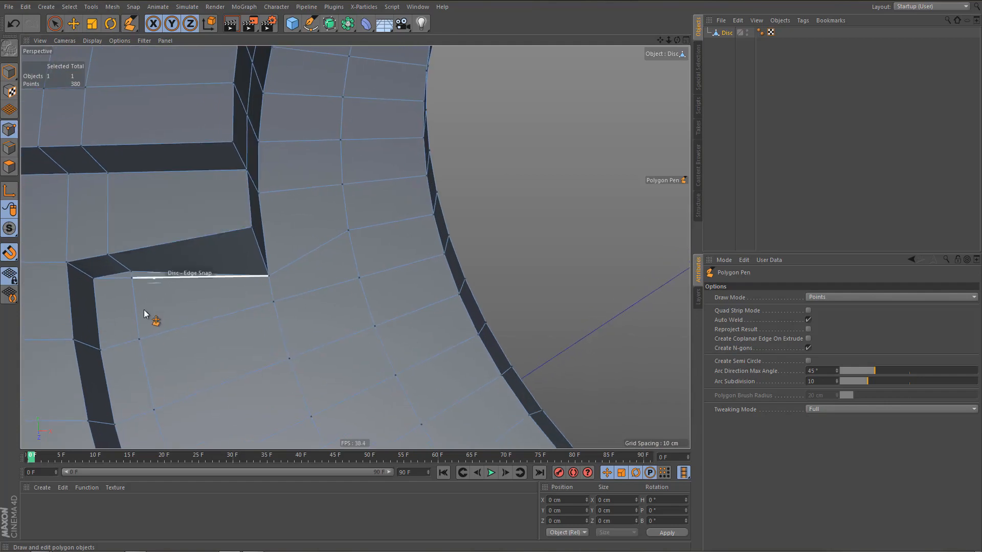
drag(140, 303, 142, 340)
alt+middle_drag(182, 311, 197, 296)
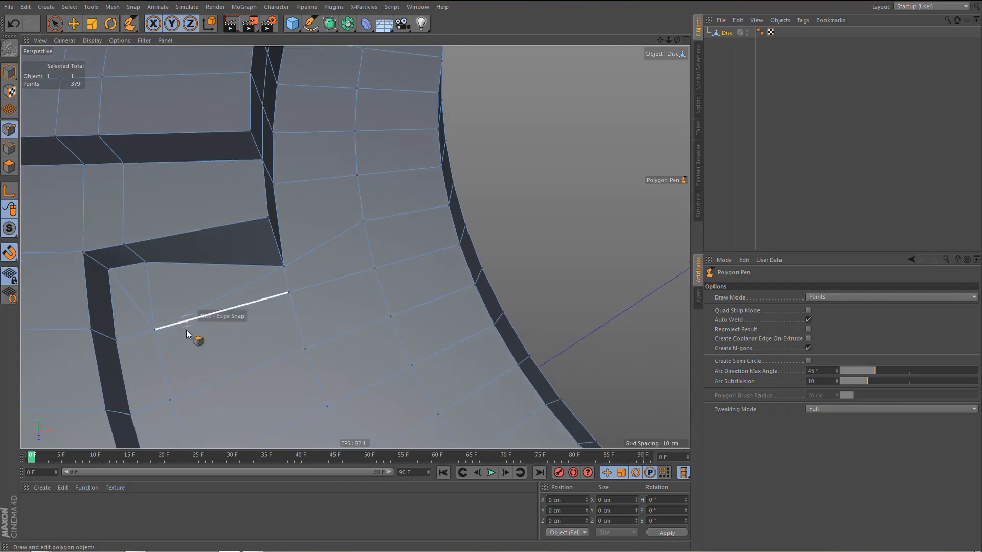
key(ctrl+z)
drag(147, 262, 151, 266)
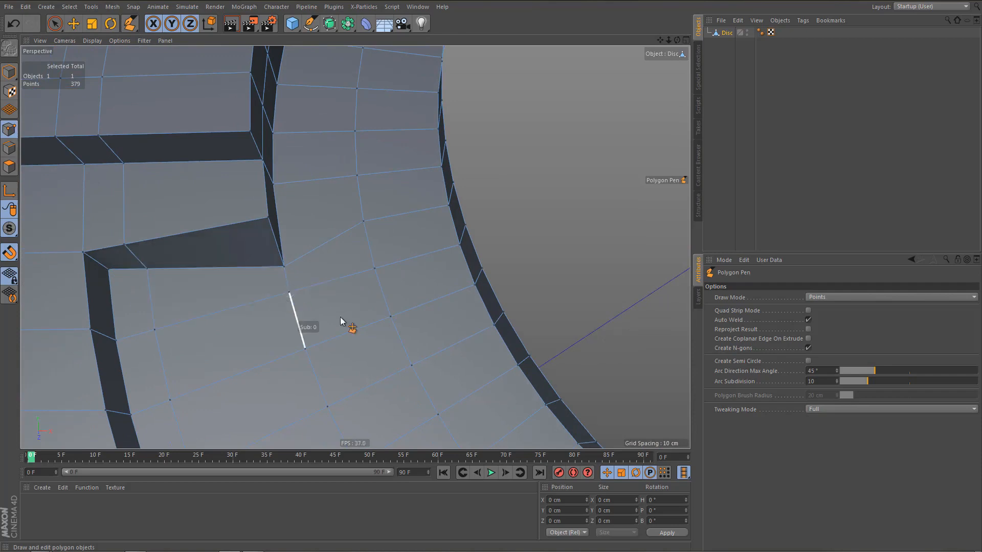
In the front view, weld the misaligned points along the horizontal cut onto the cut's vertices with the Polygon Pen.
middle_click(533, 313)
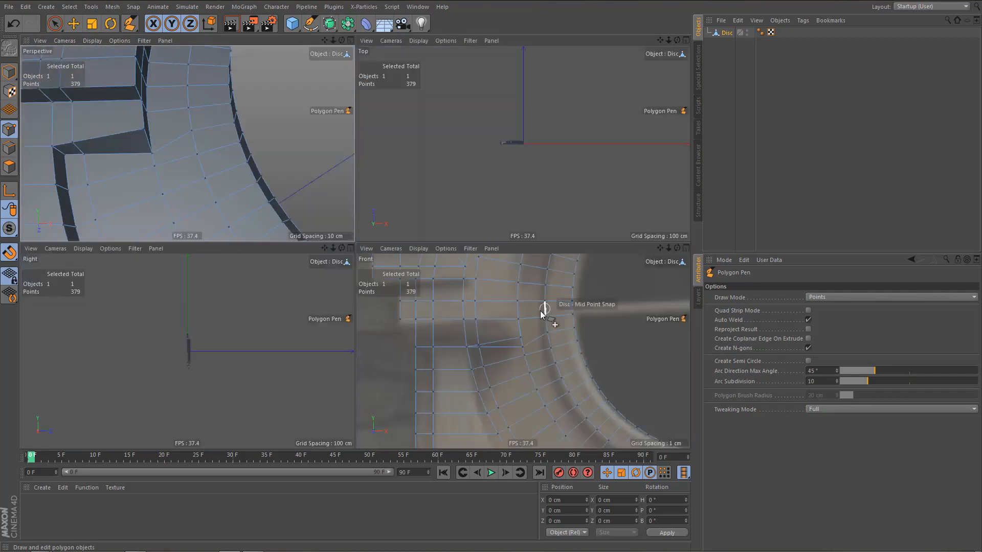
middle_click(458, 360)
alt+middle_drag(403, 333, 417, 342)
alt+right_drag(332, 238, 382, 232)
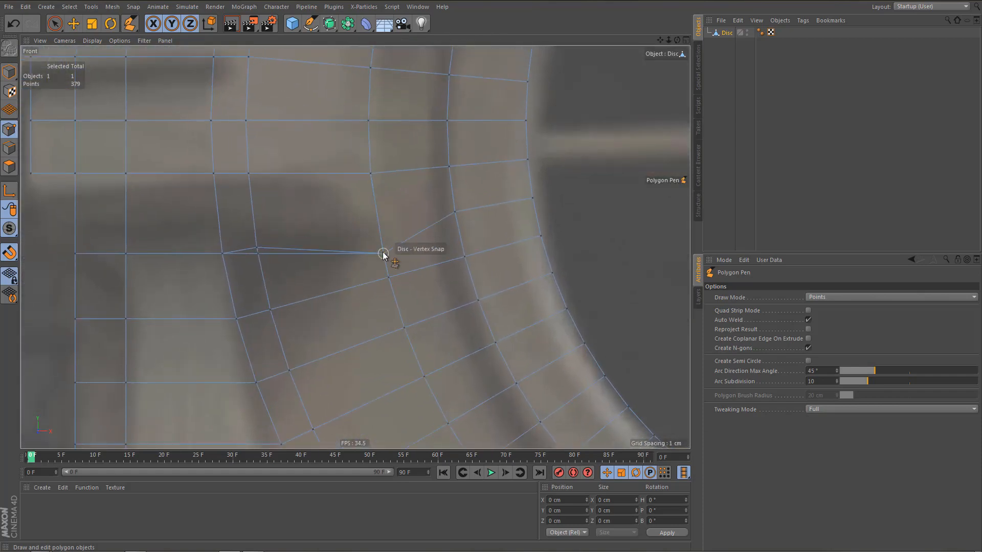
drag(257, 248, 258, 254)
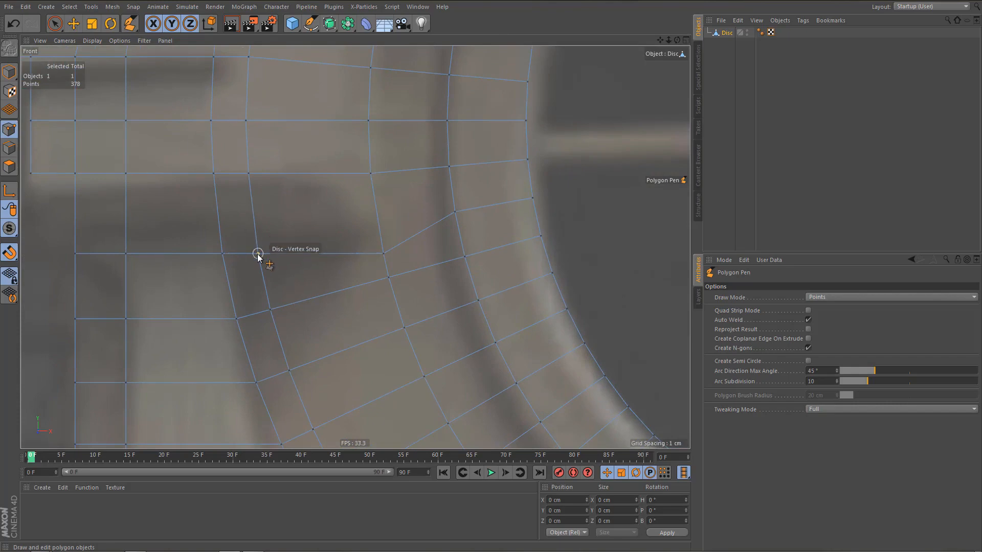
In the perspective view, select the distorted polygons between the side block and the recess with Live Selection and delete them.
middle_click(277, 273)
click(159, 179)
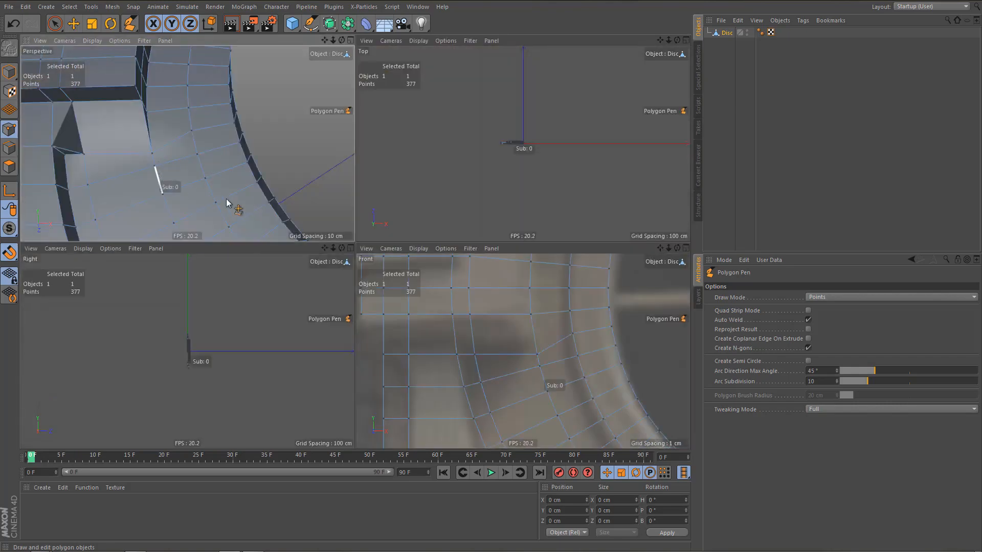
middle_click(195, 178)
alt+drag(249, 225, 226, 215)
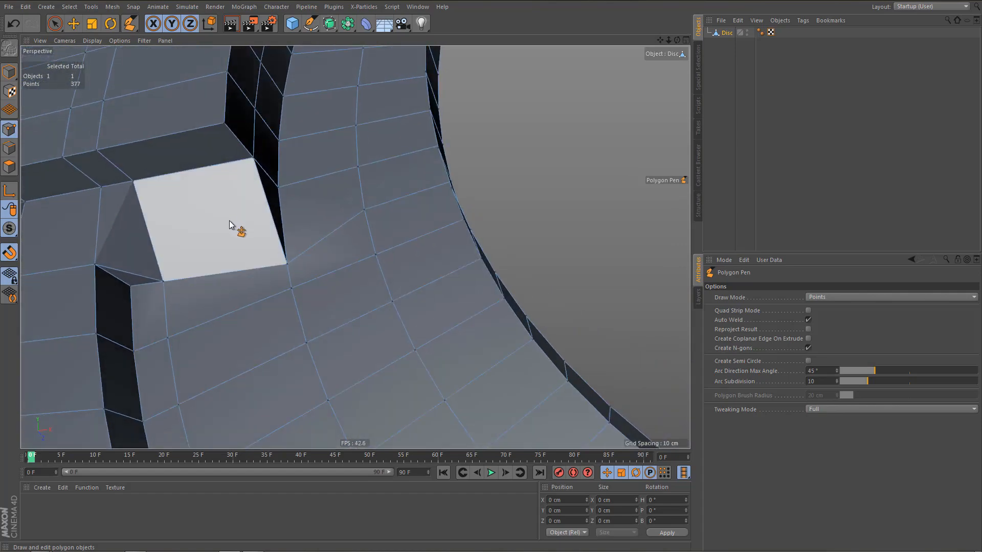
key(Return)
key(Return)
key(s)
key(l)
drag(123, 214, 158, 223)
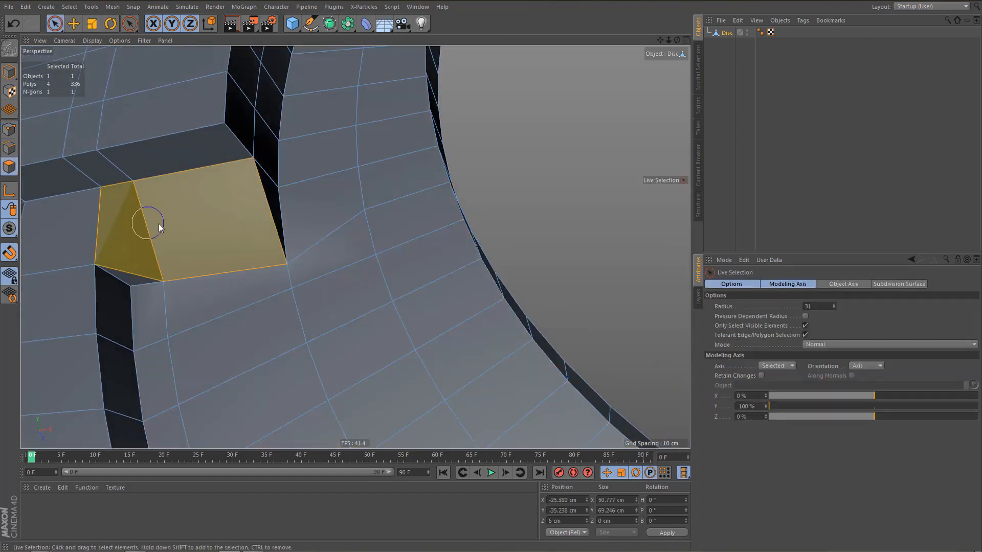
key(Delete)
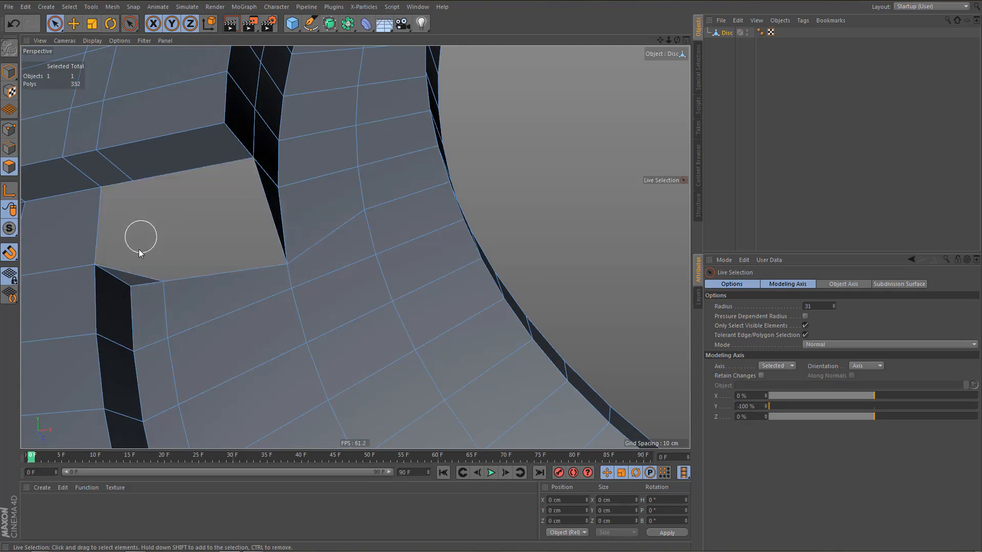
click(137, 262)
key(Delete)
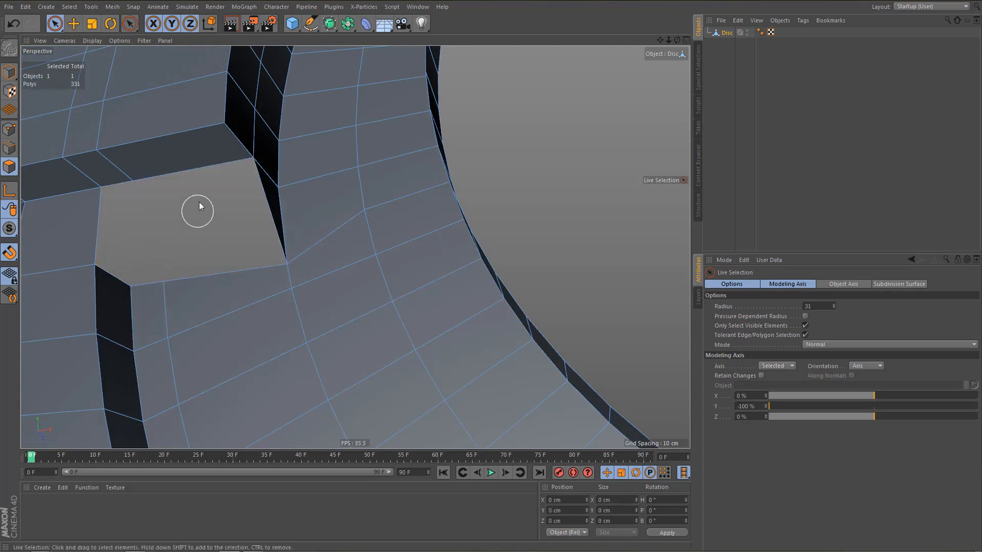
Select the hole's two upper border edges and extrude them downward to form a recessed back wall.
key(Return)
key(Return)
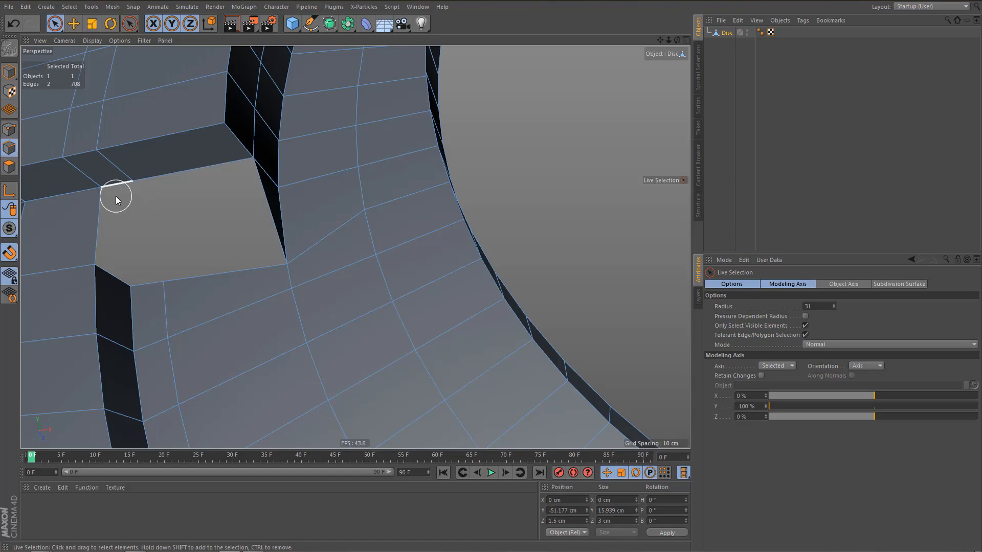
click(160, 186)
alt+drag(197, 222, 188, 237)
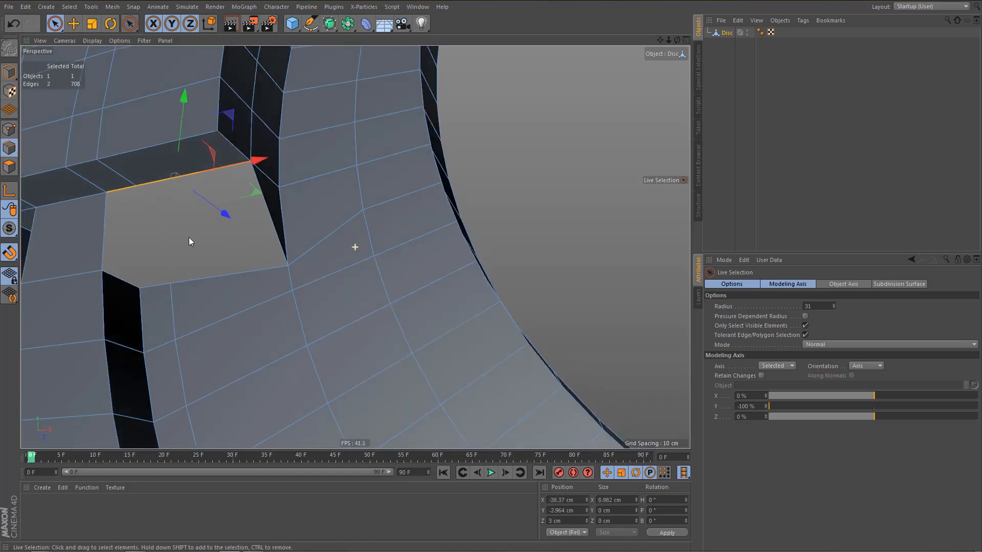
ctrl+drag(182, 109, 188, 180)
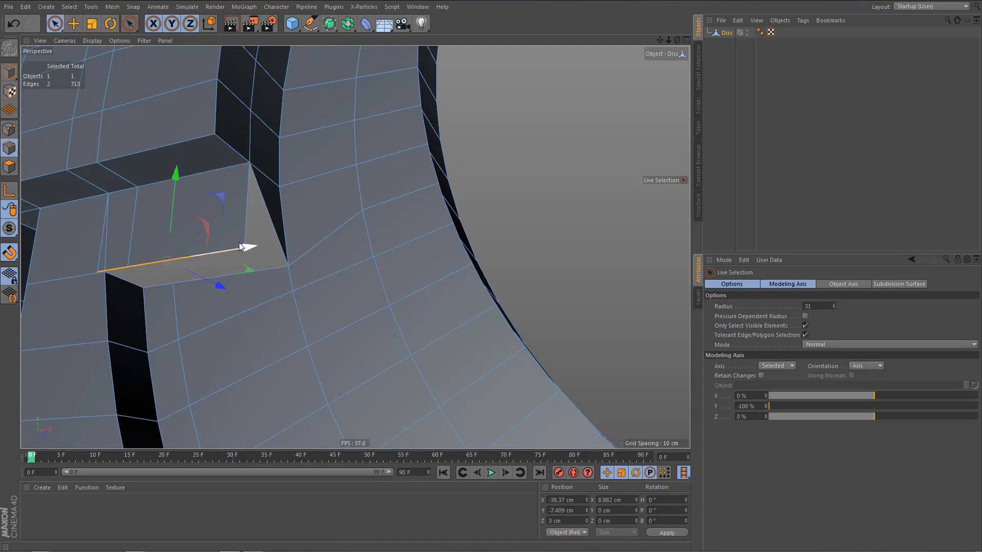
In the front view, move the extruded edges slightly down to snap them level with the horizontal cut.
middle_drag(382, 321, 419, 323)
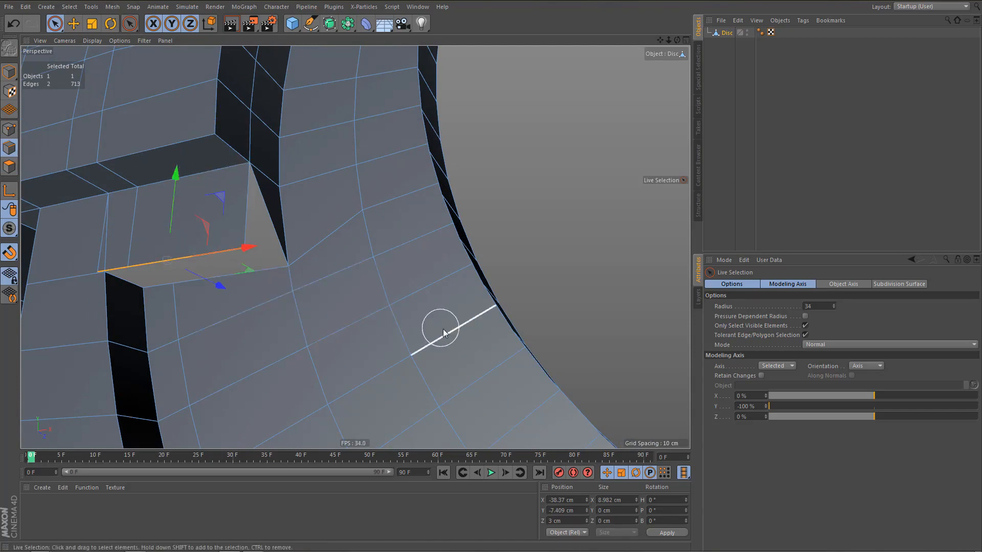
middle_click(443, 331)
middle_click(438, 324)
alt+middle_drag(321, 339, 354, 333)
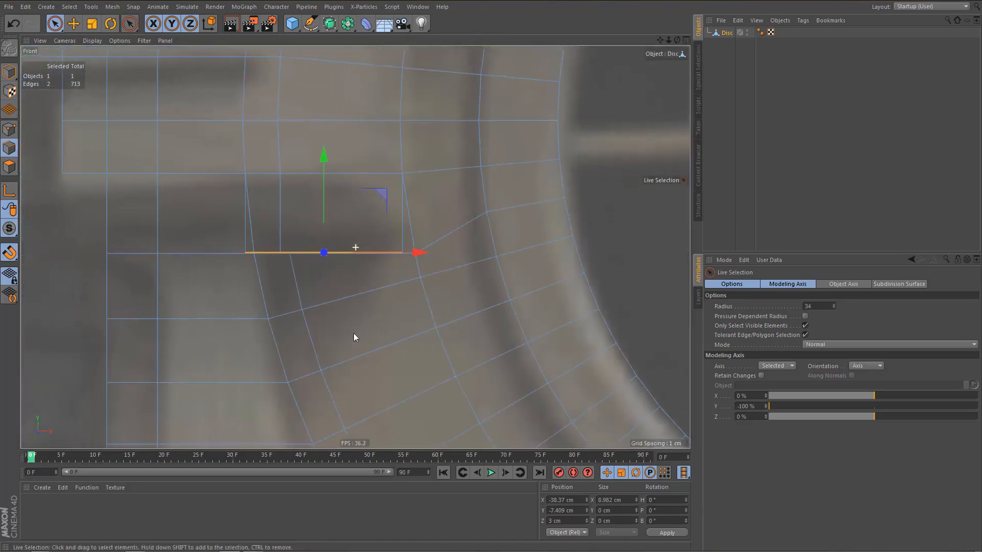
key(e)
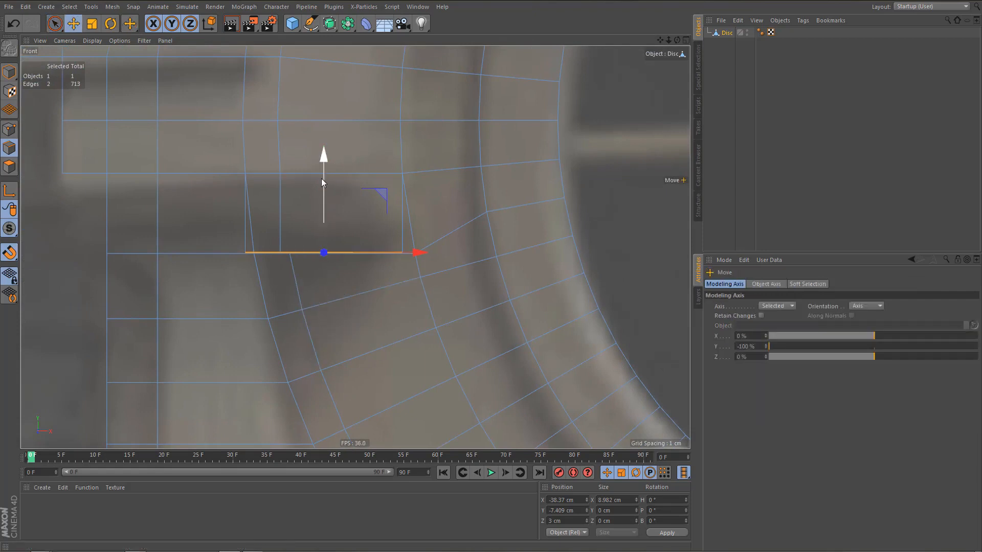
drag(323, 155, 232, 261)
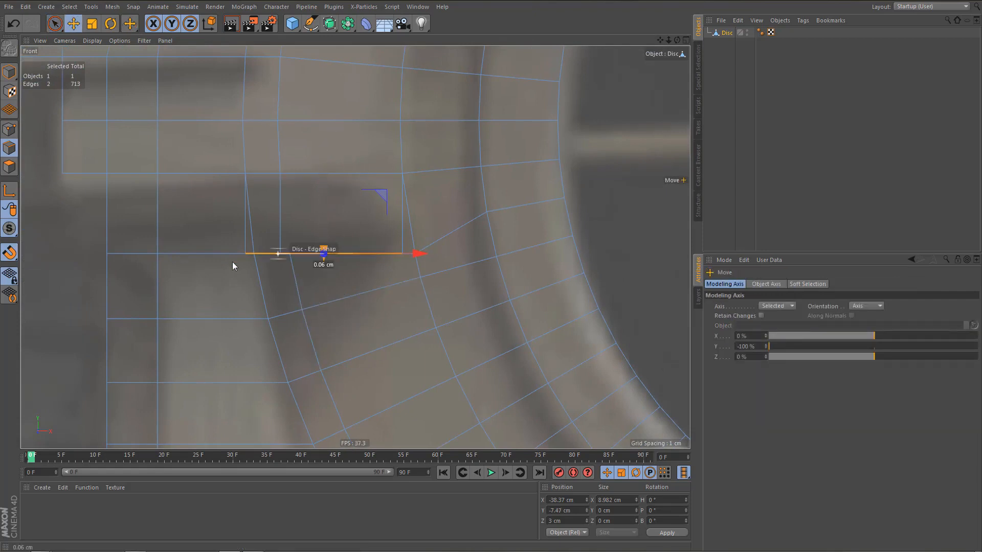
drag(158, 253, 159, 253)
alt+right_drag(295, 254, 313, 250)
In the perspective view, weld the extruded wall's outer lower point onto the adjacent cut vertex with the Polygon Pen.
middle_click(272, 236)
middle_click(141, 154)
alt+drag(180, 214, 284, 207)
alt+right_drag(134, 256, 162, 254)
alt+middle_drag(162, 253, 177, 241)
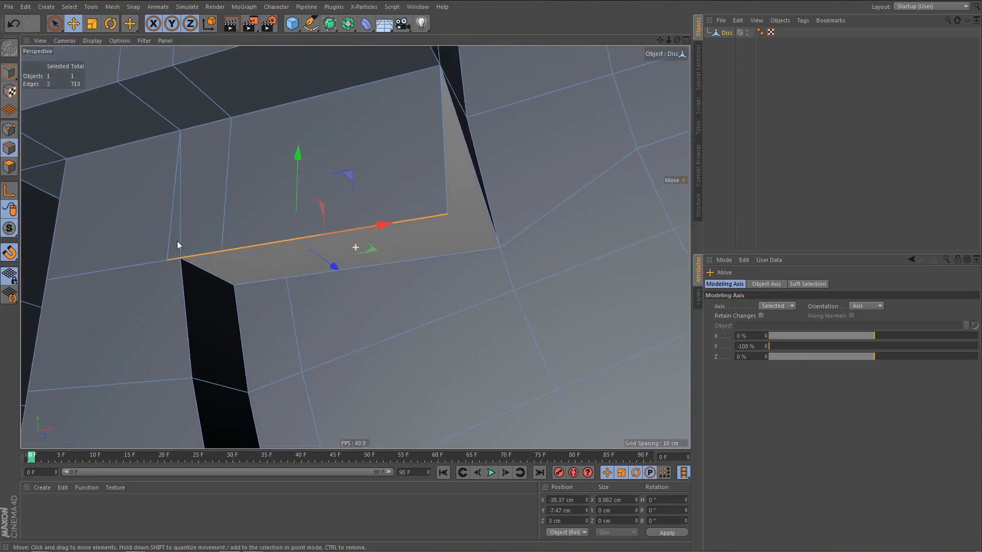
key(m)
key(e)
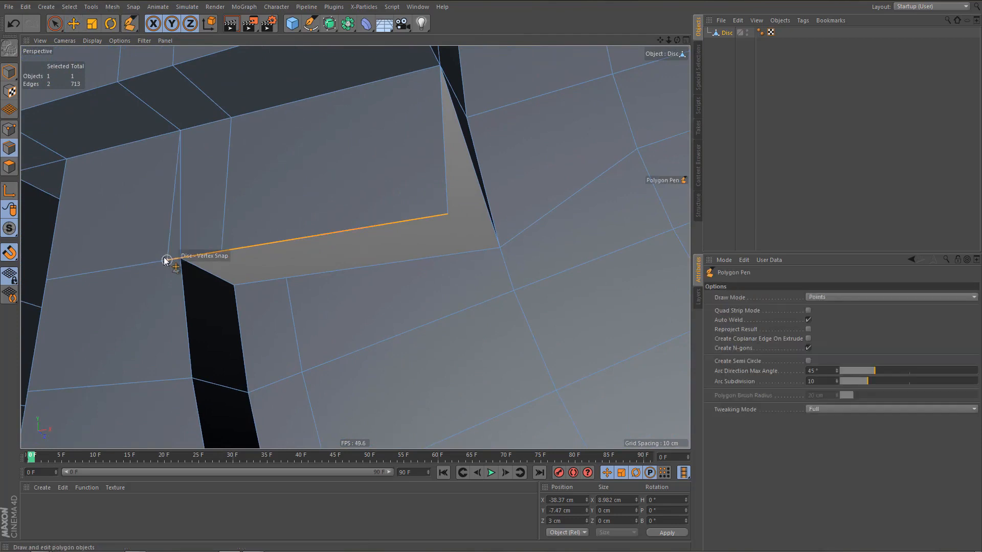
drag(172, 259, 256, 294)
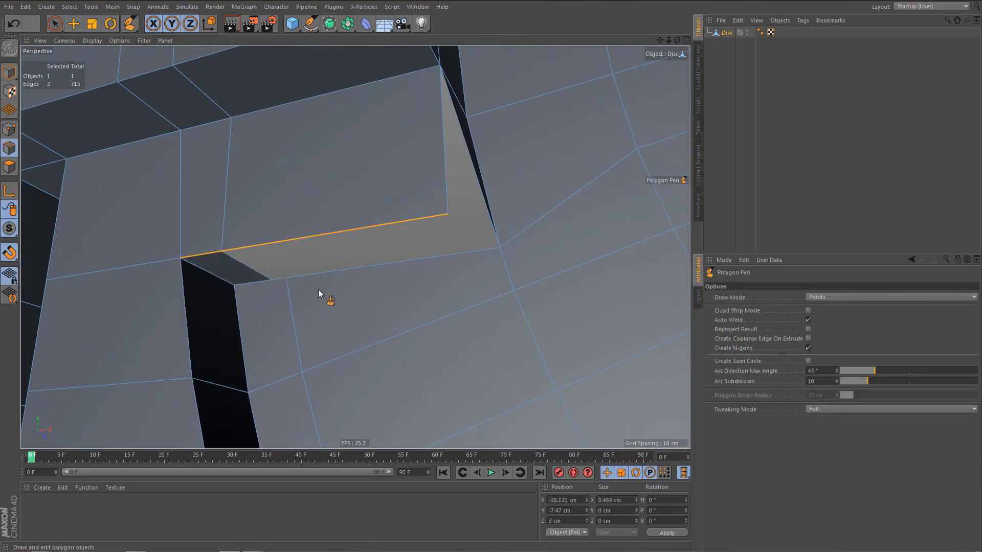
Undo the misplaced bridging polygon and fill the recess's underside and ring-side gaps between existing edges with the Polygon Pen.
alt+drag(295, 247, 302, 273)
key(ctrl+z)
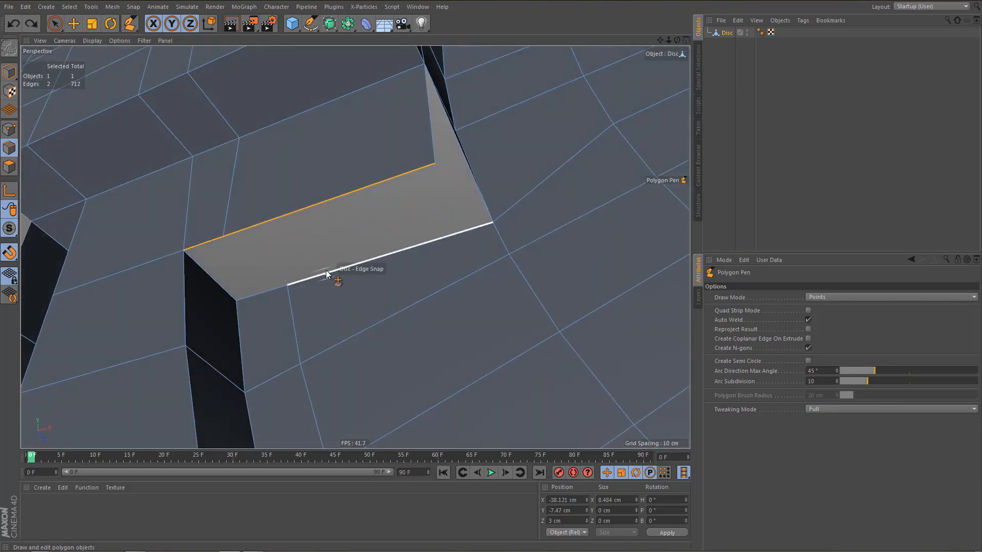
key(ctrl+z)
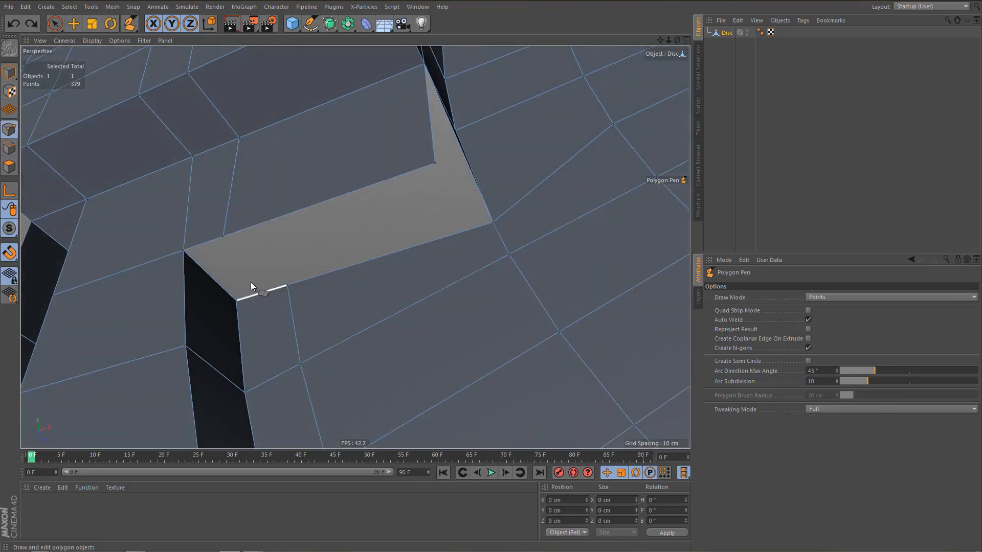
ctrl+drag(250, 283, 204, 240)
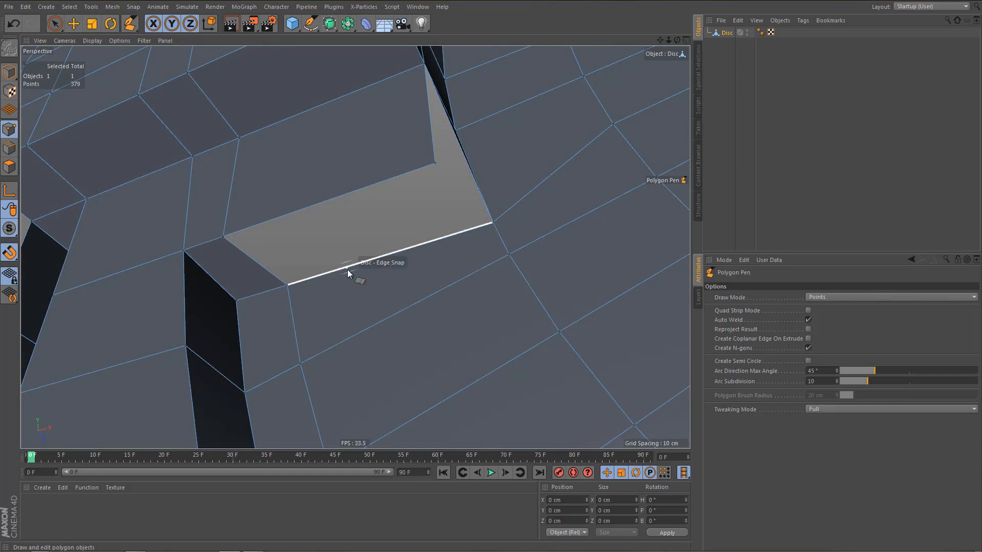
ctrl+drag(347, 270, 314, 210)
alt+drag(432, 185, 433, 192)
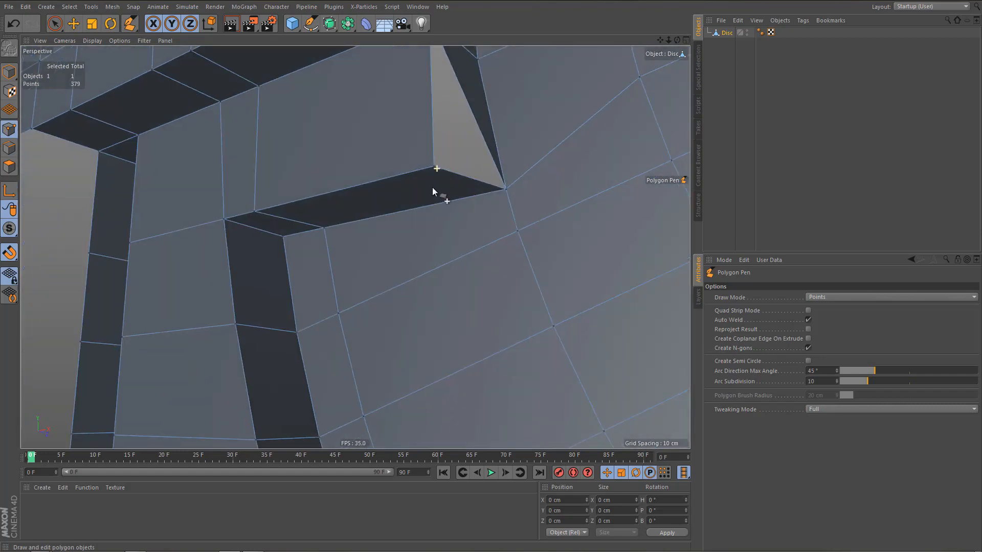
ctrl+drag(478, 102, 435, 151)
Select the front corner point beside the inner ring and, in the front view, move it horizontally 0.734 cm onto the recess's corner vertex.
alt+drag(436, 152, 489, 264)
alt+drag(492, 262, 495, 262)
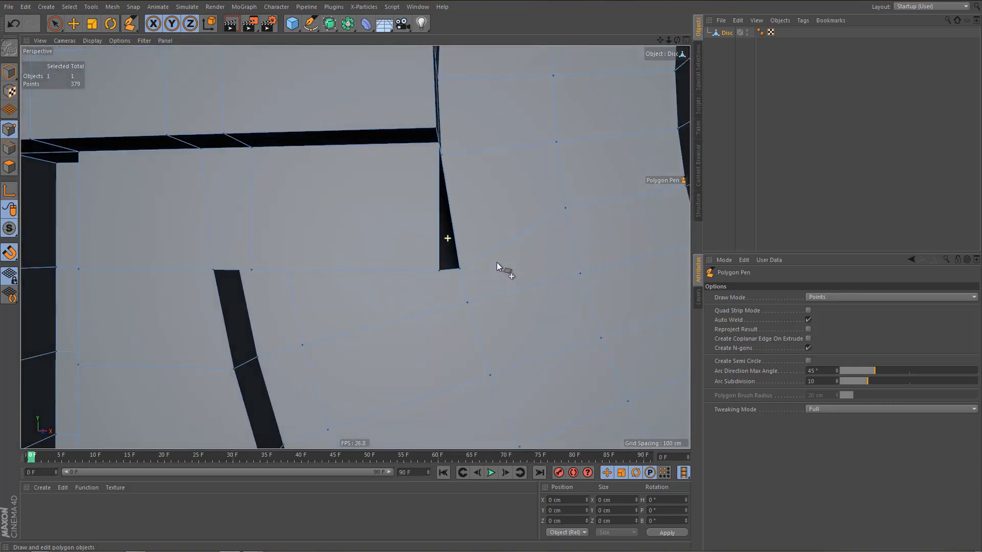
key(0)
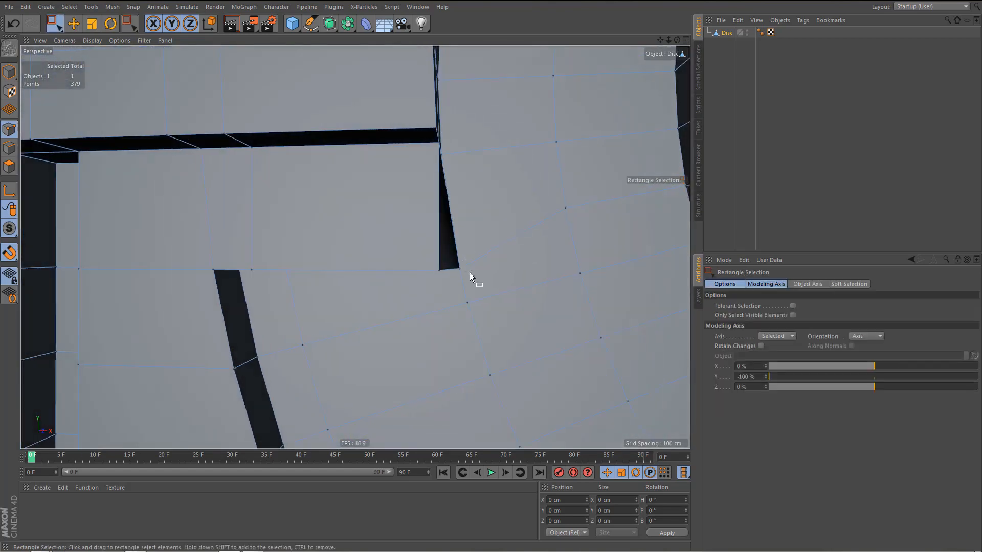
click(454, 262)
middle_click(503, 347)
middle_click(502, 346)
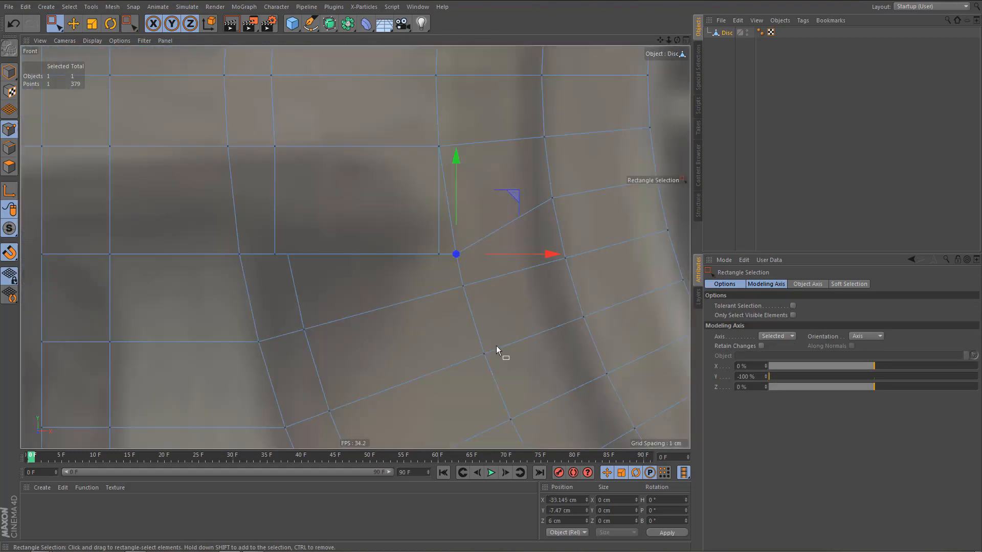
scroll(502, 302, up, 1)
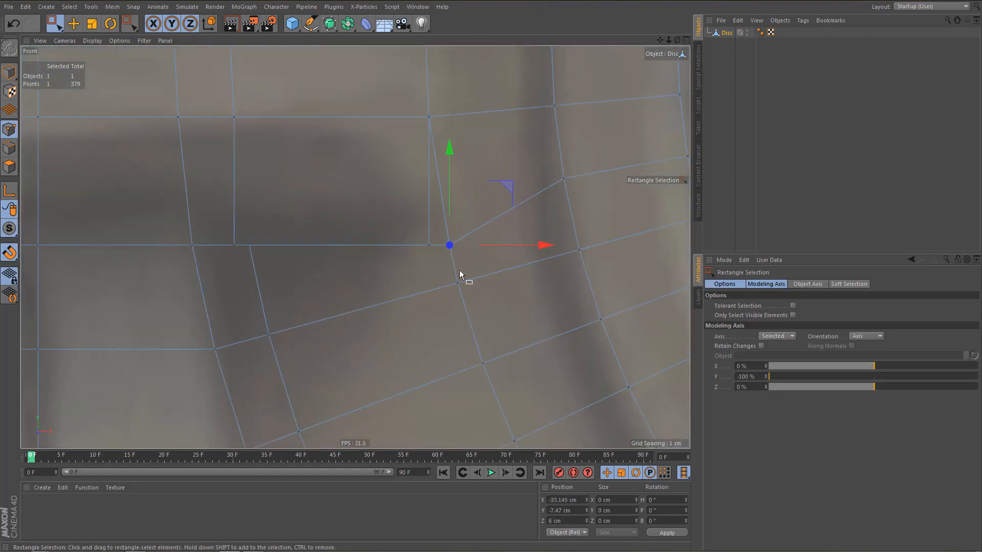
drag(542, 245, 528, 248)
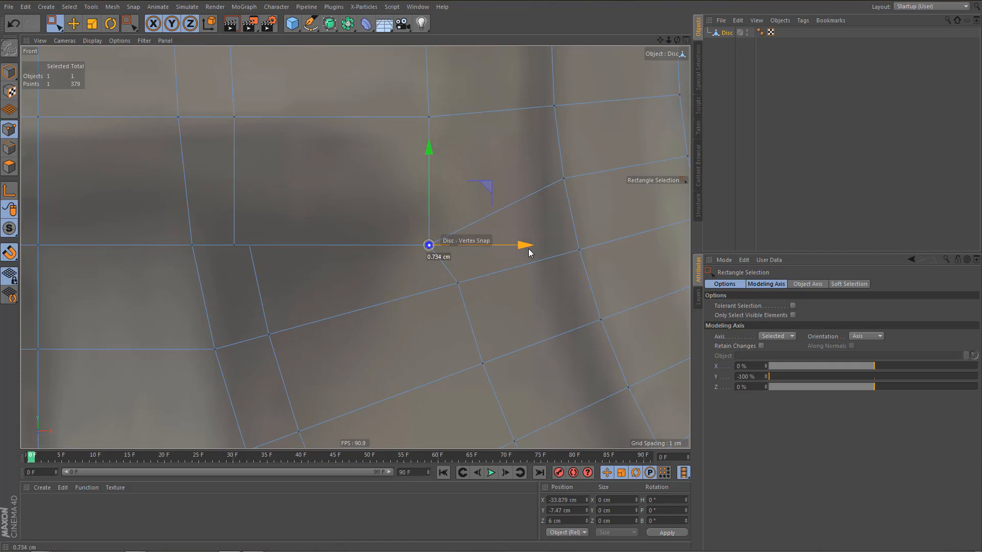
scroll(382, 273, down, 2)
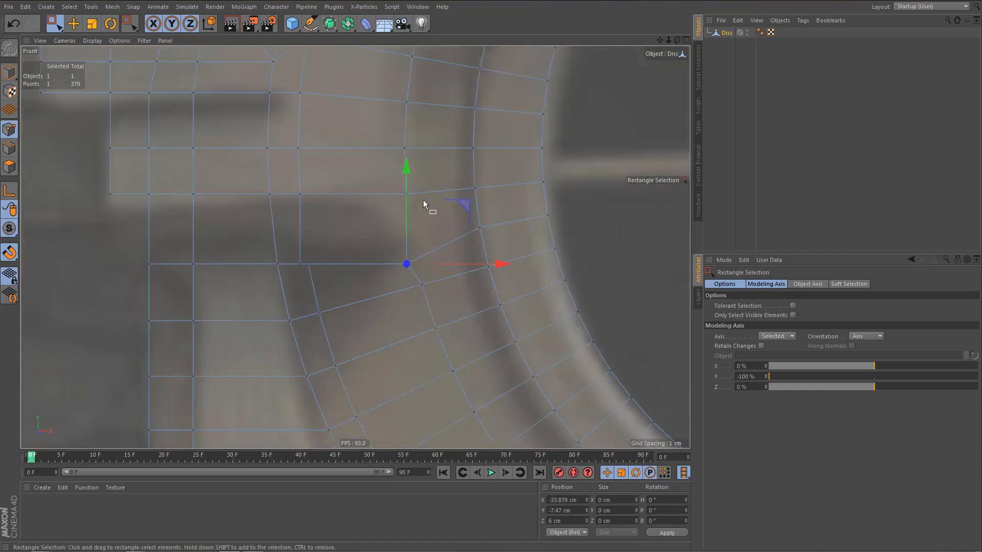
scroll(427, 242, up, 3)
Select both overlapping recess corner points and move them about 0.3 cm toward the ring to follow its curve.
alt+middle_drag(428, 244, 407, 245)
drag(365, 260, 392, 281)
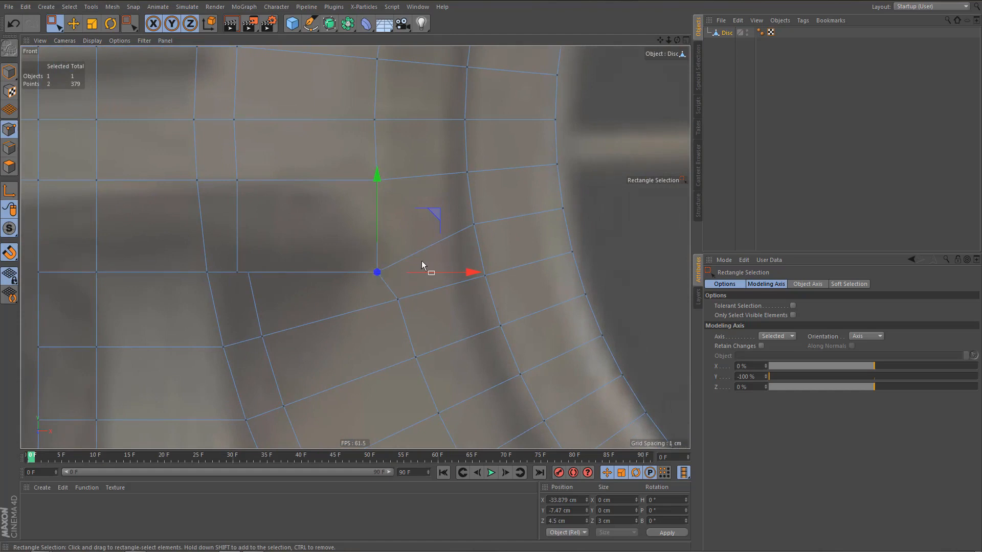
alt+middle_drag(422, 261, 401, 302)
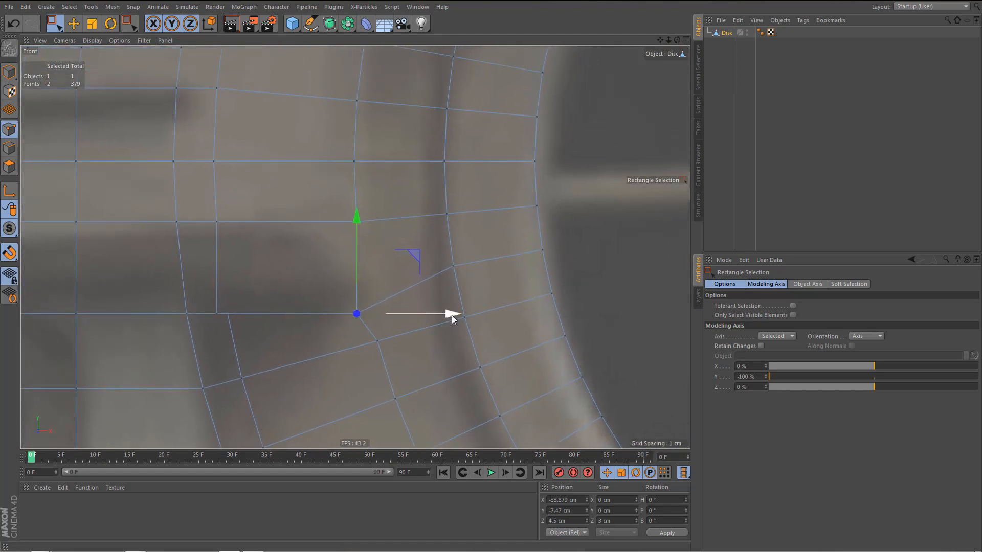
drag(452, 315, 459, 315)
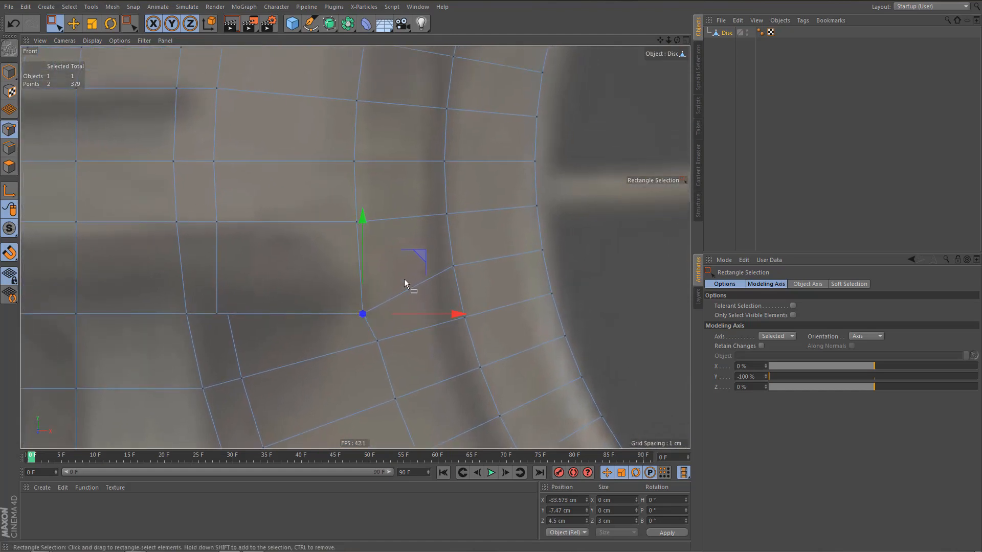
Preview-render the front view and inspect the recess beside the ring from the perspective view.
scroll(401, 286, down, 3)
key(ctrl+r)
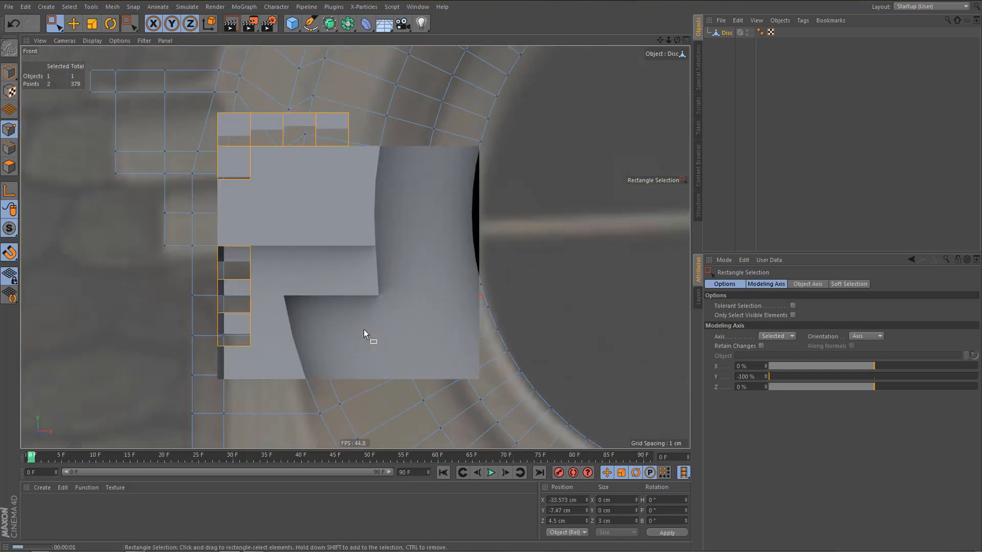
scroll(340, 216, down, 5)
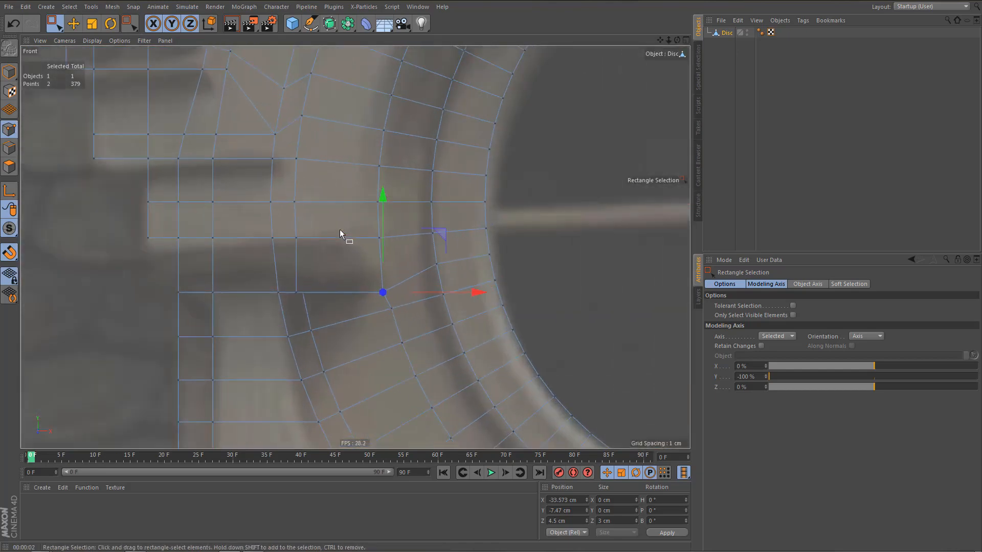
middle_click(340, 229)
middle_click(315, 229)
alt+right_drag(256, 206, 230, 243)
alt+drag(235, 208, 220, 167)
alt+right_drag(268, 245, 288, 241)
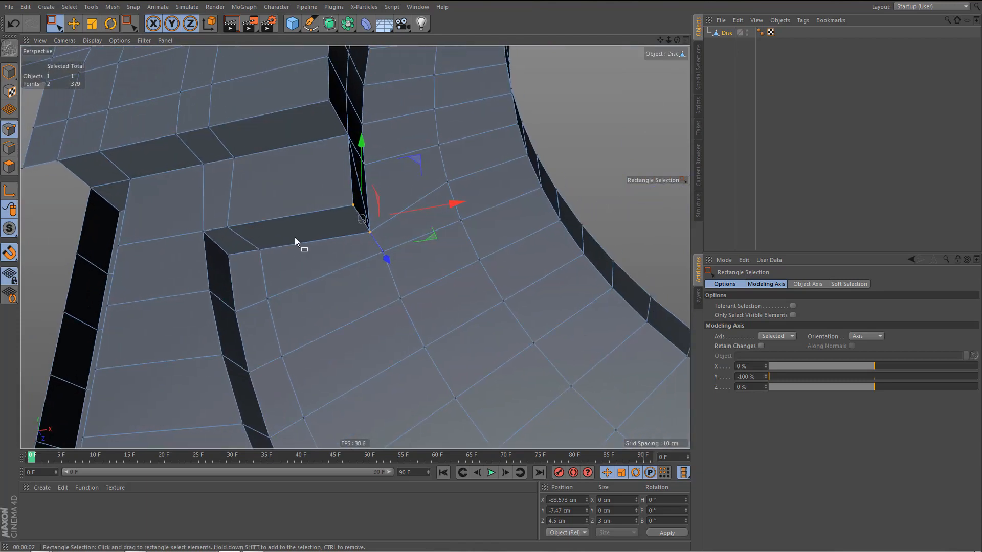
Select the recess's back wall, underside and ring-side polygons below the side block with Live Selection and delete them.
key(Return)
key(Return)
key(9)
drag(222, 200, 237, 223)
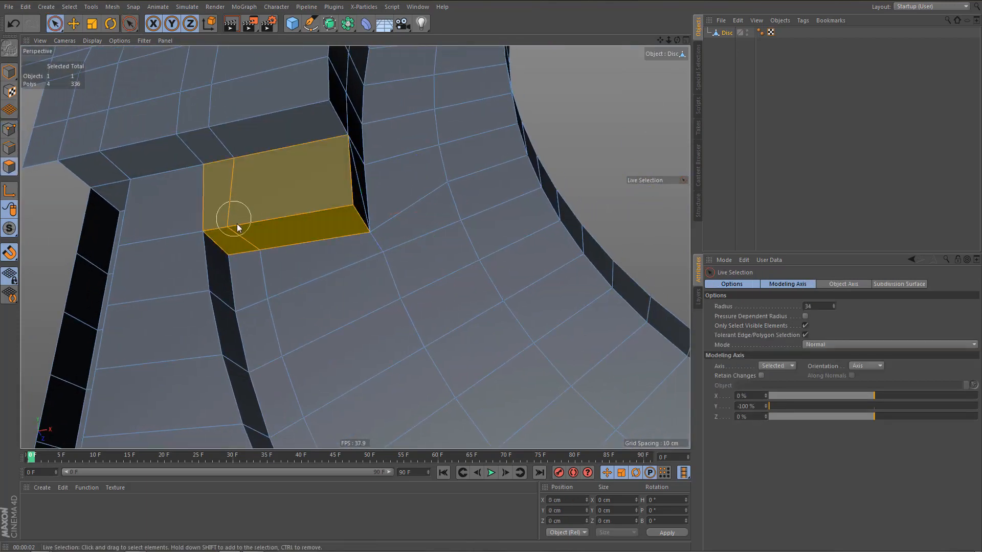
key(Delete)
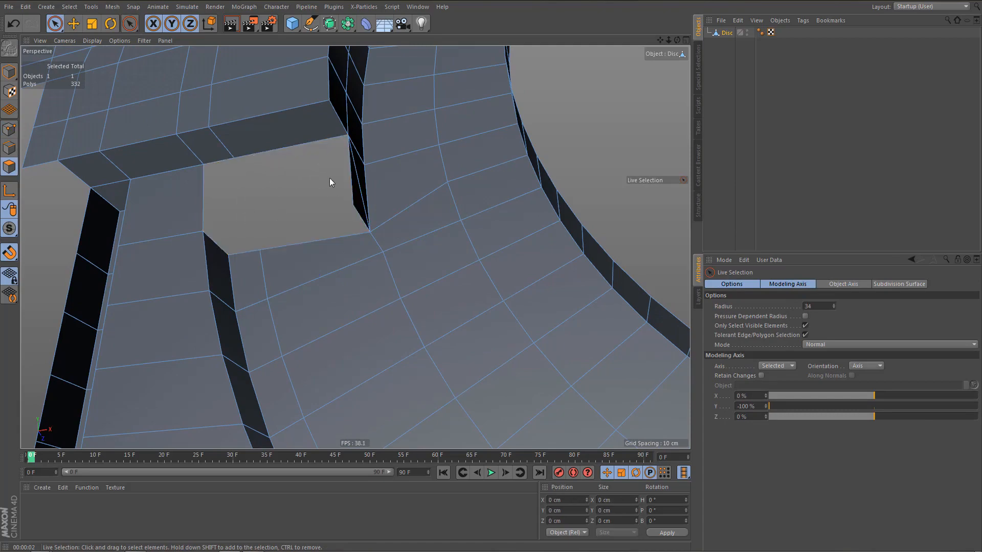
drag(330, 182, 341, 178)
key(Delete)
Extrude the hole's ring-side vertical edge across to the vertical cut and weld its lower end onto the cut vertex.
scroll(299, 206, up, 2)
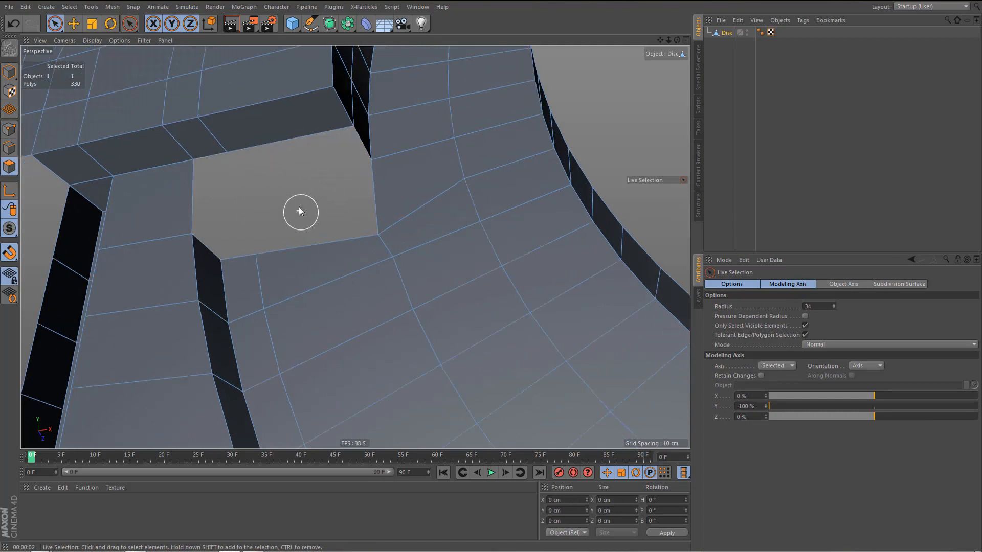
key(Return)
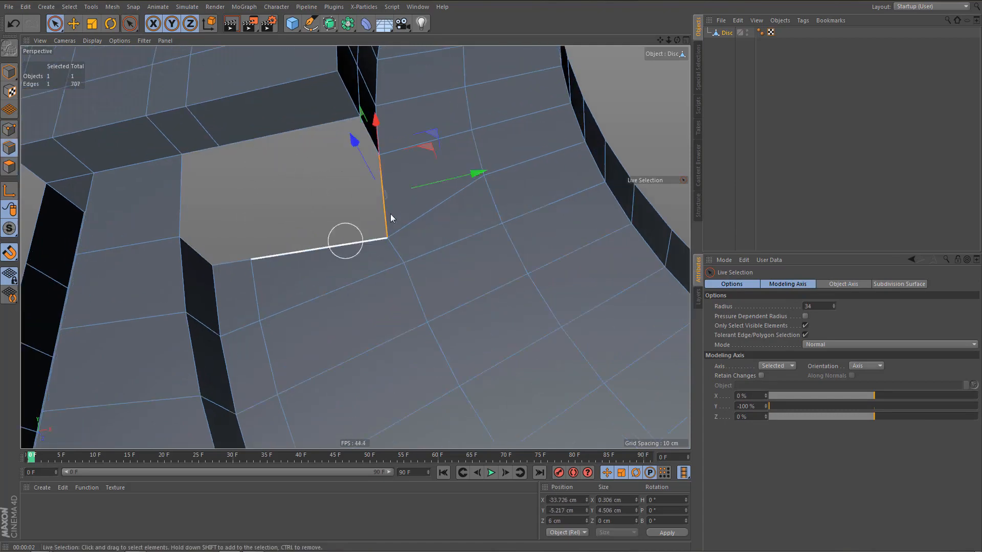
ctrl+drag(478, 171, 297, 224)
key(m)
key(e)
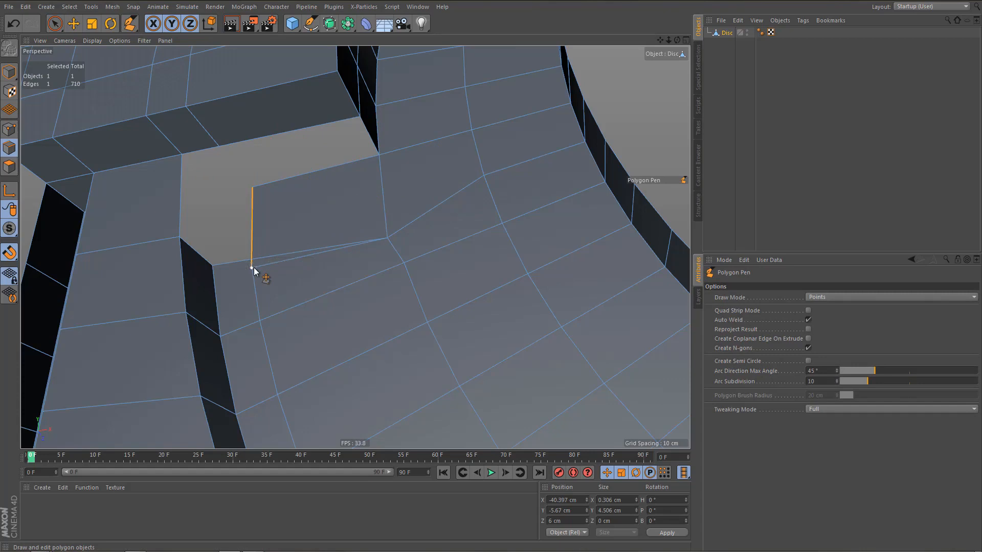
drag(252, 268, 251, 260)
drag(254, 189, 276, 206)
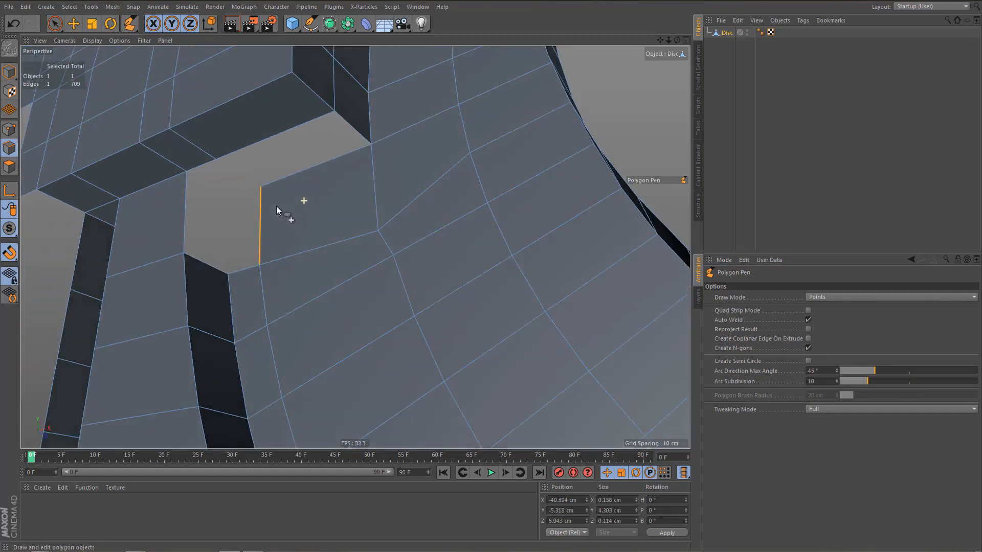
Extrude the short depth edge at the recess's ring-side corner along the side block's underside toward the open hole.
key(e)
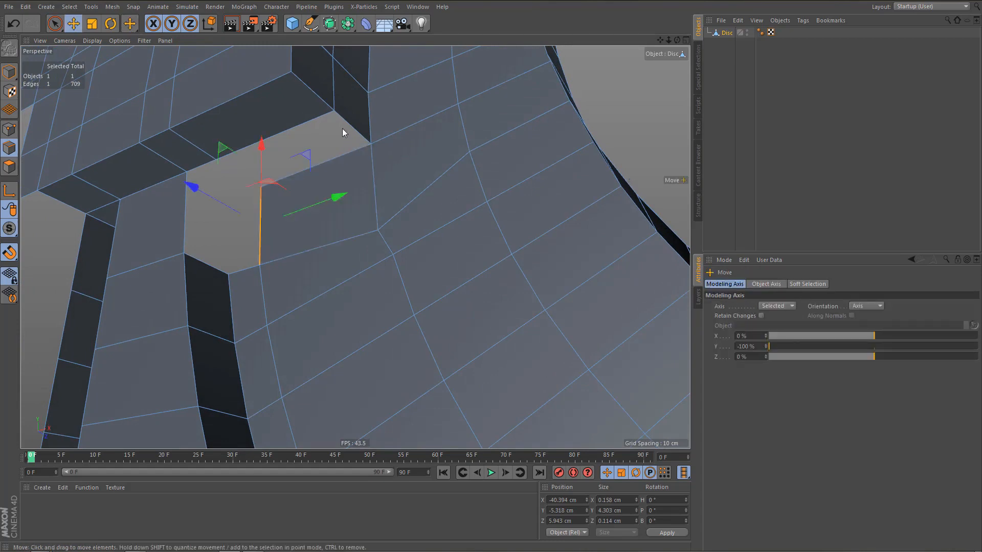
click(348, 123)
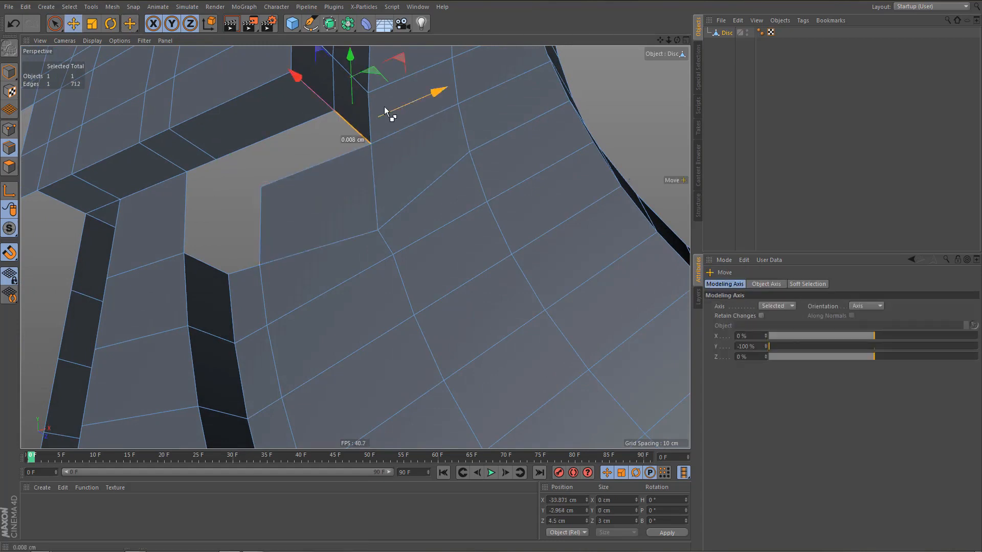
ctrl+drag(385, 107, 316, 136)
scroll(292, 188, up, 3)
alt+drag(312, 192, 357, 189)
Weld the extruded edge's ends onto the neighbouring vertices below the side block with the Polygon Pen.
key(m)
key(e)
alt+drag(256, 176, 310, 178)
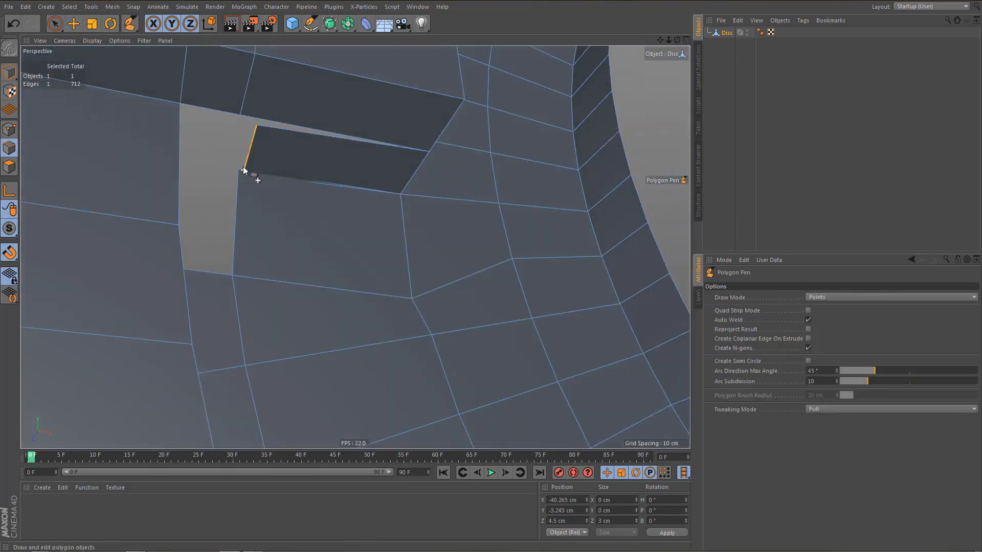
scroll(243, 172, up, 4)
drag(244, 170, 228, 263)
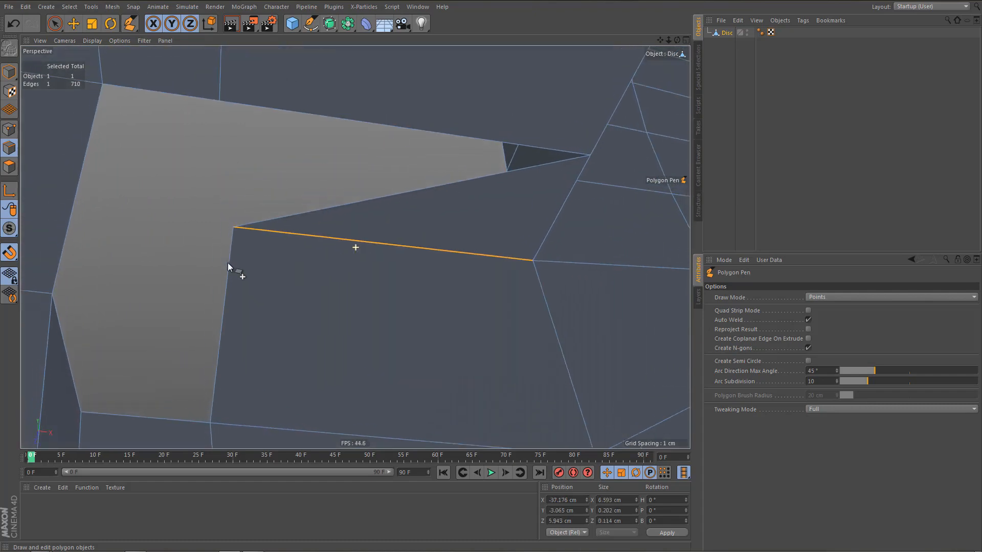
ctrl+drag(336, 207, 302, 108)
scroll(254, 209, down, 8)
alt+drag(252, 226, 237, 282)
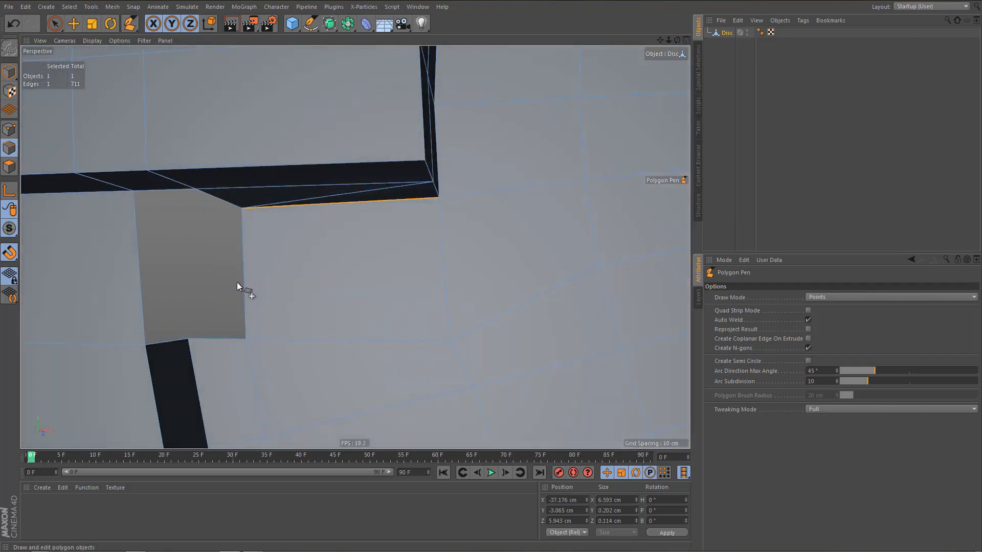
Extrude the hole's ring-side vertical edge across the gap toward the recess beside the pillar.
key(e)
click(247, 262)
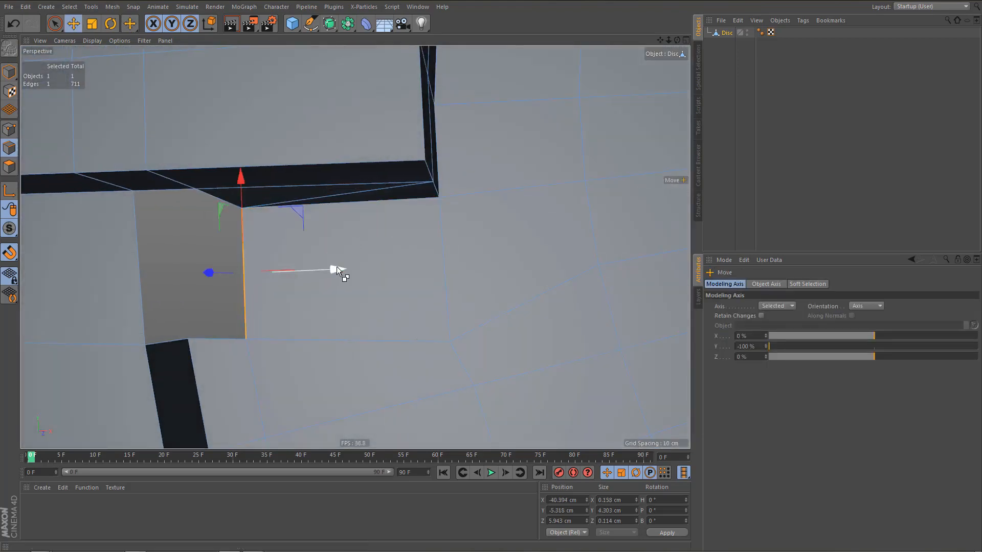
drag(337, 266, 284, 268)
alt+drag(267, 318, 283, 271)
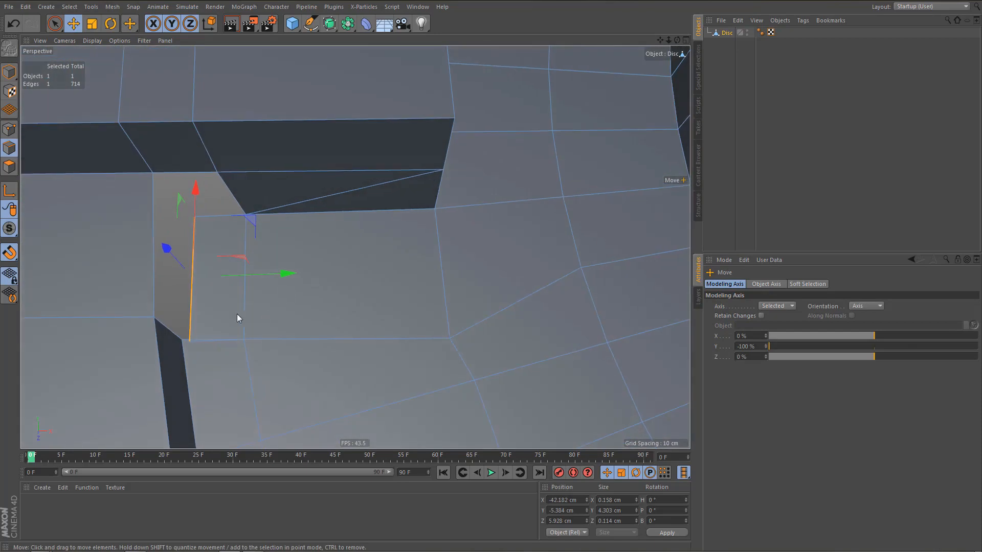
alt+right_drag(228, 314, 241, 315)
alt+middle_drag(246, 298, 243, 338)
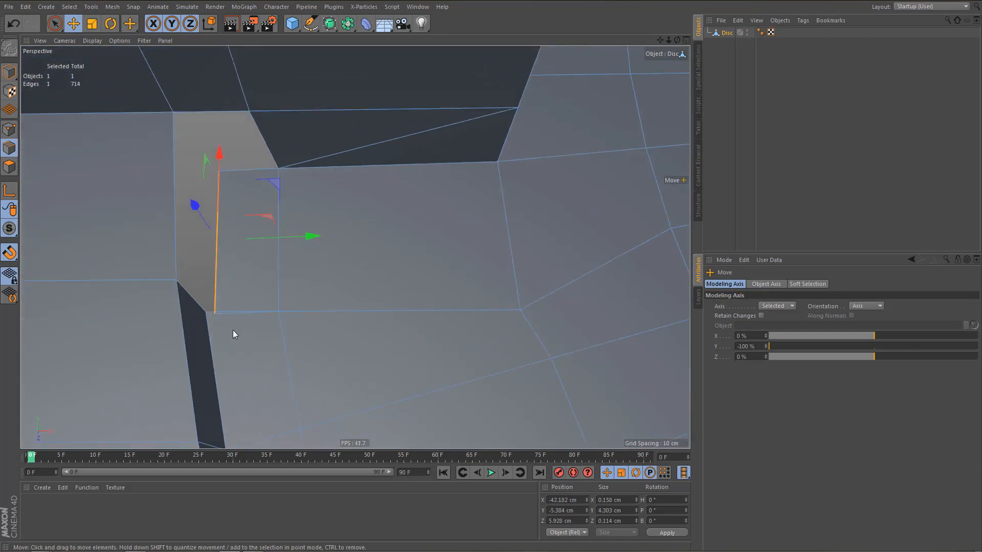
Weld the extruded edge's lower end onto the recess corner vertex and fill the narrow side wall with a polygon.
key(m)
key(e)
drag(215, 312, 205, 313)
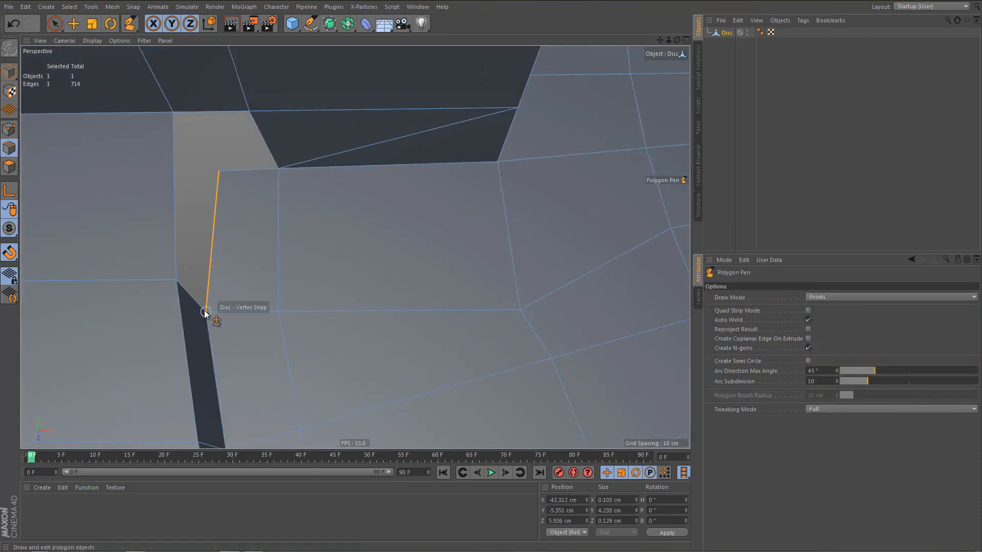
alt+drag(271, 267, 153, 261)
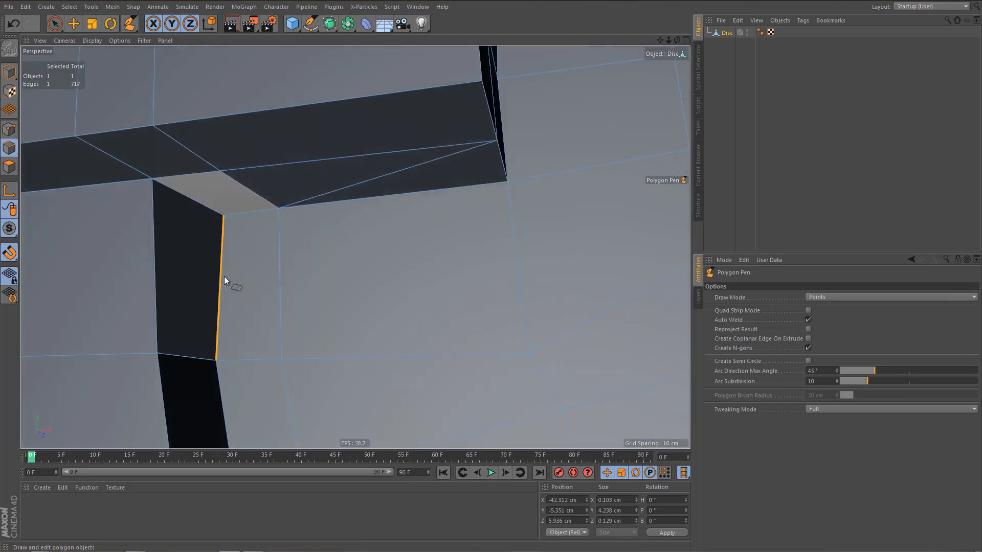
alt+drag(225, 282, 254, 286)
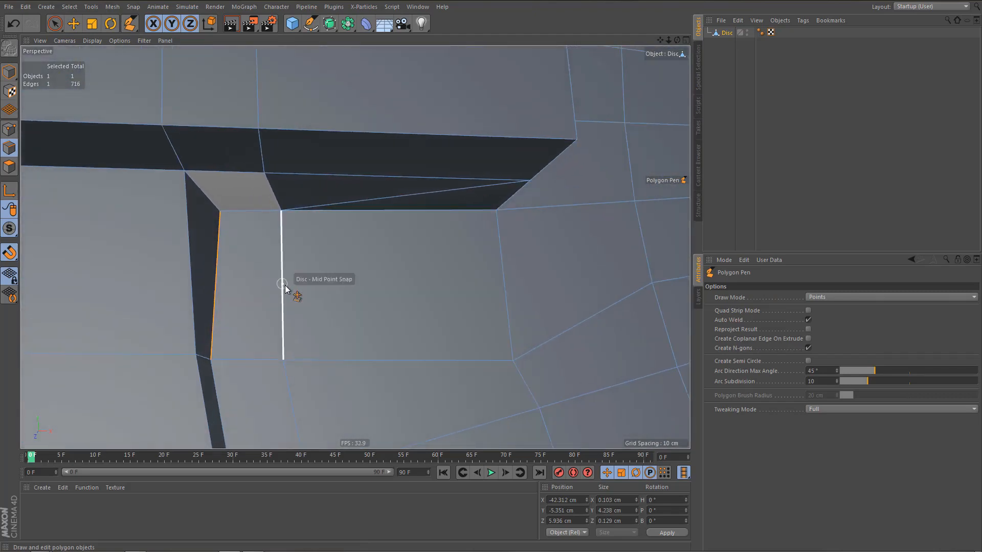
In the front view, align the rebuilt face's upper corner points with the matching vertices on the side block's lower edge.
key(Return)
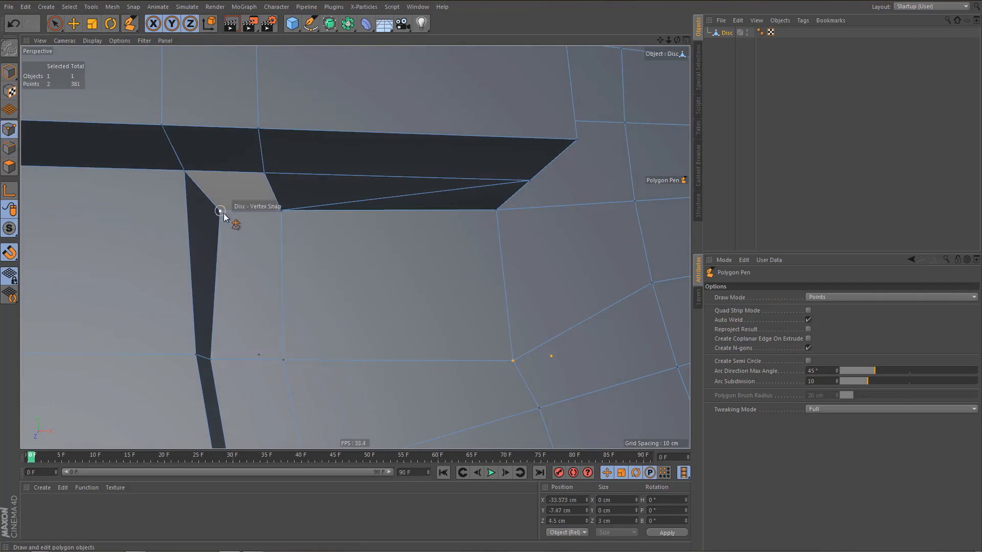
key(0)
drag(216, 206, 232, 238)
middle_click(247, 267)
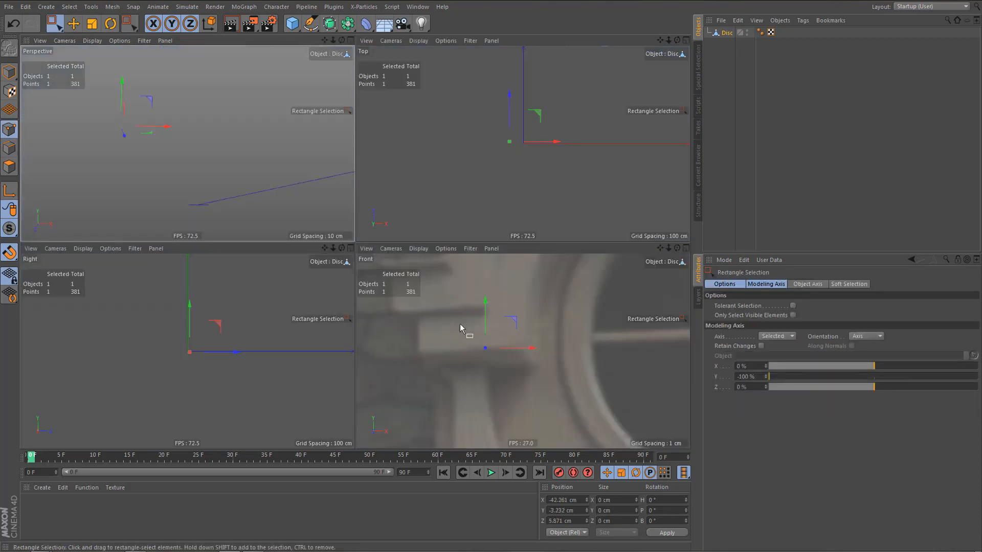
middle_click(461, 328)
scroll(341, 317, up, 2)
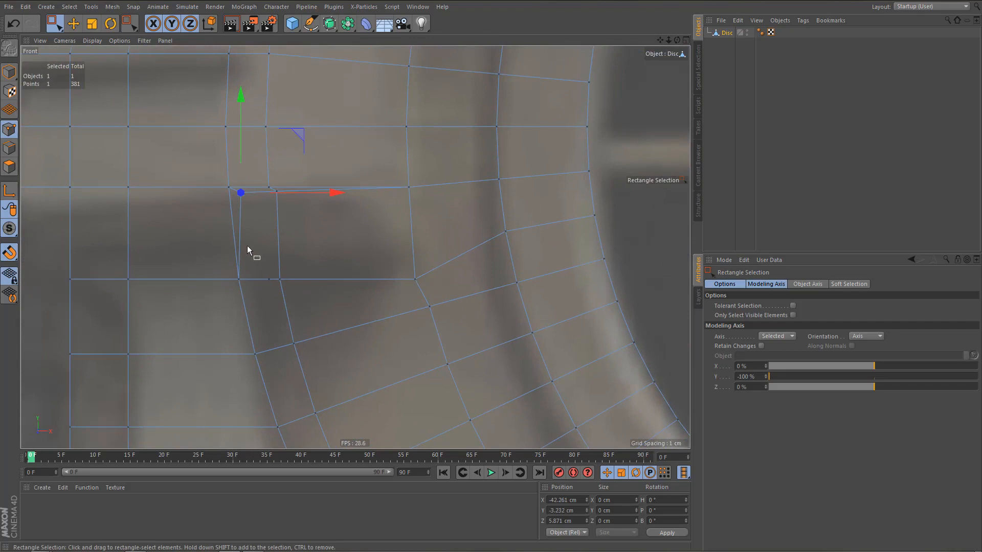
key(e)
drag(240, 193, 264, 175)
scroll(274, 209, up, 2)
click(276, 184)
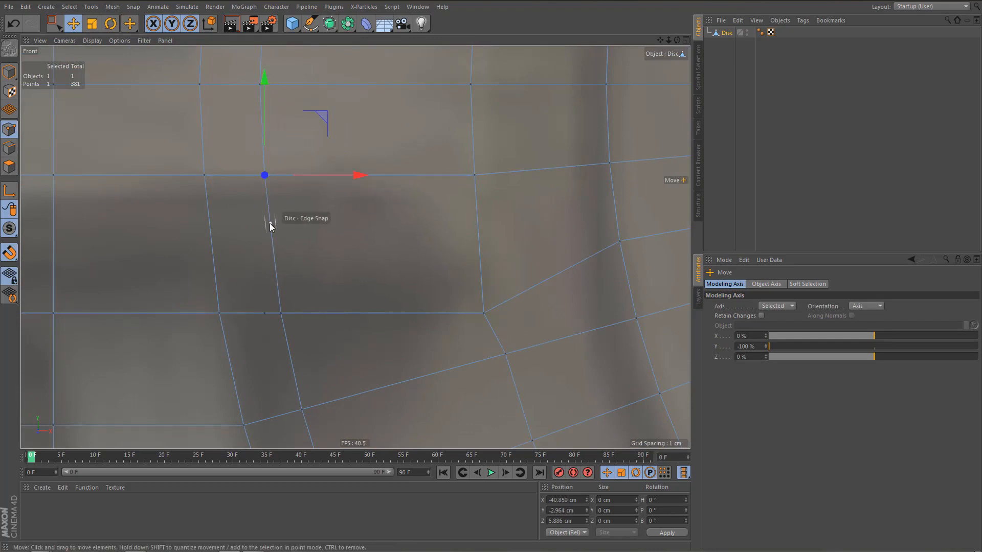
middle_click(266, 280)
middle_click(180, 204)
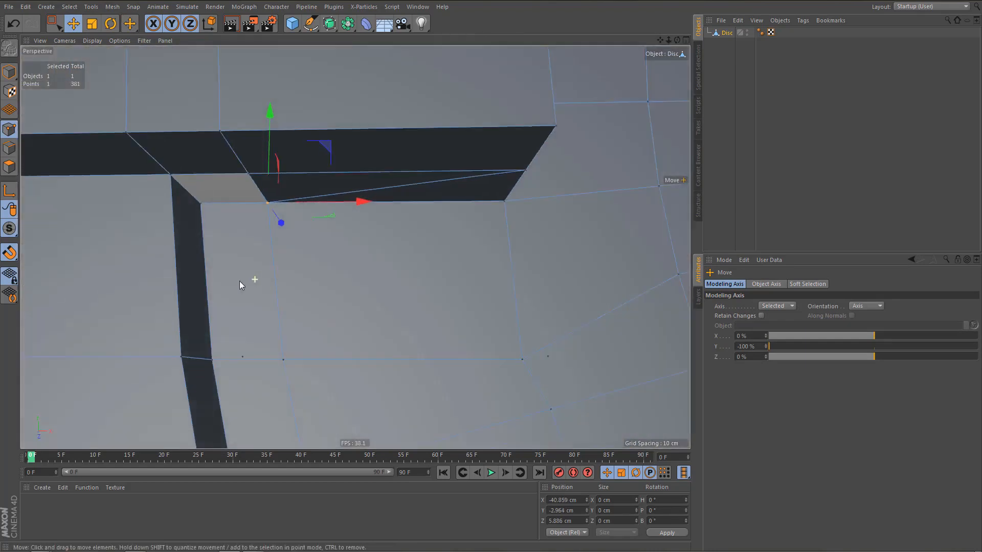
Remove the mesh's stray points and close the remaining hole under the side block with Close Polygon Hole.
alt+drag(239, 280, 222, 232)
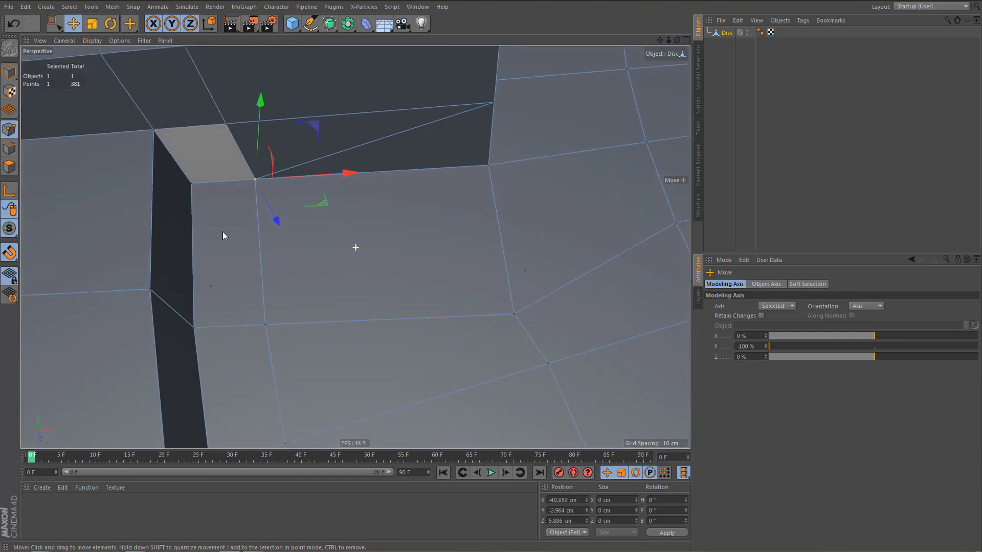
click(243, 249)
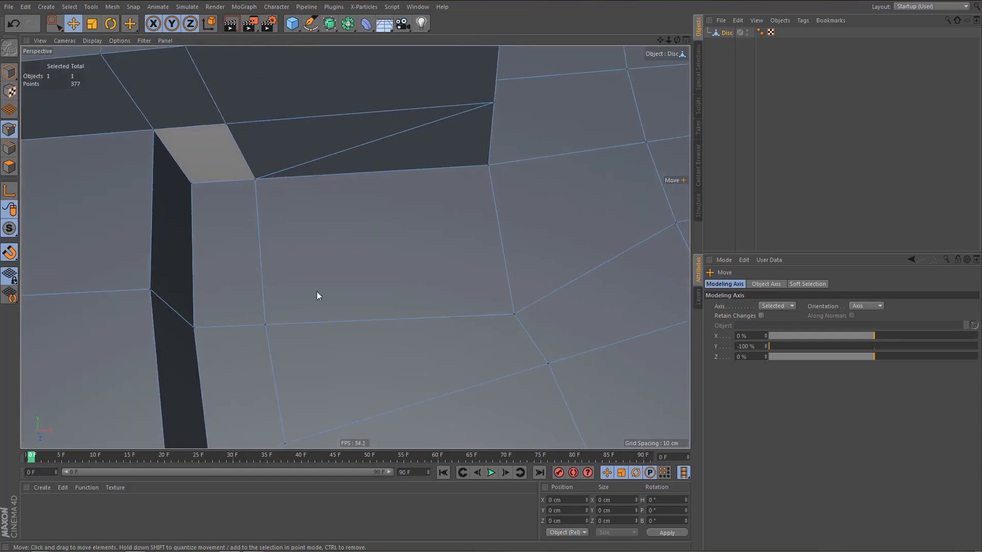
alt+drag(316, 291, 301, 290)
key(m)
key(d)
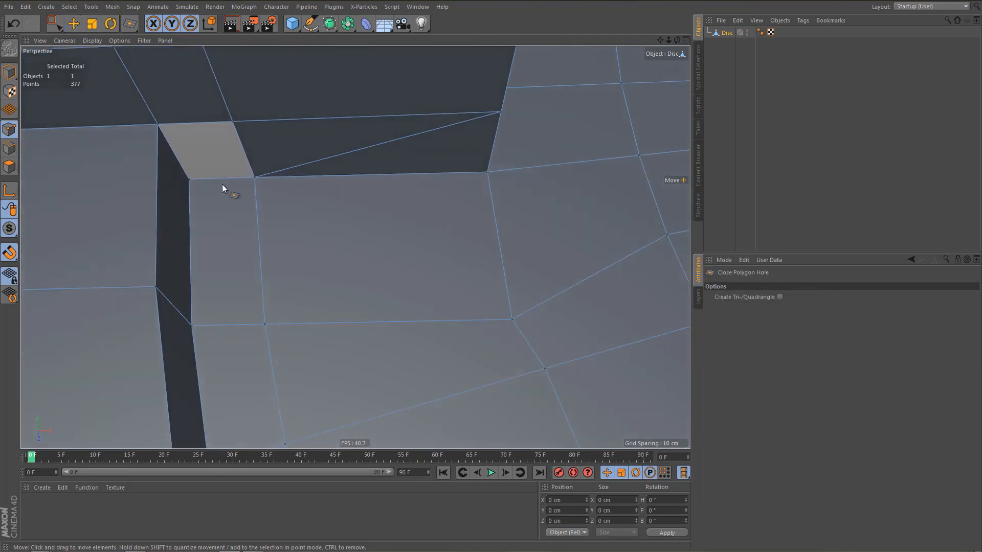
click(208, 137)
alt+right_drag(255, 189, 255, 208)
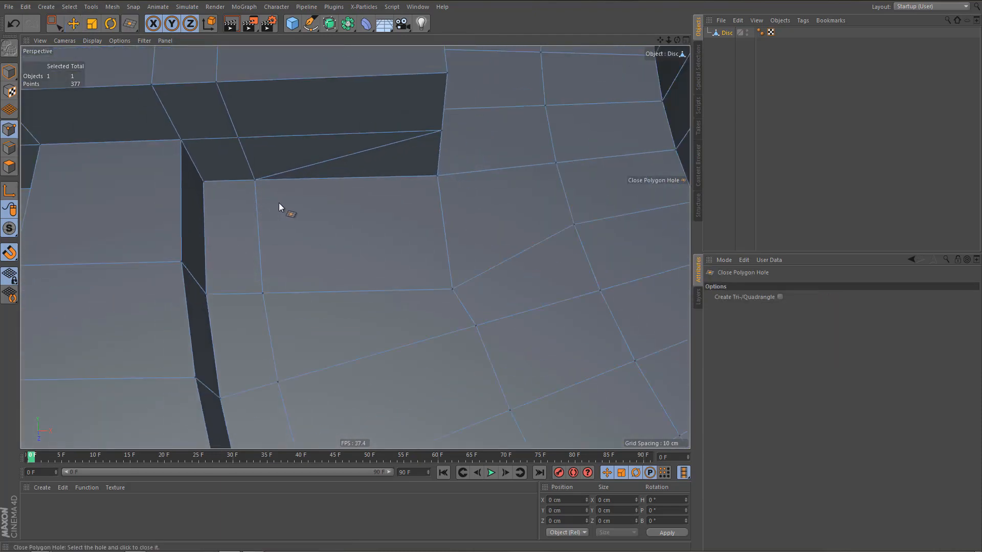
Dissolve the diagonal edge across the recess's underside below the side block.
key(Return)
key(e)
click(320, 162)
key(m)
key(n)
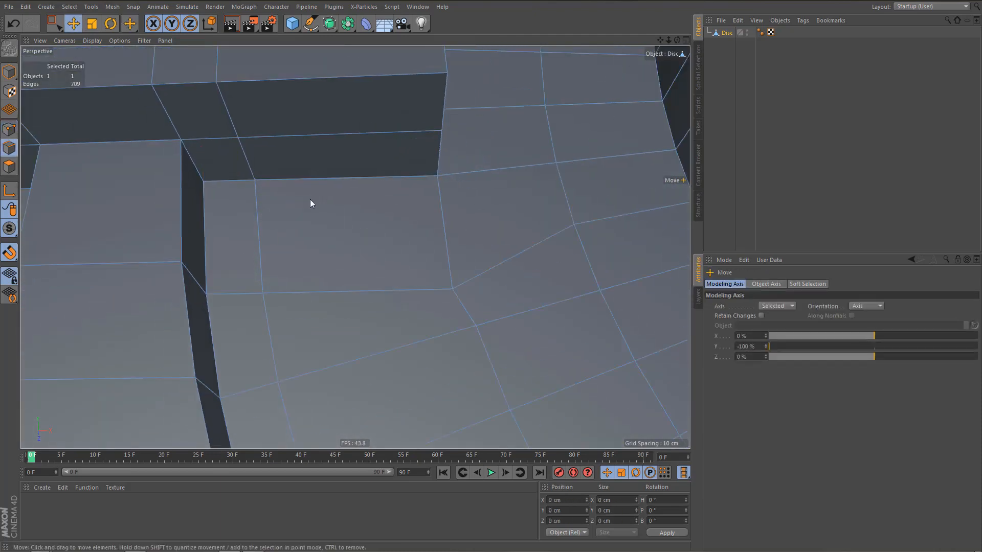
Delete the two end-cap polygons on the ring's centre plane, one at the ring's top and one just above the base.
alt+right_drag(303, 202, 291, 262)
alt+drag(307, 209, 296, 238)
alt+right_drag(296, 234, 246, 303)
alt+drag(274, 210, 344, 221)
alt+right_drag(401, 109, 461, 109)
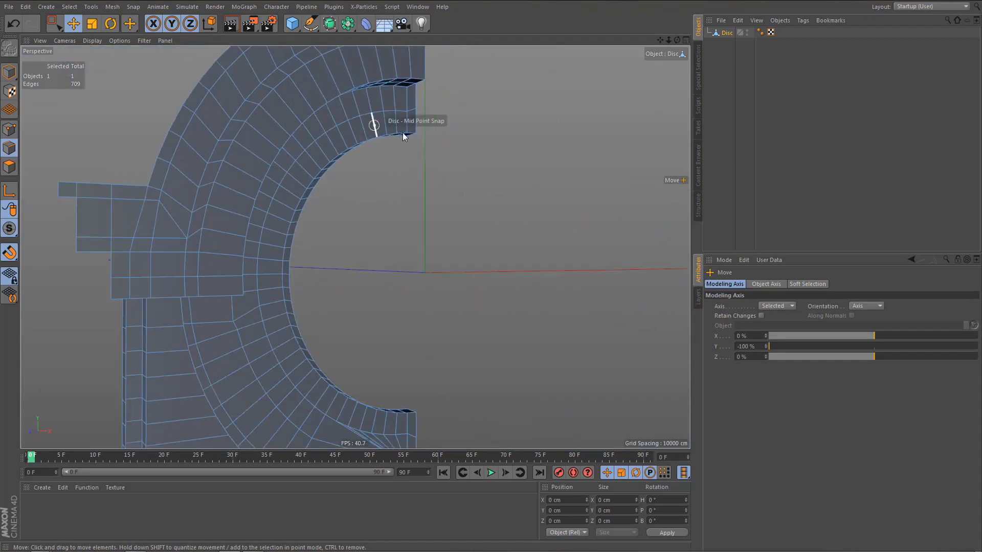
alt+drag(403, 133, 394, 137)
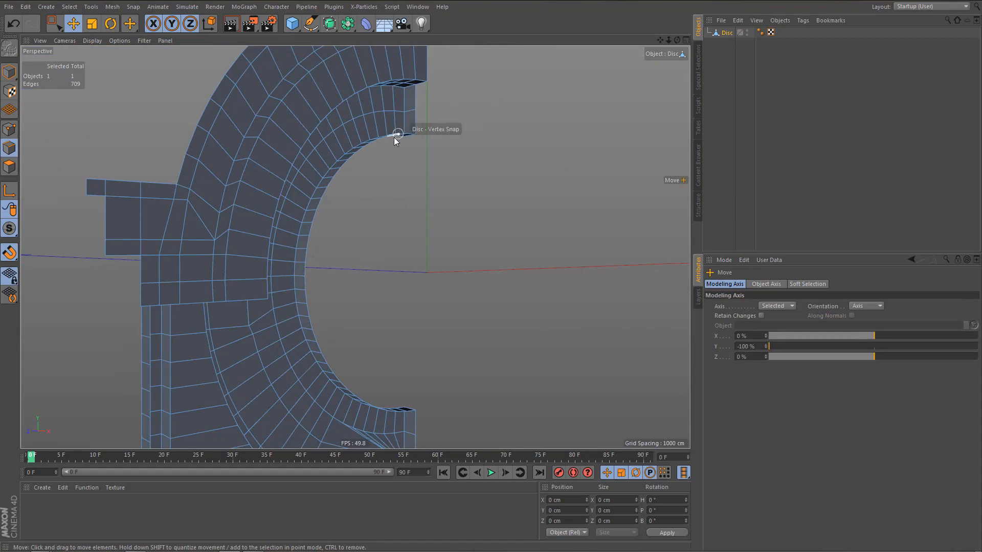
key(Return)
click(414, 97)
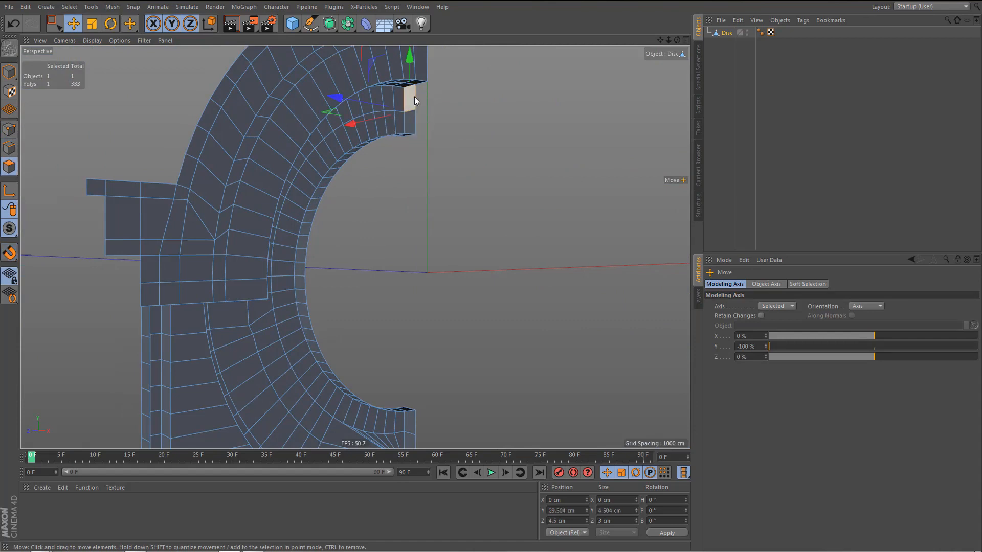
key(Delete)
alt+drag(419, 143, 425, 314)
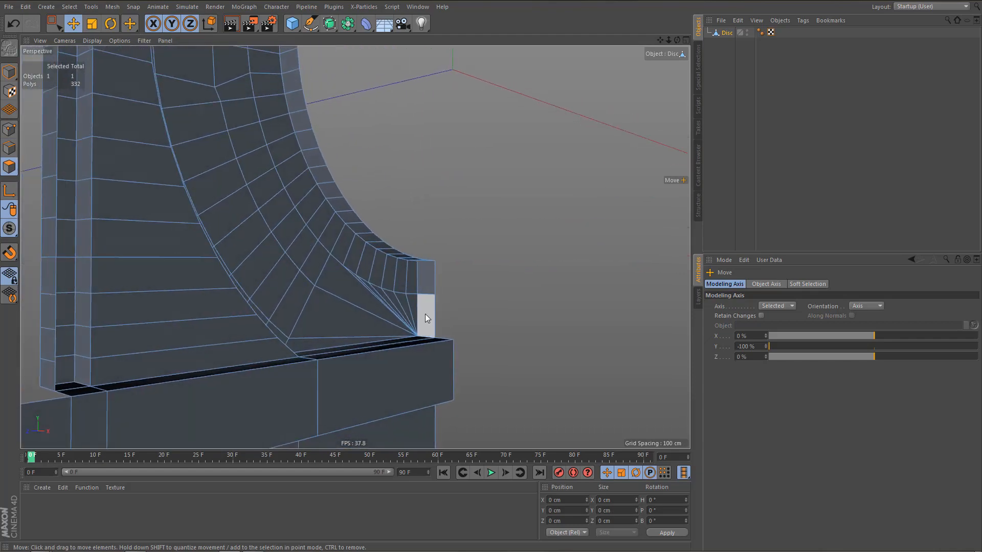
click(425, 314)
key(Delete)
Select the band of polygons lining the round opening's inner rim with Ring Selection and delete it.
key(u)
key(b)
alt+drag(374, 234, 241, 290)
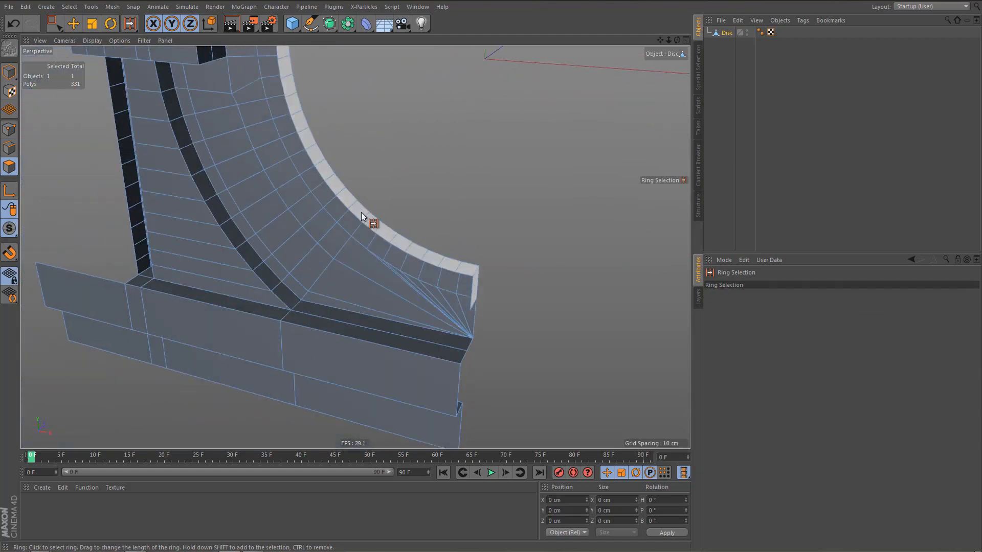
click(363, 220)
alt+drag(355, 248, 337, 210)
key(Delete)
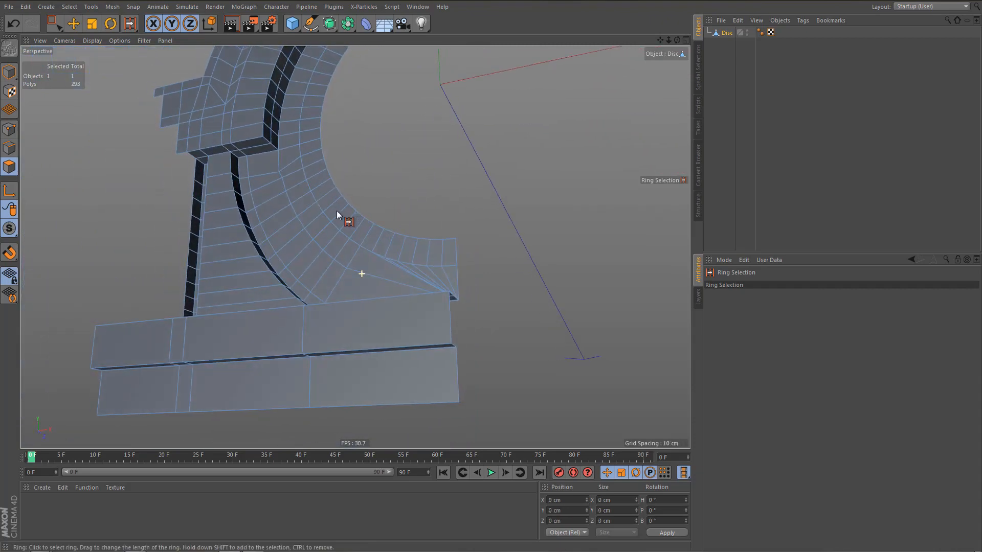
Select the full column of polygons along the pillar's outer side wall and delete it.
alt+middle_drag(271, 228, 333, 260)
alt+right_drag(293, 282, 313, 280)
mouse_move(266, 250)
alt+mouse_down()
mouse_move(247, 252)
mouse_move(257, 255)
alt+mouse_up()
key(e)
scroll(256, 225, up, 3)
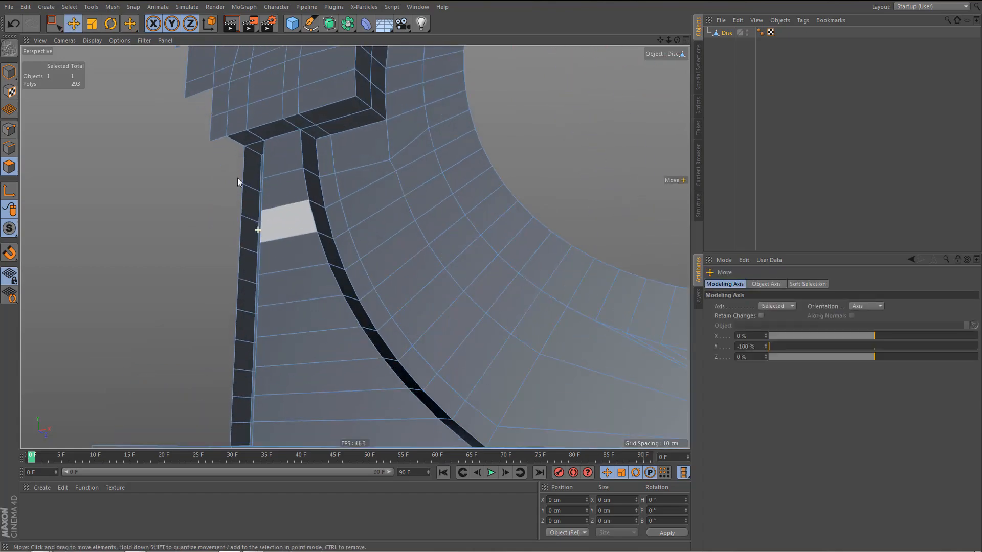
click(250, 171)
alt+middle_drag(266, 300, 293, 243)
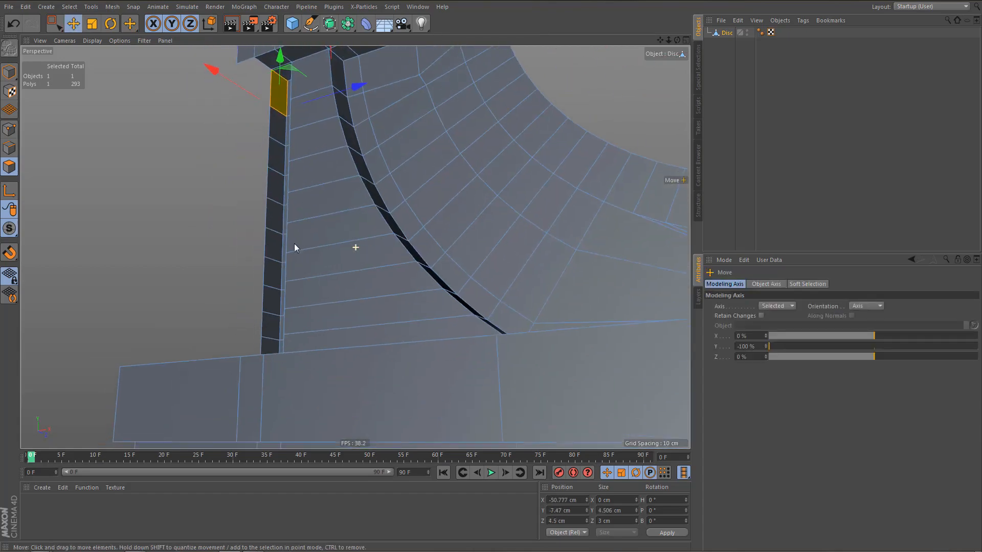
double_click(272, 344)
key(Delete)
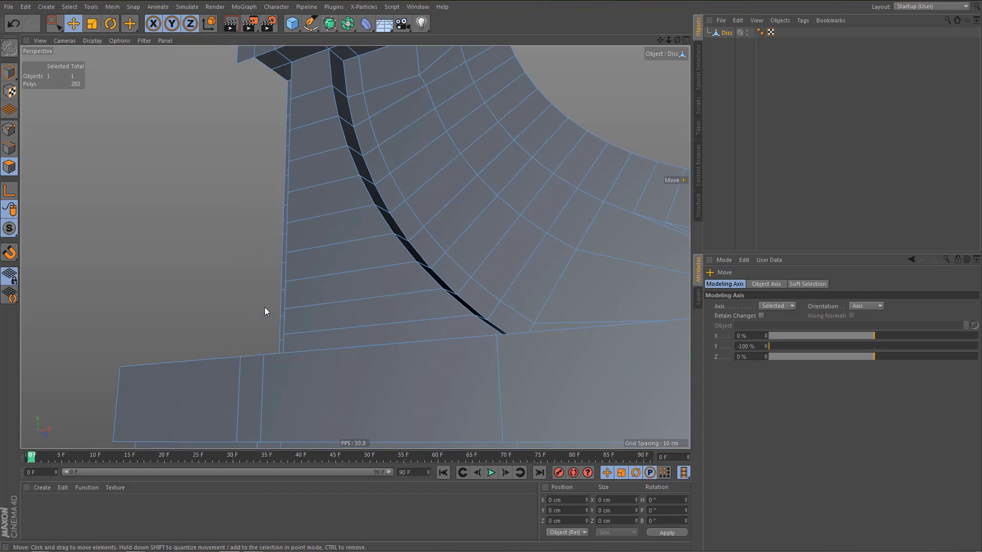
Preview-render the perspective view and inspect the whole half of the window surround.
scroll(261, 257, down, 4)
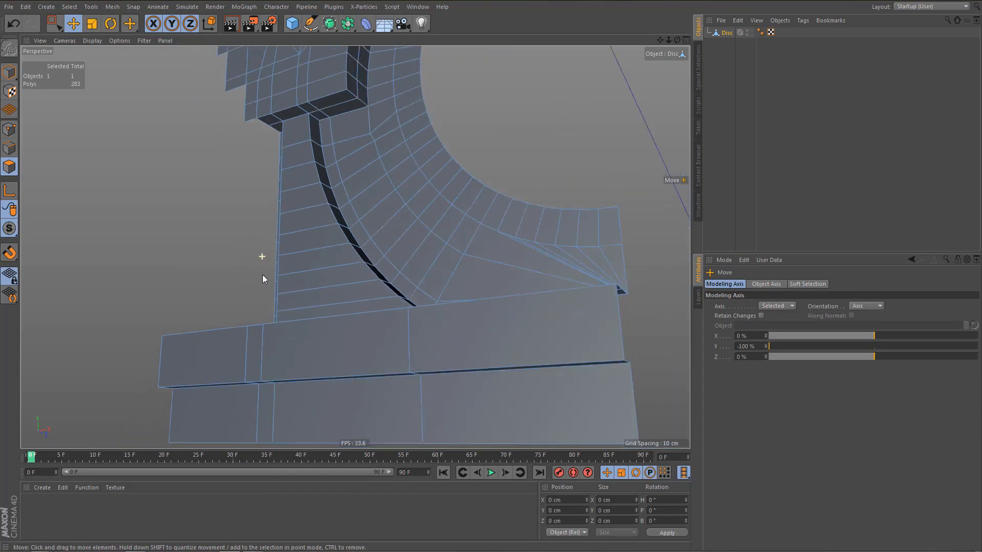
alt+drag(300, 186, 386, 235)
alt+right_drag(333, 247, 292, 329)
alt+drag(355, 248, 307, 299)
alt+drag(329, 287, 341, 317)
key(ctrl+r)
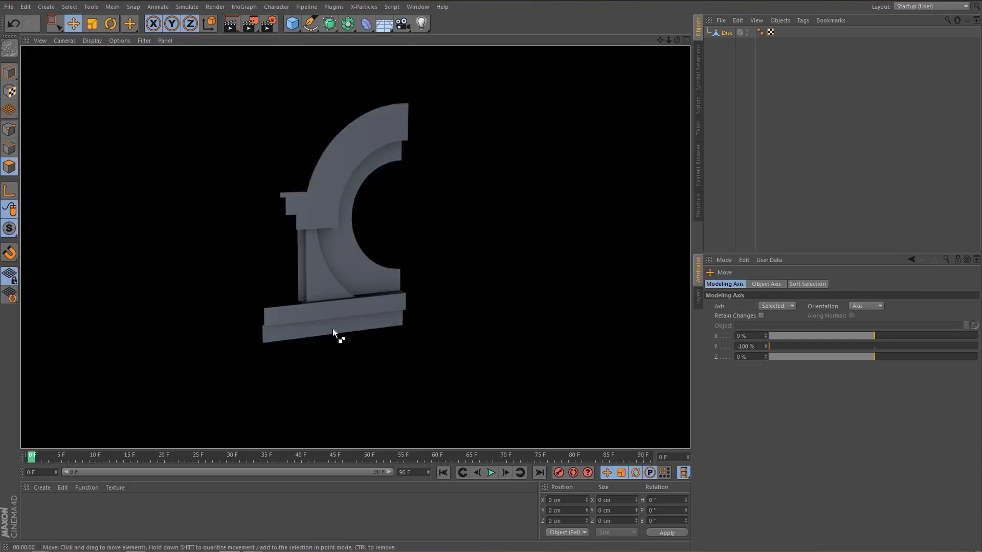
scroll(373, 269, up, 5)
alt+drag(270, 267, 284, 268)
Select the innermost ring of polygons around the round opening with Live Selection in the front view.
key(F4)
alt+right_drag(380, 300, 308, 376)
alt+middle_drag(400, 335, 367, 333)
alt+right_drag(389, 325, 400, 325)
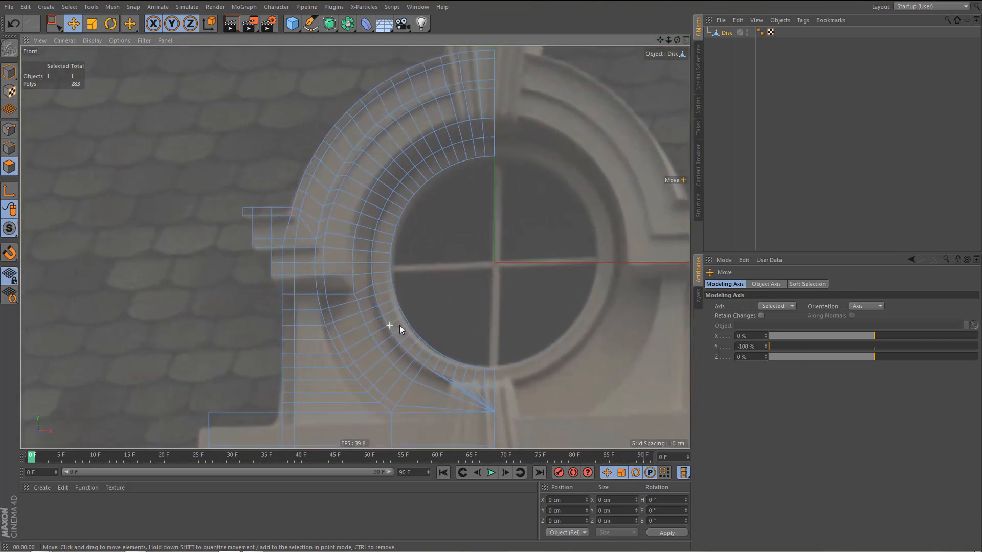
key(9)
mouse_move(504, 162)
mouse_down()
mouse_move(424, 196)
mouse_move(405, 258)
mouse_move(422, 317)
mouse_up()
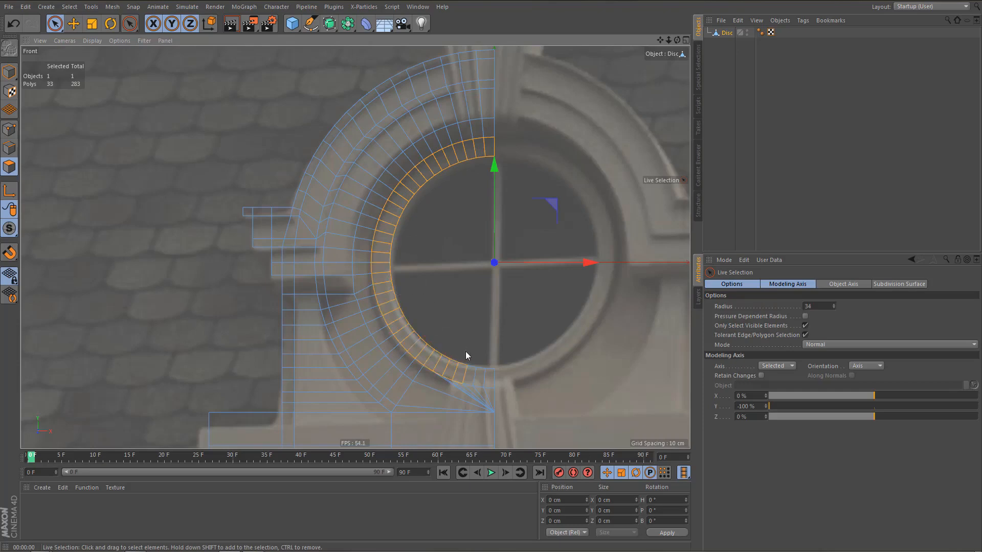
drag(488, 360, 487, 360)
Extrude the selected inner ring polygons with an offset of -2 cm.
middle_click(299, 243)
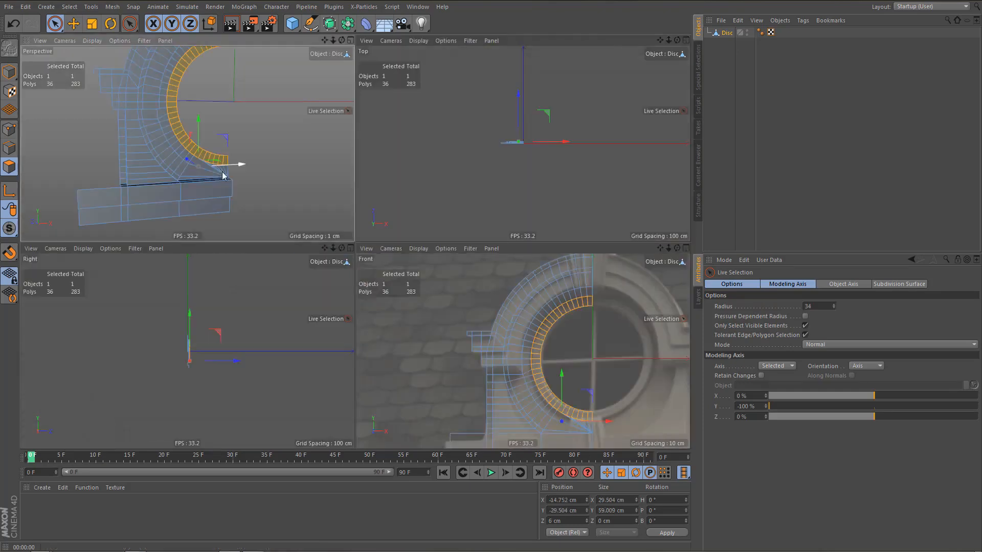
middle_click(223, 179)
alt+drag(361, 227, 247, 284)
key(d)
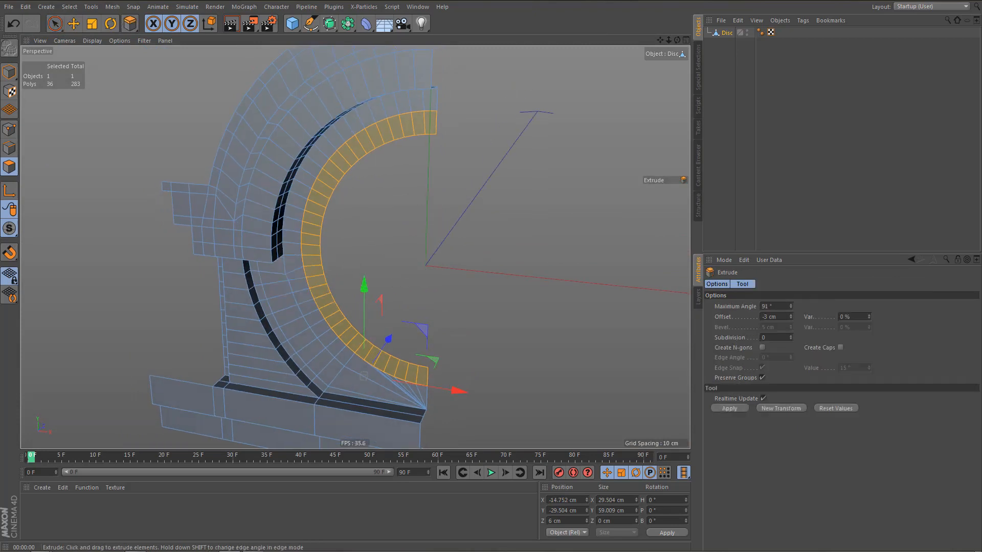
drag(397, 269, 373, 269)
drag(366, 371, 365, 372)
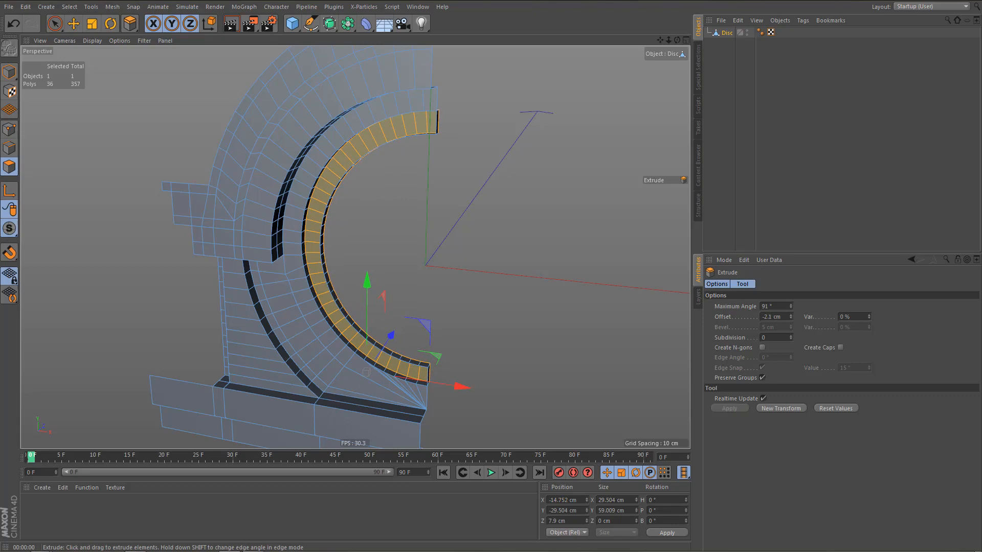
click(790, 318)
drag(791, 315, 791, 316)
double_click(782, 319)
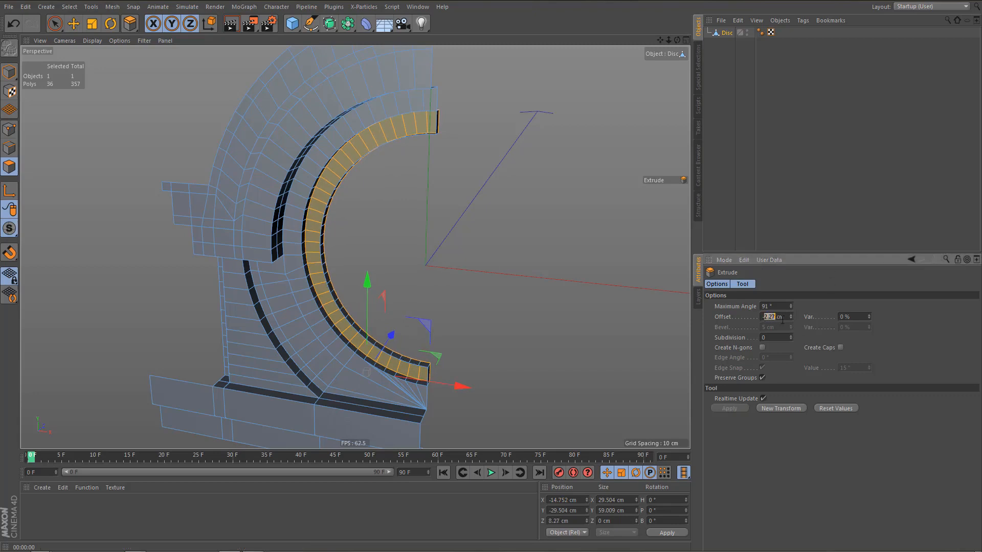
text(-1)
key(BackSpace)
text(2)
key(Return)
Delete the two end-cap polygons of the extruded inner ring on the centre plane, at its upper and lower ends.
scroll(377, 150, up, 6)
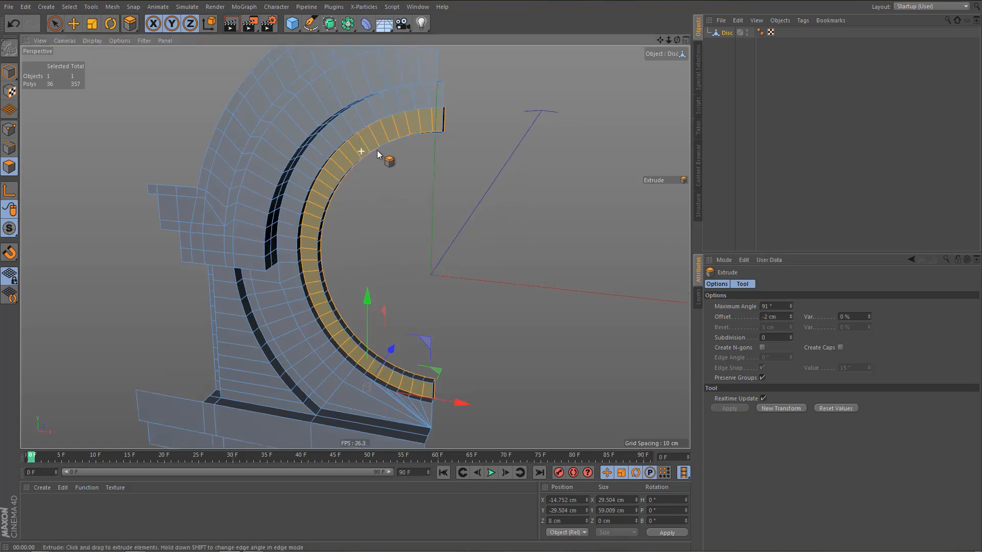
scroll(469, 98, up, 5)
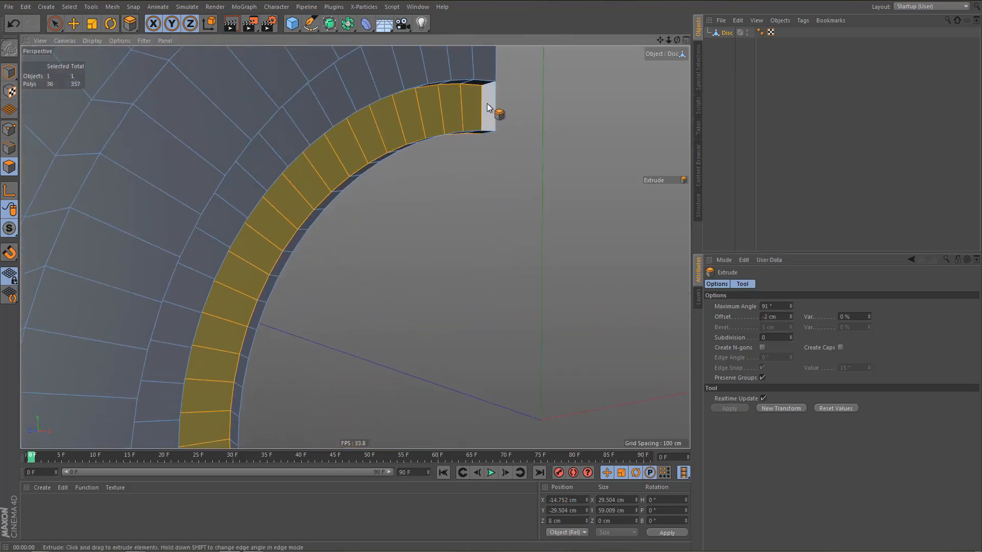
key(e)
click(492, 106)
scroll(492, 120, down, 5)
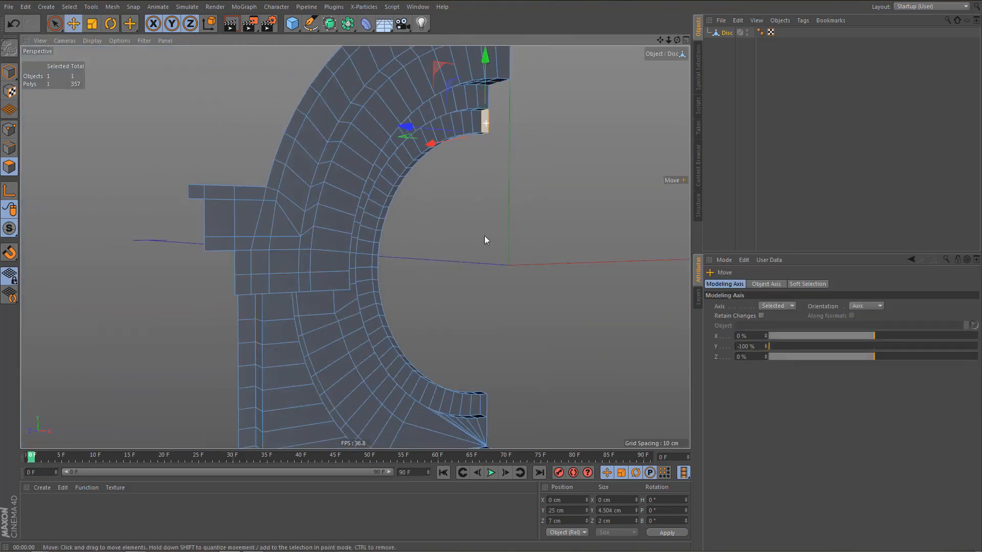
alt+drag(484, 235, 467, 182)
scroll(475, 323, up, 5)
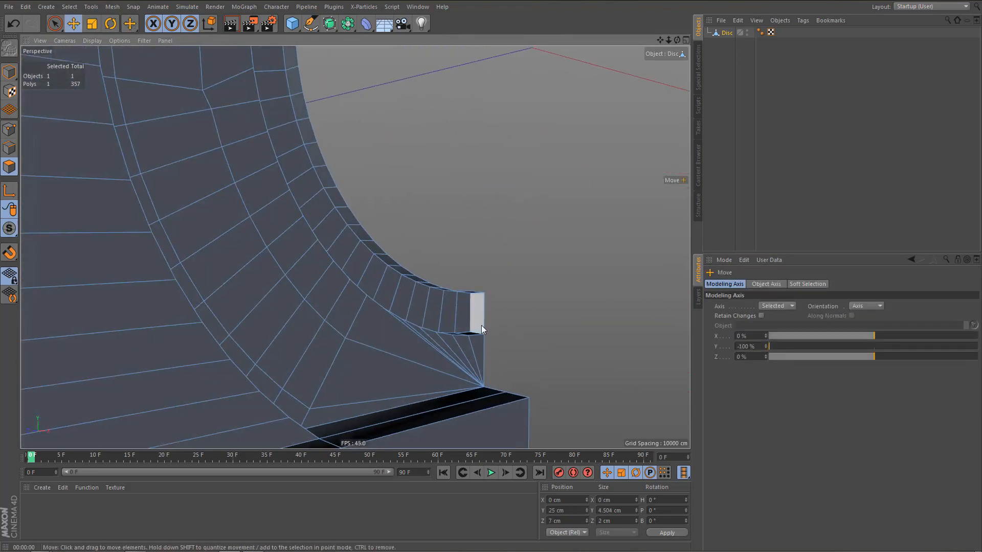
shift+click(476, 317)
key(Delete)
Select the thin band of polygons lining the opening's inner rim with Ring Selection and delete it.
key(u)
key(b)
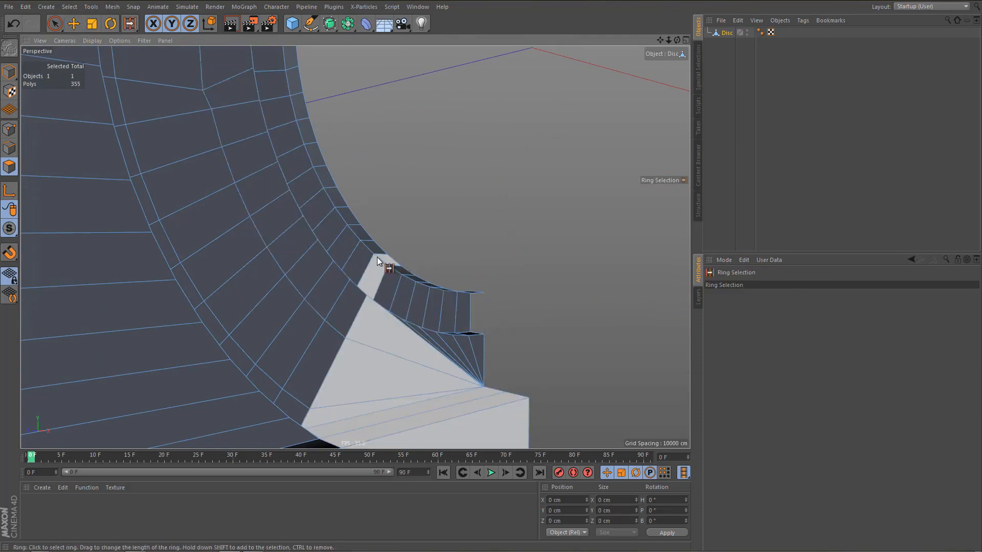
click(376, 252)
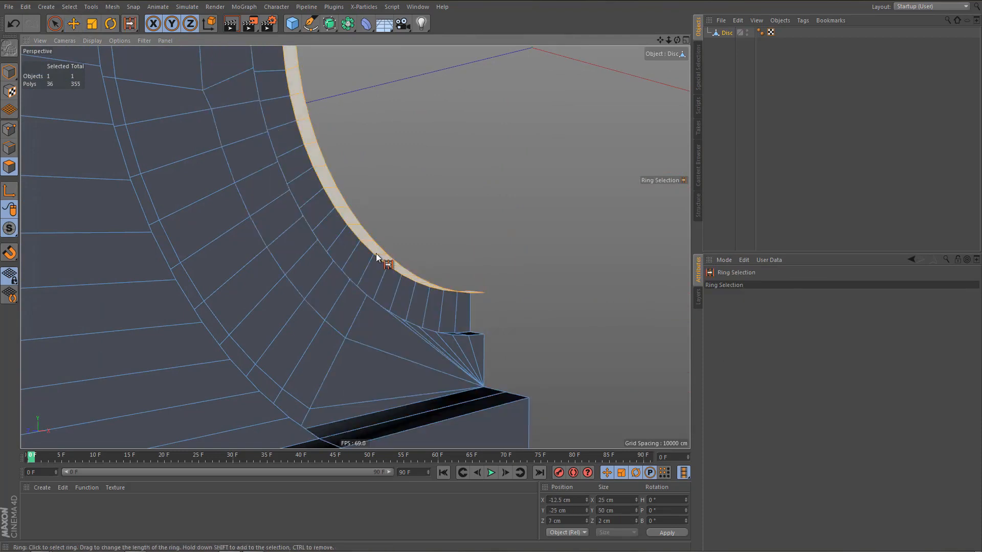
key(Delete)
Preview-render the perspective view and inspect the recessed inner ring, pillar and base from several angles.
alt+drag(379, 256, 361, 279)
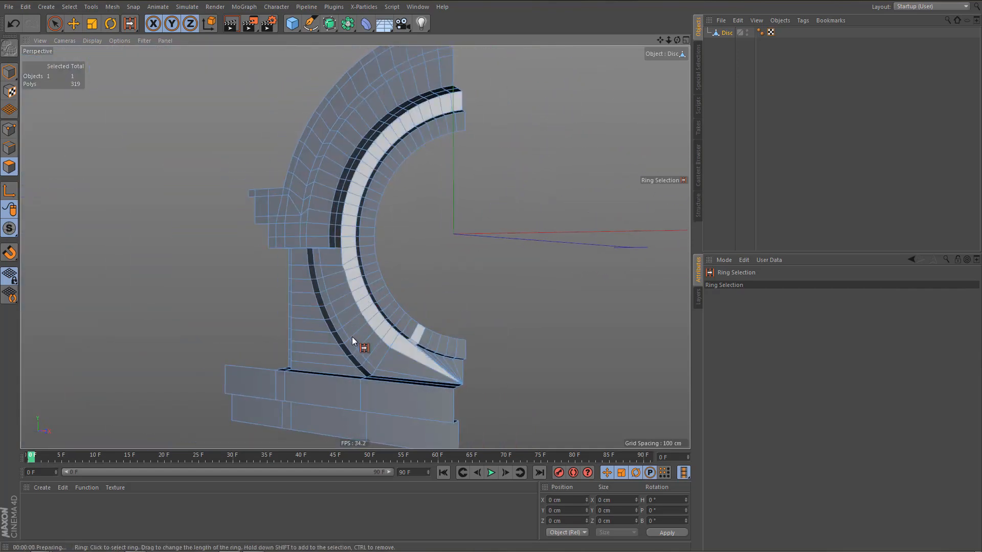
key(ctrl+r)
alt+drag(364, 335, 399, 320)
alt+drag(418, 345, 419, 347)
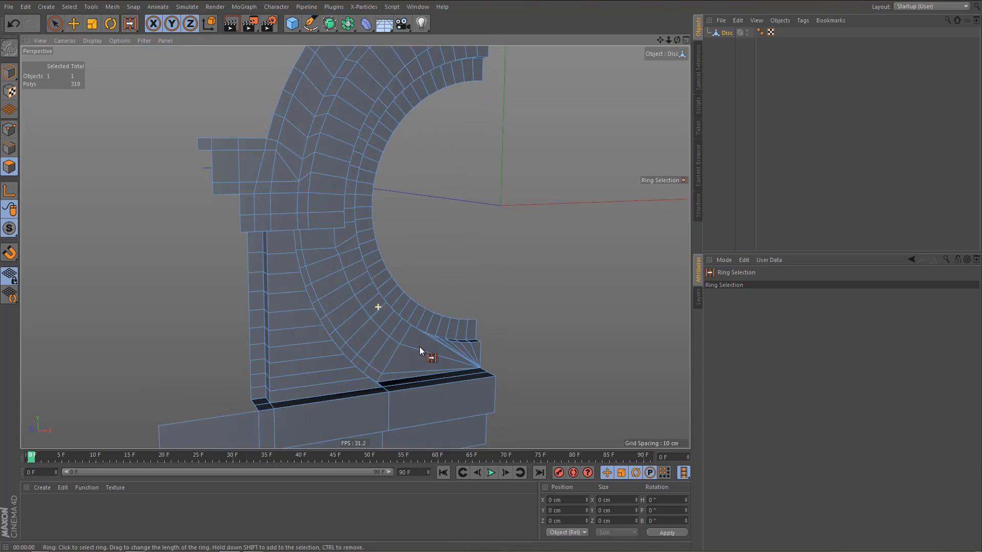
alt+middle_drag(378, 275, 365, 197)
alt+drag(359, 284, 389, 293)
alt+right_drag(375, 290, 330, 350)
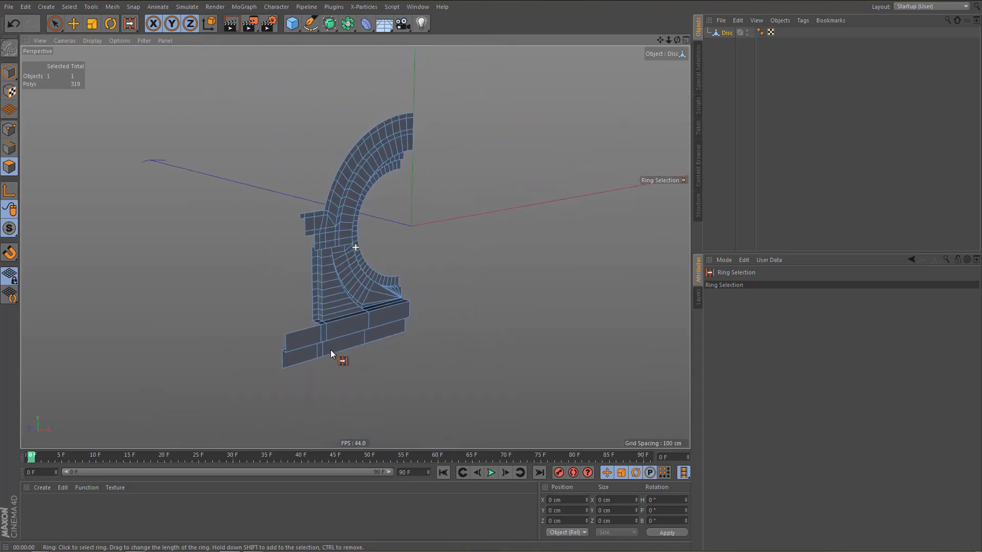
key(ctrl+r)
Compare the ring, side block and pillar mesh with the reference photo in the front view.
scroll(388, 344, up, 2)
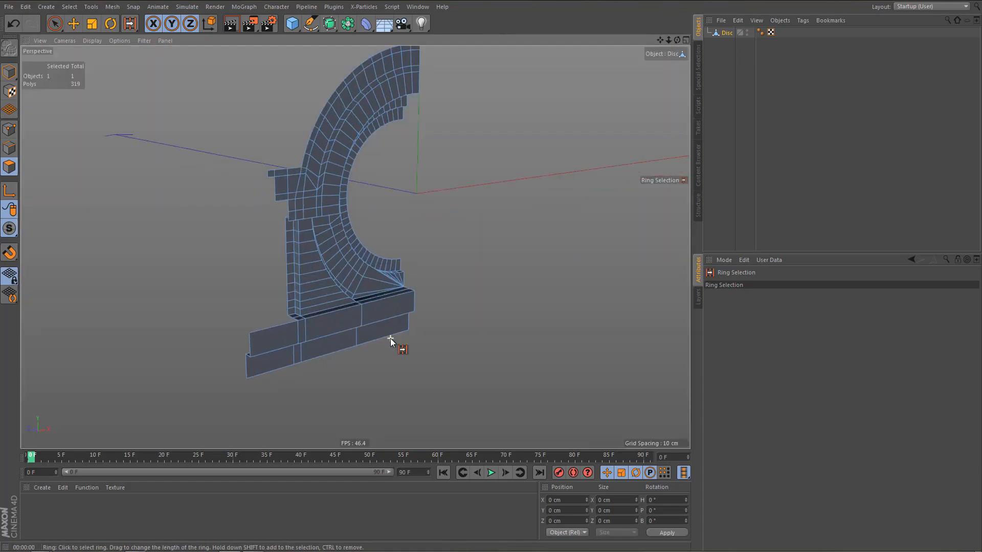
scroll(391, 339, up, 2)
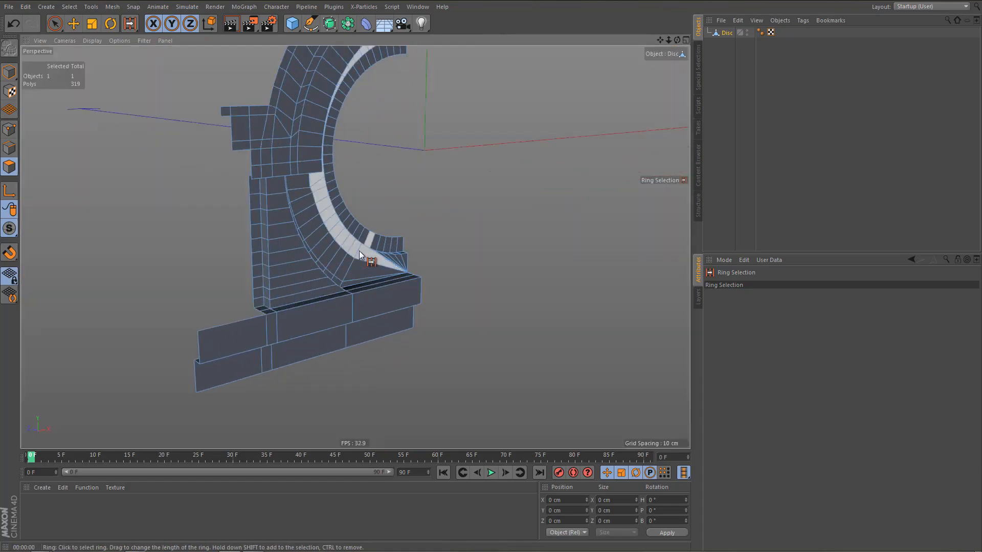
scroll(394, 277, up, 1)
middle_click(404, 287)
middle_click(470, 351)
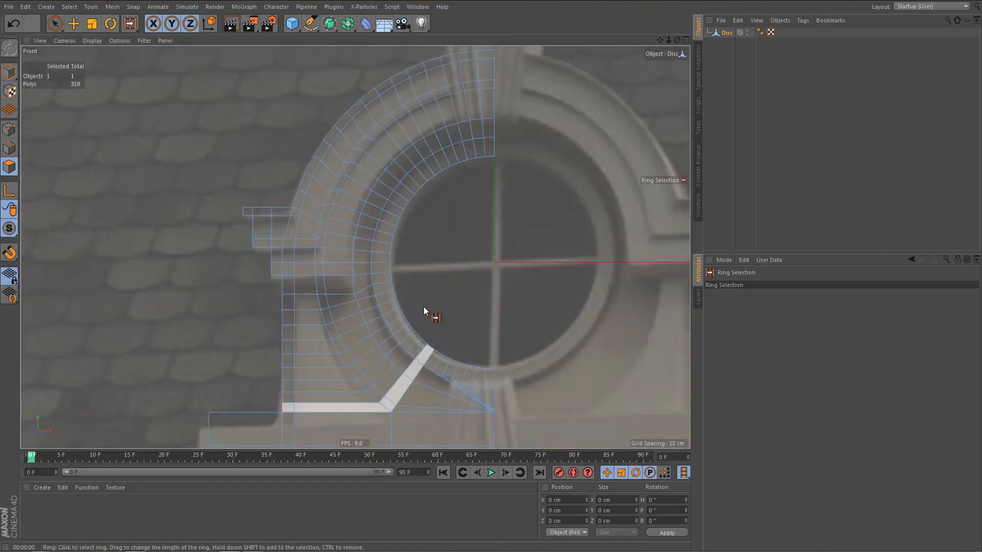
scroll(448, 311, up, 5)
scroll(452, 317, down, 2)
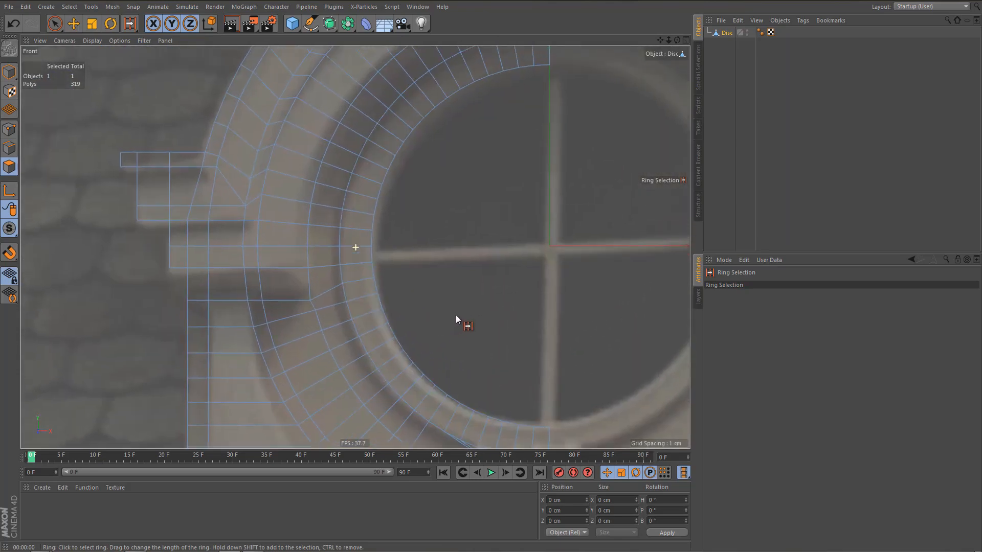
scroll(462, 316, up, 3)
Select the outer arch moulding and upper side block front polygons with Ring Selection, adding the missing end polygons with Live Selection.
middle_click(430, 315)
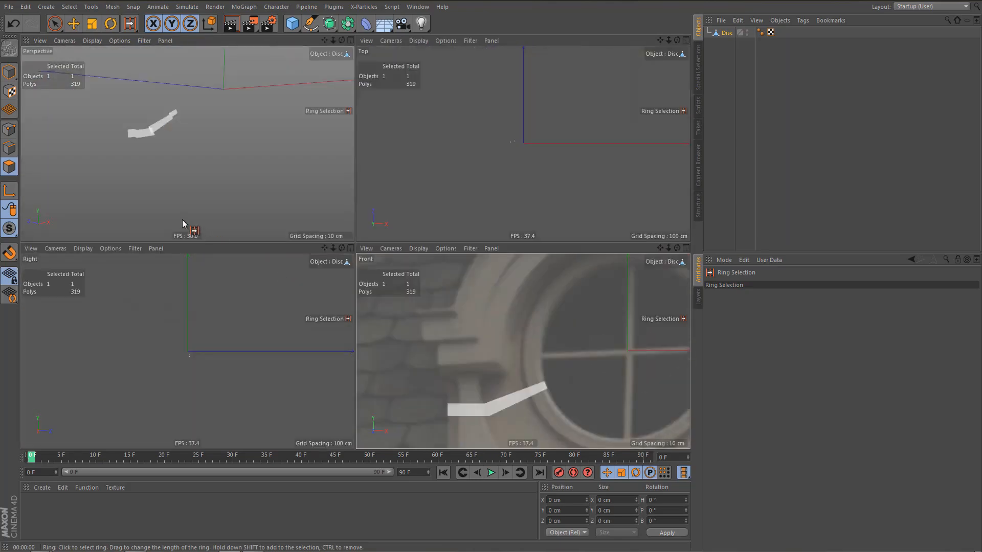
middle_click(189, 226)
alt+drag(285, 228, 314, 227)
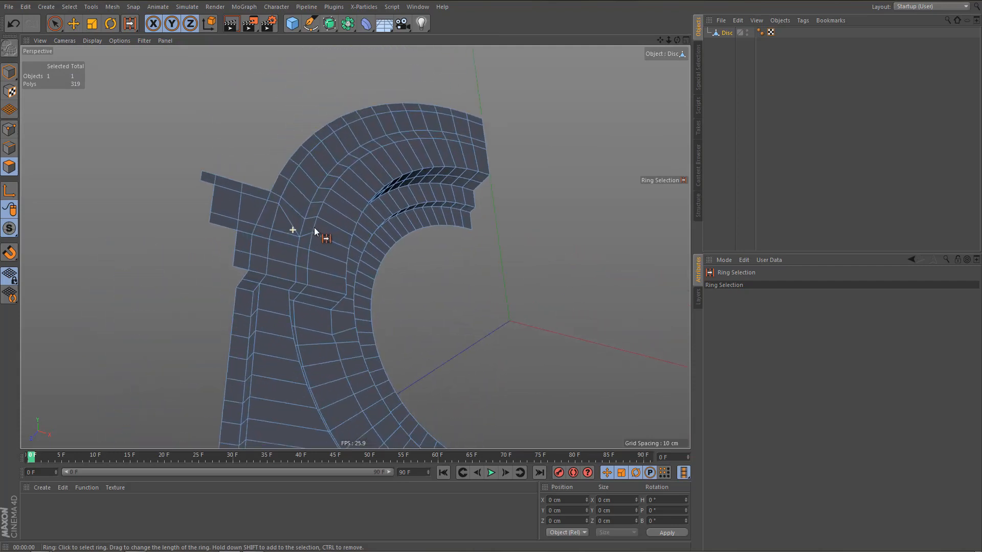
click(272, 213)
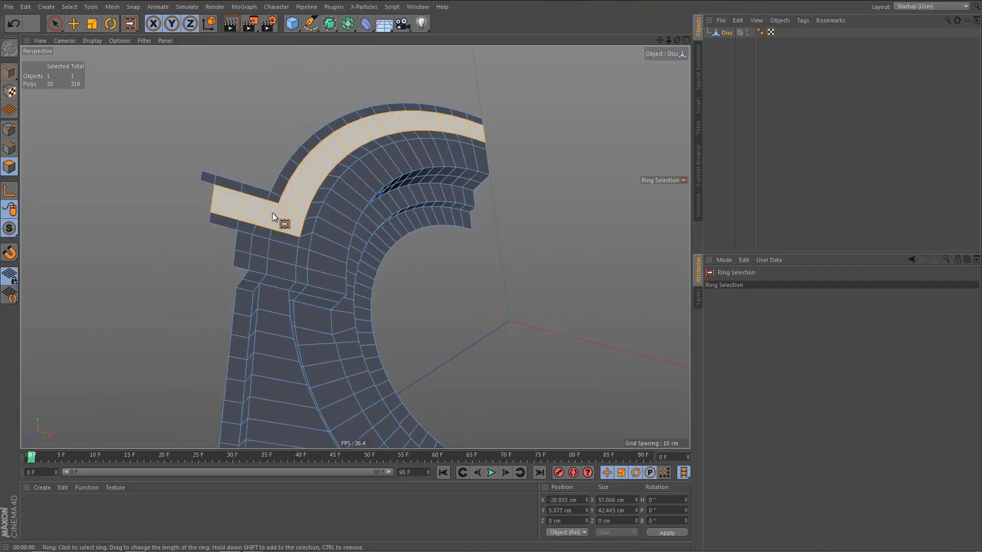
shift+click(272, 212)
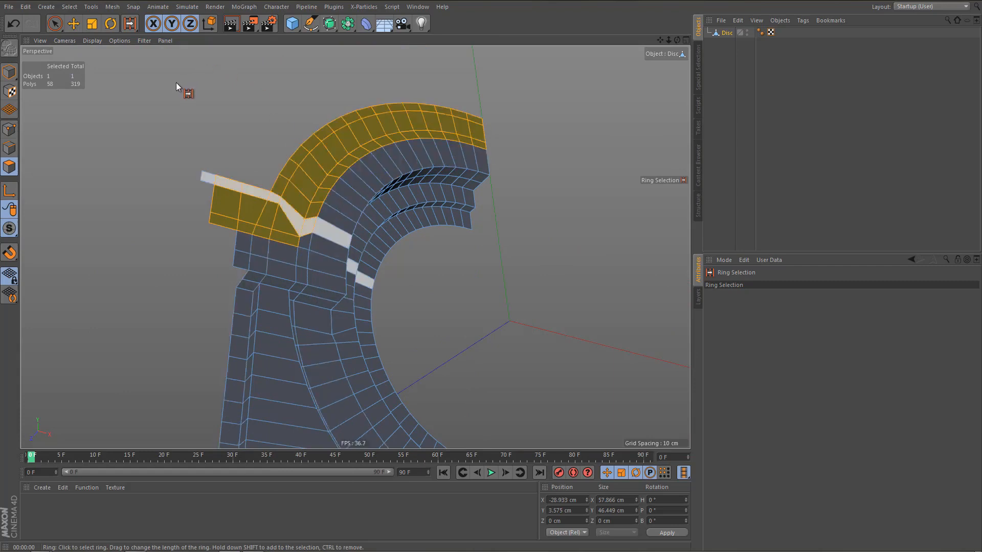
key(9)
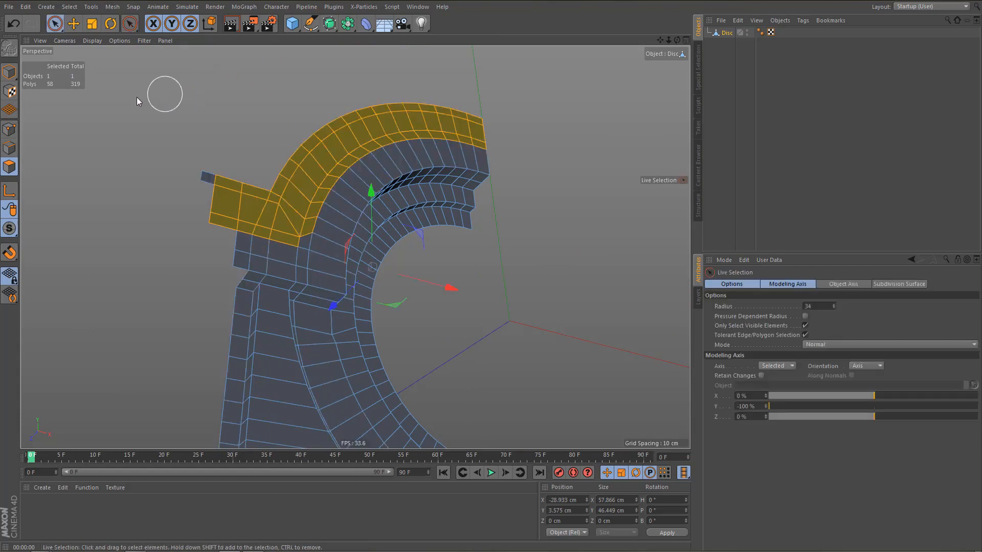
shift+click(208, 180)
middle_drag(218, 106, 209, 113)
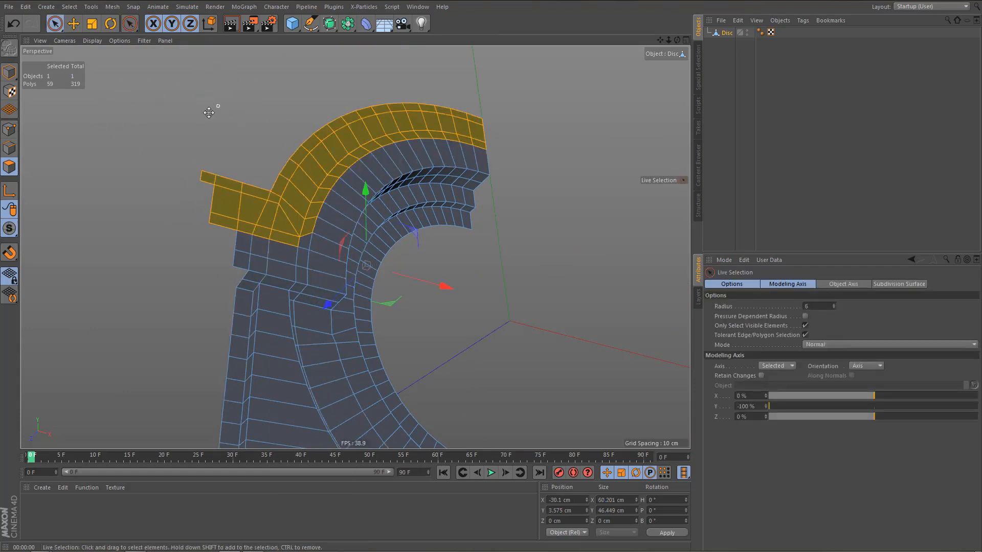
shift+click(306, 239)
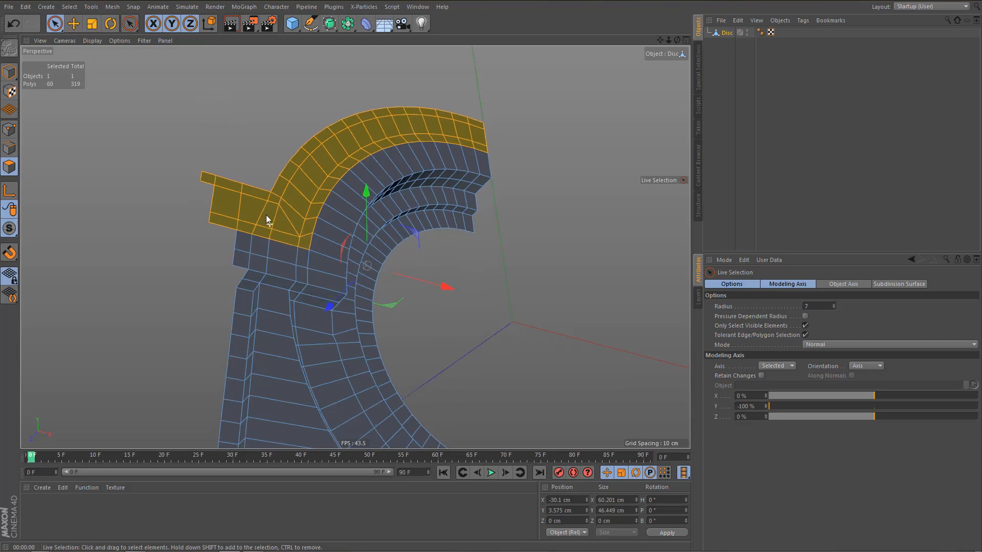
alt+drag(266, 220, 327, 261)
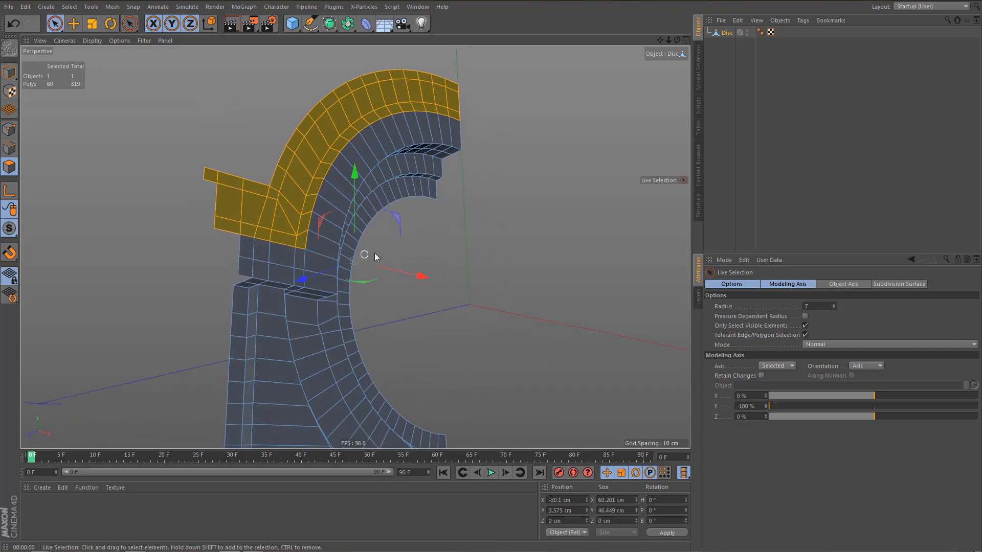
Extrude the selected arch moulding and upper side block with an offset of 2 cm.
key(d)
drag(484, 225, 512, 225)
double_click(784, 315)
text(2)
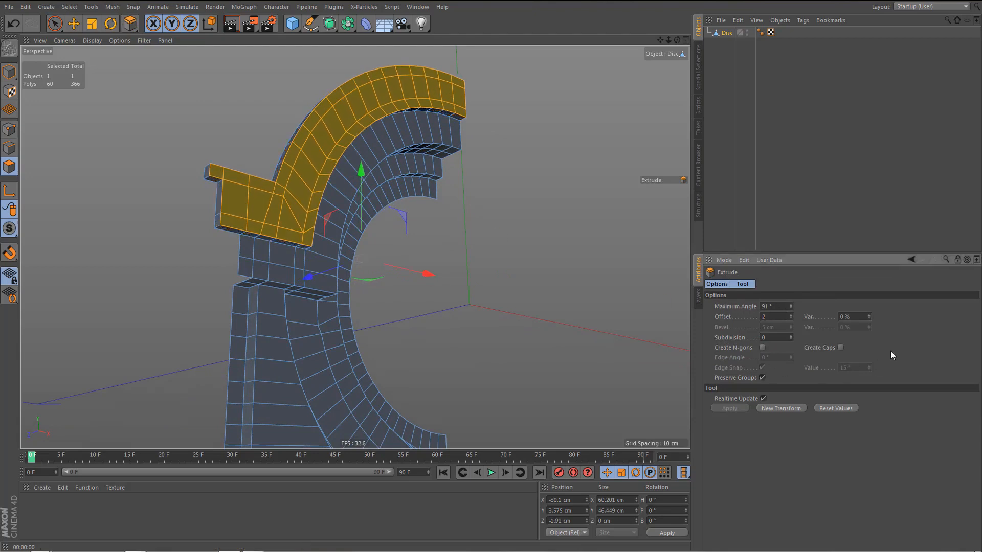
key(Return)
Preview-render the perspective view and inspect the raised arch moulding and side block.
alt+drag(298, 205, 270, 219)
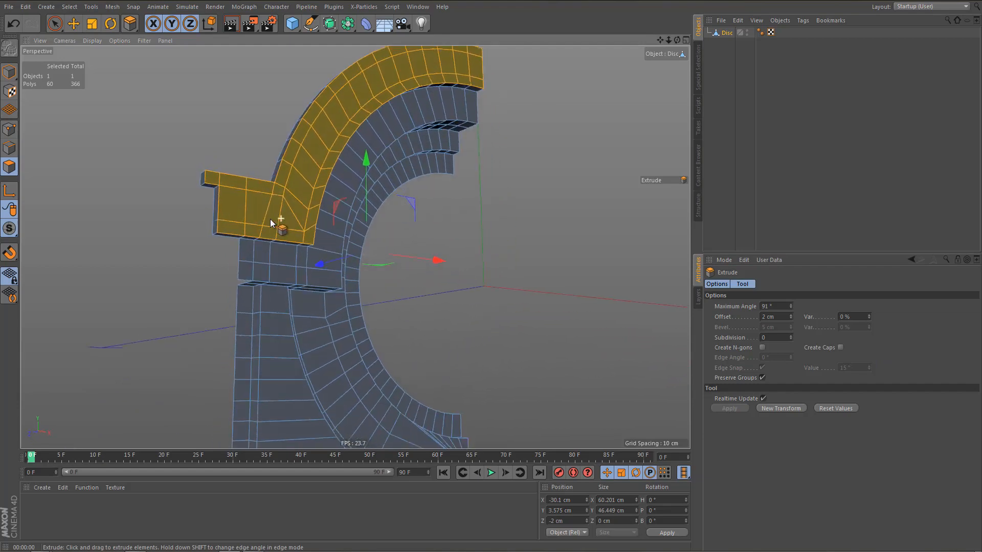
alt+right_drag(270, 219, 238, 276)
alt+drag(238, 276, 238, 254)
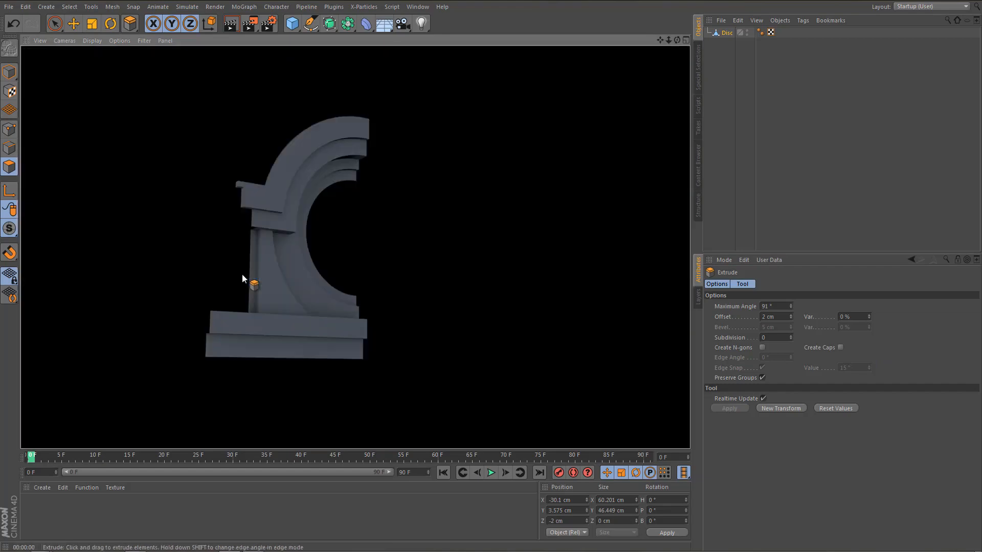
scroll(278, 195, up, 5)
key(u)
key(b)
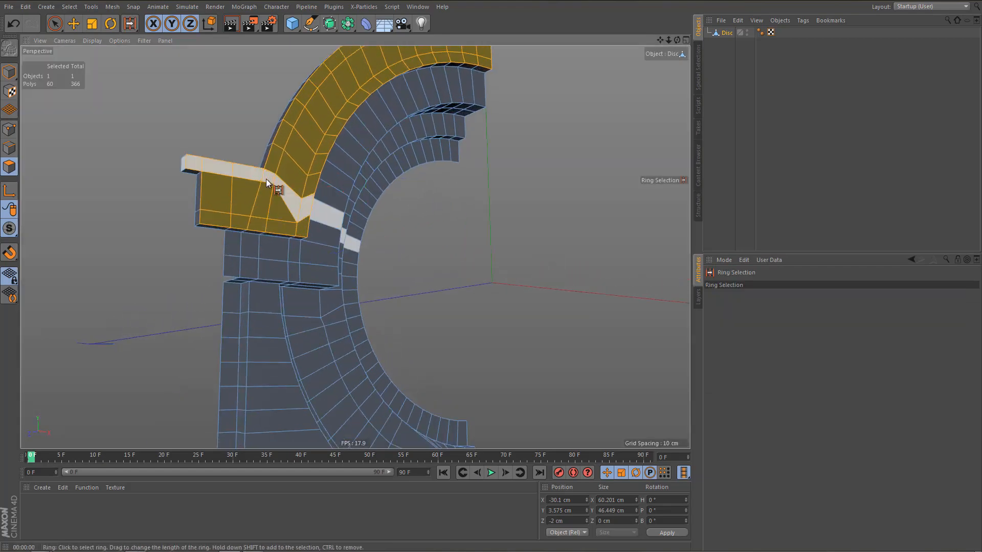
scroll(331, 180, up, 3)
scroll(268, 170, up, 1)
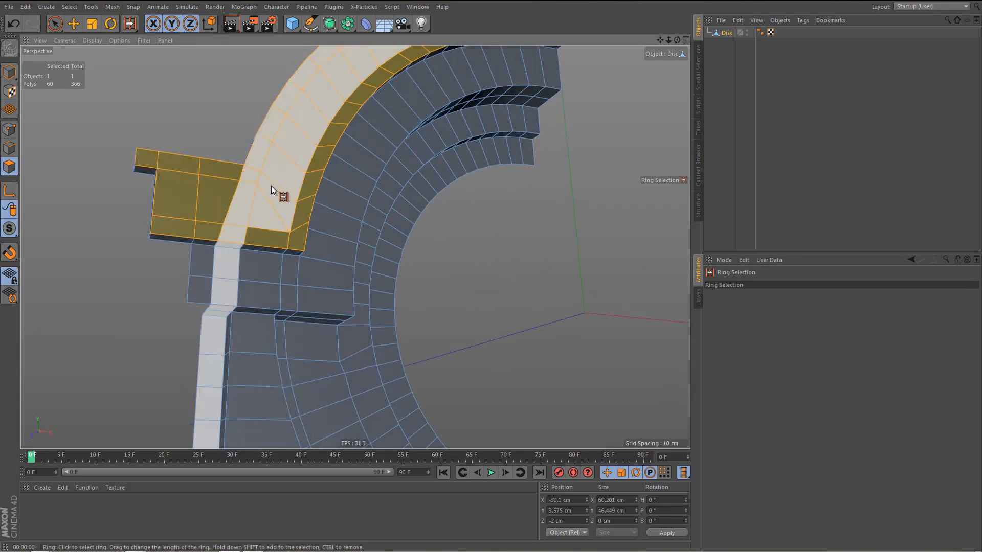
shift+click(271, 185)
key(9)
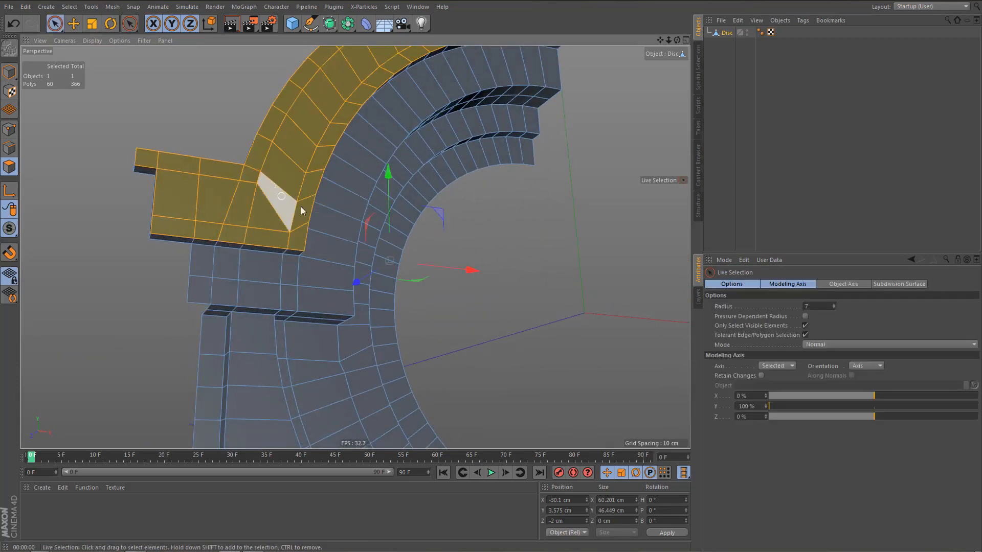
Select the arch moulding's inner and outer border strips in the front view with Ring Selection.
middle_click(490, 321)
middle_click(493, 321)
alt+right_drag(373, 254, 380, 280)
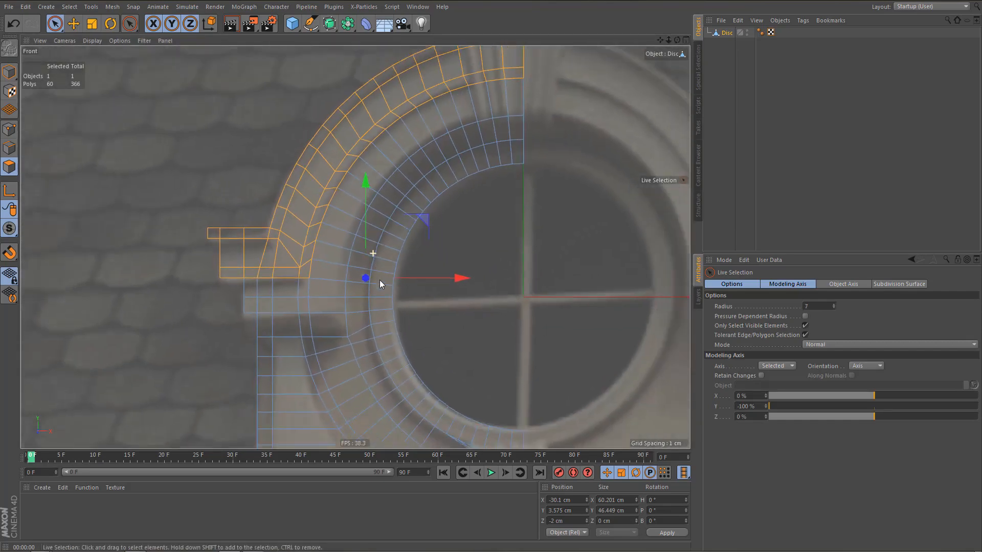
alt+middle_drag(381, 261, 382, 287)
key(u)
key(b)
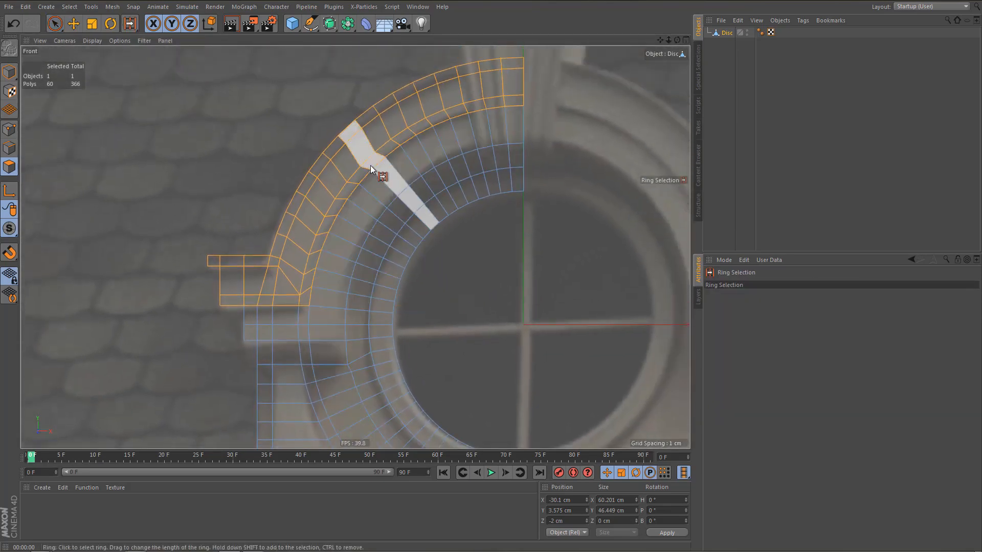
click(364, 166)
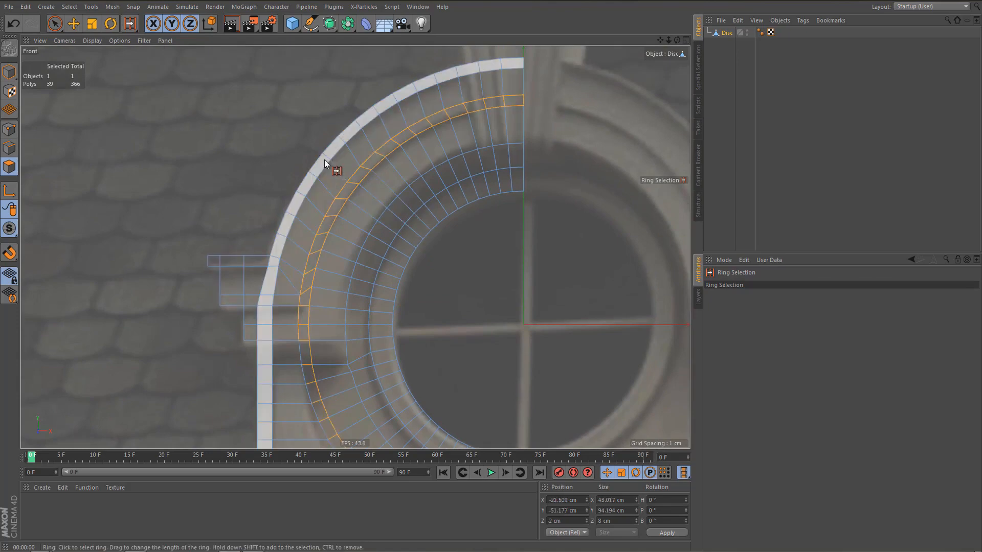
alt+middle_drag(340, 247, 299, 138)
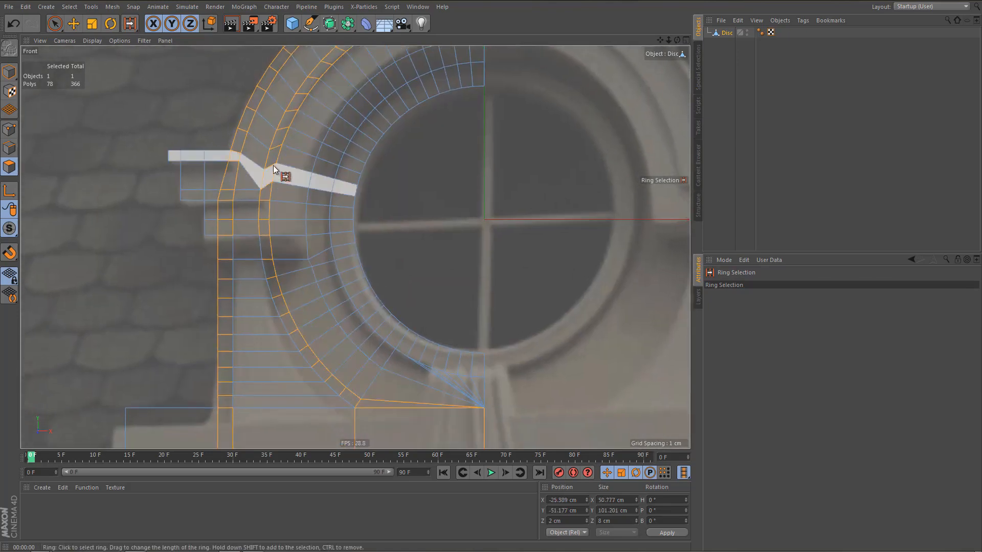
Deselect the part of both rings below the upper side block with Rectangle Selection.
scroll(272, 165, down, 3)
key(0)
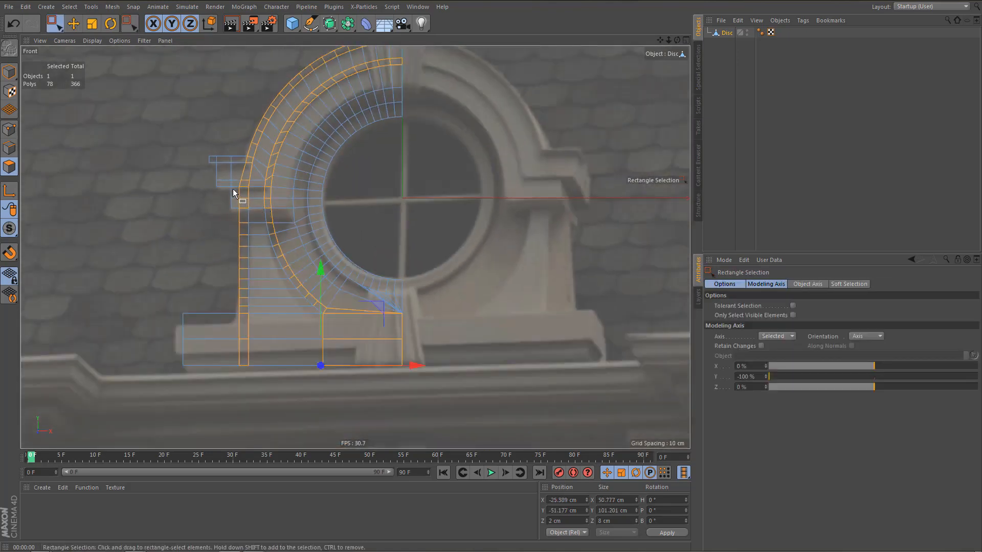
ctrl+drag(231, 184, 429, 379)
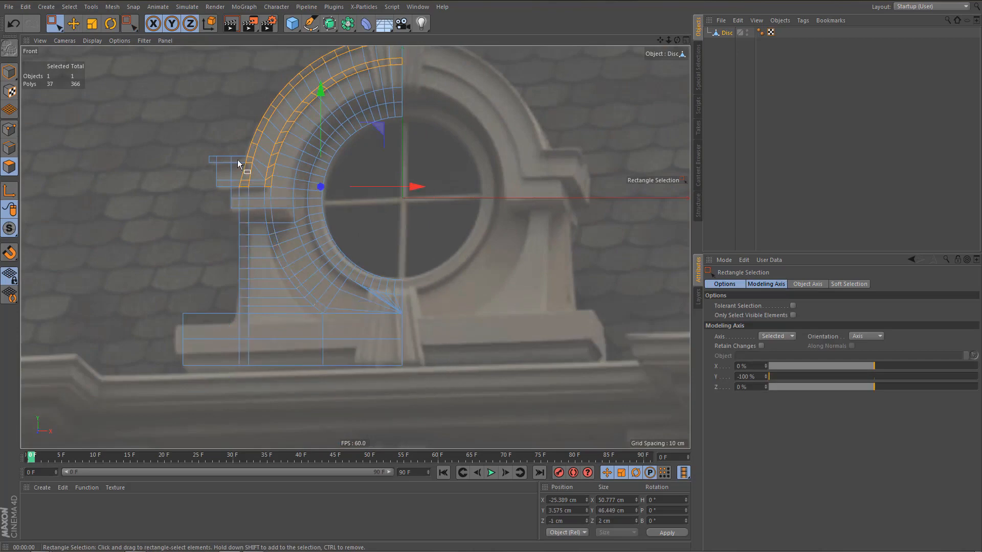
Add the upper side block's top and bottom border strips to the selection, including their outer end polygons, with Live Selection.
scroll(237, 159, up, 5)
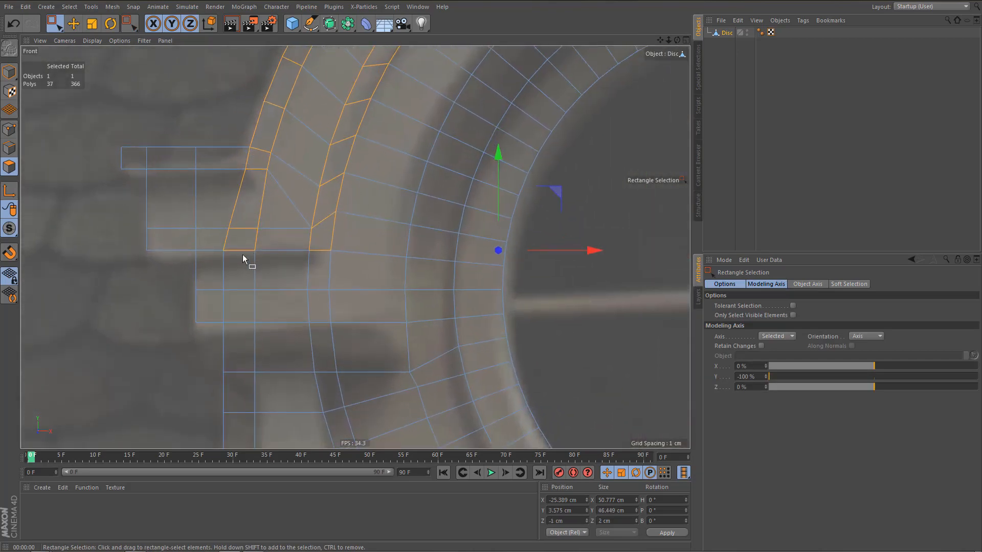
key(9)
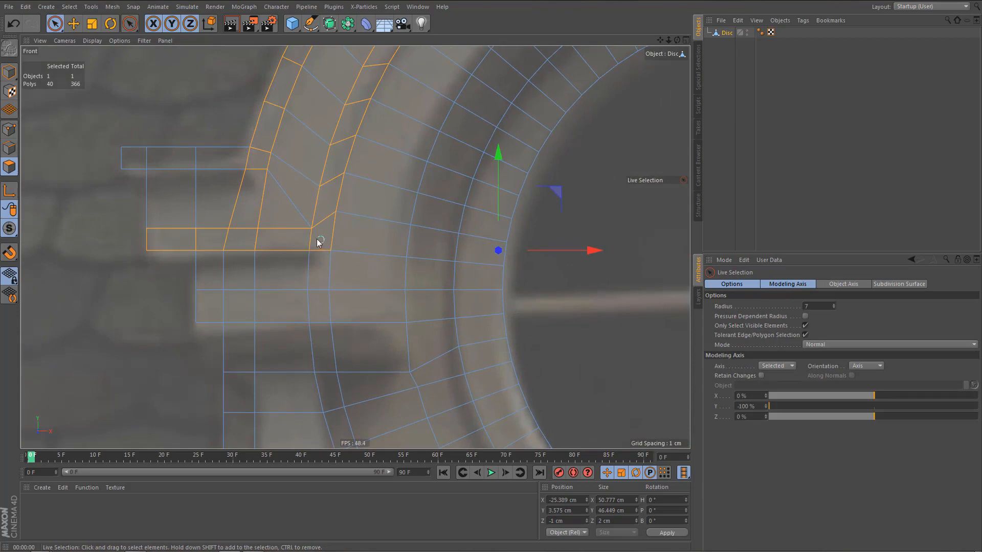
ctrl+drag(253, 205, 220, 201)
shift+drag(129, 157, 221, 164)
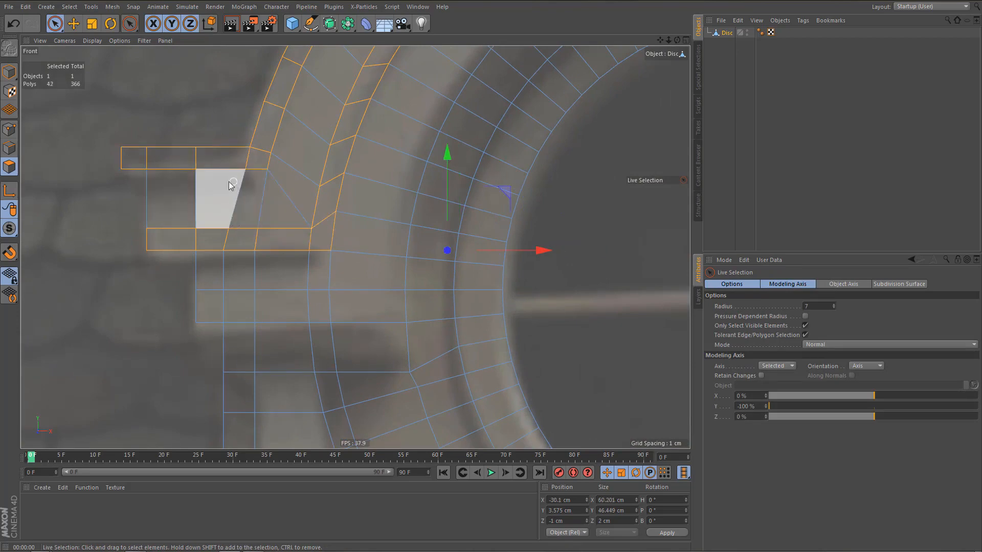
middle_click(228, 182)
middle_click(232, 186)
alt+drag(232, 186, 301, 253)
shift+click(181, 204)
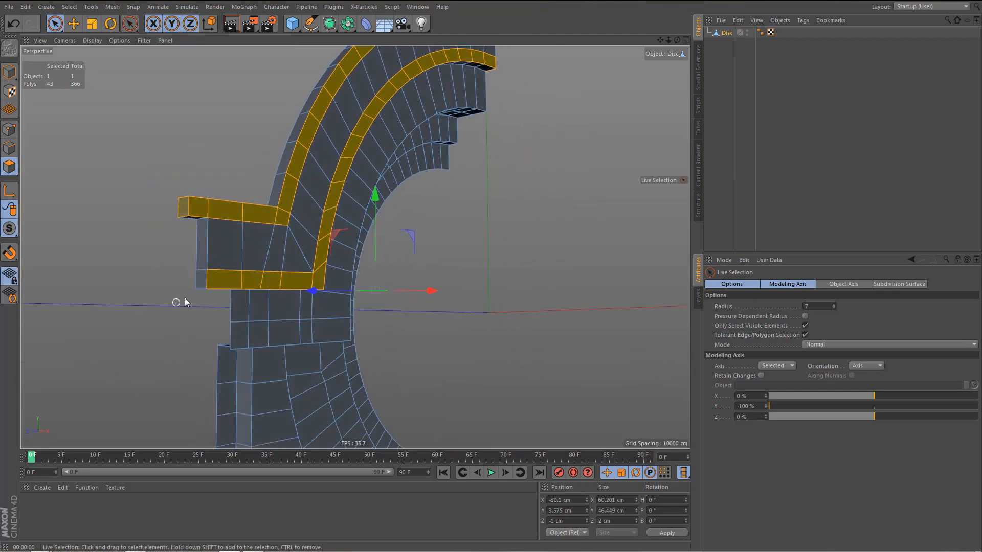
scroll(172, 304, down, 3)
alt+drag(243, 260, 239, 271)
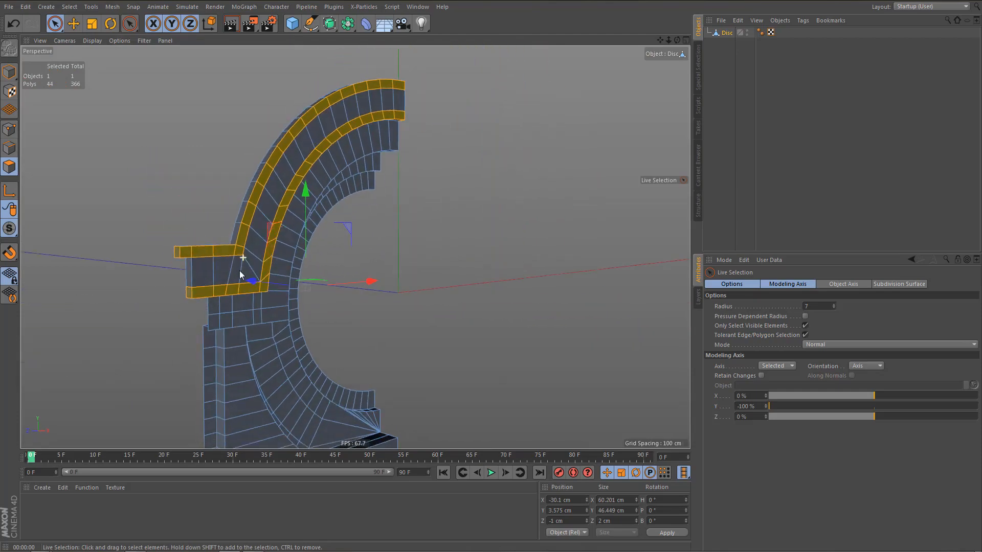
Extrude the selected moulding and side block border strips with an offset of 1 cm.
key(d)
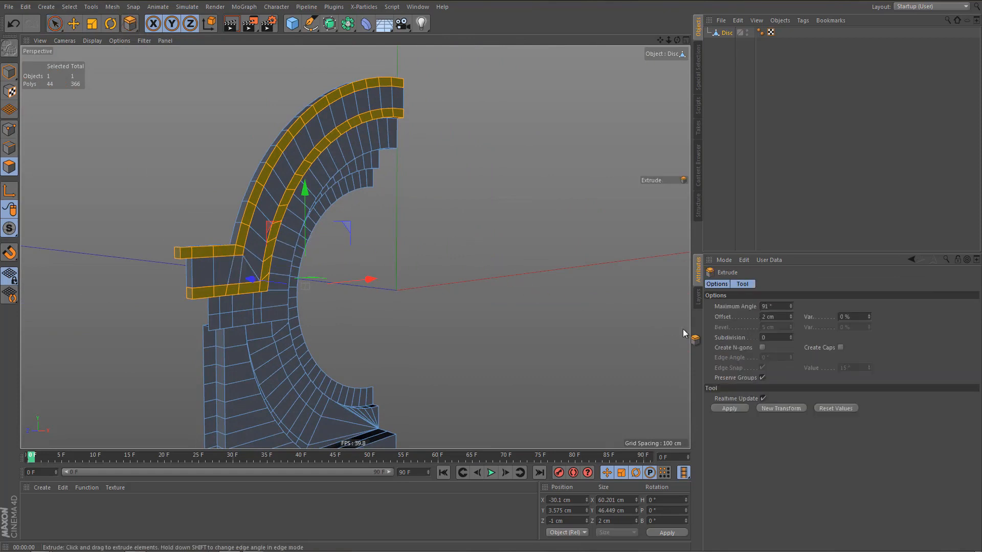
click(739, 406)
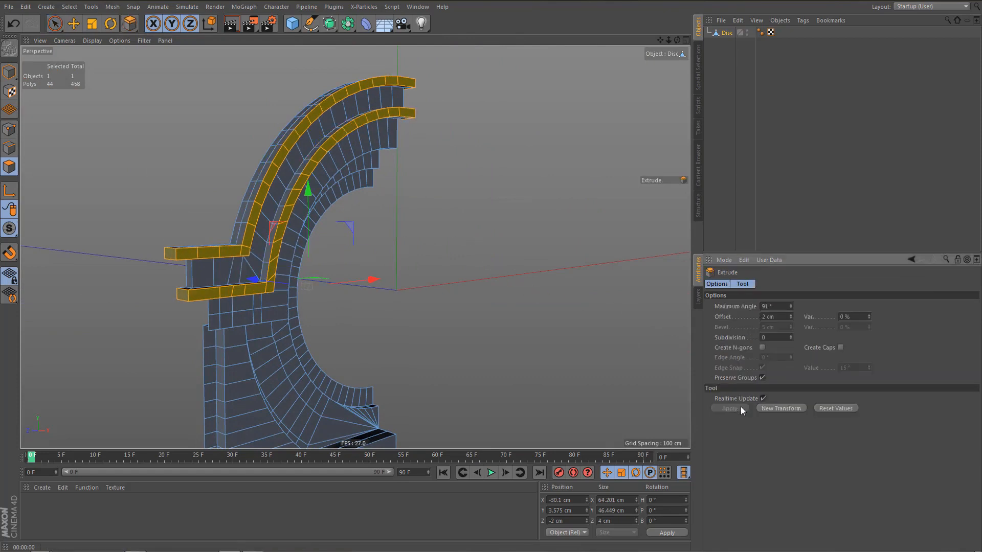
double_click(782, 317)
key(Return)
Preview-render the half window in perspective and inspect the raised border strips.
scroll(263, 210, down, 5)
alt+middle_drag(258, 295, 245, 261)
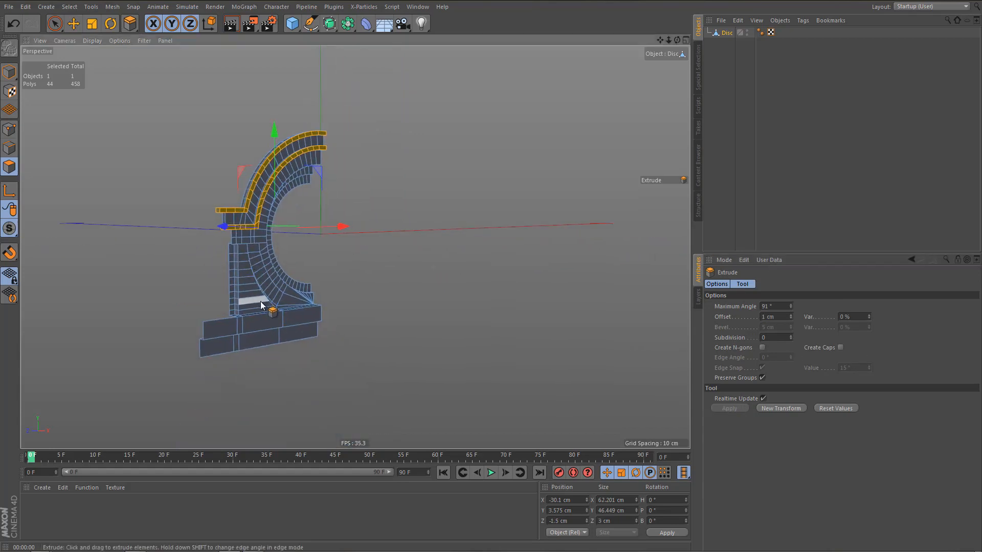
key(ctrl+r)
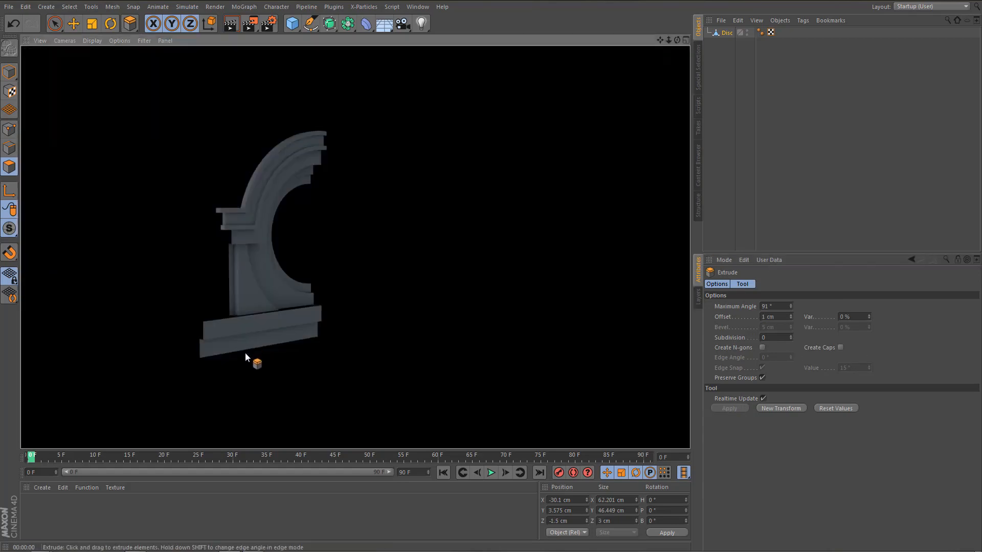
mouse_move(255, 333)
alt+mouse_down()
mouse_move(270, 324)
mouse_move(217, 274)
alt+mouse_up()
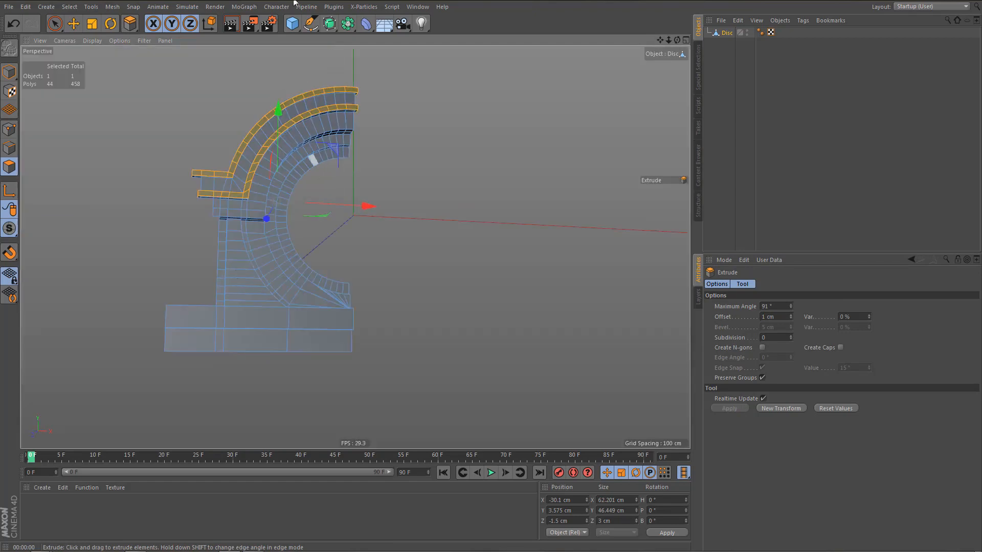
Try mirroring the half window with a Symmetry object, preview-render the whole dormer, and undo the symmetry.
alt+drag(349, 29, 458, 76)
alt+drag(388, 184, 412, 285)
scroll(410, 283, down, 2)
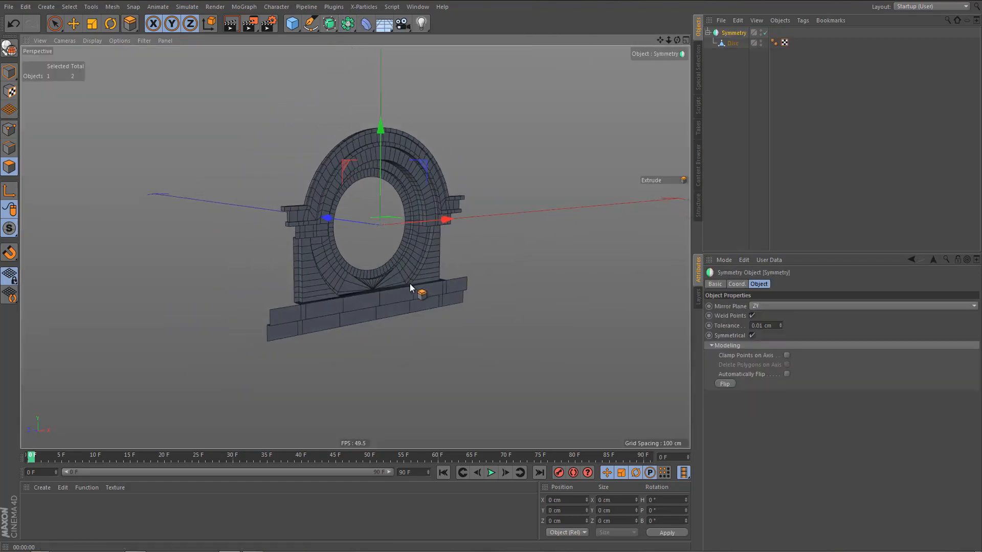
key(ctrl+r)
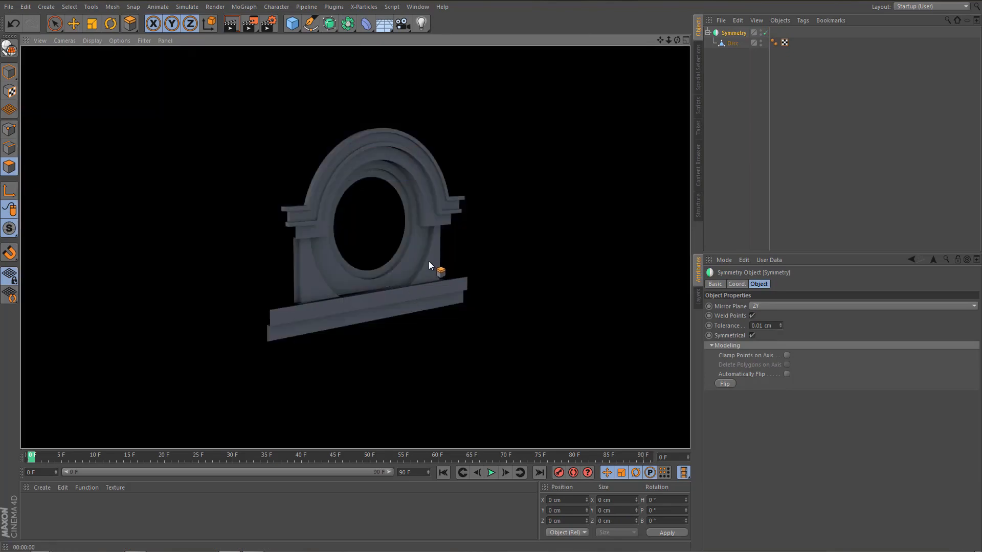
scroll(428, 256, up, 2)
key(ctrl+z)
Delete the narrow rear polygon at the outer end of the upper side block's lower border strip.
alt+drag(262, 160, 309, 227)
scroll(318, 213, up, 8)
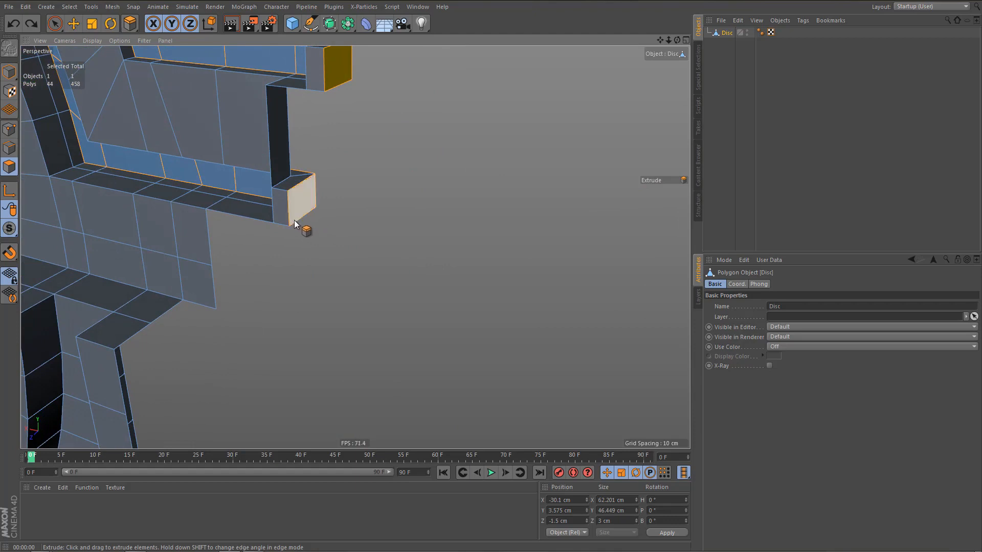
key(e)
click(278, 205)
key(Delete)
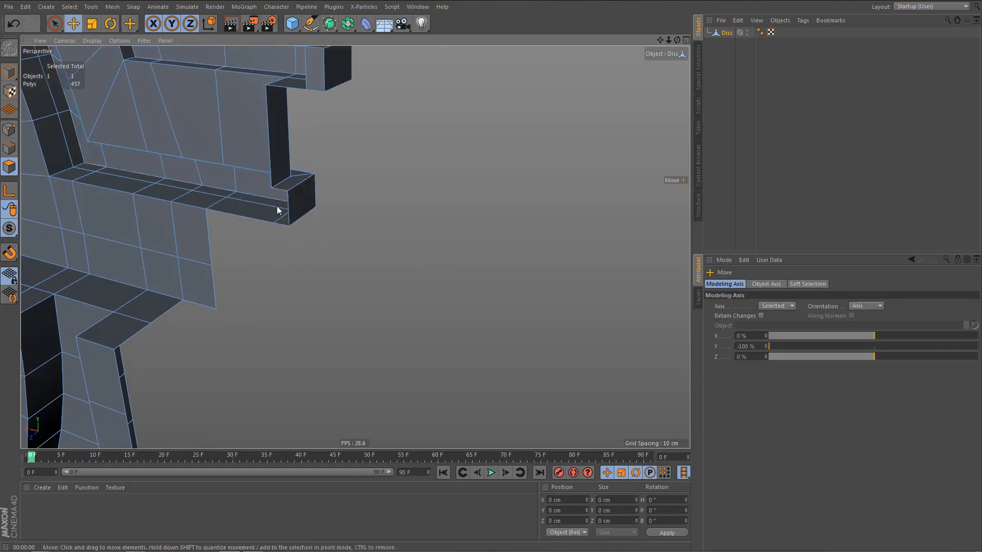
Select the arch moulding polygons lying beyond the centre line in the front view with Rectangle Selection and delete them.
scroll(302, 219, down, 8)
alt+drag(269, 265, 318, 343)
middle_click(373, 343)
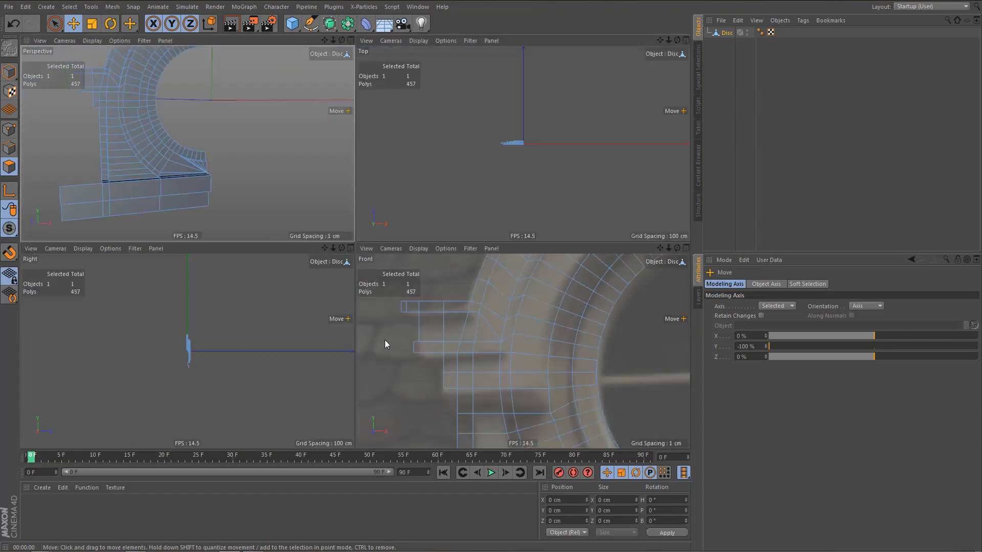
middle_click(381, 339)
scroll(337, 295, down, 5)
scroll(336, 295, down, 4)
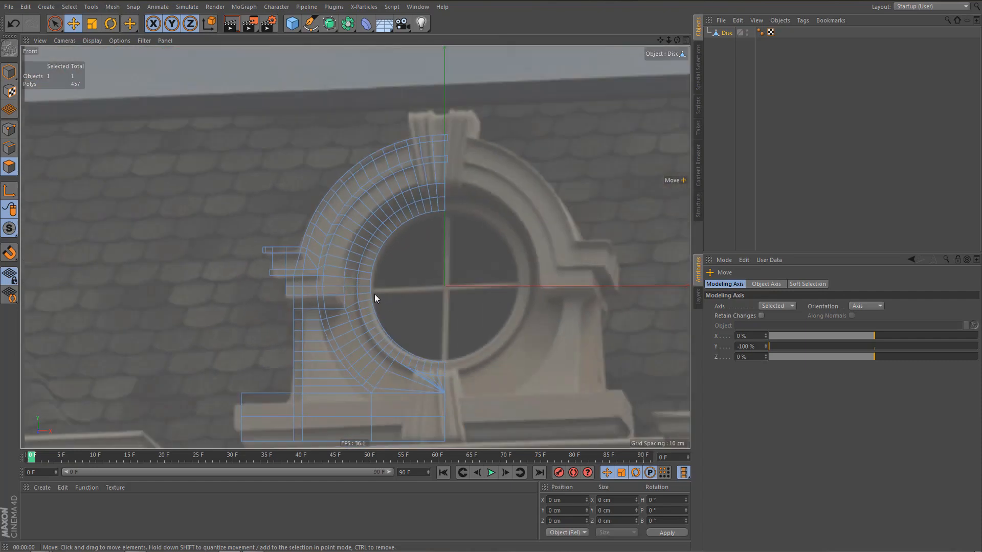
alt+middle_drag(375, 294, 382, 268)
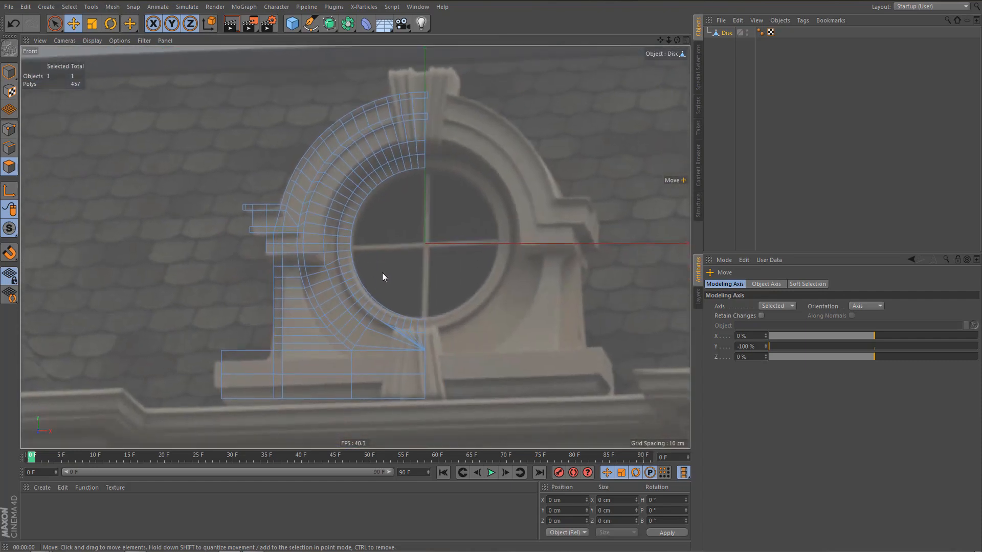
key(0)
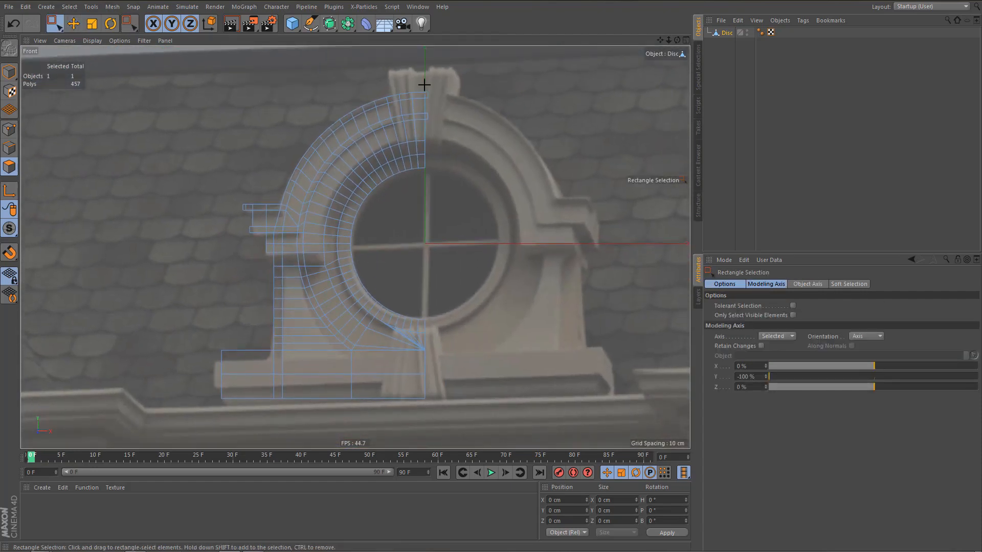
drag(427, 86, 552, 391)
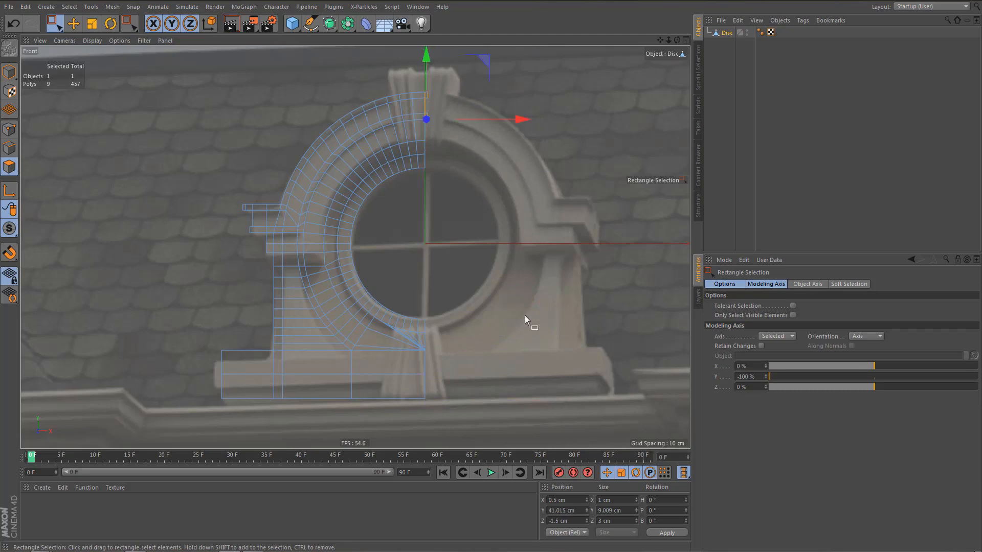
key(Delete)
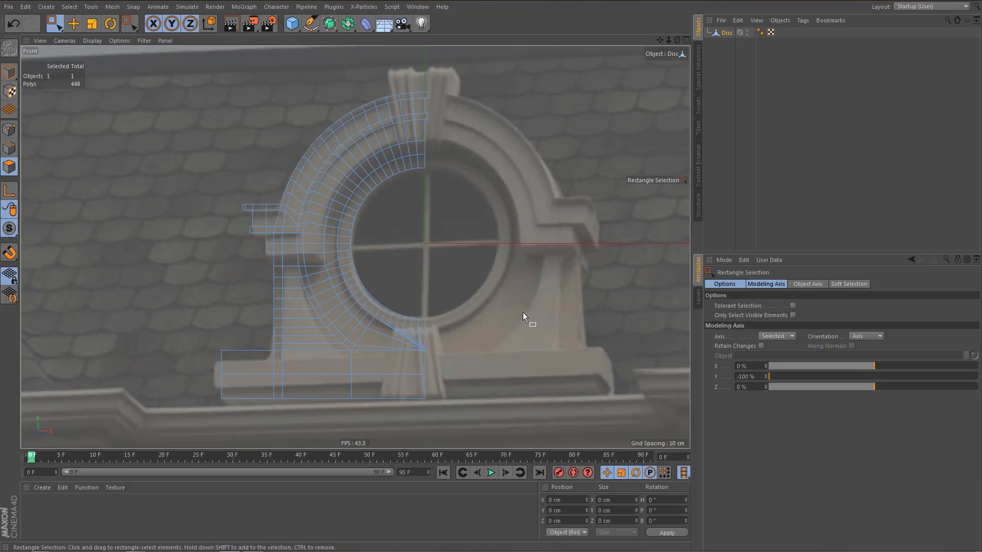
Examine the open ends of the arch mouldings at the centre line in the perspective and front views.
middle_click(416, 216)
middle_click(220, 178)
alt+drag(216, 172, 221, 328)
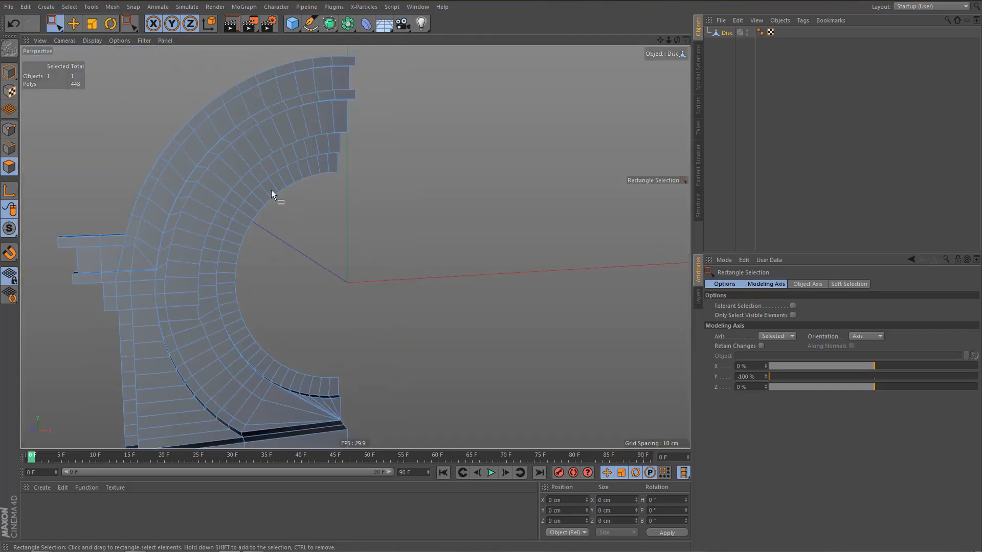
alt+drag(271, 189, 242, 182)
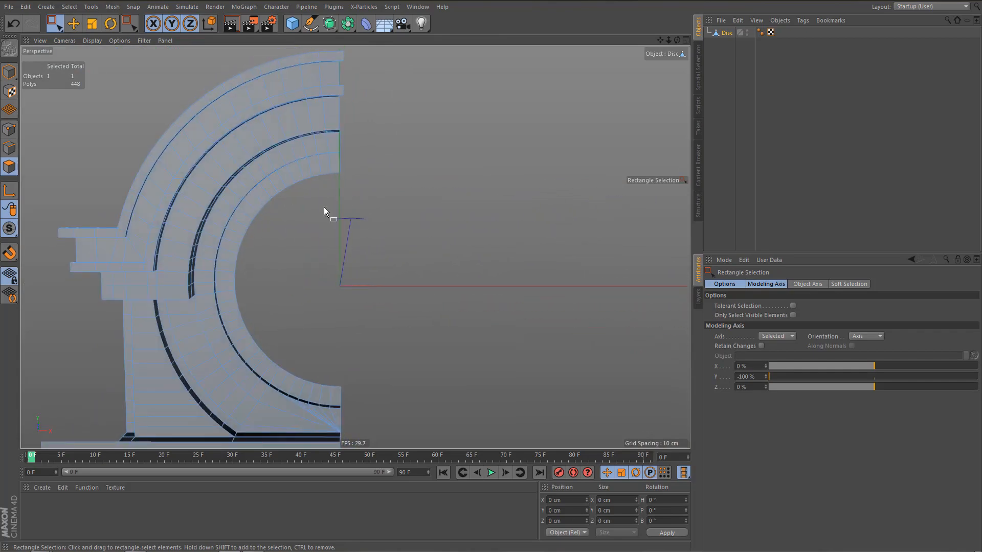
key(u)
key(o)
scroll(333, 129, down, 3)
alt+middle_drag(332, 113, 343, 179)
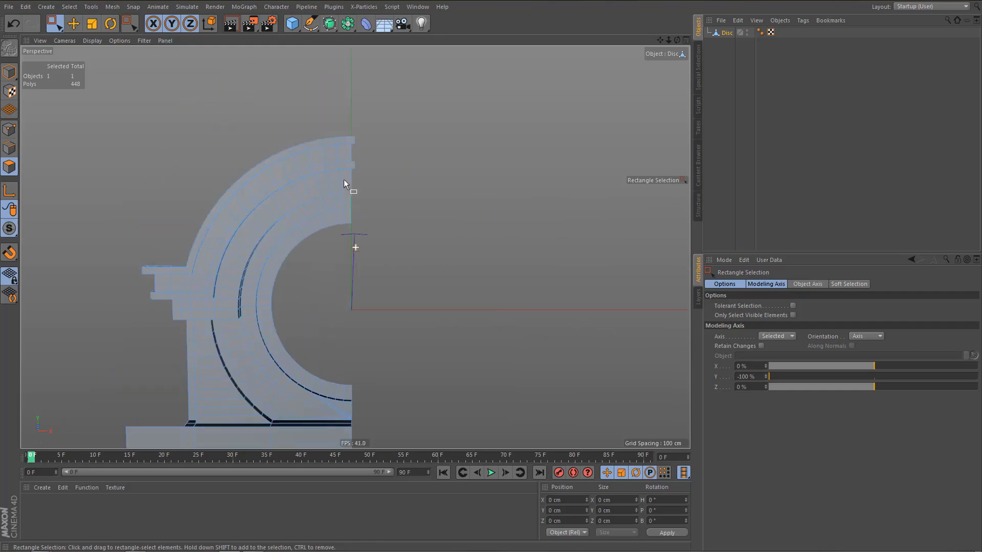
alt+right_drag(346, 171, 394, 168)
alt+middle_drag(394, 168, 405, 196)
alt+drag(333, 192, 346, 226)
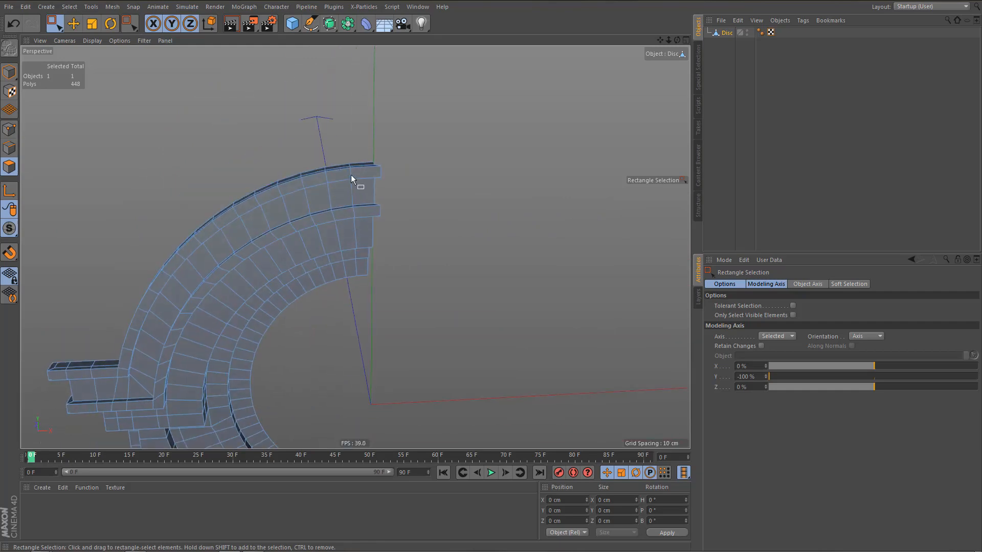
alt+right_drag(351, 175, 375, 175)
alt+drag(373, 173, 440, 243)
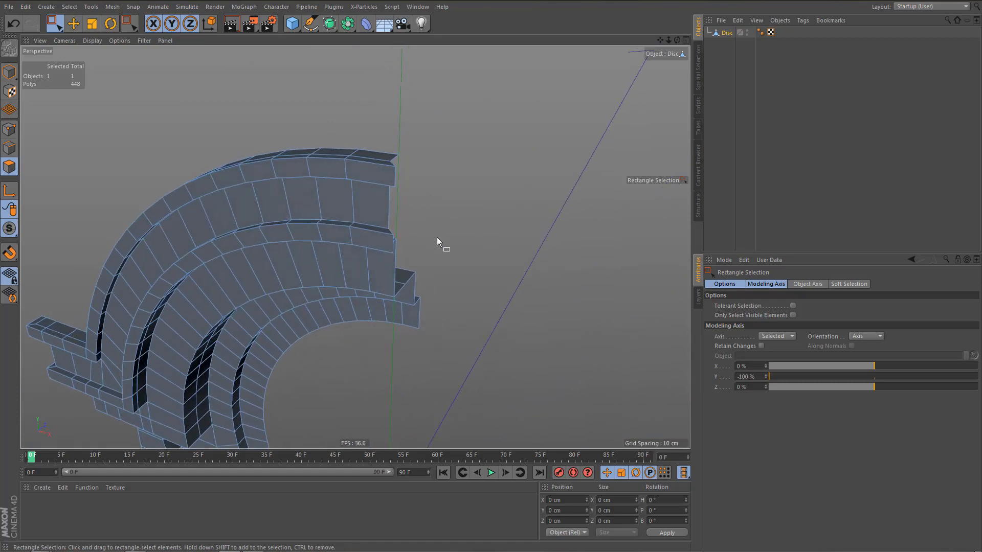
middle_click(445, 251)
middle_click(501, 332)
alt+middle_drag(410, 173, 400, 224)
alt+right_drag(414, 221, 459, 219)
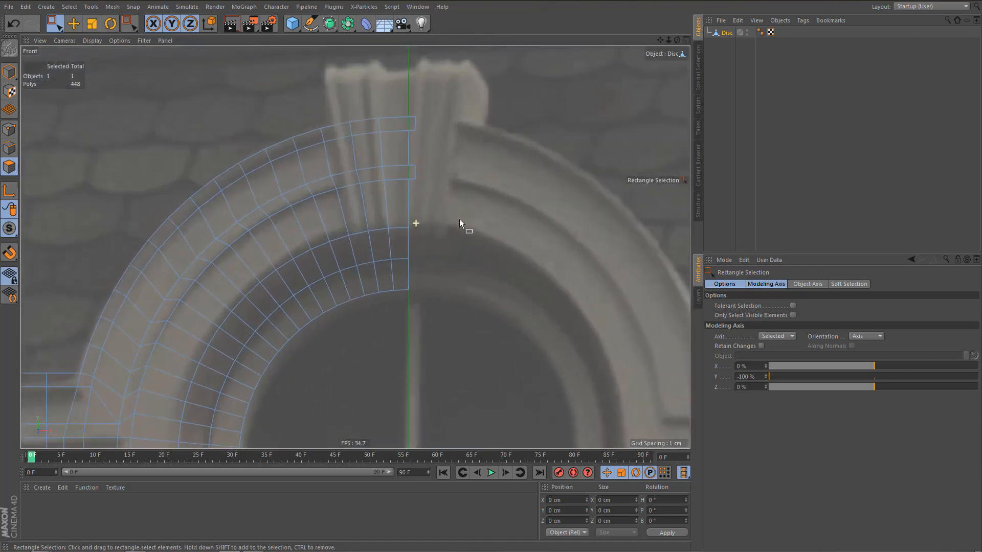
Cut the overhanging ends of the two arch moulding strips along the vertical centre line with Line Cut in the front view.
alt+middle_drag(418, 200, 437, 256)
alt+right_drag(436, 239, 461, 236)
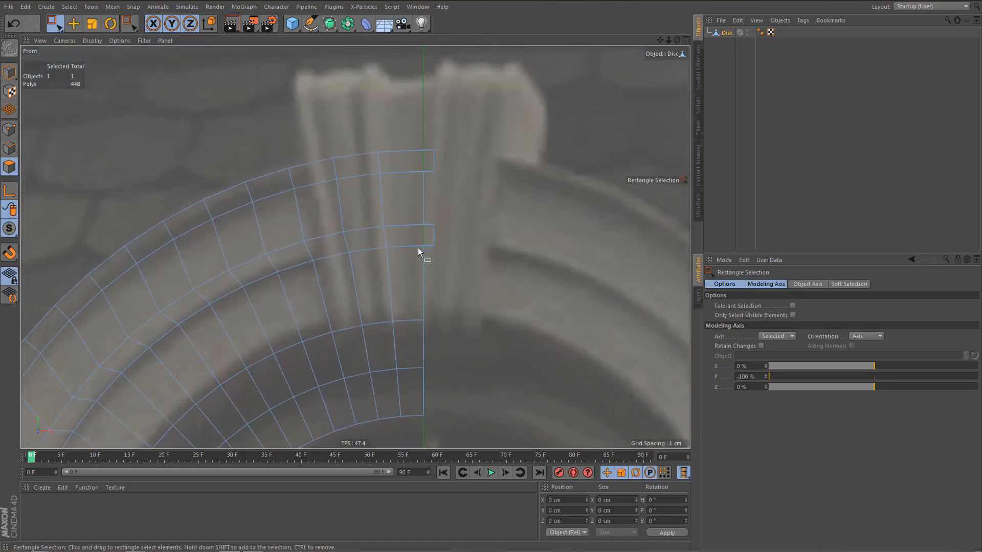
key(k)
key(k)
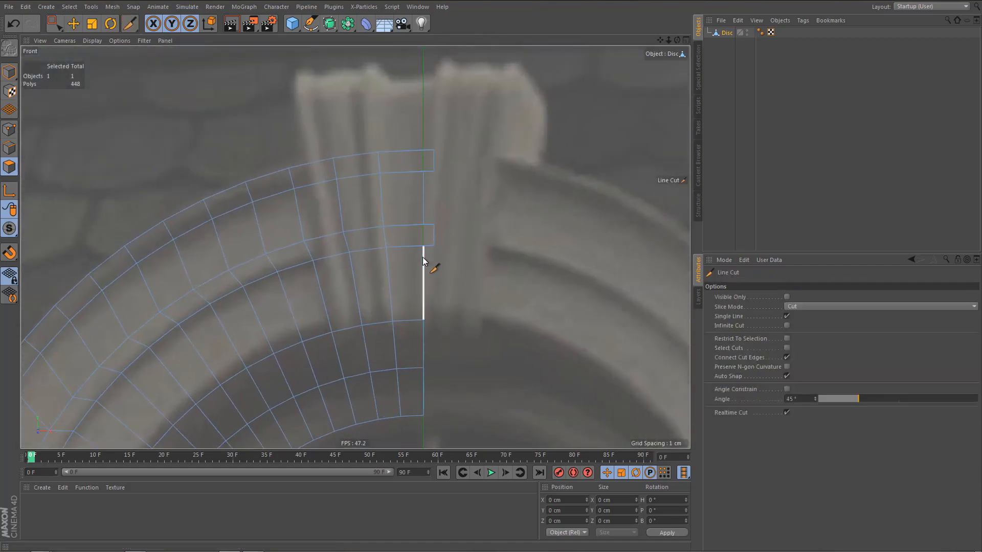
click(423, 320)
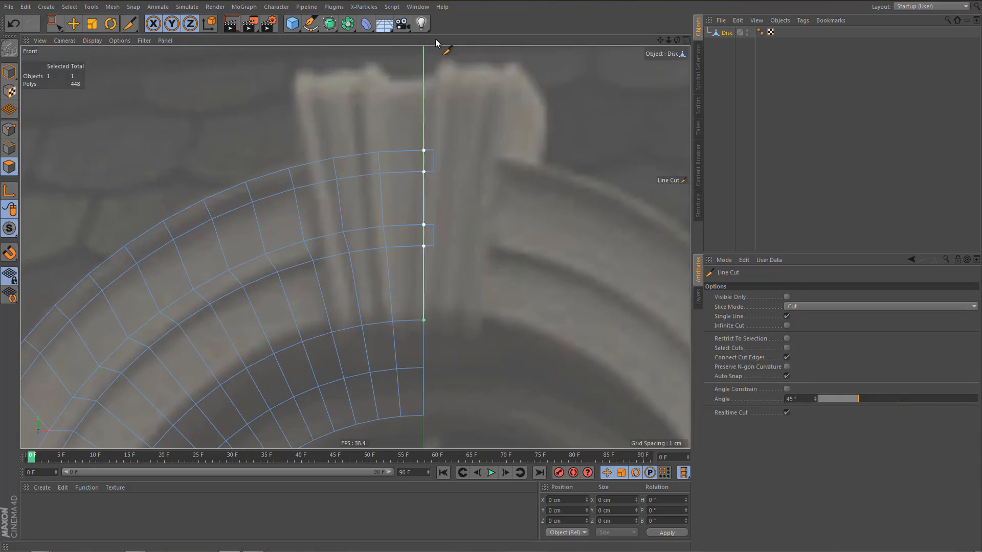
click(430, 57)
key(Return)
Select the moulding points lying beyond the centre line with Rectangle Selection in point mode and delete them.
key(space)
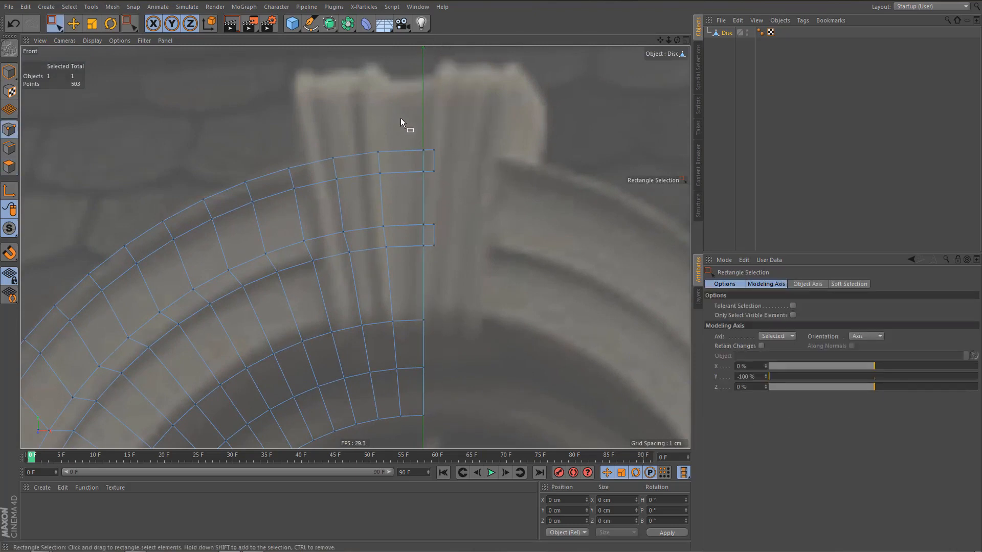
drag(431, 146, 466, 268)
key(Delete)
scroll(444, 220, down, 6)
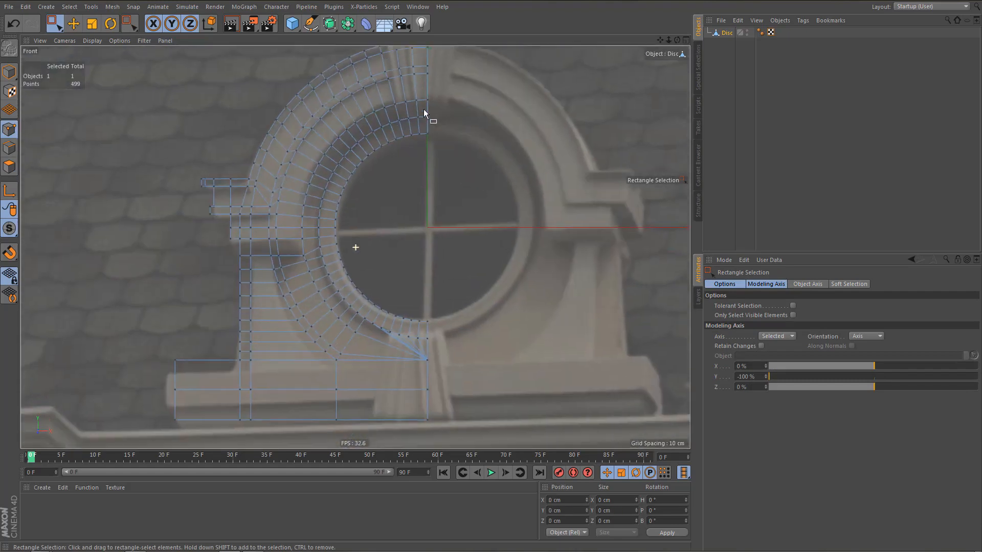
Preview-render the front view and examine the pillar foot and the base in the perspective view.
middle_drag(424, 109, 431, 124)
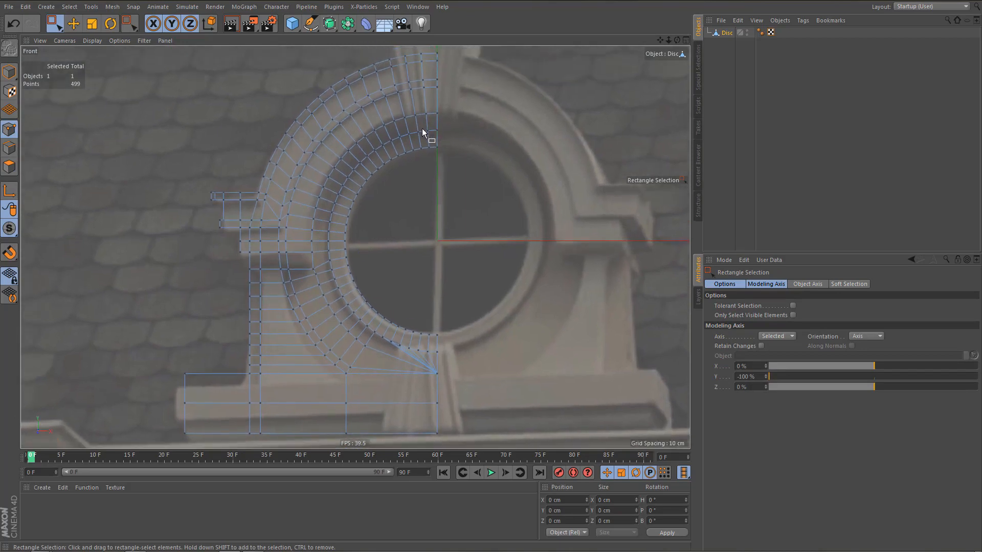
key(ctrl+r)
scroll(364, 169, up, 2)
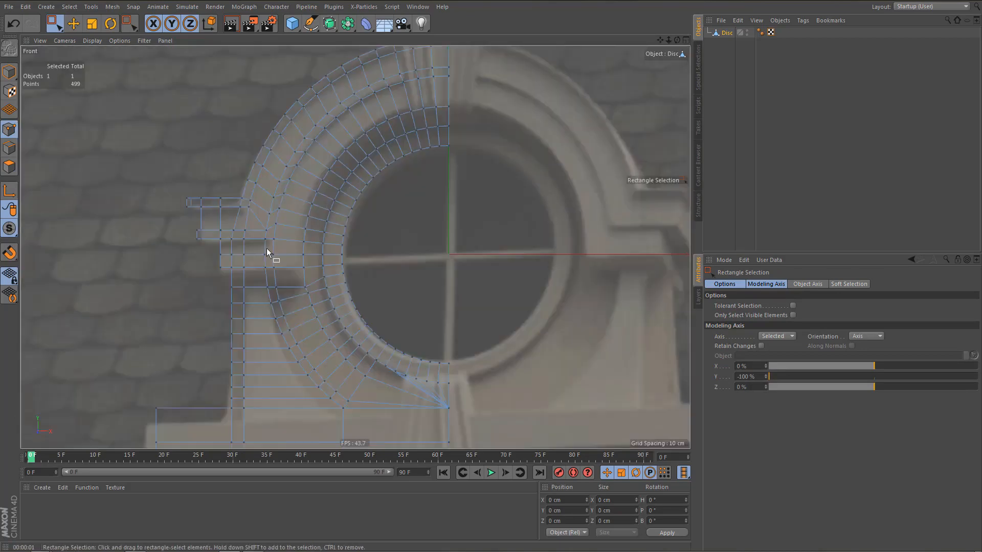
middle_click(266, 248)
middle_click(177, 153)
alt+middle_drag(199, 231, 274, 138)
alt+drag(199, 293, 312, 262)
alt+middle_drag(255, 248, 322, 120)
alt+right_drag(198, 267, 210, 252)
alt+middle_drag(179, 330, 228, 243)
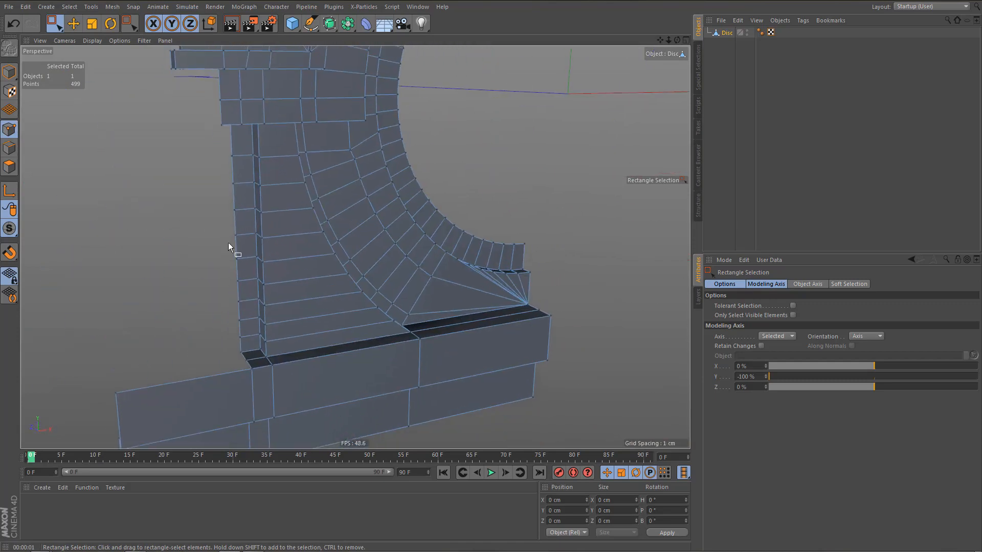
alt+right_drag(229, 243, 235, 280)
mouse_move(256, 287)
alt+mouse_down()
mouse_move(284, 277)
mouse_move(283, 296)
mouse_move(307, 292)
mouse_move(286, 316)
alt+mouse_up()
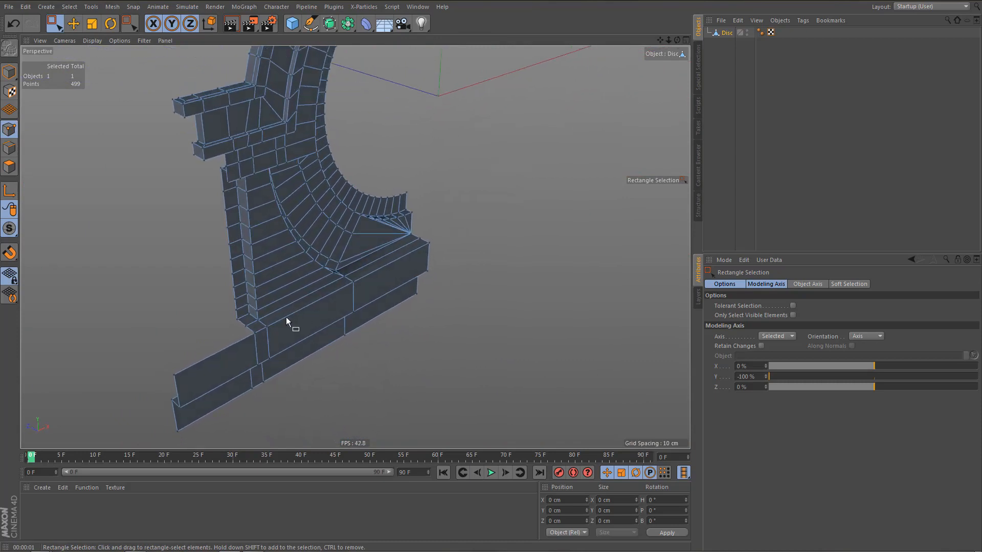
scroll(282, 329, up, 5)
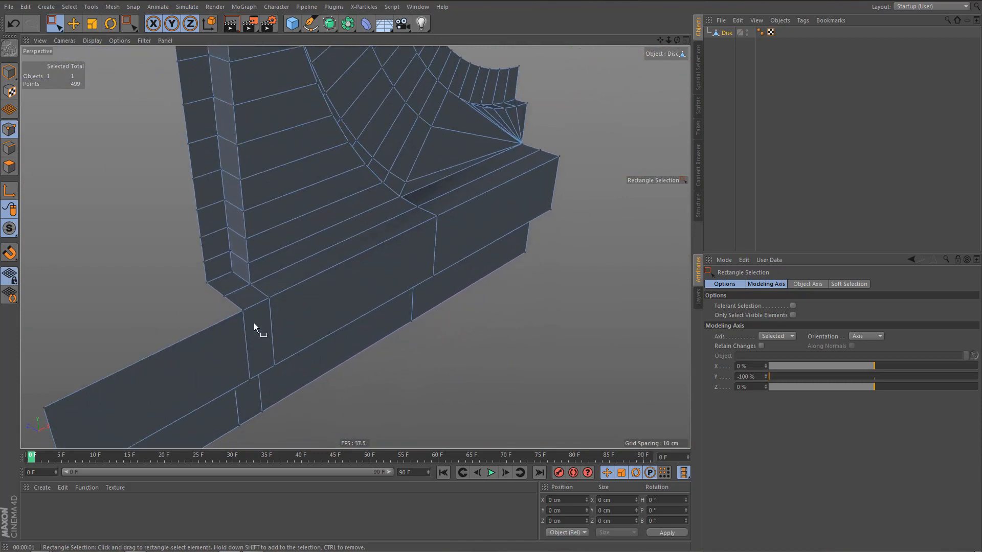
scroll(266, 321, up, 2)
Select the three points on the base's upper face in front of the pillar foot and weld them at the ledge's outer front corner.
key(9)
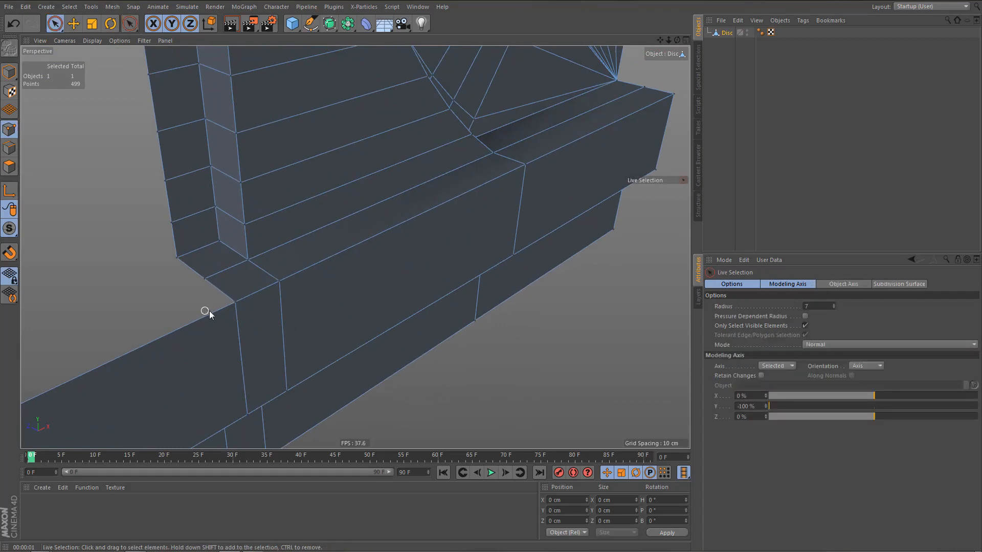
shift+click(277, 291)
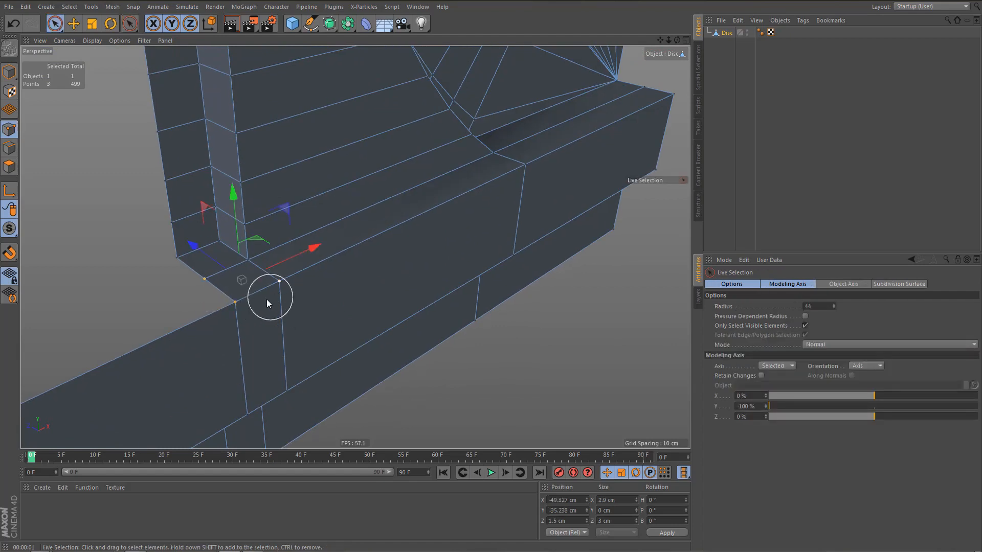
key(m)
key(q)
click(233, 302)
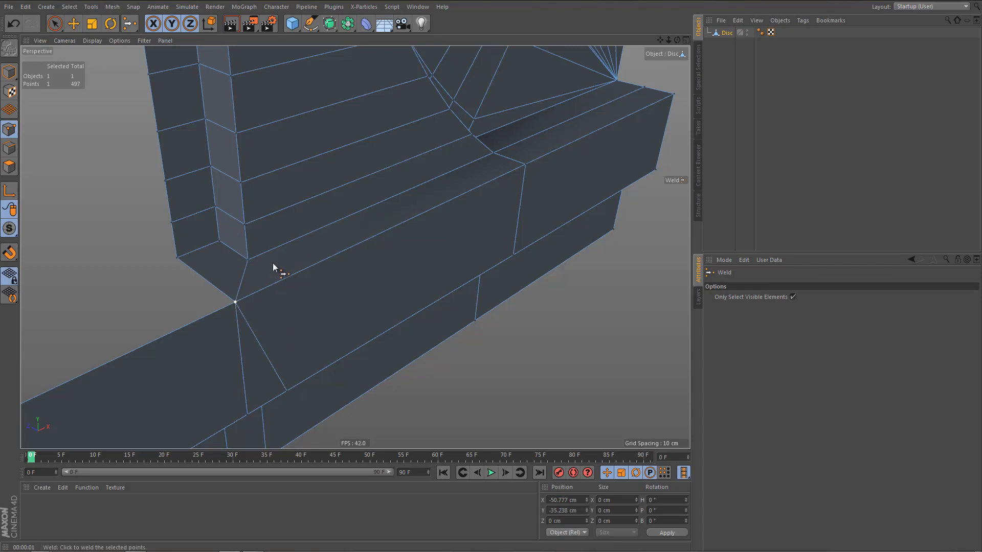
Delete the slanted edge on the front of the base's upper course and the inner of the lower course's two neighbouring vertical edges.
alt+middle_drag(272, 262, 243, 198)
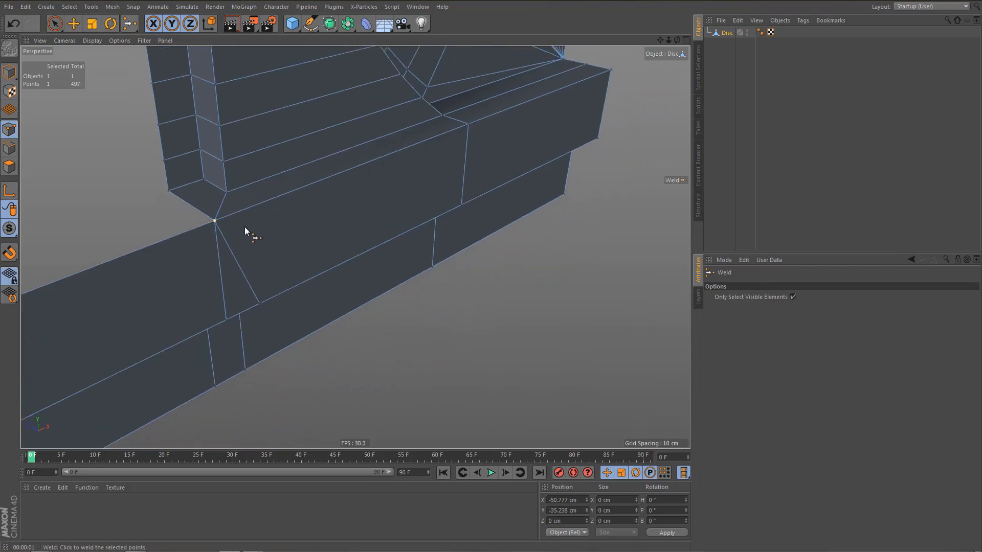
alt+drag(244, 226, 236, 190)
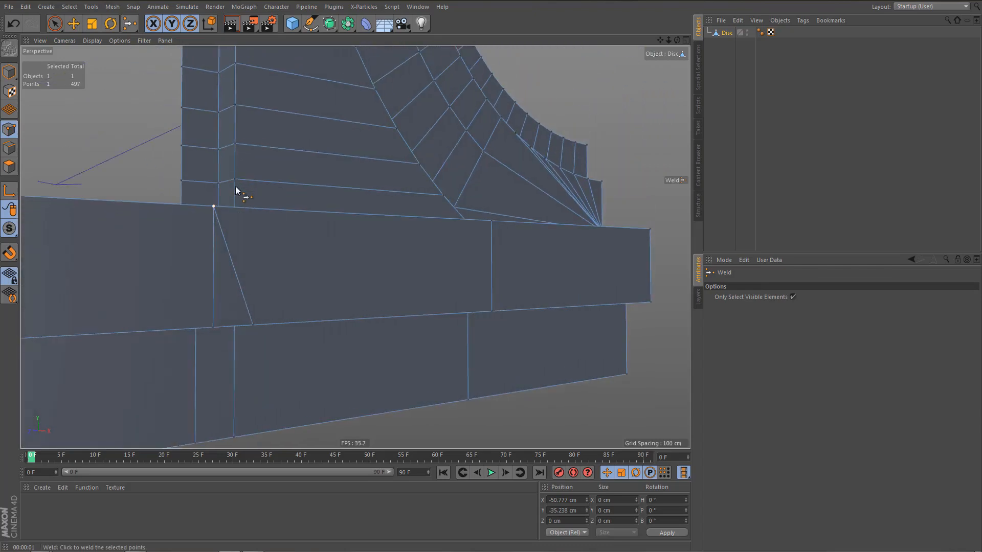
key(Return)
key(e)
double_click(237, 275)
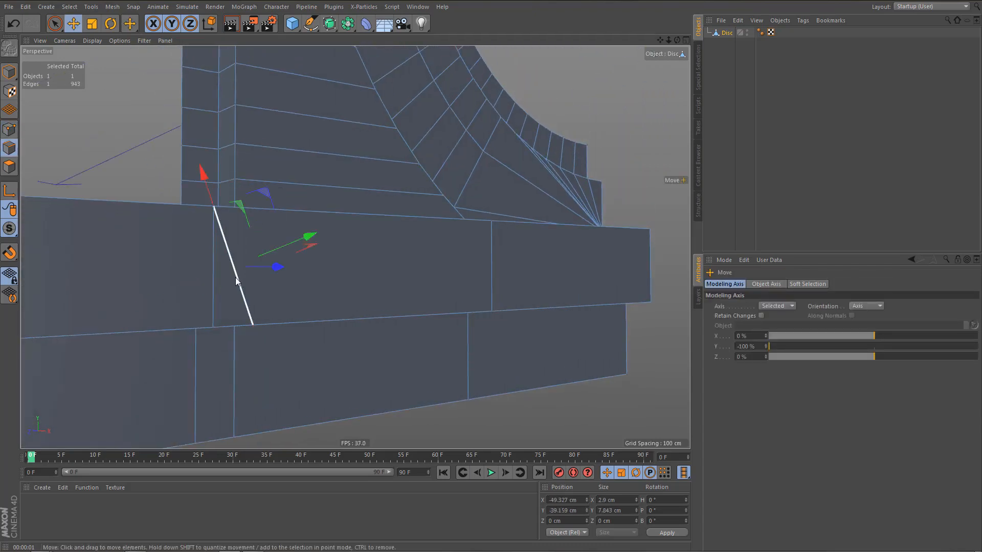
key(Delete)
Extrude the short outer edge of the ledge beside the pillar foot outward along the upper side of the base.
mouse_move(240, 268)
alt+mouse_down()
mouse_move(261, 251)
mouse_move(259, 216)
mouse_move(260, 296)
mouse_move(237, 264)
alt+mouse_up()
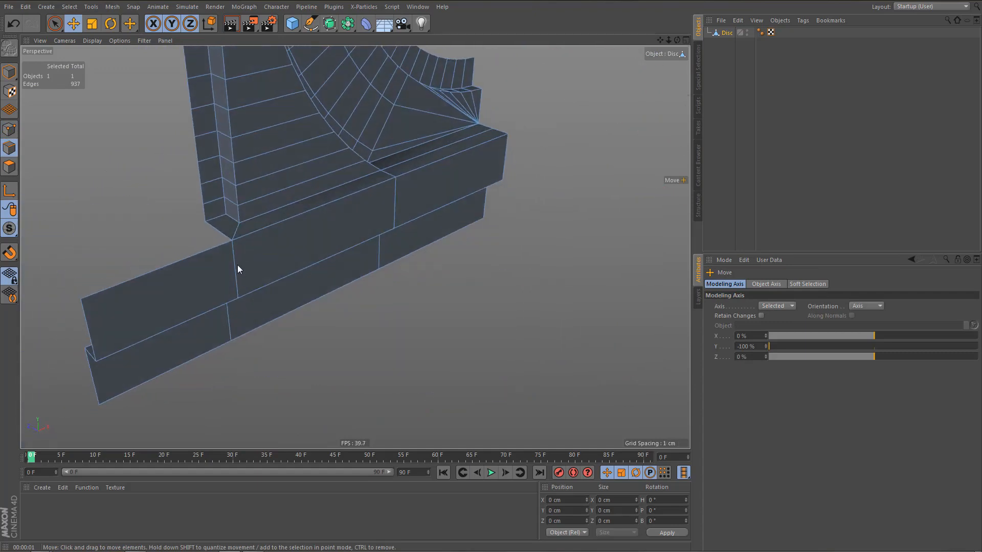
click(221, 231)
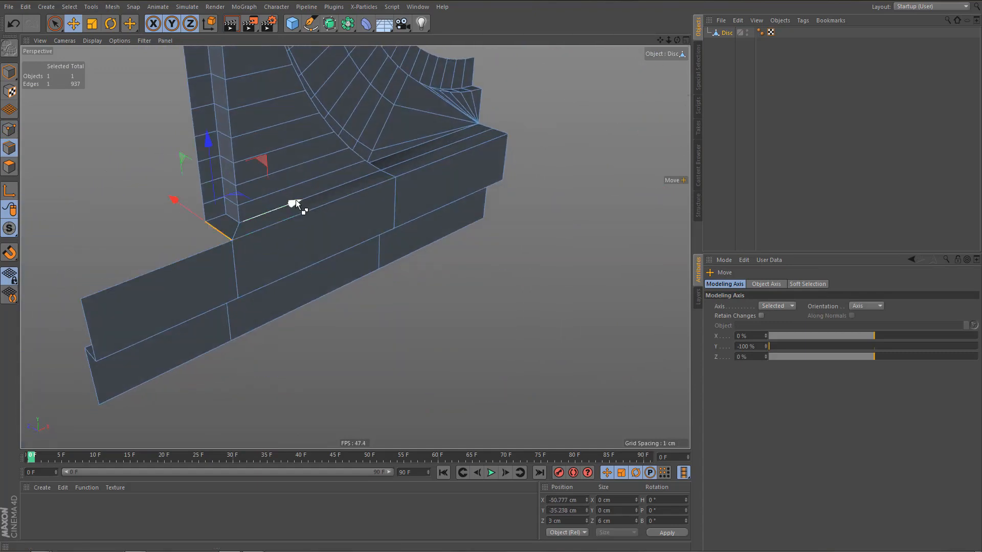
ctrl+drag(296, 201, 167, 253)
Set the modeling axis Y to 0 % and move the extruded ledge edge to the base's outer end at X -68.359 cm.
middle_click(253, 312)
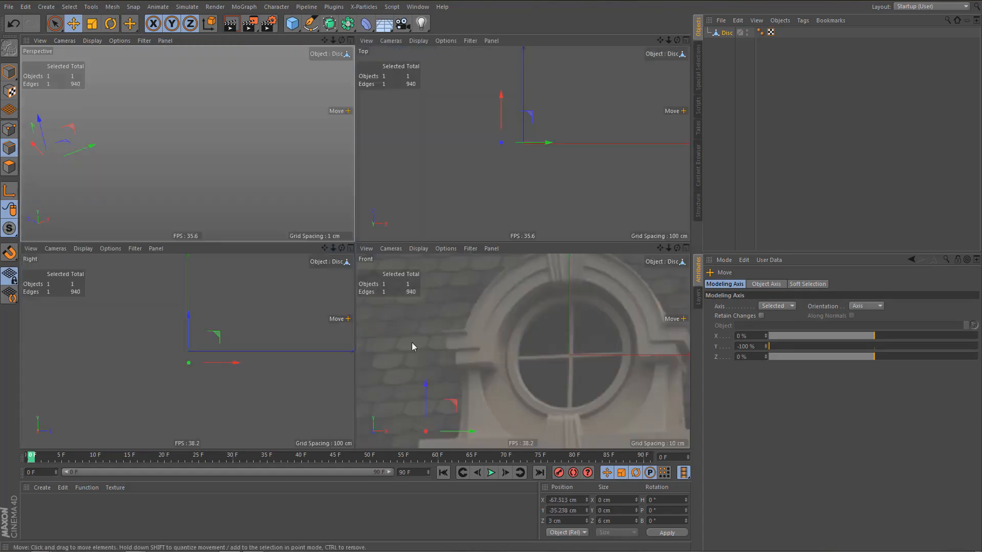
middle_click(412, 342)
alt+middle_drag(300, 329, 400, 284)
alt+right_drag(250, 391, 307, 388)
double_click(751, 346)
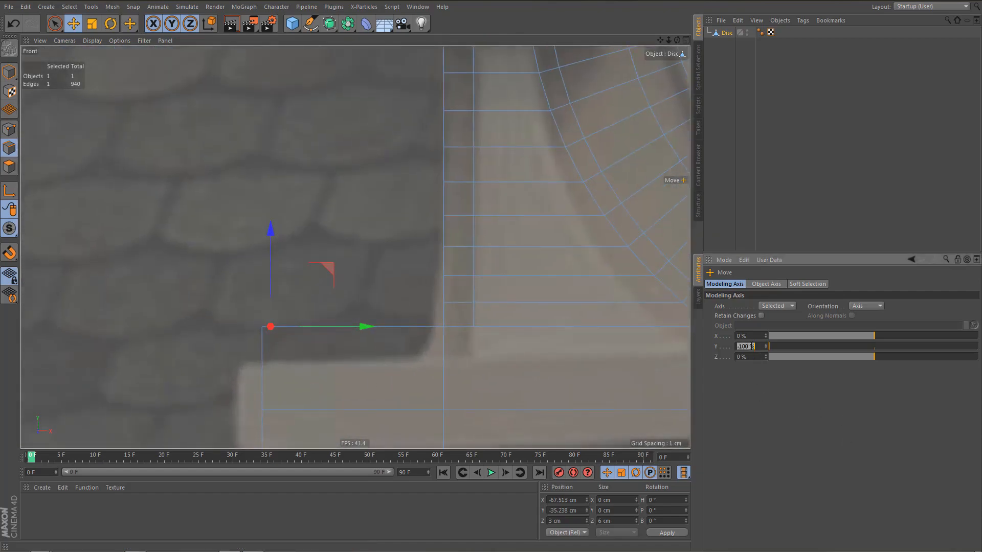
text(0)
key(Return)
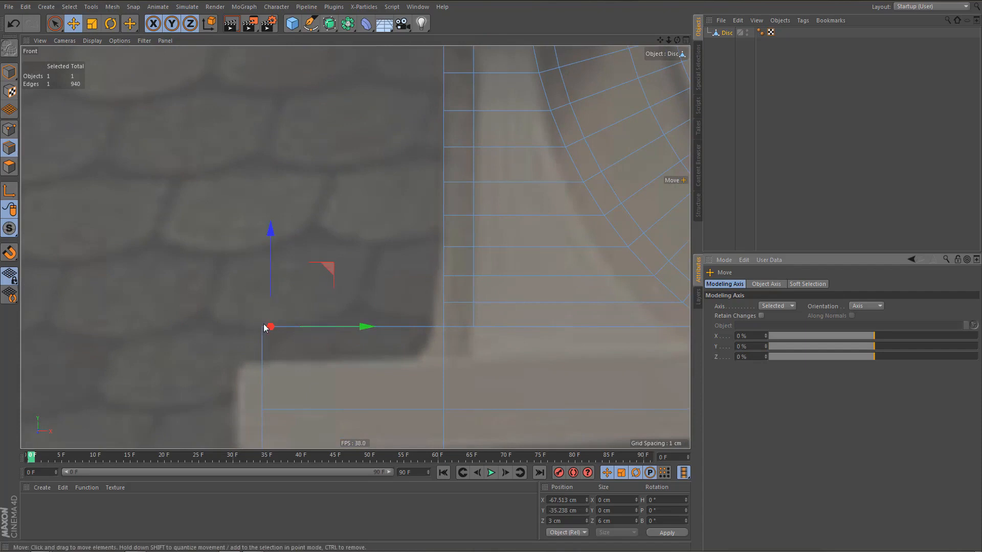
scroll(263, 323, up, 2)
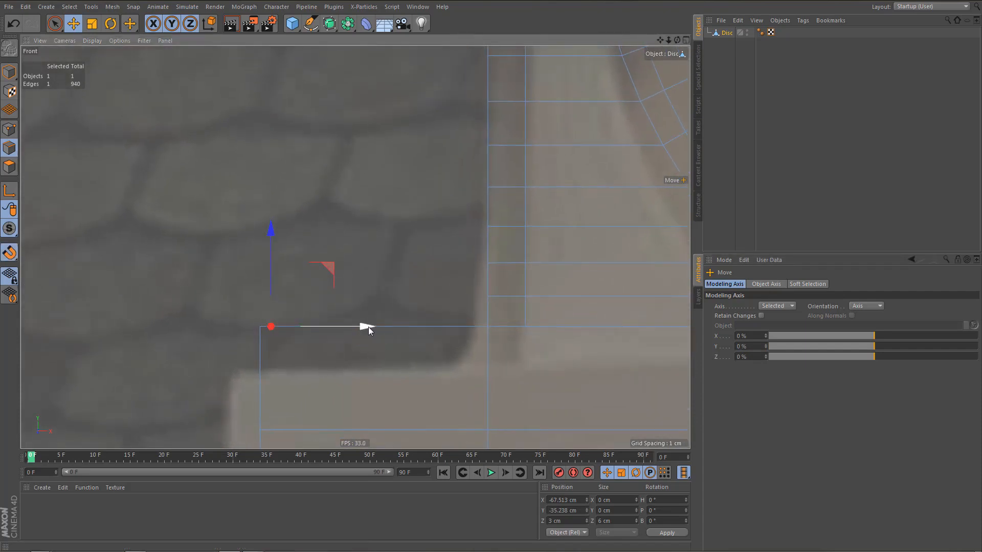
drag(368, 327, 358, 326)
alt+middle_drag(305, 265, 287, 175)
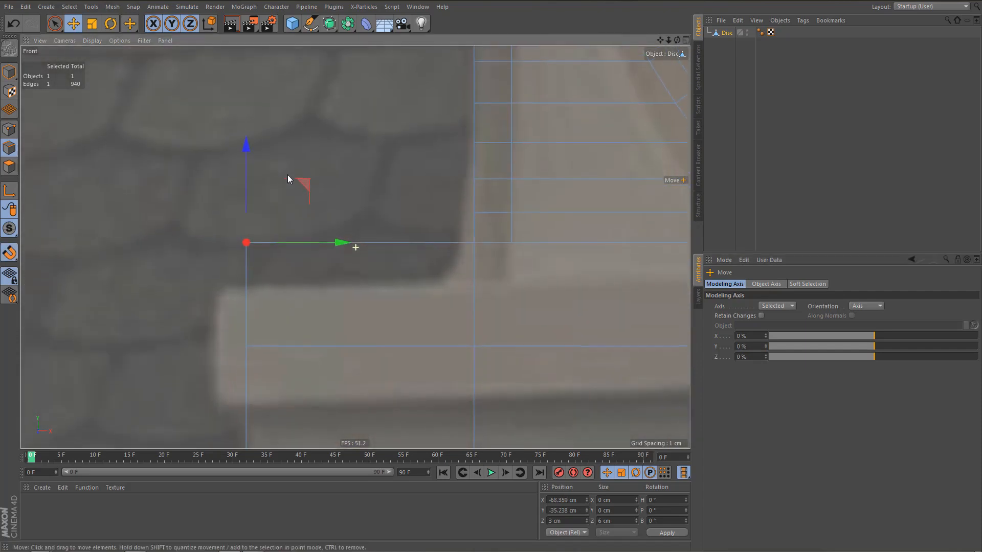
Clear the edge selection and optimize the mesh to merge the ledge's coincident corner points with the base.
middle_click(287, 175)
middle_click(277, 189)
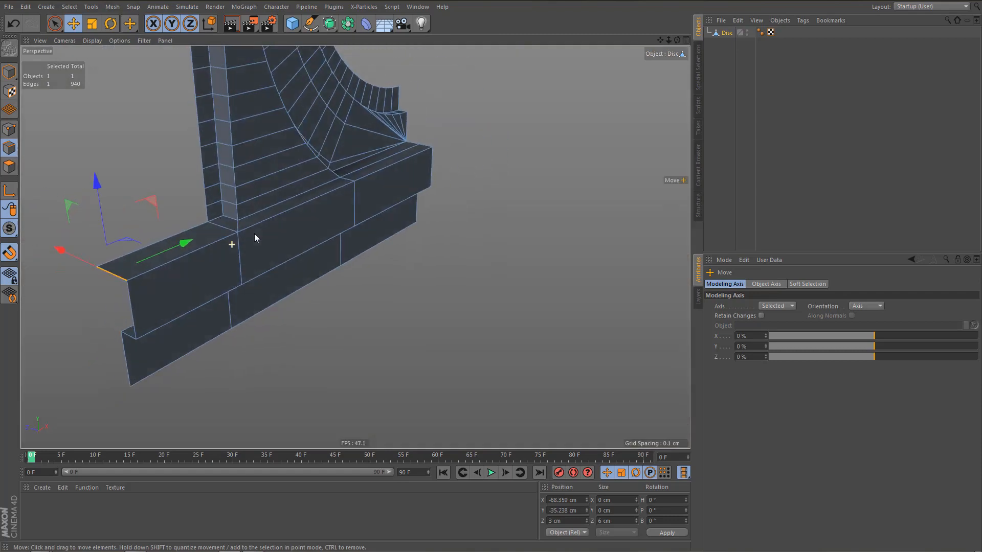
alt+drag(255, 234, 265, 233)
alt+middle_drag(245, 267, 317, 244)
alt+right_drag(272, 278, 289, 277)
alt+middle_drag(301, 276, 358, 275)
alt+right_drag(337, 294, 349, 292)
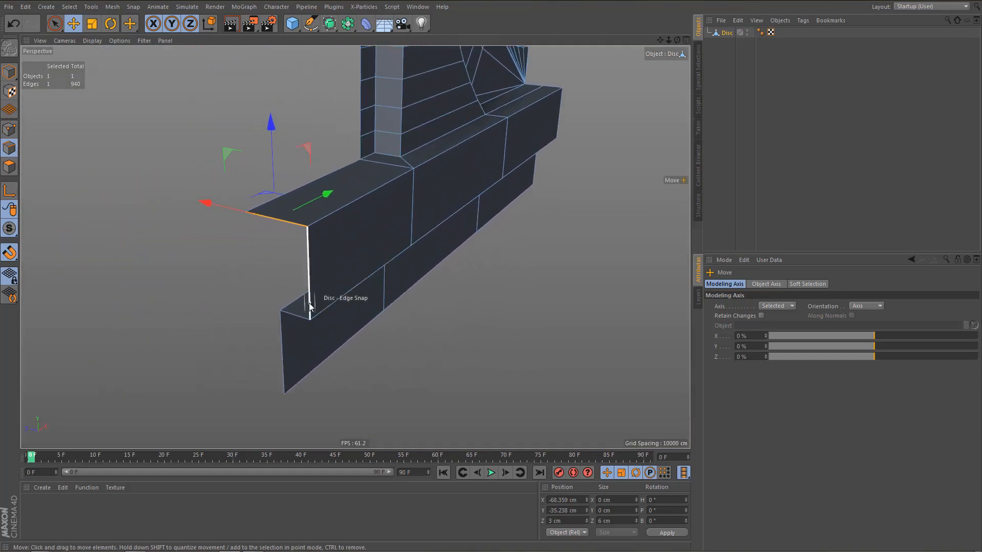
key(ctrl+shift+a)
key(u)
key(o)
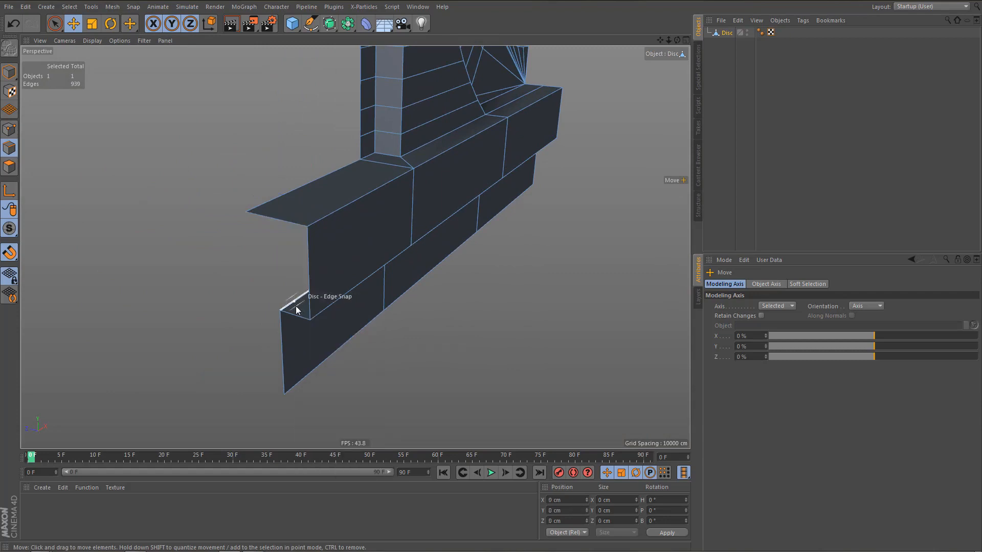
Create a triangular polygon on the upper course's outer end with the Polygon Pen, joining the lower step edge to the front upper corner.
key(m)
key(e)
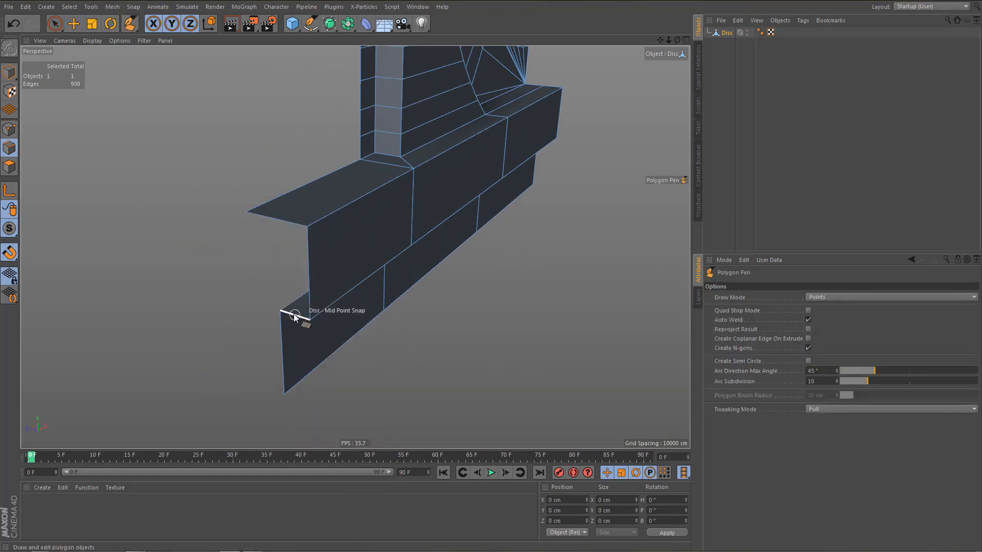
drag(292, 249, 304, 227)
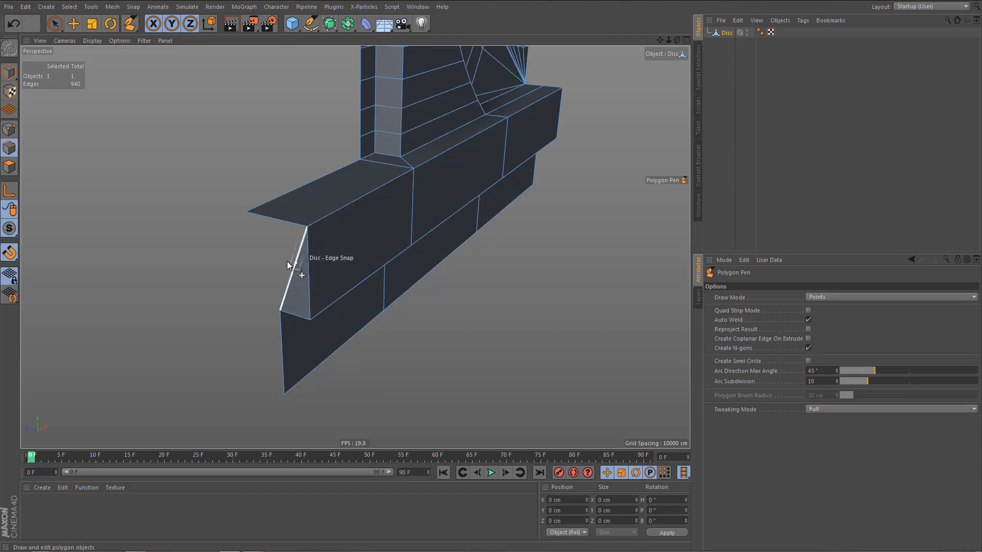
alt+drag(303, 310, 321, 296)
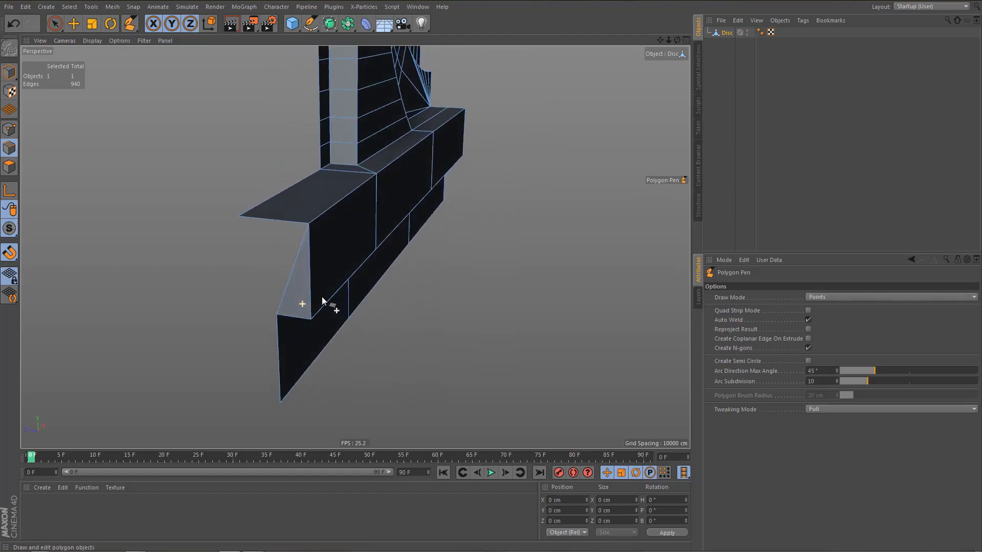
Extrude the lower course's outer vertical edge backward and align it in the top view with the ledge's rear edge at Z 6 cm.
key(e)
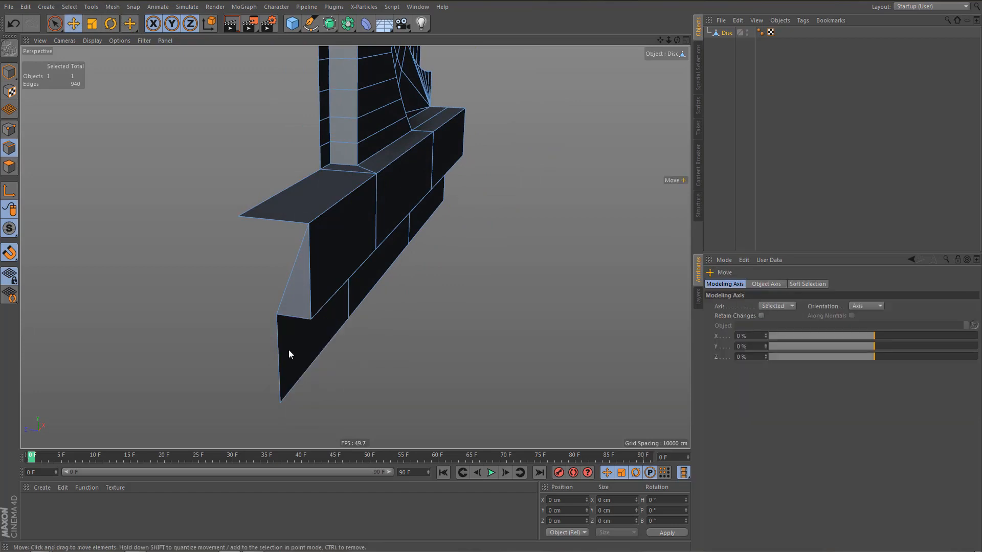
click(279, 345)
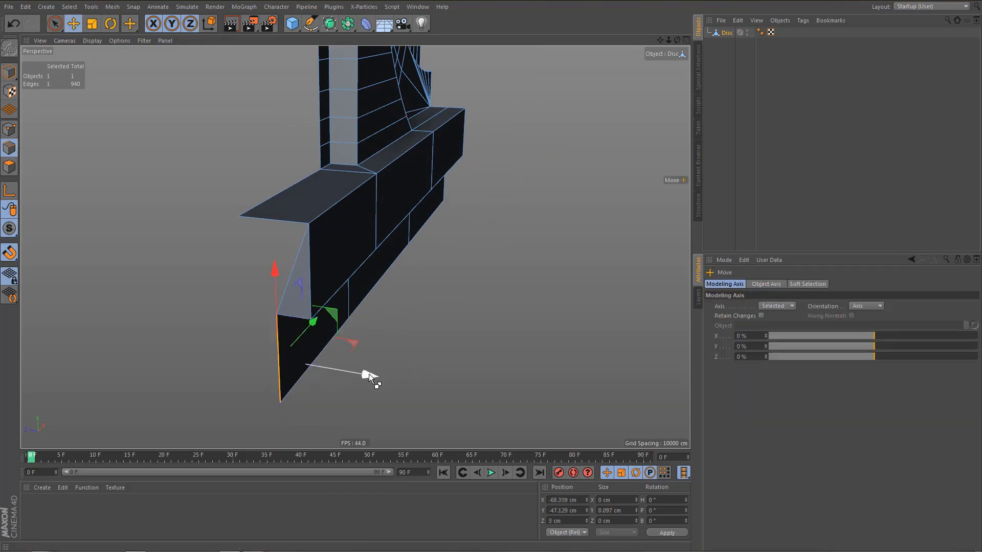
ctrl+drag(370, 374, 342, 364)
middle_click(384, 248)
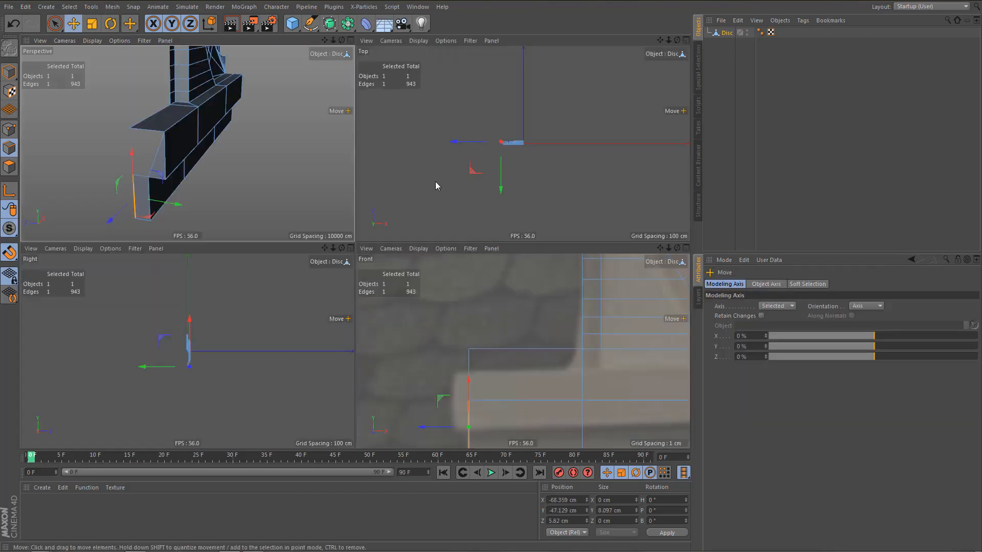
middle_click(436, 184)
scroll(369, 235, up, 8)
alt+middle_drag(318, 247, 355, 247)
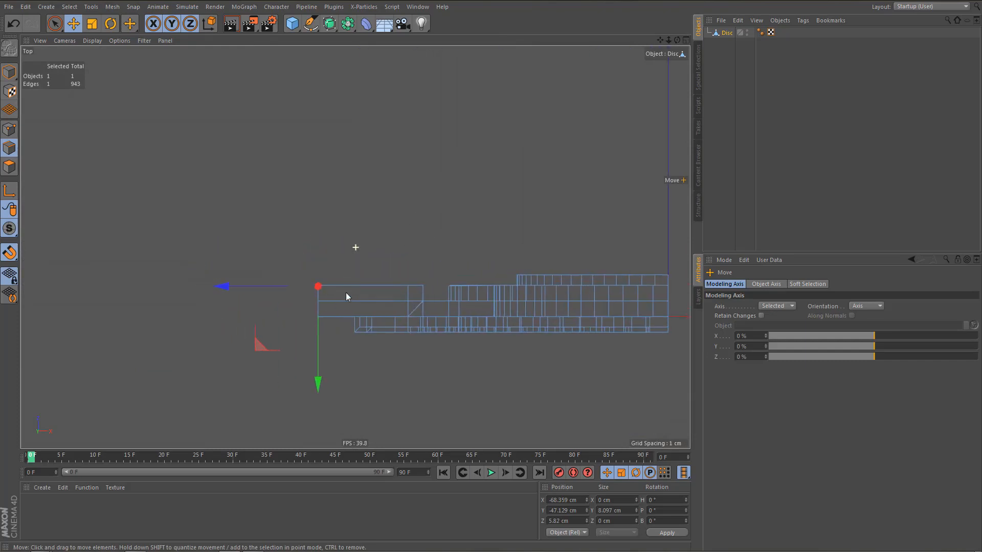
alt+right_drag(333, 303, 427, 277)
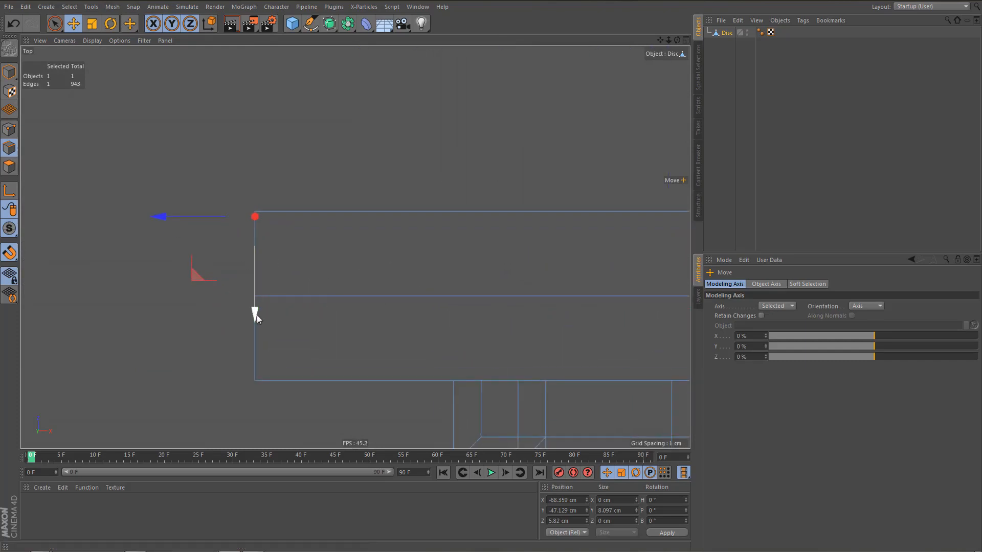
drag(257, 318, 255, 307)
Fill the open outer end of the upper course with the Polygon Pen, reaching the rear top corner and the lower course's rear edge.
middle_click(325, 233)
middle_click(242, 163)
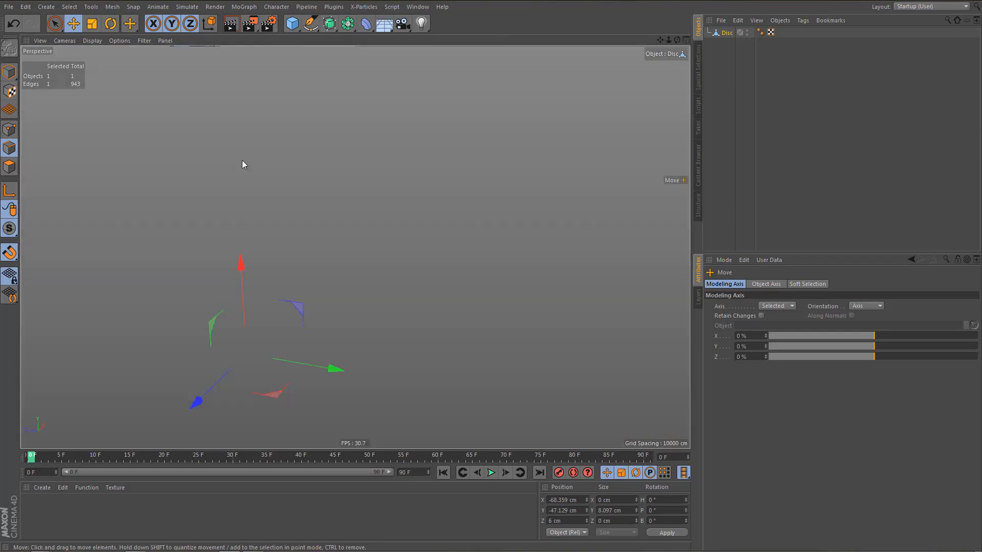
alt+drag(292, 251, 295, 250)
alt+middle_drag(295, 274, 307, 242)
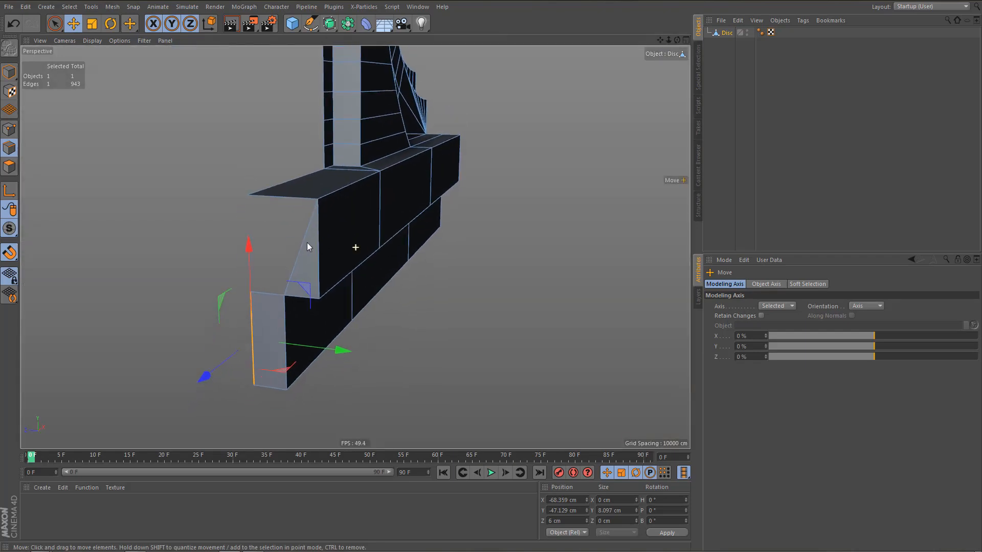
key(m)
key(e)
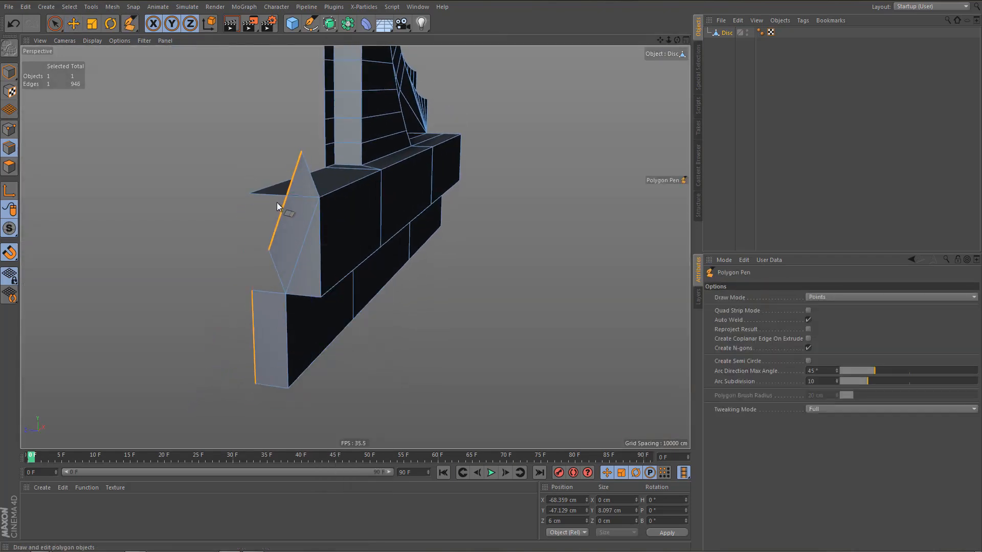
click(272, 193)
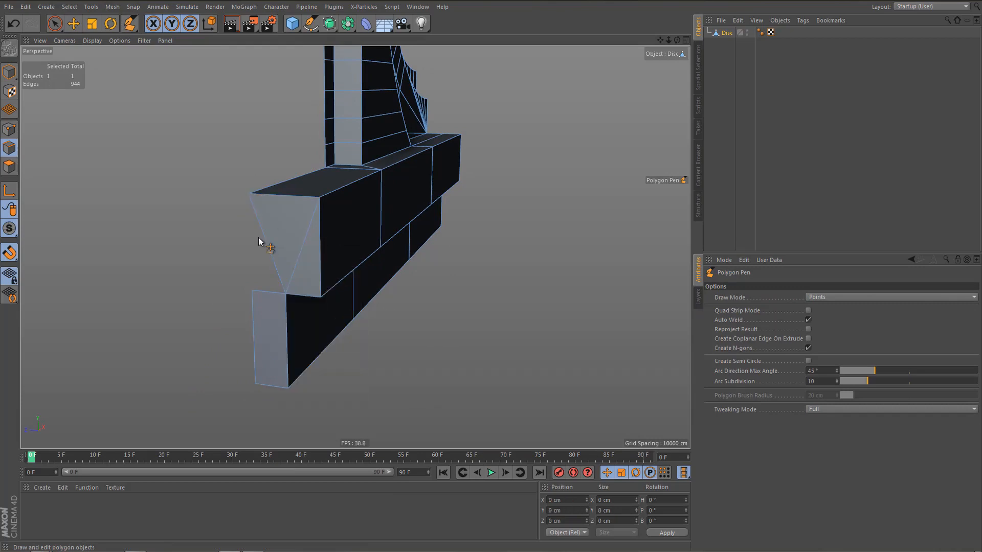
ctrl+drag(264, 240, 274, 295)
scroll(328, 251, up, 3)
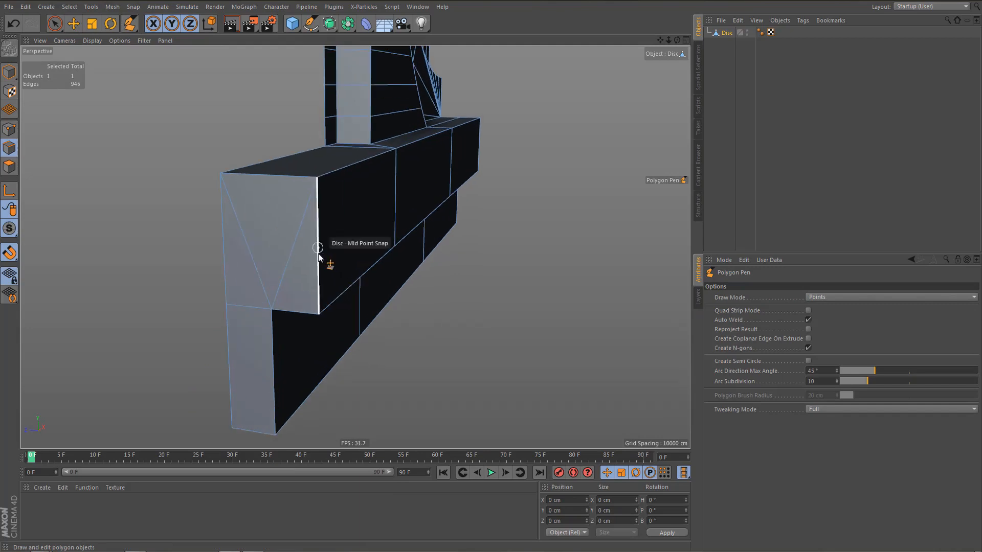
Dissolve the rear diagonal edge on the upper course's outer end face.
key(e)
click(253, 245)
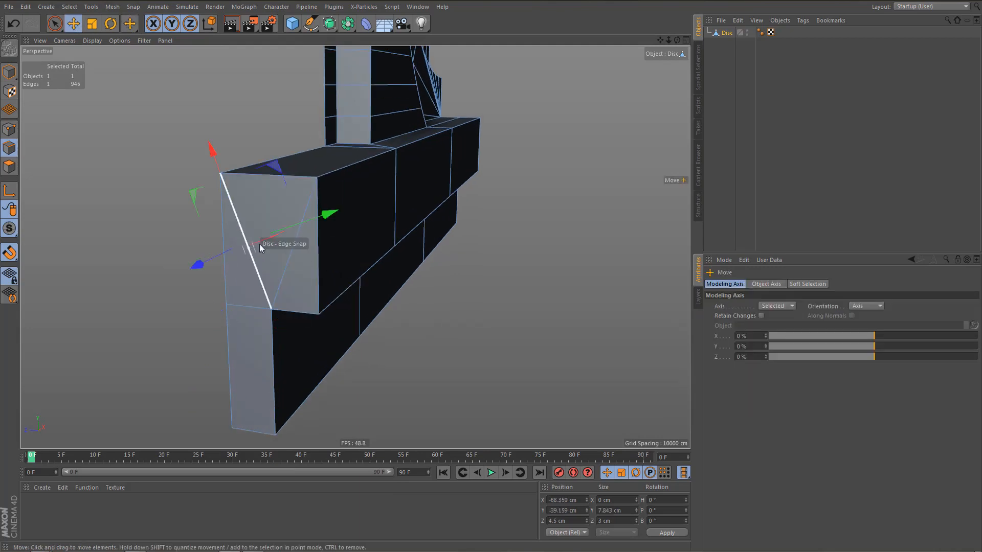
key(ctrl+BackSpace)
Extrude the two vertical outer edges of the side block below the lower ledge by 3 cm at an edge angle of -90°.
alt+drag(295, 241, 247, 240)
scroll(246, 250, down, 5)
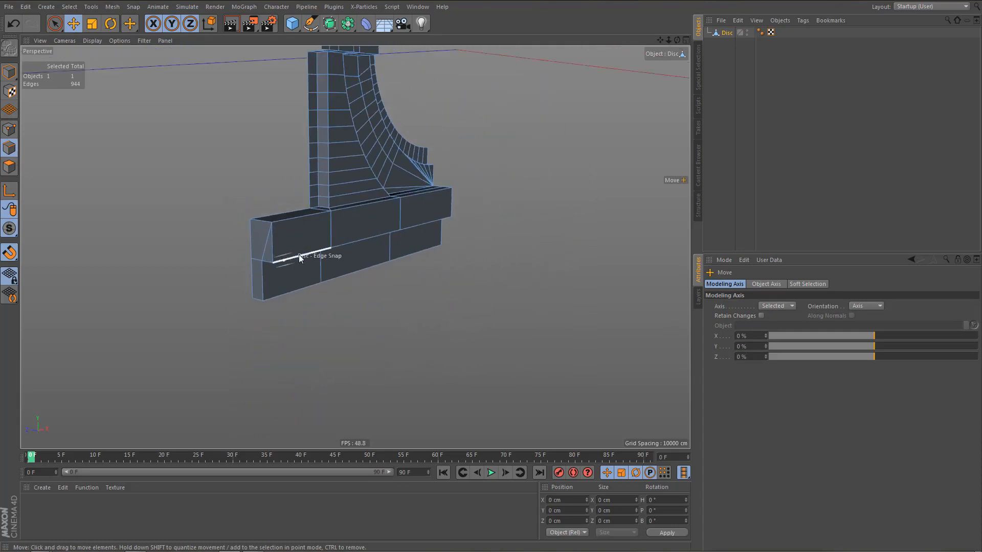
alt+middle_drag(299, 254, 283, 288)
alt+drag(283, 289, 357, 311)
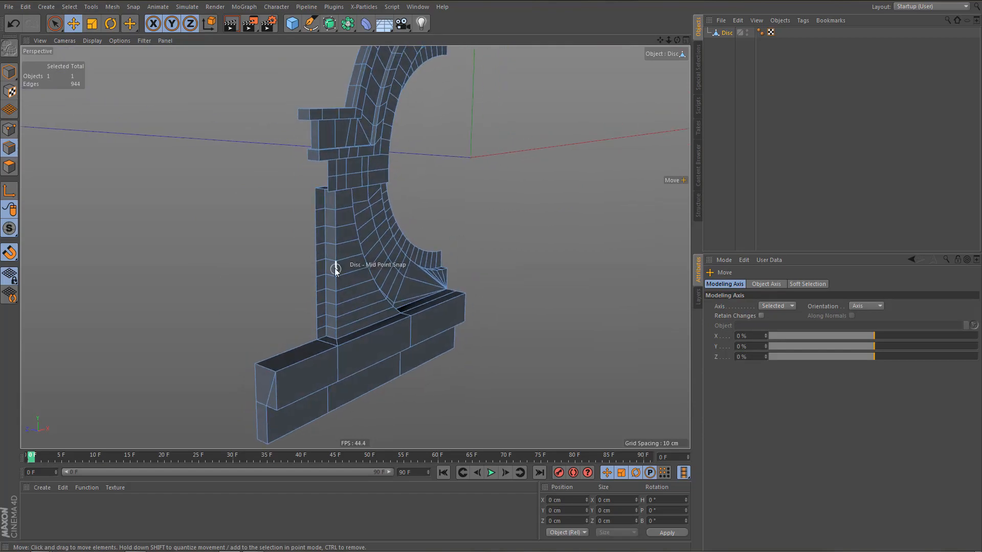
alt+right_drag(321, 158, 369, 168)
alt+drag(369, 167, 332, 85)
alt+right_drag(351, 170, 327, 244)
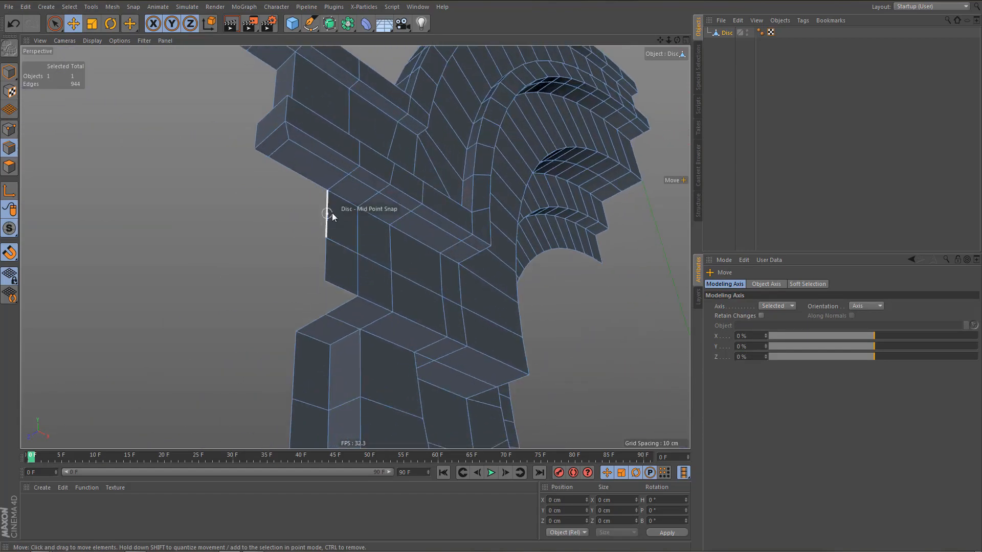
click(333, 212)
shift+click(326, 259)
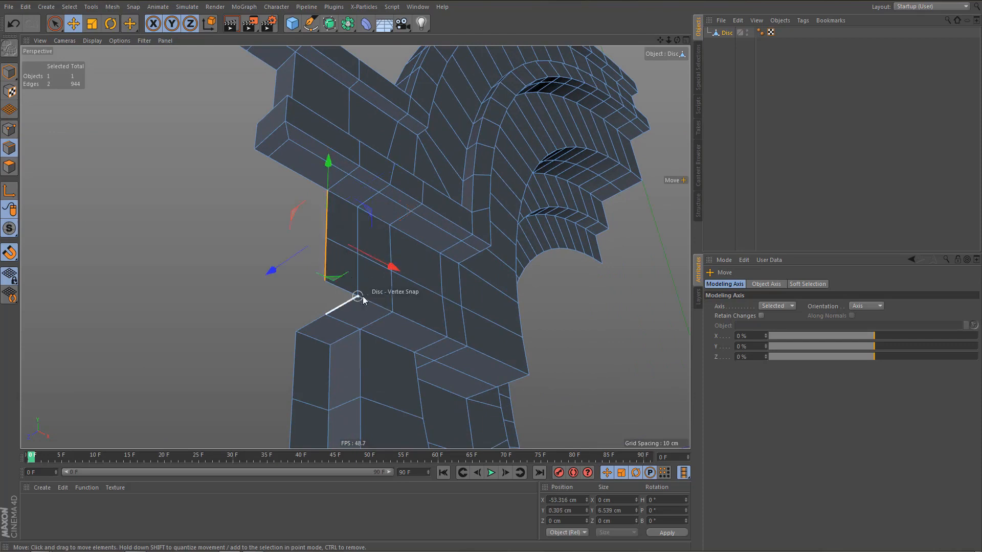
key(d)
alt+middle_drag(408, 302, 404, 247)
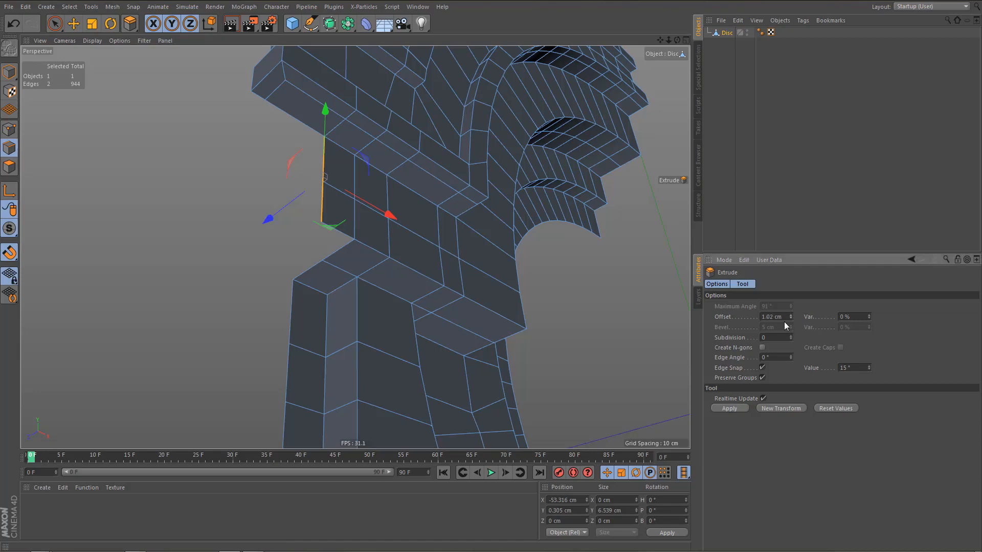
drag(790, 314, 788, 313)
click(731, 408)
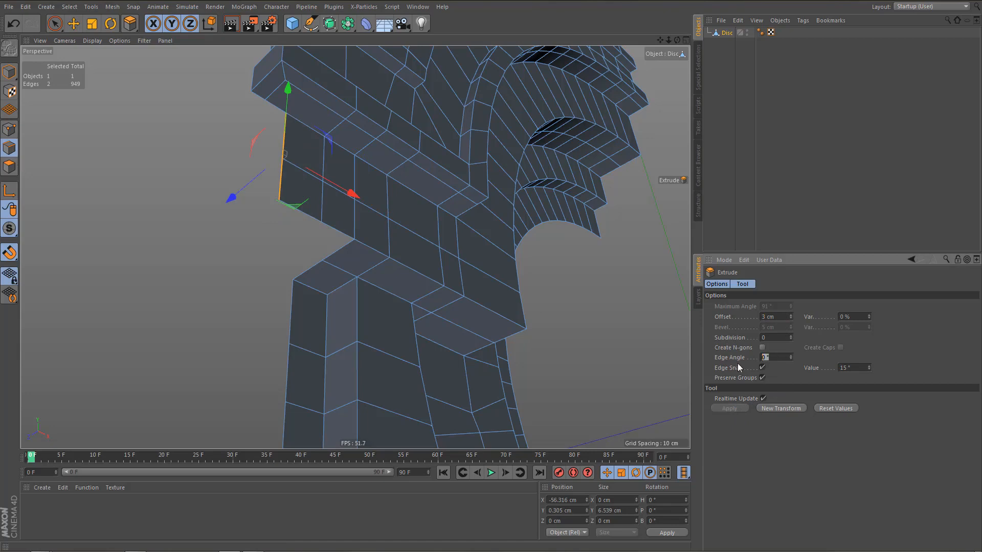
key(Return)
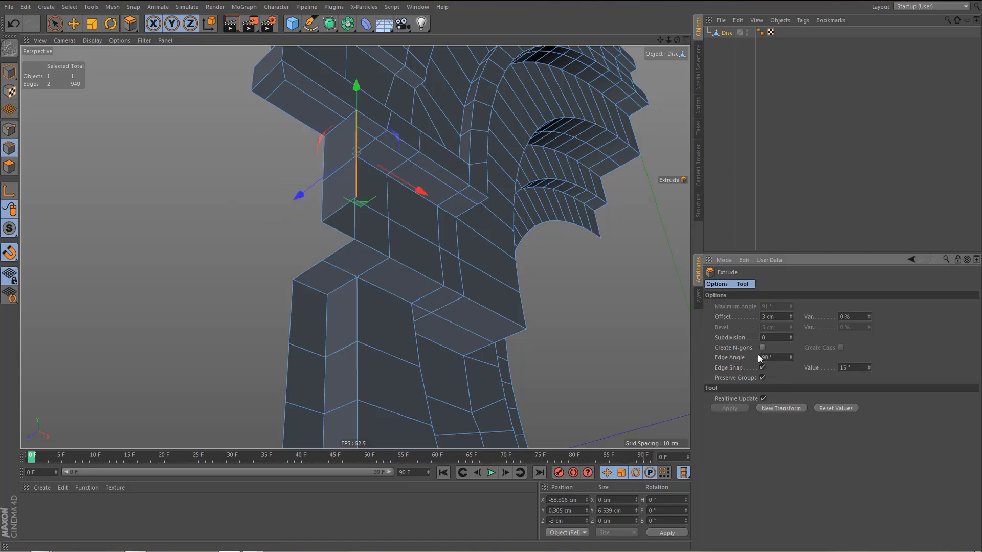
text(-)
key(Return)
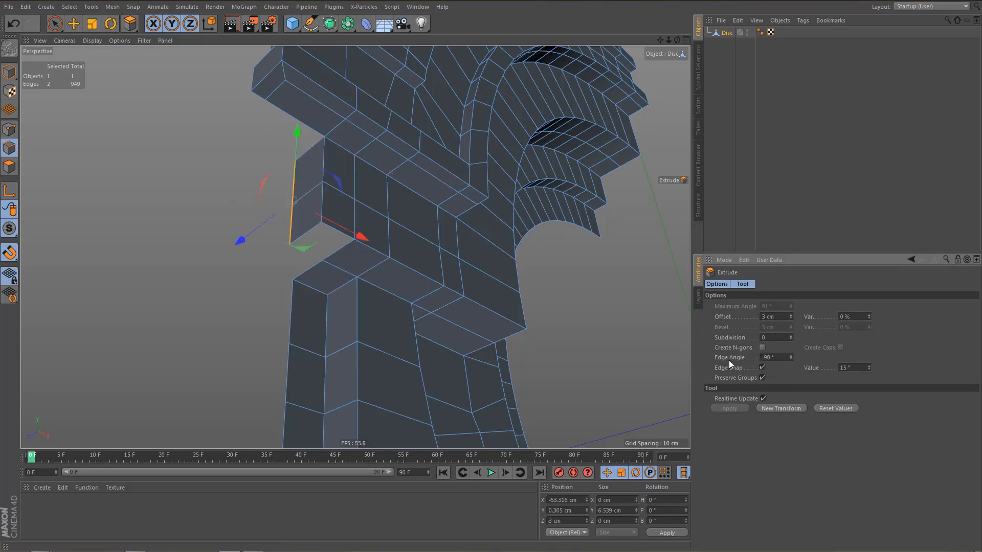
Extrude the same side block edges another 3 cm backward with the edge angle set to 0°.
alt+drag(471, 223, 503, 215)
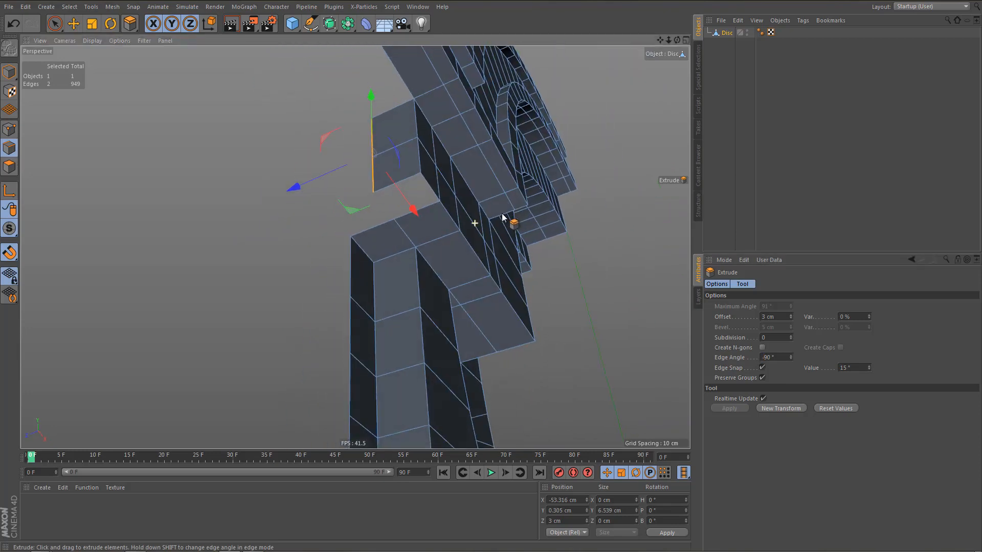
click(781, 408)
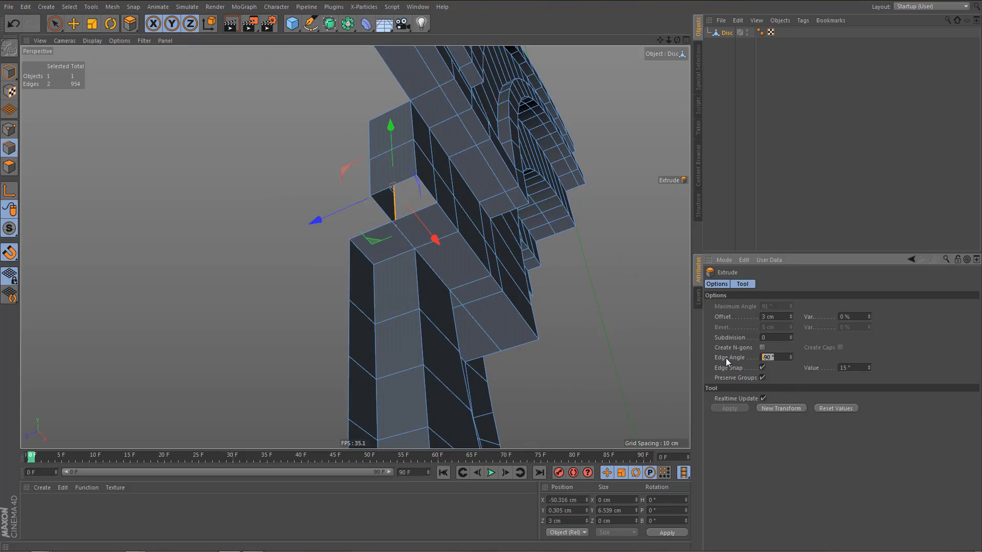
text(0)
key(Return)
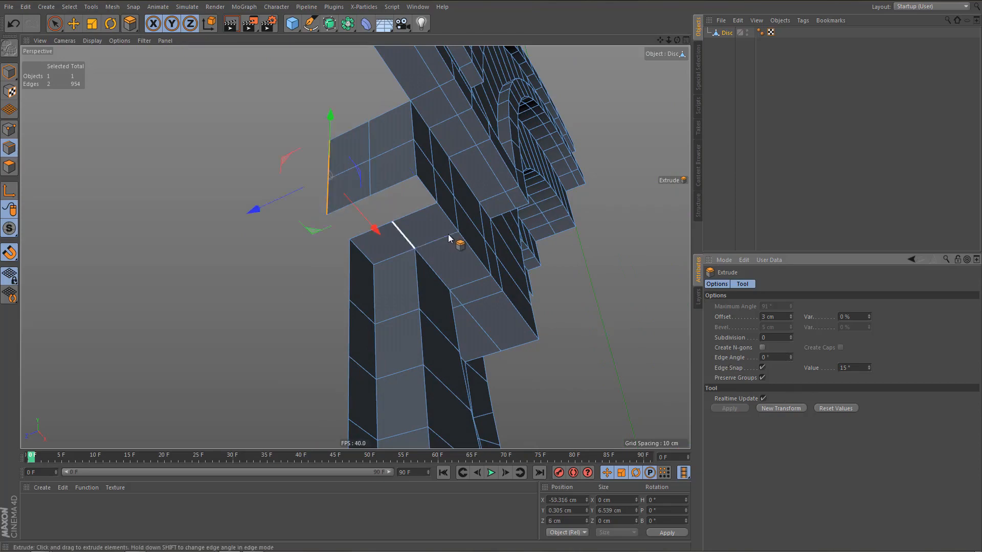
Fill the gap under the side block with Polygon Pen faces between its extruded side wall and the existing underside.
alt+drag(449, 235, 400, 229)
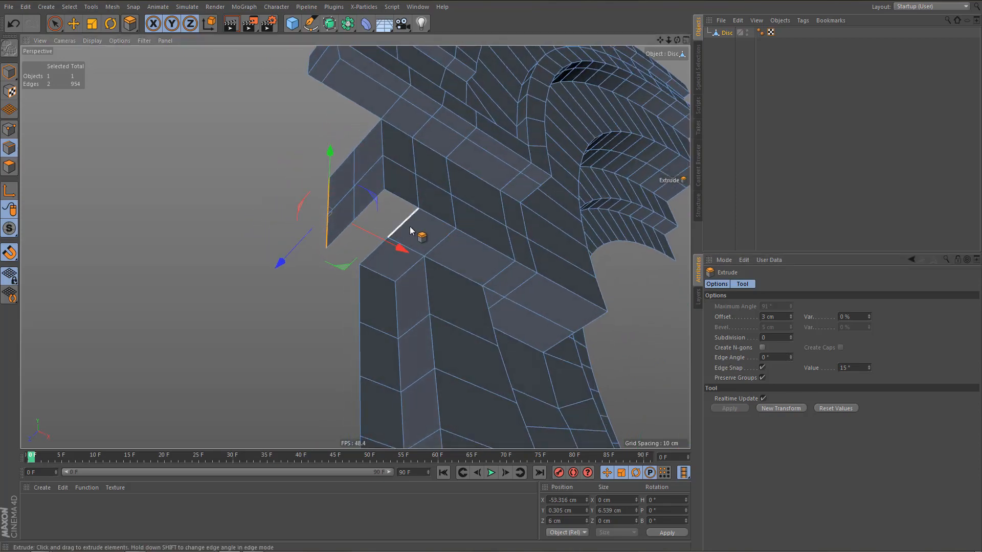
alt+right_drag(409, 226, 434, 229)
alt+drag(434, 229, 419, 233)
key(m)
key(e)
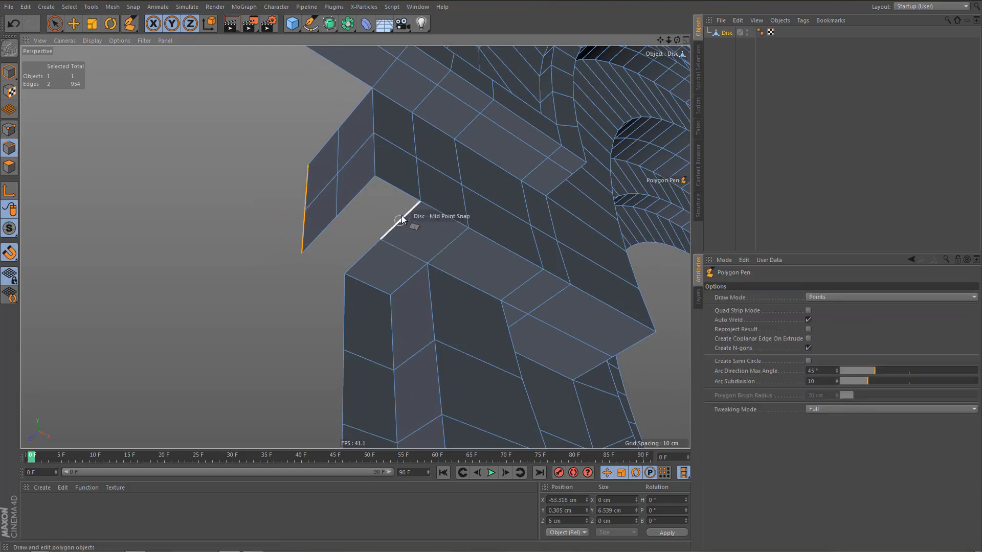
ctrl+drag(366, 188, 360, 186)
ctrl+drag(360, 258, 321, 230)
alt+drag(391, 207, 370, 226)
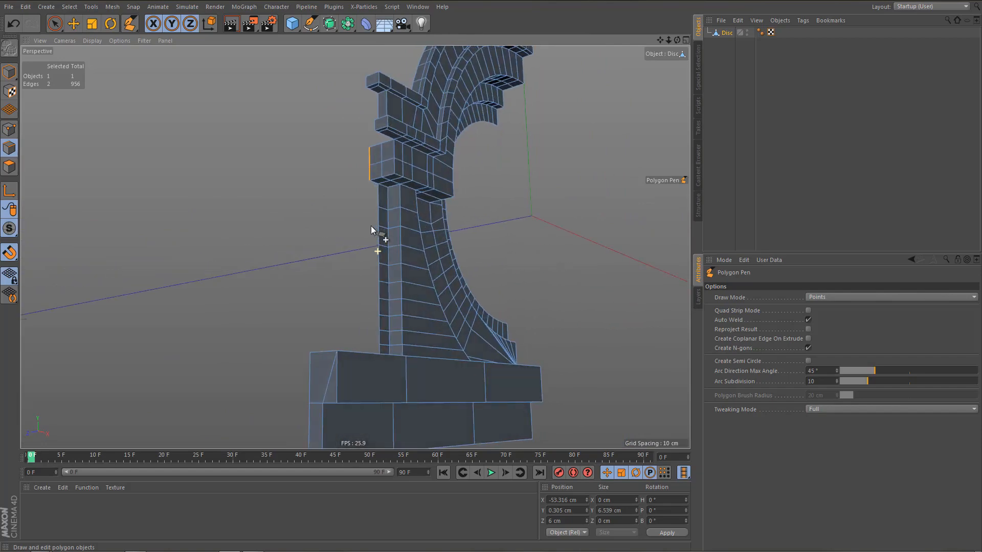
alt+right_drag(361, 140, 425, 194)
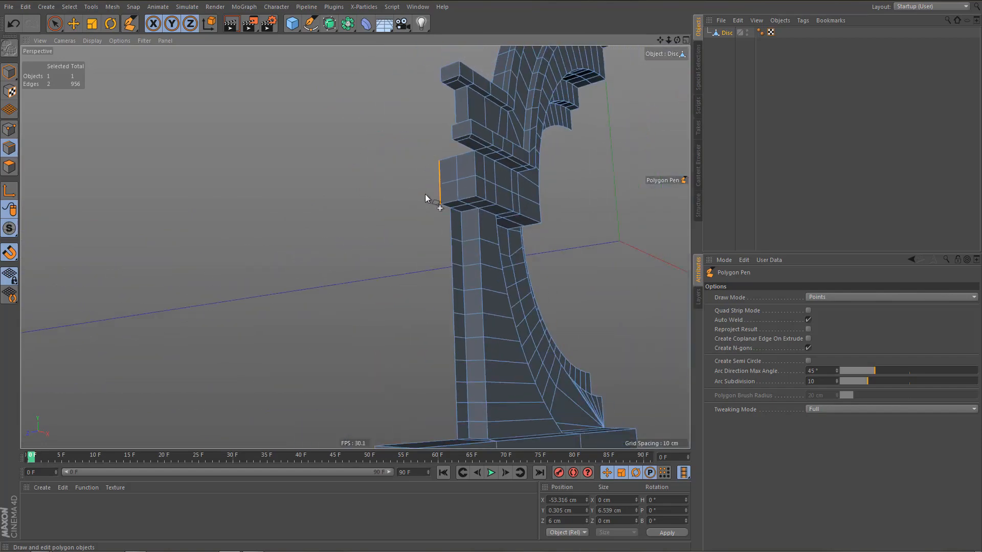
alt+middle_drag(425, 194, 439, 225)
alt+right_drag(437, 222, 516, 207)
alt+drag(516, 206, 495, 196)
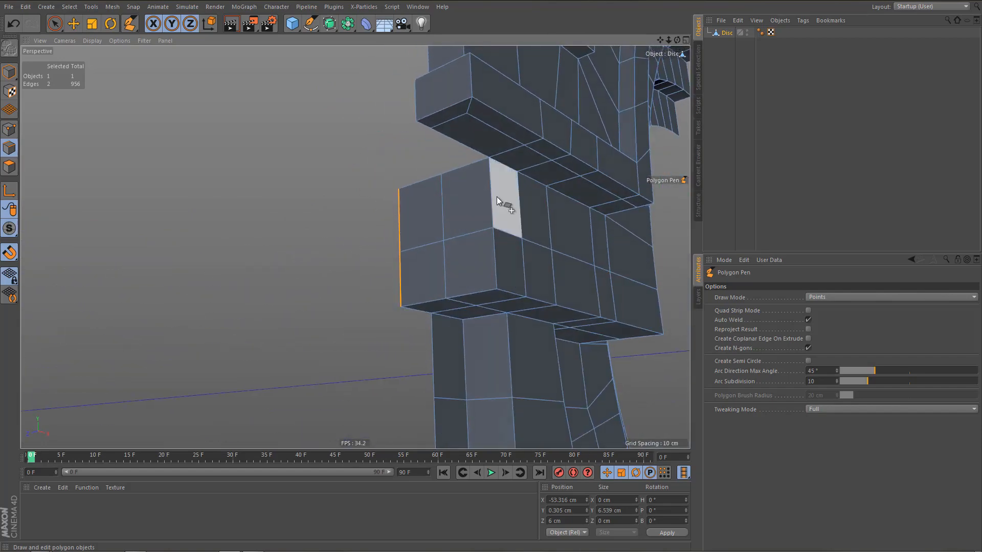
alt+middle_drag(496, 196, 499, 232)
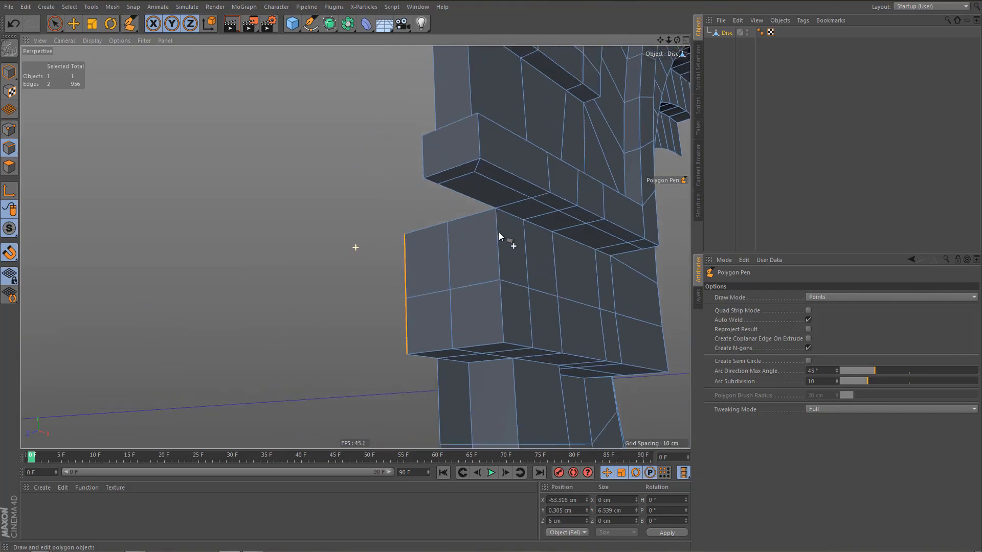
click(471, 197)
alt+drag(529, 213, 501, 214)
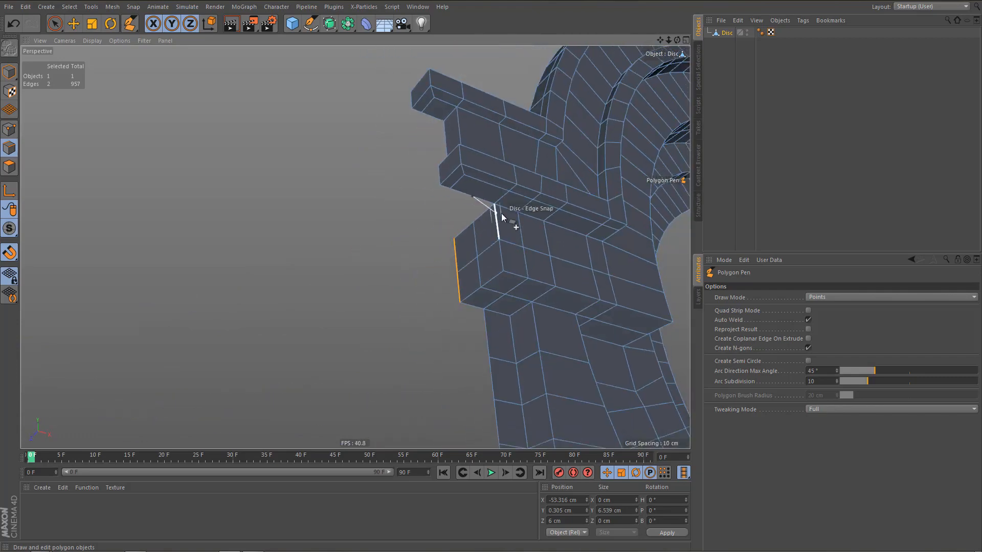
alt+middle_drag(562, 230, 405, 263)
alt+right_drag(453, 262, 504, 264)
alt+drag(448, 254, 402, 249)
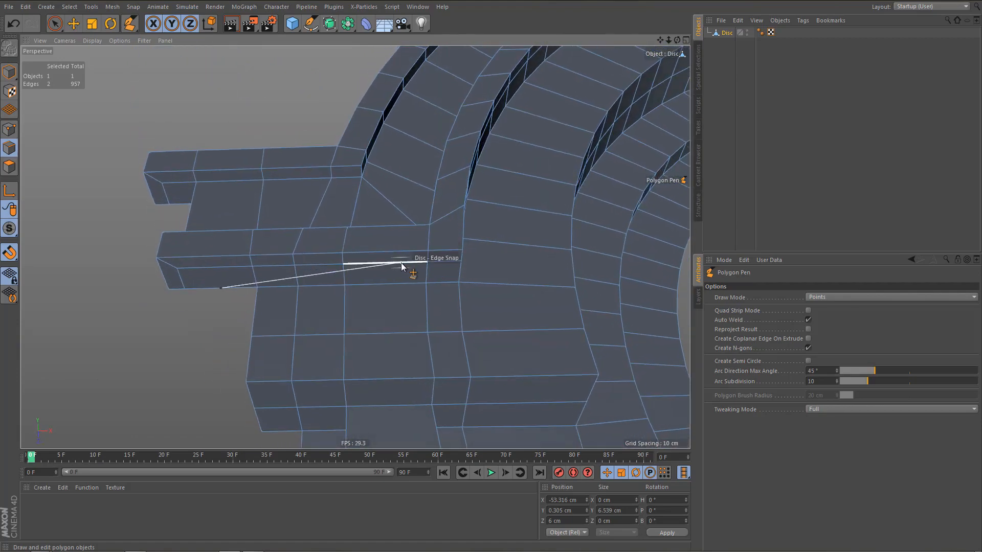
key(m)
key(e)
alt+right_drag(427, 264, 471, 262)
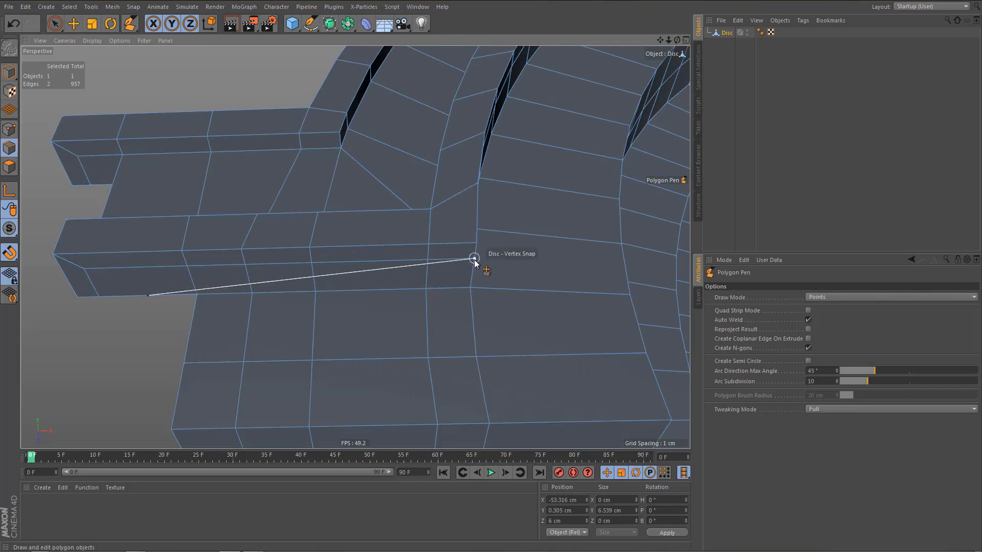
key(e)
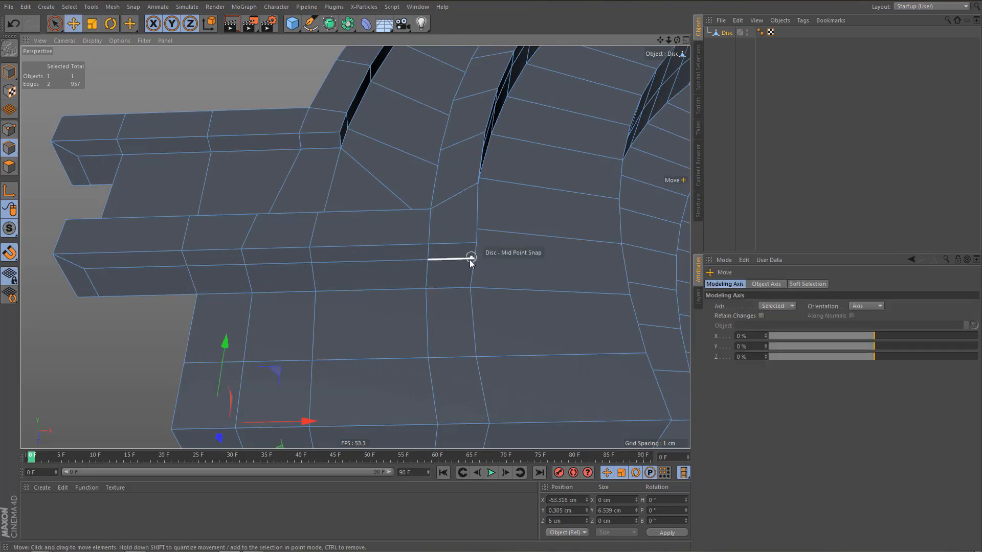
Weld the middle point at the inner end of the lower ledge's underside to the corner above it with the Polygon Pen.
key(m)
key(e)
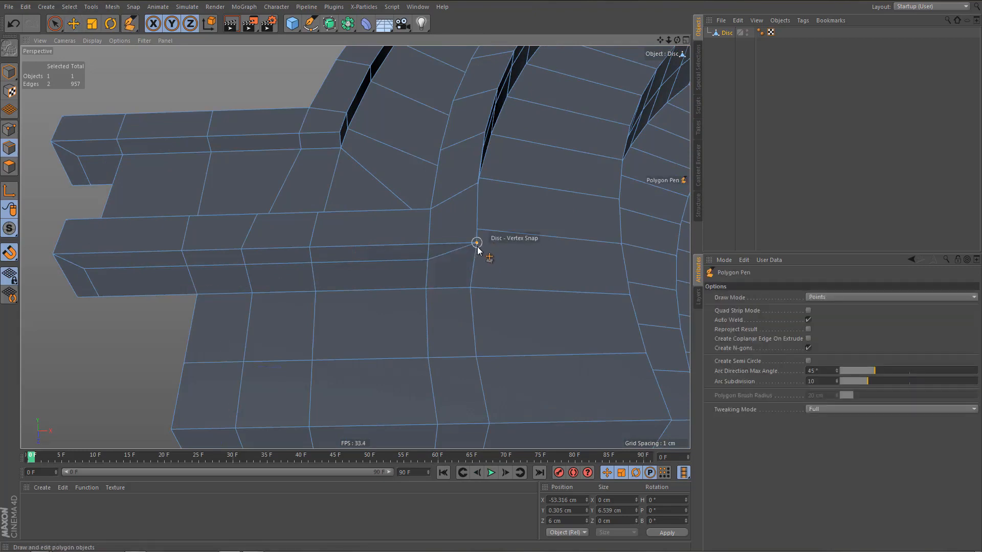
click(474, 258)
Dissolve the edge loop running along the middle of the arch moulding's inset side faces.
alt+drag(448, 270, 382, 253)
key(m)
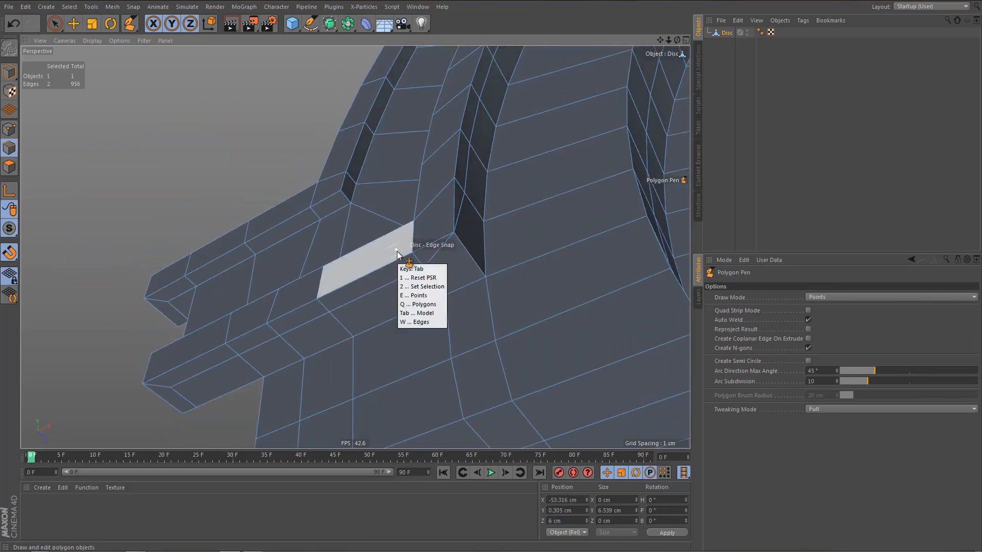
key(e)
double_click(469, 167)
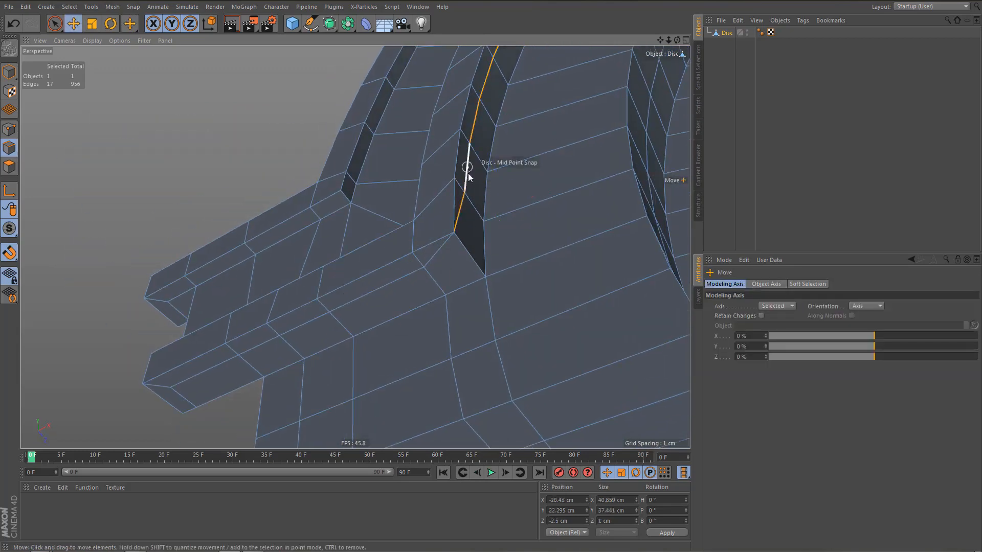
key(ctrl+BackSpace)
Try to dissolve the lower ledge's connected middle edge loop and the edge at its outer end, and undo both changes.
double_click(405, 275)
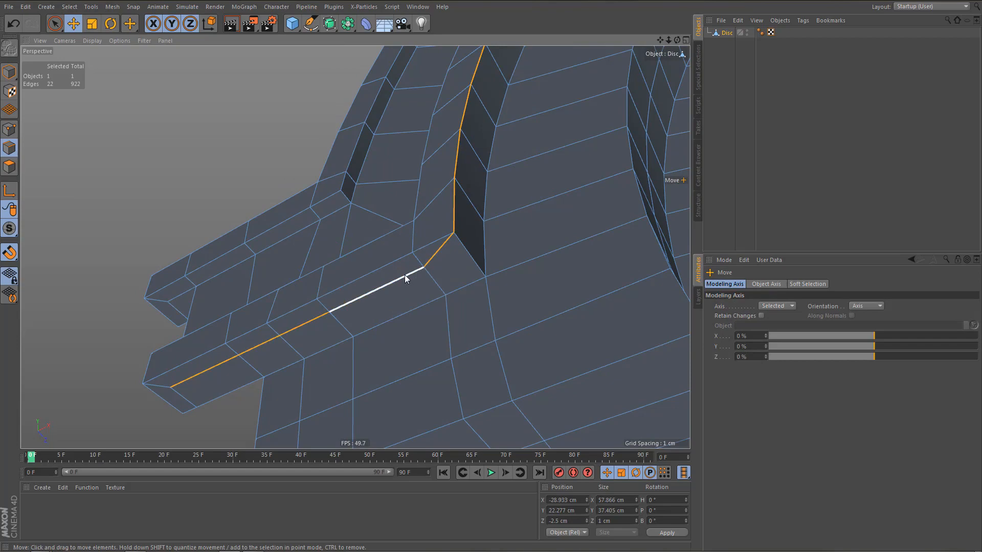
key(ctrl+BackSpace)
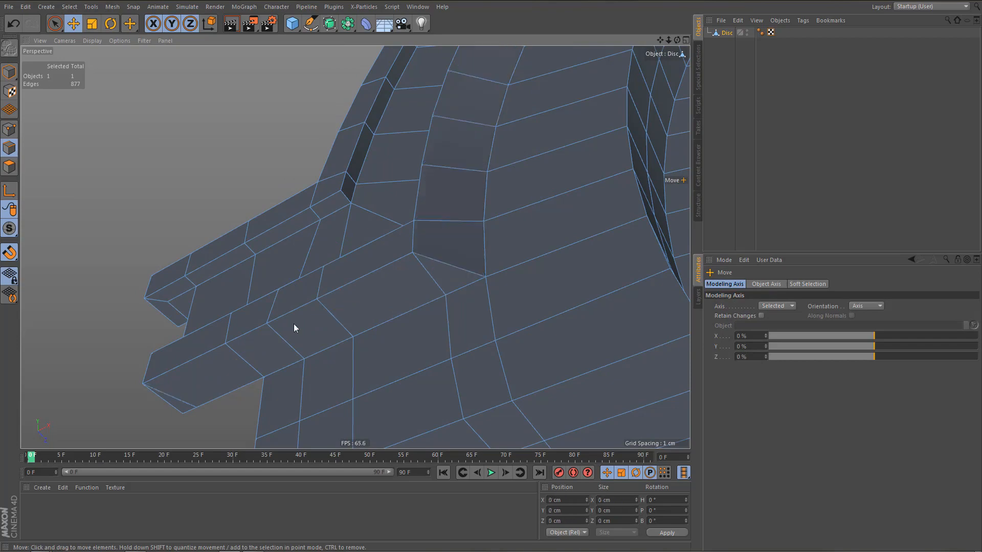
click(185, 394)
key(ctrl+BackSpace)
alt+drag(216, 353, 313, 390)
key(ctrl+z)
key(ctrl+z)
key(ctrl+z)
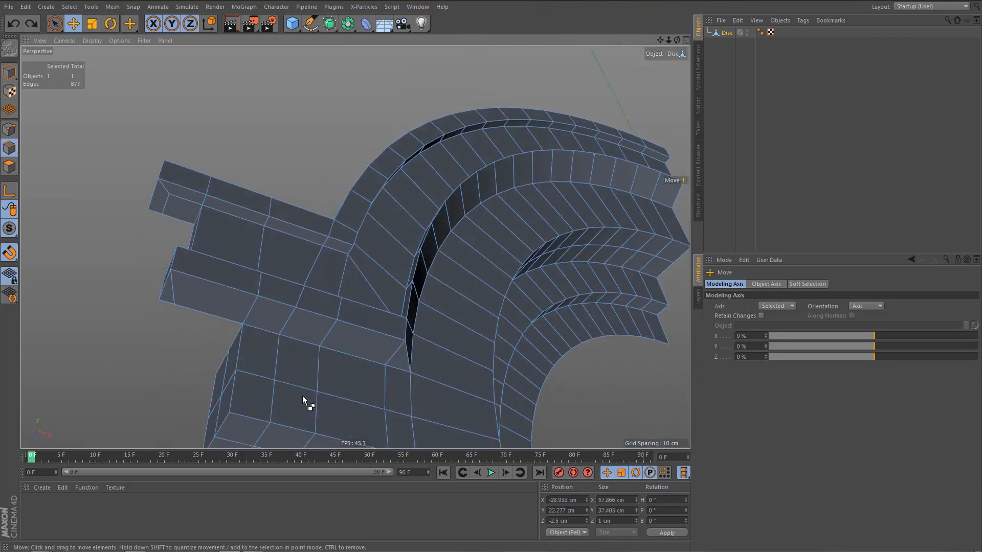
Dissolve the short inner corner edge, the middle edge loop along the lower ledge's underside and the leftover edge at its outer end.
alt+drag(412, 373, 320, 342)
click(397, 343)
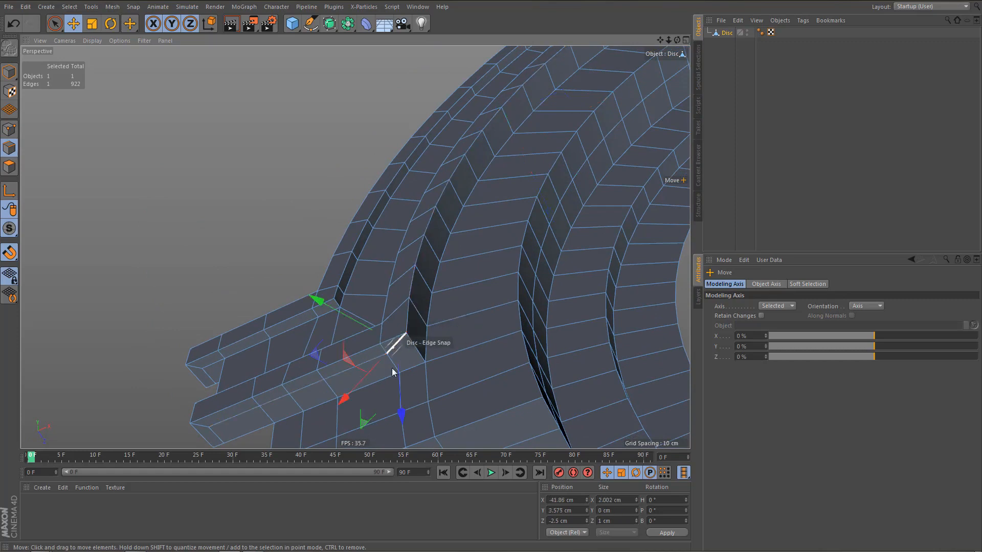
key(Delete)
double_click(360, 364)
key(Delete)
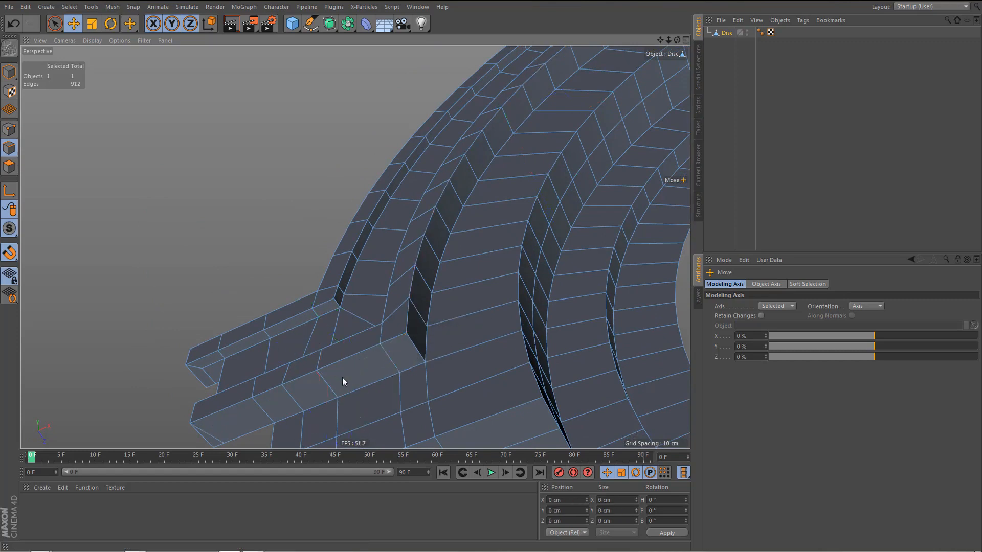
click(218, 439)
key(Delete)
alt+right_drag(344, 333, 316, 373)
alt+drag(369, 313, 403, 372)
alt+middle_drag(333, 348, 449, 315)
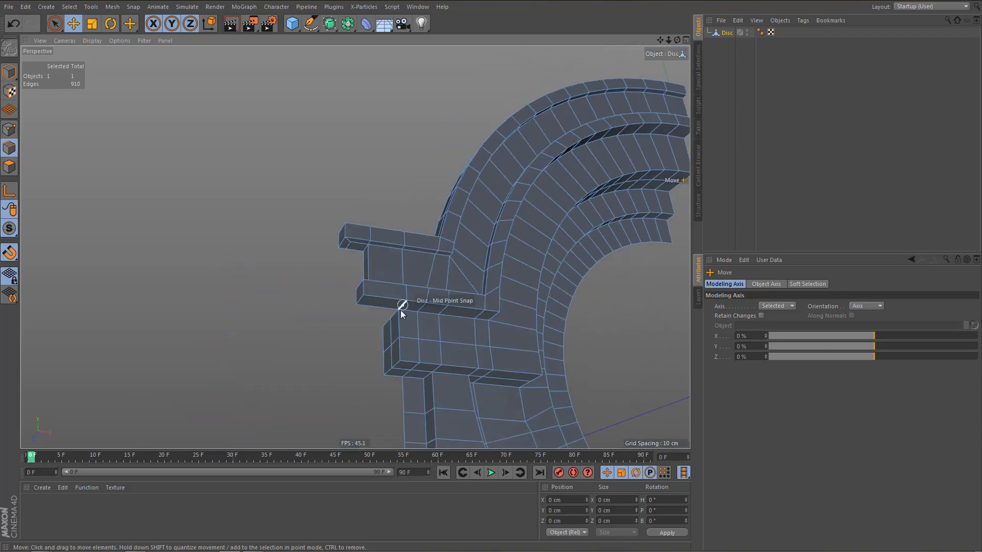
Turn snapping off and delete the leftover point on the lower ledge's rear bottom edge.
alt+right_drag(367, 311, 438, 307)
alt+drag(437, 307, 424, 343)
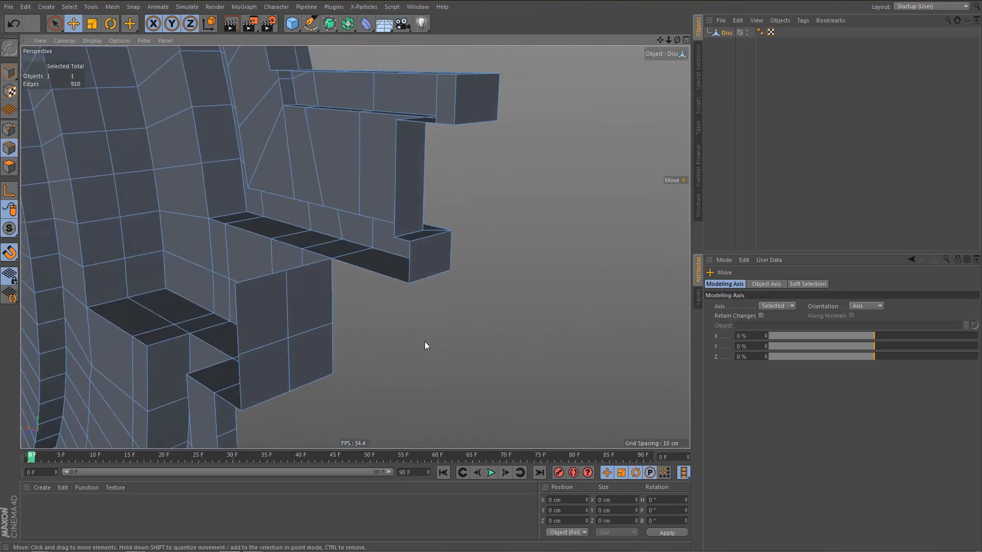
key(shift+s)
ctrl+right_click(385, 278)
click(389, 284)
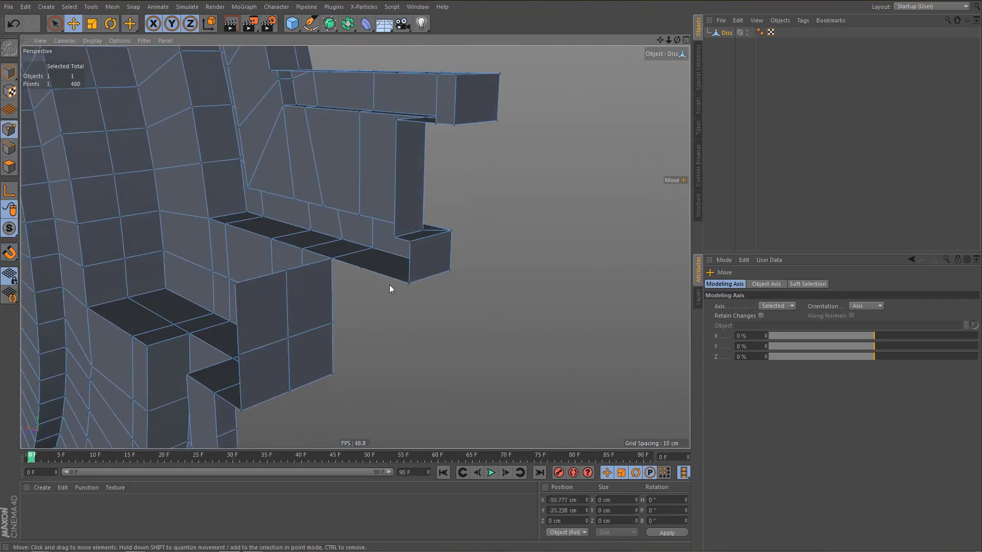
click(360, 270)
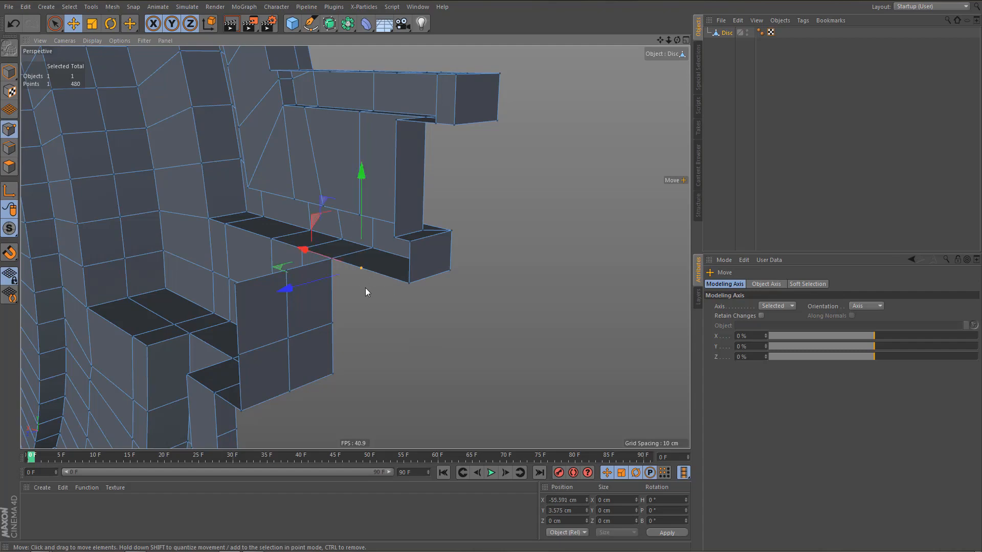
key(Delete)
Select the side block's open rear edges from the lower ledge's bottom up to the upper ledge's underside.
alt+drag(380, 269, 360, 188)
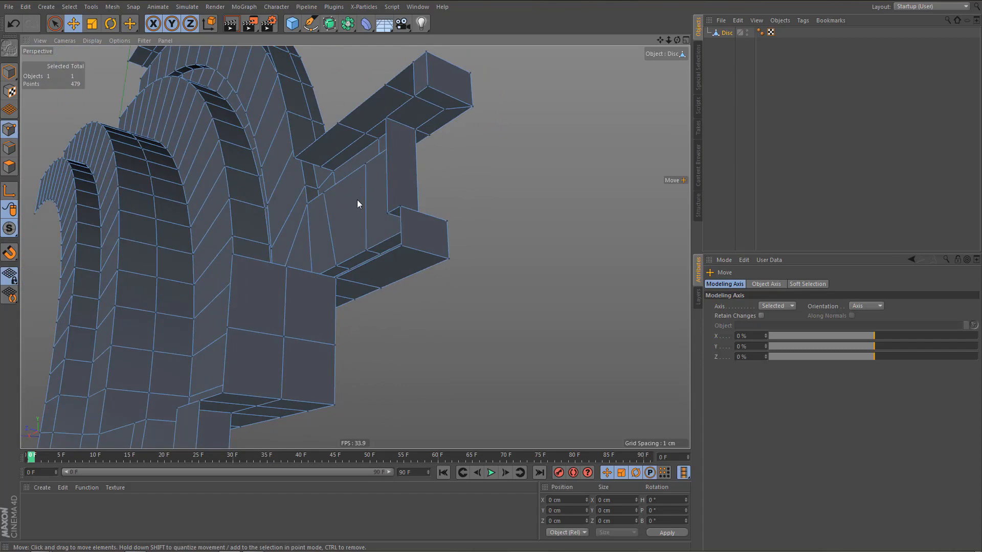
alt+drag(391, 284, 395, 297)
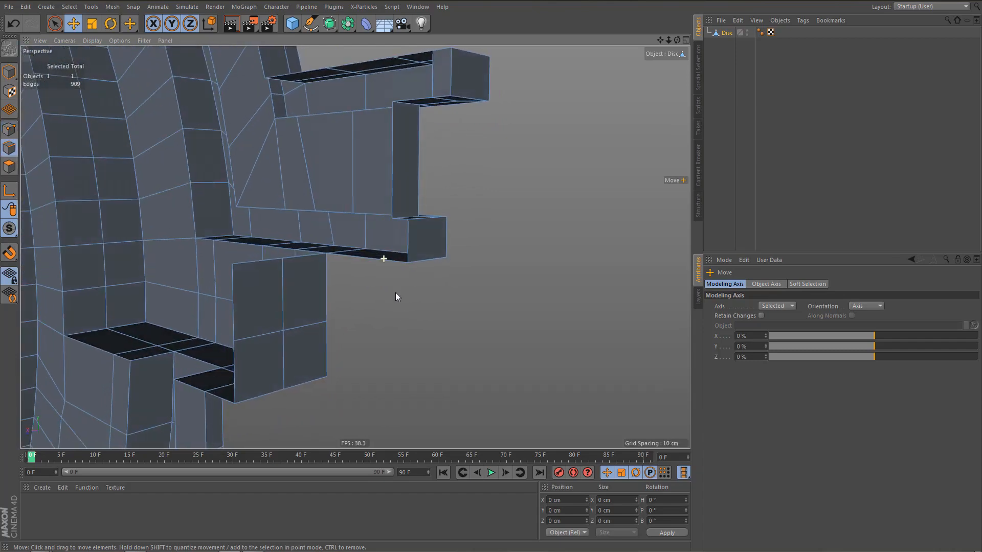
click(388, 260)
shift+click(403, 223)
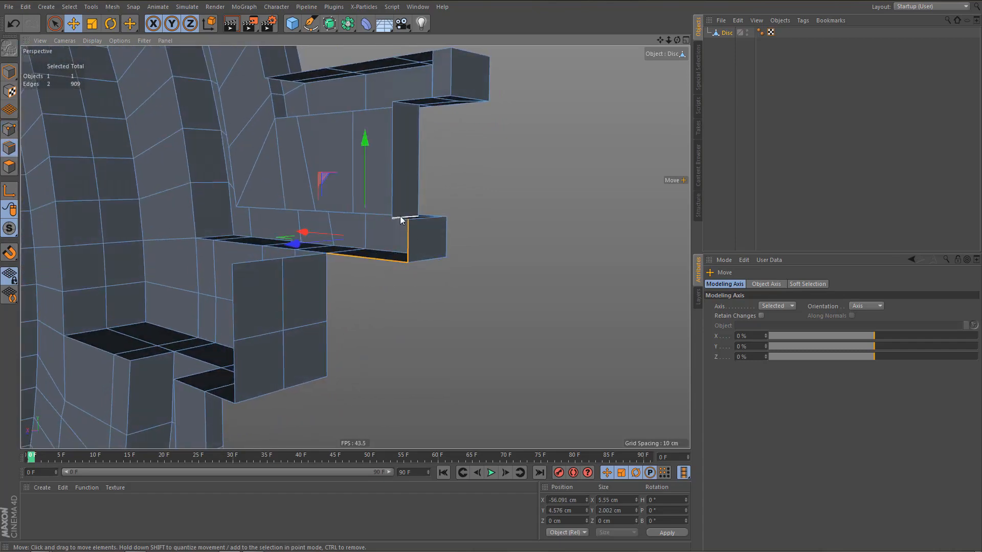
shift+click(394, 170)
alt+drag(415, 186, 421, 214)
alt+right_drag(440, 97, 492, 113)
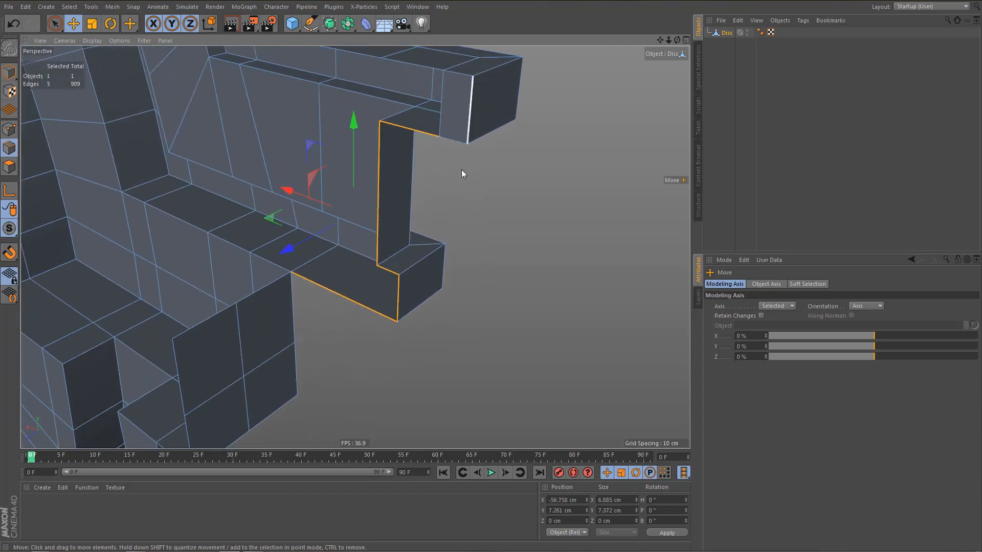
Delete the small polygon across the rear outer end of the upper ledge.
alt+middle_drag(461, 170, 461, 228)
scroll(466, 188, up, 1)
key(Return)
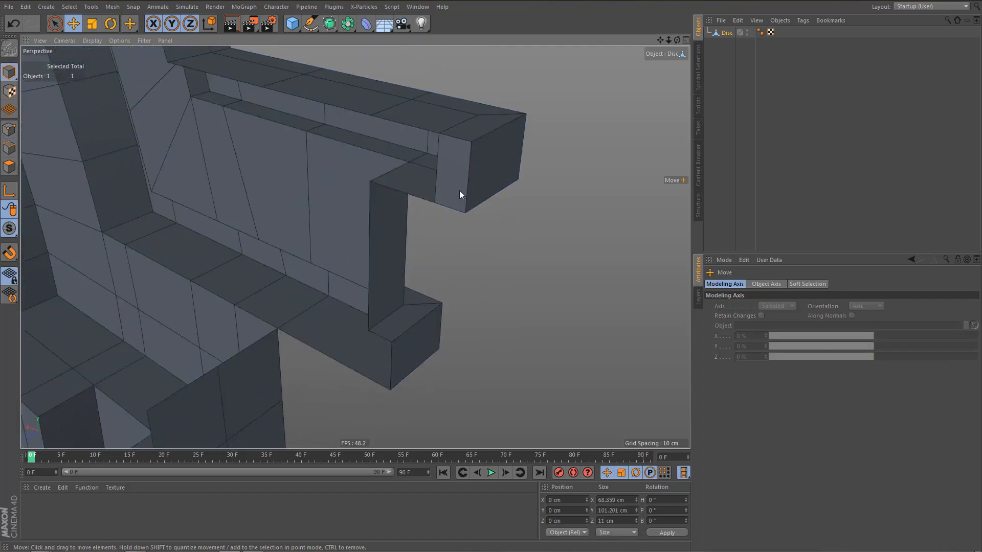
key(Return)
click(451, 167)
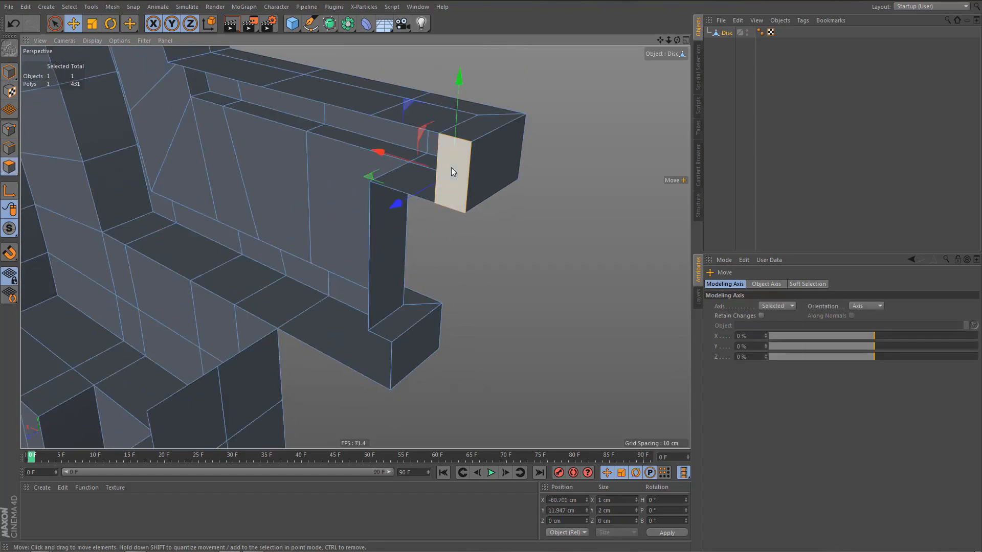
key(Delete)
key(Return)
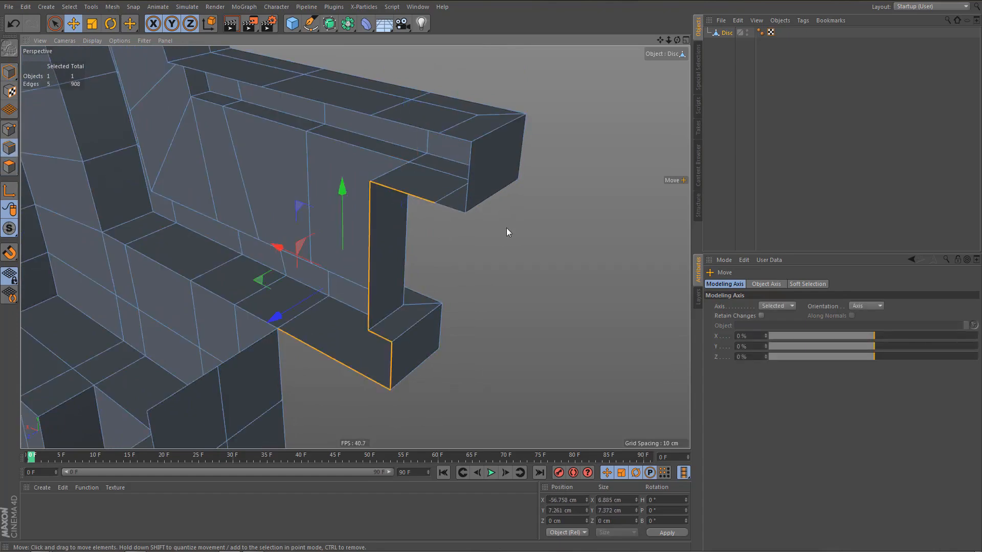
Weld the inner edge on the underside of the upper ledge's outer end onto the outer bottom edge with the Polygon Pen.
alt+drag(468, 203, 443, 234)
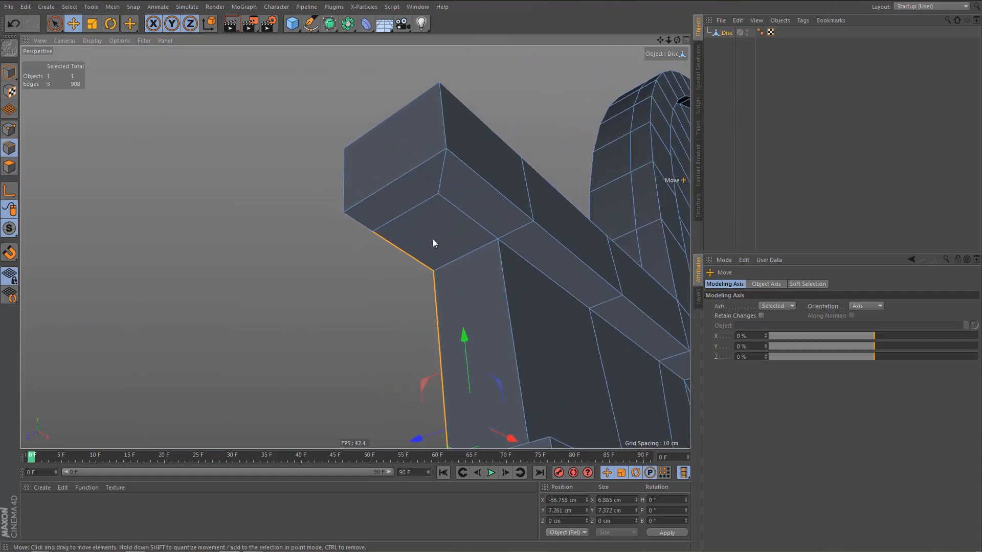
key(m)
key(e)
drag(440, 186, 345, 212)
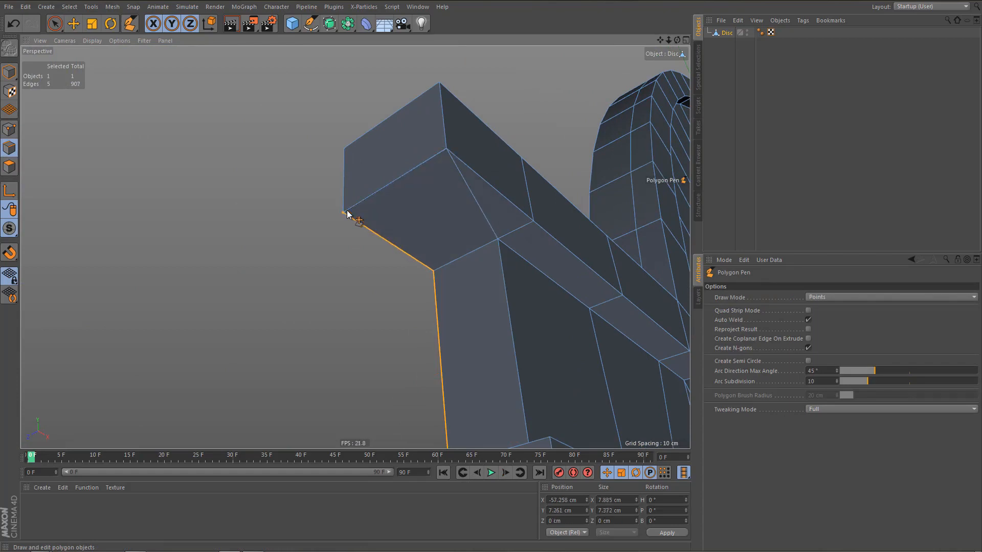
Add the upper ledge's end and top and the outer arch's rear edges to the selection and extrude it twice by 3 cm.
alt+right_drag(406, 194, 397, 232)
alt+middle_drag(396, 232, 426, 228)
alt+drag(426, 228, 554, 277)
key(e)
shift+double_click(437, 189)
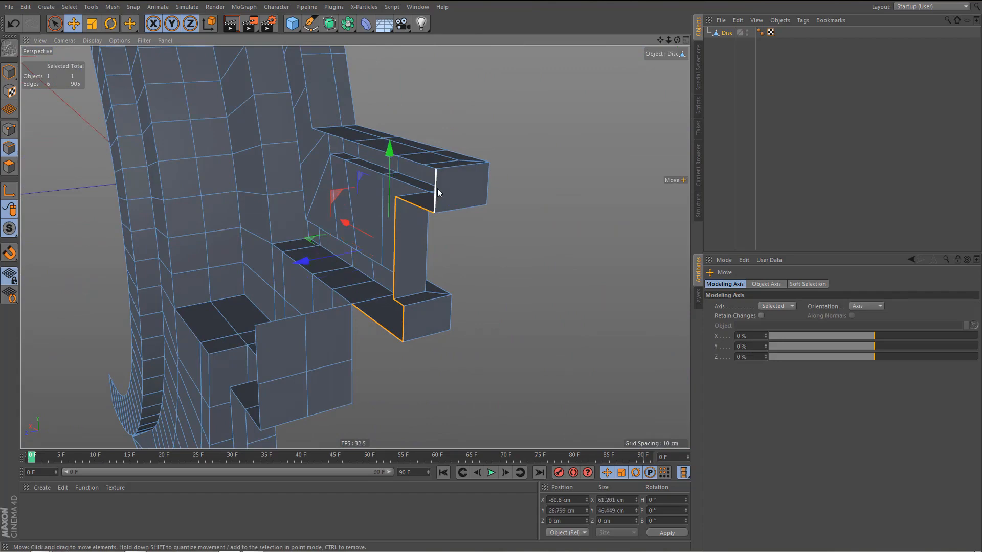
scroll(428, 240, down, 4)
alt+drag(429, 240, 320, 106)
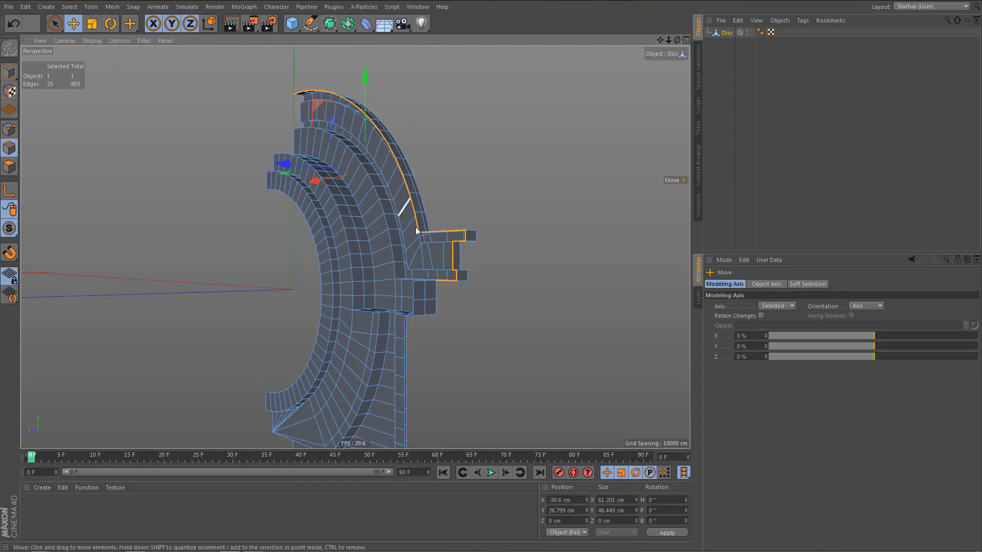
alt+drag(464, 254, 496, 258)
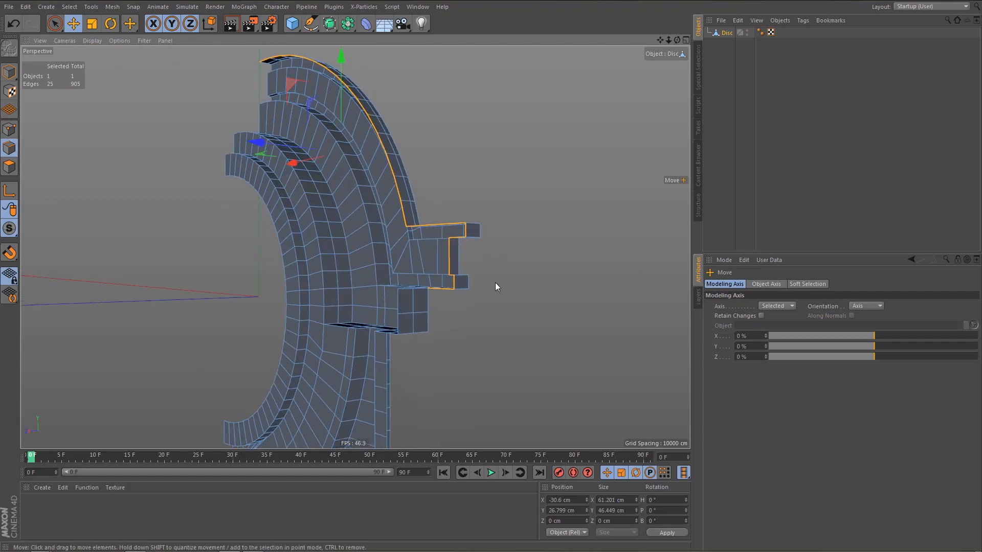
key(d)
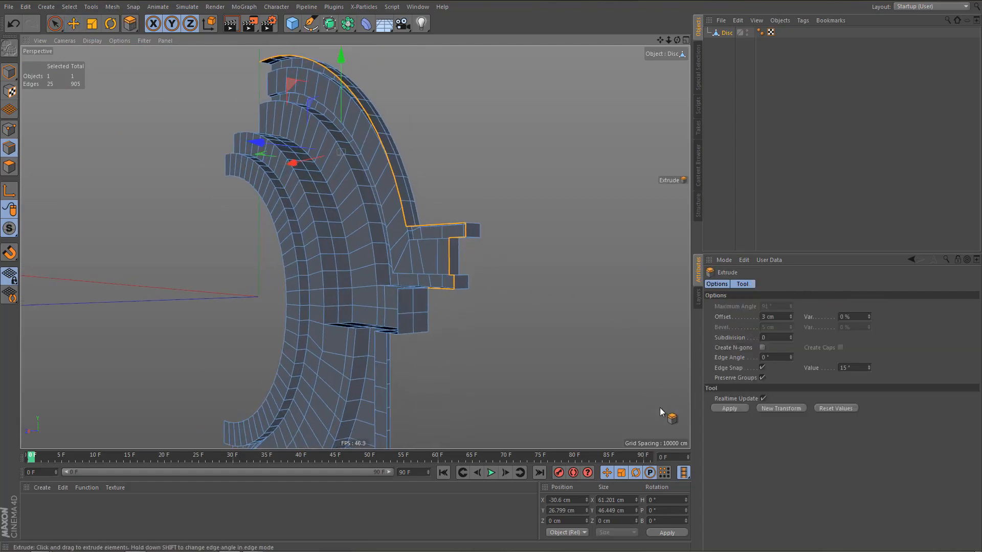
click(729, 408)
alt+drag(454, 291, 588, 347)
click(771, 409)
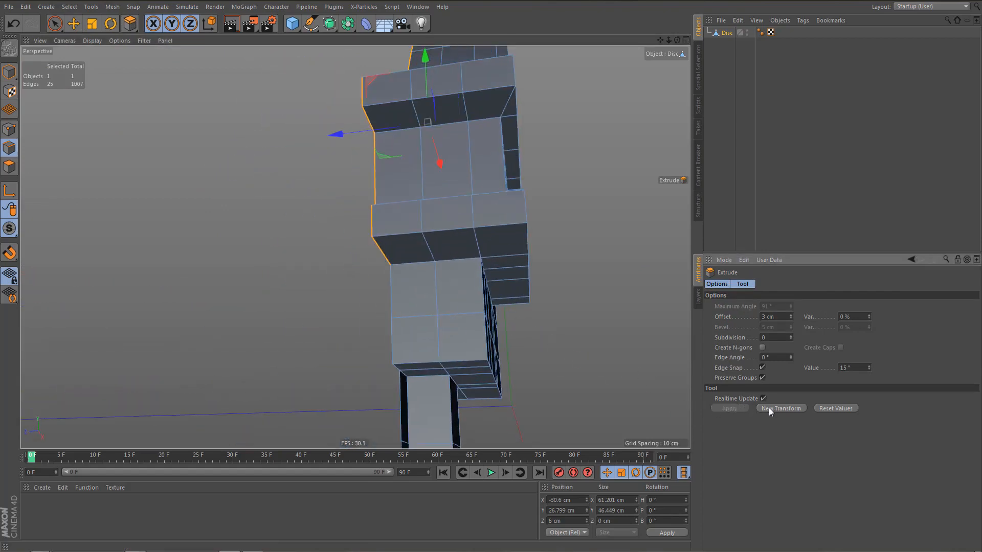
Deselect all edges and optimize the mesh to merge duplicate points.
alt+drag(465, 311, 394, 281)
alt+drag(368, 301, 349, 299)
key(ctrl+shift+a)
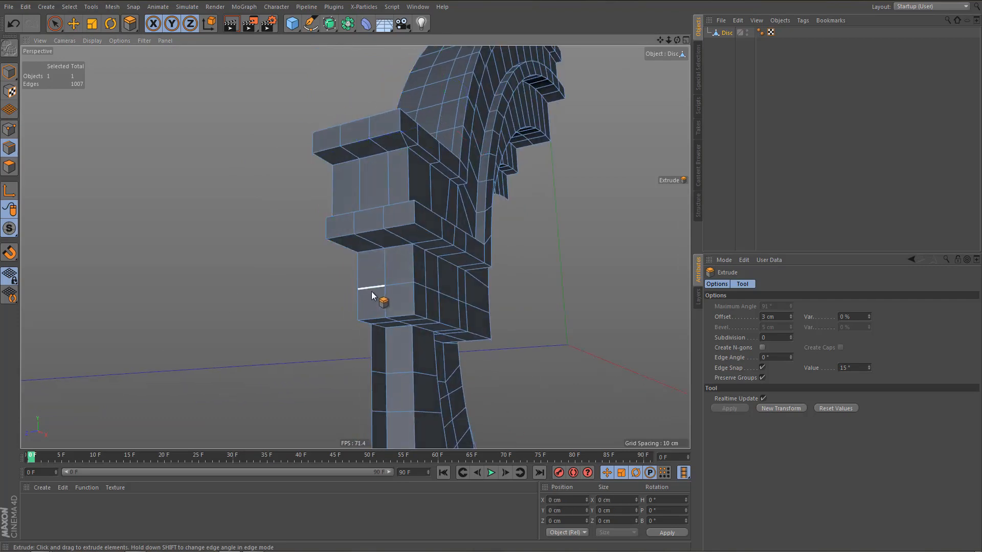
key(n)
key(b)
Inspect the side block, pillar and base from several angles and render a preview of the view.
alt+right_drag(332, 259, 341, 202)
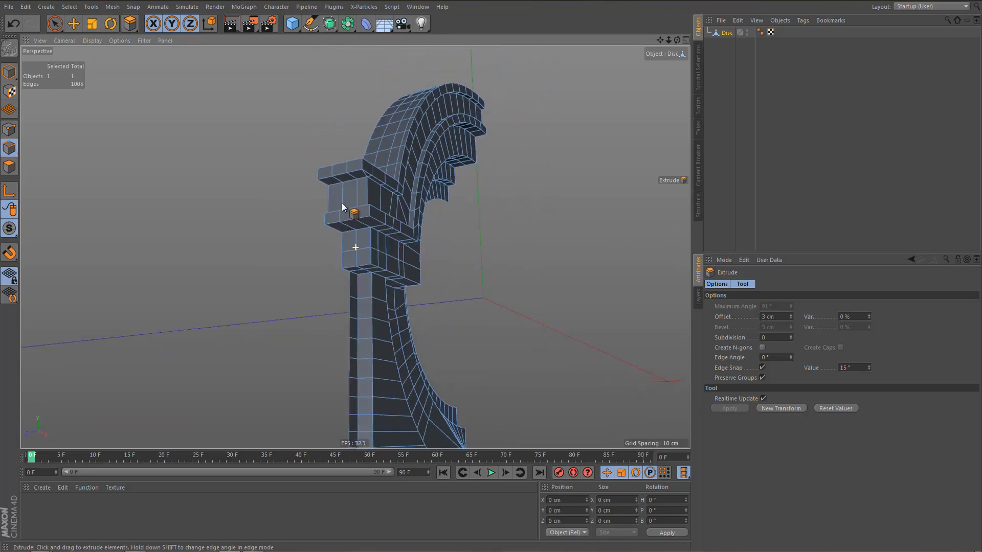
alt+drag(341, 202, 321, 210)
alt+right_drag(321, 211, 335, 256)
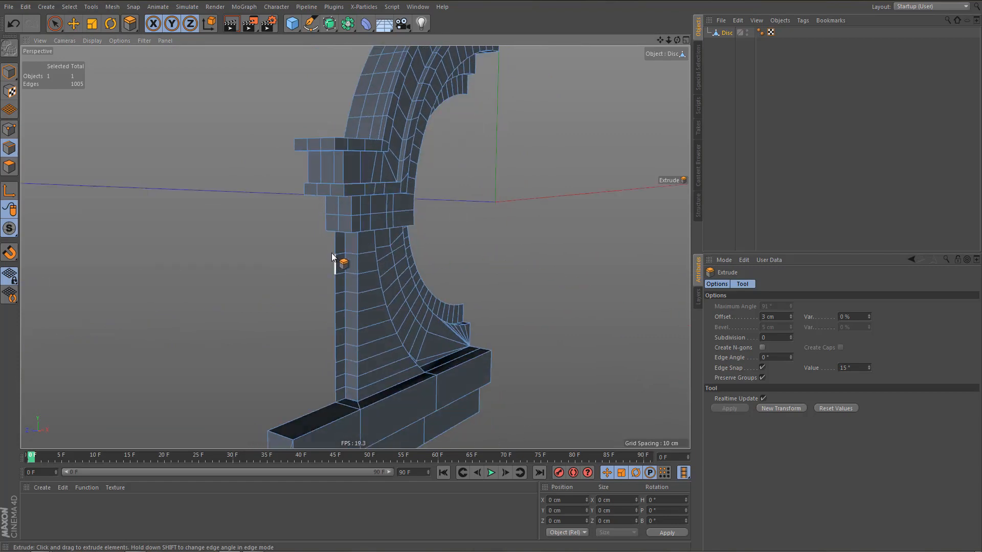
alt+drag(355, 248, 324, 254)
alt+right_drag(315, 252, 261, 294)
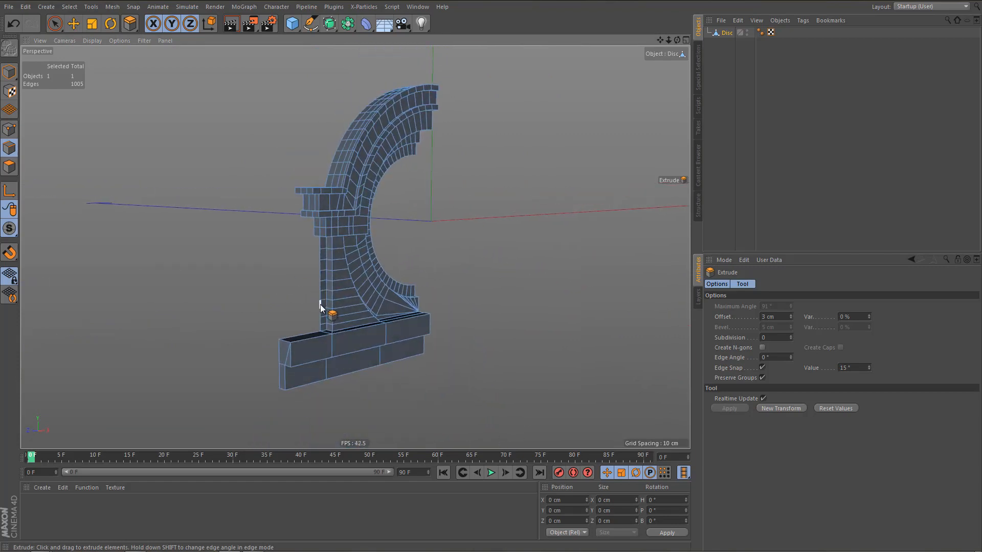
key(ctrl+r)
scroll(332, 319, up, 6)
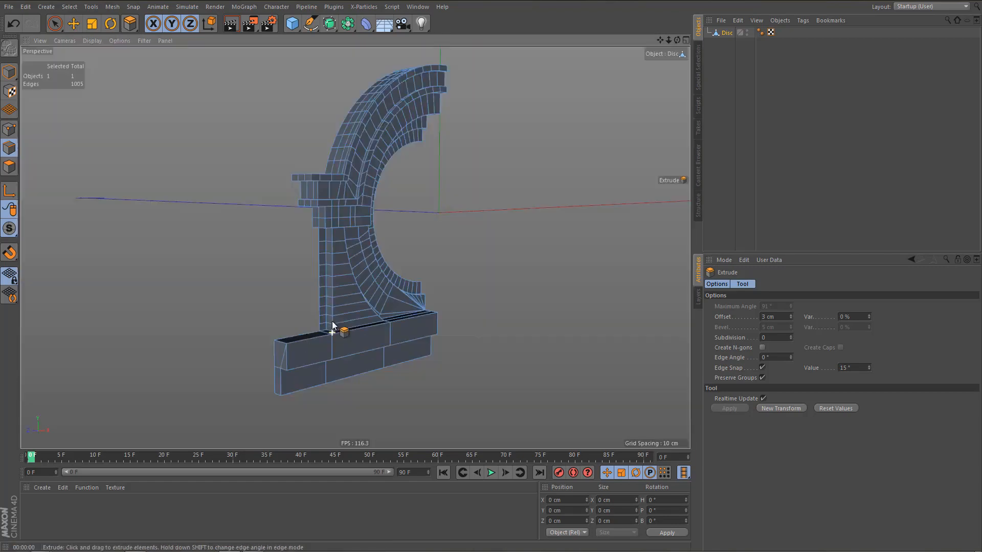
Extrude the base's three front bottom edges by 3 cm at an edge angle of -90° to close the underside, and optimize the mesh.
alt+drag(318, 324, 314, 219)
alt+middle_drag(296, 262, 266, 184)
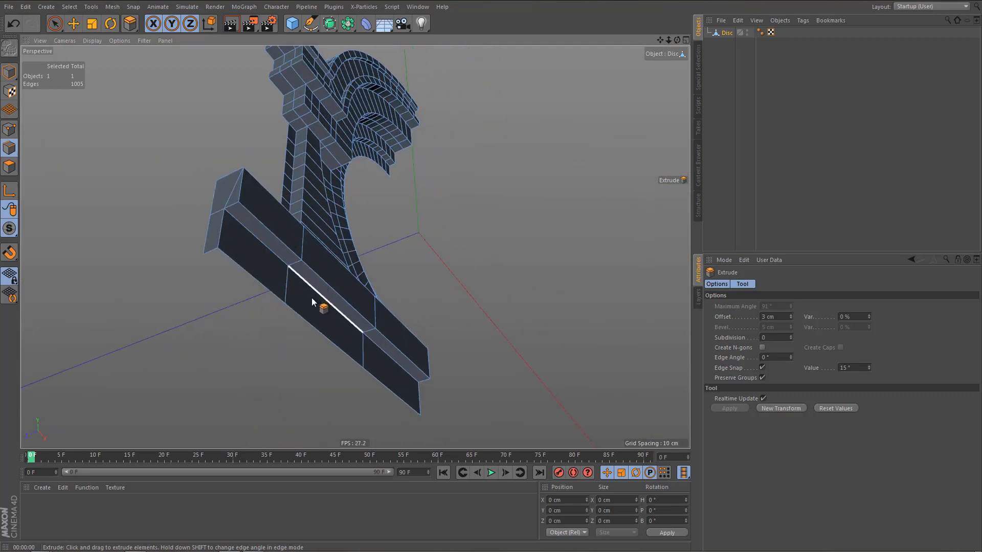
key(e)
click(254, 275)
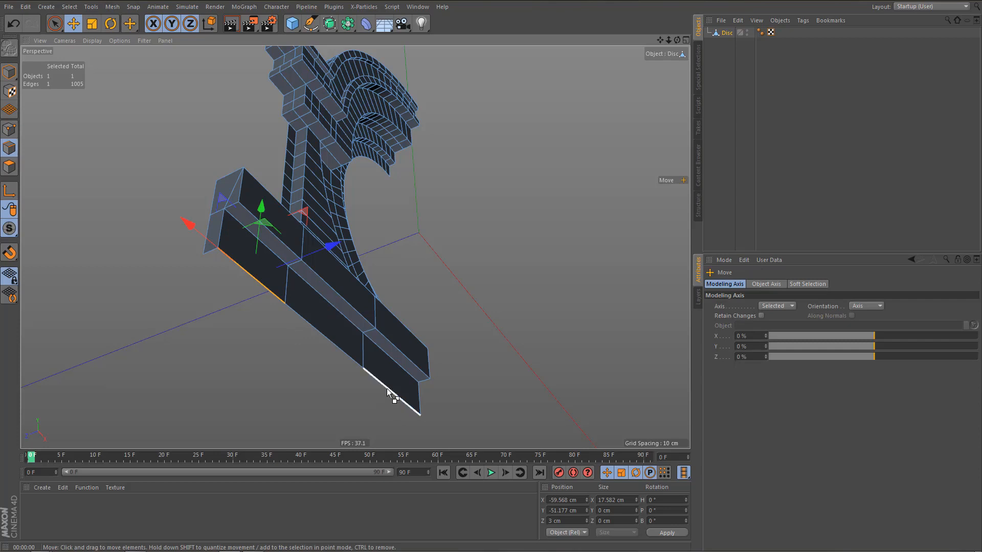
shift+click(387, 388)
key(d)
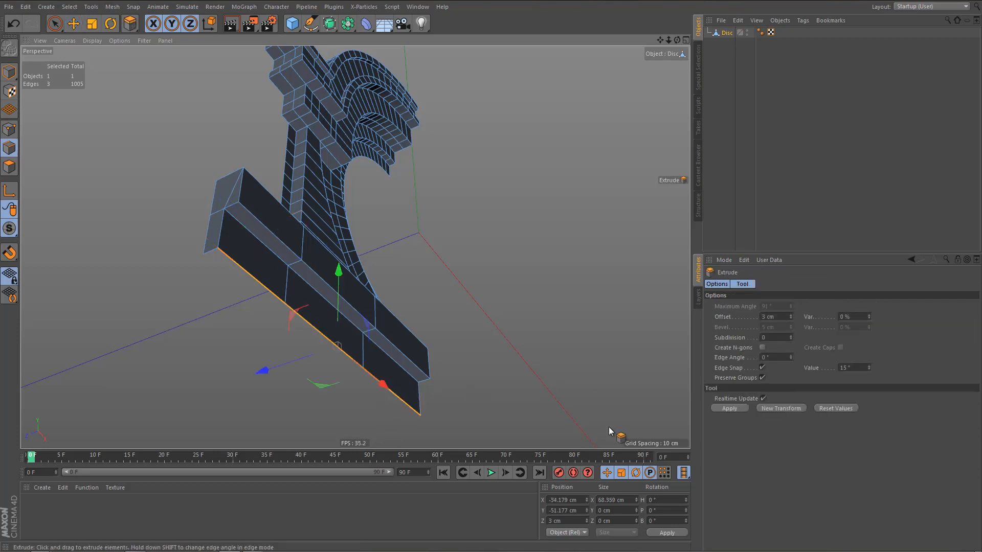
click(734, 408)
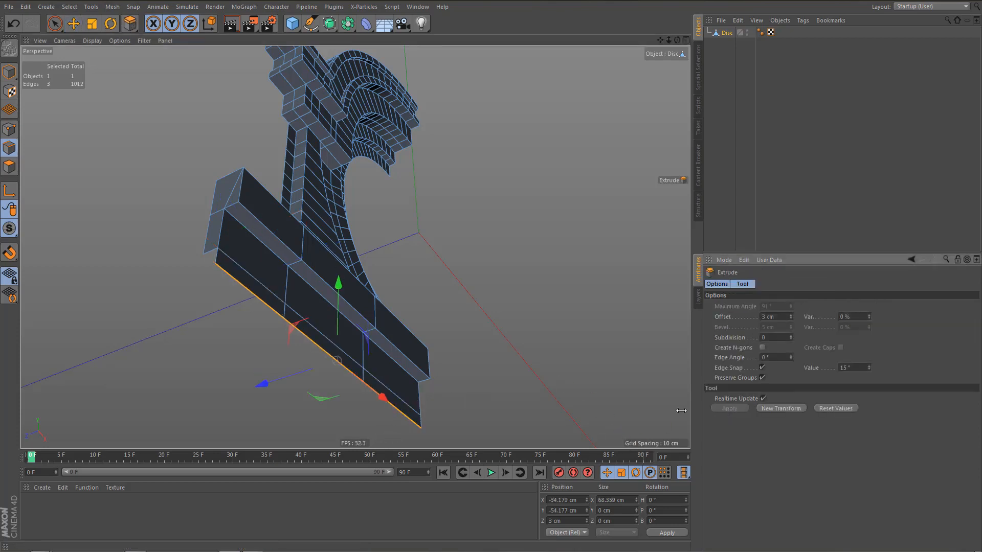
click(780, 358)
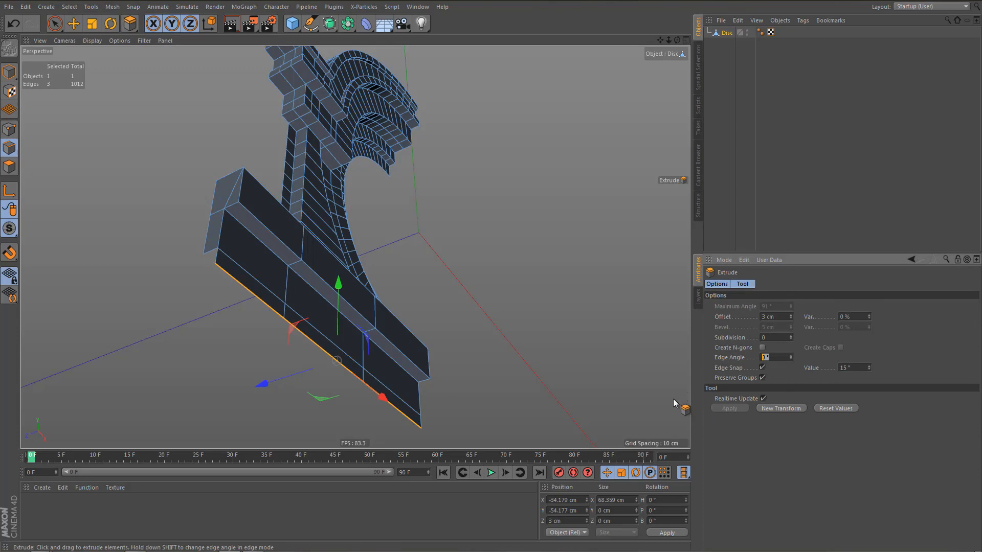
text(-90)
key(Return)
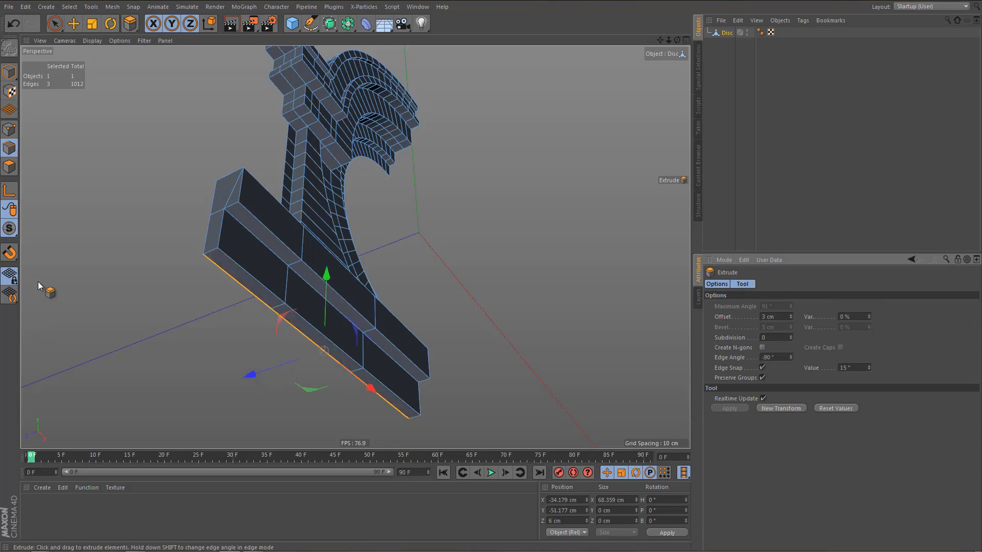
key(u)
key(o)
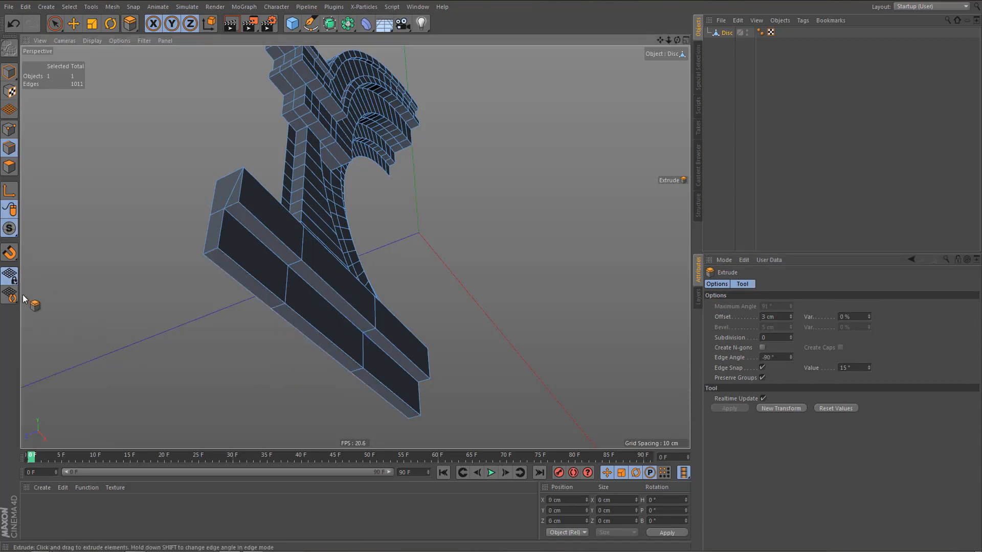
Select the complete rear outline of the base, pillar, side block and outer arch and extrude it backwards by about 4.4 cm.
key(e)
double_click(243, 285)
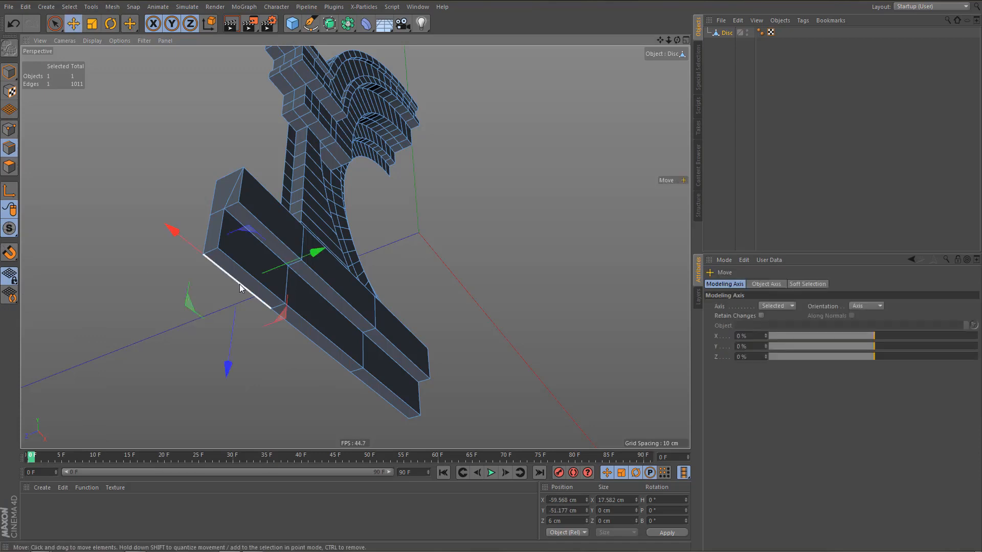
alt+drag(229, 205, 261, 137)
shift+double_click(261, 132)
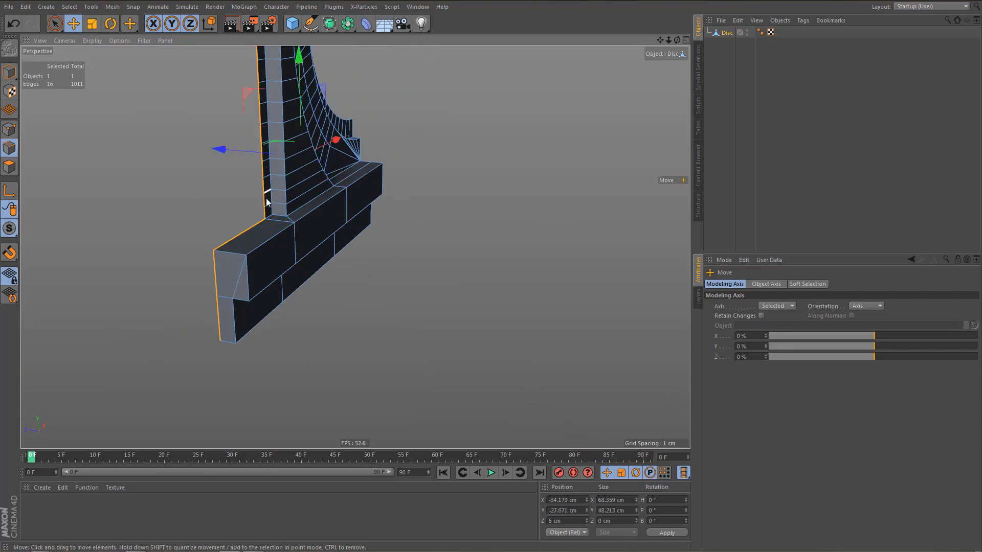
scroll(266, 199, down, 4)
alt+middle_drag(274, 151, 276, 235)
alt+drag(274, 179, 259, 122)
scroll(330, 171, up, 3)
shift+double_click(238, 155)
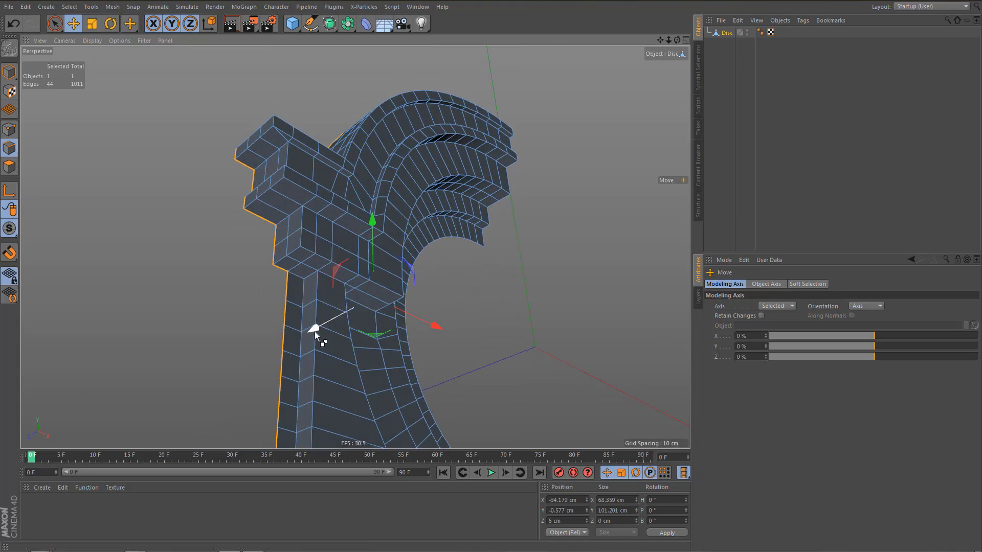
drag(314, 331, 296, 339)
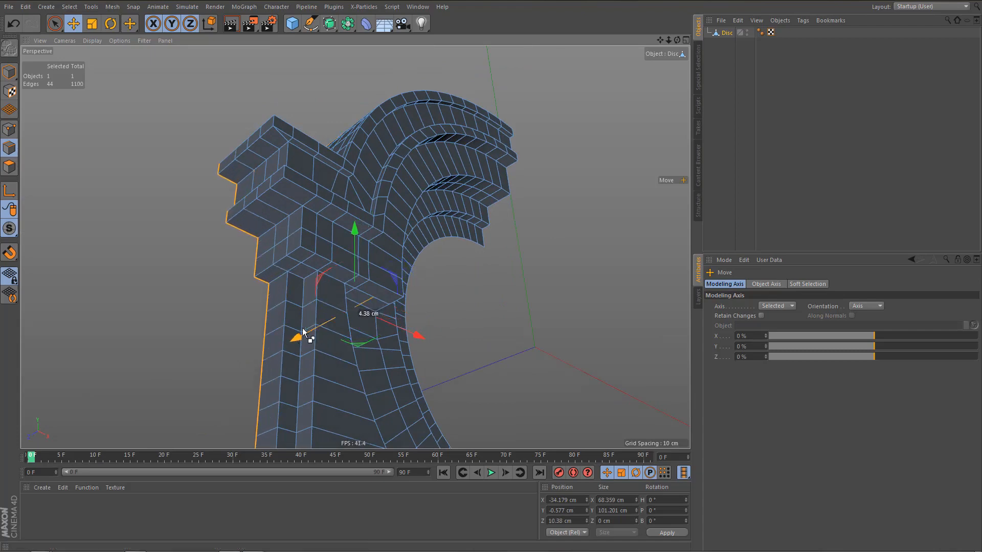
Move the extruded rear outline about 11.3 cm further back to deepen the dormer.
alt+drag(329, 267, 376, 219)
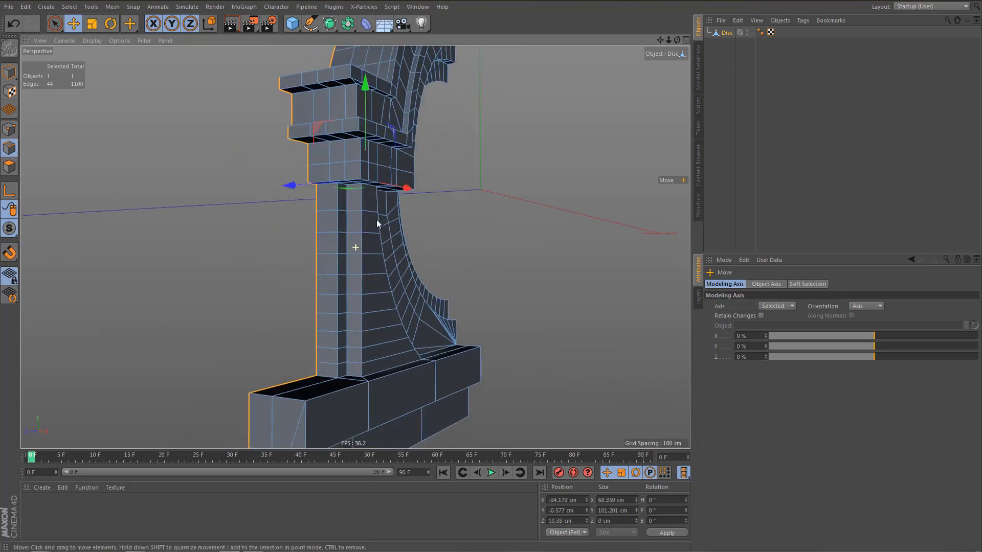
alt+right_drag(344, 235, 343, 259)
alt+middle_drag(342, 265, 365, 301)
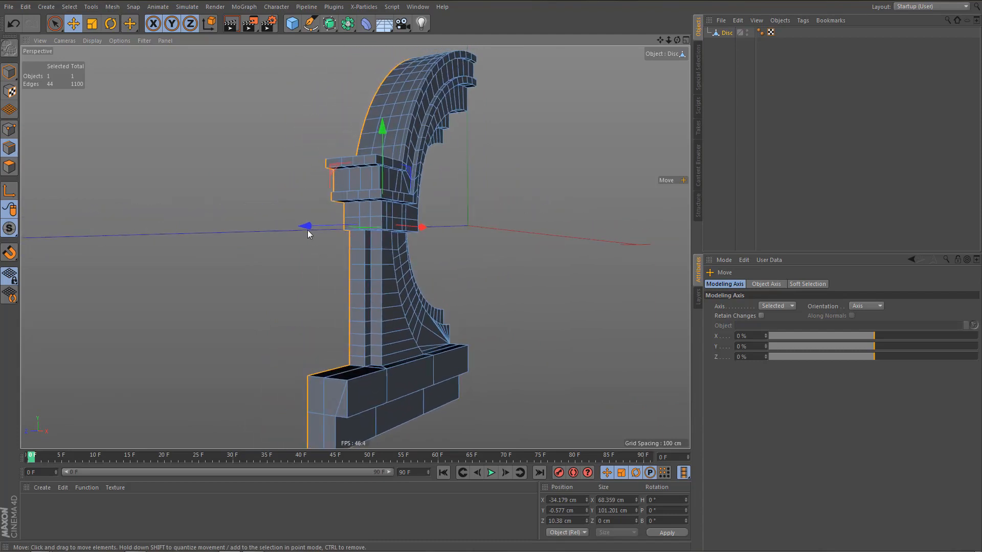
drag(304, 227, 273, 230)
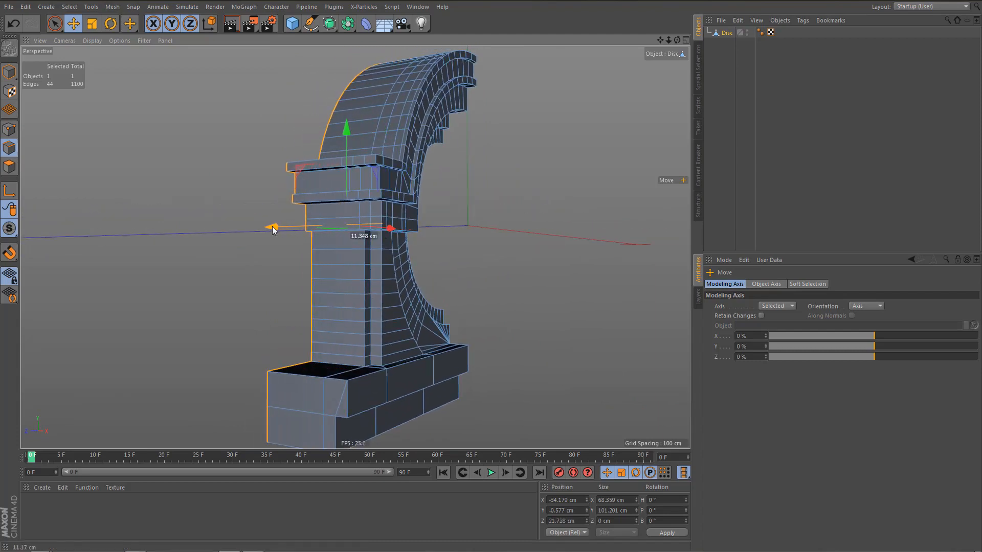
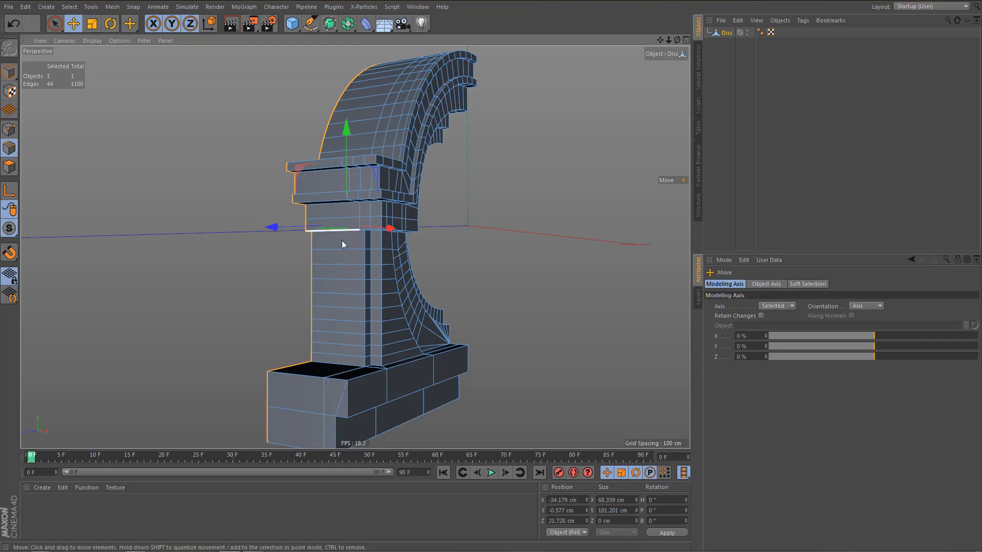
Mirror the half dormer temporarily with a Symmetry object on the ZY plane, render a preview, and undo the mirroring.
alt+drag(338, 225, 284, 237)
alt+drag(240, 274, 253, 337)
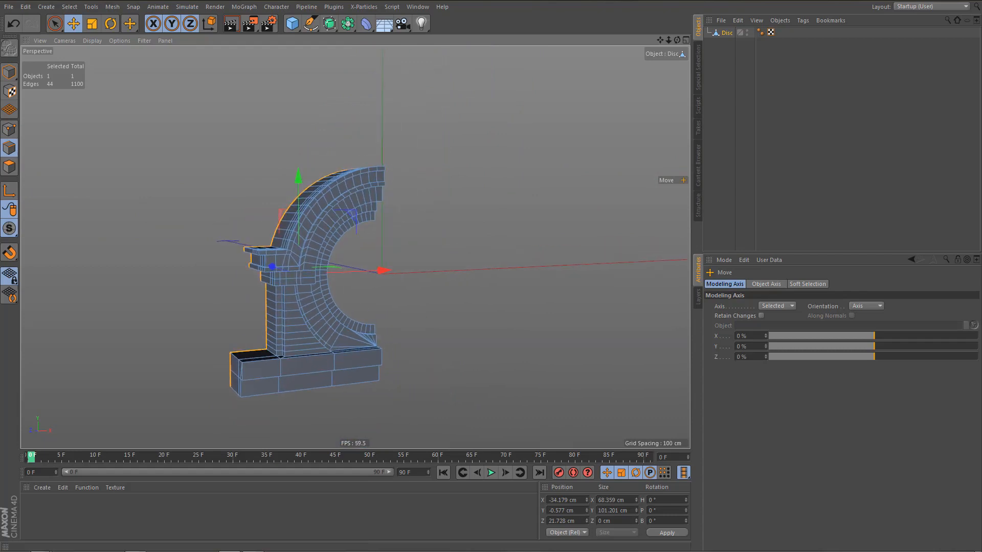
click(355, 30)
alt+click(467, 59)
alt+drag(426, 112, 442, 232)
key(ctrl+r)
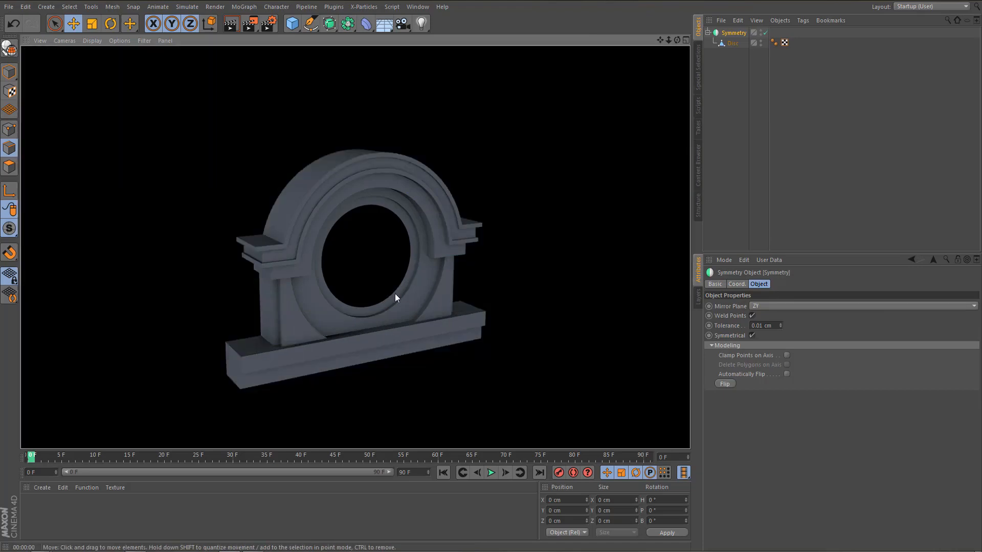
alt+right_drag(395, 294, 421, 288)
key(ctrl+z)
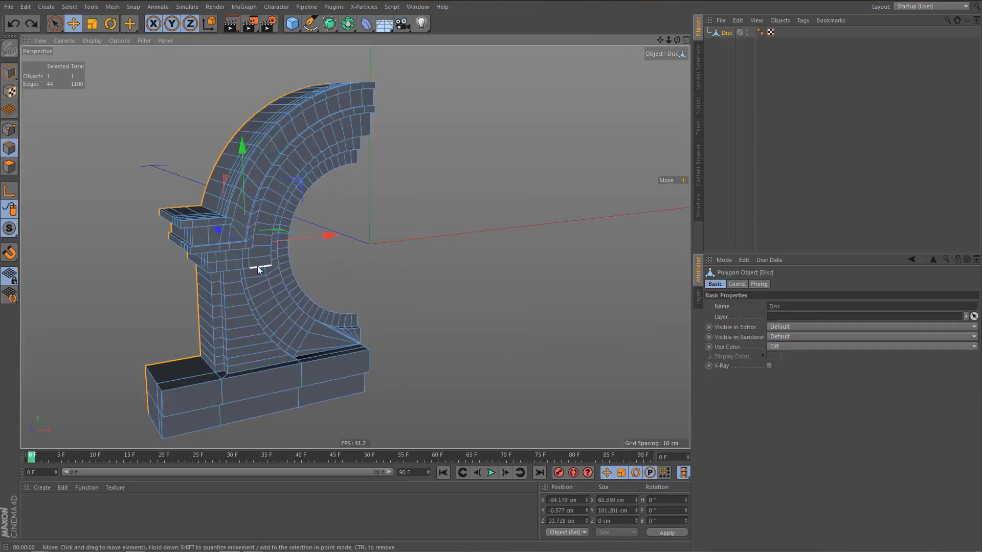
Deselect the rear outline and examine the pillar, side block and base joints from several angles.
alt+drag(257, 266, 235, 231)
alt+right_drag(249, 293, 229, 277)
alt+middle_drag(229, 277, 251, 158)
alt+right_drag(280, 257, 277, 262)
alt+drag(278, 262, 296, 263)
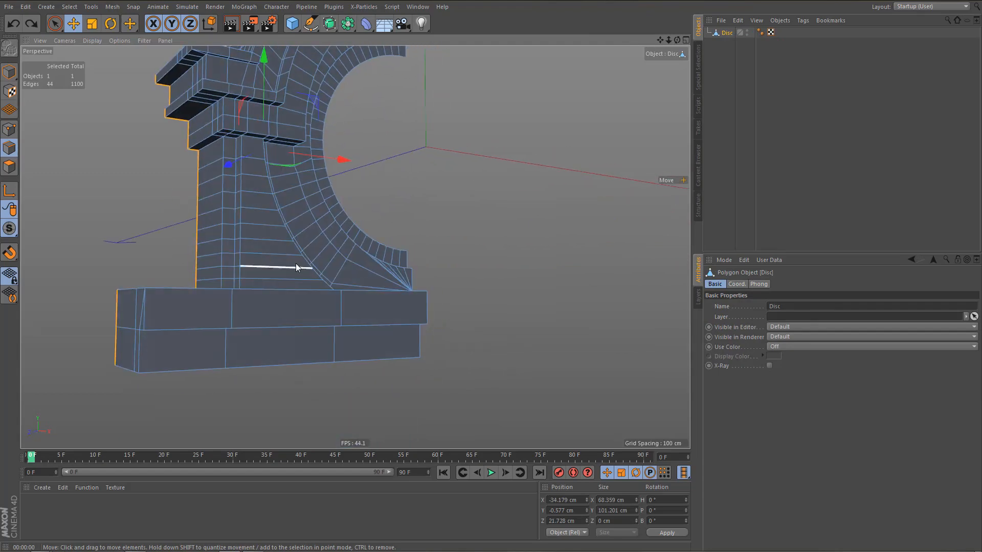
key(ctrl+shift+a)
alt+drag(244, 180, 257, 257)
alt+right_drag(256, 265, 262, 295)
alt+drag(257, 265, 242, 226)
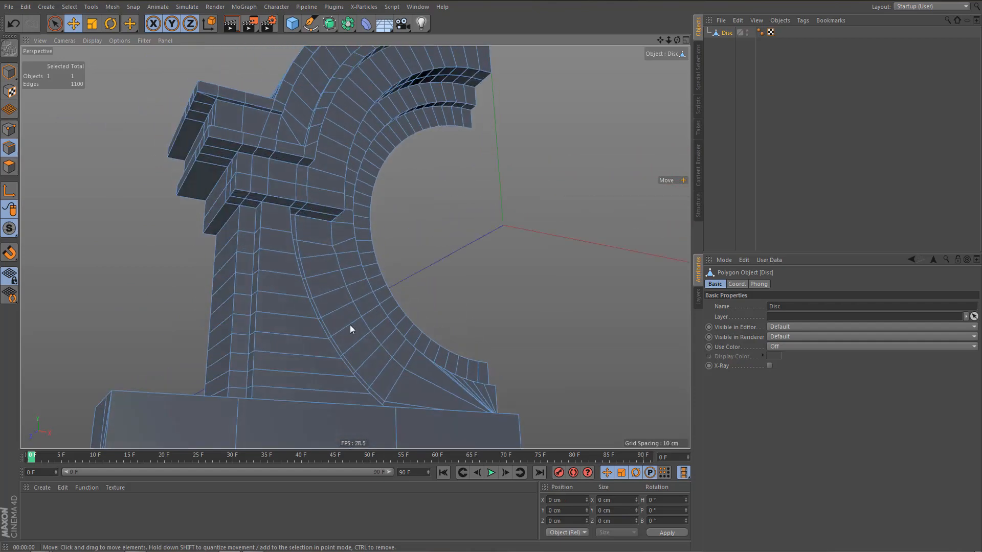
Compare the joint between pillar and base with the reference photo in the front view, and return to perspective.
middle_click(353, 326)
middle_click(531, 339)
alt+right_drag(358, 303, 378, 353)
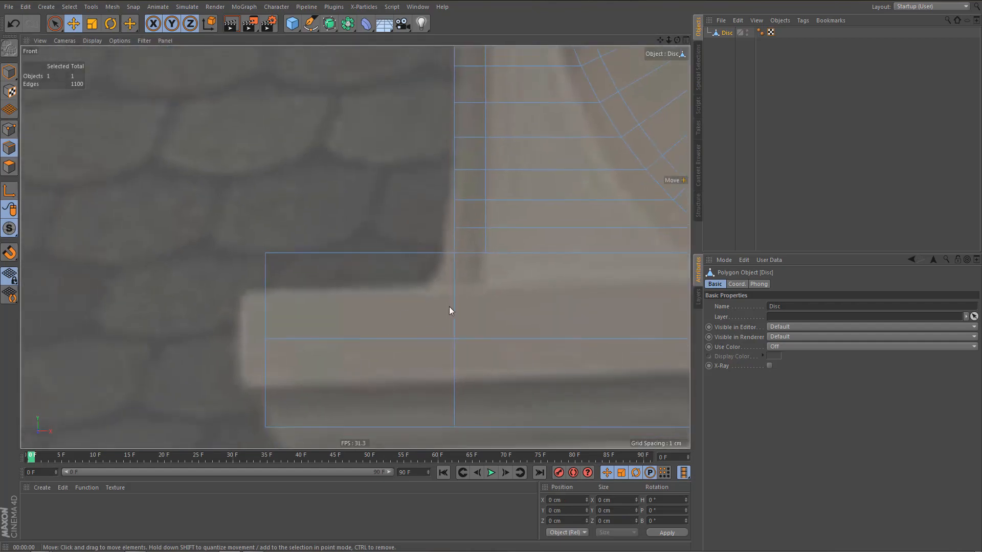
alt+middle_drag(453, 286, 372, 324)
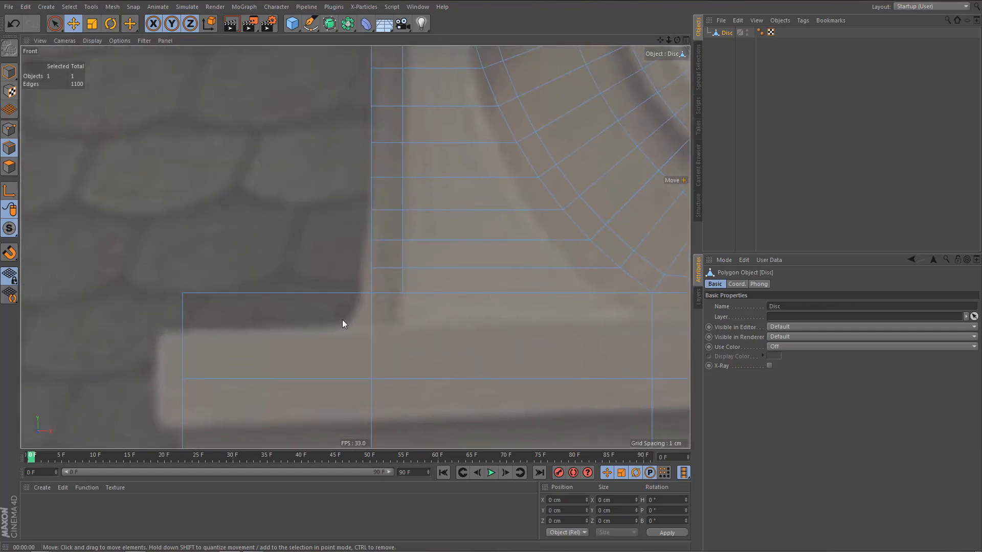
middle_click(353, 320)
middle_click(141, 204)
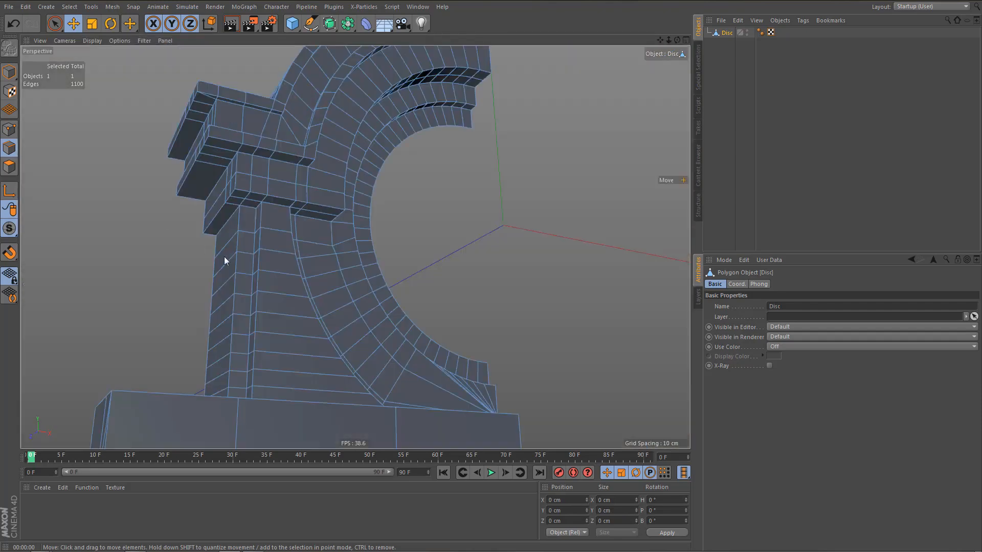
Try bevelling the short recessed edge where the pillar meets the side block's underside with a 2.4 cm offset.
alt+drag(269, 250, 271, 237)
alt+right_drag(233, 201, 290, 205)
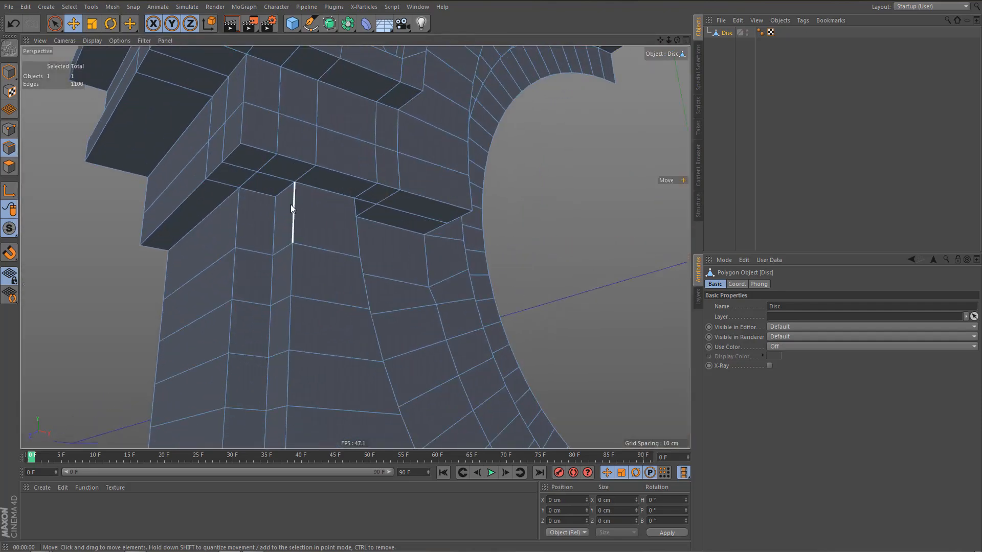
alt+drag(294, 202, 300, 197)
click(278, 191)
alt+right_drag(357, 239, 371, 243)
key(m)
key(s)
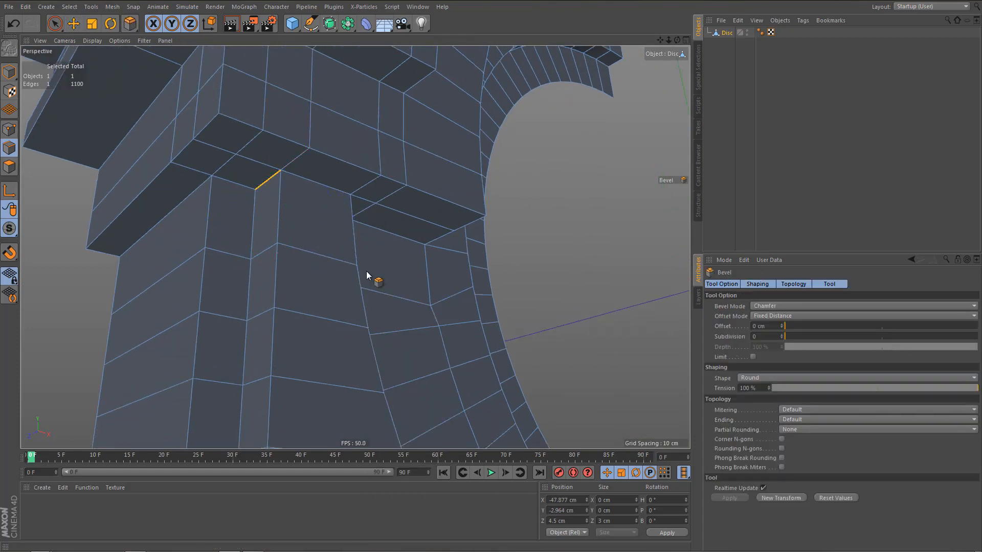
drag(366, 271, 398, 271)
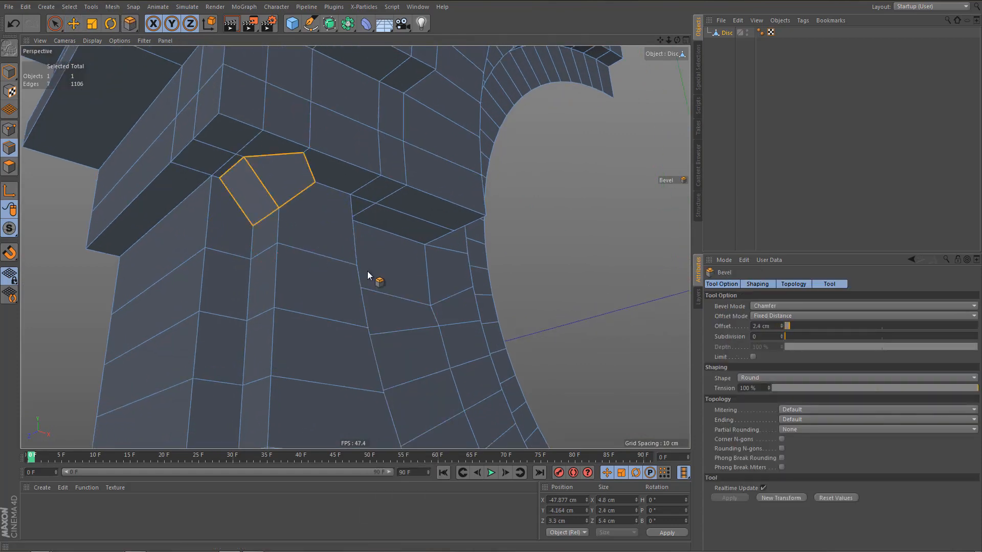
Enable the bevel limit, and set the bevel's subdivision to 5 and its offset to 3.4 cm.
click(753, 357)
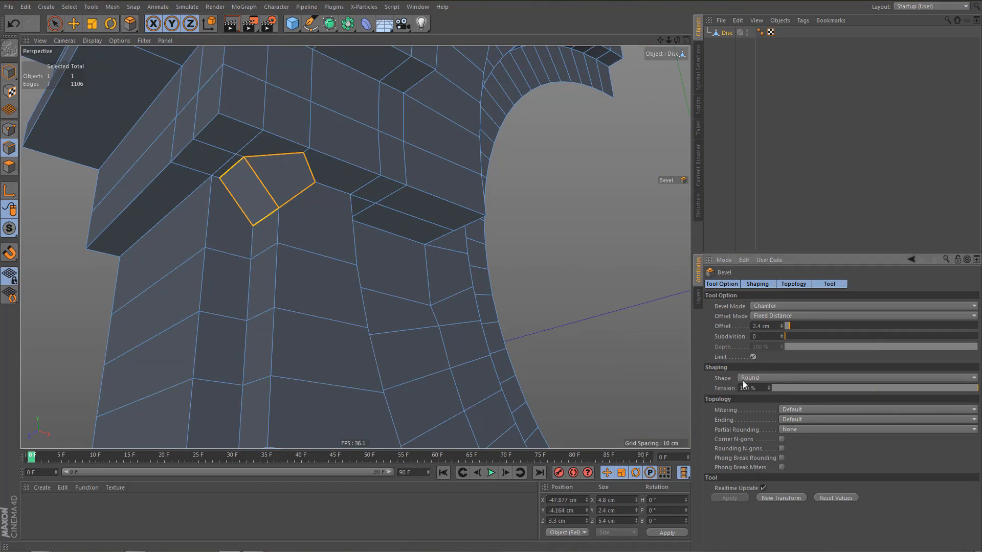
click(780, 334)
click(780, 334)
click(780, 334)
click(780, 334)
click(780, 334)
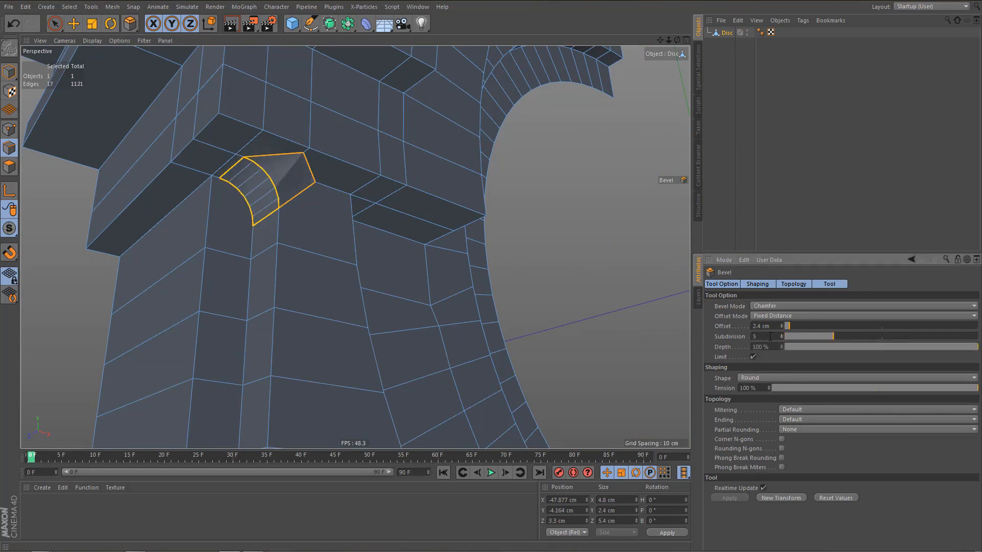
scroll(235, 169, up, 2)
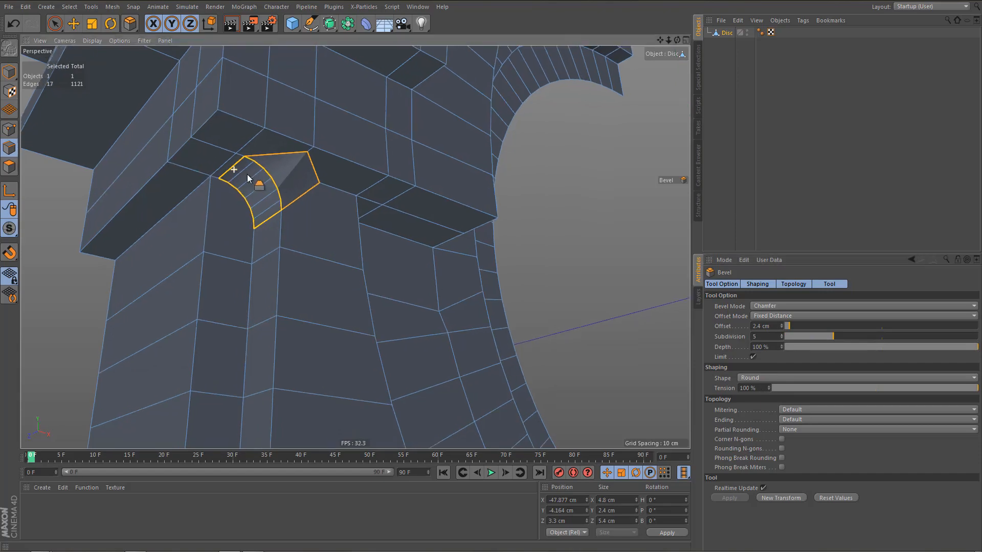
click(781, 324)
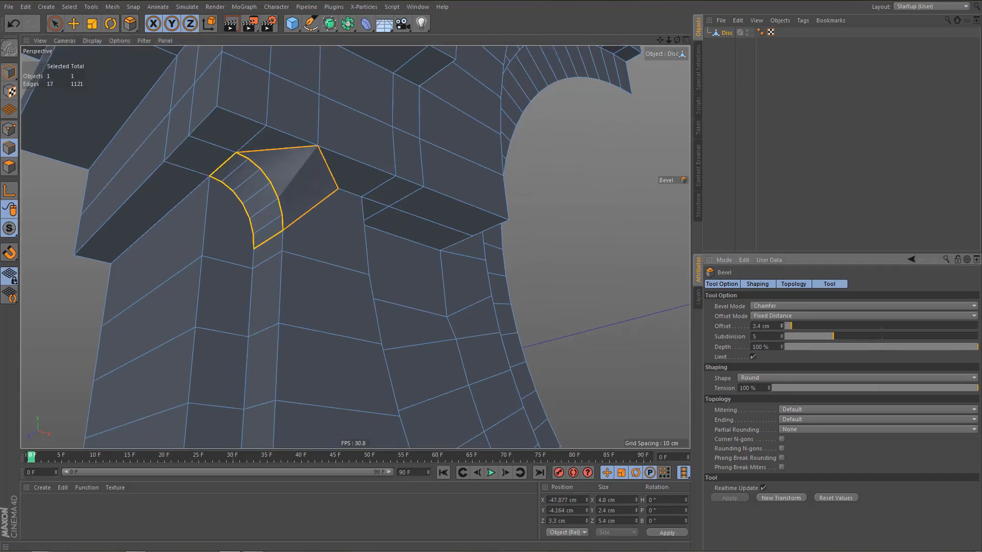
Undo the bevel and remove the adjoining edge that continues across the side block's underside.
mouse_move(358, 267)
alt+mouse_down()
mouse_move(250, 314)
mouse_move(264, 273)
mouse_move(315, 248)
mouse_move(339, 264)
mouse_move(357, 255)
alt+mouse_up()
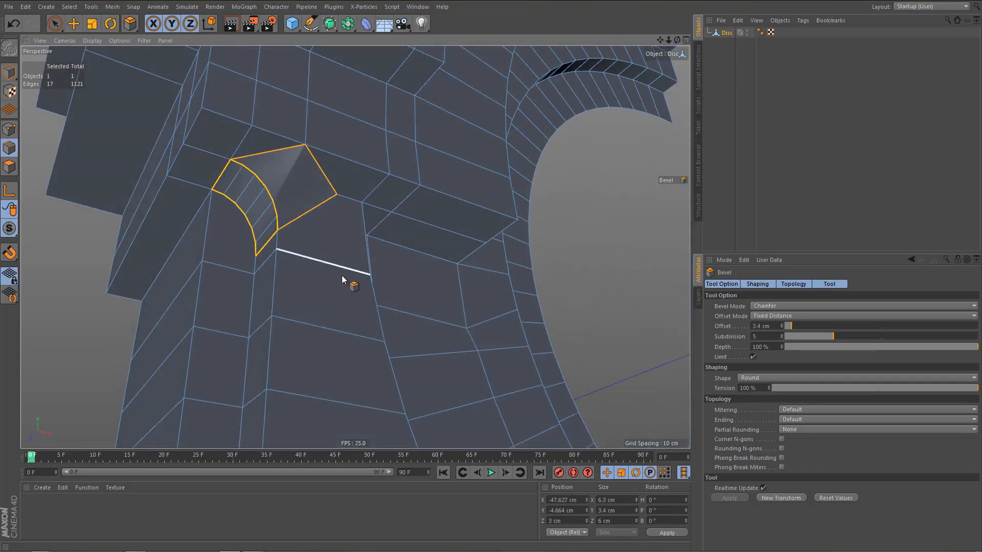
key(ctrl+z)
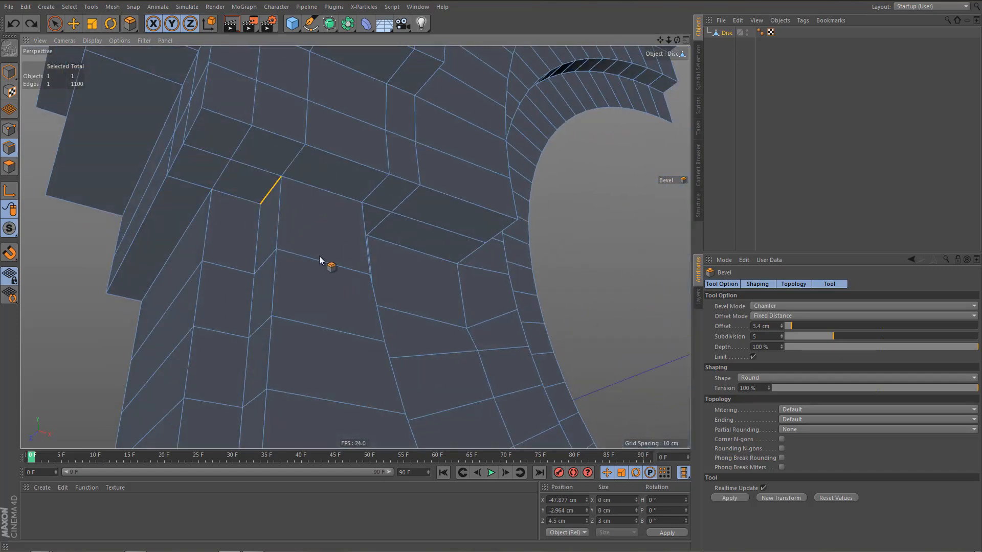
key(space)
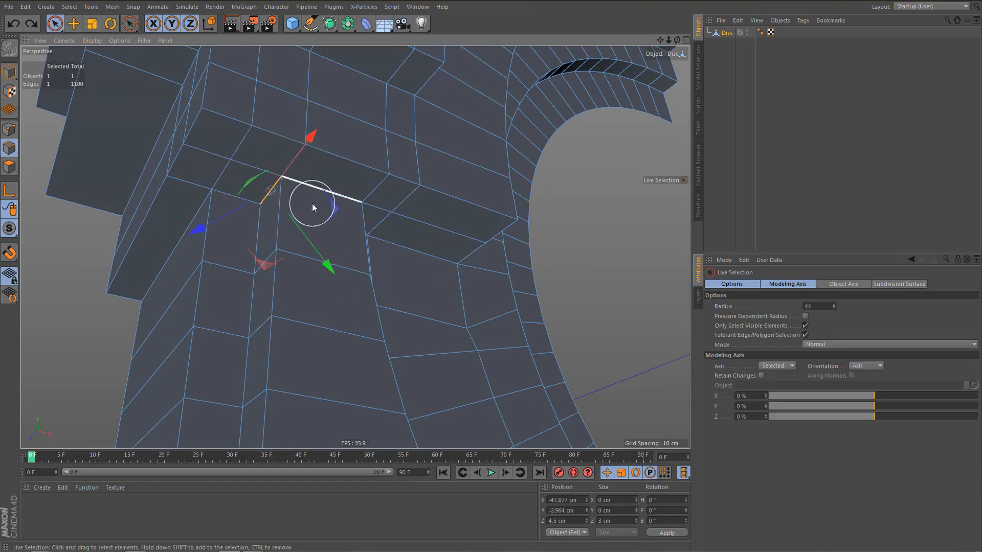
middle_drag(312, 203, 299, 203)
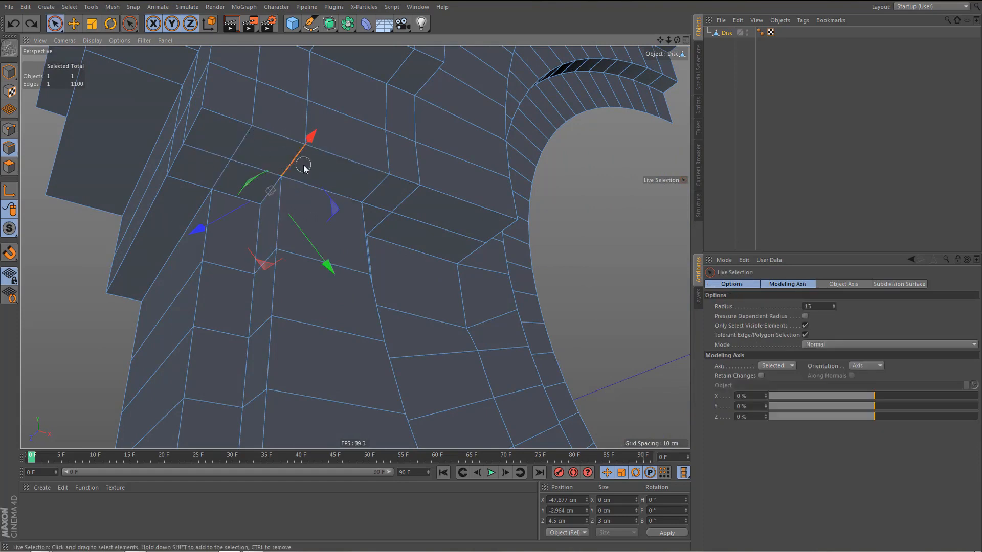
key(Delete)
Bevel the short recessed edge at the pillar's upper end with a 3.4 cm offset and 5 subdivisions.
click(266, 200)
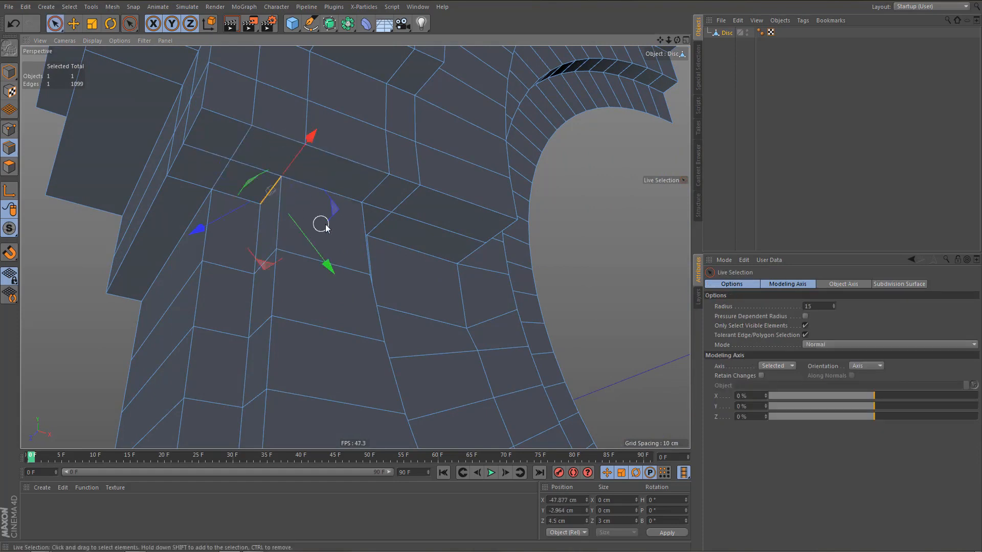
right_click(329, 228)
click(357, 293)
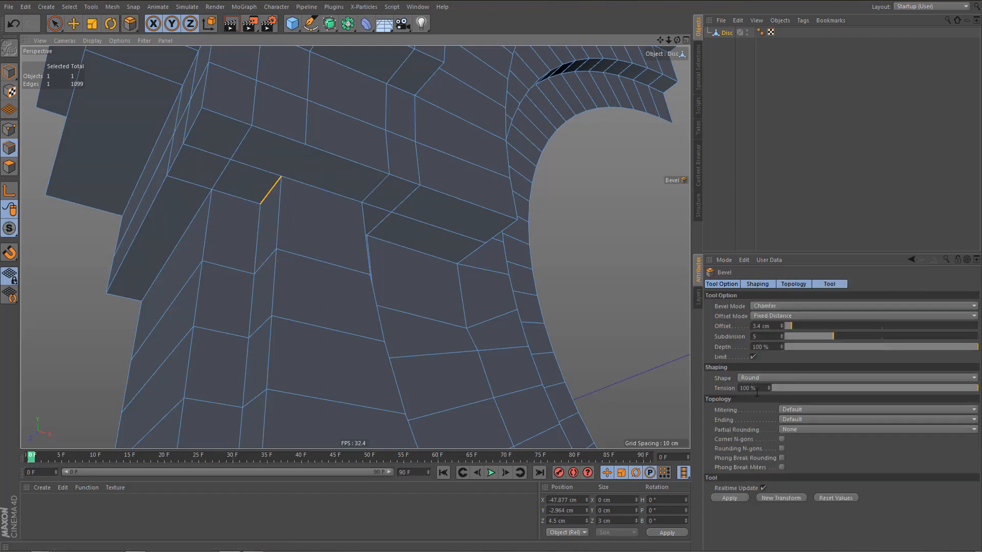
click(779, 497)
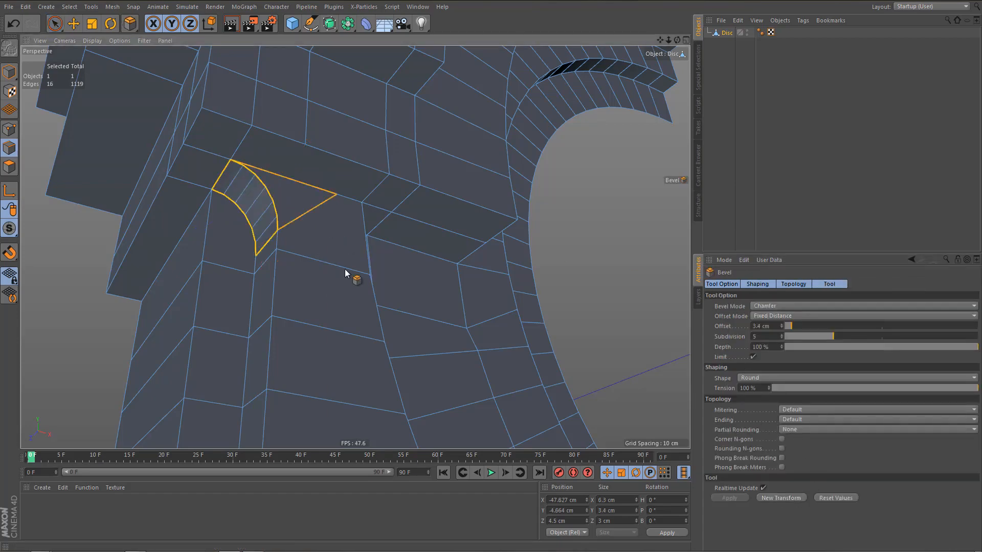
Weld the outer point of the triangular face beside the upper bevel onto the neighbouring block corner with the Polygon Pen.
alt+drag(344, 269, 328, 294)
key(m)
key(e)
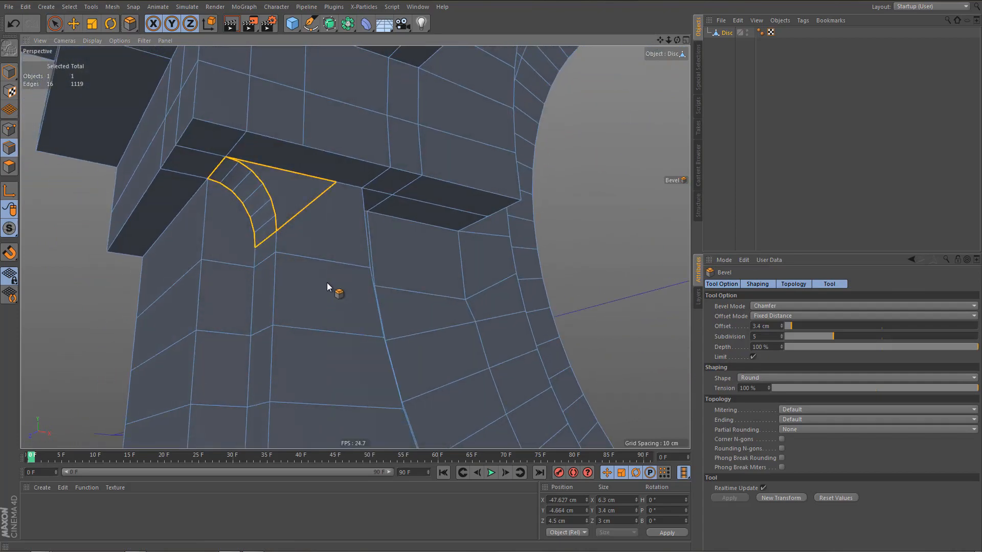
drag(332, 187, 362, 195)
key(ctrl+z)
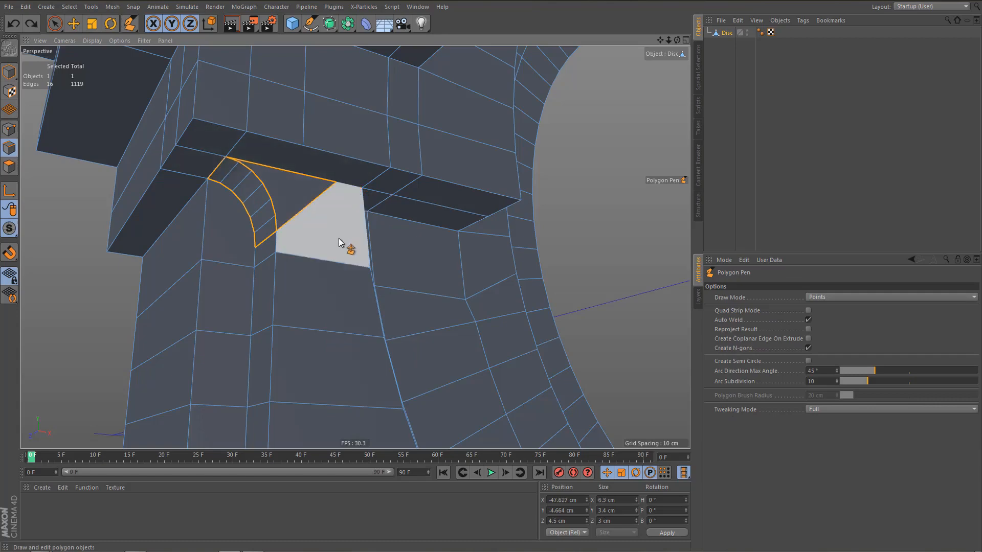
key(m)
key(e)
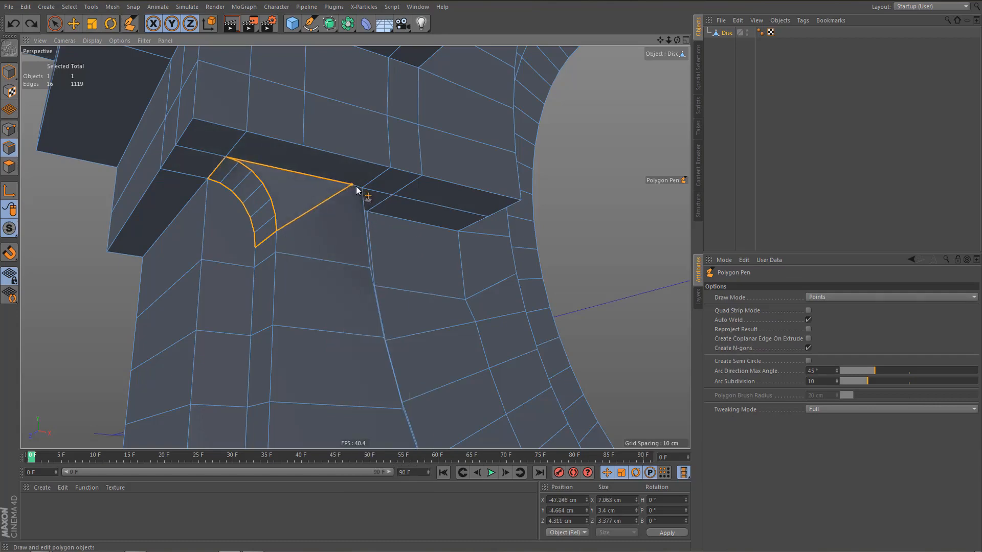
drag(355, 186, 361, 188)
alt+drag(333, 226, 276, 211)
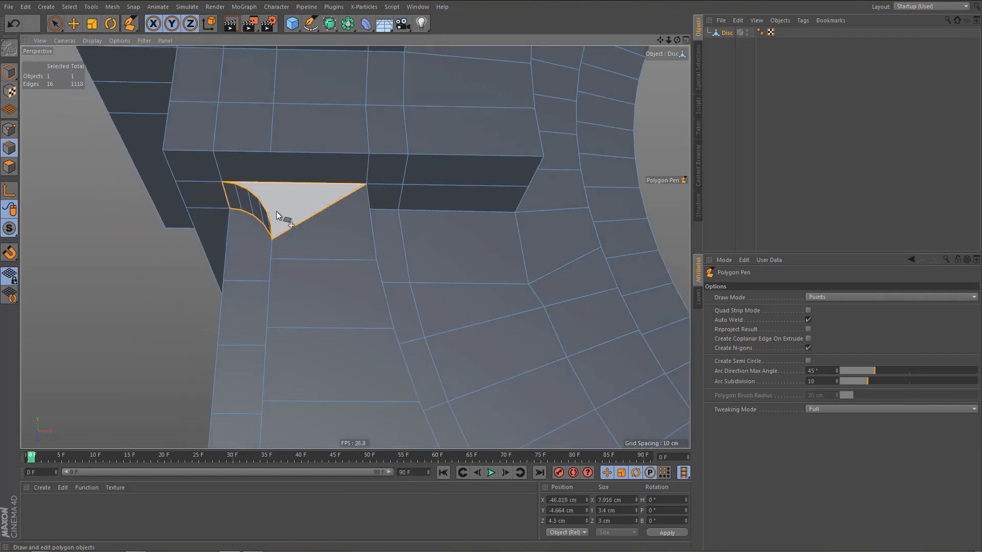
alt+right_drag(276, 211, 287, 251)
alt+middle_drag(287, 250, 280, 170)
Bevel the short recessed edge where the pillar's foot meets the base with a 3.4 cm offset and 5 subdivisions.
alt+right_drag(262, 214, 296, 273)
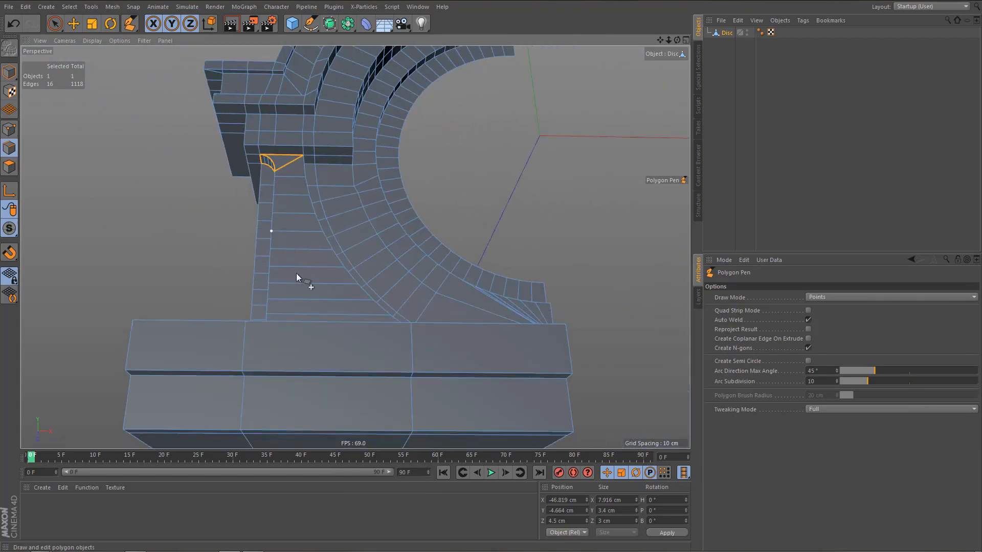
alt+drag(296, 273, 333, 320)
alt+right_drag(241, 336, 315, 330)
alt+middle_drag(314, 330, 318, 340)
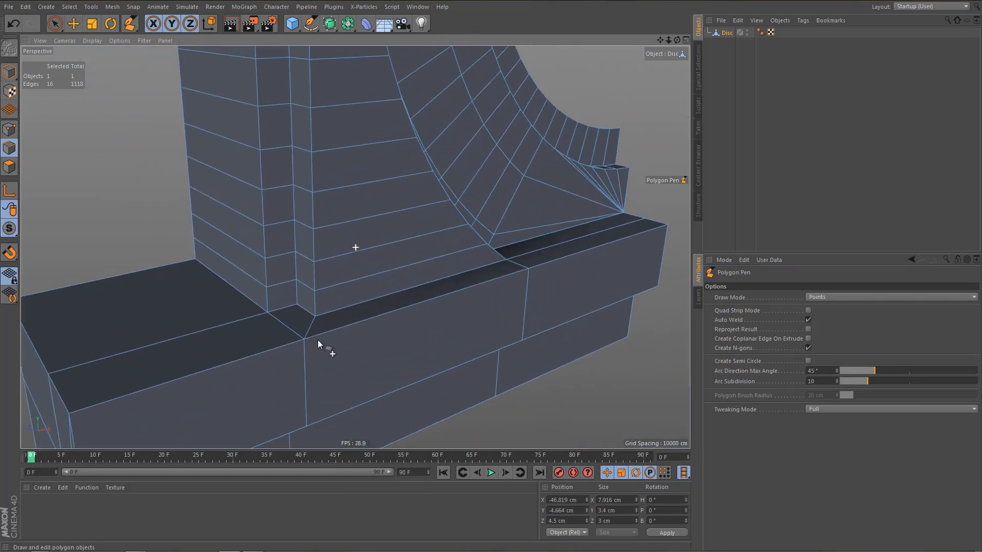
alt+drag(307, 316, 312, 332)
alt+middle_drag(312, 327, 359, 213)
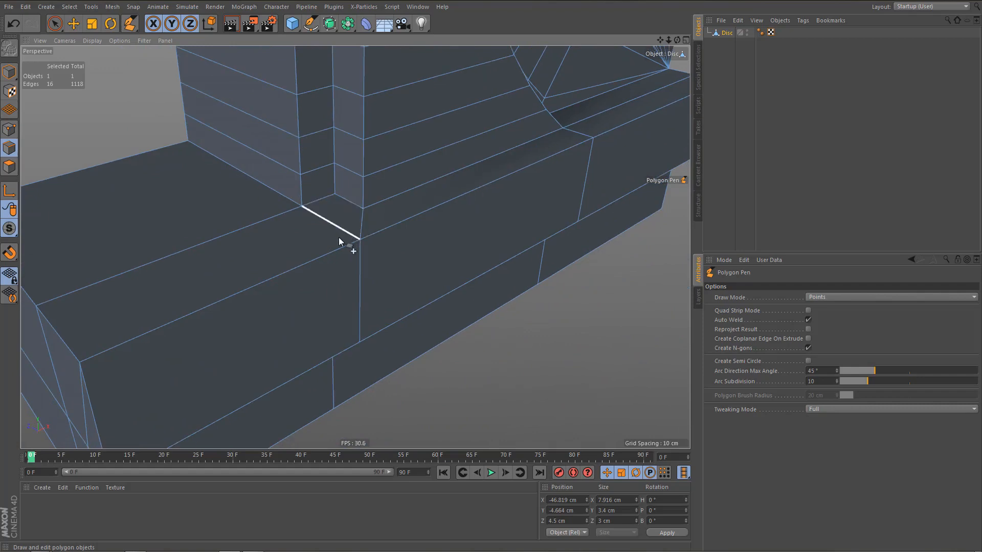
alt+drag(339, 228, 360, 233)
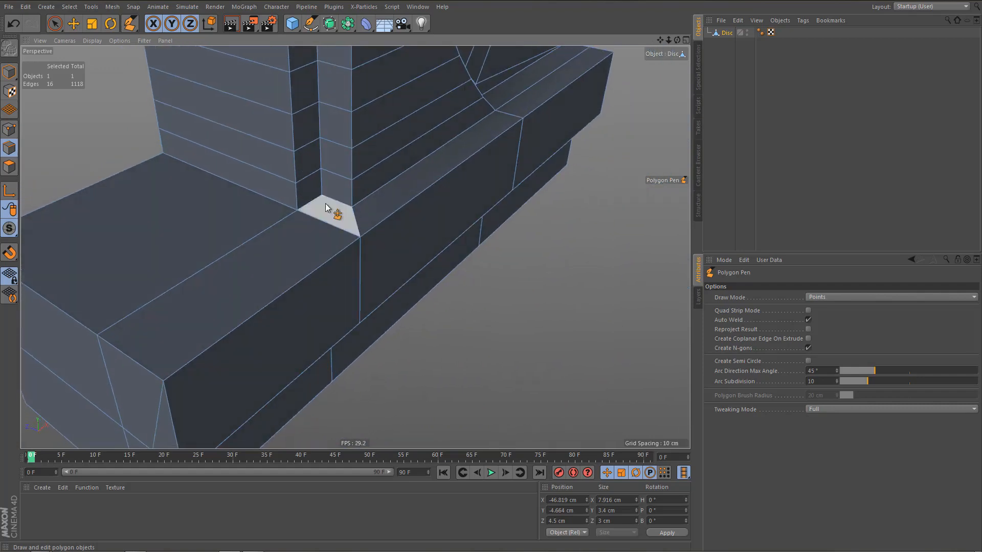
key(e)
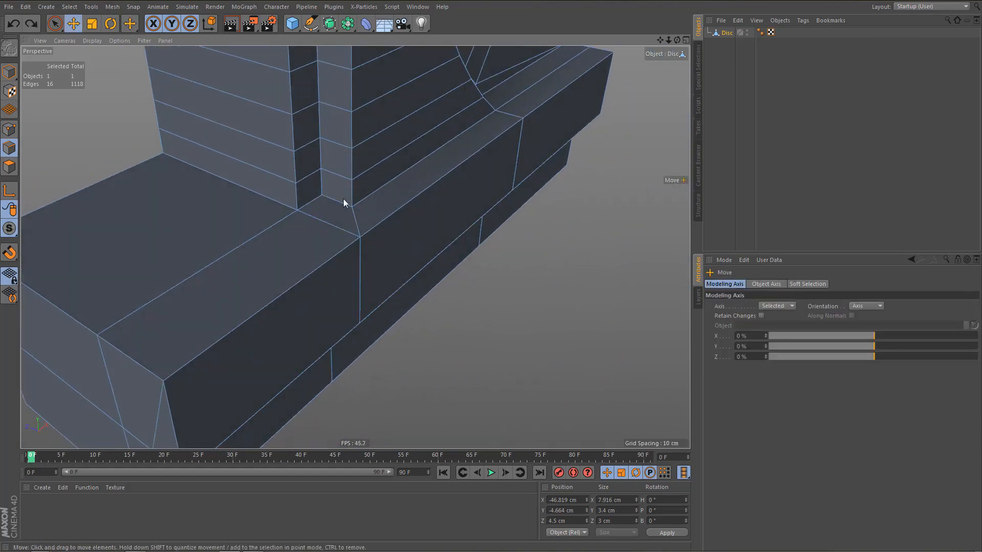
click(334, 206)
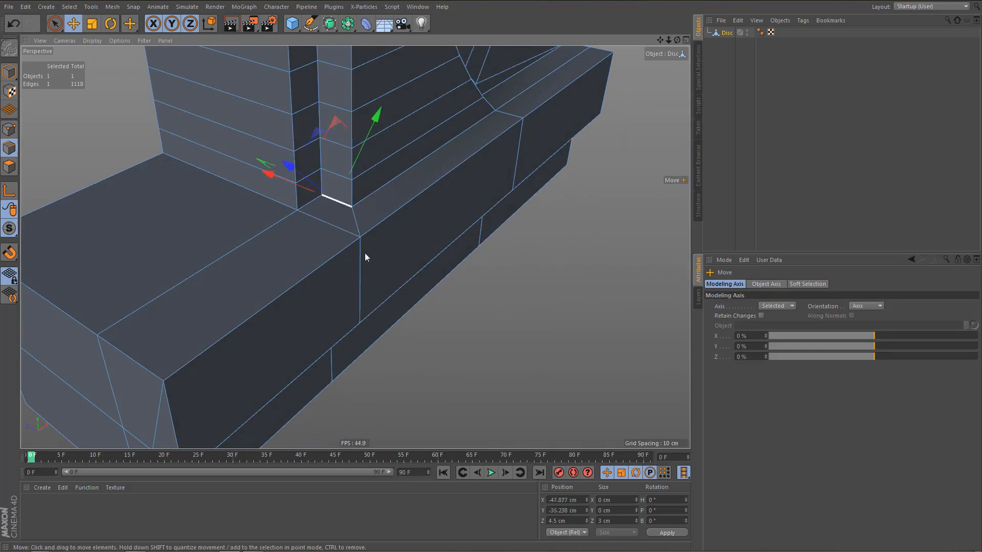
key(m)
key(s)
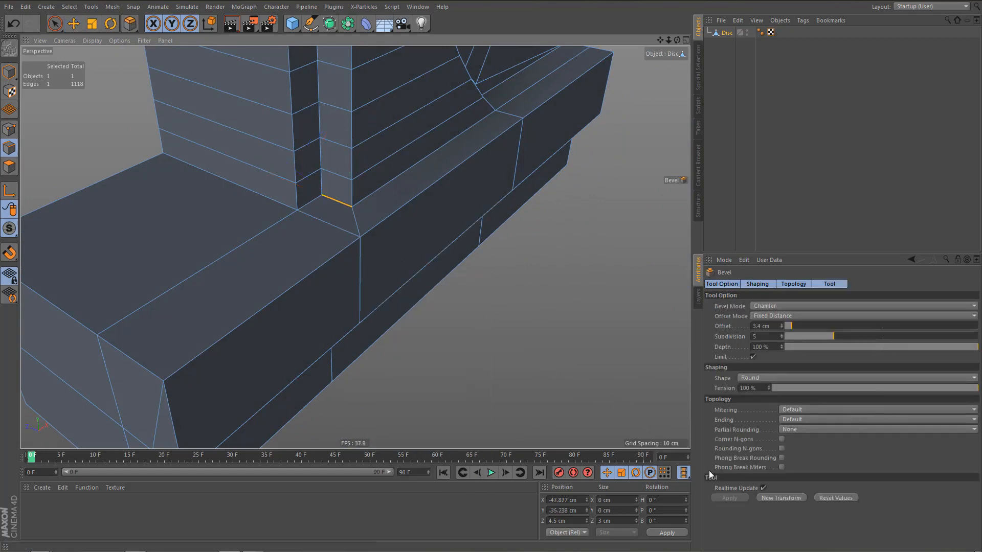
click(784, 497)
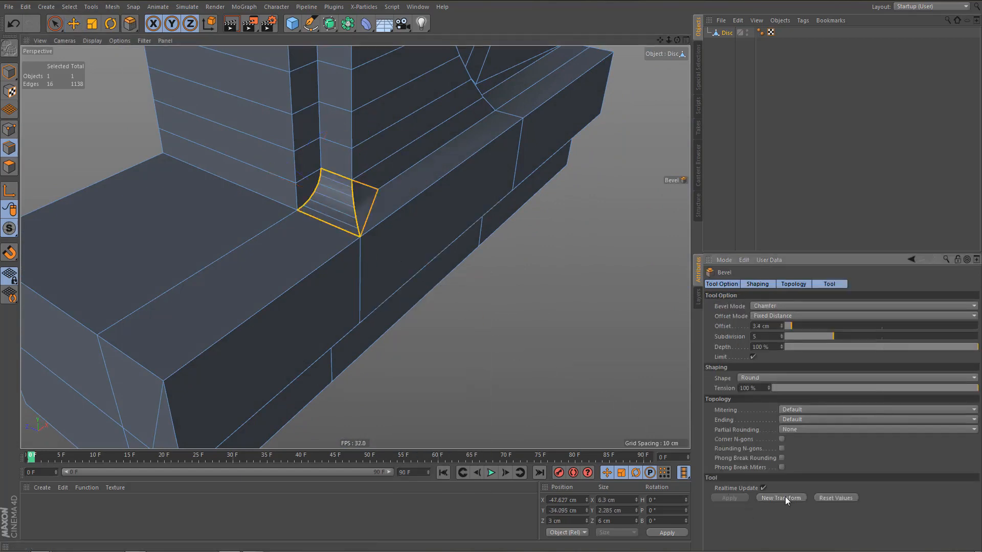
alt+drag(401, 292, 355, 245)
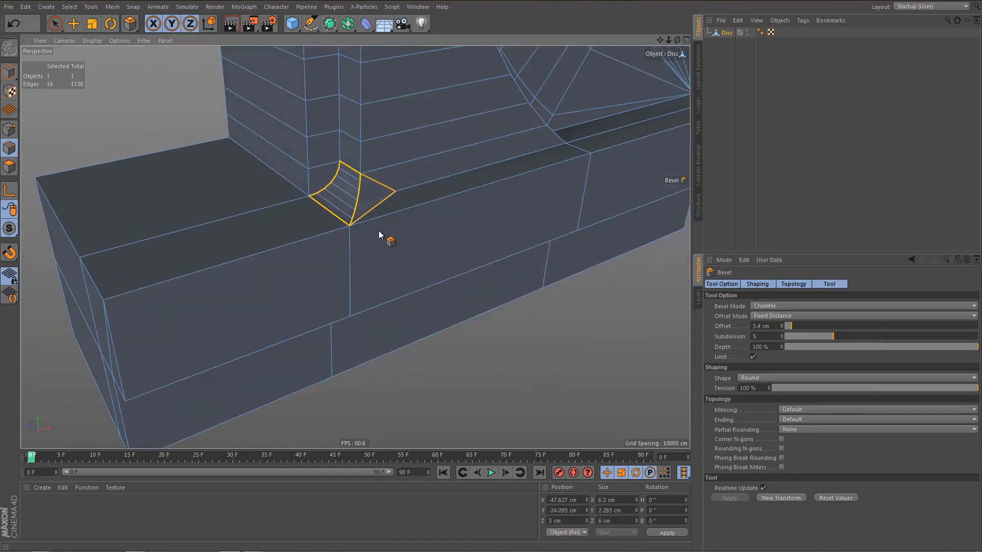
Undo the foot bevel and remove the short edge running from the pillar's recessed corner to the base's front corner.
key(ctrl+z)
alt+drag(362, 210, 384, 232)
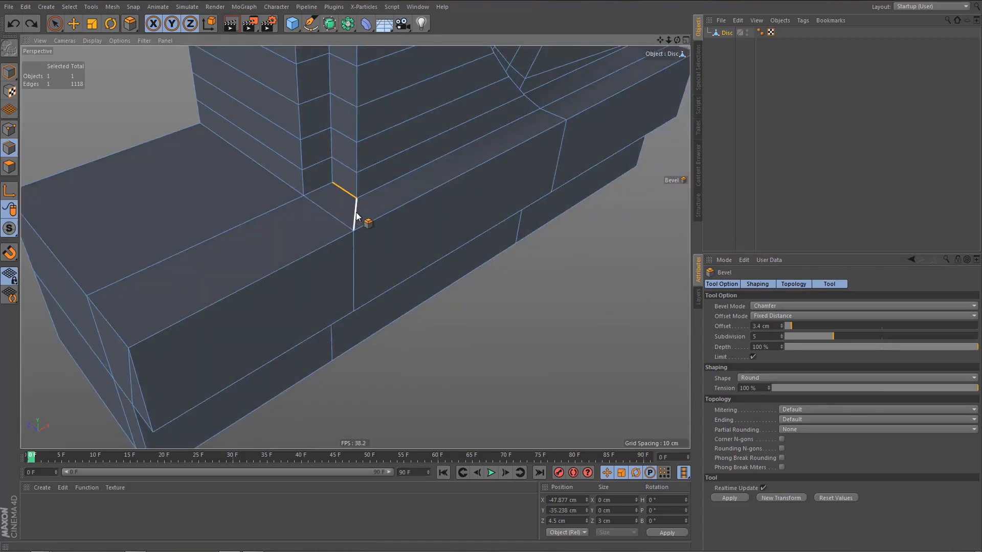
key(e)
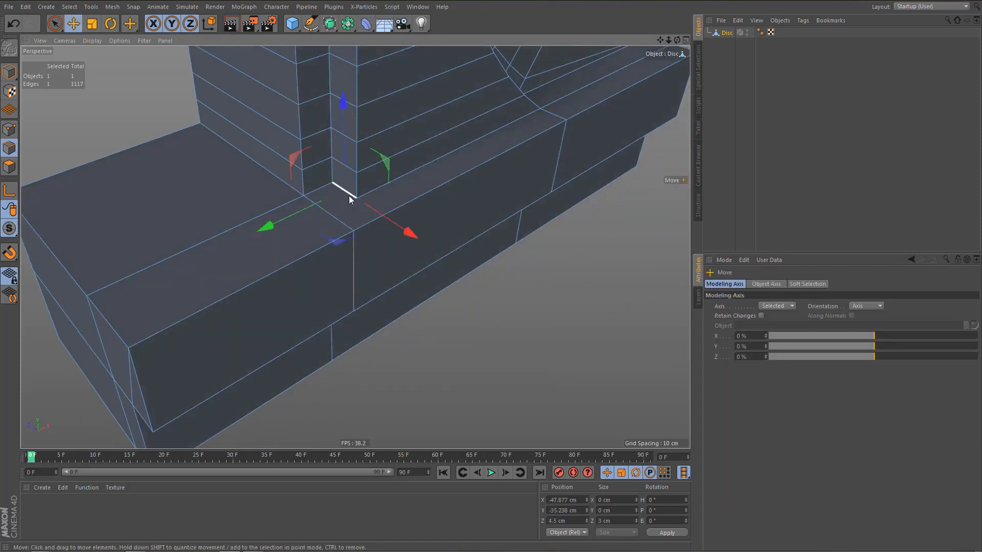
Try a bevel with a 3.4 cm offset and 5 subdivisions on the foot's short recessed edge, and undo it.
key(m)
key(s)
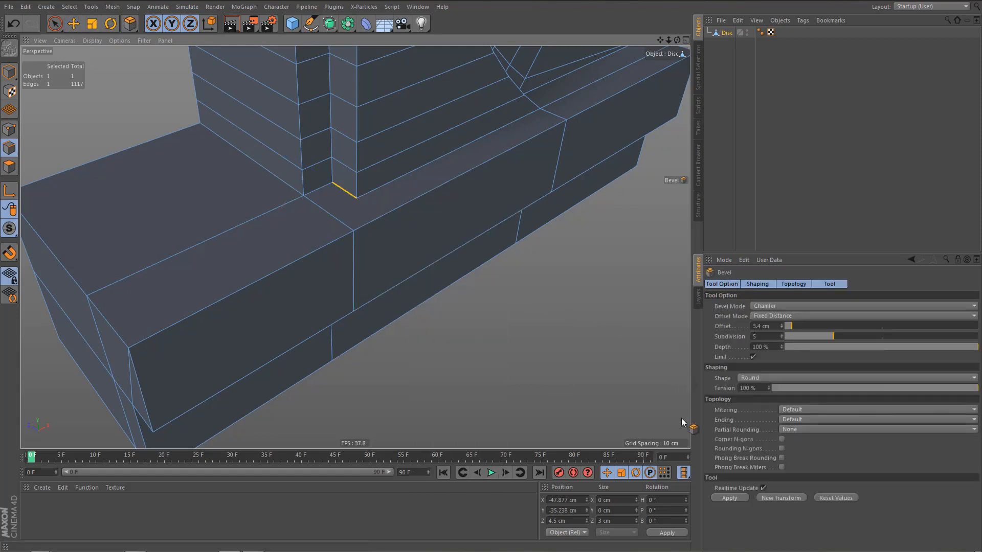
click(729, 498)
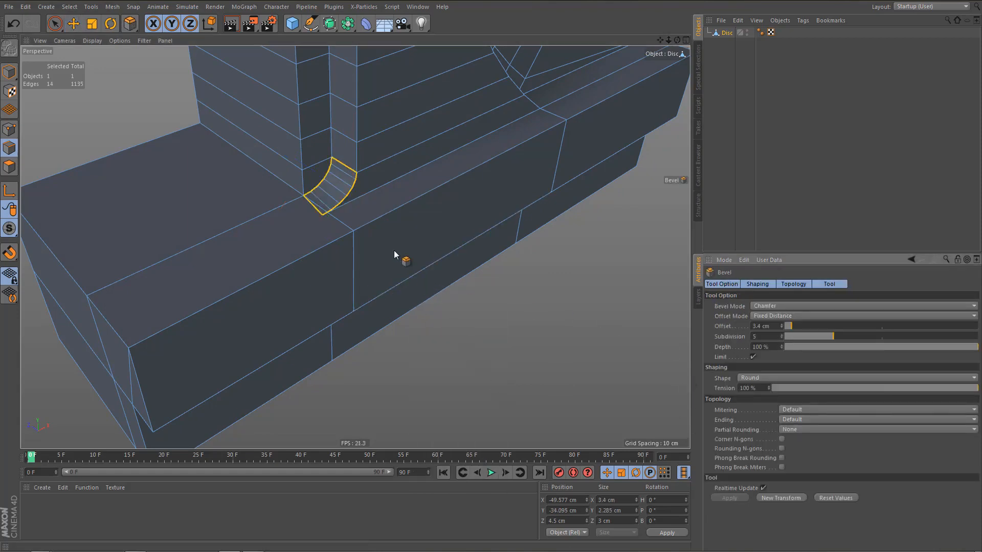
scroll(344, 209, up, 5)
mouse_move(360, 213)
alt+mouse_down()
mouse_move(301, 185)
mouse_move(364, 240)
mouse_move(461, 161)
mouse_move(441, 180)
mouse_move(428, 177)
alt+mouse_up()
key(ctrl+z)
Cut the short edge crossing the base's upper face beside the pillar foot to add a point at its middle.
key(e)
click(445, 198)
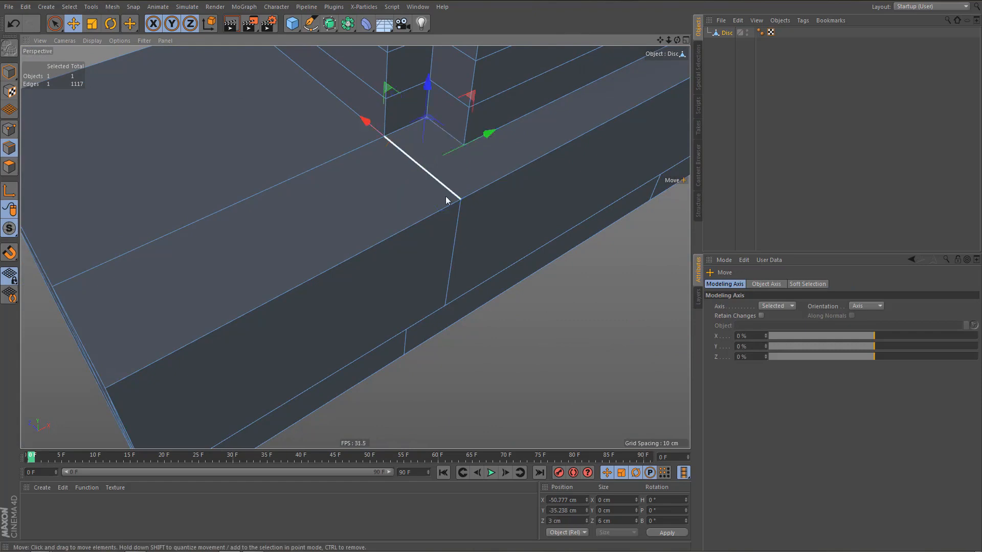
key(m)
key(f)
key(Tab)
key(e)
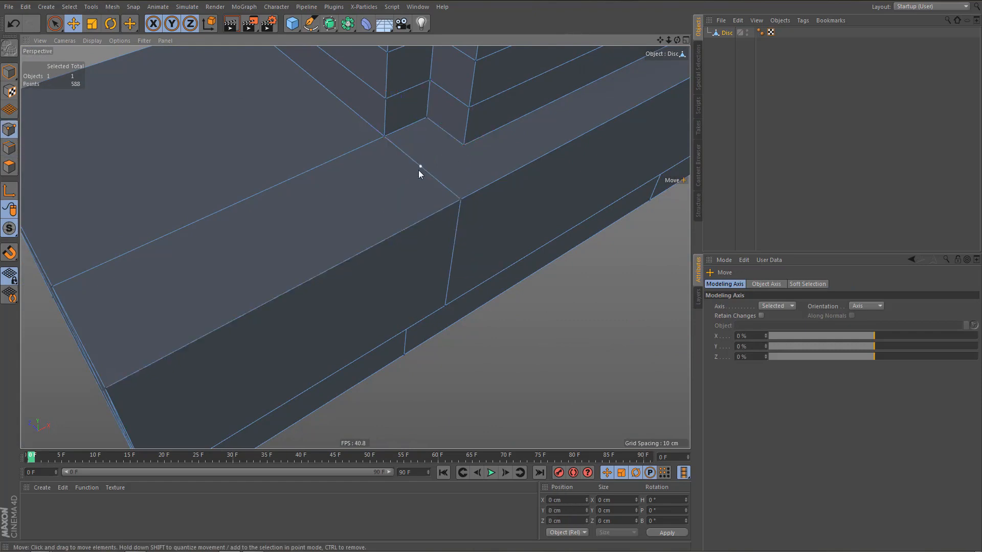
Connect the new midpoint on the base to the neighbouring front corner of the pillar's recessed foot.
click(418, 169)
shift+click(465, 145)
scroll(464, 145, up, 6)
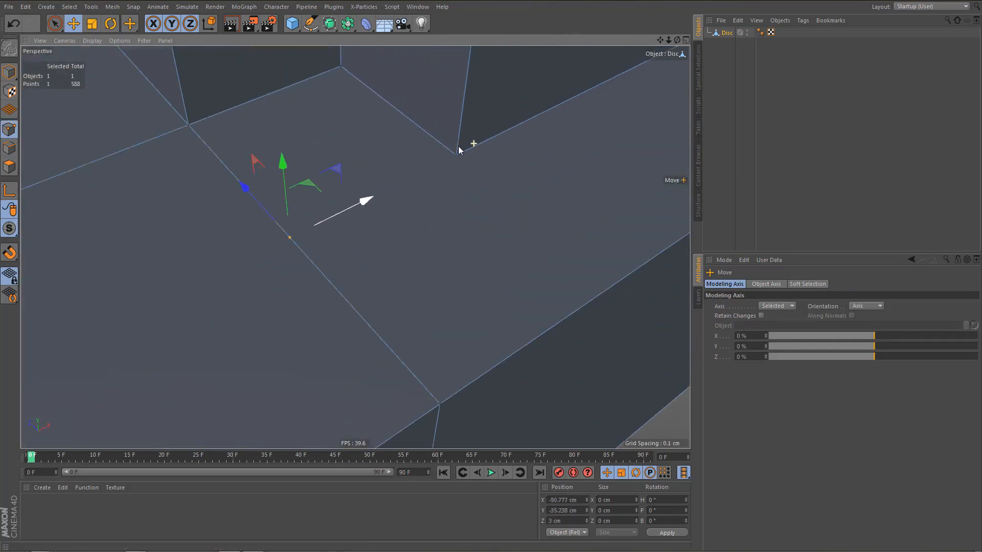
key(m)
key(m)
scroll(403, 221, down, 6)
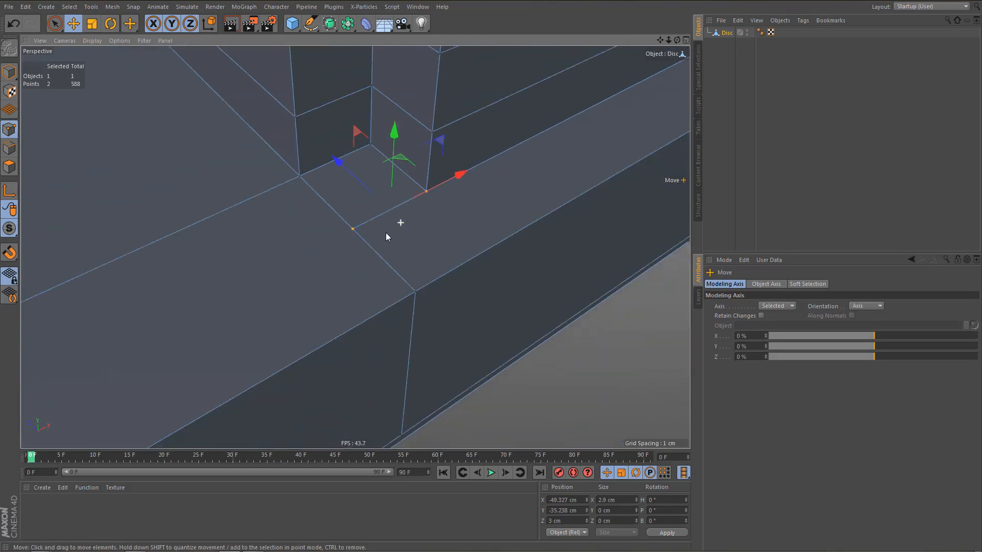
Bevel the short recessed edge at the pillar's foot with a 3.4 cm offset and 5 subdivisions.
key(Tab)
key(w)
click(380, 158)
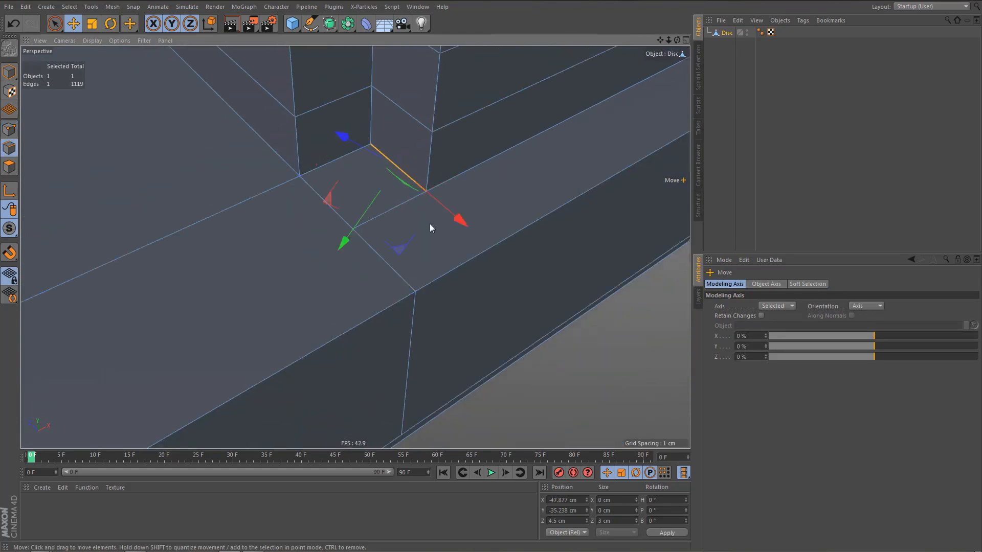
key(m)
key(s)
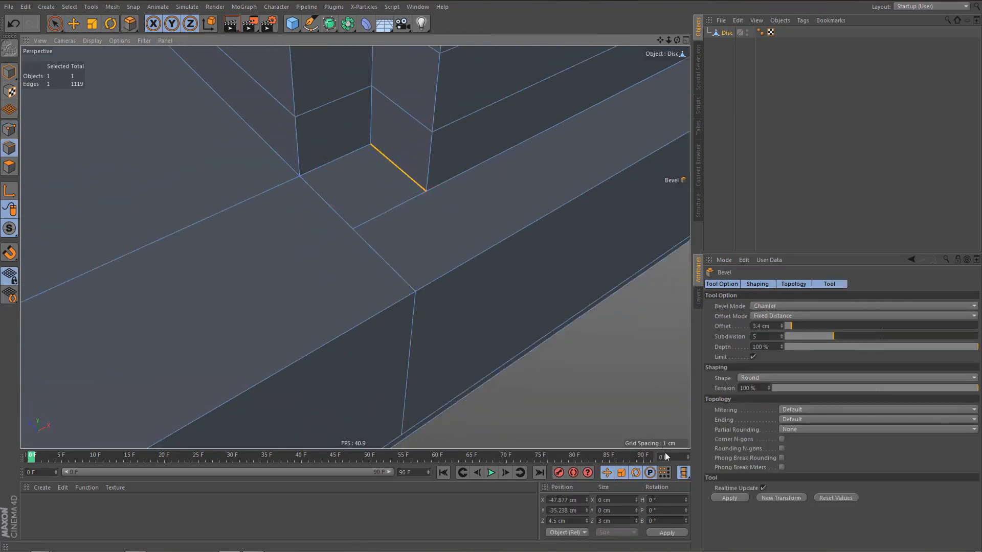
click(733, 496)
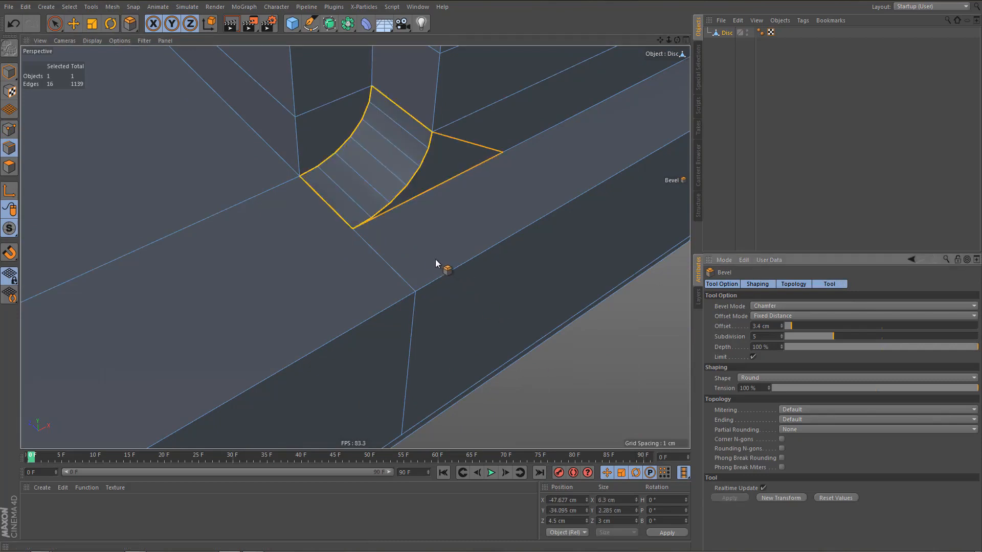
Inspect the bevelled pillar foot, the base and the whole half surround from several angles.
alt+right_drag(428, 256, 428, 295)
alt+drag(424, 265, 415, 238)
alt+right_drag(397, 243, 377, 277)
alt+middle_drag(375, 292, 355, 245)
alt+drag(355, 245, 378, 209)
alt+right_drag(373, 222, 360, 244)
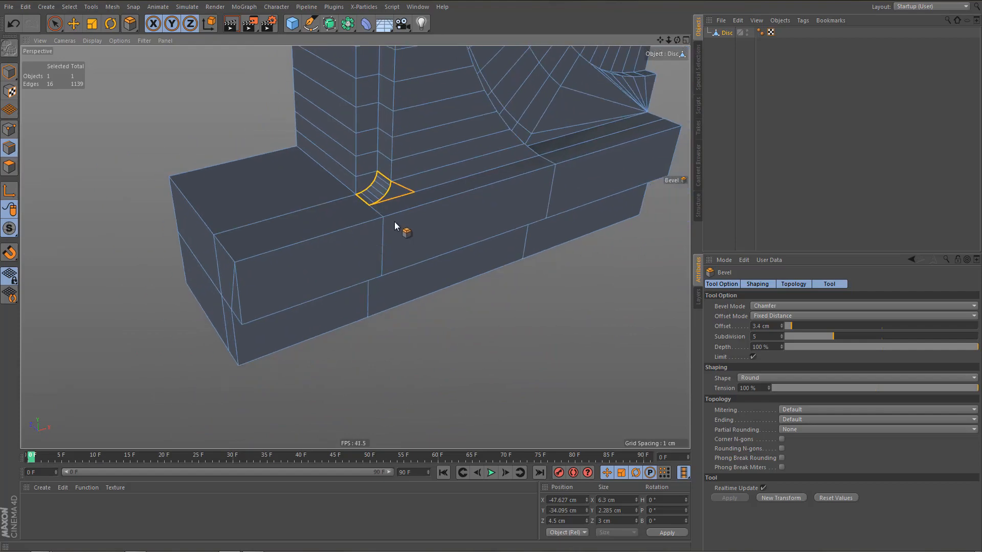
alt+middle_drag(393, 222, 334, 334)
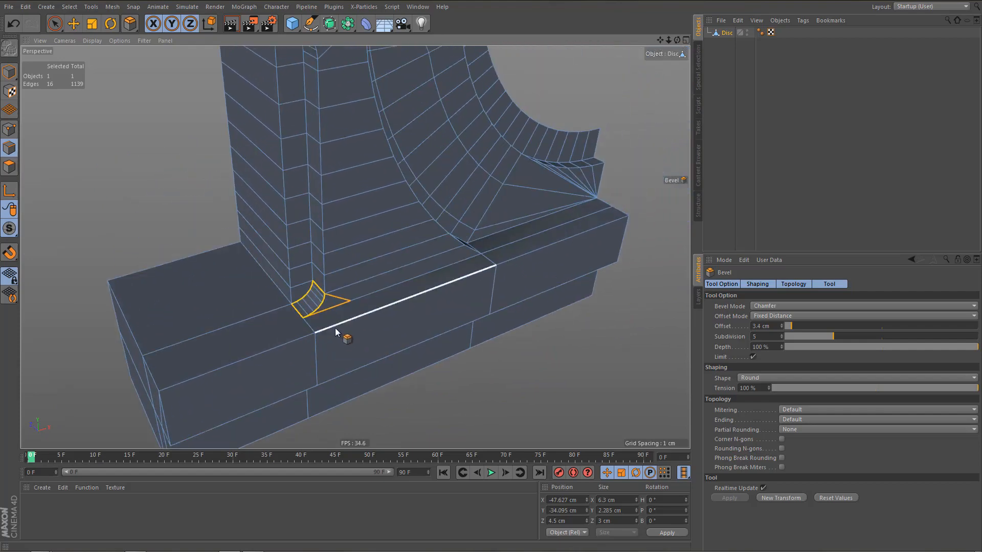
alt+drag(333, 320, 321, 296)
alt+right_drag(323, 295, 320, 306)
alt+middle_drag(320, 306, 327, 334)
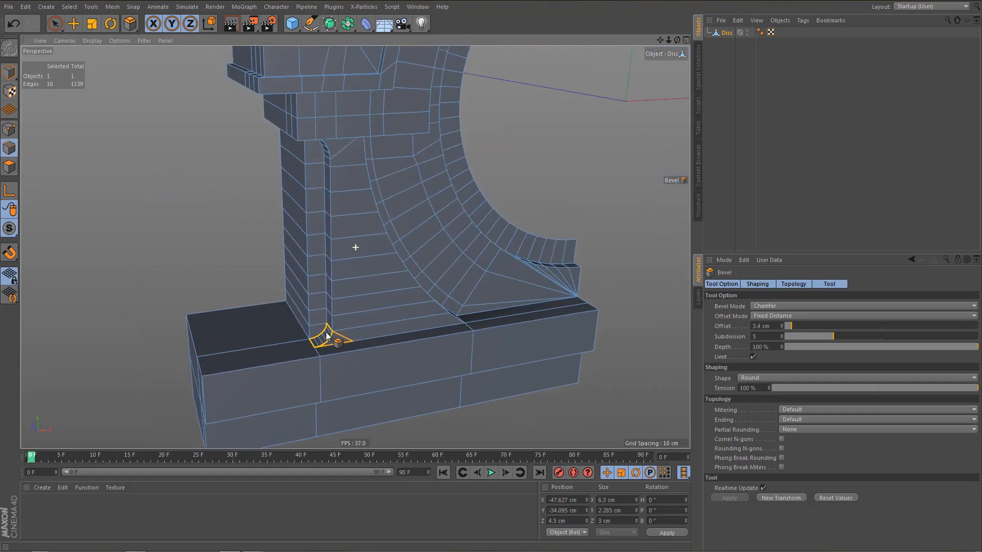
alt+drag(337, 297, 371, 296)
alt+right_drag(354, 307, 337, 345)
alt+middle_drag(337, 346, 343, 340)
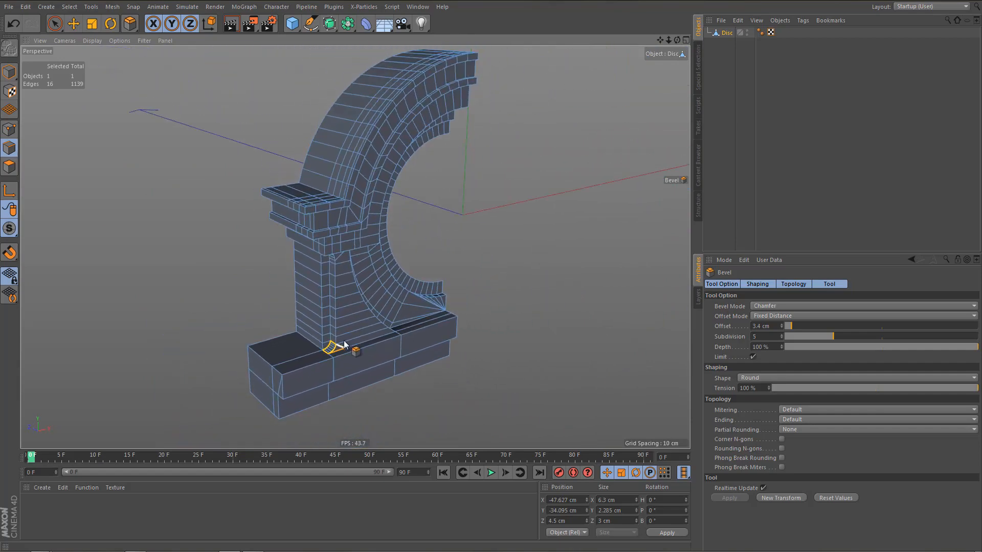
Render previews of the half surround in the perspective and front views, and return to perspective.
key(ctrl+r)
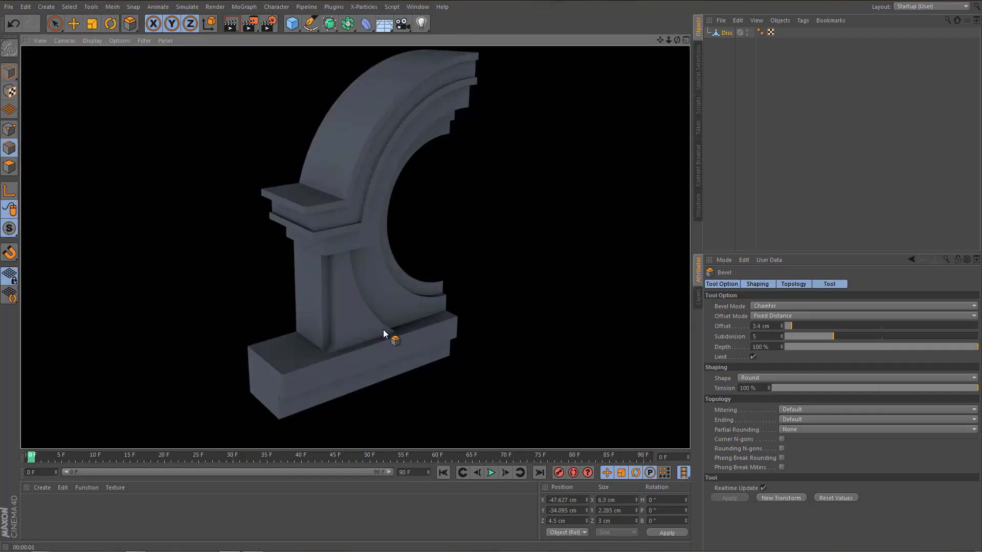
middle_click(385, 330)
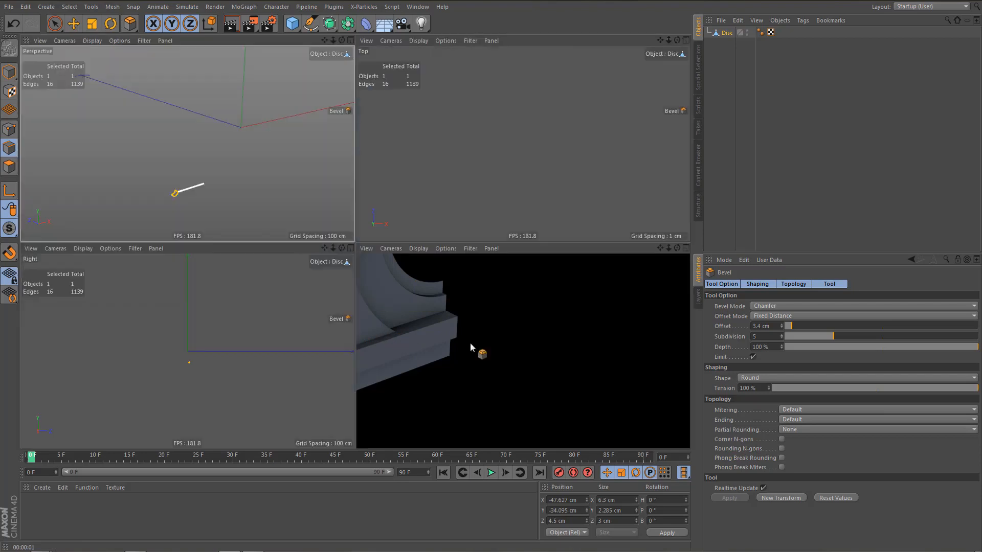
middle_click(481, 342)
key(ctrl+r)
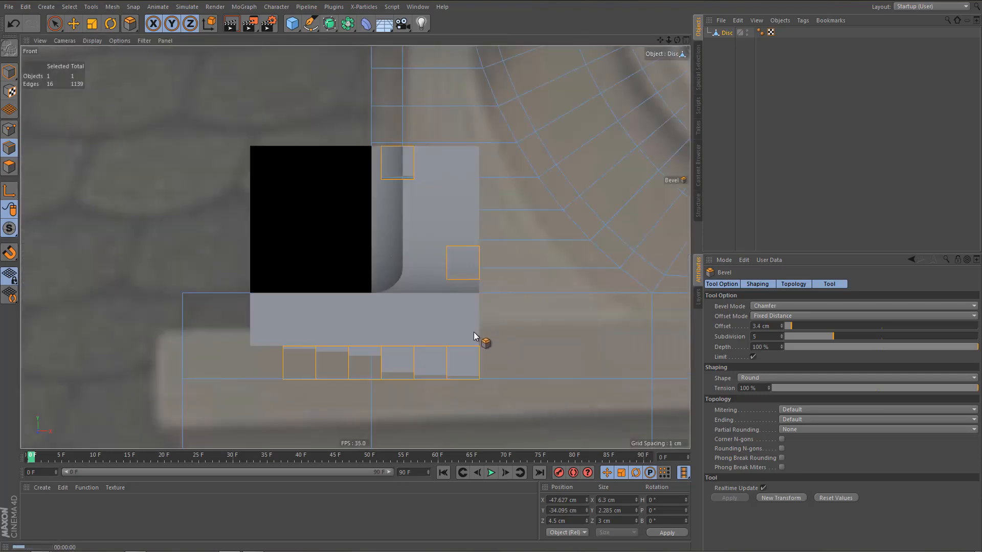
middle_click(474, 332)
middle_click(254, 201)
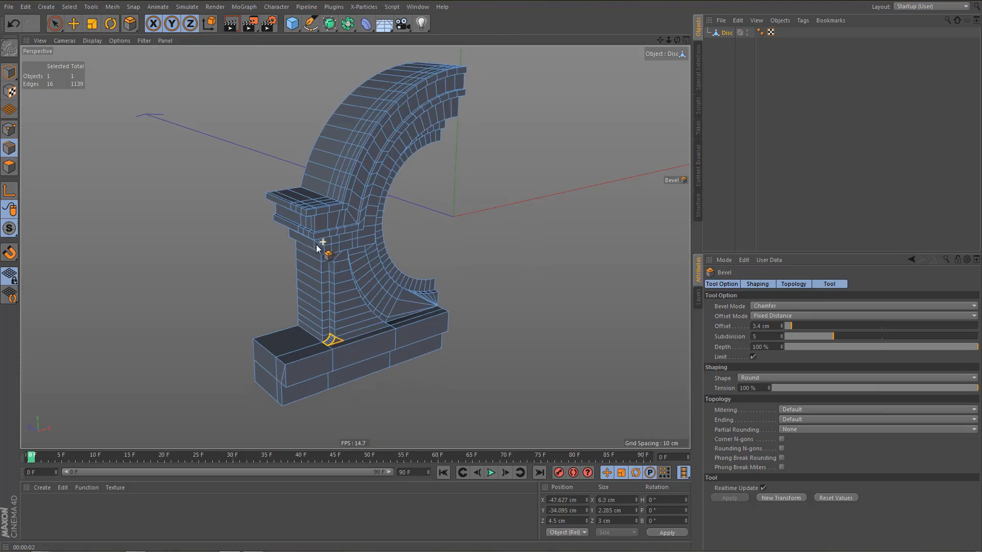
Extrude the outer end faces of the upper base course outward by about 1.7 cm.
key(F4)
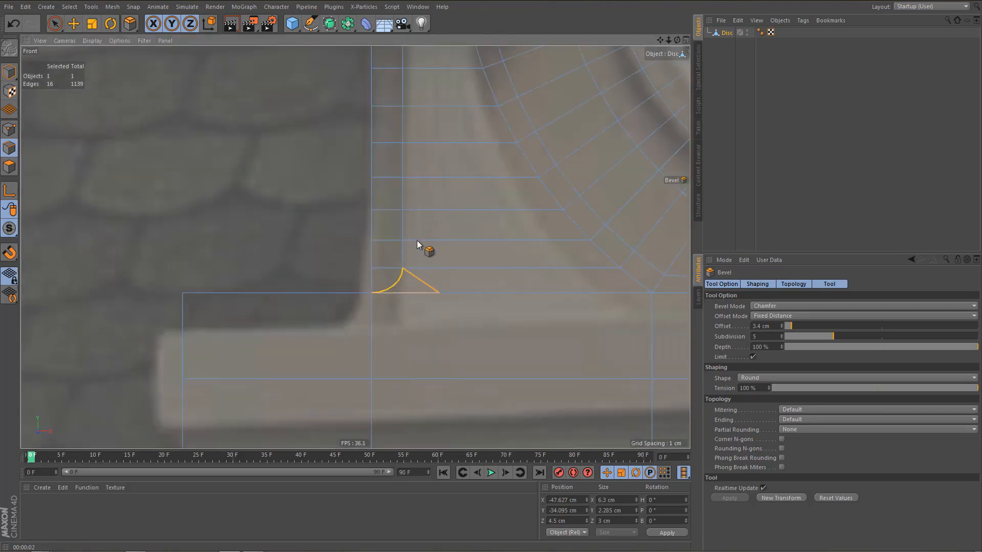
scroll(416, 240, down, 5)
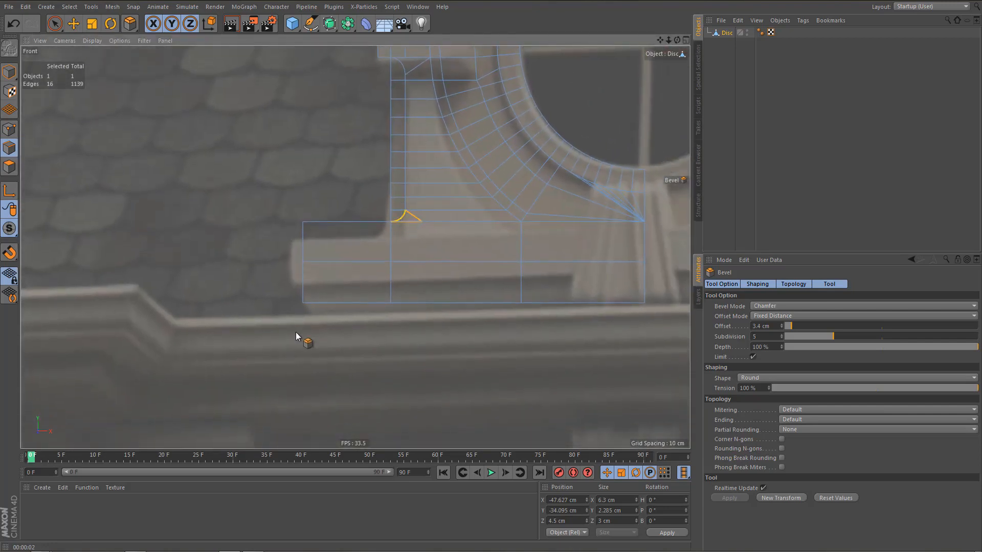
scroll(325, 320, up, 5)
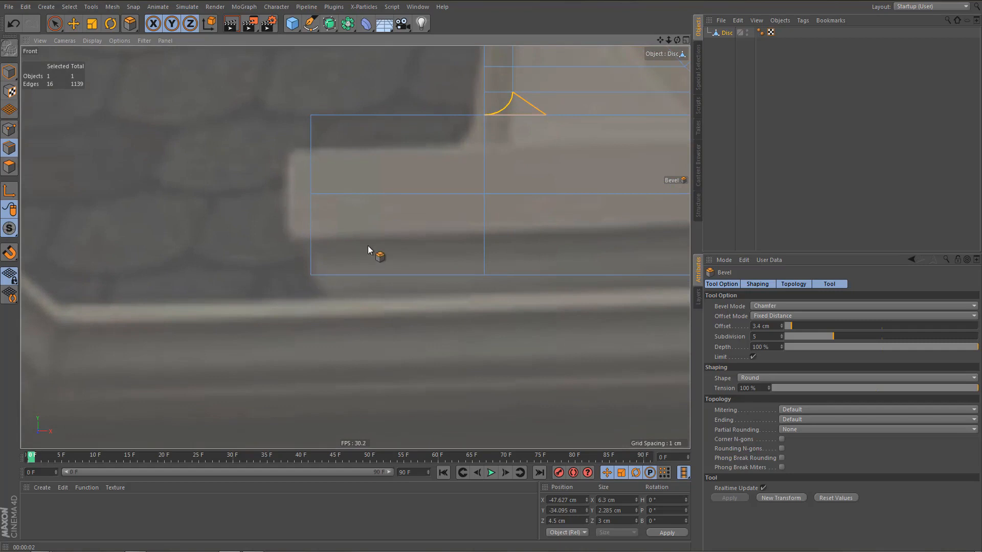
scroll(343, 244, down, 2)
middle_drag(351, 260, 326, 296)
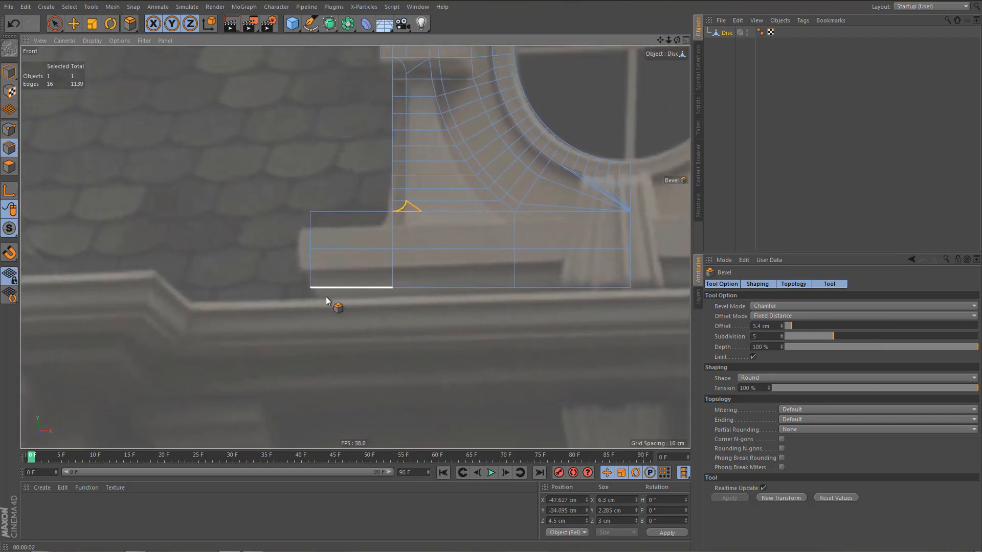
middle_click(333, 244)
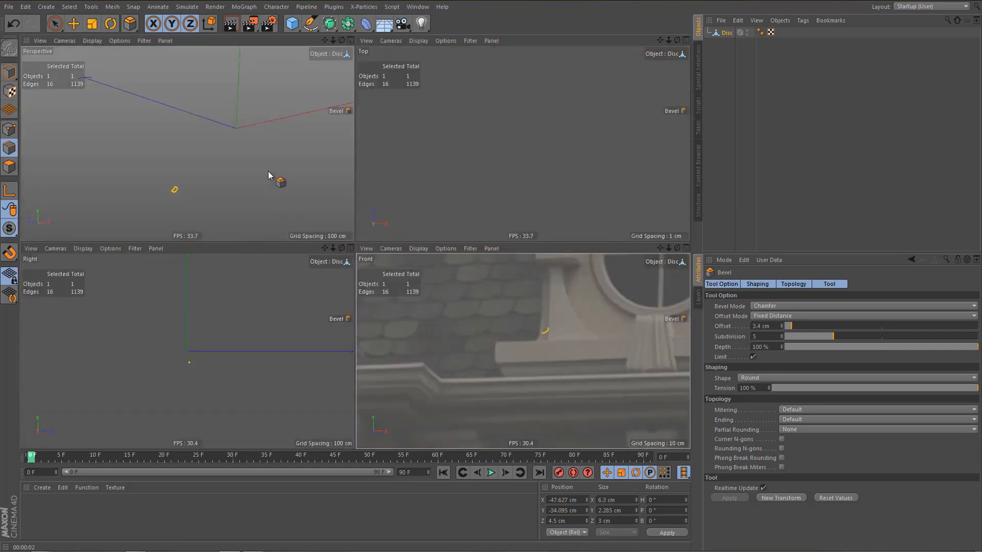
middle_click(268, 170)
alt+drag(281, 310, 271, 347)
alt+middle_drag(272, 347, 291, 307)
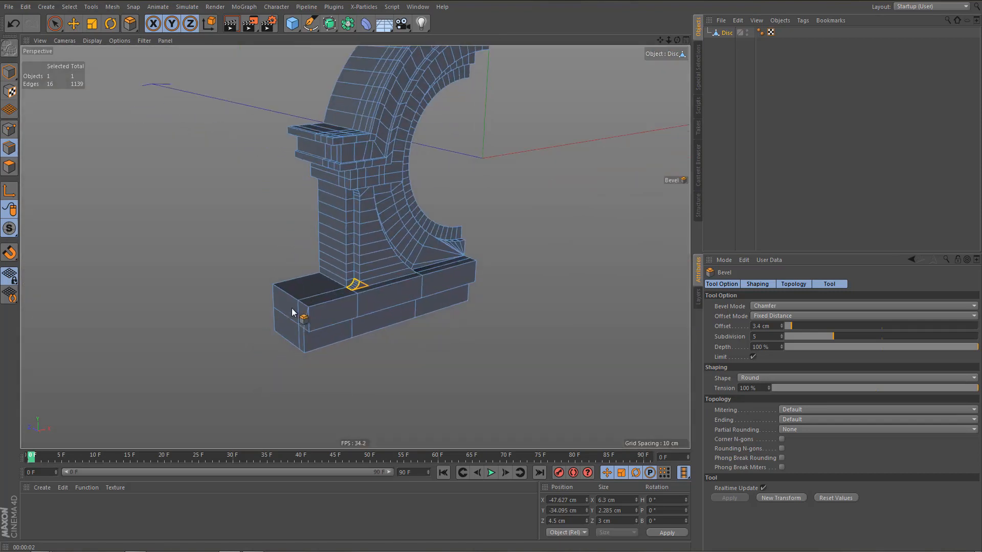
alt+right_drag(293, 304, 336, 303)
key(Return)
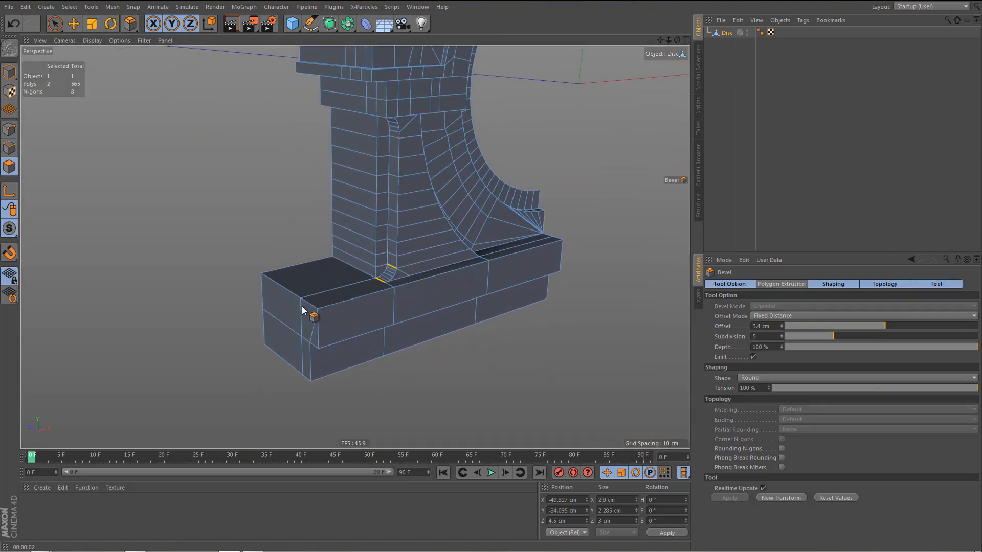
key(space)
click(284, 304)
drag(295, 313, 315, 326)
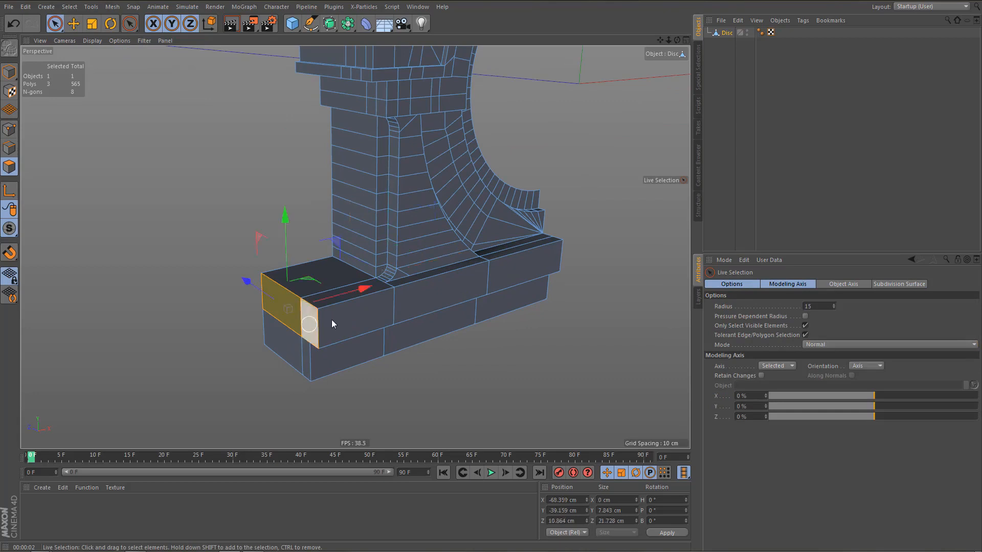
ctrl+drag(365, 287, 357, 291)
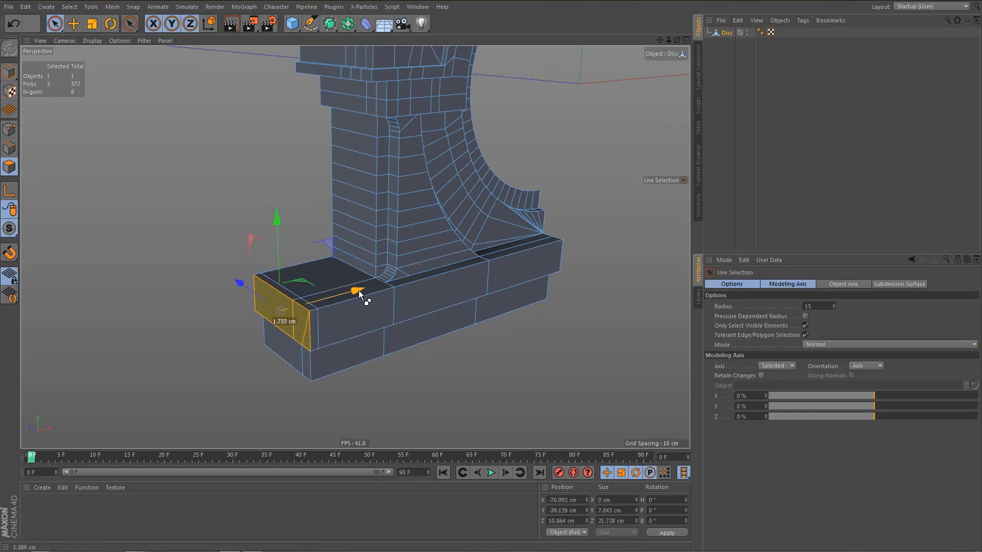
In the front view, move the extruded end faces outward to X -70.954 cm to match the reference photo's ledge.
key(F5)
middle_click(486, 376)
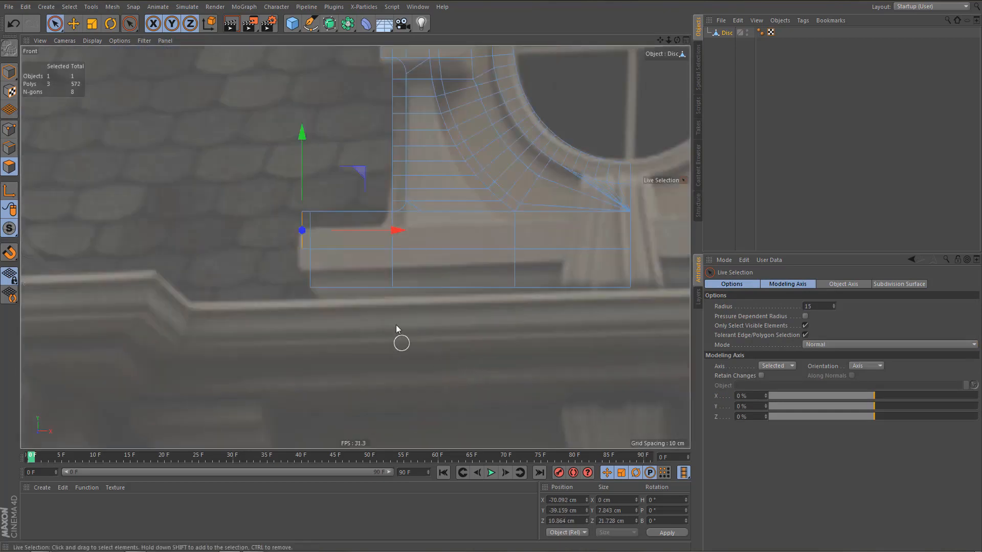
alt+right_drag(381, 300, 405, 300)
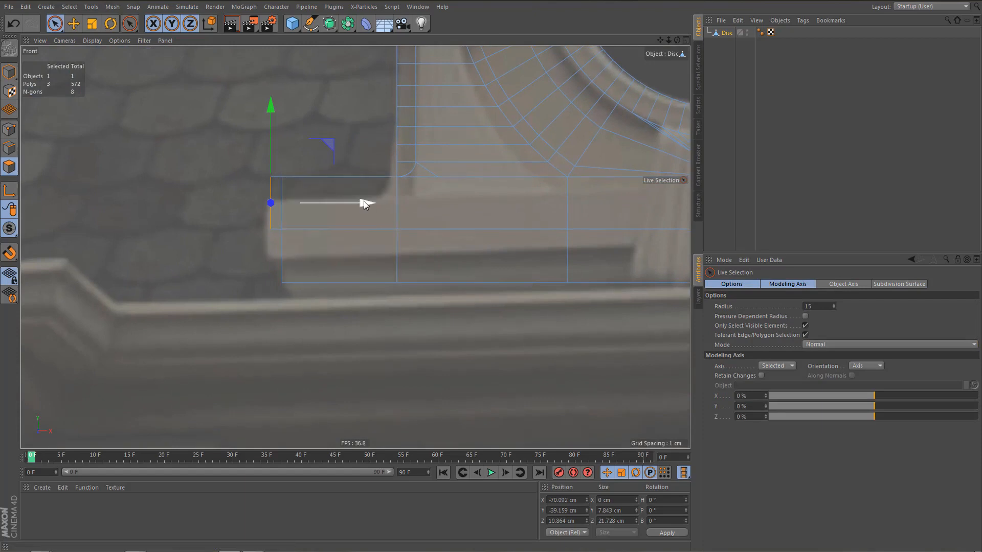
drag(364, 203, 359, 203)
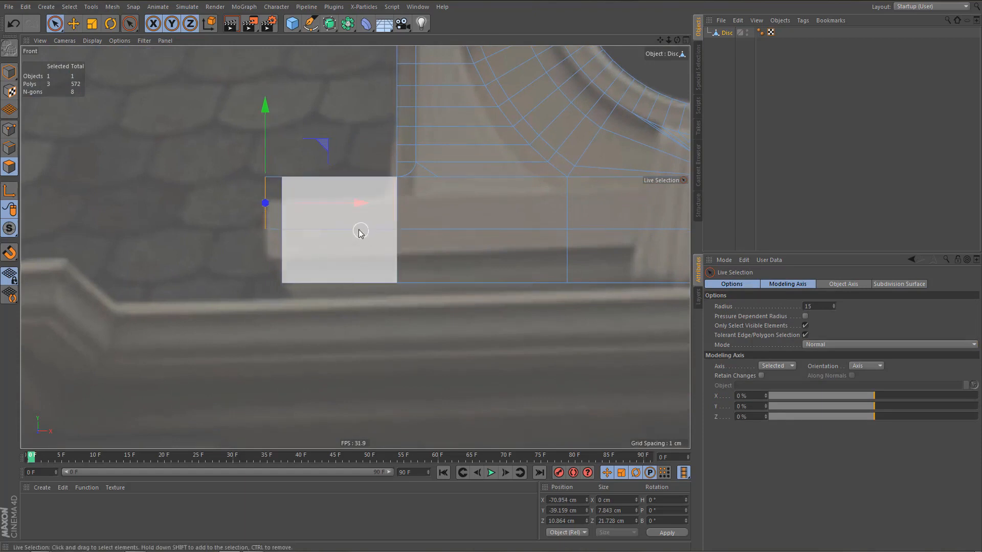
alt+right_drag(359, 229, 373, 231)
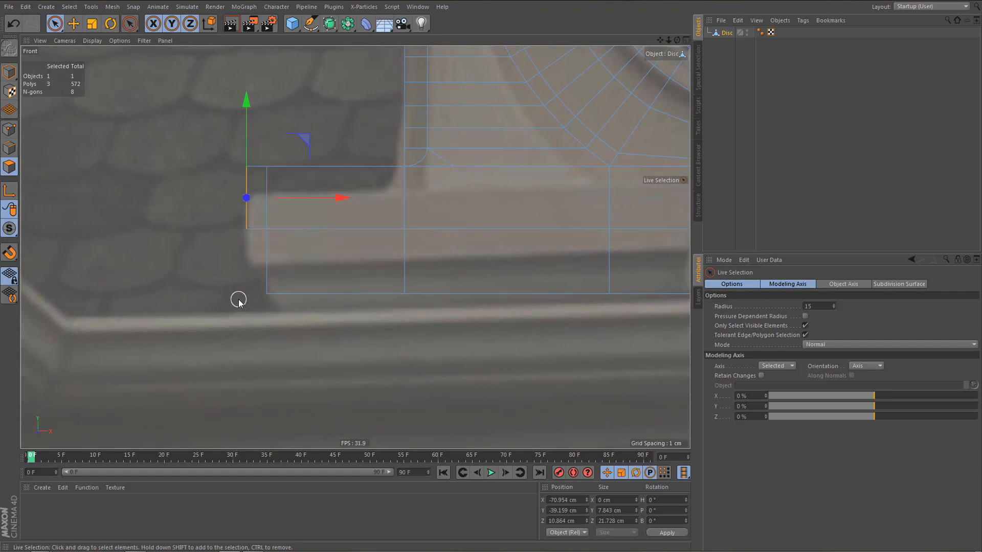
Bevel the lower outer corner edges of the base with a 5.9 cm offset and 5 subdivisions.
middle_click(357, 248)
middle_click(444, 333)
scroll(346, 292, up, 1)
key(Return)
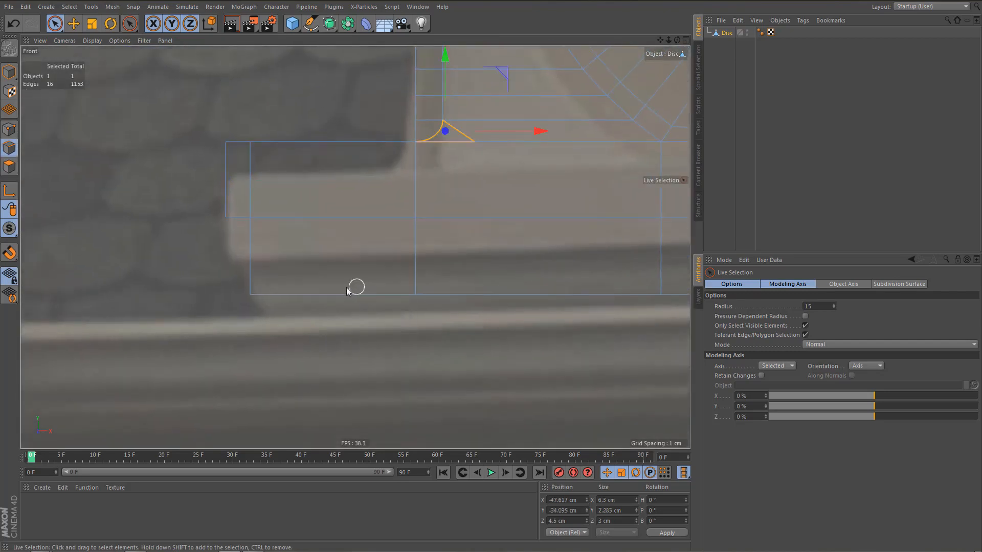
key(0)
drag(235, 280, 325, 328)
key(m)
key(s)
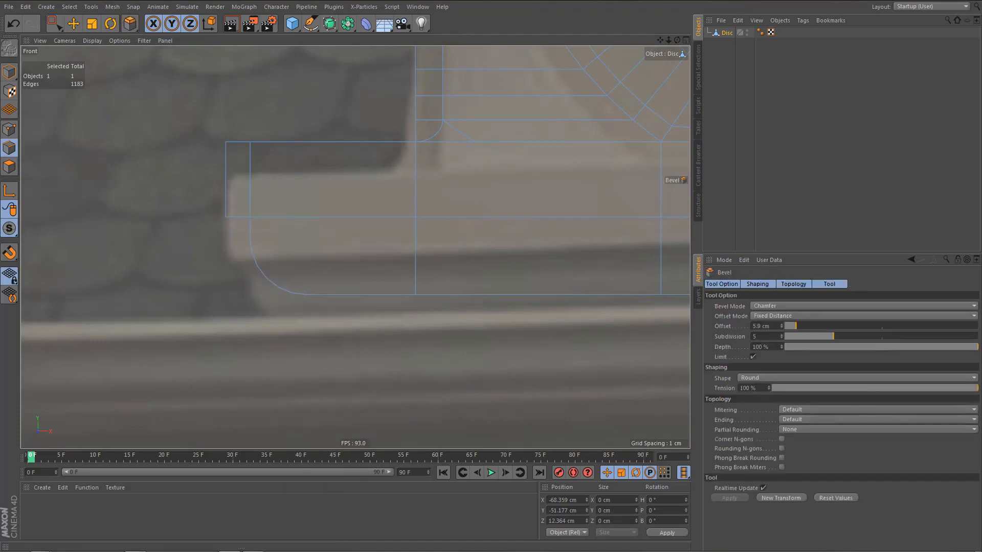
Set the offset of the bevel on the base's lower outer corner to 6 cm.
drag(310, 328, 311, 328)
click(774, 326)
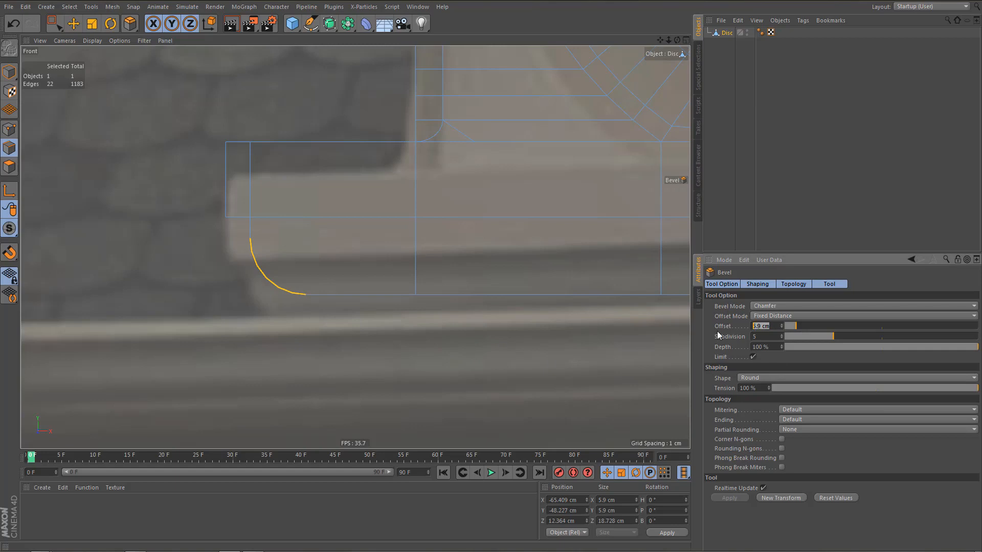
alt+middle_drag(268, 268, 308, 296)
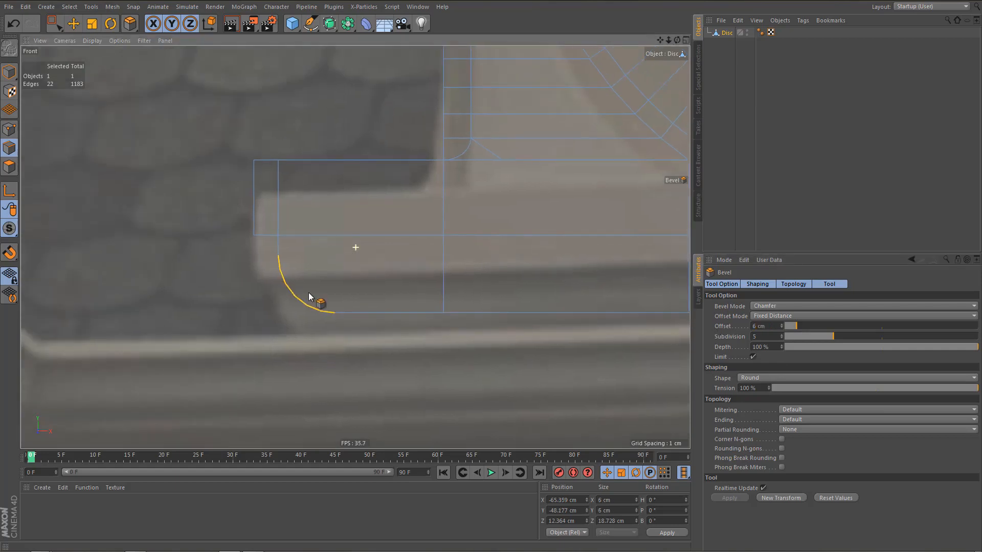
scroll(316, 311, down, 2)
middle_click(314, 293)
middle_click(234, 180)
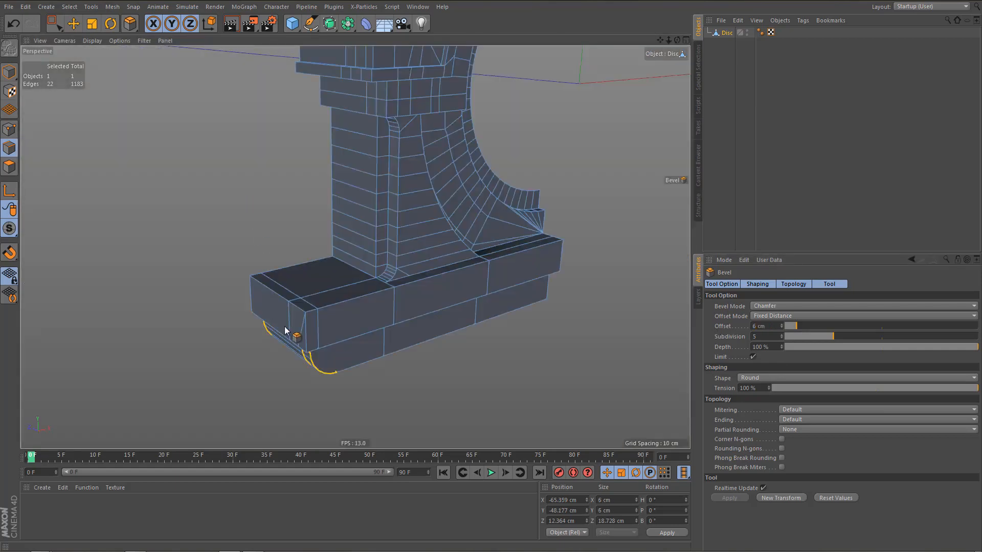
In the front view, cut a vertical line through the whole base at the inner end of the rounded lower corner.
alt+drag(325, 331, 346, 259)
alt+middle_drag(352, 246, 339, 202)
middle_click(330, 227)
middle_click(362, 302)
alt+middle_drag(351, 346, 364, 352)
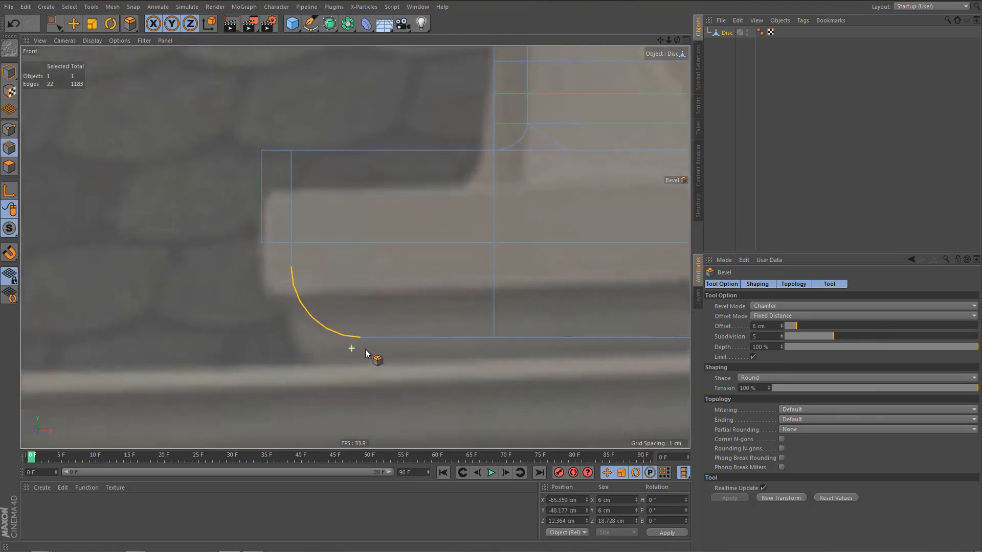
key(k)
shift+drag(360, 352, 373, 106)
key(e)
scroll(296, 169, down, 2)
alt+middle_drag(306, 246, 216, 248)
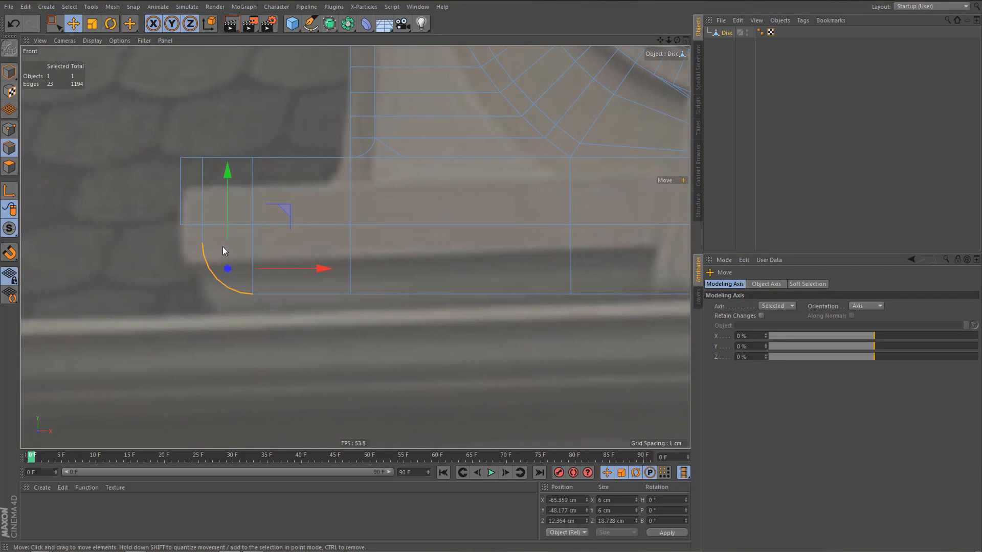
Cut a horizontal line across the lower base course, starting from the upper end of the rounded corner.
key(k)
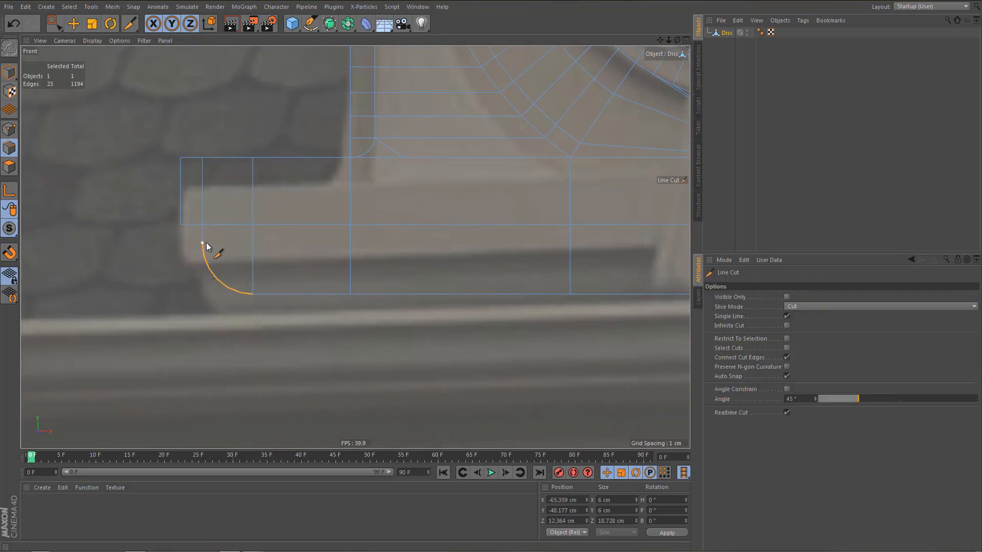
scroll(173, 274, down, 2)
alt+middle_drag(223, 270, 191, 281)
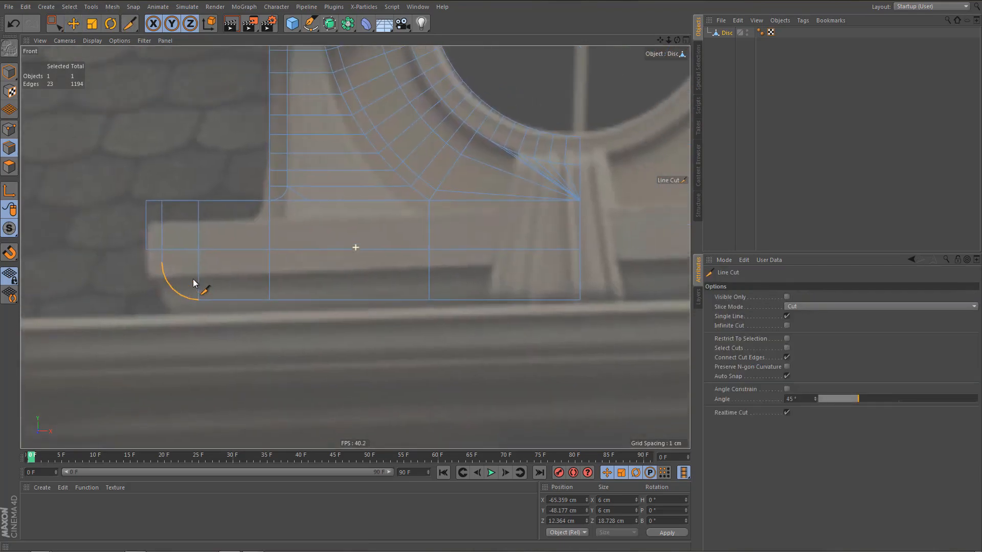
click(166, 267)
click(654, 264)
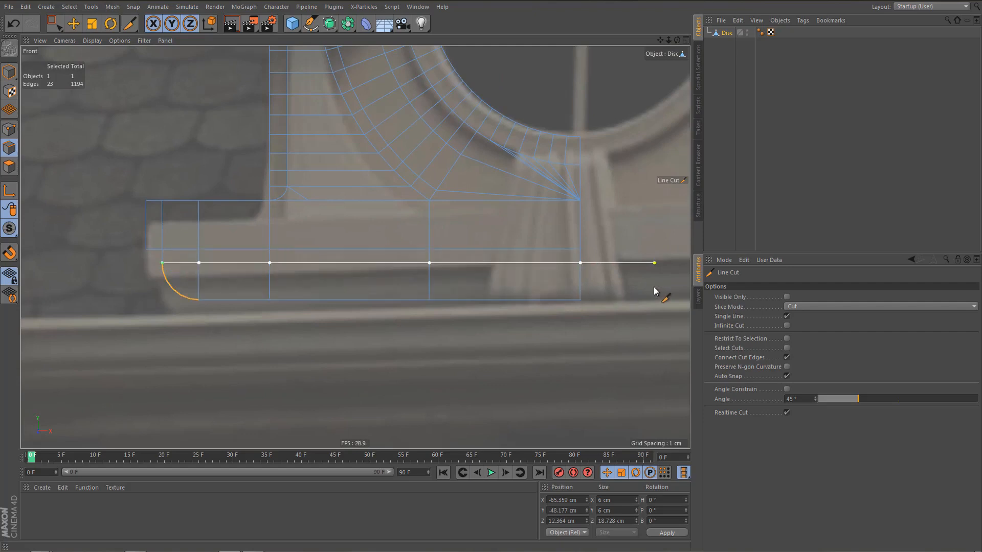
key(e)
middle_click(358, 269)
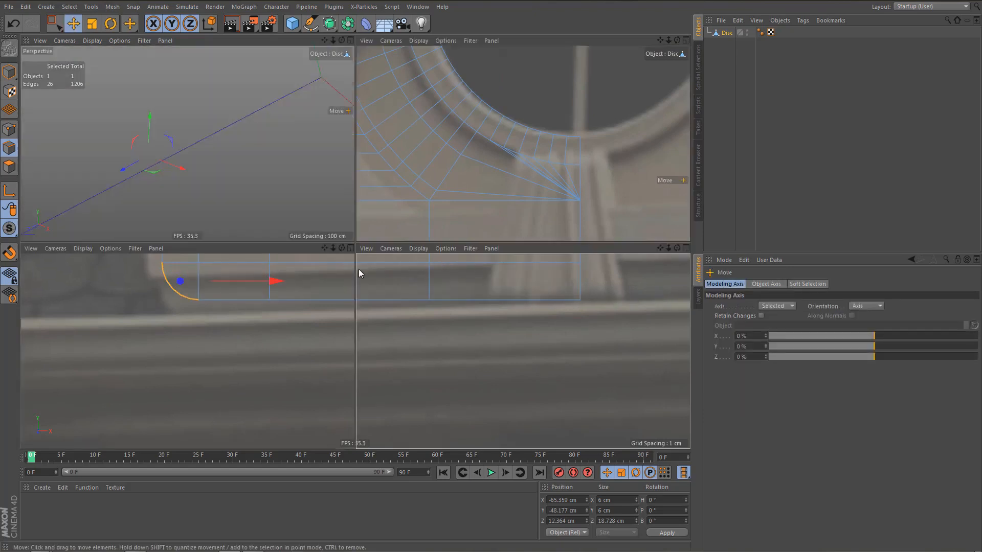
middle_click(262, 195)
alt+drag(336, 235, 315, 295)
middle_click(315, 294)
Select the lower course's points from the new cut down, set the modeling axis Y to 100 %, and snap them up to the upper course's bottom edge.
middle_click(432, 373)
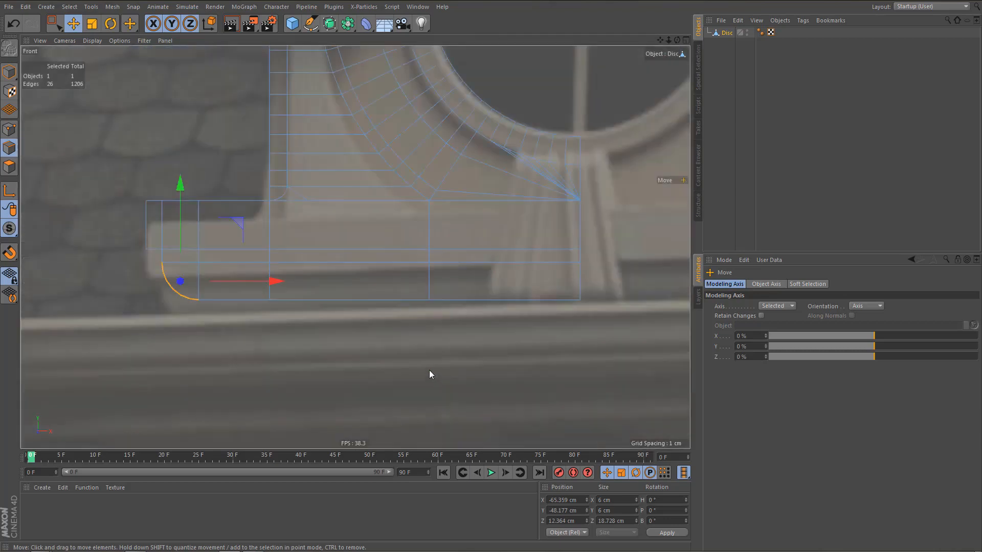
alt+middle_drag(367, 338, 328, 348)
key(Return)
key(Return)
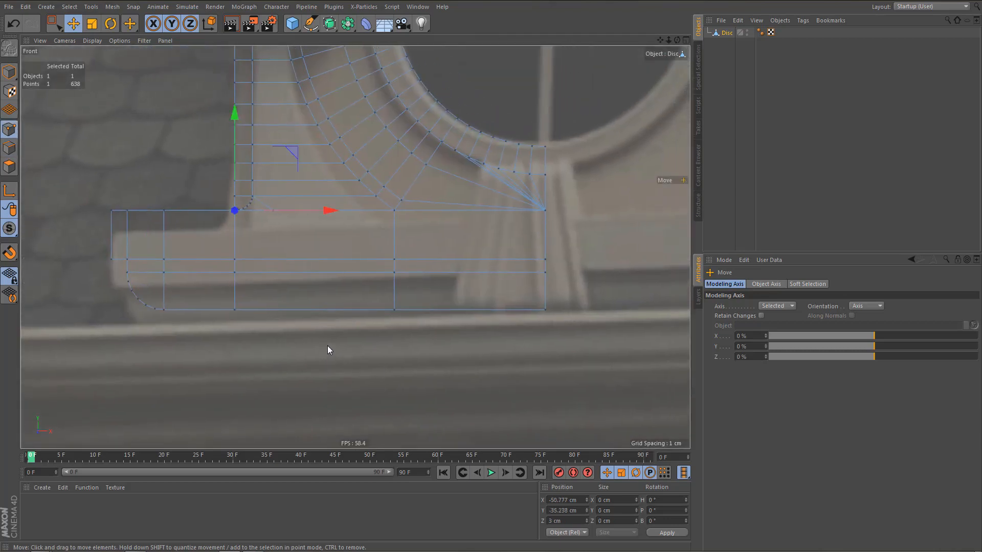
key(space)
alt+middle_drag(128, 285, 109, 297)
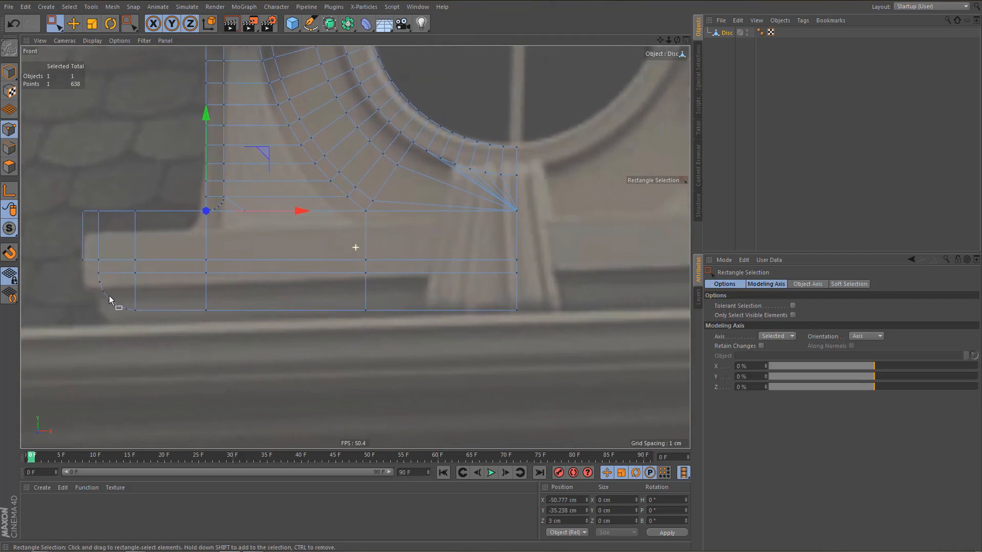
drag(95, 283, 587, 360)
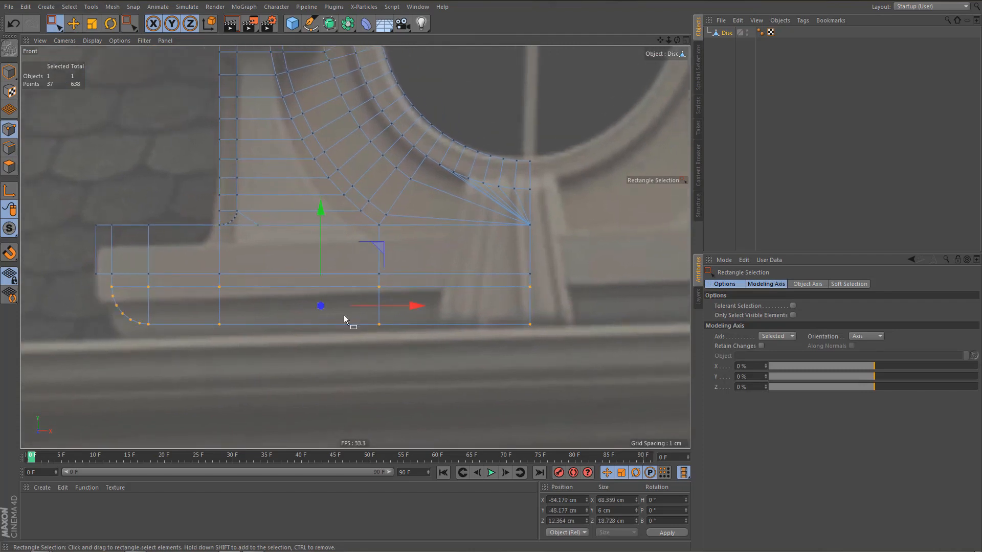
alt+middle_drag(344, 320, 397, 345)
scroll(376, 309, up, 3)
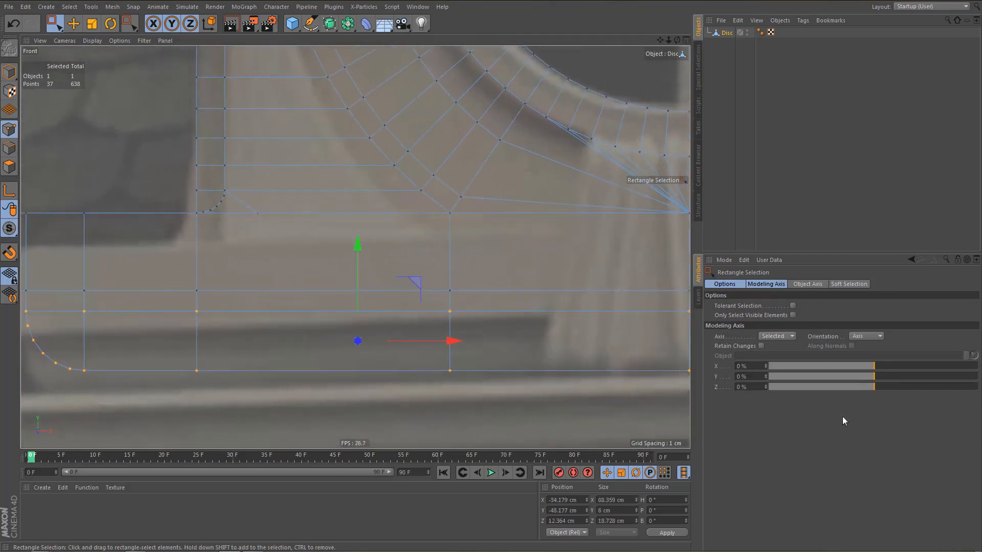
drag(875, 379, 978, 378)
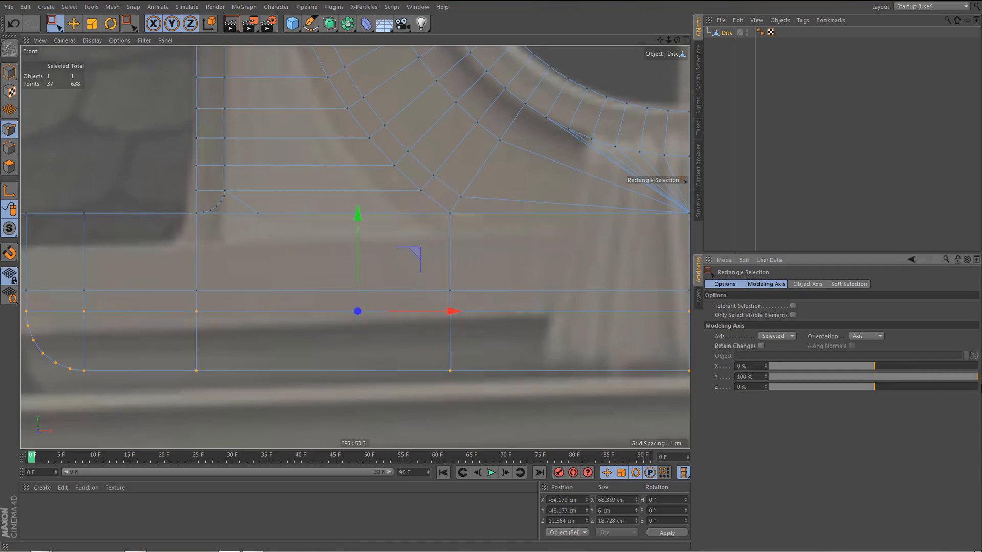
drag(355, 219, 318, 211)
key(shift+s)
Optimize the mesh to merge the overlapping base points and show the perspective view with Gouraud Shading (Lines).
middle_click(261, 271)
middle_click(220, 189)
alt+right_drag(269, 256, 283, 256)
key(u)
key(o)
key(n)
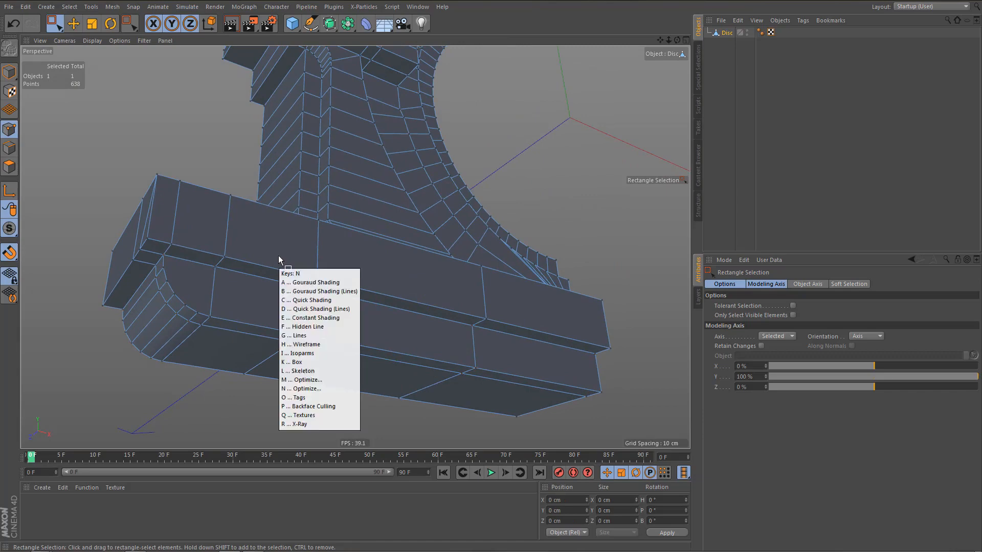
key(b)
alt+drag(261, 269, 354, 312)
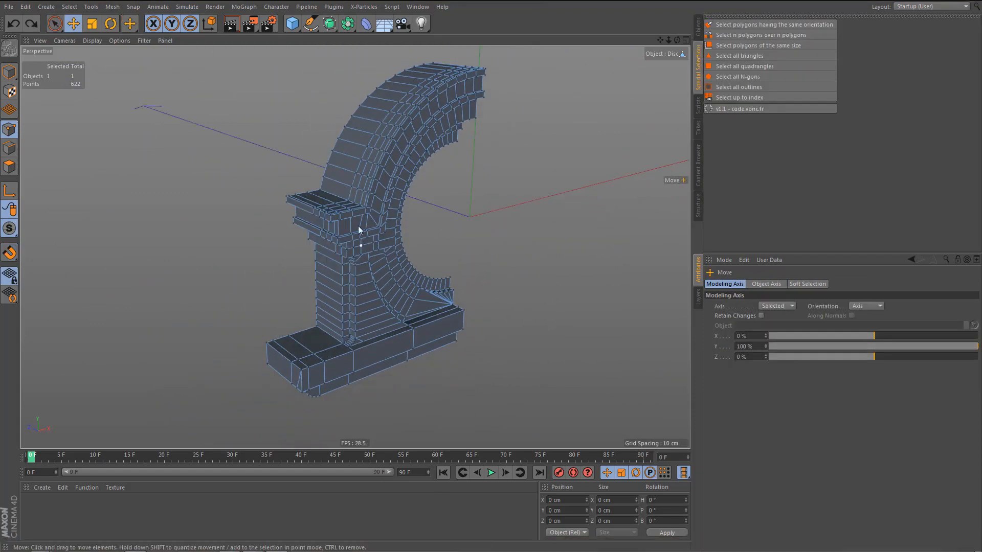
Weld the front points where the arch's outer surface meets the side block's top into the front corner point.
scroll(358, 226, up, 8)
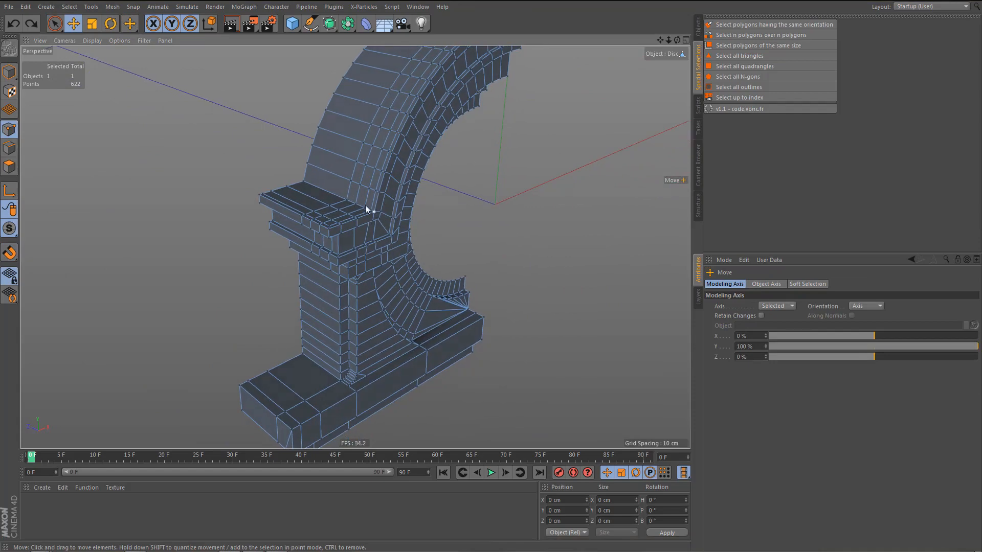
scroll(365, 204, up, 8)
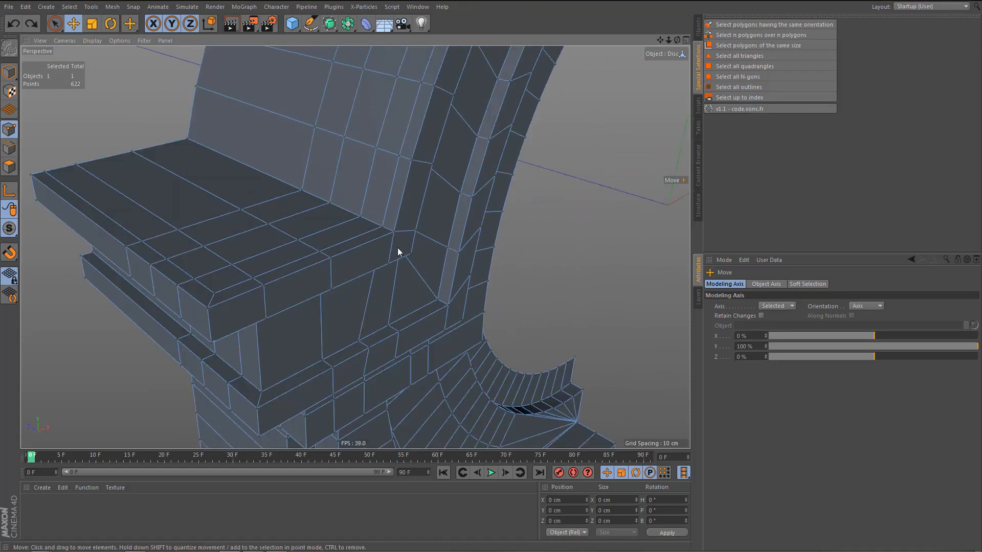
key(9)
mouse_move(301, 191)
mouse_down()
mouse_move(364, 215)
mouse_move(390, 238)
mouse_up()
key(m)
key(q)
click(394, 233)
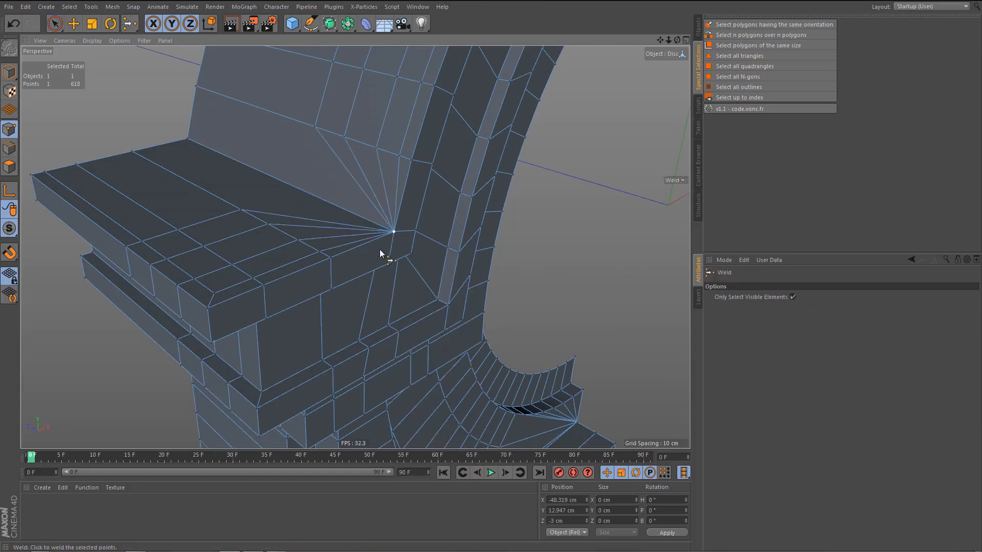
Dissolve the four redundant lengthwise edge loops along the arch's outer surface.
alt+middle_drag(372, 261, 373, 290)
key(Return)
key(e)
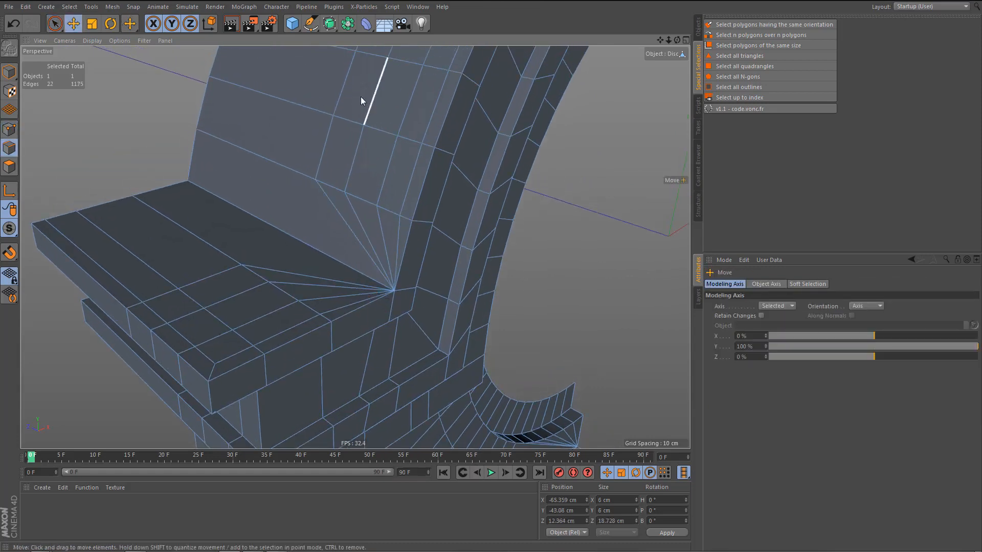
double_click(336, 93)
double_click(371, 102)
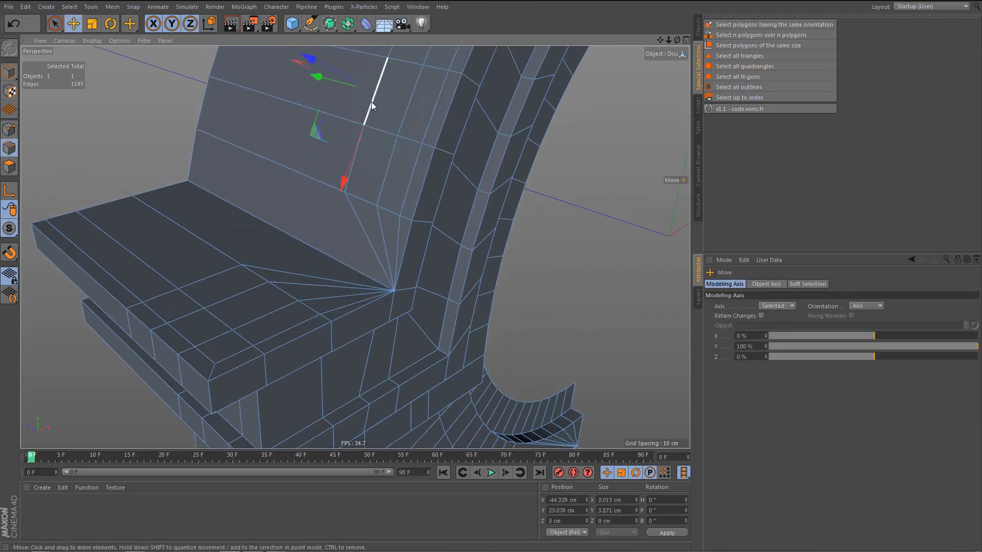
key(ctrl+BackSpace)
click(409, 109)
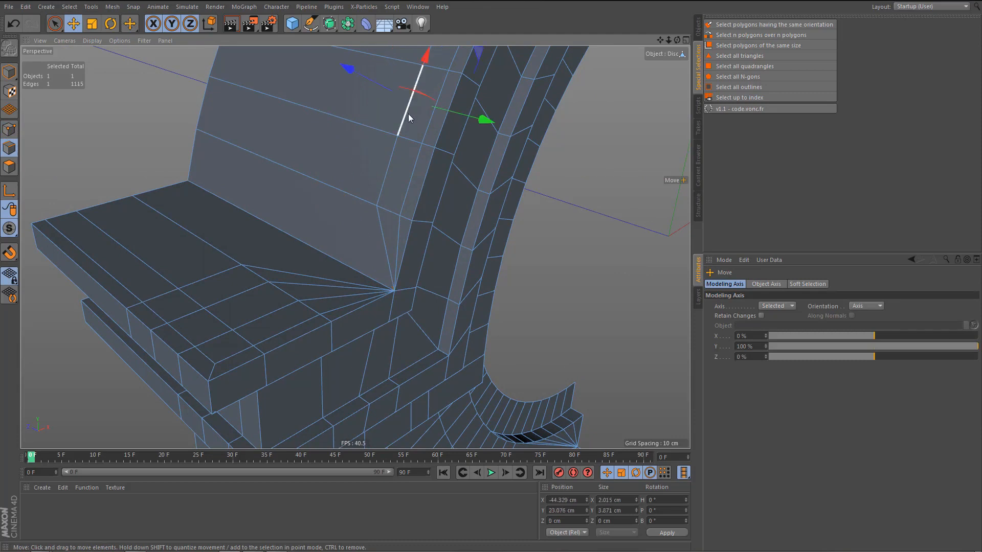
key(ctrl+BackSpace)
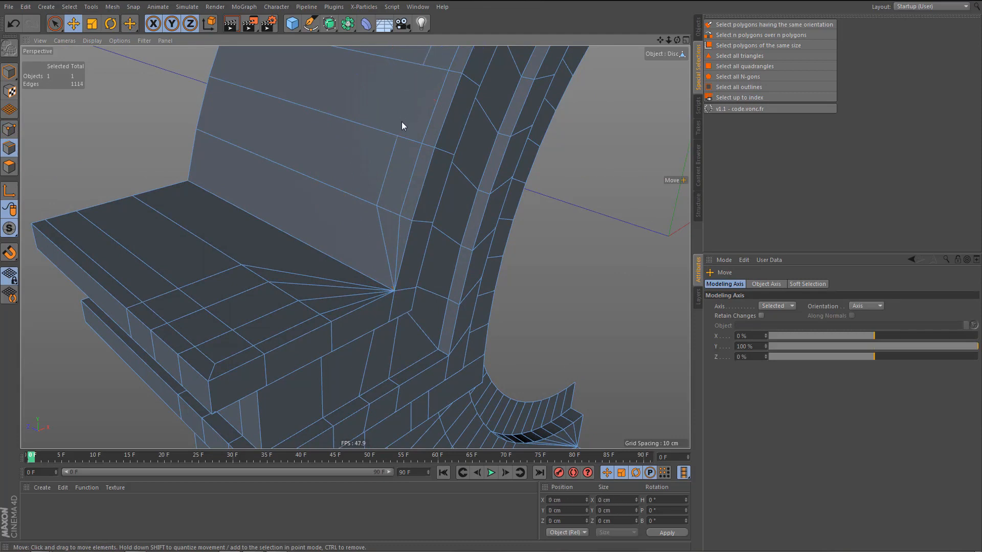
double_click(380, 177)
key(ctrl+BackSpace)
double_click(405, 161)
key(ctrl+BackSpace)
Weld the six points along the lower edge of the side block's top slab into its outer front corner point.
alt+drag(405, 171, 292, 279)
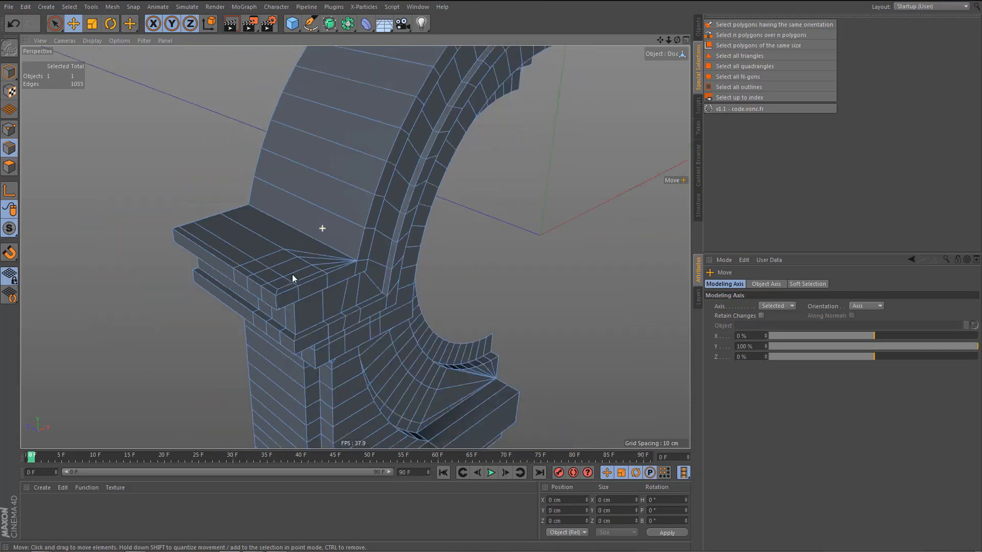
scroll(307, 256, down, 5)
alt+drag(320, 234, 364, 139)
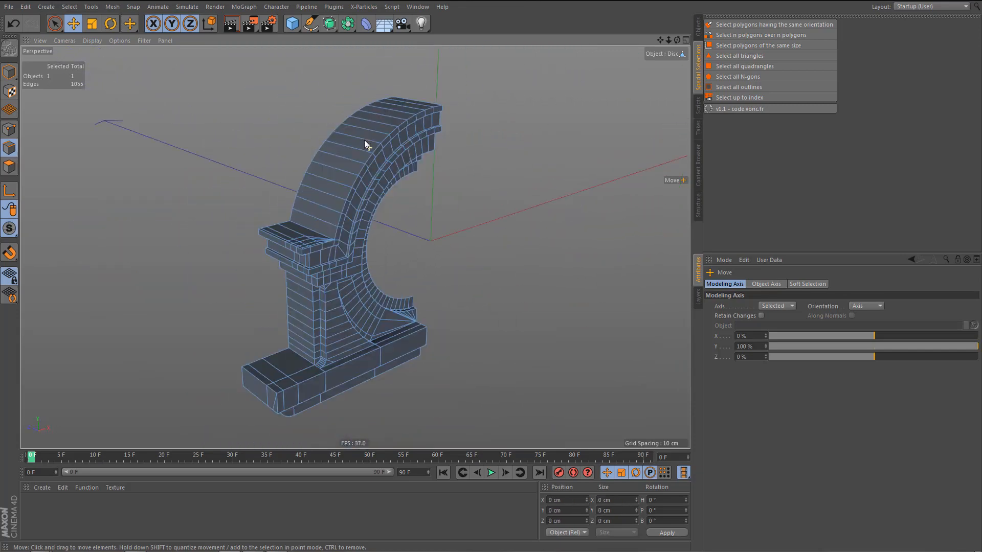
alt+right_drag(324, 244, 468, 237)
alt+drag(318, 281, 327, 263)
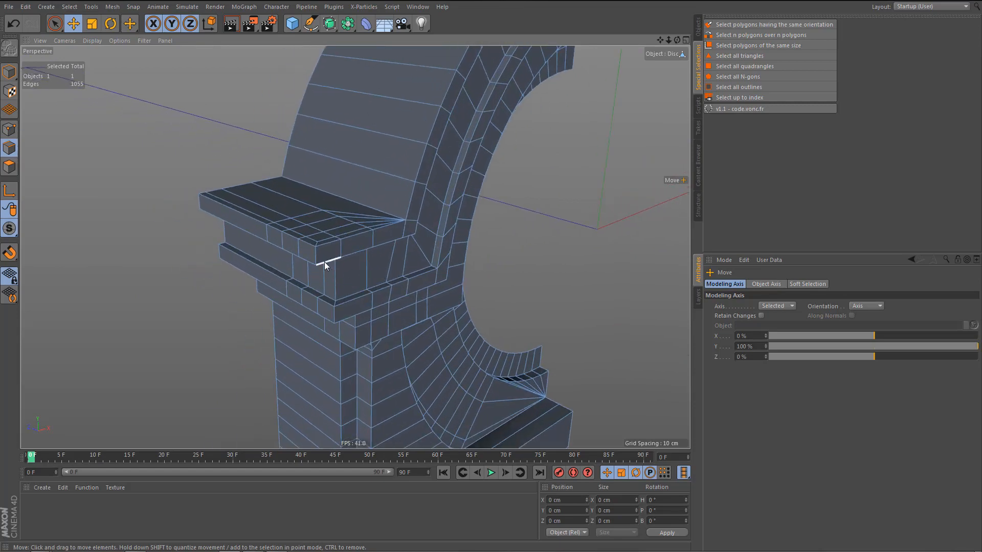
alt+right_drag(324, 261, 366, 280)
alt+drag(366, 281, 366, 174)
scroll(311, 296, up, 5)
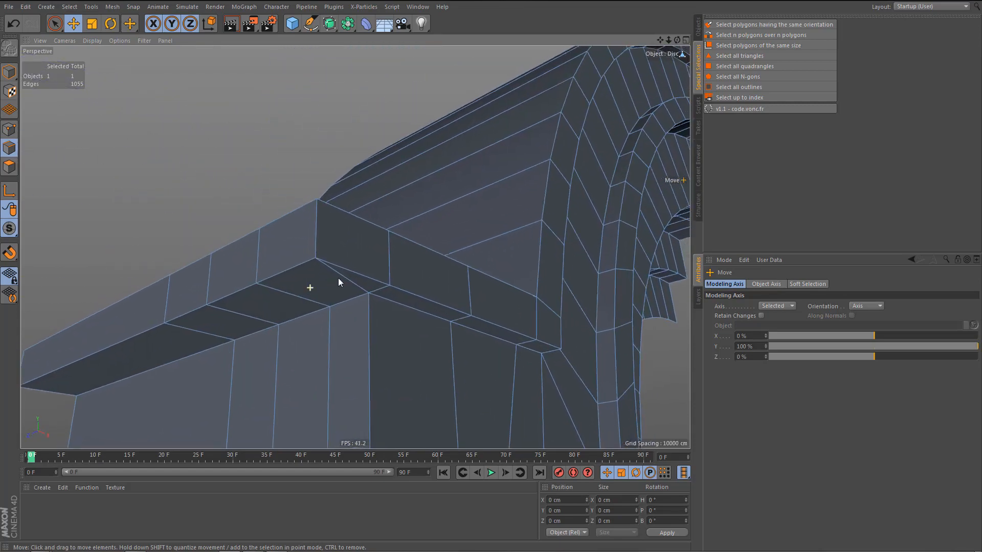
key(Tab)
key(q)
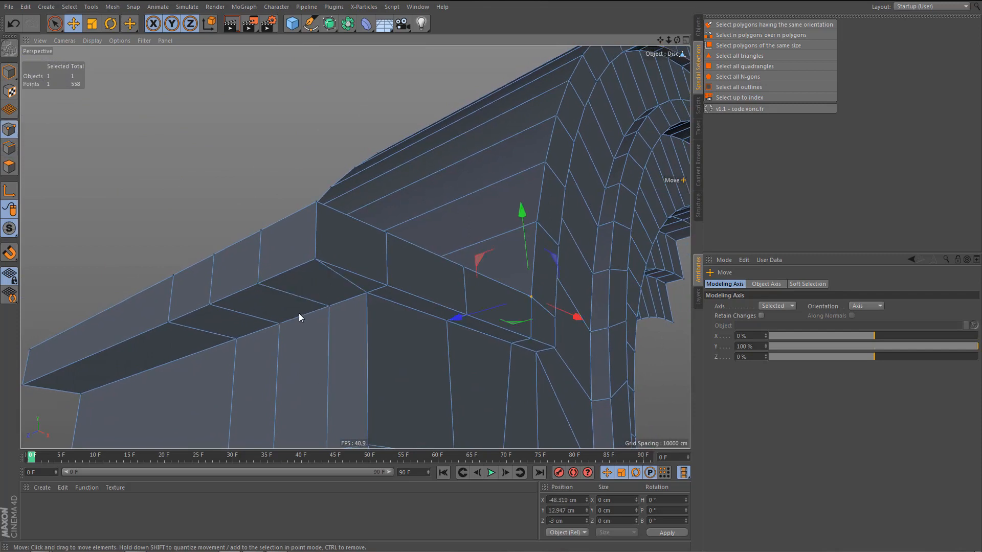
key(space)
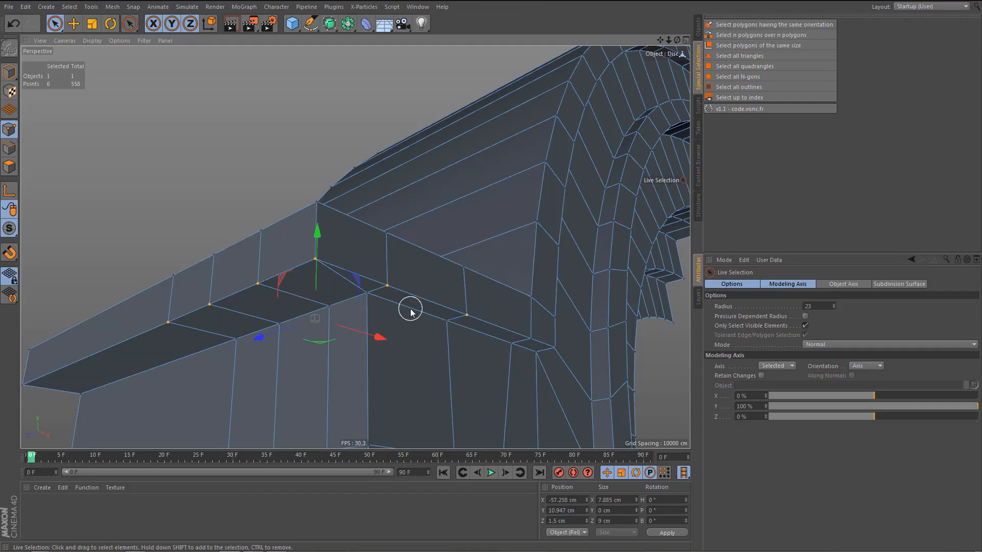
key(m)
key(q)
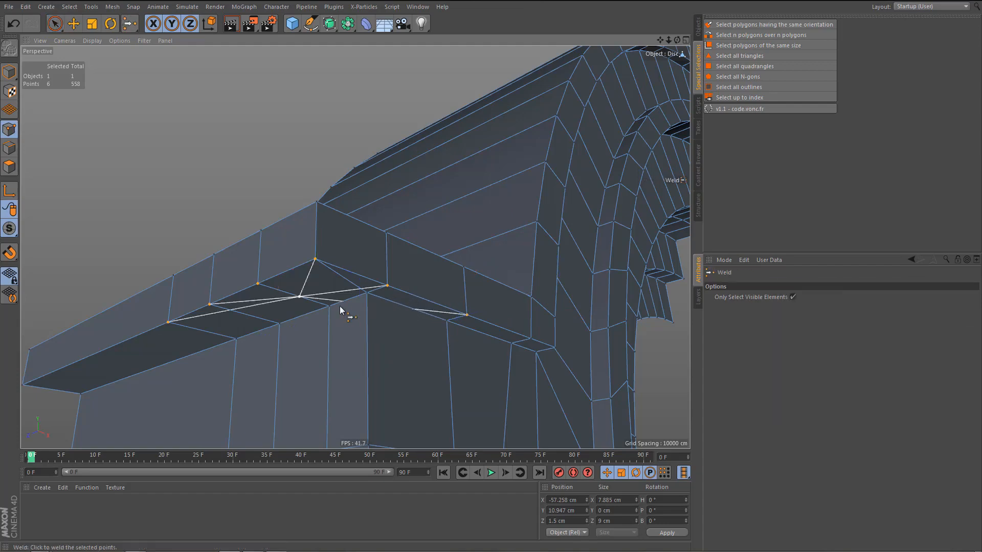
click(317, 258)
alt+drag(369, 266, 252, 270)
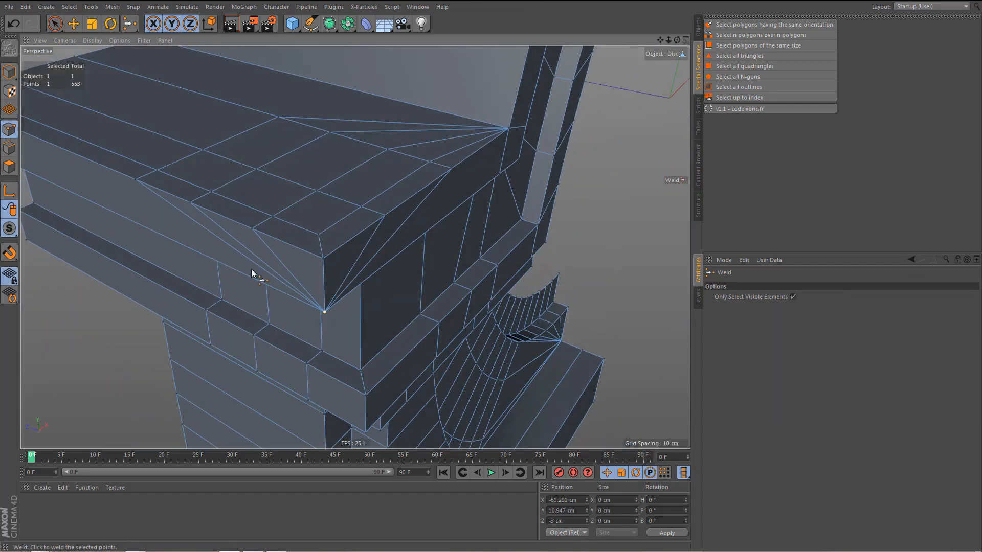
Weld the six points along the upper edge of the top slab's vertical faces into the outer front corner point.
key(space)
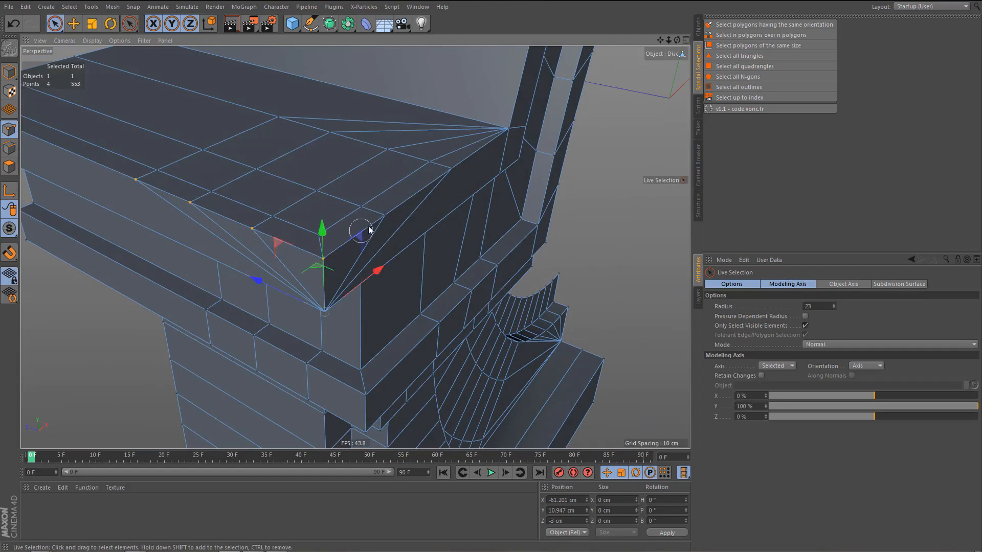
key(space)
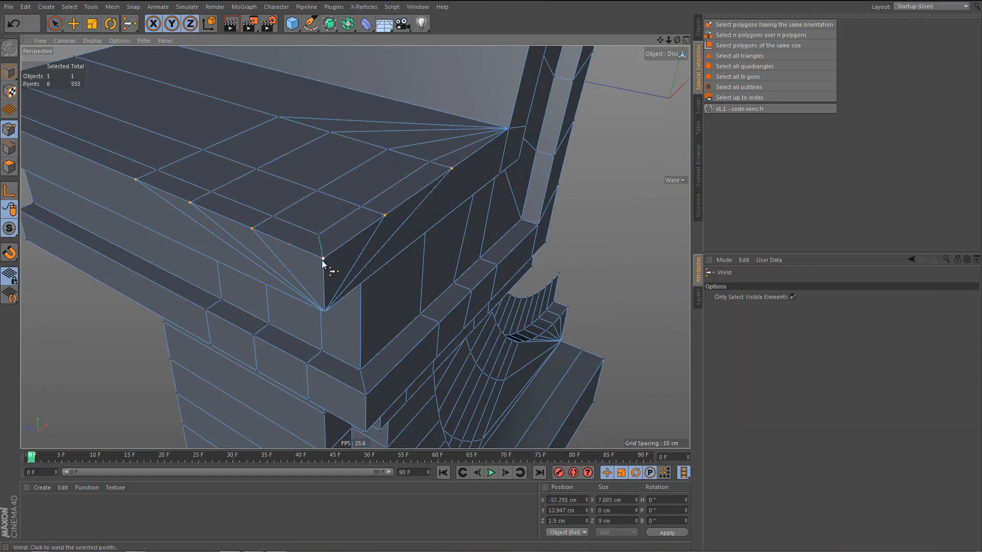
click(322, 259)
alt+drag(346, 266, 345, 263)
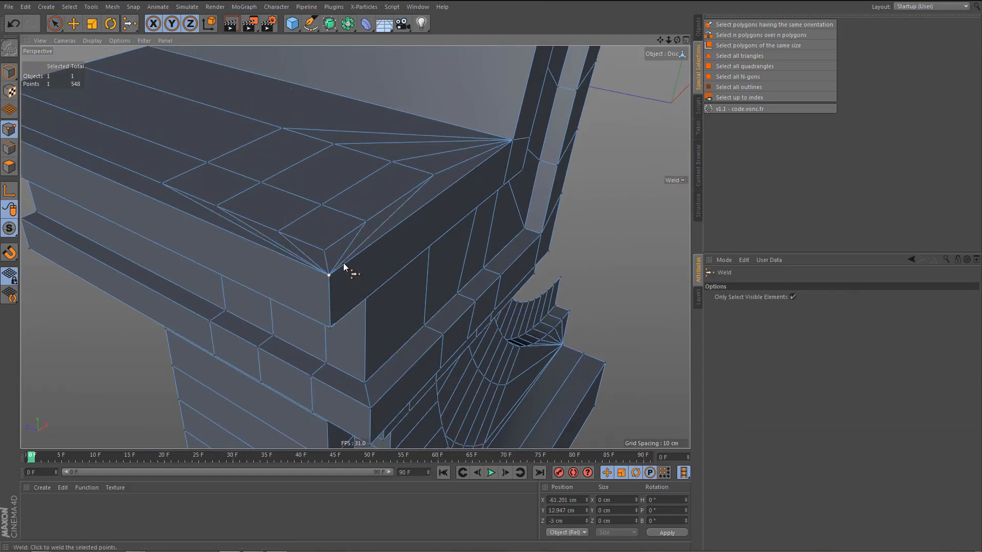
Dissolve the redundant edges across the top face of the side block's slab, including the short leftover edge at the front corner.
key(Return)
key(Return)
key(space)
mouse_move(269, 122)
mouse_down()
mouse_move(230, 160)
mouse_move(214, 197)
mouse_move(369, 225)
mouse_up()
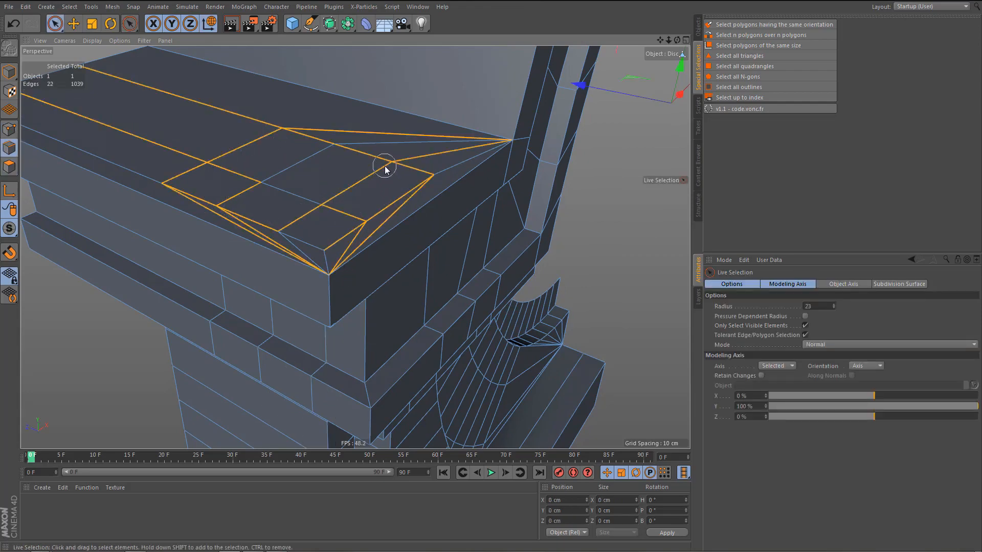
key(Delete)
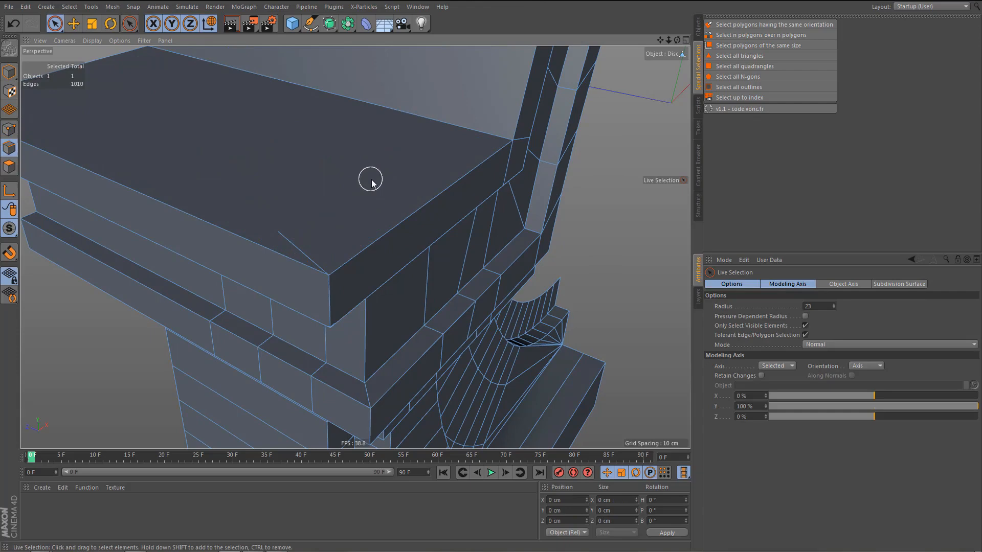
click(295, 239)
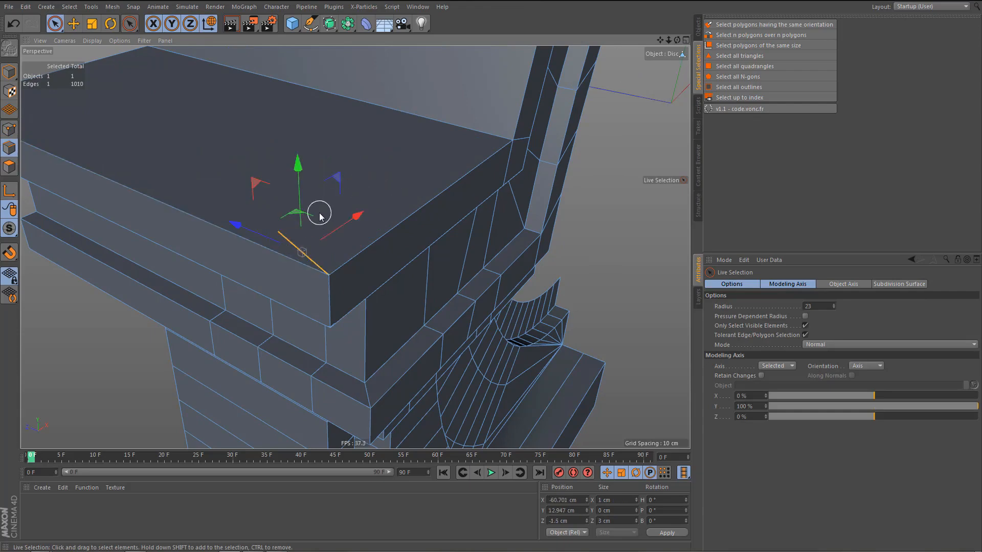
key(Delete)
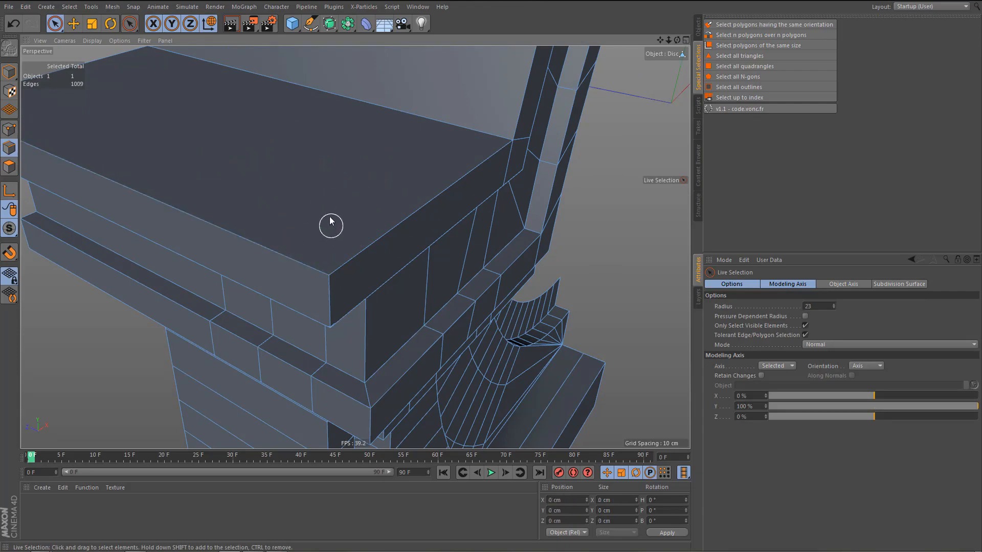
Weld the five points along the upper edge of the recessed band under the top slab into the band's outer front corner point.
alt+drag(330, 217, 312, 155)
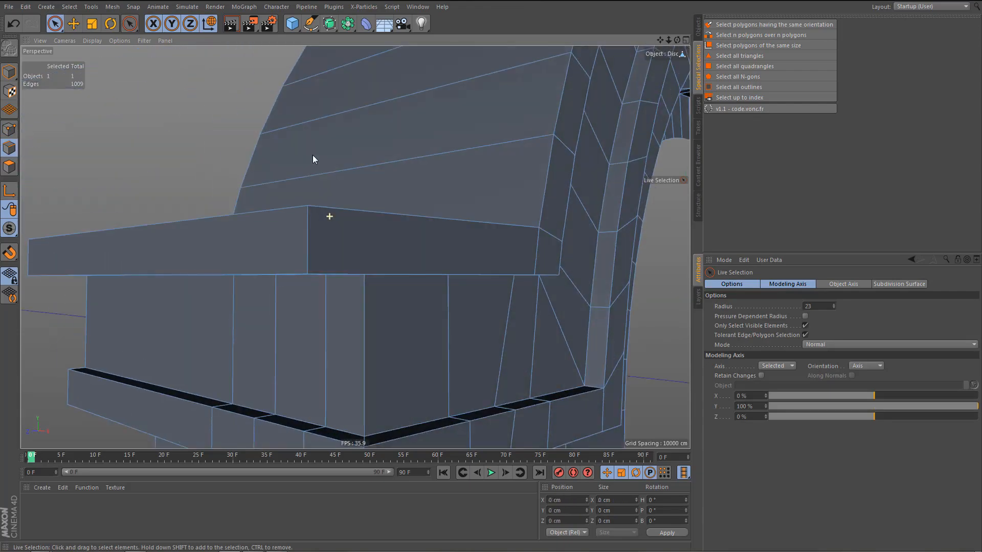
alt+right_drag(300, 160, 304, 200)
alt+drag(320, 197, 340, 216)
alt+right_drag(339, 216, 343, 224)
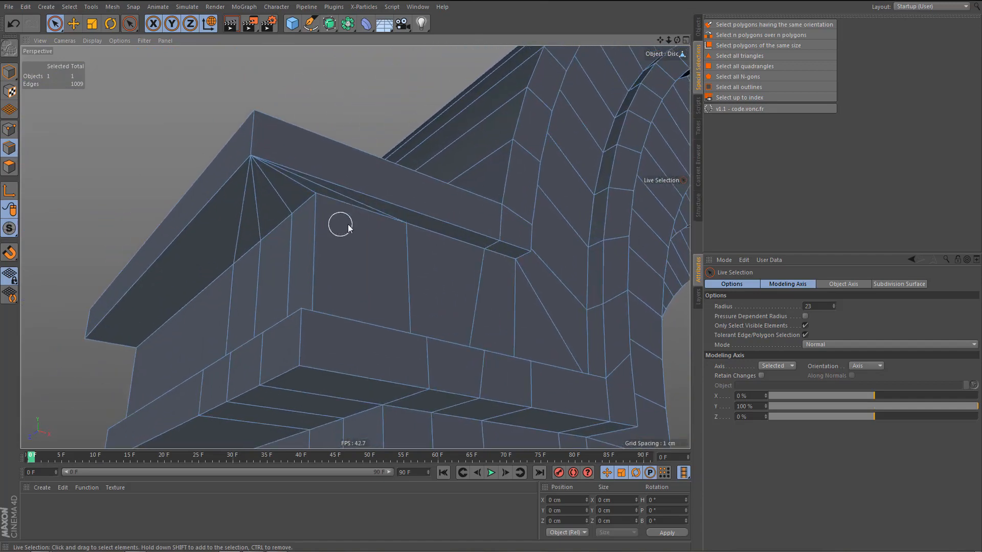
key(Return)
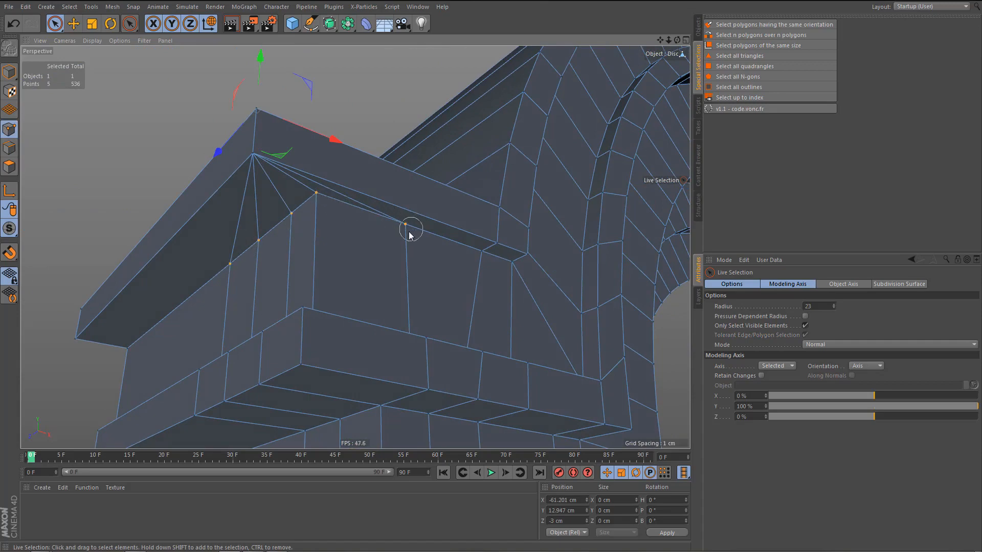
key(m)
key(q)
click(318, 195)
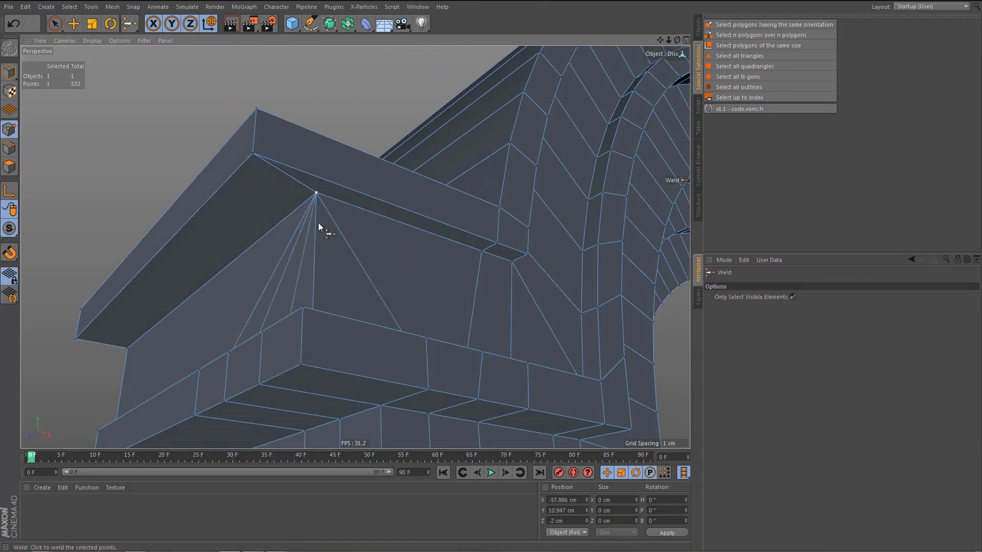
Weld the points along the recessed band's lower edge into its lower outer front corner point.
alt+drag(314, 259, 199, 305)
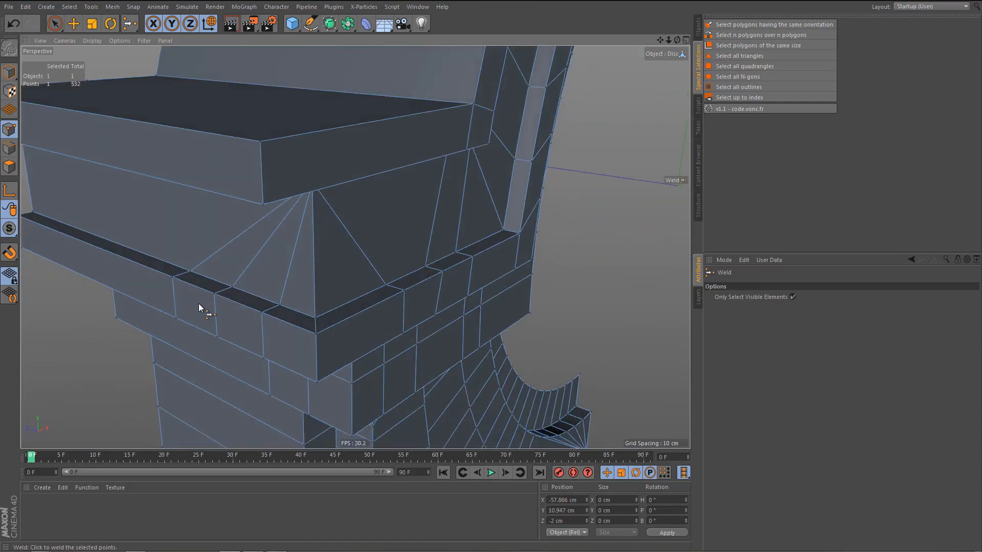
key(space)
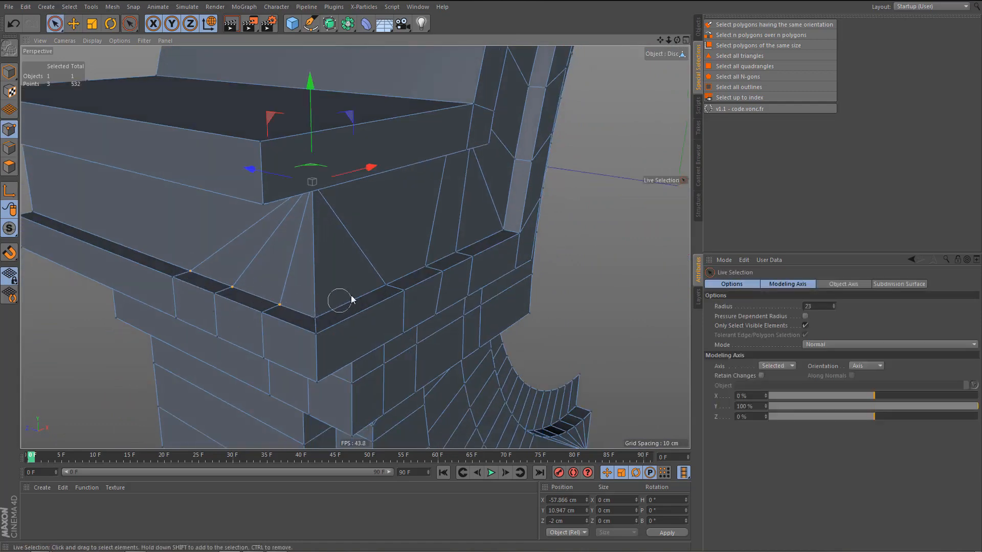
key(m)
key(q)
key(space)
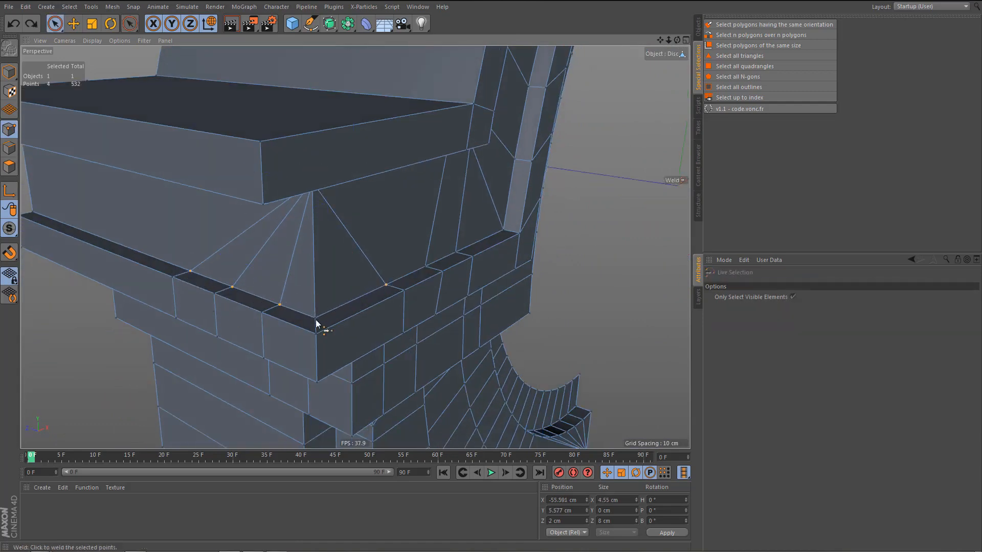
key(m)
key(q)
click(317, 320)
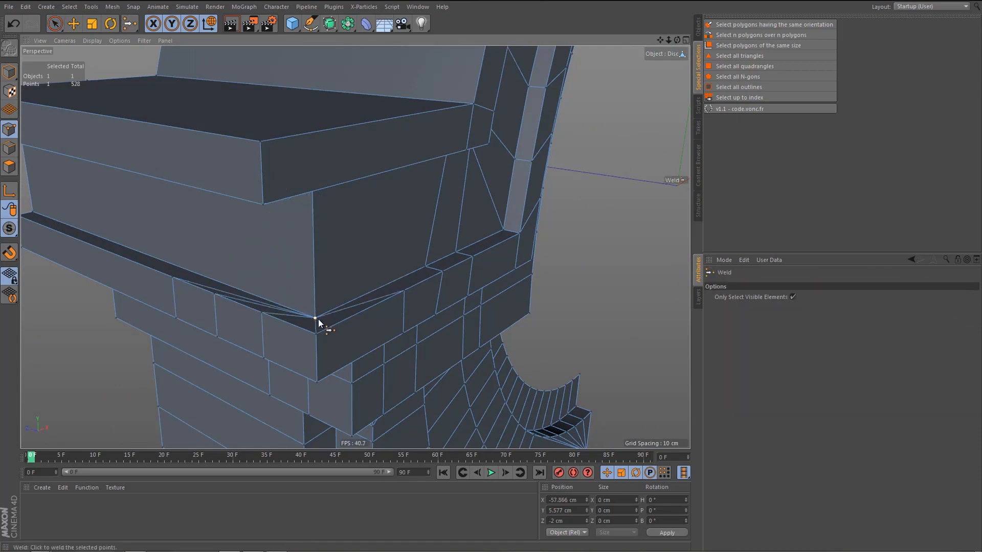
Weld the points along the upper edge of the lower slab's vertical faces into the slab's outer front corner point.
alt+drag(354, 294, 232, 289)
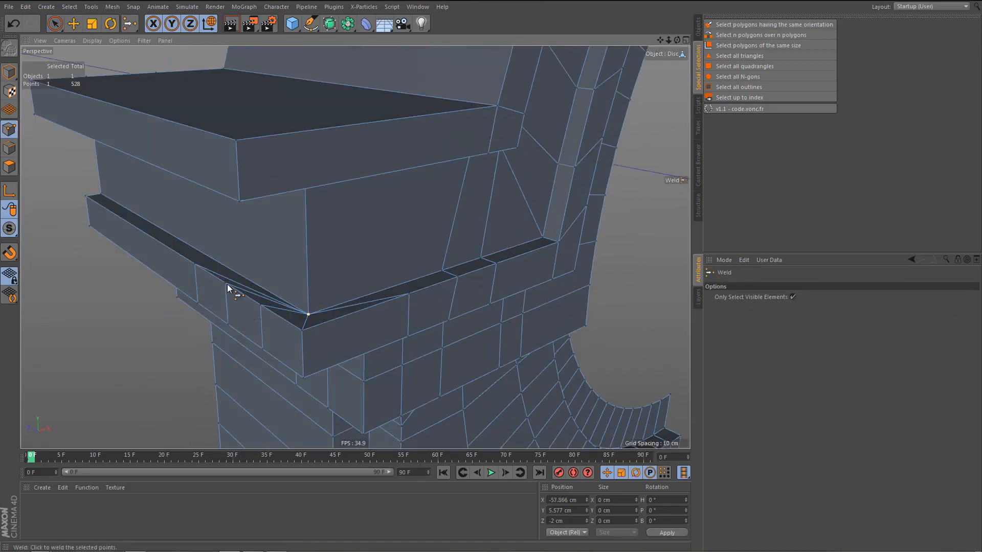
key(space)
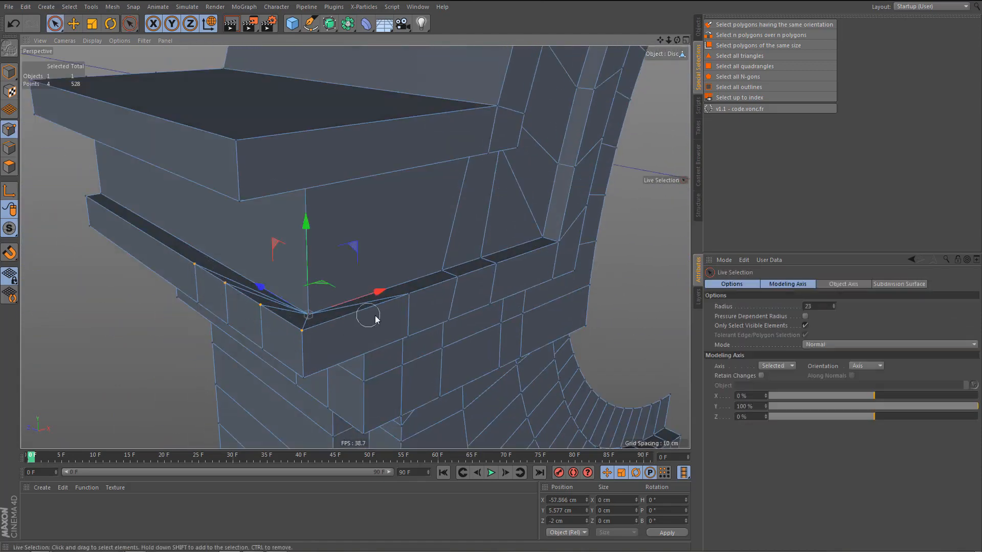
key(m)
key(q)
click(304, 331)
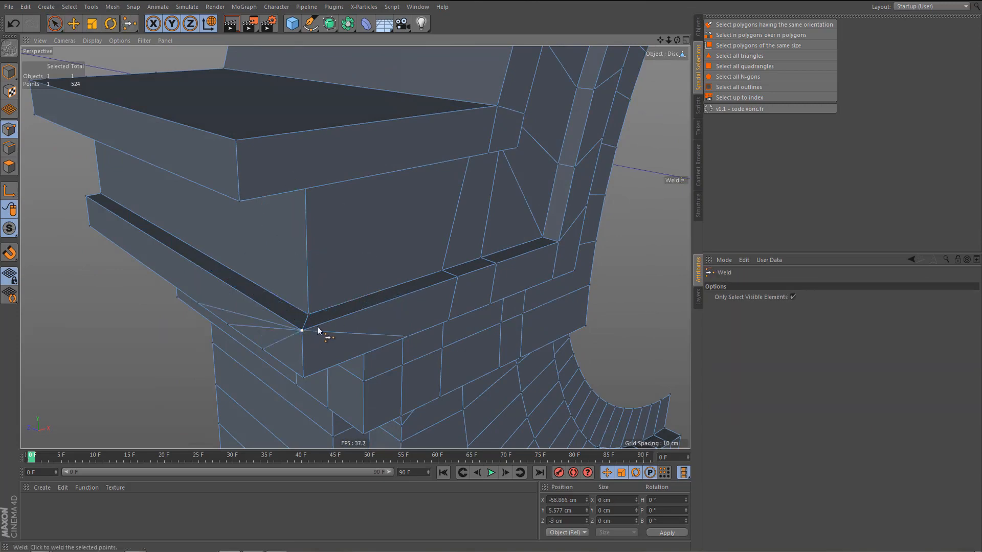
Weld the five points along the lower edge of the lower slab's vertical faces into the lower outer front corner point.
alt+drag(317, 326, 211, 370)
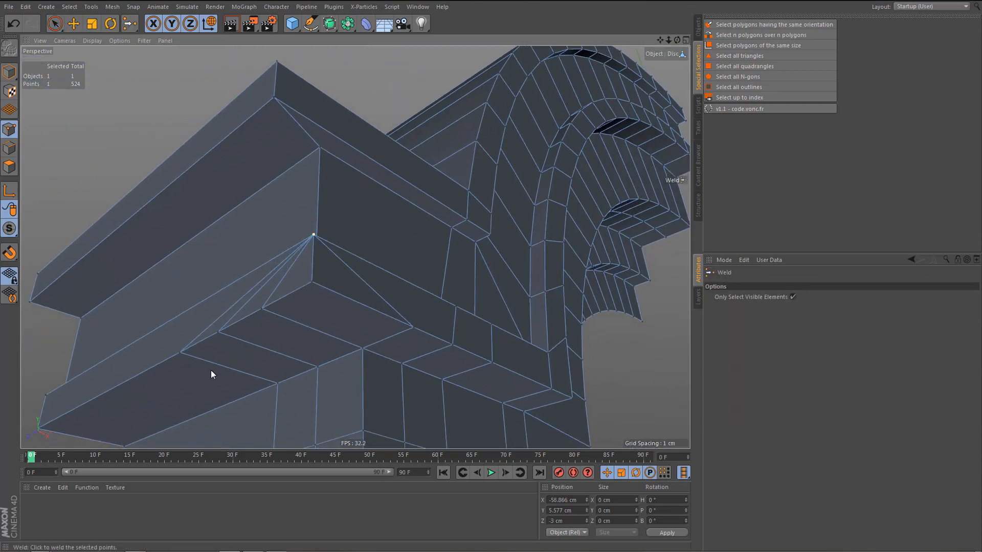
key(space)
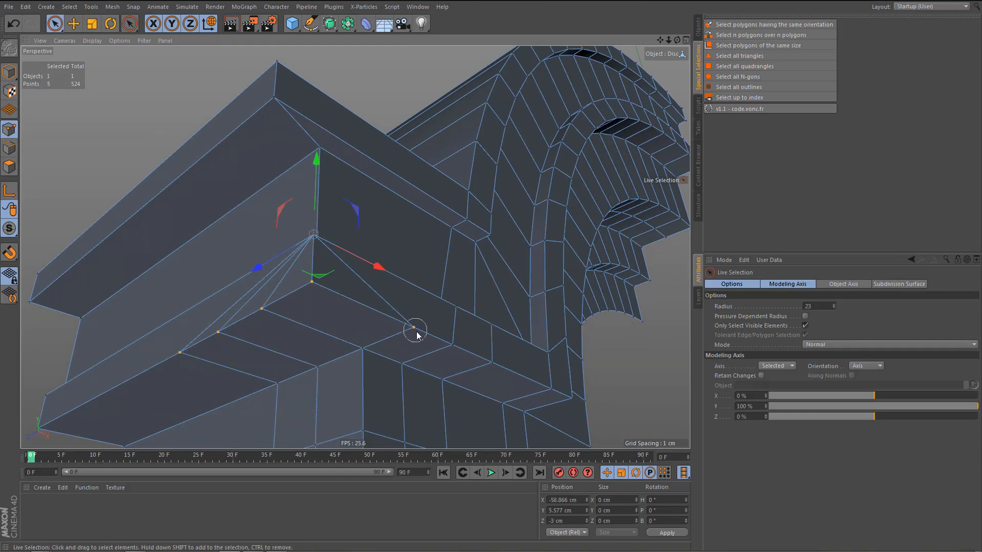
key(m)
key(q)
click(309, 284)
Weld the side points along the upper edge of the block beneath the lower slab into that block's front corner point.
alt+drag(320, 294, 285, 292)
key(space)
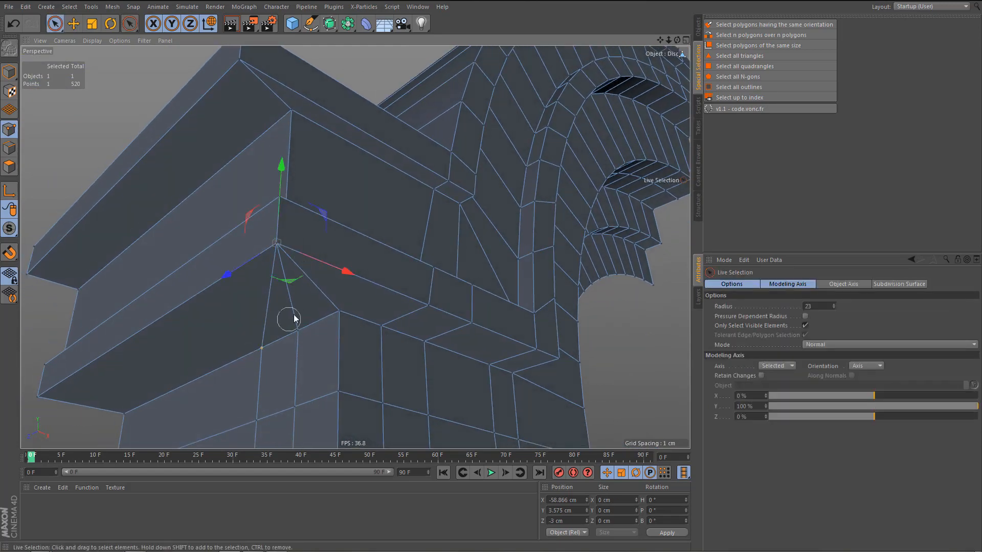
mouse_move(377, 329)
alt+mouse_down()
mouse_move(360, 397)
mouse_move(368, 335)
alt+mouse_up()
ctrl+click(382, 327)
key(m)
key(q)
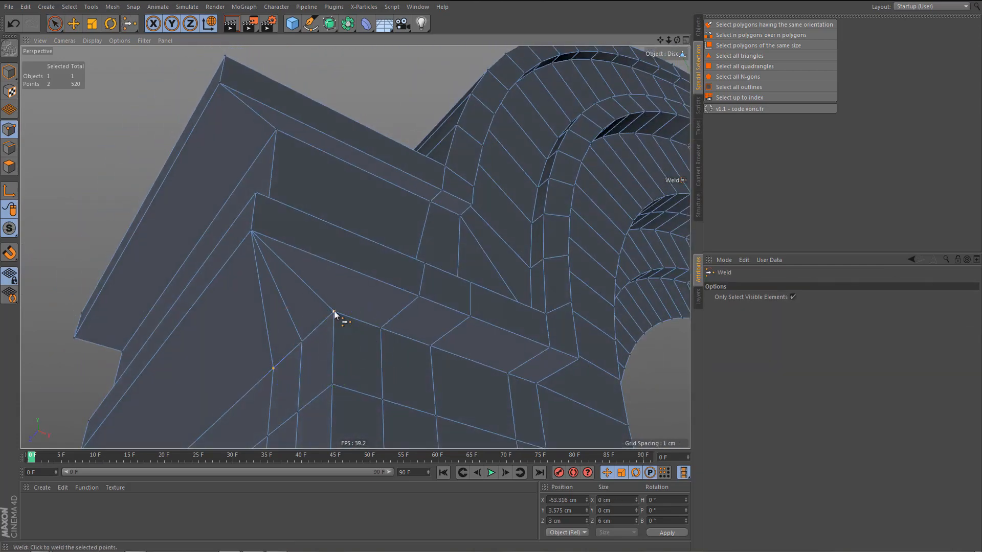
key(space)
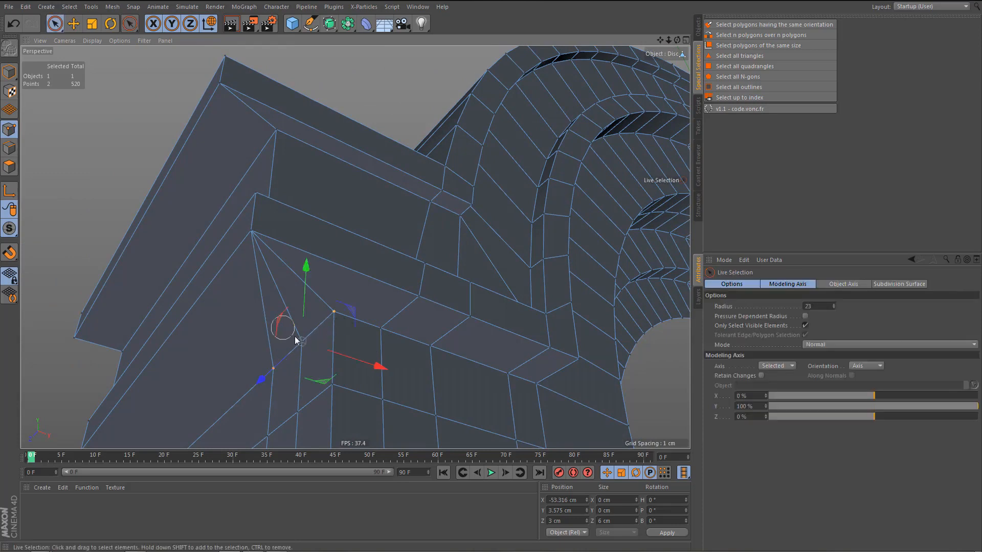
key(m)
key(q)
click(334, 311)
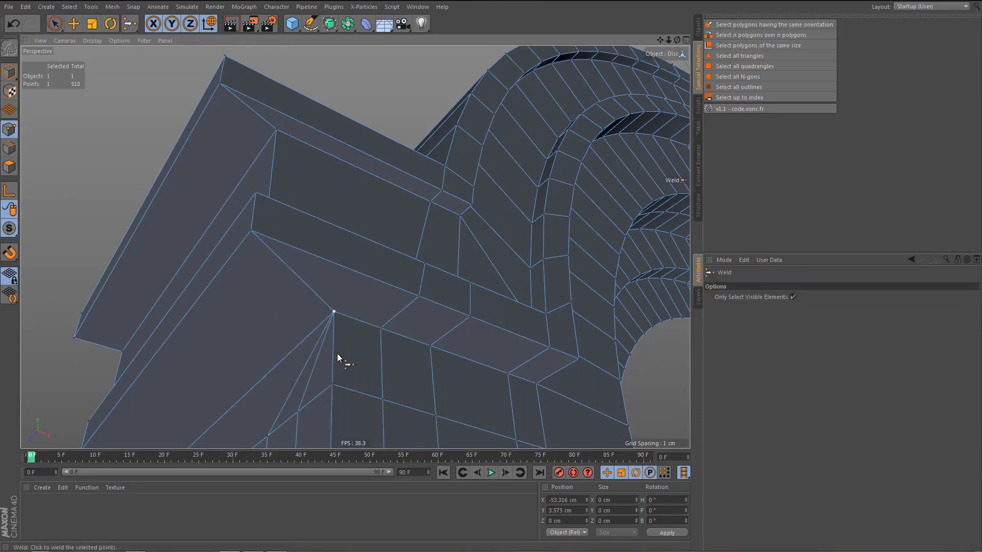
Weld the side points of the lower block's middle row and of its bottom edge into the matching front corner points.
alt+drag(336, 354, 300, 302)
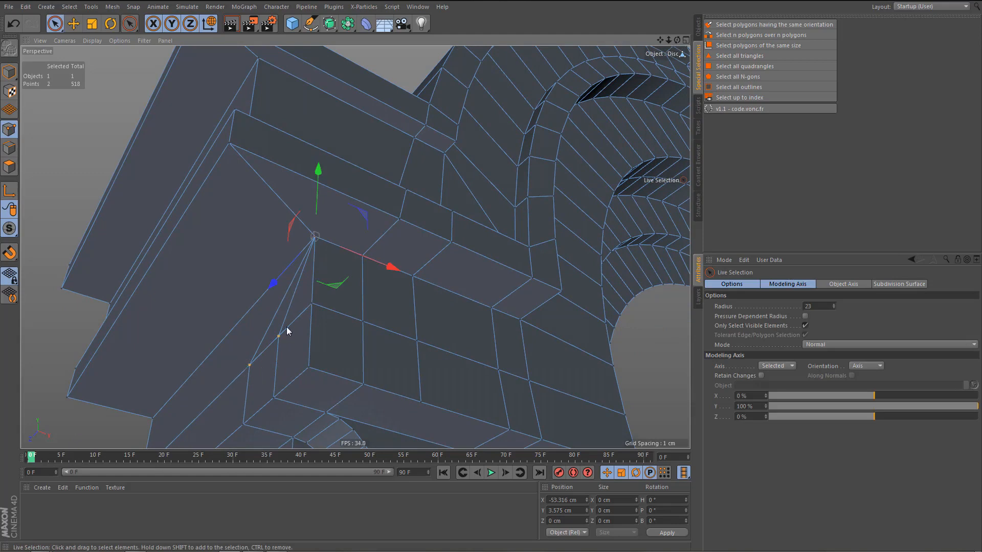
key(space)
click(312, 305)
alt+middle_drag(318, 336, 321, 234)
key(space)
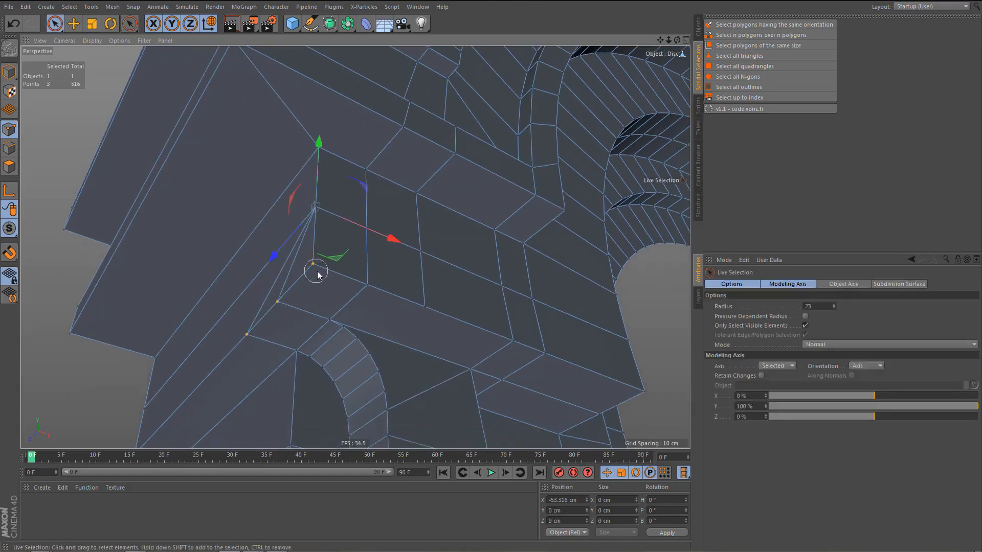
key(space)
click(311, 265)
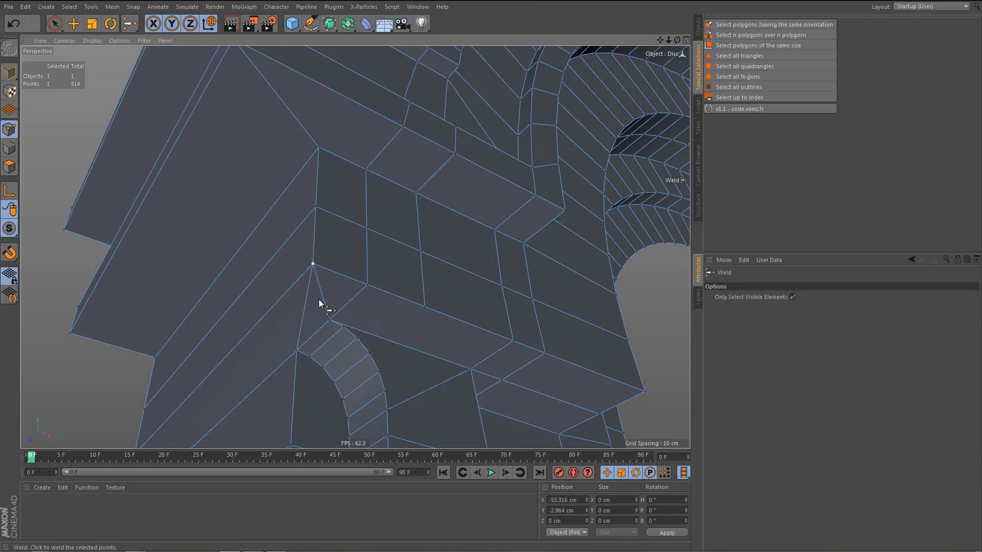
Weld the first point on the front bottom edge of the lower block into the block's bottom corner point.
alt+middle_drag(318, 299, 300, 256)
mouse_move(306, 263)
alt+mouse_down()
mouse_move(309, 243)
mouse_move(308, 251)
alt+mouse_up()
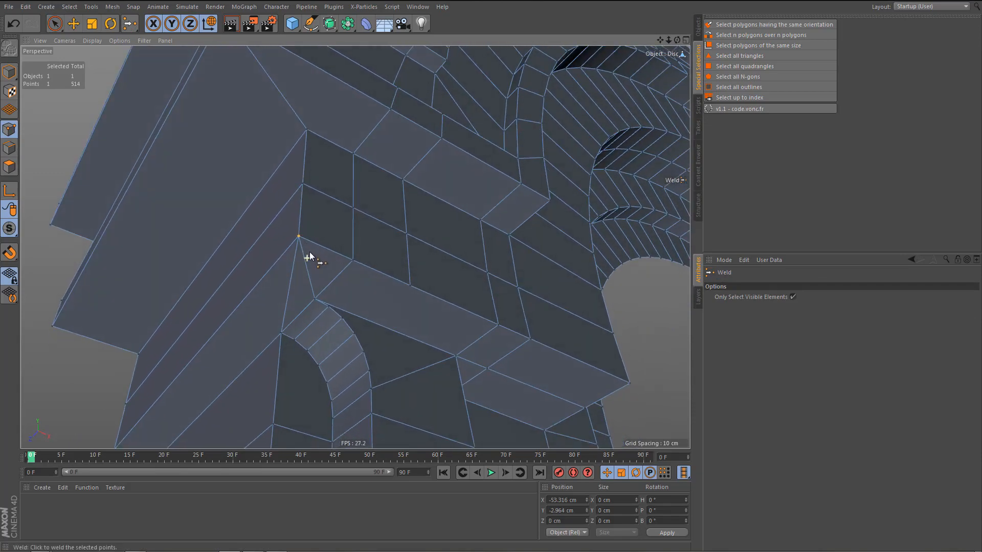
key(space)
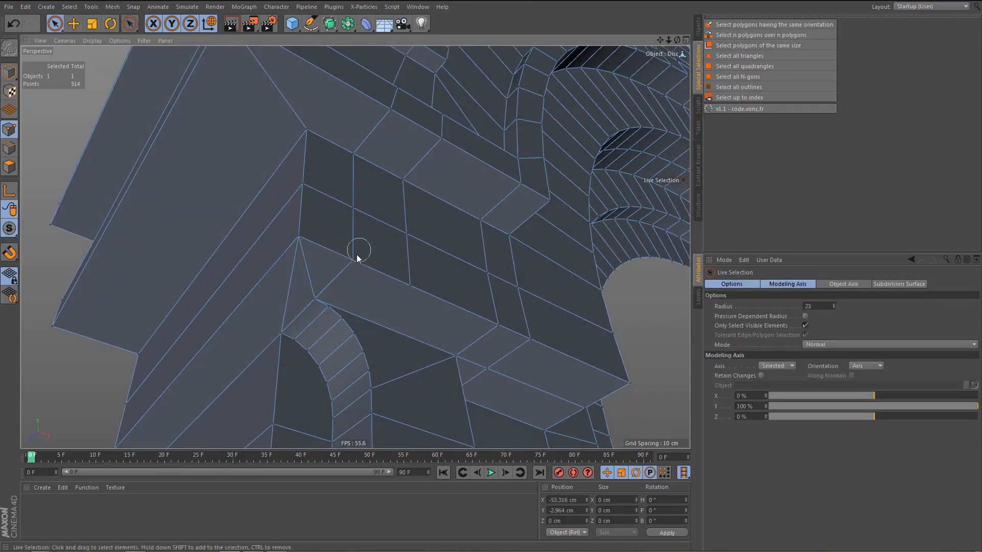
shift+click(297, 237)
key(space)
click(299, 236)
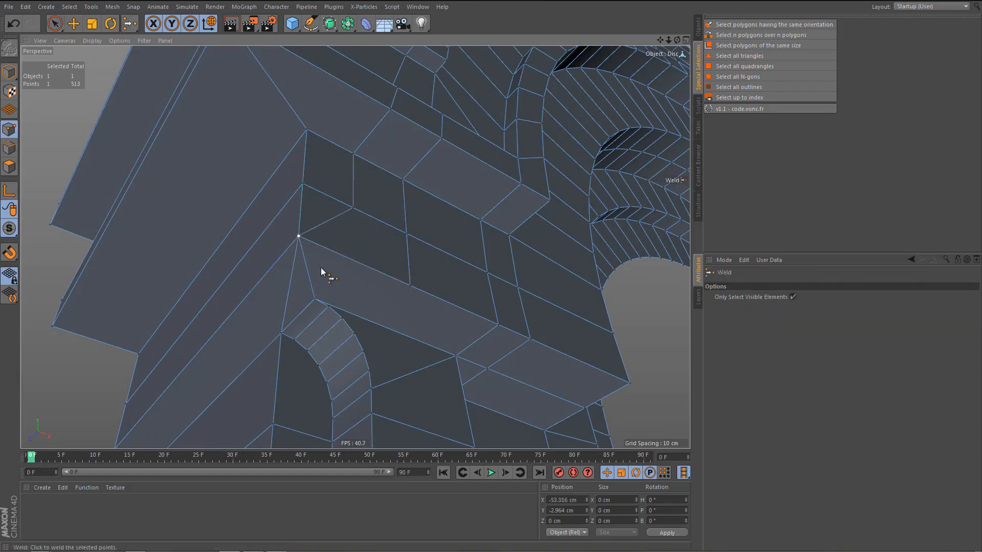
Weld the three points where the top slab's lower edge meets the arch into the inner corner point.
alt+middle_drag(320, 298, 301, 388)
mouse_move(312, 332)
alt+mouse_down()
mouse_move(299, 341)
mouse_move(303, 327)
alt+mouse_up()
alt+middle_drag(305, 328, 302, 395)
alt+drag(338, 276, 357, 244)
key(space)
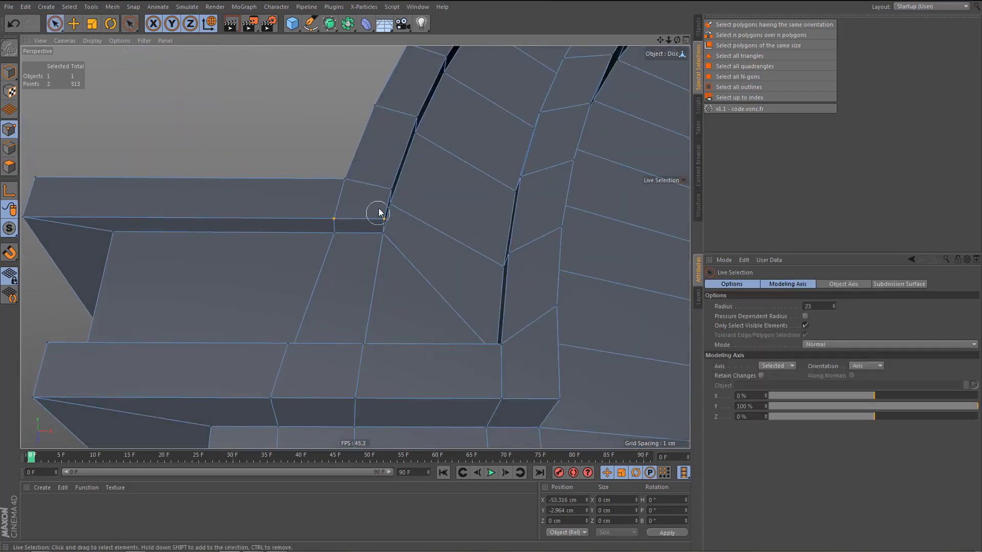
alt+drag(401, 237, 398, 216)
key(space)
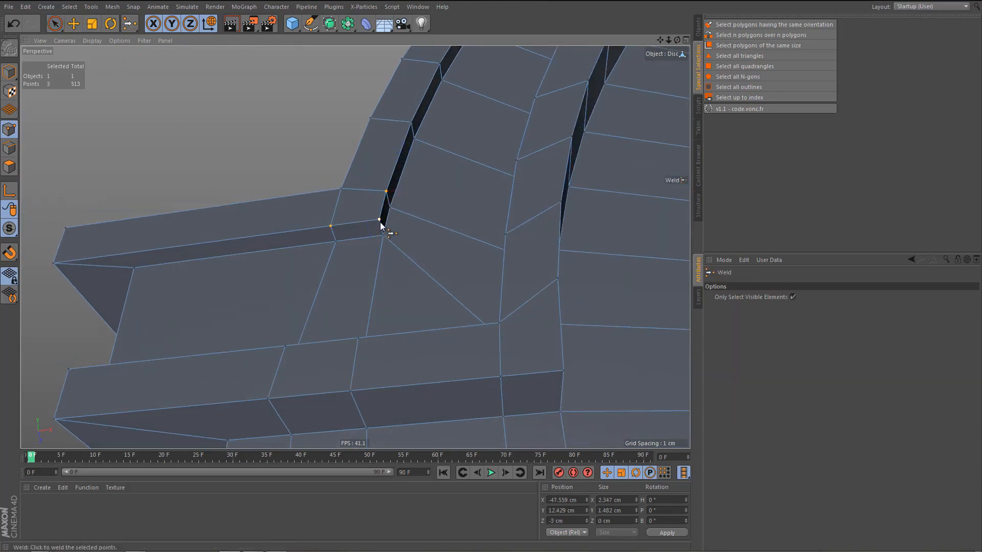
click(380, 220)
Dissolve the two redundant vertical edge loops running down the side block's front near the arch.
key(Return)
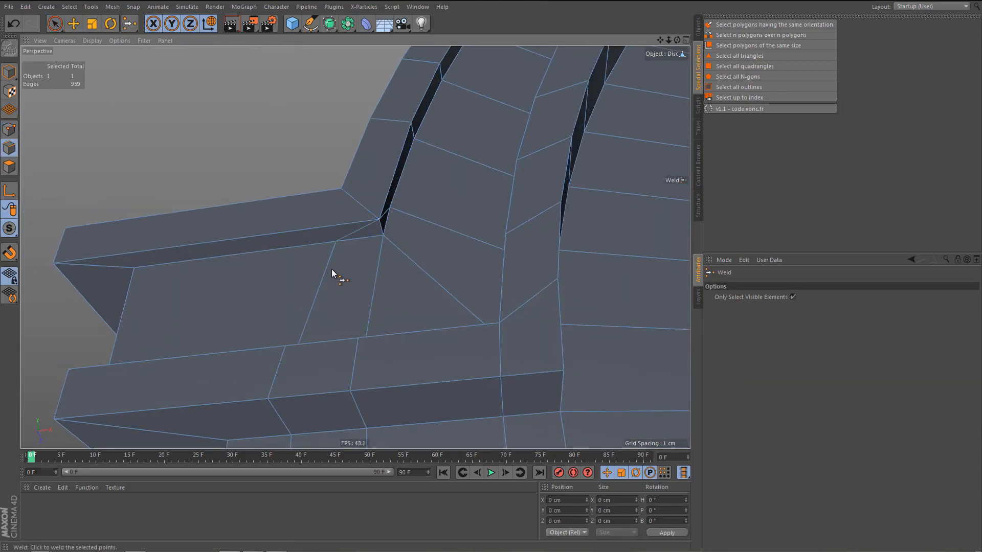
key(e)
double_click(325, 272)
scroll(355, 266, down, 3)
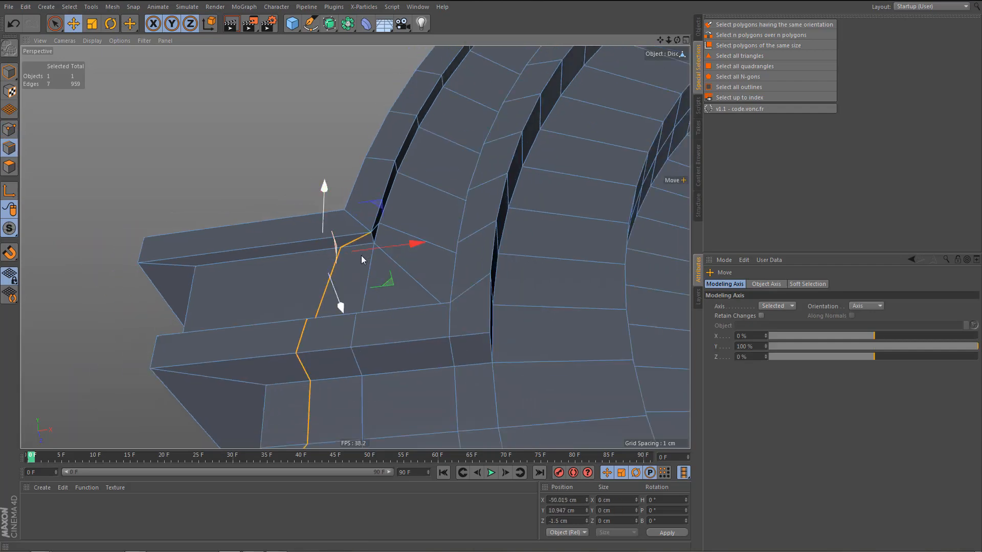
key(ctrl+BackSpace)
scroll(348, 266, down, 3)
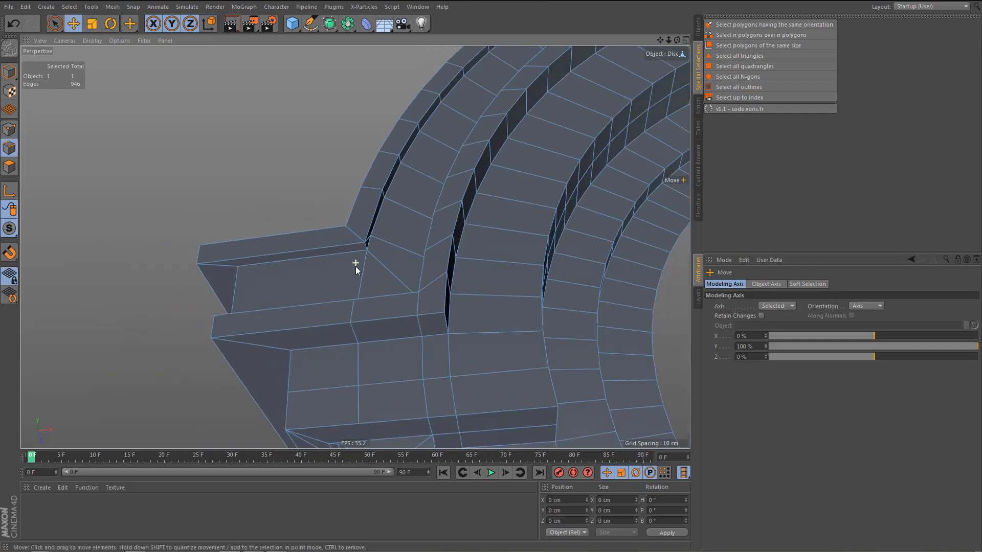
alt+drag(354, 265, 367, 318)
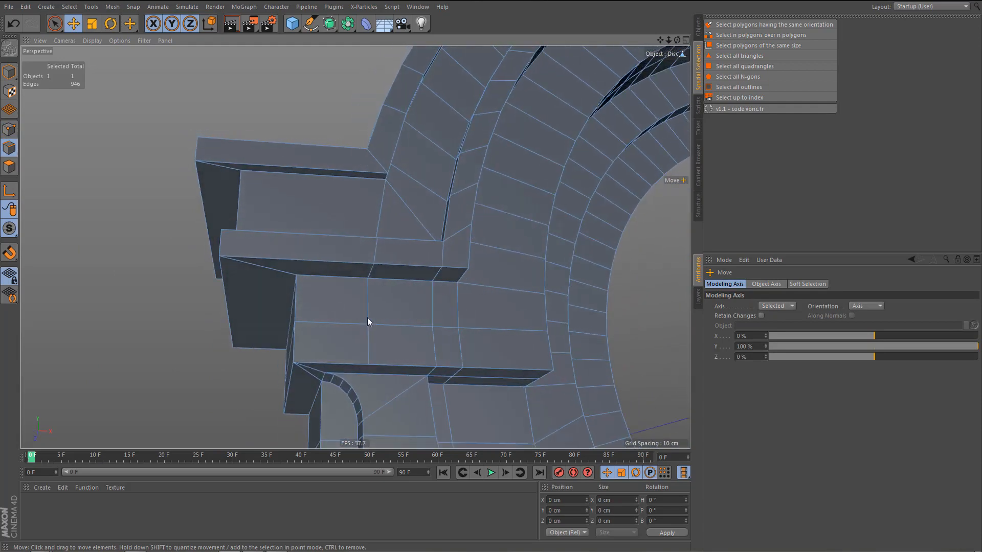
double_click(384, 215)
key(Delete)
Weld the two points where the lower slab's underside meets the arch into the point on the arch side.
mouse_move(396, 292)
alt+mouse_down()
mouse_move(373, 343)
mouse_move(347, 273)
mouse_move(357, 233)
mouse_move(417, 346)
mouse_move(328, 254)
mouse_move(281, 311)
mouse_move(335, 312)
mouse_move(332, 287)
mouse_move(385, 235)
mouse_move(377, 276)
mouse_move(394, 281)
mouse_move(347, 277)
mouse_move(386, 283)
mouse_move(368, 284)
mouse_move(373, 259)
mouse_move(388, 269)
mouse_move(382, 281)
alt+mouse_up()
key(Return)
key(space)
drag(360, 233, 380, 233)
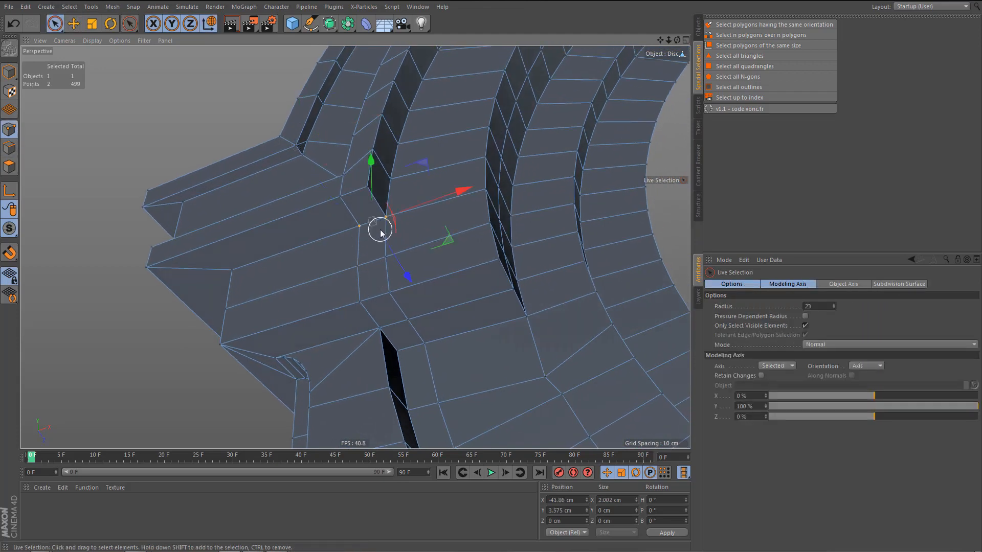
key(m)
key(q)
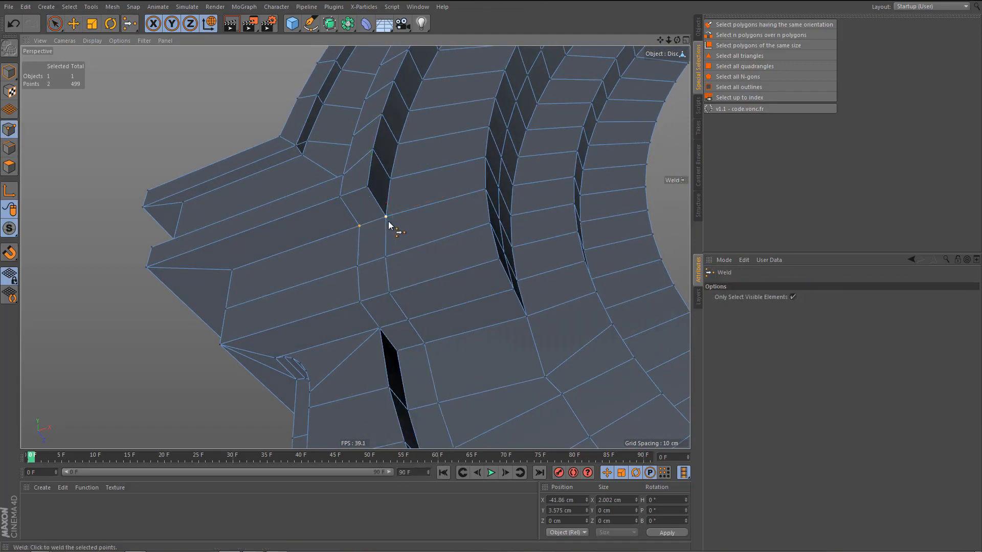
click(388, 225)
Dissolve the redundant vertical edge loop running down the lower block's front from the welded corner.
alt+drag(374, 266, 392, 248)
key(Return)
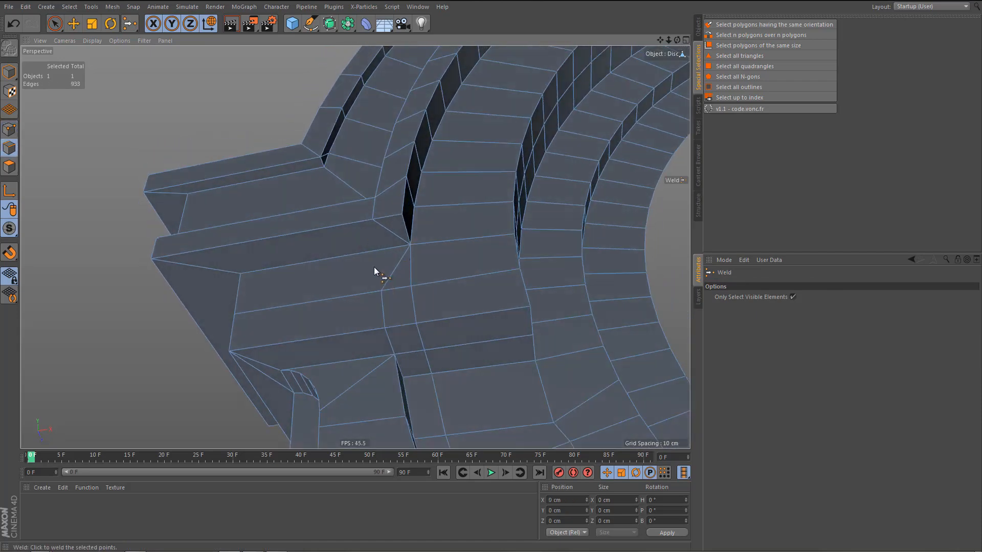
key(e)
double_click(393, 275)
key(Delete)
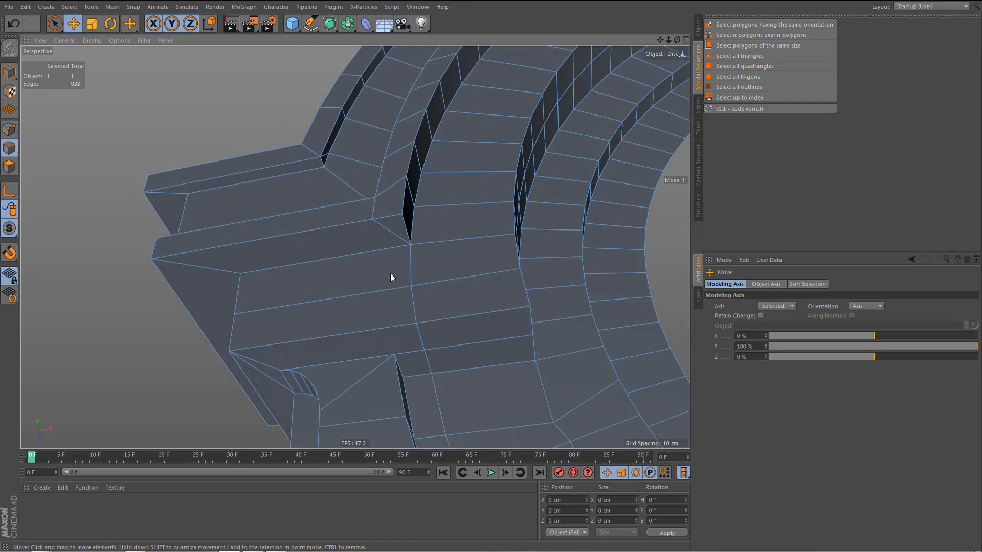
Weld the point under the lower block's bottom edge into the neighbouring top corner of the arch groove with the Polygon Pen.
alt+drag(409, 308, 411, 338)
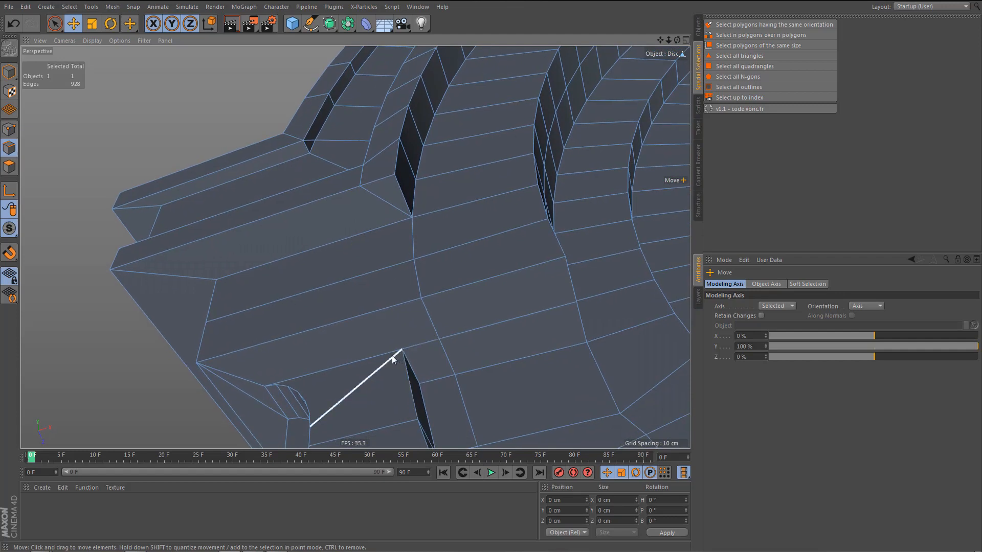
key(m)
key(e)
drag(440, 342, 402, 349)
alt+drag(418, 299, 398, 299)
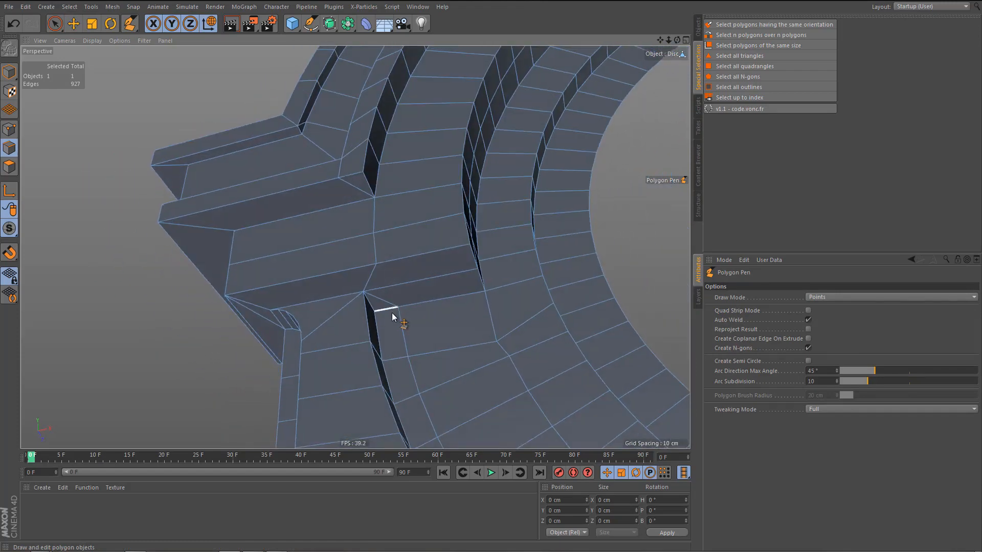
Dissolve the redundant edge loop running down the arch face beside the groove from the welded corner.
key(e)
double_click(404, 328)
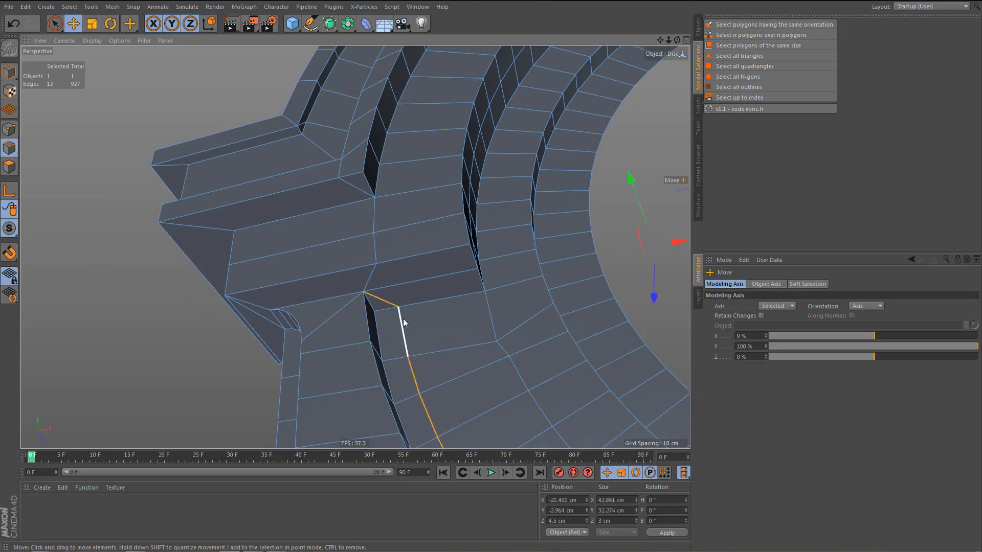
alt+drag(404, 328, 352, 274)
key(Delete)
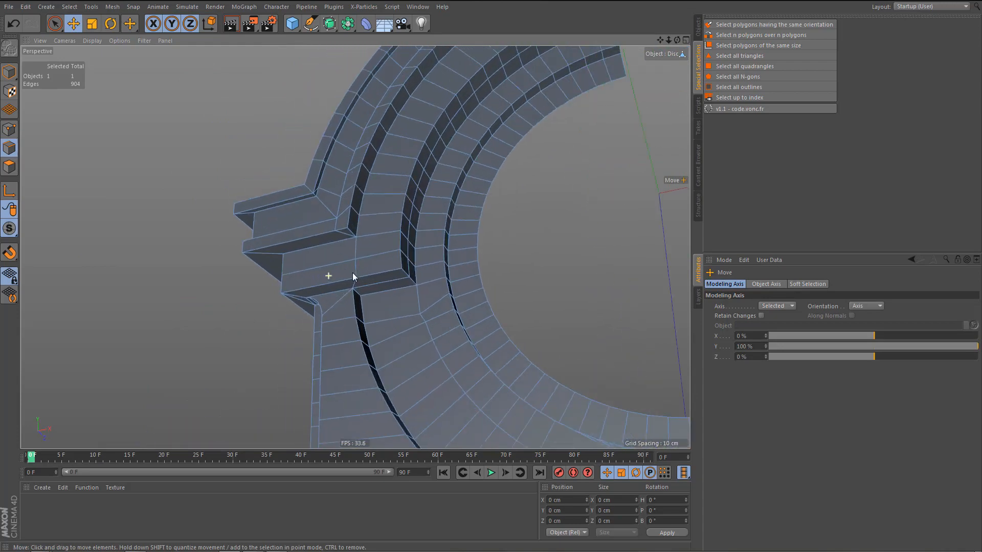
Line-cut a straight edge across the arch face below the block, with Visible Only enabled, and remove the old kinked edge.
alt+right_drag(351, 272, 364, 267)
alt+drag(355, 248, 342, 259)
alt+right_drag(373, 330, 402, 328)
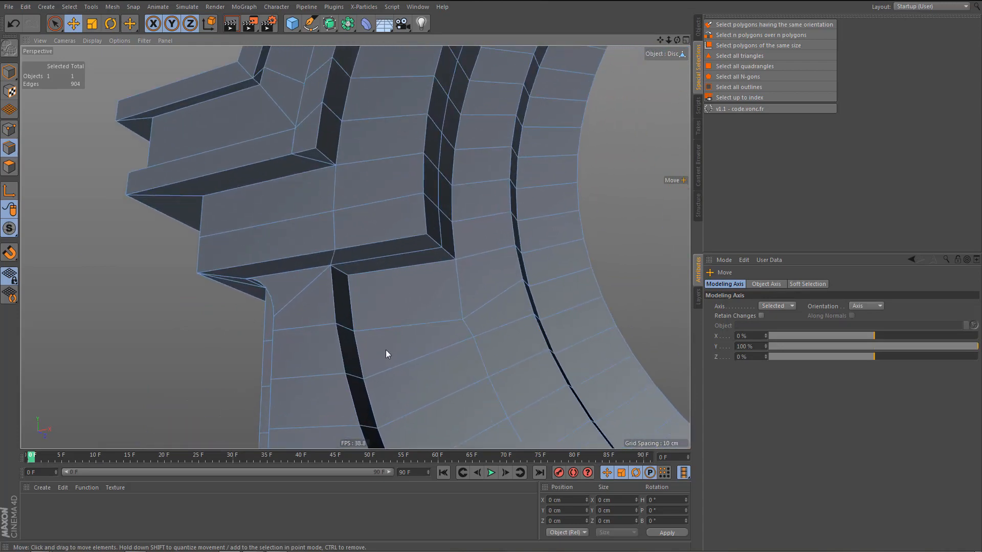
key(k)
key(k)
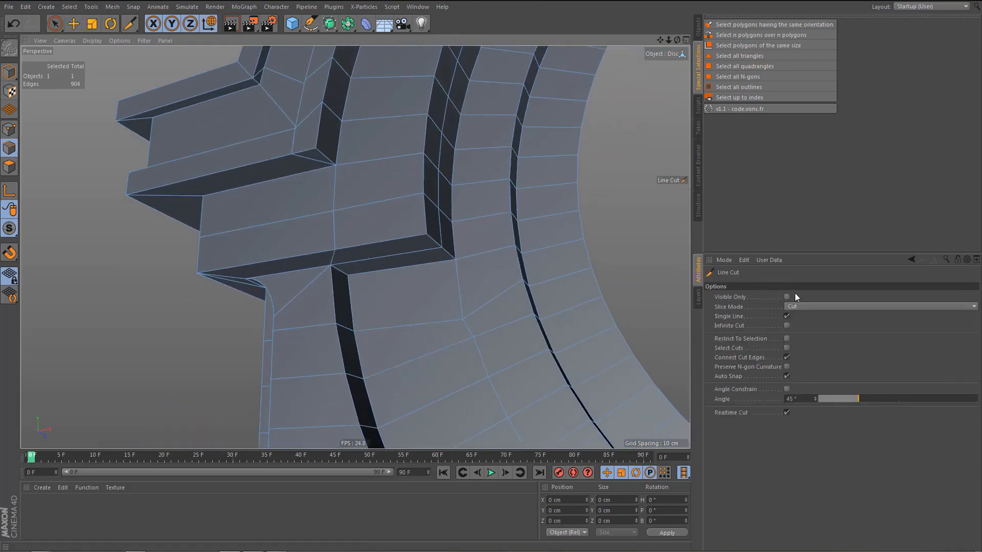
click(787, 297)
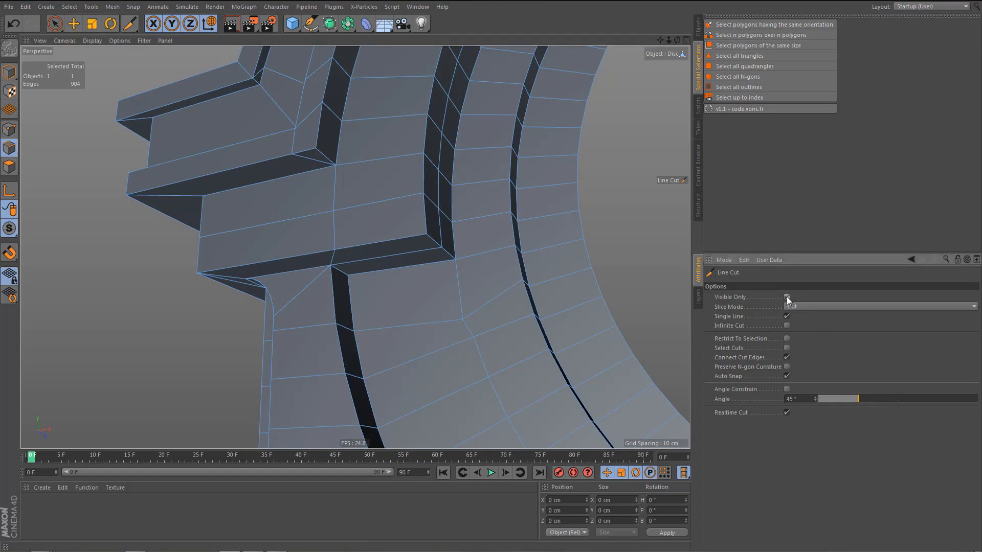
click(522, 281)
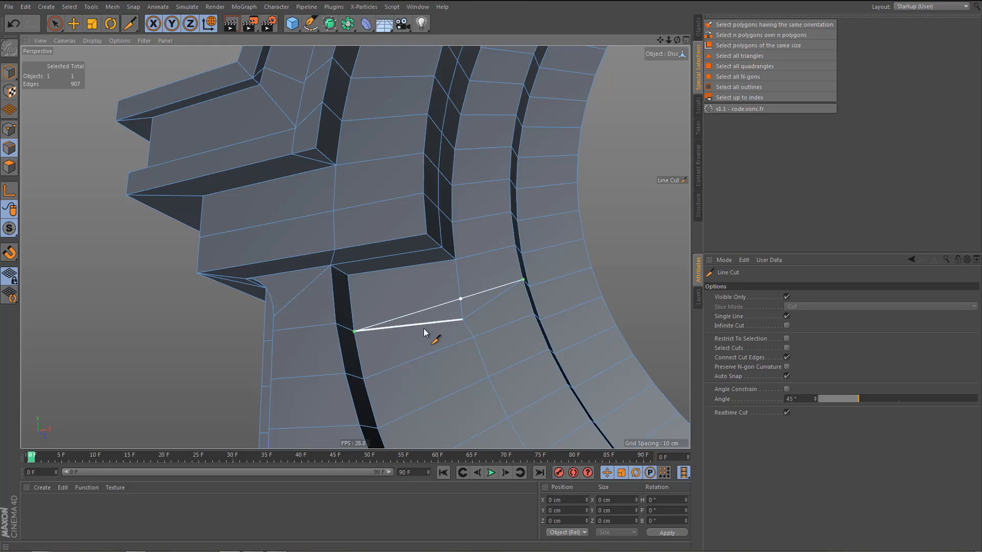
key(e)
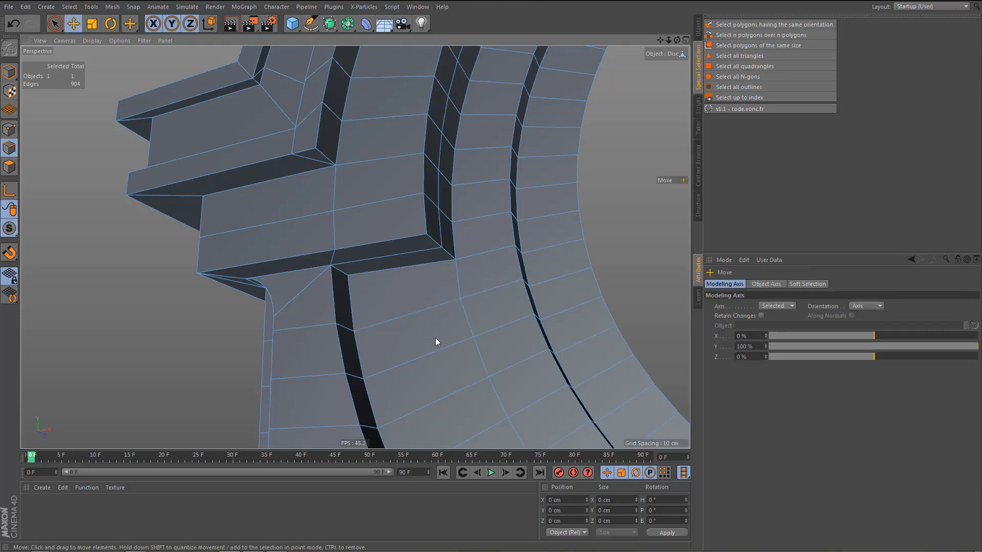
Connect the diagonal corner edge and the short back edge on the block's underside with a new lengthwise edge.
mouse_move(422, 344)
alt+mouse_down()
mouse_move(406, 357)
mouse_move(387, 352)
mouse_move(406, 357)
mouse_move(407, 348)
alt+mouse_up()
alt+middle_drag(295, 327, 400, 311)
alt+right_drag(364, 277, 436, 219)
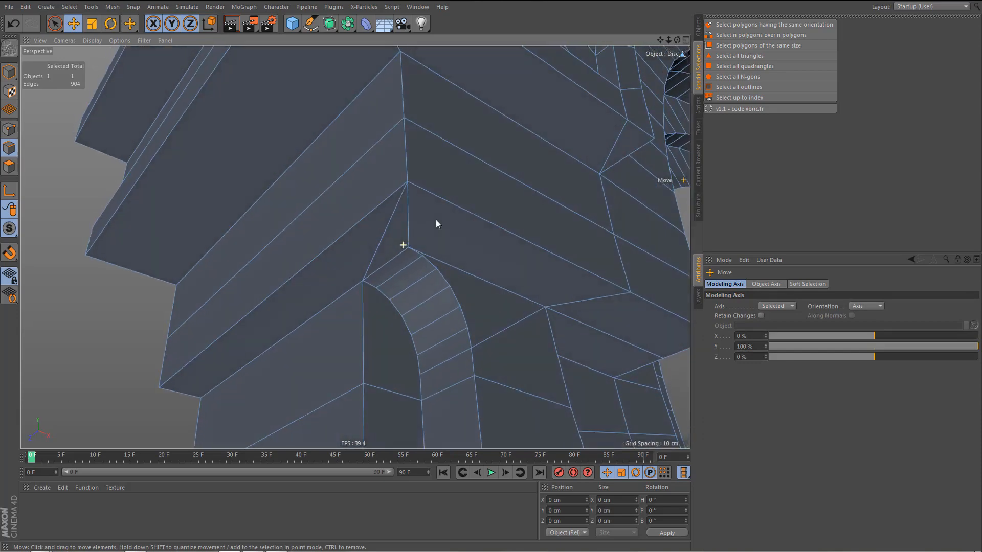
click(385, 239)
shift+click(168, 392)
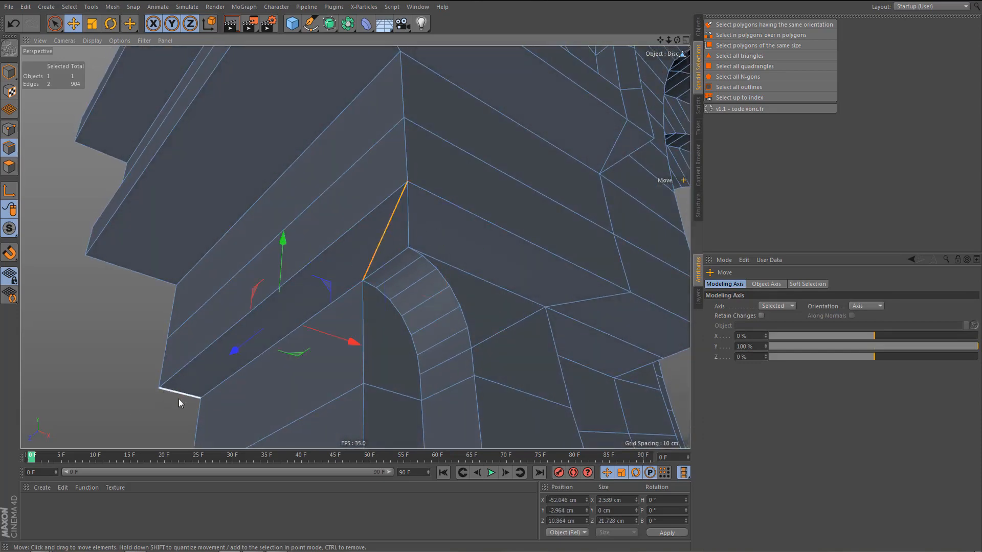
key(m)
key(m)
Move the new point on the underside's diagonal corner edge back along Z to about 5.1 cm.
key(Return)
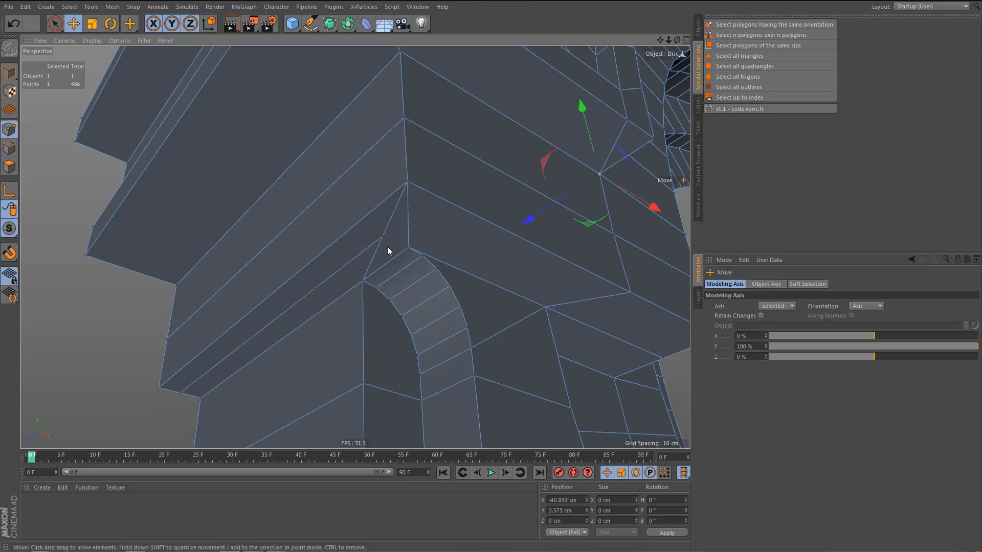
click(383, 237)
drag(383, 237, 336, 277)
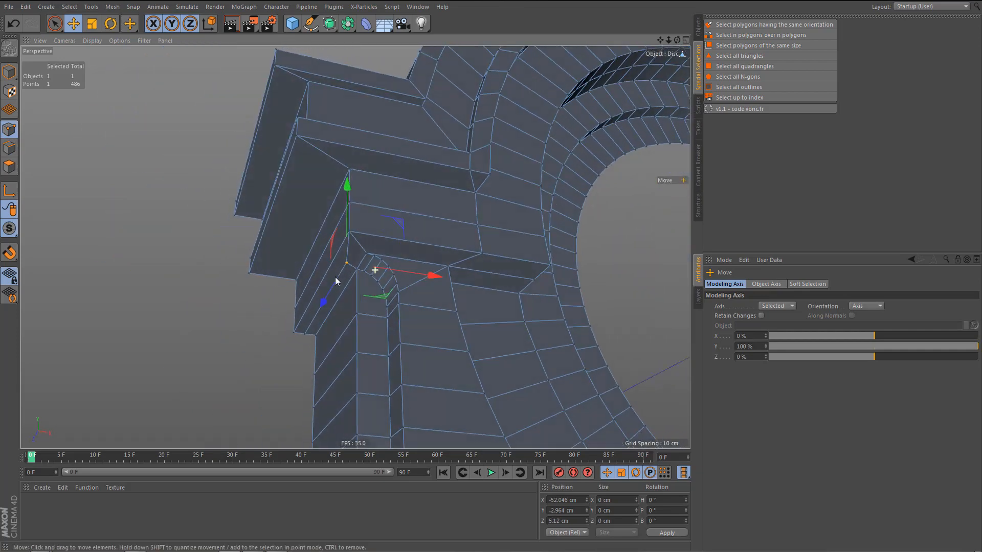
Remove the N-gons from the two curved faces around the rounded top of the pillar recess.
key(Return)
key(Return)
click(373, 300)
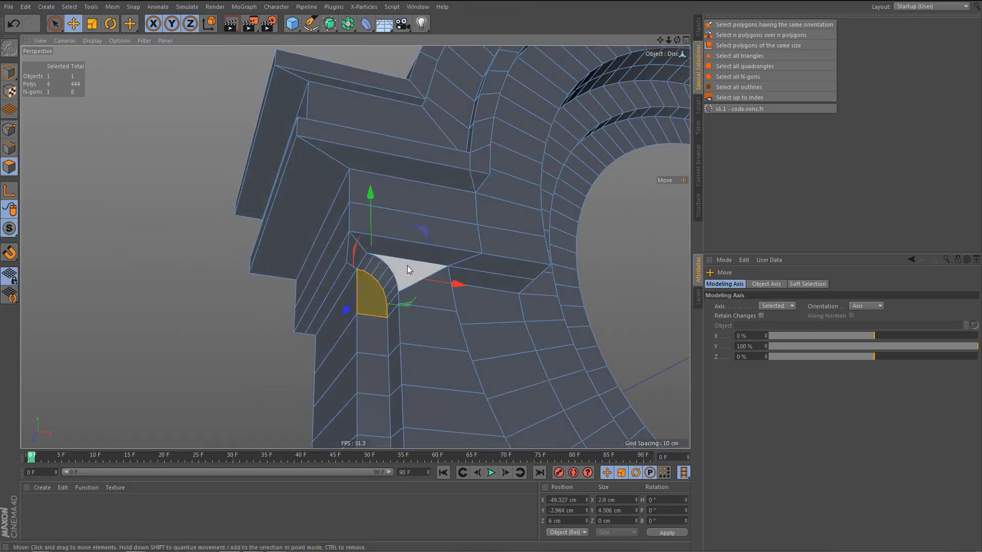
shift+click(412, 289)
right_click(412, 290)
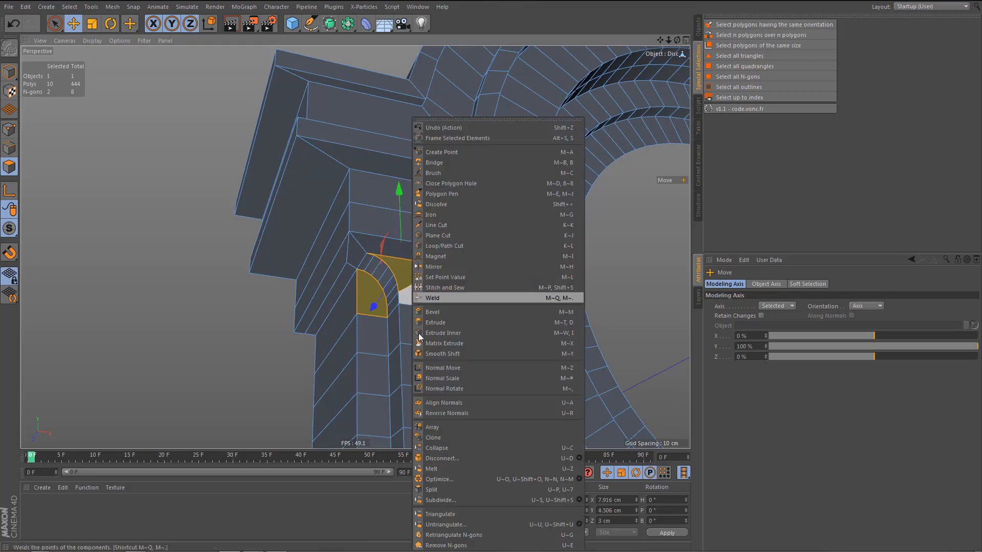
click(445, 545)
alt+right_drag(401, 276, 456, 277)
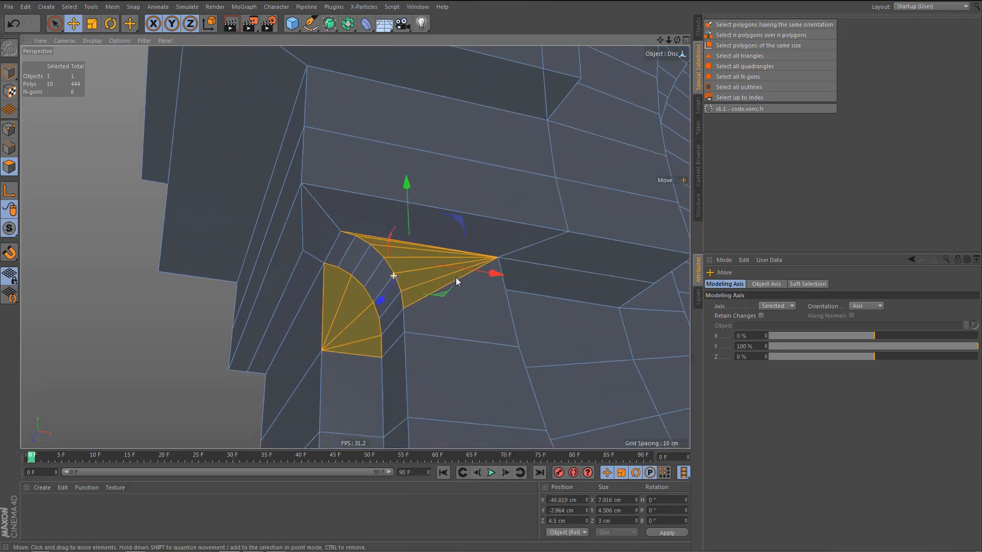
Weld the lower slab's front corner point into the adjacent point on the arch side.
alt+middle_drag(430, 293, 417, 312)
alt+drag(416, 313, 403, 321)
alt+middle_drag(413, 312, 312, 294)
alt+drag(312, 293, 342, 182)
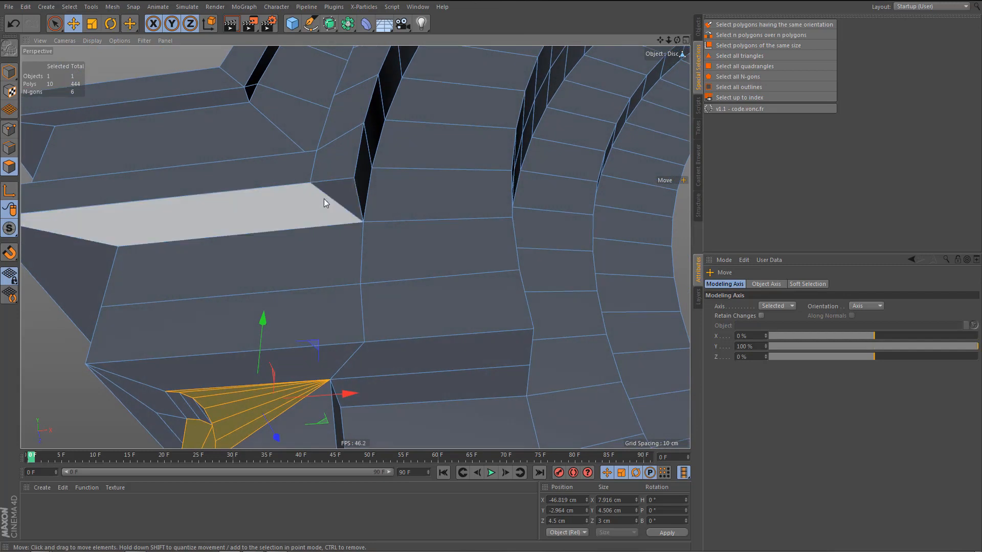
key(v)
key(p)
key(space)
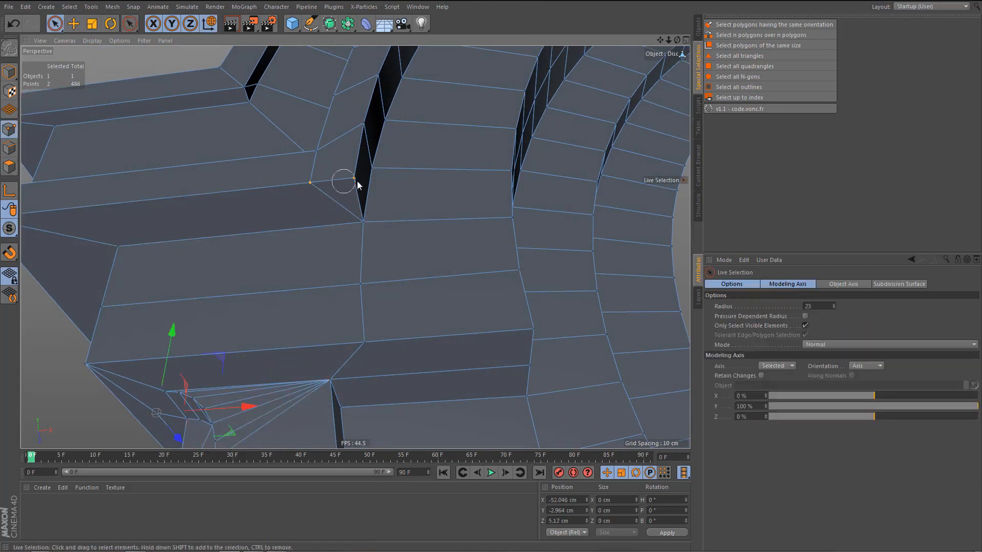
shift+click(356, 184)
key(m)
key(q)
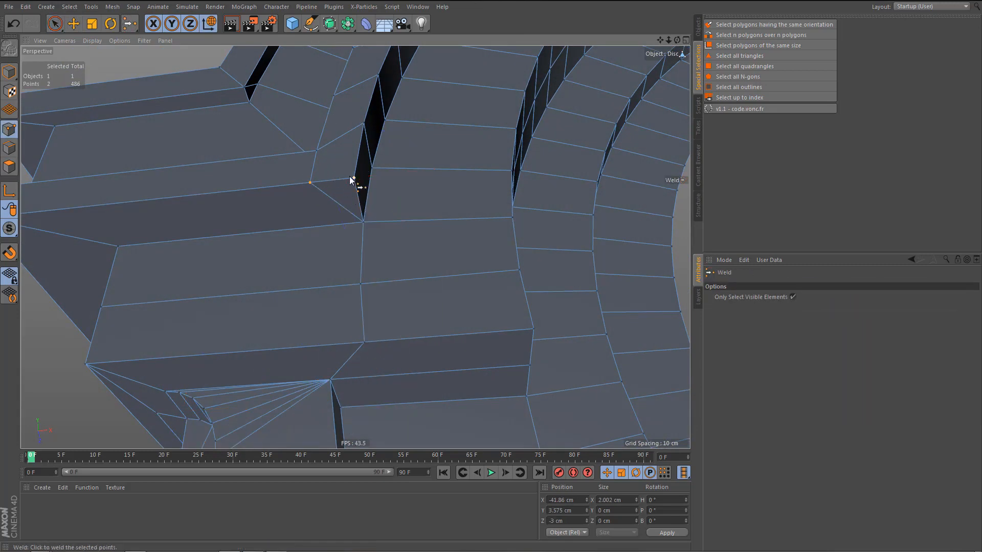
click(353, 177)
Connect the vertical edges of the block between the two slabs with a horizontal edge running onto the arch, leaving out the outer arch edge.
alt+drag(338, 209, 336, 280)
key(Return)
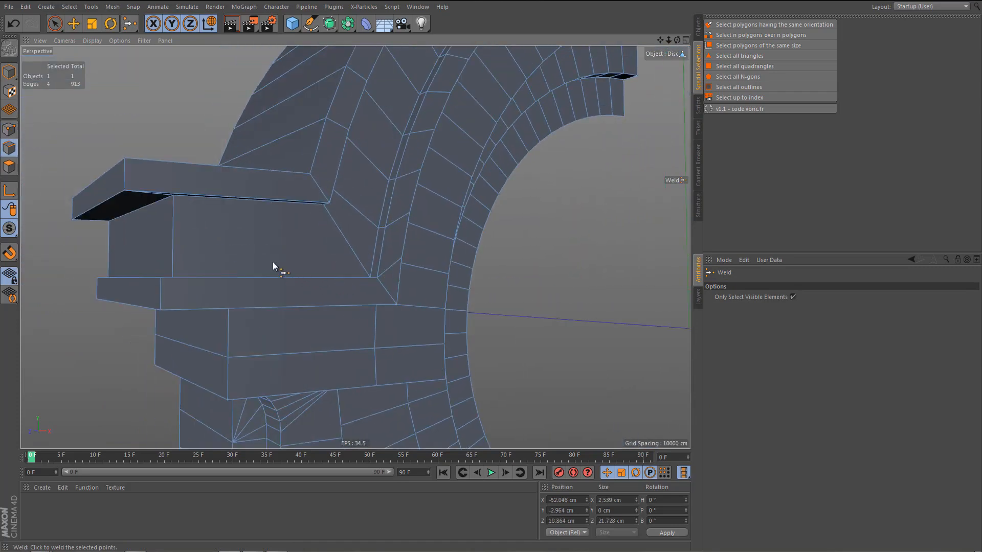
key(space)
drag(102, 241, 316, 246)
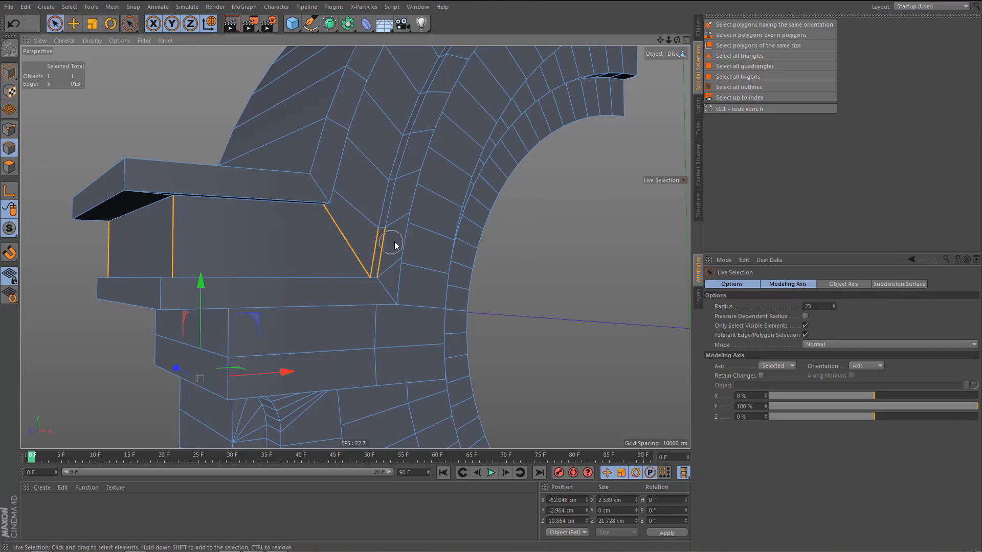
drag(395, 242, 399, 242)
mouse_move(343, 256)
alt+mouse_down()
mouse_move(197, 237)
mouse_move(229, 230)
alt+mouse_up()
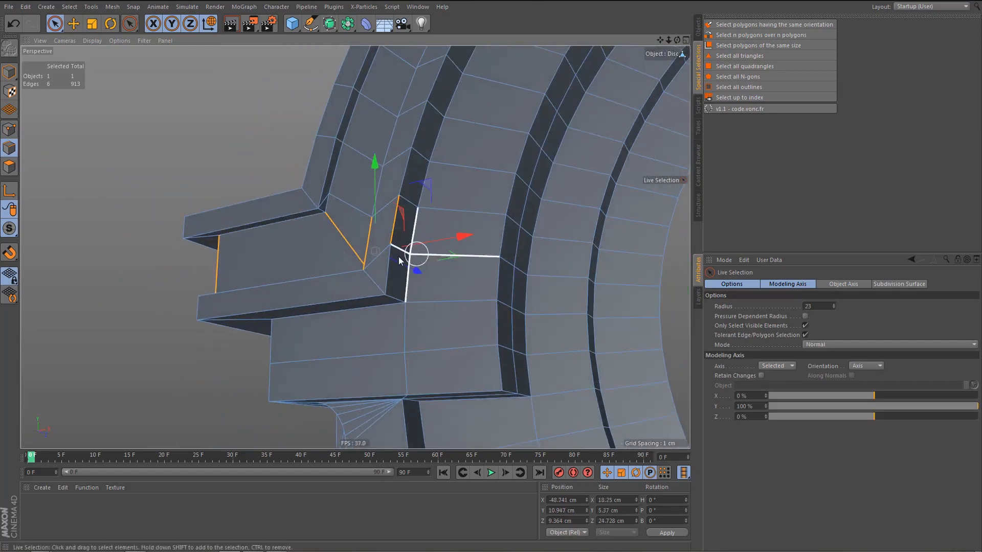
scroll(387, 241, up, 4)
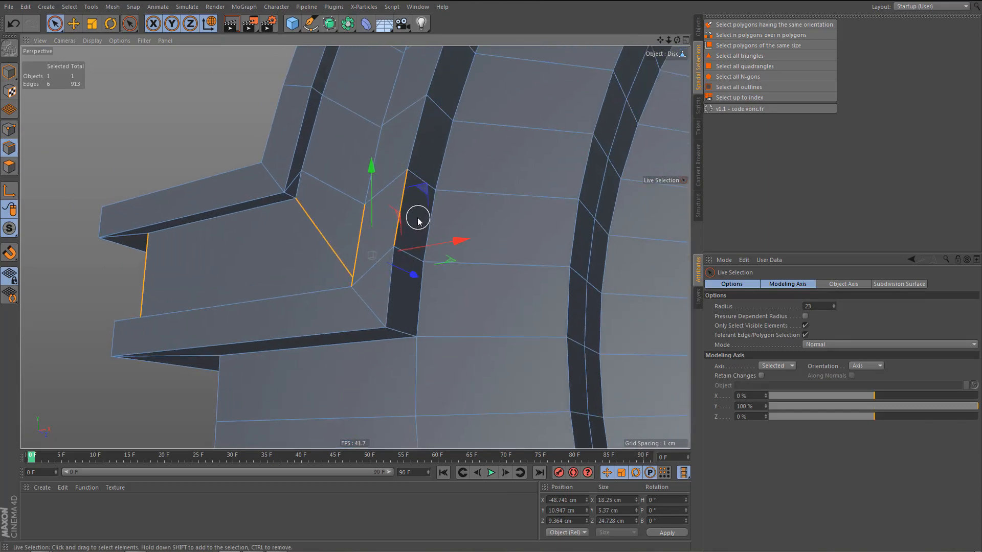
ctrl+click(394, 221)
scroll(366, 272, up, 2)
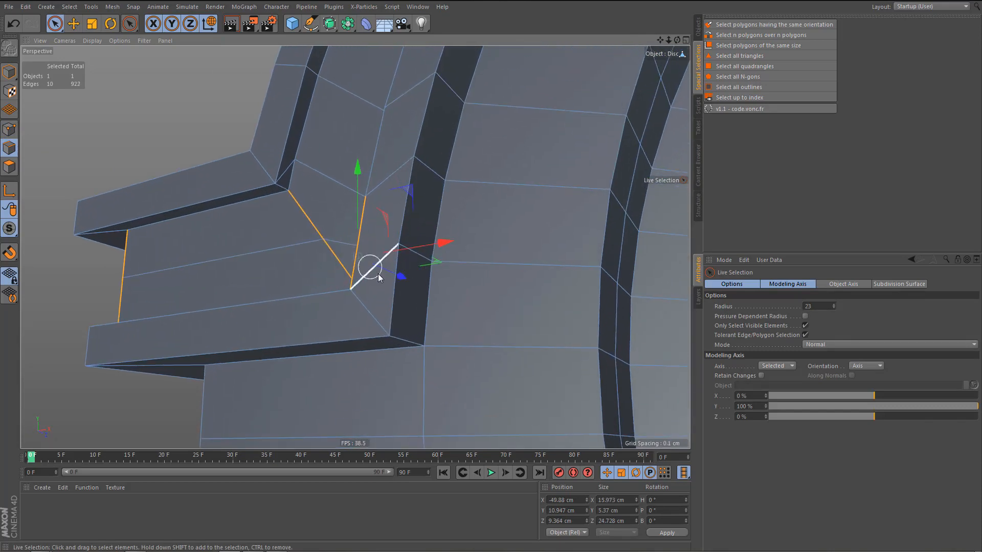
Connect the end point of the new horizontal edge to the neighbouring point on the arch's outer edge.
key(Return)
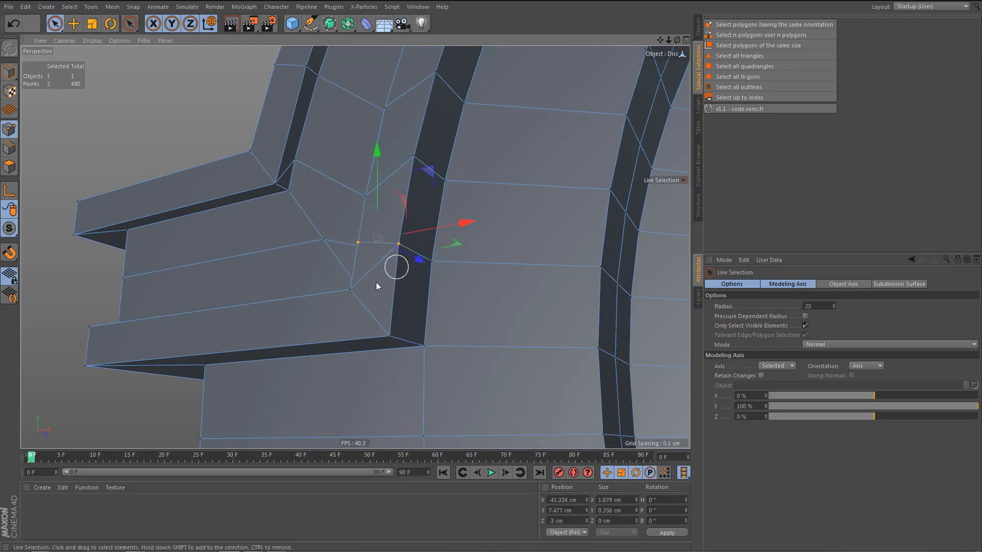
mouse_move(377, 283)
alt+mouse_down()
mouse_move(401, 274)
mouse_move(462, 311)
mouse_move(377, 285)
alt+mouse_up()
key(Return)
Dissolve the two diagonal edges meeting at the lower slab's inner corner.
click(376, 274)
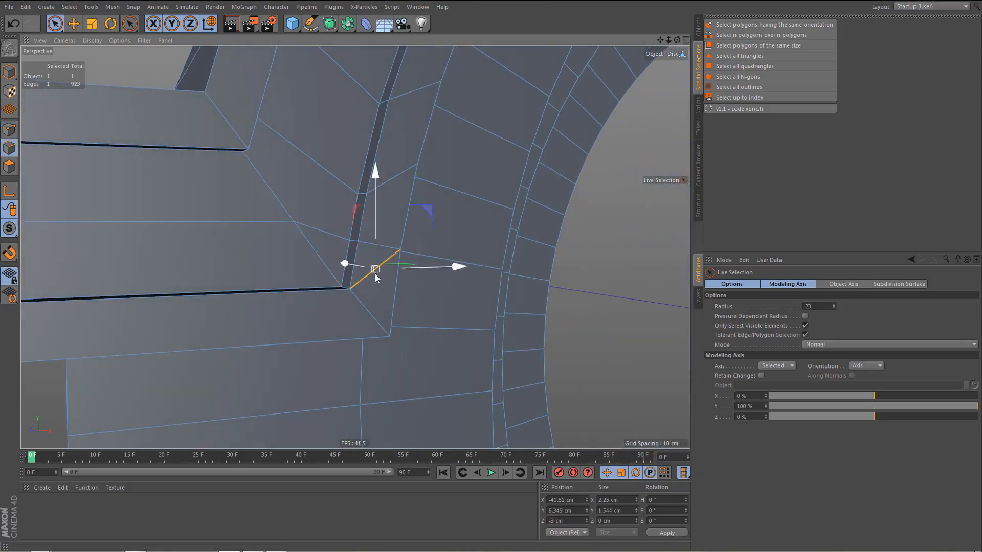
key(Delete)
click(314, 263)
key(Delete)
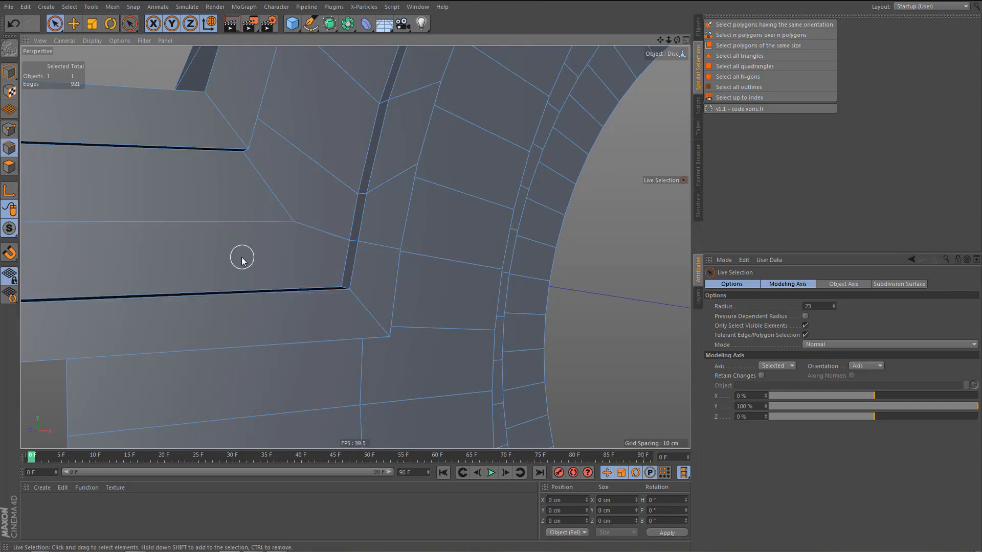
Weld the bend point of the horizontal edge down into the lower slab's inner corner with the Polygon Pen.
alt+drag(241, 259, 226, 241)
key(space)
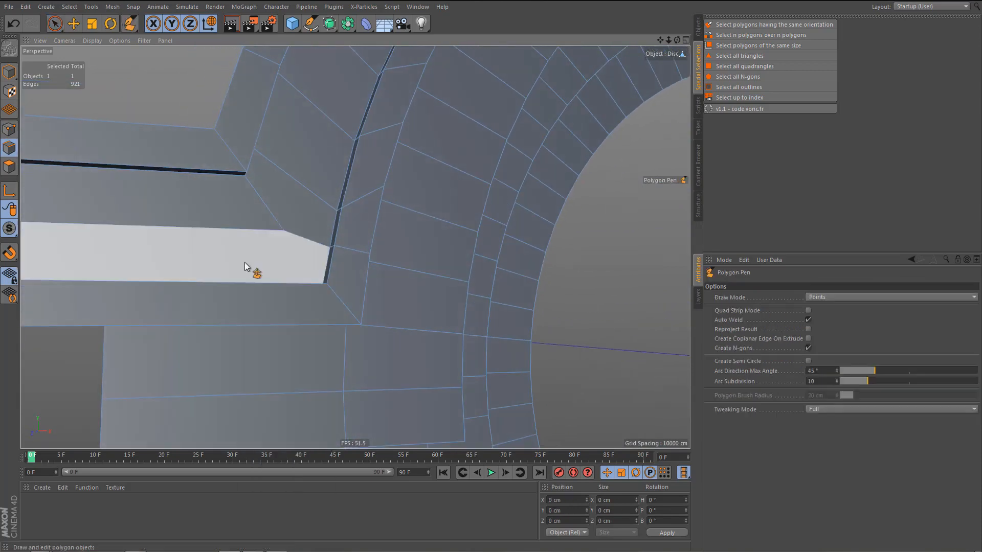
scroll(295, 256, up, 2)
alt+drag(295, 256, 331, 288)
alt+right_drag(315, 271, 283, 289)
alt+middle_drag(283, 288, 296, 280)
Connect the upper slab's inner corner point to the arch edge point above the lower slab.
alt+drag(355, 247, 274, 192)
click(330, 224)
scroll(323, 211, up, 3)
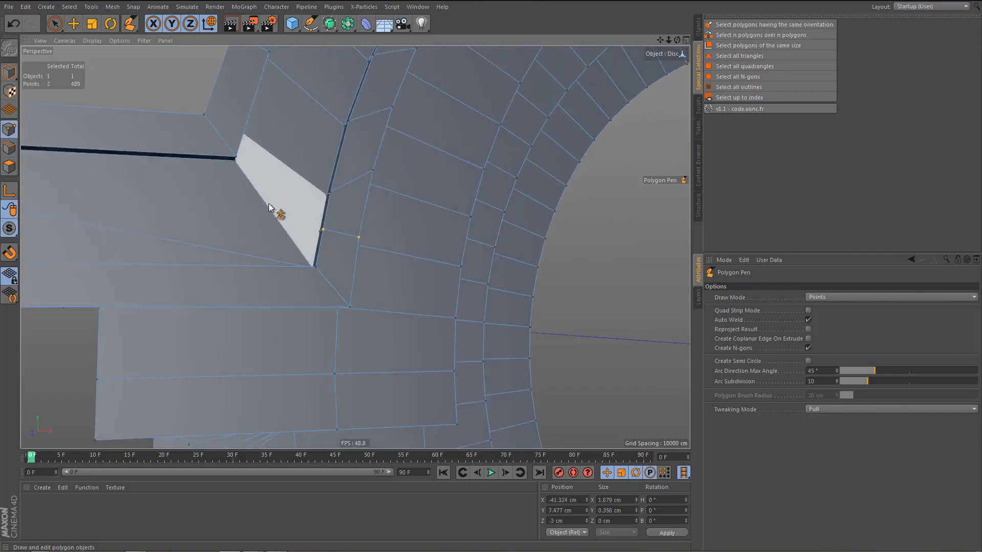
key(space)
scroll(249, 186, up, 3)
key(space)
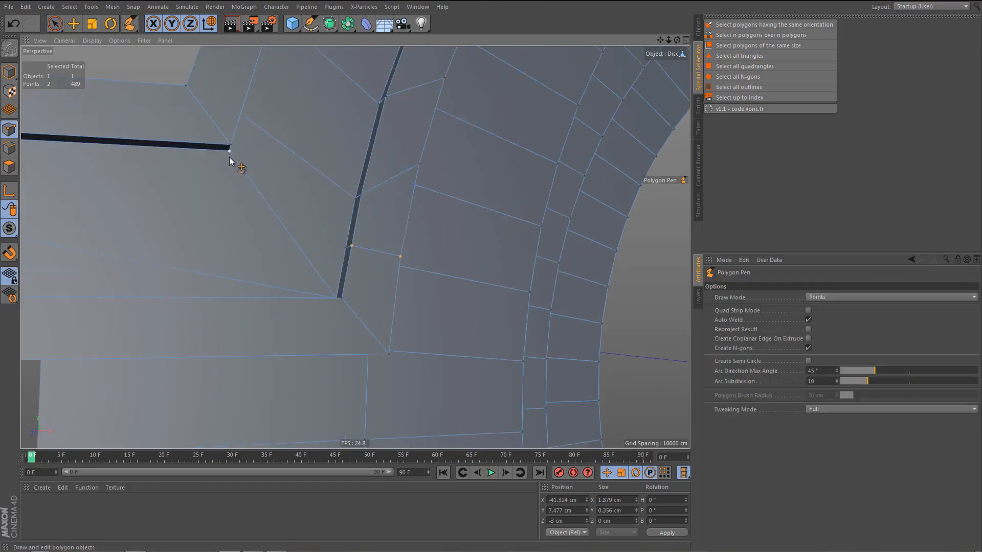
key(space)
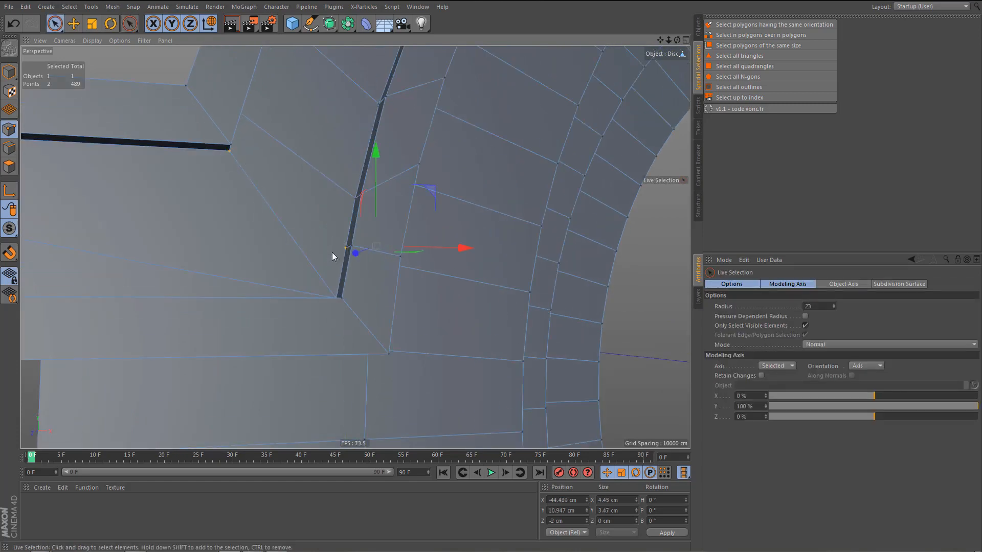
key(m)
key(m)
Dissolve the slanted edge loop running around the block between the two slabs.
alt+right_drag(264, 287, 250, 310)
alt+drag(250, 311, 216, 293)
key(Return)
key(e)
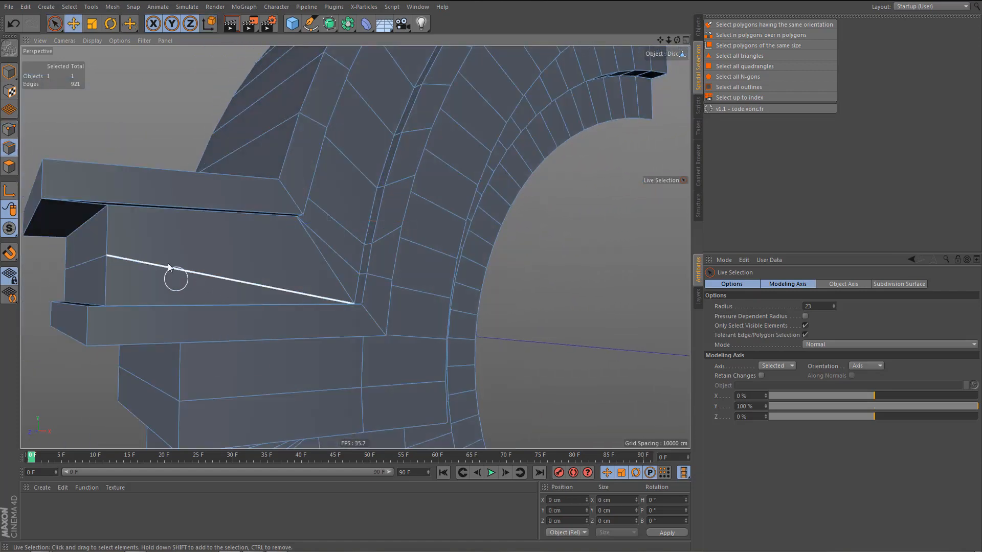
click(156, 265)
key(Delete)
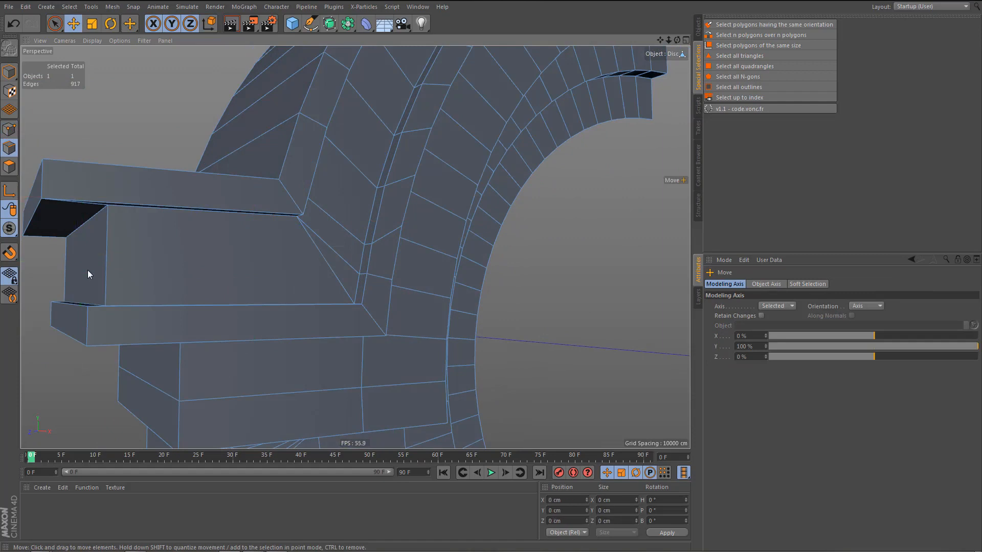
Connect the block's slanted edge at the arch and its two vertical corner edges with a level horizontal edge.
click(326, 262)
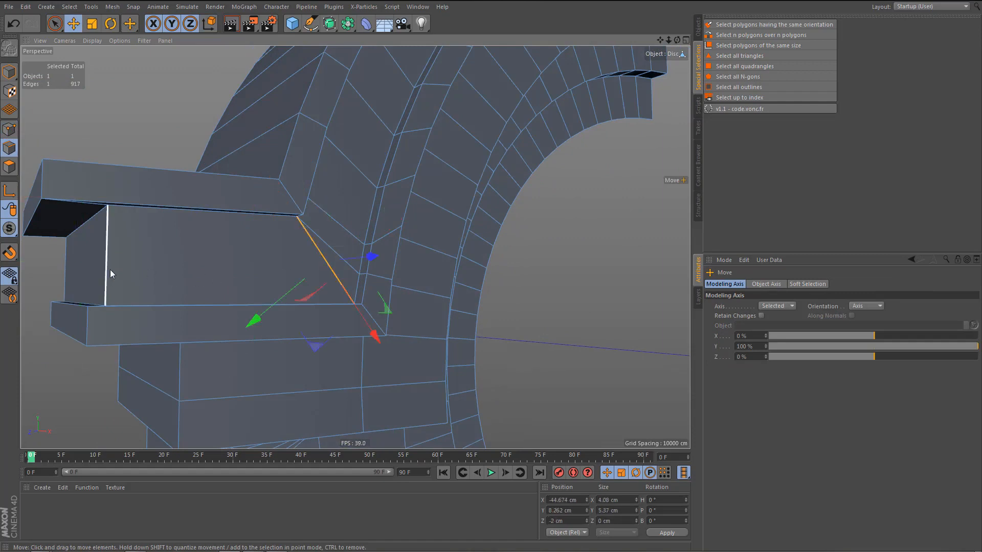
shift+click(108, 269)
shift+click(66, 276)
key(m)
key(m)
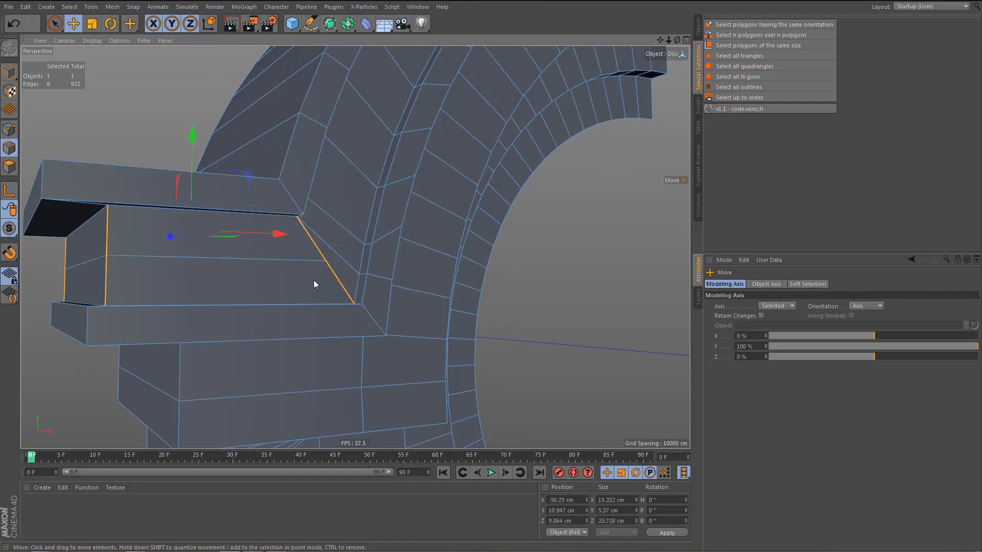
Move the middle point of the slanted edge between the two slabs about 2.3 cm along X away from the arch.
key(Return)
click(325, 262)
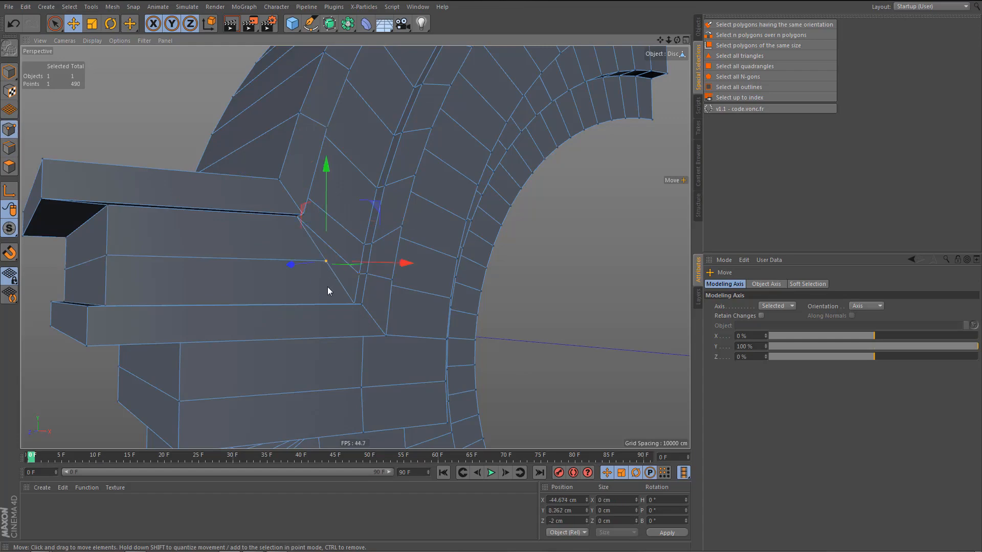
drag(403, 265, 393, 266)
drag(372, 266, 367, 270)
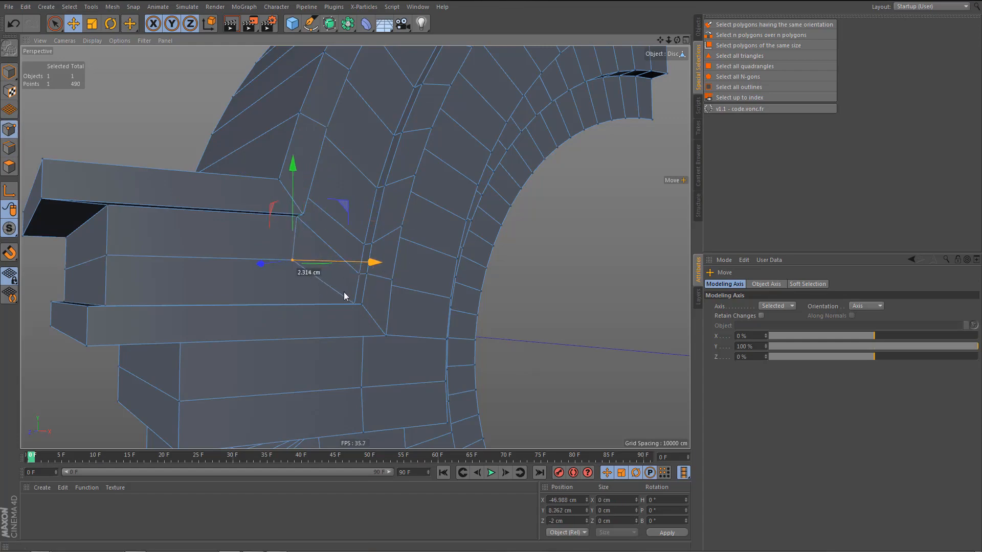
Move the two crosswise edge segments on top of the base slab toward the pillar, to about X -55.9 cm.
alt+drag(321, 304, 294, 335)
alt+right_drag(241, 324, 248, 337)
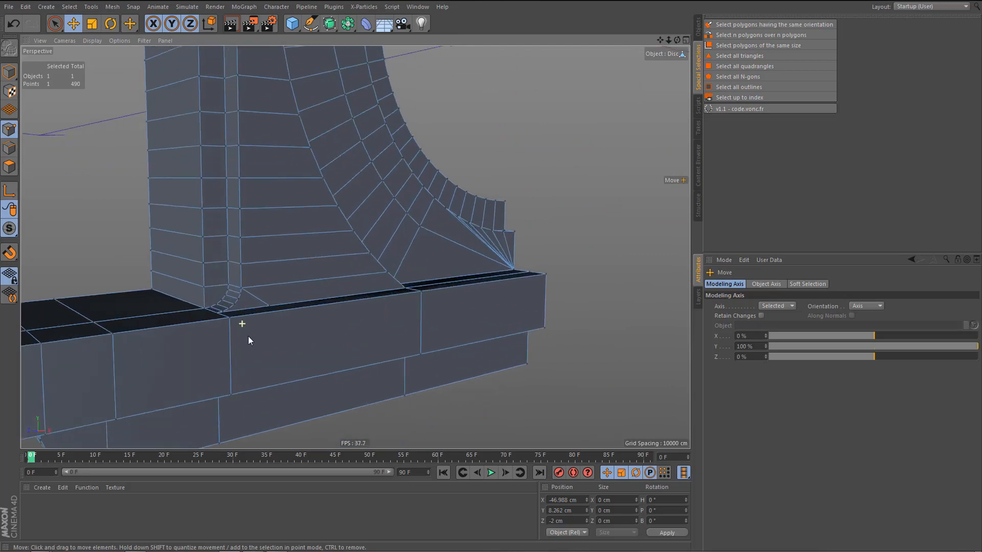
alt+drag(247, 336, 247, 339)
alt+middle_drag(247, 340, 303, 305)
alt+drag(286, 306, 217, 306)
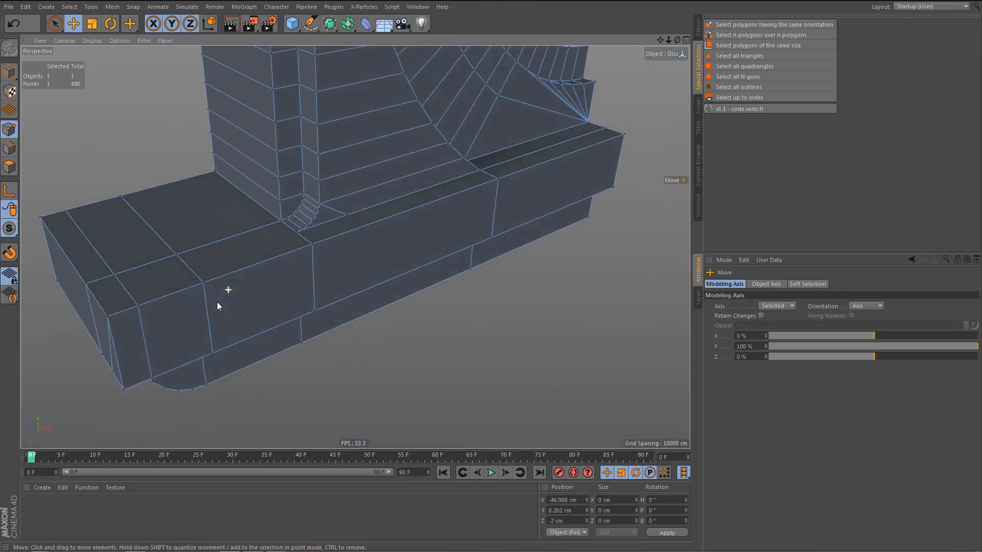
key(Return)
click(143, 215)
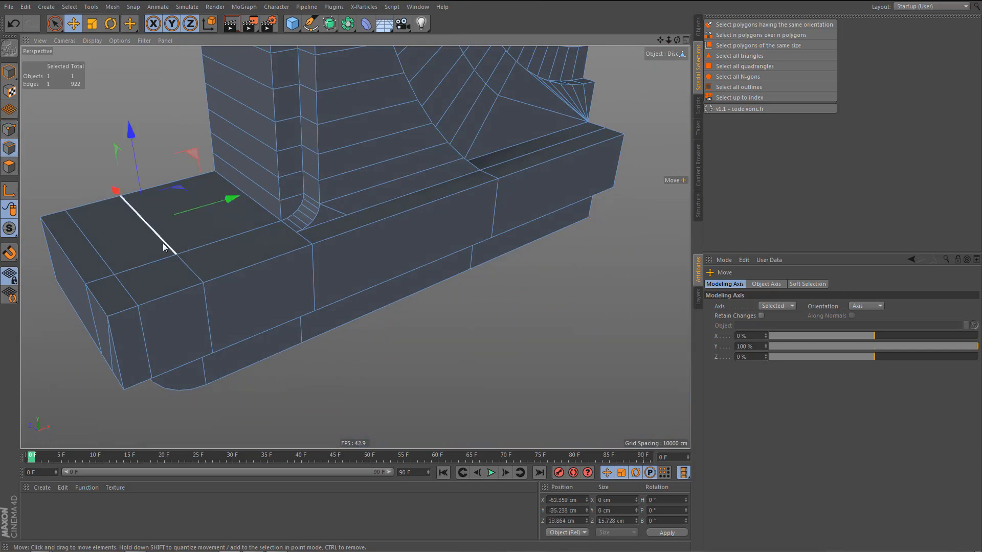
shift+click(192, 277)
drag(240, 210, 297, 198)
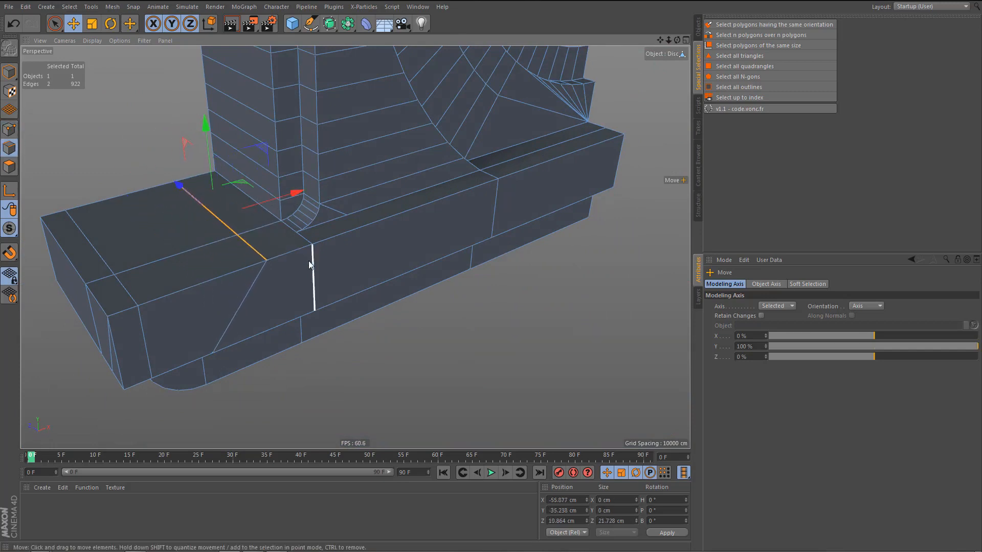
Weld the base slab's upper front point beside the pillar onto the end of the moved crosswise edge with the Polygon Pen.
scroll(308, 261, up, 2)
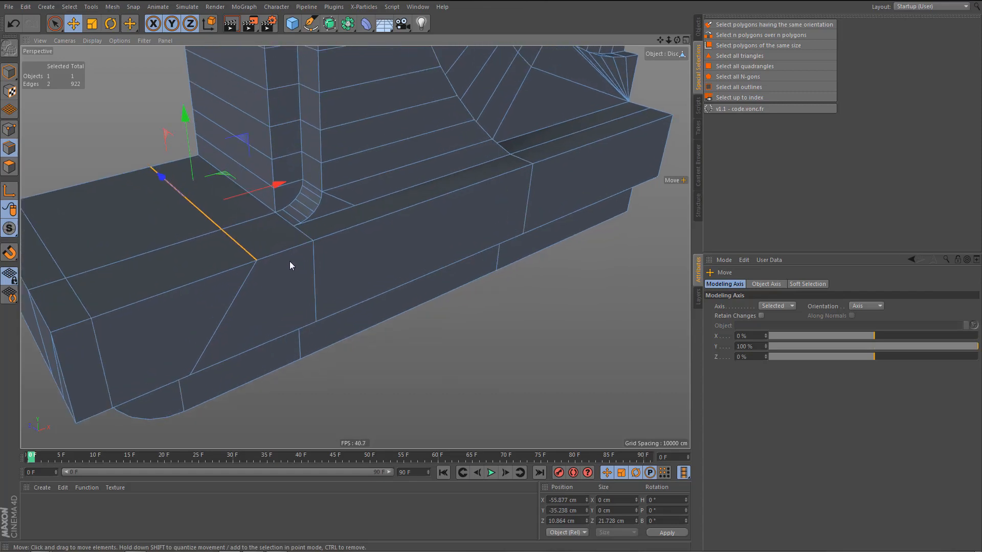
key(m)
key(e)
drag(313, 243, 257, 261)
alt+drag(317, 262, 302, 192)
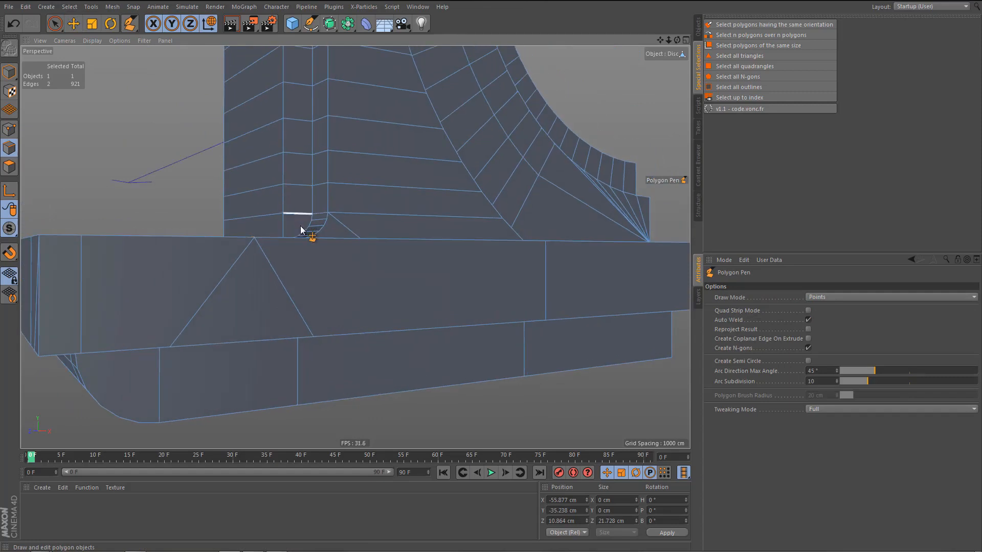
Dissolve the edge loop slanting down the base slab's front from the welded point toward the arch side.
key(e)
double_click(284, 275)
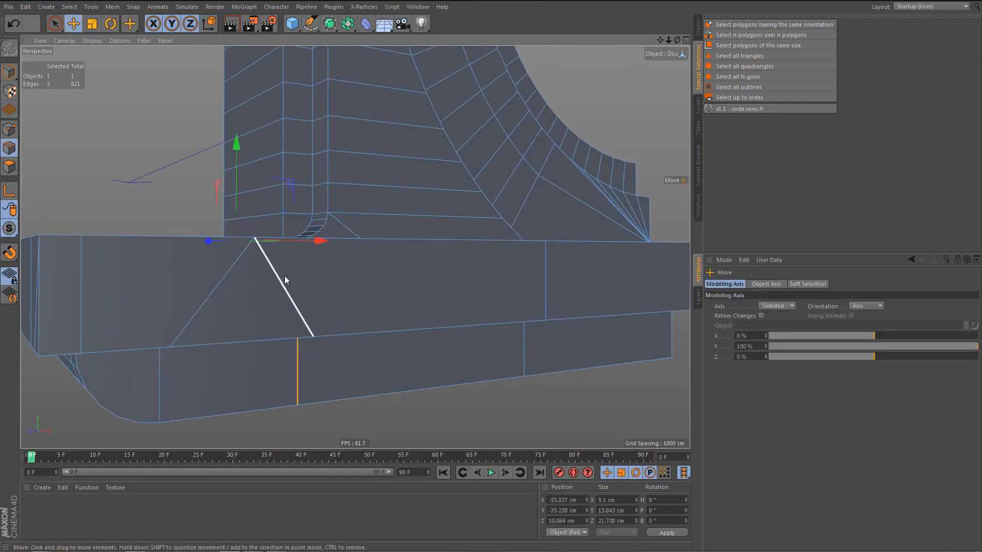
key(ctrl+BackSpace)
Remove the N-gon from the small curved corner face at the foot of the pillar.
alt+right_drag(295, 293, 272, 313)
alt+drag(295, 282, 308, 300)
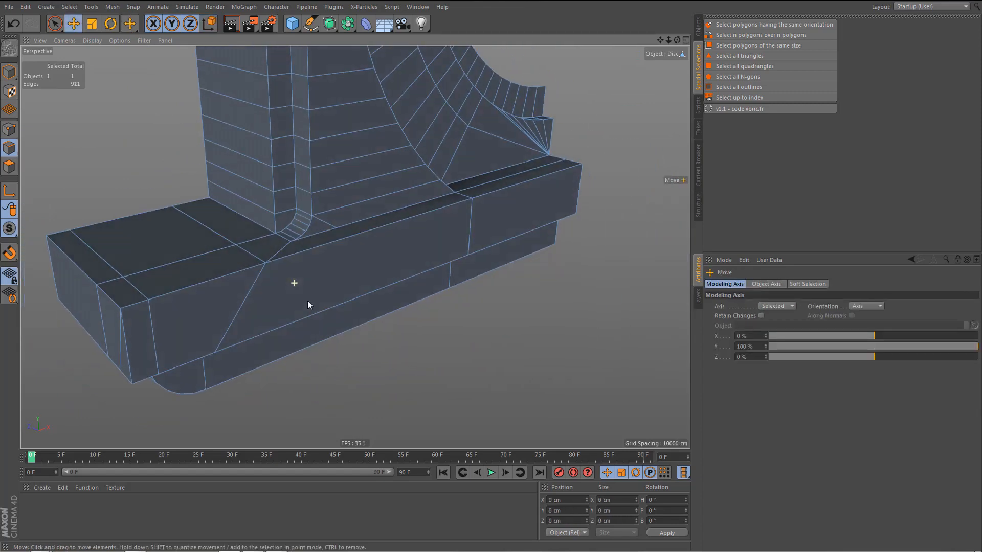
alt+right_drag(324, 225, 404, 223)
key(Return)
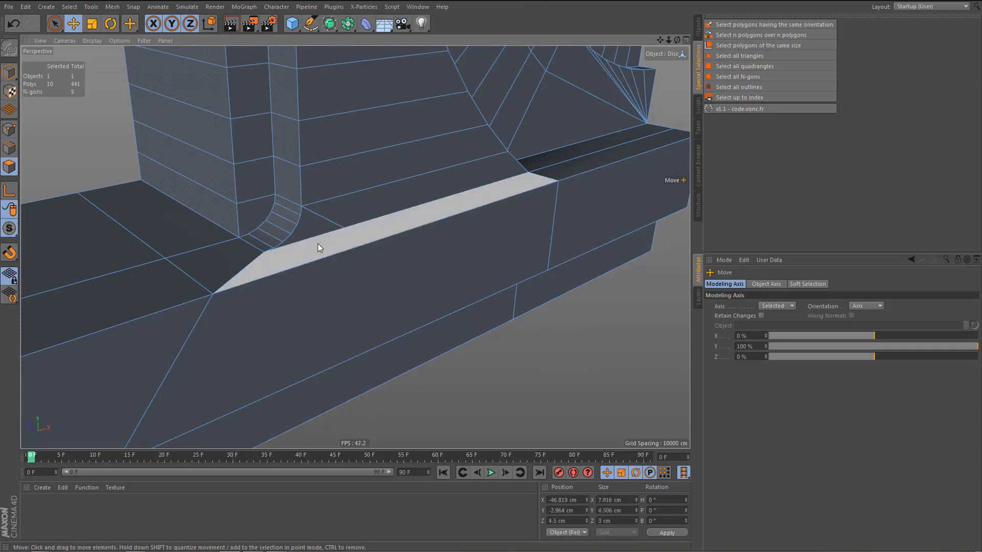
key(9)
click(316, 225)
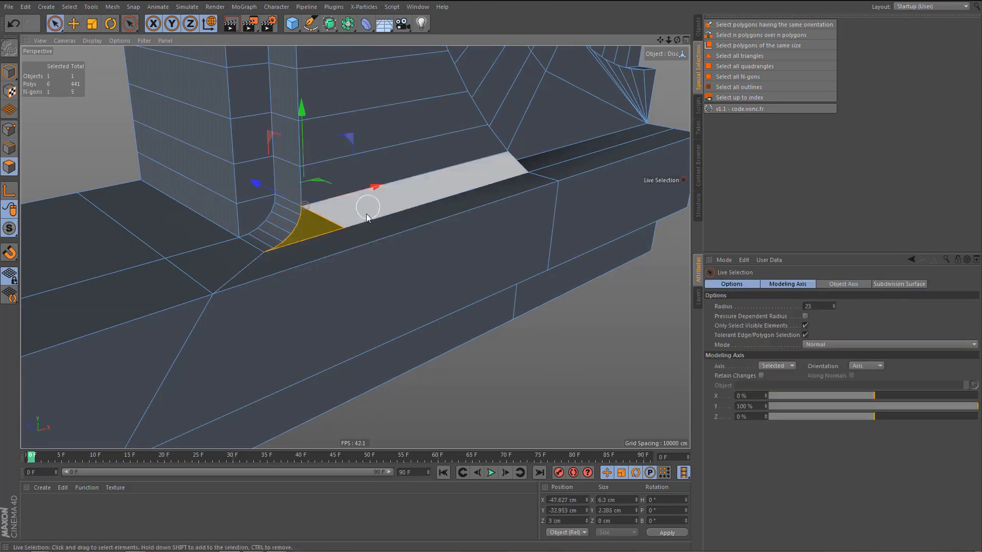
right_click(366, 214)
click(402, 525)
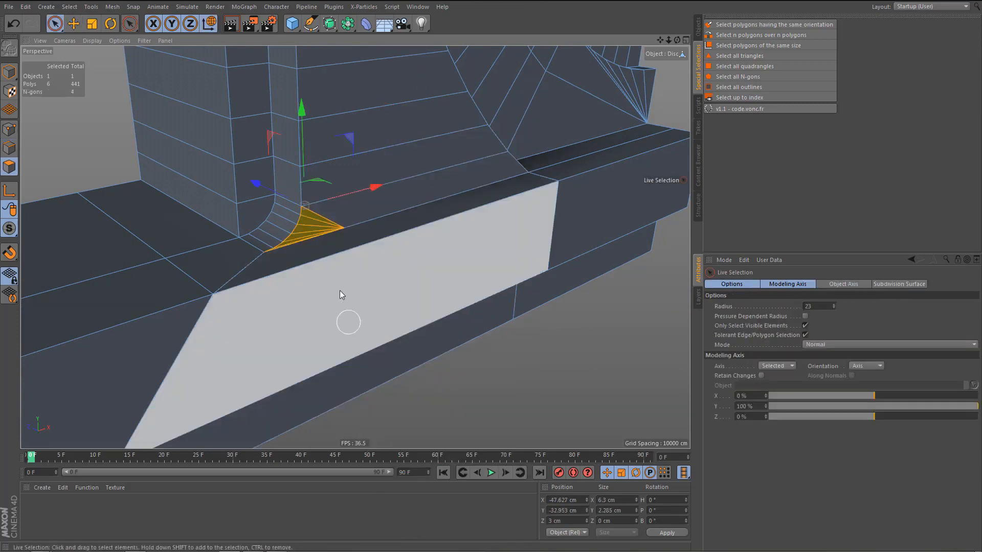
Remove the N-gon from the rounded front end face of the lower base slab.
alt+drag(341, 274, 317, 241)
alt+right_drag(311, 244, 280, 305)
alt+drag(278, 286, 296, 242)
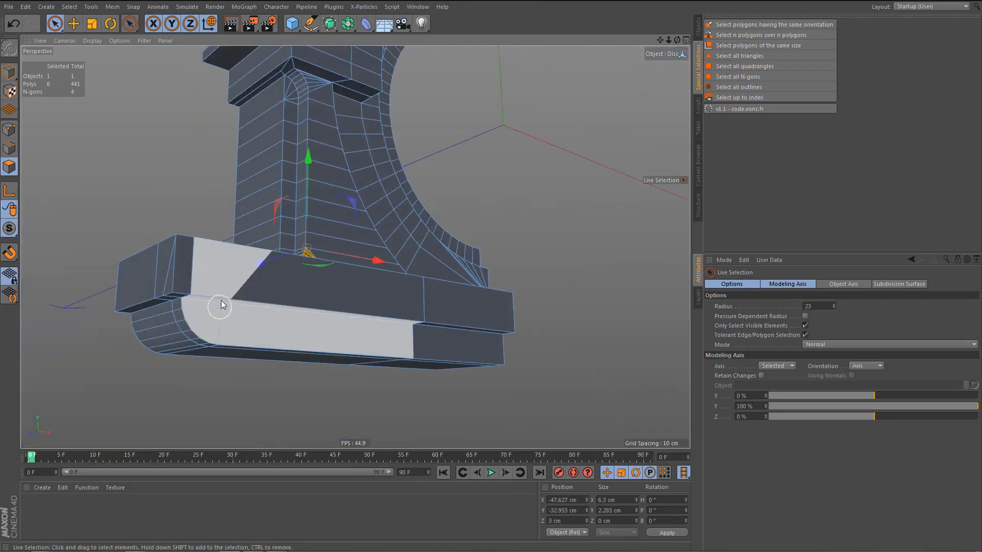
alt+right_drag(219, 300, 262, 274)
alt+drag(234, 282, 208, 316)
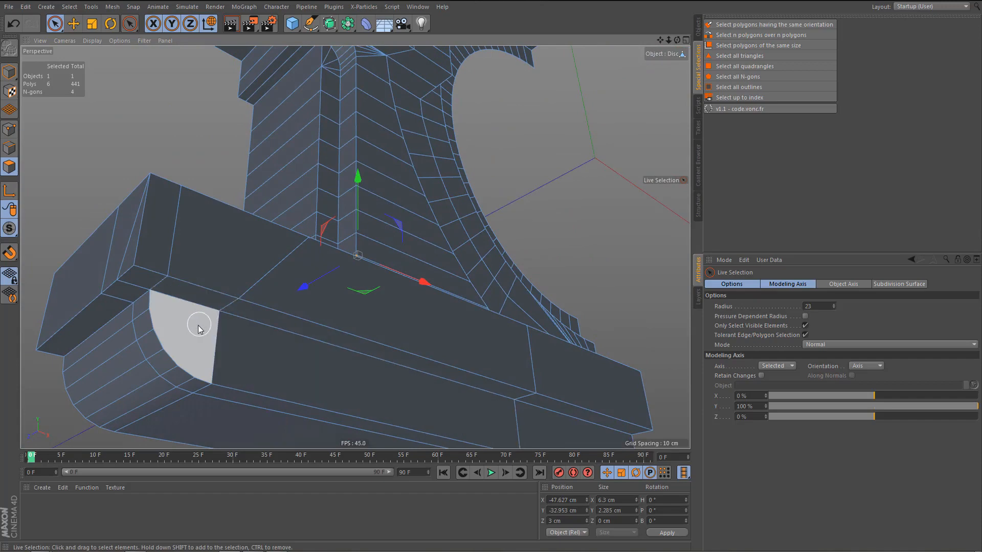
click(199, 329)
right_click(198, 327)
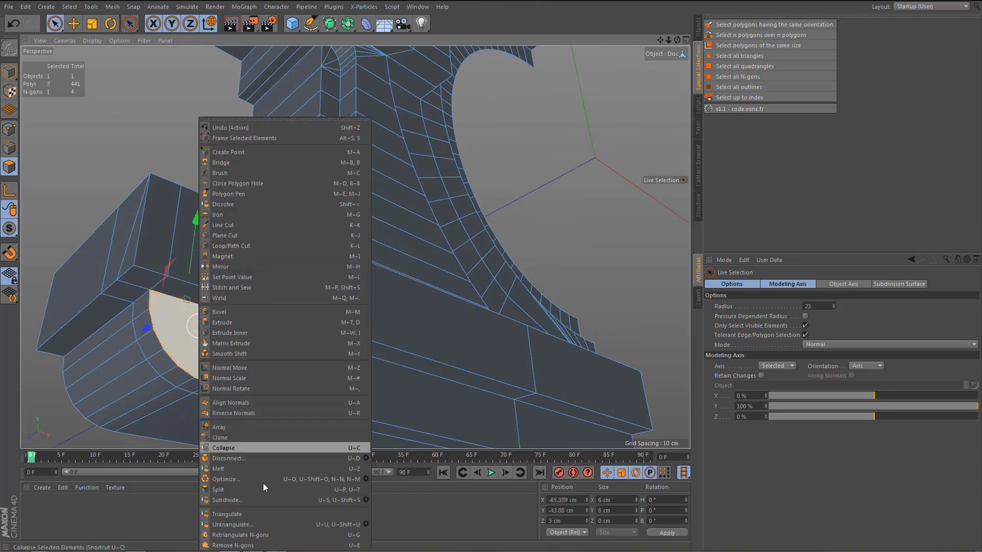
click(263, 546)
Weld the inner point of the base slab's crosswise top edge into its front edge point beside the pillar.
alt+middle_drag(287, 290, 354, 288)
alt+right_drag(354, 288, 353, 298)
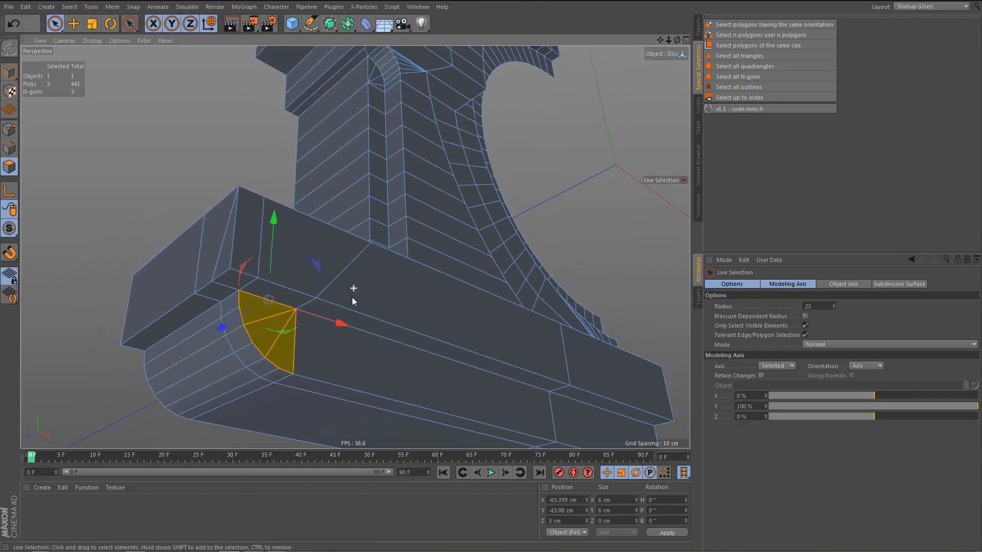
alt+drag(352, 297, 339, 399)
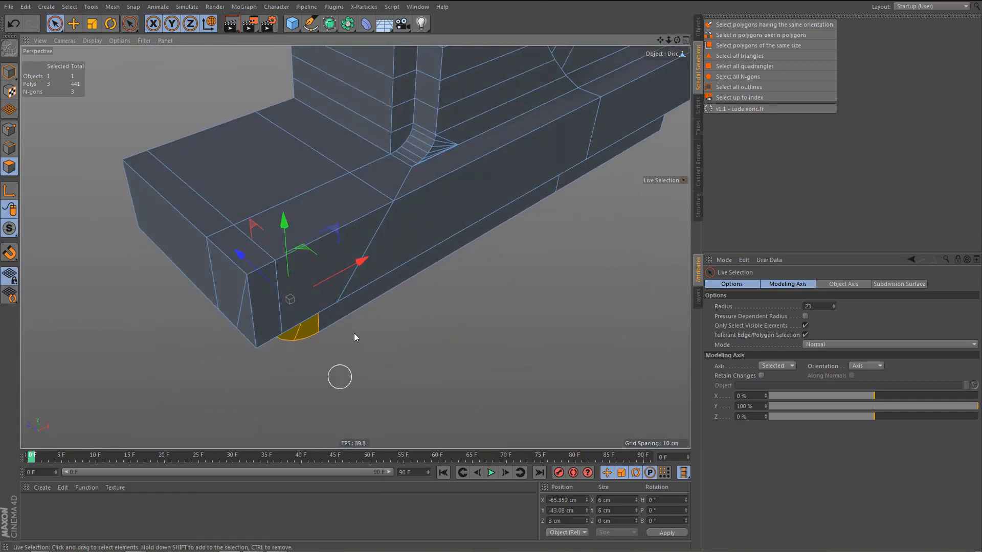
alt+right_drag(394, 174, 427, 177)
alt+middle_drag(427, 178, 415, 228)
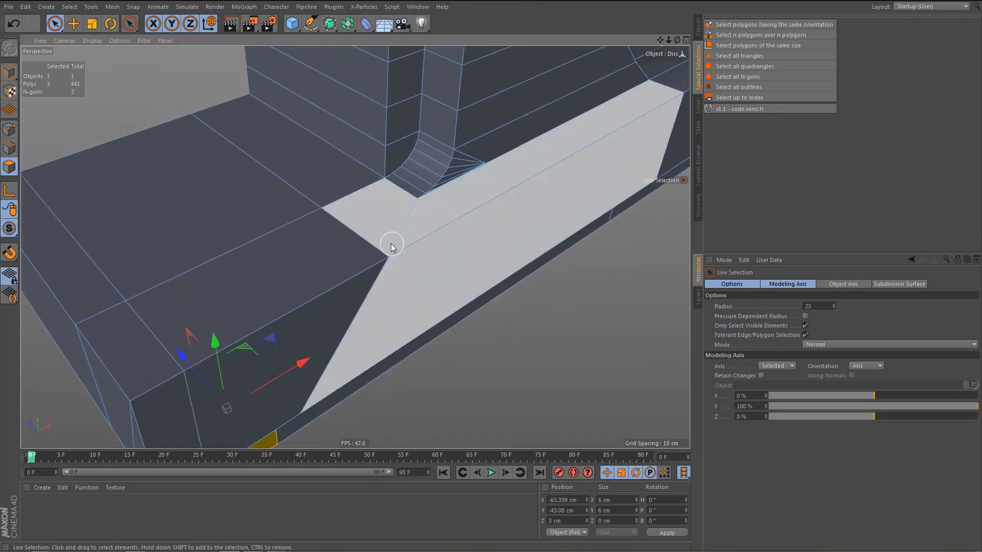
alt+right_drag(402, 235, 419, 232)
key(Return)
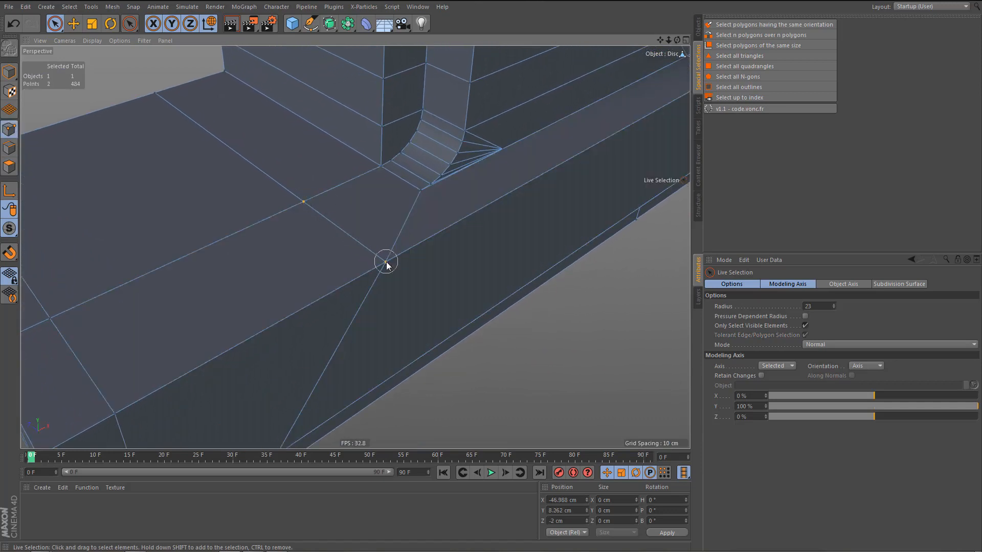
shift+click(386, 262)
key(m)
key(q)
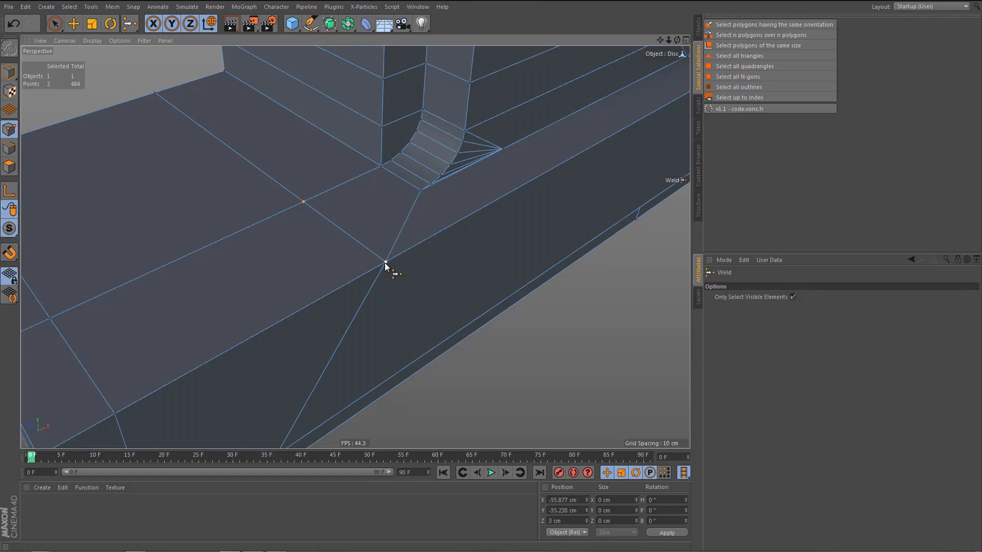
click(386, 263)
Dissolve the lengthwise edge loop running from the welded front point across the outer end of the base slab.
scroll(389, 258, down, 4)
alt+middle_drag(381, 249, 410, 158)
key(Return)
key(e)
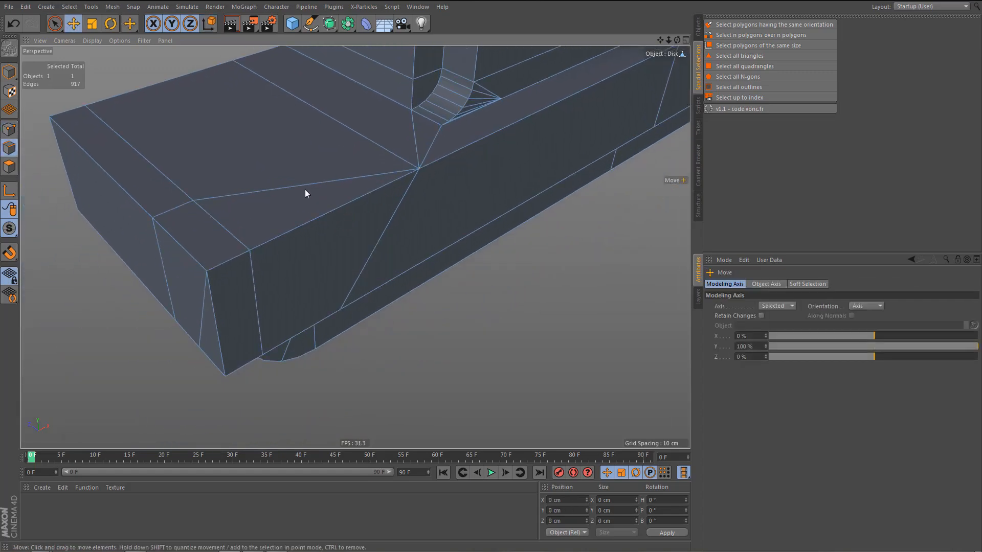
key(ctrl+BackSpace)
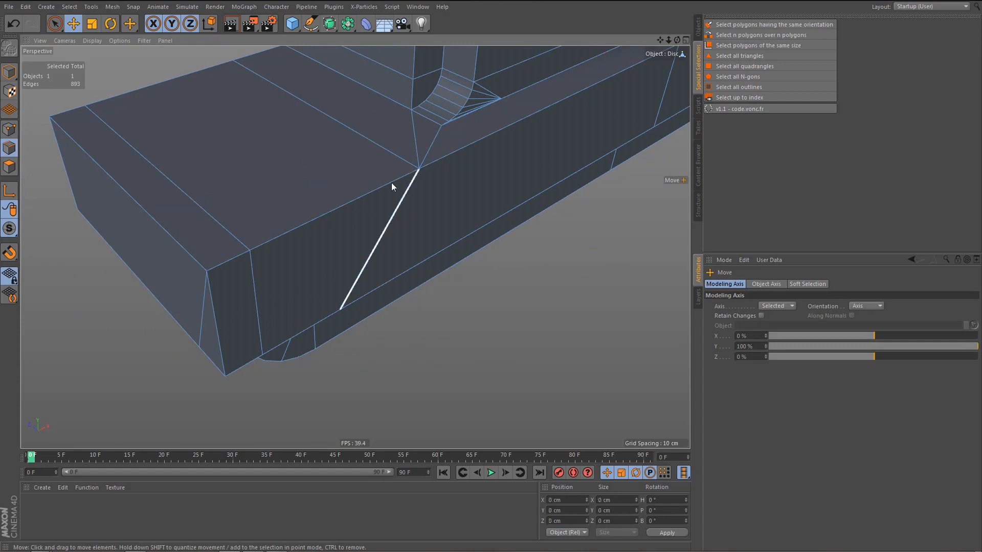
Weld the three underside points at the outer front end of the upper base slab into its lower corner point.
alt+drag(392, 191, 379, 110)
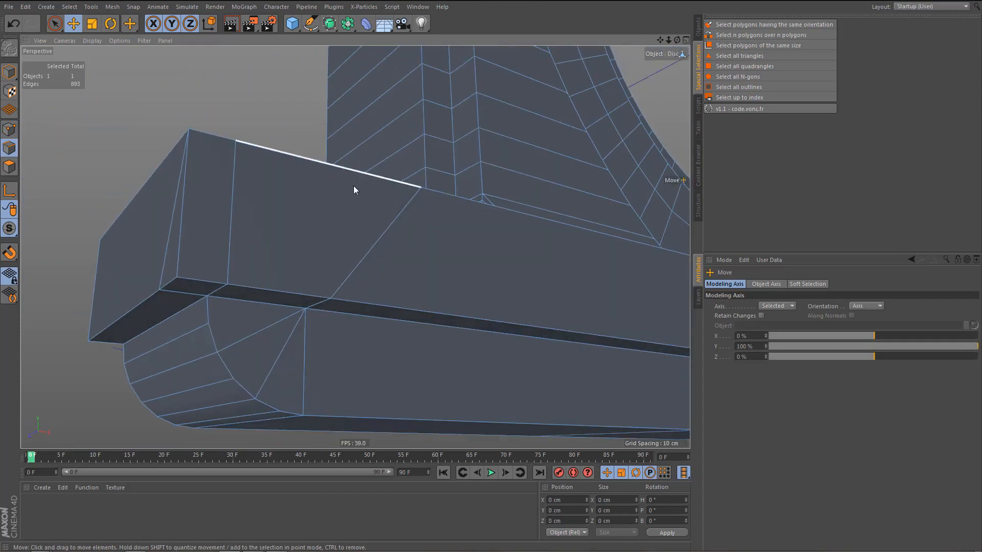
alt+drag(354, 190, 331, 207)
key(Return)
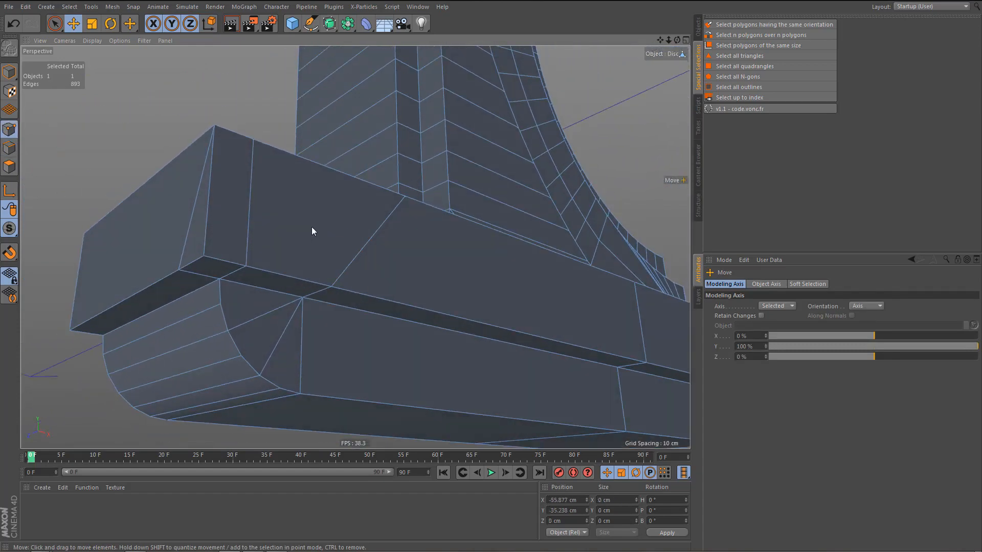
key(space)
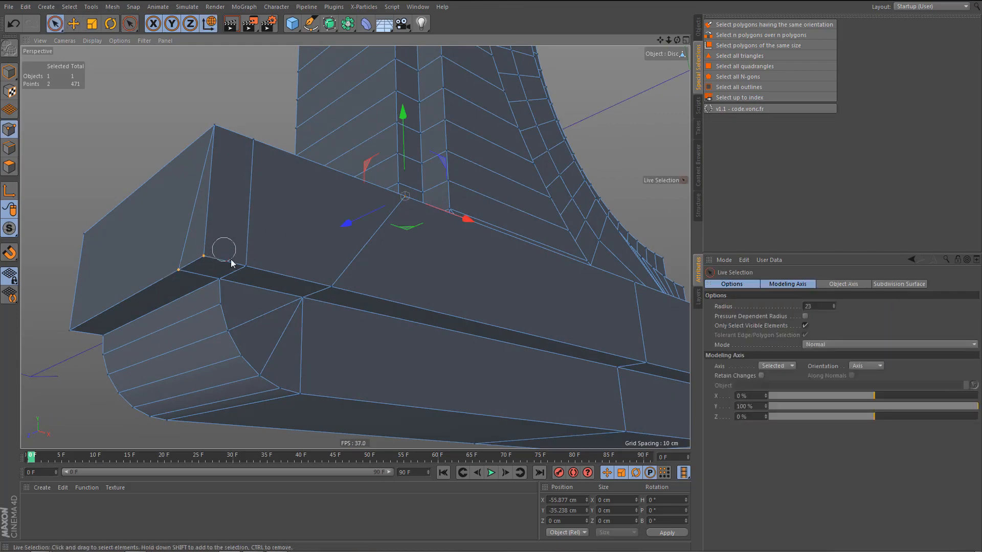
key(m)
key(q)
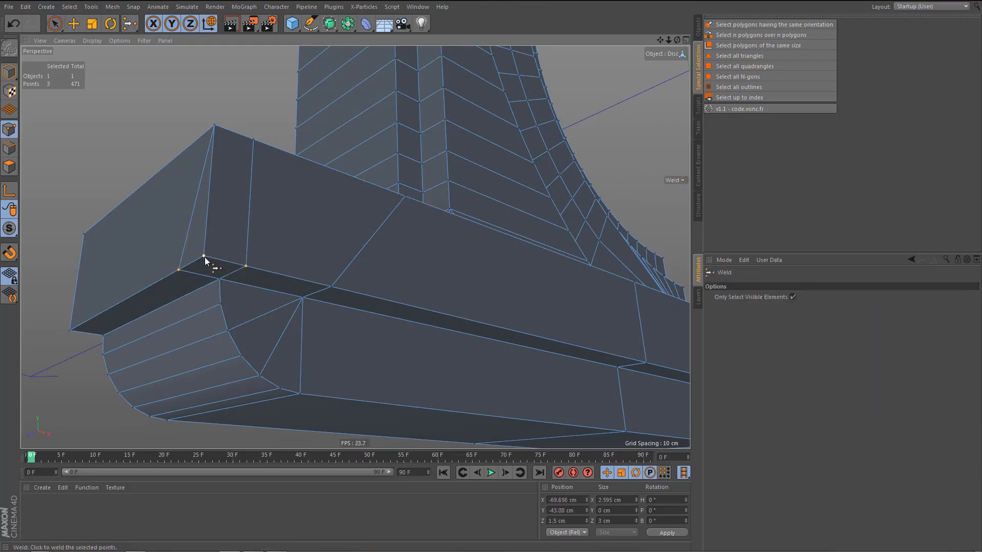
click(205, 256)
Dissolve the crosswise edge loop next to the outer end of the base slab, including its slanted front segment.
alt+drag(280, 149, 241, 258)
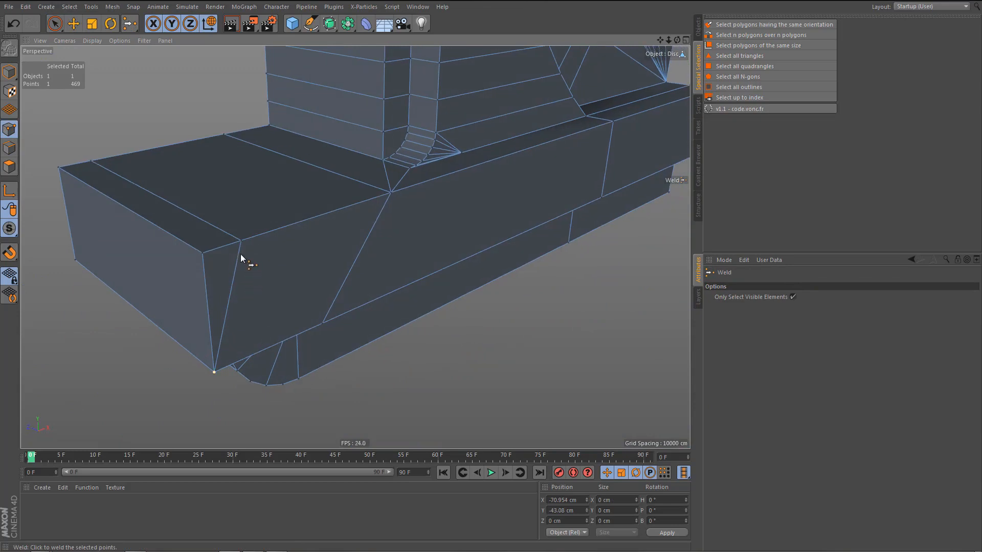
key(space)
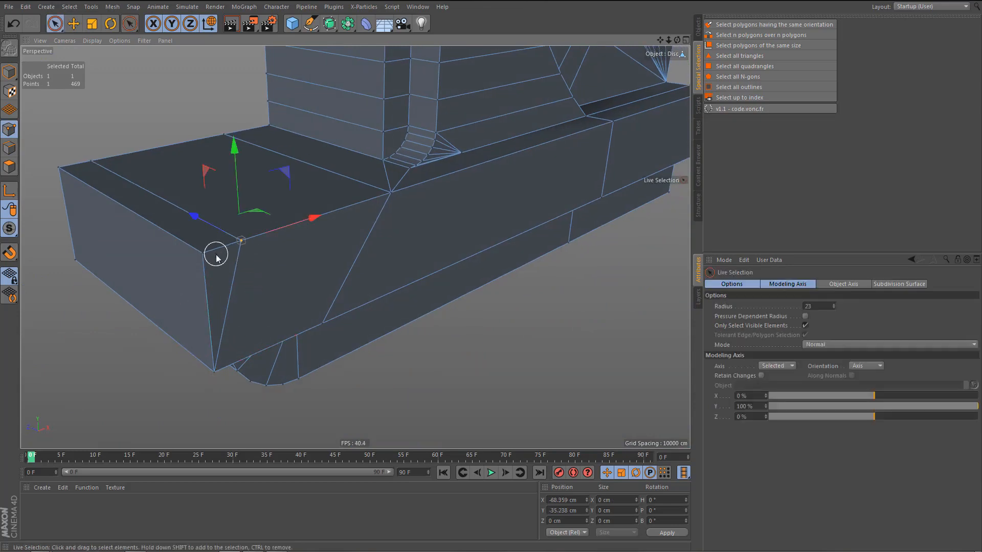
key(Return)
key(e)
double_click(201, 216)
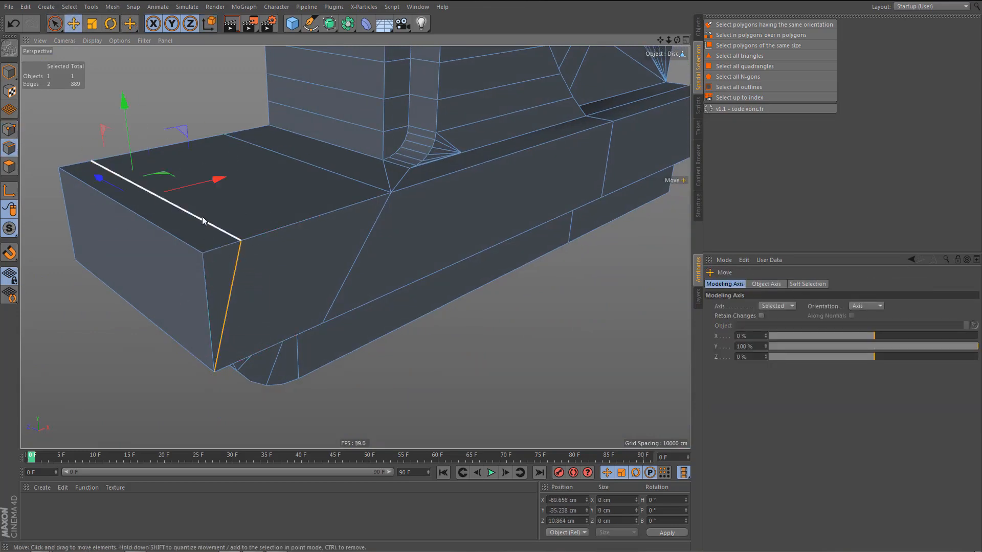
key(ctrl+BackSpace)
Clear the polygon selection and select all remaining N-gons of the object for checking.
alt+drag(284, 212, 299, 342)
alt+right_drag(297, 343, 287, 358)
alt+drag(292, 331, 293, 359)
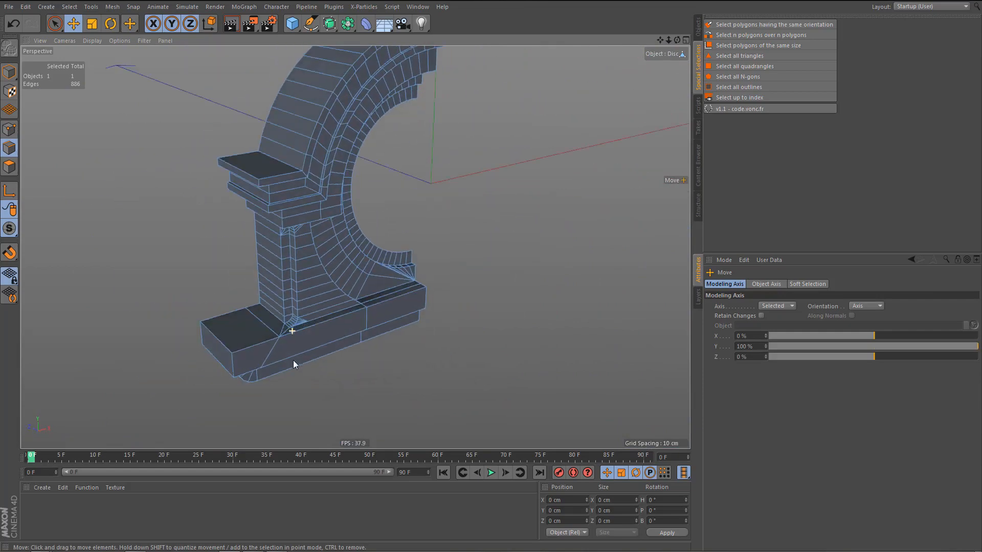
key(Return)
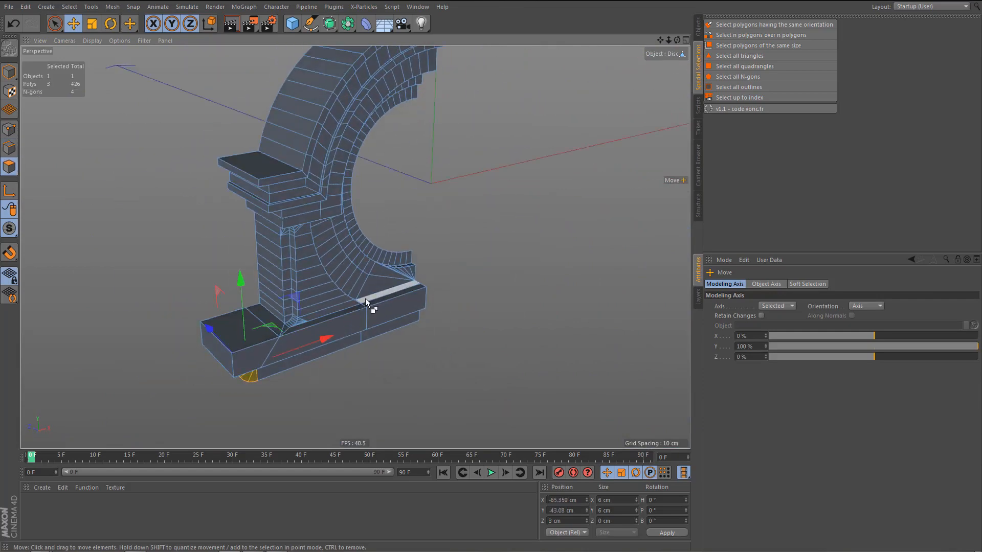
key(ctrl+shift+a)
scroll(376, 274, up, 3)
alt+middle_drag(542, 178, 543, 201)
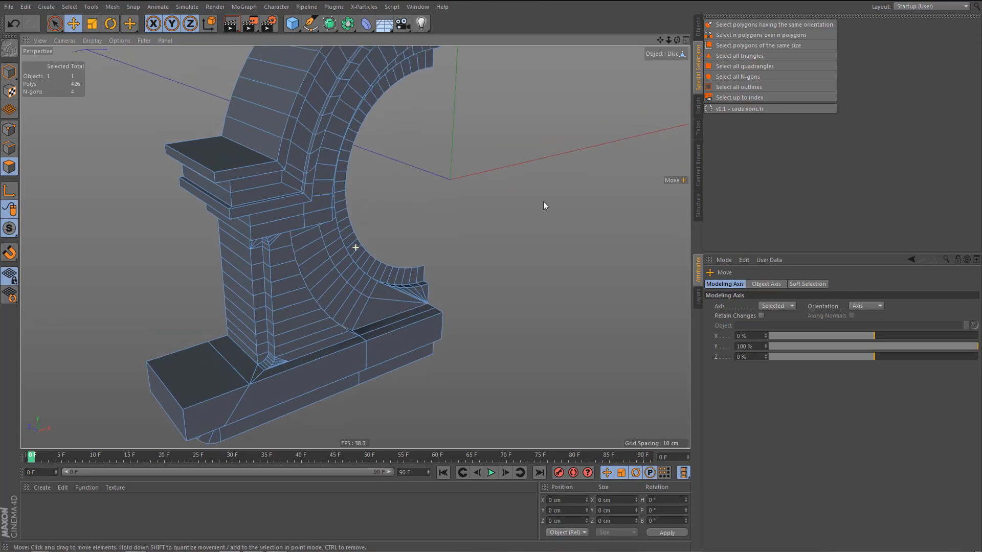
click(747, 76)
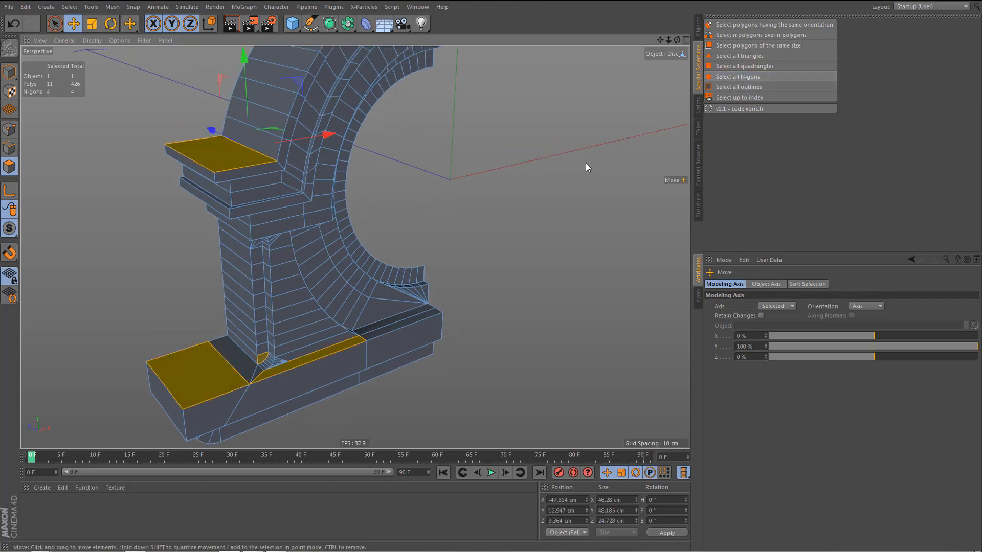
Delete the three redundant points along the back edge of the side block's top ledge and select the ledge's top polygon.
alt+drag(334, 201, 334, 203)
alt+middle_drag(331, 253, 342, 260)
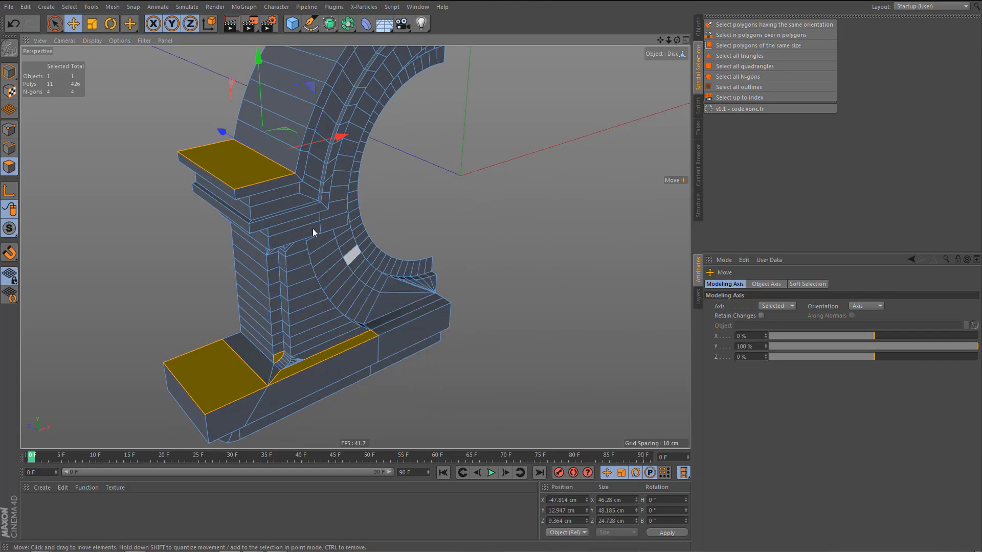
alt+right_drag(289, 148, 358, 153)
key(Return)
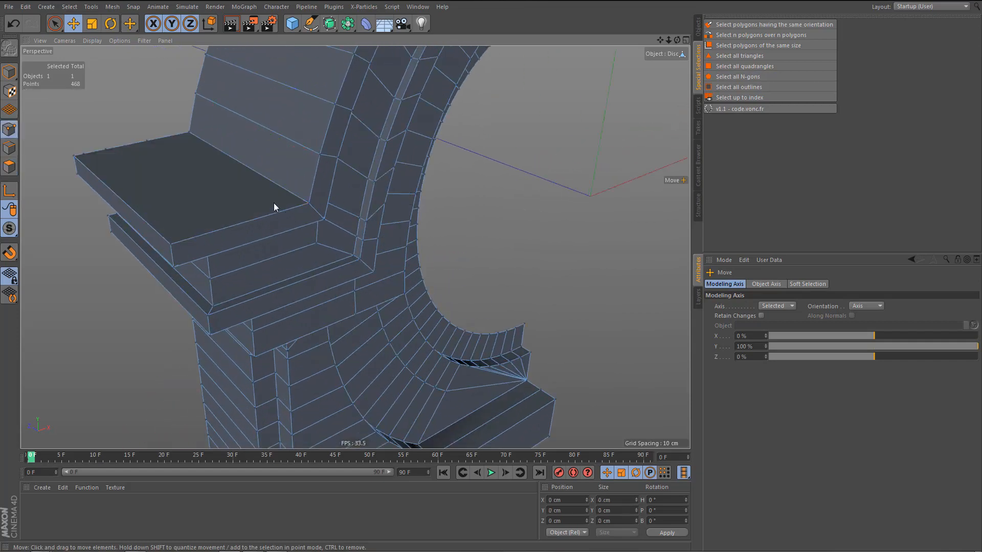
alt+drag(274, 204, 286, 195)
scroll(46, 149, up, 3)
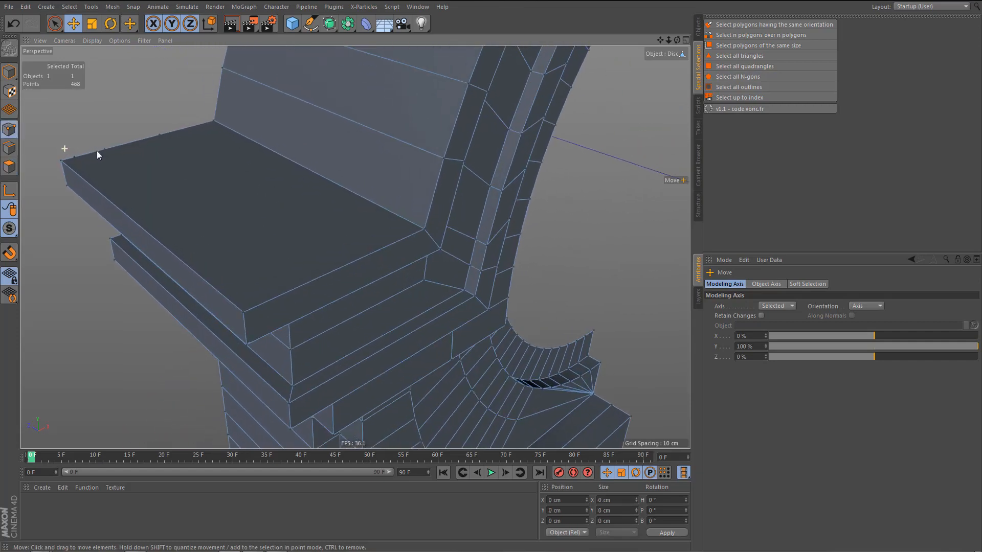
key(9)
drag(85, 157, 164, 137)
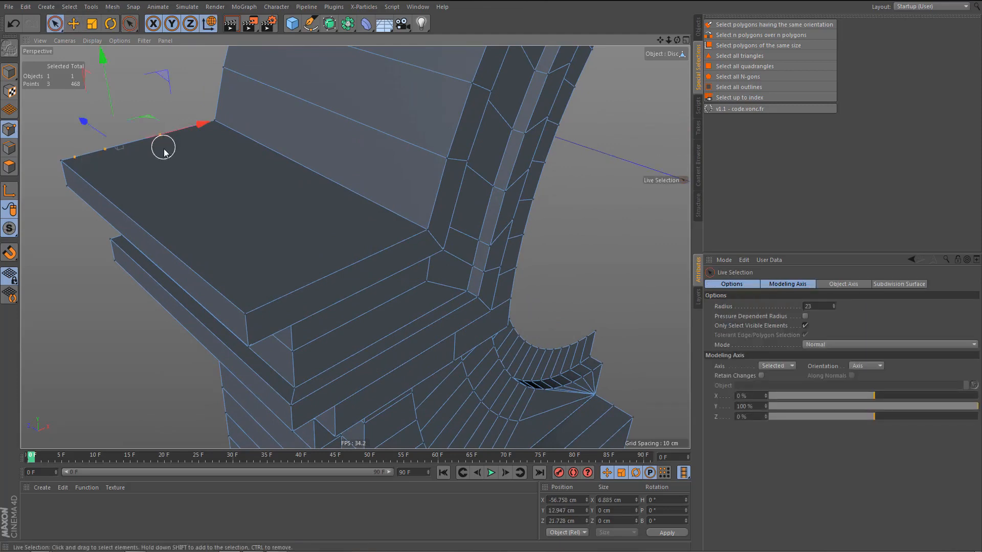
key(Delete)
key(Return)
click(170, 171)
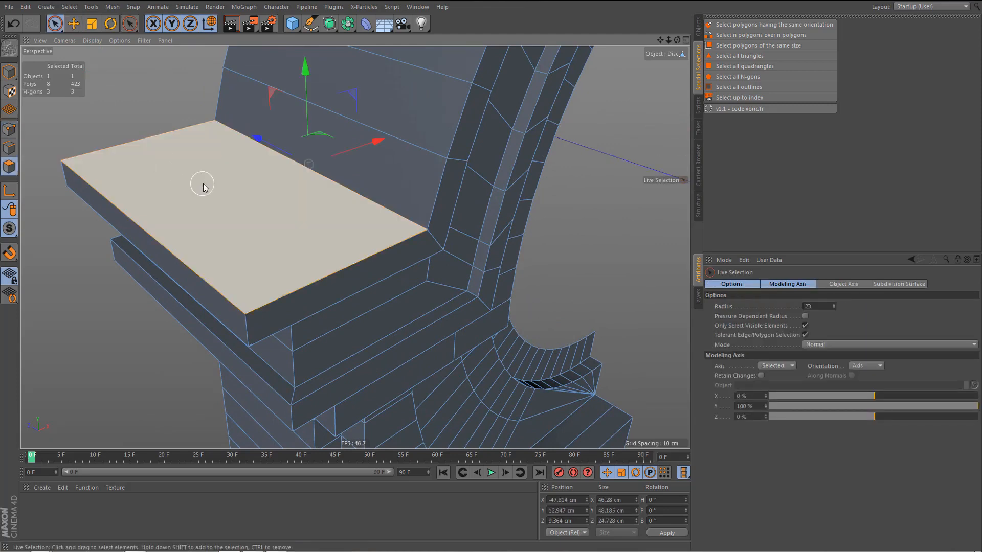
Select all N-gons, isolate the quarter-round end face at the pillar's foot and apply Remove N-gons to it.
click(748, 75)
alt+right_drag(400, 184, 351, 270)
alt+drag(396, 279, 374, 204)
alt+middle_drag(374, 204, 379, 105)
alt+right_drag(372, 341, 476, 295)
click(372, 215)
right_click(372, 216)
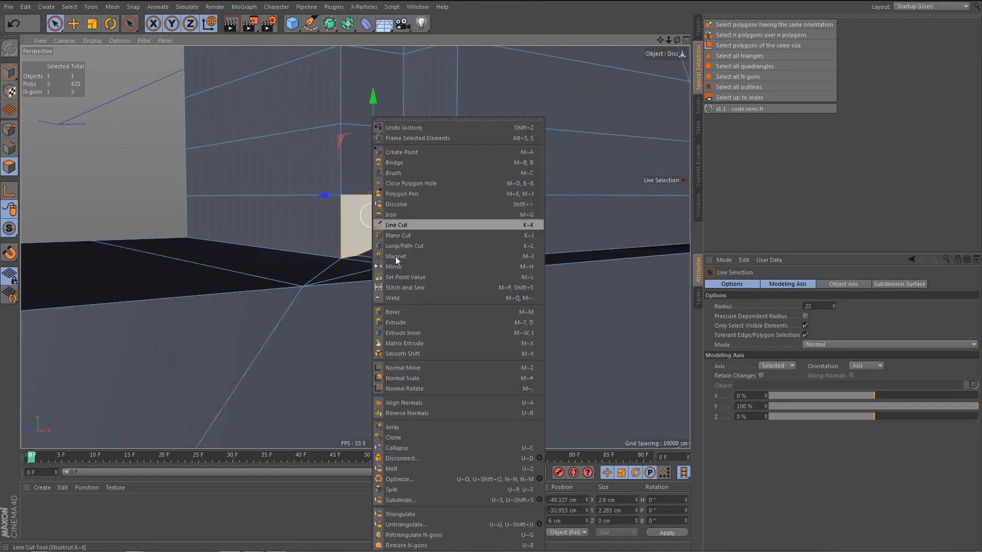
click(410, 546)
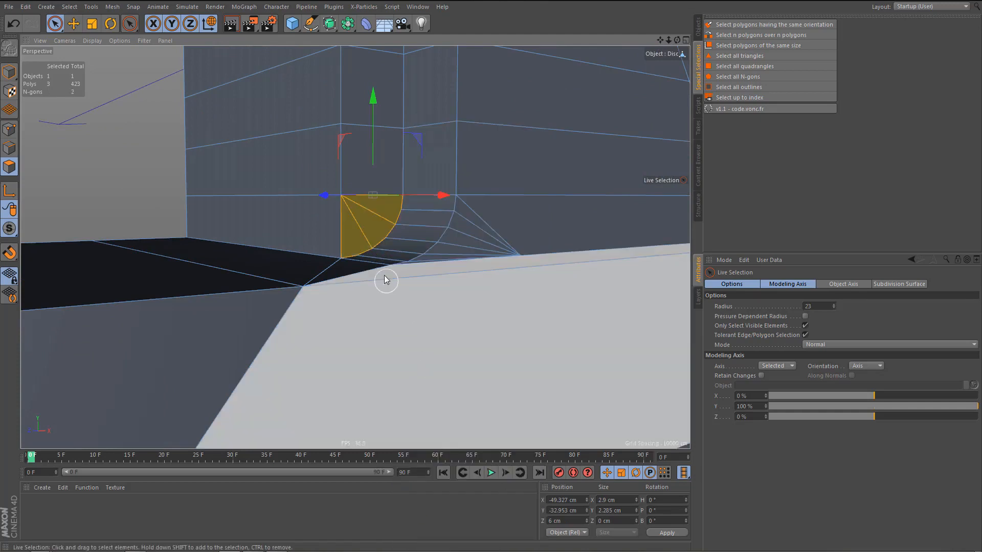
Select all remaining N-gons and examine them on the top face of the base slab.
alt+middle_drag(385, 268, 362, 266)
alt+right_drag(362, 268, 343, 322)
alt+drag(341, 306, 343, 336)
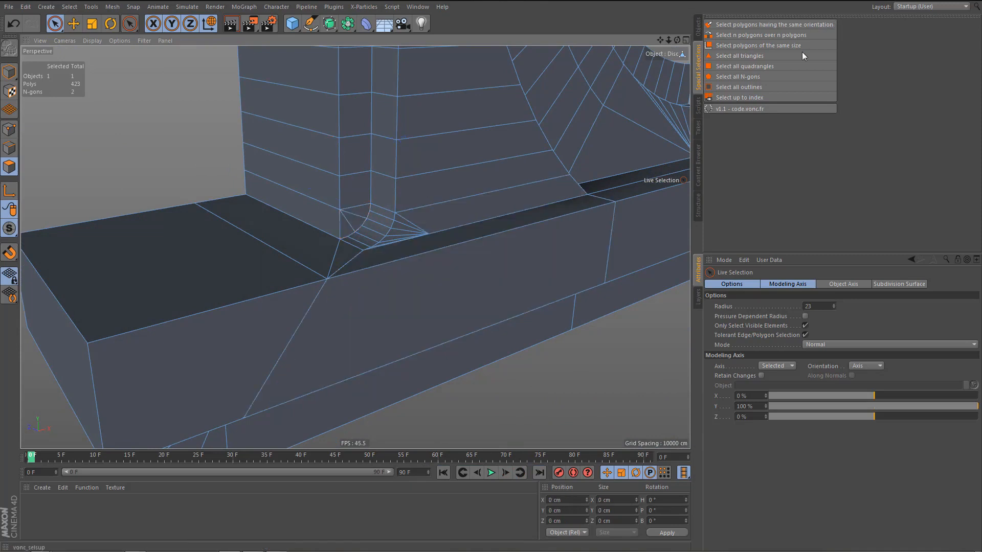
click(736, 77)
alt+right_drag(425, 257, 422, 274)
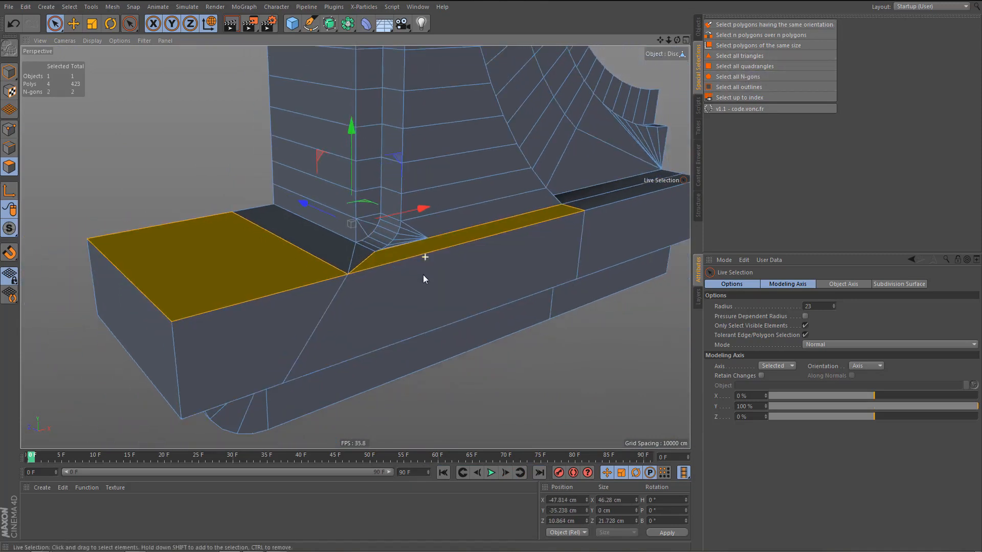
alt+drag(422, 273, 400, 291)
With Visible Only off, line-cut vertically through the whole base in the front view, from the fan's tip point at the pillar's foot.
key(Return)
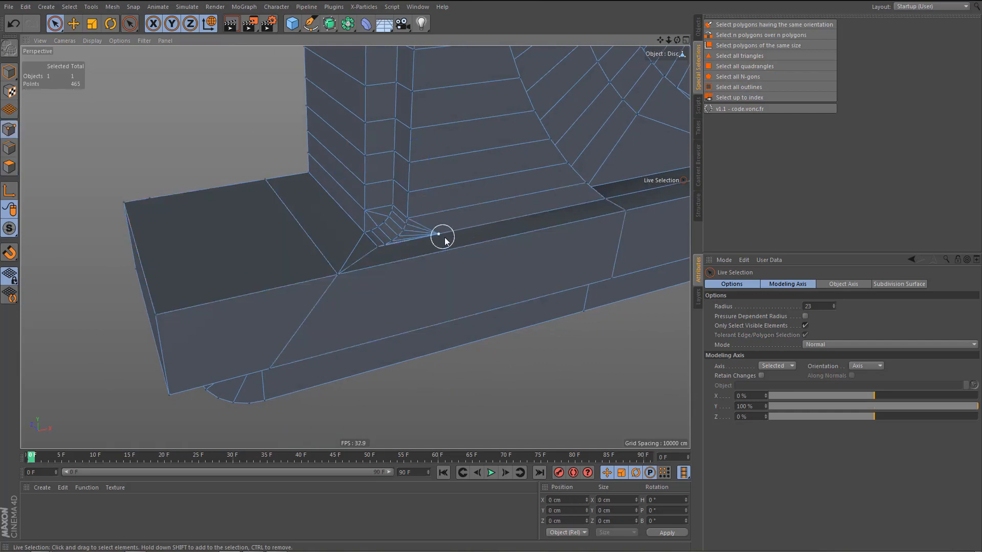
click(443, 237)
middle_click(498, 305)
middle_click(530, 379)
alt+middle_drag(487, 347, 503, 292)
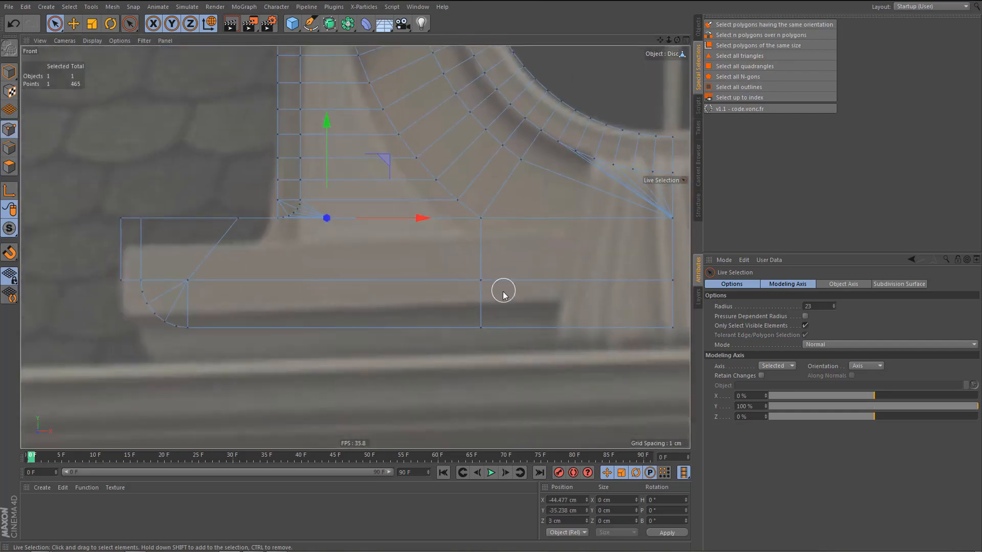
key(k)
key(k)
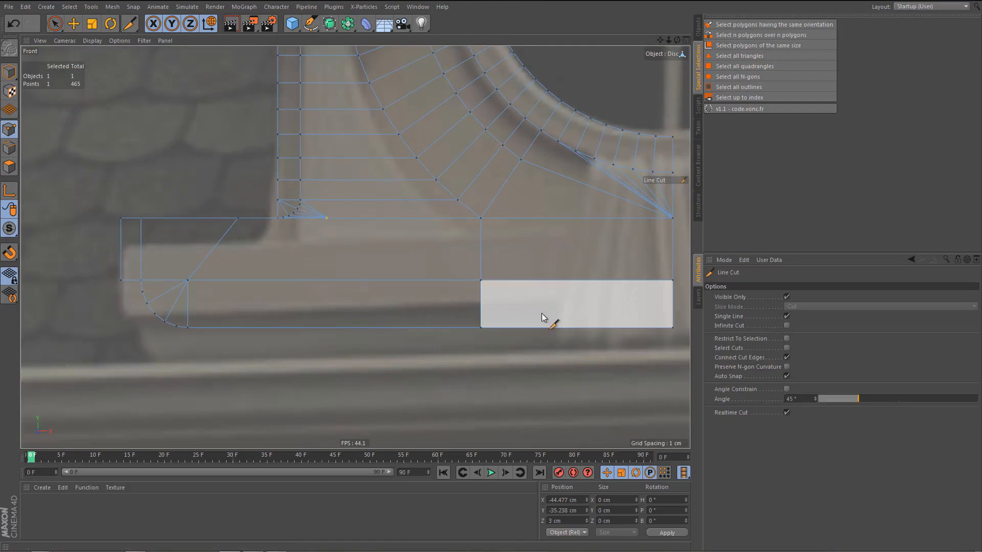
click(787, 297)
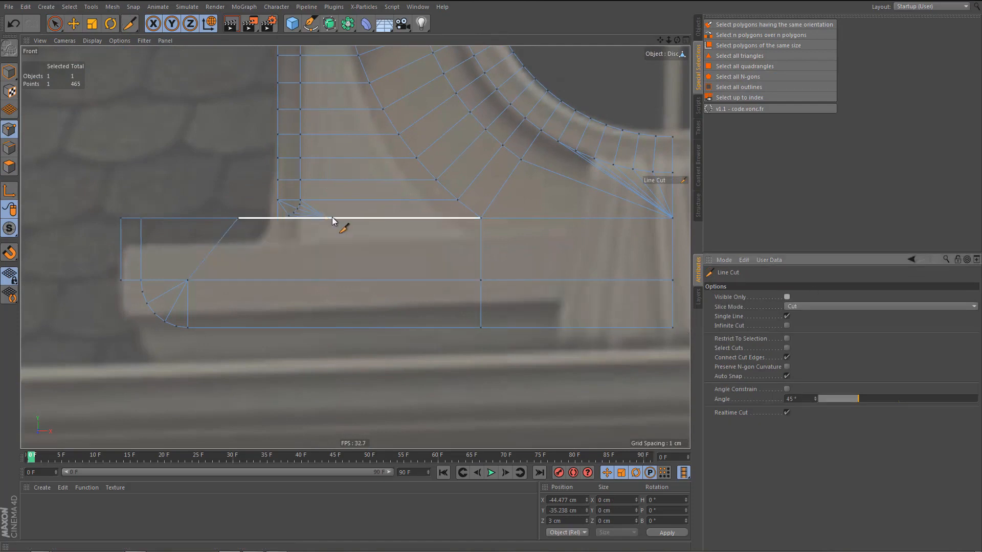
drag(333, 219, 326, 399)
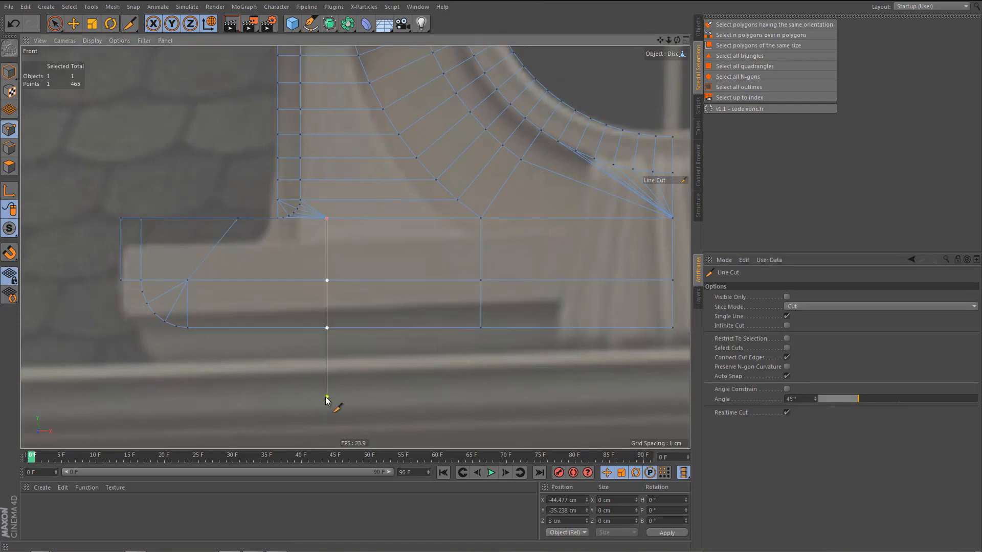
key(e)
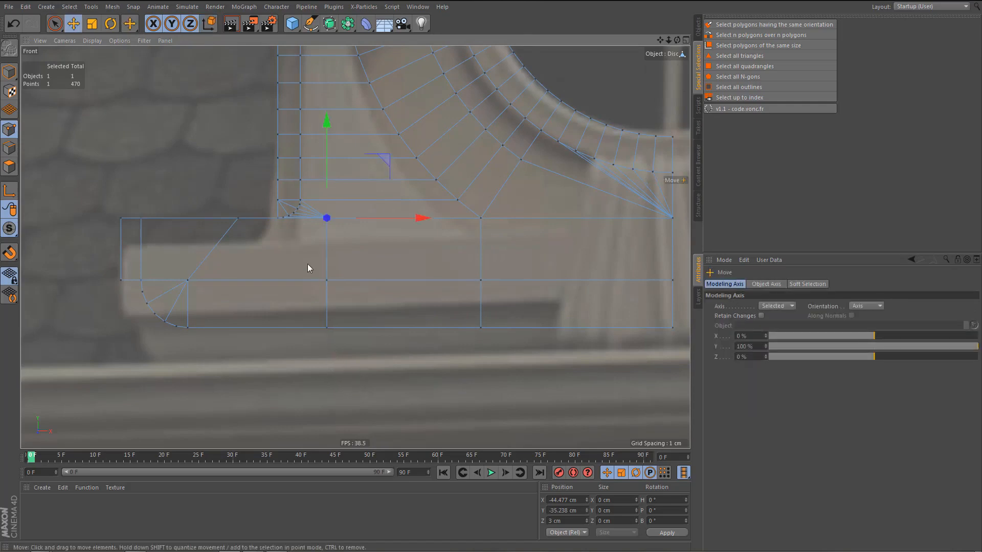
middle_click(307, 263)
middle_click(240, 190)
alt+drag(306, 225, 317, 224)
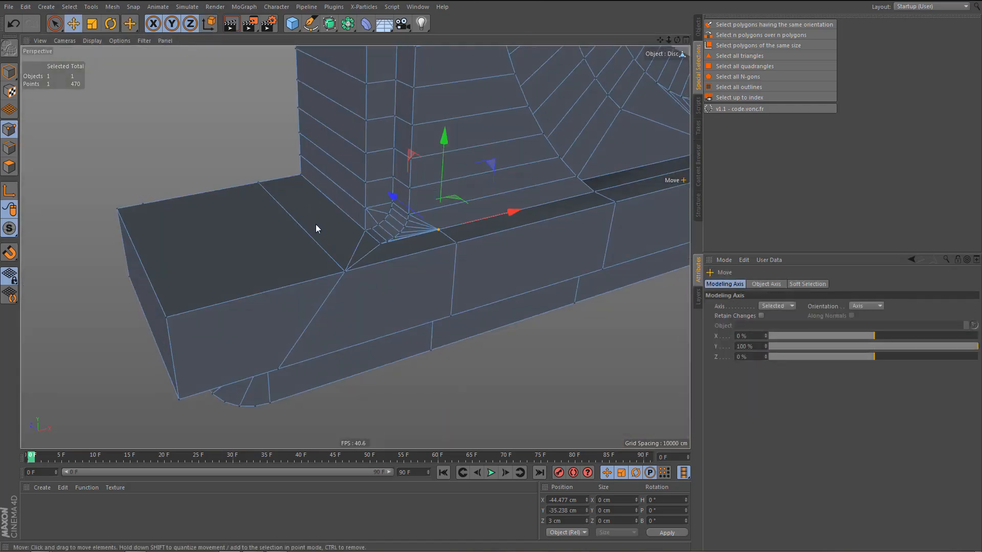
Reselect the remaining N-gons and delete the redundant point on the back edge of the base slab's outer top face.
key(Return)
key(Return)
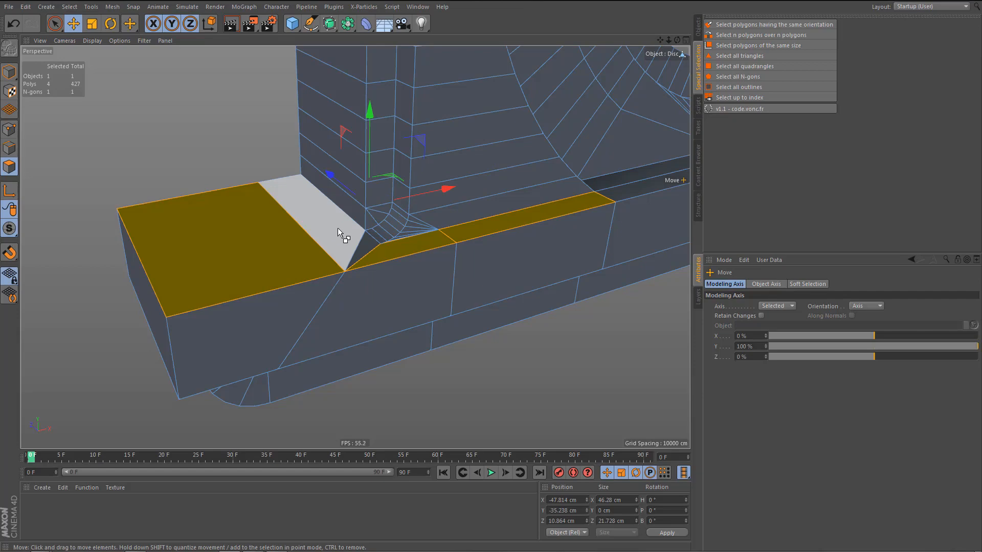
key(ctrl+shift+a)
click(748, 77)
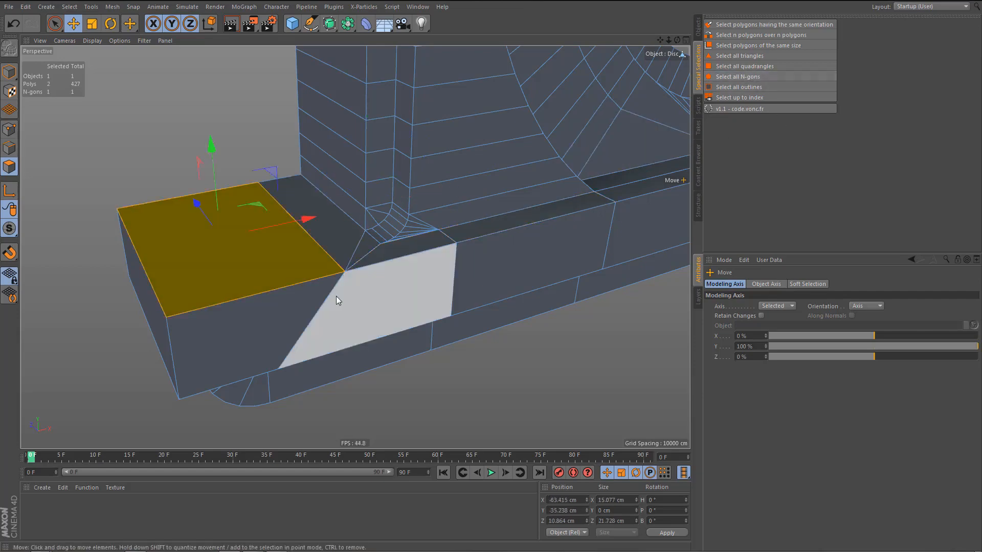
mouse_move(335, 296)
alt+mouse_down()
mouse_move(318, 287)
mouse_move(329, 293)
mouse_move(330, 283)
alt+mouse_up()
key(Return)
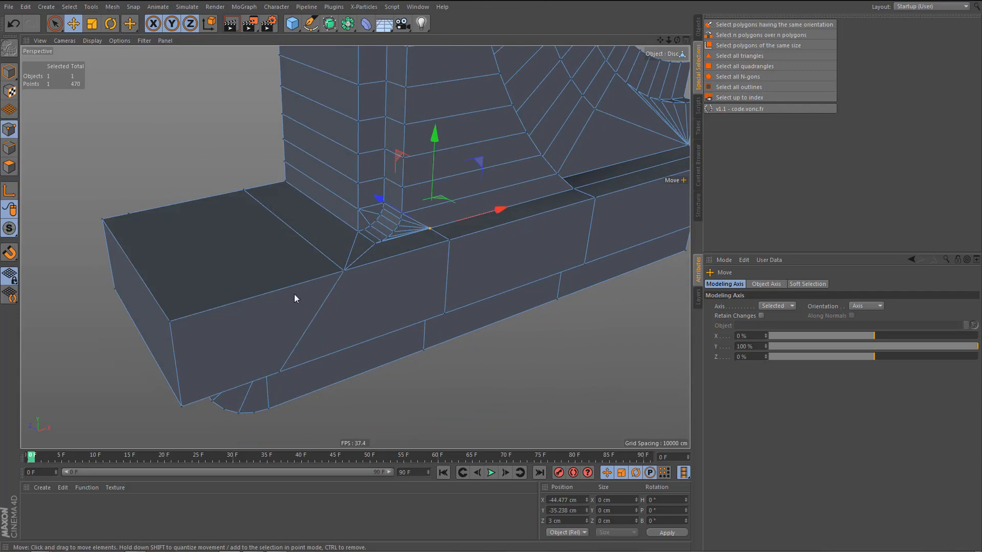
click(128, 213)
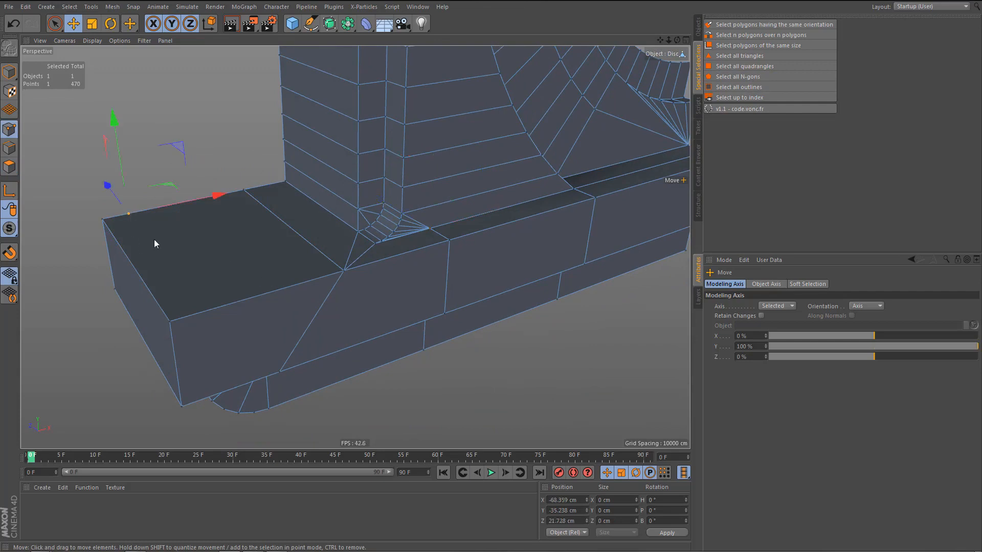
key(Delete)
scroll(253, 271, down, 3)
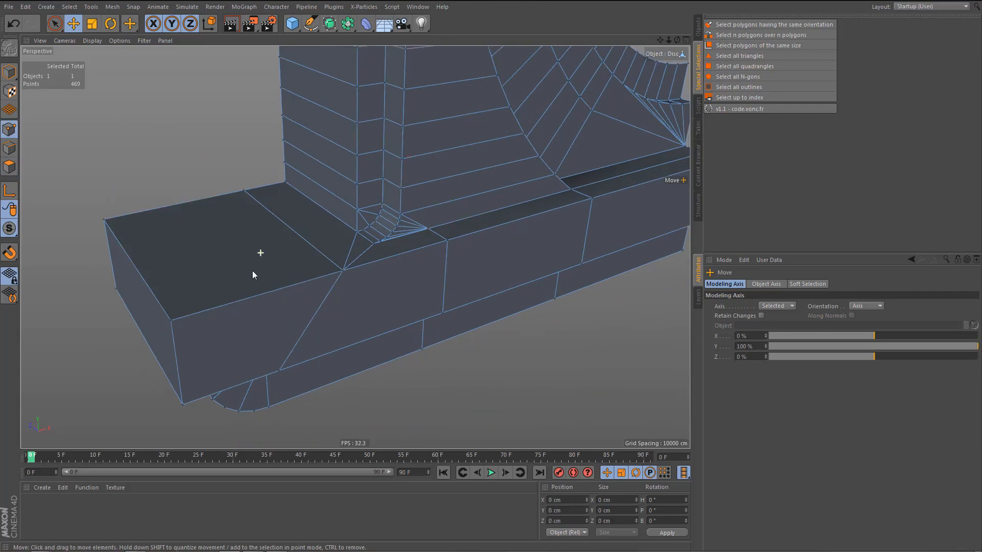
Examine the cleaned topology of the base, the side block and the inner end of the stone surround.
alt+drag(252, 271, 225, 235)
alt+middle_drag(218, 284, 36, 350)
alt+middle_drag(297, 316, 197, 306)
alt+right_drag(371, 270, 402, 270)
alt+middle_drag(388, 277, 330, 295)
alt+right_drag(329, 306, 357, 302)
alt+drag(299, 259, 325, 228)
alt+middle_drag(314, 260, 367, 281)
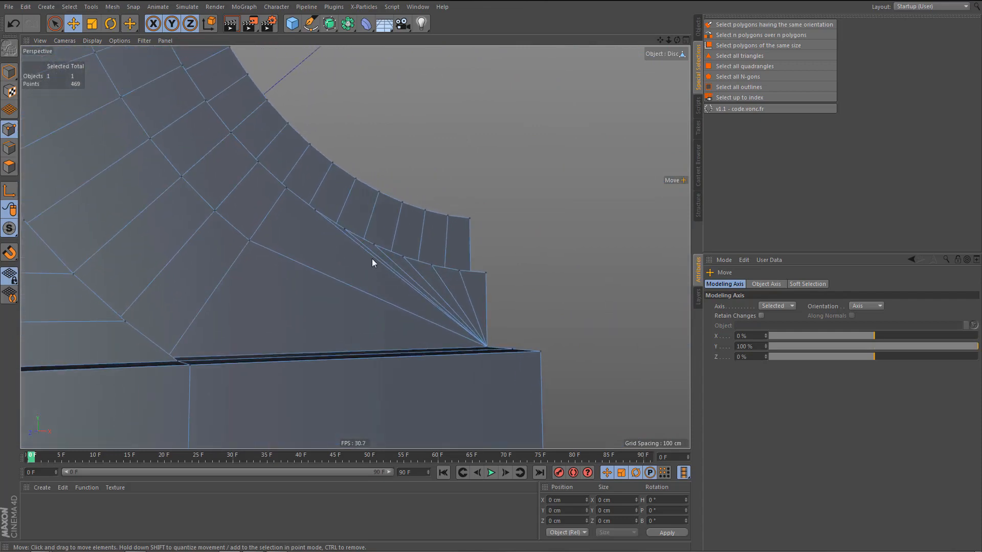
alt+drag(371, 260, 349, 313)
mouse_move(405, 238)
alt+mouse_down()
mouse_move(391, 269)
mouse_move(410, 226)
alt+mouse_up()
Add a Bevel deformer as a child of the Disc object.
click(699, 29)
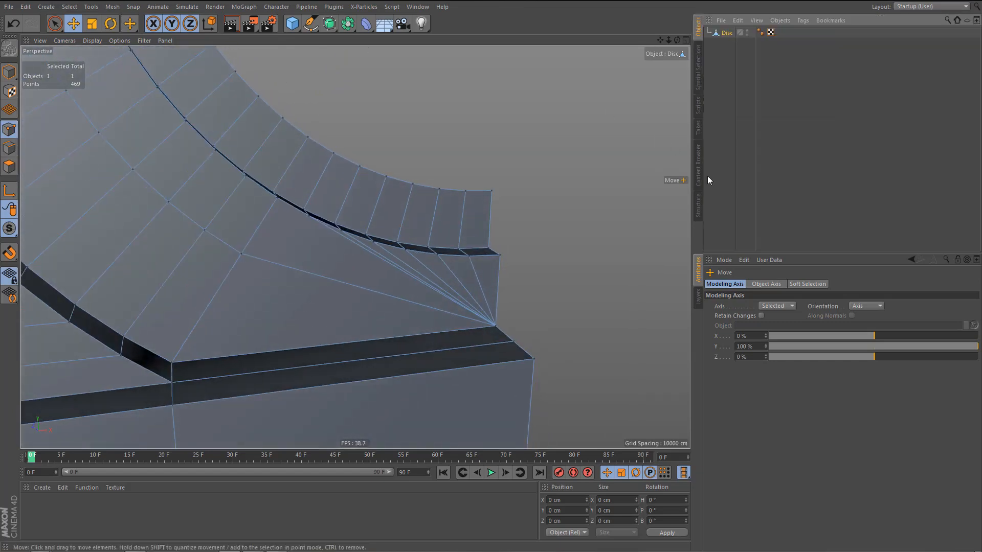
click(727, 34)
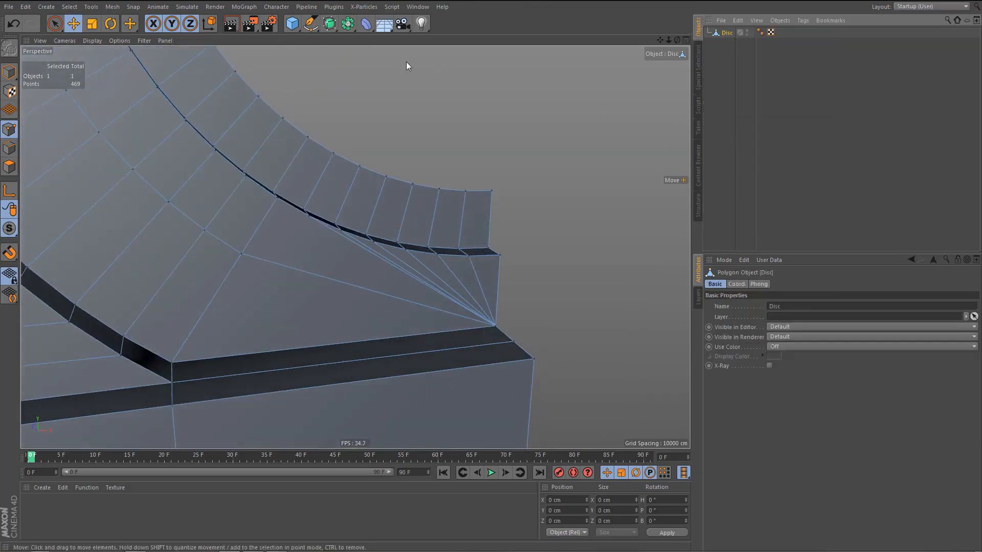
click(365, 23)
click(423, 170)
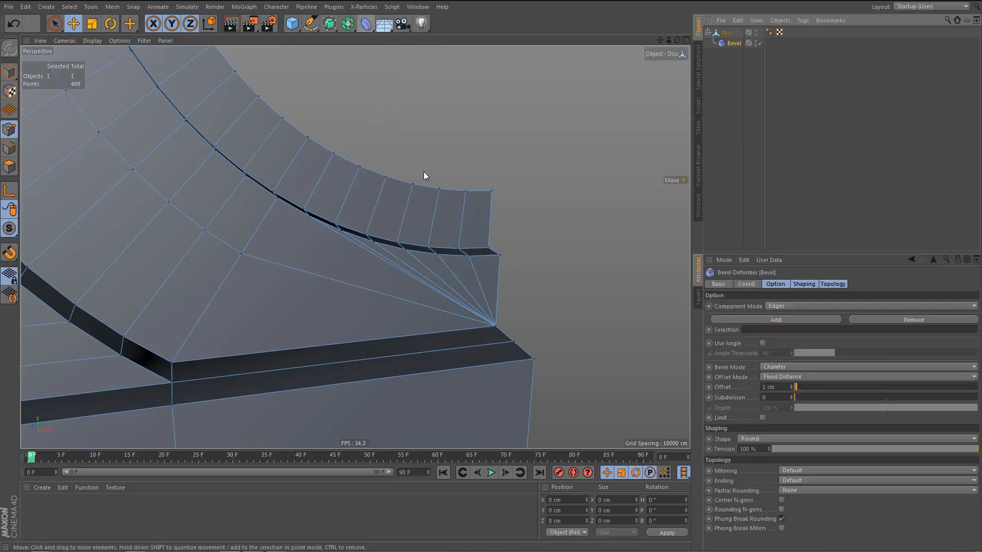
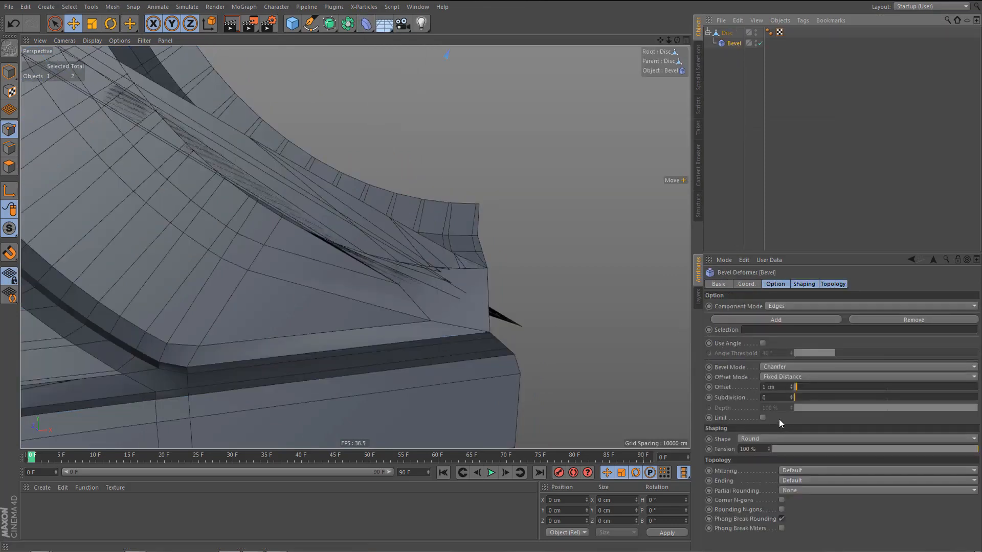
Set the Bevel deformer to Use Angle with Uniform mitering and a 0.3 cm offset, checking the fan tip.
click(762, 343)
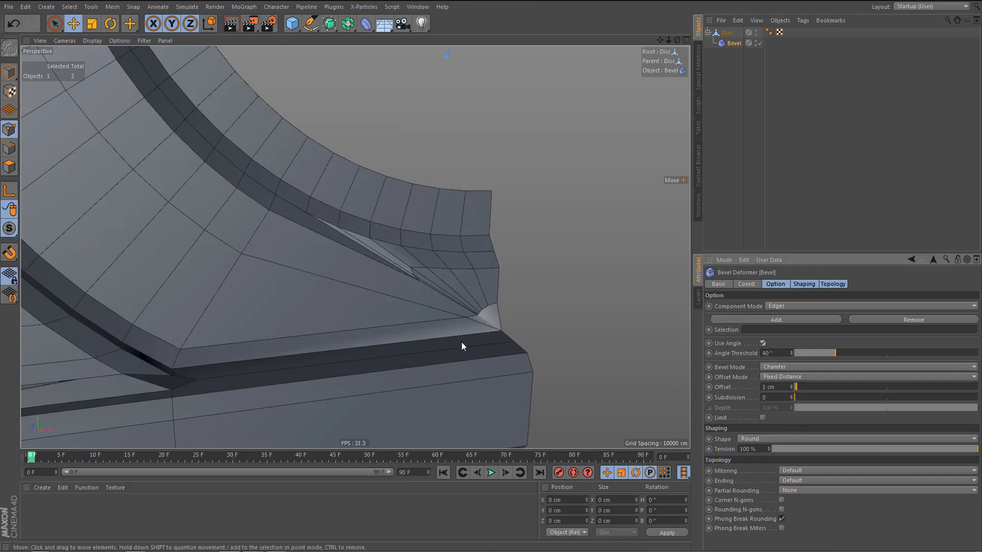
alt+drag(461, 342, 370, 293)
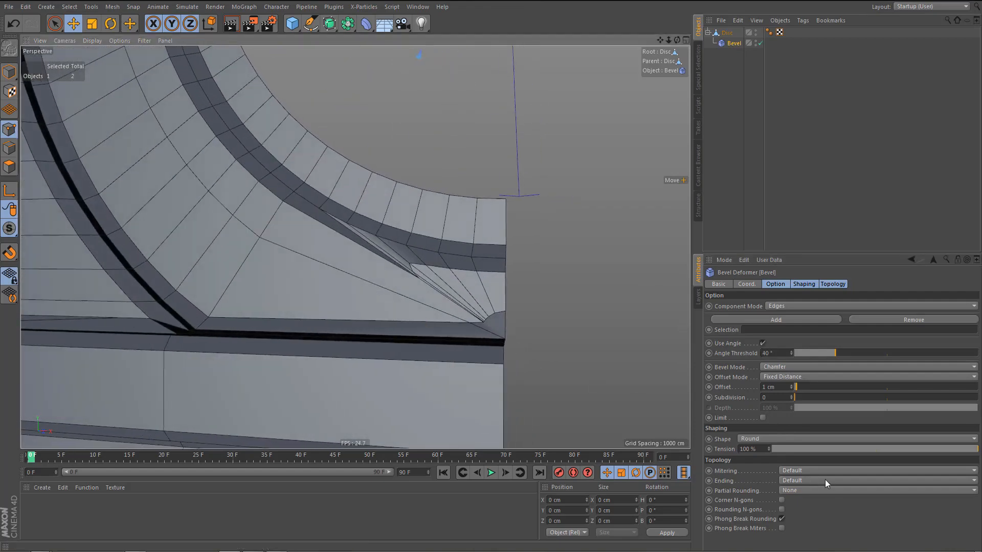
click(804, 468)
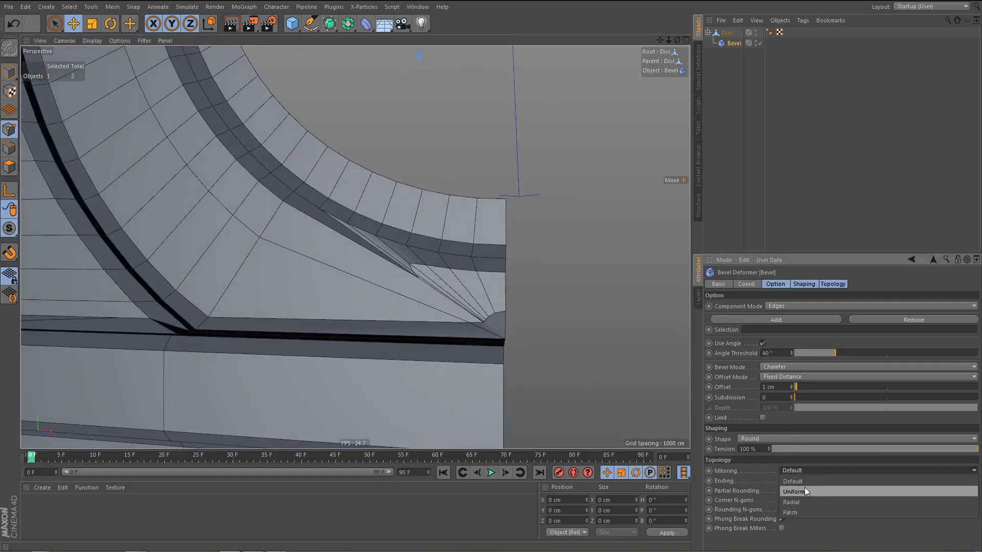
click(804, 487)
alt+drag(423, 341, 323, 286)
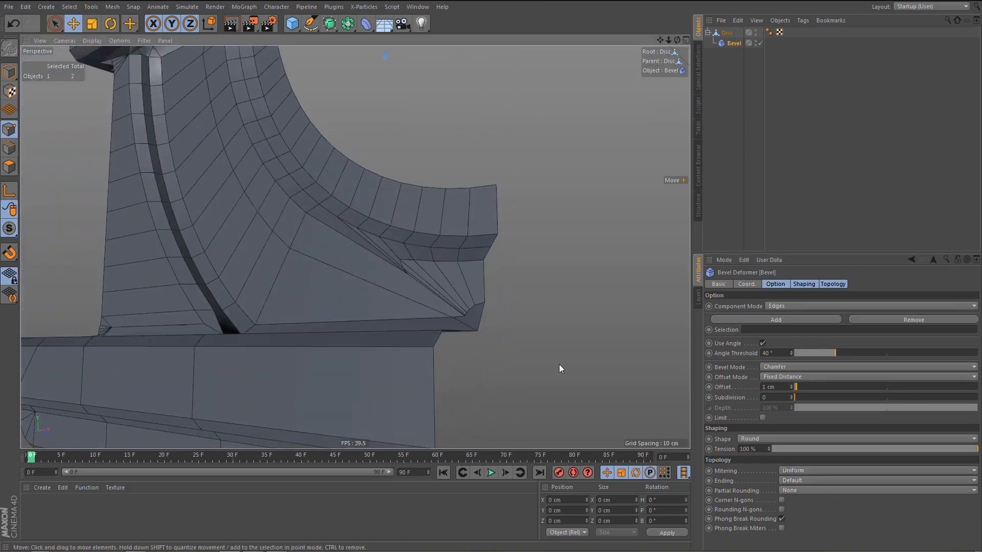
drag(791, 388, 791, 401)
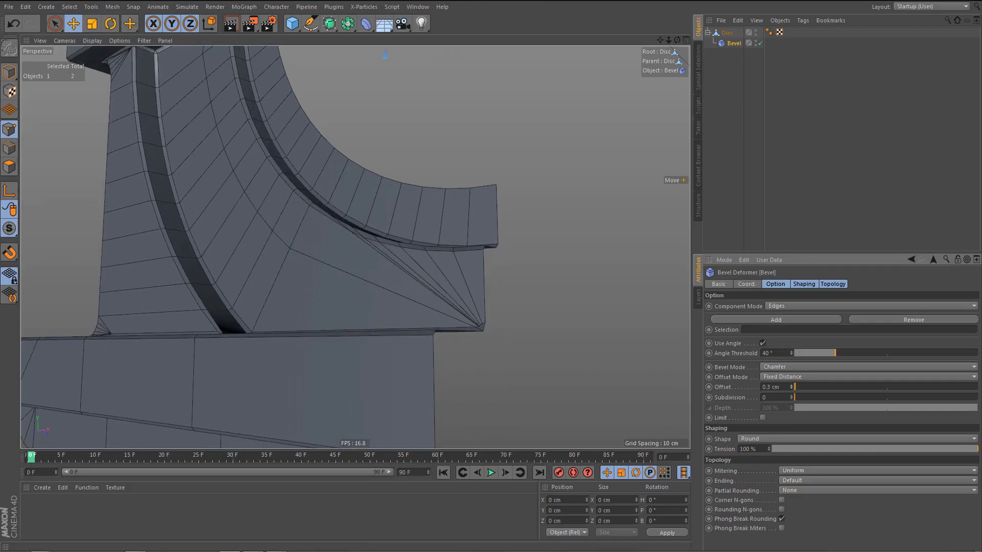
alt+drag(352, 295, 411, 299)
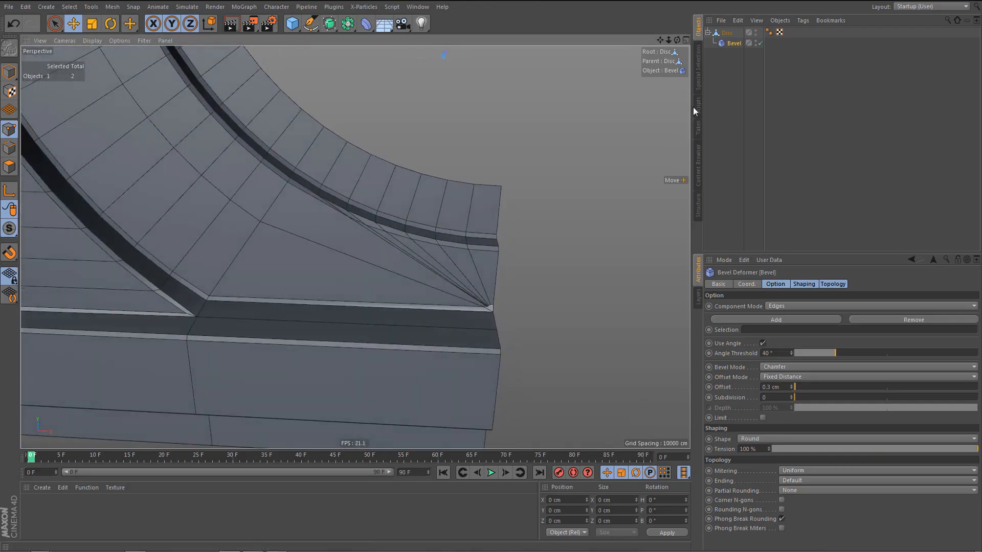
Delete the Bevel deformer and select the Disc object for further editing.
click(731, 44)
key(Delete)
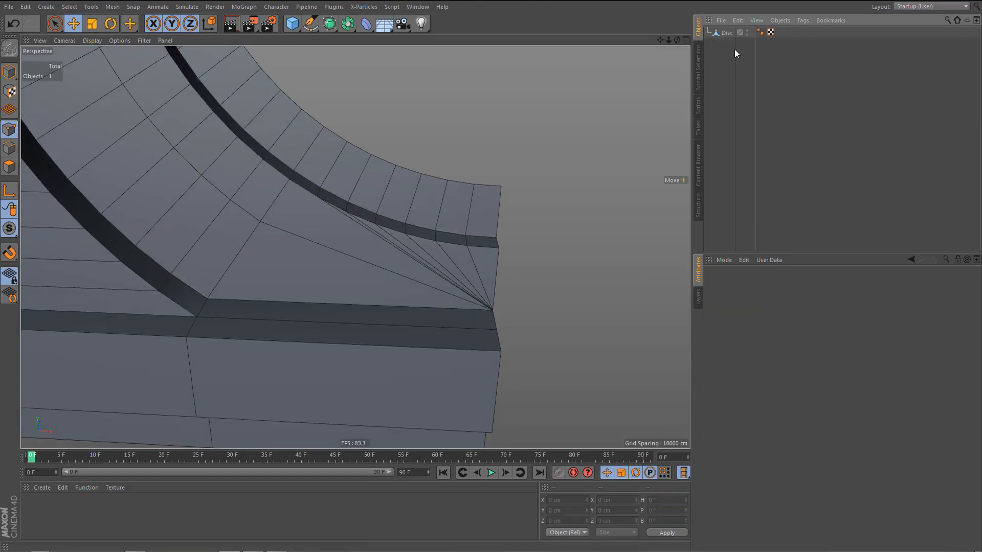
click(724, 32)
Dissolve the two longest fan edges running from the stone surround's step edge to the fan's tip point.
alt+drag(506, 271, 452, 257)
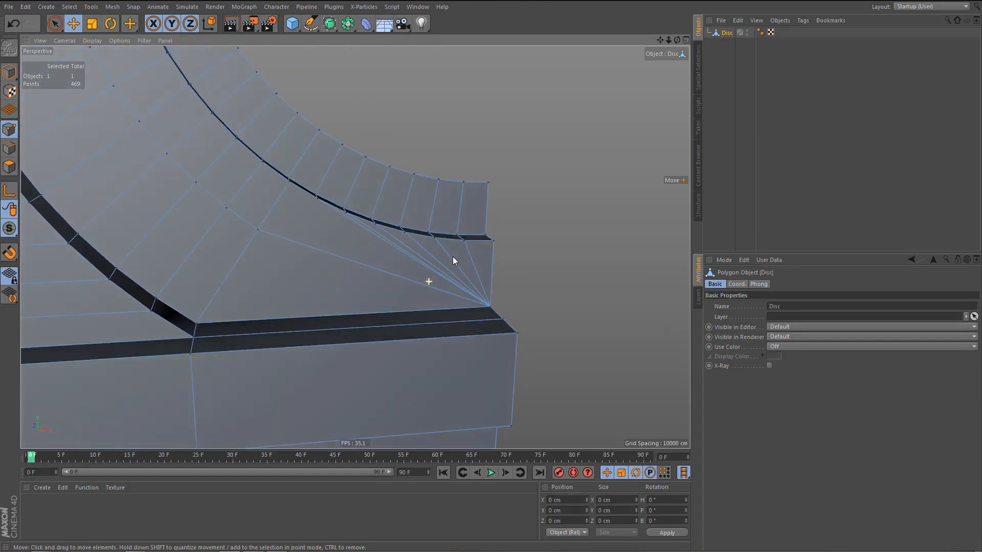
scroll(338, 238, up, 5)
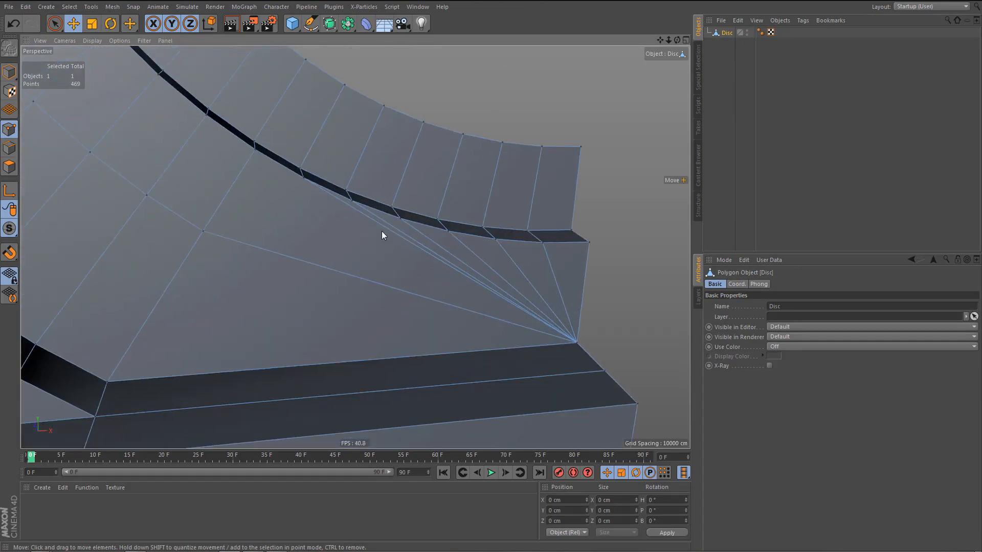
click(391, 231)
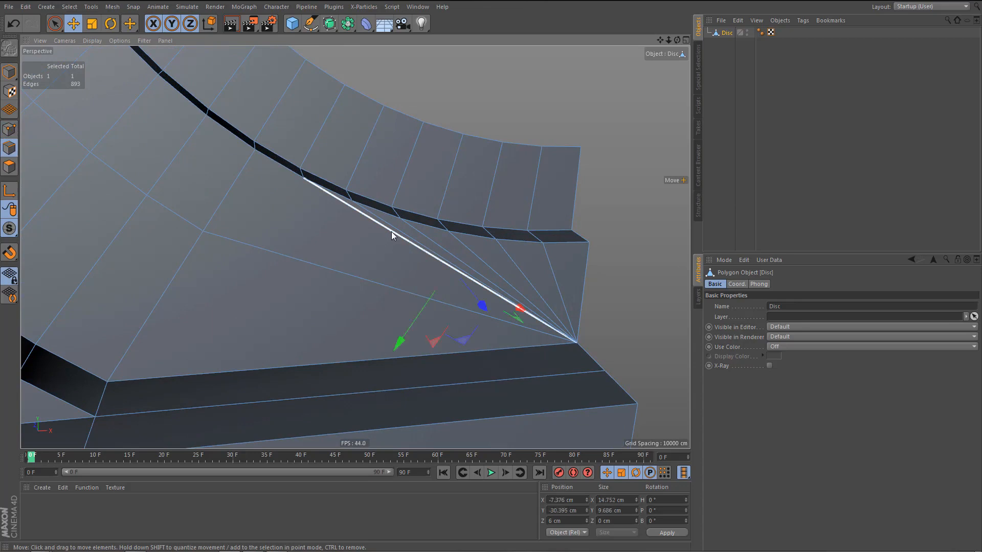
drag(388, 228, 384, 218)
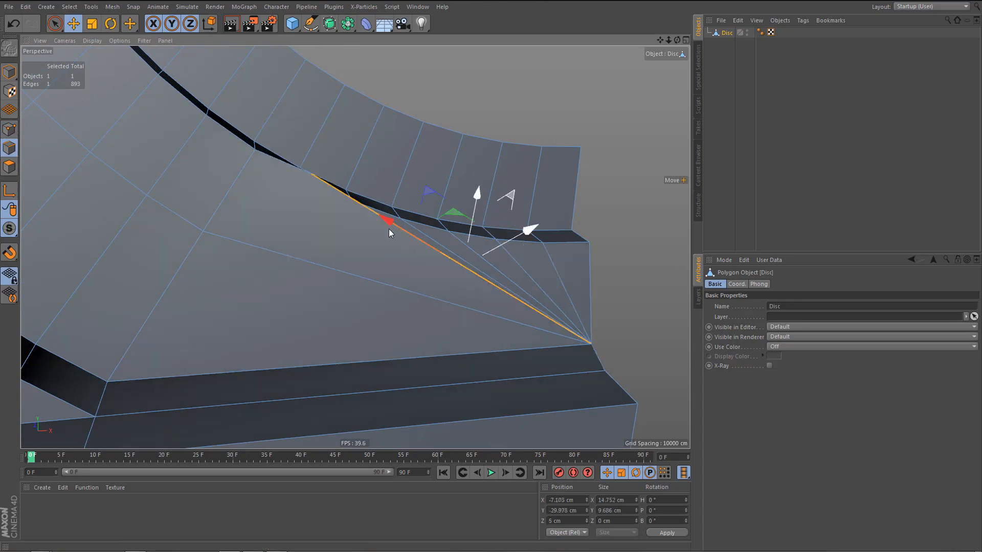
key(ctrl+z)
scroll(406, 236, up, 3)
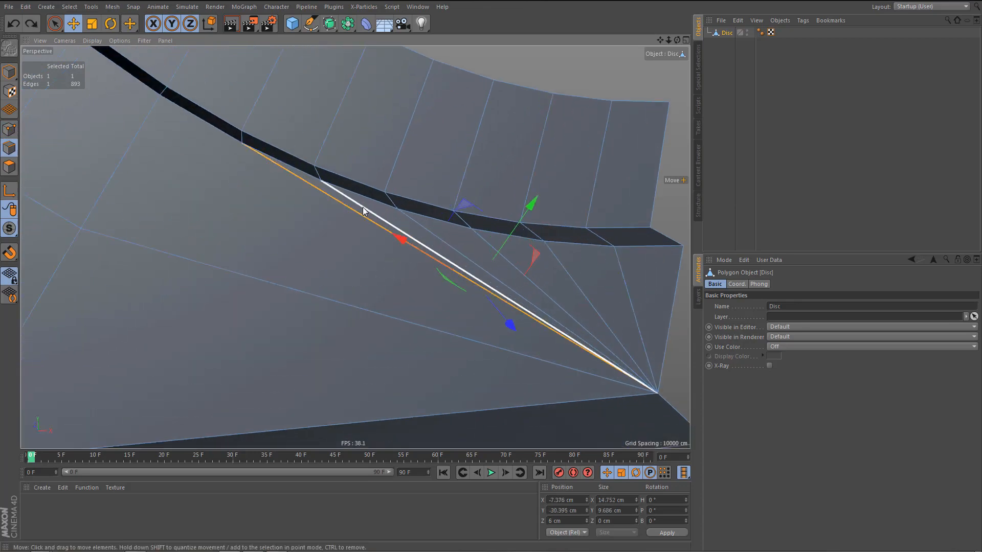
shift+click(363, 208)
key(Delete)
In the front view, line-cut vertically down through the base from the two step-edge points where the dissolved fan edges started.
alt+drag(352, 262, 354, 228)
key(Return)
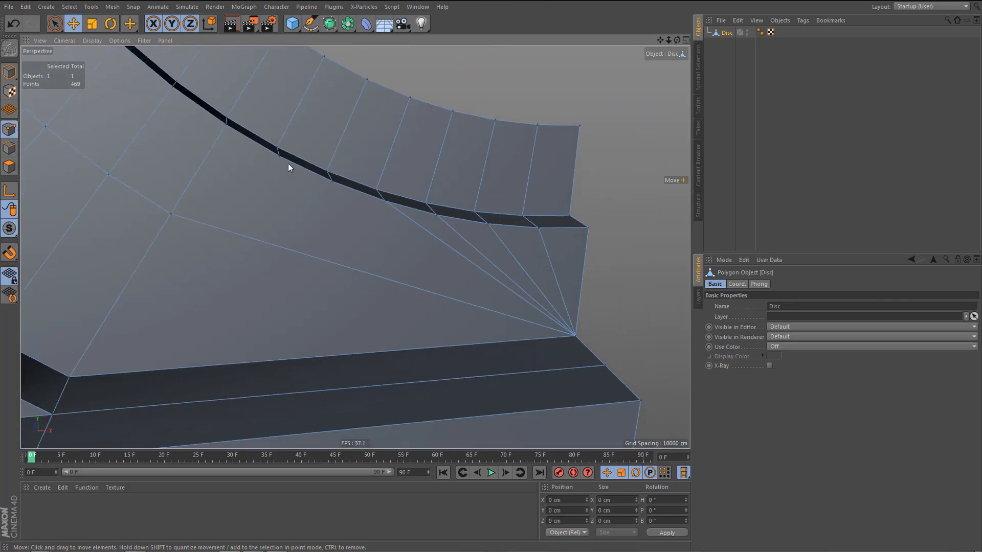
click(277, 156)
shift+click(332, 185)
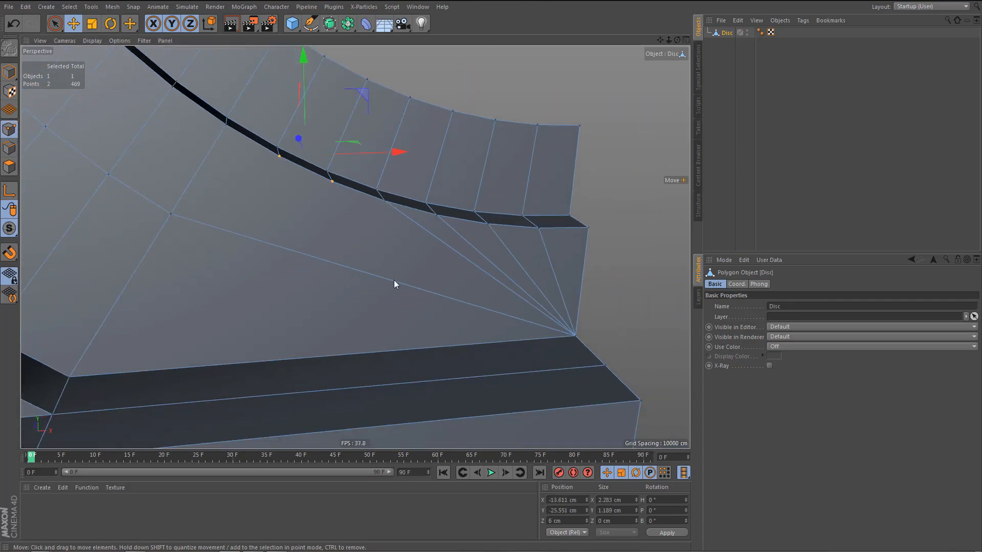
key(F4)
alt+middle_drag(507, 311, 353, 337)
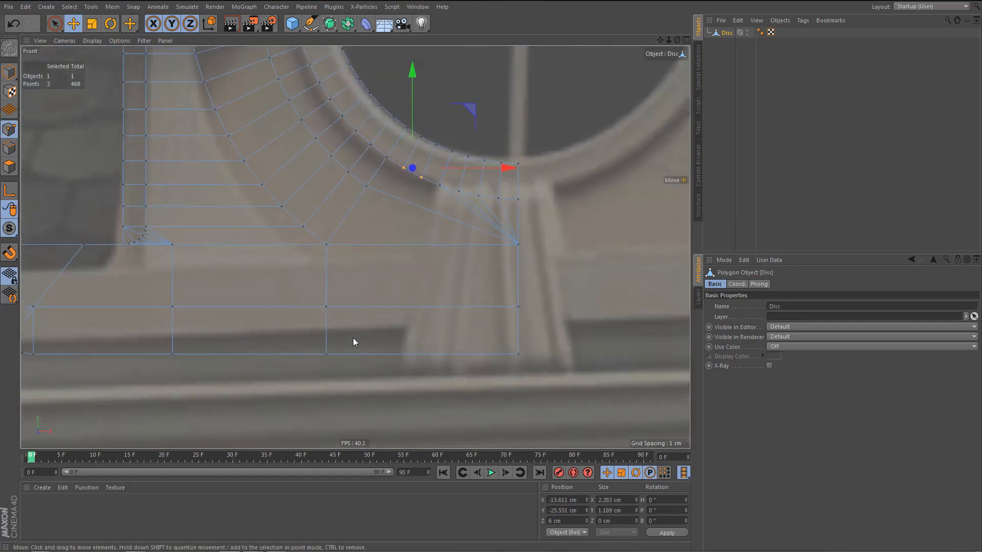
key(m)
key(k)
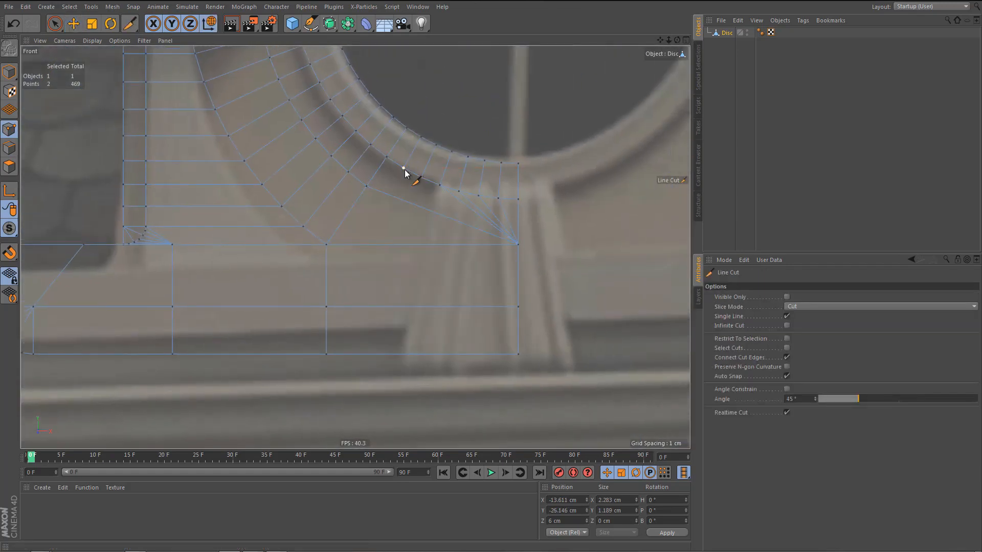
drag(404, 168, 404, 399)
shift+drag(420, 177, 443, 384)
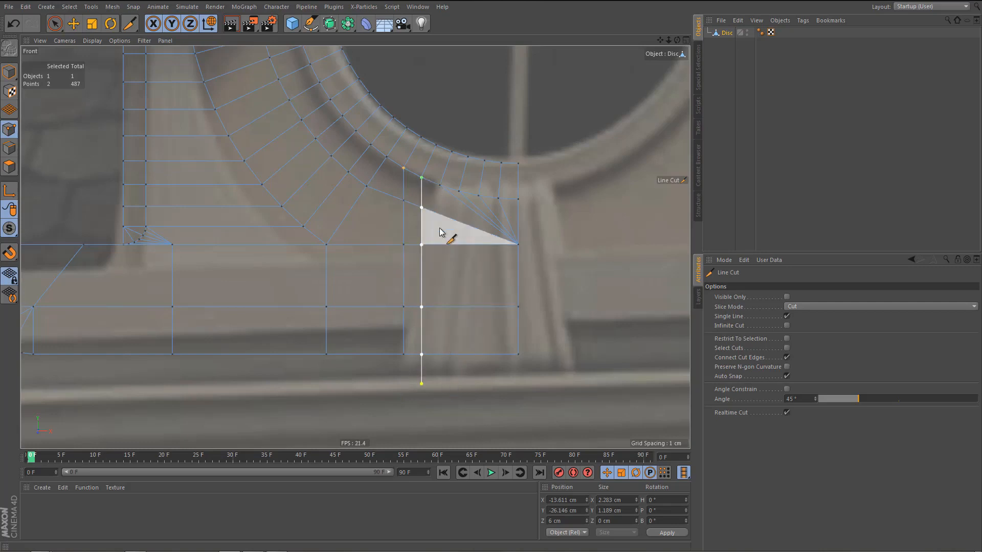
alt+right_drag(439, 228, 461, 228)
key(e)
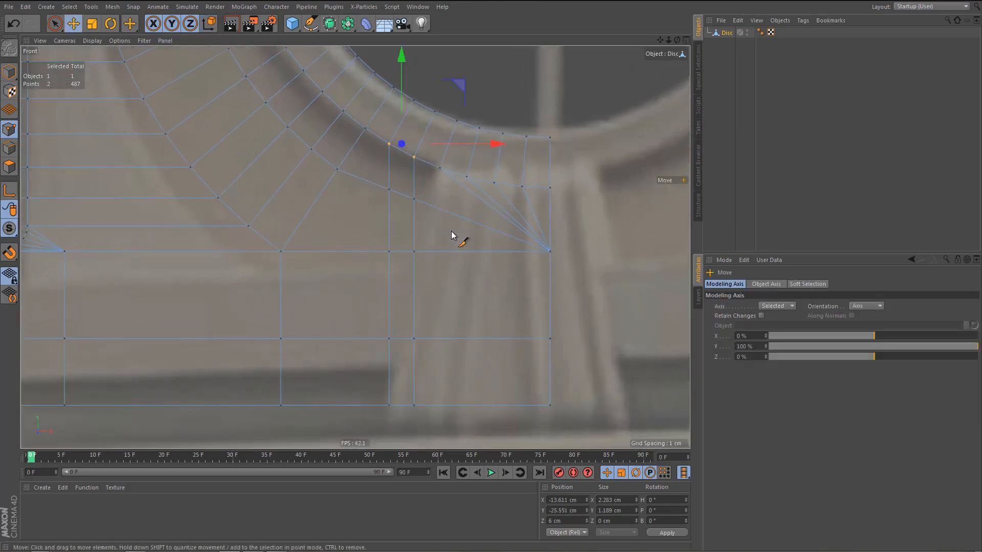
Examine the two vertical cuts at the inner end of the stone surround in the perspective view.
middle_click(451, 231)
middle_click(287, 138)
alt+drag(417, 285, 408, 291)
alt+right_drag(408, 304, 395, 341)
alt+middle_drag(395, 341, 348, 322)
key(k)
key(k)
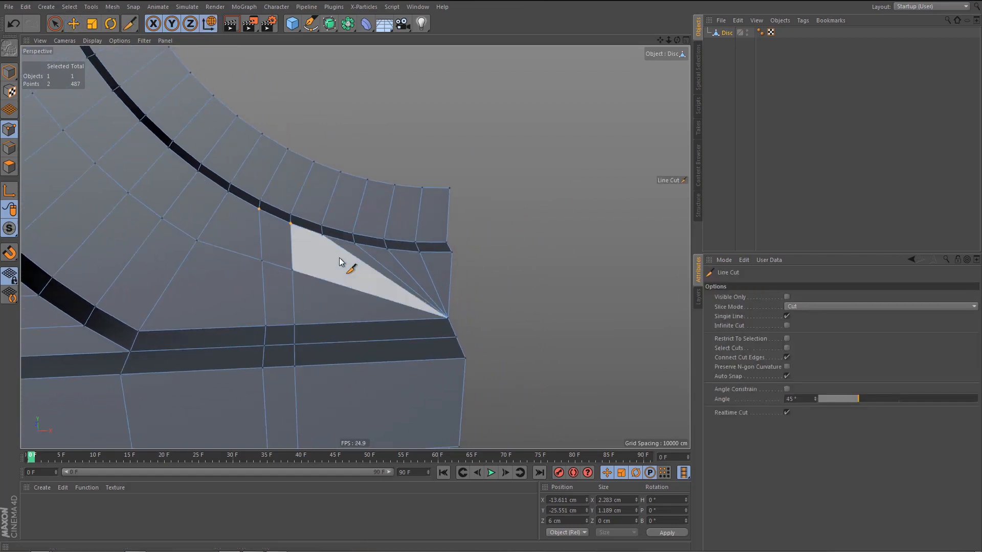
key(ctrl+shift+z)
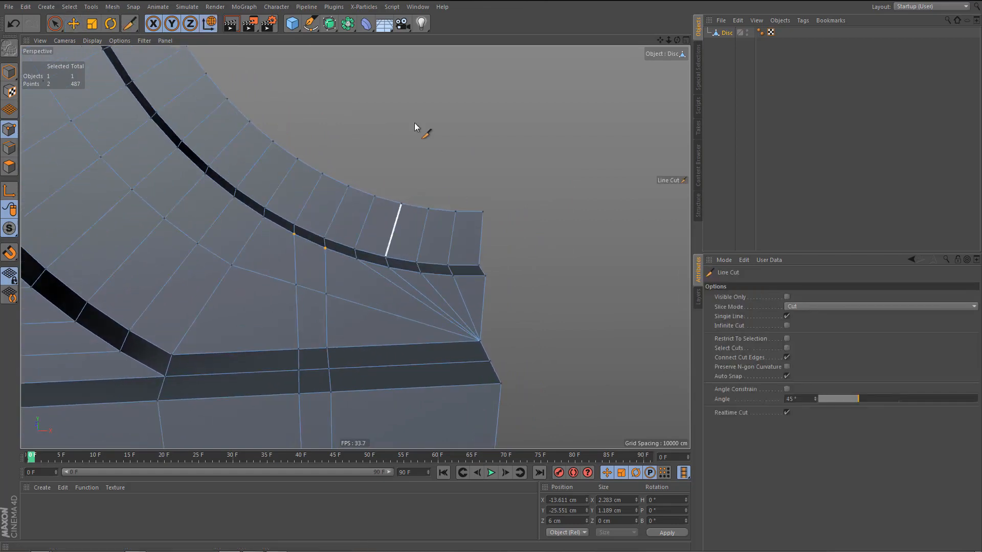
Add a Bevel deformer under the Disc object with Use Angle on, a 0.3 cm offset and Uniform mitering.
click(366, 24)
shift+click(405, 168)
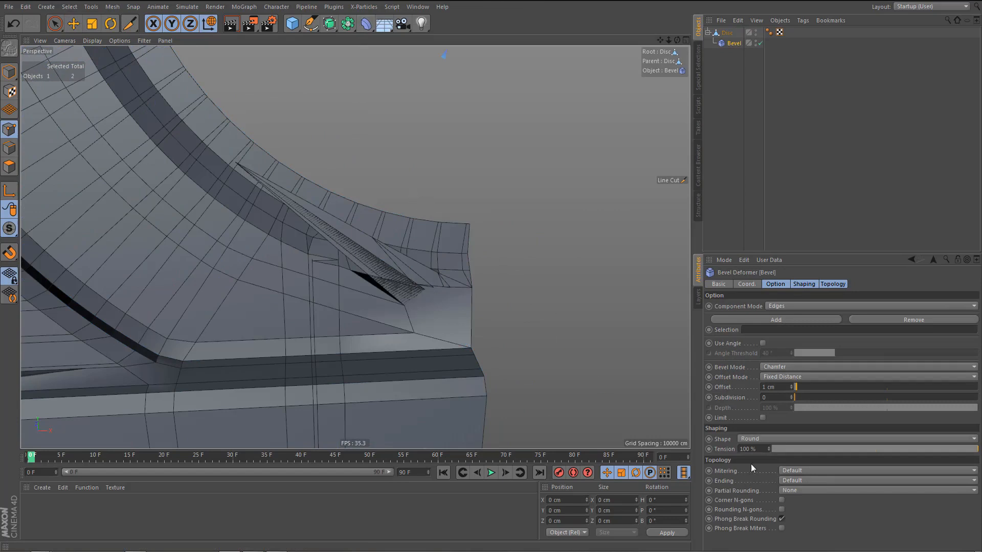
click(762, 343)
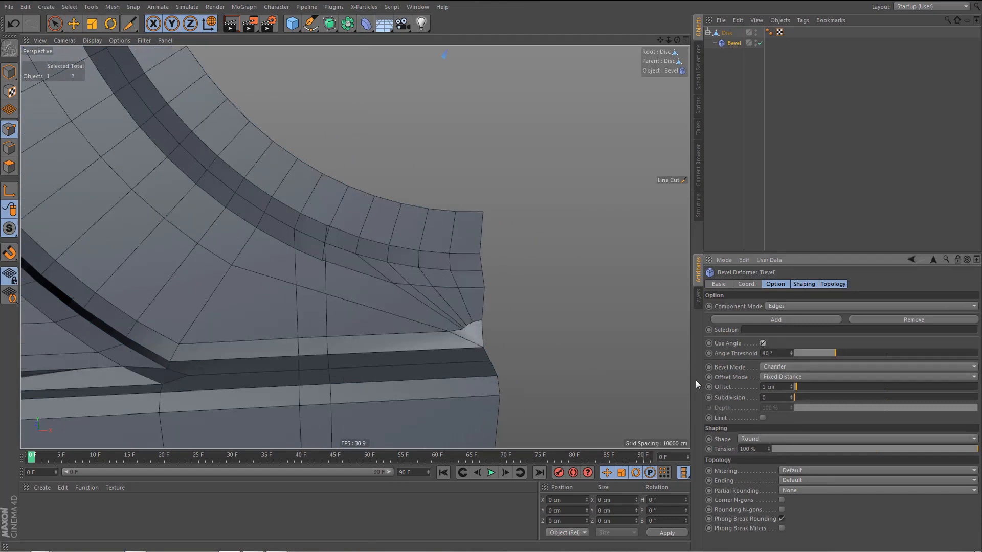
alt+drag(413, 362, 428, 367)
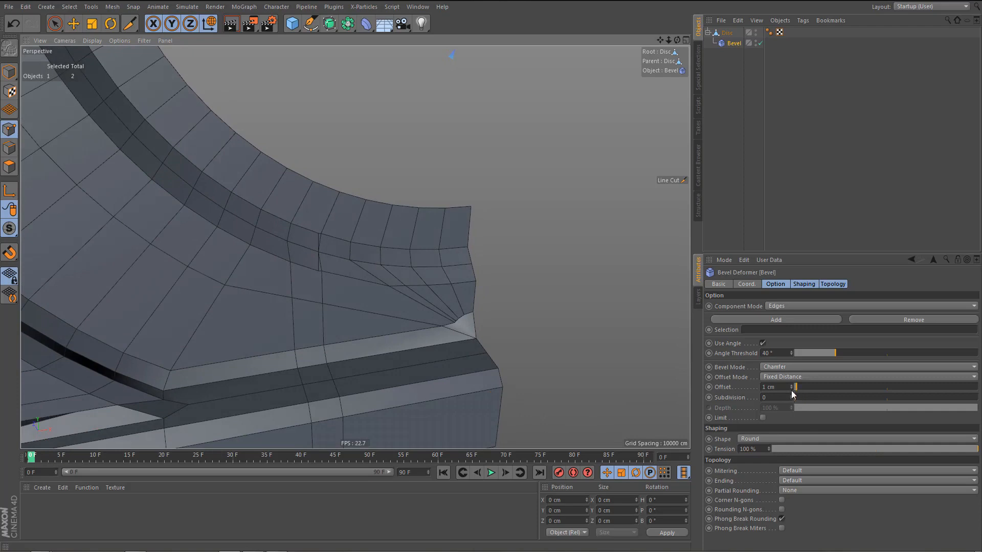
drag(791, 388, 791, 406)
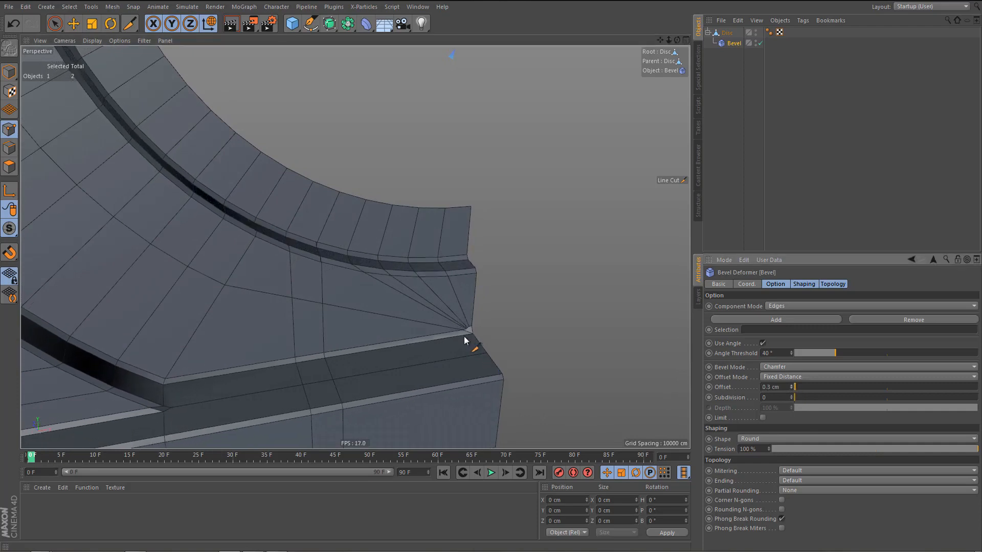
click(817, 471)
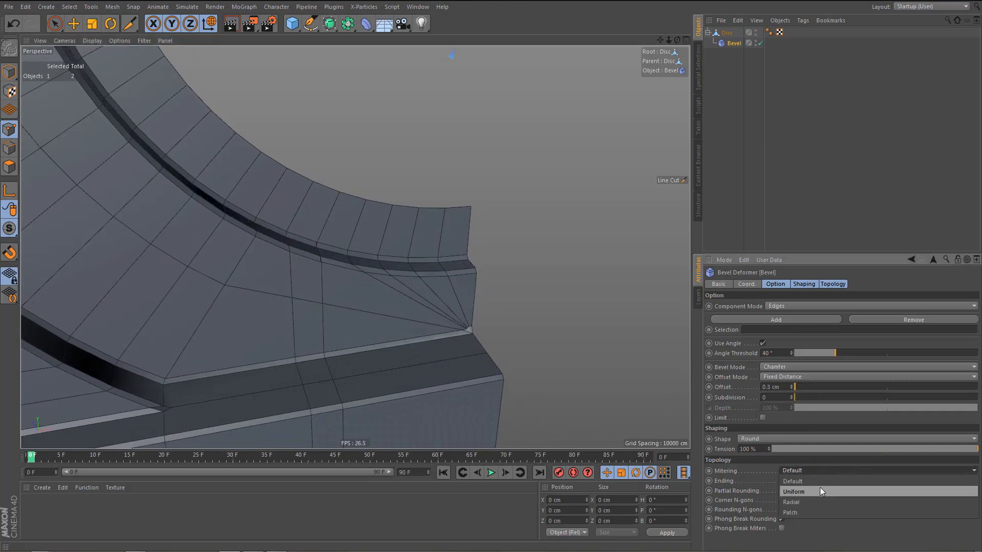
click(820, 487)
alt+drag(489, 344, 422, 330)
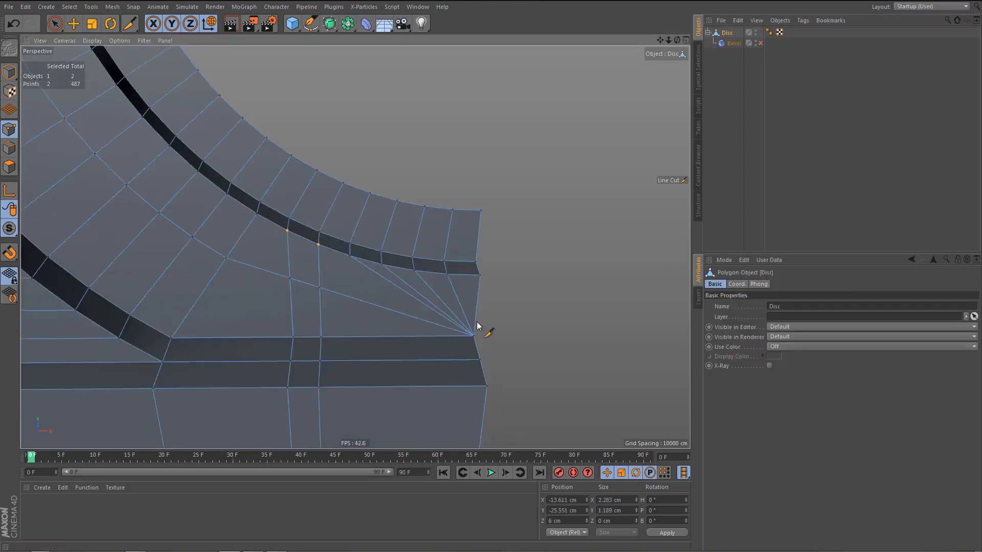
alt+drag(480, 329, 437, 299)
scroll(436, 299, down, 1)
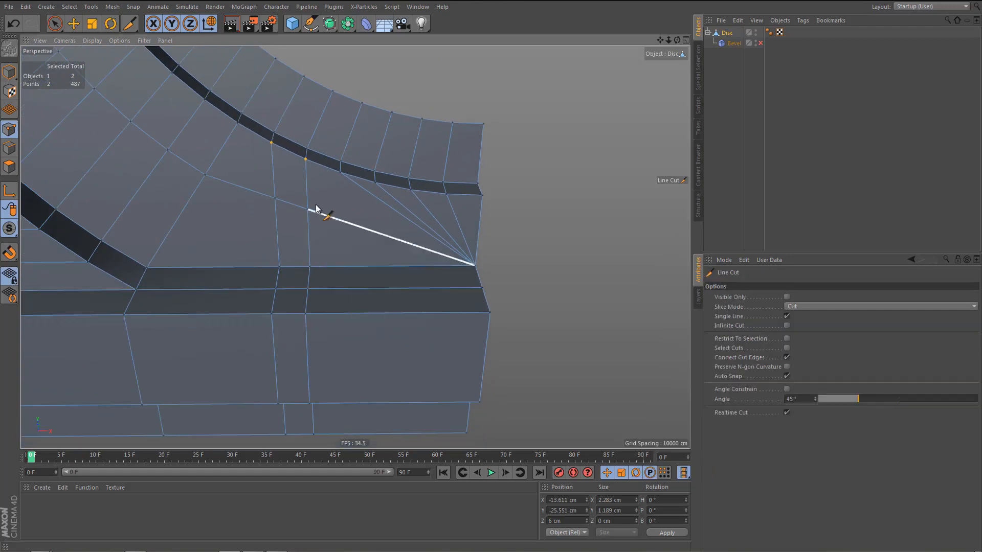
With the Bevel disabled, connect the crossing point on the inner vertical cut to the step-edge points on both sides of the cut.
key(space)
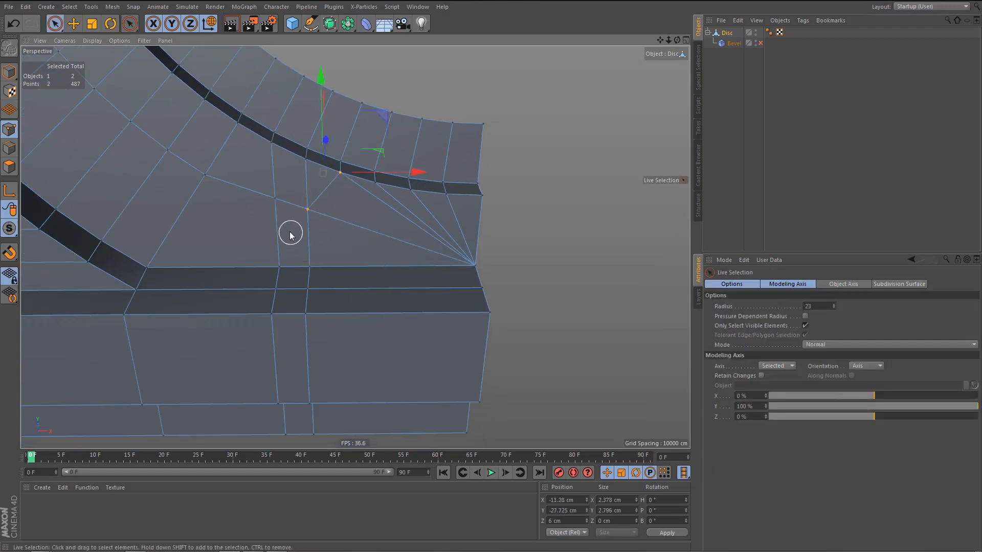
click(272, 149)
key(ctrl+z)
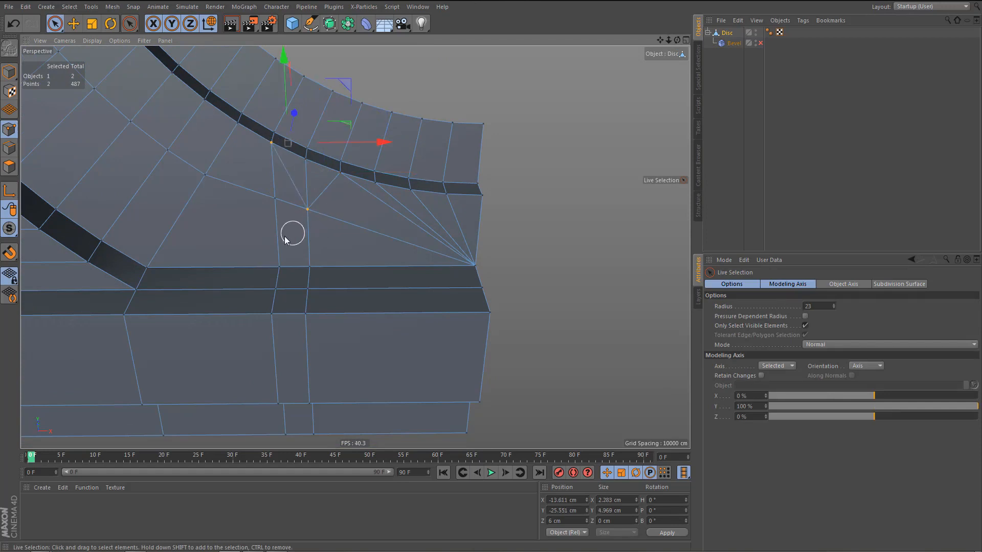
Dissolve the outer vertical cut's edge loop and the short edge directly above the crossing point on the inner cut.
key(Return)
key(e)
double_click(272, 190)
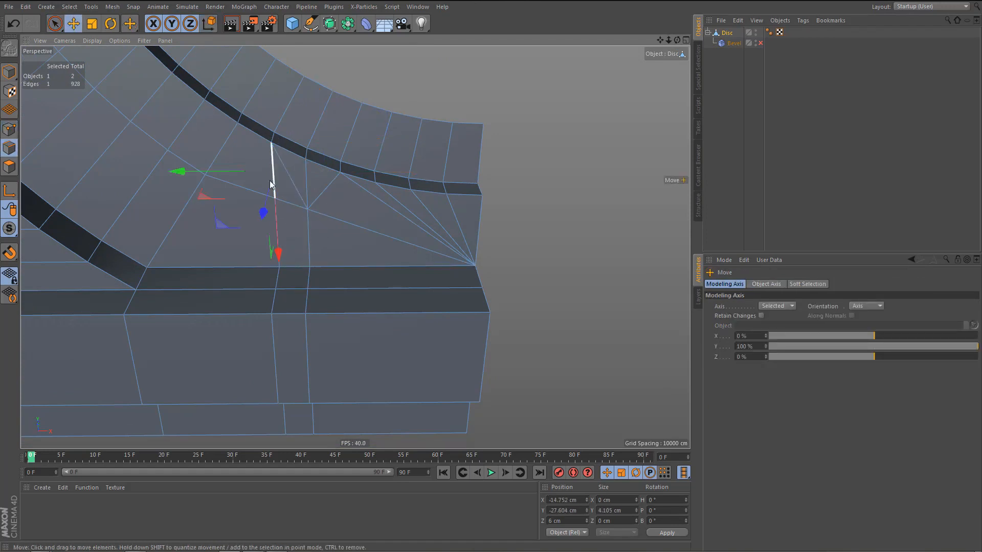
key(ctrl+BackSpace)
click(307, 201)
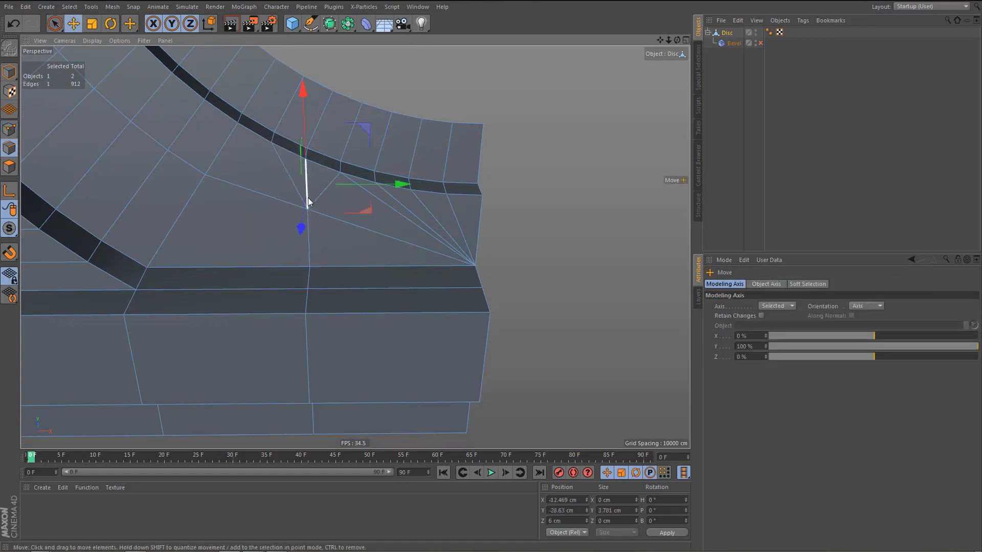
key(ctrl+BackSpace)
Connect the crossing point on the inner vertical cut to the step-edge point directly above it.
alt+drag(315, 250, 313, 252)
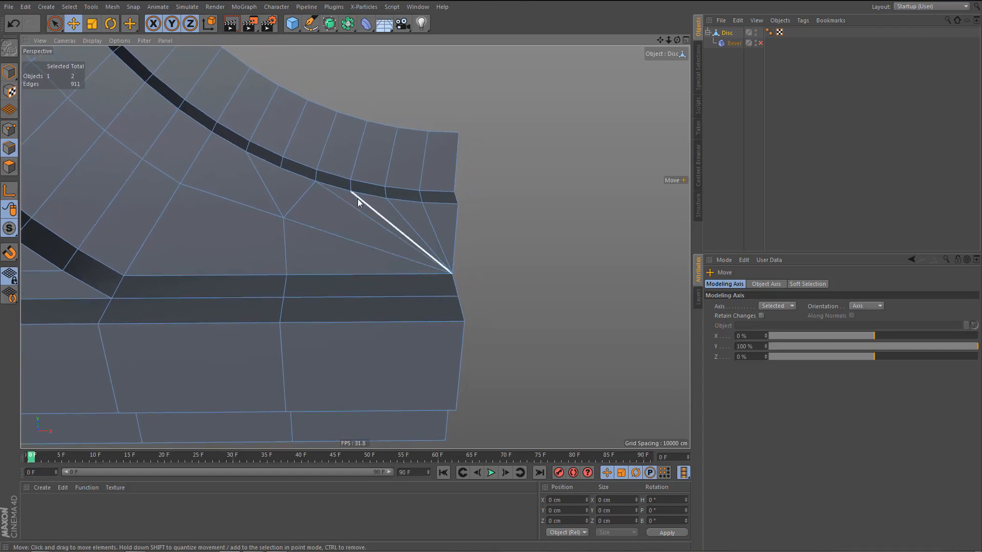
key(Return)
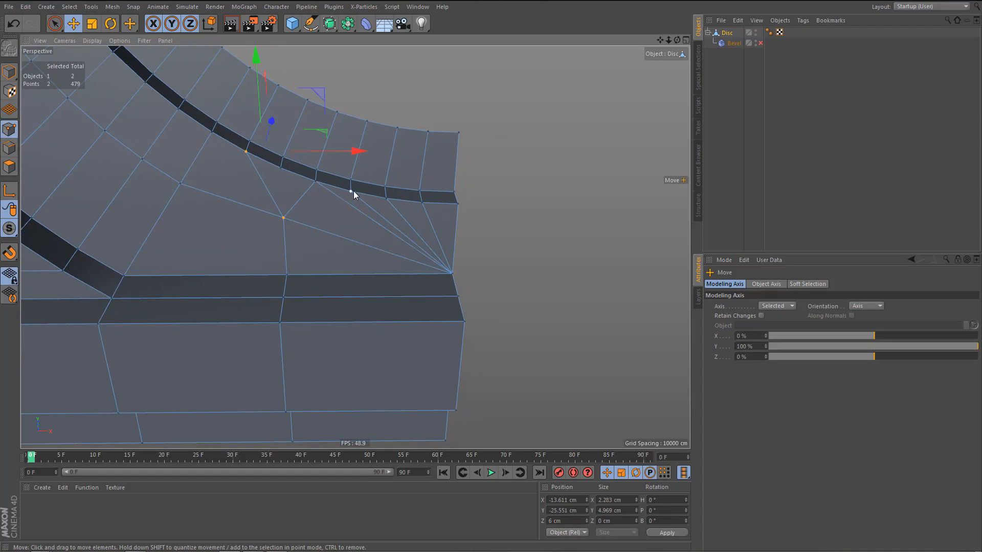
click(350, 191)
mouse_move(354, 192)
alt+mouse_down()
mouse_move(375, 218)
mouse_move(360, 199)
alt+mouse_up()
click(392, 170)
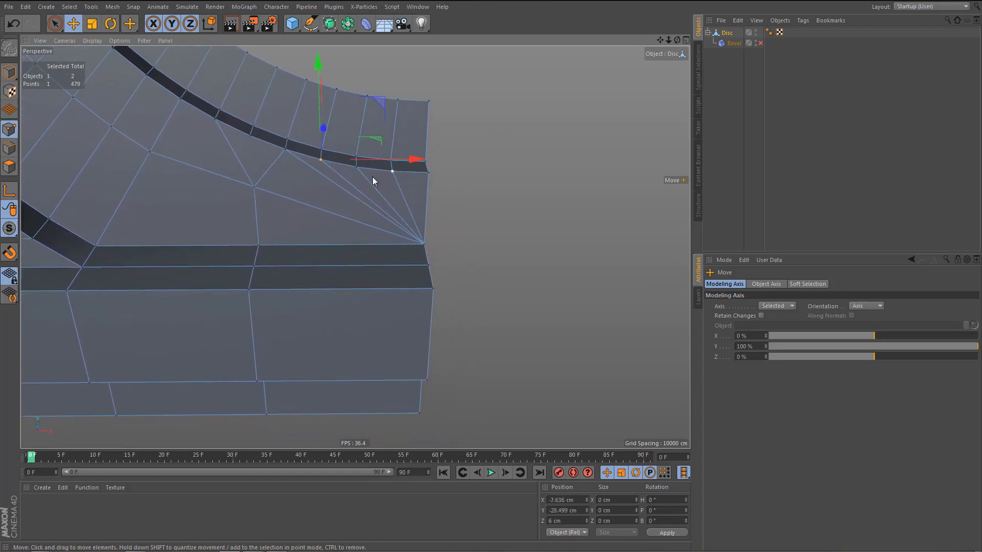
shift+click(320, 159)
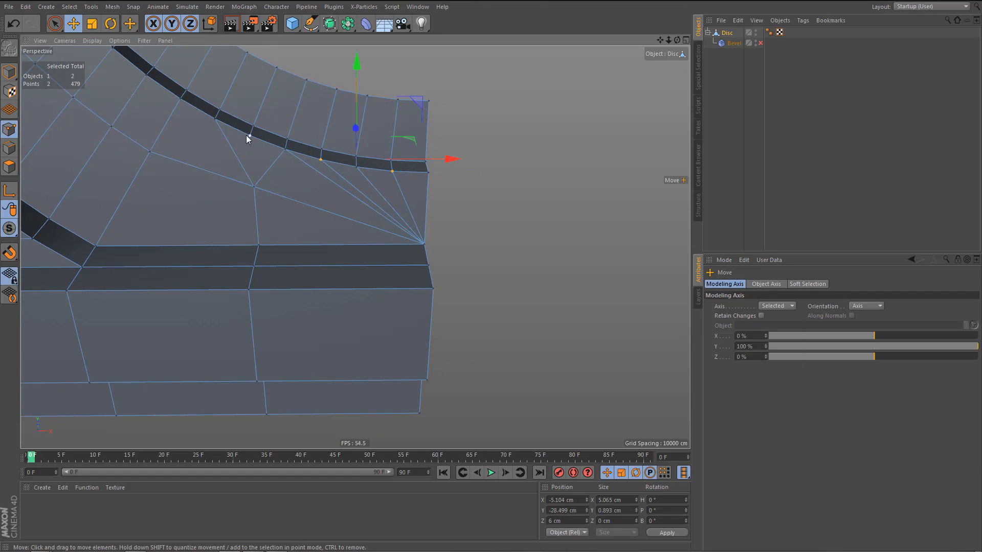
shift+click(249, 136)
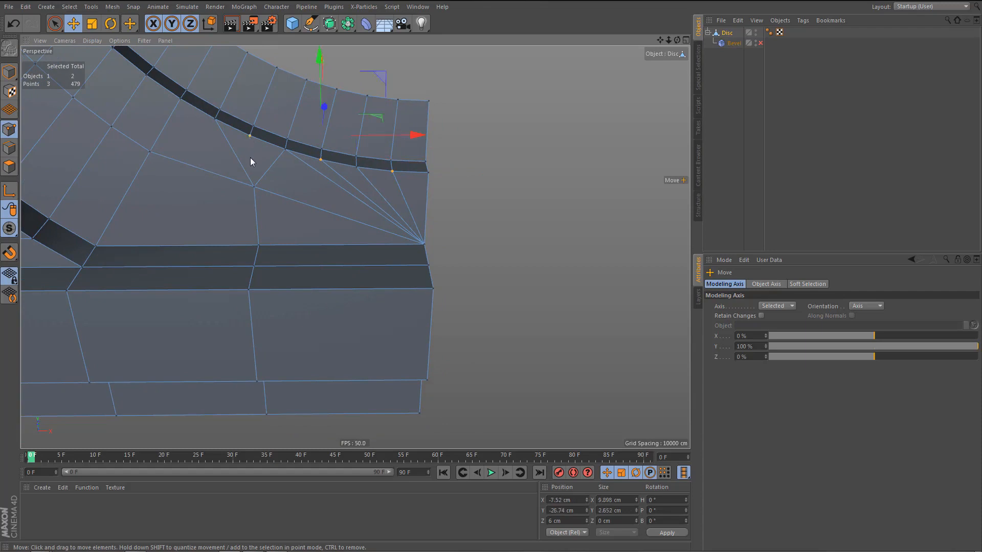
key(9)
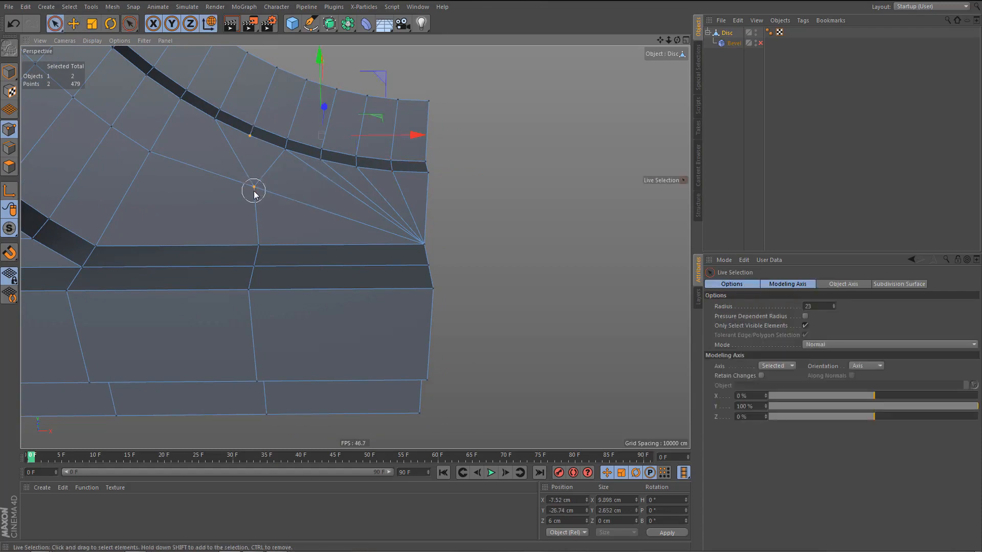
key(m)
key(m)
key(Return)
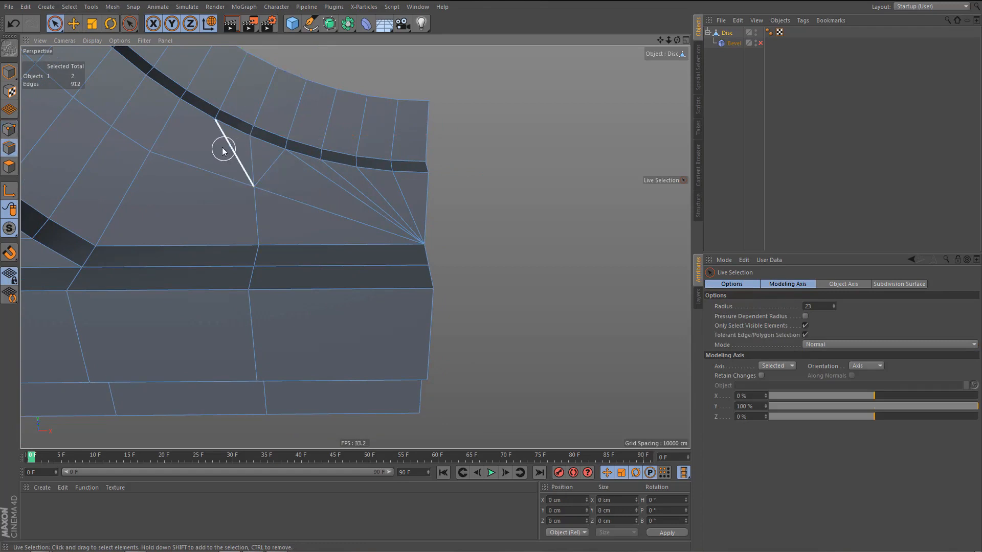
Dissolve the two diagonals beside the new connecting edge and the fan of edges running to the ledge's inner corner.
click(271, 168)
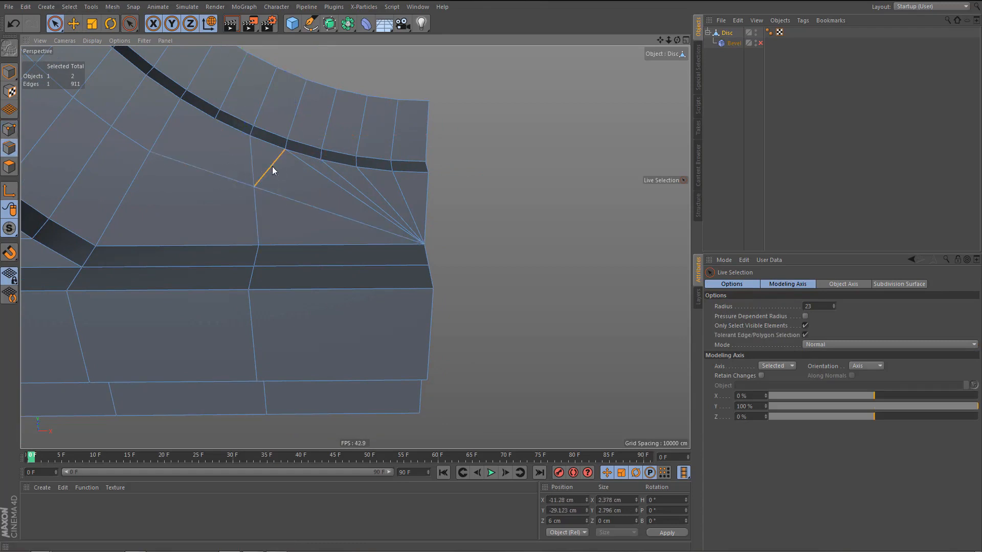
key(Delete)
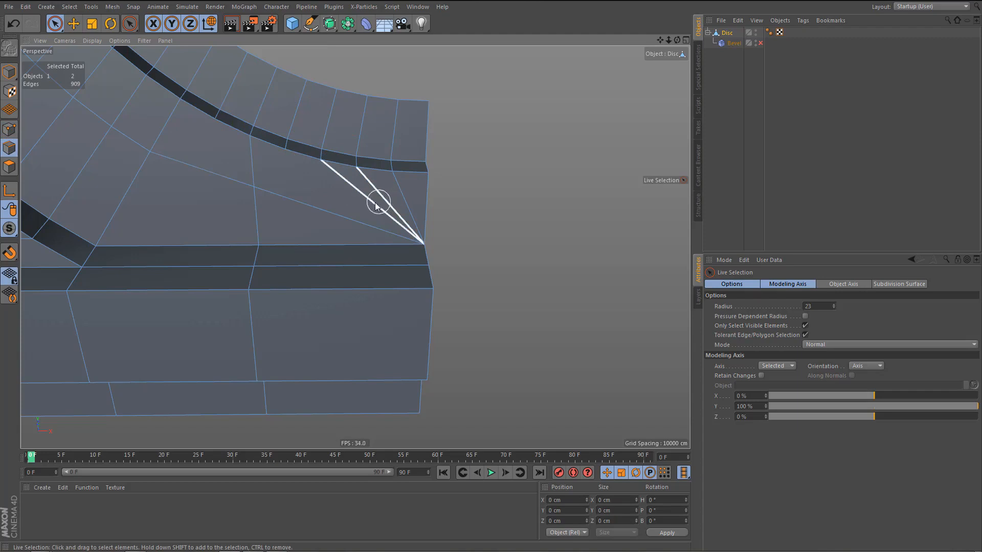
click(377, 205)
key(Delete)
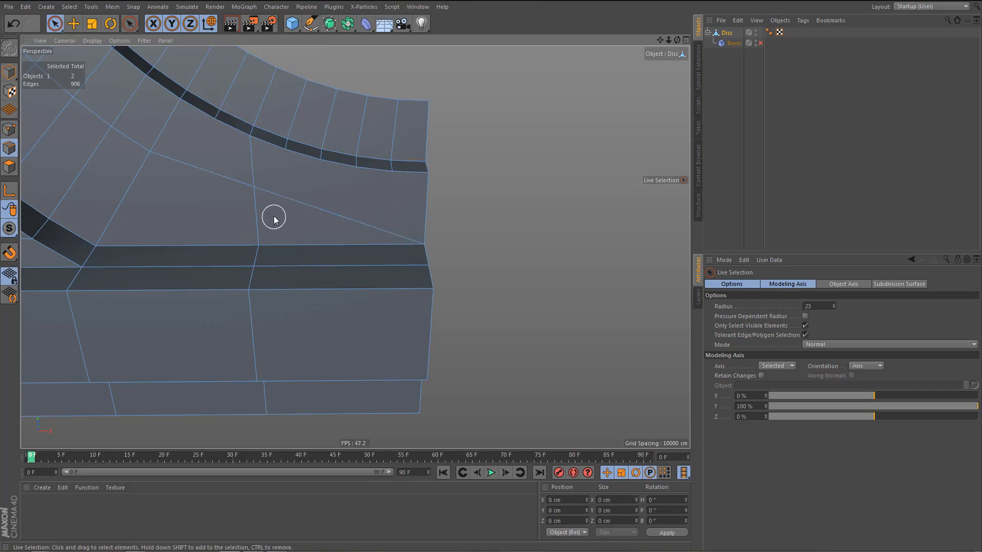
Weld the crossing point and its neighbouring point on the outer side together at their midpoint.
key(Return)
drag(137, 152, 166, 163)
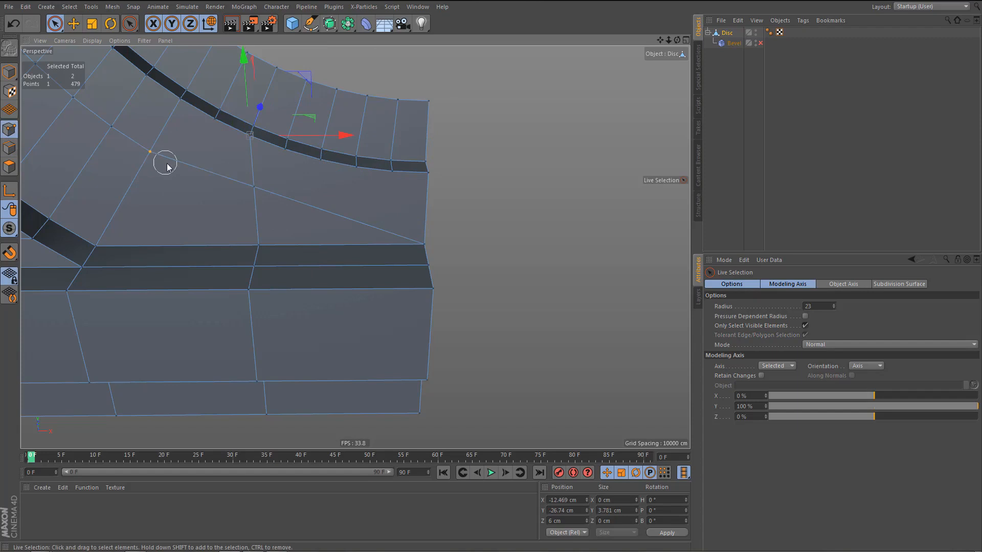
shift+click(256, 192)
key(m)
key(q)
click(211, 202)
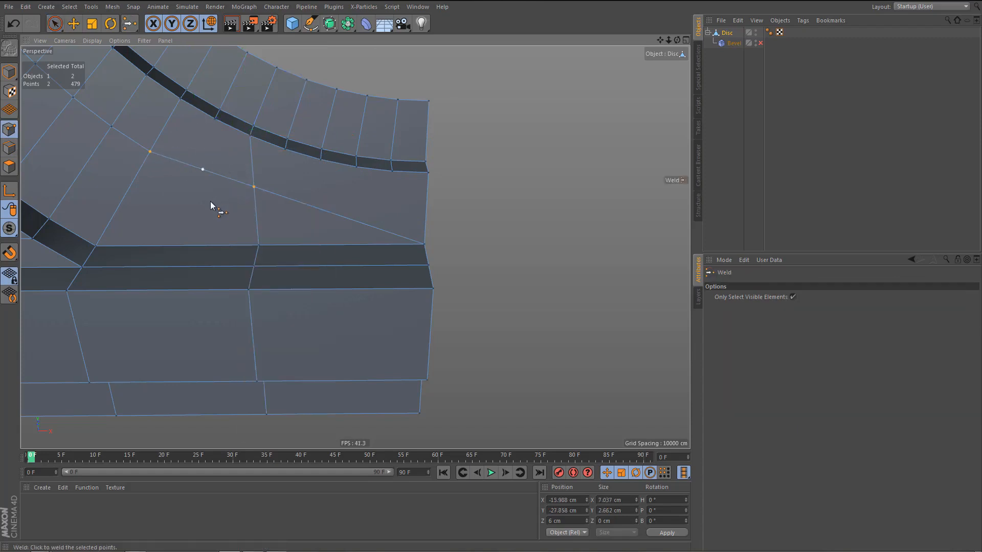
alt+middle_drag(235, 198, 229, 188)
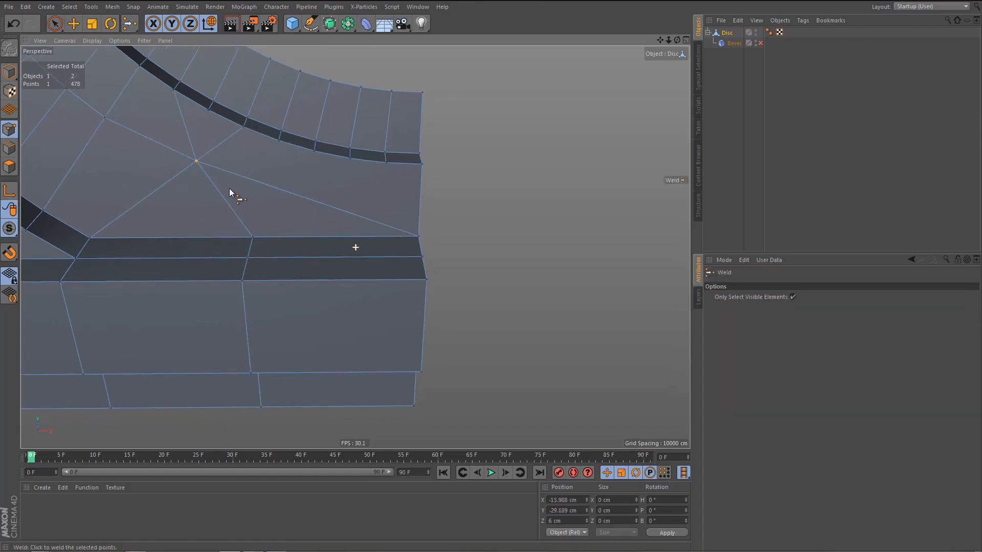
In the front view, line-cut vertically from the step-edge point just inward of the fan down past the base's lower edge.
key(e)
click(278, 141)
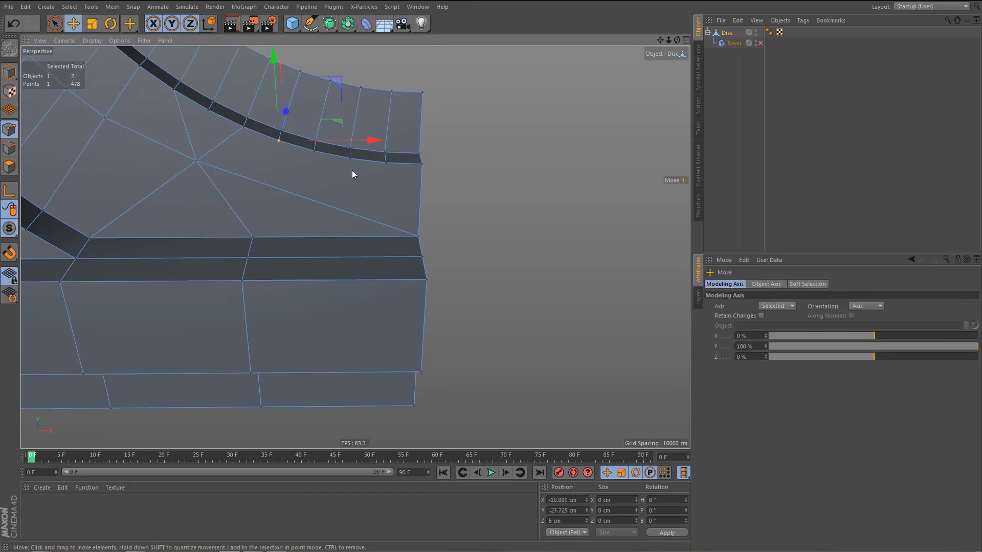
shift+click(349, 159)
middle_click(366, 323)
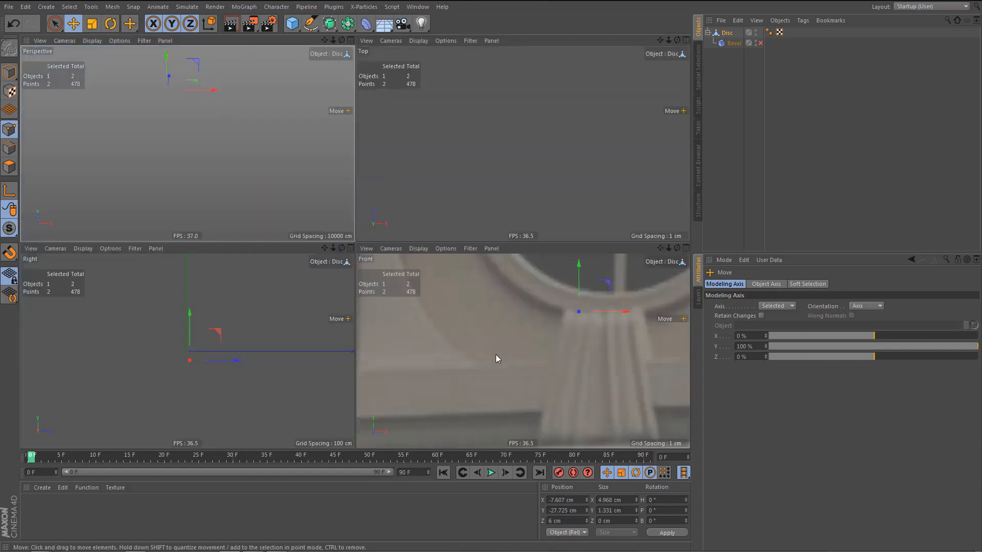
middle_click(495, 354)
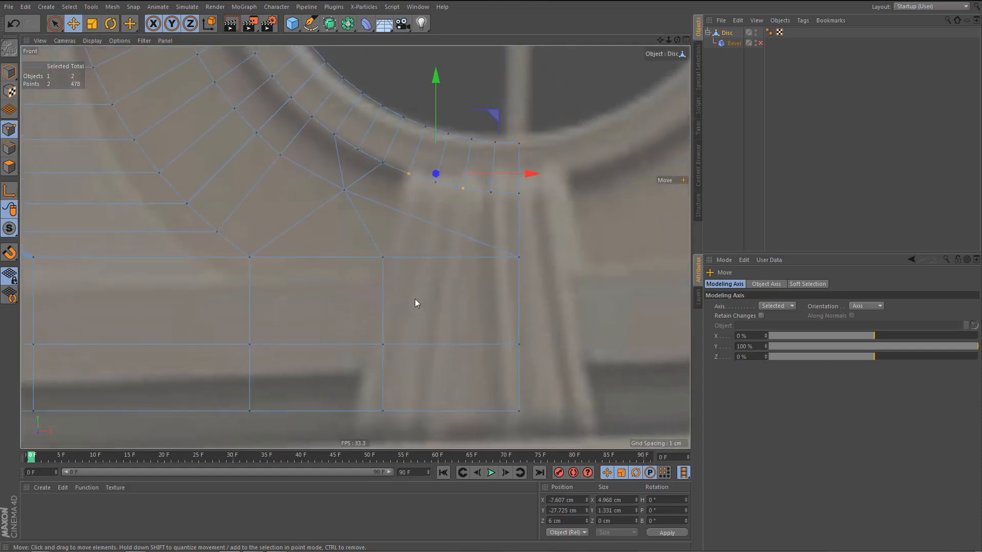
key(k)
key(k)
click(425, 127)
click(408, 175)
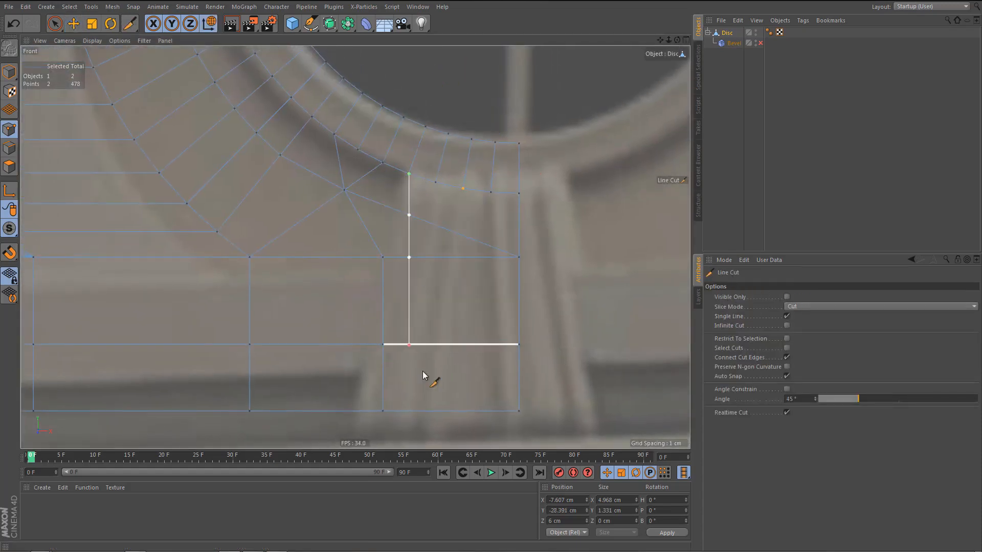
click(424, 426)
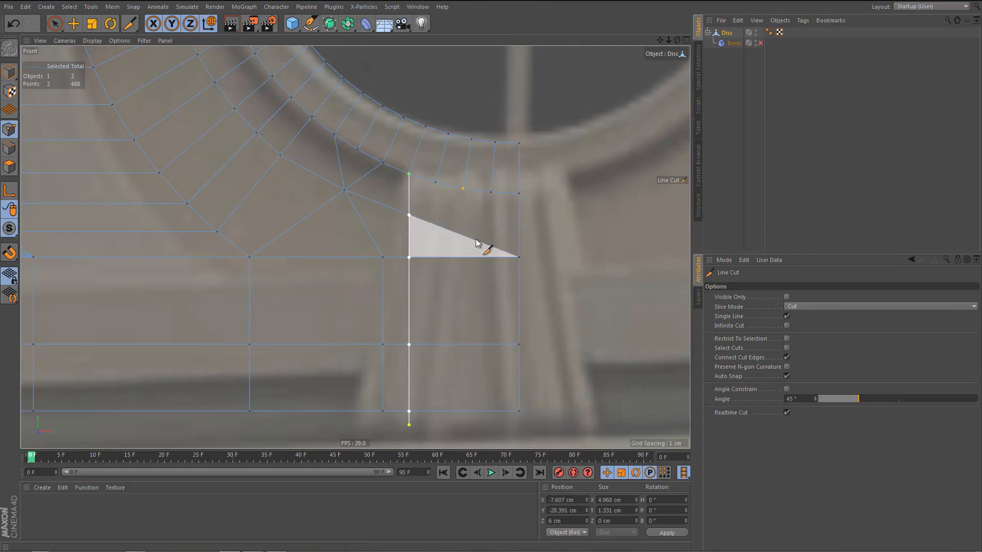
Line-cut a second vertical from the step-edge point two segments closer to the centre line down through the base.
click(463, 188)
click(462, 404)
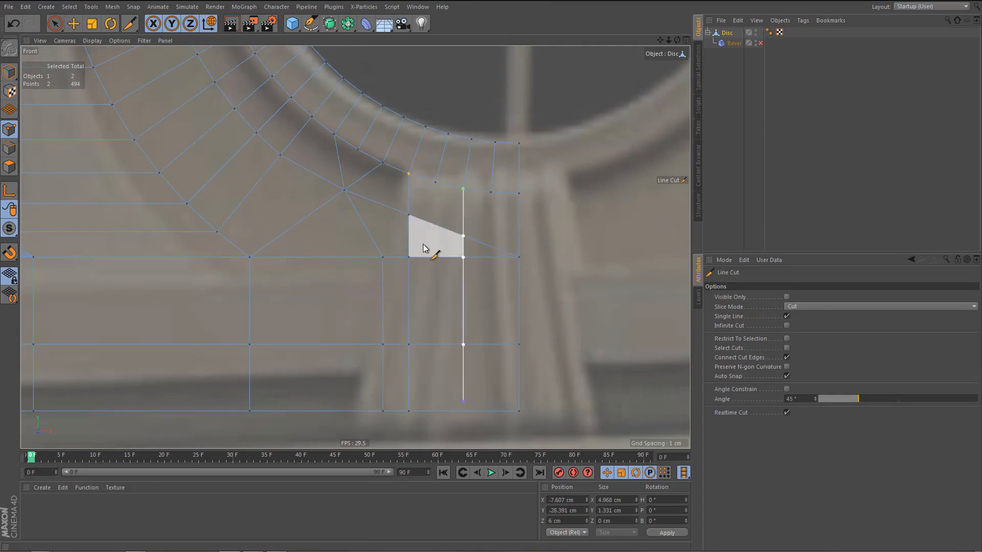
middle_click(332, 238)
middle_click(324, 237)
scroll(358, 240, up, 2)
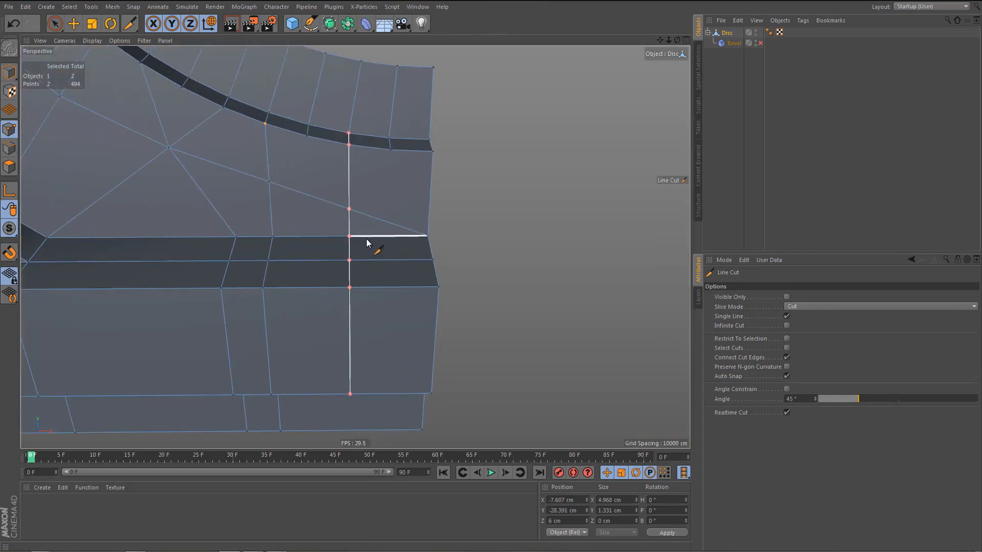
key(space)
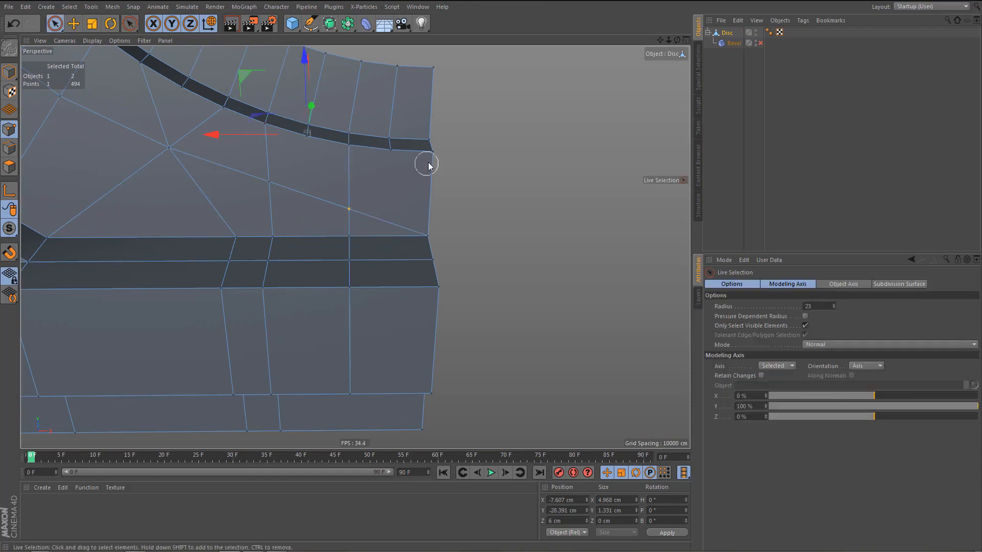
Connect the second cut's crossing point to the step edge's inner end point and weld it onto the ledge point below.
drag(435, 156, 435, 160)
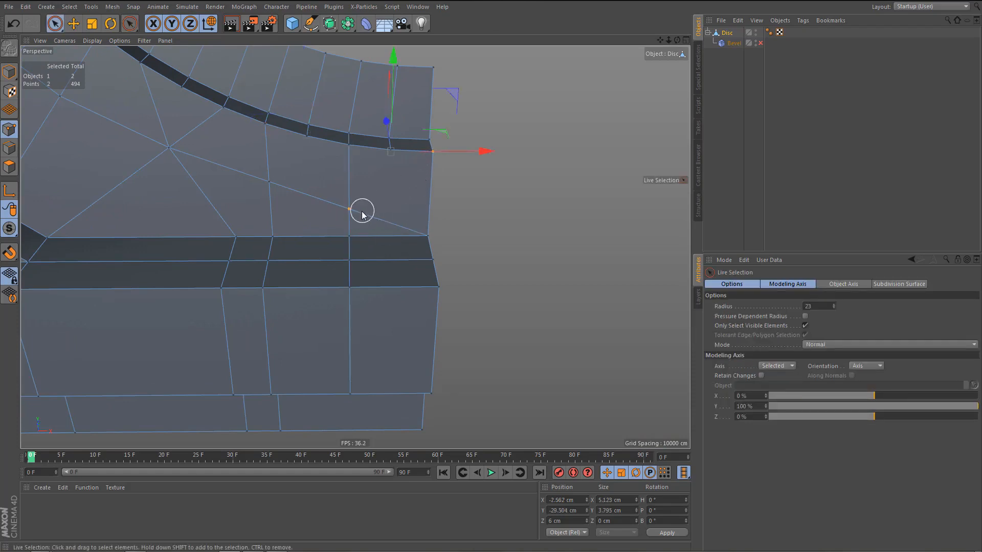
alt+middle_drag(359, 229, 381, 243)
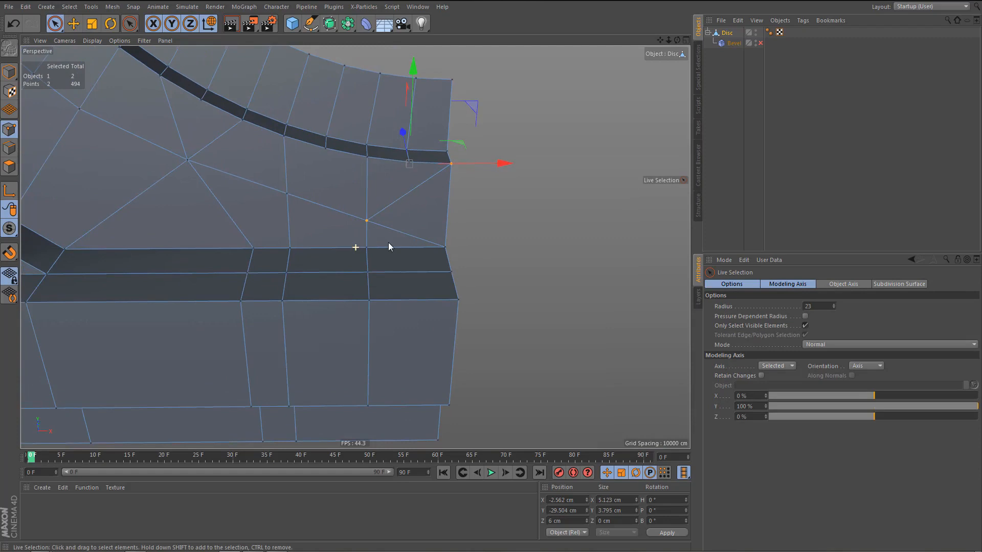
click(369, 224)
drag(460, 222, 496, 220)
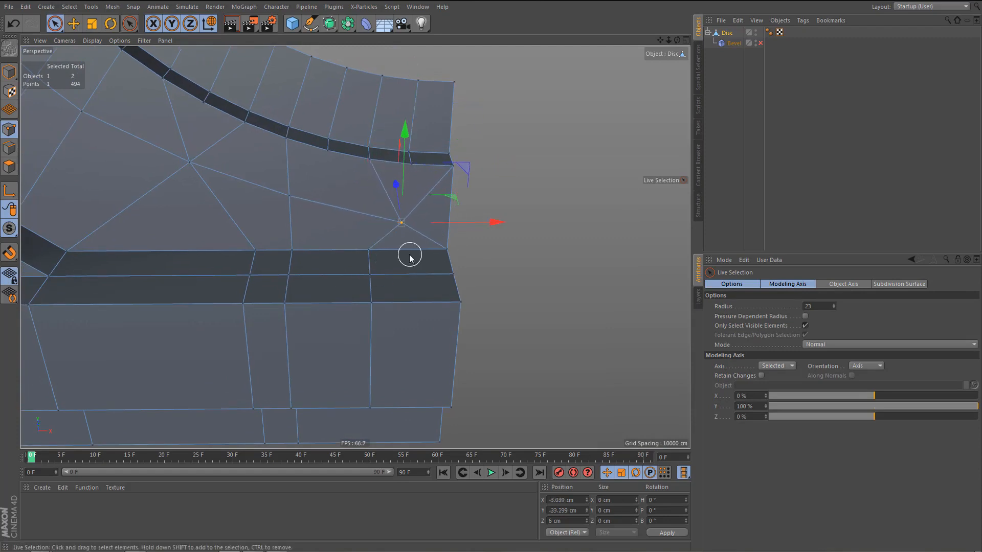
key(m)
key(q)
click(368, 249)
alt+middle_drag(357, 257, 399, 253)
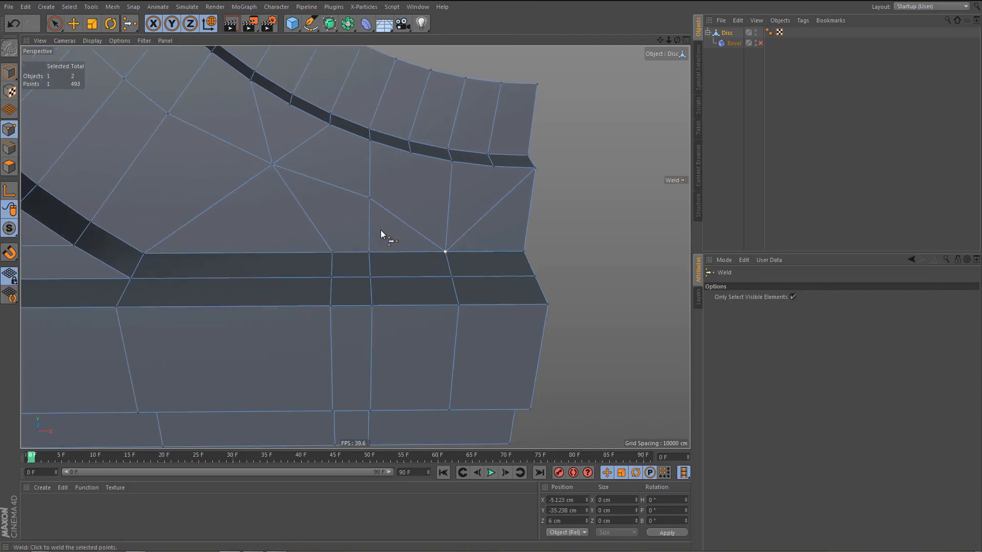
Weld the first new cut's crossing point onto the ledge point directly below it.
key(space)
key(space)
click(368, 252)
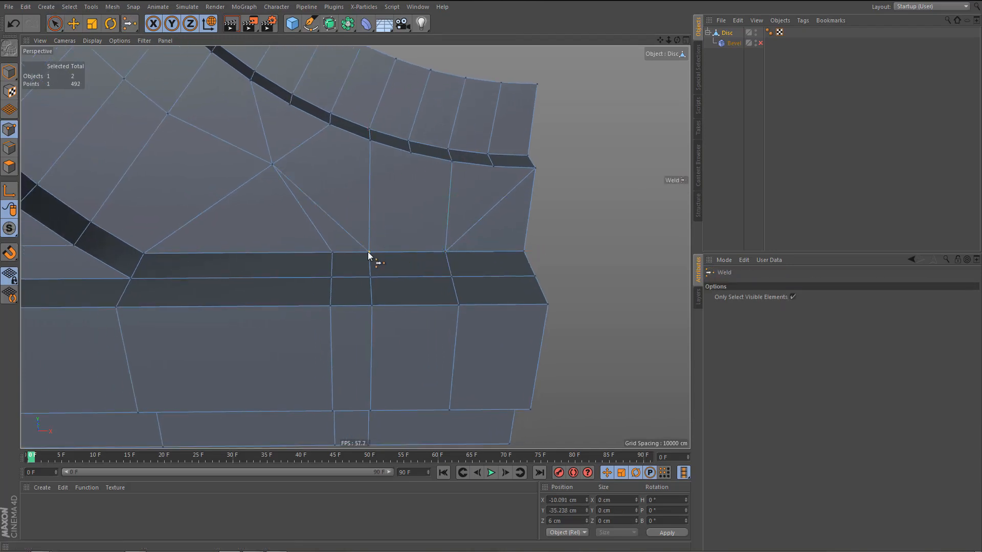
alt+middle_drag(425, 216, 445, 220)
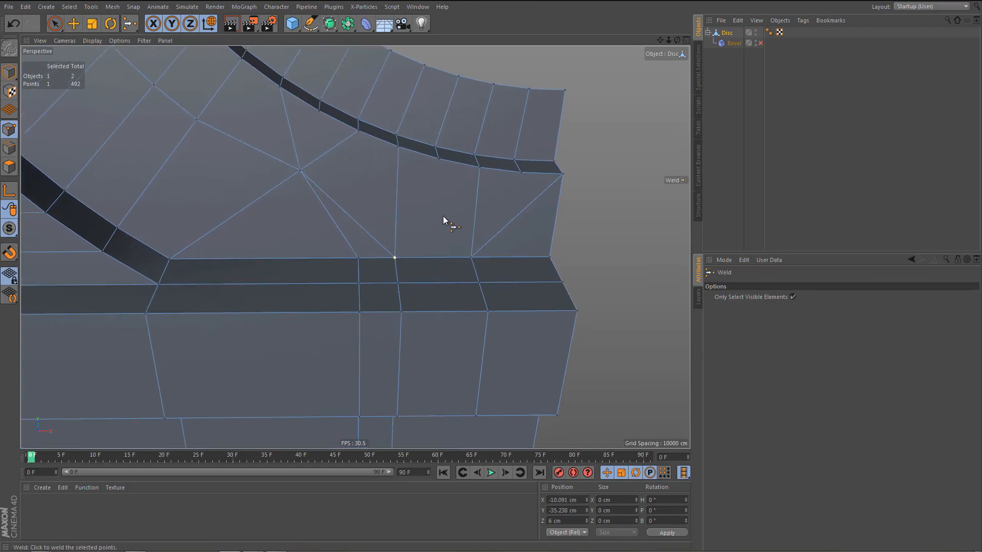
Connect the first cut's ledge point to the step-edge points on either side of the vertical edge.
key(space)
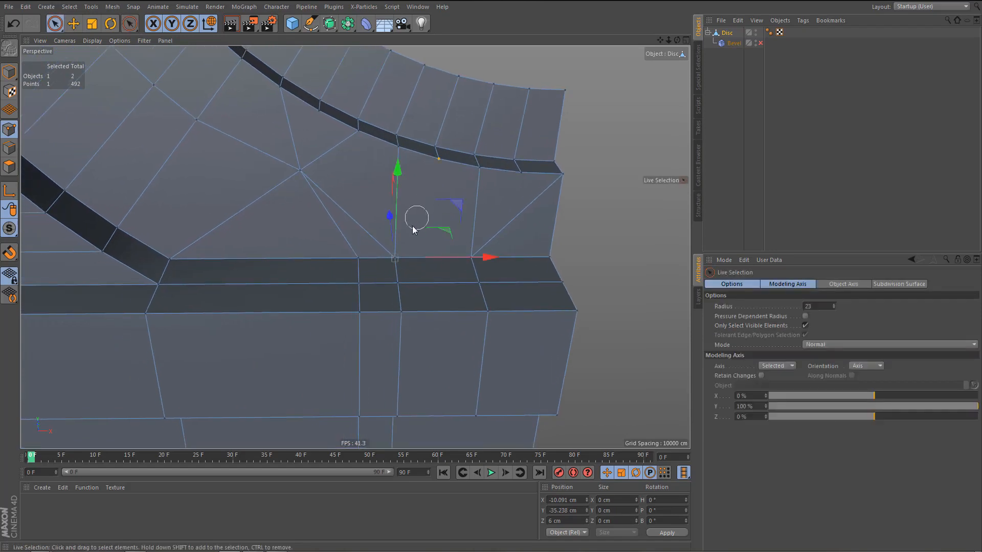
drag(397, 259, 396, 260)
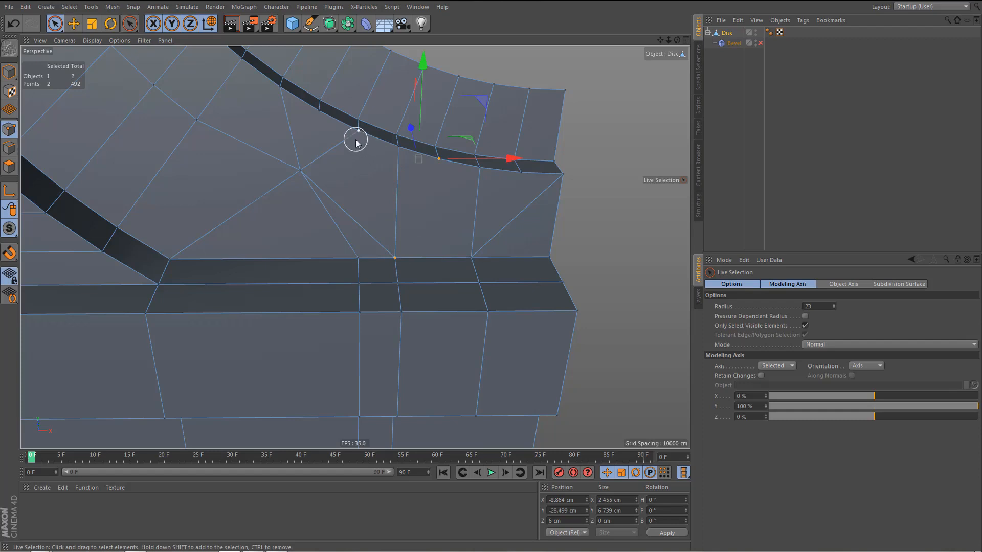
click(355, 139)
key(m)
key(m)
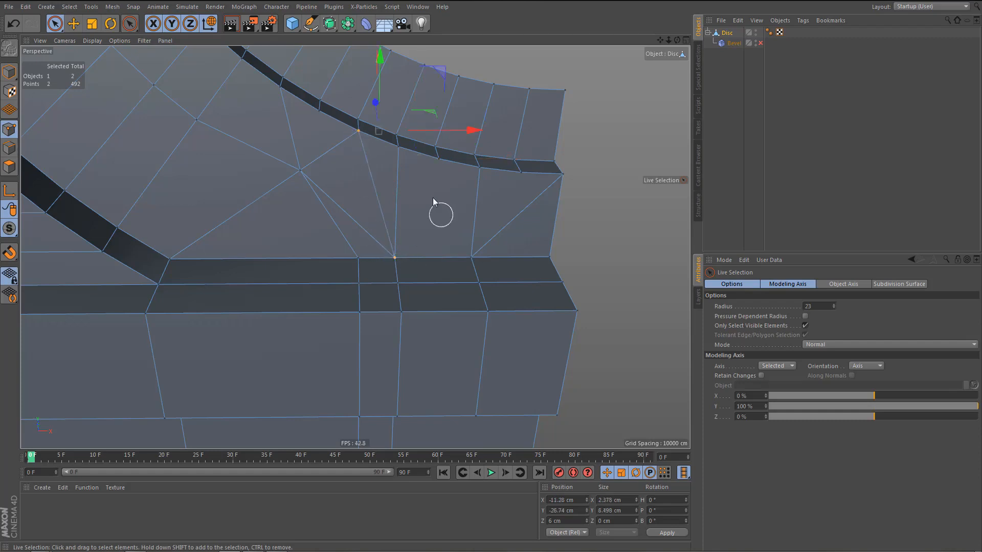
click(437, 168)
key(m)
key(m)
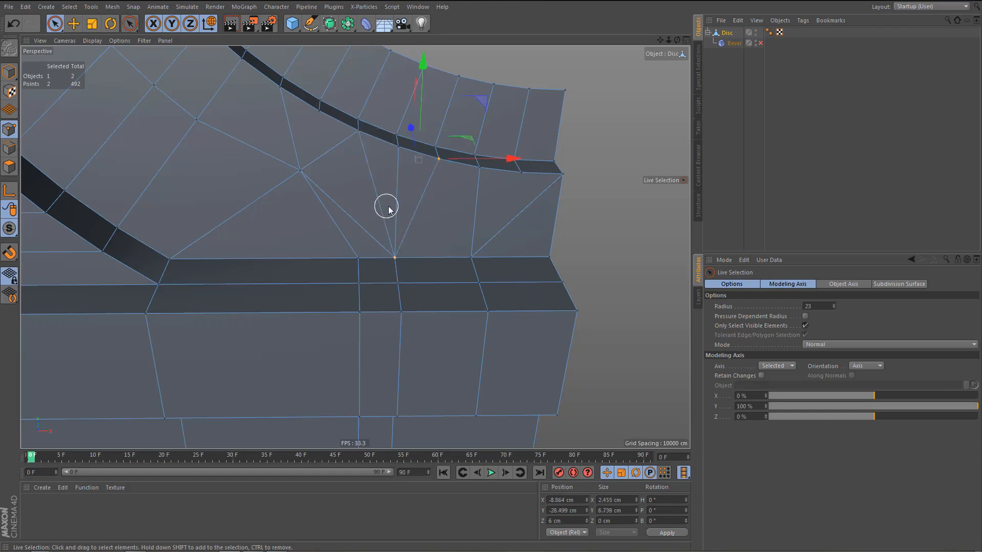
Dissolve the vertical edge between the two new diagonals and the two edges running from the fan point to the ledge.
key(Return)
key(Return)
key(Return)
key(Return)
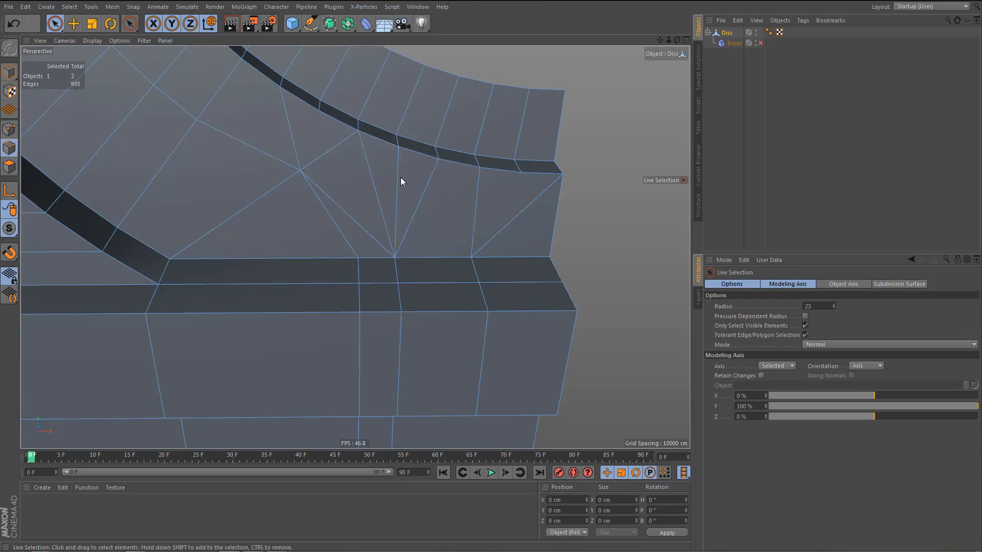
alt+drag(453, 235, 434, 212)
alt+middle_drag(411, 213, 476, 232)
alt+drag(397, 218, 360, 219)
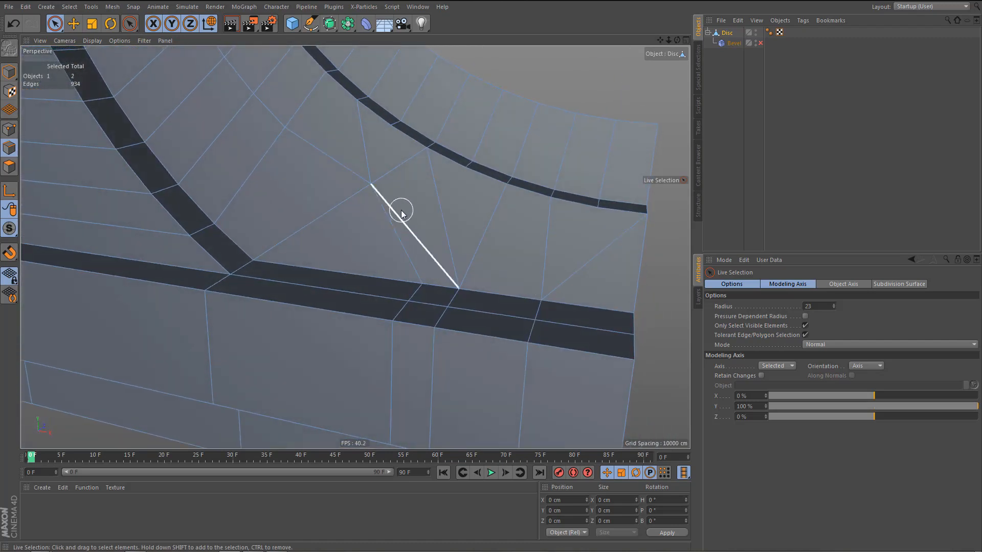
click(392, 227)
key(Delete)
alt+drag(386, 221, 423, 227)
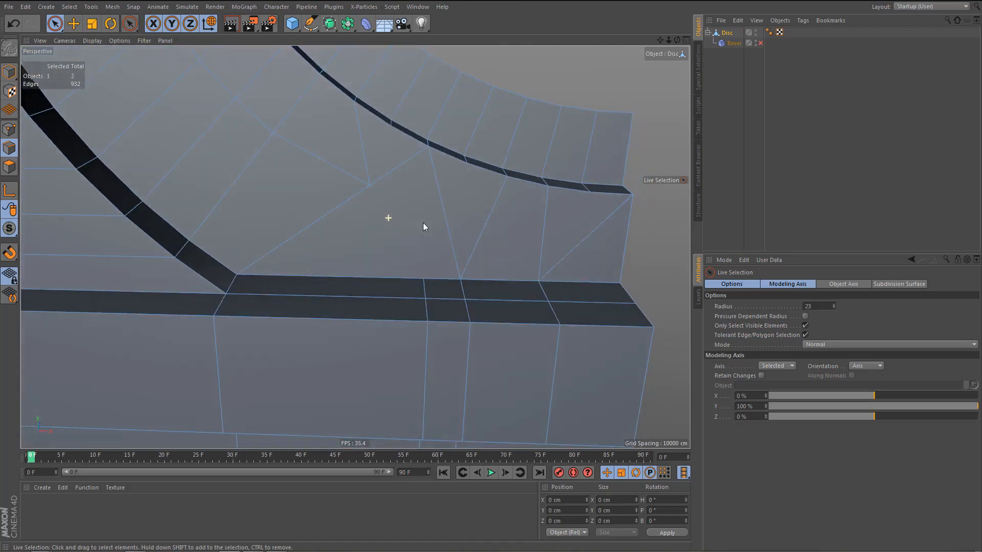
Dissolve the leftover vertical edge loop through the ledge and base, just outward of the first new cut.
key(e)
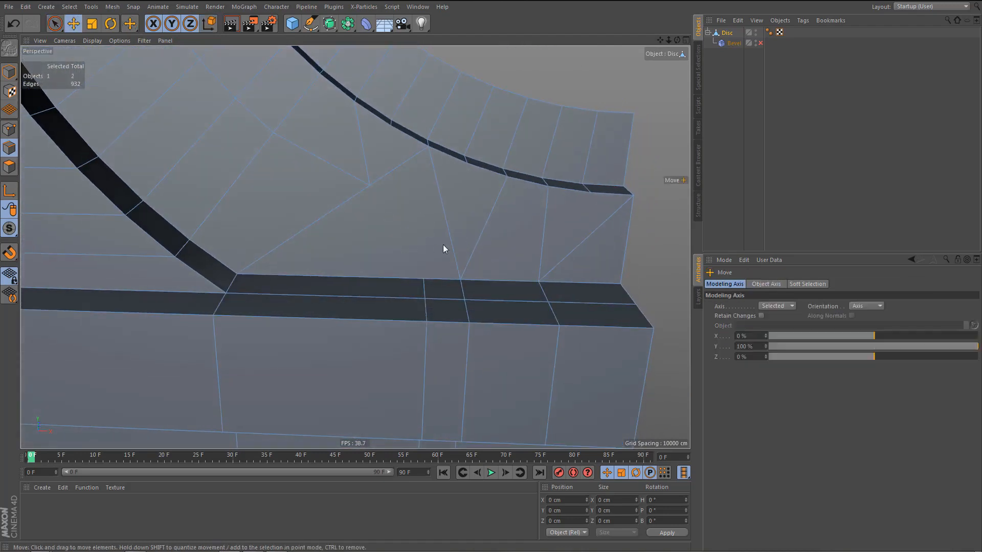
click(427, 287)
double_click(427, 289)
key(Delete)
Move the last vertical edge loop through the ledge and base about 2.5 cm along X toward the window's centre line.
double_click(557, 320)
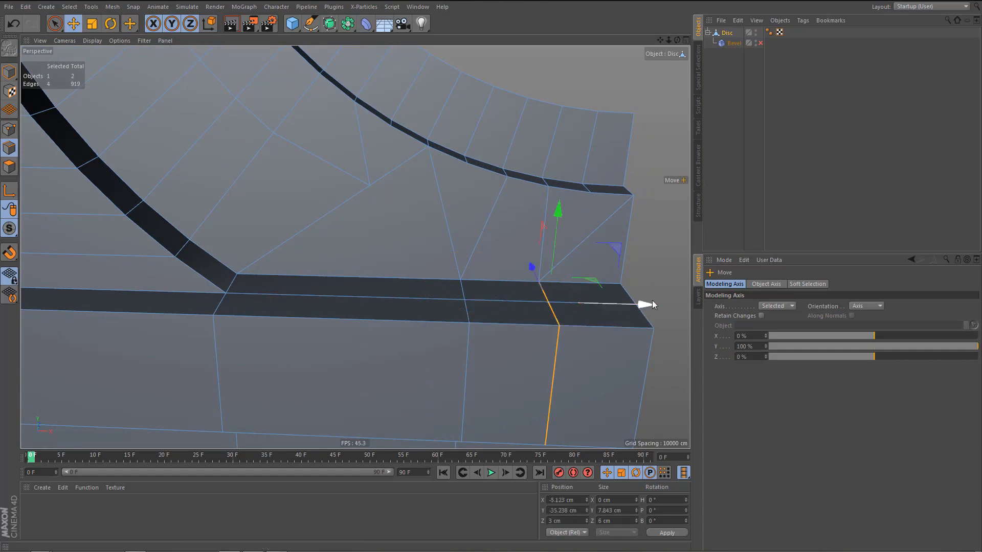
drag(652, 305, 689, 306)
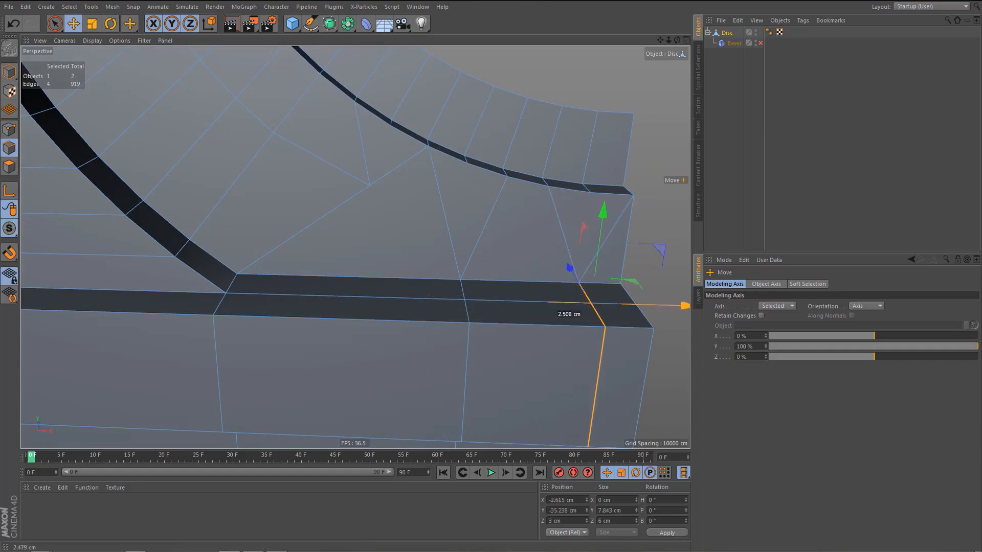
alt+middle_drag(463, 282, 518, 330)
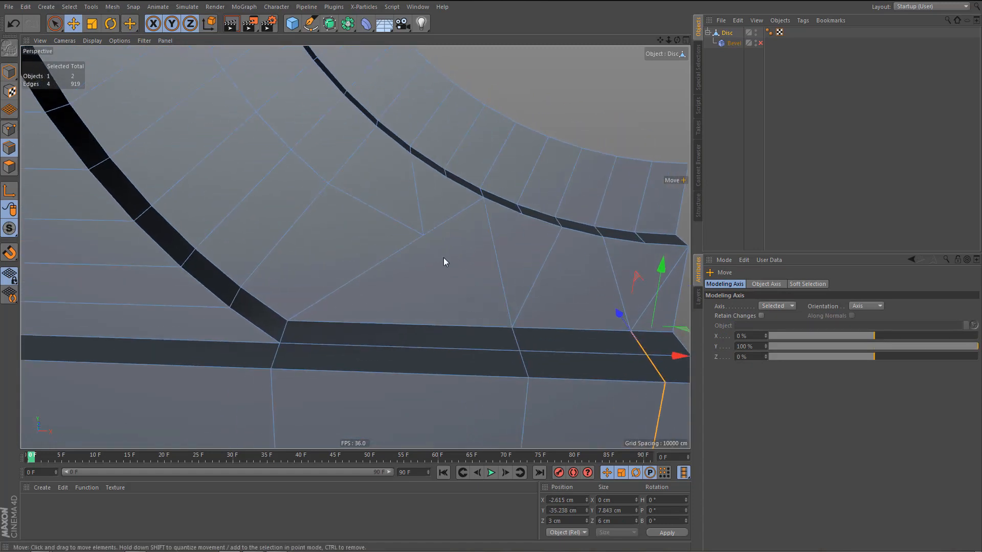
Move the fan's meeting point above the ledge to about X -17.1 cm, Y -27.9 cm in the front view.
alt+middle_drag(434, 242, 431, 220)
alt+right_drag(422, 218, 423, 242)
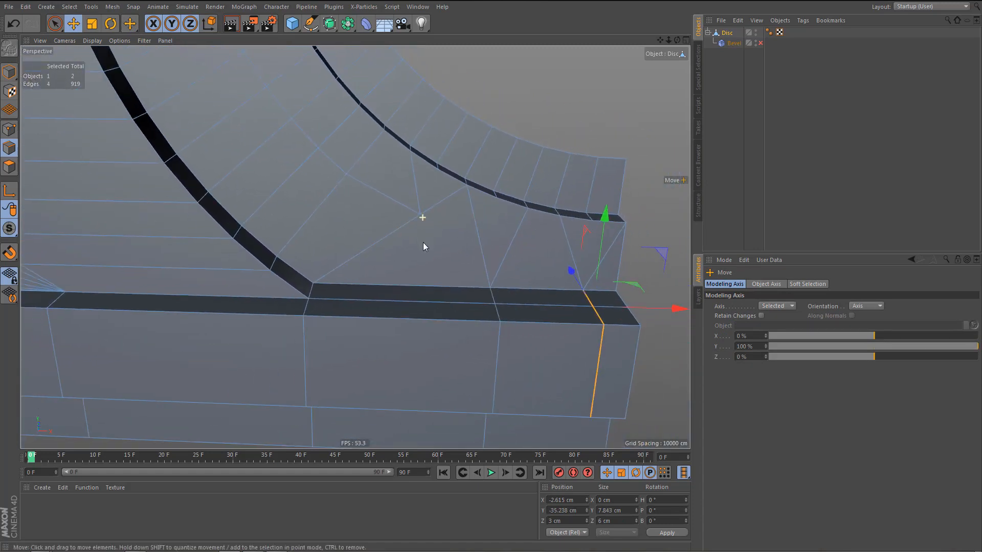
alt+middle_drag(415, 244, 399, 233)
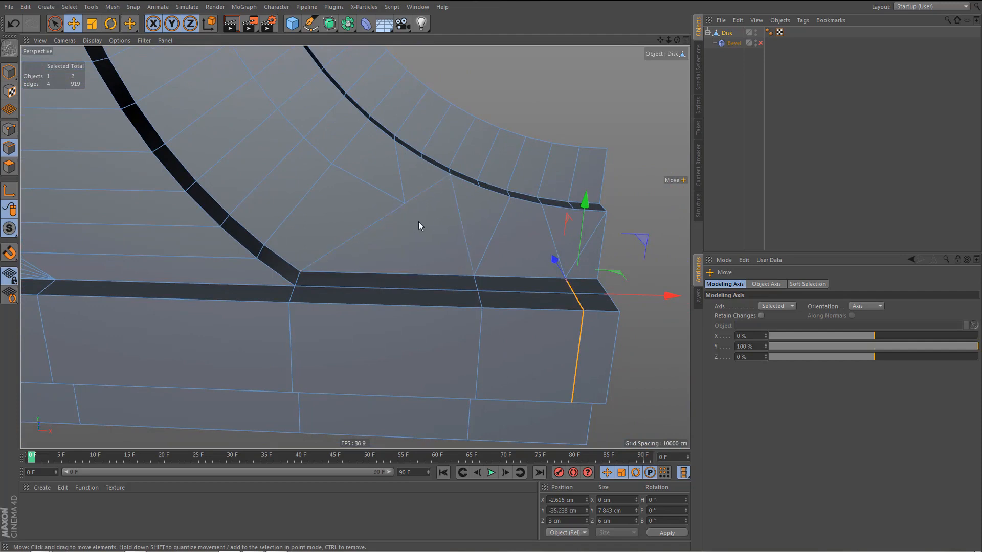
key(Return)
click(404, 203)
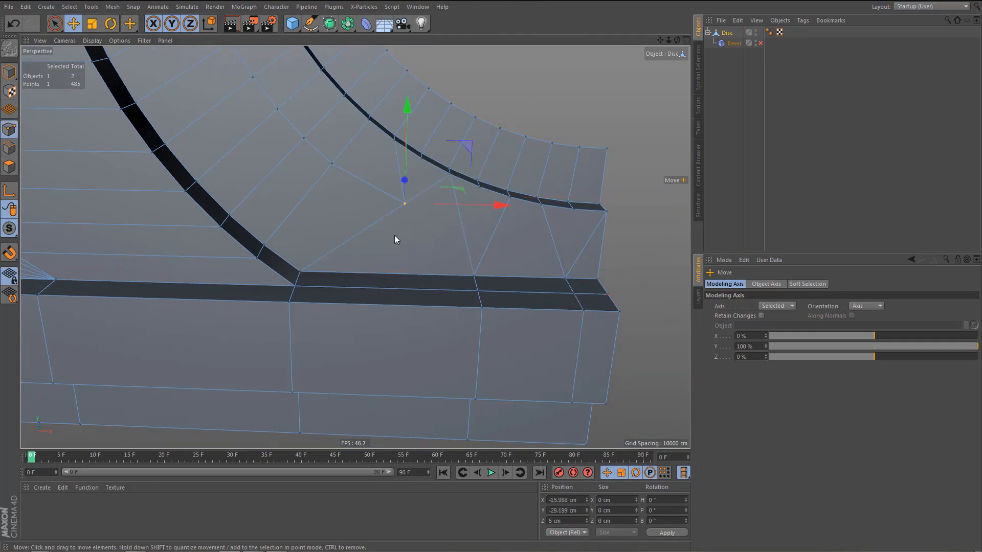
middle_click(427, 280)
middle_click(491, 358)
scroll(415, 335, up, 5)
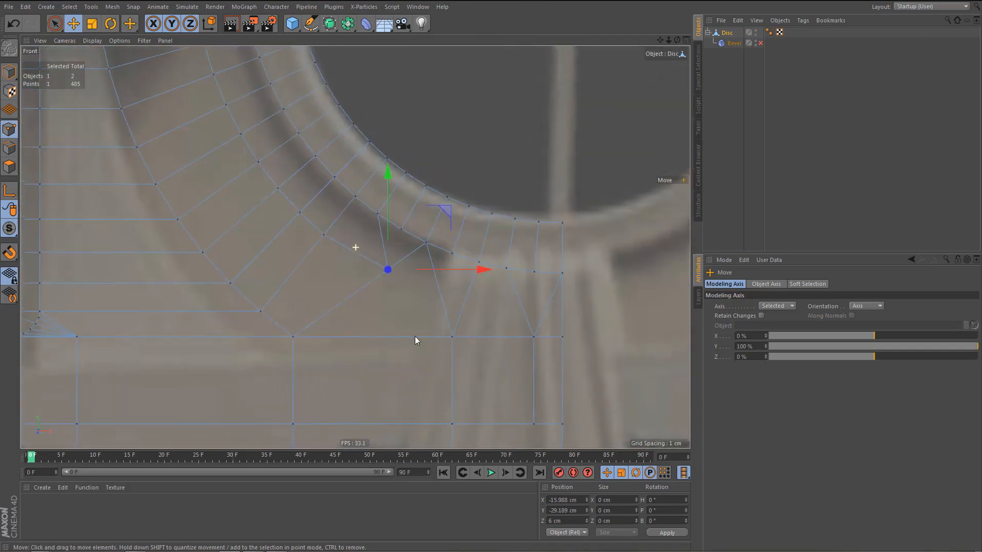
drag(452, 221, 437, 188)
scroll(360, 285, down, 2)
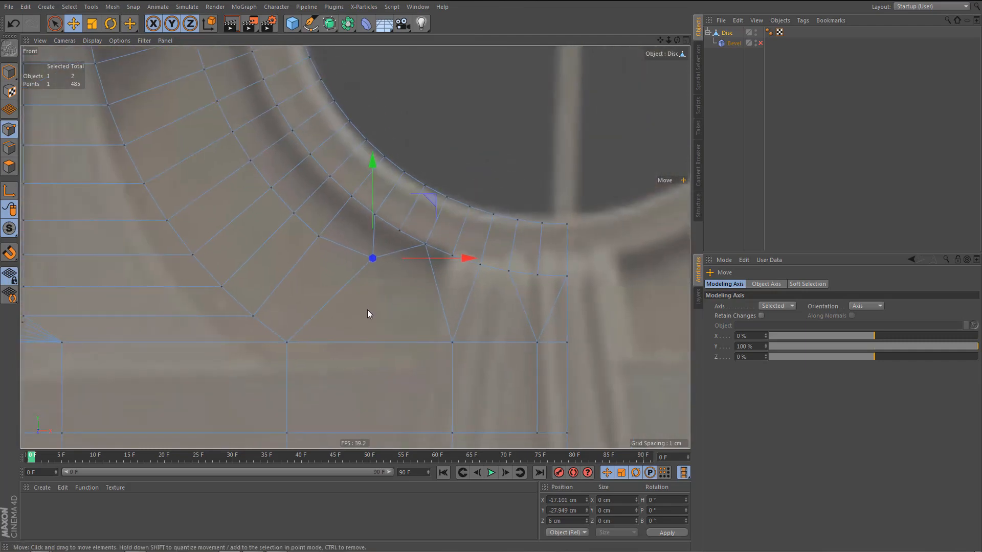
middle_click(367, 309)
middle_click(310, 229)
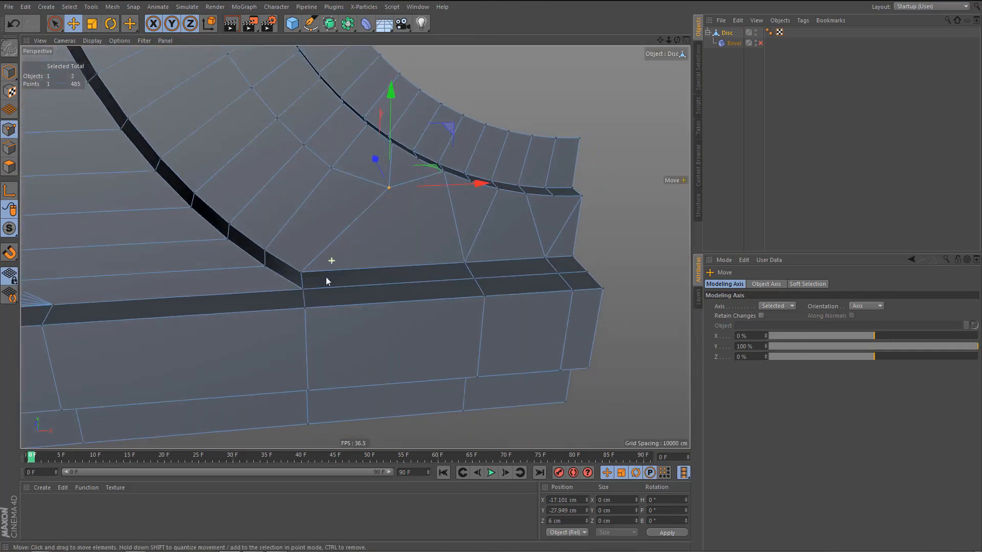
Turn on the Bevel deformer and set its offset to 0.2 cm, judging it at the side block's curved foot.
scroll(326, 277, down, 2)
click(760, 44)
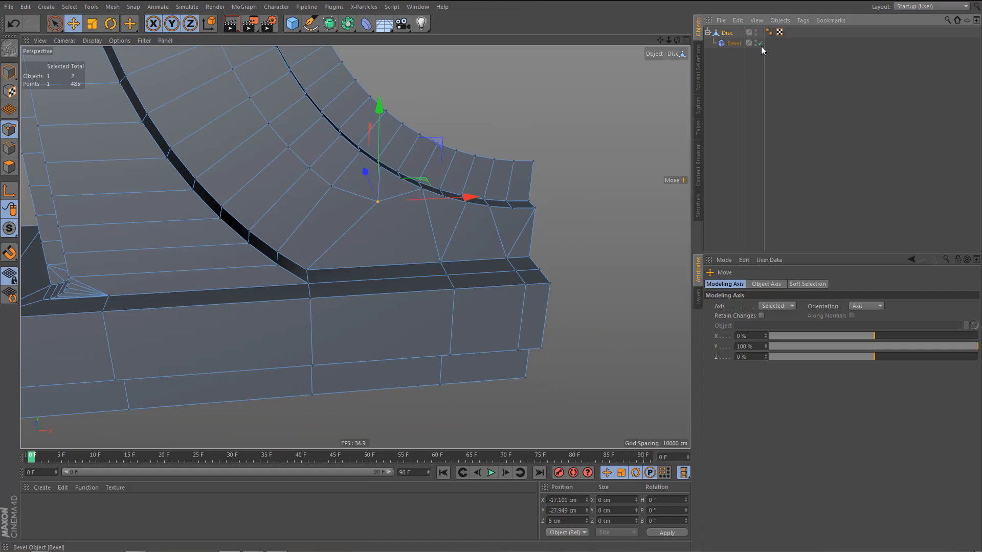
click(760, 44)
click(731, 44)
alt+middle_drag(519, 205, 501, 227)
alt+drag(467, 250, 435, 278)
alt+middle_drag(428, 302, 612, 236)
alt+right_drag(309, 294, 428, 278)
alt+drag(427, 278, 339, 287)
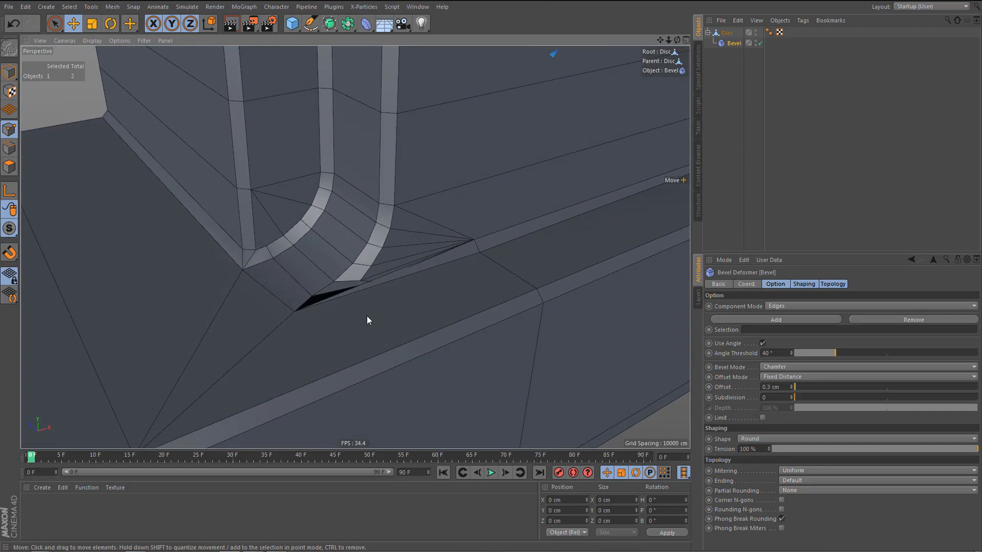
scroll(348, 329, down, 1)
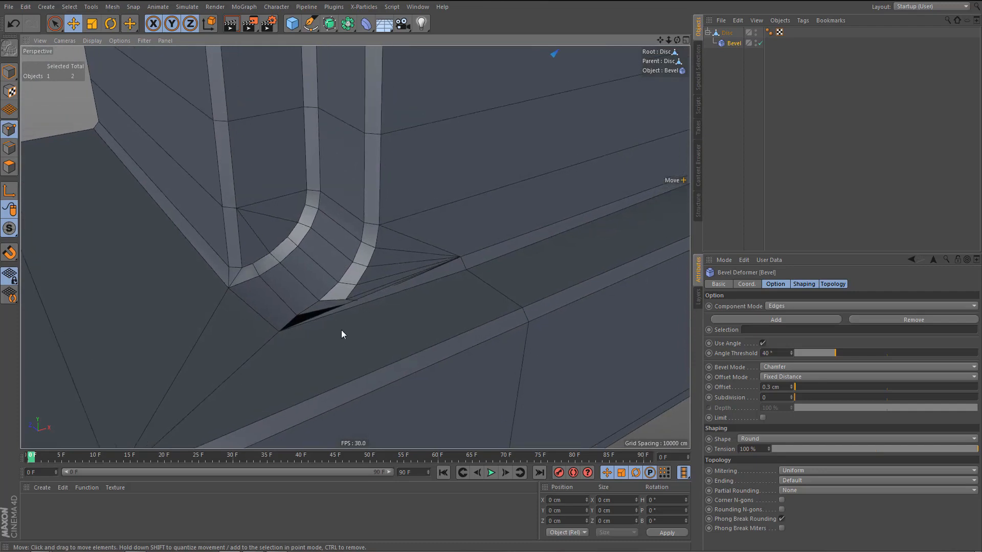
alt+right_drag(341, 329, 338, 341)
alt+drag(450, 356, 454, 353)
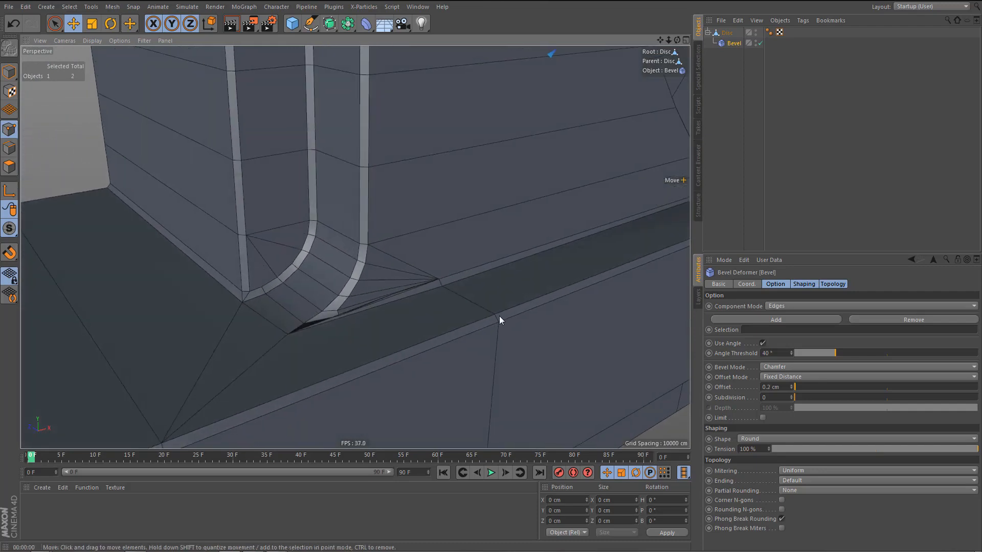
Turn off the Bevel deformer and dissolve three of the fan edges between the block's curved foot and the ledge point.
click(760, 43)
alt+right_drag(325, 328, 370, 313)
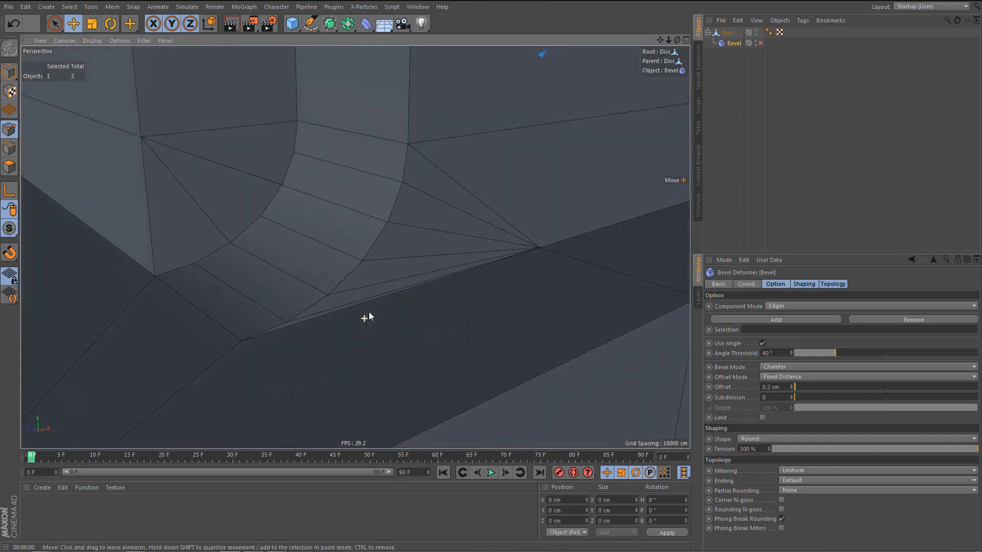
alt+drag(385, 310, 317, 306)
key(Return)
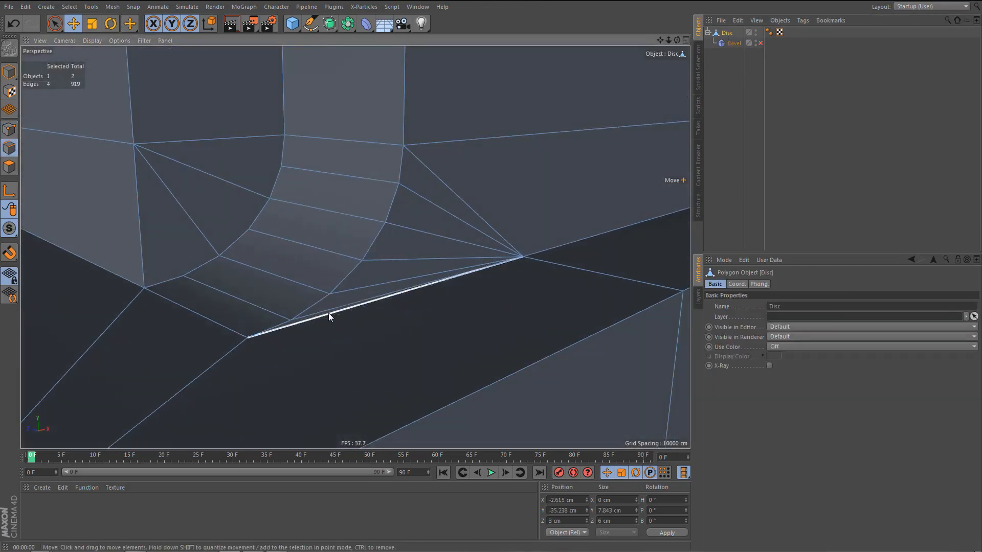
click(330, 311)
key(Delete)
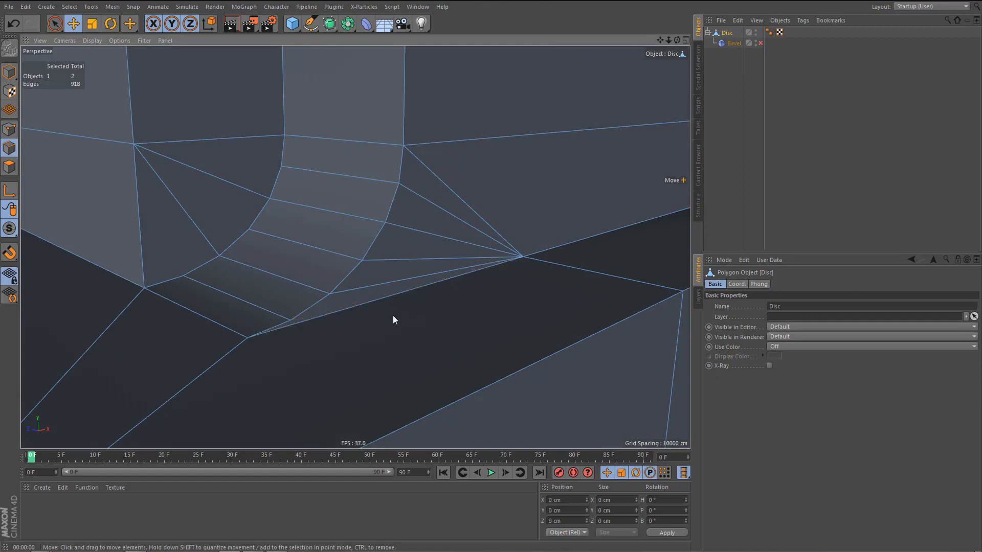
click(393, 262)
key(Delete)
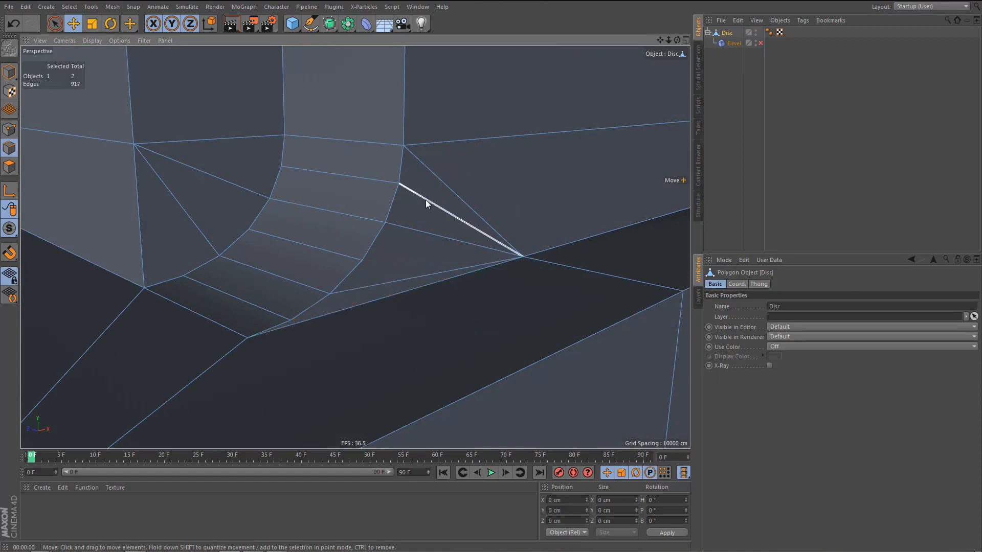
Turn the Bevel deformer back on and render the view to examine the thinned-out fan at the curved foot.
click(733, 42)
mouse_move(286, 424)
alt+mouse_down()
mouse_move(283, 433)
mouse_move(283, 423)
alt+mouse_up()
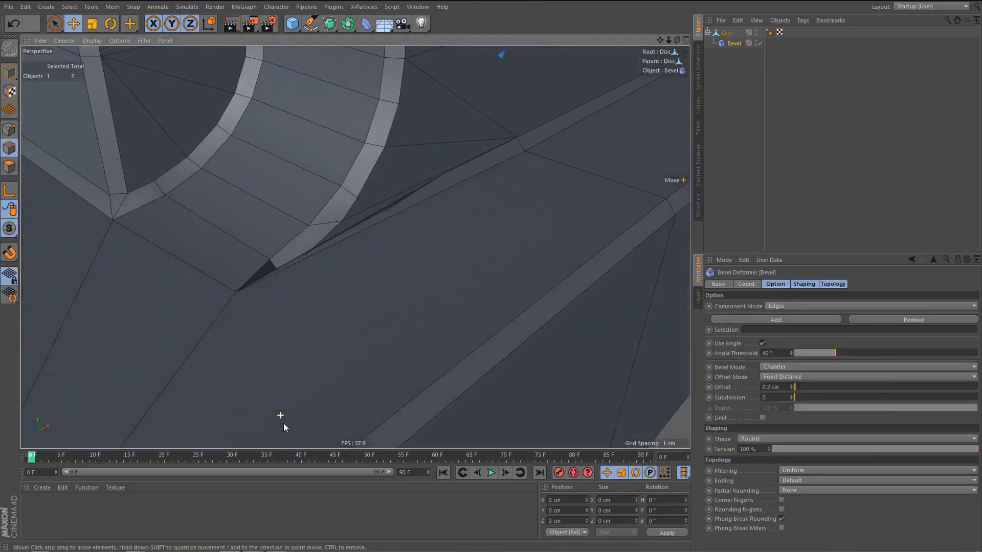
alt+drag(309, 355, 303, 380)
key(ctrl+r)
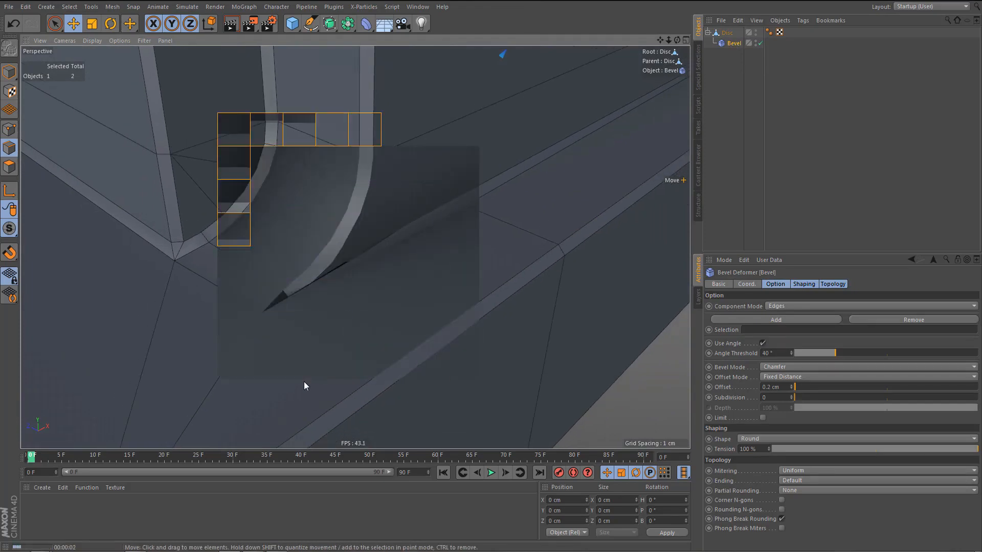
alt+drag(303, 382, 327, 363)
Turn off the Bevel deformer and select the curve's lowest front point next to the corner, framed in the front view.
click(760, 43)
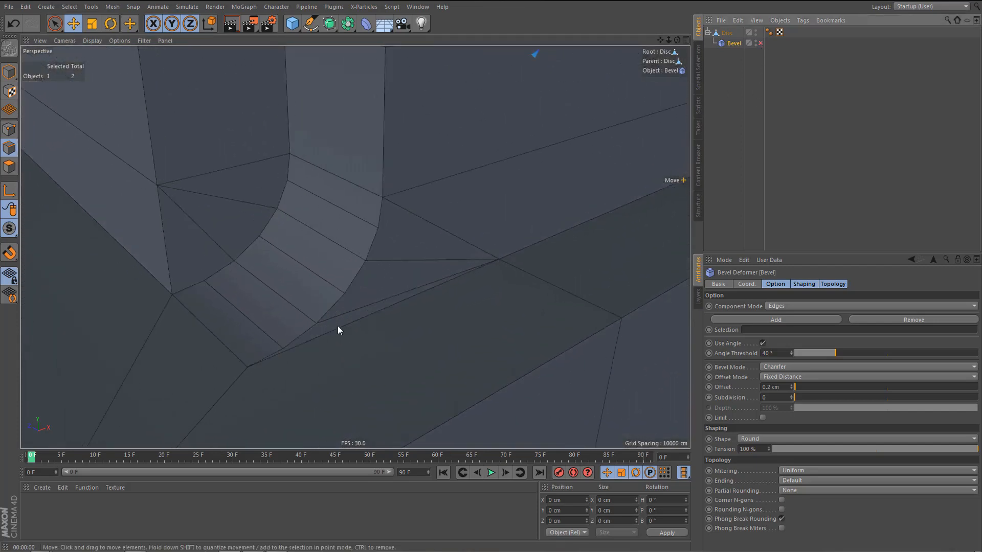
mouse_move(337, 326)
alt+mouse_down()
mouse_move(305, 346)
mouse_move(272, 301)
mouse_move(271, 313)
mouse_move(292, 315)
mouse_move(296, 352)
mouse_move(327, 339)
alt+mouse_up()
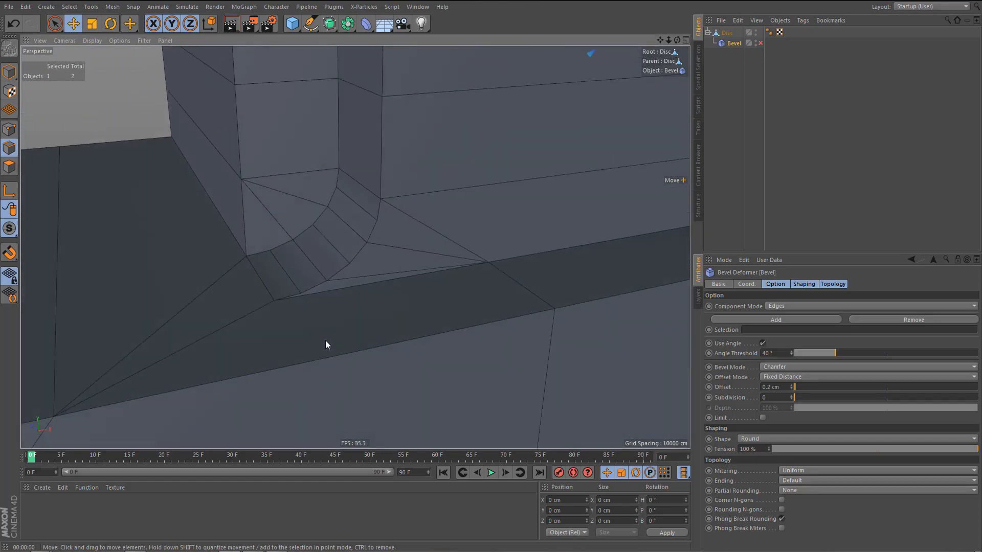
click(330, 302)
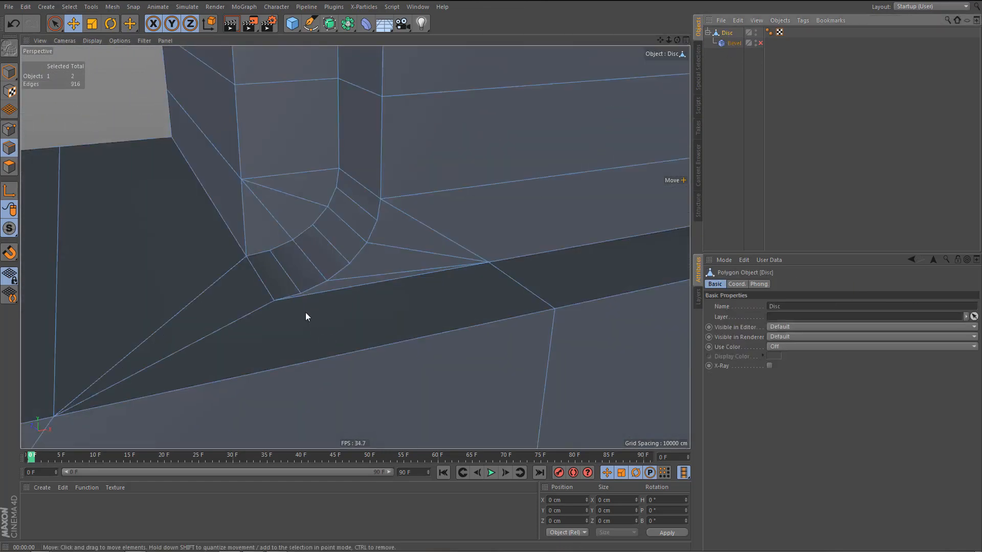
click(301, 291)
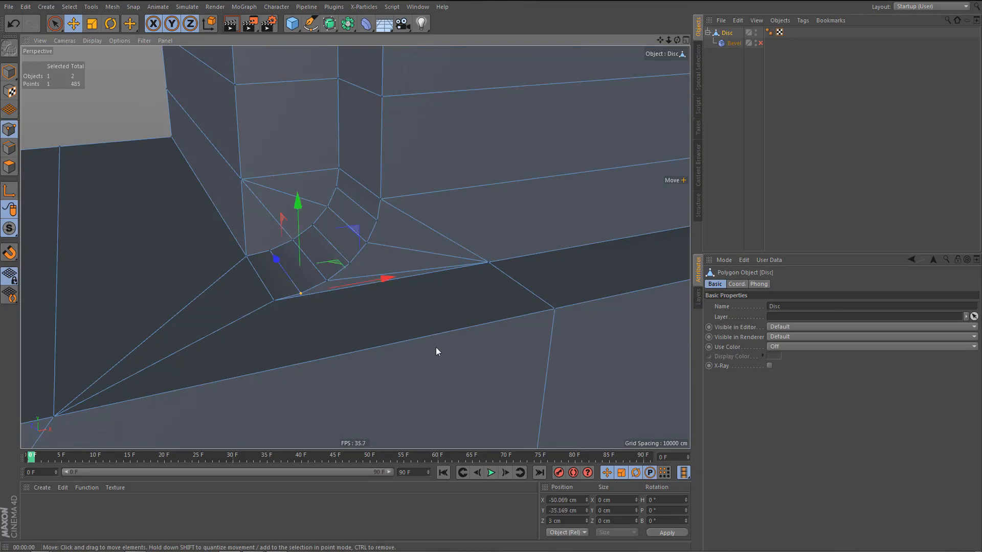
key(F5)
middle_click(520, 366)
scroll(459, 335, down, 5)
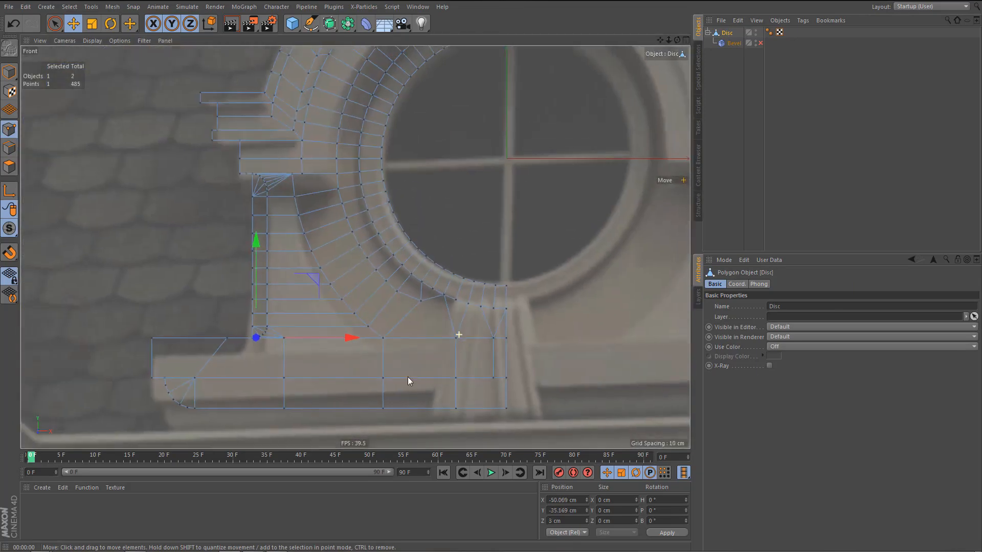
scroll(381, 346, up, 3)
Try a vertical line cut from the selected point through the ledge, ending inside the base's lower tier.
key(k)
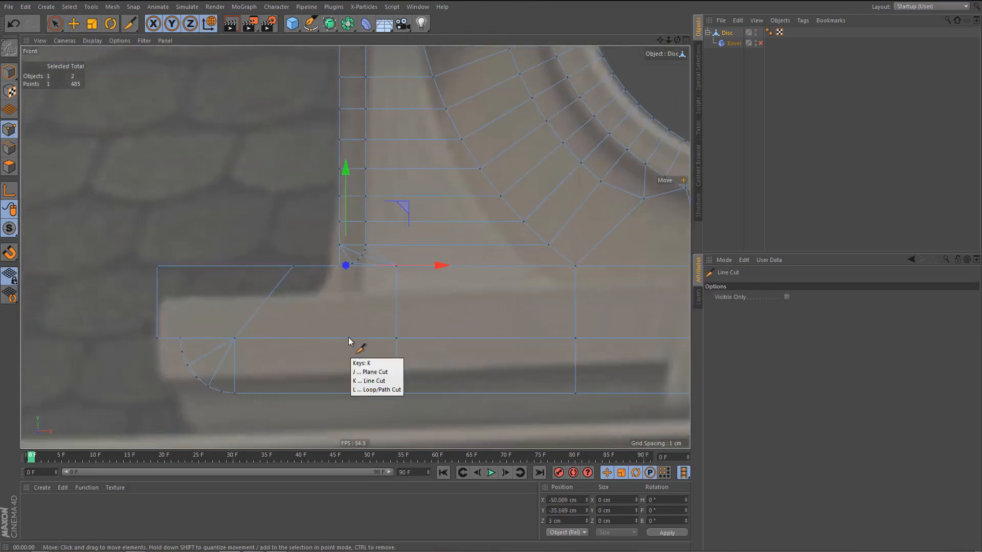
key(k)
scroll(343, 307, up, 5)
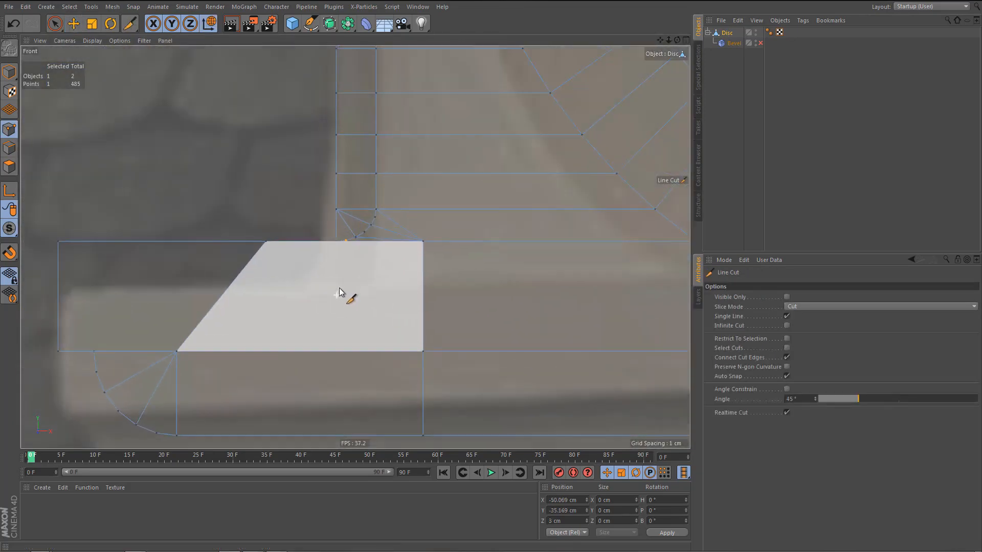
click(346, 241)
click(346, 374)
alt+middle_drag(374, 395, 387, 275)
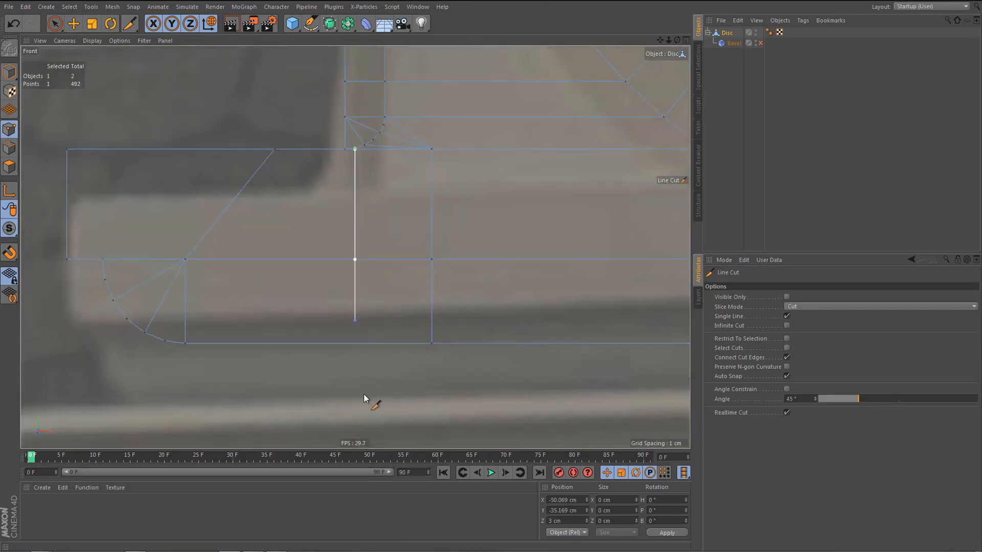
key(ctrl+z)
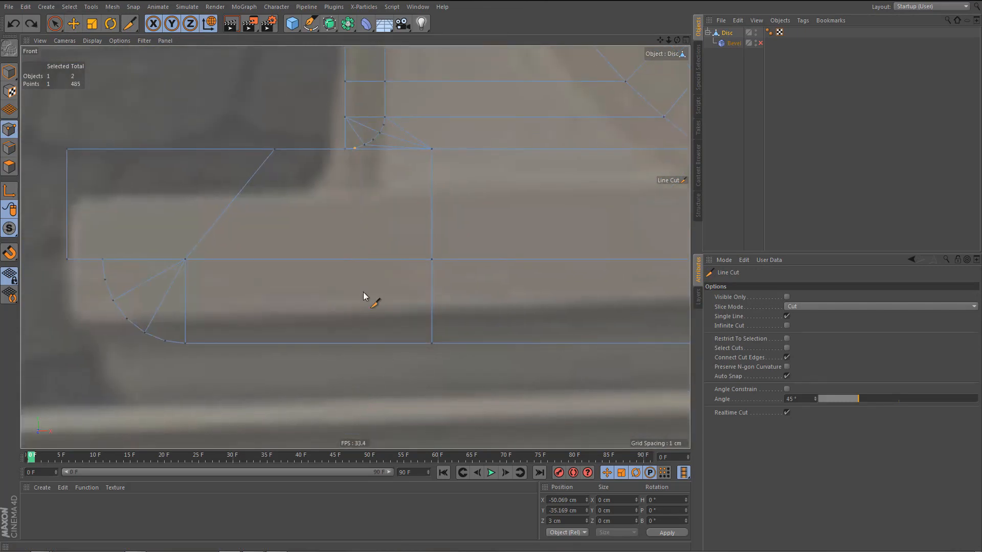
Make a vertical line cut from the selected curve point down through the ledge and past the base's bottom edge.
click(355, 149)
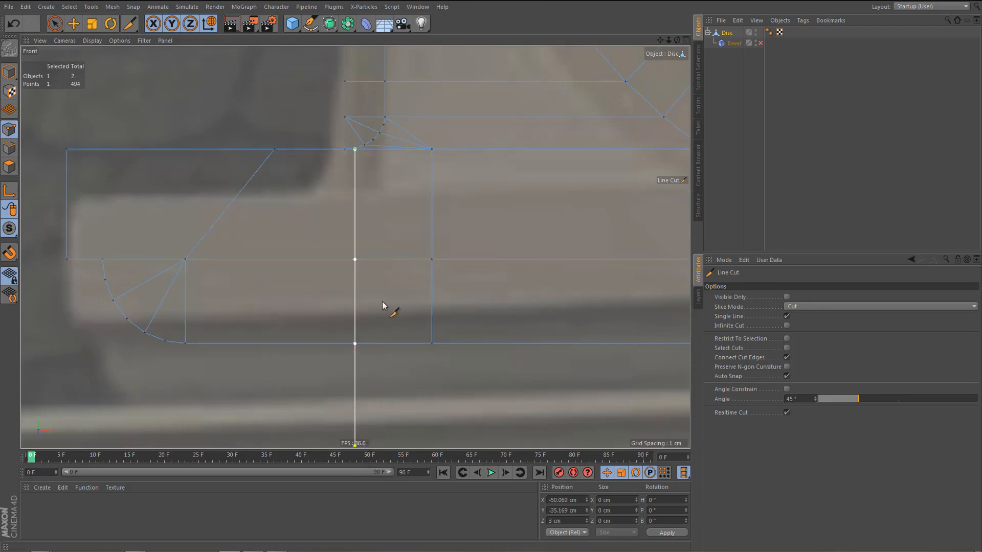
middle_click(382, 301)
middle_click(294, 200)
alt+drag(354, 259, 369, 257)
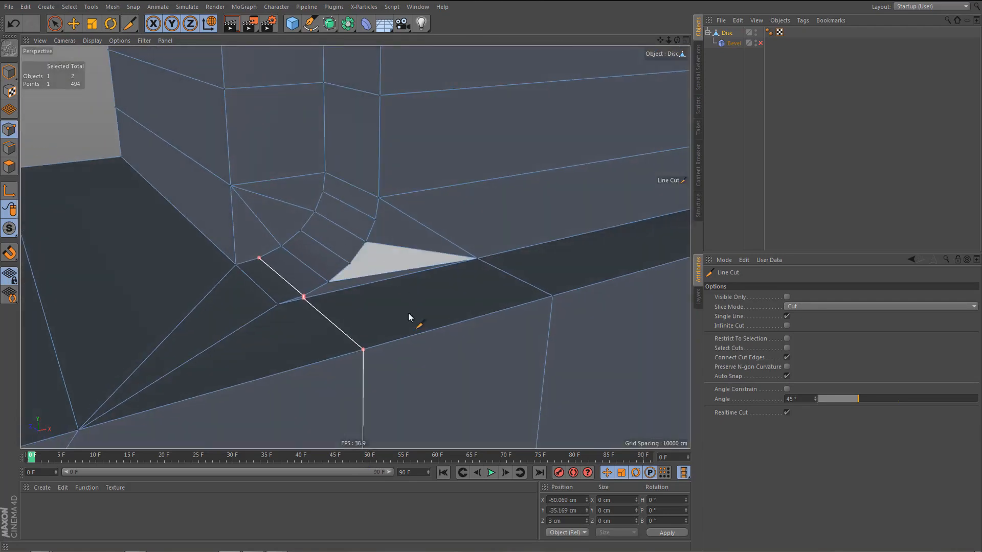
key(e)
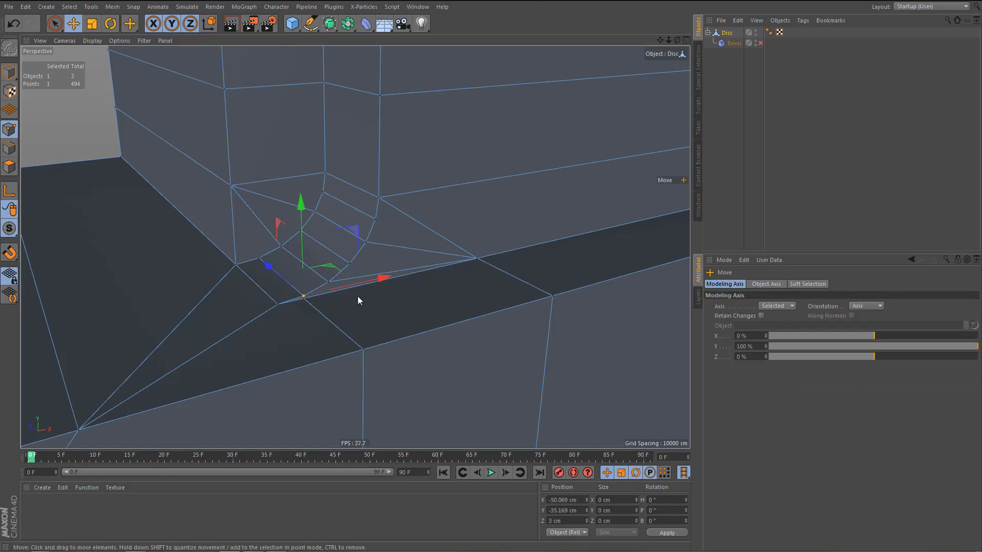
alt+drag(357, 296, 285, 294)
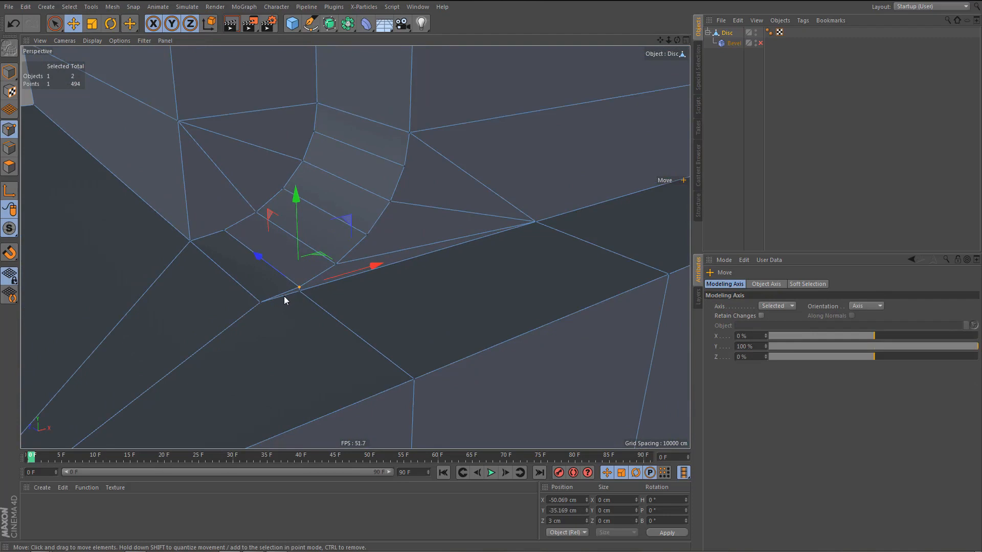
Turn on the Bevel deformer and render the view to check the corner around the new vertical cut.
click(759, 43)
click(726, 43)
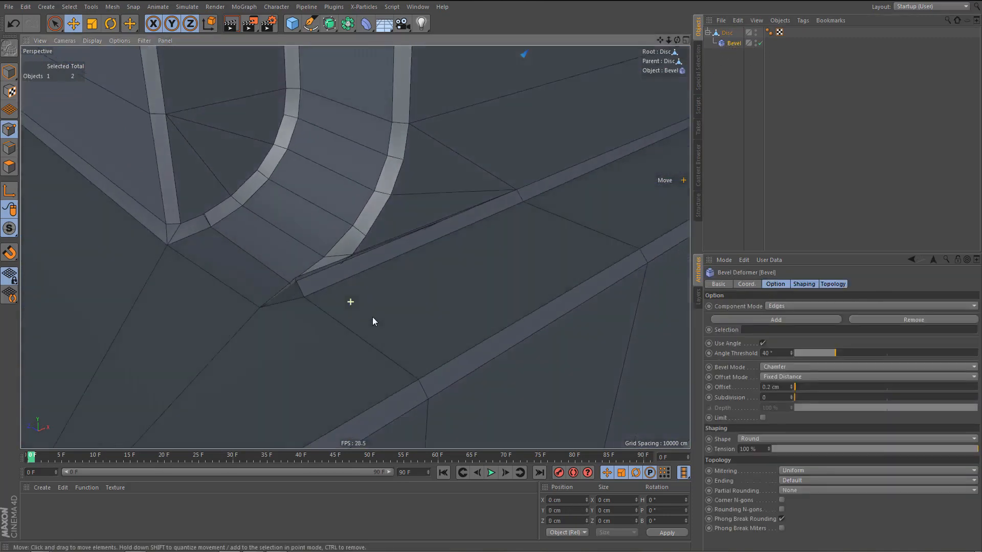
mouse_move(373, 317)
alt+mouse_down()
mouse_move(380, 321)
mouse_move(371, 320)
alt+mouse_up()
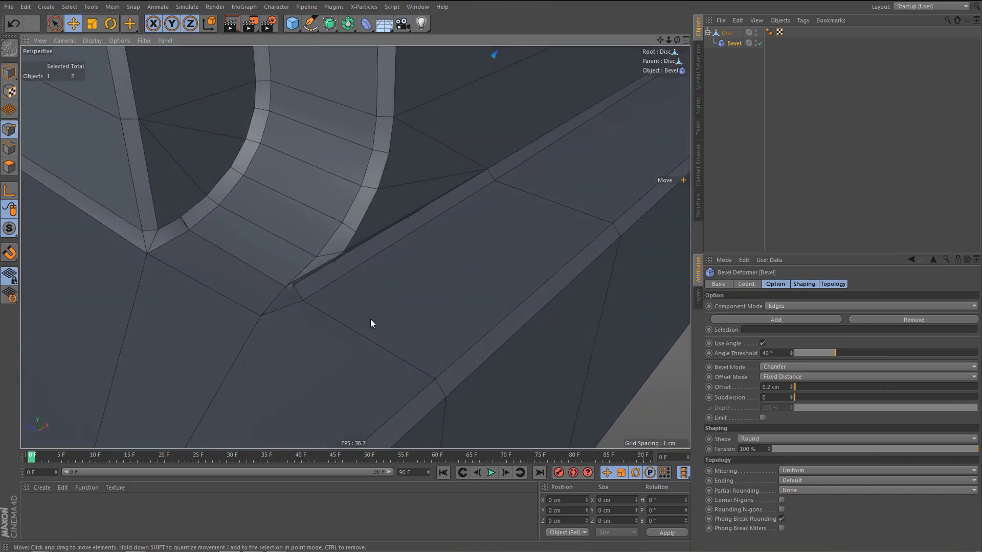
key(ctrl+r)
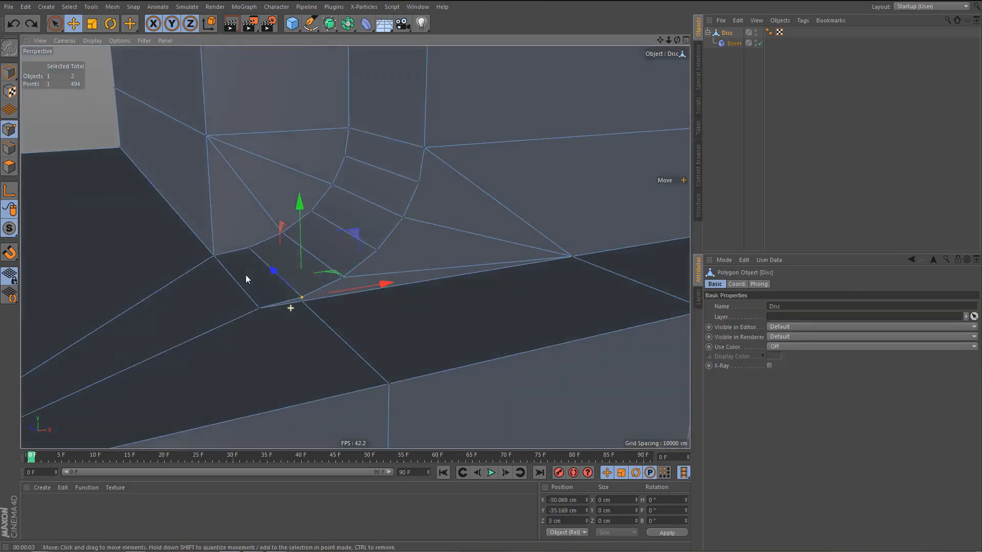
scroll(245, 276, up, 4)
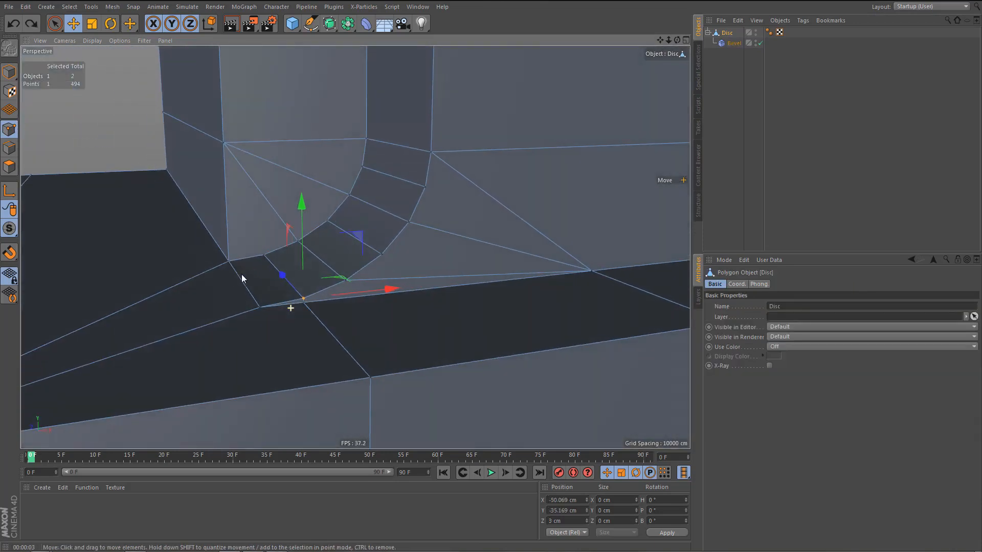
Try raising the front and rear curve points at the pillar's lower corner slightly, then undo the move.
alt+drag(241, 272, 244, 272)
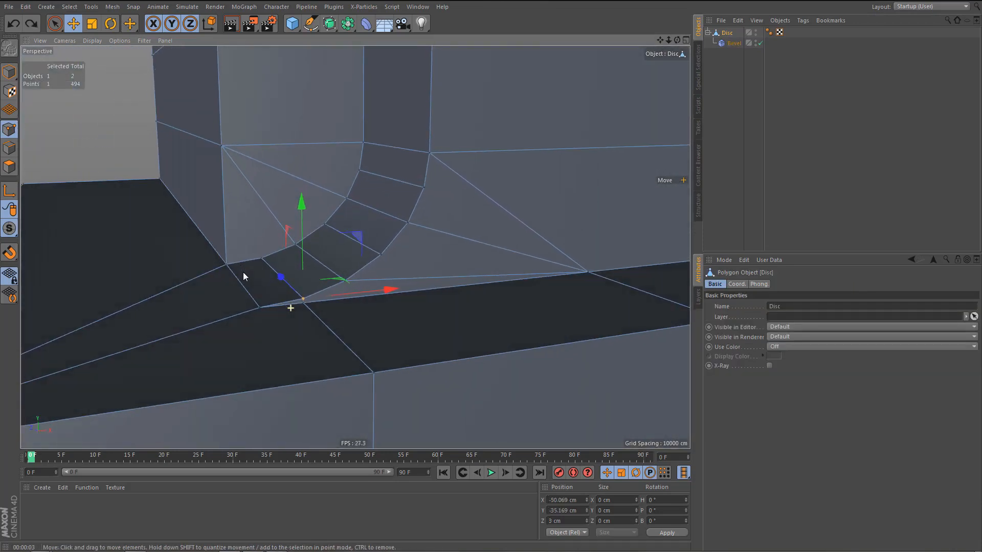
alt+right_drag(244, 279, 241, 321)
alt+middle_drag(242, 321, 241, 371)
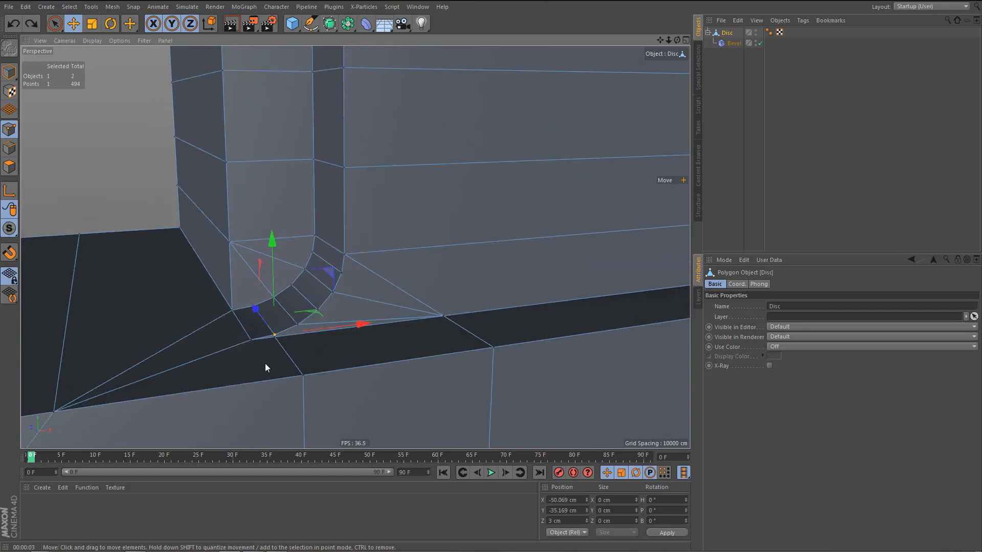
mouse_move(265, 363)
alt+mouse_down()
mouse_move(265, 346)
mouse_move(263, 359)
alt+mouse_up()
scroll(263, 359, up, 1)
key(space)
drag(361, 227, 324, 290)
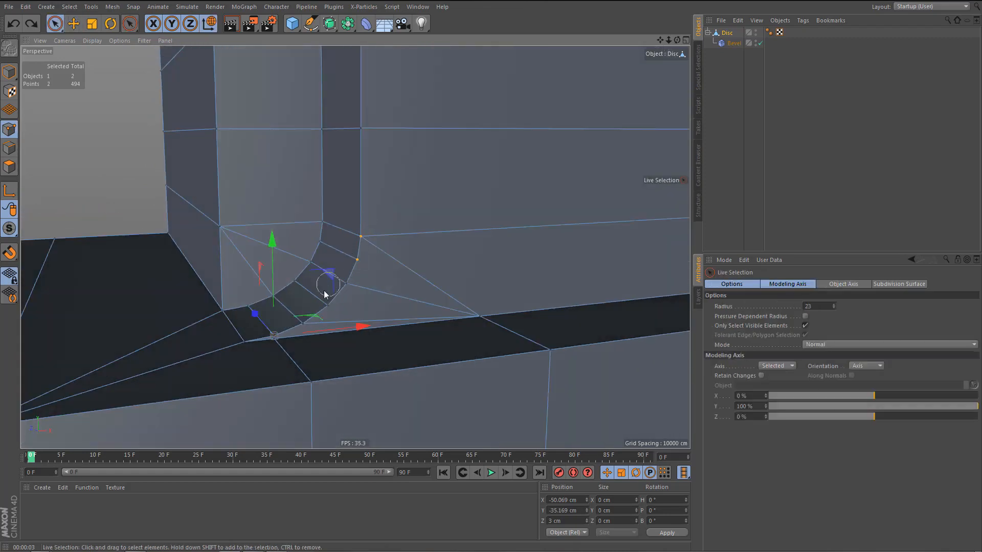
mouse_move(274, 333)
shift+mouse_down()
mouse_move(252, 301)
mouse_move(308, 256)
shift+mouse_up()
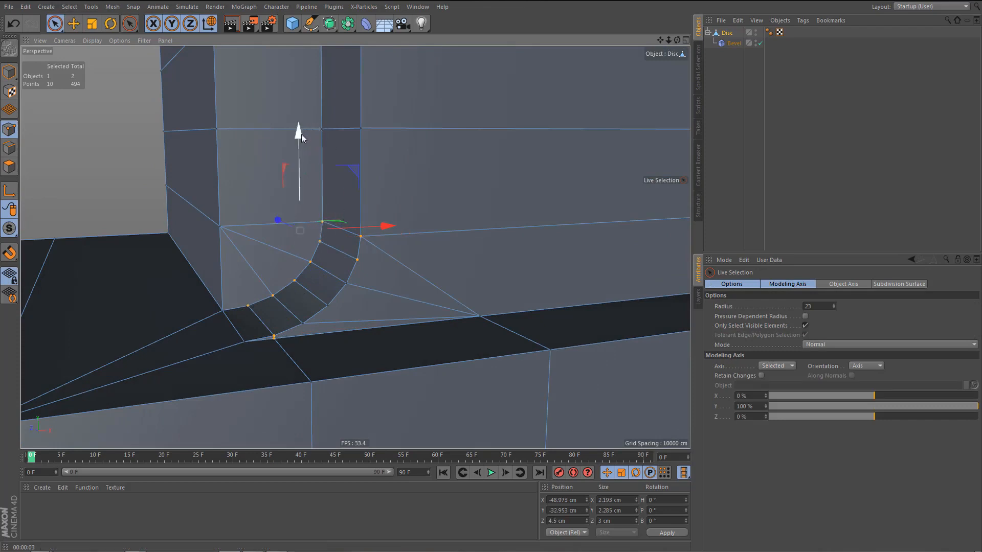
drag(301, 134, 302, 127)
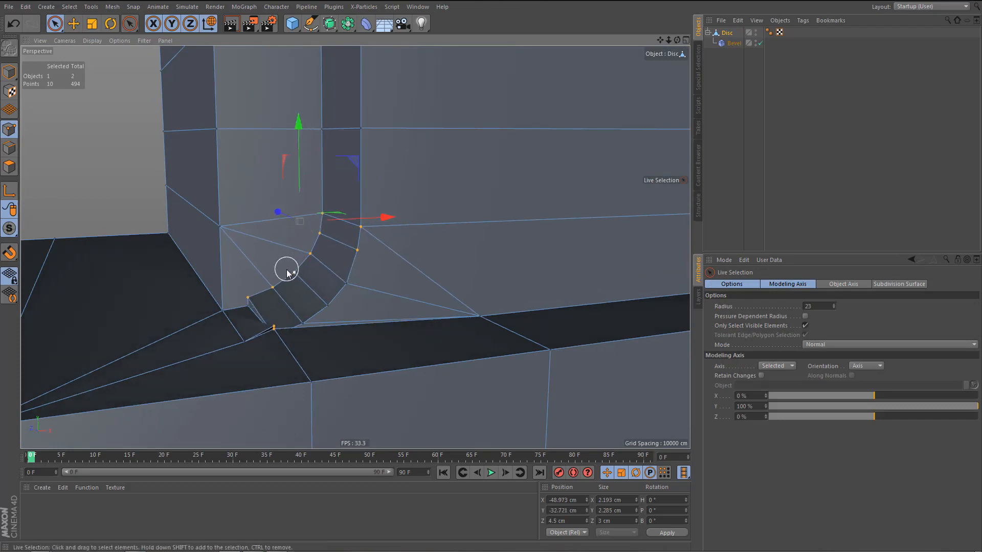
key(ctrl+z)
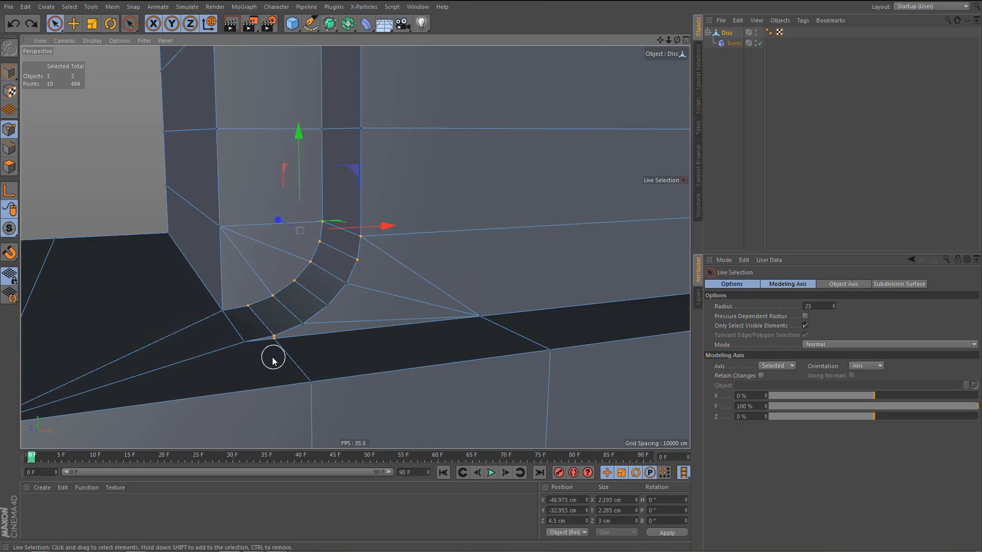
Check the curve's lowest front point for a doubled point and optimize the mesh to merge overlapping points.
scroll(273, 361, up, 5)
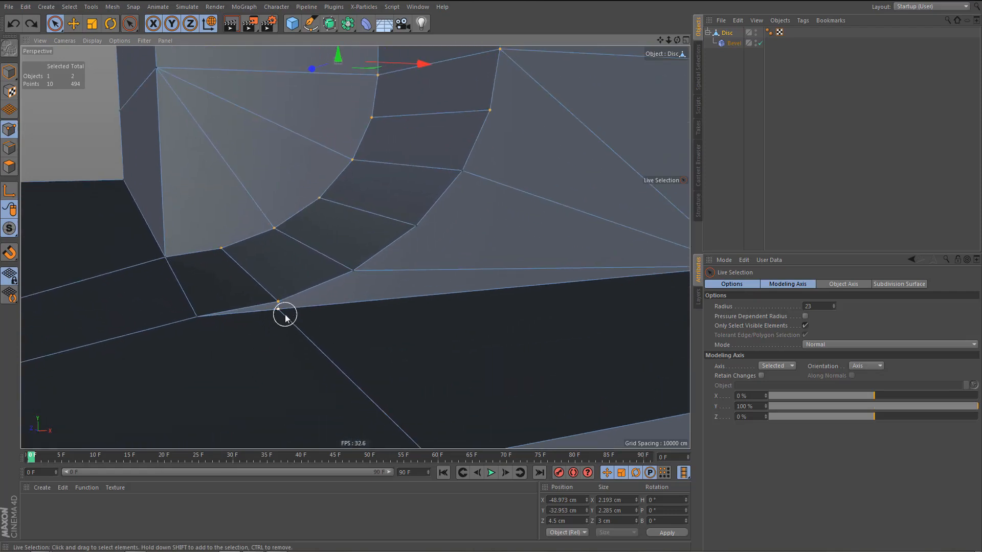
scroll(290, 406, down, 5)
drag(325, 123, 324, 112)
mouse_move(297, 307)
alt+mouse_down()
mouse_move(339, 296)
mouse_move(314, 315)
alt+mouse_up()
key(ctrl+z)
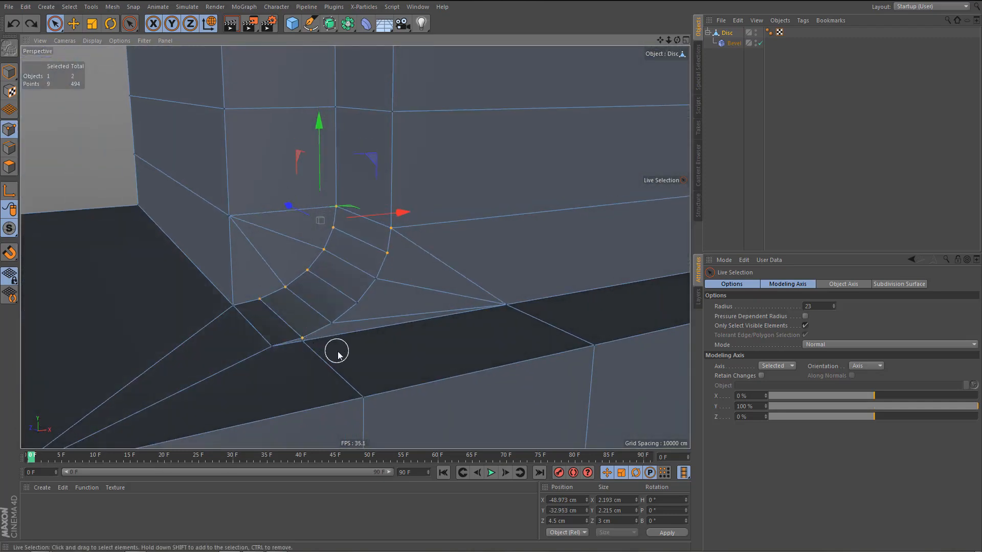
click(336, 349)
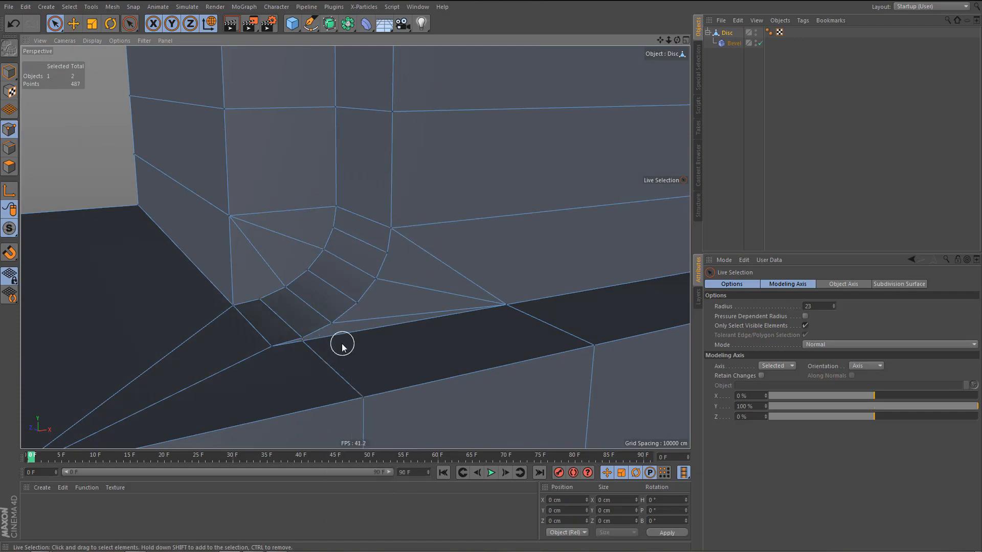
Select all twelve points along the front and rear curve edges and raise them slightly to about Y -32.73 cm.
alt+drag(326, 343, 322, 280)
alt+drag(268, 360, 413, 322)
alt+right_drag(383, 322, 317, 324)
alt+middle_drag(318, 323, 463, 316)
alt+drag(311, 257, 441, 265)
alt+drag(357, 259, 171, 427)
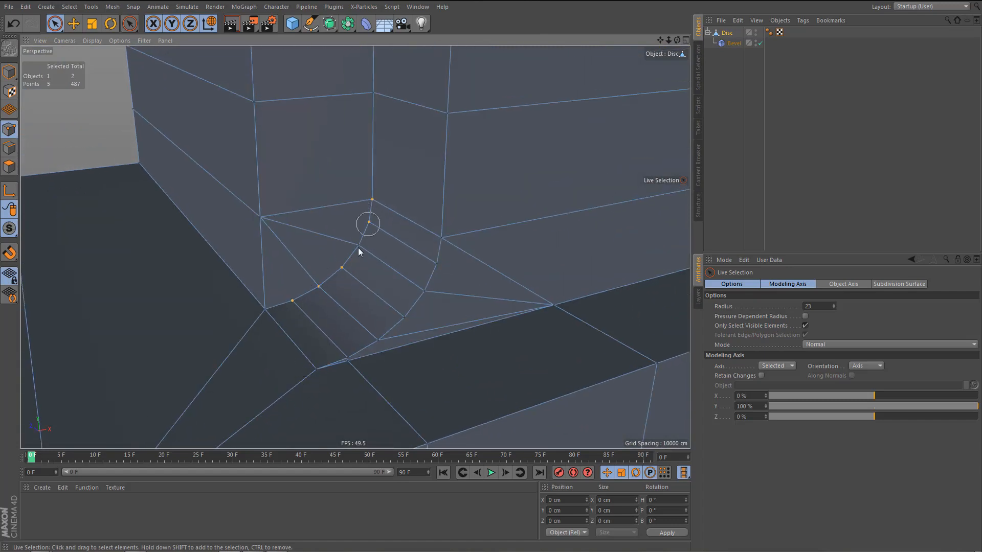
drag(342, 270, 350, 264)
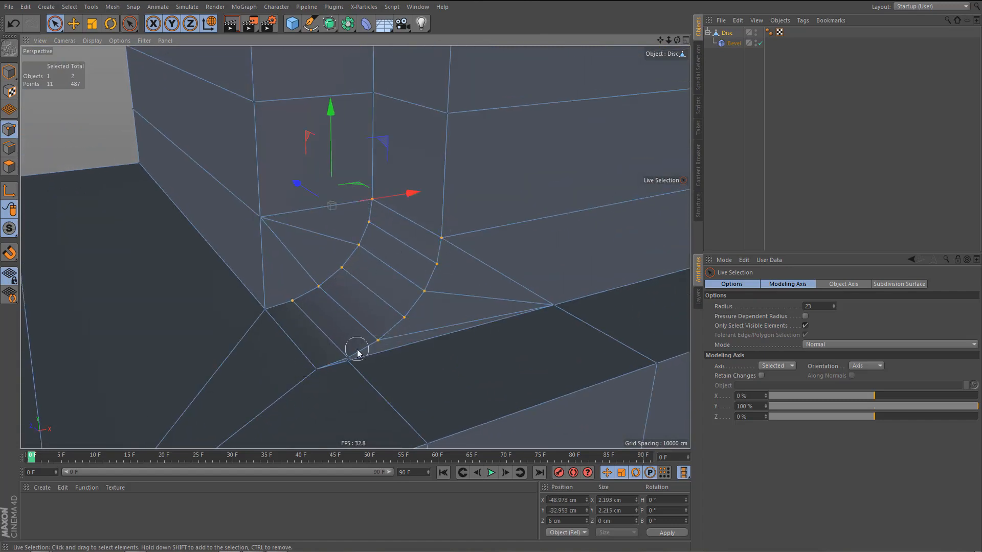
shift+drag(354, 349, 365, 342)
alt+middle_drag(397, 343, 388, 353)
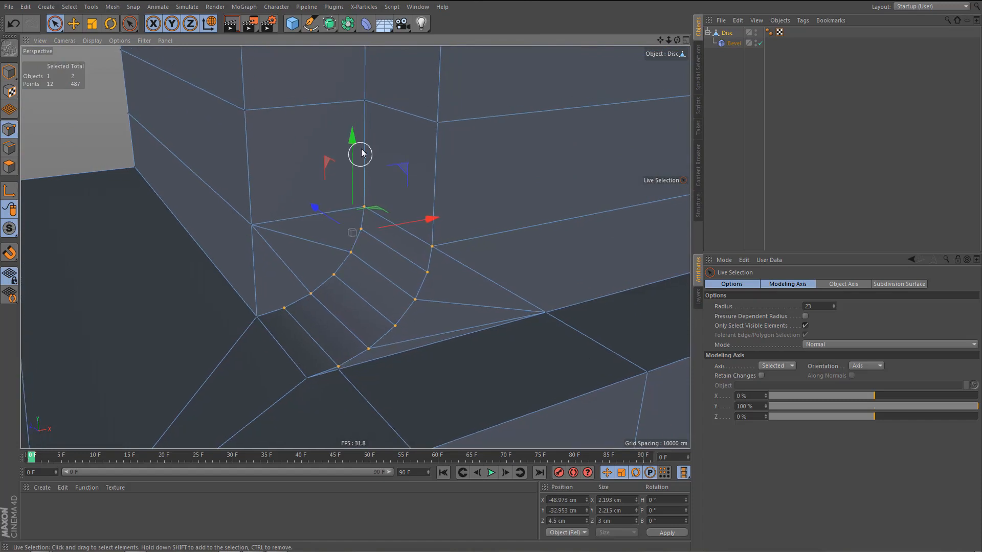
drag(353, 140, 350, 134)
alt+drag(304, 283, 271, 255)
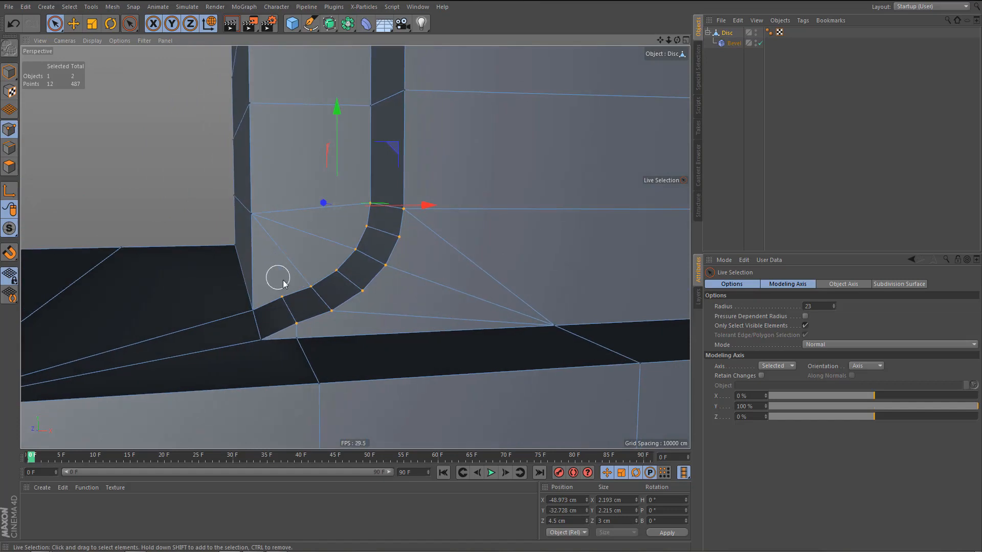
Remove the two lowest points from the selection and raise the remaining ten curve points to about Y -32.56 cm.
ctrl+drag(271, 289, 291, 334)
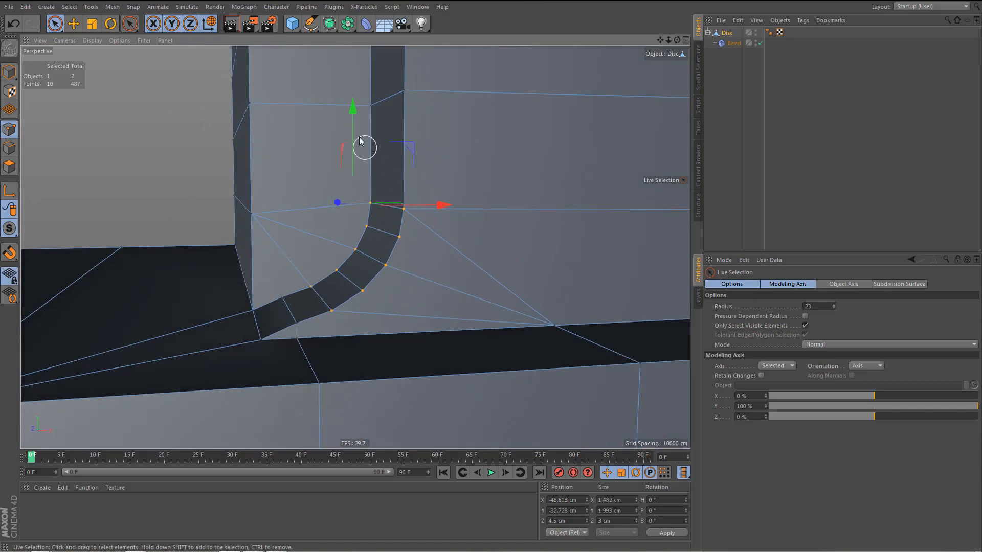
drag(353, 111, 352, 105)
alt+drag(329, 208, 313, 224)
Select the Bevel deformer and render the view to check the bevels around the raised curve.
click(733, 43)
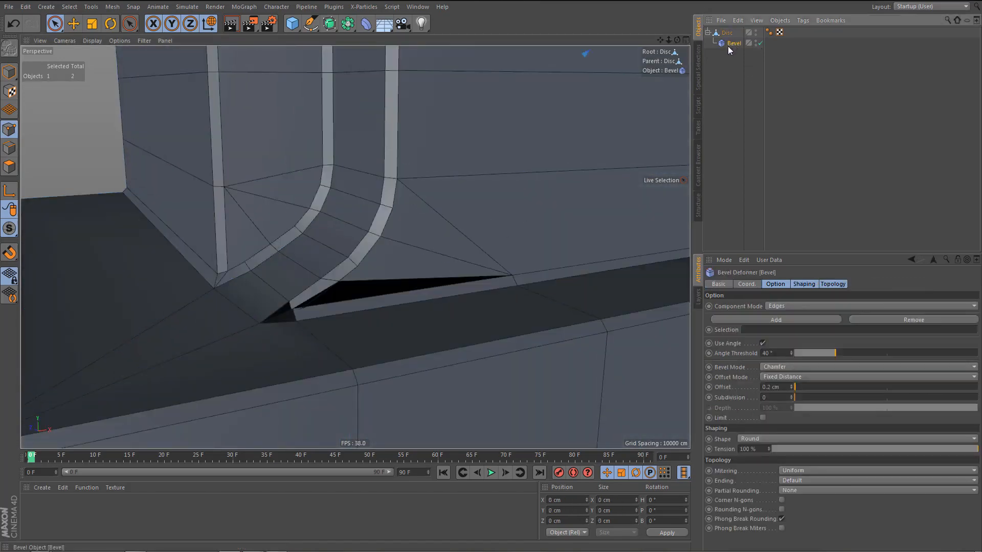
alt+drag(309, 360, 314, 393)
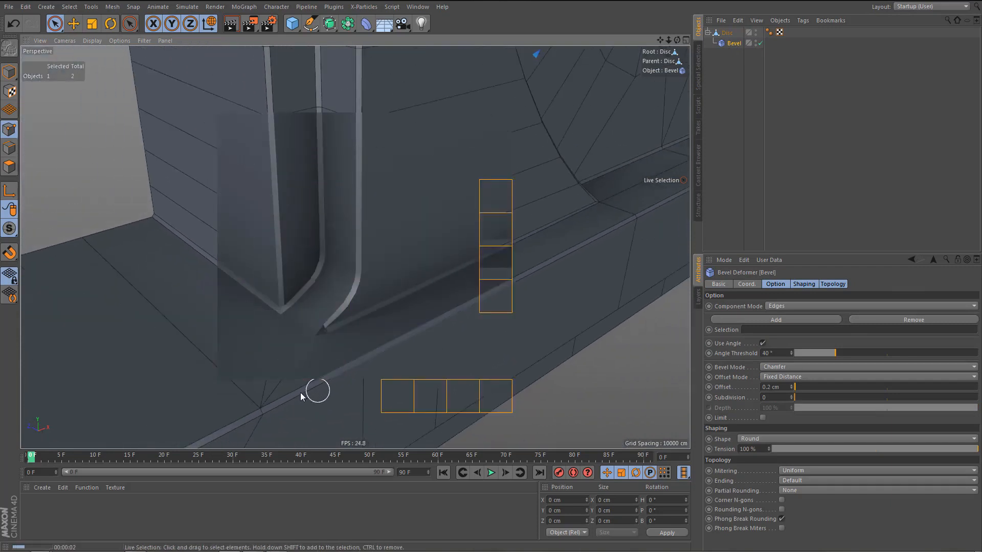
alt+drag(314, 351, 372, 350)
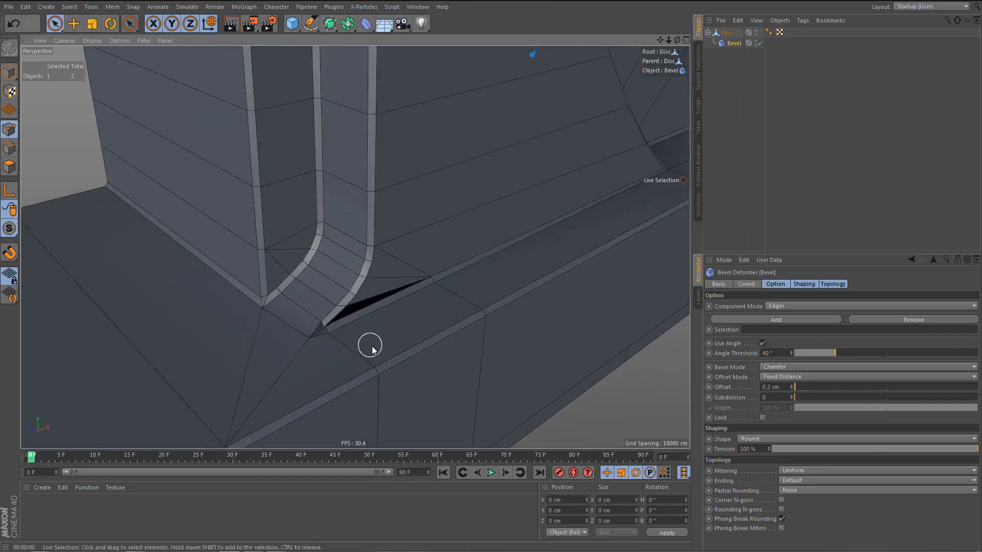
Try deleting the vertical cut's whole edge loop through the curve, ledge and base, then undo the deletion.
click(727, 33)
alt+drag(331, 378, 312, 364)
alt+right_drag(329, 352, 396, 342)
alt+middle_drag(396, 342, 401, 344)
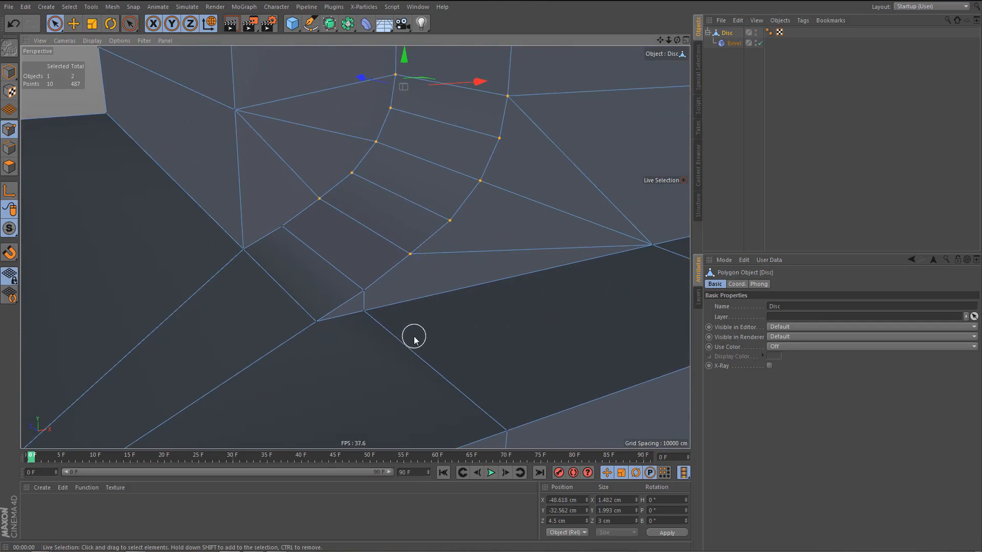
key(Return)
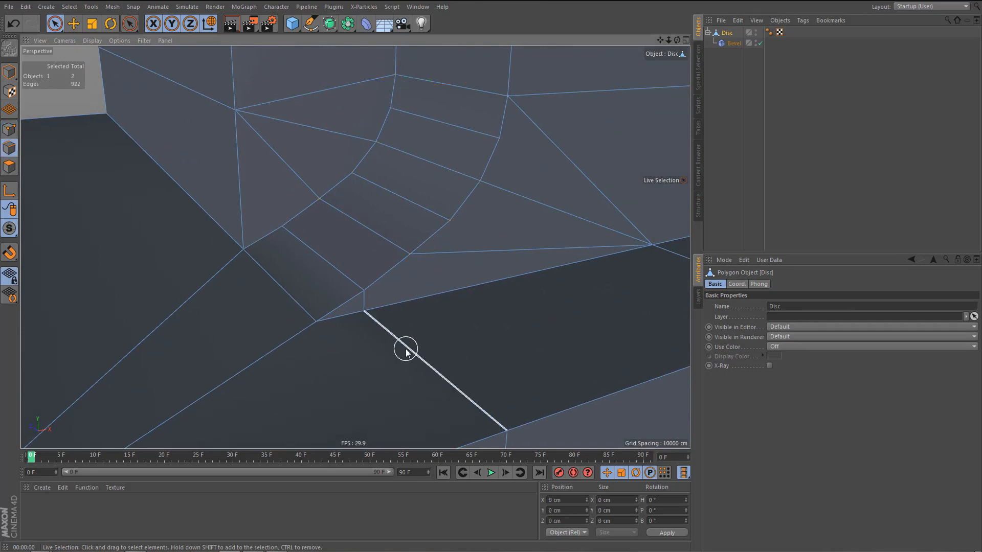
key(e)
double_click(405, 351)
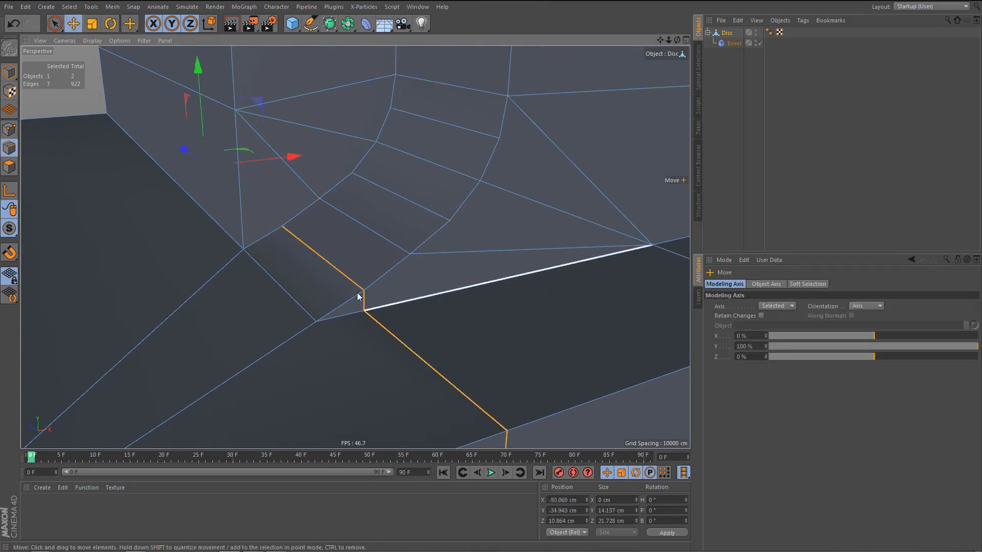
key(Delete)
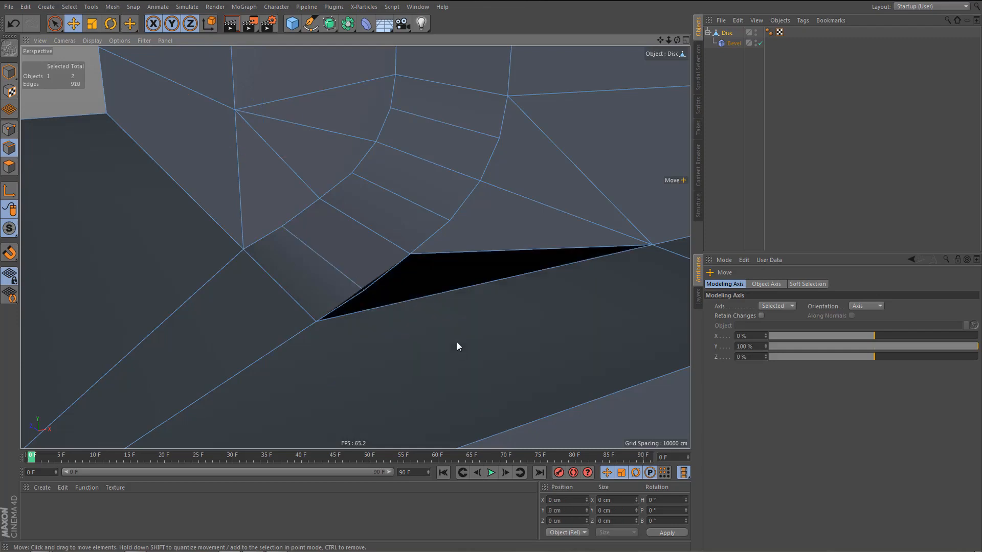
key(ctrl+z)
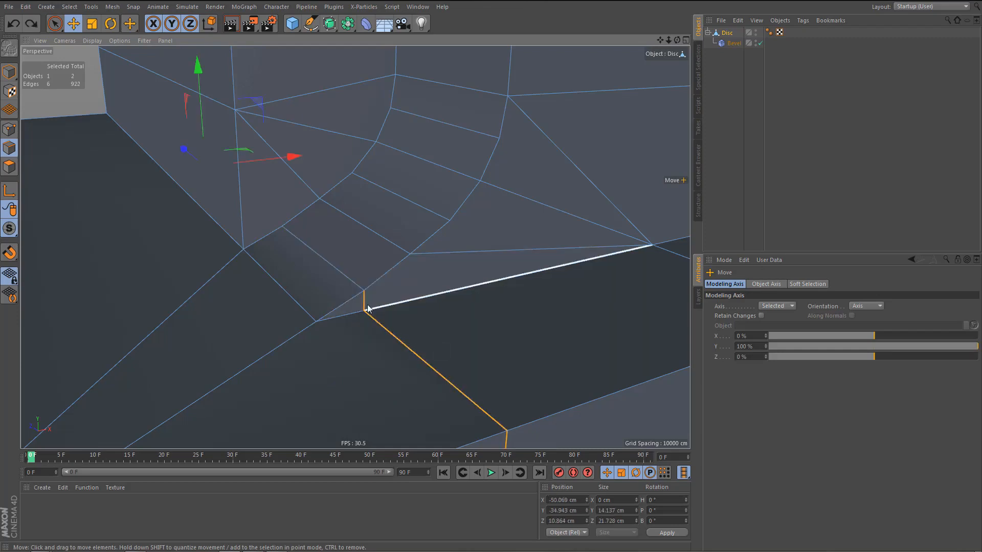
Delete the short vertical edge below the curve's lowest front point and move the cut edge on the ledge sideways, away from the corner.
click(363, 301)
key(Delete)
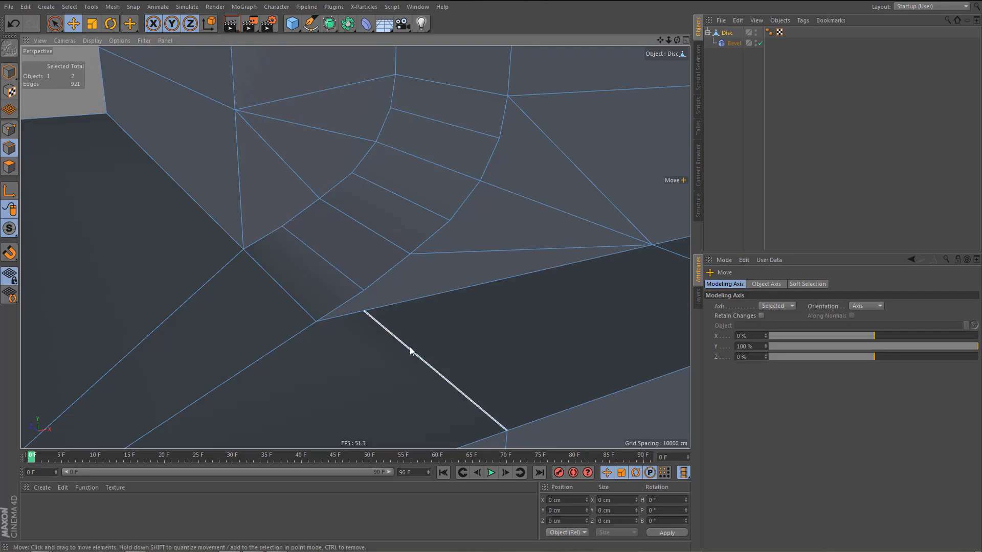
click(425, 357)
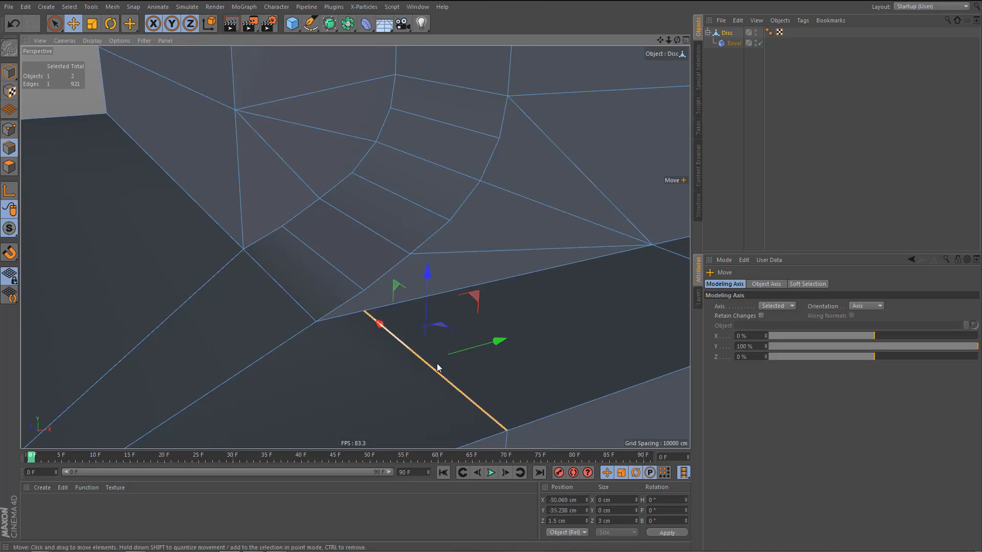
key(Delete)
key(ctrl+z)
drag(500, 345, 559, 329)
Select the Bevel deformer and render the view to examine the curve's corner and the ledge bevels.
click(740, 44)
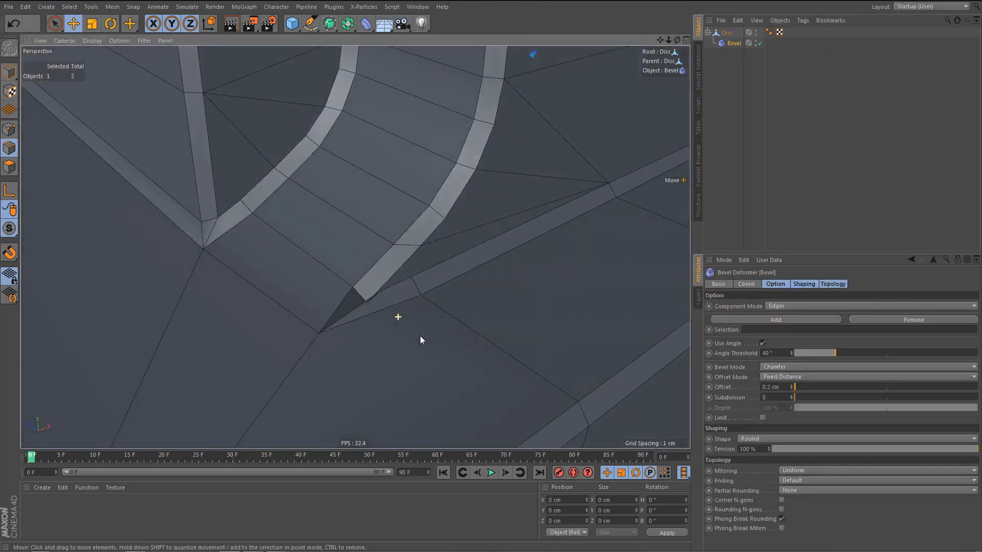
alt+drag(420, 340, 356, 371)
scroll(335, 352, down, 8)
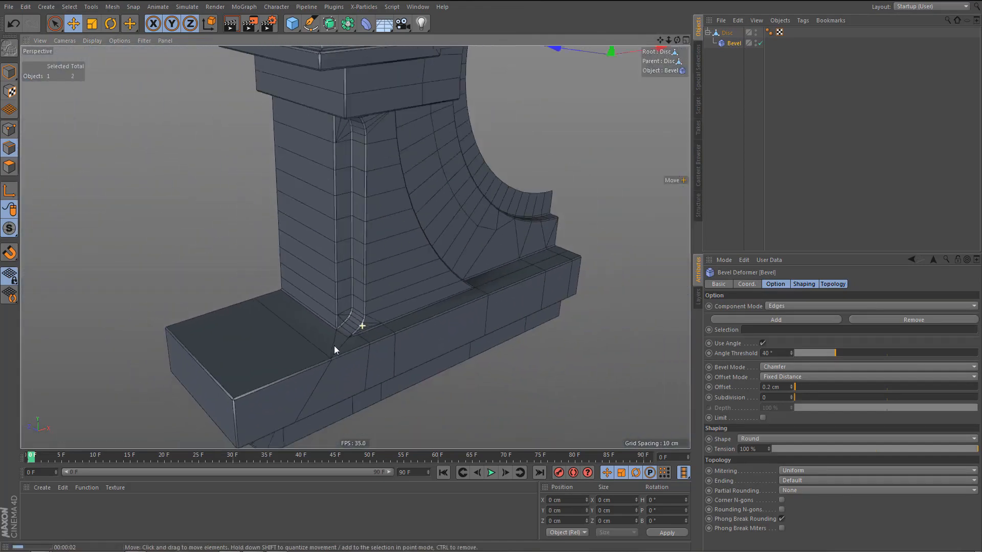
key(ctrl+r)
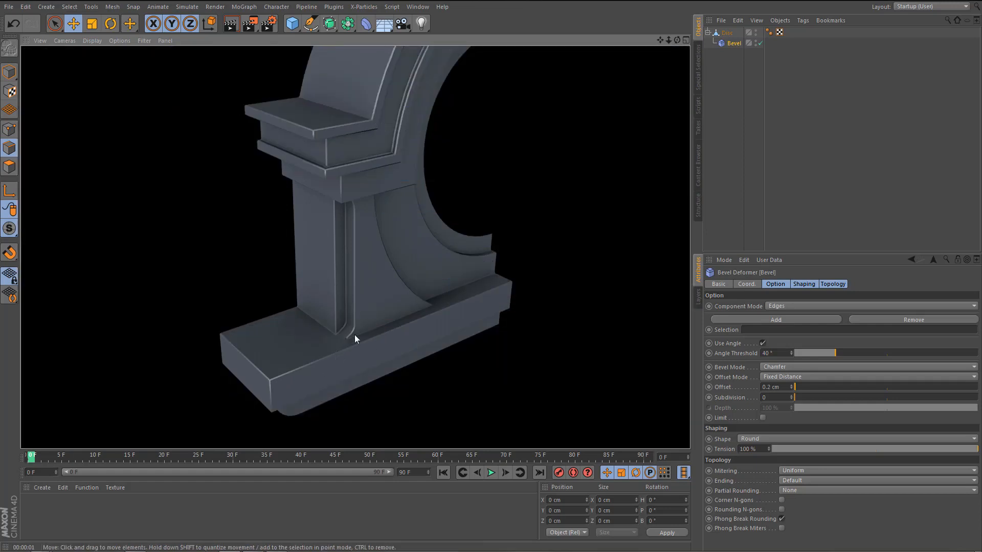
alt+right_drag(353, 335, 412, 327)
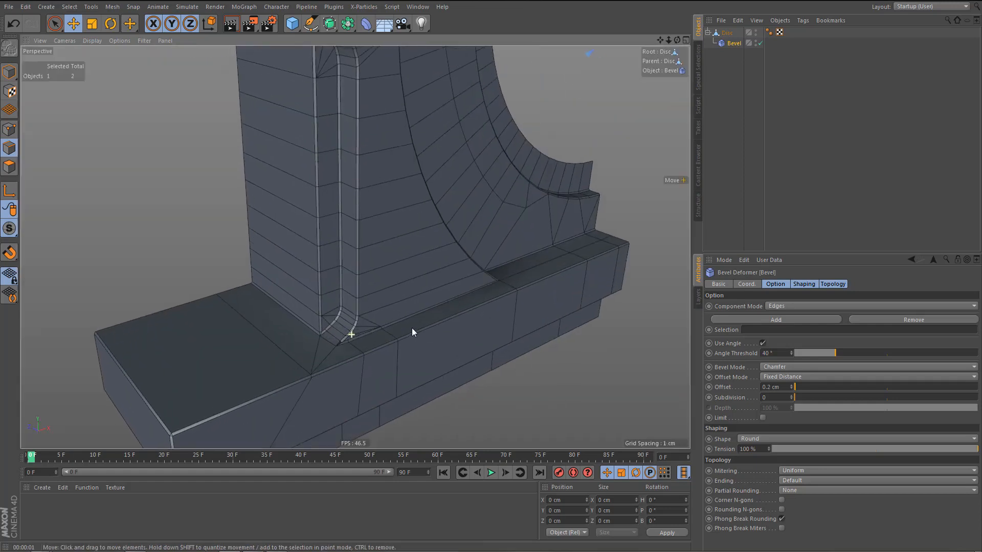
alt+drag(412, 328, 363, 337)
alt+right_drag(339, 347, 329, 375)
alt+right_drag(354, 364, 435, 330)
alt+drag(434, 330, 284, 323)
Add the curve's lowest points to the Disc's point selection and raise the whole curve slightly in the front view.
click(729, 34)
key(Return)
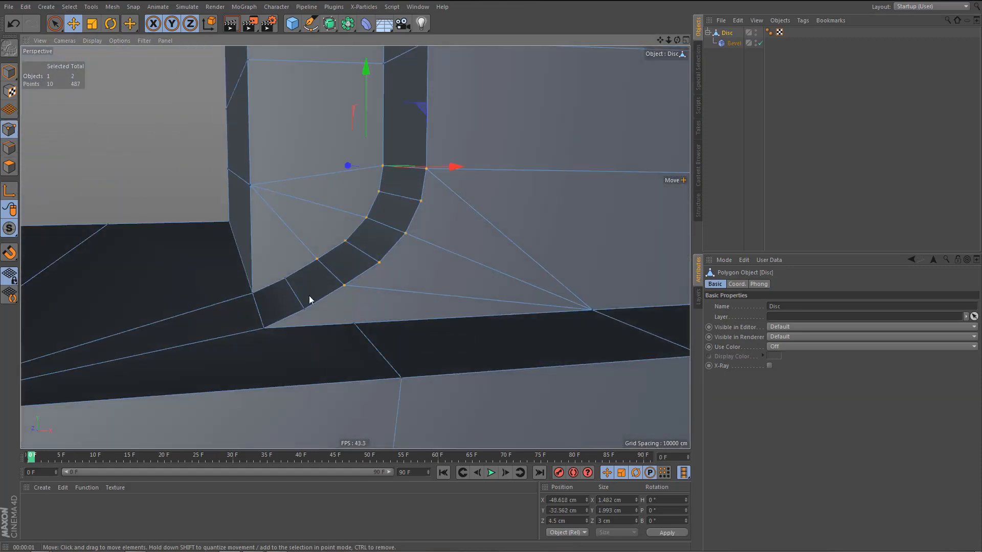
key(9)
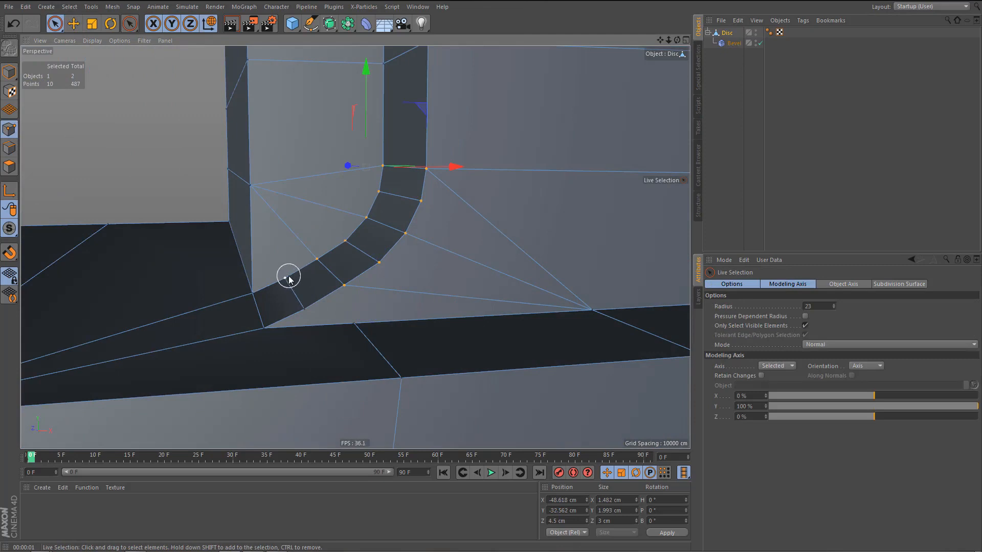
mouse_move(289, 278)
mouse_down()
mouse_move(322, 257)
mouse_move(388, 165)
mouse_up()
middle_click(421, 280)
middle_click(461, 391)
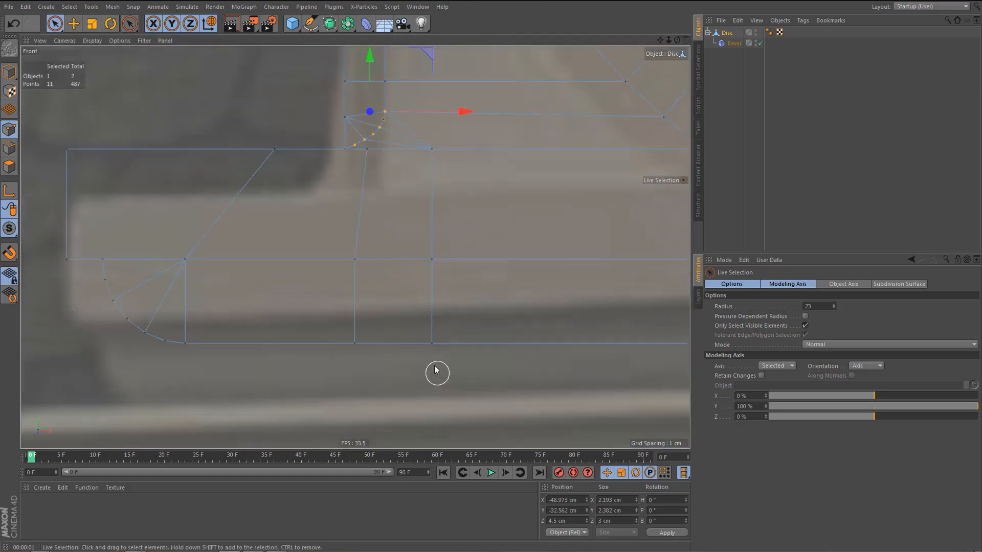
alt+middle_drag(413, 348, 431, 420)
alt+right_drag(391, 201, 455, 201)
alt+middle_drag(437, 213, 451, 295)
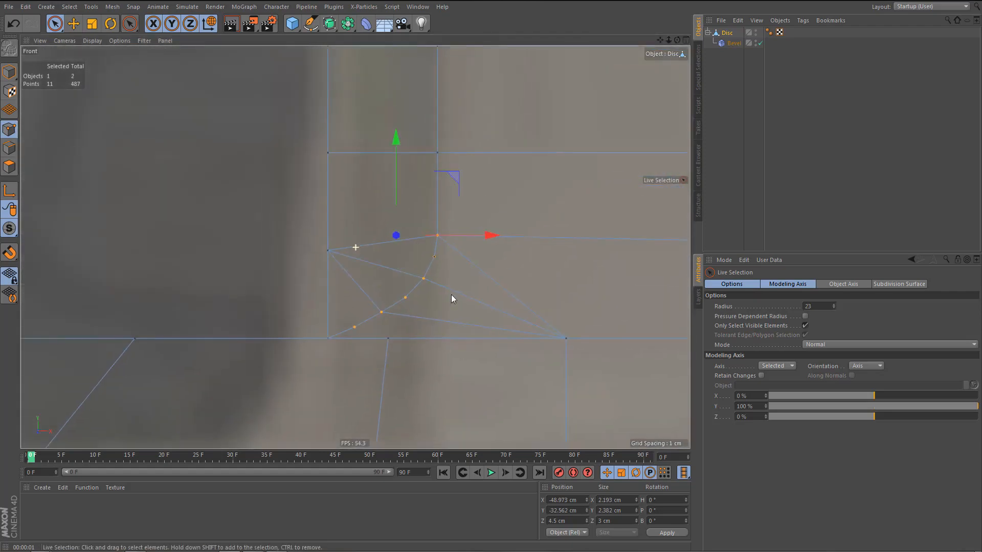
drag(396, 141, 394, 142)
Try deselecting the curve's lowest points and raising only its upper points in the front view, then undo the moves.
alt+right_drag(411, 326, 383, 332)
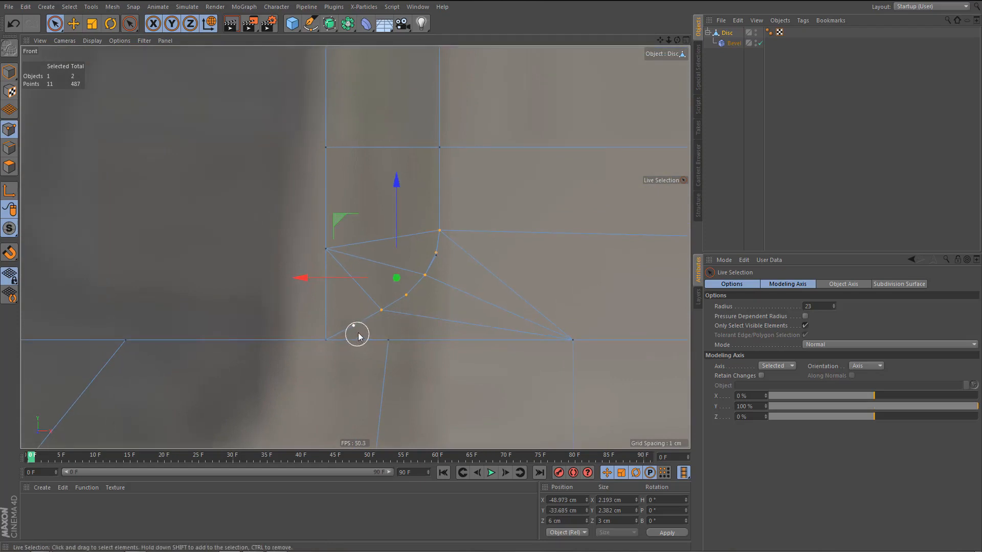
key(0)
ctrl+drag(368, 353, 369, 352)
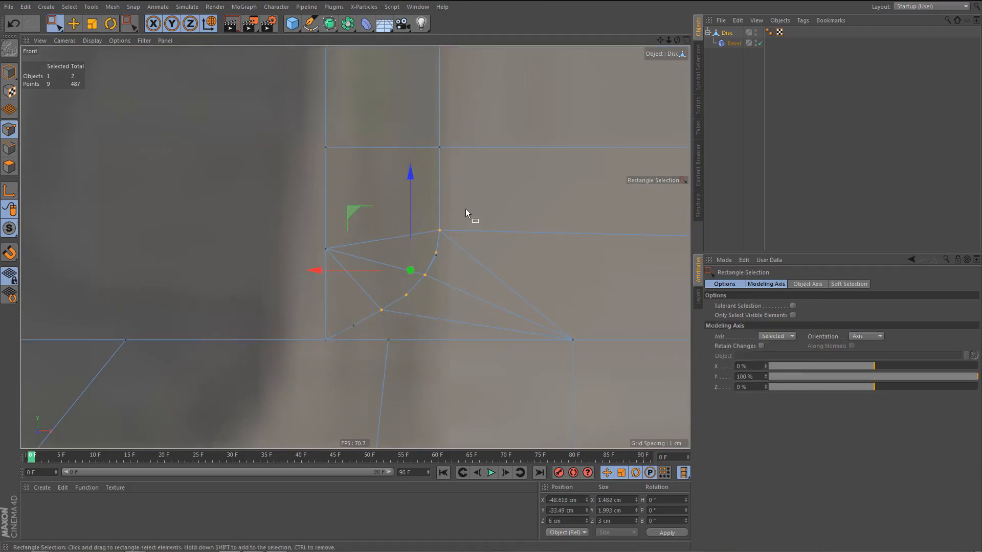
drag(410, 173, 419, 151)
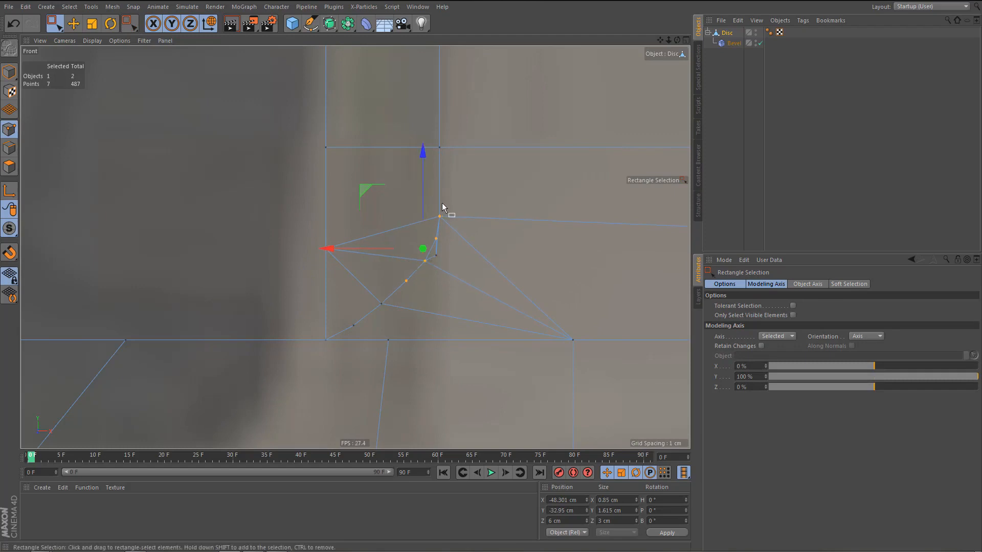
key(ctrl+z)
key(ctrl+z)
key(ctrl+z)
key(ctrl+z)
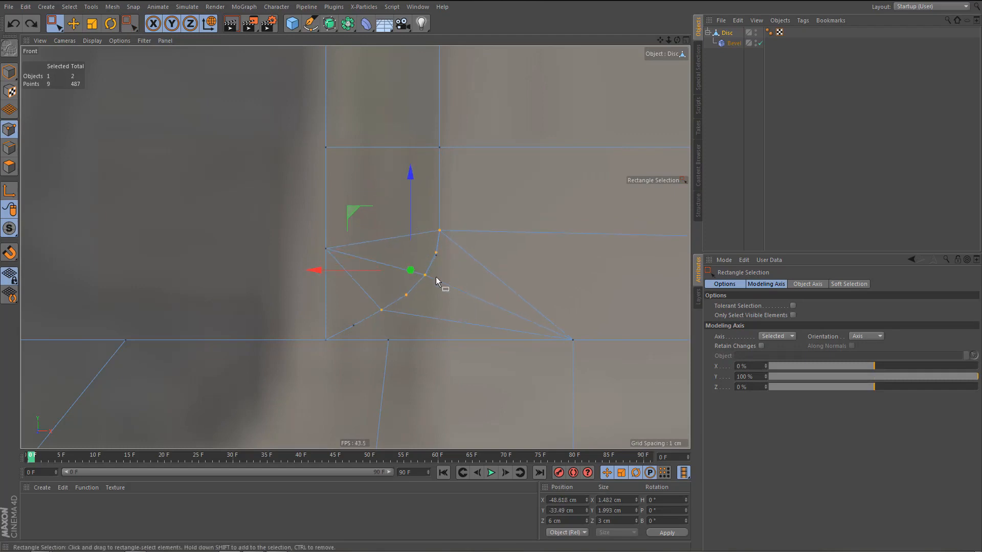
key(ctrl+z)
Complete the curve's point selection in the front view, then raise its upper points progressively while leaving out the lowest ones.
shift+drag(416, 213, 466, 281)
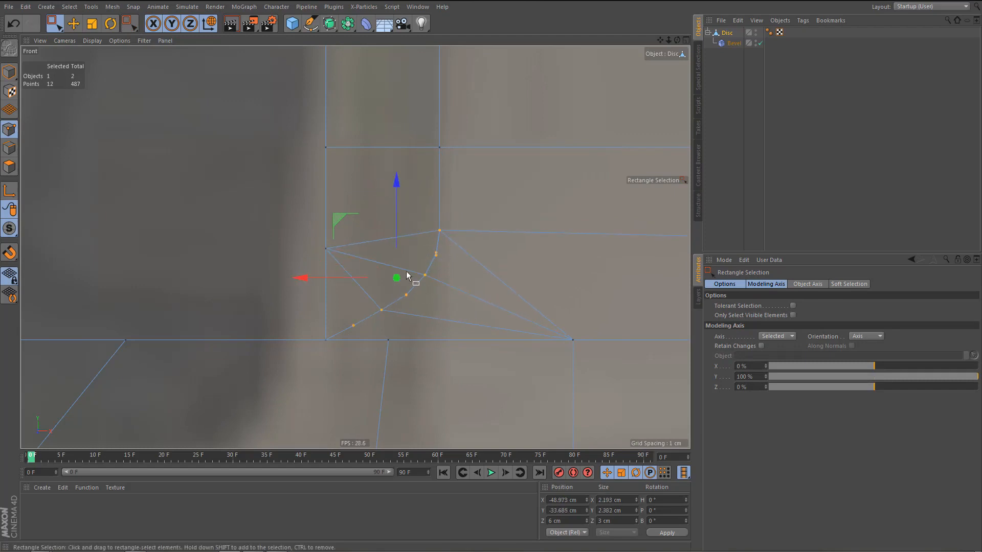
drag(397, 183, 397, 179)
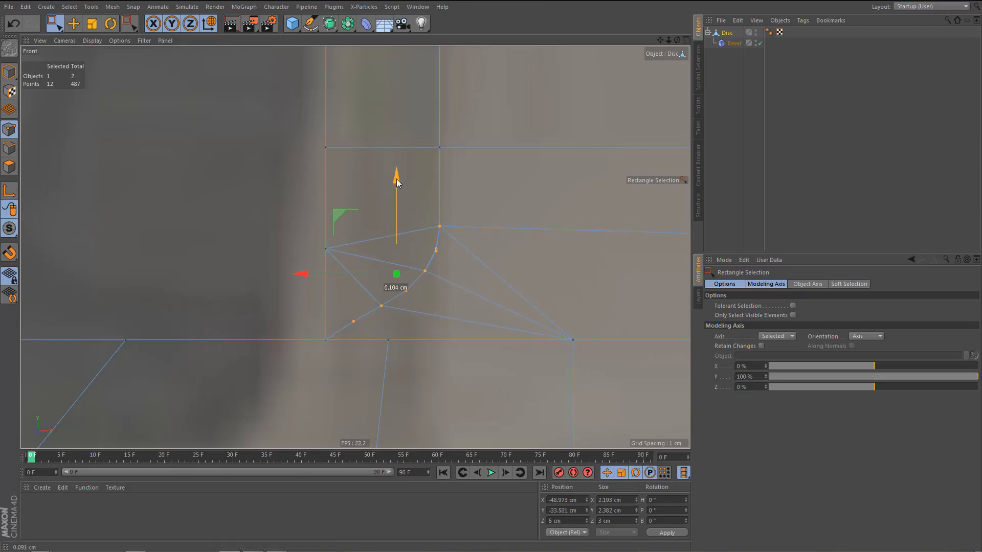
key(ctrl+z)
key(ctrl+z)
key(ctrl+z)
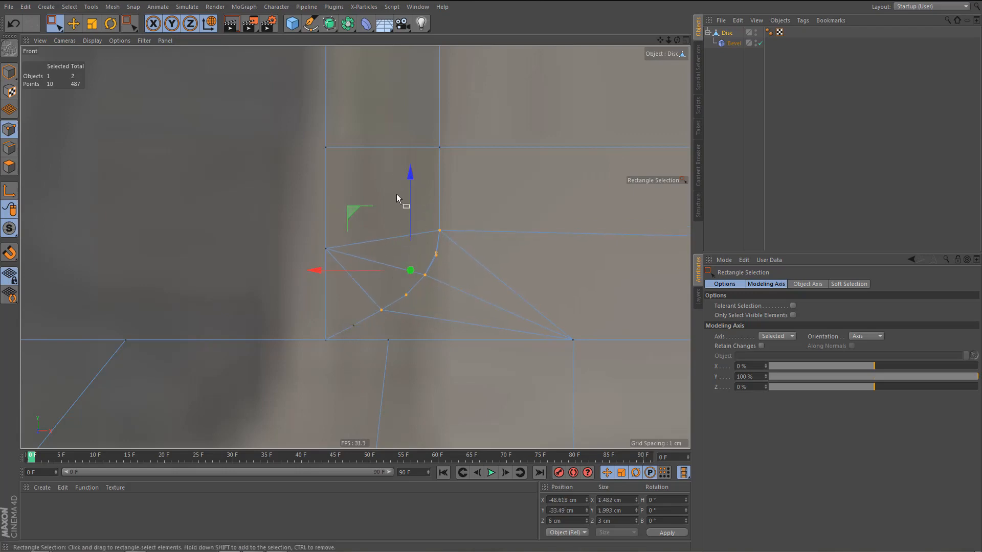
drag(406, 175, 419, 161)
ctrl+click(376, 303)
alt+middle_drag(428, 311, 408, 359)
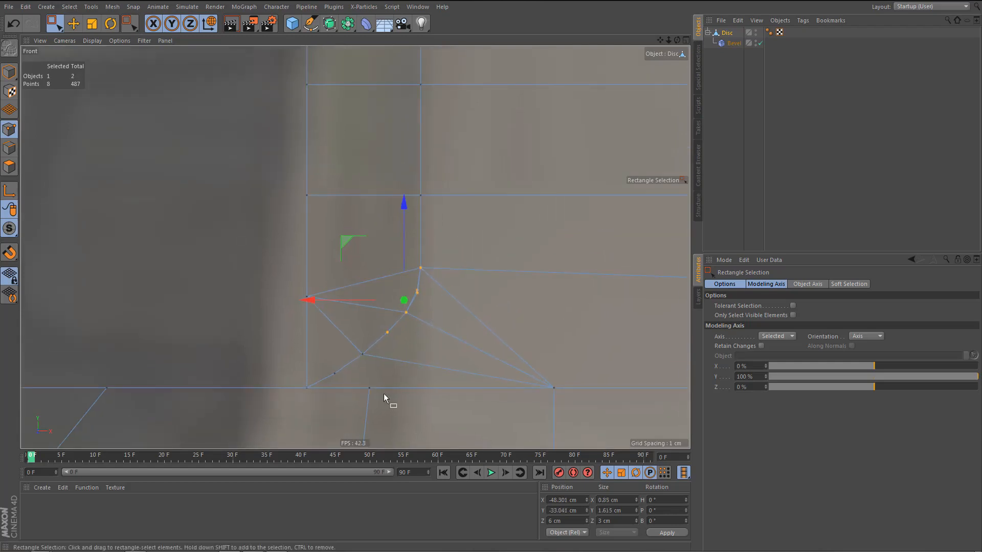
Move the stray front point just below the curve's upper end up so it lines up with its rear counterpart.
scroll(400, 356, up, 1)
scroll(408, 357, up, 3)
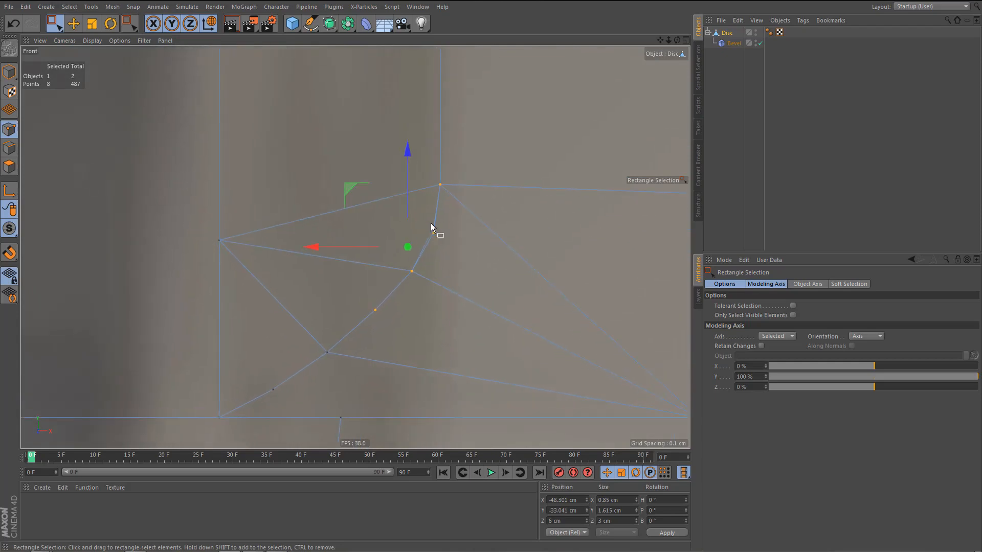
drag(426, 220, 441, 240)
middle_click(405, 233)
middle_click(338, 226)
mouse_move(371, 248)
alt+mouse_down()
mouse_move(388, 248)
mouse_move(374, 248)
mouse_move(376, 230)
alt+mouse_up()
drag(416, 181, 427, 285)
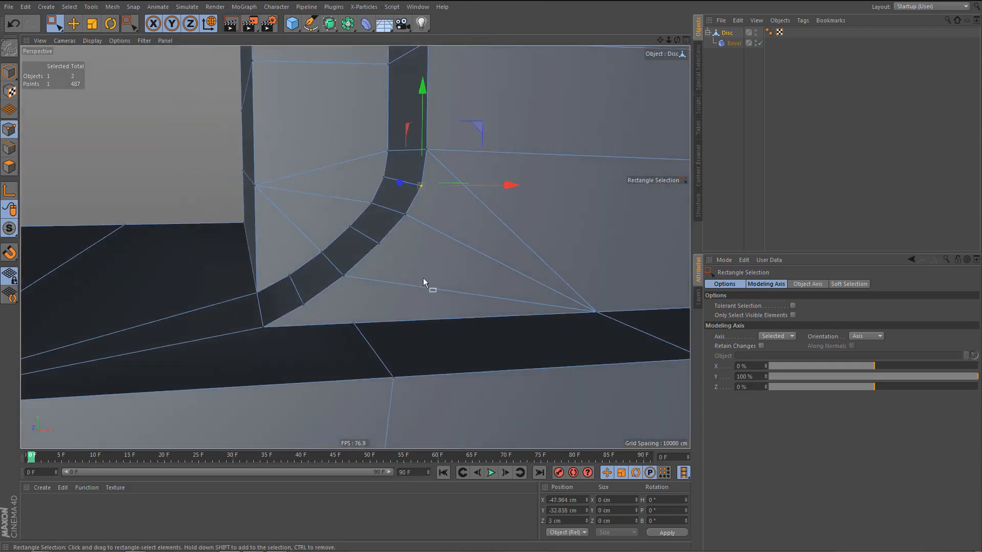
middle_click(473, 364)
middle_click(473, 360)
alt+right_drag(501, 231, 547, 234)
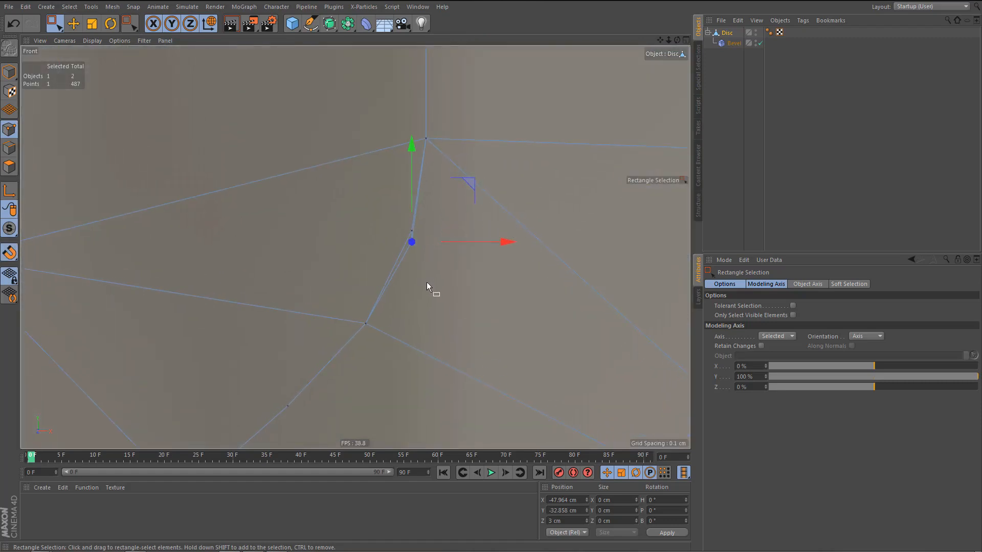
key(e)
drag(425, 266, 412, 229)
alt+right_drag(419, 292, 415, 314)
middle_click(414, 314)
middle_click(293, 223)
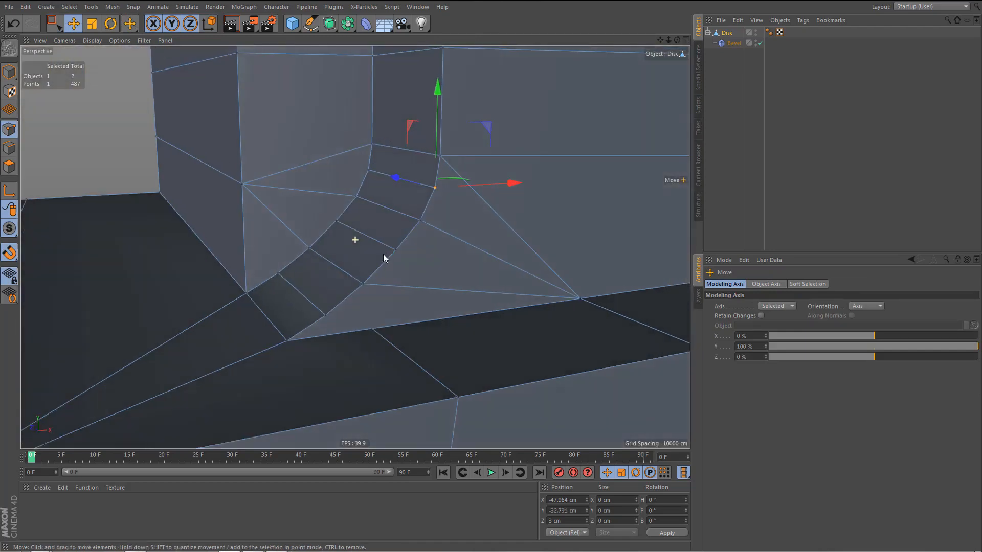
Select the edge paths along the curve's rear and front sides and space their points evenly.
key(Tab)
key(w)
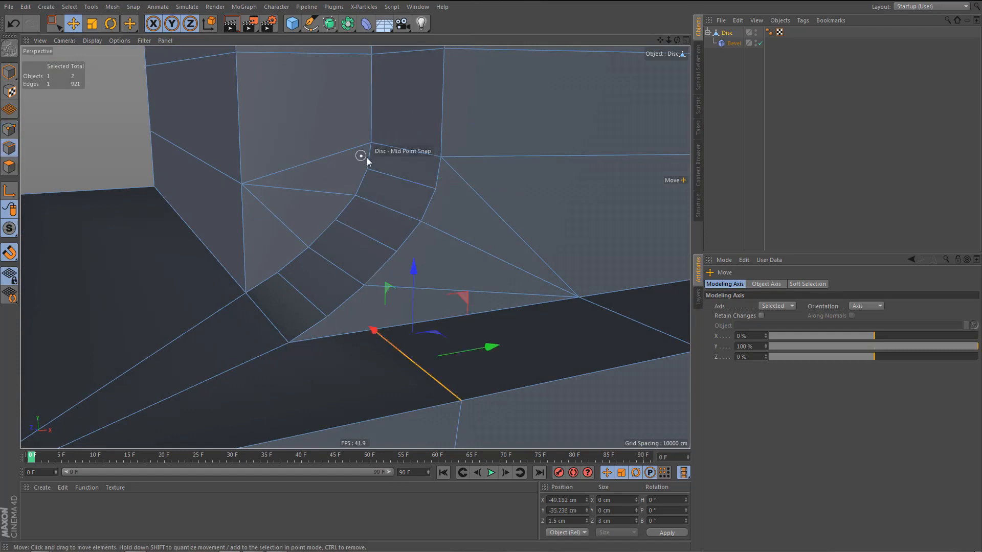
click(371, 162)
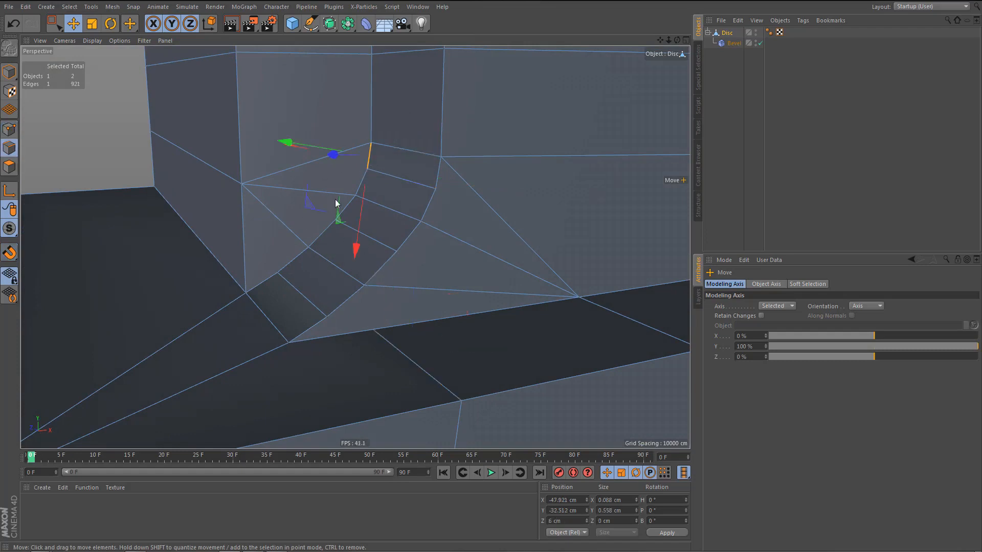
double_click(273, 278)
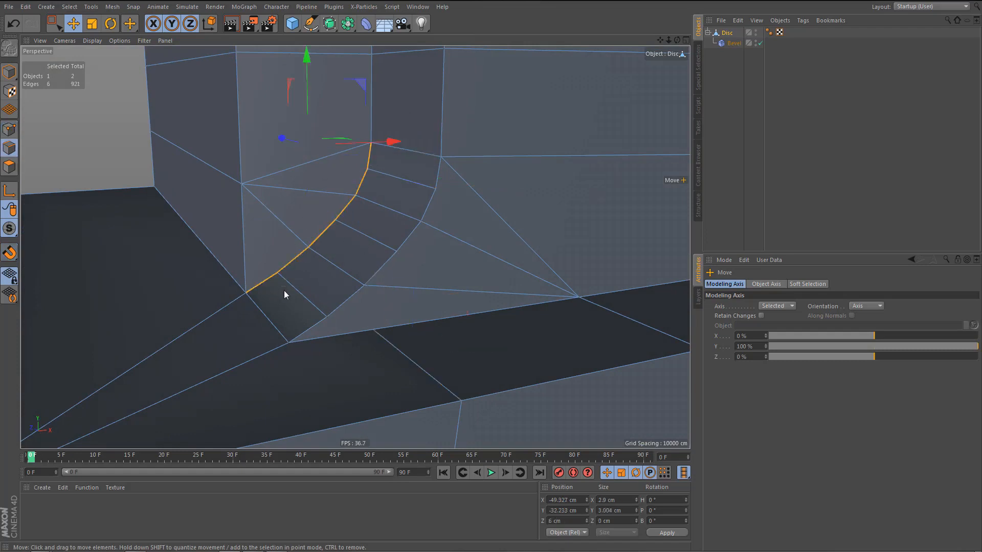
click(306, 331)
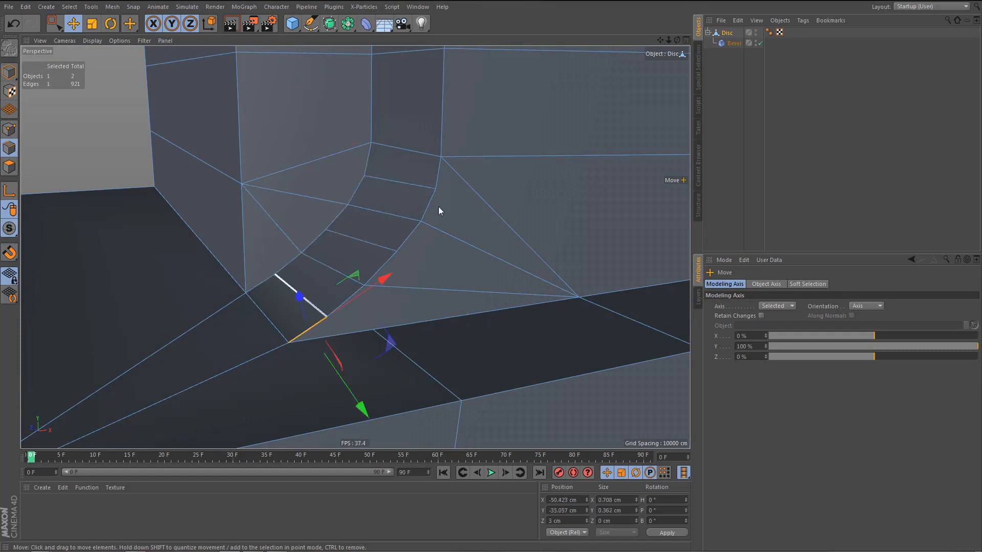
double_click(437, 176)
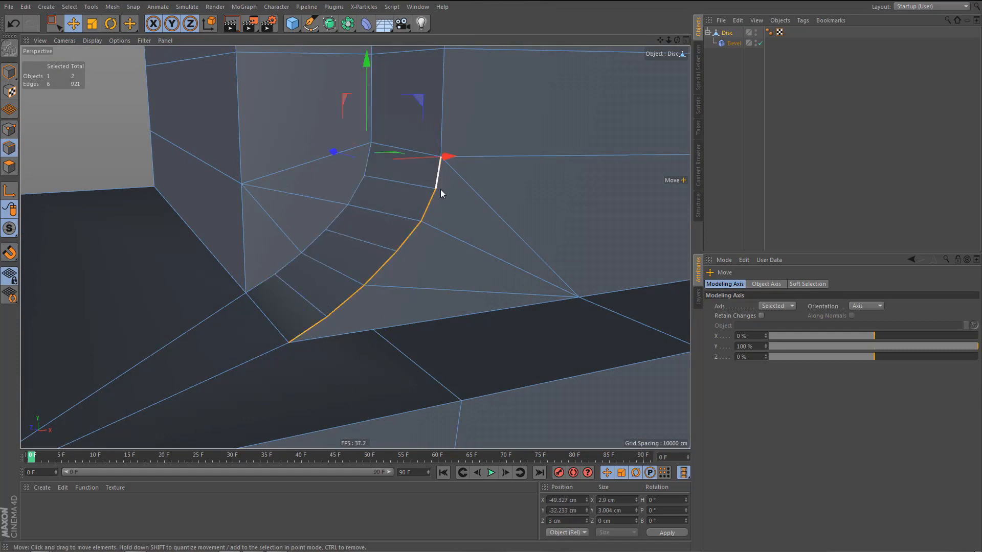
scroll(356, 280, down, 3)
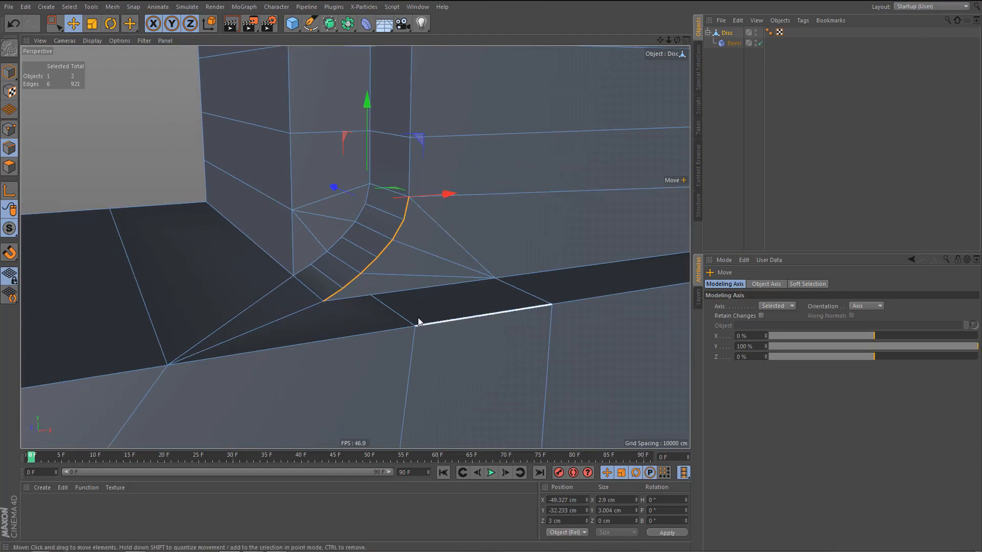
Delete the leftover cut edge across the ledge near the curve and its continuation down the base's front.
click(399, 315)
key(Delete)
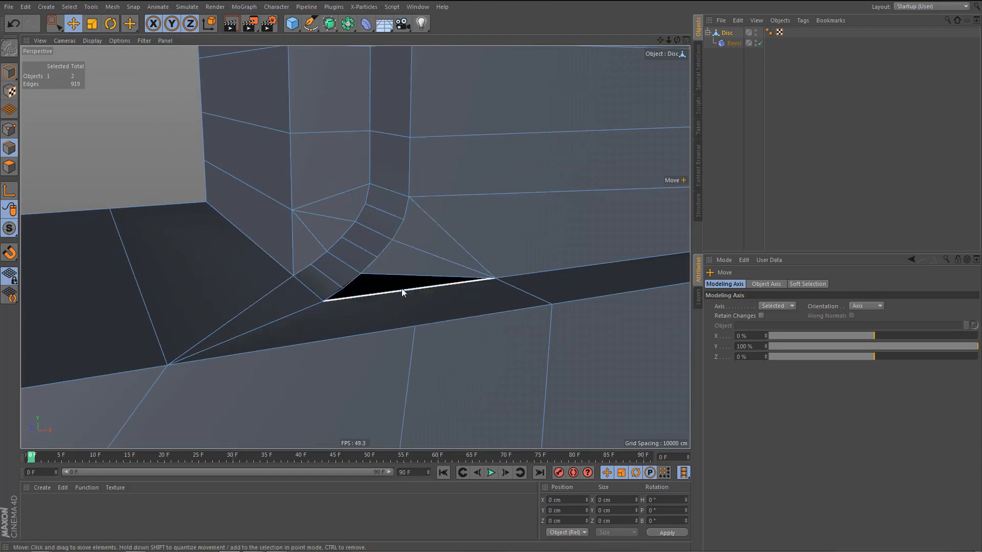
alt+drag(403, 300, 462, 295)
click(429, 374)
key(Delete)
Select and delete the faulty black triangular polygon between the curve's lower front end and the ledge.
alt+right_drag(462, 291, 411, 296)
click(413, 295)
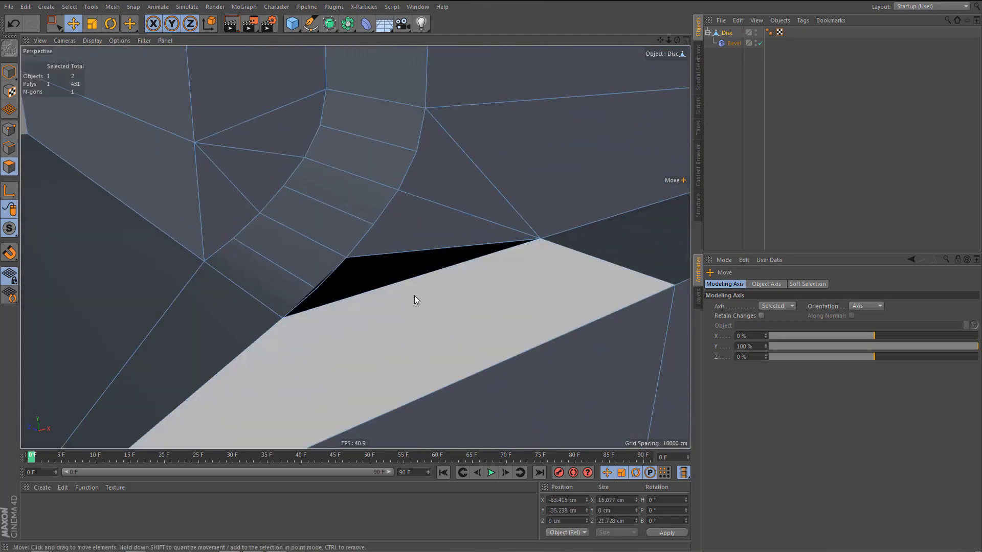
key(9)
alt+drag(384, 300, 346, 252)
click(346, 254)
alt+drag(415, 321, 431, 320)
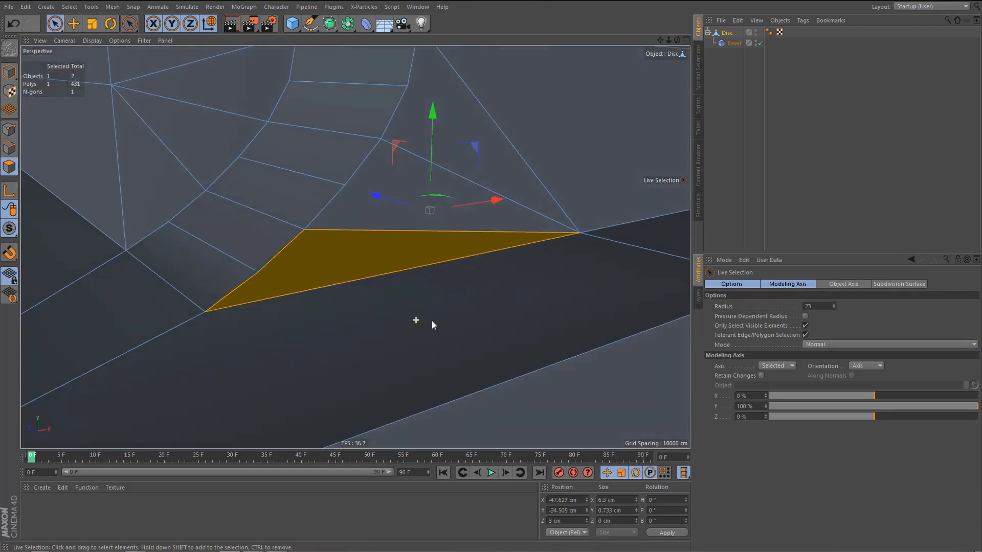
key(Delete)
Refill the triangular gap beside the curve's lower front end with Close Polygon Hole.
alt+drag(355, 248, 358, 272)
key(Return)
mouse_move(341, 219)
mouse_down()
mouse_move(284, 252)
mouse_move(288, 299)
mouse_move(247, 291)
mouse_move(235, 361)
mouse_up()
scroll(247, 318, up, 4)
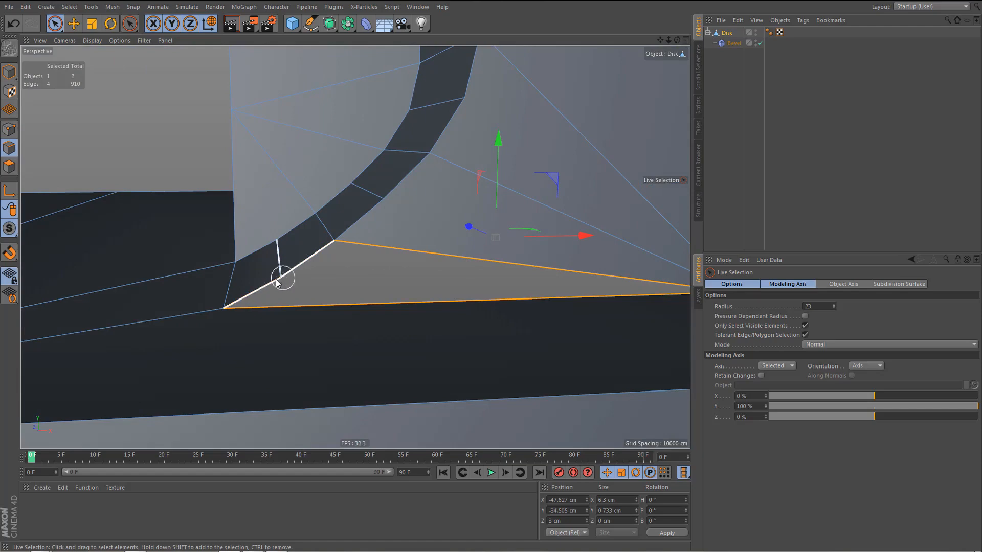
alt+drag(320, 294, 398, 304)
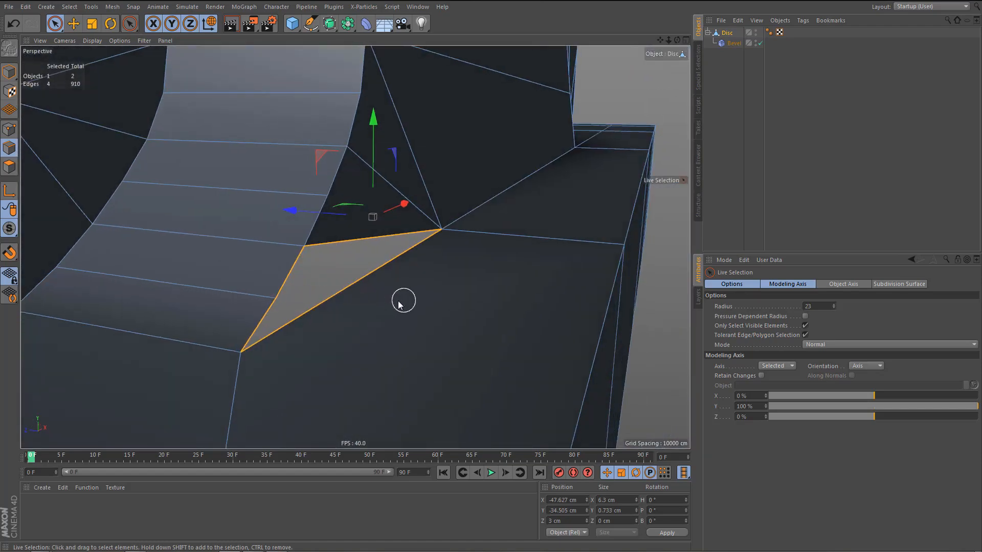
key(m)
key(d)
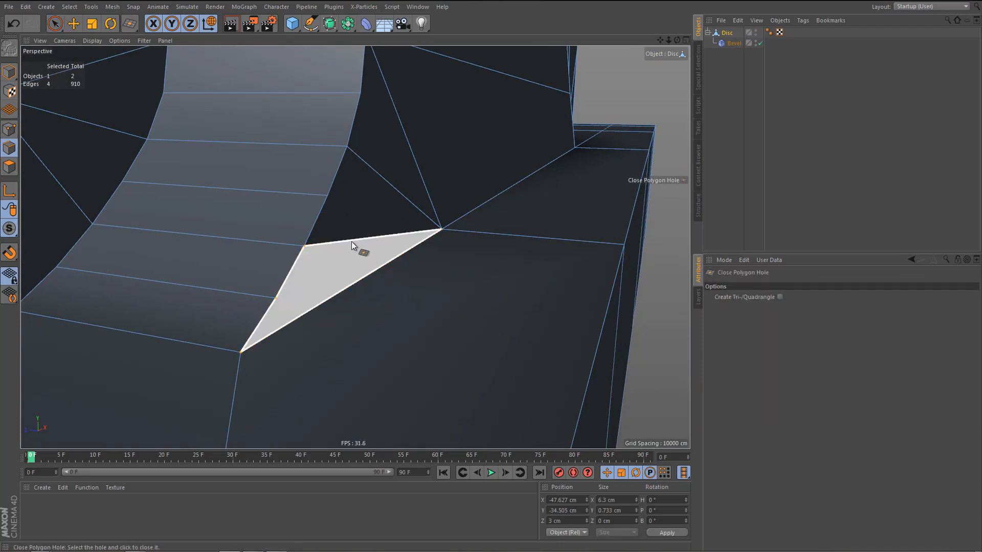
click(351, 241)
alt+drag(441, 316, 361, 361)
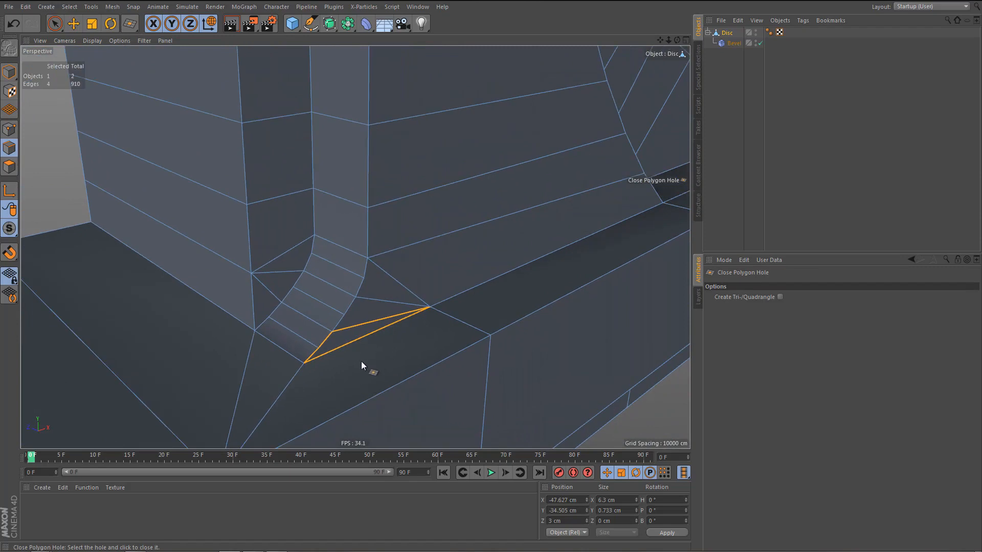
Select the Bevel deformer and render the view to examine the refilled corner.
click(732, 43)
alt+drag(415, 317, 401, 345)
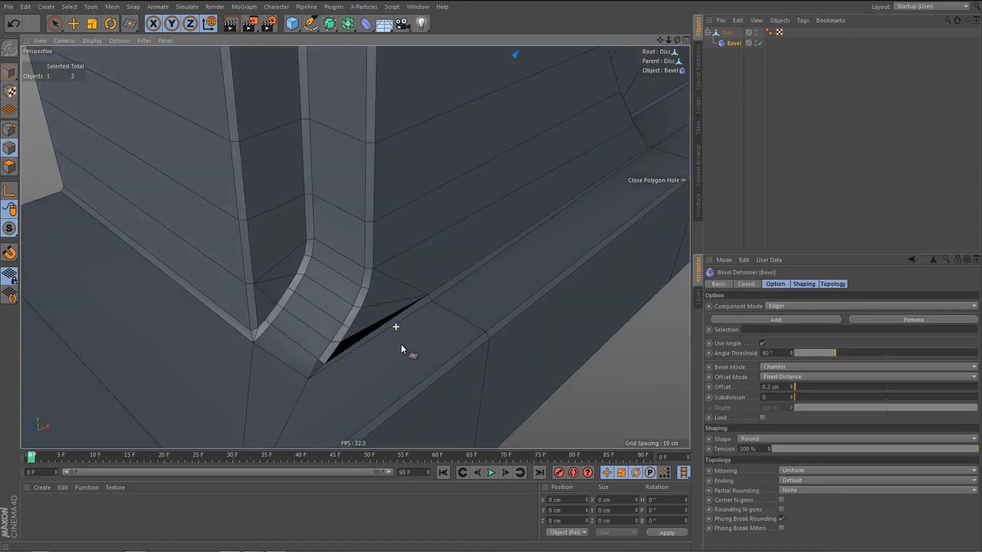
scroll(394, 324, down, 3)
key(ctrl+r)
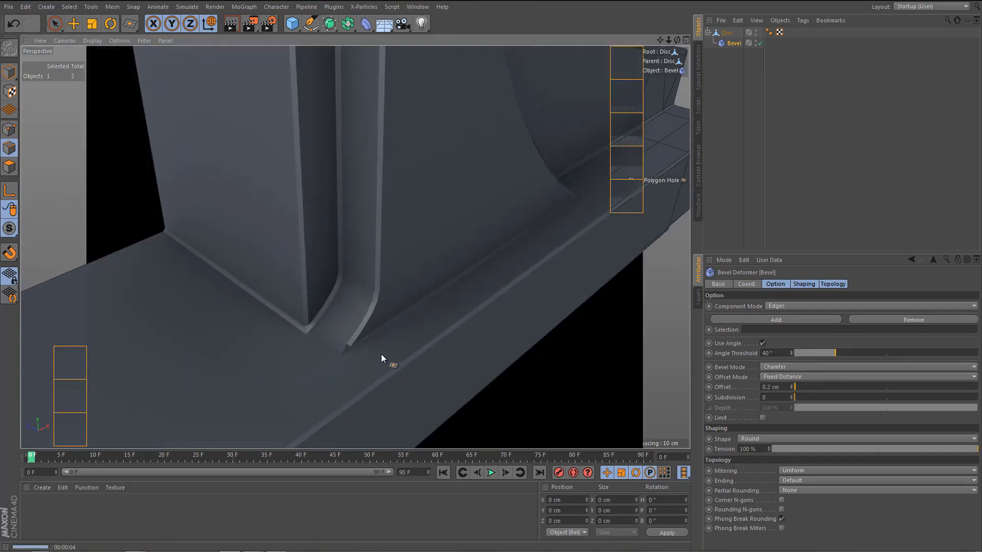
scroll(381, 354, up, 1)
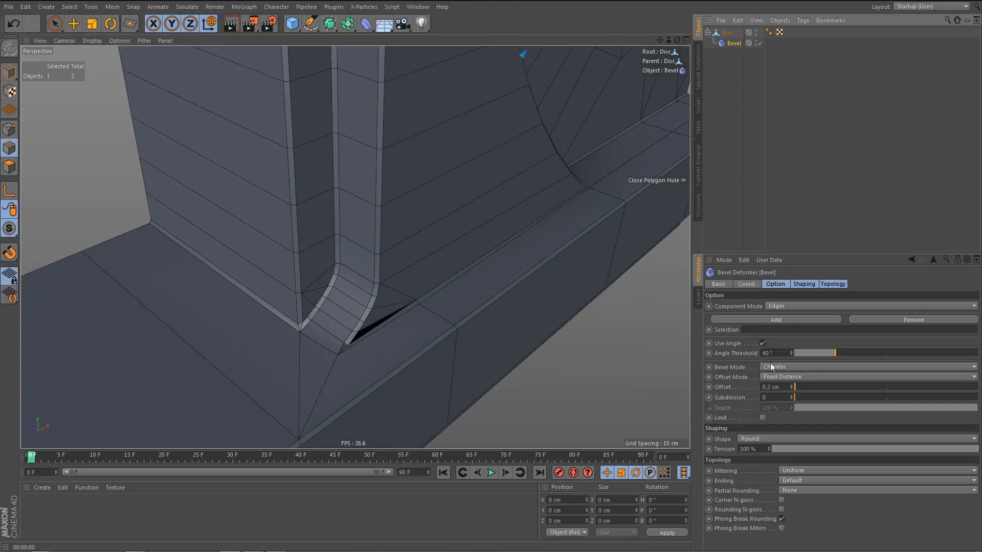
Set the Bevel deformer's subdivision to 2 and check the corner in a view render.
click(792, 396)
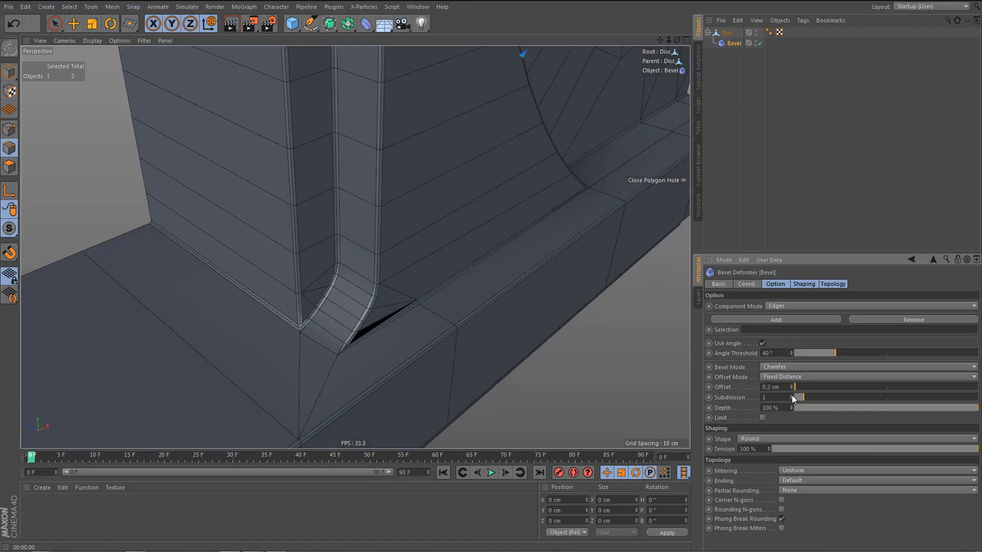
click(791, 394)
alt+drag(467, 378, 430, 409)
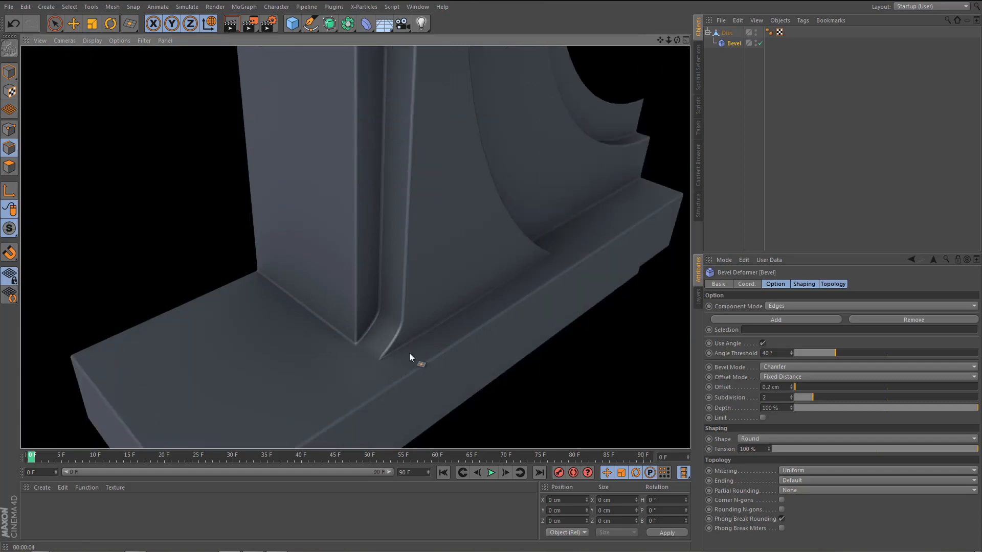
alt+right_drag(397, 352, 452, 345)
mouse_move(416, 351)
alt+mouse_down()
mouse_move(388, 324)
mouse_move(373, 364)
mouse_move(415, 377)
alt+mouse_up()
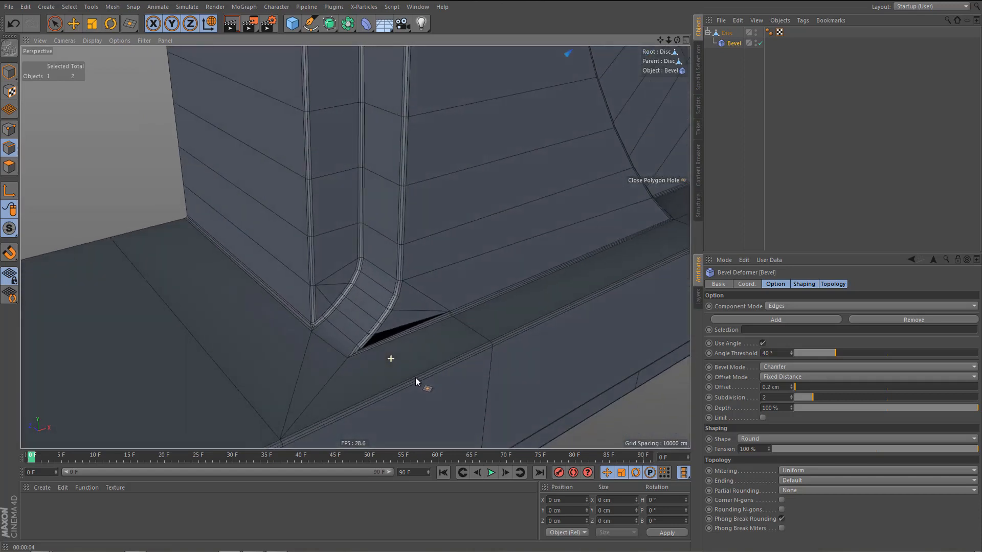
Disable the Bevel deformer and select the Disc with the curved corner framed in the front view.
click(760, 43)
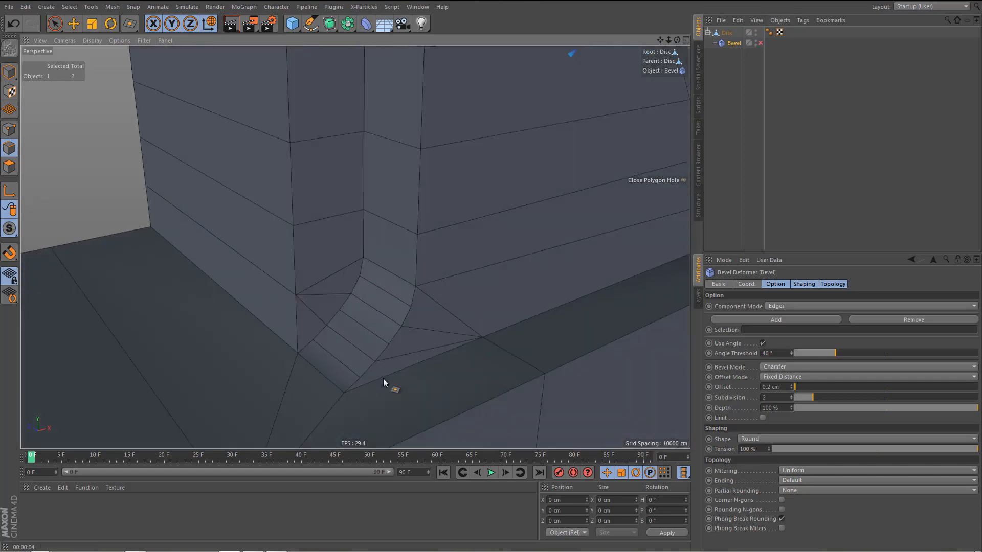
middle_click(439, 370)
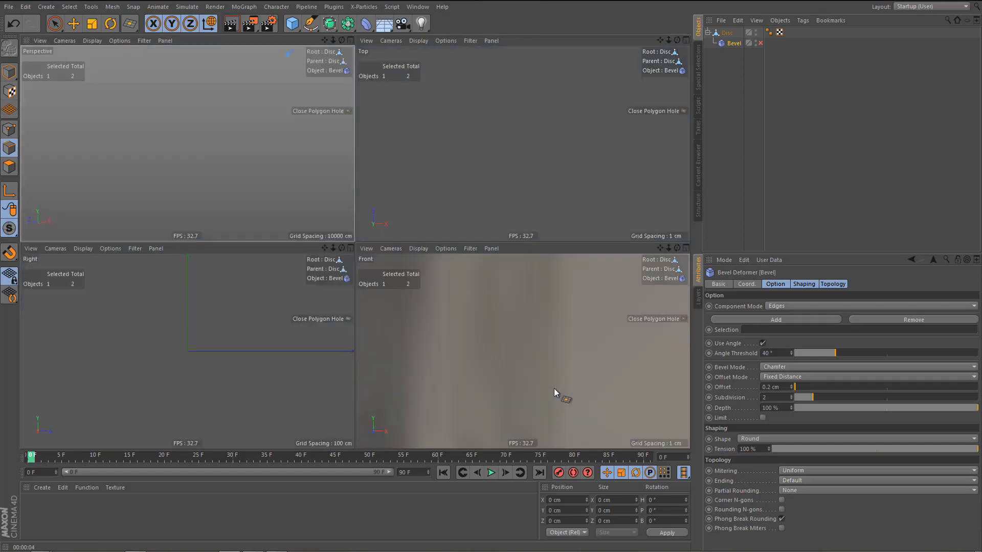
middle_click(554, 388)
alt+middle_drag(462, 351, 495, 321)
scroll(491, 323, down, 4)
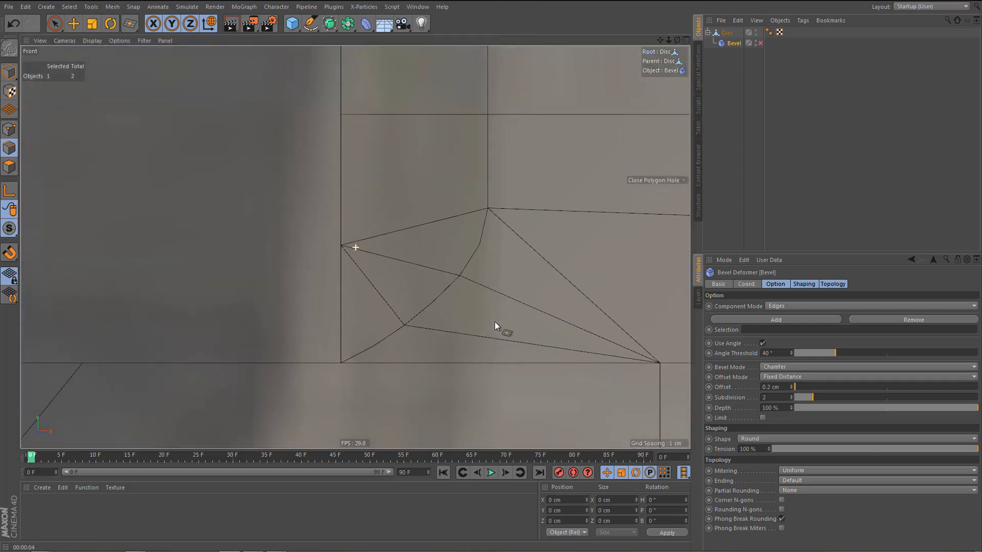
click(726, 33)
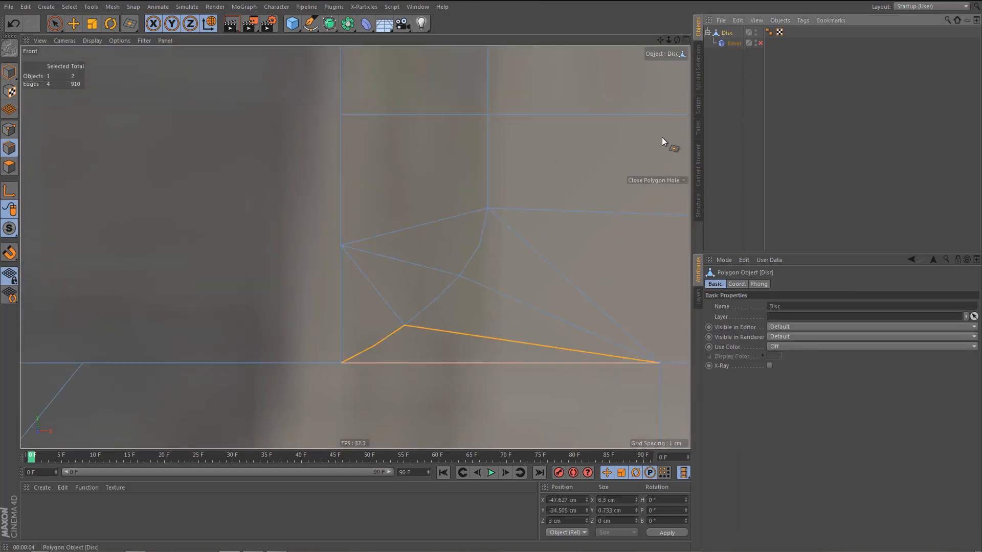
Shift the four lower points of the pillar's curved corner slightly inward along X in the front view to smooth the curve.
scroll(437, 364, up, 2)
key(Return)
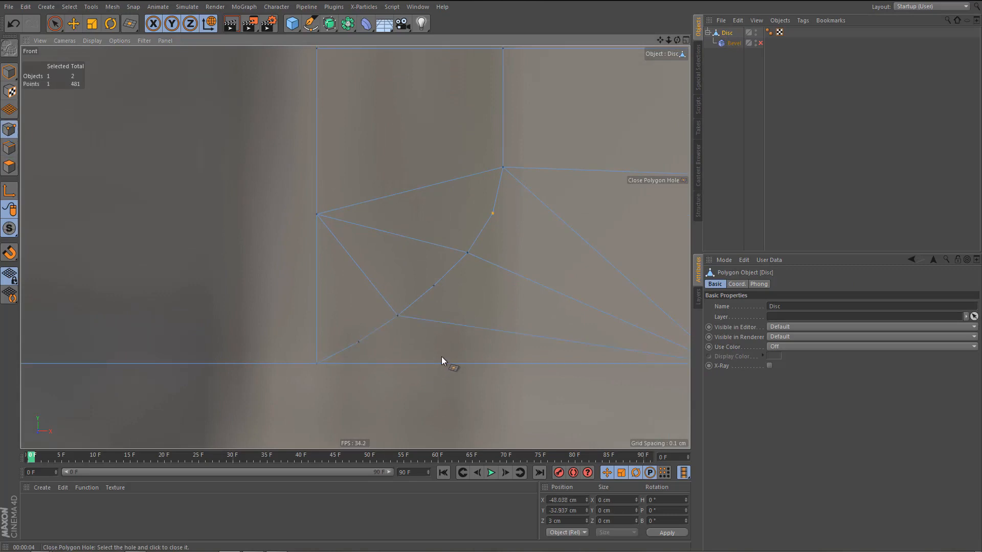
alt+middle_drag(442, 357, 444, 365)
key(0)
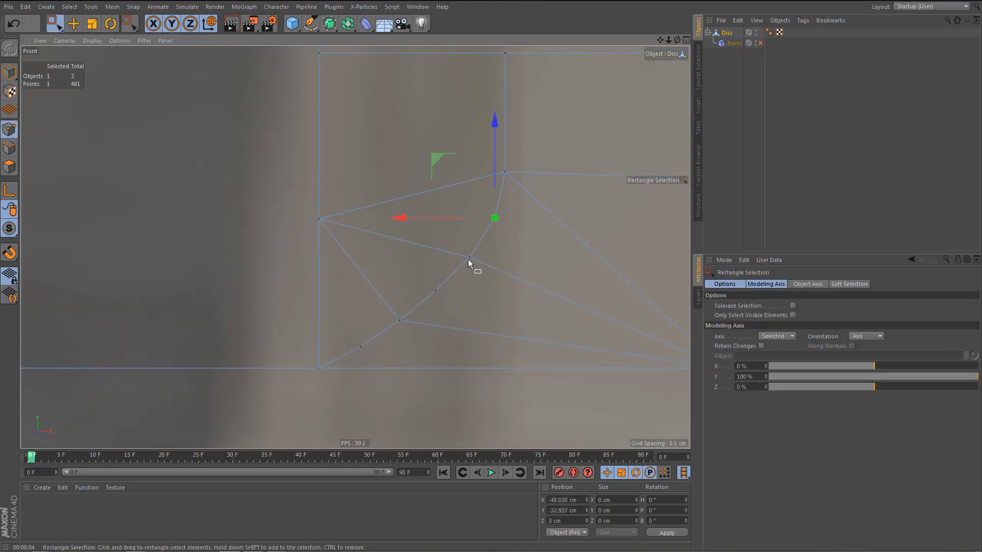
shift+click(469, 257)
drag(377, 258, 381, 262)
click(436, 290)
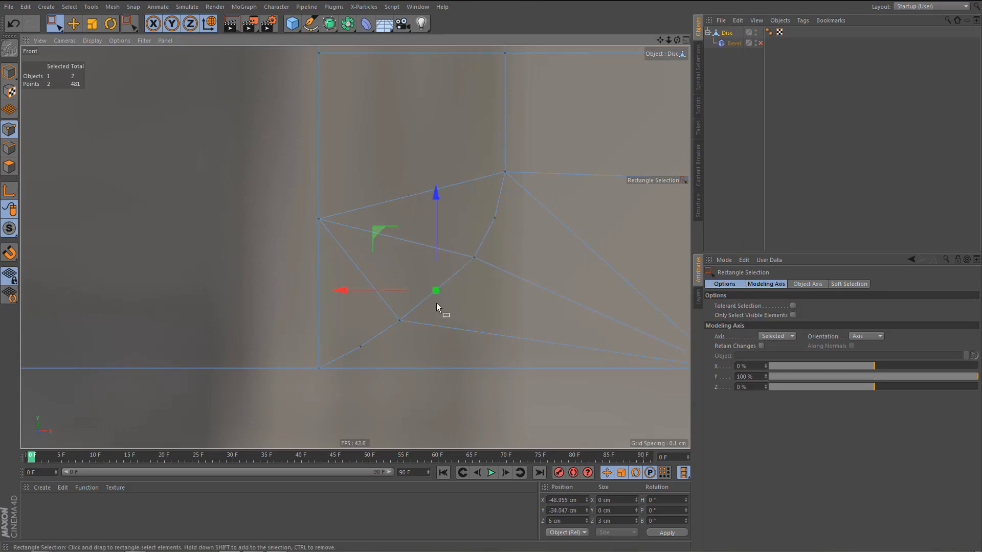
drag(339, 290, 349, 296)
click(399, 322)
drag(302, 326, 314, 325)
click(360, 344)
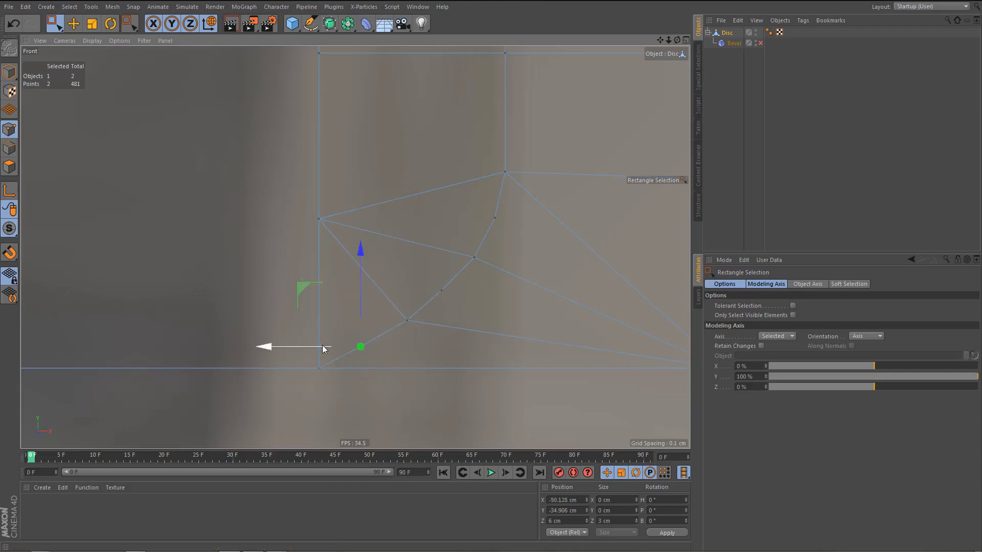
drag(271, 349, 280, 349)
Render the smoothed corner in the perspective view, both without and with the Bevel deformer enabled, and inspect the surrounding mesh.
middle_click(436, 308)
middle_click(263, 231)
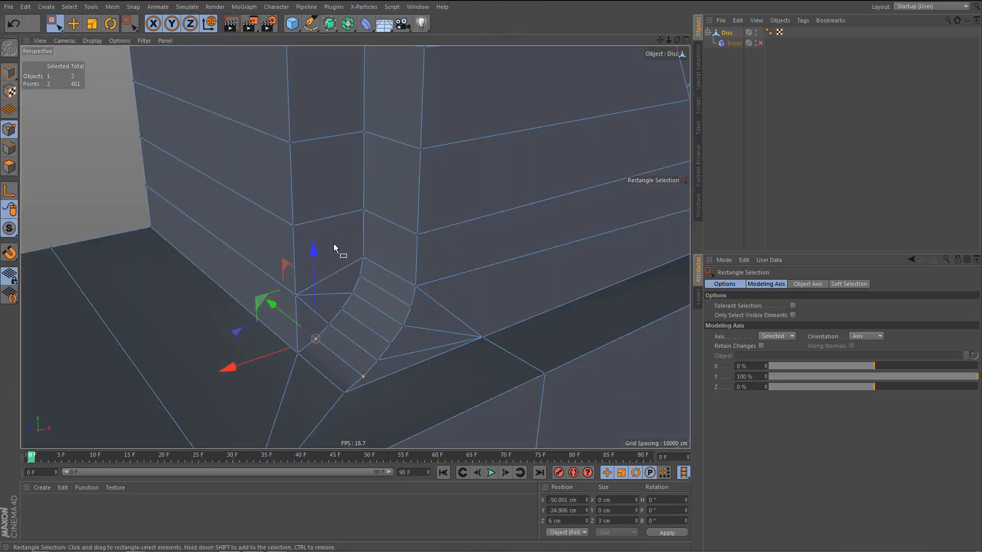
key(ctrl+r)
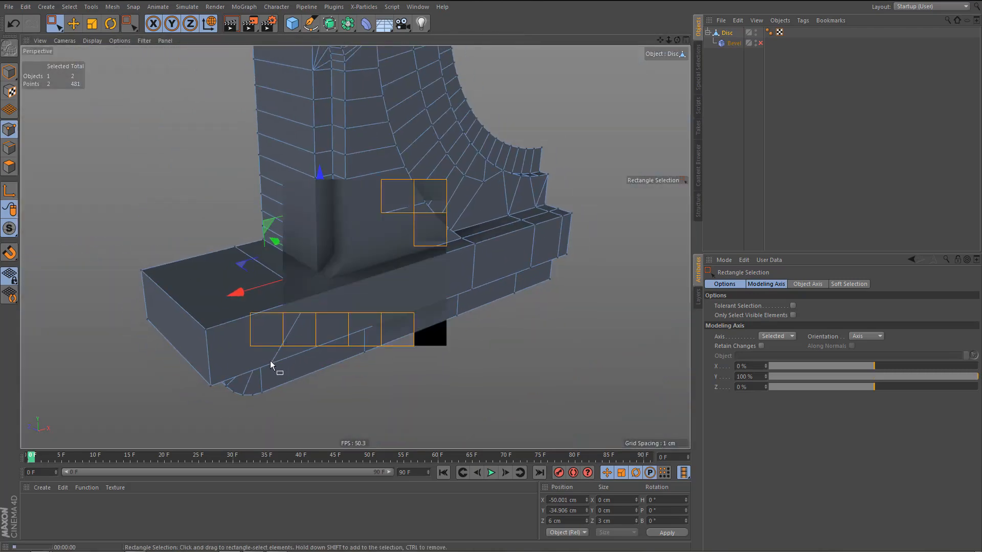
alt+right_drag(355, 242, 376, 243)
click(759, 43)
click(734, 43)
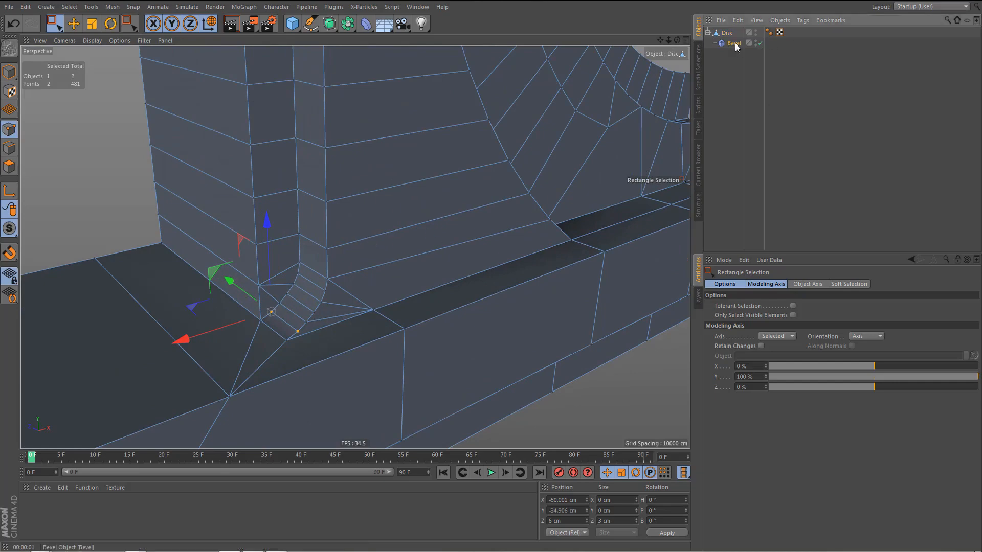
key(ctrl+r)
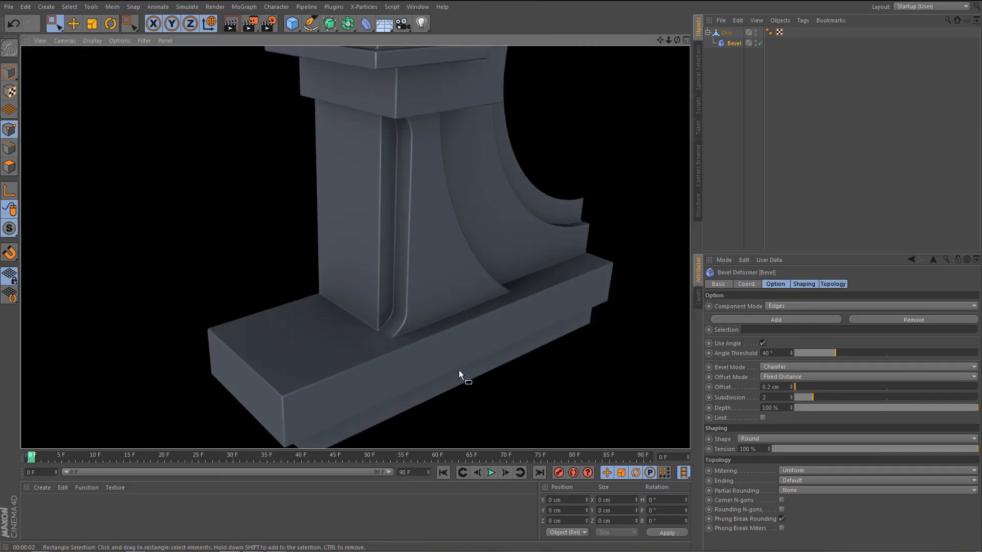
mouse_move(459, 370)
alt+mouse_down()
mouse_move(418, 333)
mouse_move(430, 314)
mouse_move(444, 327)
mouse_move(416, 324)
mouse_move(373, 363)
mouse_move(424, 302)
mouse_move(453, 293)
mouse_move(434, 339)
mouse_move(443, 354)
mouse_move(403, 336)
mouse_move(438, 343)
mouse_move(408, 358)
alt+mouse_up()
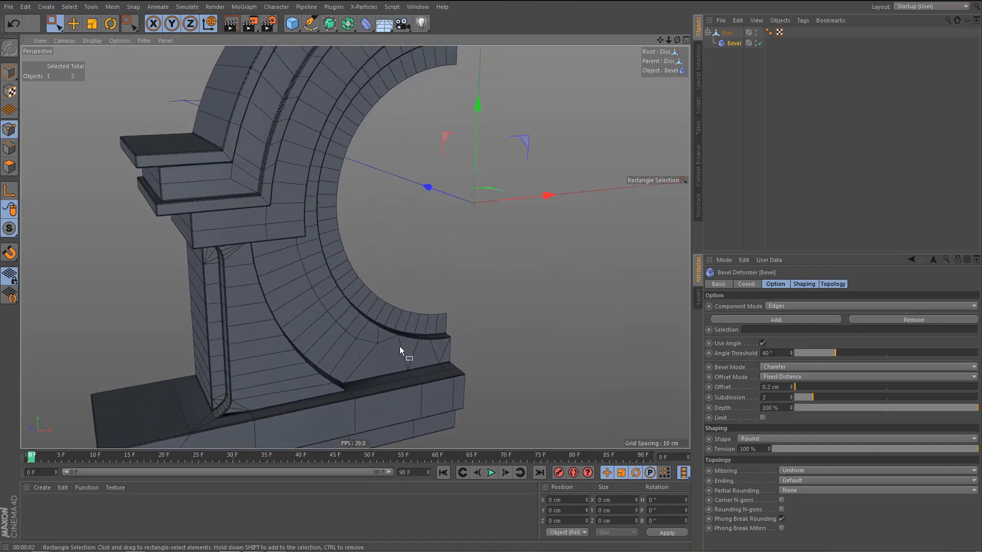
alt+right_drag(396, 347, 457, 342)
alt+drag(413, 345, 388, 335)
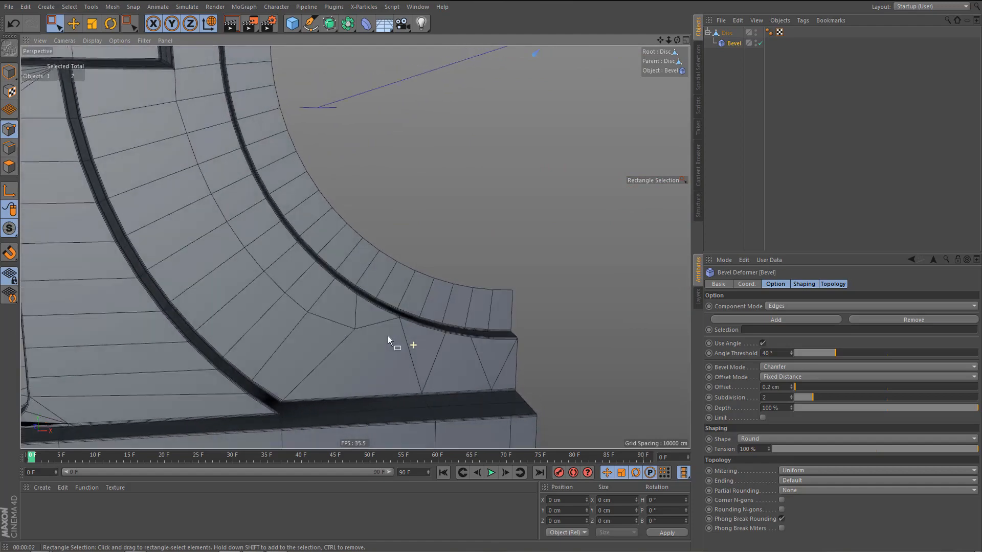
Disable the Bevel deformer, select the Disc and render the unbevelled half of the dormer.
click(760, 43)
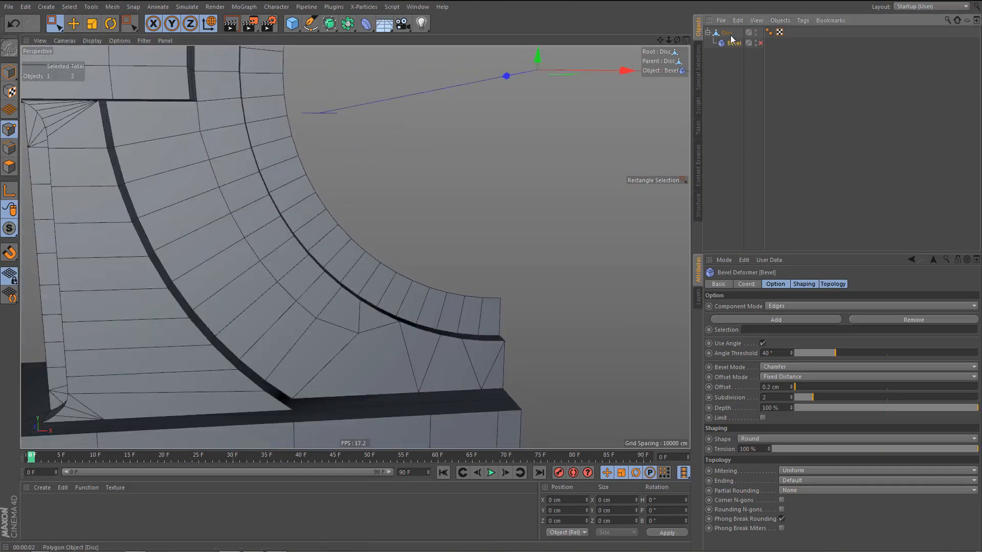
click(731, 35)
alt+drag(416, 345, 344, 339)
key(ctrl+r)
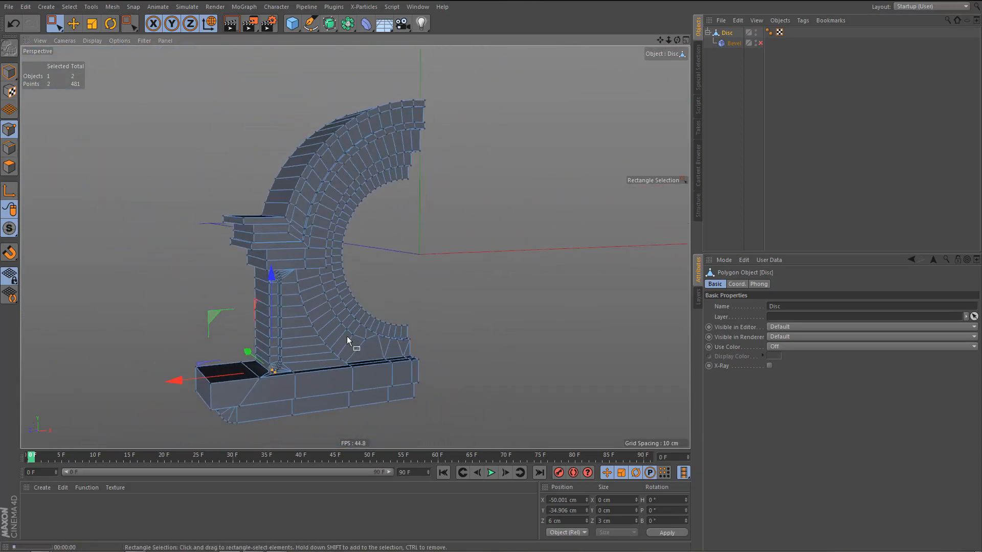
scroll(406, 177, up, 6)
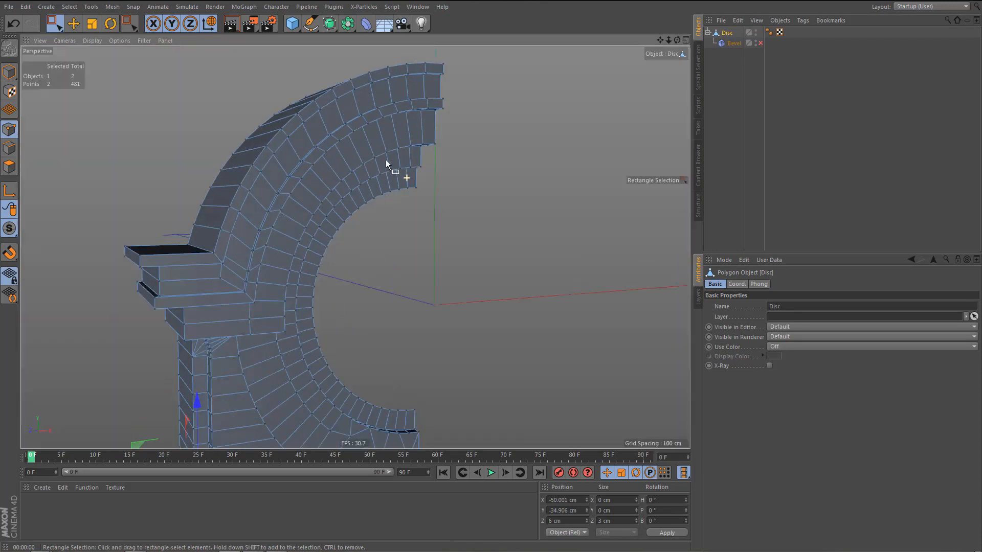
Nest the Disc under a Symmetry object to mirror it across the ZY plane, and render the complete dormer.
mouse_move(379, 175)
alt+mouse_down()
mouse_move(302, 167)
mouse_move(374, 181)
alt+mouse_up()
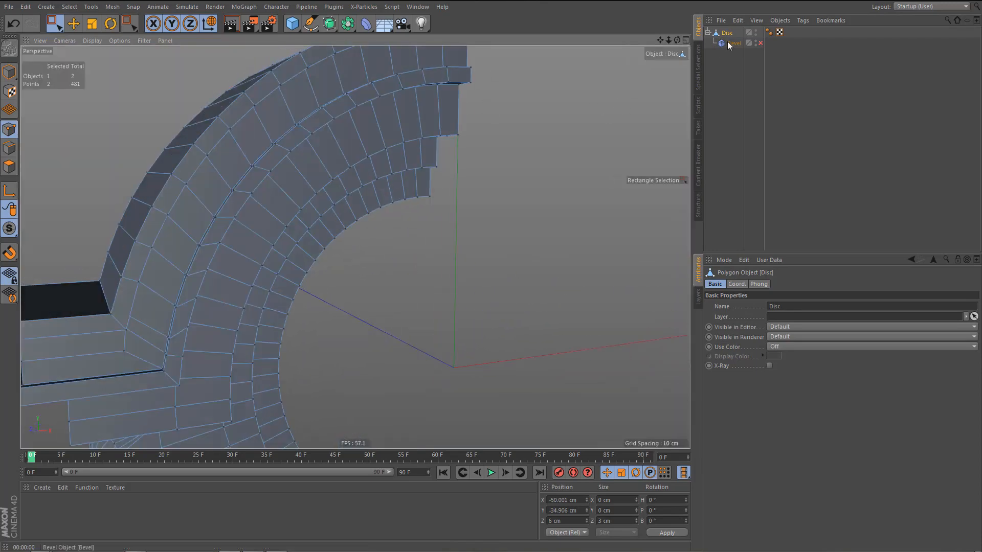
click(349, 30)
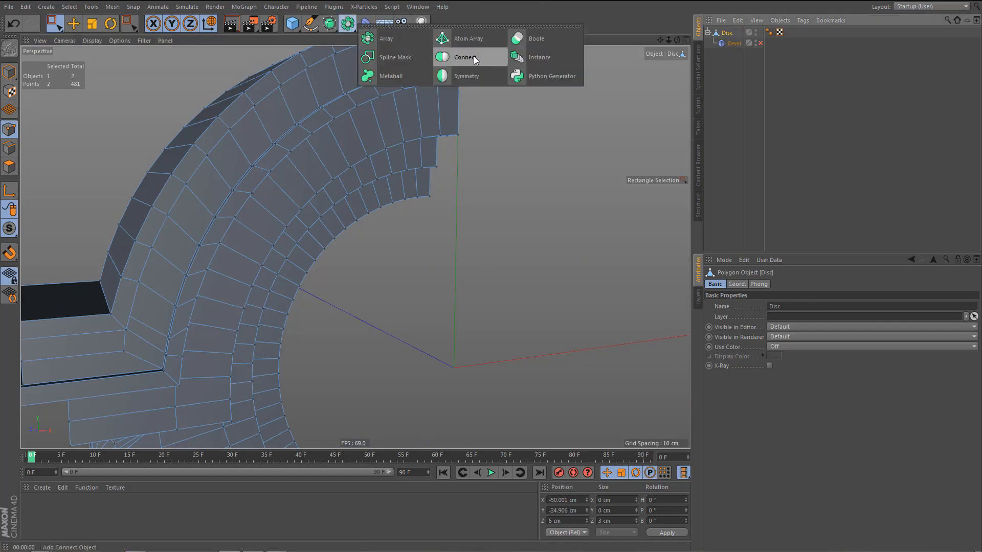
alt+click(483, 72)
scroll(390, 221, down, 5)
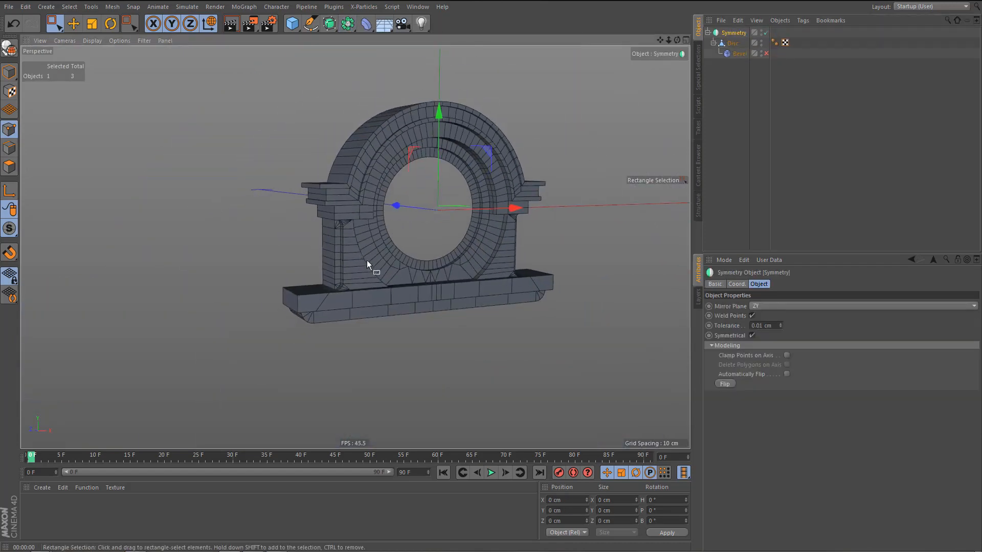
alt+drag(366, 260, 375, 274)
alt+middle_drag(374, 274, 373, 298)
key(ctrl+r)
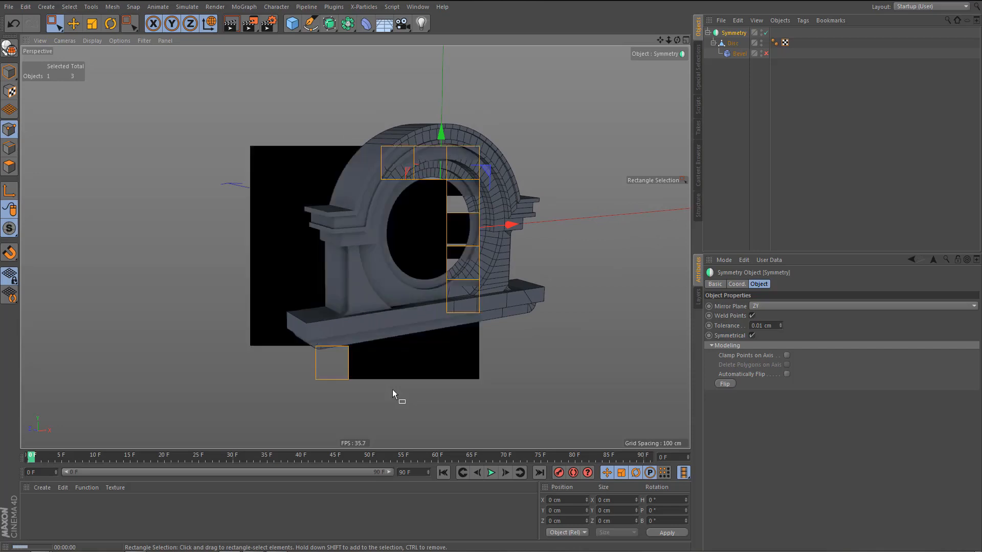
Enable the Bevel deformer and render the mirrored dormer from several angles to check its bevelled edges.
click(766, 53)
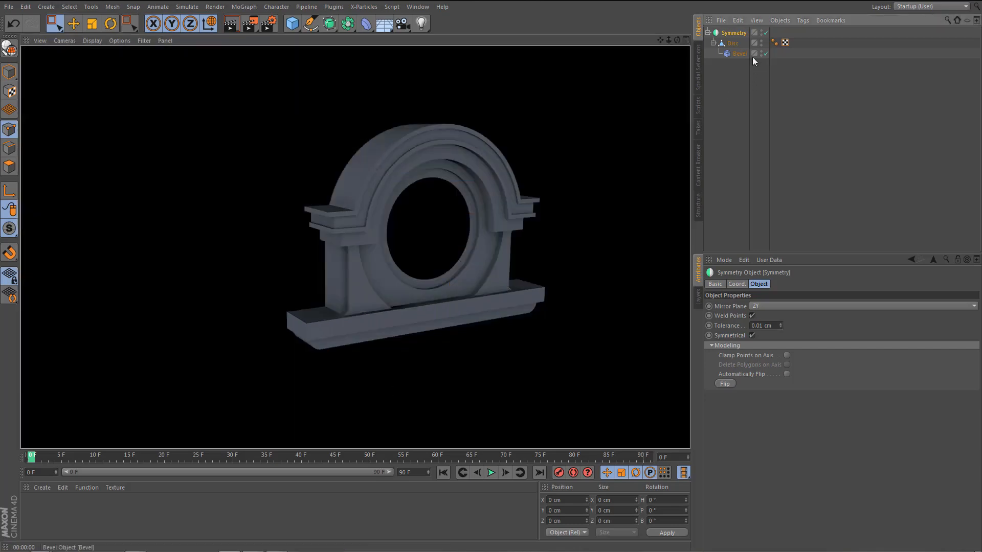
click(738, 53)
alt+middle_drag(498, 263, 483, 275)
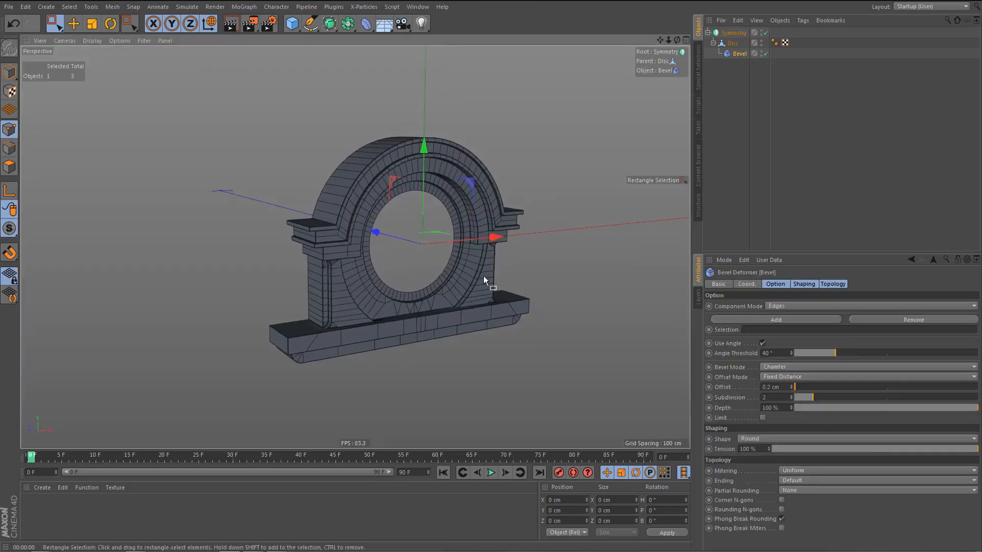
alt+right_drag(483, 275, 506, 273)
key(ctrl+r)
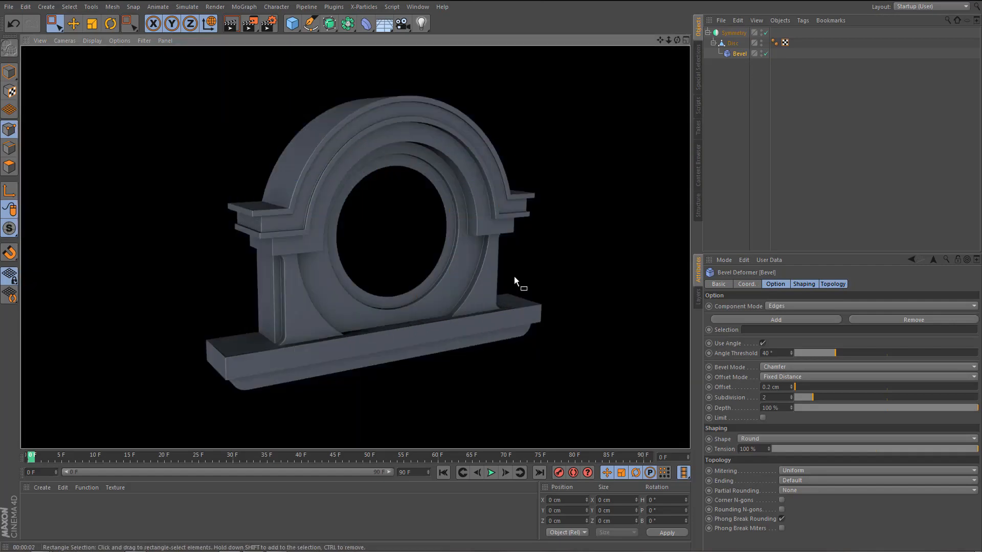
alt+right_drag(487, 309, 526, 219)
key(ctrl+r)
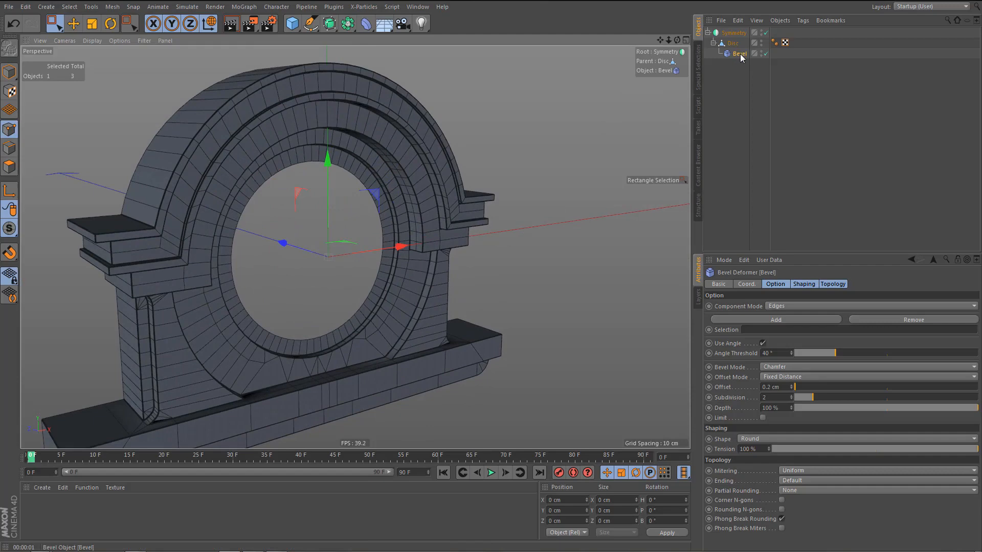
Disable the Bevel deformer and place a backup copy of the Disc with its deformer outside the Symmetry object.
click(765, 53)
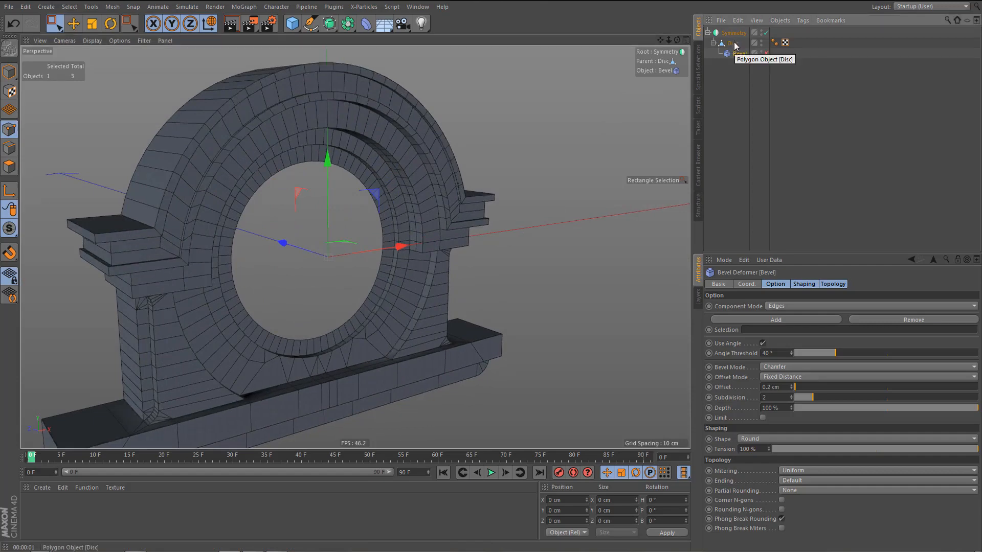
click(732, 43)
alt+drag(475, 223, 422, 283)
scroll(424, 284, up, 1)
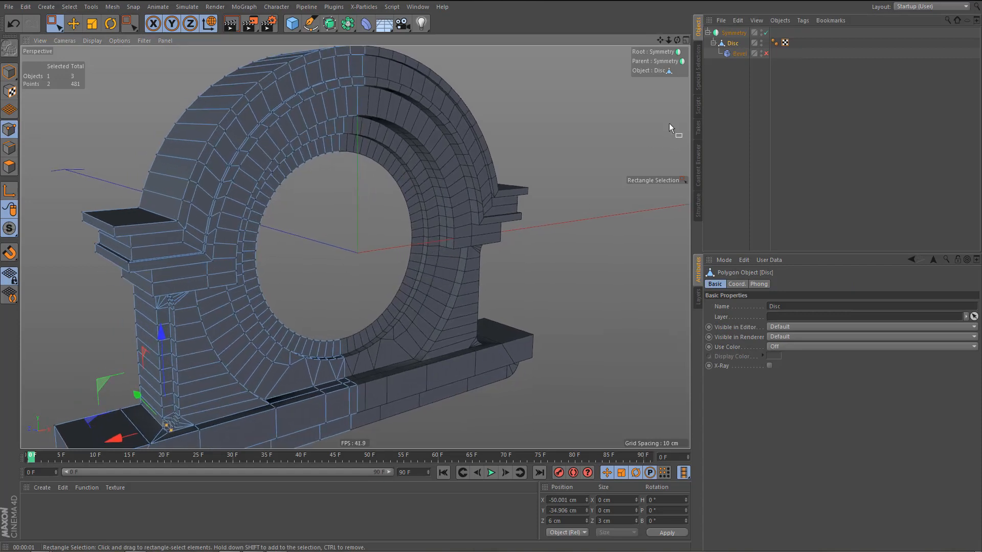
ctrl+drag(729, 88, 729, 88)
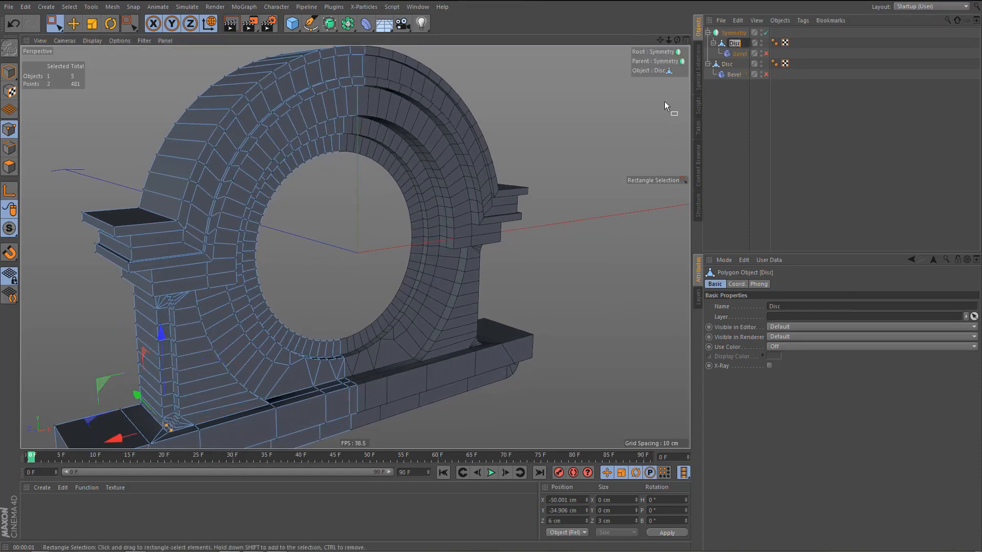
Rename both the Disc inside the Symmetry object and the Symmetry object itself as dormer.
text(dormer)
key(Return)
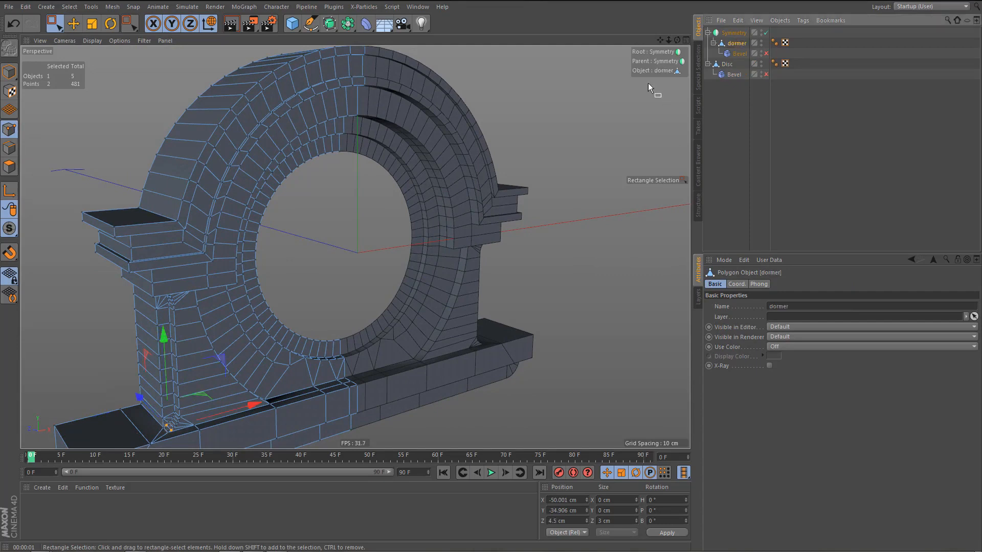
double_click(737, 43)
key(ctrl+c)
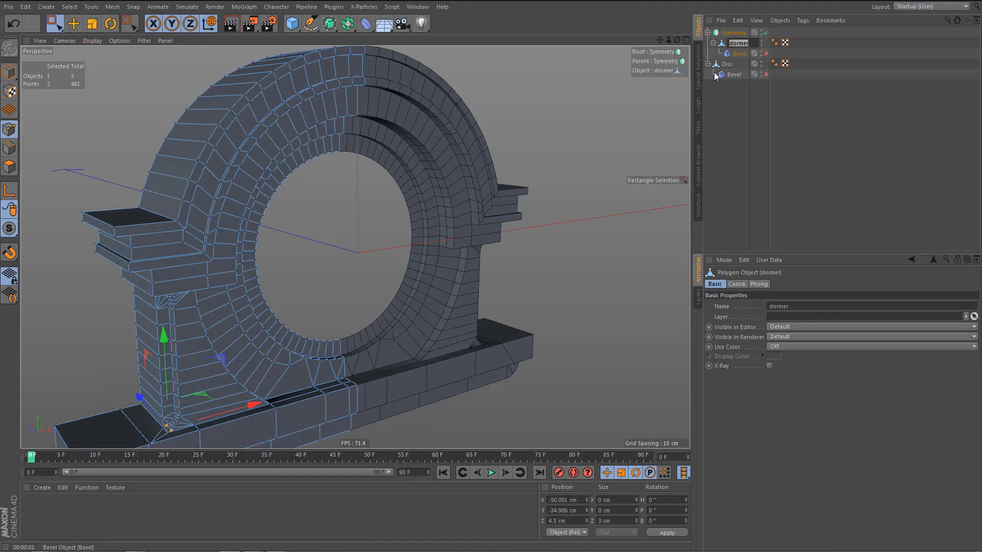
key(Up)
key(ctrl+v)
key(Return)
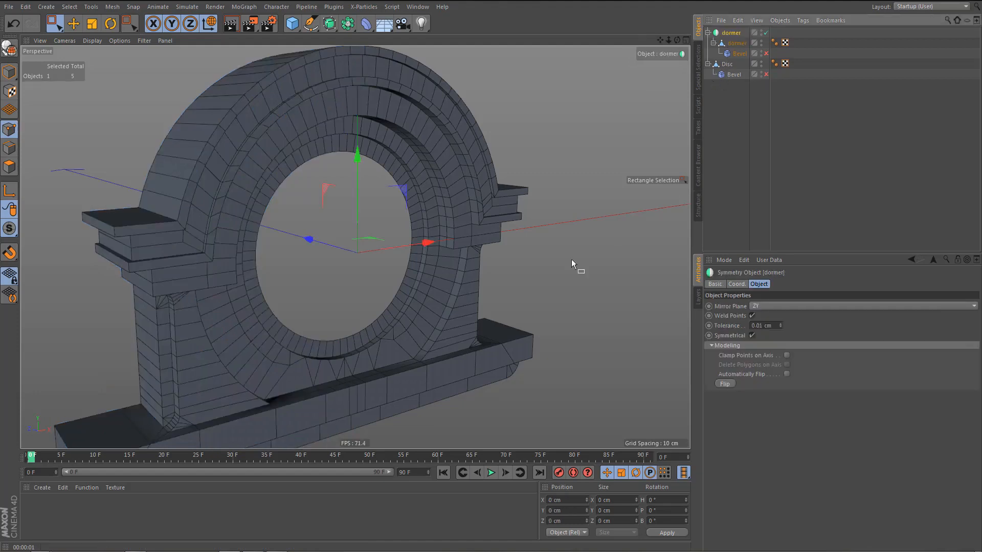
Move the Bevel deformer out of the dormer hierarchy and make the dormer Symmetry object editable.
scroll(430, 336, up, 5)
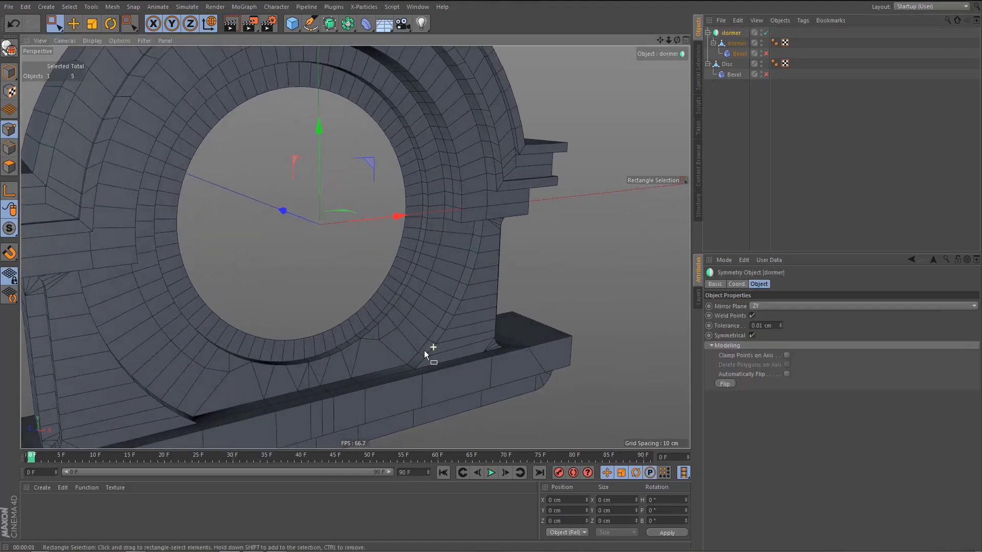
alt+drag(424, 350, 425, 351)
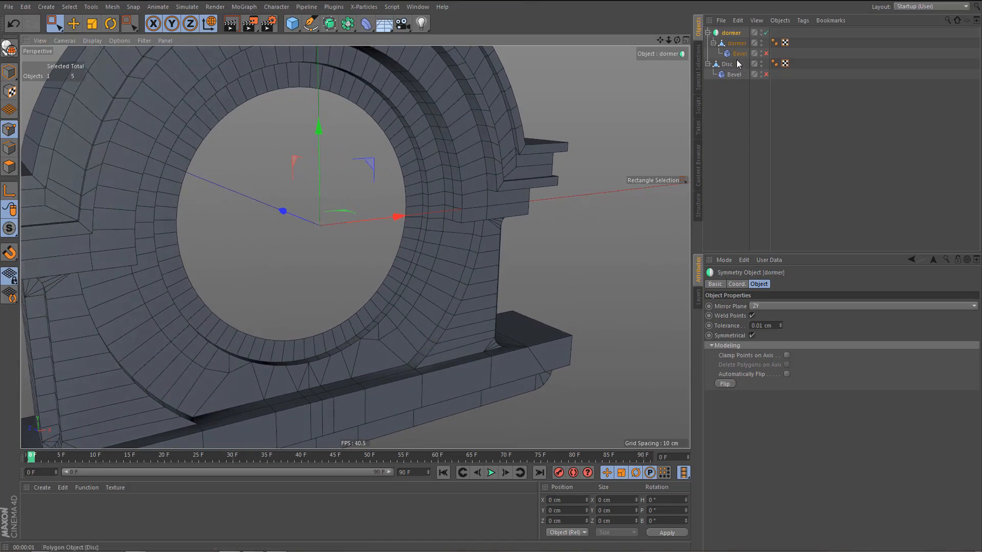
drag(734, 53, 732, 60)
click(732, 34)
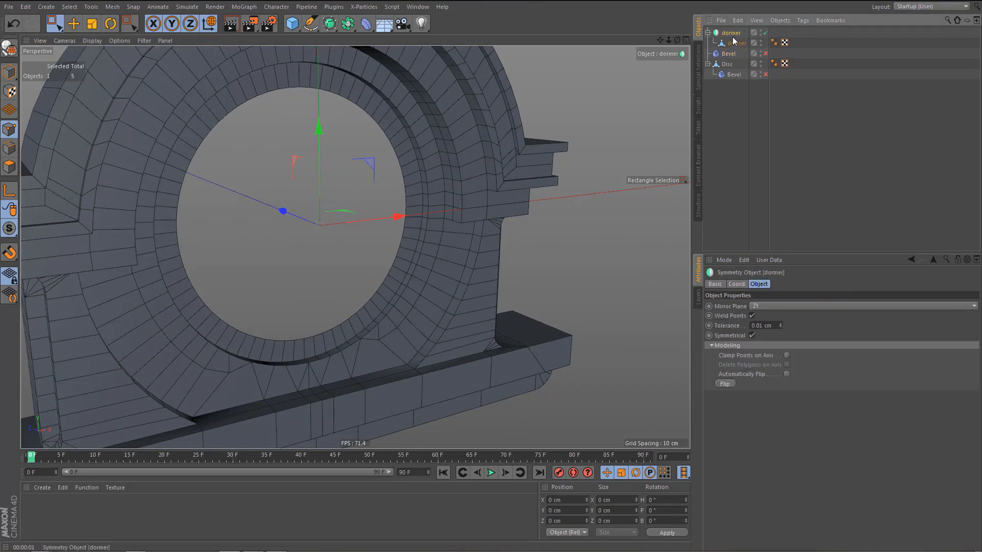
key(c)
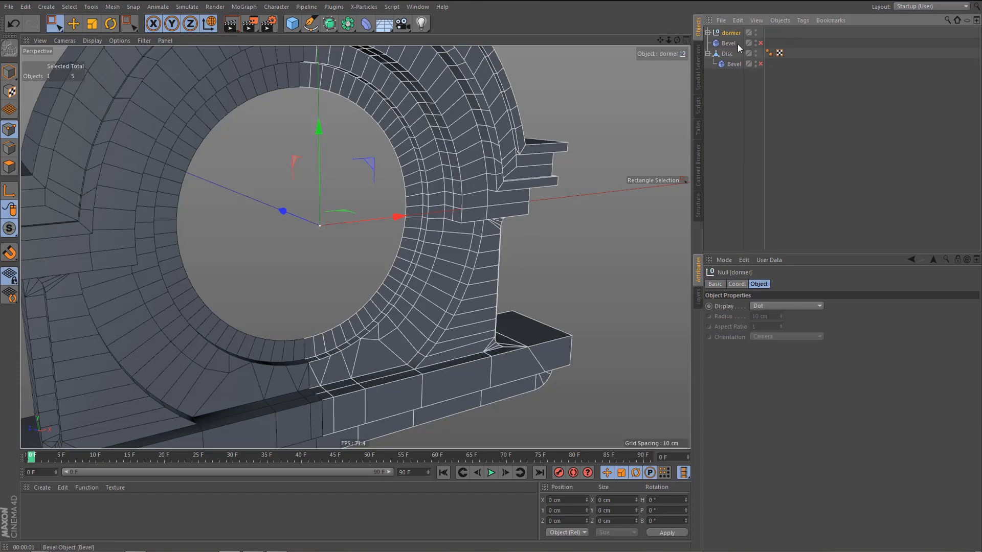
Move the dormer mesh out of its null with the Bevel deformer nested under it, and delete the empty null.
click(707, 33)
drag(738, 42, 731, 75)
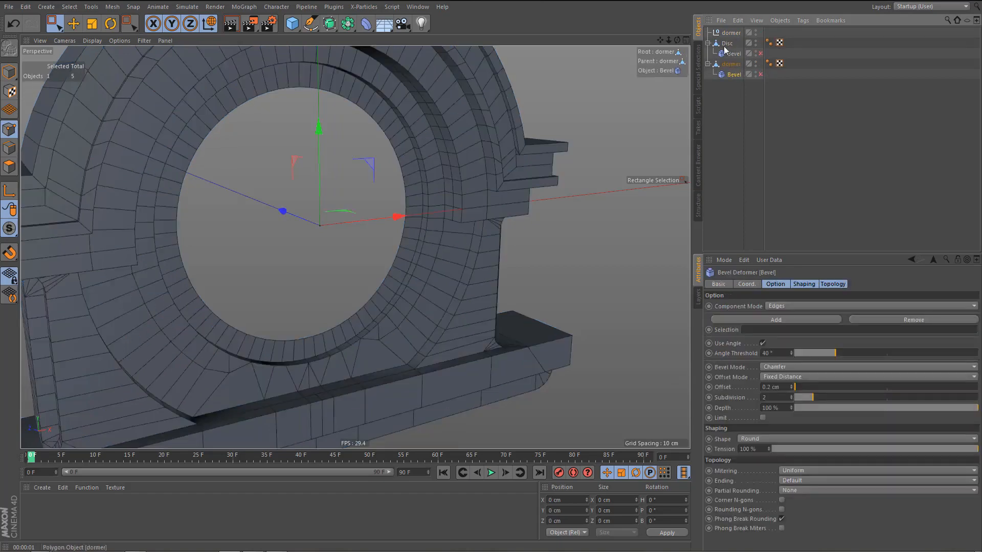
click(728, 35)
key(Delete)
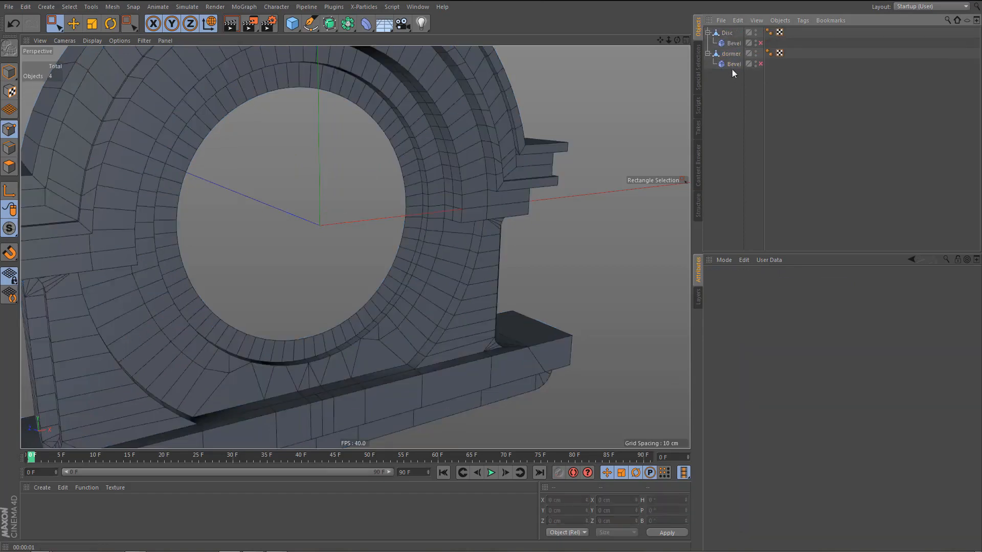
Melt the central edge loop running through the base of the dormer mesh where the two halves meet.
click(729, 57)
alt+middle_drag(327, 379, 387, 345)
alt+right_drag(367, 353, 391, 349)
alt+drag(390, 348, 390, 346)
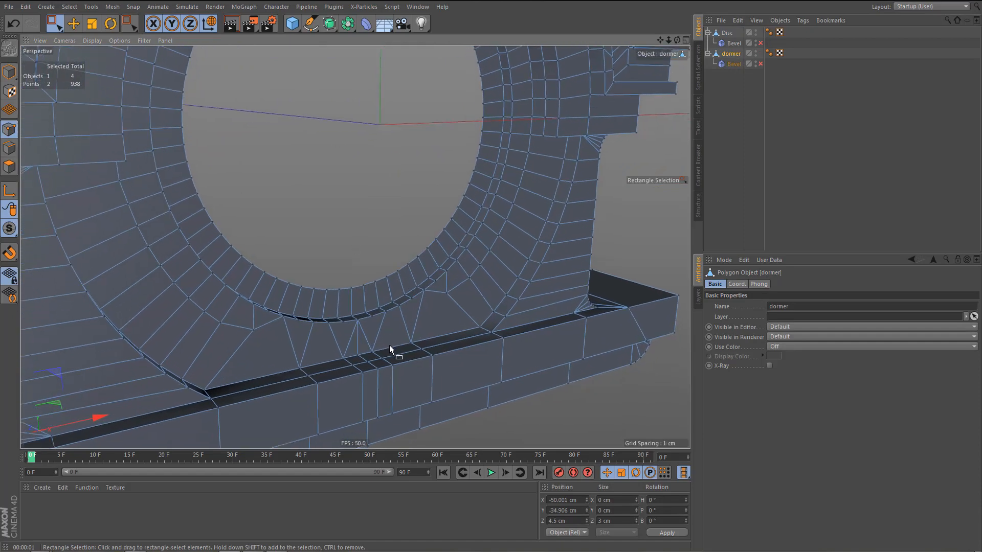
key(Return)
key(e)
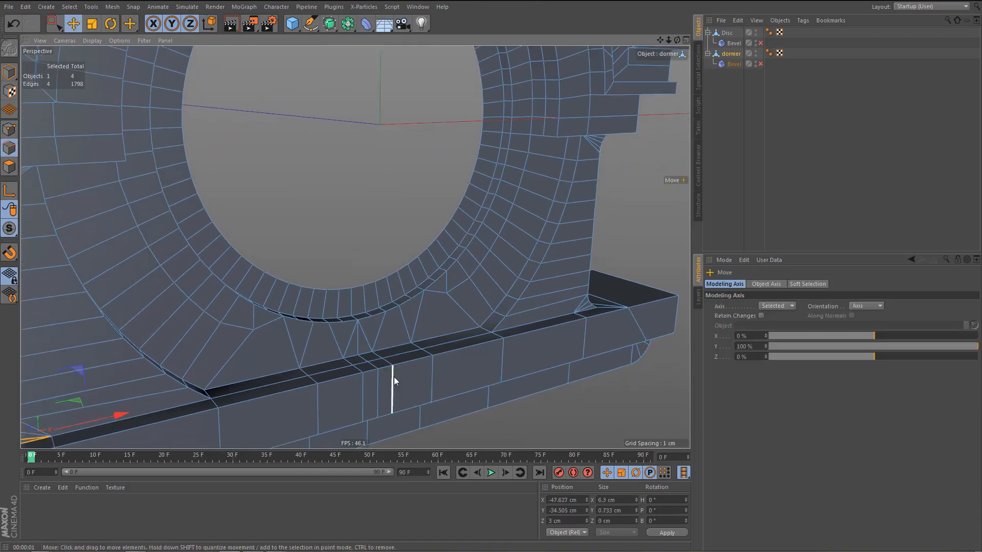
double_click(377, 394)
key(u)
key(z)
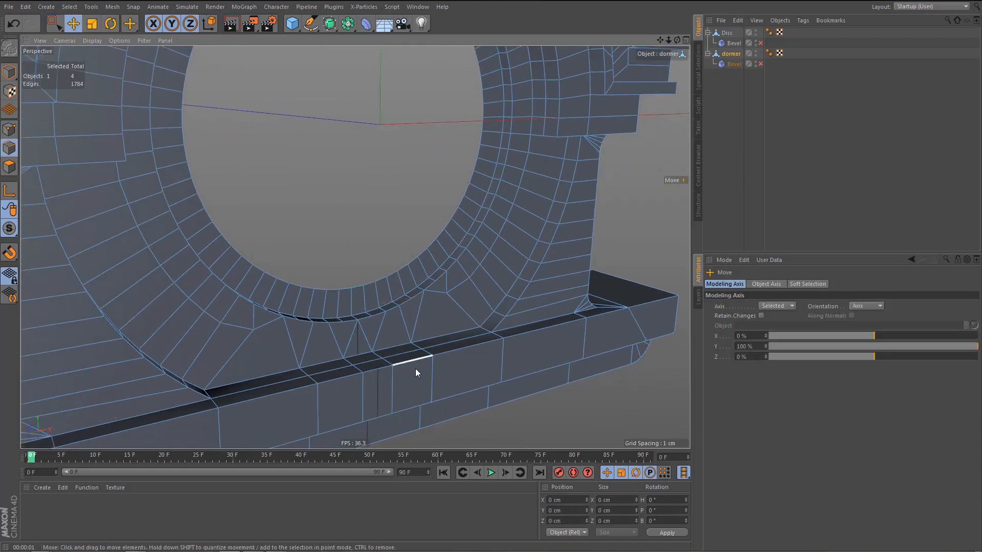
Hide the original Disc half so only the mirrored dormer mesh shows, and select the dormer object.
mouse_move(413, 364)
alt+mouse_down()
mouse_move(386, 320)
mouse_move(395, 364)
alt+mouse_up()
scroll(406, 363, up, 5)
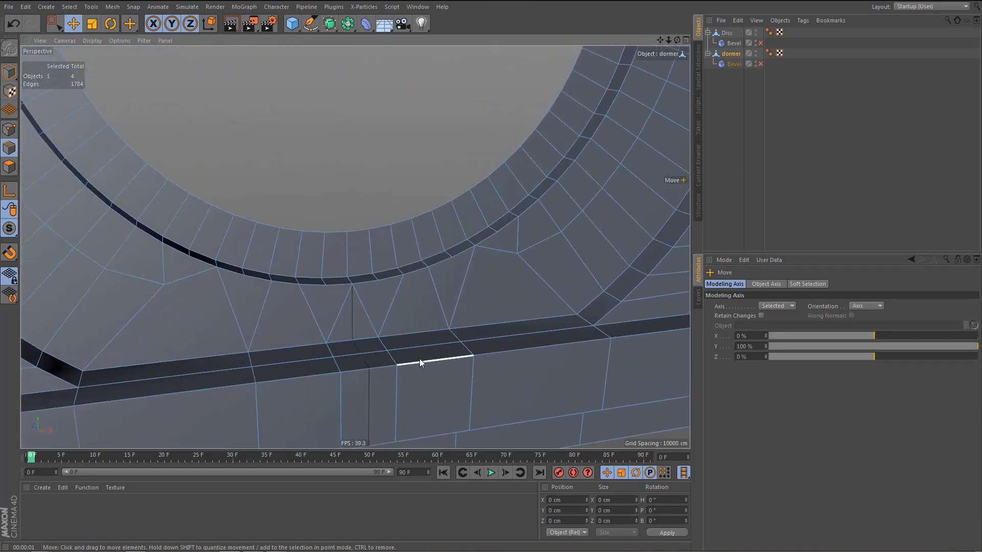
alt+right_drag(408, 375, 420, 376)
alt+middle_drag(407, 374, 402, 356)
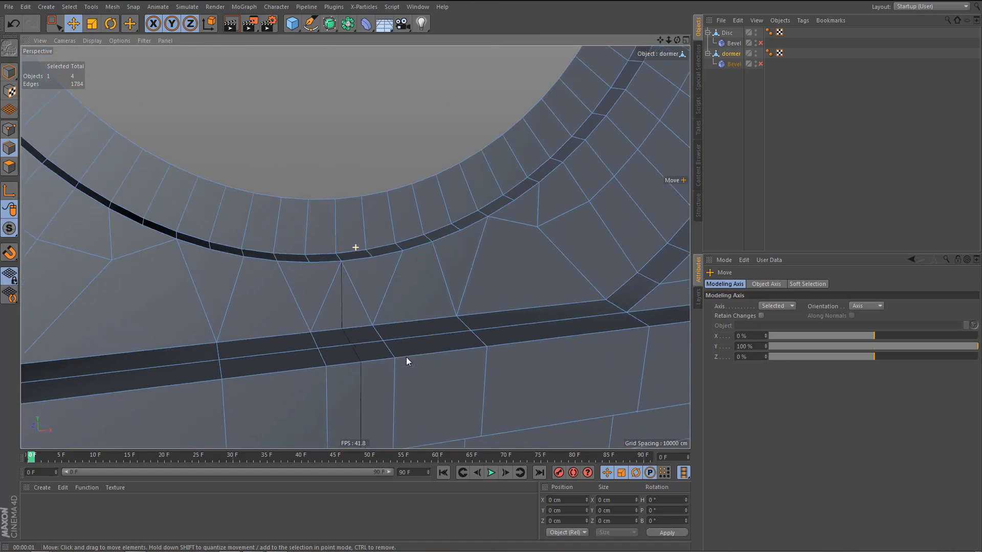
alt+drag(402, 361, 377, 314)
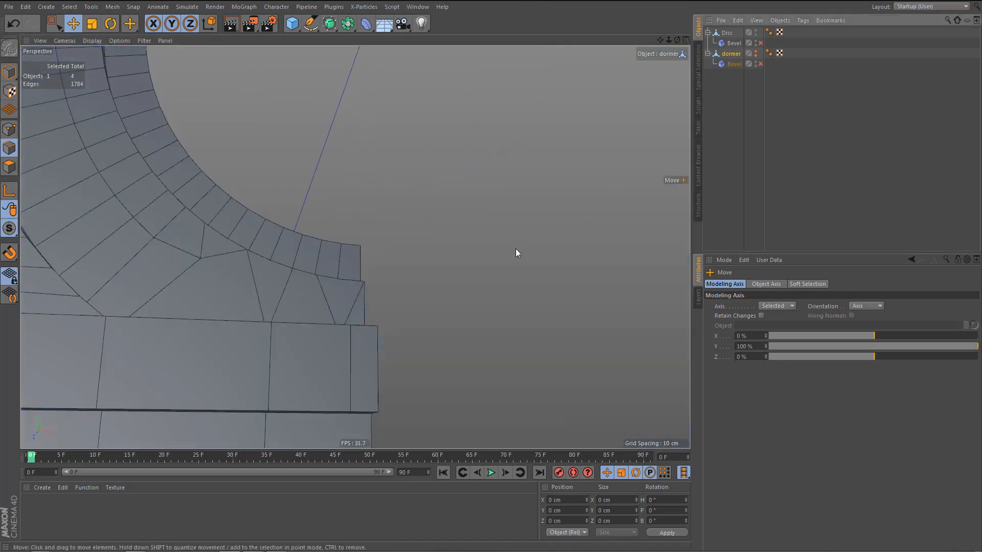
alt+drag(516, 249, 536, 253)
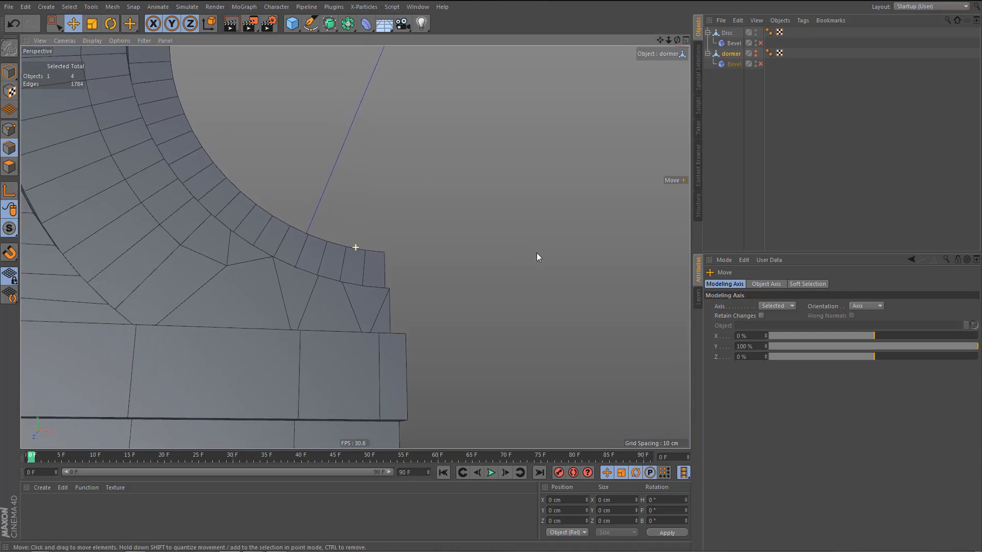
alt+double_click(755, 54)
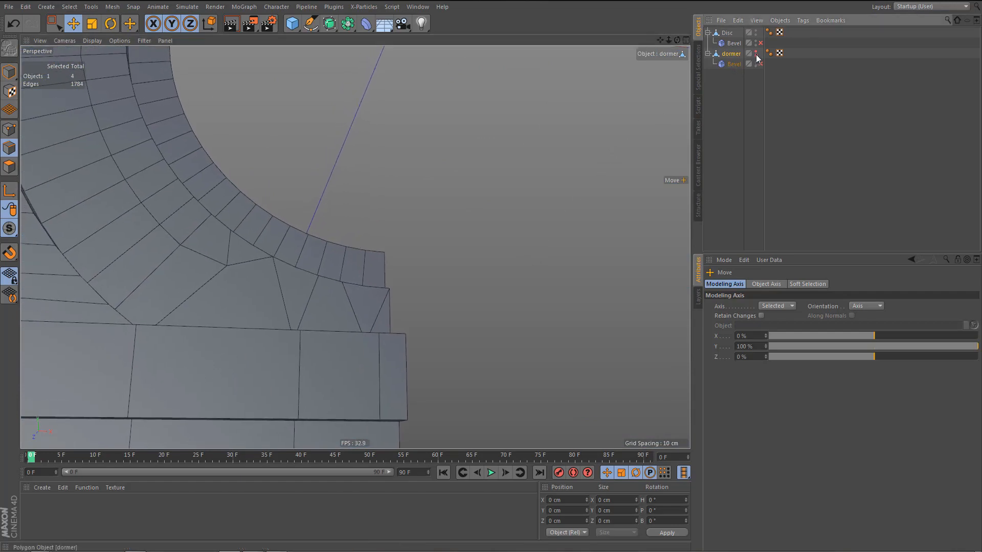
alt+double_click(755, 33)
click(732, 54)
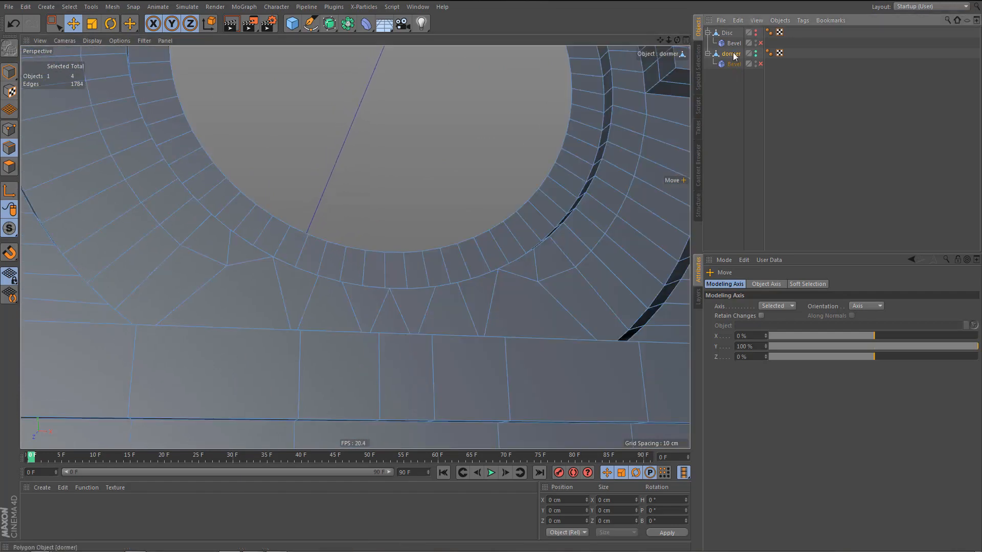
Weld the two points at the back edge of the base's top ledge, either side of the centre line, at their midpoint.
alt+drag(458, 242, 414, 345)
alt+right_drag(390, 322, 436, 321)
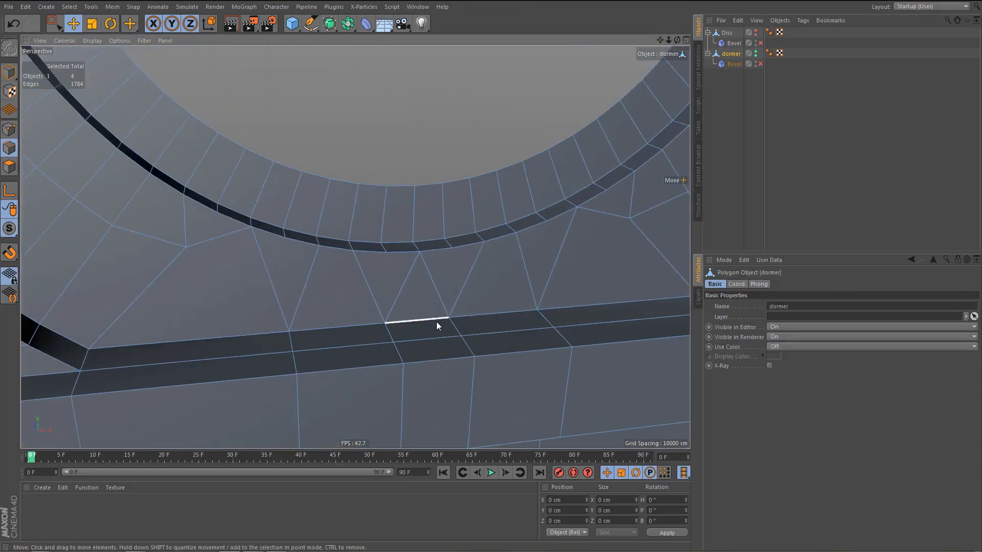
key(Return)
key(9)
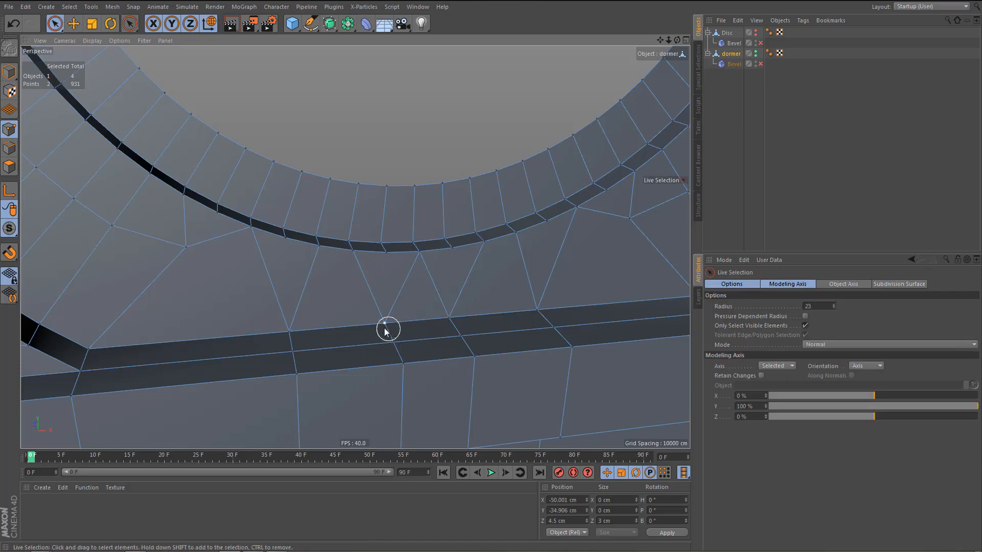
drag(384, 322, 450, 319)
key(u)
key(c)
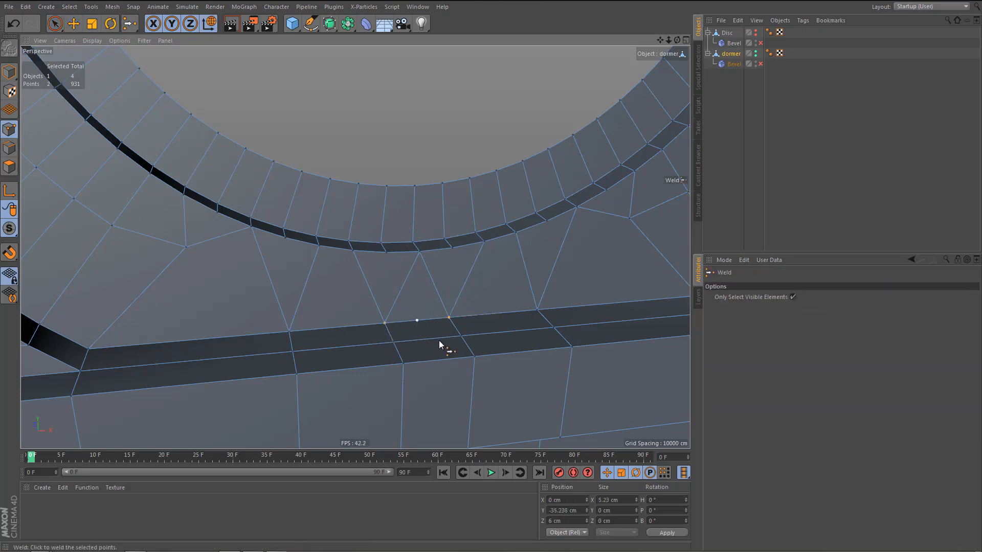
Weld the middle and front point pairs across the base's top ledge onto the centre line.
drag(396, 342, 469, 340)
key(m)
key(q)
click(426, 385)
key(space)
drag(400, 369, 484, 354)
key(m)
key(q)
click(428, 402)
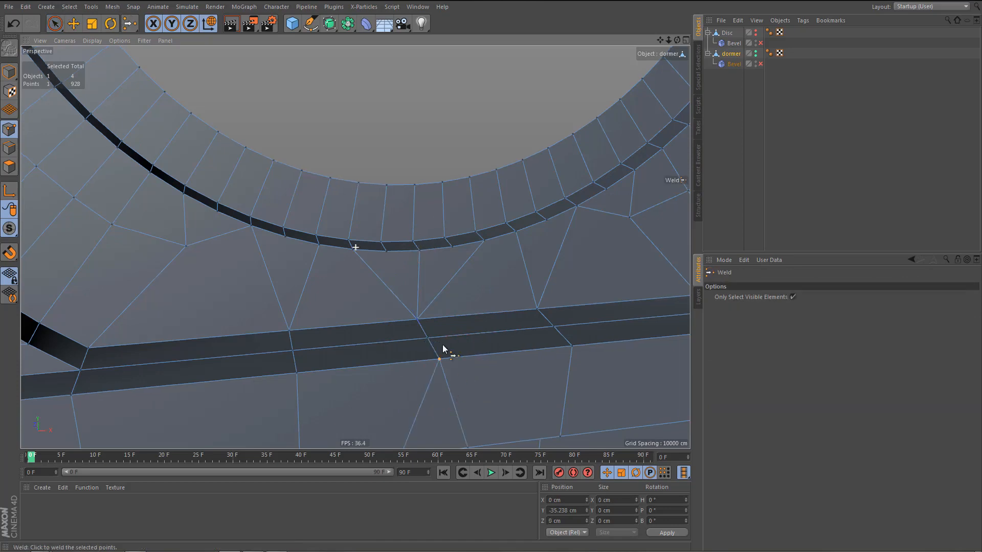
Weld the two central points along the lower edge of the base's upper front band at their midpoint.
alt+middle_drag(442, 344, 432, 247)
key(space)
drag(385, 369, 471, 361)
key(m)
key(q)
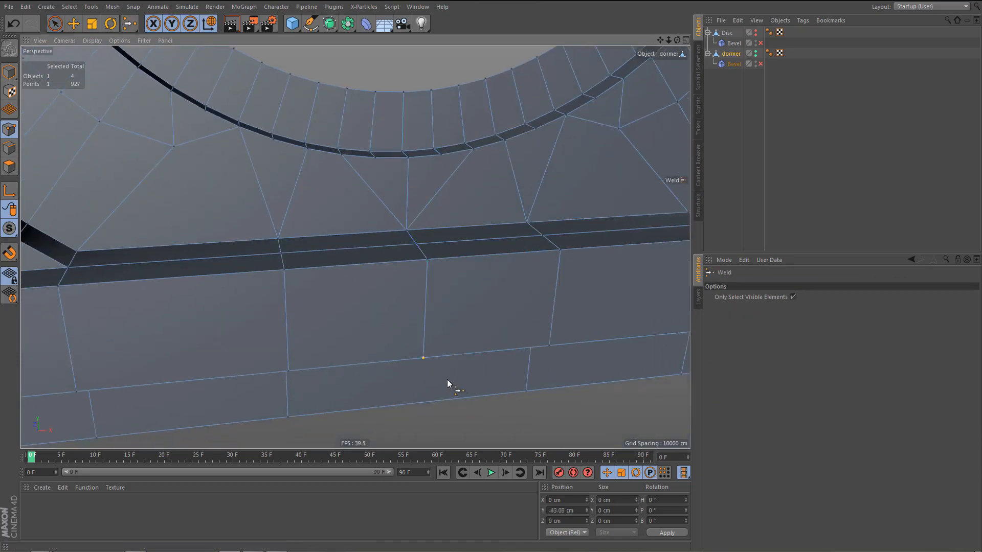
click(445, 357)
Weld the inner point of the recess beneath the base's upper band with its counterpart at the centre line.
alt+middle_drag(445, 357, 404, 262)
mouse_move(404, 276)
alt+right_down()
mouse_move(409, 305)
mouse_move(398, 294)
alt+right_up()
alt+middle_drag(399, 299, 412, 228)
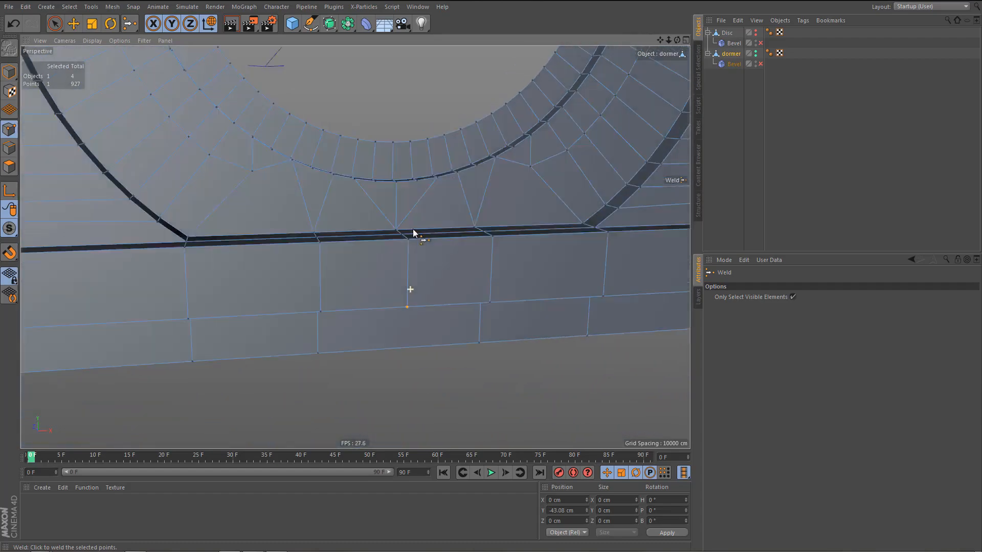
alt+drag(412, 228, 413, 207)
key(space)
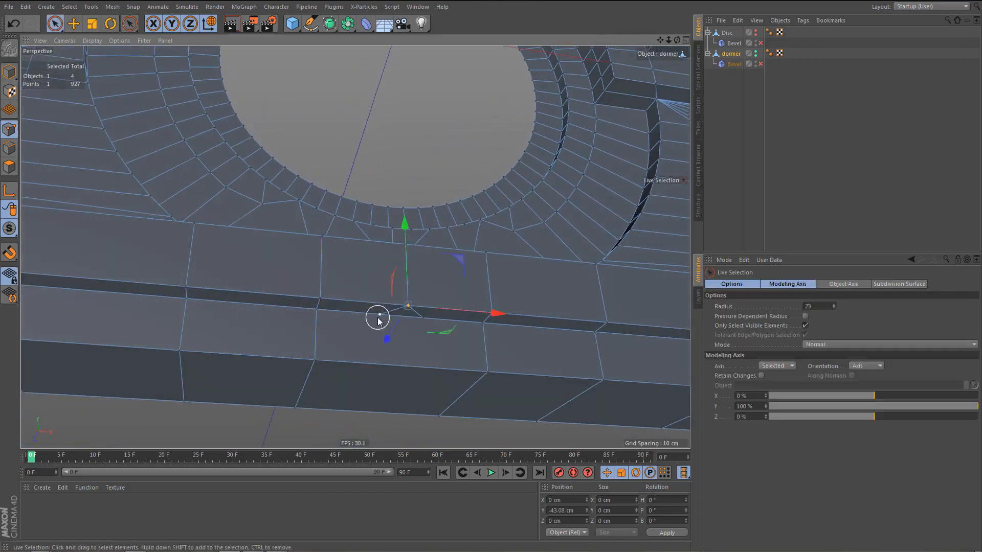
key(space)
click(416, 351)
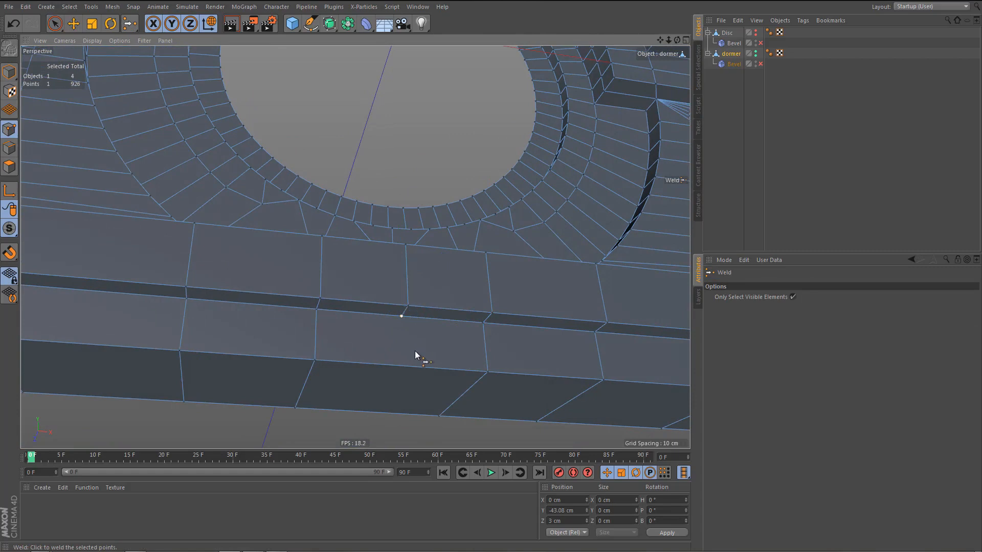
Line Cut vertically down the centre of the dormer base in the front view, from the top ledge past the bottom edge.
key(F5)
middle_click(527, 379)
alt+middle_drag(460, 346, 309, 284)
alt+right_drag(311, 289, 303, 446)
alt+middle_drag(217, 345, 86, 323)
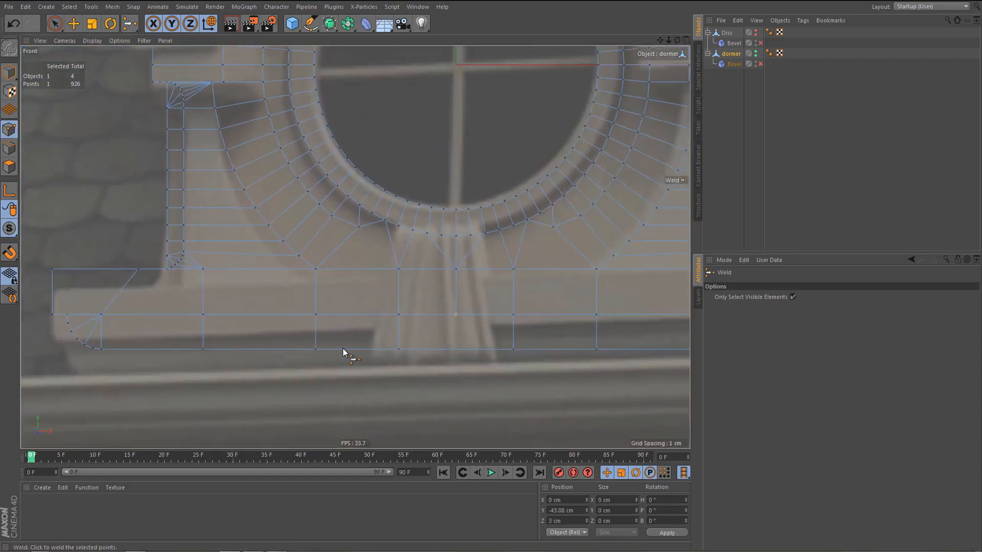
key(k)
key(k)
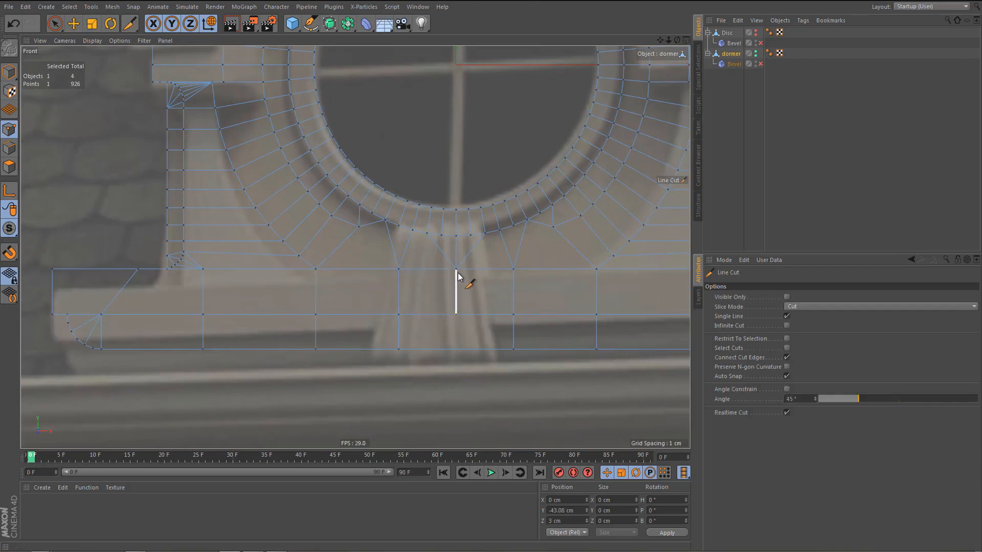
drag(457, 269, 454, 389)
key(e)
middle_click(442, 327)
middle_click(284, 201)
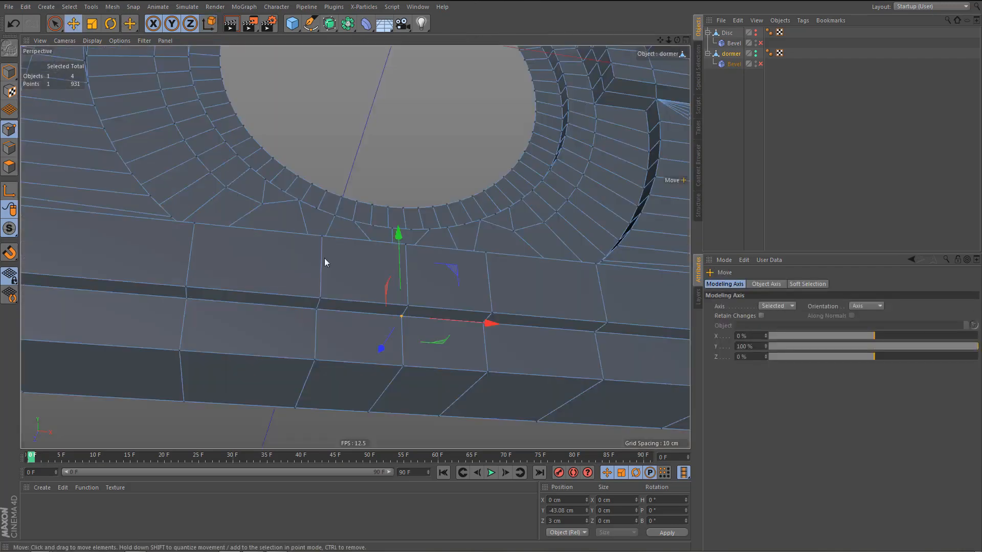
Move the Disc object below the dormer in the hierarchy and rename it as window frame.
alt+drag(381, 324, 404, 375)
alt+middle_drag(429, 328, 419, 379)
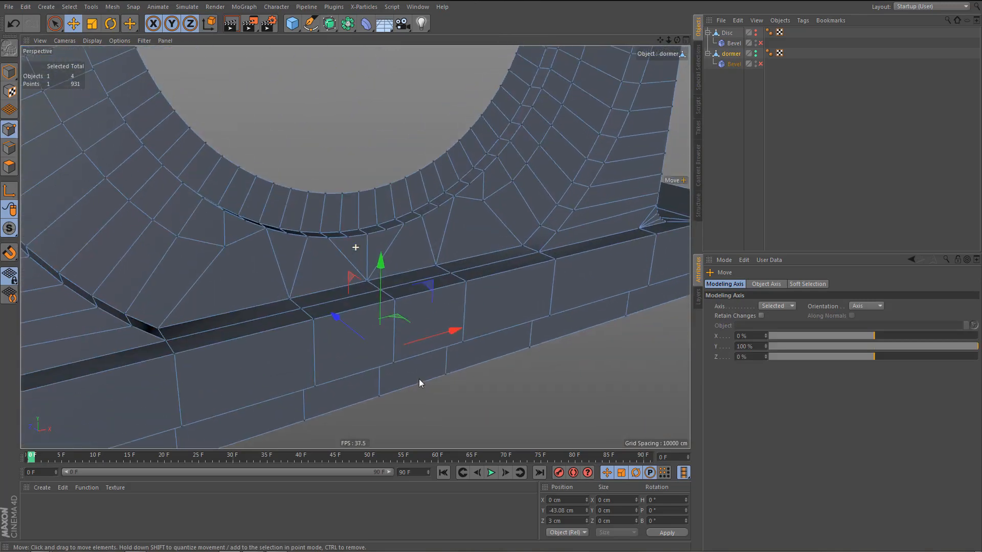
alt+right_drag(420, 356, 390, 396)
alt+drag(434, 342, 646, 180)
click(726, 32)
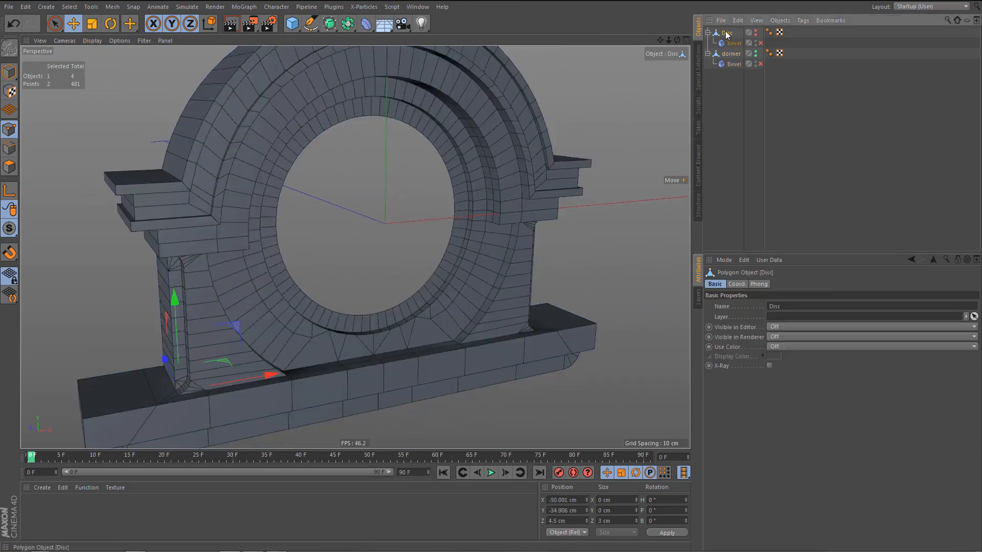
drag(731, 78, 732, 77)
double_click(728, 54)
text(window frame)
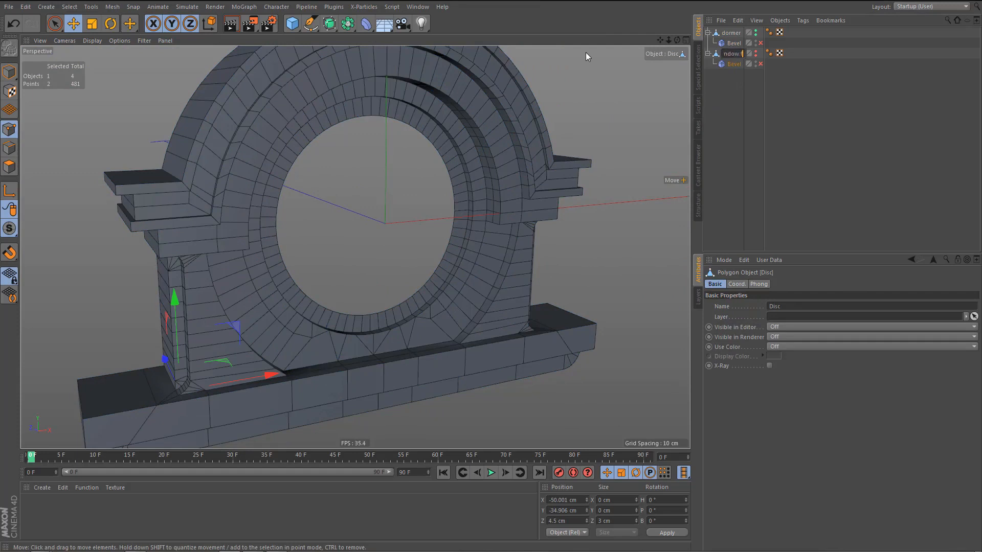
key(Return)
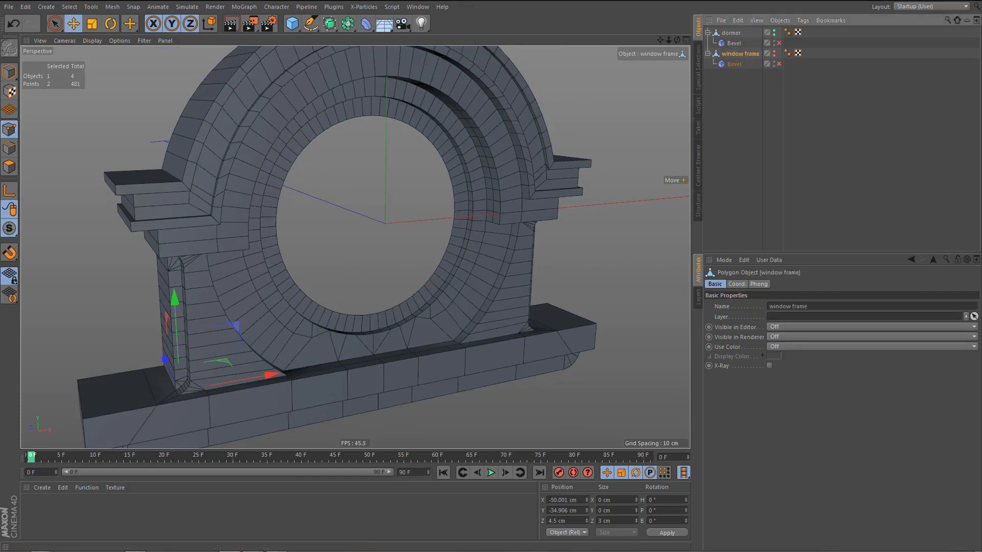
Hide the dormer, restore the window frame's visibility to default, and select the window frame object.
alt+click(774, 34)
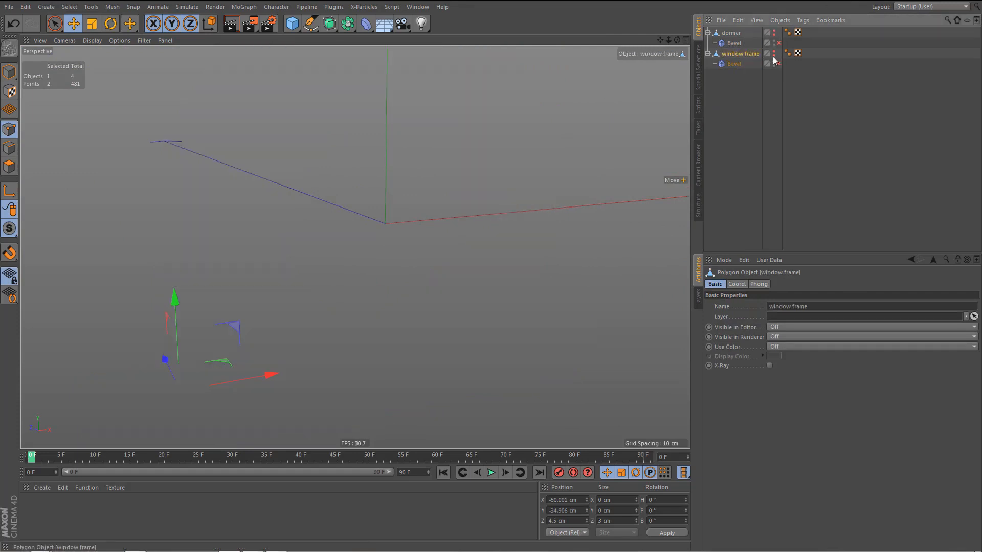
alt+double_click(773, 55)
alt+click(774, 54)
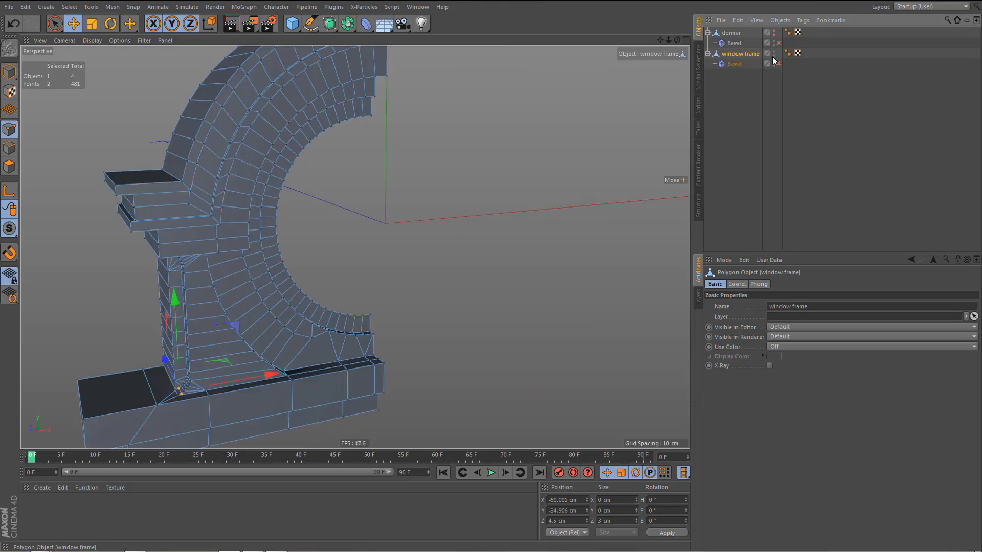
click(735, 63)
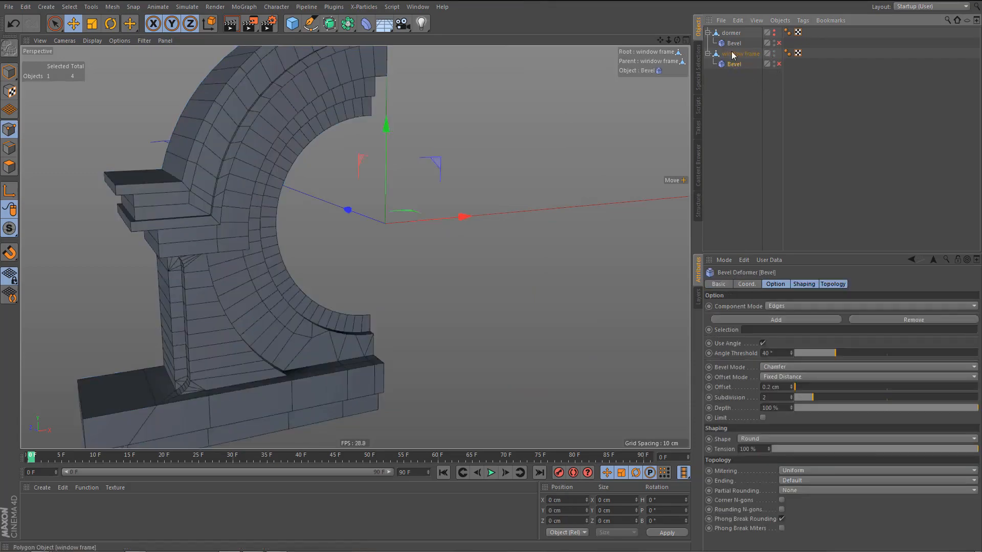
click(731, 53)
Delete all window frame polygons except the front-facing ring around the circular opening by inverting a ring selection.
alt+drag(247, 223, 193, 223)
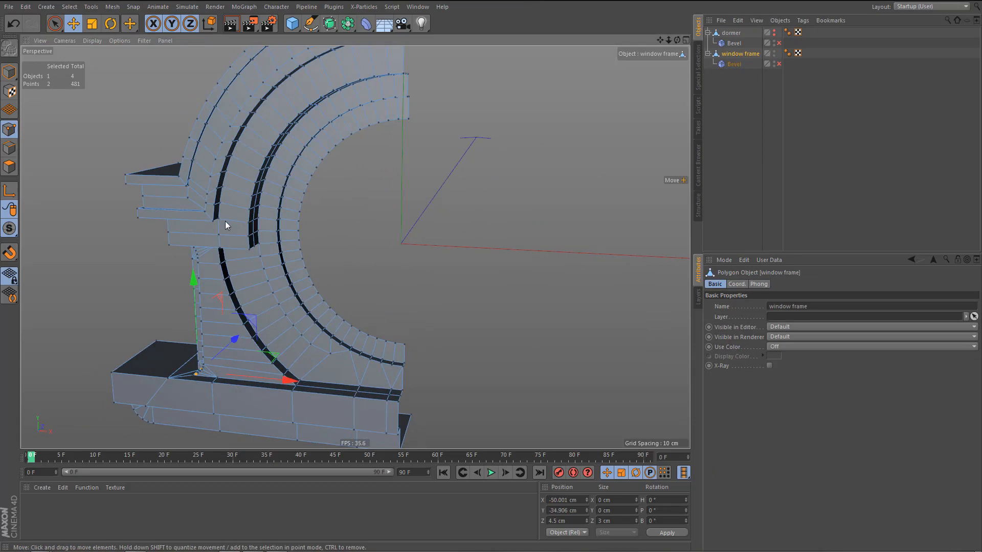
key(Return)
key(Return)
key(u)
key(b)
click(378, 111)
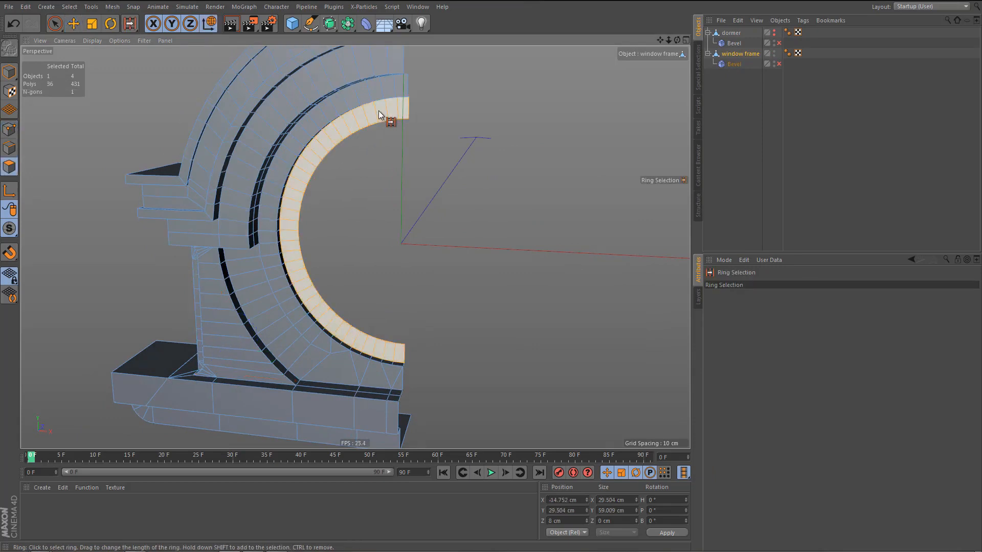
key(u)
key(i)
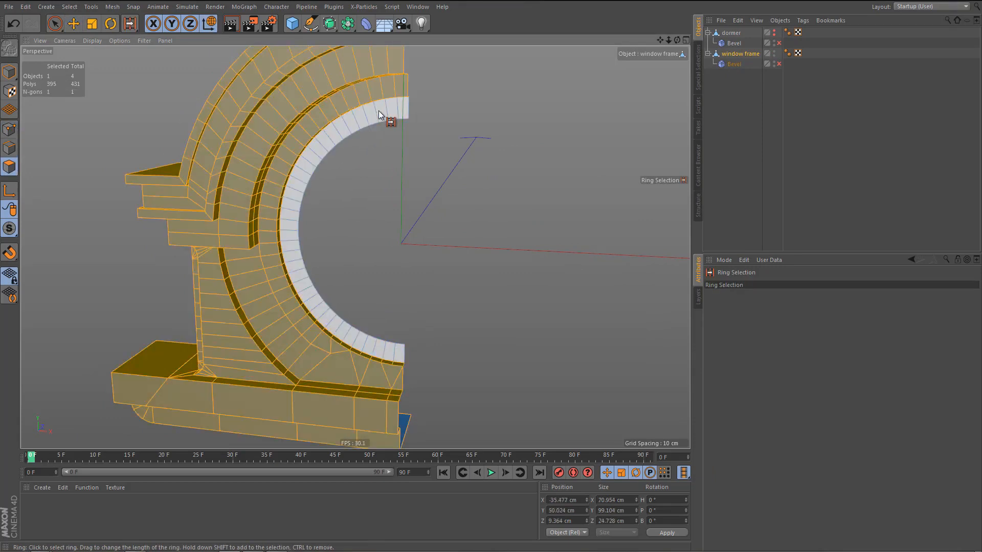
key(Delete)
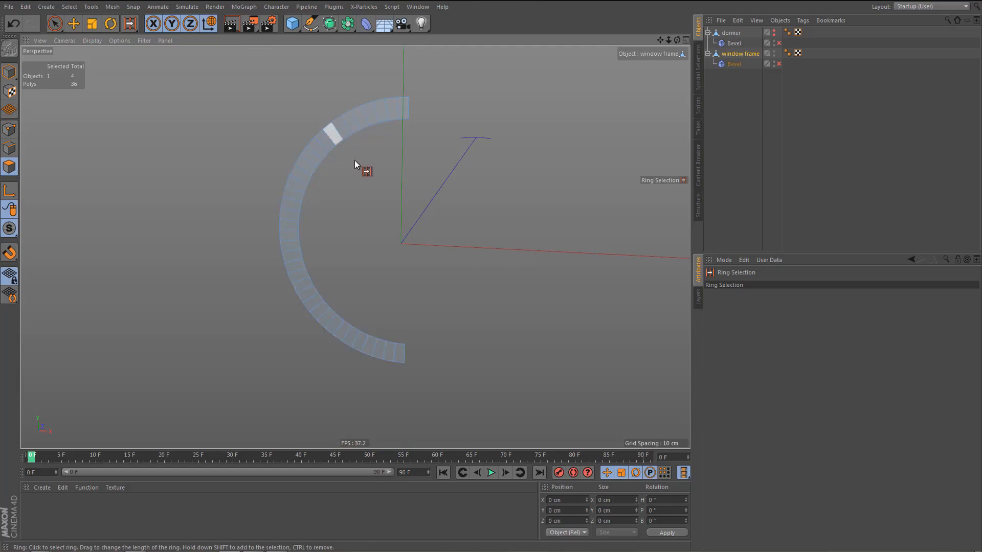
Mirror the half ring into a full circle with a Symmetry object and make it editable.
alt+drag(355, 161, 385, 210)
middle_click(385, 210)
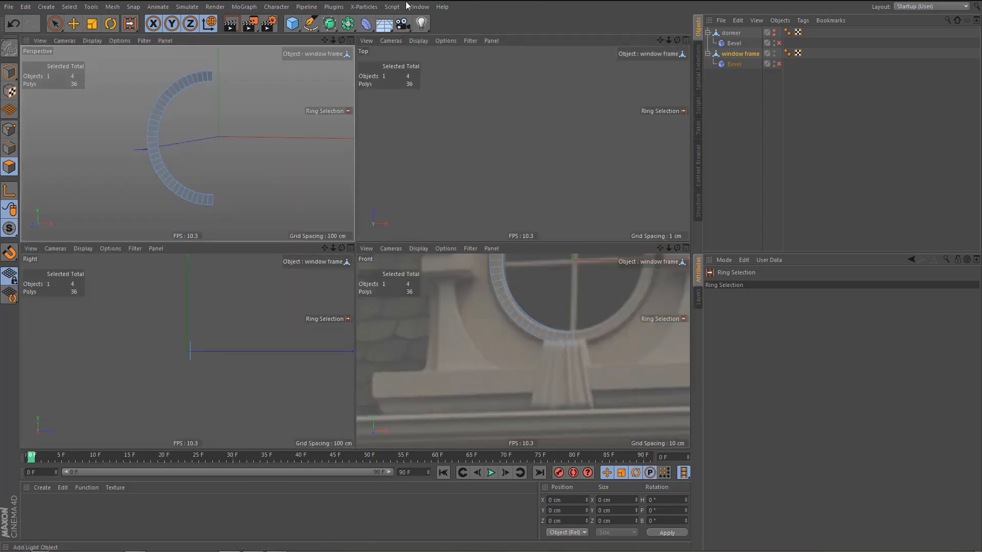
drag(329, 23, 466, 87)
key(c)
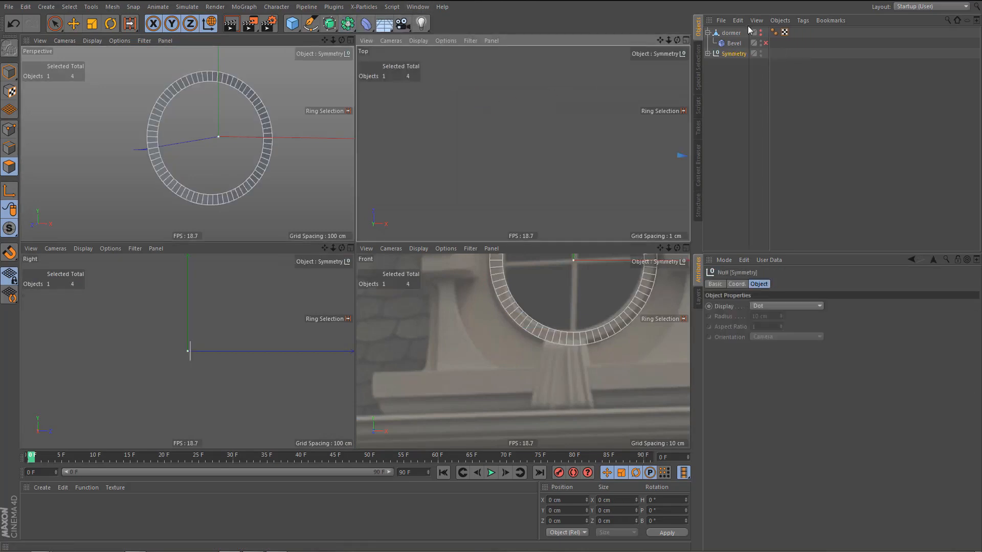
Move the window frame mesh out of the Symmetry null, delete the null, and select the window frame.
click(707, 54)
drag(735, 63, 731, 77)
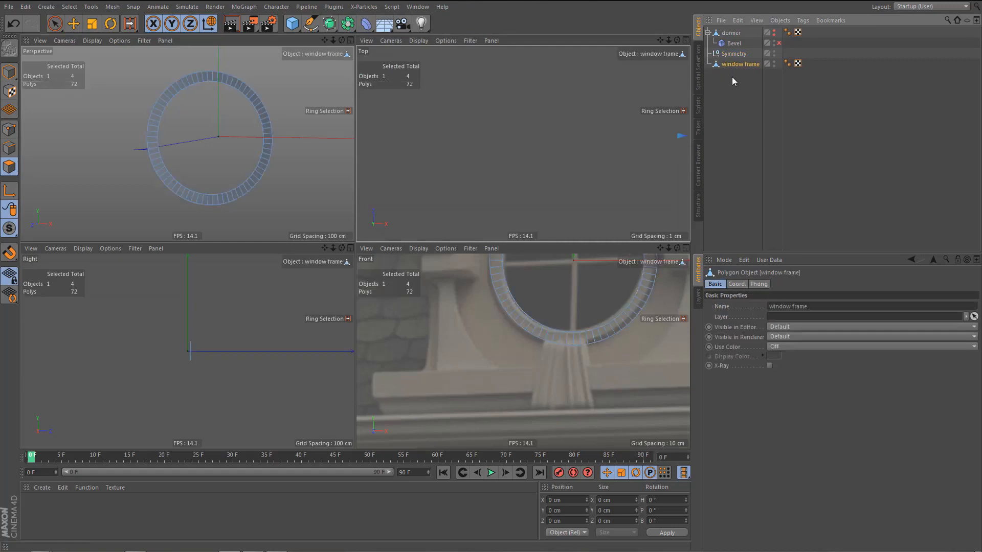
click(737, 55)
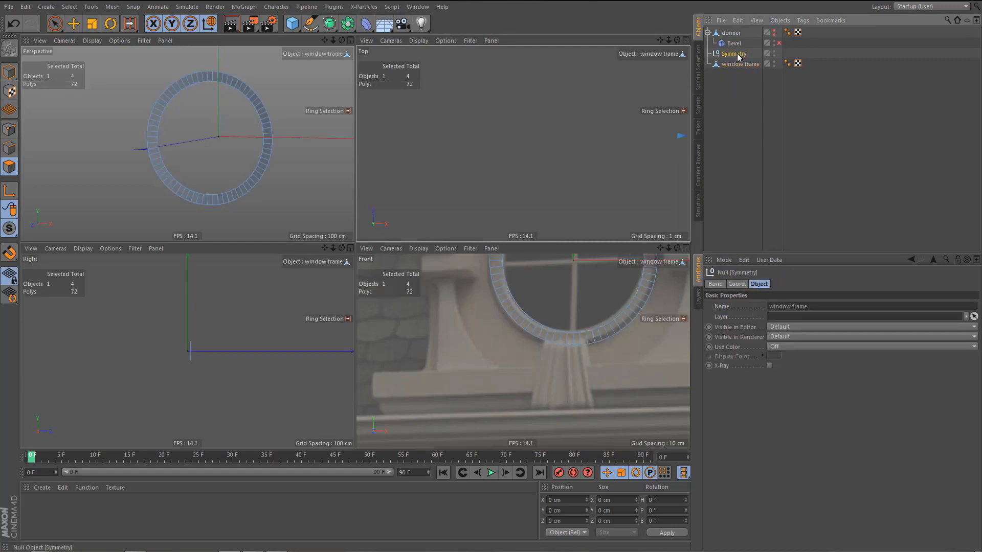
key(Delete)
click(742, 53)
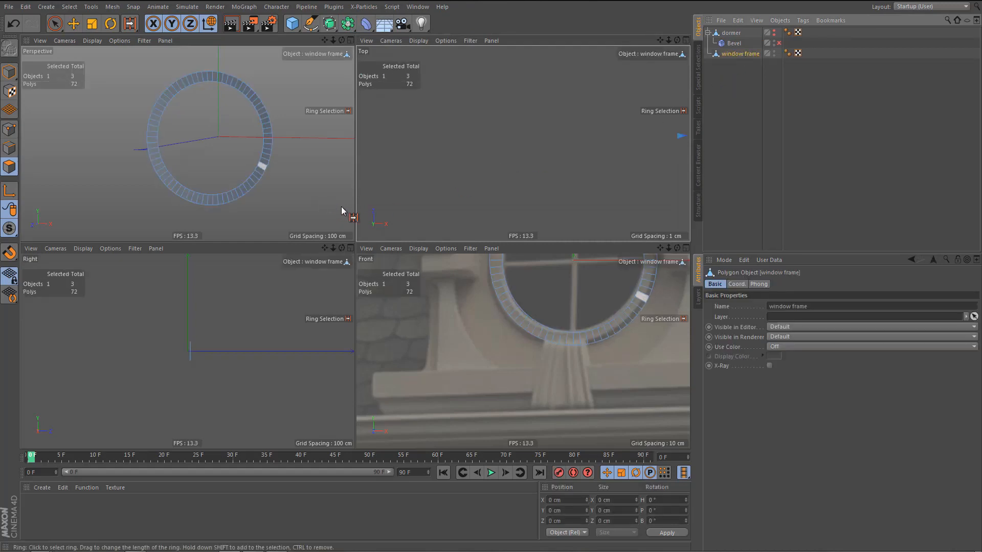
Select the outer edge loop of the window frame ring in the front view.
alt+middle_drag(430, 355, 420, 382)
middle_click(455, 315)
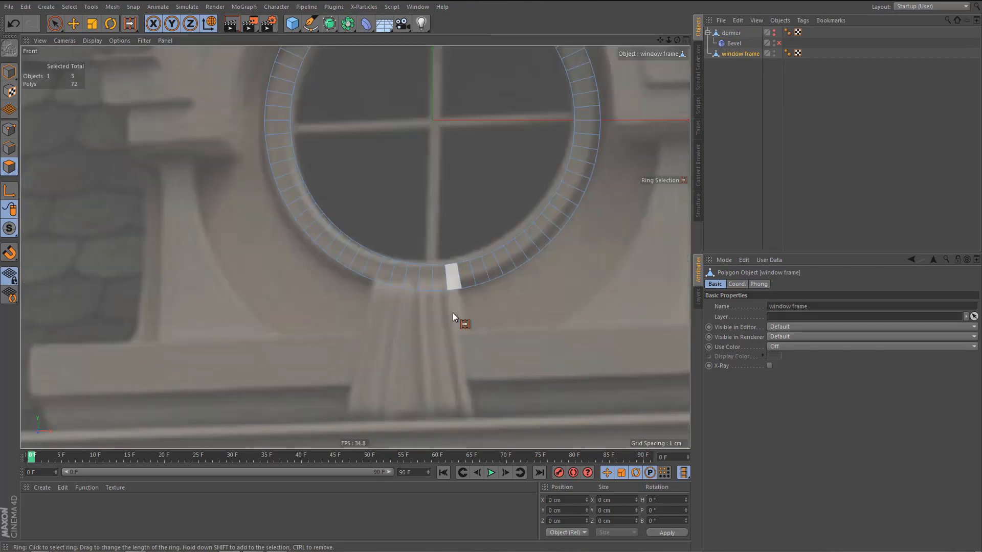
alt+middle_drag(441, 297, 430, 415)
alt+right_drag(363, 100, 384, 109)
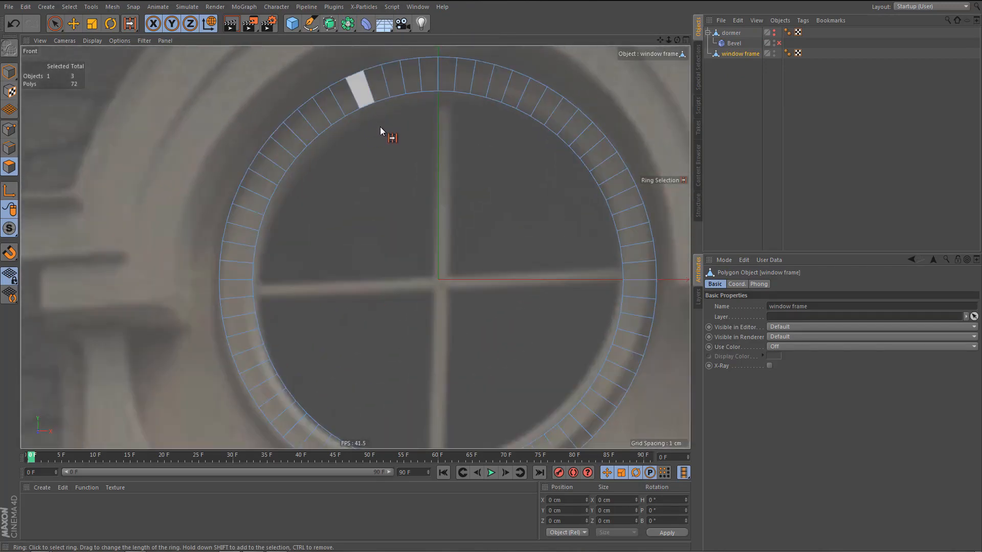
key(Return)
key(u)
key(l)
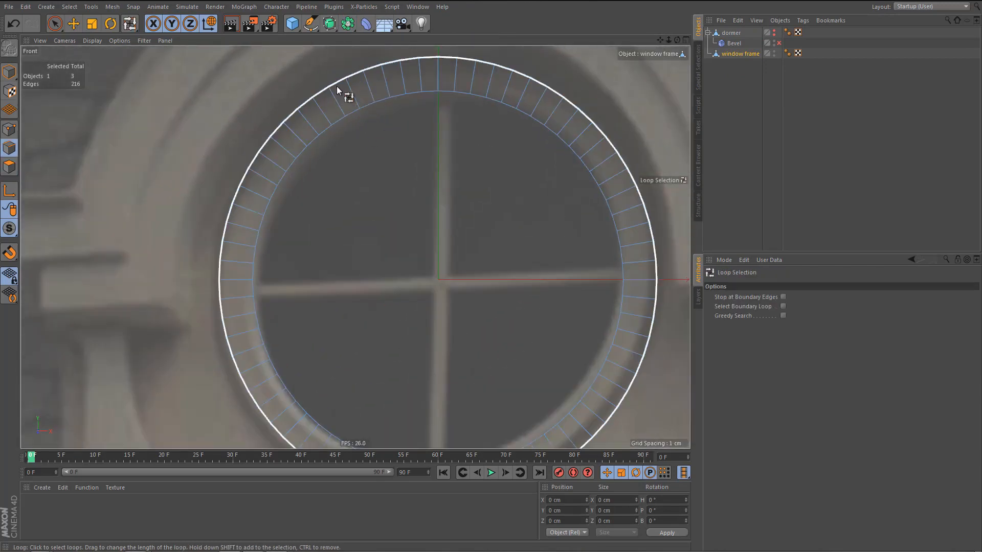
click(336, 84)
Try to scale the ring's outer edge loop inward to about 58.1 cm across.
alt+middle_drag(420, 162, 406, 182)
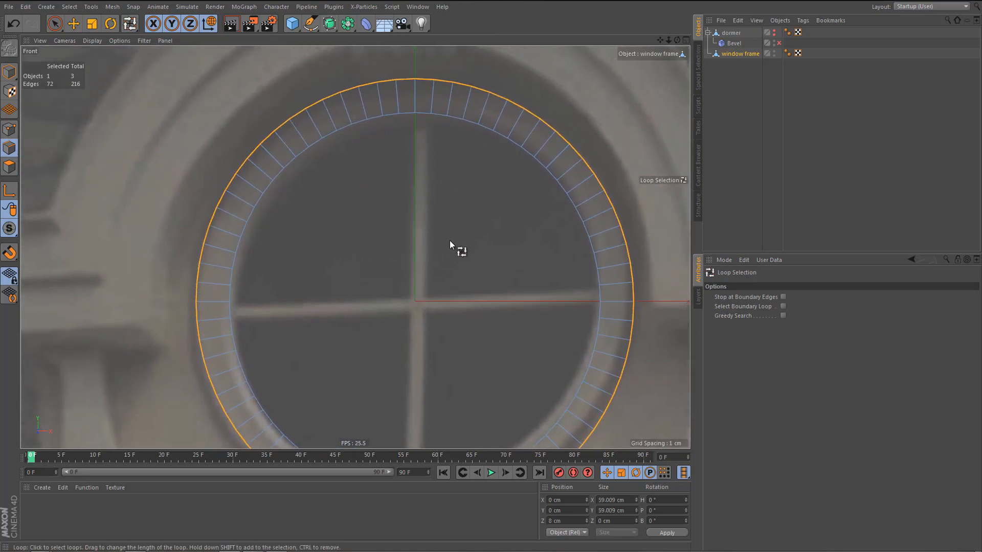
key(t)
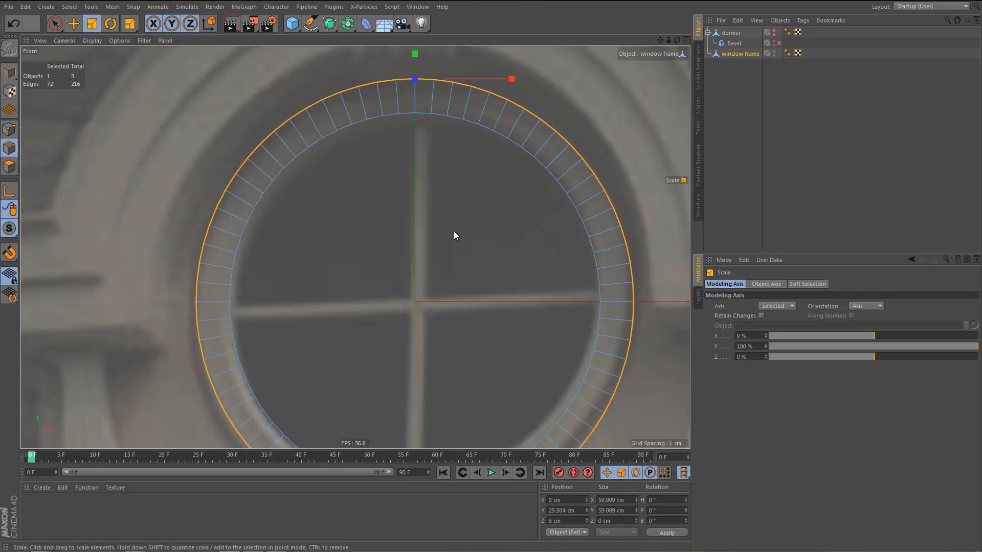
drag(452, 231, 447, 232)
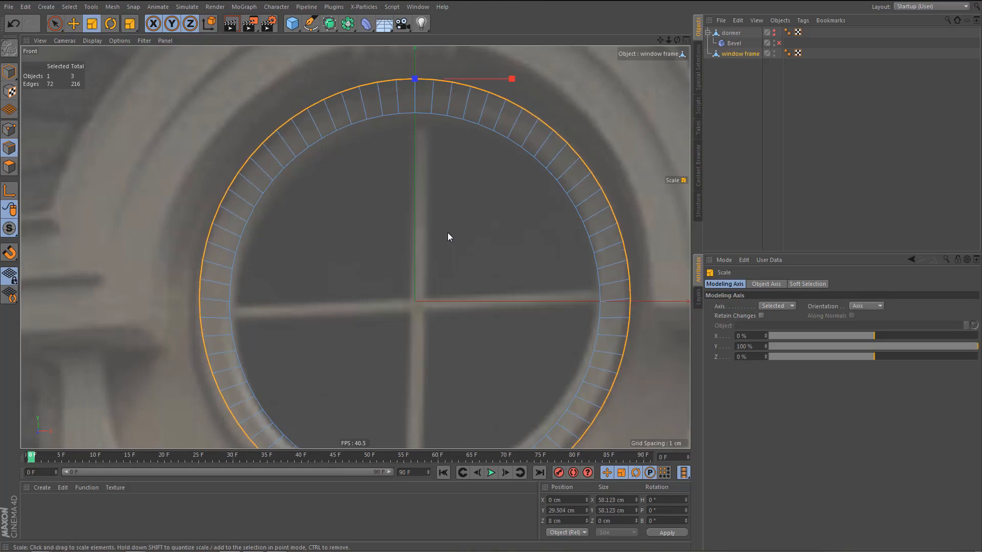
key(ctrl+z)
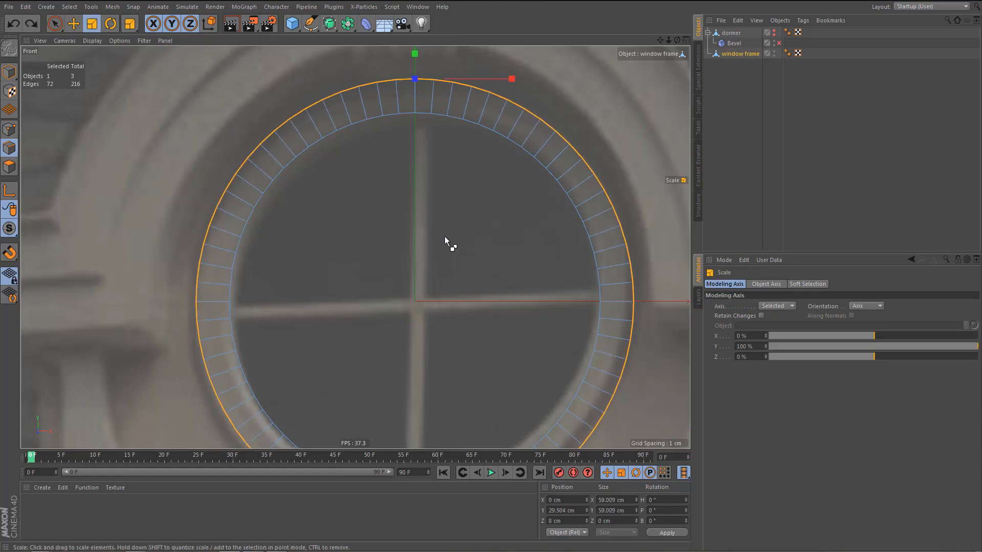
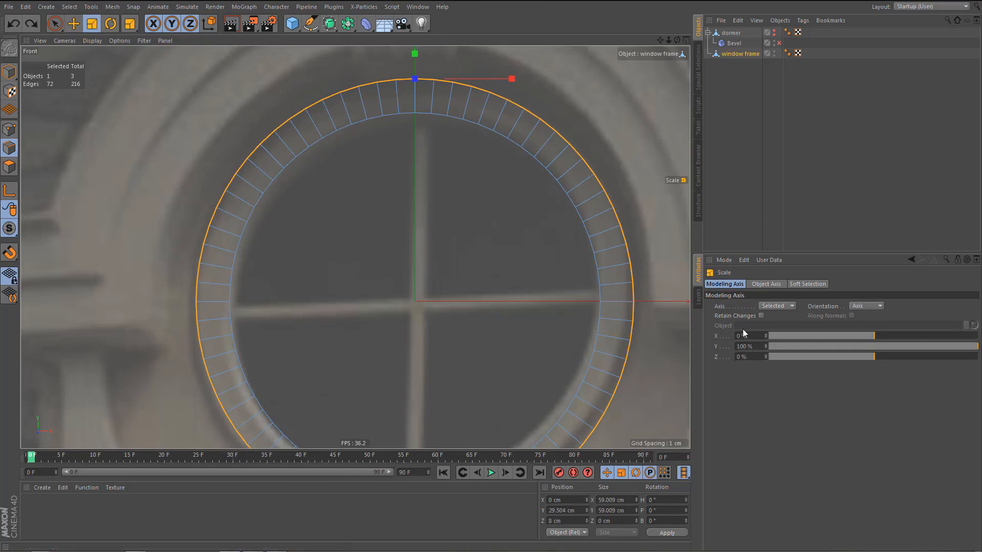
Set the modeling axis Y to 0% and scale the window frame's selected outer edge loop to about 58.6 cm across.
double_click(748, 347)
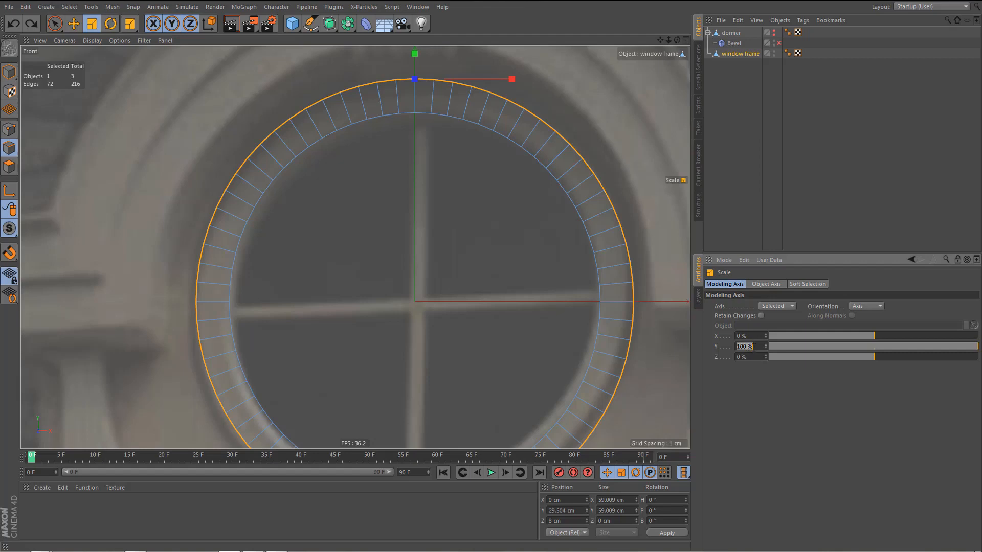
text(0)
key(Return)
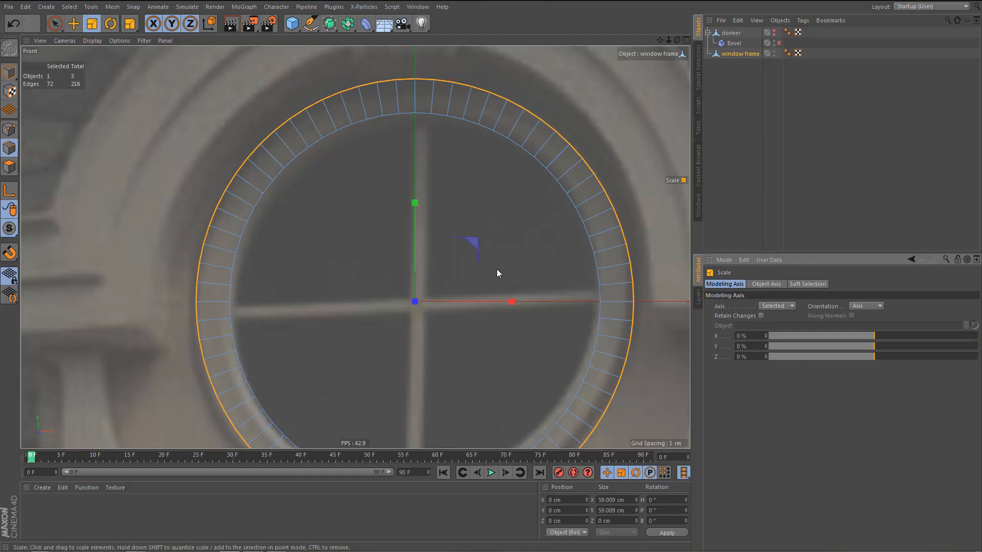
drag(510, 262, 507, 263)
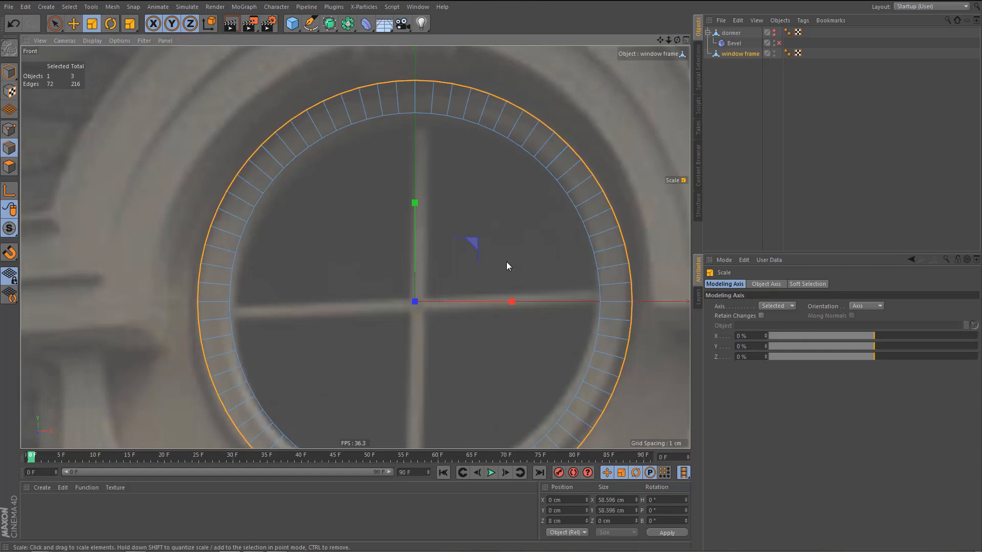
Show the dormer temporarily in the perspective view to examine the gap around the window frame, and return to the front view.
middle_click(497, 183)
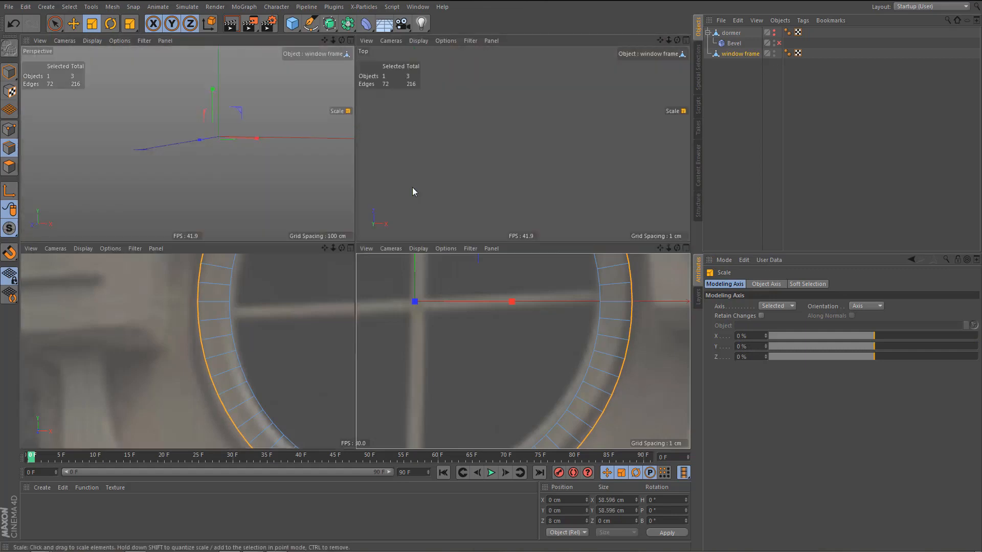
middle_click(275, 131)
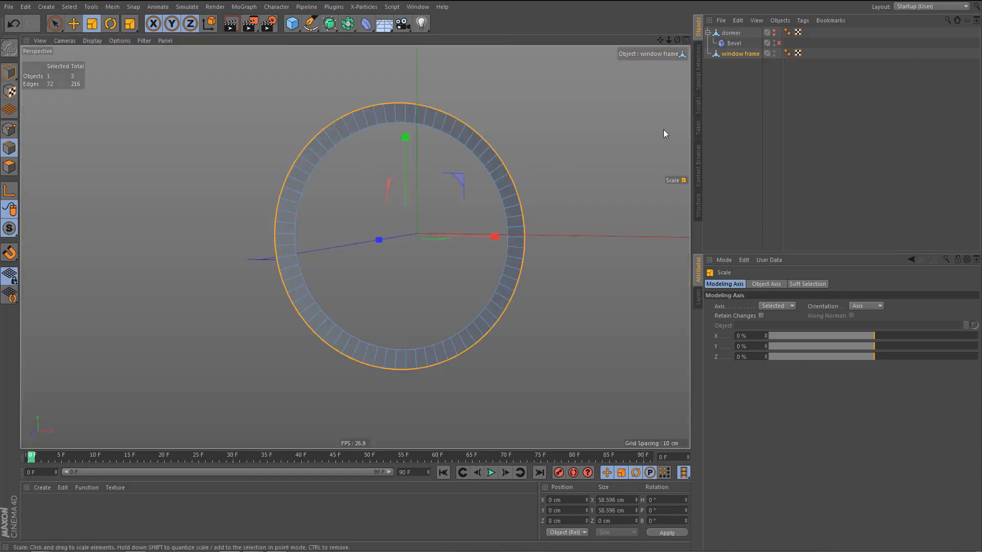
click(774, 31)
scroll(312, 117, up, 5)
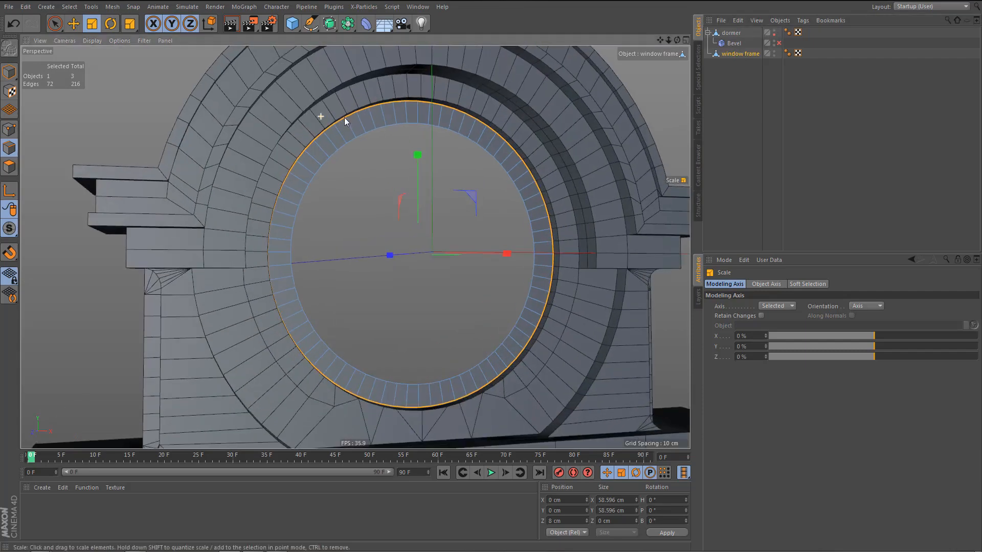
alt+drag(293, 131, 256, 123)
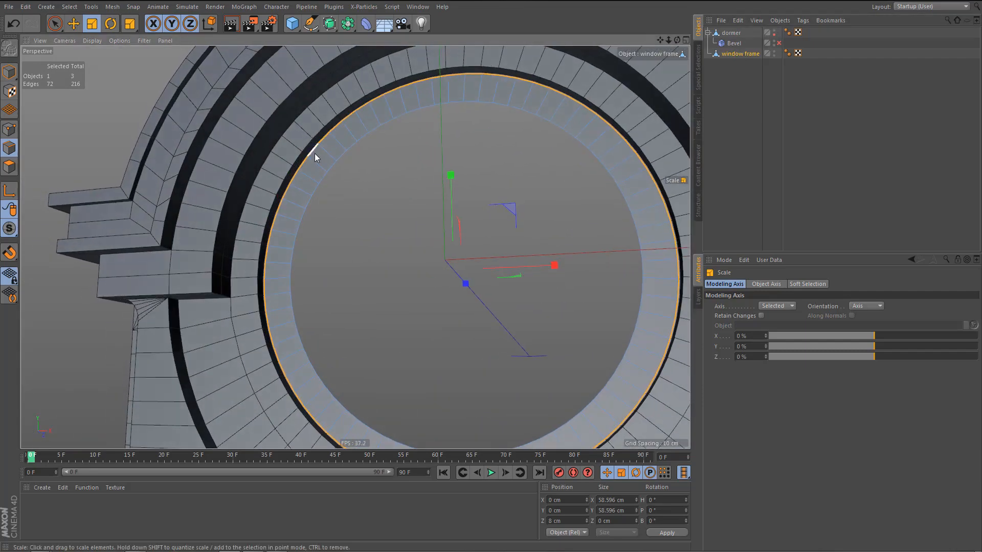
scroll(315, 153, up, 3)
alt+drag(336, 146, 304, 134)
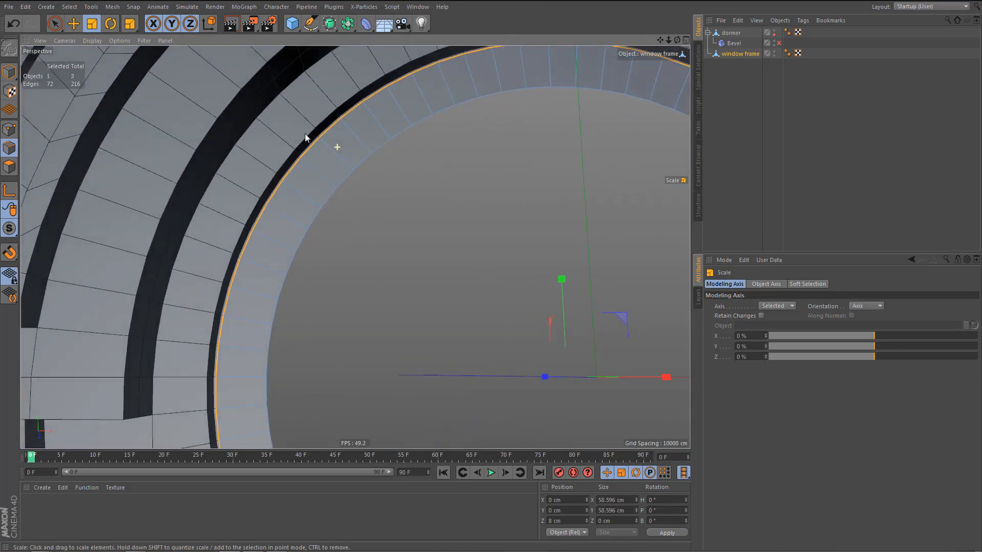
alt+middle_drag(314, 158, 333, 119)
scroll(293, 170, down, 4)
scroll(333, 120, down, 3)
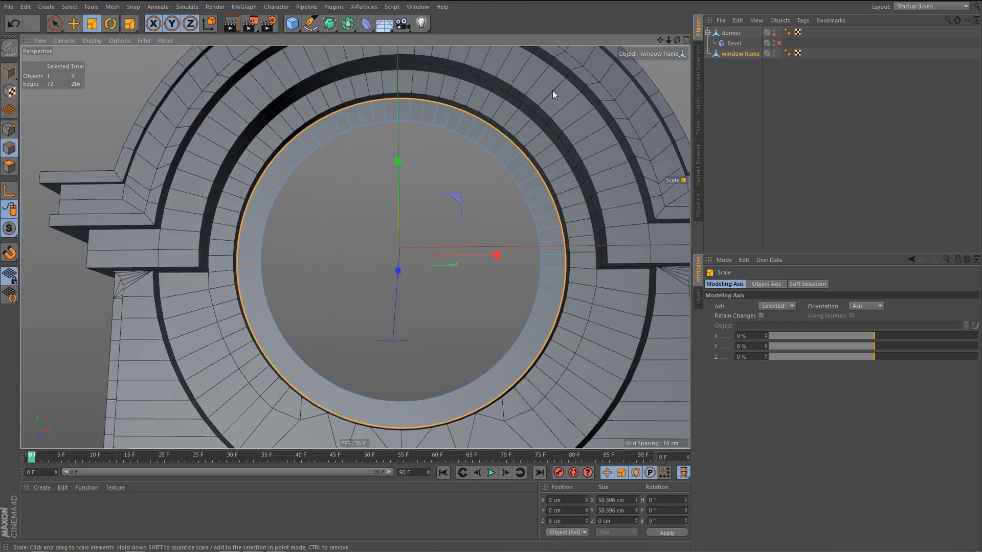
click(774, 33)
middle_click(519, 259)
middle_click(531, 274)
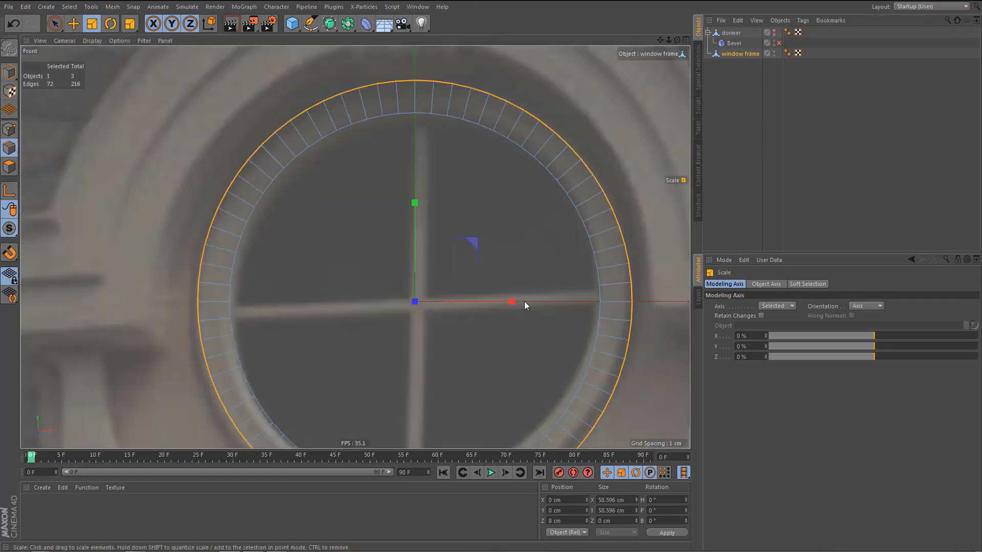
Switch to point mode and select the three middle inner points at both the top and bottom of the frame.
alt+middle_drag(499, 264, 496, 275)
alt+middle_drag(478, 239, 465, 177)
key(Return)
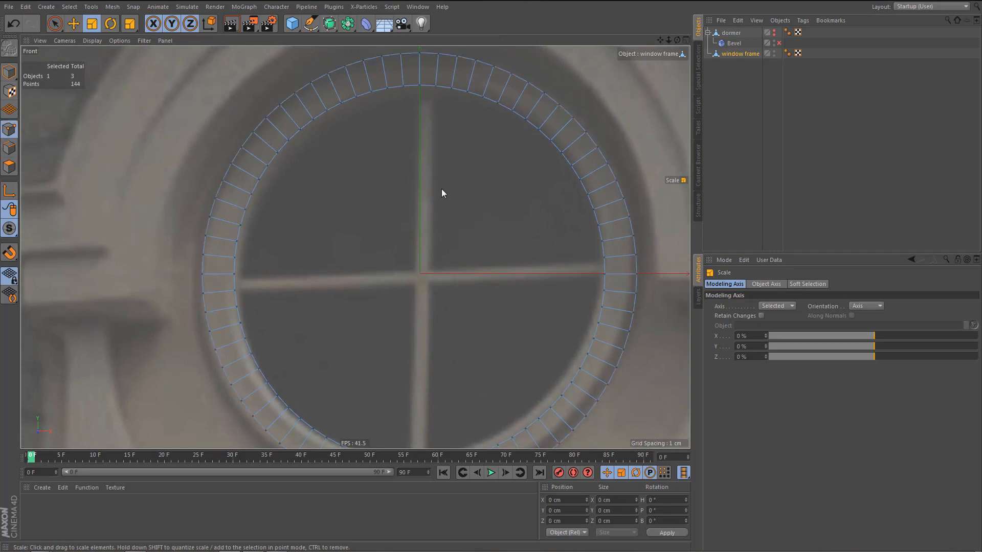
key(0)
drag(398, 82, 449, 111)
alt+middle_drag(453, 293, 450, 218)
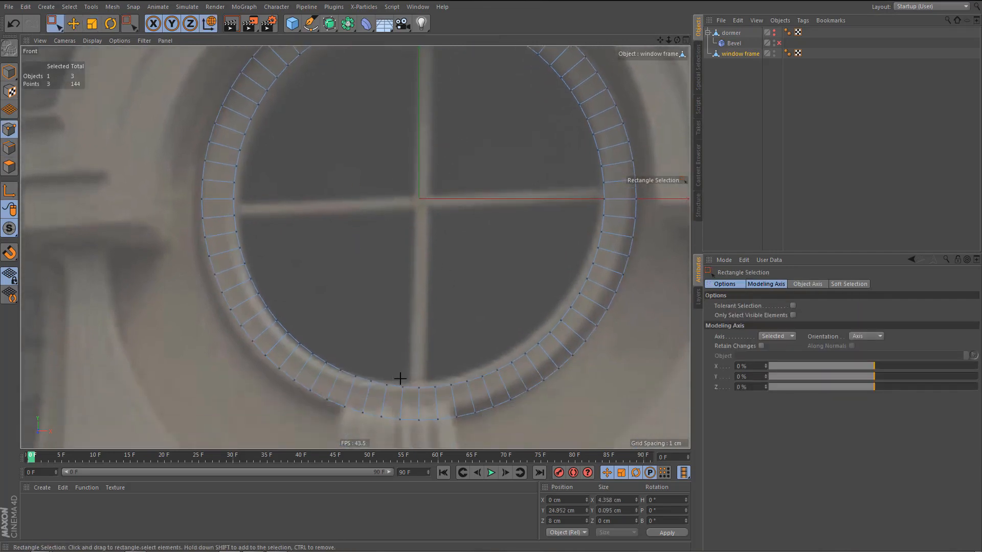
shift+drag(400, 379, 440, 403)
alt+middle_drag(459, 266, 474, 362)
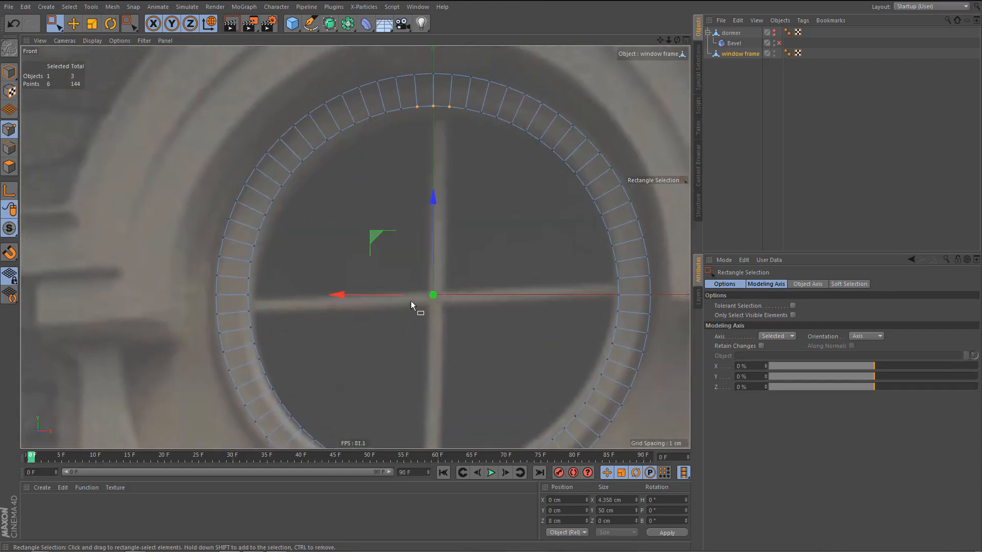
Try scaling the six selected points along X to about 2.69 cm, preview the render, and undo the scaling.
key(t)
drag(529, 295, 492, 295)
middle_drag(471, 315, 490, 295)
scroll(508, 106, up, 5)
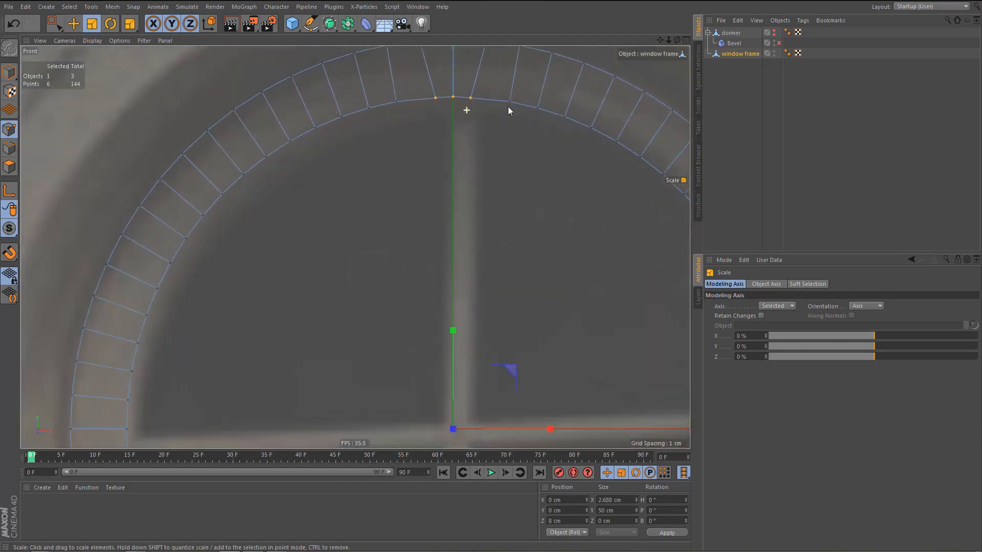
scroll(513, 107, down, 5)
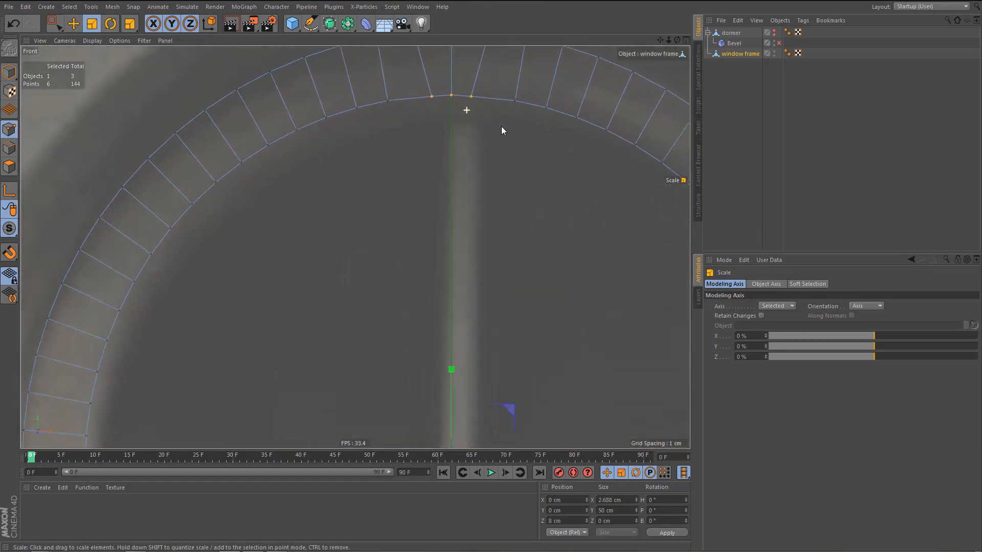
key(ctrl+r)
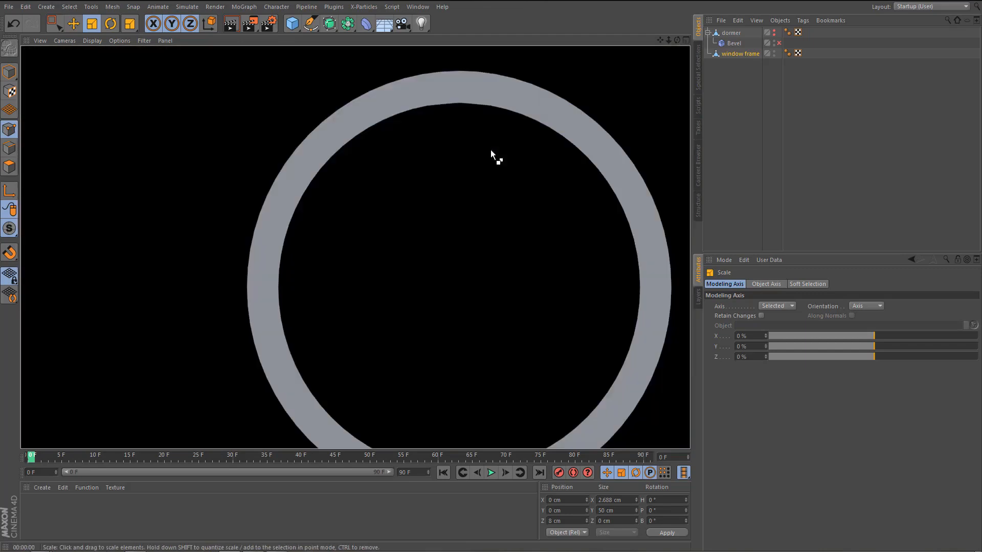
scroll(473, 125, up, 2)
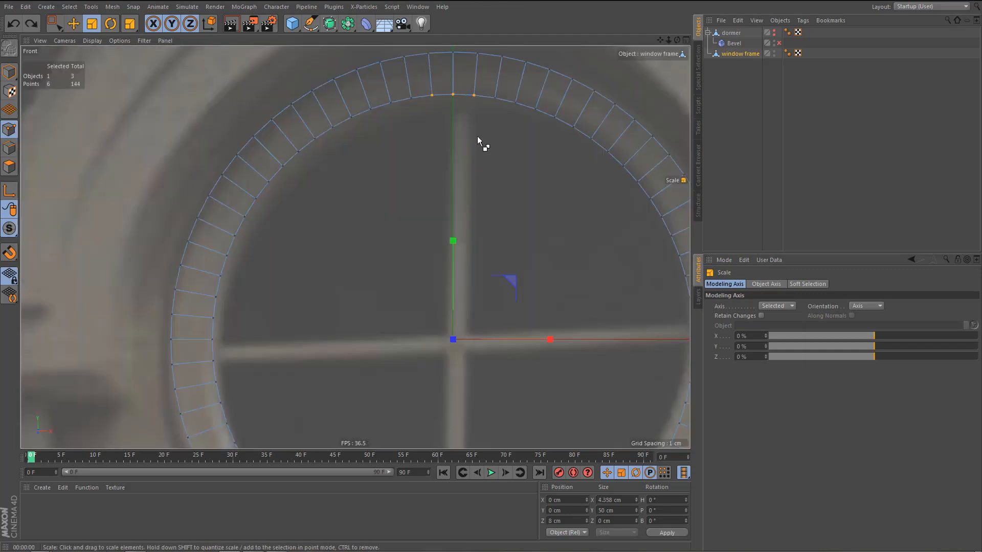
key(ctrl+z)
Try moving the inner top point left of the centre with the Polygon Pen, and undo the move.
scroll(486, 93, down, 4)
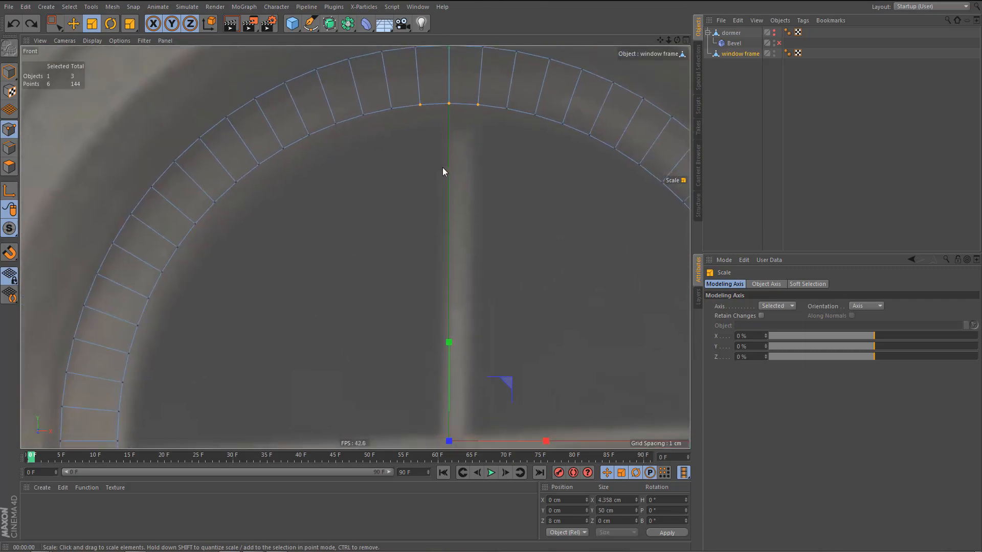
scroll(453, 129, down, 1)
alt+right_drag(442, 96, 498, 108)
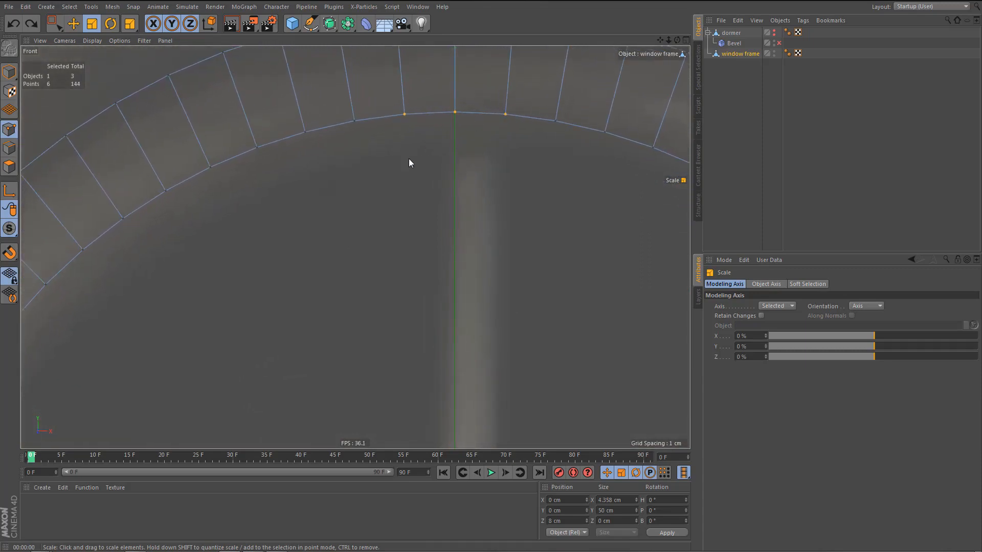
key(m)
key(e)
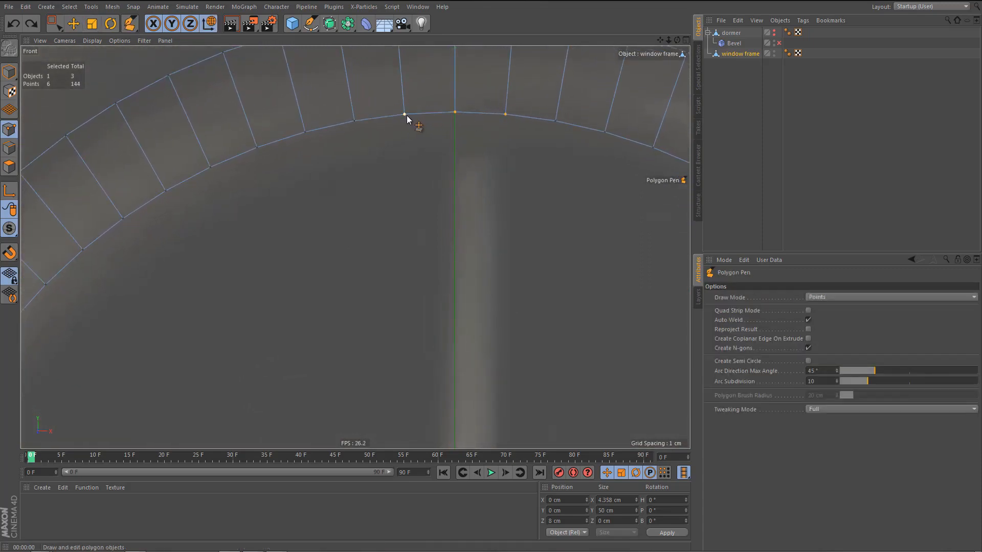
drag(404, 113, 421, 114)
key(ctrl+z)
Try sliding the inner top point left of the centre by about 24.5%, preview the render, and undo the slide.
key(m)
key(o)
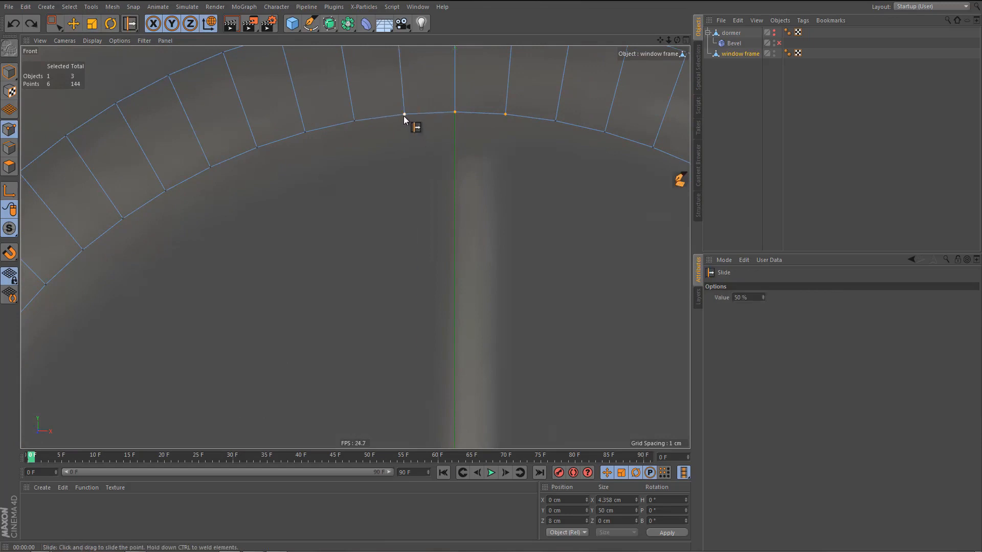
drag(403, 115, 416, 113)
key(ctrl+r)
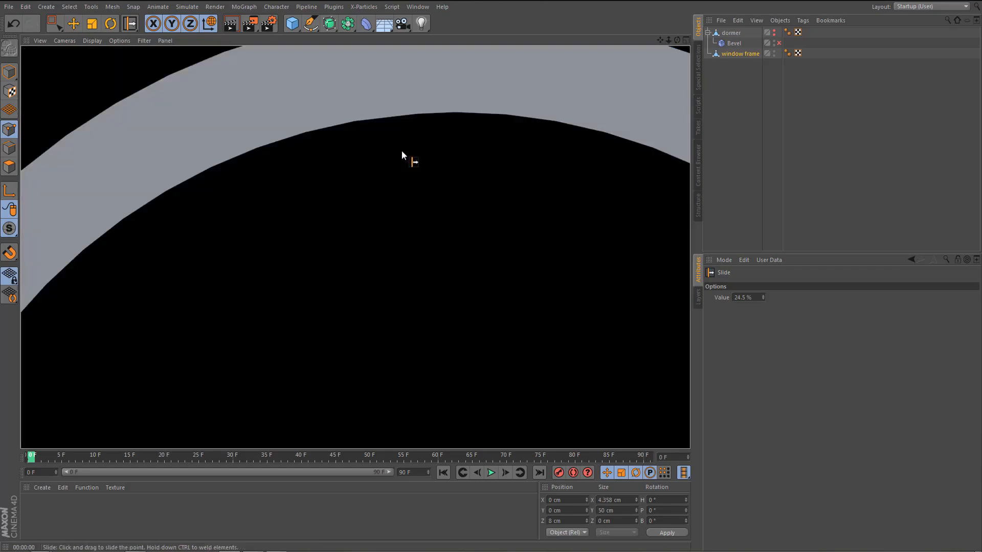
scroll(398, 164, down, 3)
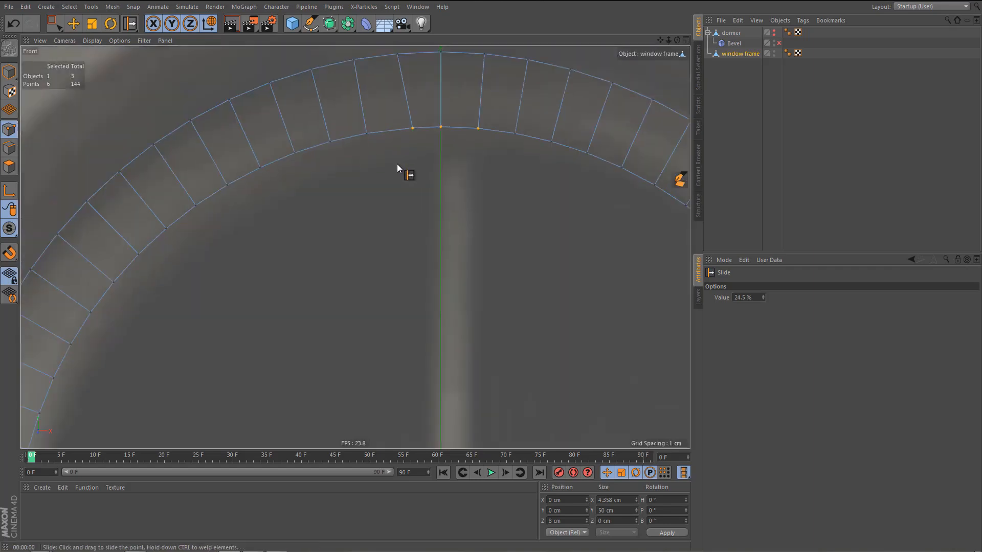
key(ctrl+z)
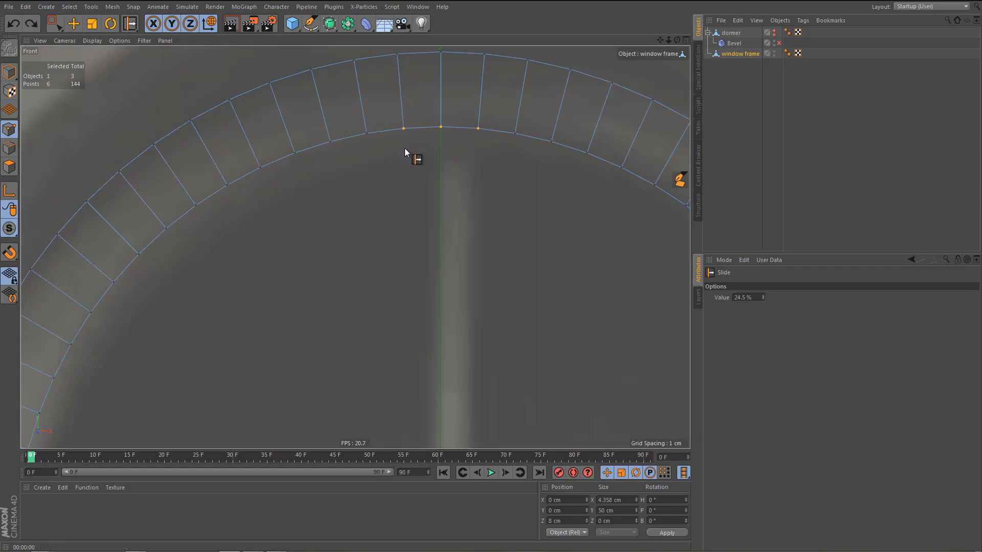
Slide the two inner top points on either side of the centre point inward by 39% each.
drag(404, 129, 418, 128)
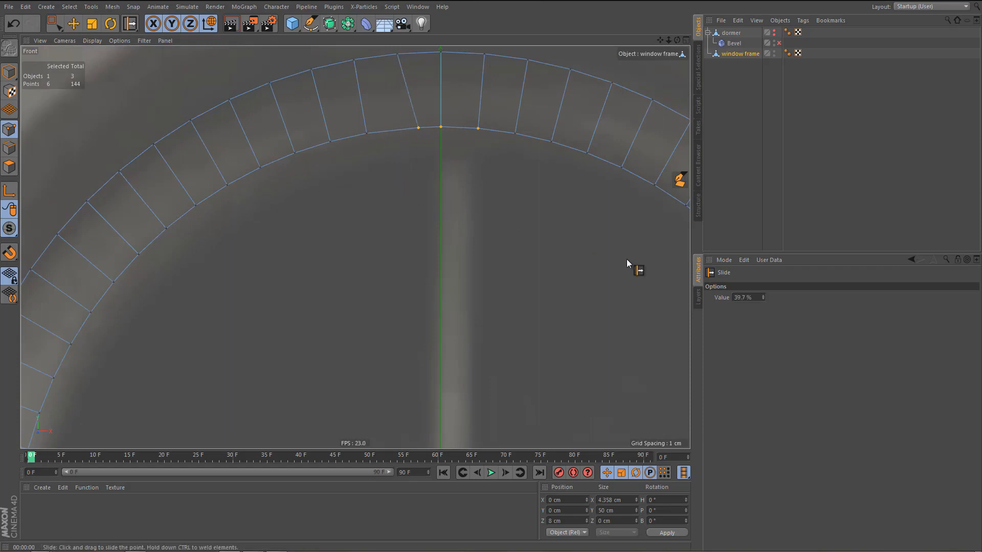
click(758, 297)
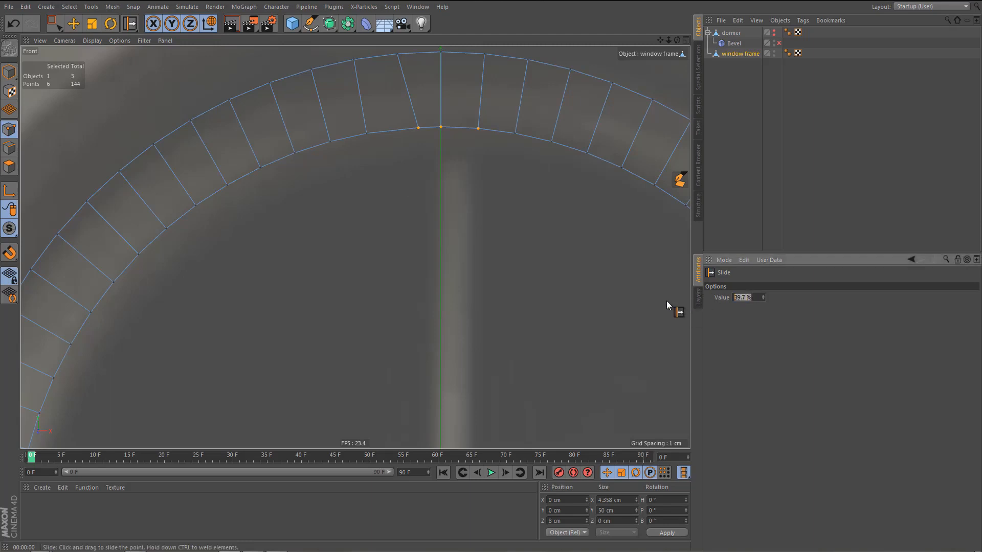
text(39)
key(Return)
drag(480, 129, 463, 130)
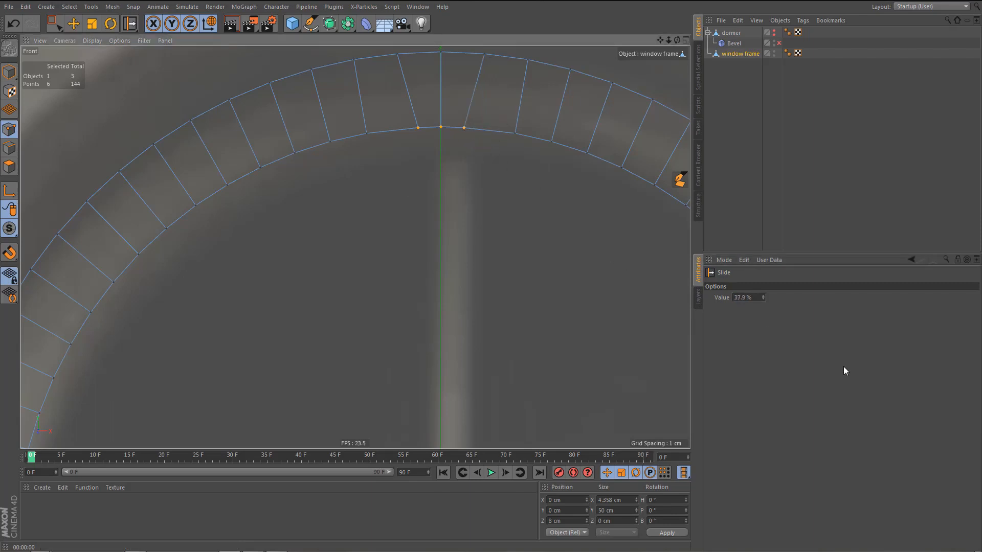
double_click(739, 298)
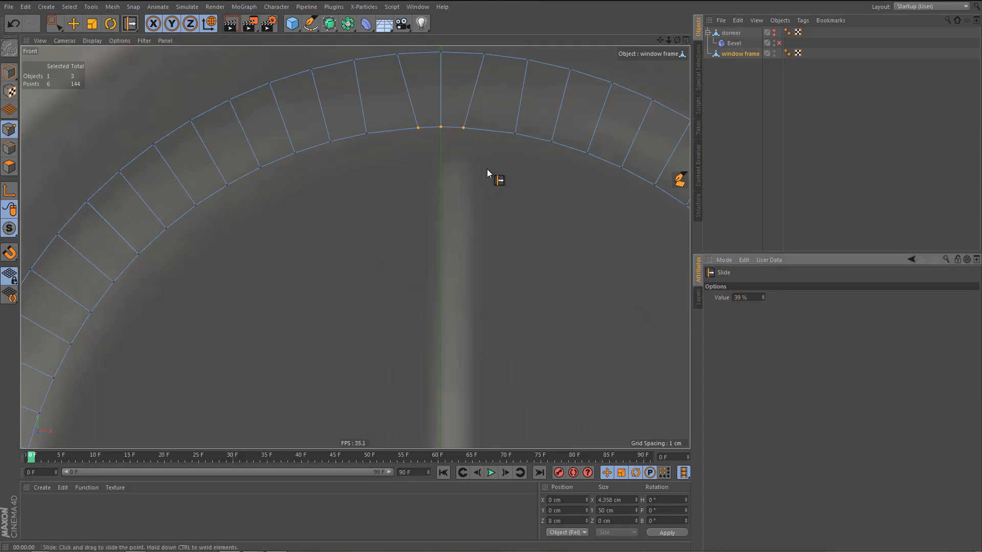
Slide the two inner bottom points on either side of the centre point inward by 39% each.
scroll(476, 188, down, 5)
scroll(448, 406, up, 5)
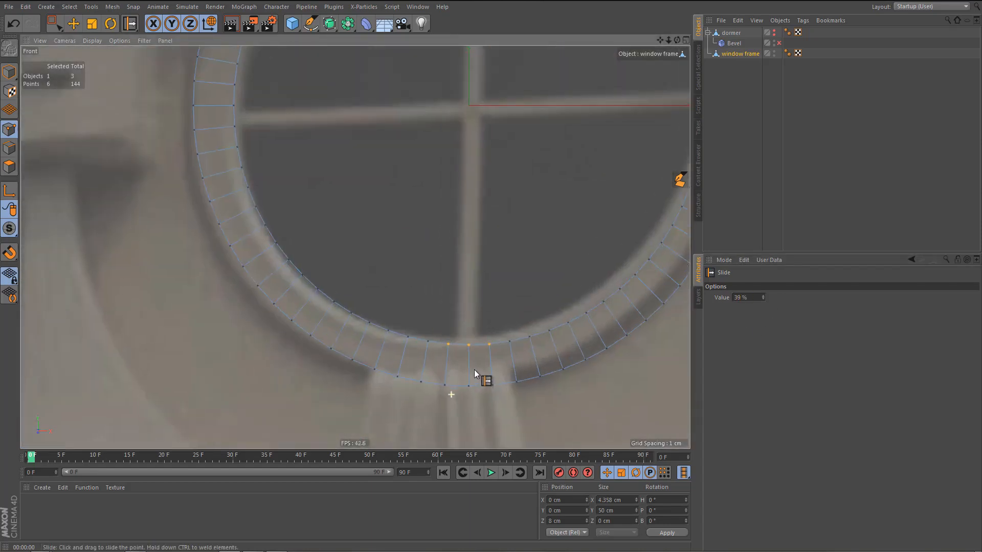
drag(447, 328, 458, 329)
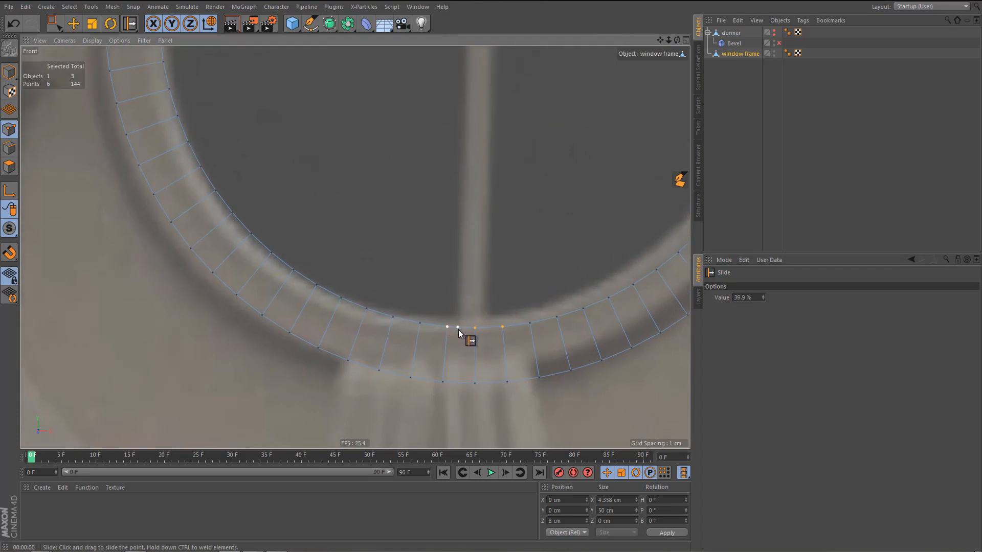
drag(740, 298, 759, 300)
key(Return)
drag(502, 327, 498, 332)
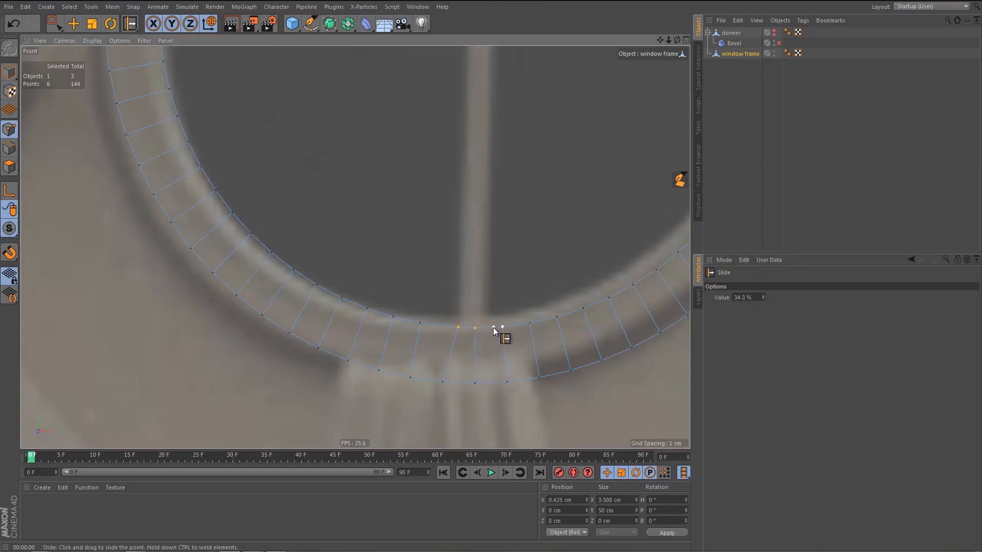
double_click(739, 297)
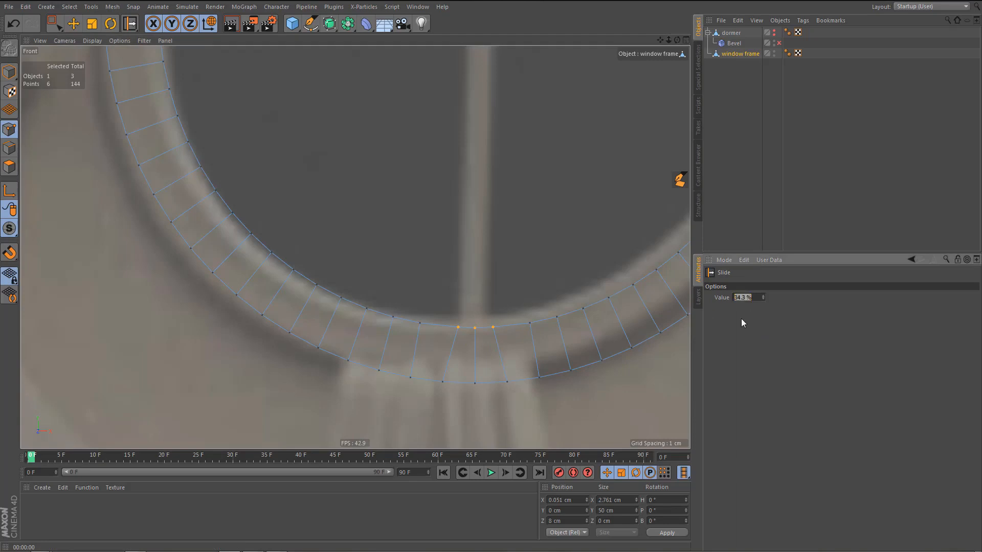
text(39)
key(Return)
Switch the window frame from point mode to edge mode with the whole ring in view.
scroll(434, 309, down, 5)
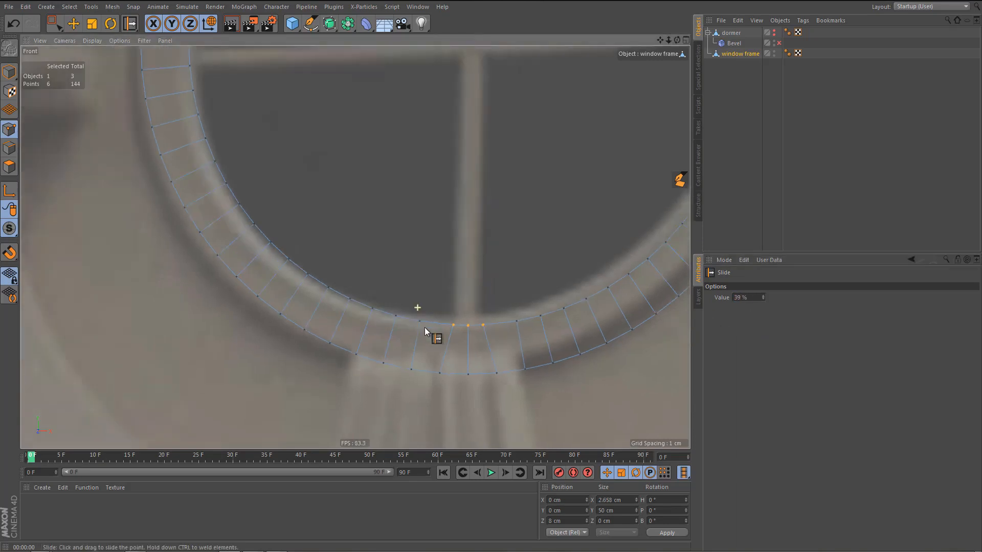
alt+middle_drag(437, 355, 426, 454)
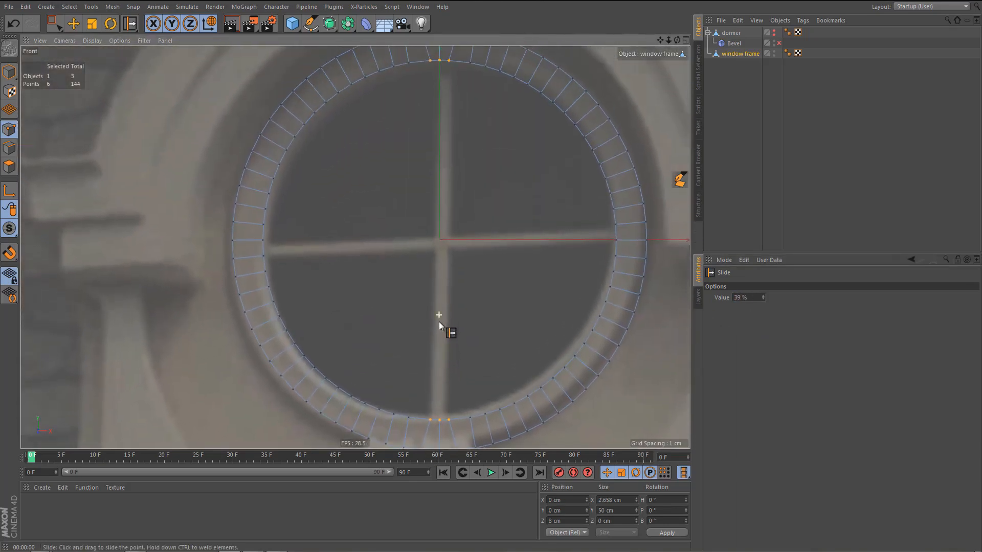
scroll(438, 322, down, 1)
ctrl+click(9, 148)
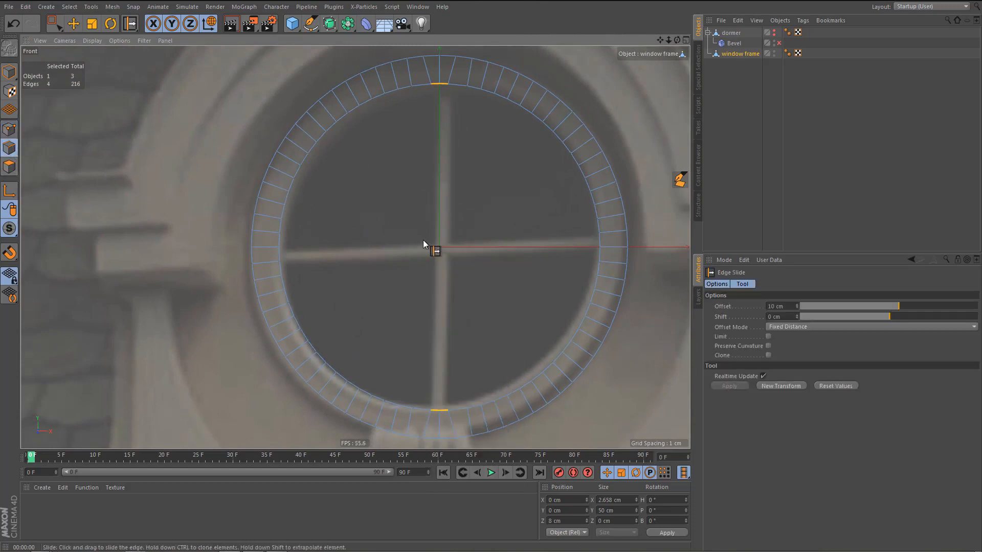
Stitch the selected inner top edges to the inner bottom edges to form the vertical crossbar, and check it in perspective.
key(m)
key(p)
drag(430, 85, 465, 286)
middle_click(445, 299)
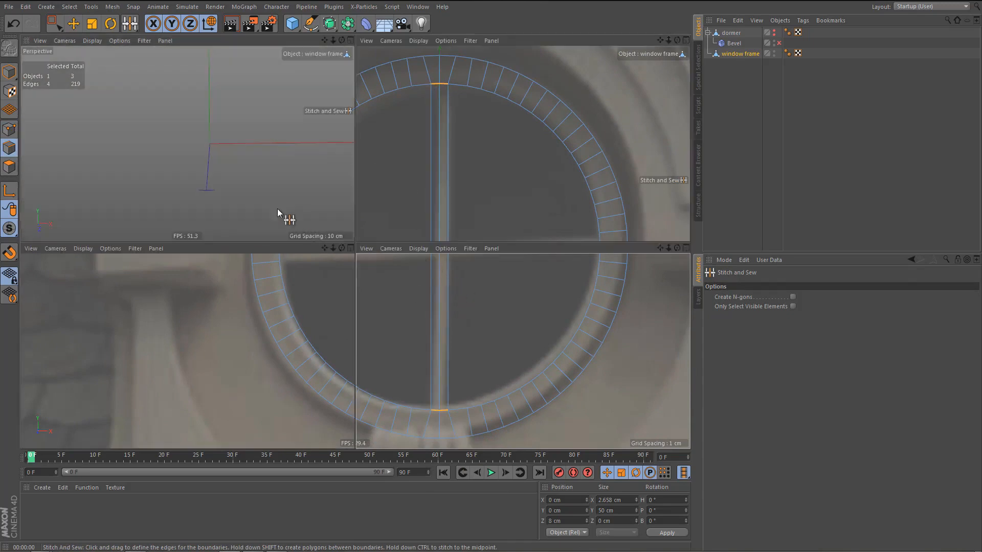
middle_click(277, 208)
scroll(387, 188, up, 2)
alt+drag(408, 183, 428, 227)
middle_click(430, 230)
middle_click(491, 347)
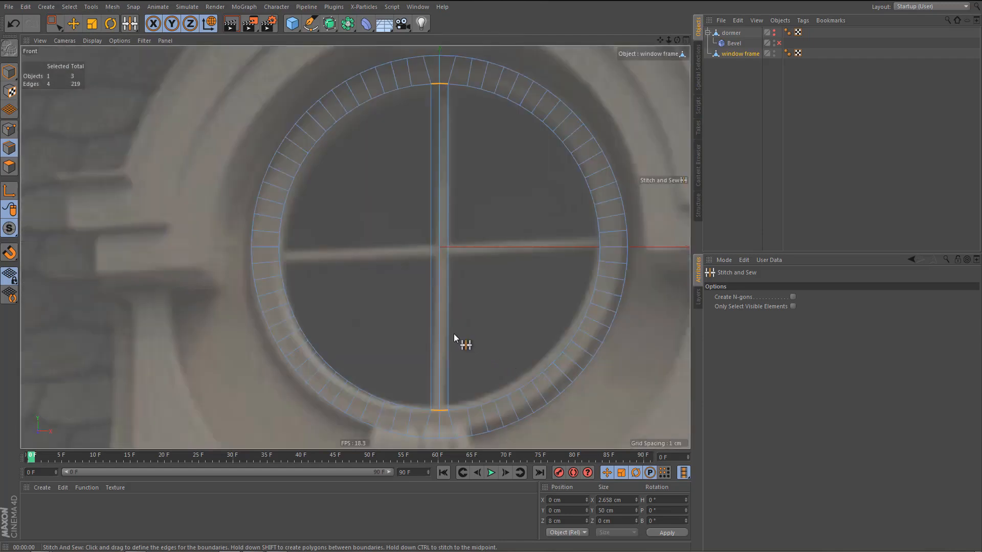
Slide the two inner left points above and below the horizontal centre point inward by 39% each.
key(Return)
alt+right_drag(255, 256, 329, 271)
key(m)
key(o)
drag(315, 198, 314, 213)
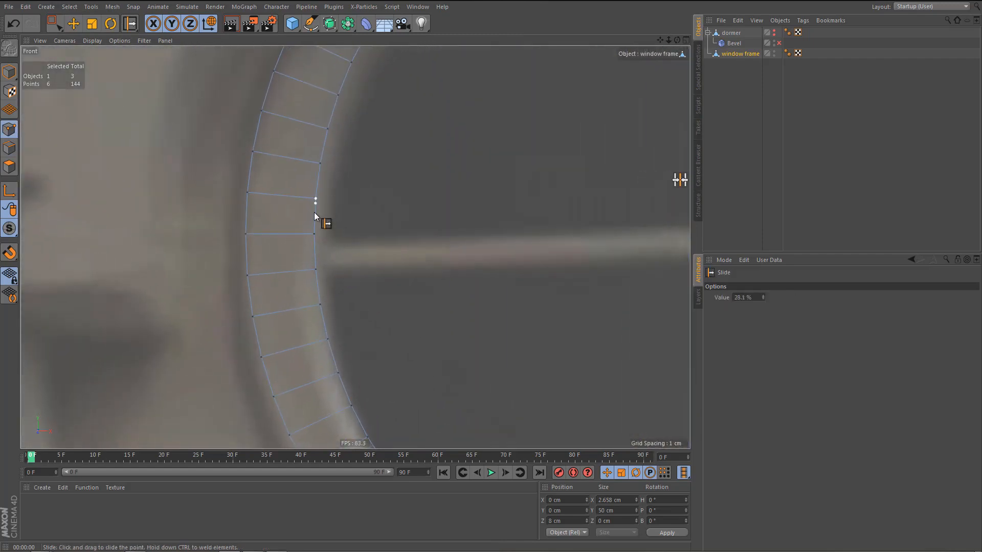
double_click(743, 297)
text(39)
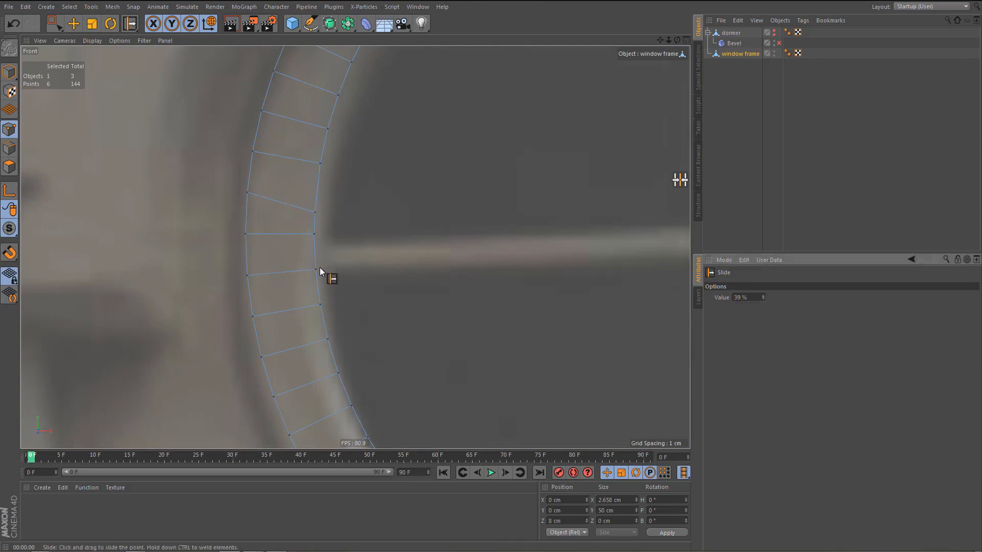
drag(316, 269, 315, 253)
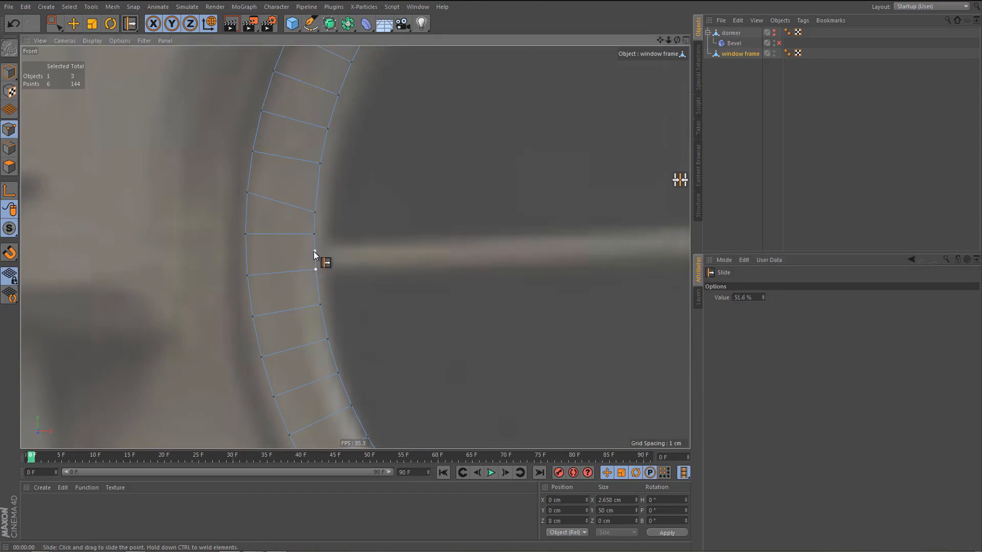
double_click(735, 298)
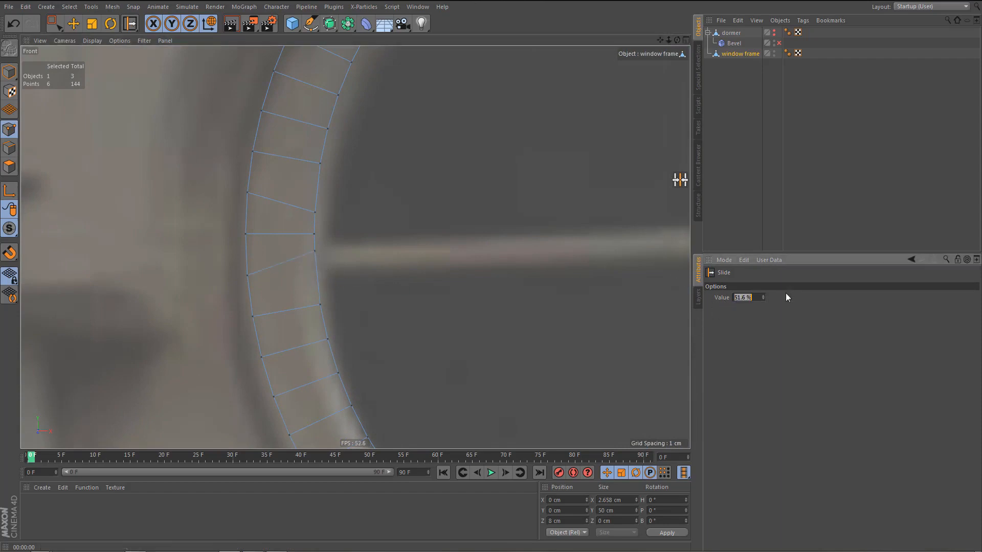
text(39)
key(Return)
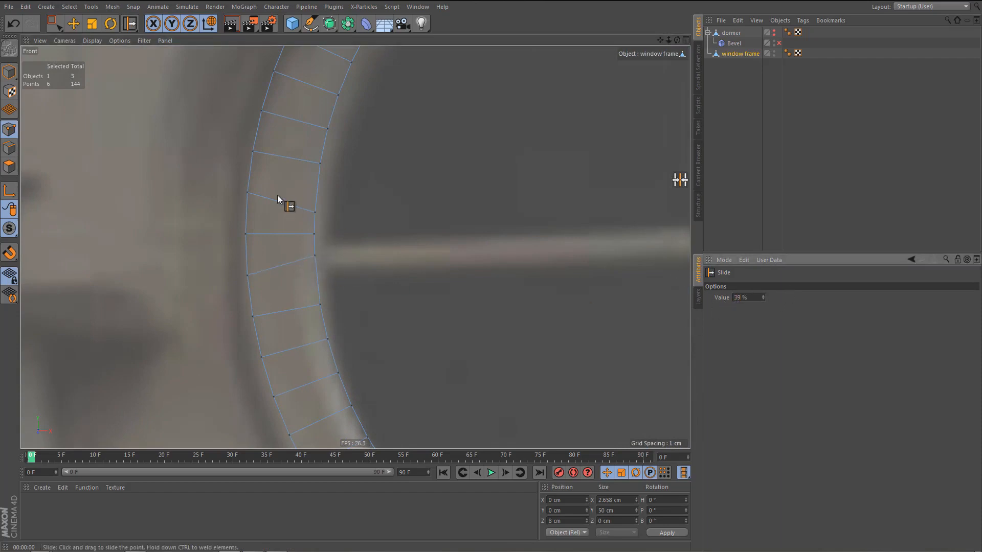
Delete all the window frame points to the right of the vertical centre line.
scroll(277, 195, down, 5)
alt+middle_drag(313, 255, 251, 268)
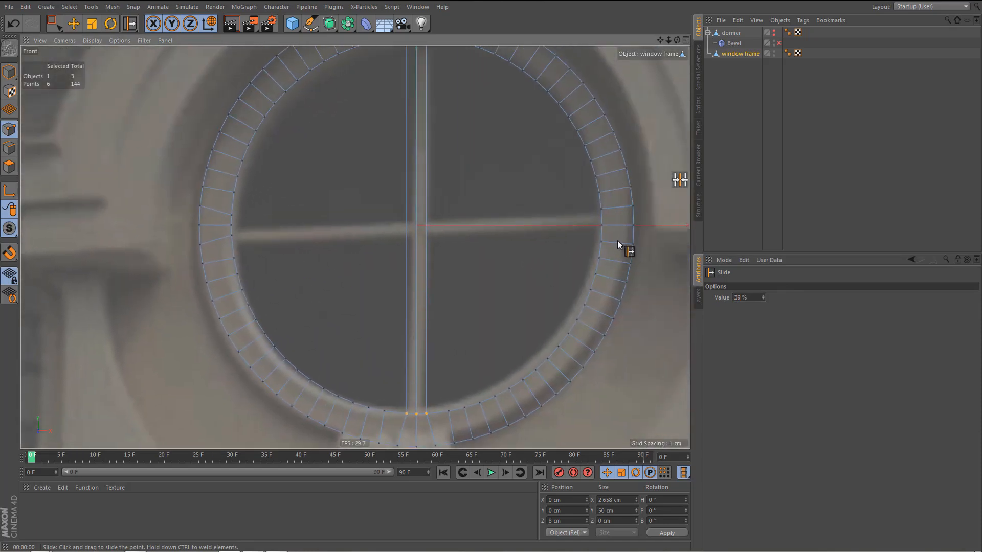
alt+middle_drag(618, 240, 544, 272)
scroll(552, 267, up, 3)
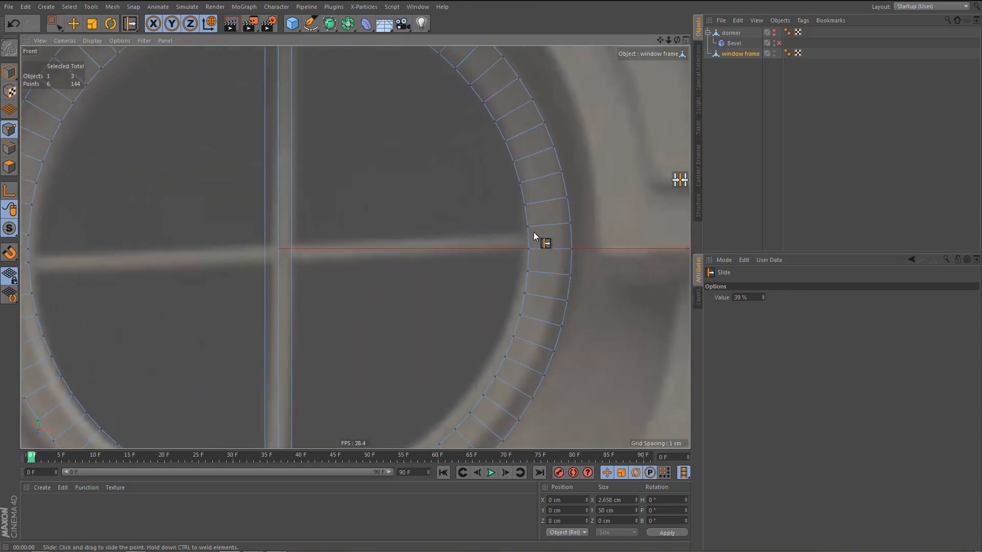
scroll(485, 278, down, 3)
key(space)
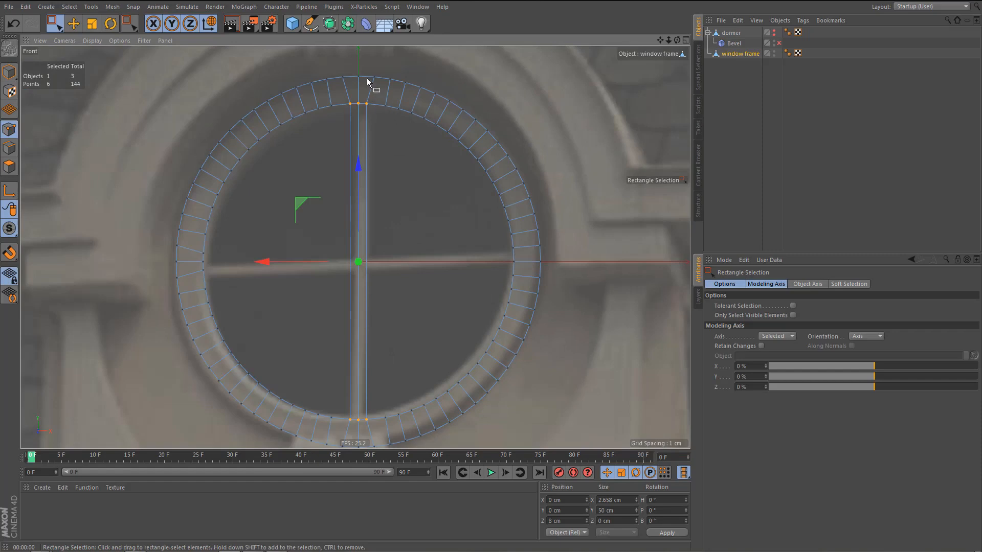
drag(367, 79, 581, 408)
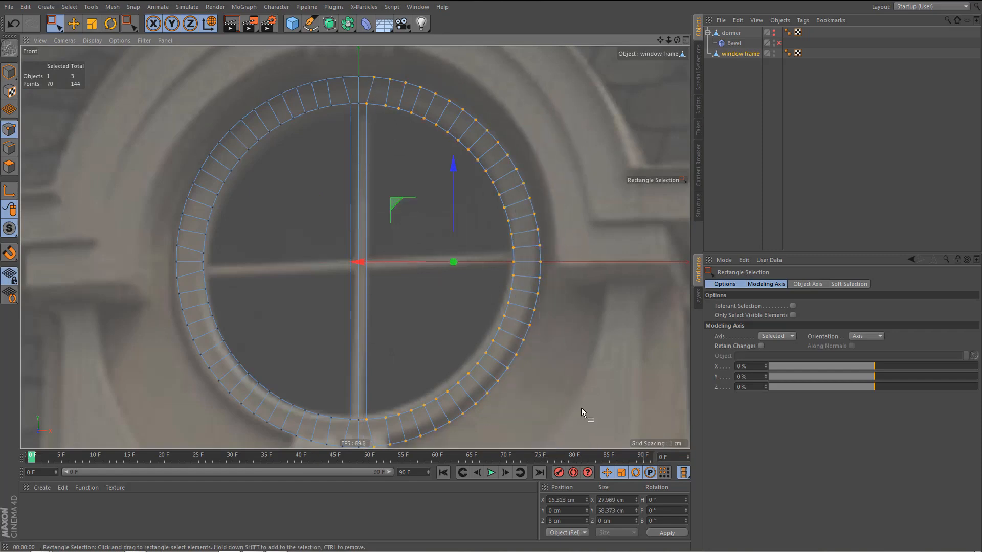
key(Delete)
Cut three horizontal lines across the vertical crossbar, level with the three inner left points of the ring.
alt+middle_drag(429, 298, 513, 256)
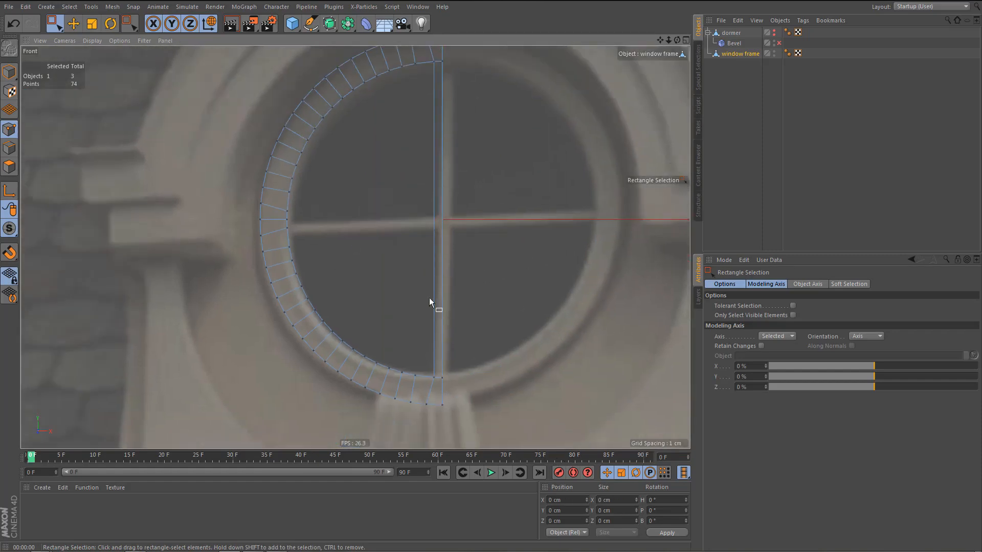
alt+right_drag(401, 248, 416, 251)
alt+middle_drag(416, 250, 405, 295)
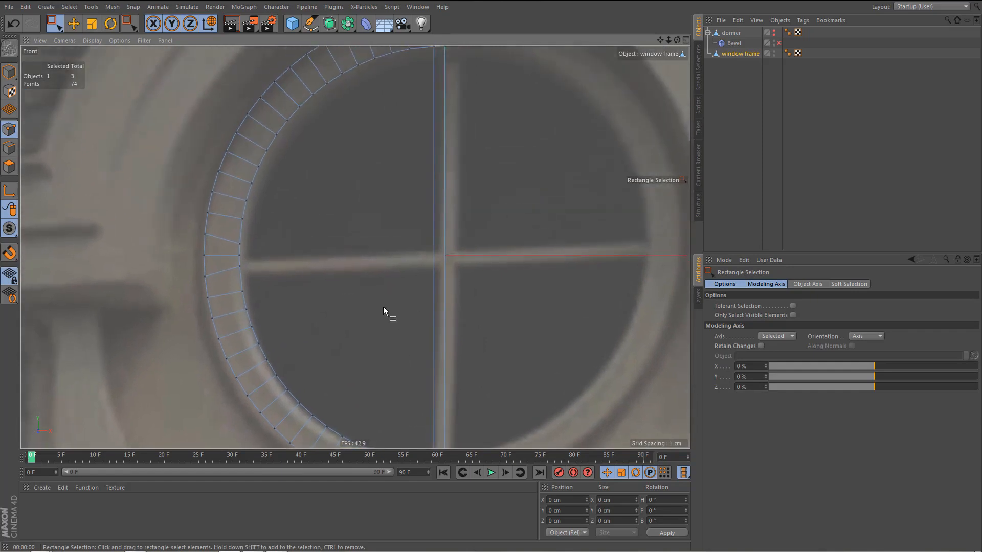
key(k)
key(k)
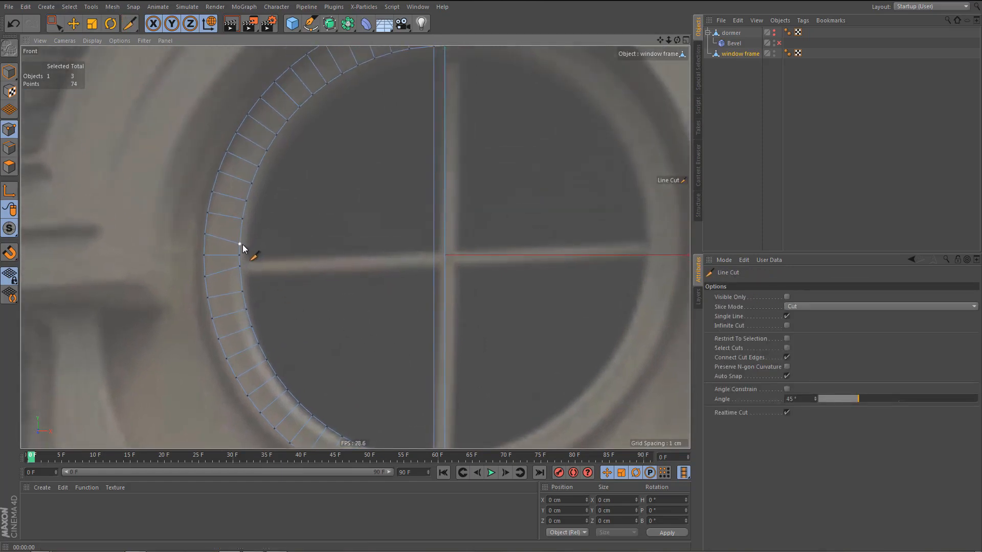
drag(241, 244, 486, 245)
drag(239, 255, 491, 255)
mouse_move(239, 266)
mouse_down()
mouse_move(479, 271)
mouse_move(483, 286)
mouse_up()
Stitch the ring's two inner left edges to the crossbar's newly cut edges to form the horizontal bar, and preview the render.
key(Return)
key(space)
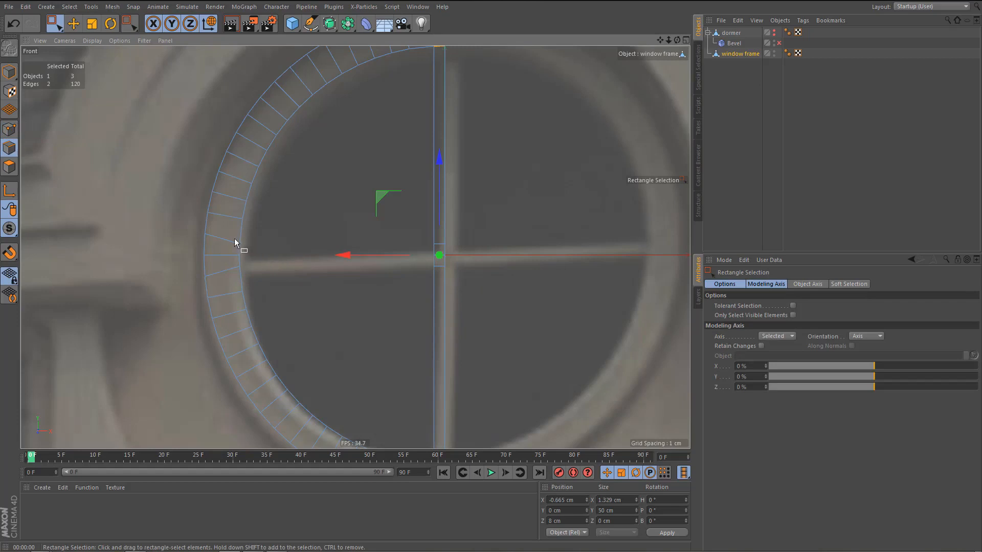
drag(235, 242, 437, 282)
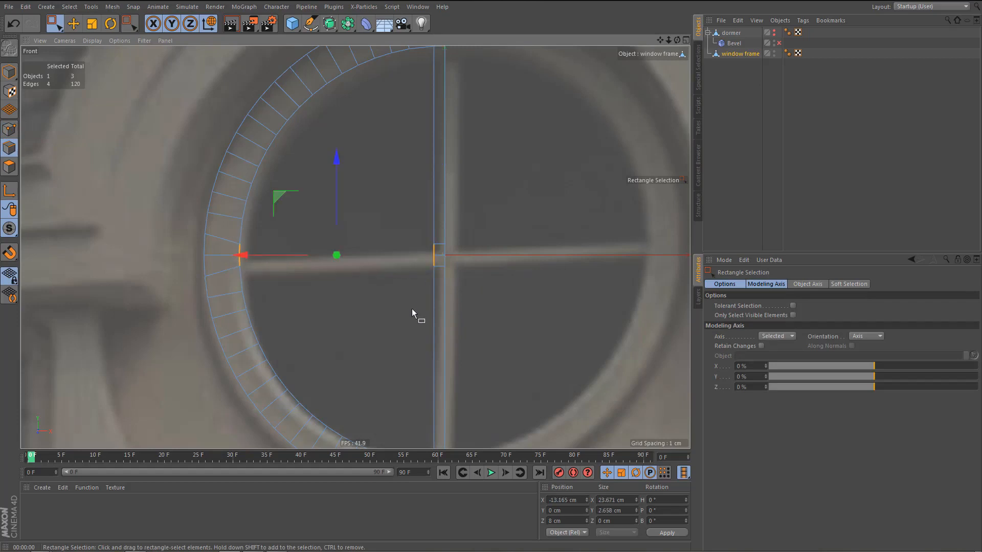
key(m)
key(p)
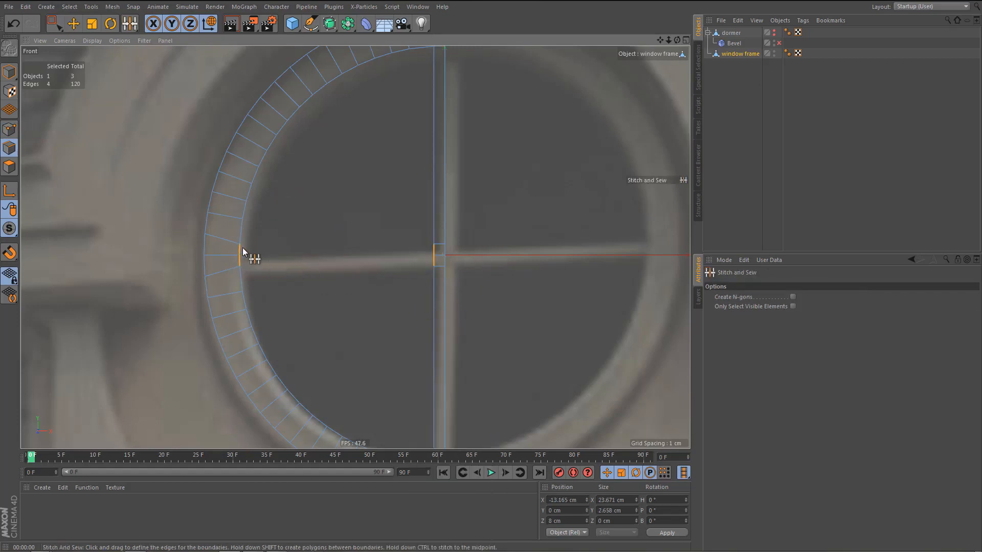
drag(242, 247, 425, 252)
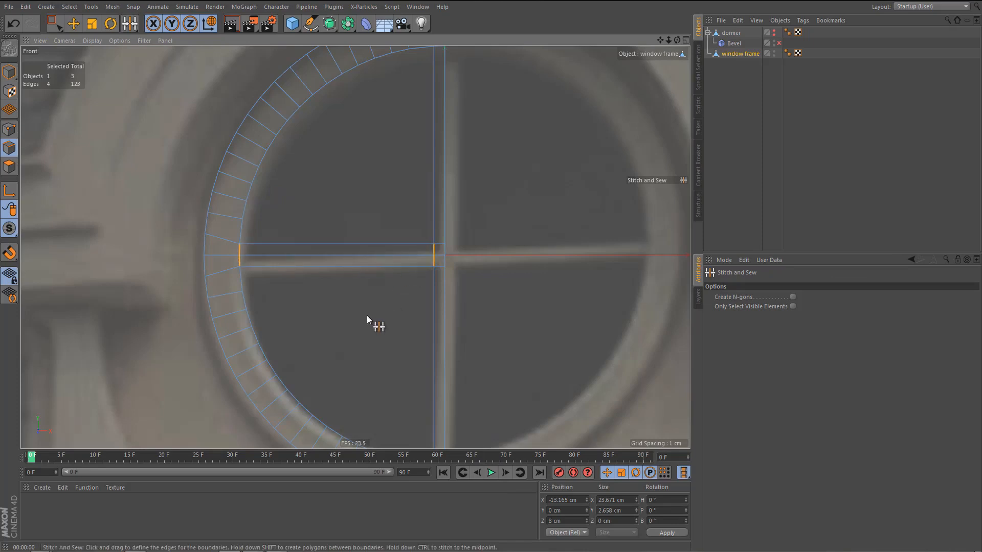
scroll(368, 276, down, 3)
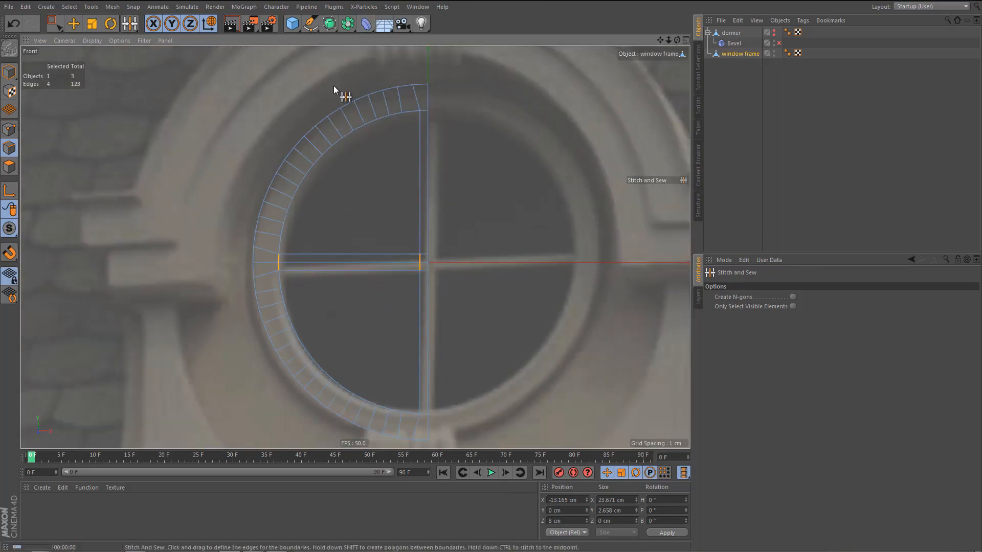
key(ctrl+r)
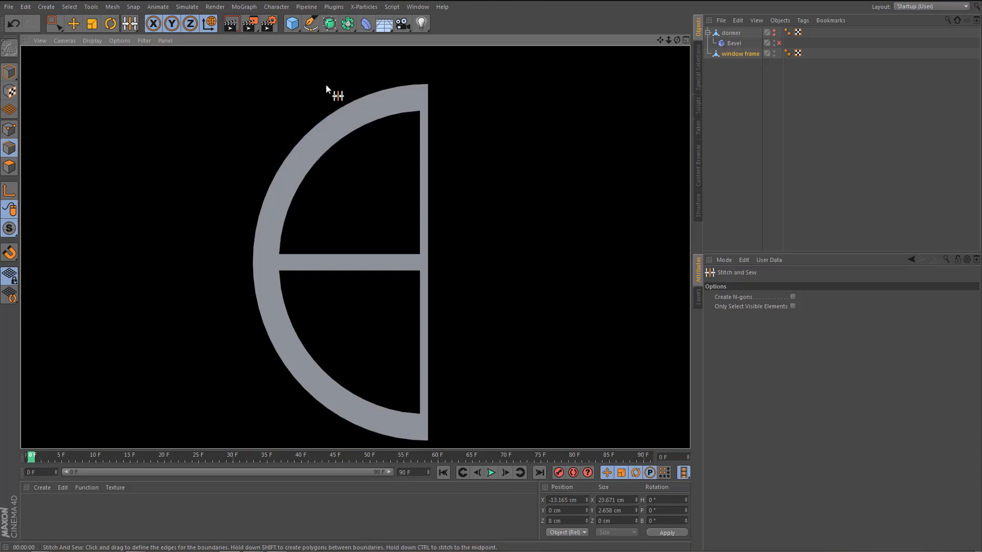
Mirror the half window frame across the ZY plane with a Symmetry object and preview the render.
click(348, 23)
alt+click(462, 70)
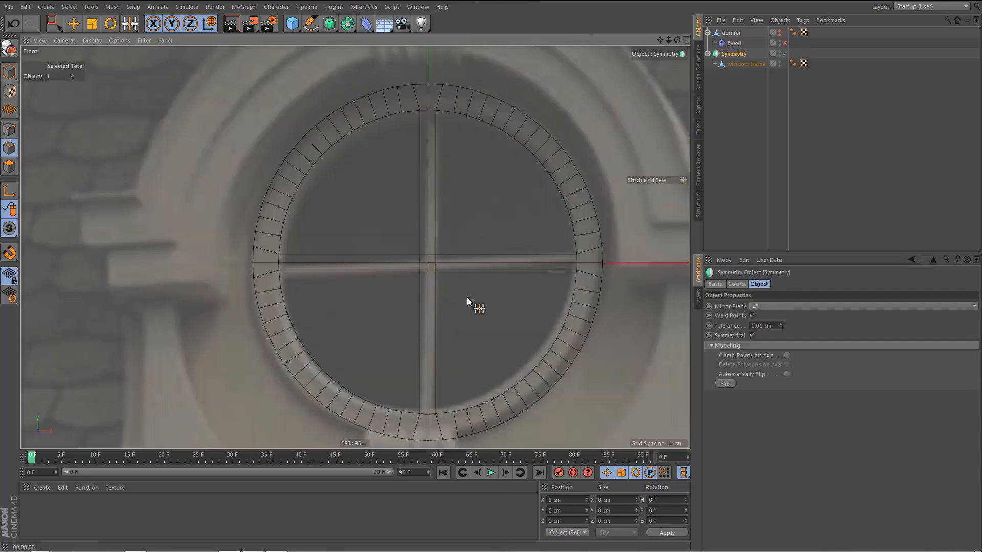
alt+middle_drag(468, 297, 449, 292)
alt+right_drag(447, 302, 432, 335)
key(ctrl+r)
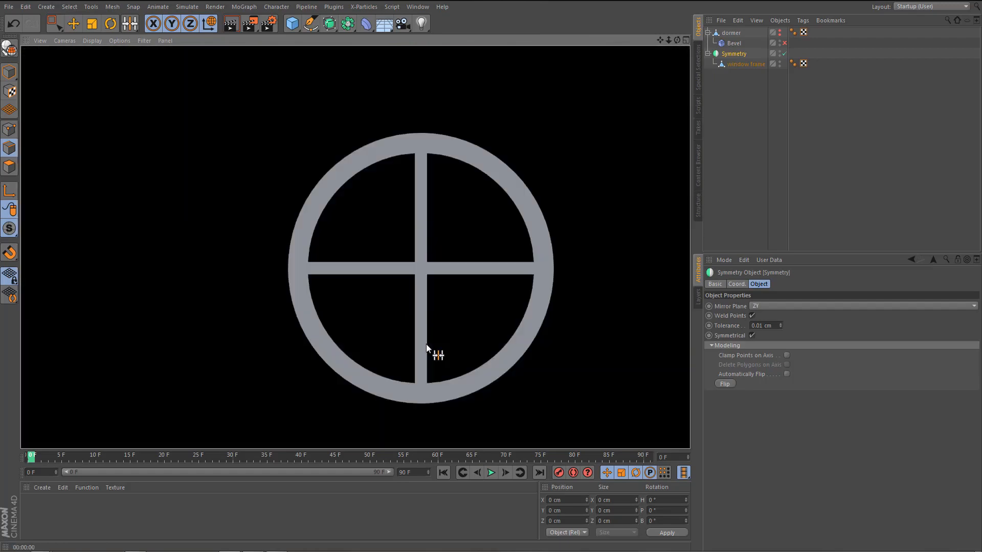
Convert the Symmetry object to editable geometry, ungroup the window frame, and delete the leftover Symmetry null.
middle_click(425, 344)
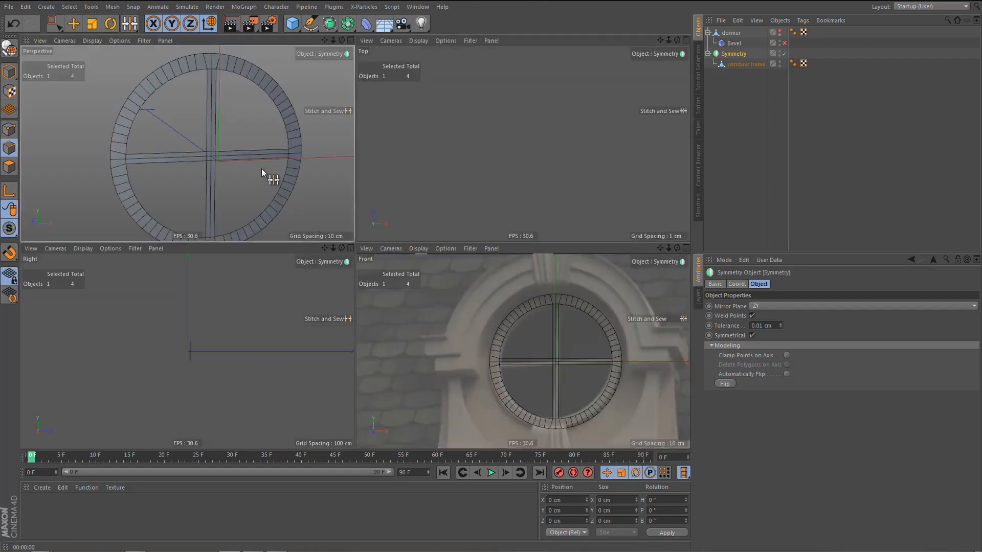
middle_click(262, 168)
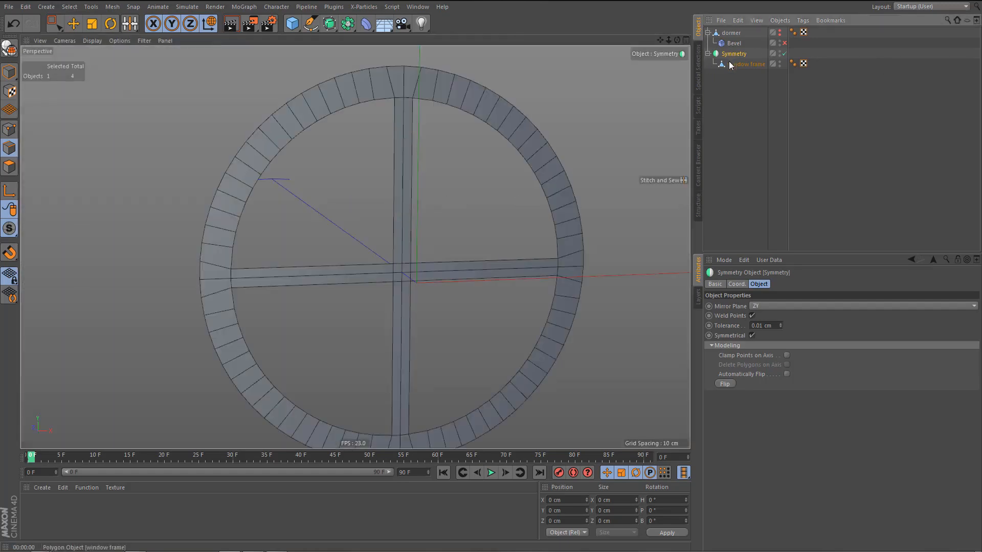
key(c)
key(shift+g)
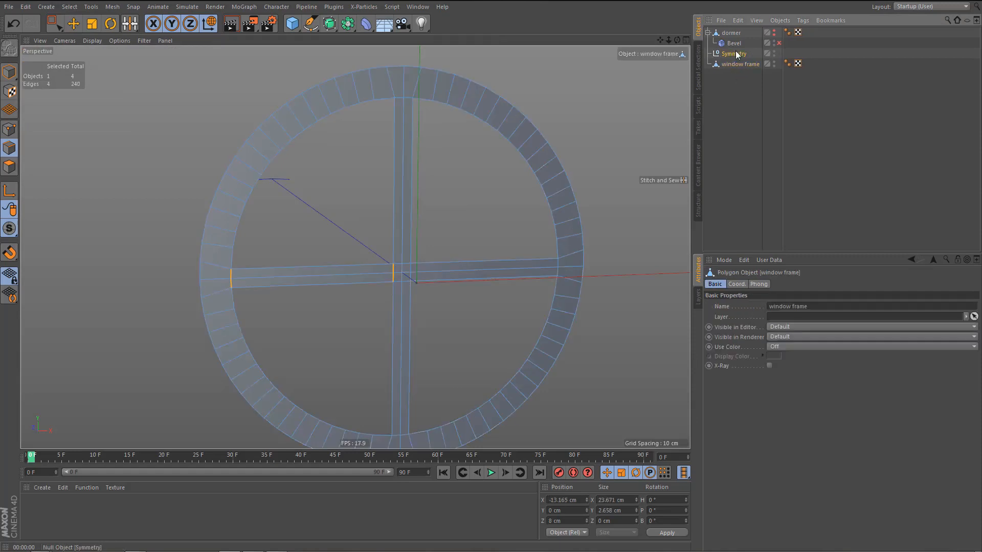
click(736, 56)
key(Delete)
click(735, 55)
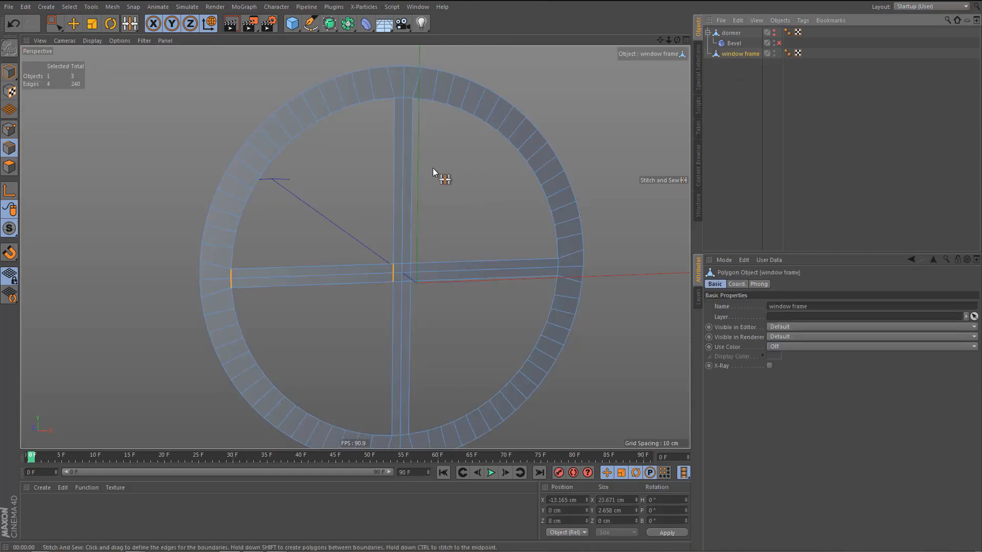
Align the normals of all the window frame's polygons and optimize the mesh.
alt+drag(410, 181, 428, 203)
key(Return)
key(ctrl+a)
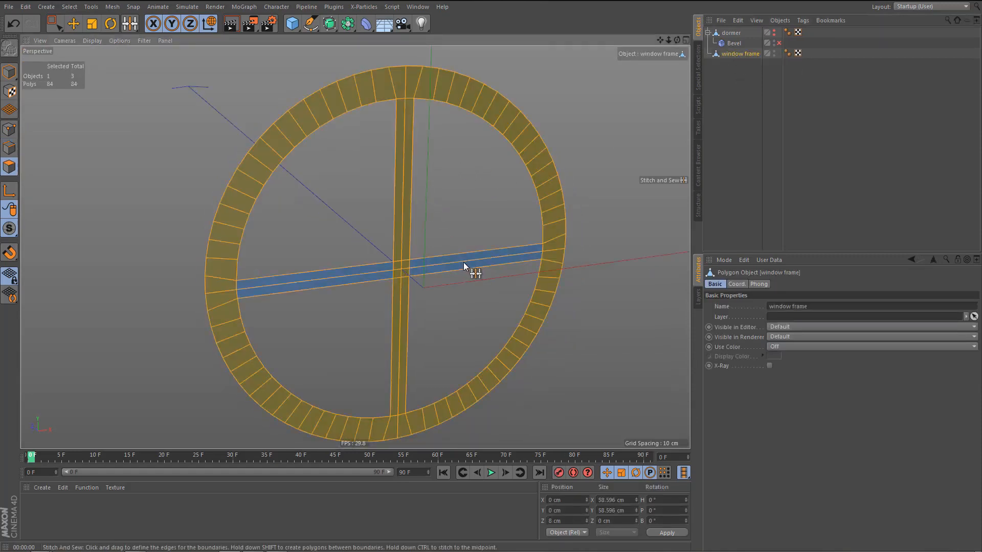
right_click(492, 268)
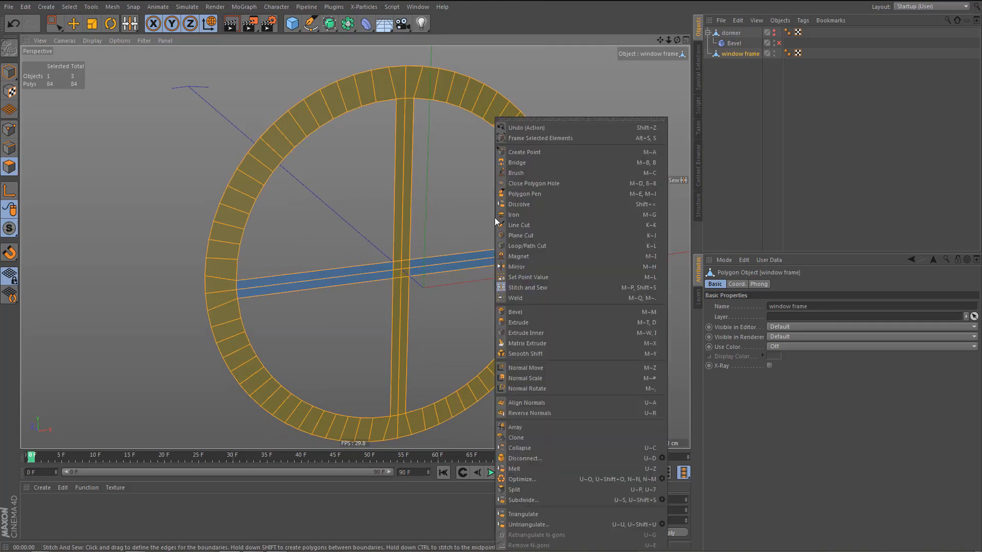
click(529, 404)
alt+drag(501, 317, 503, 318)
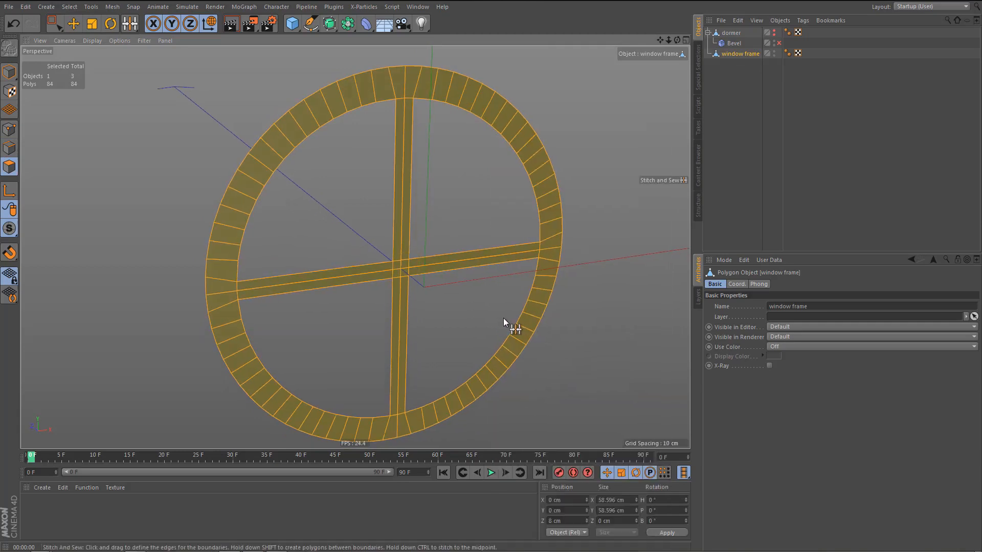
key(u)
key(o)
Extrude all the window frame's polygons by 4 cm.
scroll(364, 281, down, 4)
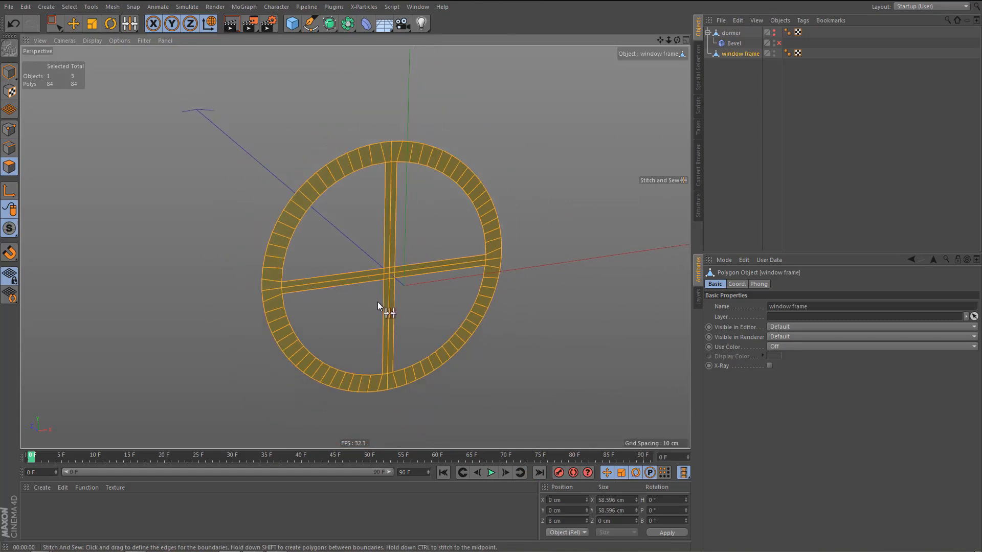
key(d)
mouse_move(493, 313)
mouse_down()
mouse_move(528, 313)
mouse_move(493, 313)
mouse_up()
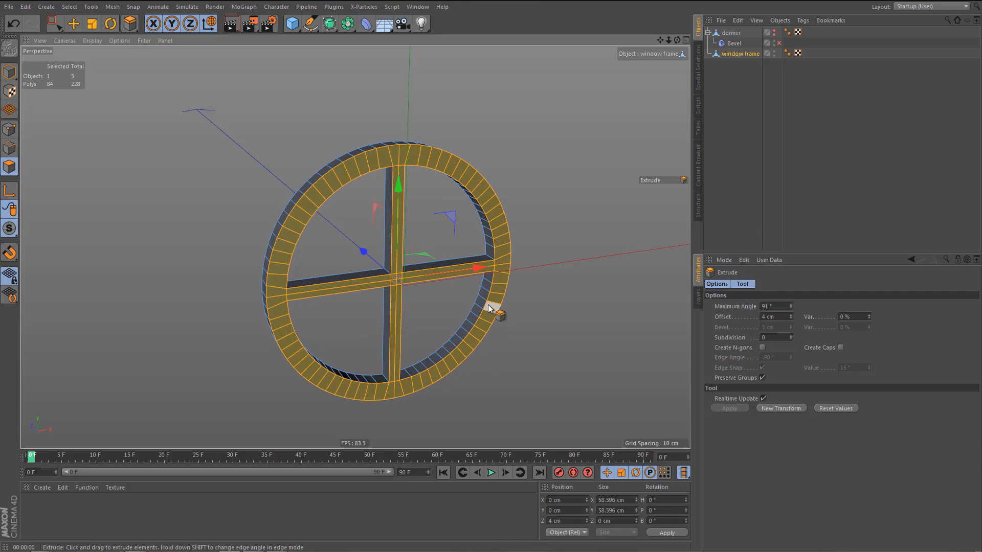
Ring-select the front faces of the circular frame without the crossbars and extrude them by 1.5 cm.
key(u)
key(b)
click(492, 220)
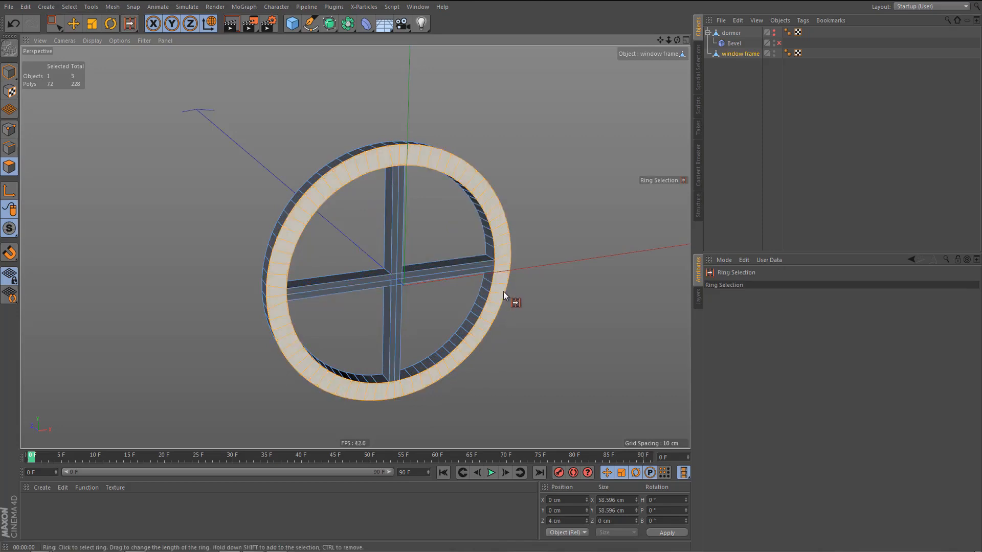
alt+drag(503, 291, 519, 293)
key(d)
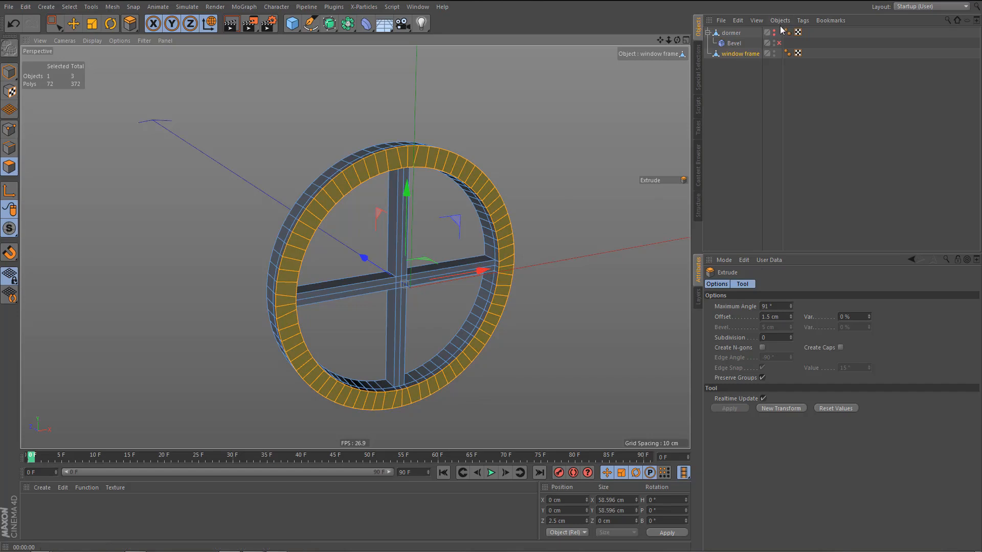
Show the dormer with its Bevel deformer enabled and switch the window frame to model mode.
alt+click(774, 32)
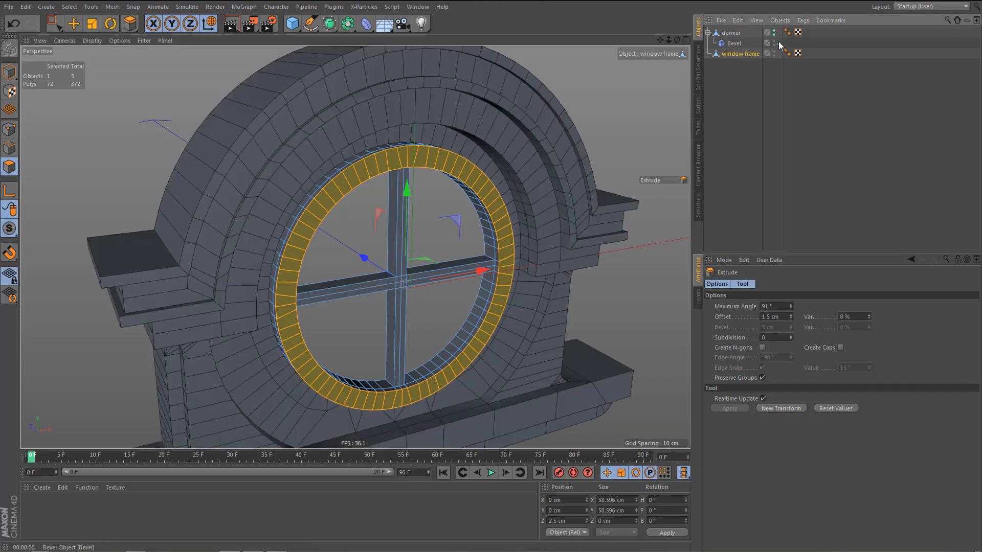
click(778, 43)
alt+drag(487, 179, 378, 166)
key(Return)
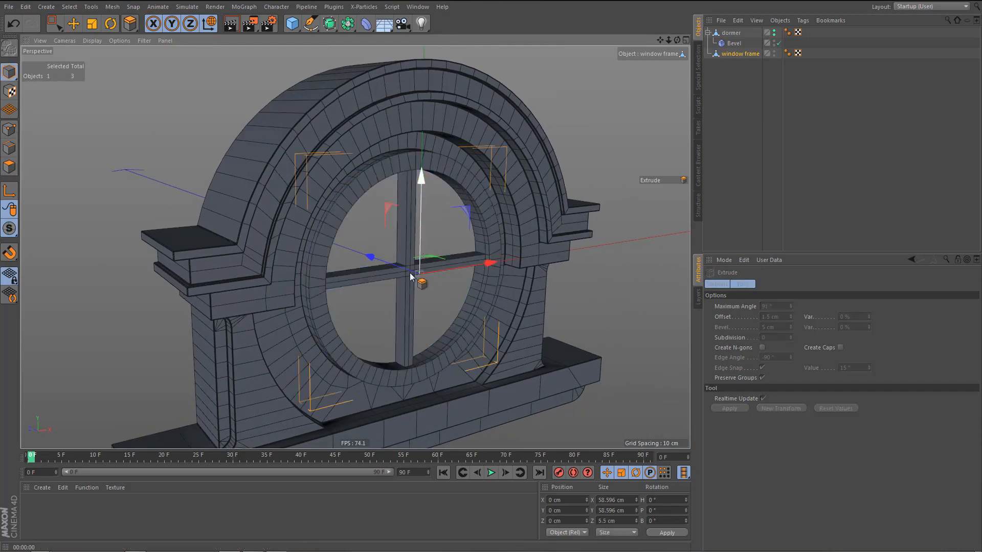
Move the window frame along the Z axis to about 3.03 cm within the dormer opening.
scroll(412, 276, up, 5)
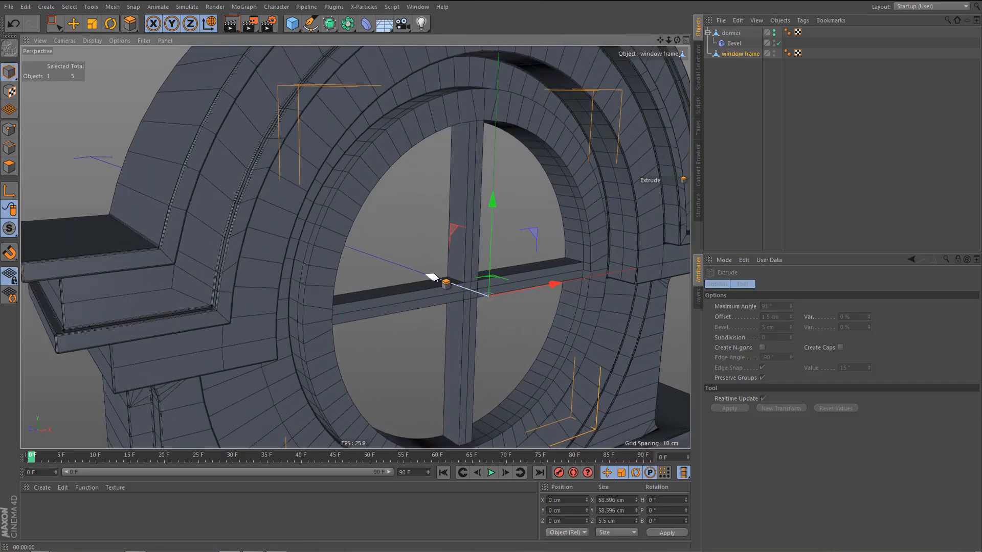
key(e)
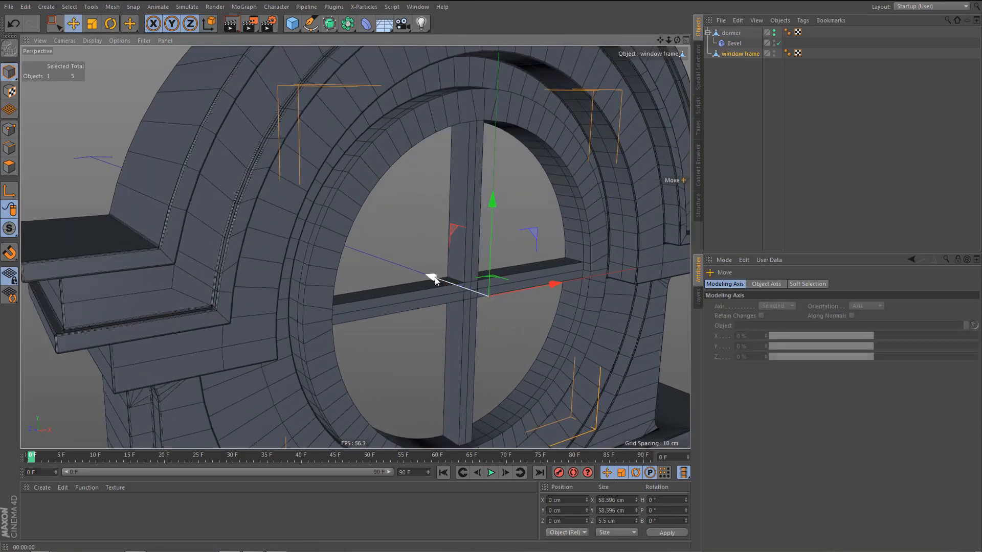
mouse_move(434, 277)
mouse_down()
mouse_move(390, 253)
mouse_move(422, 268)
mouse_up()
alt+drag(504, 259, 452, 254)
alt+drag(401, 294, 435, 299)
drag(395, 246, 398, 249)
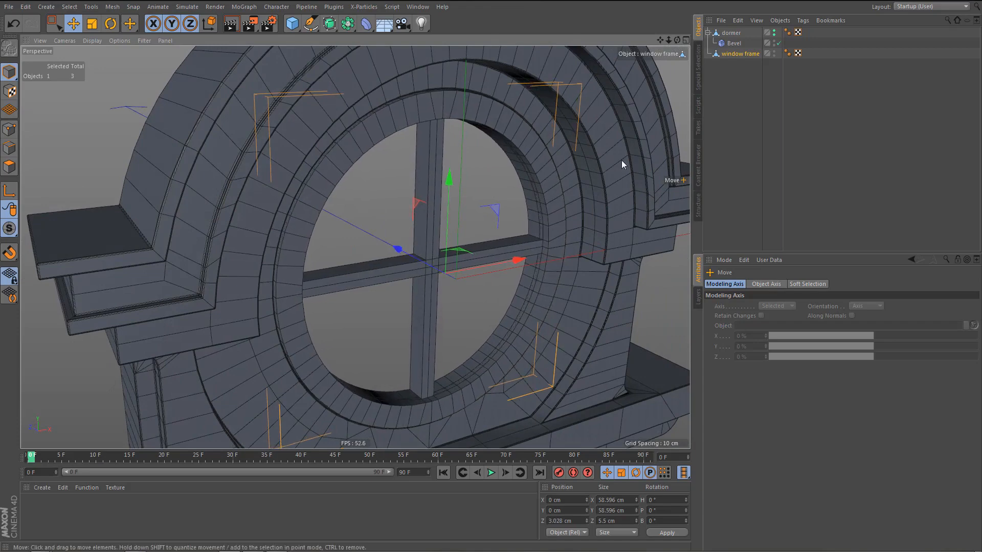
Add a Bevel deformer to the window frame and restrict it with Use Angle.
click(365, 23)
click(405, 169)
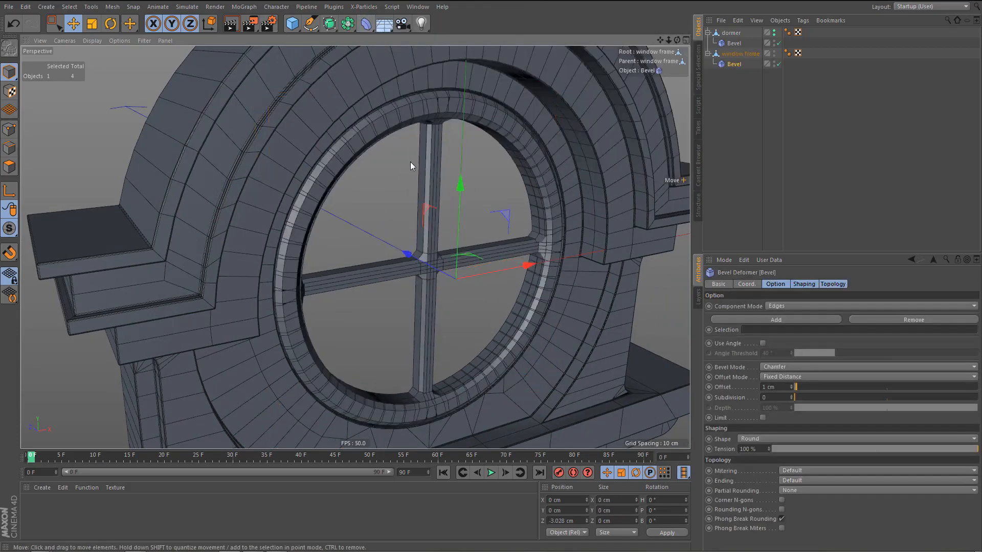
click(762, 343)
alt+middle_drag(529, 316, 511, 301)
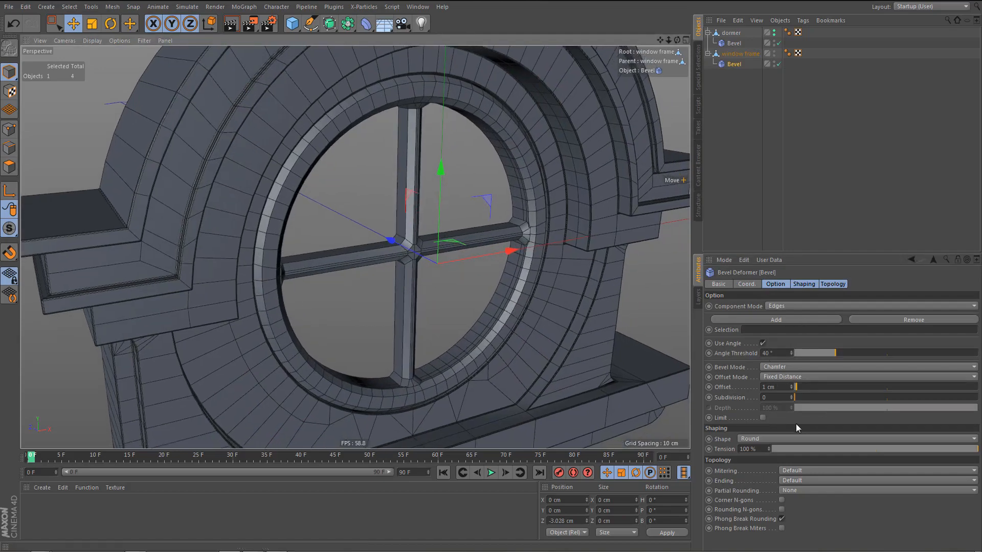
Set the window frame bevel's offset to 0.3 cm and its subdivision to 2.
drag(791, 387, 791, 393)
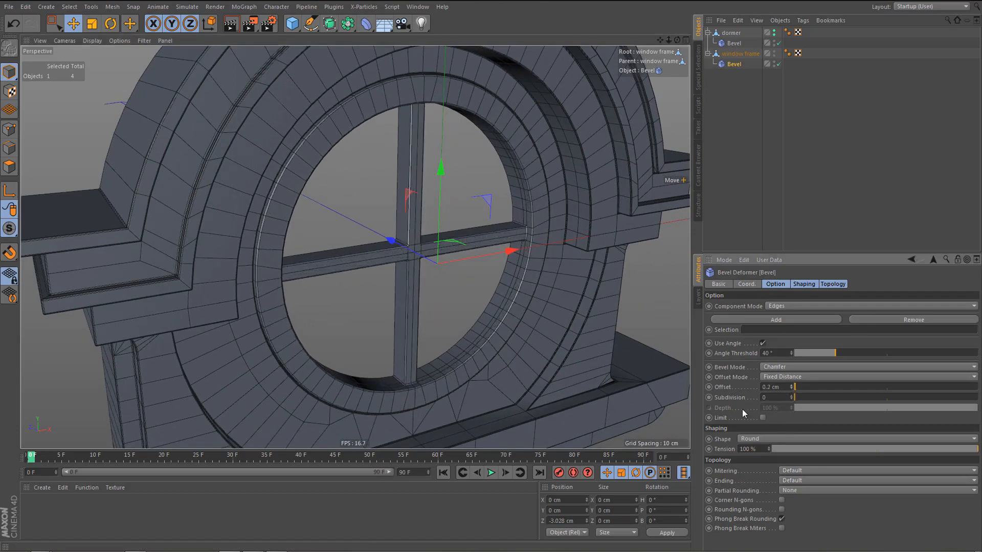
click(792, 386)
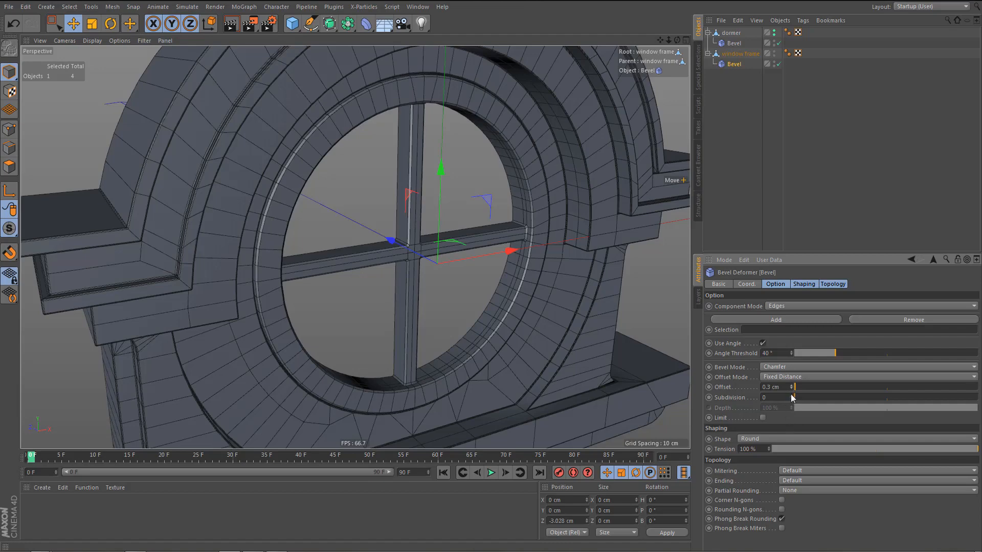
click(791, 394)
click(791, 394)
Render the perspective view to examine the dormer and the beveled window frame.
scroll(385, 204, down, 5)
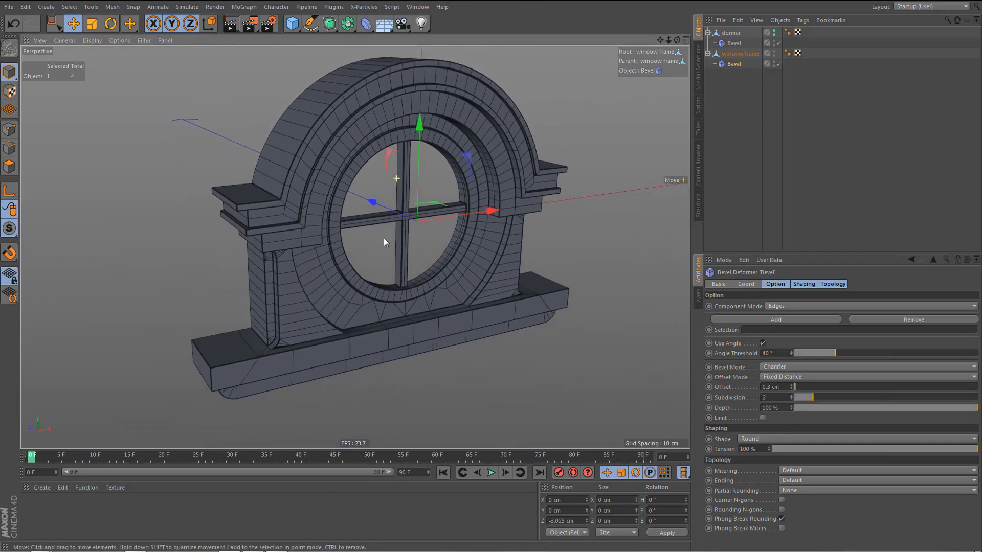
key(ctrl+r)
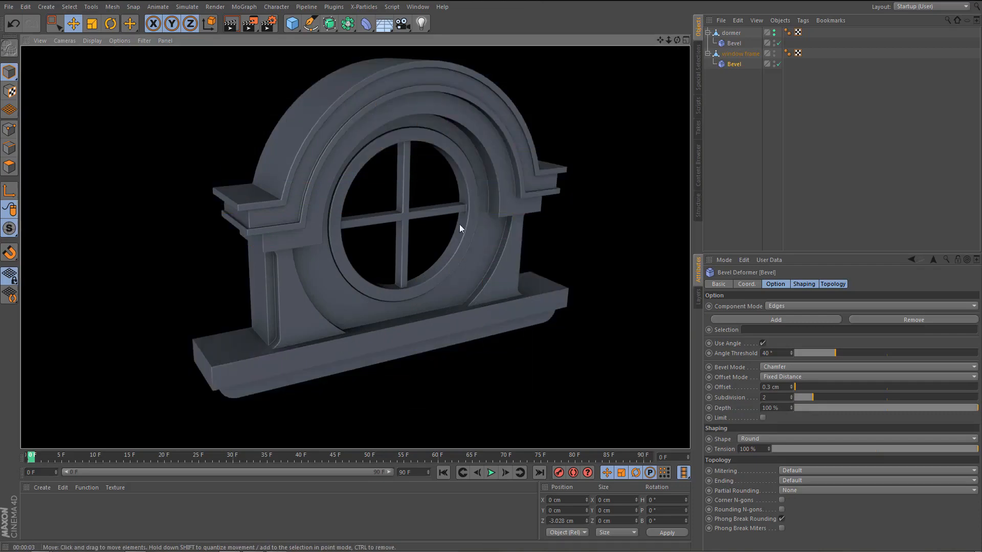
alt+drag(470, 167, 473, 160)
alt+middle_drag(472, 161, 462, 192)
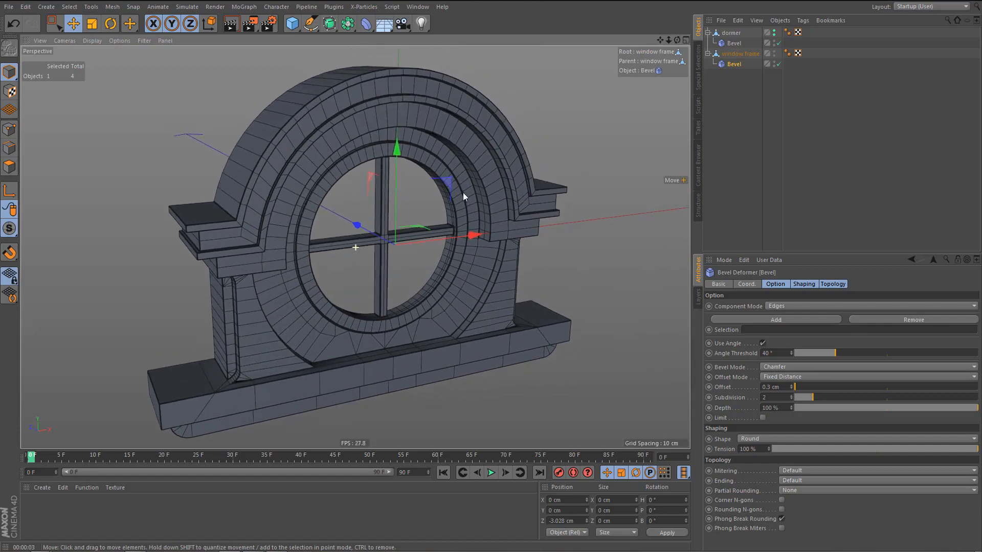
Create a plane with -Z orientation in the front view and scale it down to about 22.8 cm square.
middle_click(430, 232)
middle_click(486, 323)
scroll(425, 269, down, 2)
alt+middle_drag(425, 269, 413, 255)
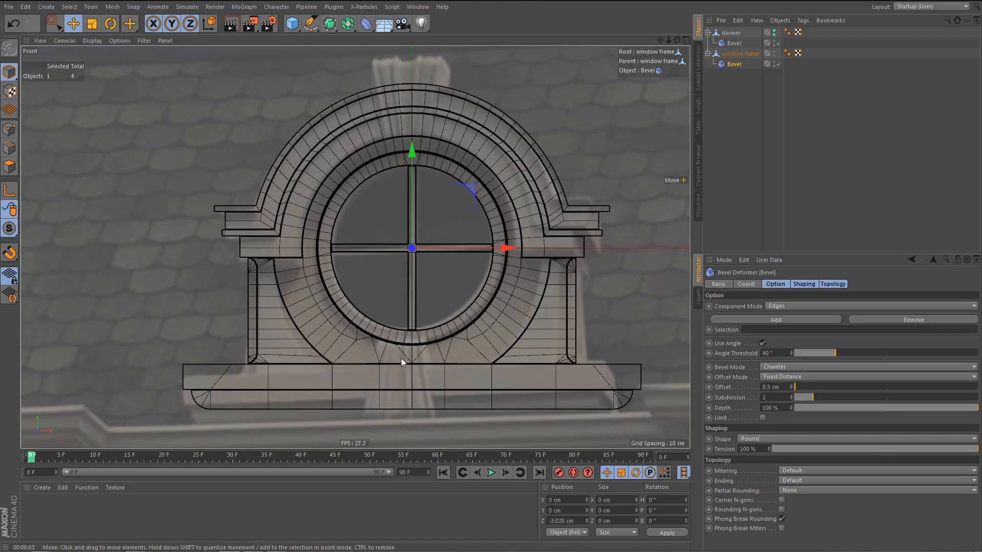
key(ctrl+d)
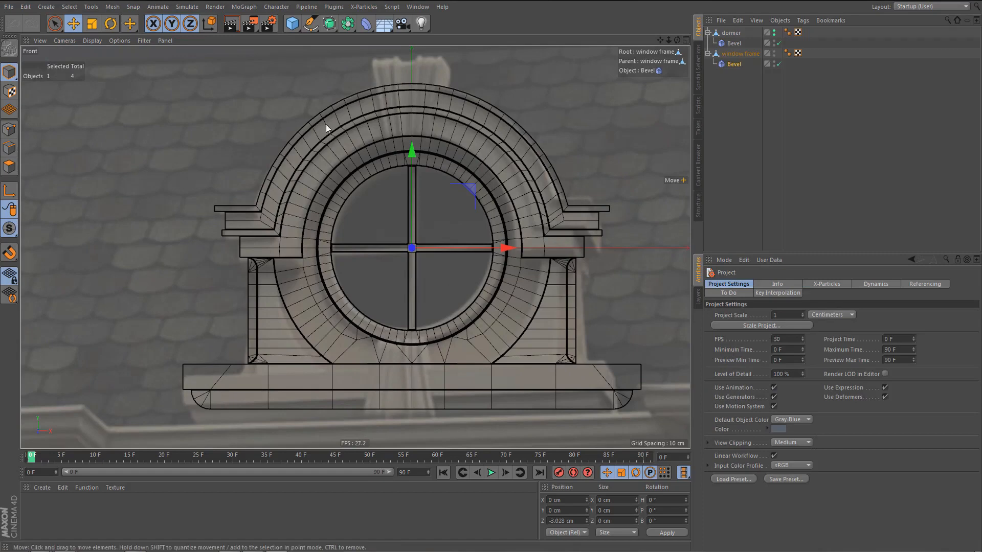
drag(295, 22, 399, 57)
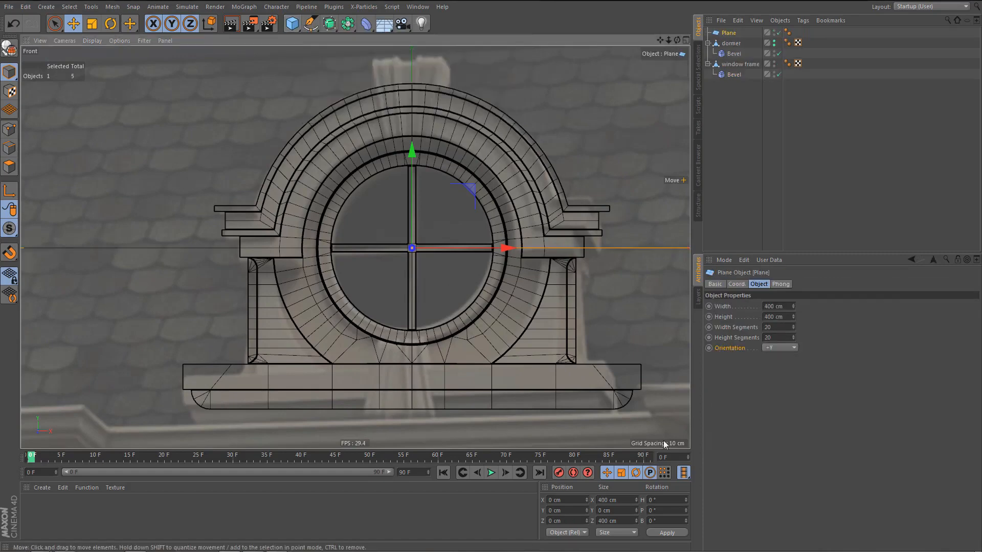
click(777, 348)
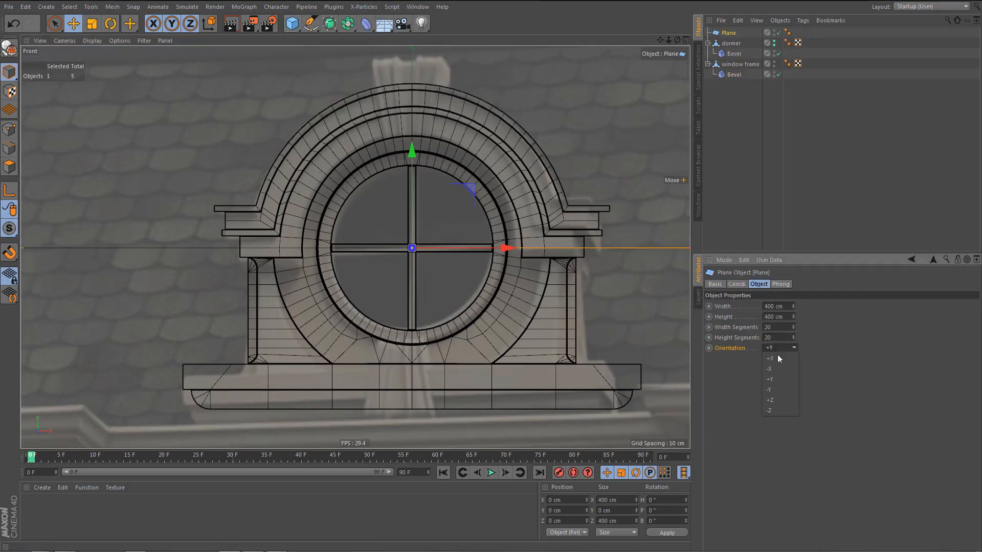
click(778, 410)
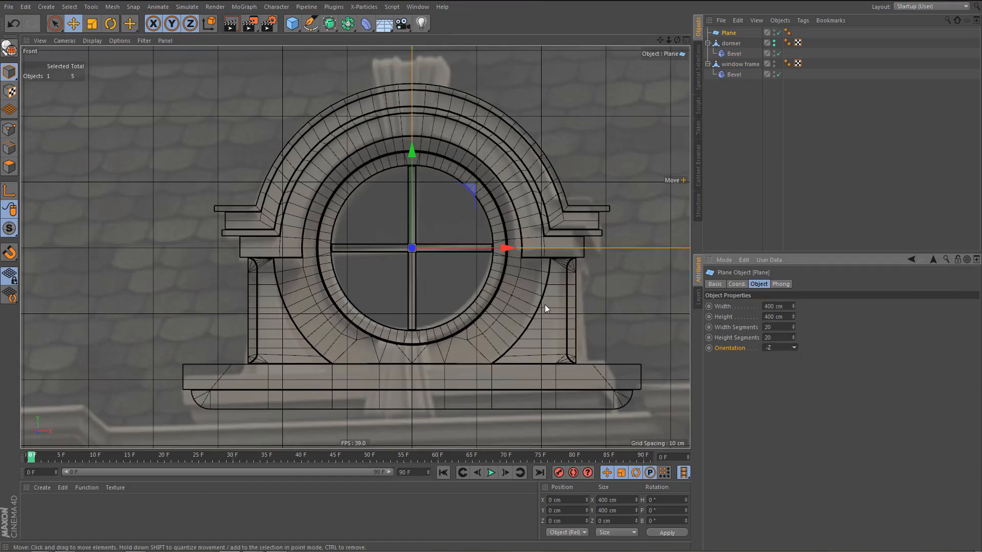
key(t)
drag(545, 309, 118, 551)
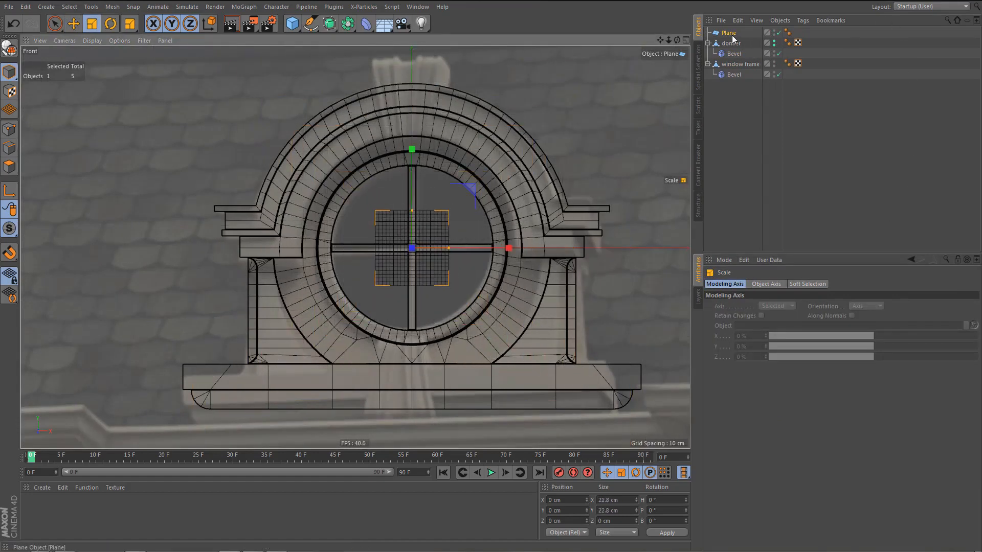
Place the plane below the window frame in the object hierarchy and rename it "stone".
drag(732, 39, 729, 94)
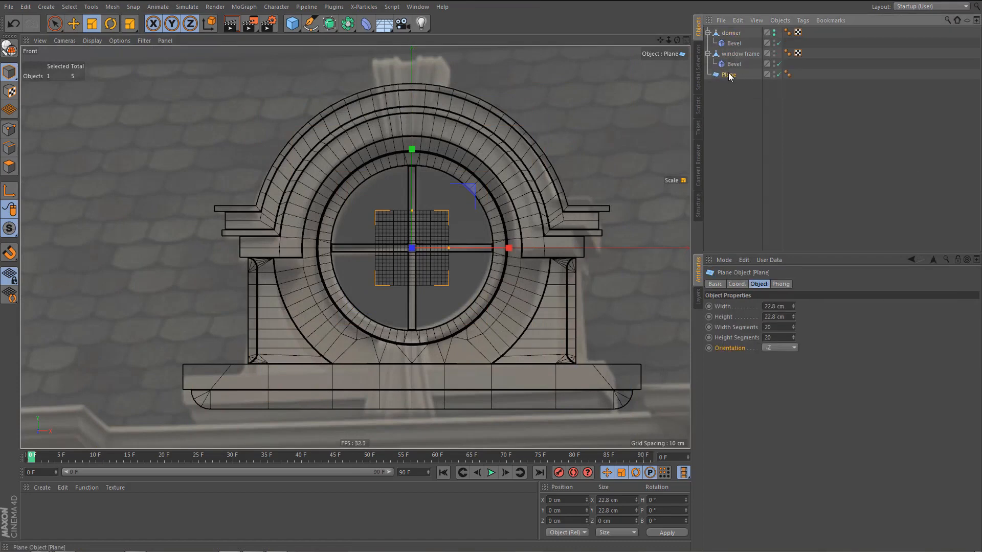
double_click(729, 75)
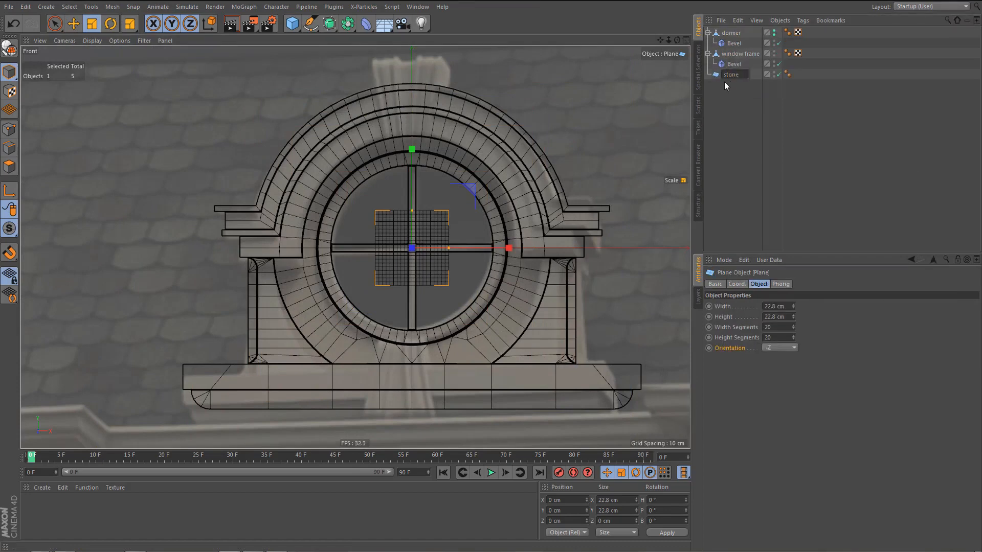
text(stone)
key(Return)
double_click(725, 75)
key(Return)
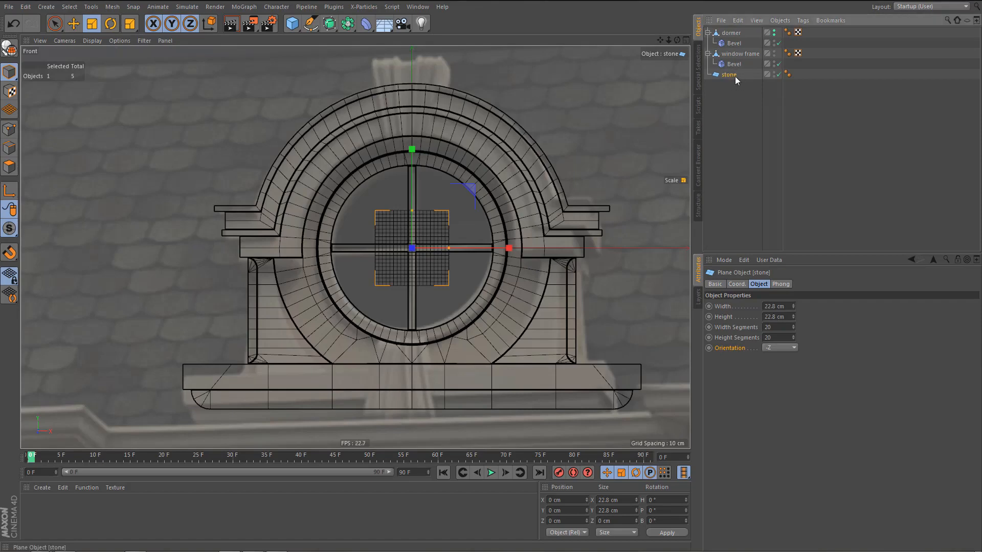
Set the stone plane to 2 width segments and 1 height segment.
click(769, 327)
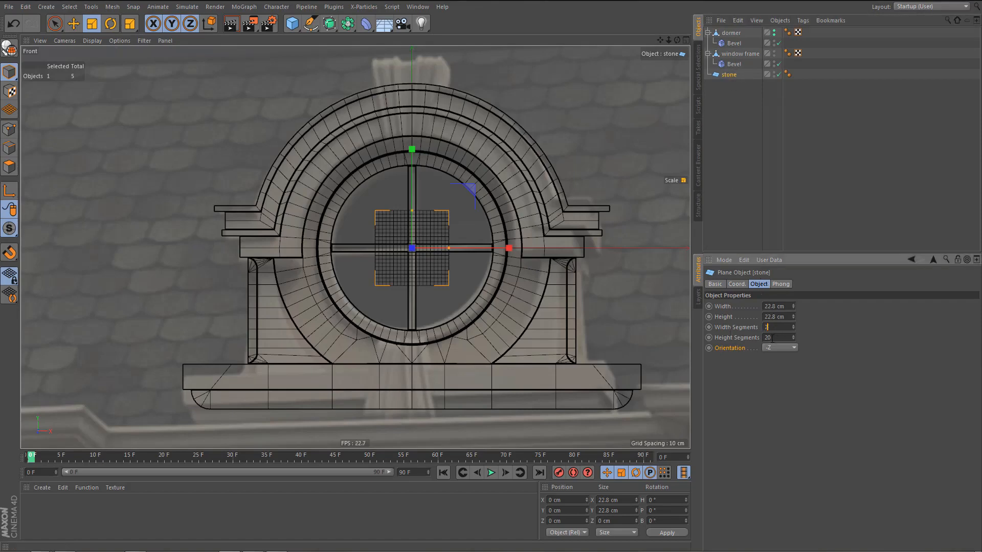
drag(775, 338, 747, 345)
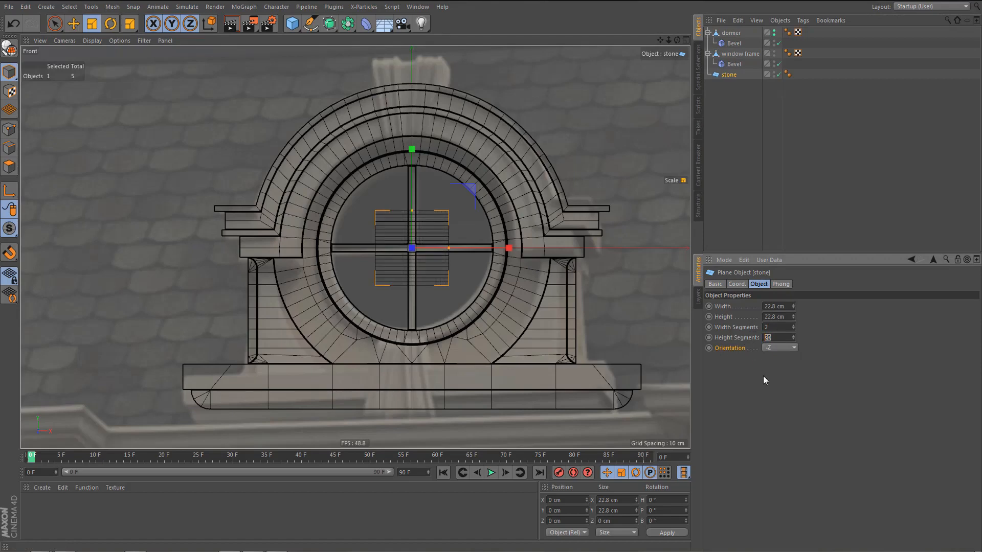
text(1)
key(Return)
scroll(430, 299, up, 3)
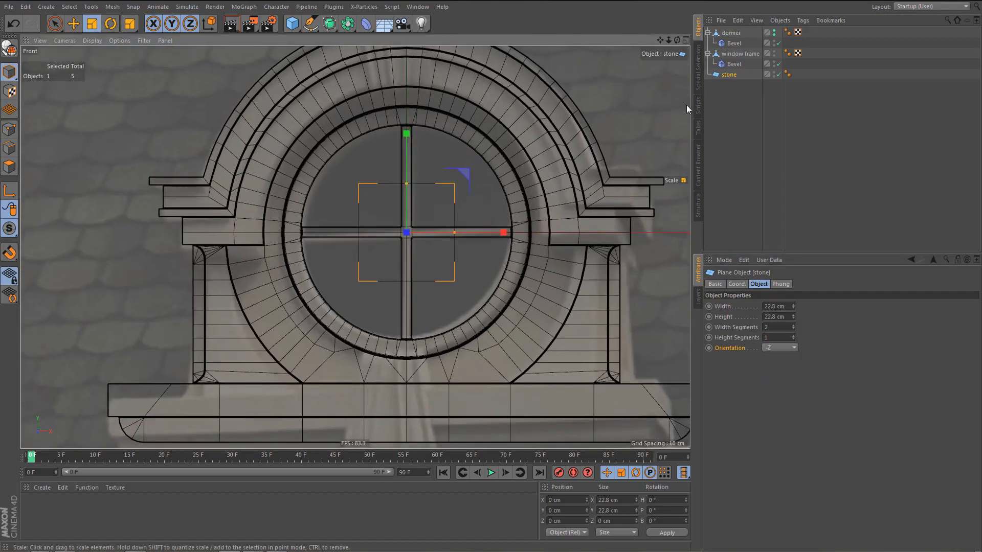
Hide the dormer and the window frame to expose the reference image.
alt+double_click(774, 32)
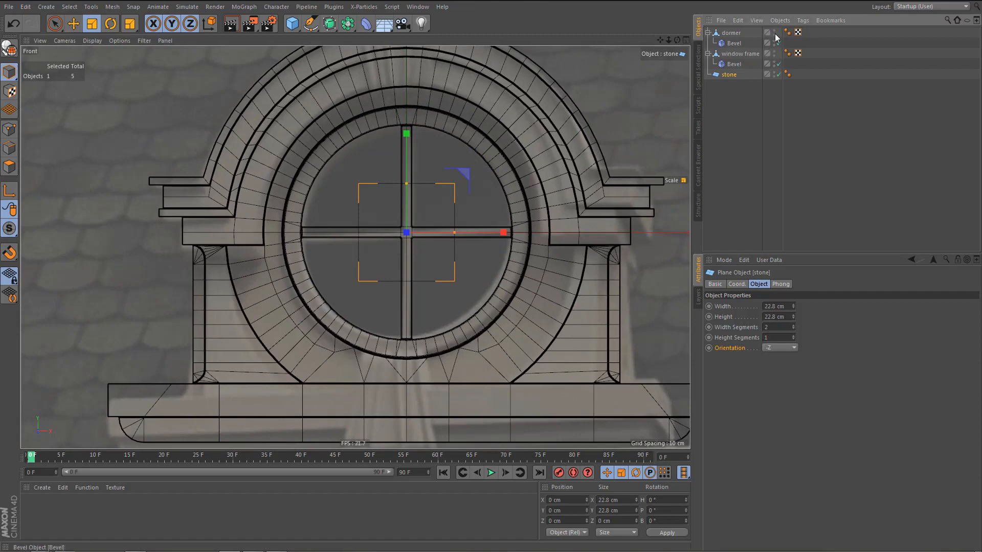
alt+click(774, 33)
alt+drag(774, 34, 775, 54)
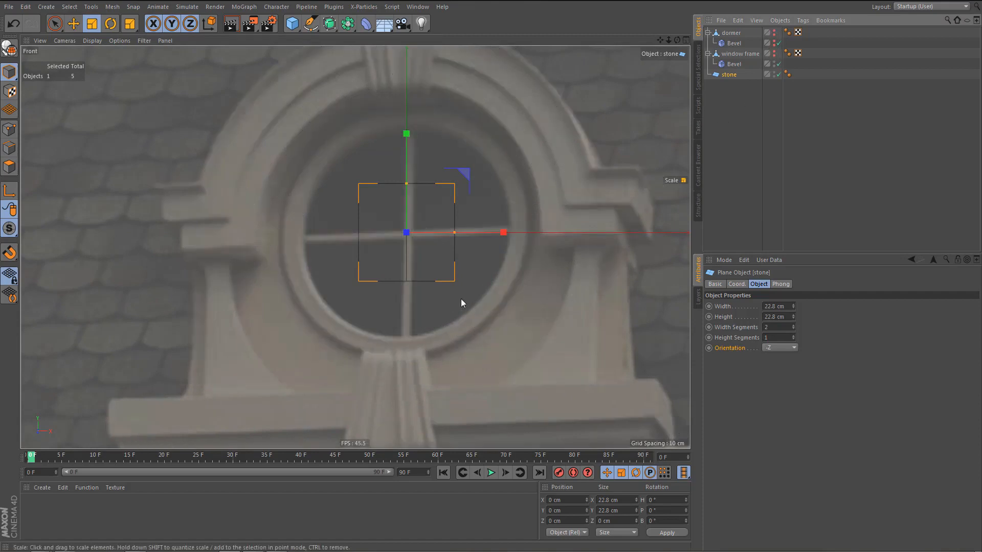
Move the stone plane down about 40 cm over the fluted stone and set the background image's Offset X to 261.9.
scroll(467, 218, up, 2)
key(e)
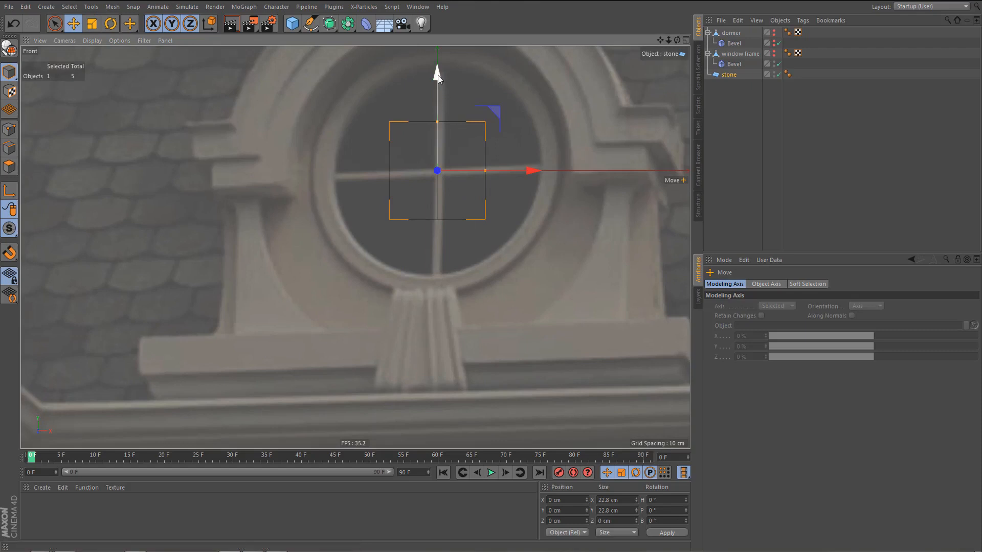
drag(437, 76, 447, 251)
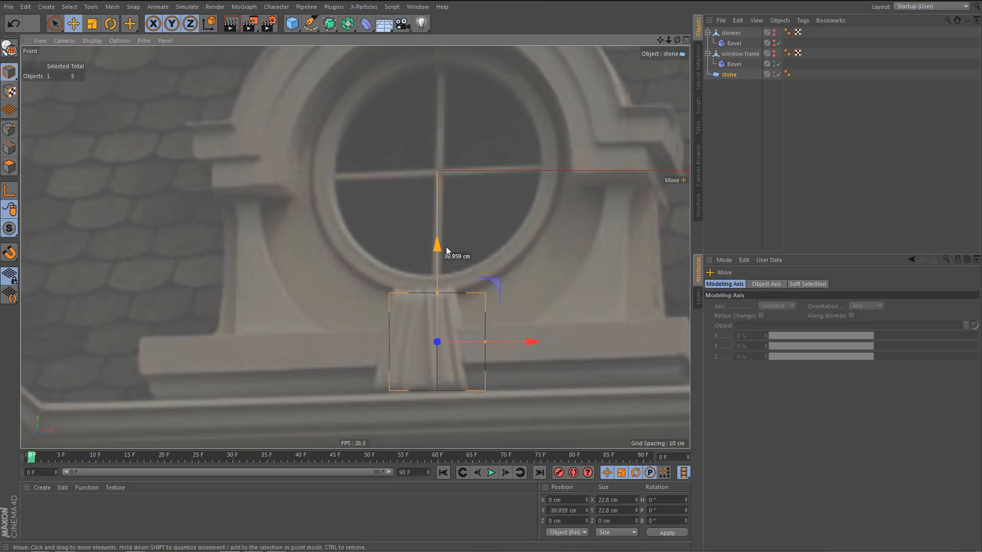
key(shift+v)
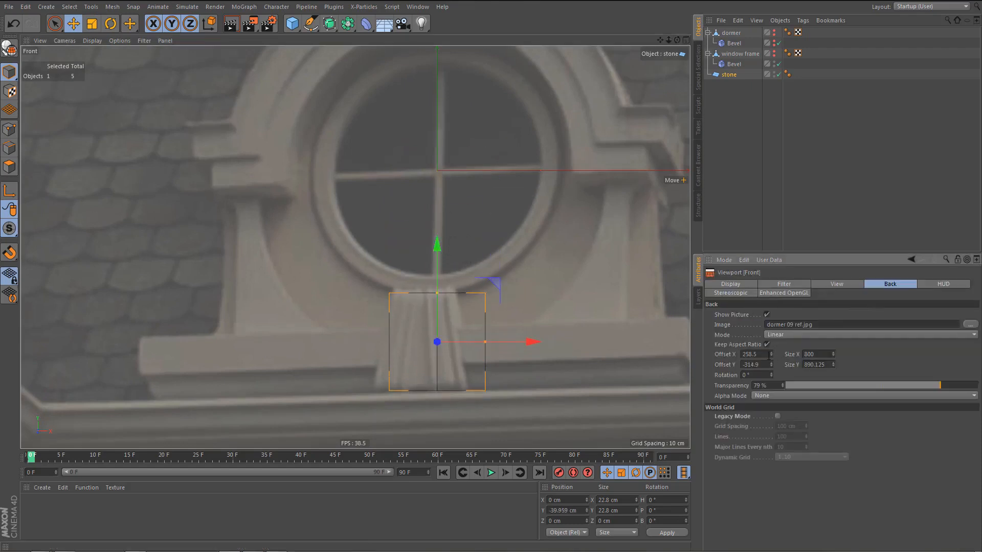
drag(771, 353, 772, 350)
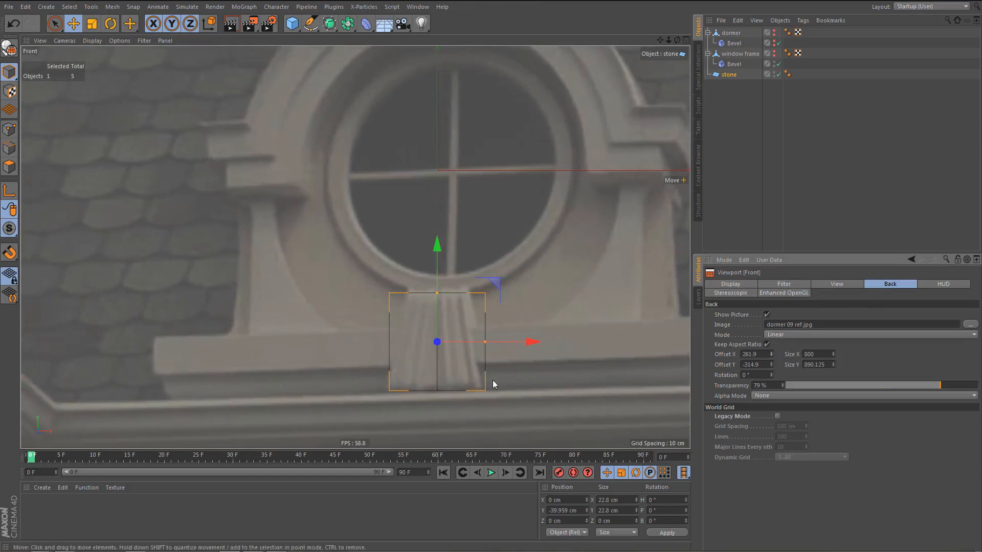
Stretch the stone plane to about 24.9 cm high and raise it to about Y -39.55 cm to match the reference stone.
scroll(505, 360, up, 5)
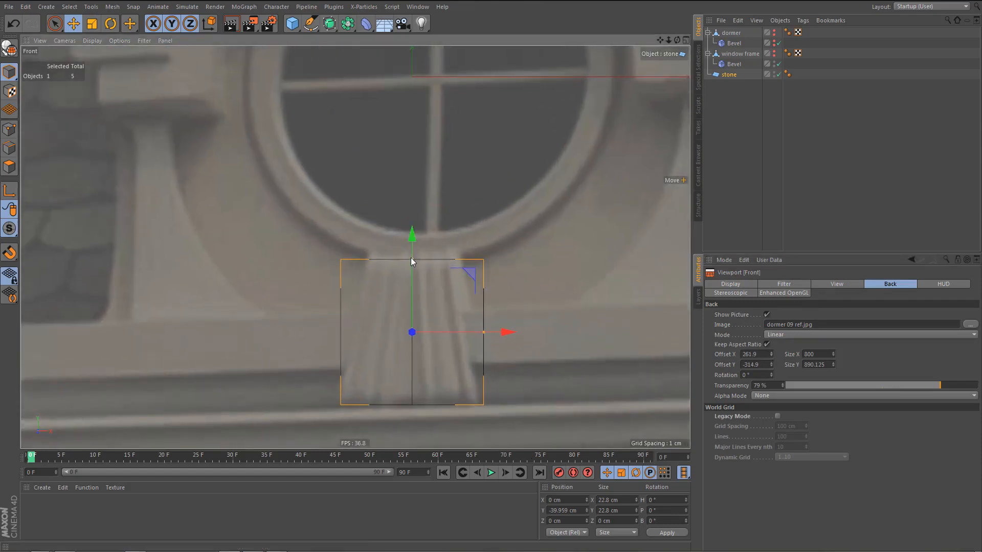
drag(410, 258, 413, 252)
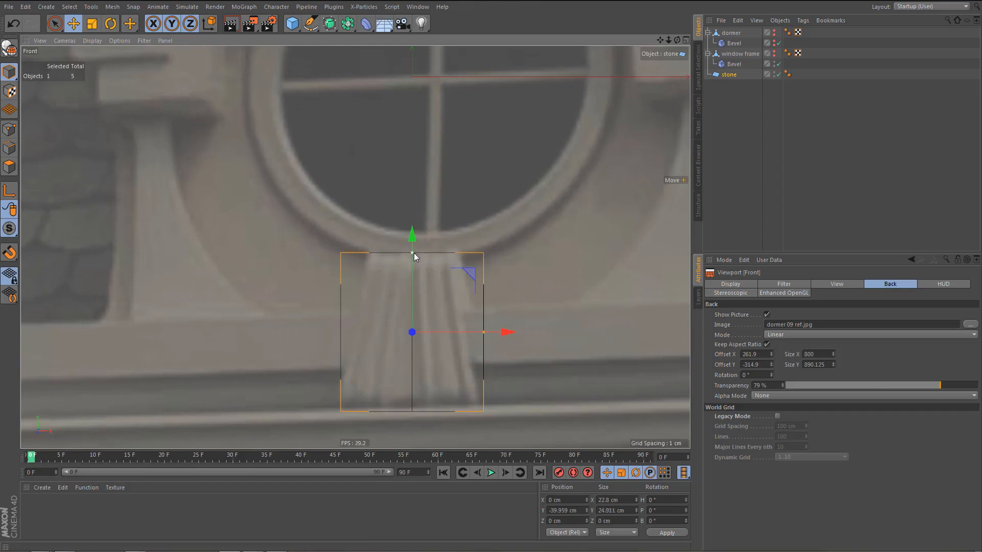
drag(413, 239, 416, 237)
scroll(425, 345, up, 2)
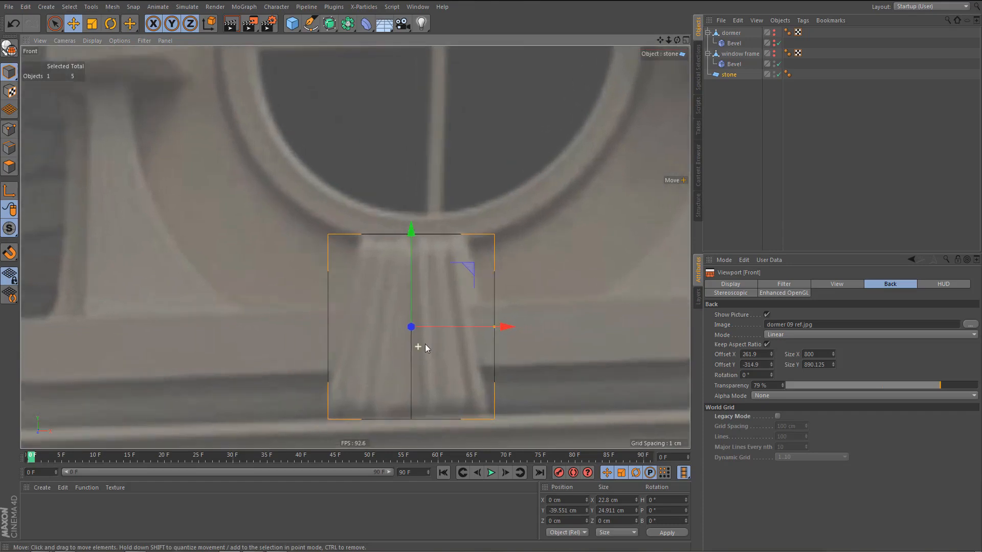
Make the stone plane editable and delete the points of its left half.
key(c)
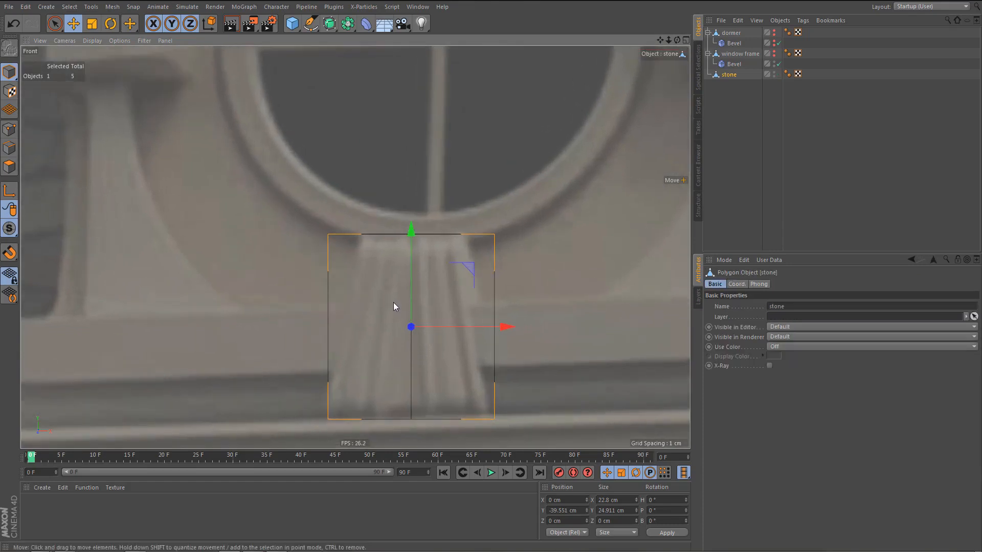
key(Return)
key(0)
drag(292, 208, 379, 432)
key(Delete)
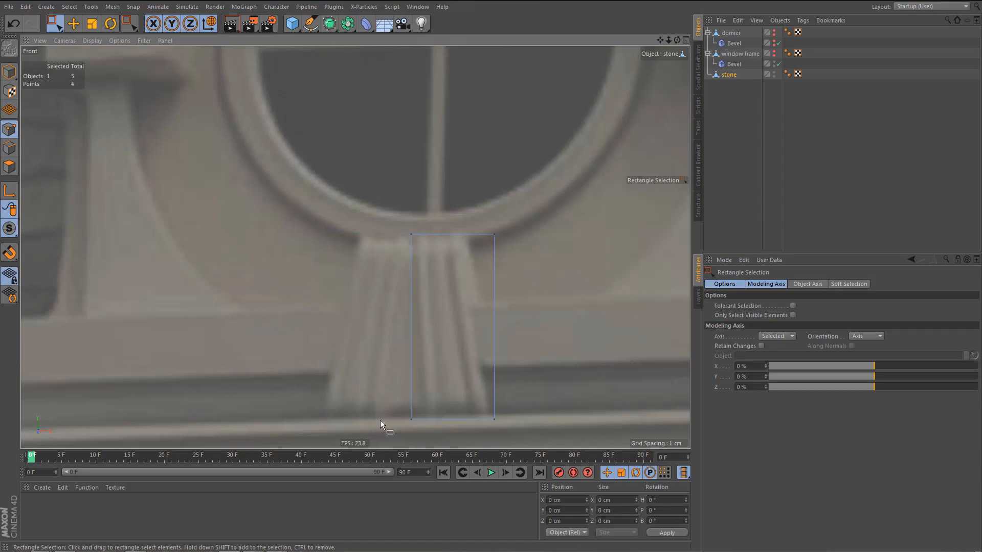
Loop-cut the stone's remaining half vertically at about 83% offset, near its center edge.
key(k)
key(l)
scroll(431, 413, up, 2)
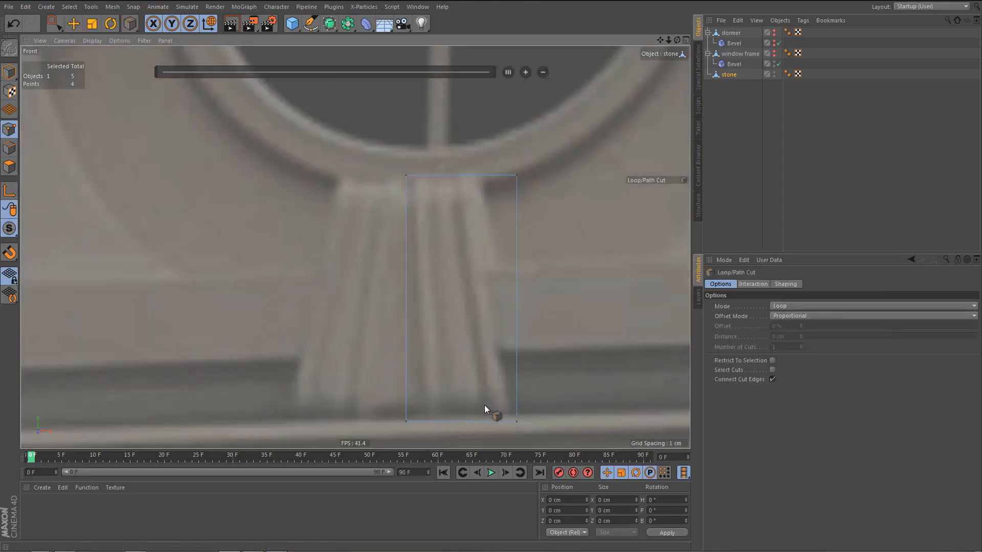
click(424, 424)
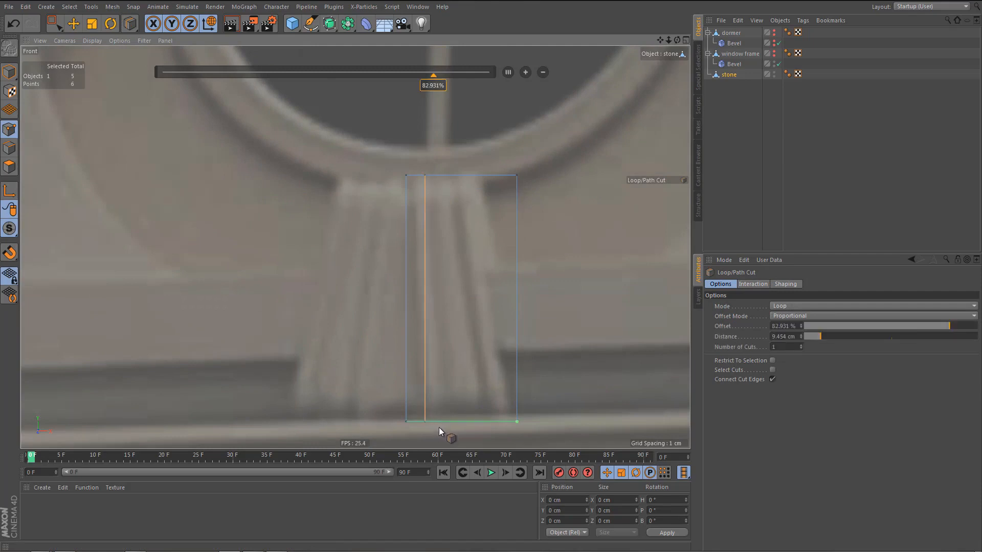
Add four more vertical loop cuts along the stone's flutes at about 85%, 81%, 60.3% and 20.7% offset, working outward.
click(439, 422)
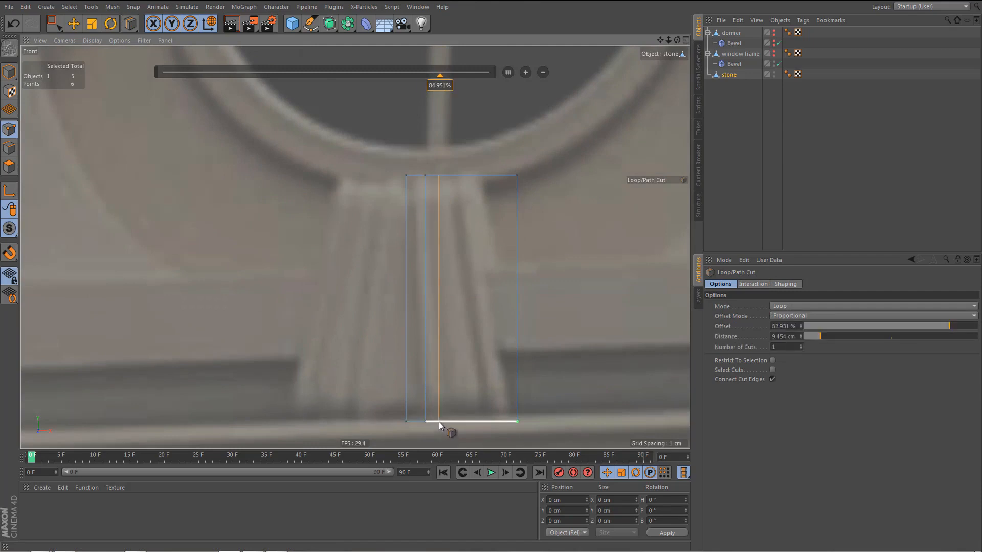
click(453, 419)
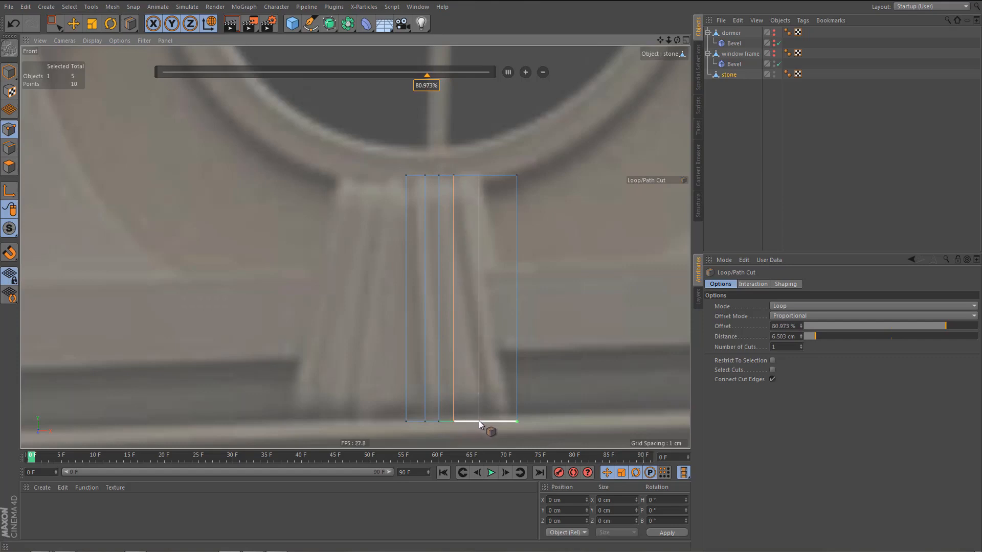
click(478, 420)
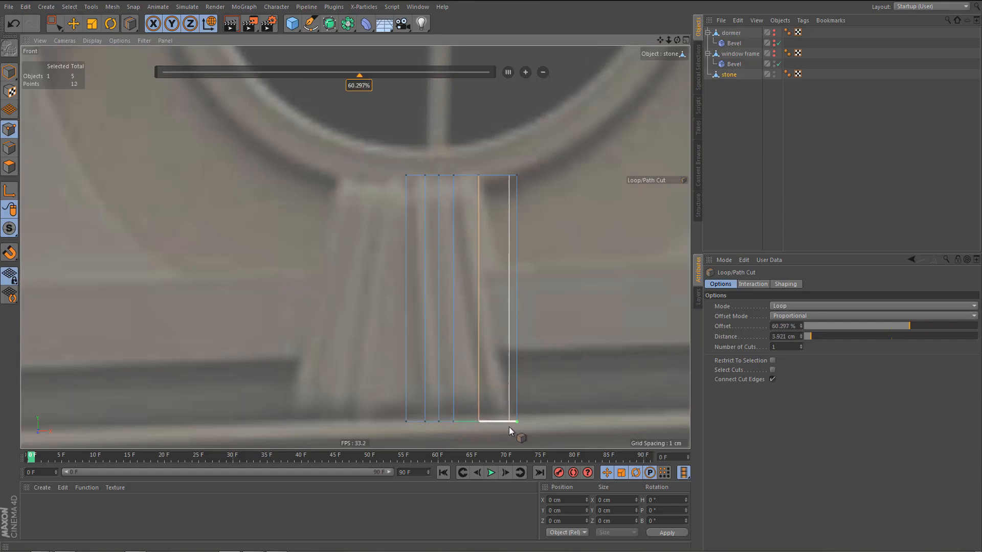
click(508, 428)
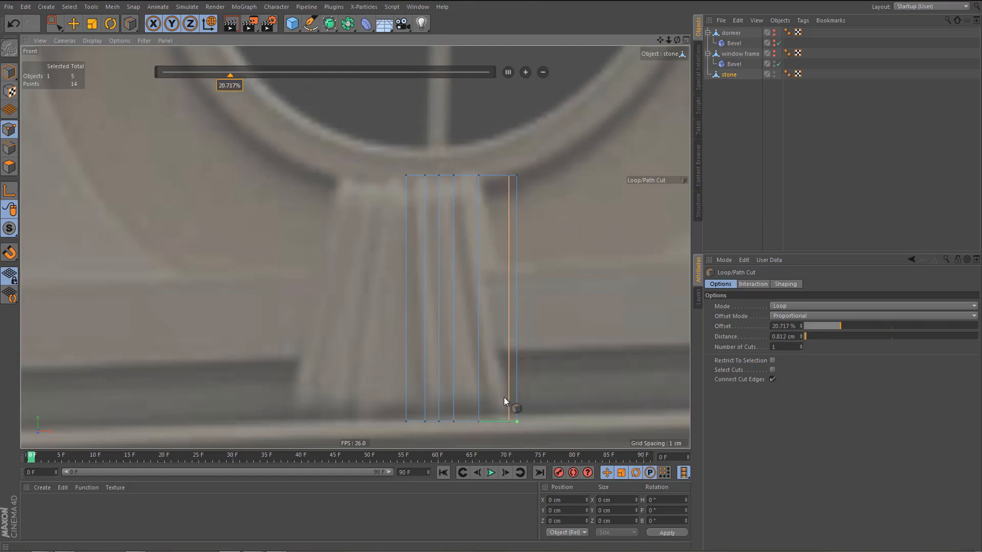
Delete the stone's outermost points to remove the narrow strip beyond the last loop cut.
key(space)
drag(513, 170, 571, 403)
key(Delete)
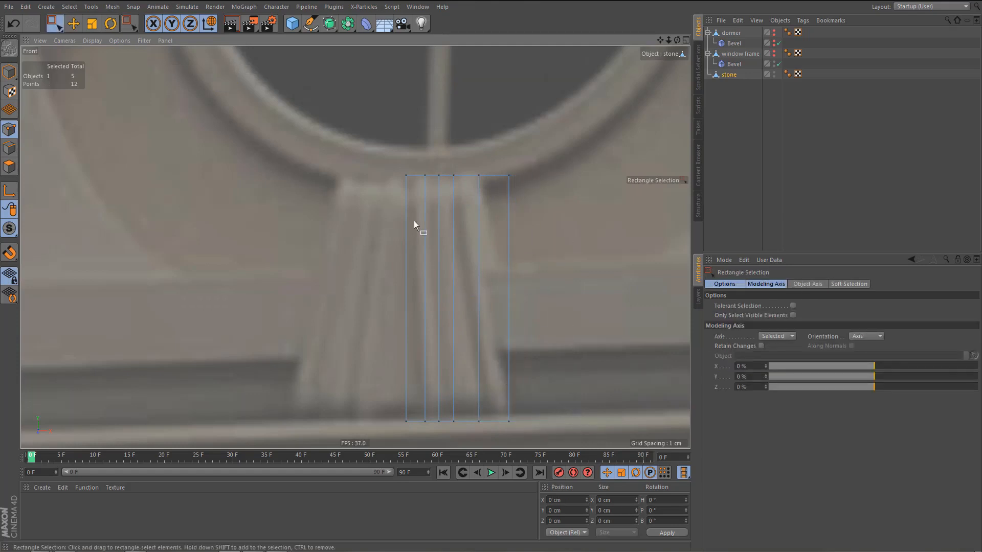
Select the stone's top, outer side and bottom border edges and extrude them backward about 20.8 cm.
key(Return)
drag(384, 153, 533, 213)
shift+drag(501, 166, 563, 413)
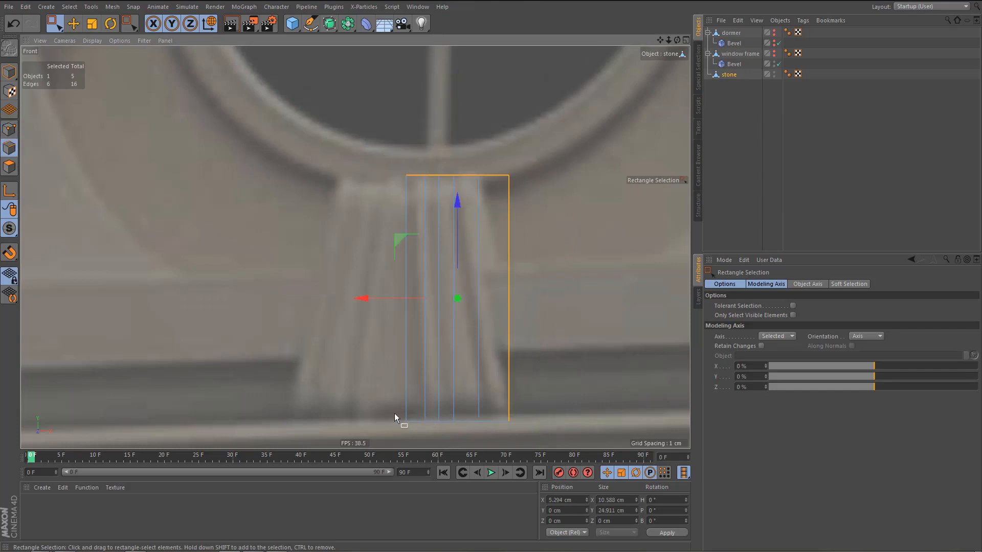
shift+drag(394, 413, 555, 439)
middle_click(544, 387)
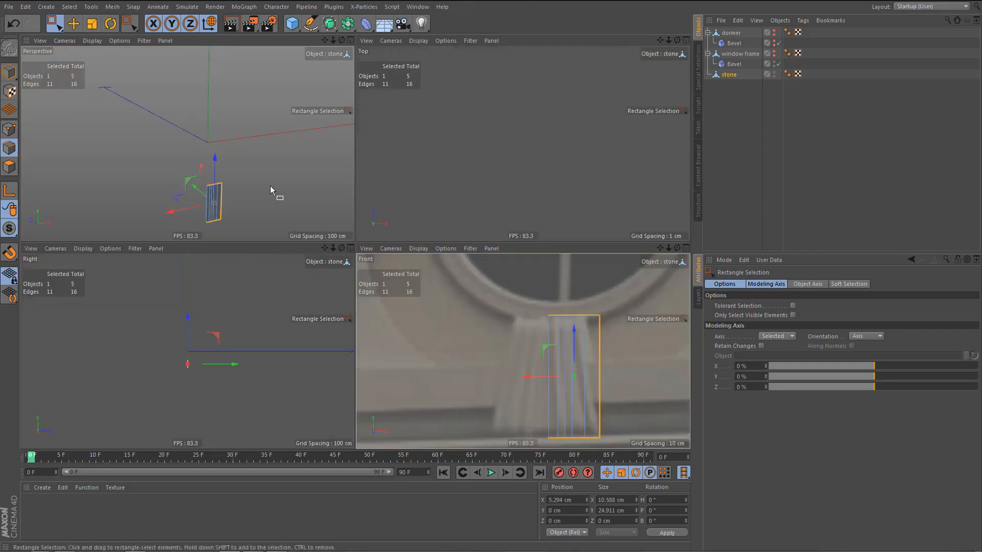
middle_click(270, 186)
ctrl+drag(363, 334, 335, 315)
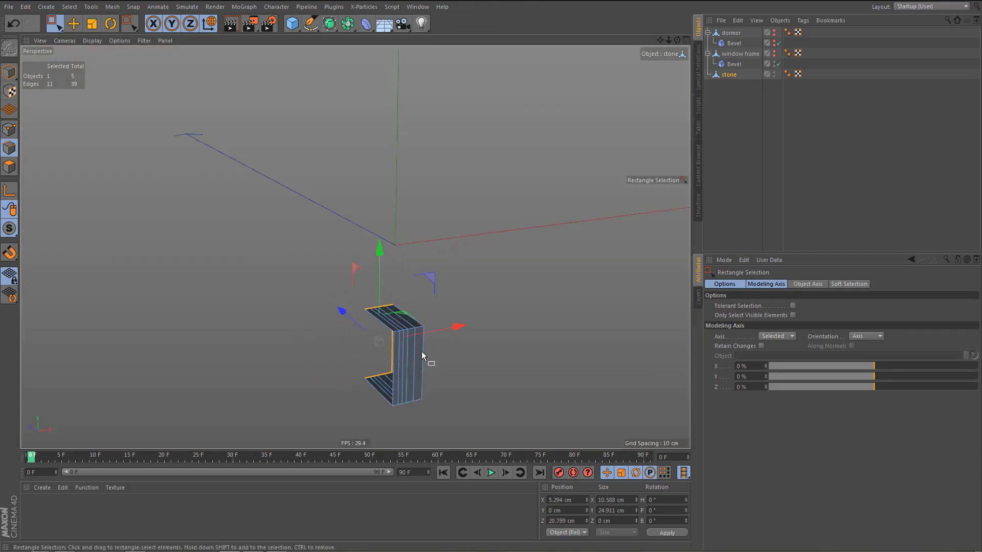
Bevel the stone's front upper and lower horizontal edges with a 3 cm offset and 5 subdivisions.
mouse_move(421, 352)
alt+mouse_down()
mouse_move(389, 308)
mouse_move(432, 351)
alt+mouse_up()
alt+drag(432, 350, 417, 422)
middle_click(449, 381)
middle_click(511, 395)
alt+middle_drag(501, 355, 478, 350)
key(m)
key(s)
drag(486, 336, 511, 335)
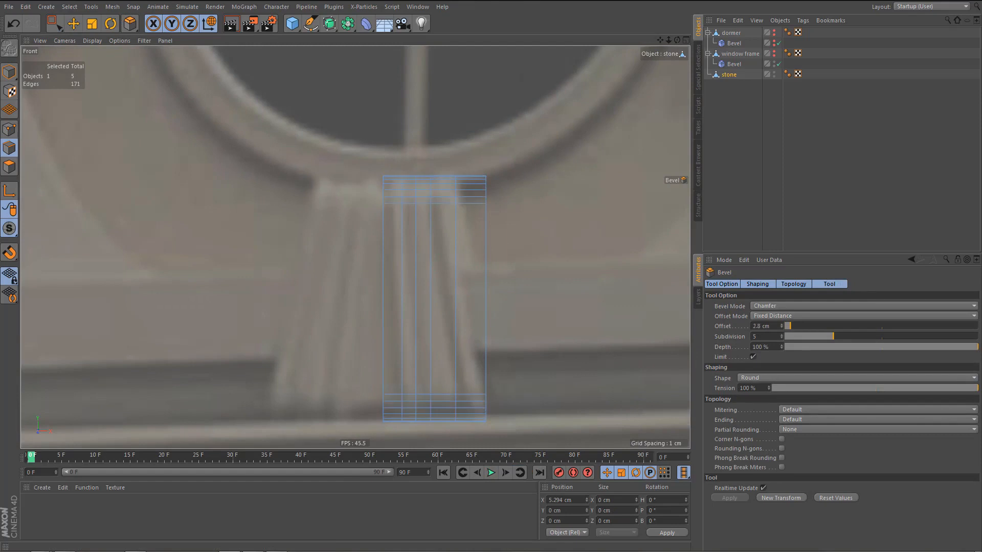
drag(511, 335, 513, 335)
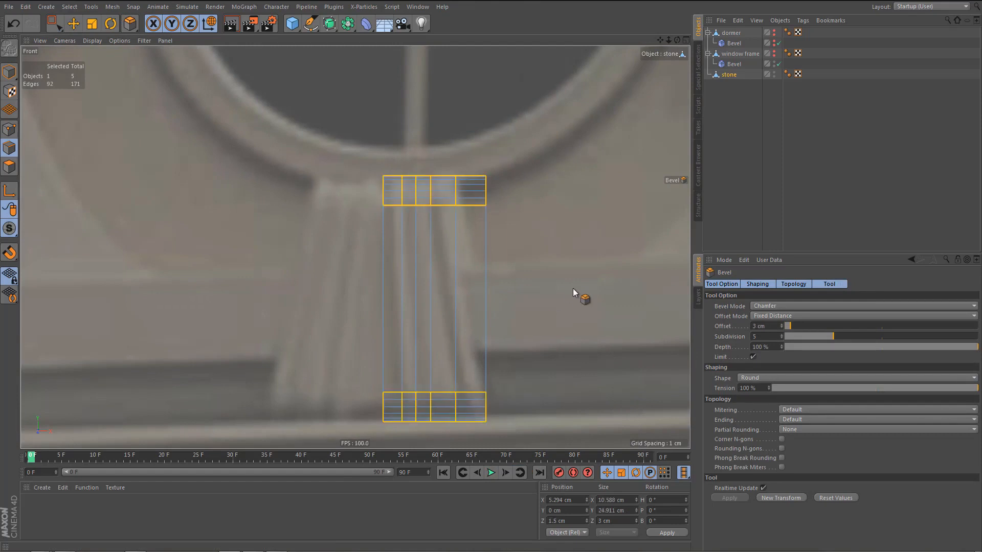
Line-cut the stone's side horizontally from front to back where the upper and lower roundings meet the flat front.
alt+middle_drag(525, 300, 520, 295)
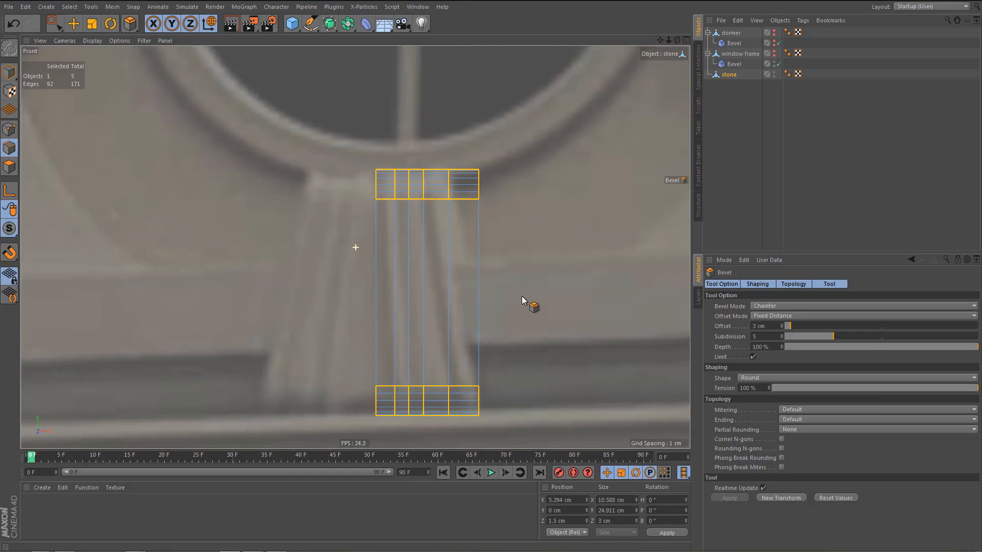
key(F3)
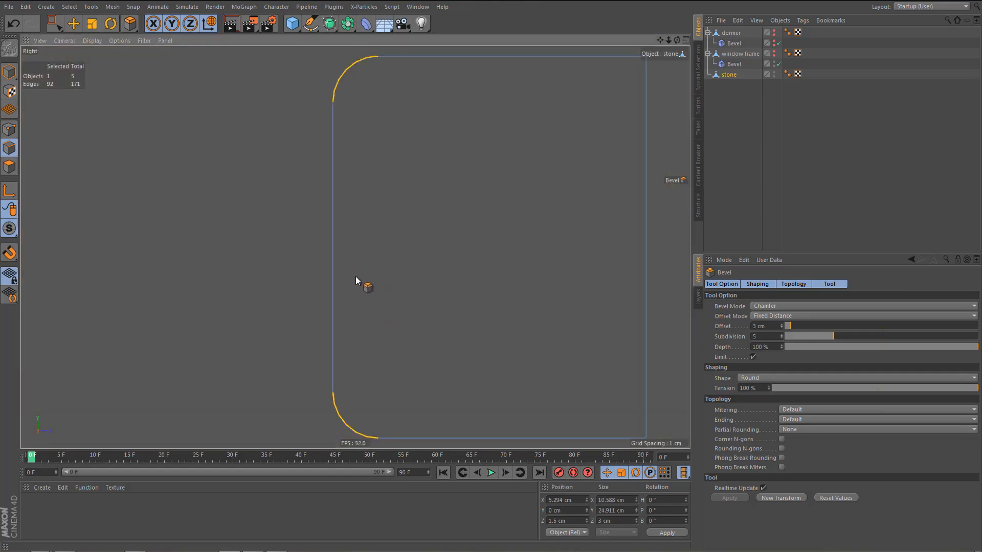
alt+middle_drag(356, 280, 334, 301)
key(k)
key(k)
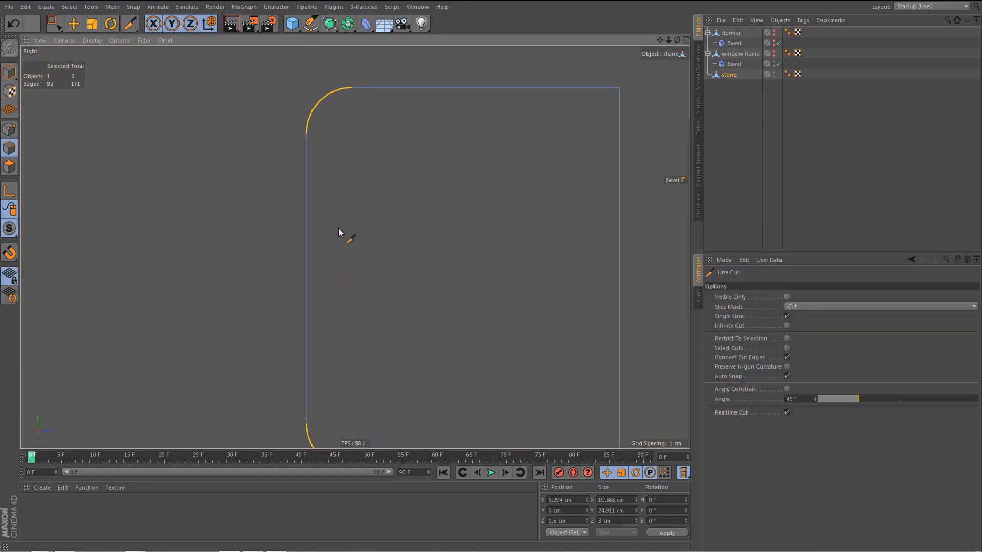
click(306, 134)
shift+click(653, 189)
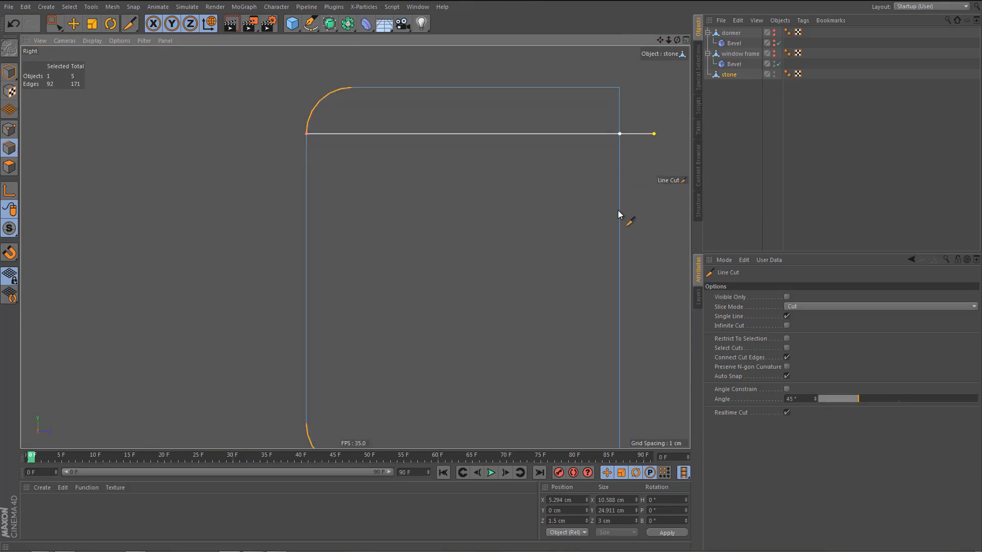
alt+middle_drag(498, 239, 495, 147)
click(306, 330)
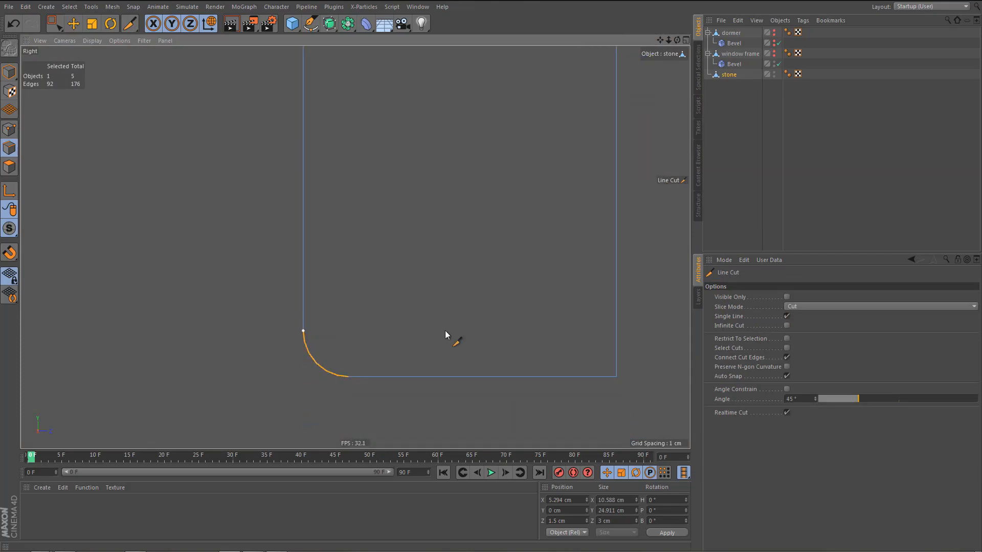
shift+click(636, 344)
Line-cut the stone's side vertically between the back ends of the upper and lower roundings.
alt+middle_drag(469, 377, 458, 418)
scroll(443, 415, down, 2)
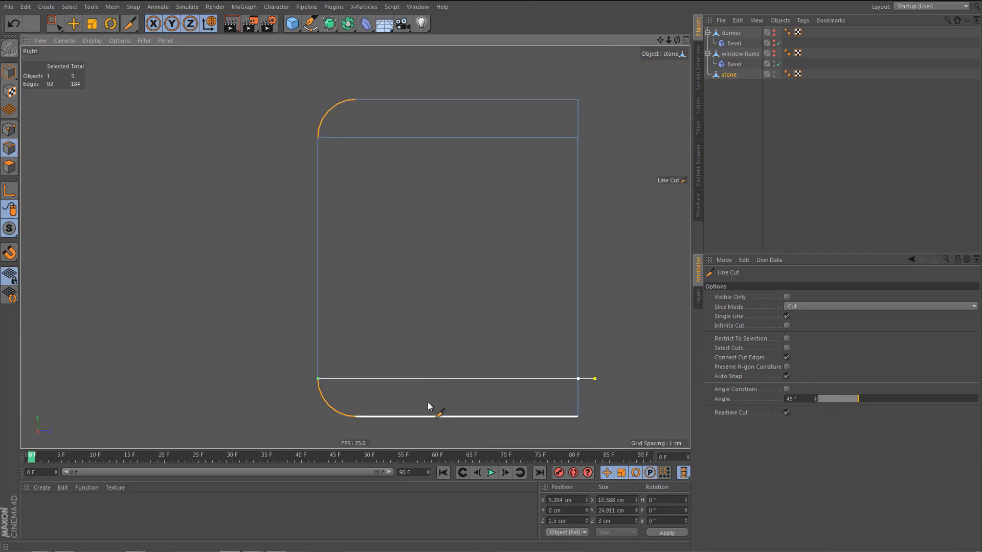
click(356, 99)
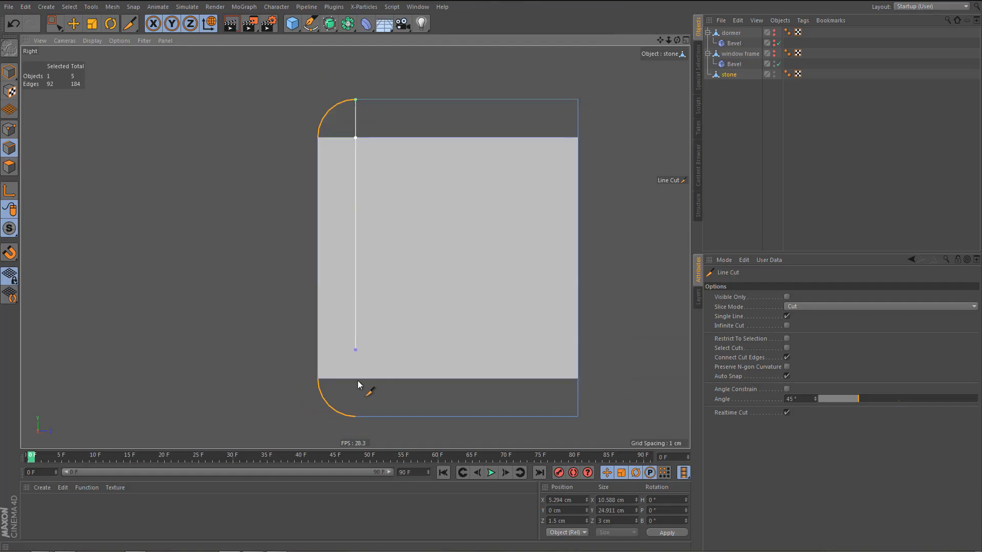
click(358, 415)
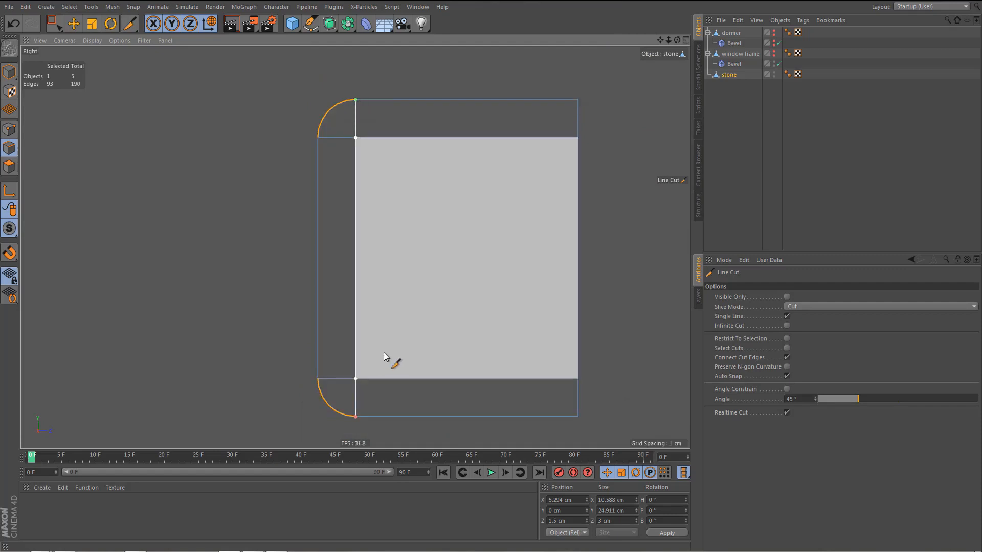
Try to remove the n-gons from both rounded corner polygons on the stone's side.
middle_click(383, 352)
middle_click(274, 193)
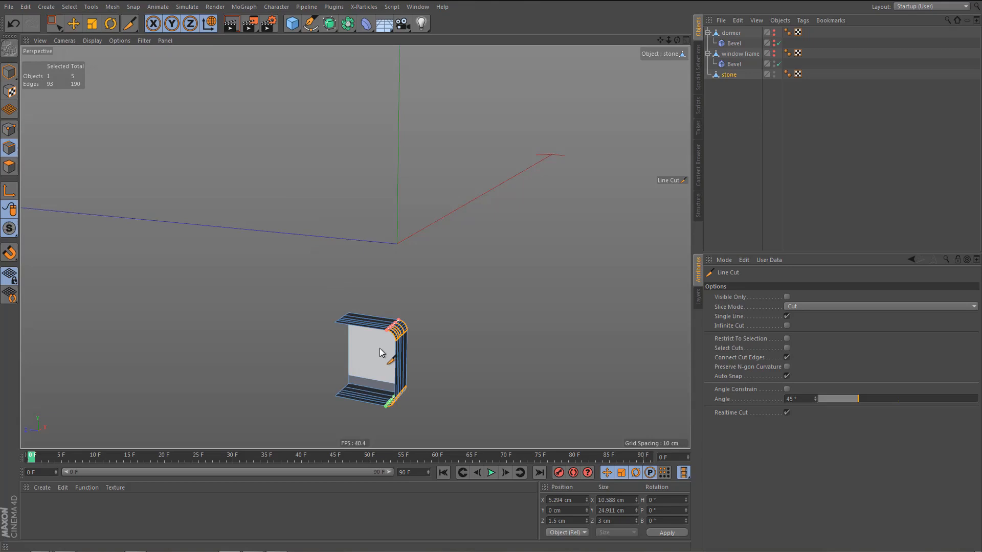
alt+drag(382, 355, 502, 362)
scroll(453, 357, up, 5)
key(e)
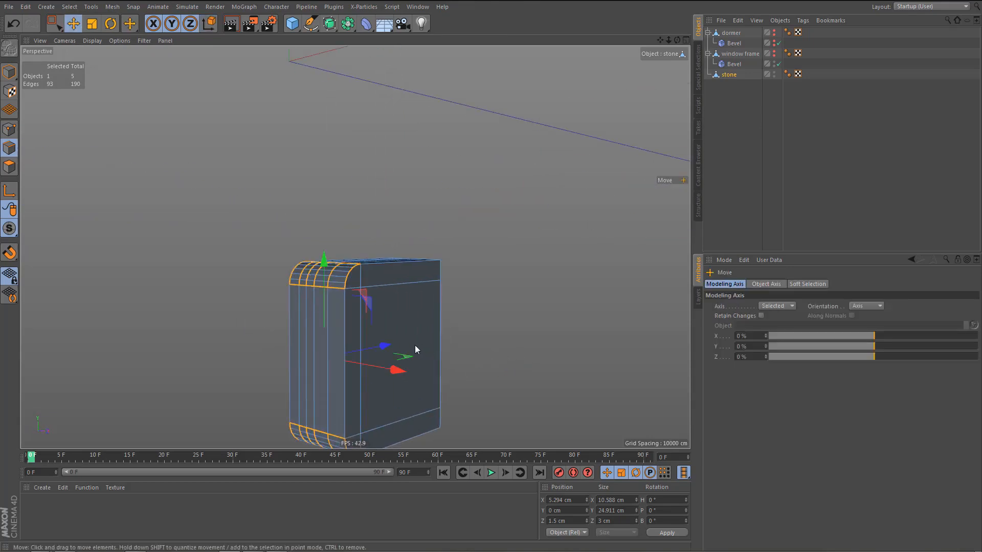
key(9)
scroll(380, 326, up, 3)
key(Return)
scroll(373, 299, up, 2)
middle_drag(493, 279, 479, 284)
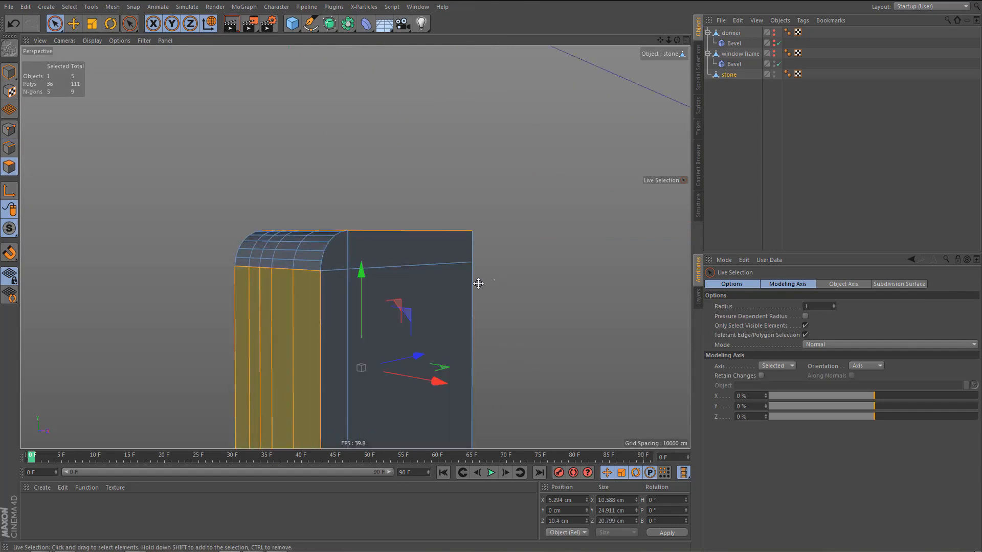
click(339, 254)
alt+drag(401, 278, 355, 382)
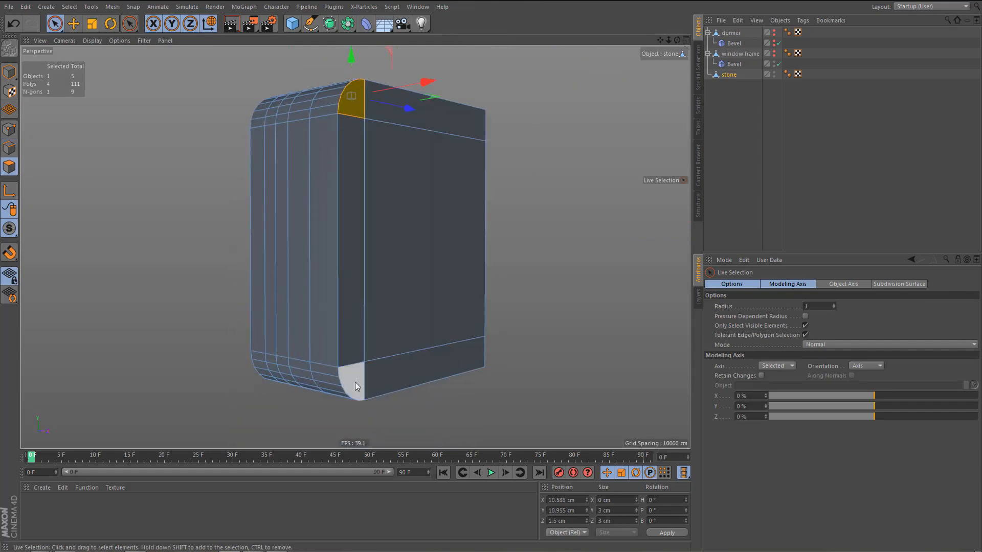
shift+click(355, 373)
right_click(529, 369)
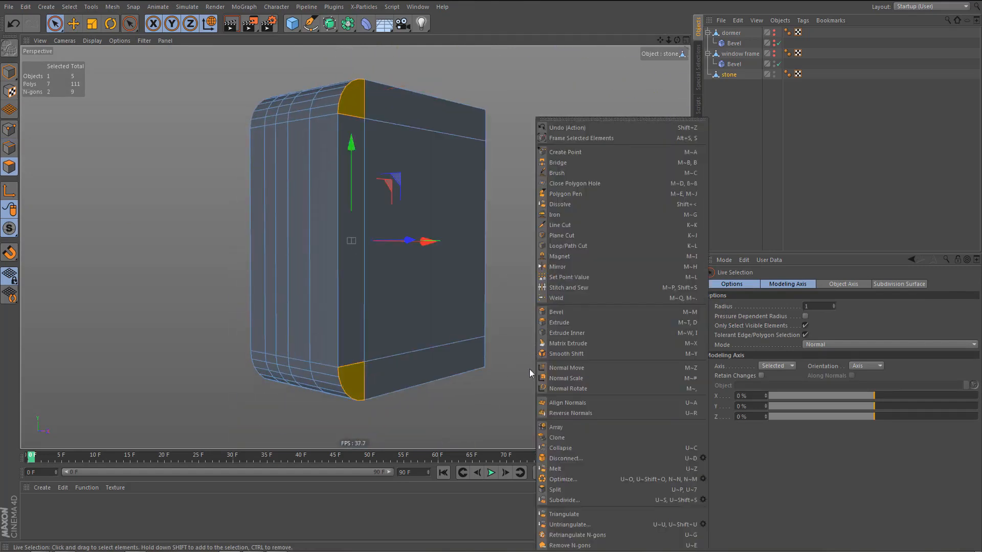
click(569, 545)
mouse_move(428, 287)
alt+mouse_down()
mouse_move(405, 308)
mouse_move(400, 281)
alt+mouse_up()
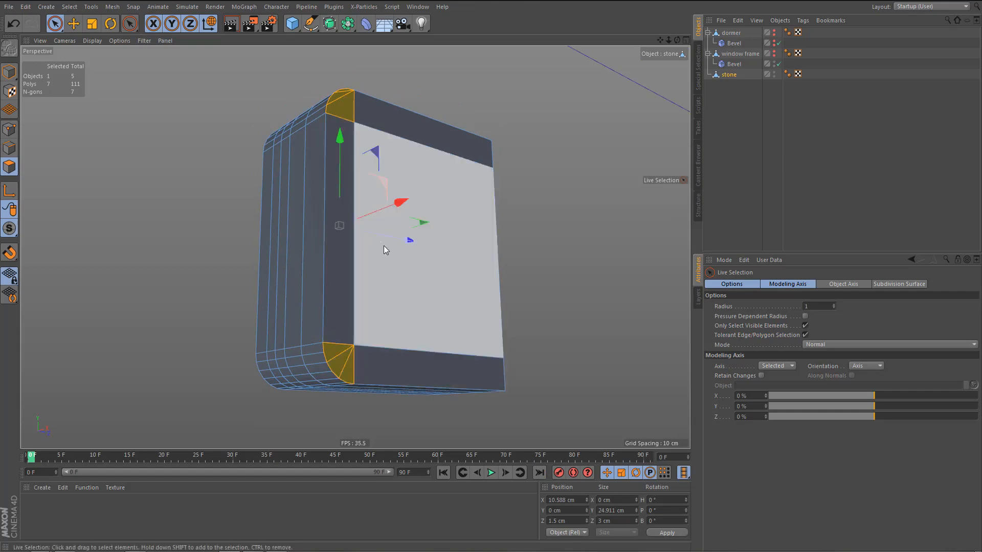
Select only the lower rounded corner polygon on the stone's side and remove its n-gon.
click(341, 363)
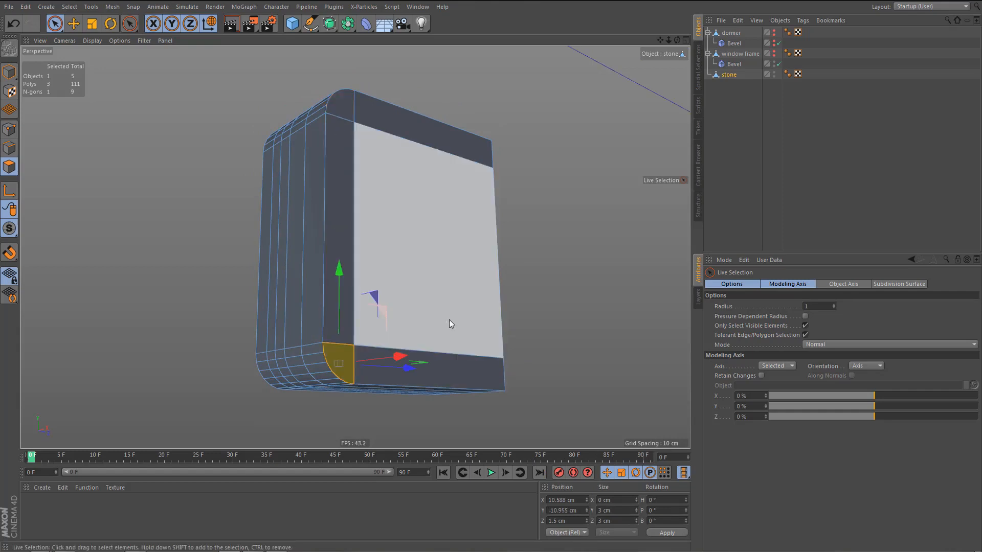
right_click(449, 321)
click(483, 545)
Connect points on the upper side corner's arc to its inner corner point with new edges.
scroll(373, 290, up, 3)
alt+right_drag(357, 191, 504, 192)
alt+drag(361, 206, 366, 236)
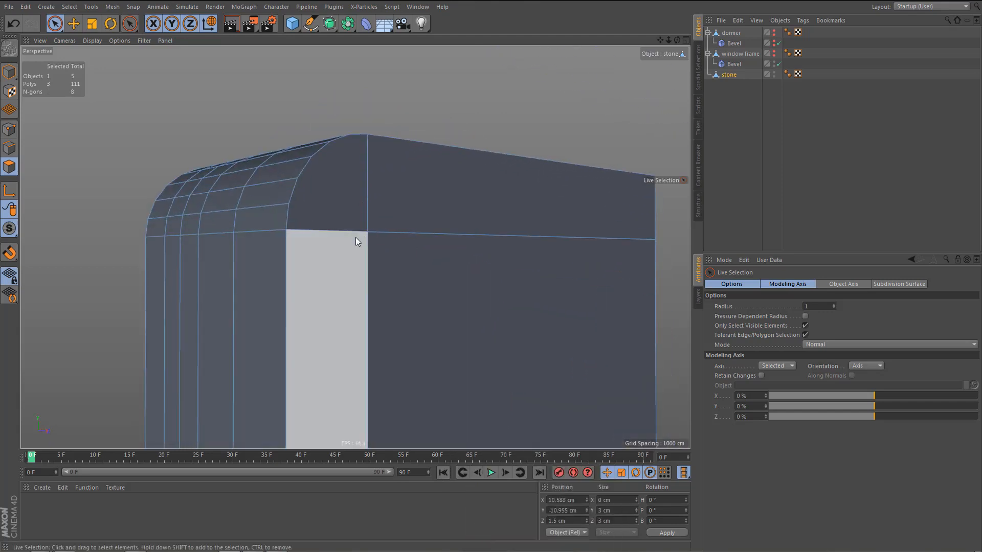
key(Return)
middle_drag(320, 210, 327, 210)
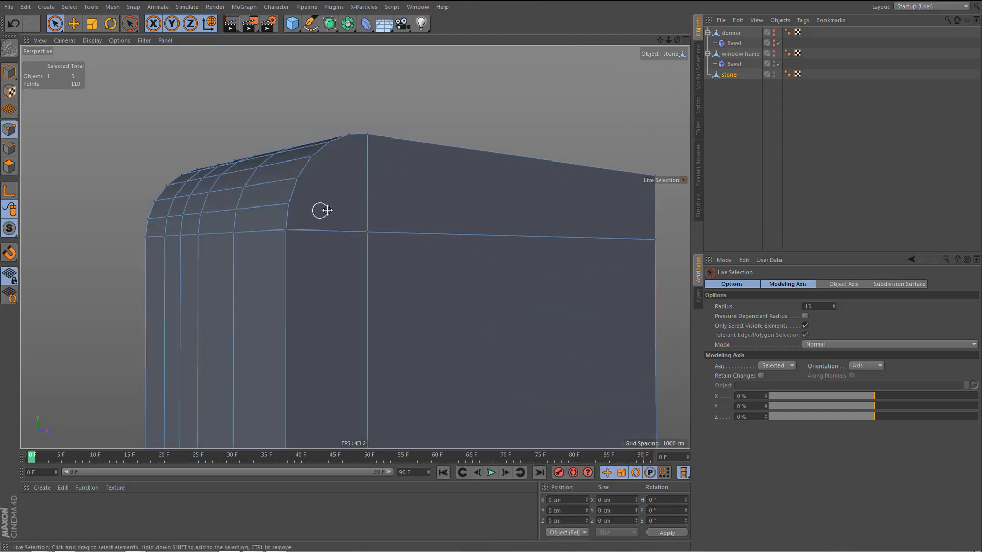
click(298, 178)
shift+click(368, 234)
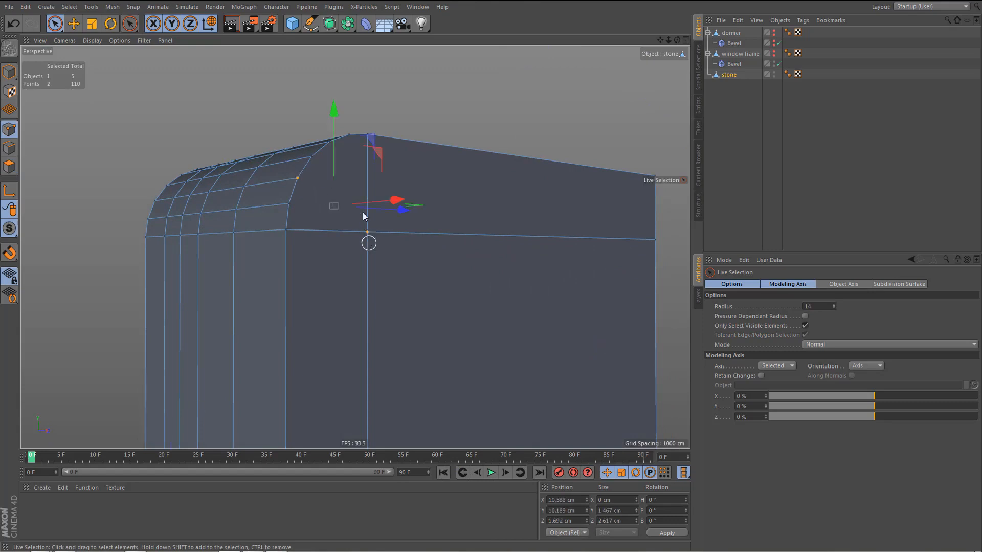
key(m)
key(m)
click(328, 144)
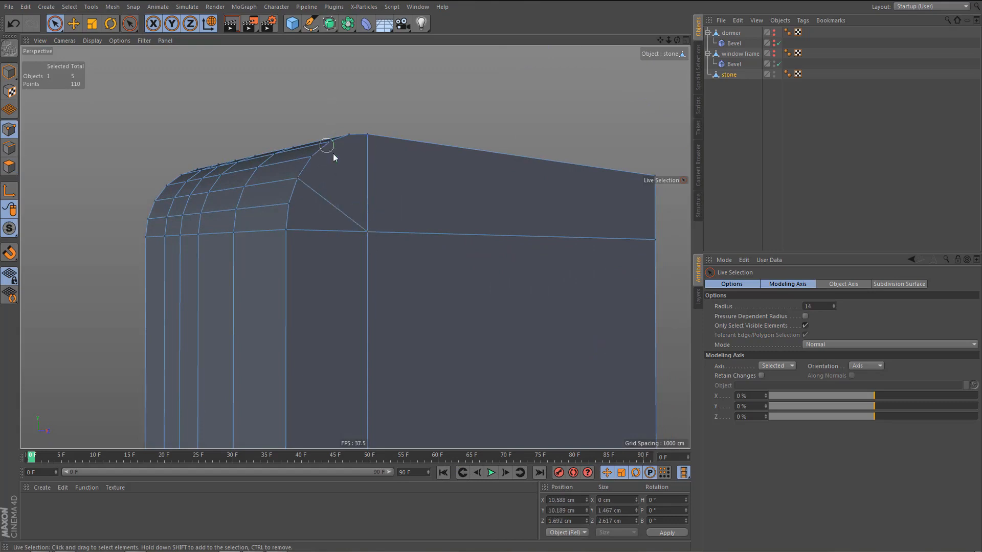
shift+click(367, 232)
key(m)
key(m)
scroll(412, 259, down, 8)
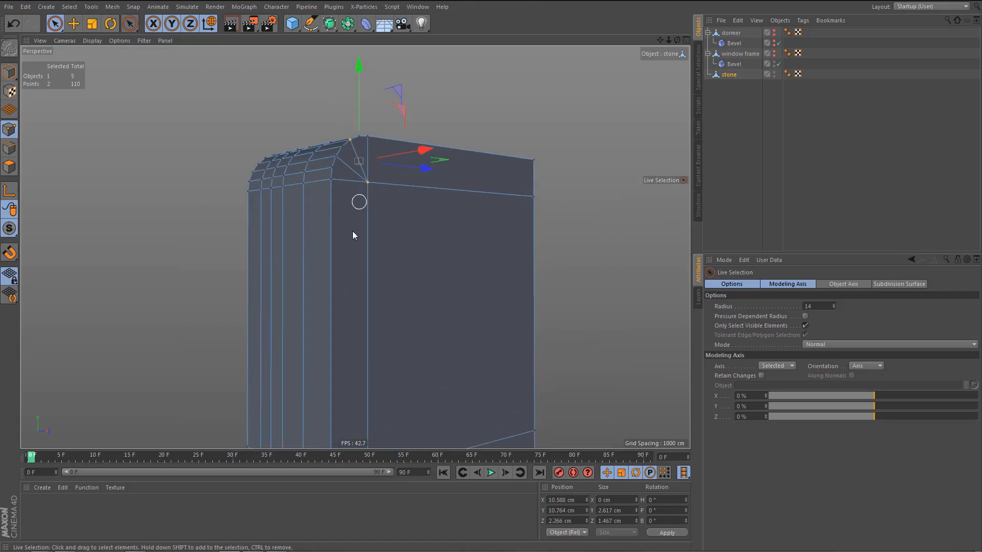
In the front view, ring-select the narrow vertical polygon strip nearest the centre of the stone's half.
middle_click(378, 276)
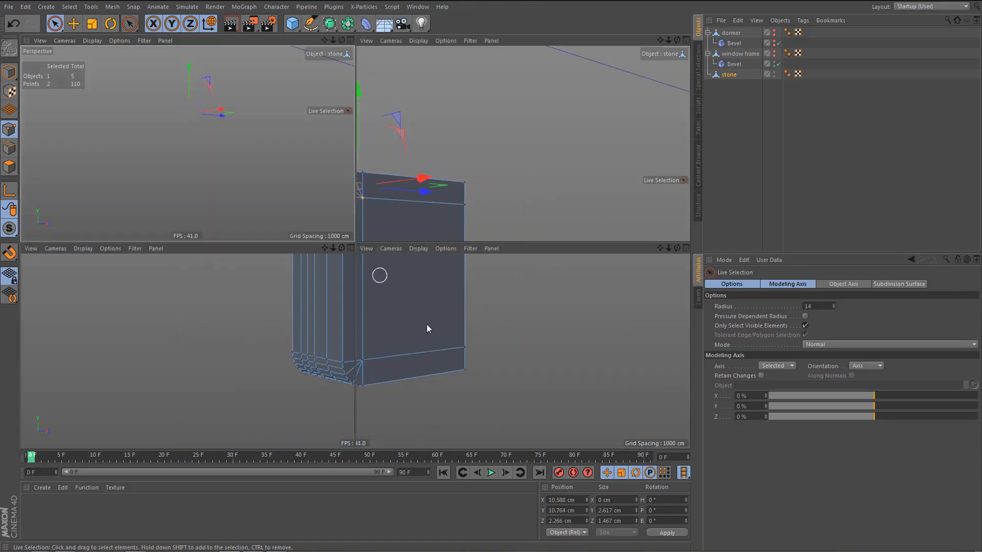
middle_click(481, 369)
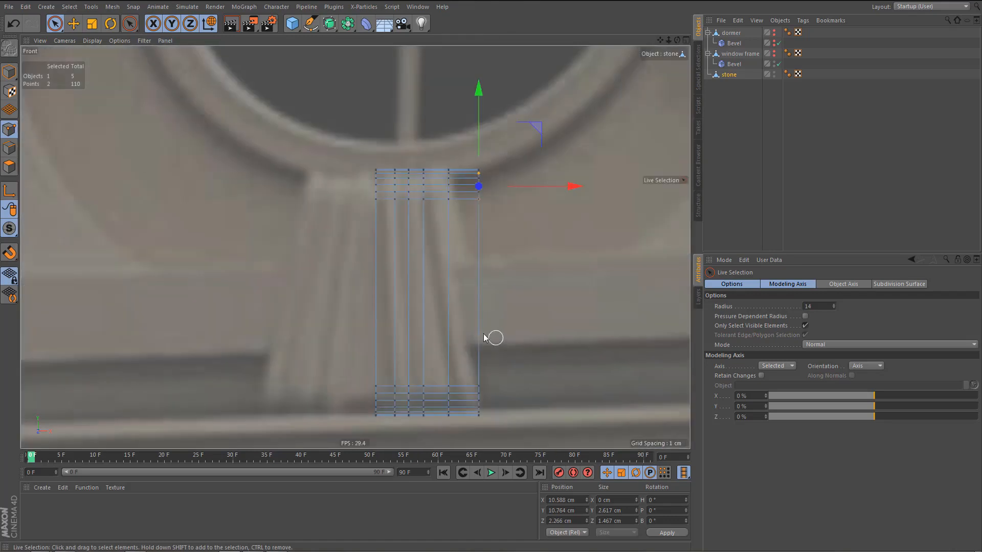
alt+middle_drag(483, 333, 475, 313)
key(Return)
key(Return)
key(u)
key(b)
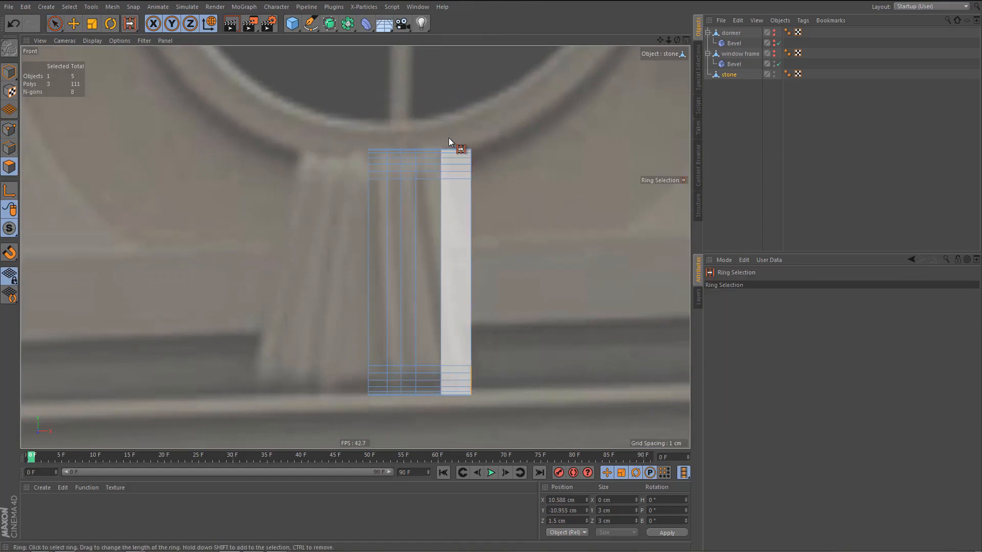
click(453, 154)
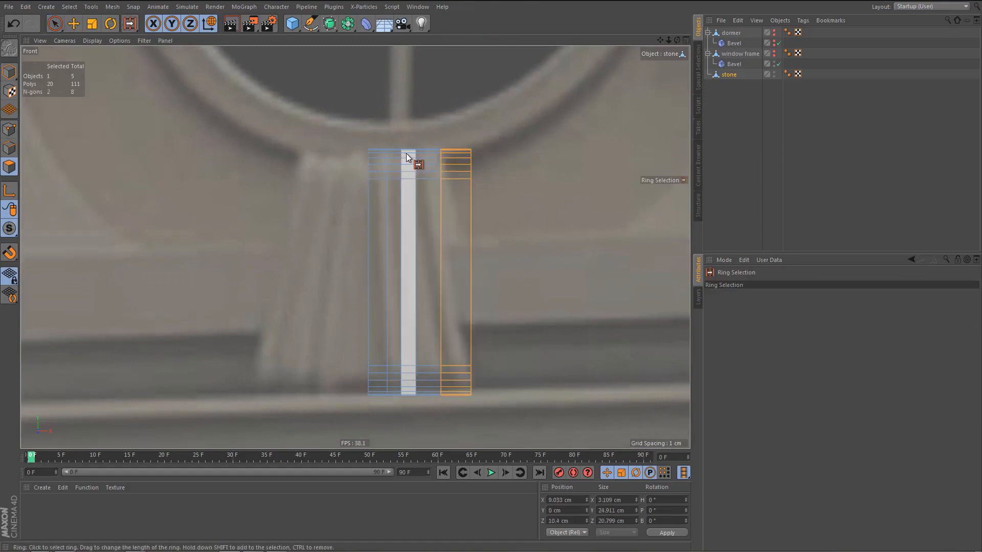
click(392, 164)
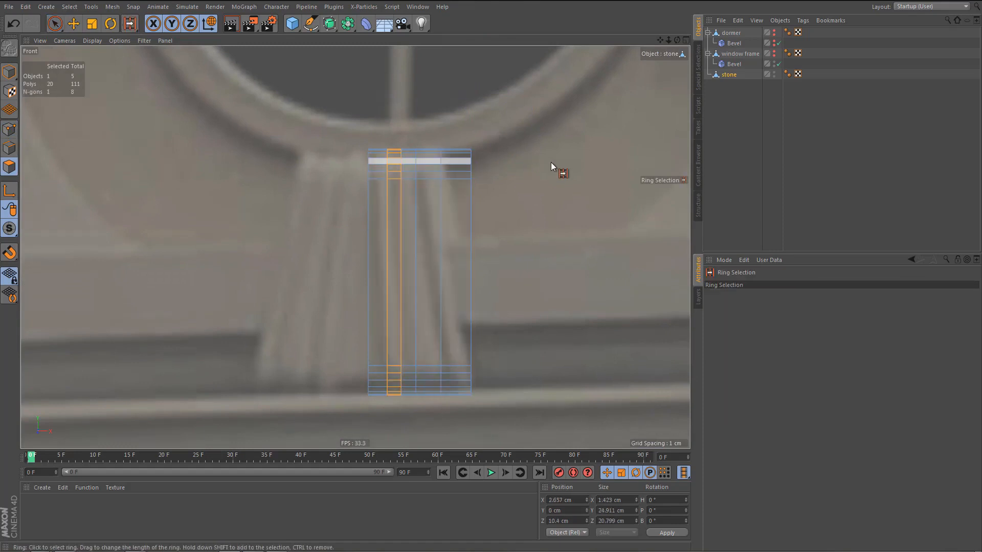
scroll(495, 363, up, 2)
scroll(497, 362, up, 2)
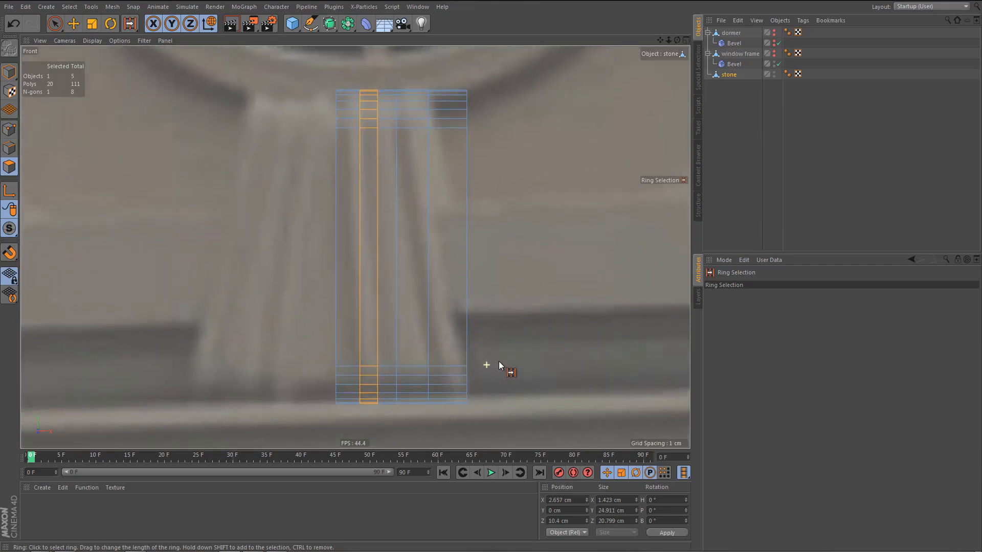
Line-cut the stone's outer vertical strip from above its top to below its base, close to the strip's inner edge.
key(Return)
key(Return)
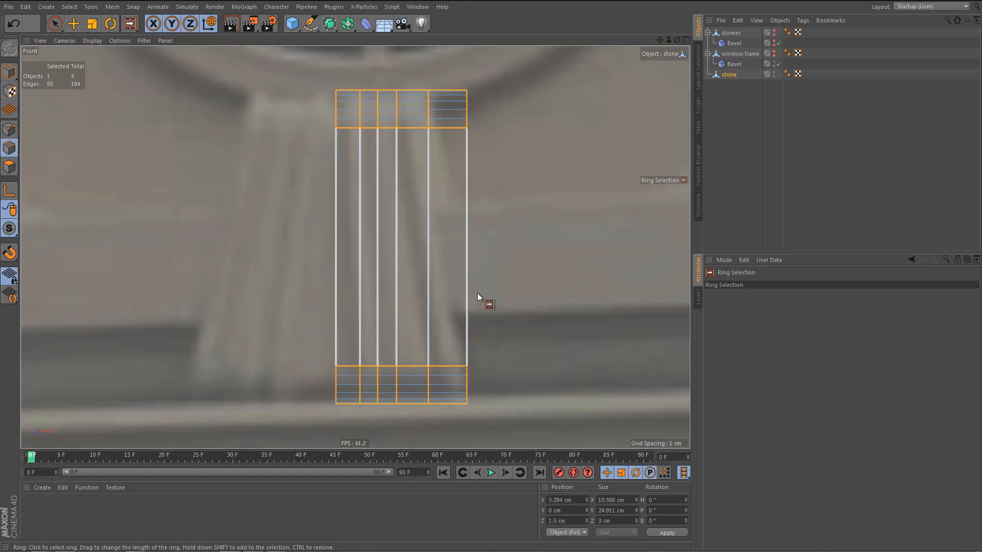
click(451, 124)
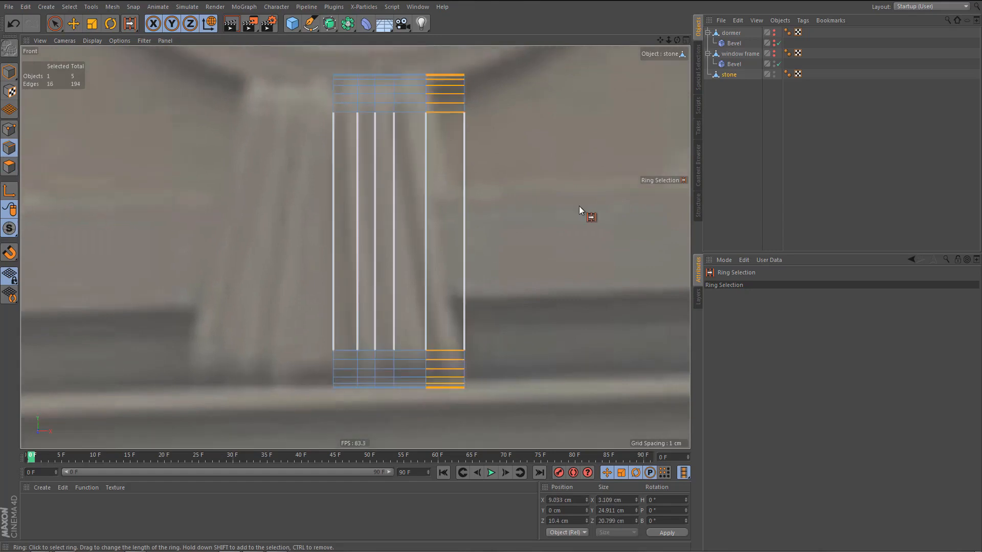
scroll(577, 208, down, 1)
key(k)
key(l)
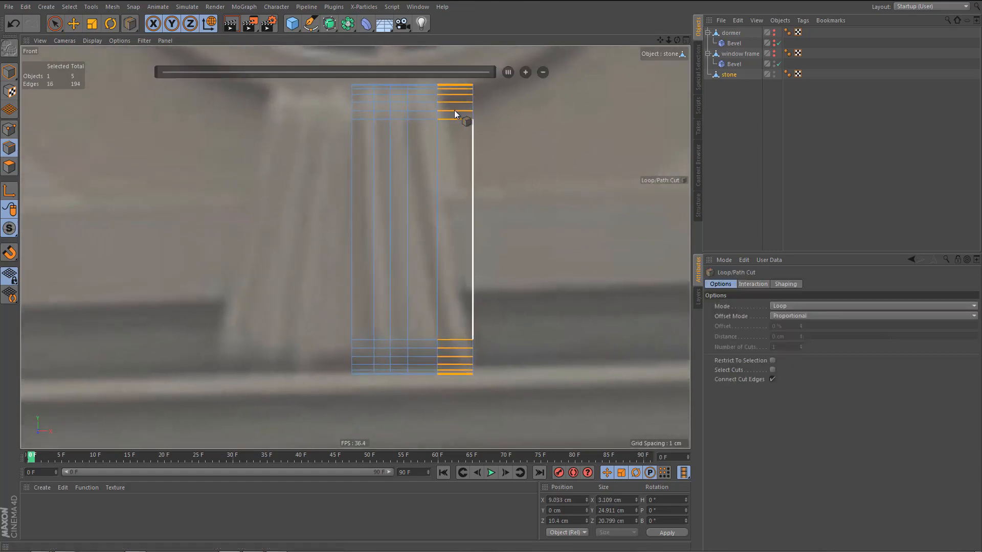
key(k)
key(k)
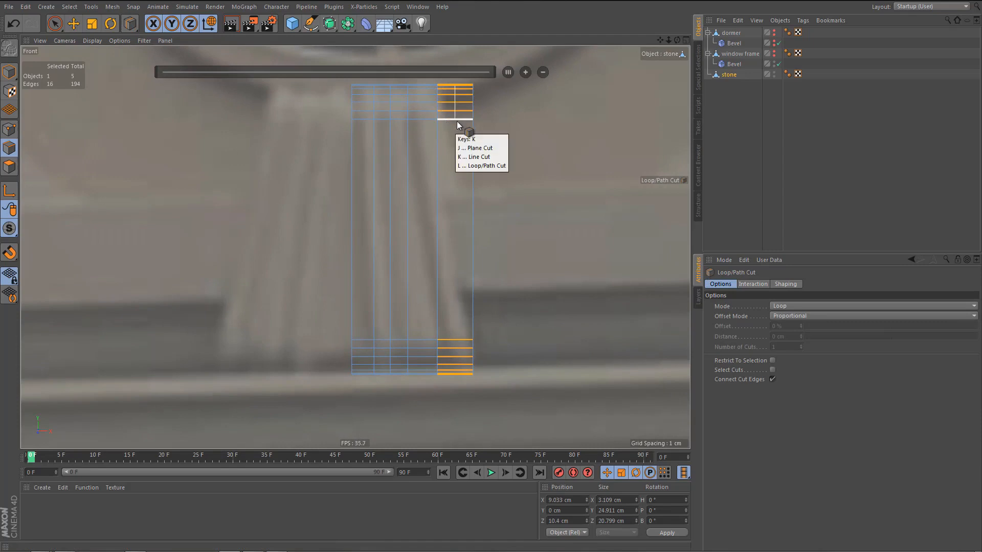
click(443, 73)
click(443, 396)
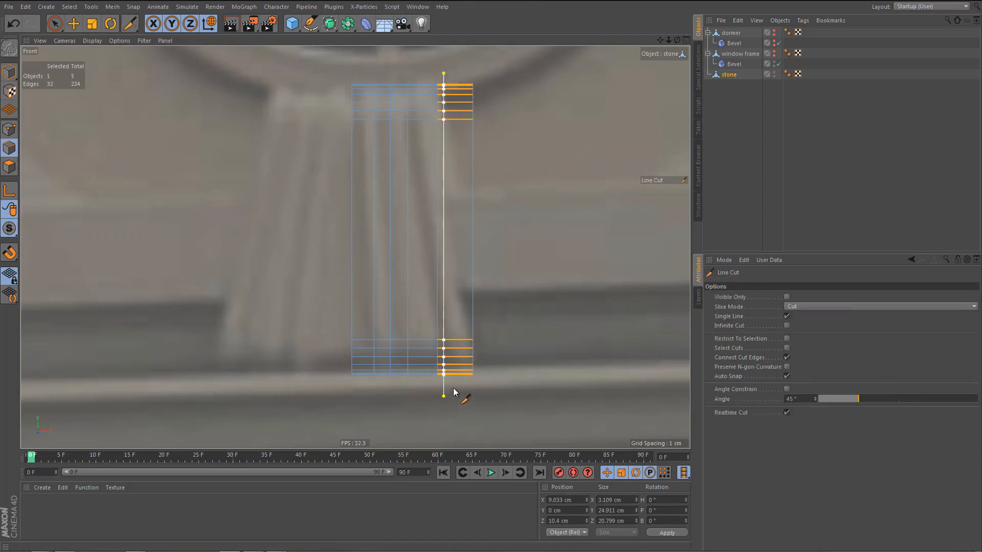
Select the new vertical cut's edges and move them outward to about X 8.643 cm.
key(0)
drag(439, 77, 459, 387)
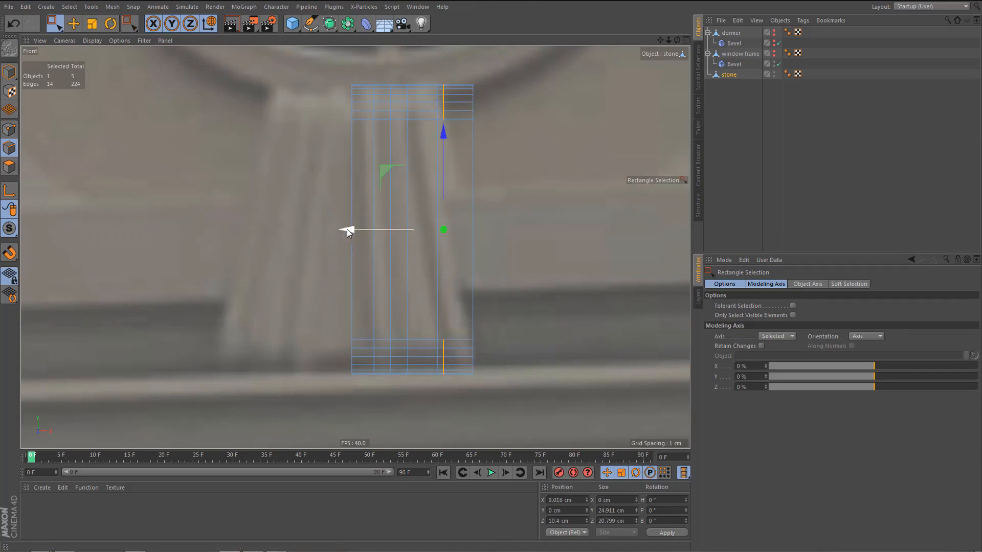
drag(346, 229, 354, 229)
Try to add the wide strip and the outermost strip to the polygon ring selection.
key(Return)
key(u)
key(b)
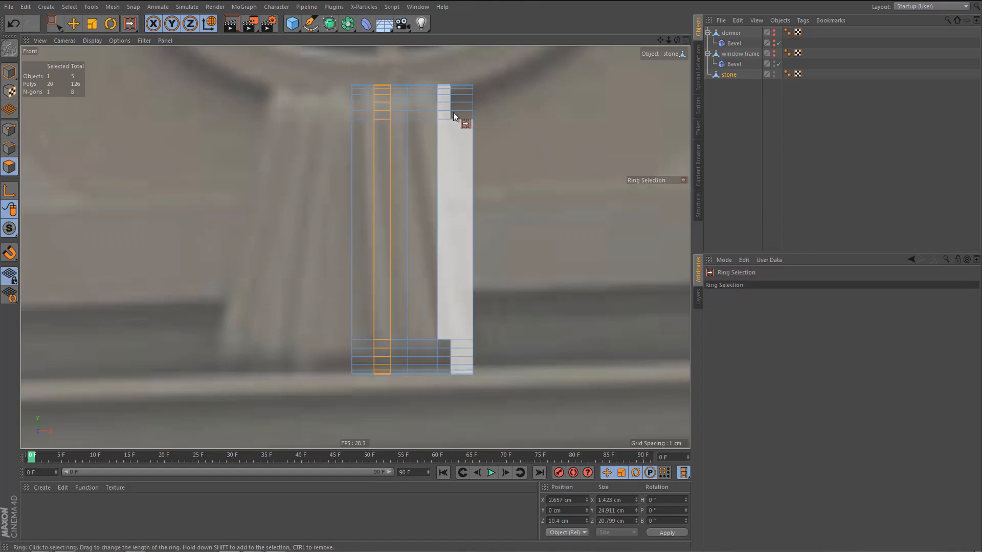
shift+click(419, 79)
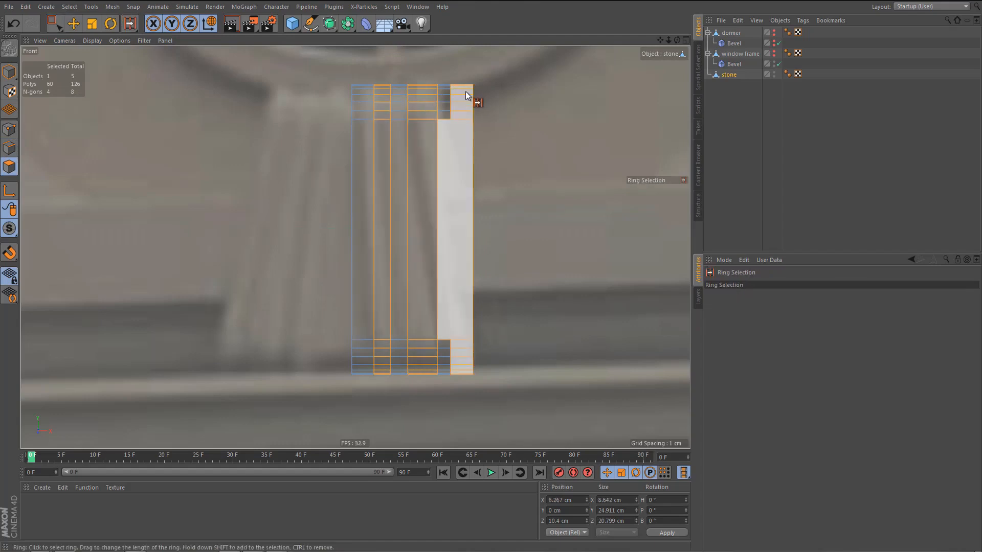
shift+click(465, 91)
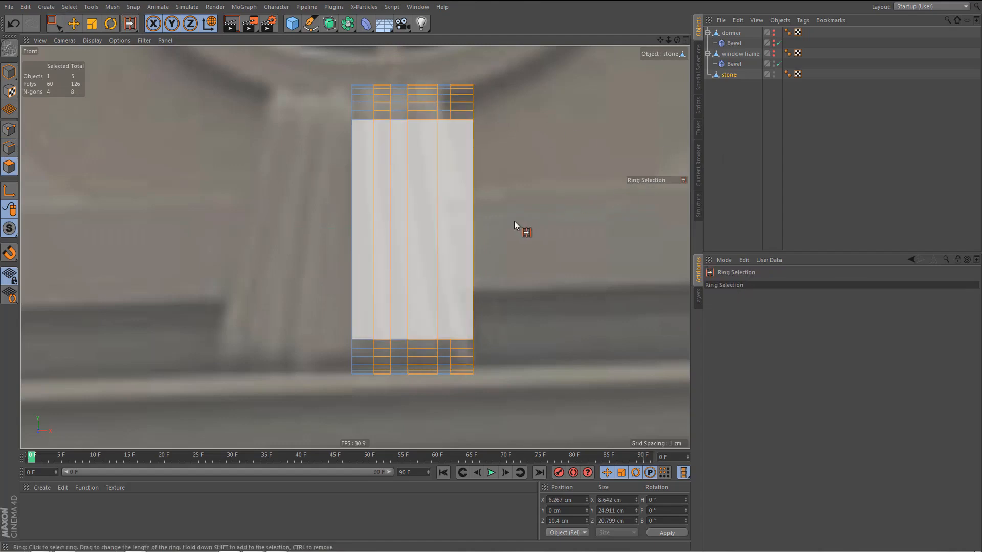
Connect the upper and lower end points of the new cut with a vertical edge across the front face.
key(Return)
key(9)
click(450, 120)
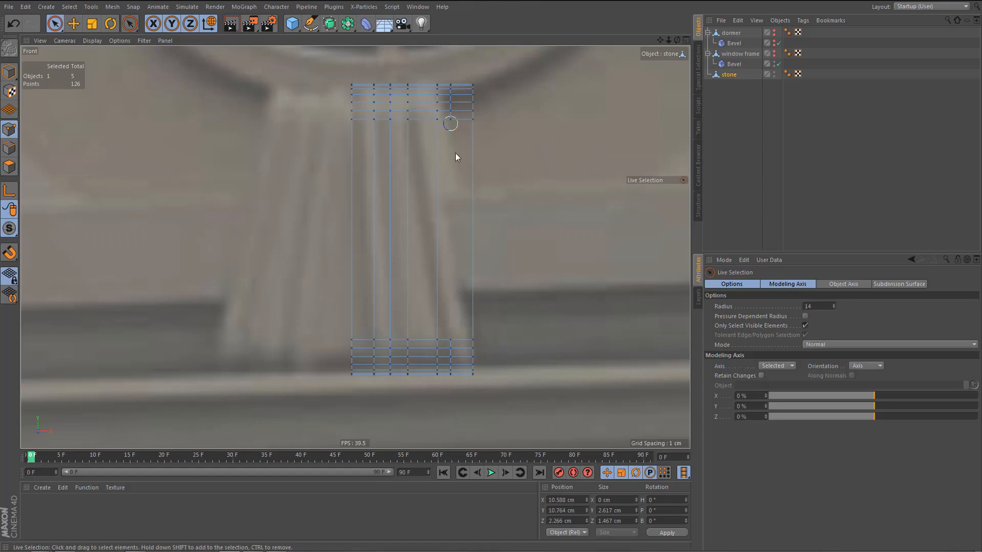
shift+click(450, 339)
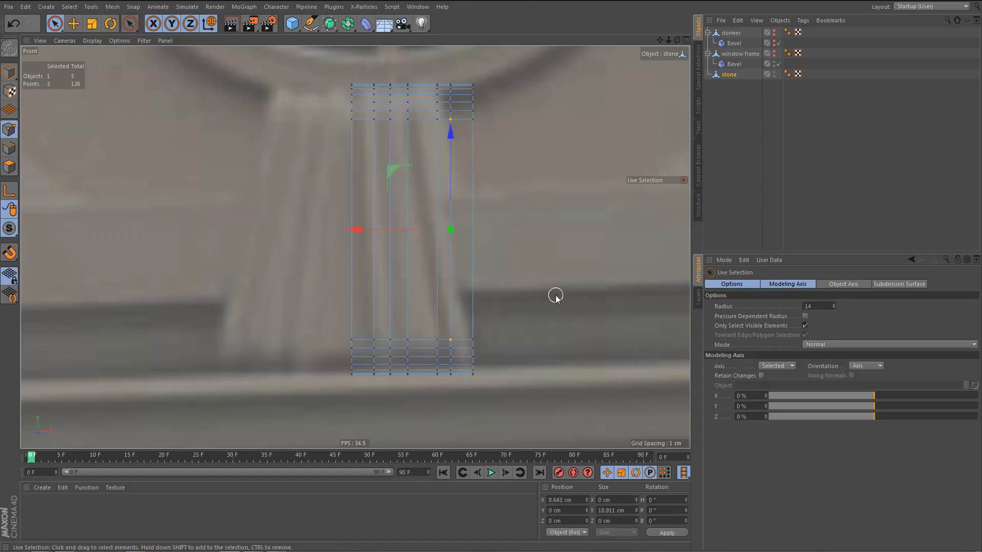
Ring-select the outermost, wide and narrow vertical strips of the stone and extrude them by 1.02 cm.
key(Return)
key(Return)
key(u)
key(b)
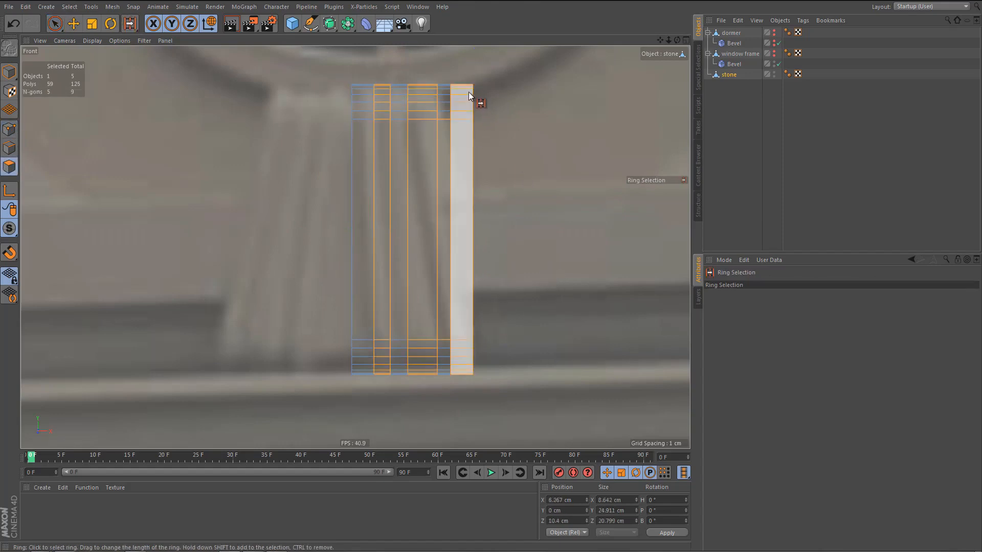
click(468, 89)
shift+click(422, 88)
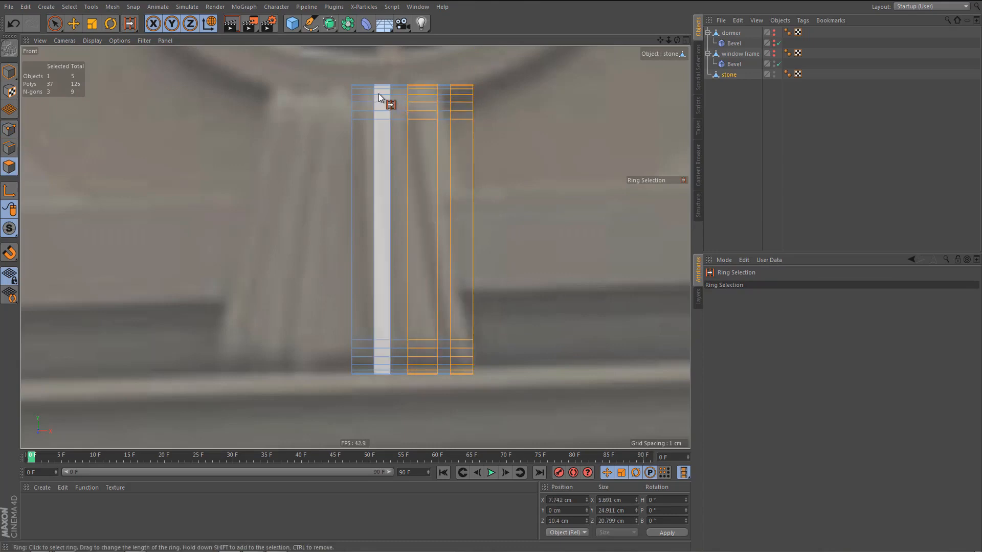
shift+click(378, 93)
key(d)
mouse_move(553, 206)
mouse_down()
mouse_move(580, 205)
mouse_move(548, 210)
mouse_up()
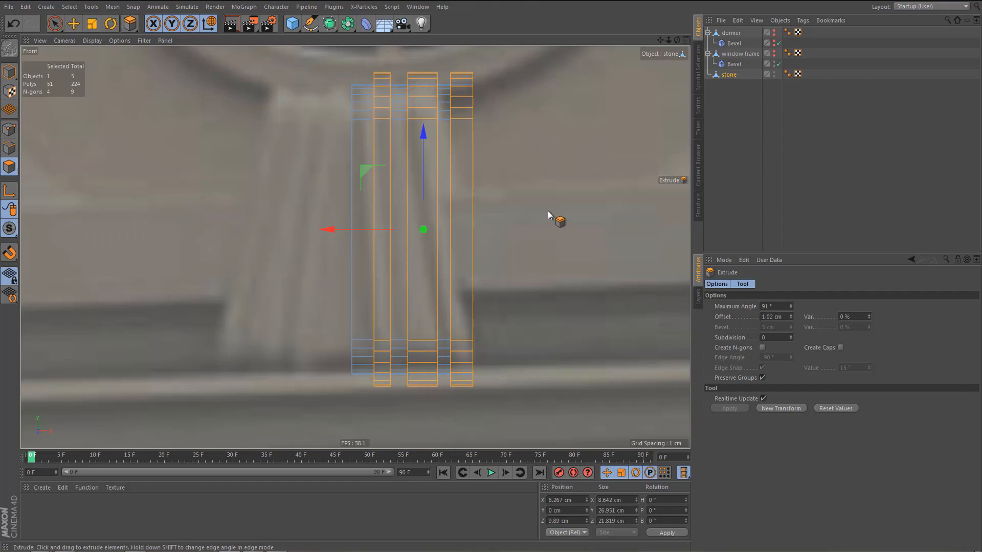
Move the stone's upper points slightly down and its lower points slightly up to fit the reference height.
key(Return)
key(0)
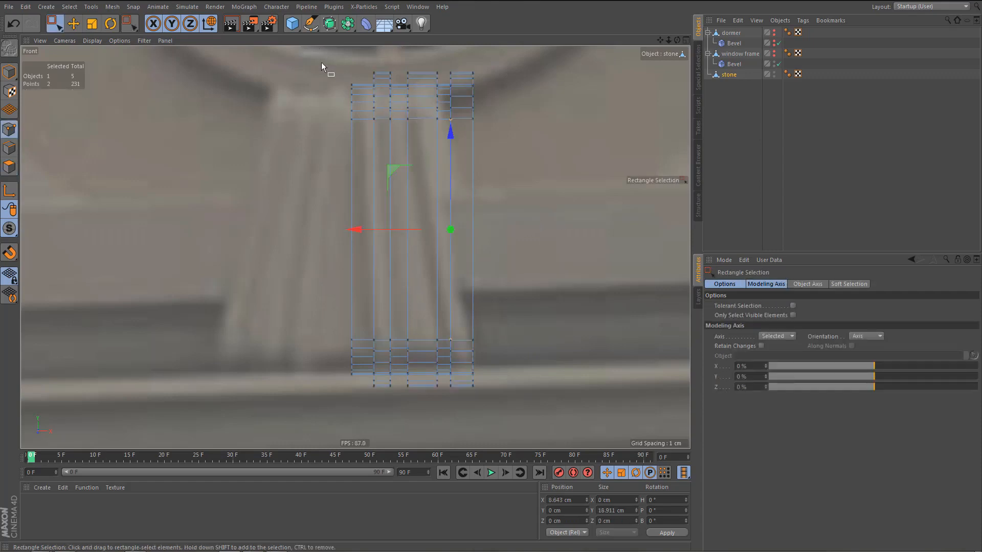
drag(321, 63, 566, 167)
drag(412, 55, 416, 62)
drag(313, 311, 561, 454)
drag(414, 272, 422, 257)
Weld the arc points of the upper side corner into its inner corner point.
middle_click(422, 265)
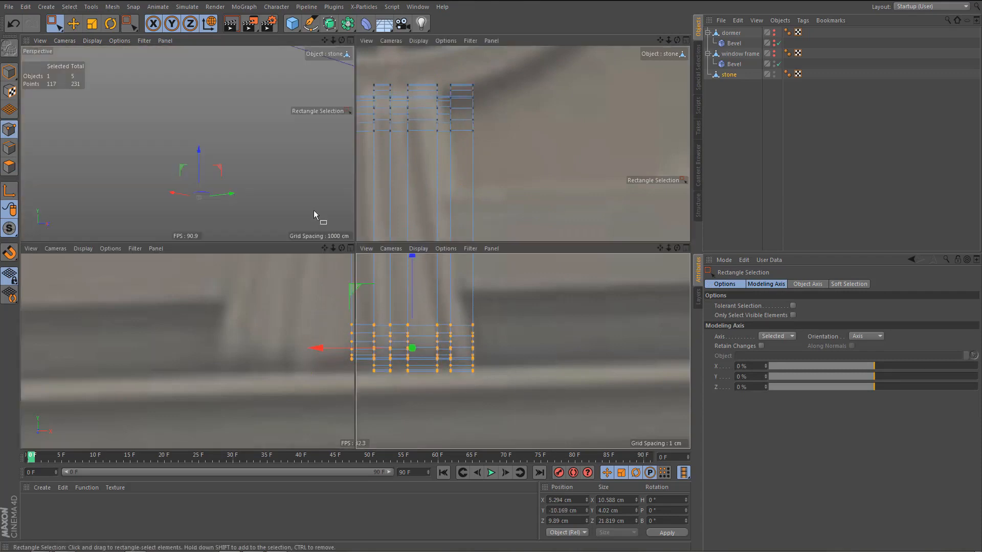
middle_click(318, 174)
scroll(379, 198, up, 5)
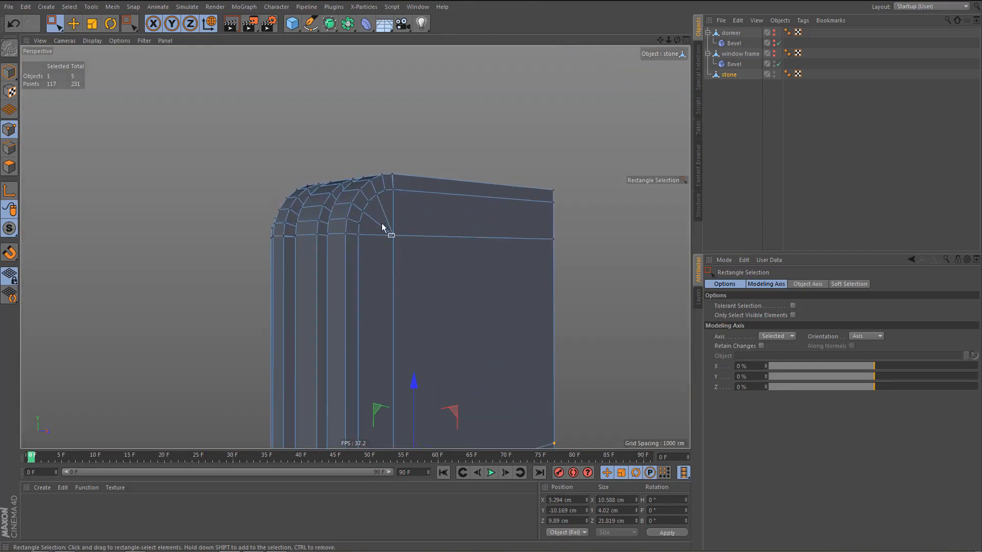
key(s)
key(l)
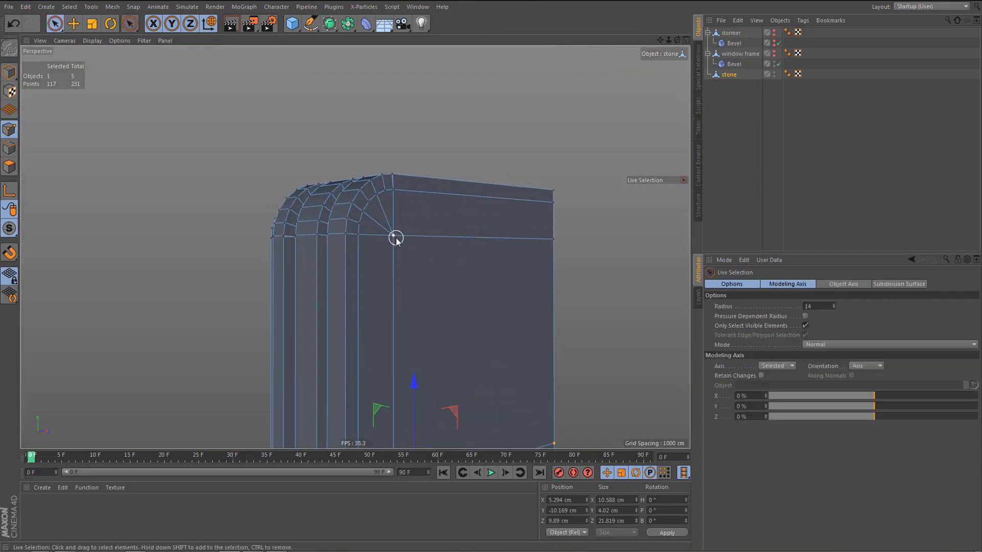
mouse_move(396, 238)
mouse_down()
mouse_move(394, 192)
mouse_move(372, 198)
mouse_move(357, 229)
mouse_move(366, 243)
mouse_up()
key(m)
key(q)
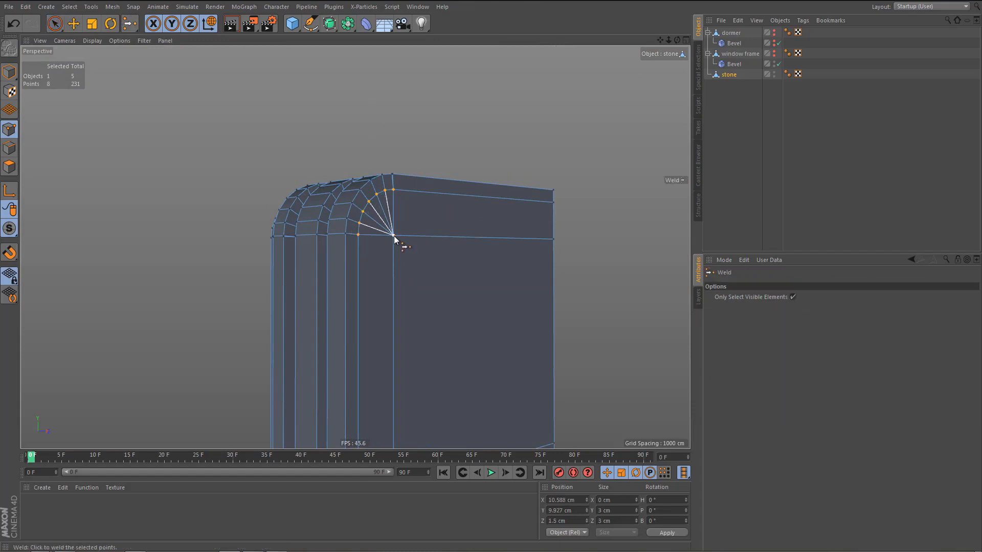
click(394, 236)
Weld the leftover point above the upper side corner into the same inner corner point.
alt+middle_drag(433, 230, 428, 219)
key(space)
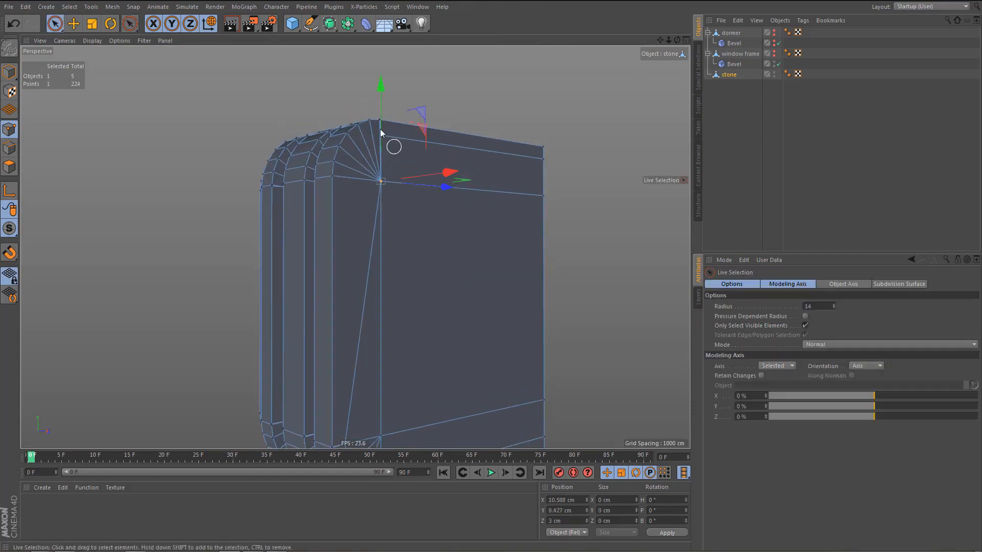
key(space)
click(380, 182)
alt+middle_drag(380, 182, 387, 141)
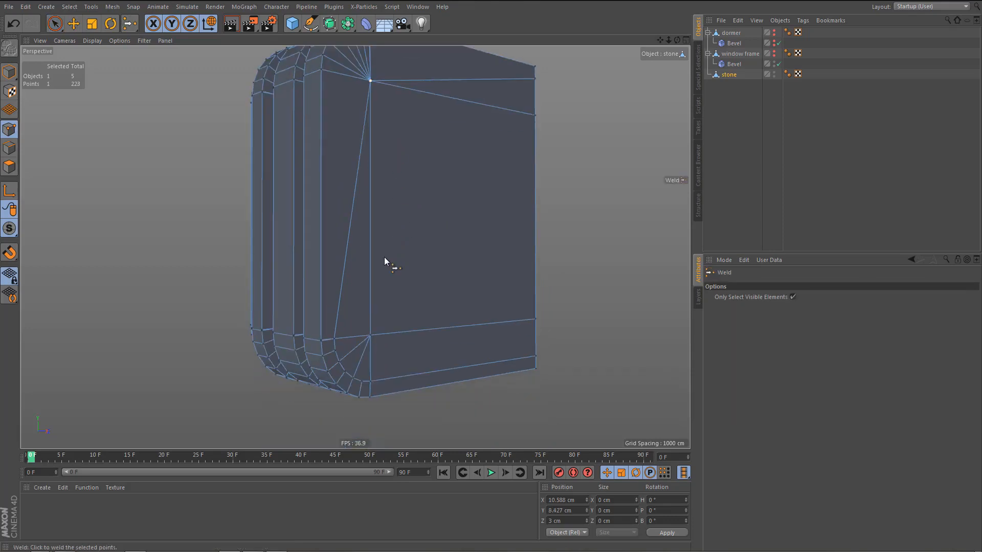
Weld the lower side corner's arc points and the leftover point beneath it into the lower inner corner point.
key(space)
mouse_move(335, 338)
mouse_down()
mouse_move(357, 377)
mouse_move(377, 374)
mouse_up()
key(space)
click(371, 337)
Delete the two surplus edges running back from the upper and lower inner corner points on the stone's side.
key(Return)
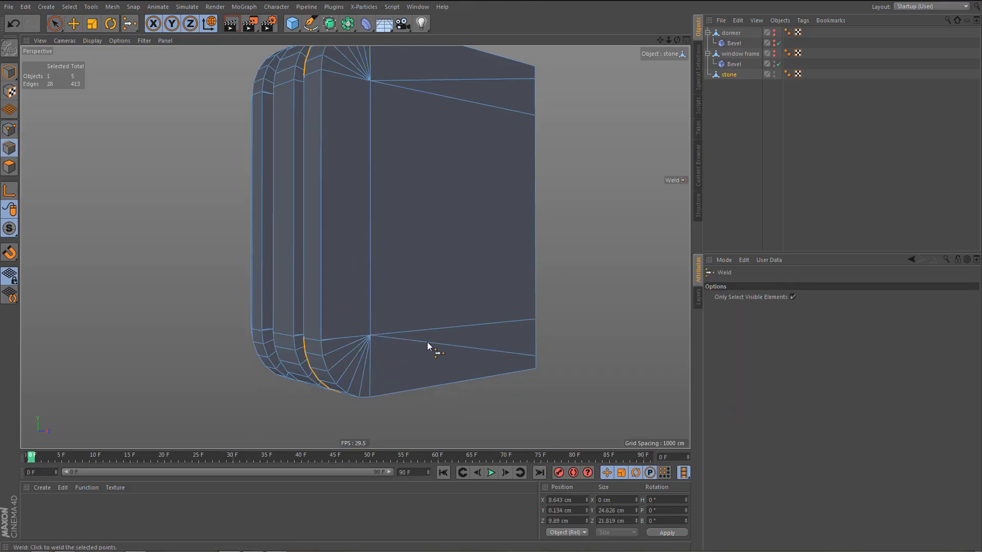
key(e)
click(442, 346)
key(Delete)
click(456, 78)
key(Delete)
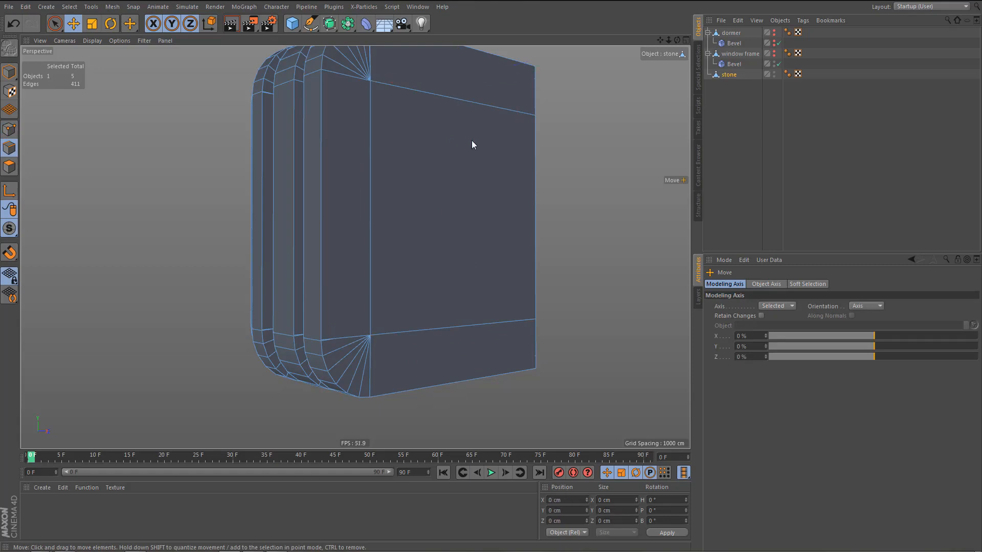
Mirror the stone half across the ZY plane with a Symmetry object.
scroll(489, 218, down, 4)
alt+drag(478, 257, 519, 259)
alt+middle_drag(476, 249, 495, 263)
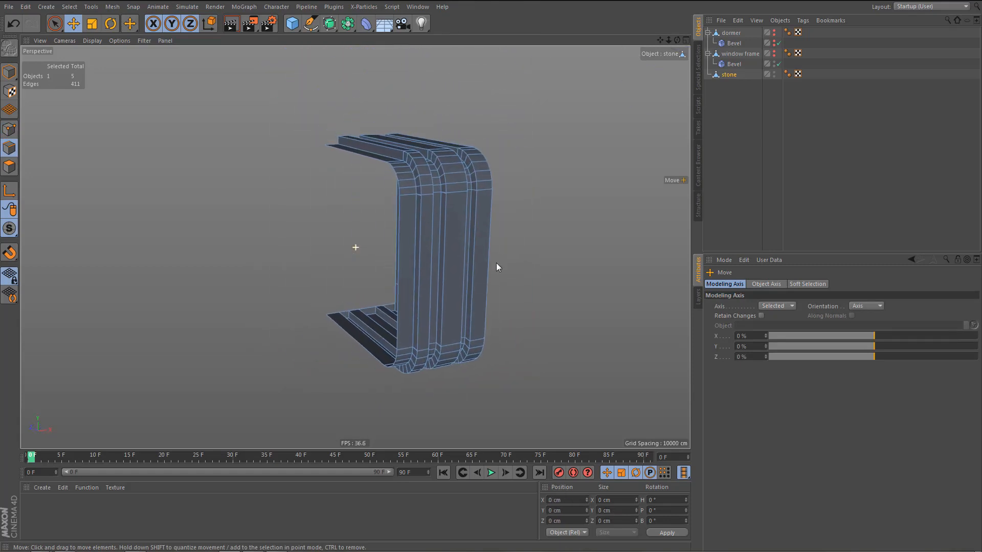
drag(351, 24, 452, 81)
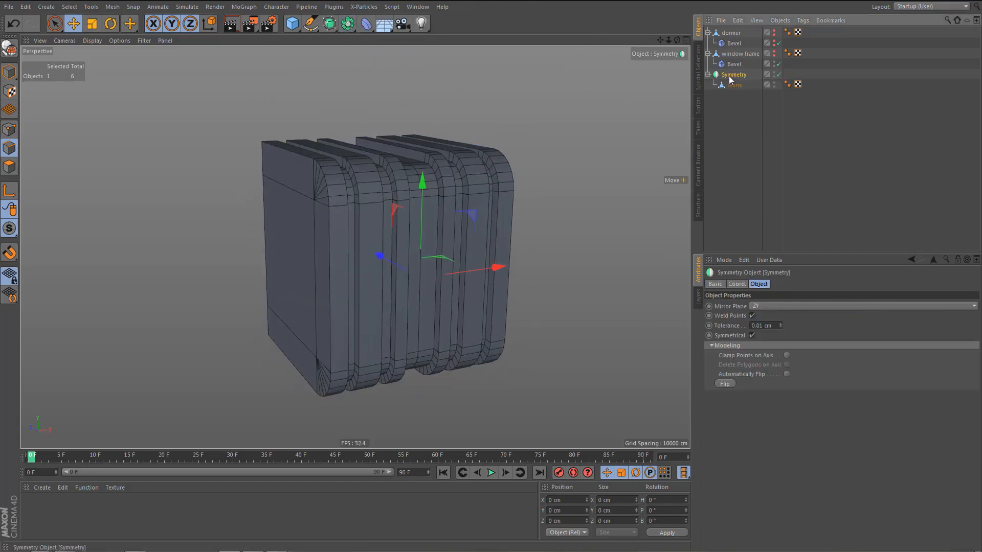
Make the Symmetry object editable, move the stone out of the resulting null, and delete the null.
key(c)
click(707, 75)
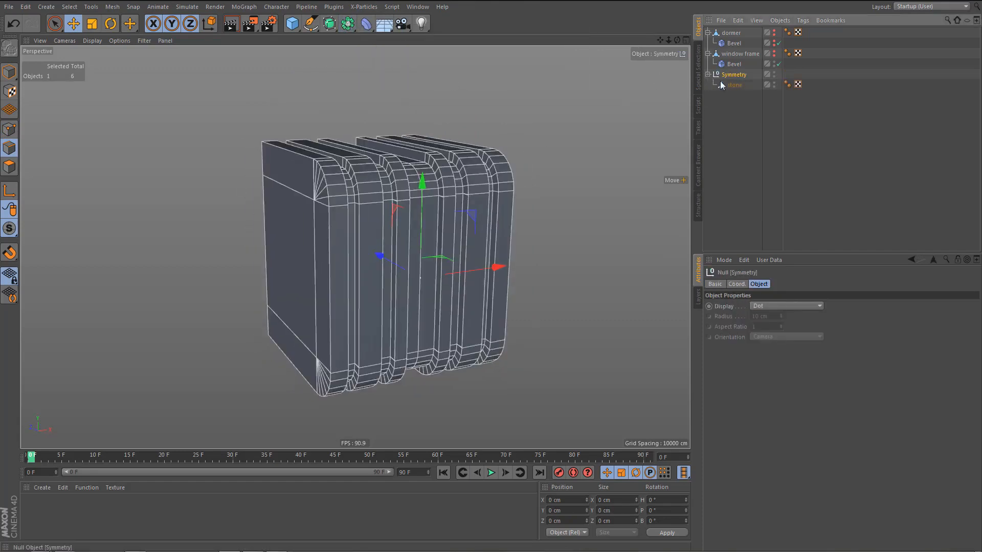
drag(733, 86, 727, 88)
click(728, 75)
key(Delete)
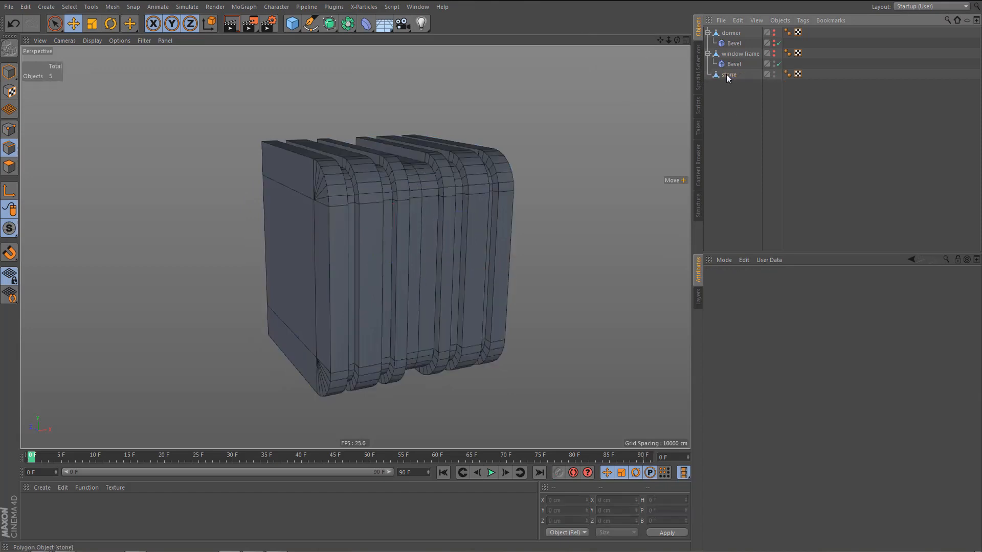
Add an FFD deformer as a child of the stone, with its cage fitted around the stone.
click(728, 75)
middle_click(502, 234)
middle_click(310, 168)
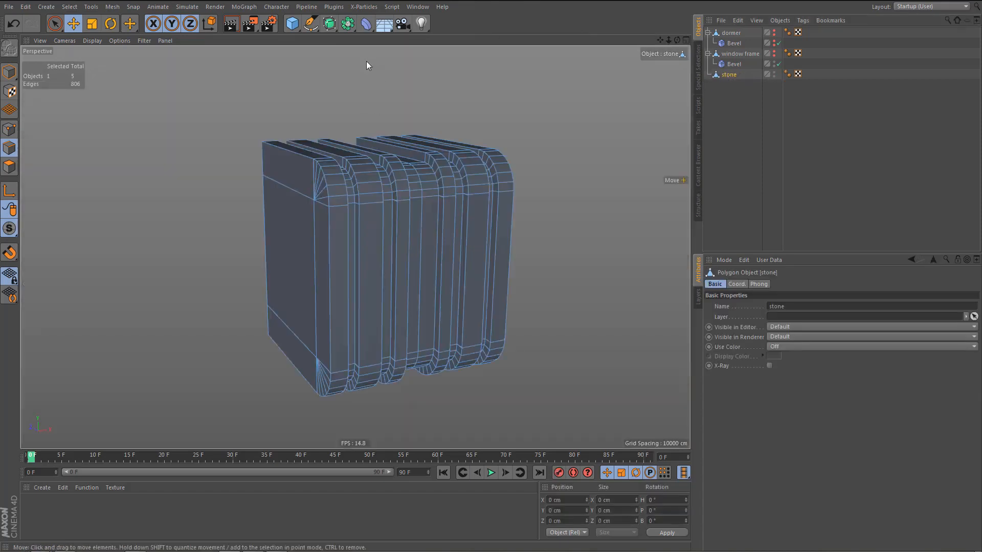
click(365, 23)
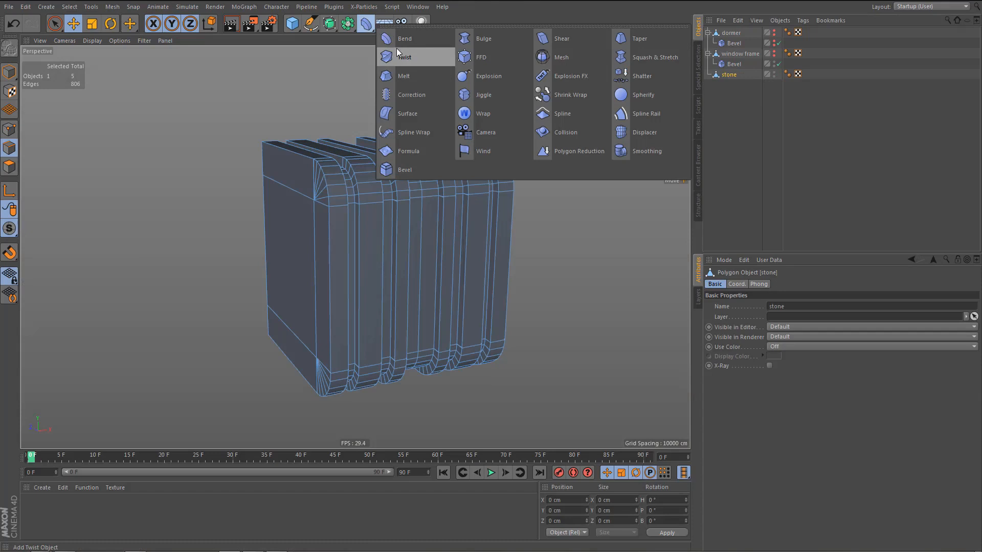
click(468, 56)
alt+middle_drag(451, 271, 482, 264)
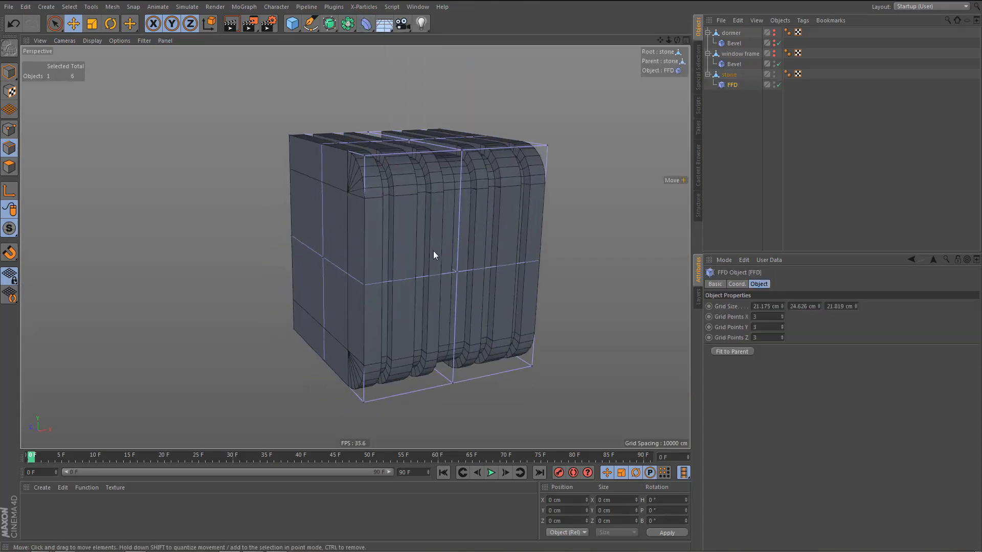
alt+drag(433, 251, 443, 251)
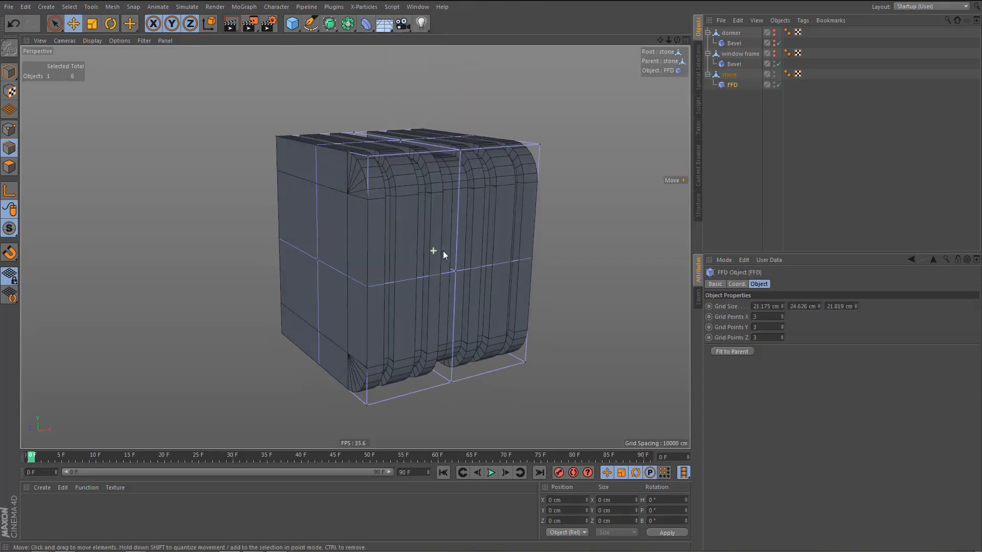
Set the FFD's grid points to 2 in X, Y and Z.
click(729, 74)
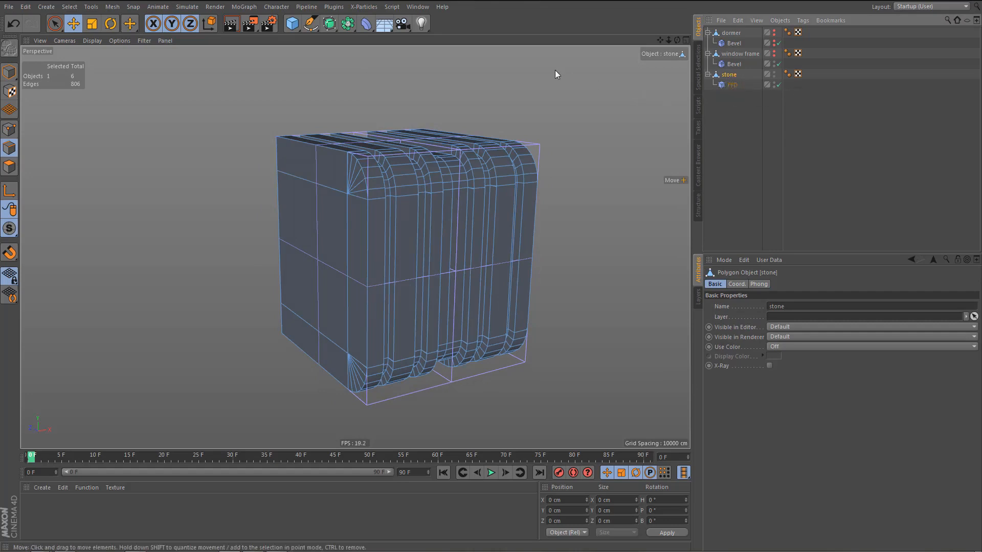
click(733, 86)
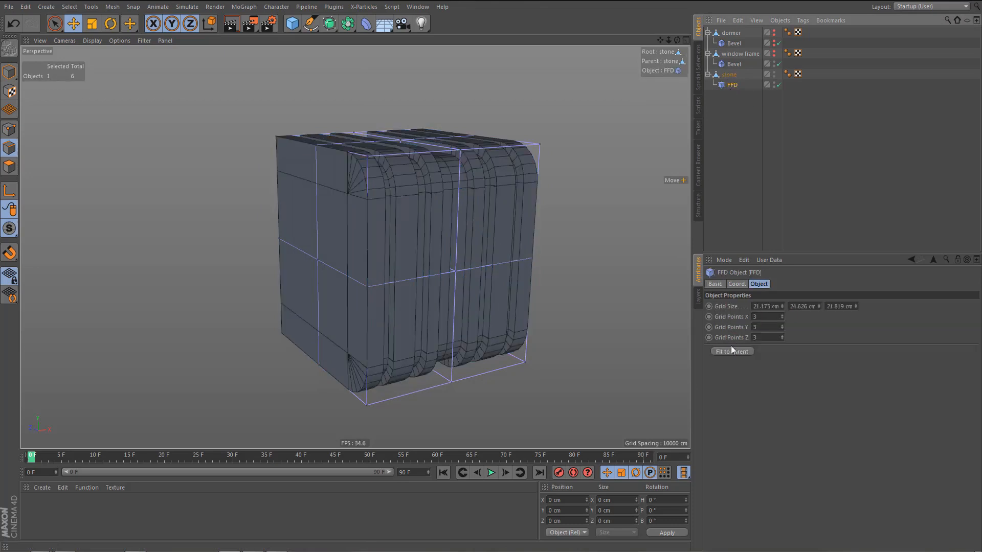
click(732, 320)
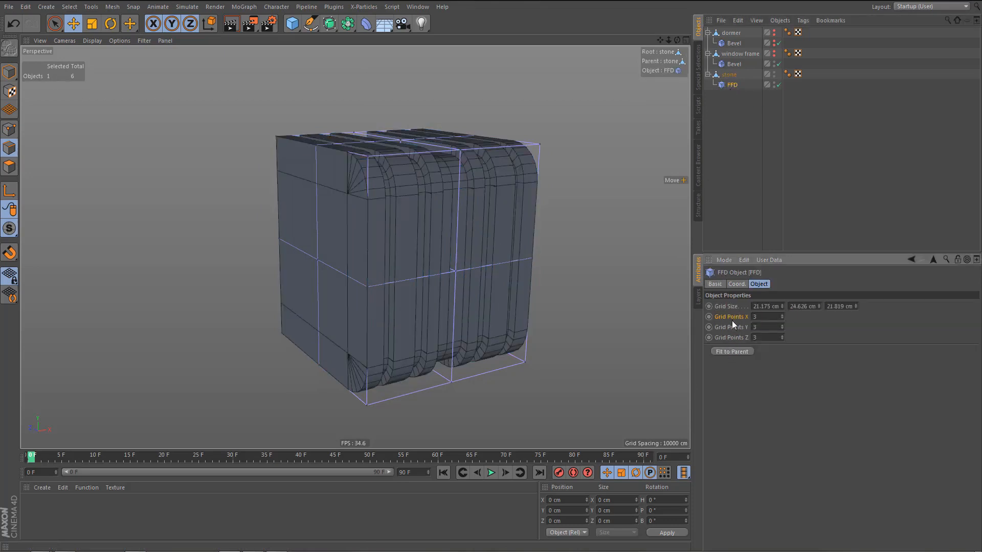
click(783, 339)
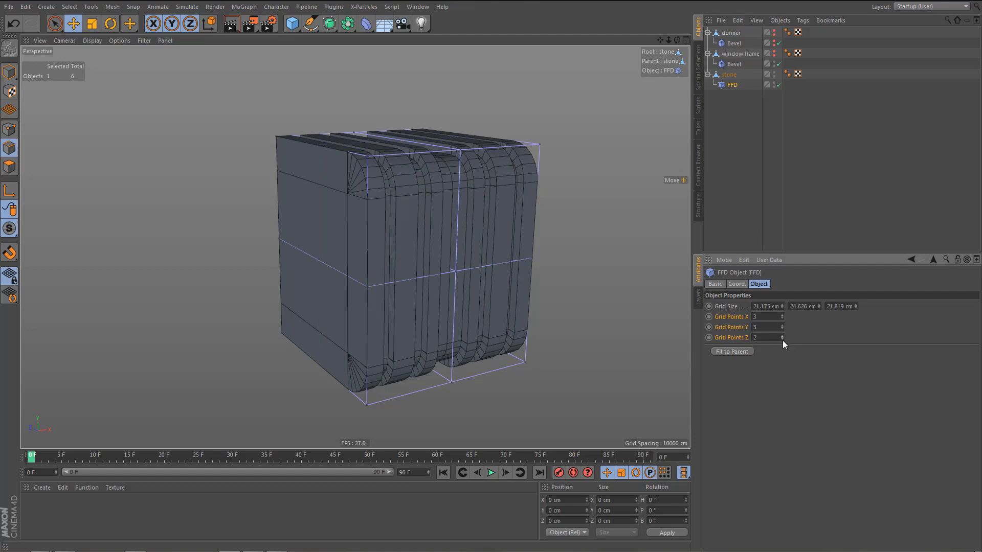
click(782, 330)
click(782, 318)
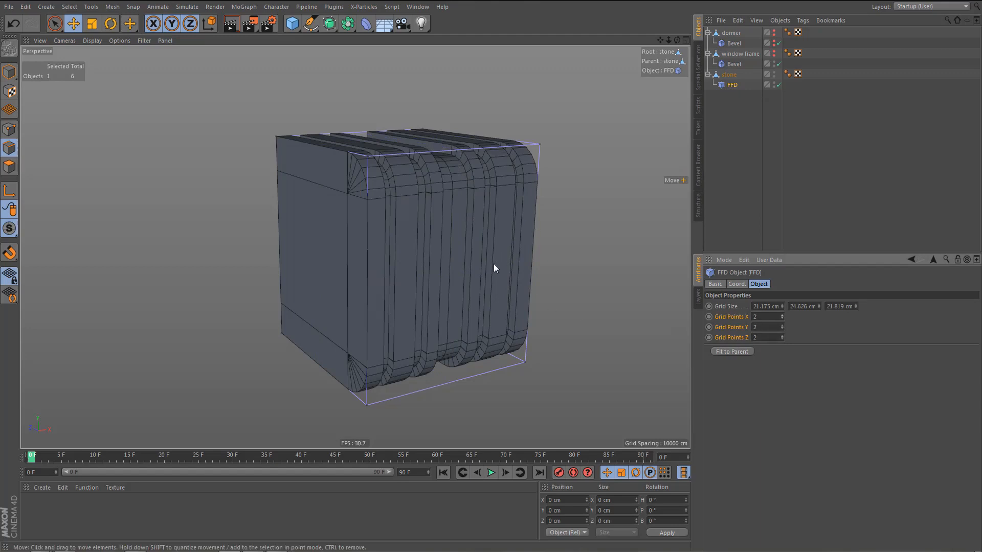
Scale the FFD cage's four upper points along X to about 14.6 cm wide, tapering the stone to match the front reference.
key(0)
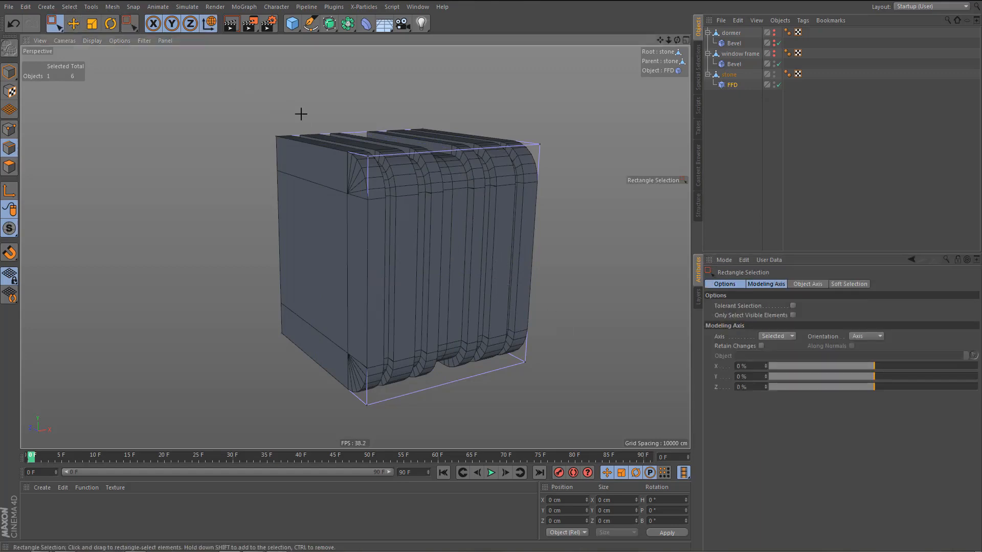
drag(239, 93, 573, 225)
drag(246, 87, 569, 228)
middle_click(539, 290)
middle_click(559, 360)
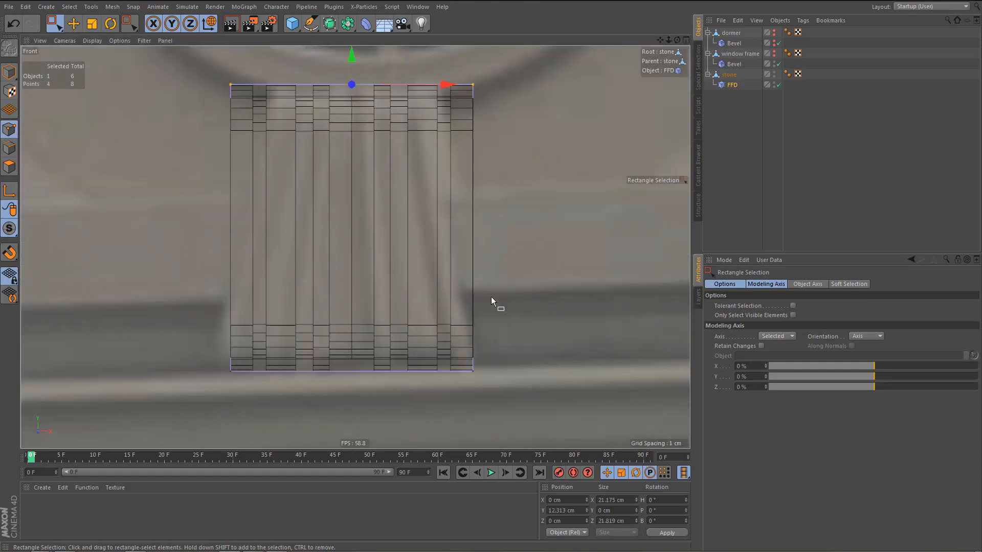
scroll(491, 297, up, 3)
key(t)
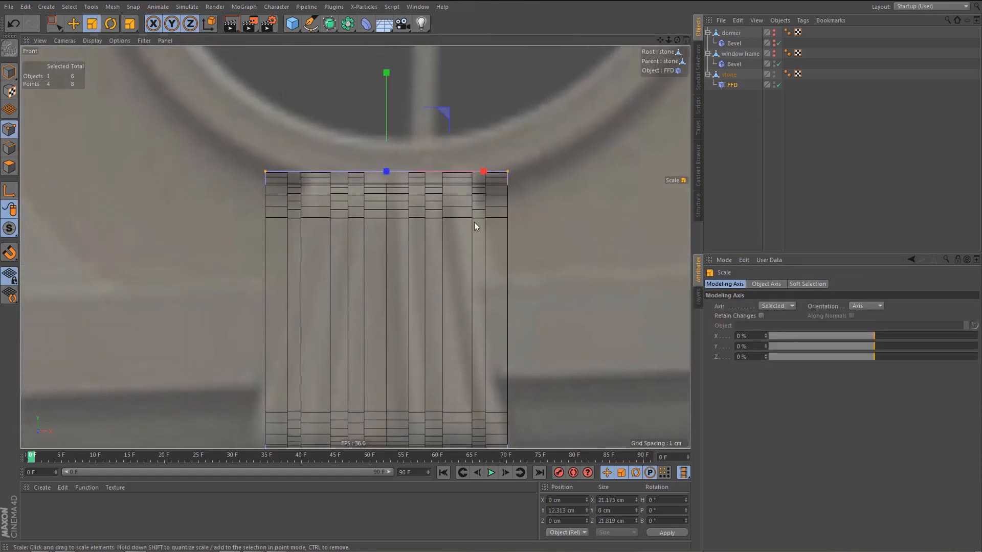
drag(486, 171, 455, 173)
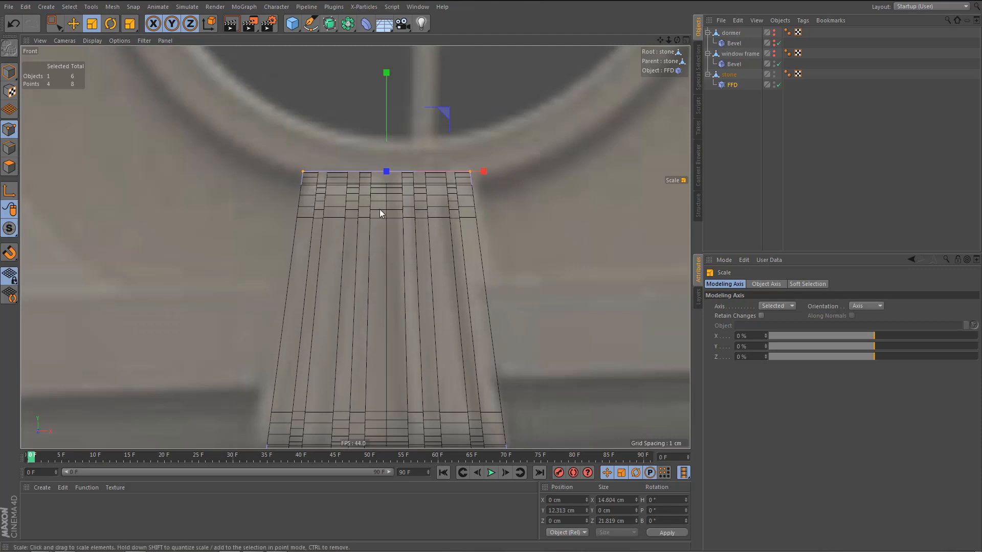
middle_click(379, 209)
middle_click(268, 156)
alt+drag(386, 218, 384, 243)
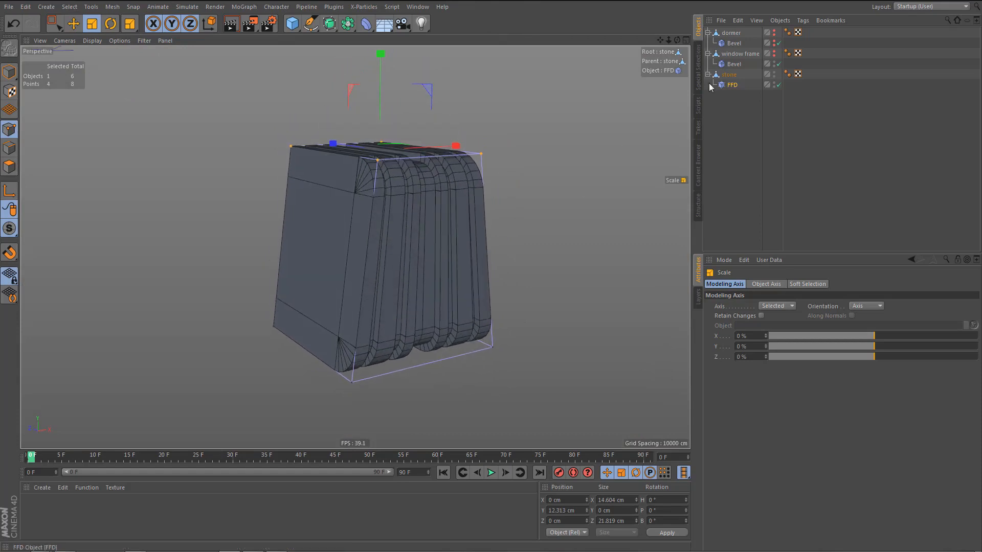
Add a Bevel deformer to the stone, placed below the FFD in the hierarchy, with Use Angle enabled.
click(728, 74)
drag(377, 41, 414, 165)
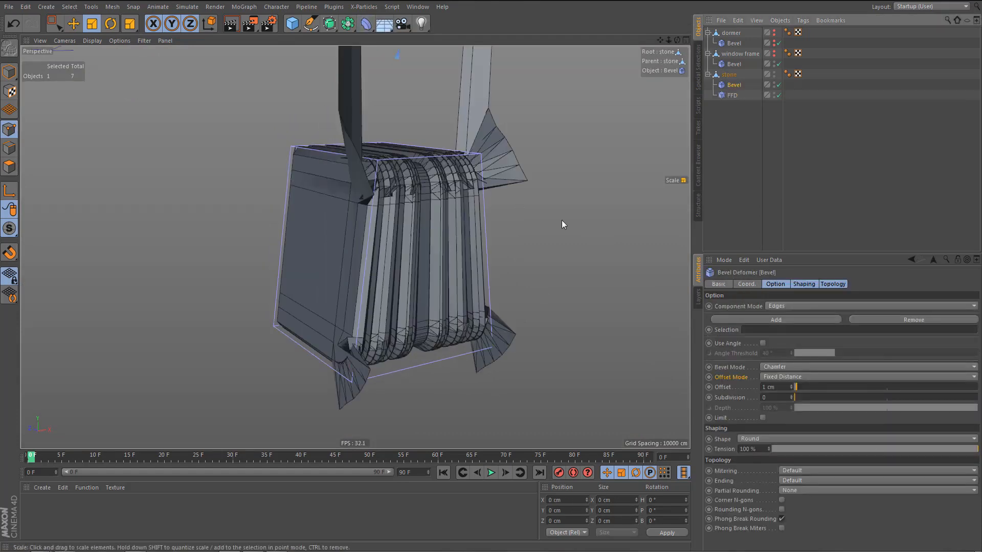
alt+middle_drag(561, 219, 556, 230)
drag(734, 96, 733, 81)
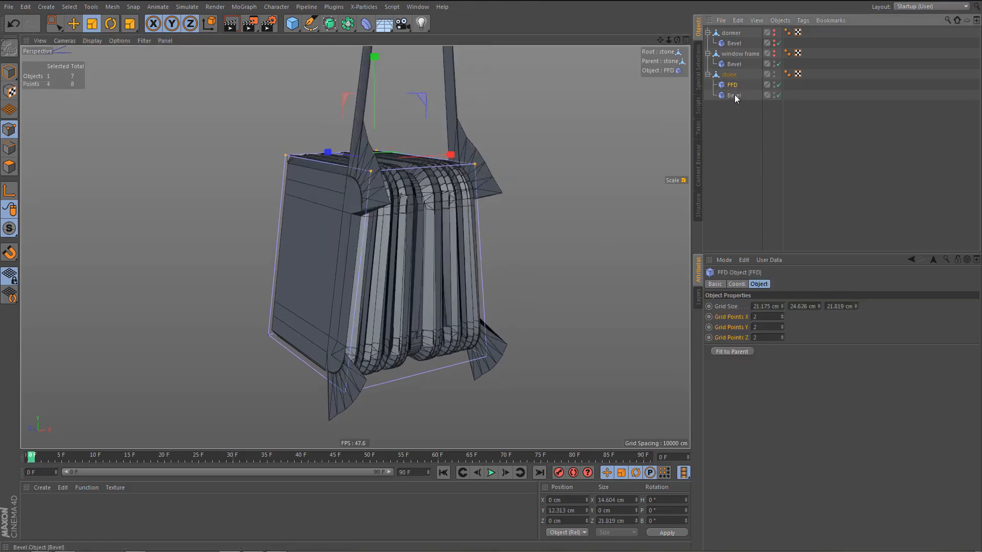
click(734, 97)
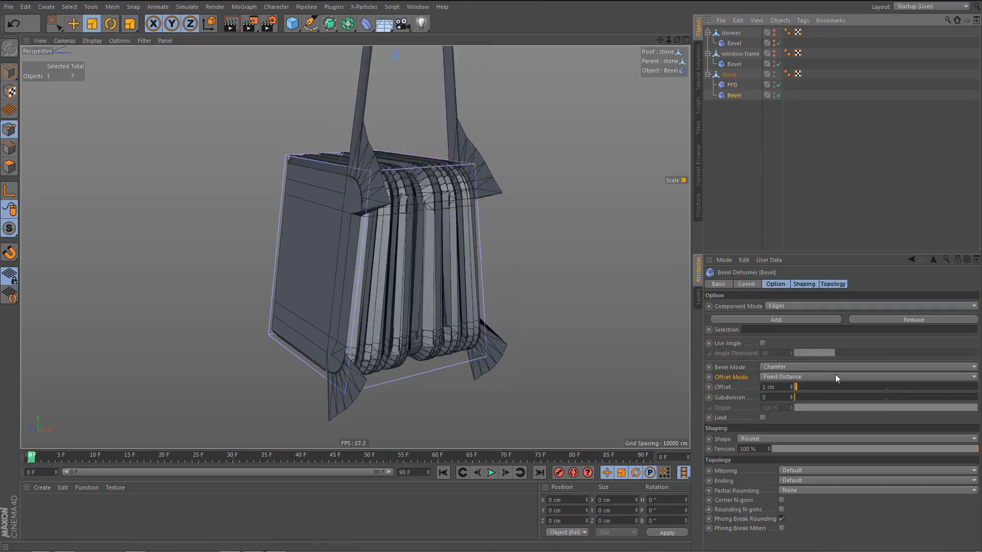
click(763, 343)
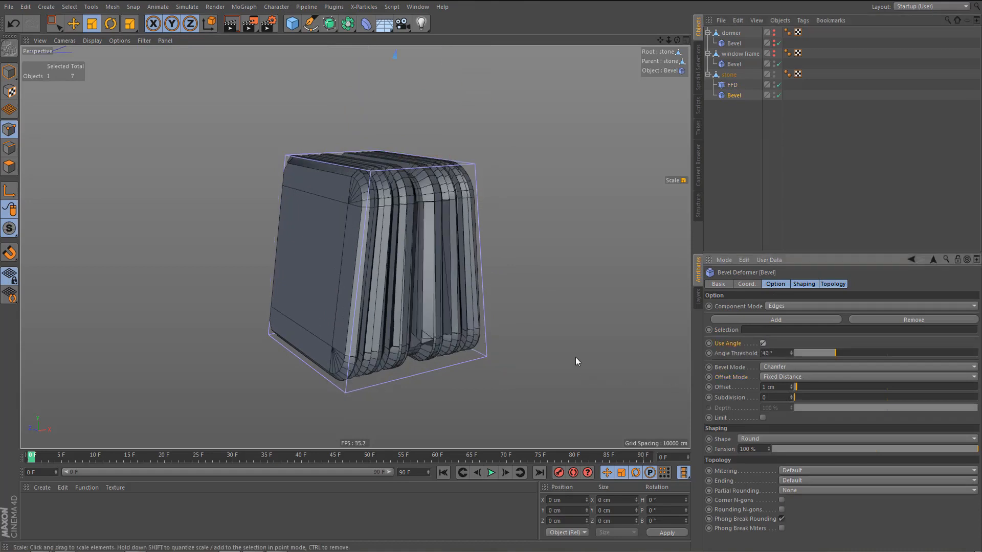
Set the stone's Bevel offset to 0.3 cm and its subdivision to 2.
click(791, 389)
click(792, 389)
click(792, 389)
click(792, 389)
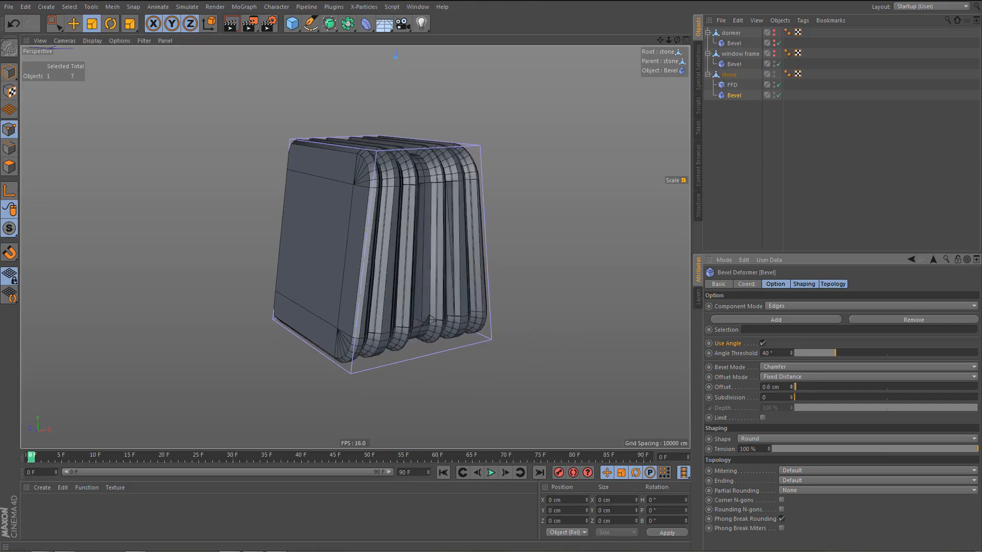
click(792, 389)
click(792, 389)
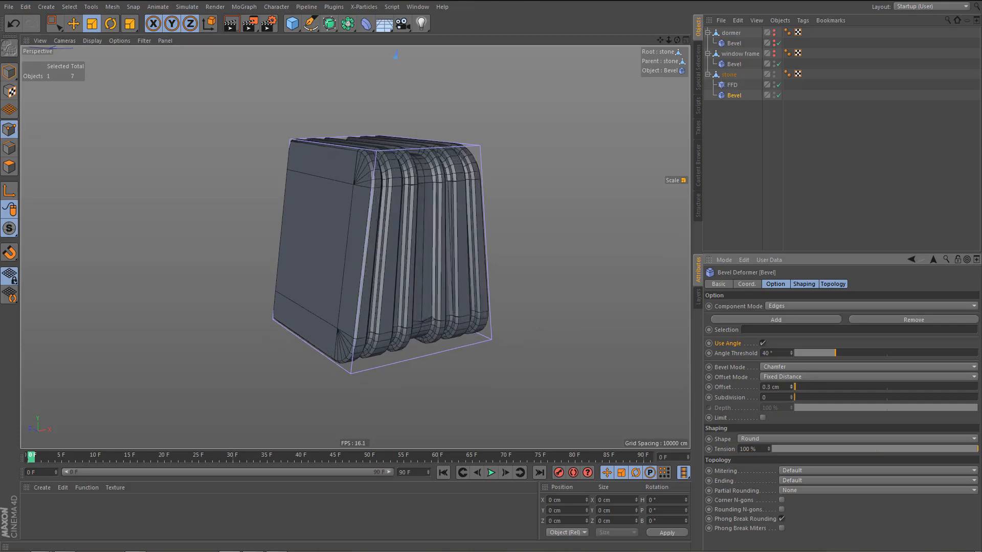
click(791, 385)
scroll(454, 179, up, 2)
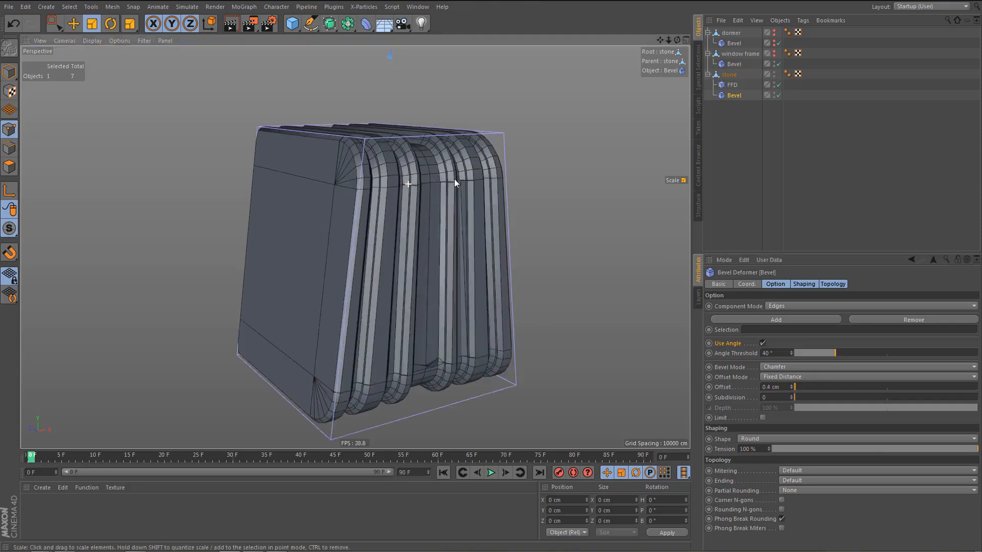
scroll(454, 179, up, 2)
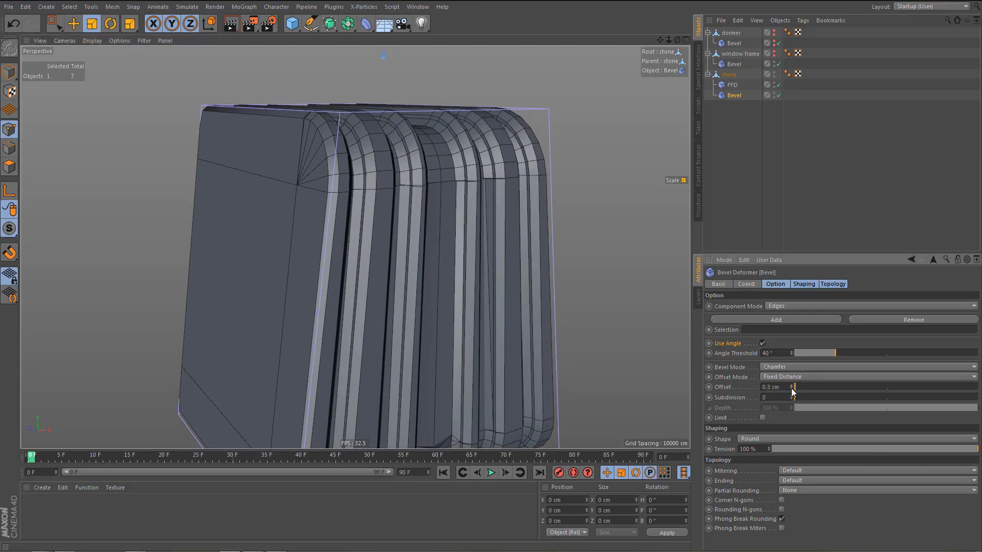
click(792, 390)
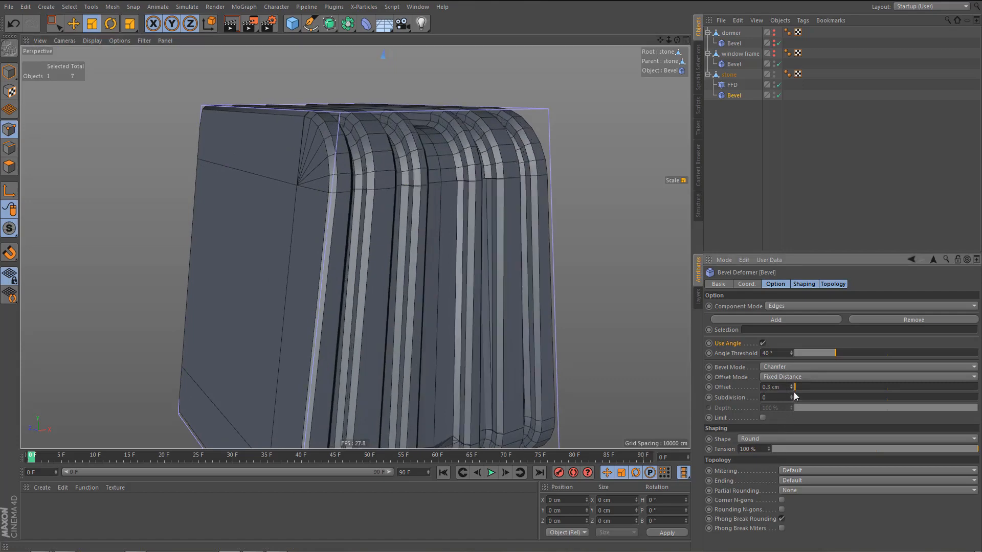
click(791, 395)
click(791, 395)
scroll(425, 290, down, 4)
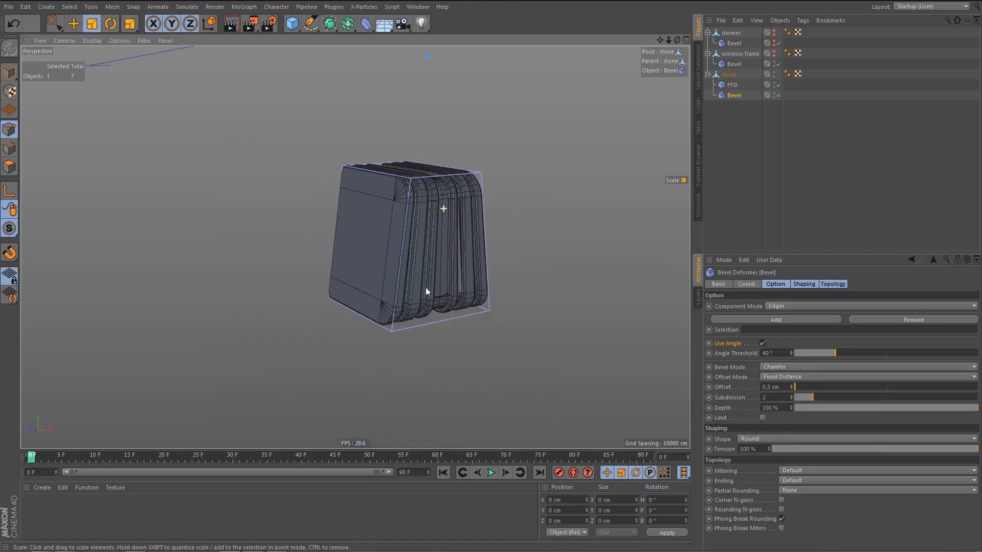
Render a preview of the beveled stone in the perspective view and make the dormer and window frame visible again.
key(ctrl+r)
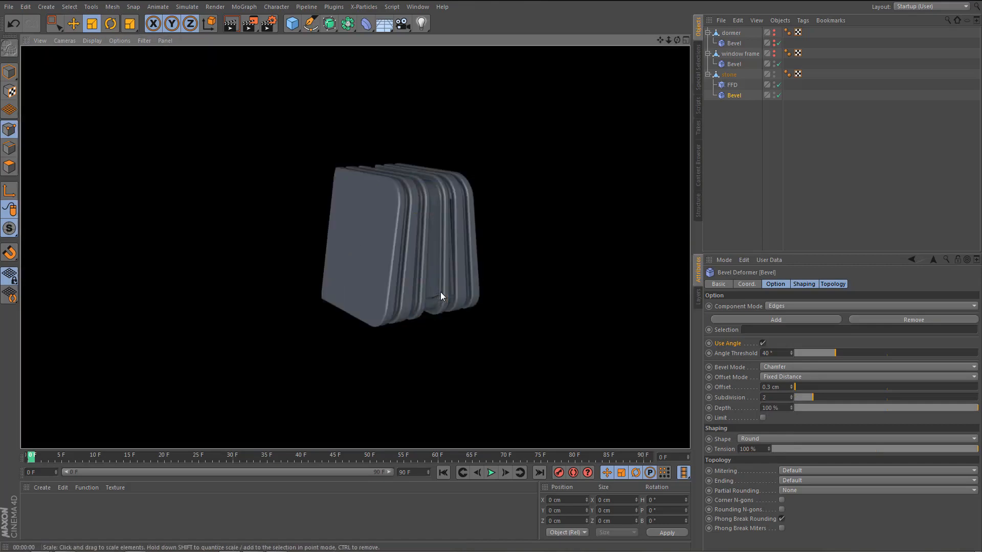
alt+drag(432, 267, 399, 280)
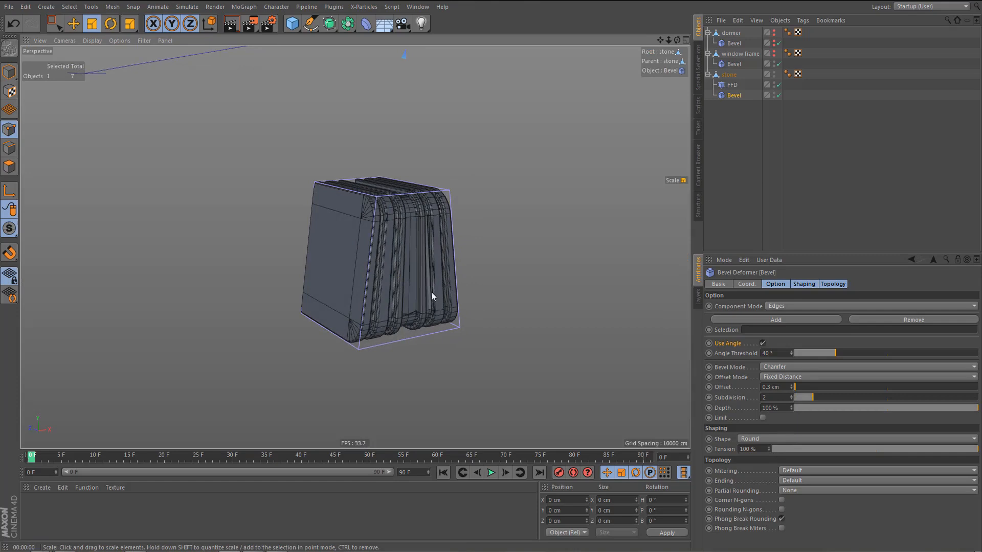
alt+click(773, 32)
alt+drag(773, 31, 774, 53)
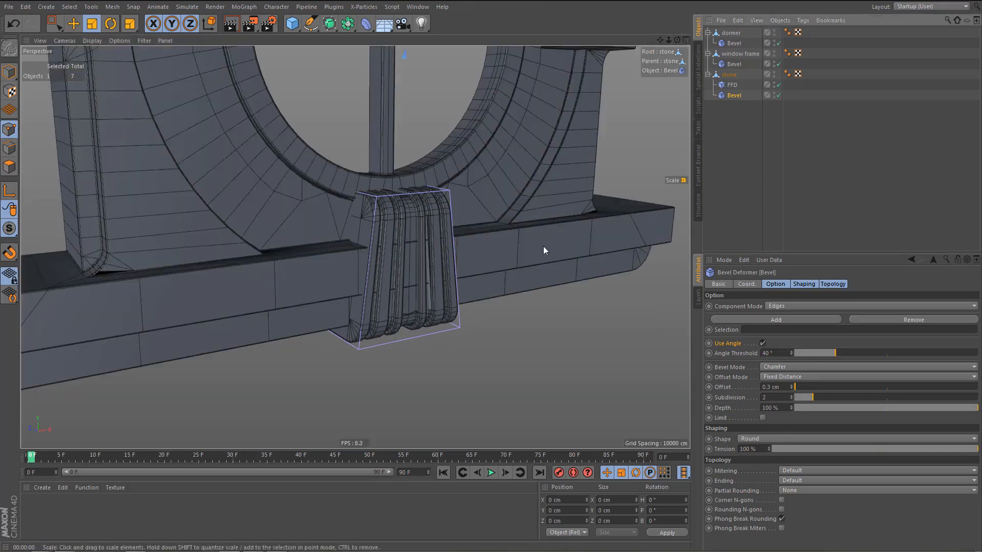
Move the whole stone down in the front view to about Y -42.4 cm, just beneath the round window's ring.
middle_click(543, 247)
middle_click(537, 296)
alt+middle_drag(463, 239, 454, 208)
alt+right_drag(454, 223, 448, 252)
click(707, 75)
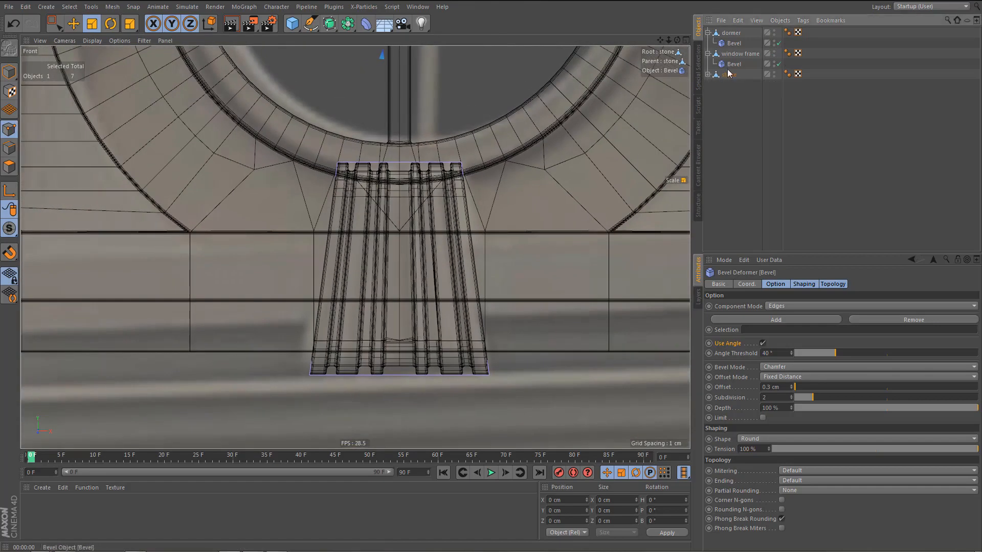
click(730, 74)
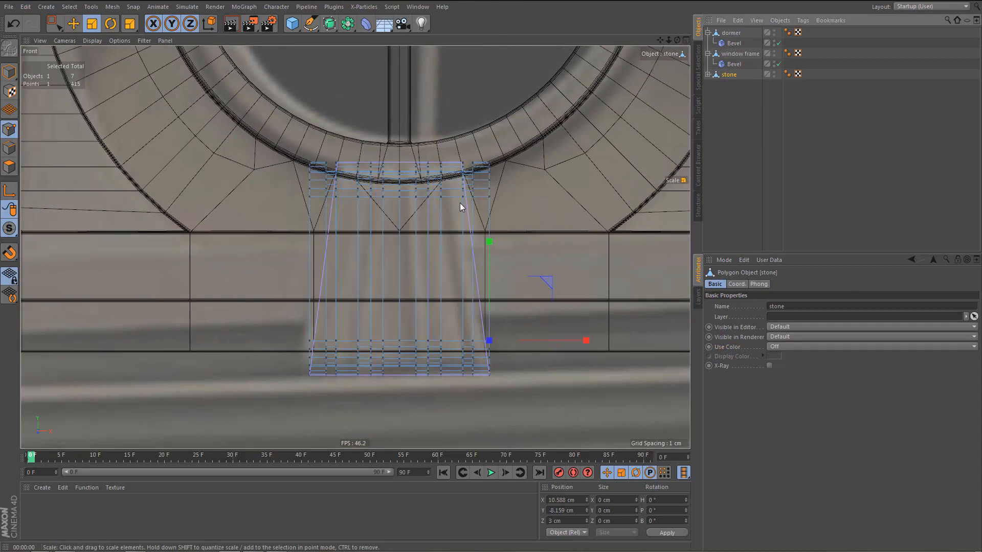
key(Return)
key(e)
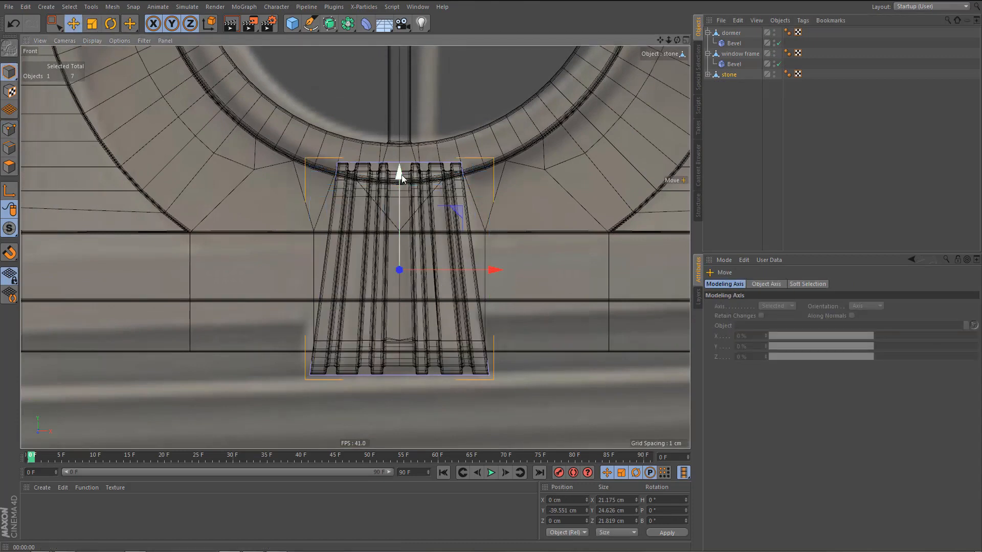
drag(400, 175, 404, 199)
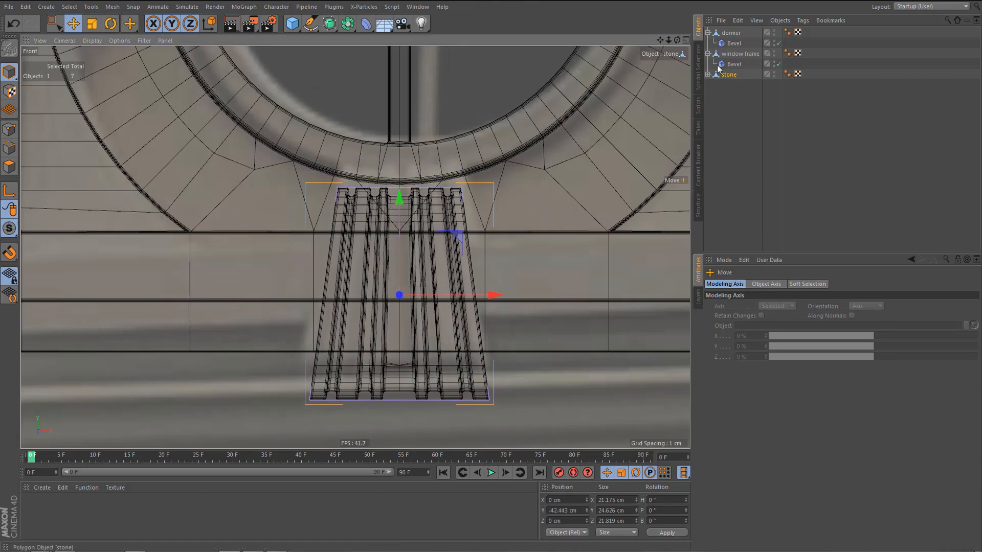
Raise all of the stone's lower points by about 1.2 cm to shorten it, and deselect the stone.
key(e)
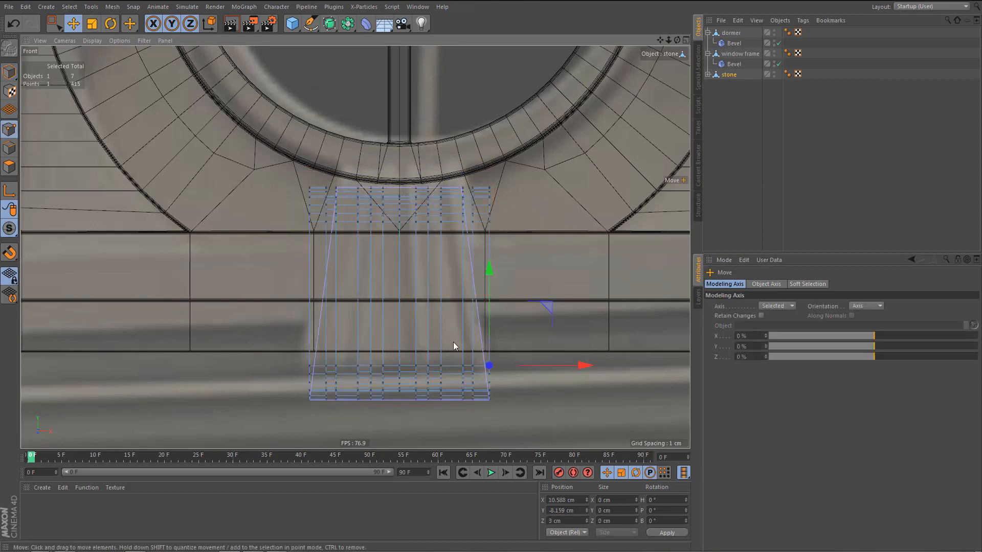
alt+middle_drag(453, 342, 436, 271)
key(0)
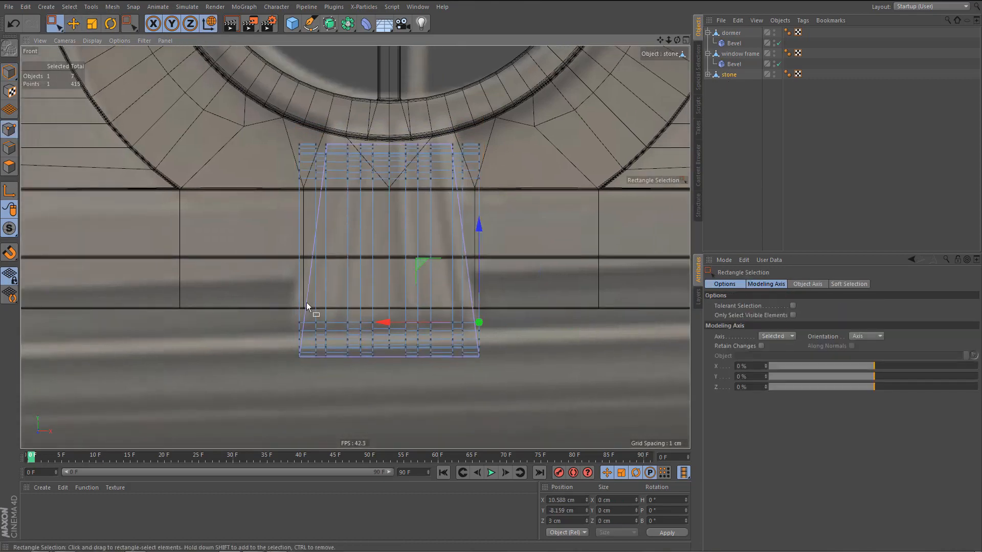
drag(265, 303, 542, 411)
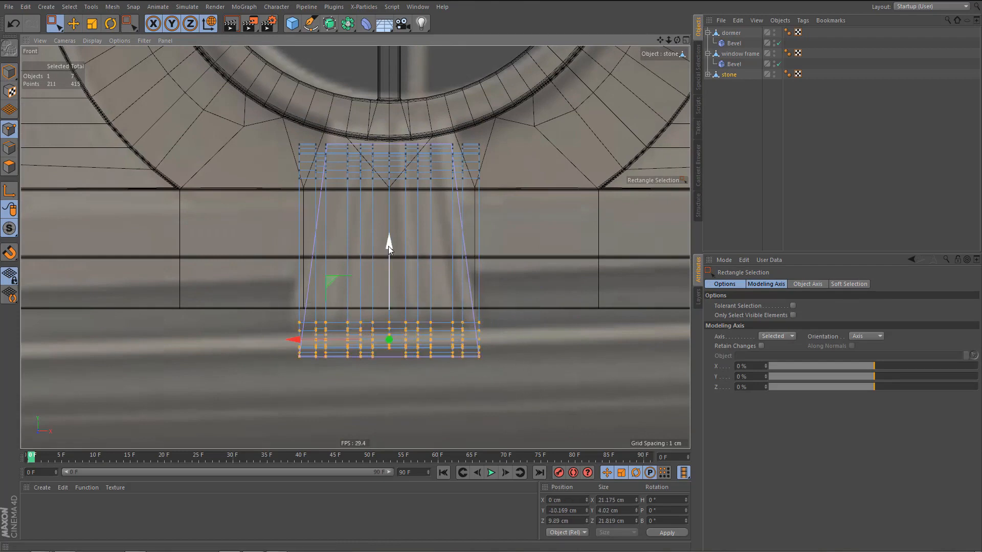
drag(388, 247, 397, 235)
middle_click(372, 252)
middle_click(302, 180)
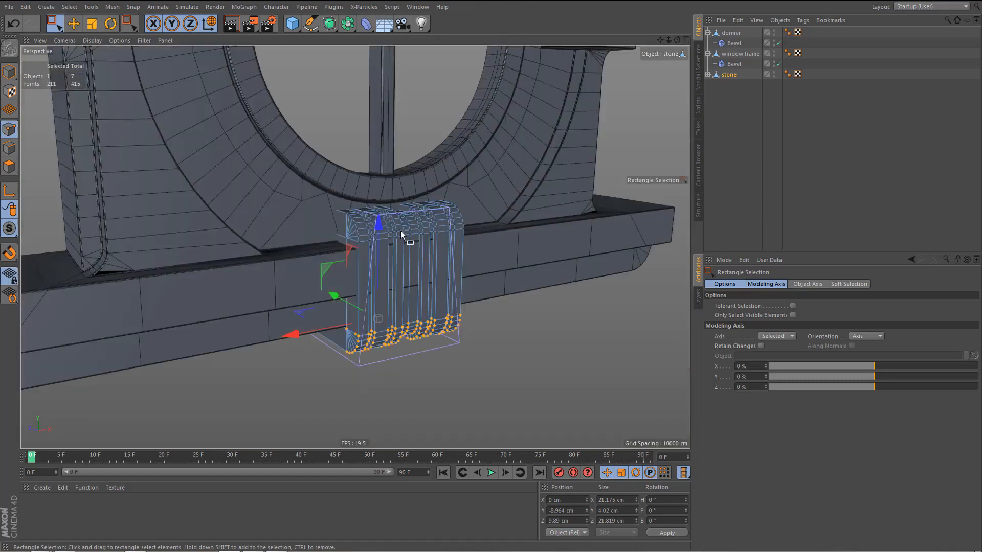
alt+right_drag(400, 230, 397, 256)
click(715, 109)
alt+right_drag(476, 286, 447, 337)
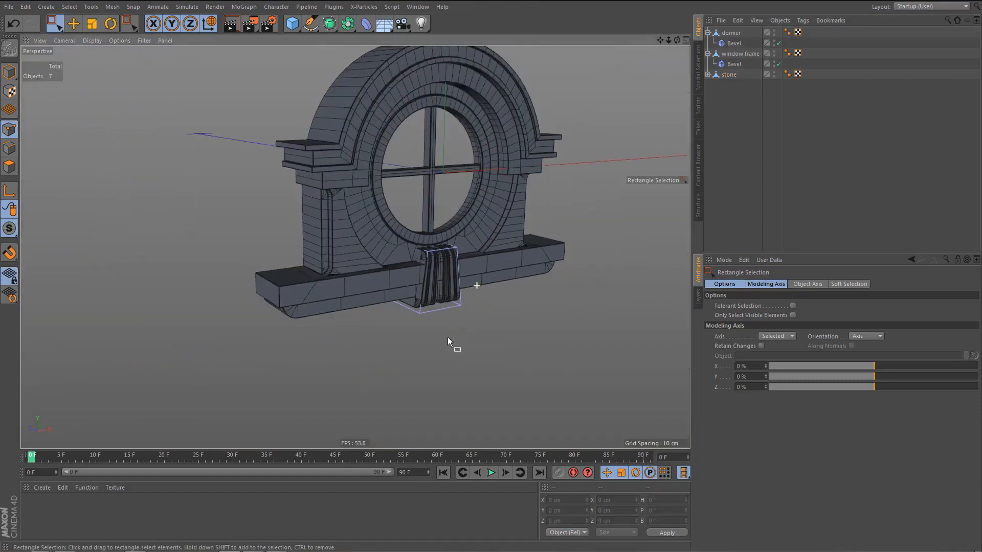
Render a preview of the dormer with the shortened stone in the perspective view.
alt+drag(447, 338, 445, 329)
key(ctrl+r)
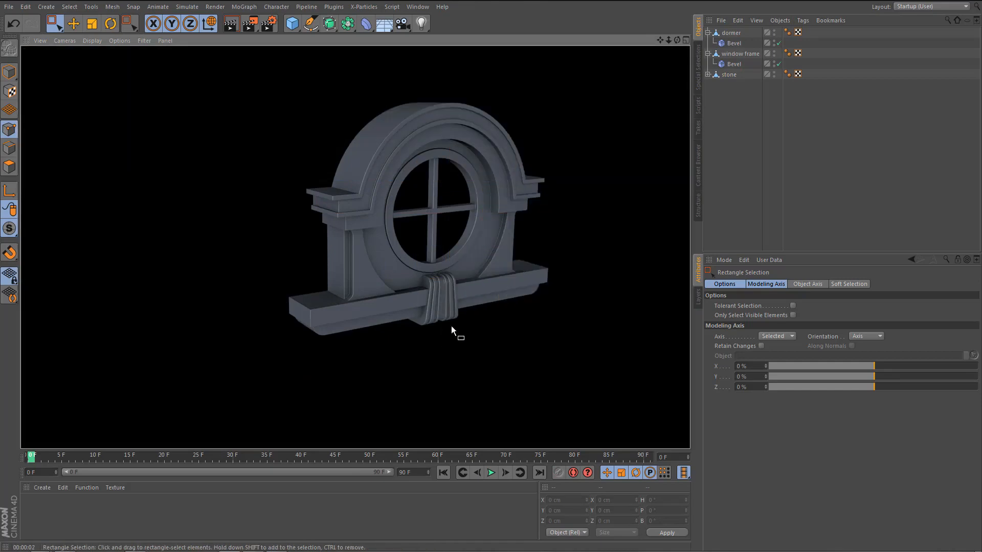
alt+right_drag(447, 301, 459, 288)
mouse_move(426, 283)
alt+mouse_down()
mouse_move(454, 288)
mouse_move(438, 275)
mouse_move(450, 271)
alt+mouse_up()
In the top view, select all of the dormer's back points and move them forward by about 5.8 cm, to Z 15.891 cm.
middle_click(501, 264)
middle_click(552, 195)
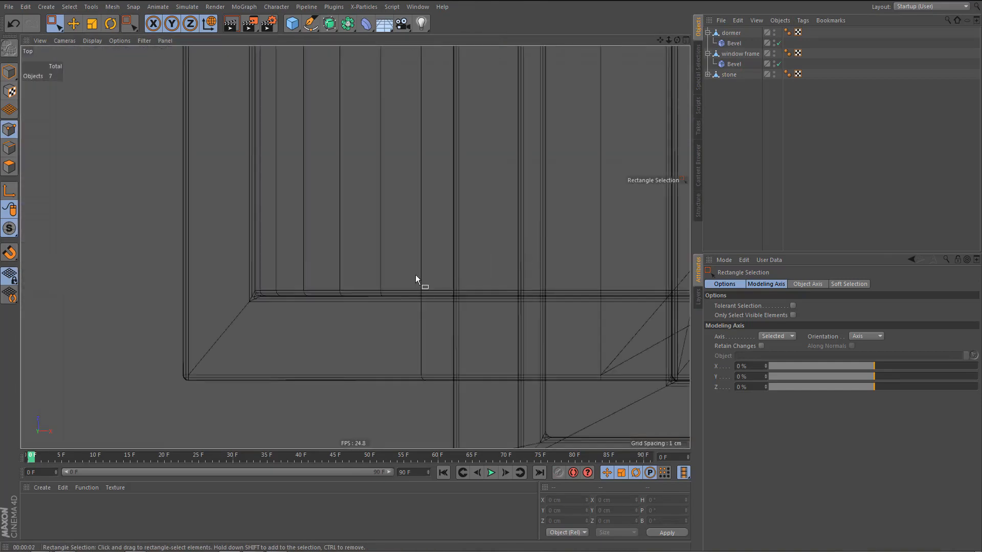
alt+right_drag(415, 275, 400, 347)
alt+middle_drag(400, 348, 278, 344)
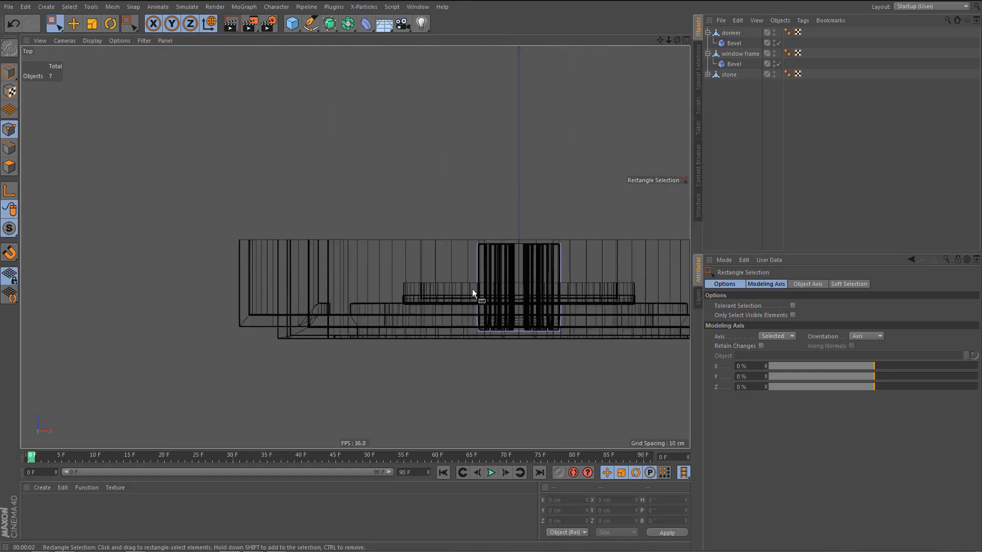
click(734, 36)
alt+middle_drag(450, 217, 318, 236)
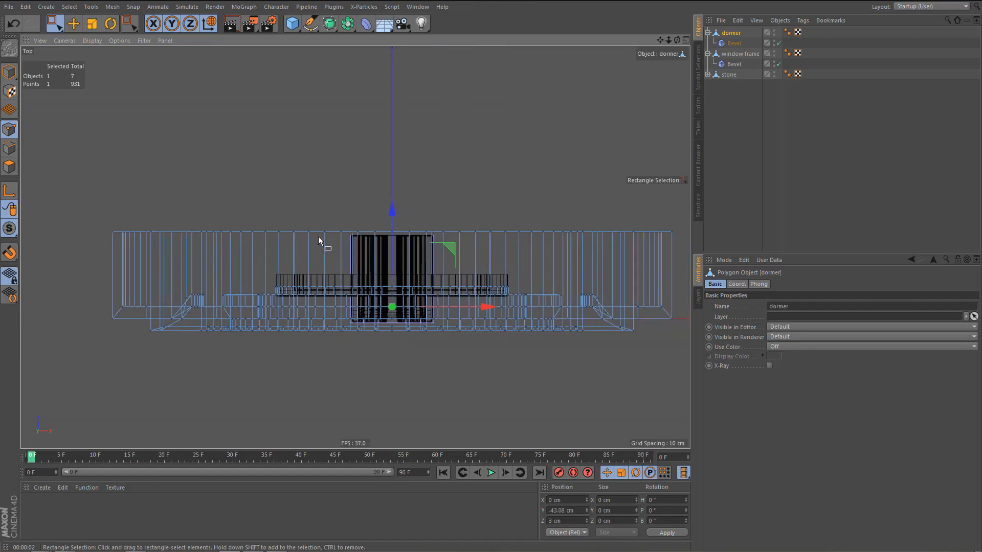
drag(83, 198, 688, 256)
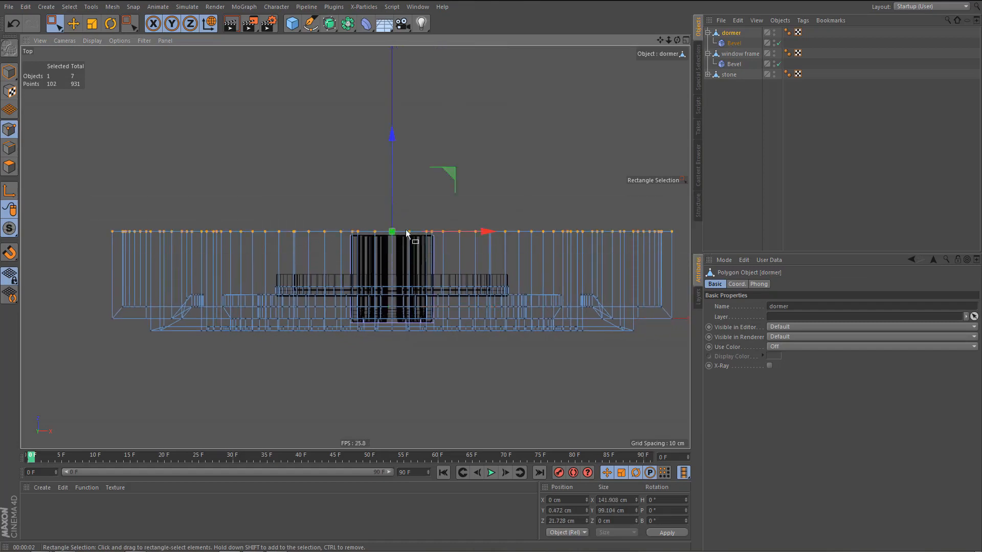
drag(394, 134, 405, 158)
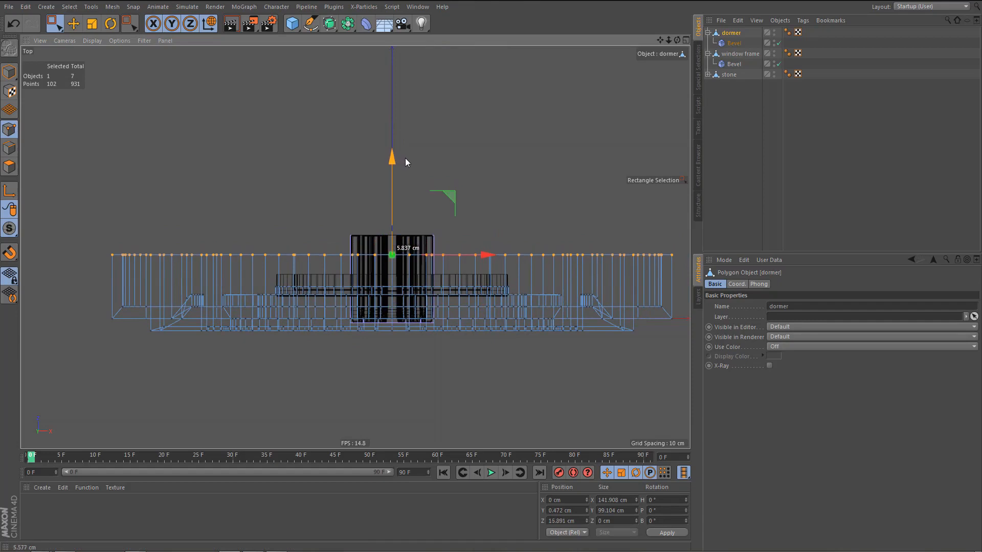
Select the stone's back points and move them forward to Z 15.891 cm, flush with the dormer's back face.
click(729, 75)
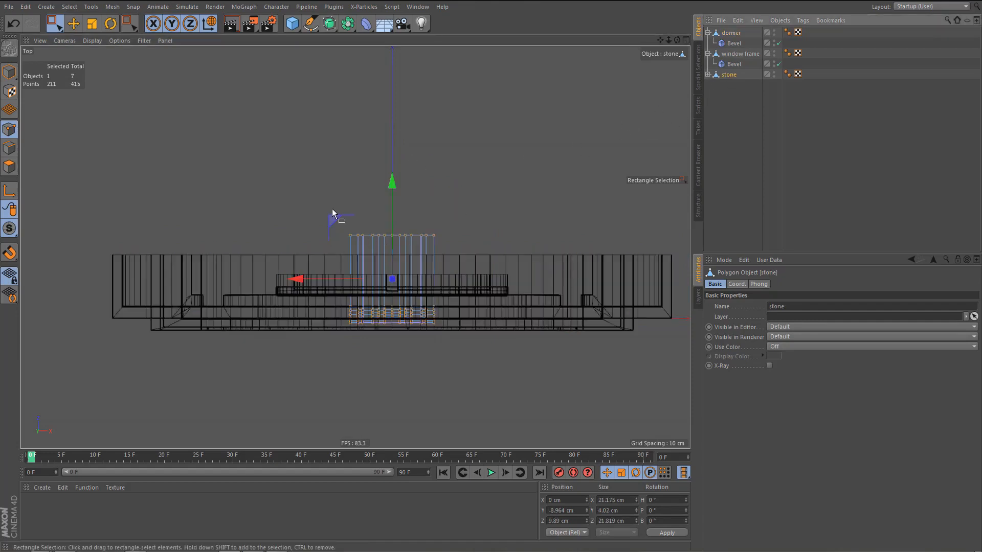
drag(311, 186, 467, 240)
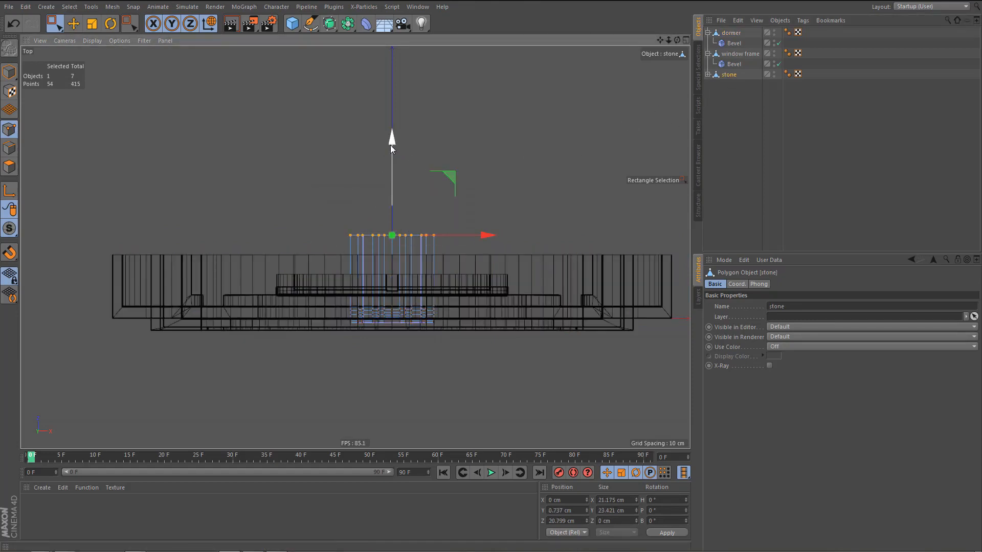
drag(390, 152, 390, 159)
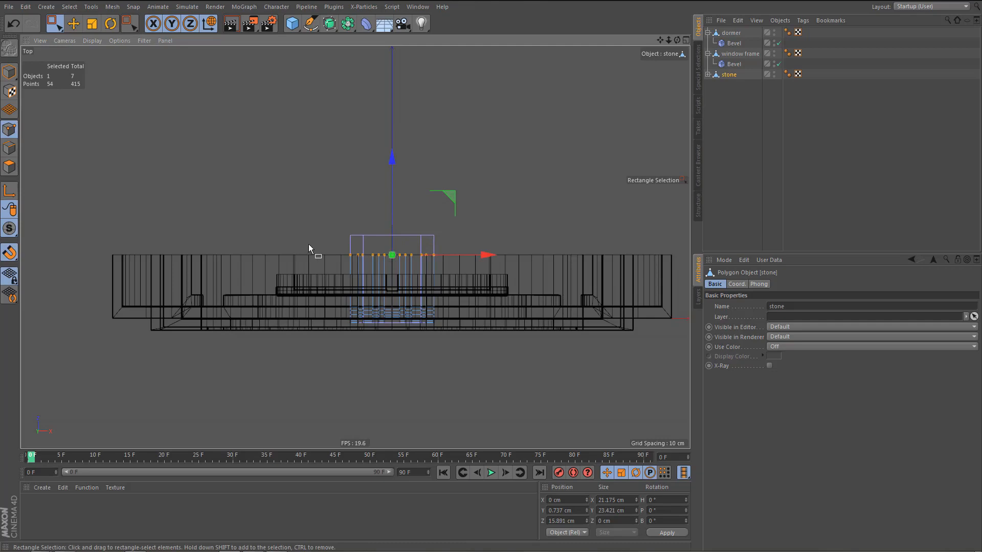
Return to the perspective view and duplicate the stone object.
key(F1)
scroll(338, 208, down, 3)
mouse_move(356, 234)
alt+mouse_down()
mouse_move(361, 157)
mouse_move(352, 250)
mouse_move(386, 274)
mouse_move(423, 278)
alt+mouse_up()
ctrl+drag(731, 77, 739, 92)
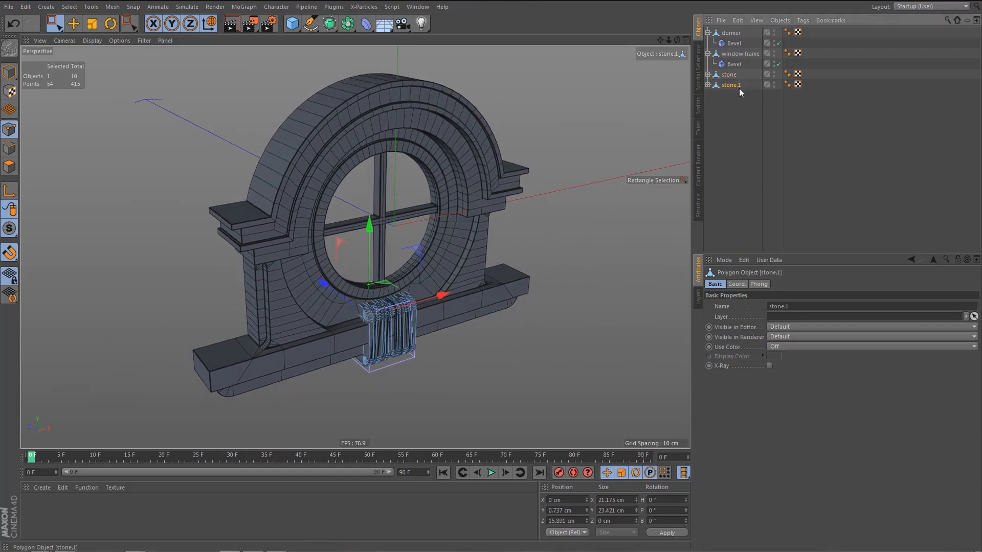
Rename the original stone as "stone bottom" and the duplicate as "stone top".
double_click(732, 75)
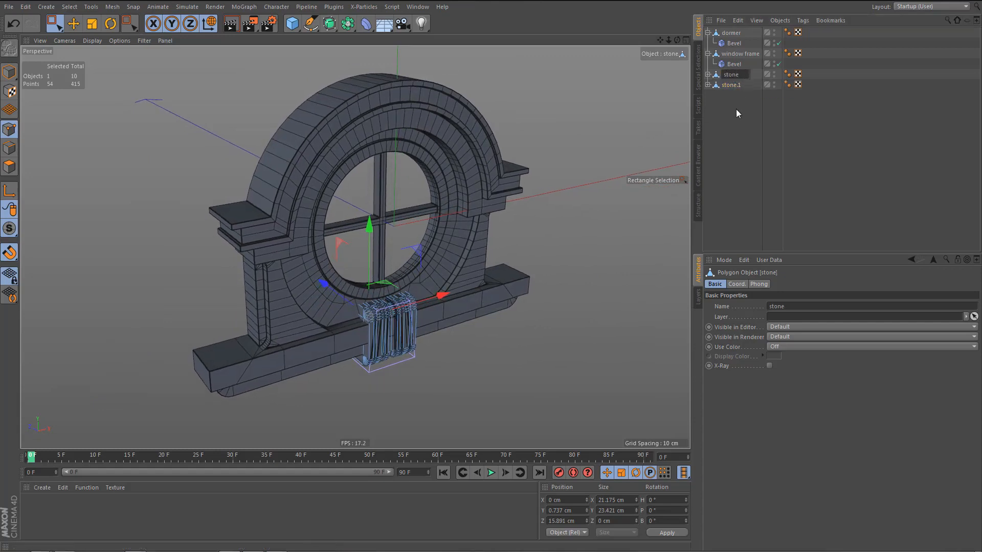
text(bottom)
key(Return)
double_click(732, 85)
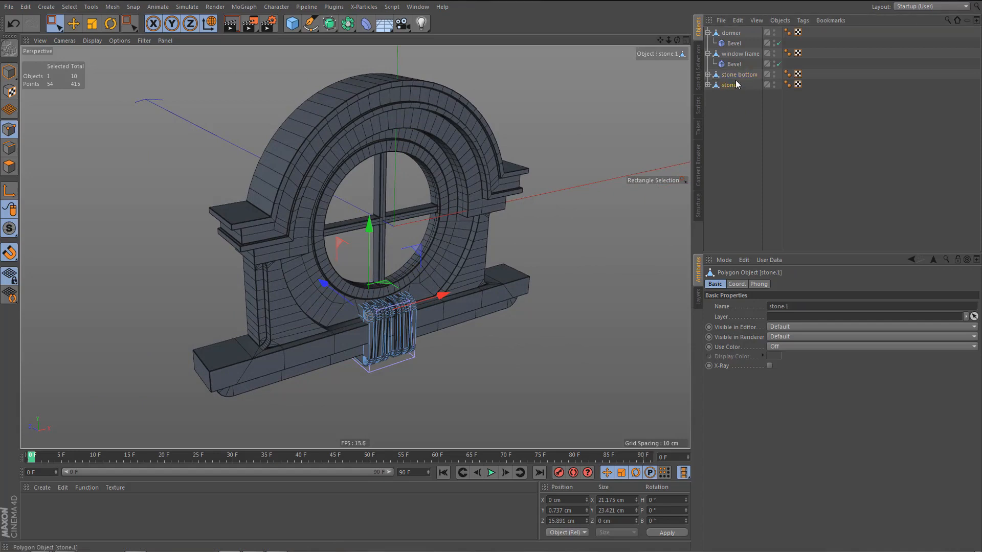
text(stone)
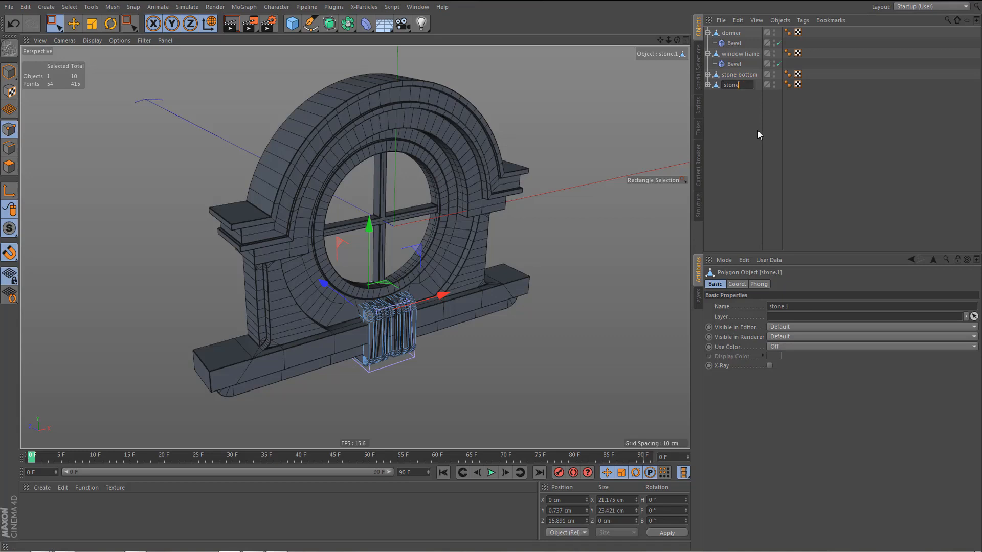
text( top)
key(Return)
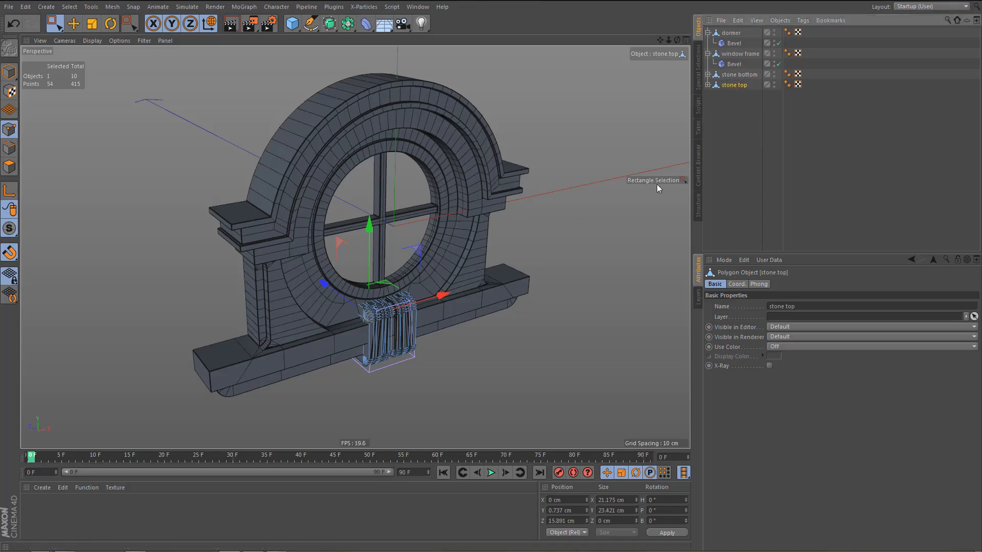
Rotate the whole stone top object to a bank angle of -180° so that it is upside down.
key(Tab)
key(Tab)
key(r)
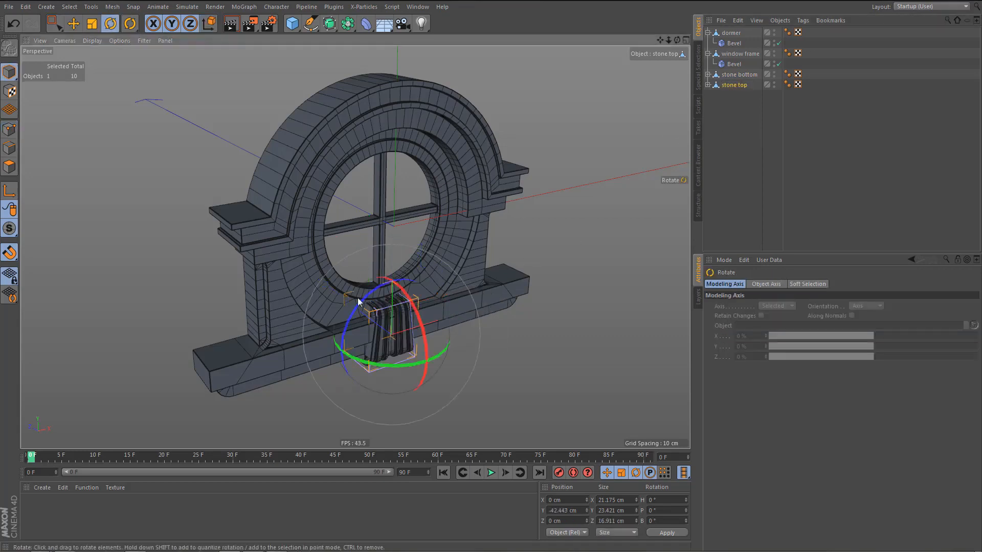
drag(357, 309, 446, 430)
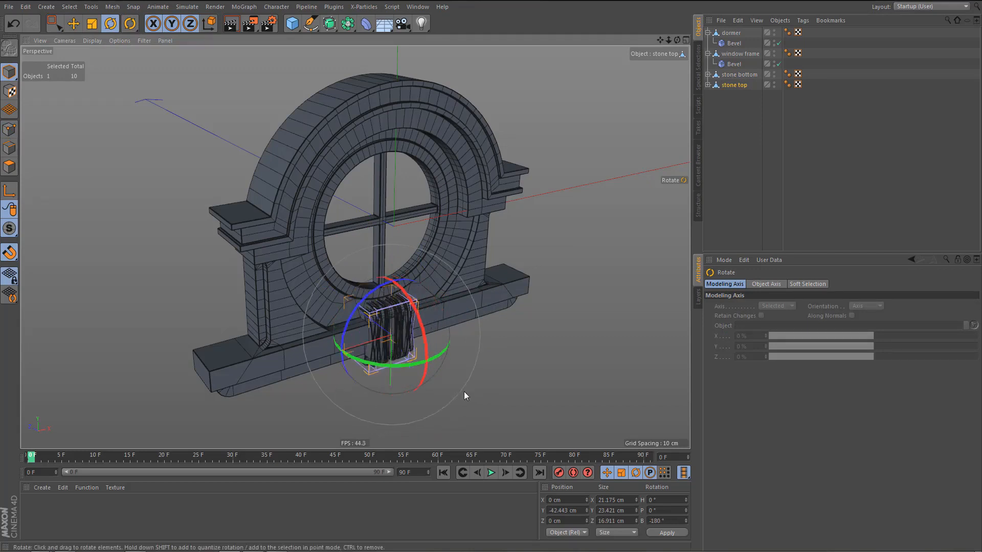
Move stone top up and fine-tune it in the front view to about Y 42.8 cm, just above the round window's ring.
key(e)
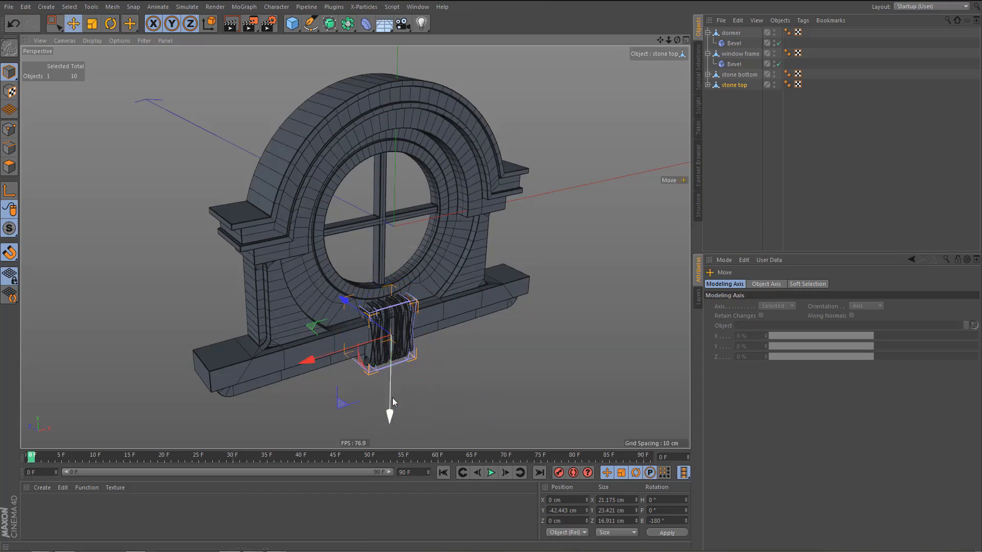
drag(391, 416, 394, 199)
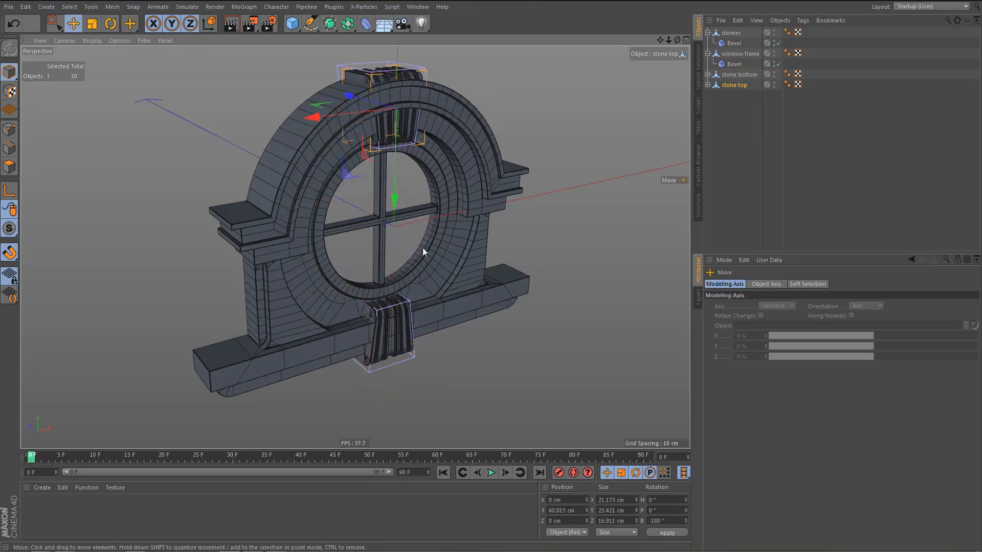
middle_click(444, 249)
middle_click(482, 286)
alt+middle_drag(485, 288, 467, 479)
alt+right_drag(429, 158, 415, 202)
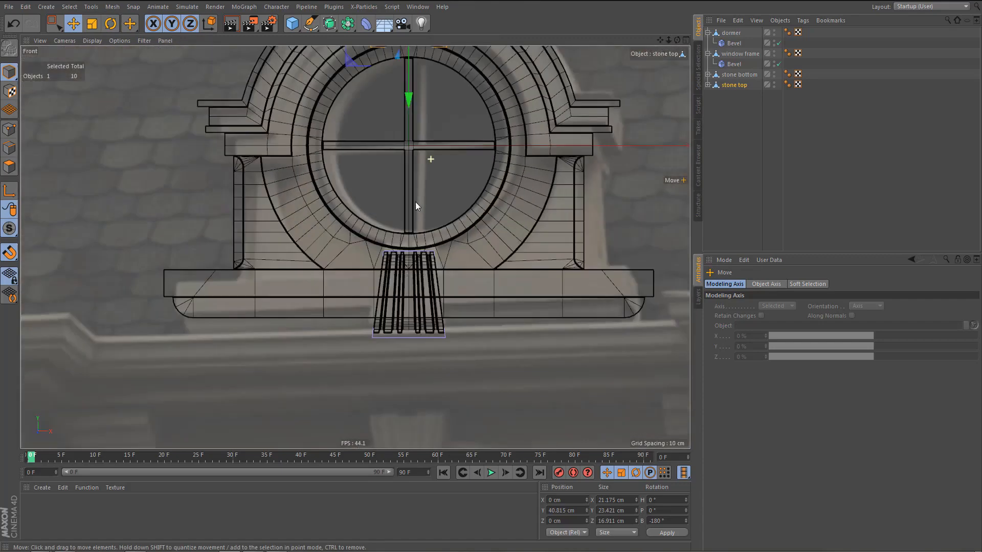
alt+middle_drag(408, 174, 405, 290)
alt+right_drag(395, 125, 426, 217)
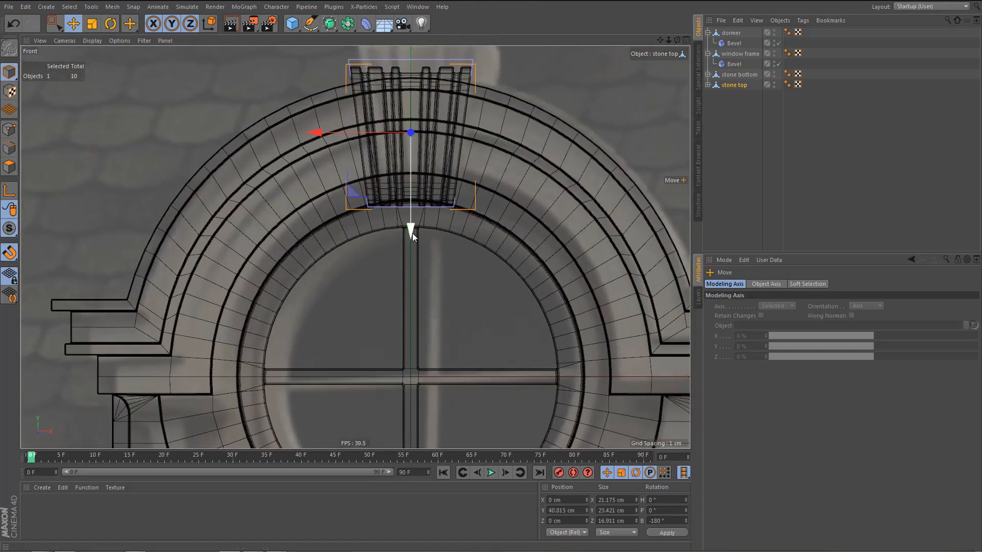
drag(410, 224, 421, 221)
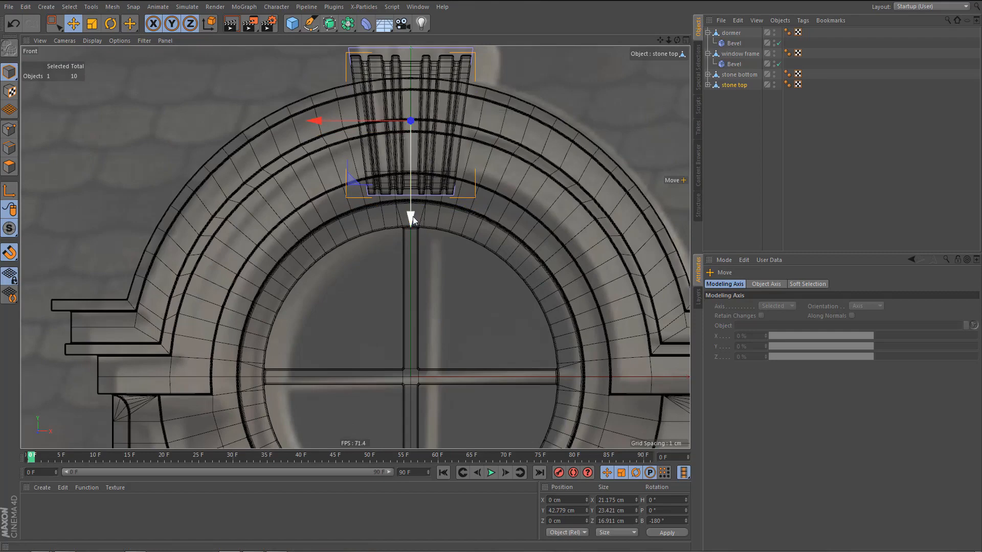
In the perspective view, move stone top forward to Z -3 cm so that it projects from the arch.
middle_click(410, 216)
middle_click(238, 148)
alt+drag(239, 149, 326, 118)
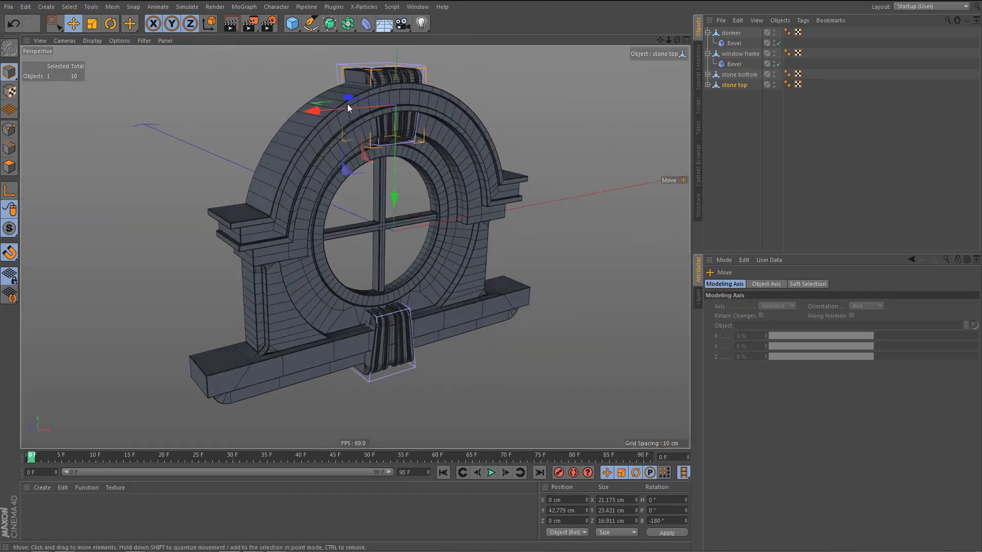
alt+right_drag(347, 103, 391, 134)
drag(373, 98, 437, 186)
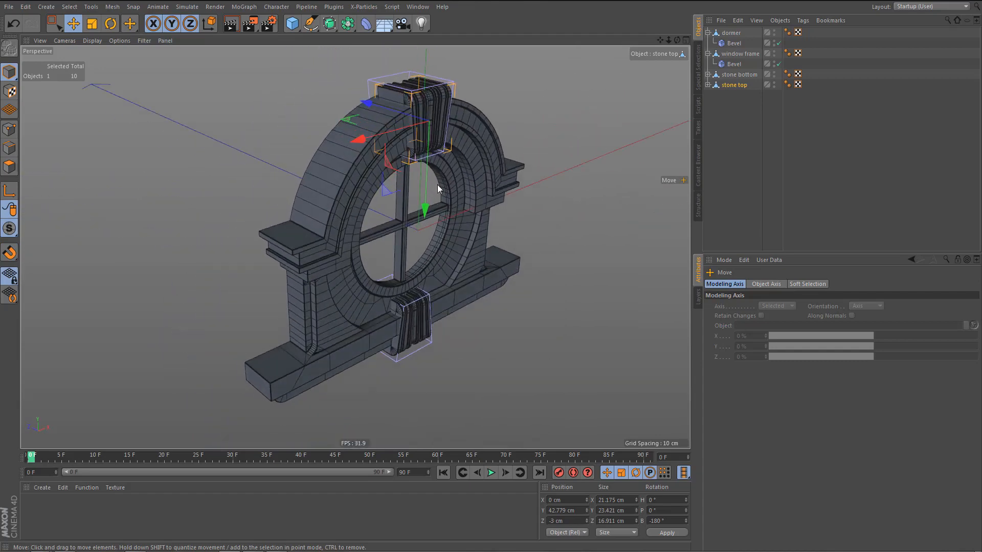
In the top view, move stone top's back points backward by 3 cm to Z 18.891 cm, flush with the dormer's back.
key(Return)
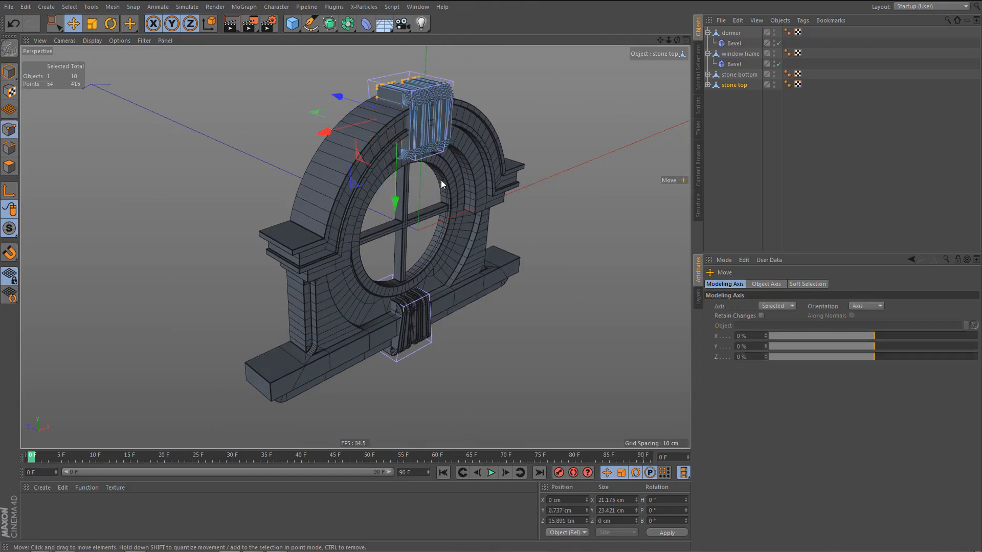
middle_click(527, 192)
middle_click(516, 199)
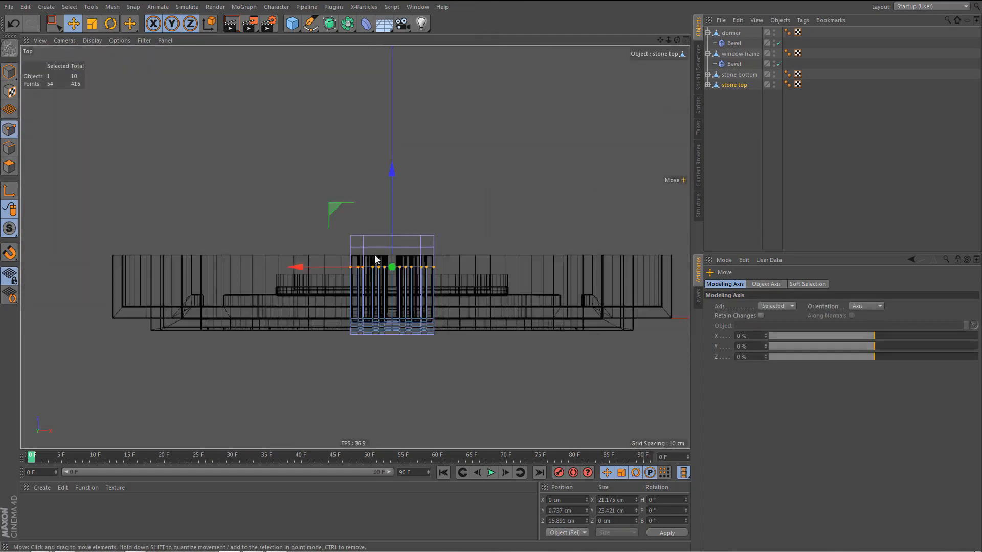
drag(395, 173, 452, 145)
middle_click(363, 230)
middle_click(247, 120)
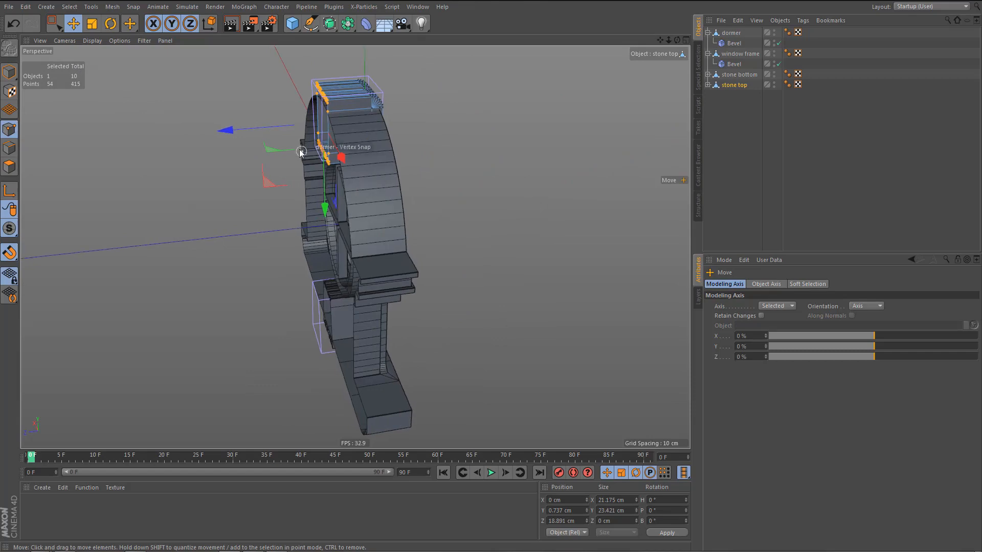
Deselect everything and render a preview of the dormer with both stones from the front in the perspective view.
alt+drag(360, 153, 295, 189)
click(736, 168)
alt+drag(444, 255, 455, 256)
key(ctrl+r)
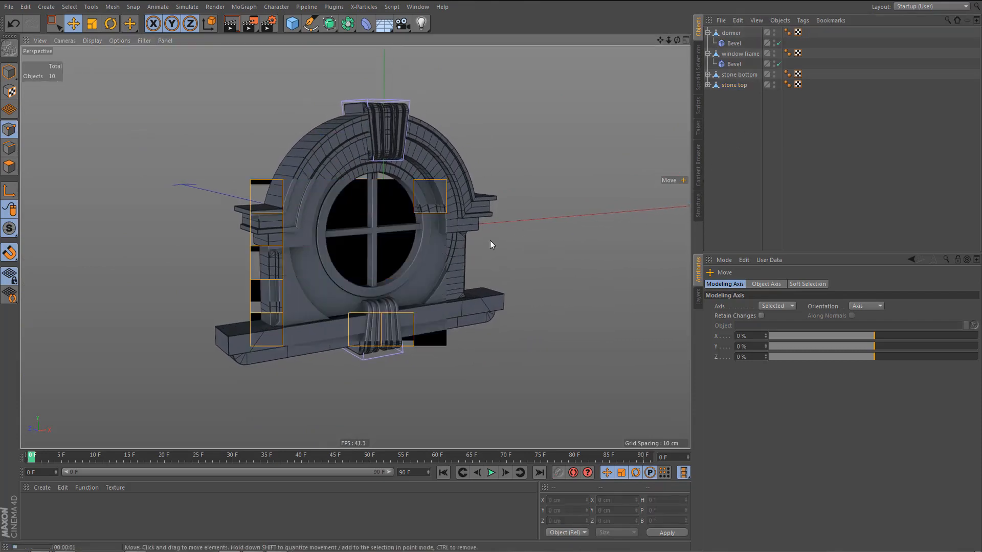
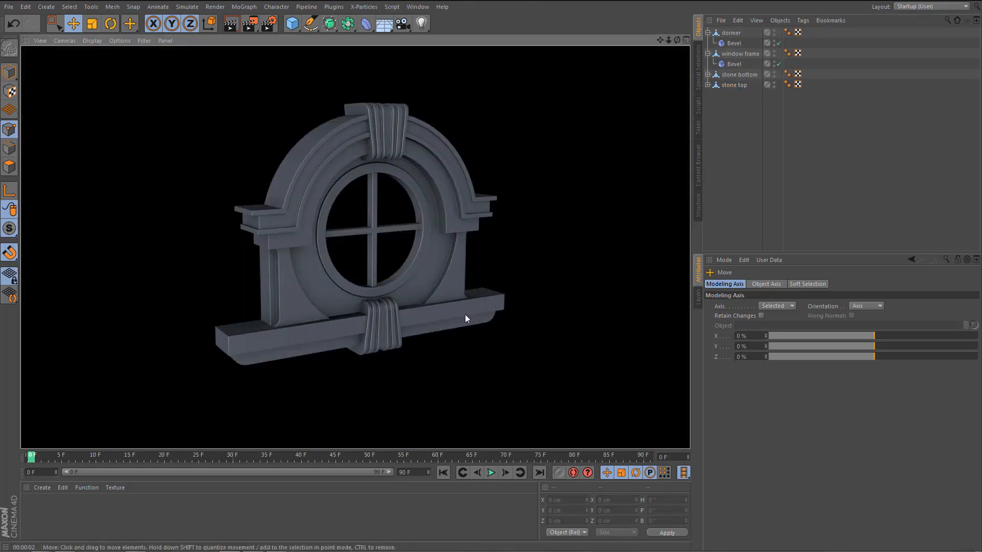
Create a new default material and apply it to the dormer, stone bottom and stone top.
alt+middle_drag(456, 304, 467, 289)
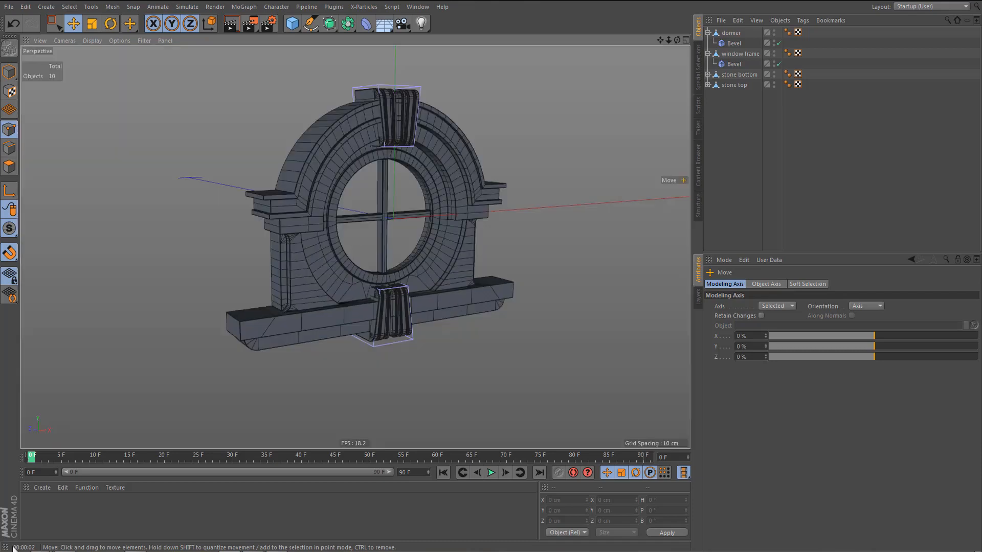
double_click(59, 507)
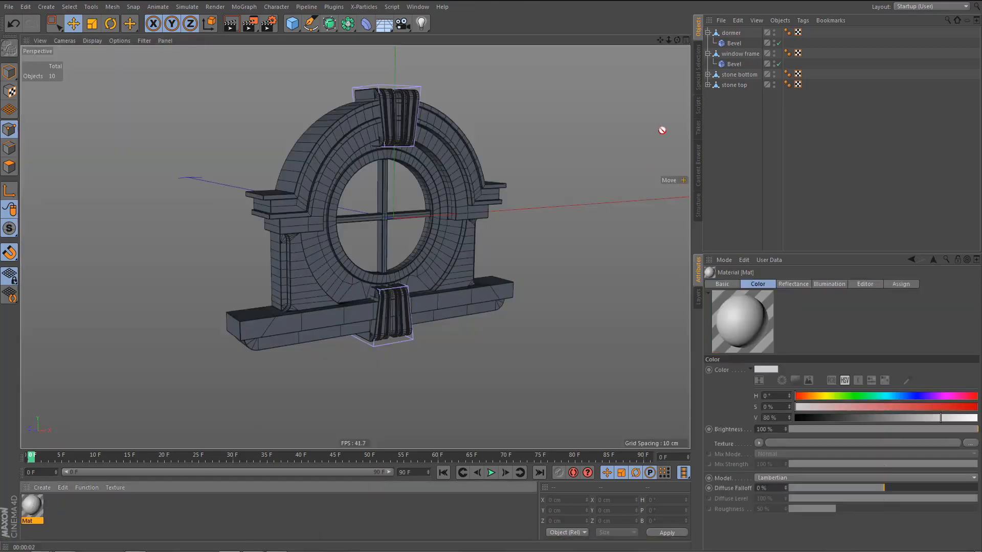
drag(733, 37, 734, 34)
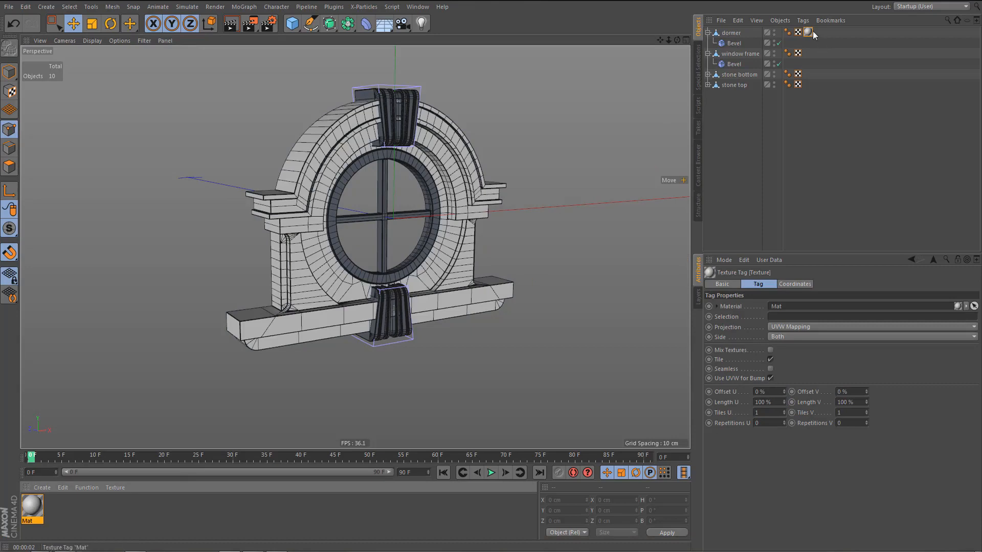
ctrl+drag(817, 74, 809, 85)
Add a cube at the centre of the round window and scale it down uniformly until it fits inside the opening.
alt+drag(402, 302, 441, 263)
click(441, 263)
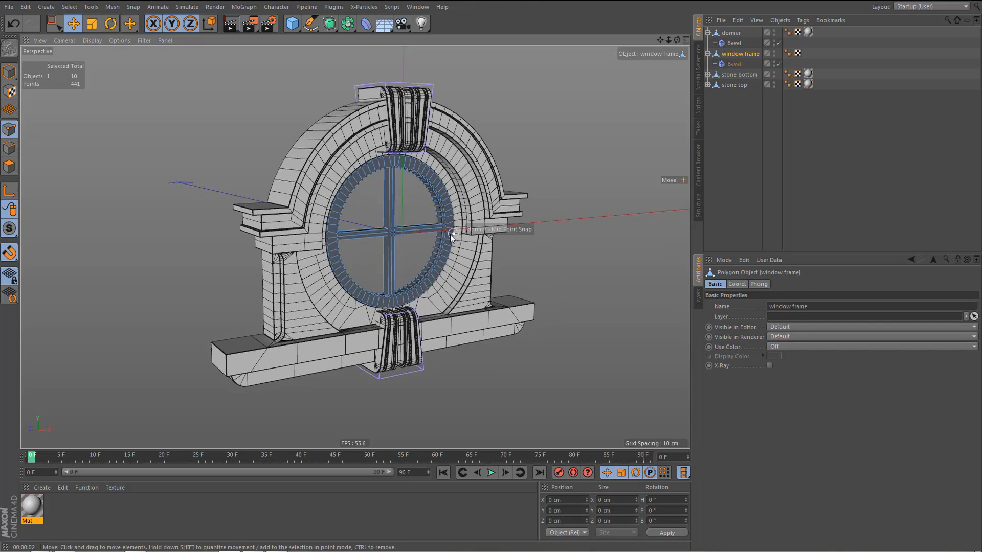
alt+right_drag(406, 236, 408, 237)
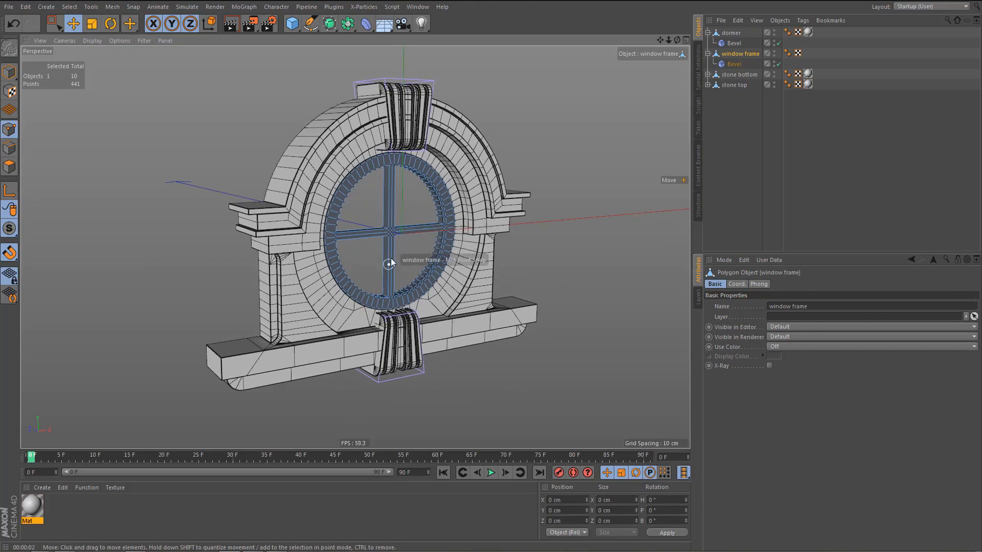
click(292, 23)
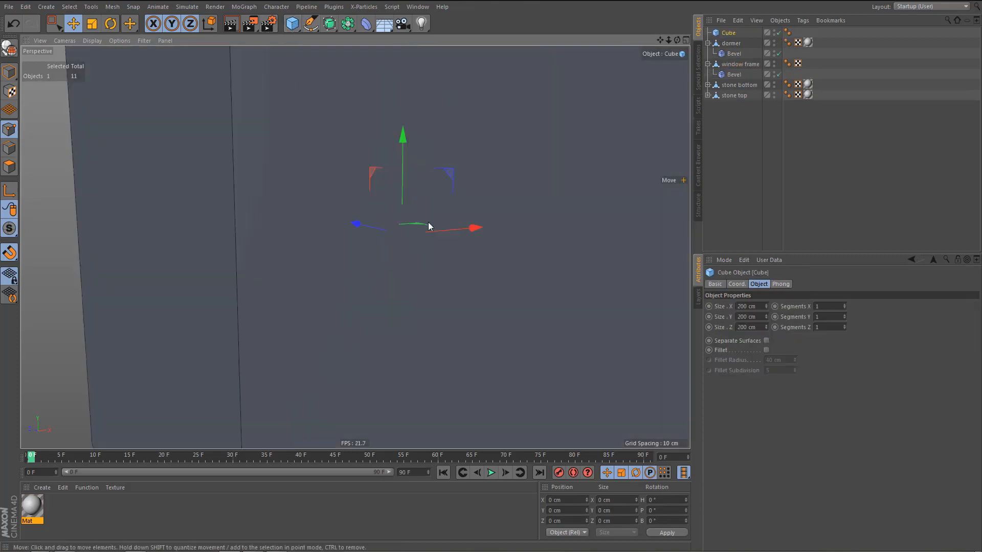
key(t)
drag(404, 240, 258, 440)
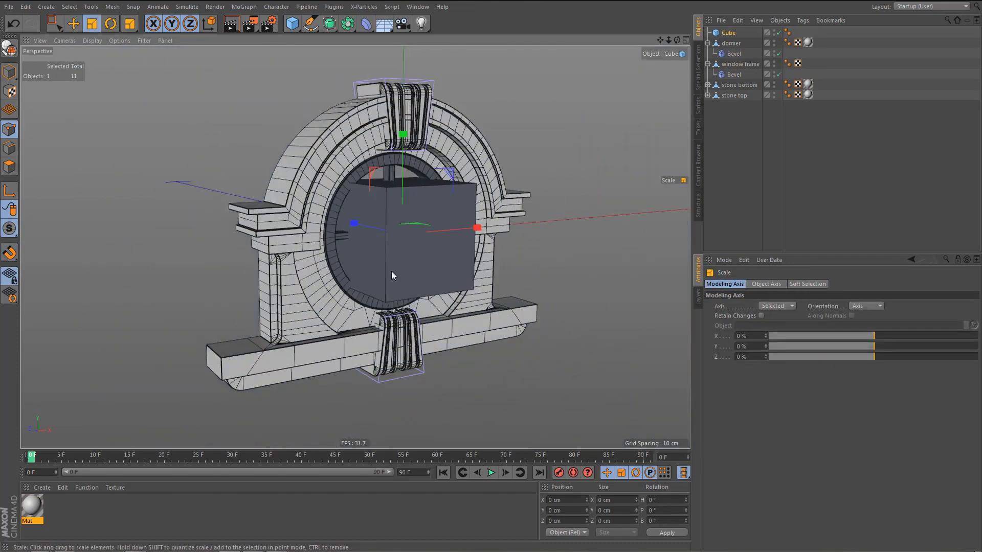
drag(392, 275, 235, 373)
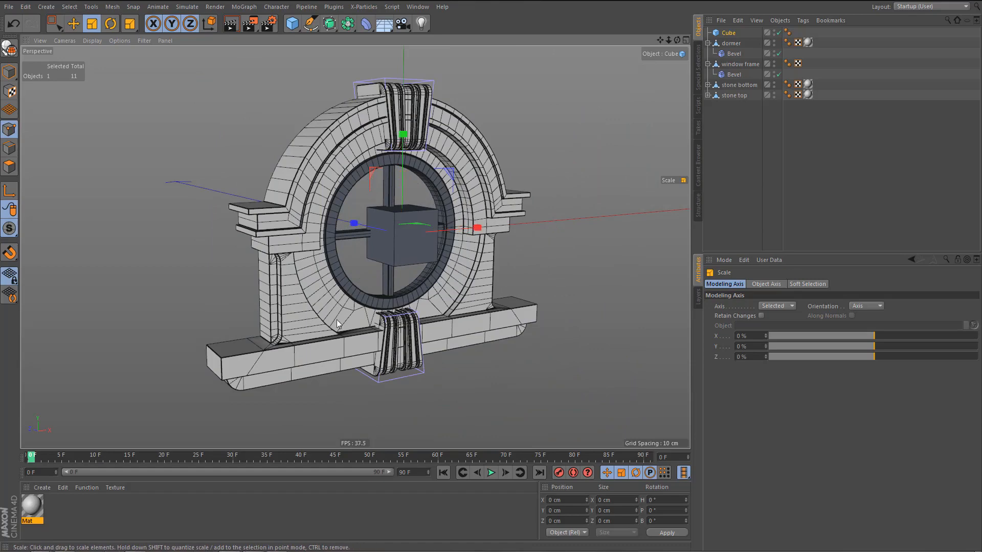
In the front view, scale the cube uniformly to about 62.2 cm so that it covers the whole round window frame.
middle_click(434, 302)
middle_click(454, 314)
alt+right_drag(409, 307, 369, 335)
alt+middle_drag(396, 352, 395, 317)
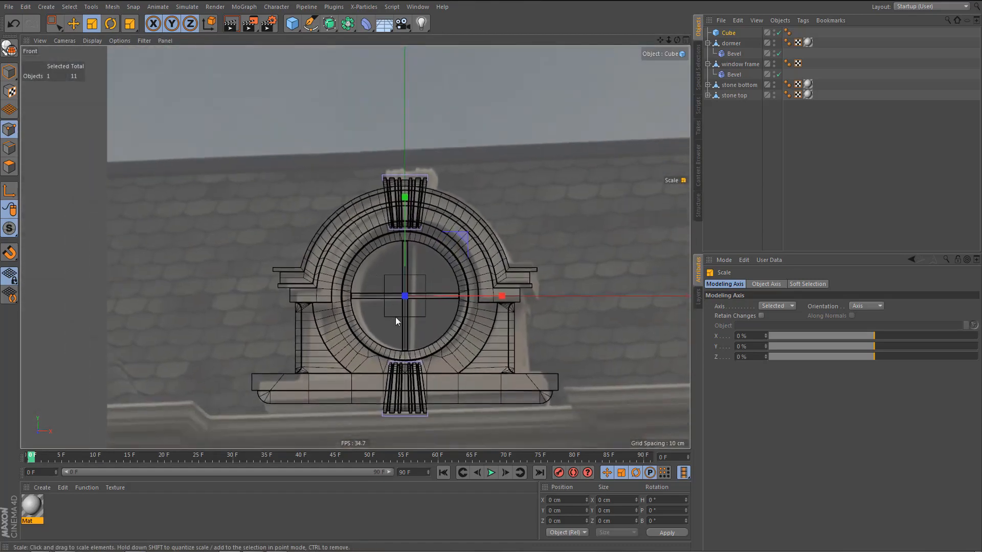
scroll(395, 317, up, 3)
drag(427, 327, 727, 292)
Flatten the cube into a panel with a Z size of 1.5 cm and place it last in the object hierarchy.
middle_click(252, 235)
middle_click(254, 222)
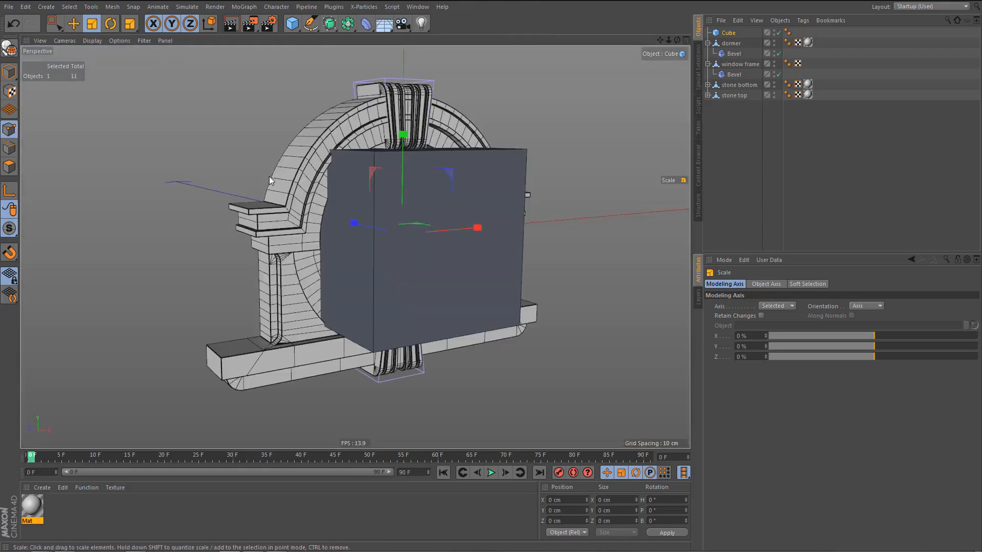
alt+drag(372, 226, 310, 236)
alt+drag(376, 277, 414, 244)
key(e)
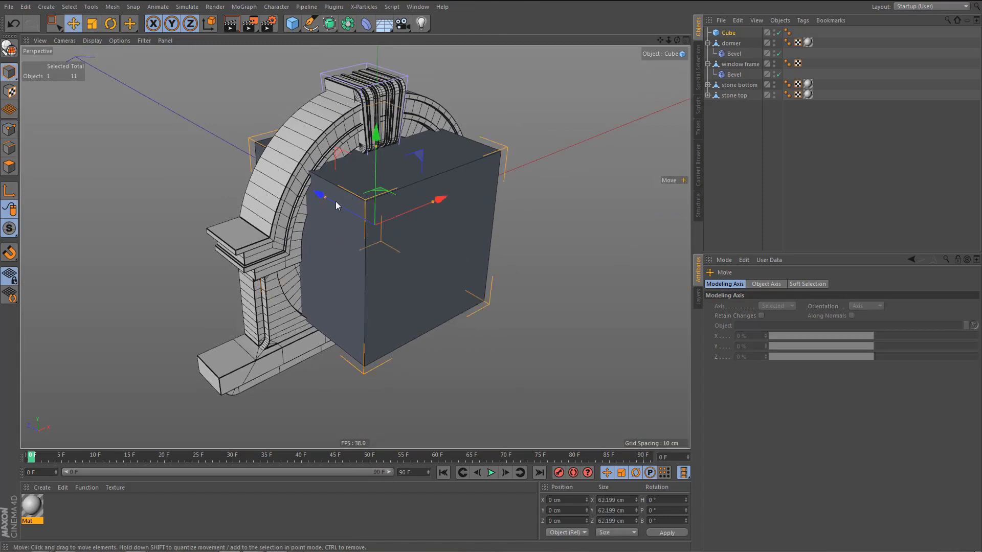
drag(324, 196, 374, 224)
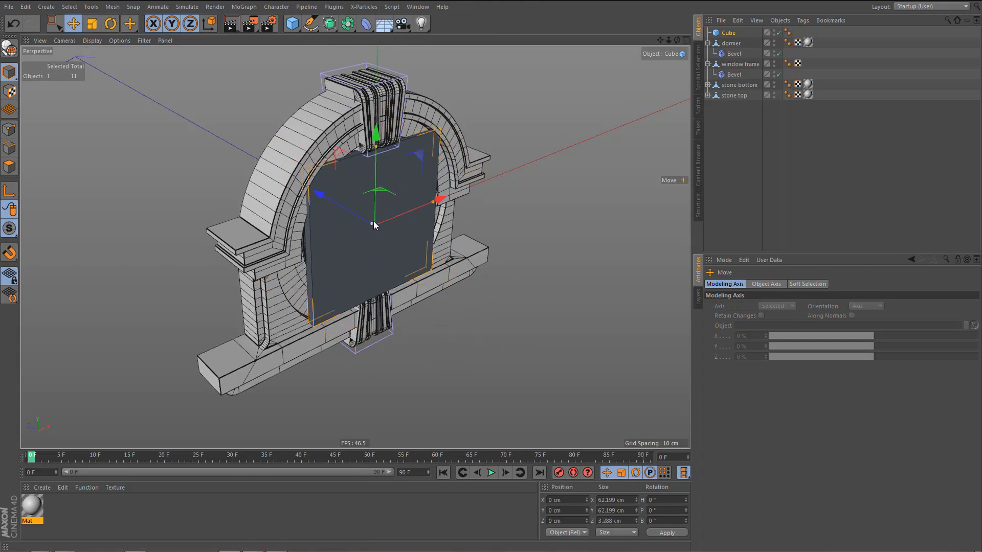
drag(724, 36, 741, 71)
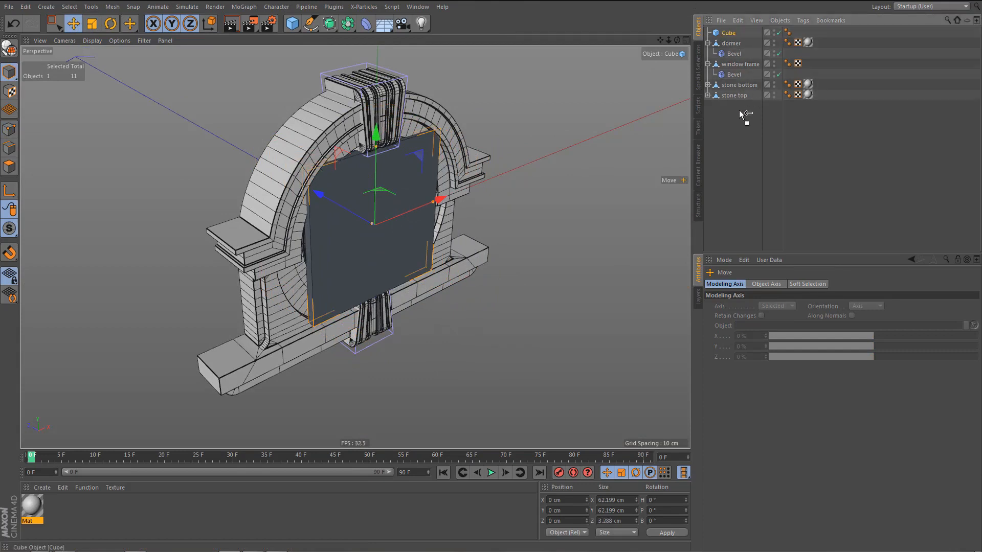
drag(742, 113, 742, 110)
click(753, 327)
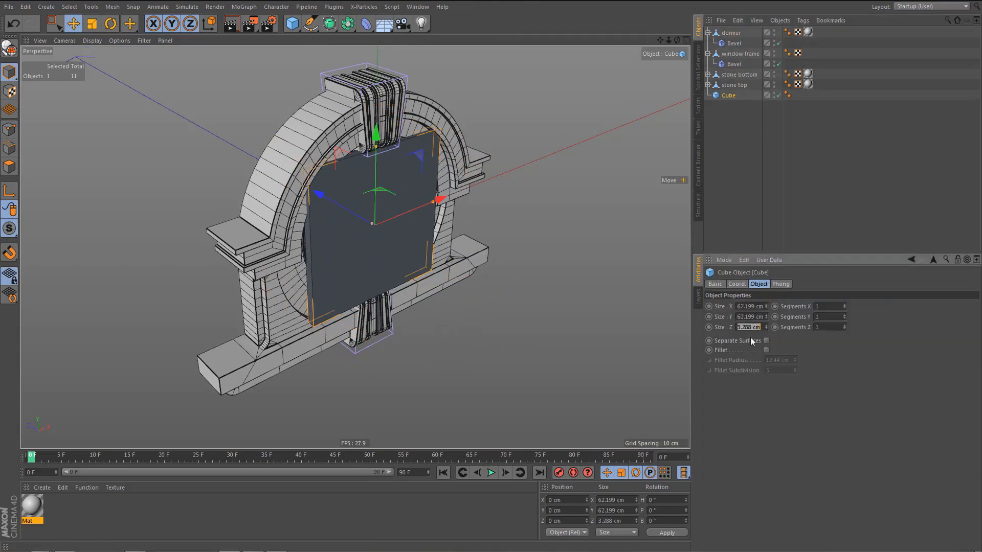
text(1.5)
key(Return)
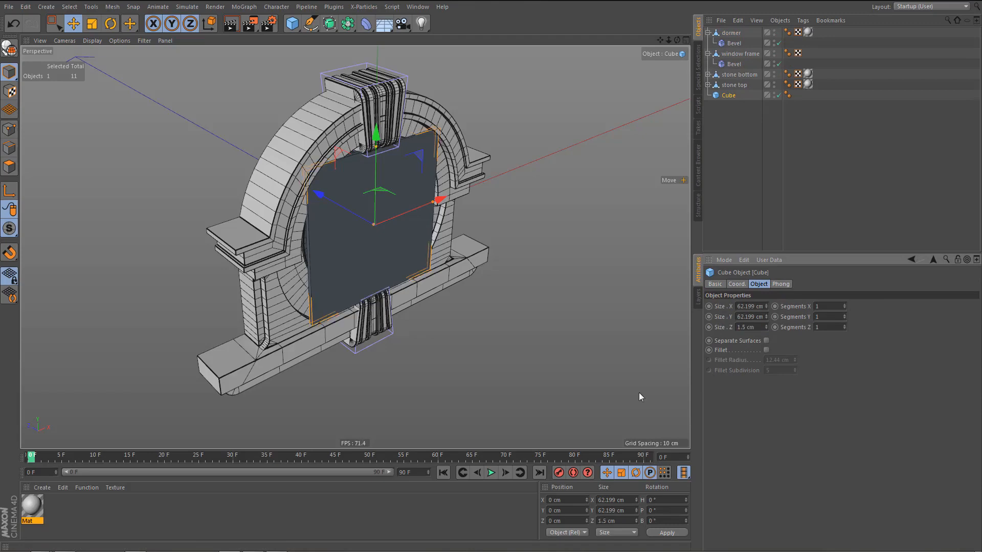
Copy stone top's material tag to the cube panel.
alt+drag(391, 200, 421, 208)
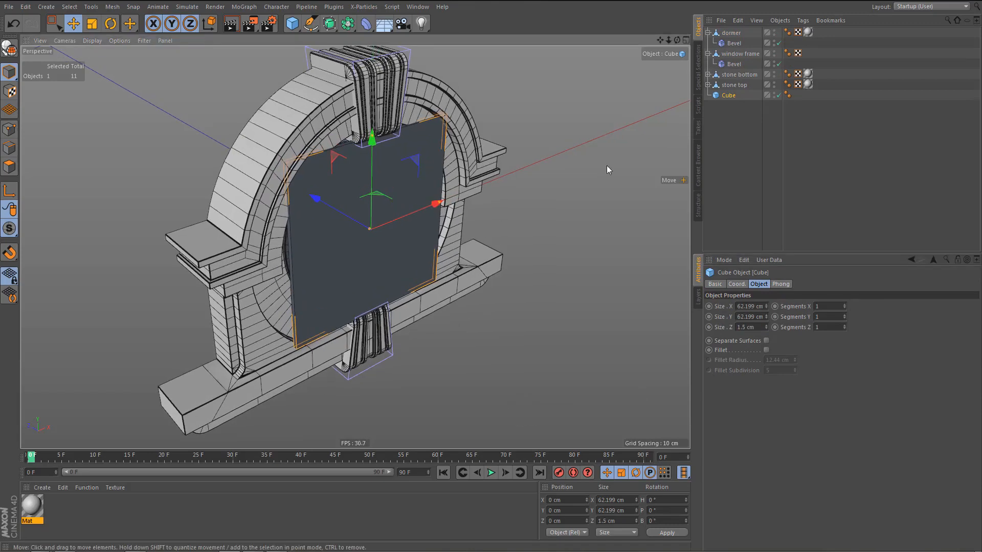
click(807, 85)
ctrl+drag(811, 97, 797, 96)
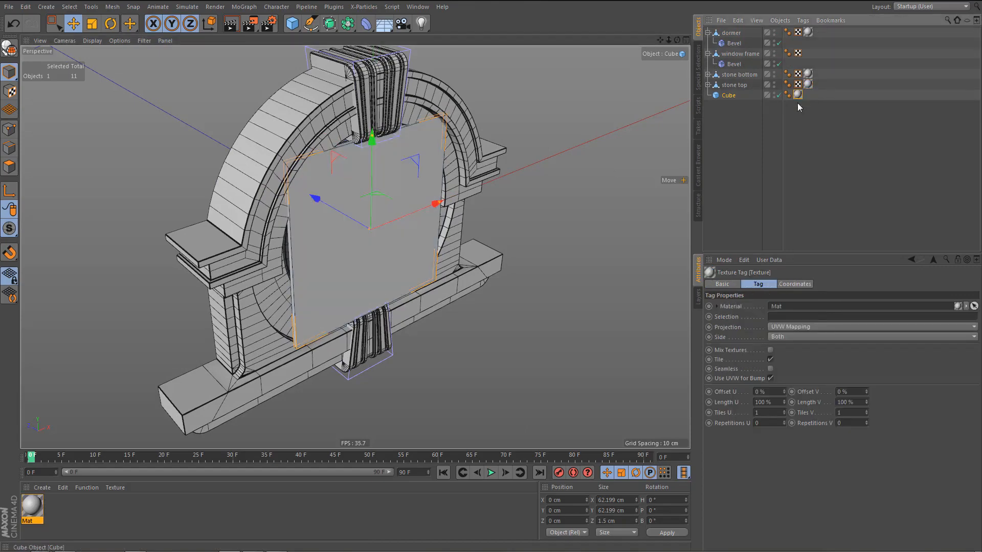
Move the cube panel backward in the perspective view to about Z 9.2 cm, behind the window frame's crossbars.
middle_click(480, 248)
middle_click(251, 193)
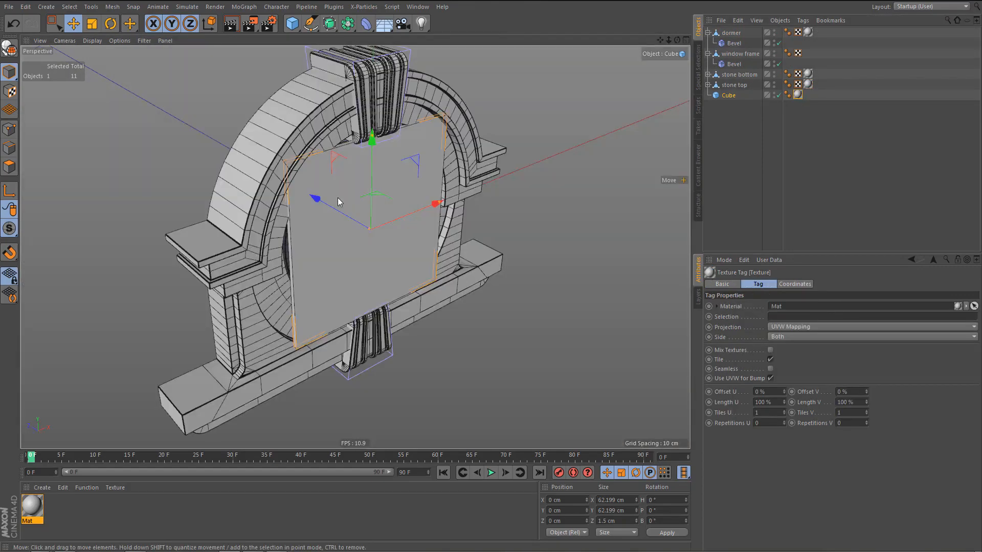
drag(315, 201, 301, 195)
alt+right_drag(337, 194, 428, 190)
alt+drag(400, 212, 415, 212)
alt+drag(357, 250, 369, 248)
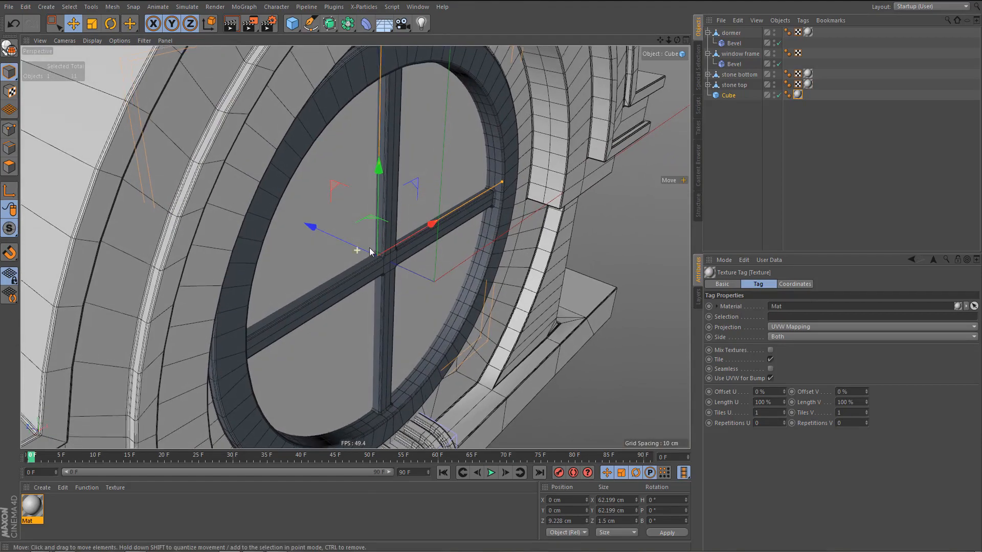
alt+right_drag(369, 248, 343, 262)
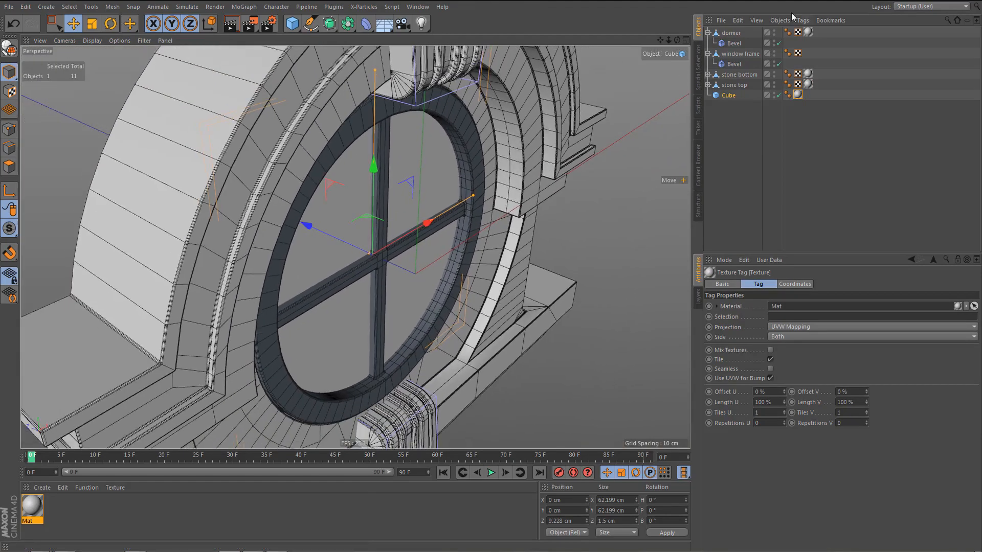
Select the window frame together with the cube panel and move both about 1.3 cm backward into the dormer.
click(731, 97)
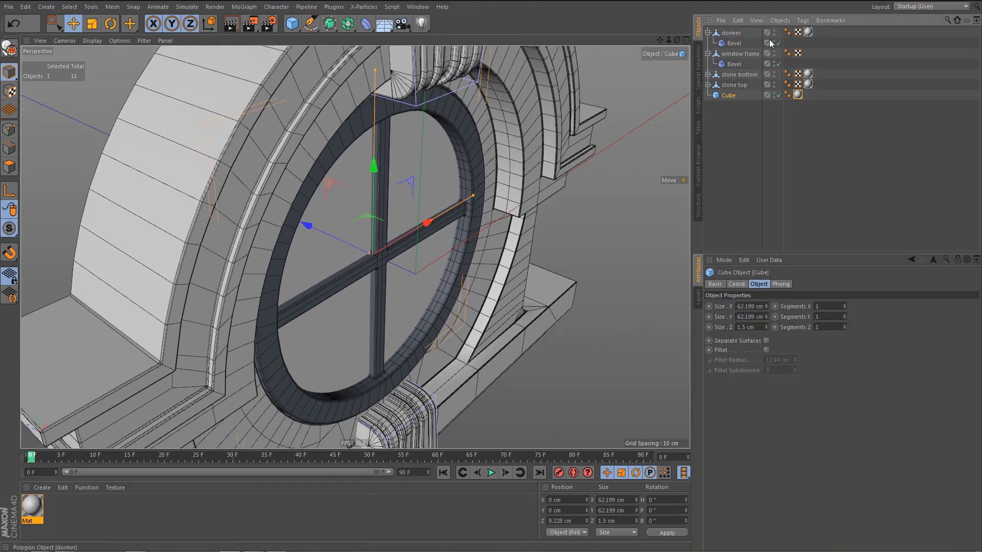
ctrl+click(740, 53)
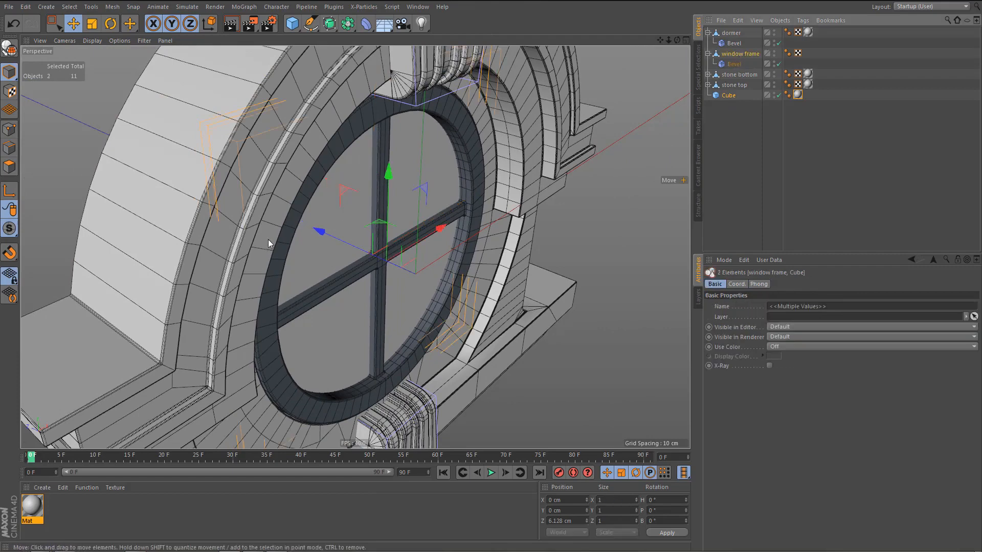
drag(325, 232, 318, 232)
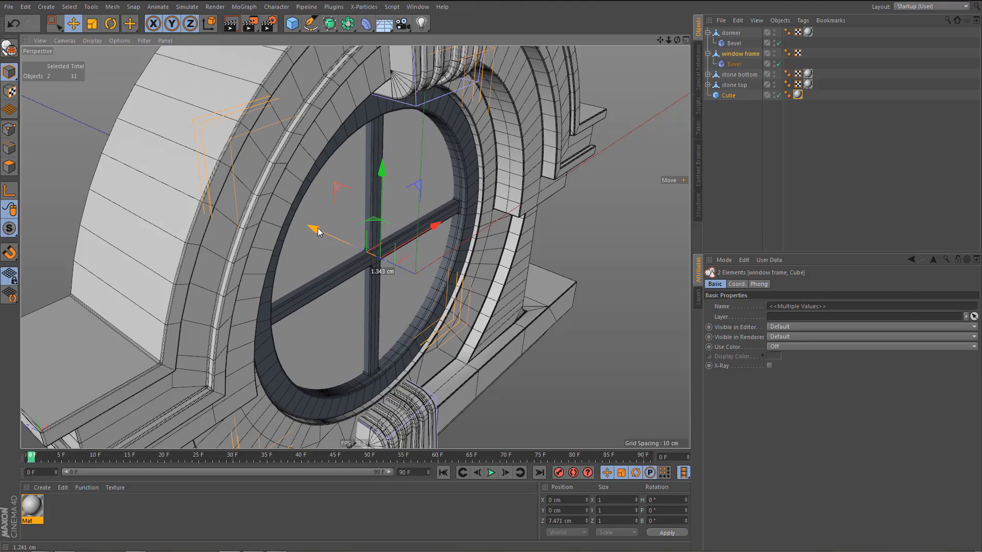
Render a preview of the whole dormer with its closed window from the front in the perspective view.
alt+right_drag(449, 230, 421, 244)
alt+drag(421, 245, 361, 272)
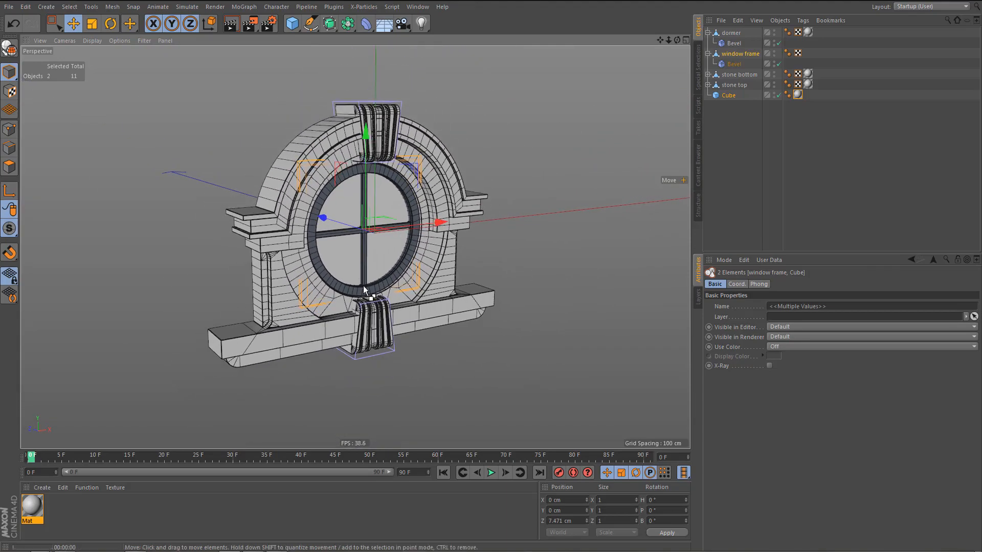
key(ctrl+r)
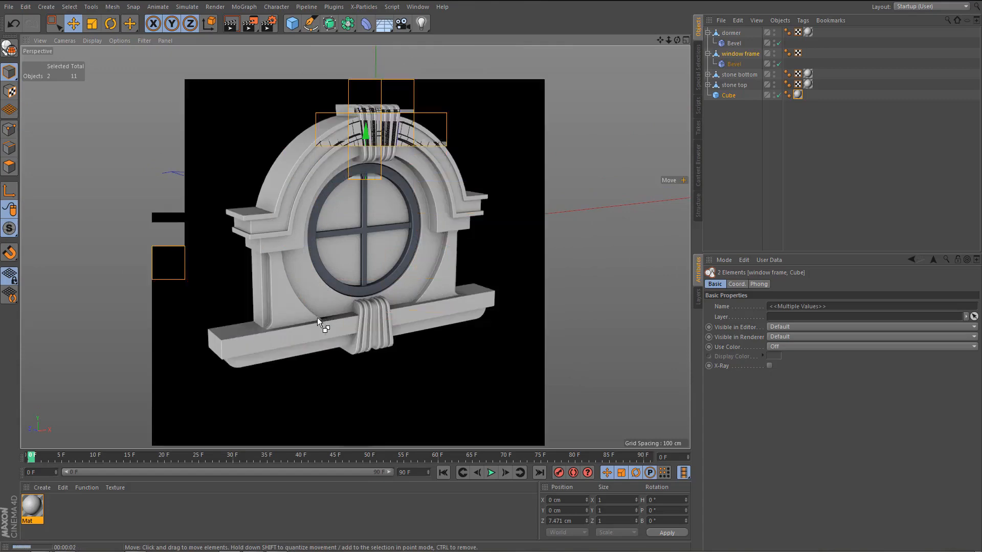
mouse_move(381, 260)
alt+mouse_down()
mouse_move(373, 223)
mouse_move(364, 246)
mouse_move(381, 267)
alt+mouse_up()
key(ctrl+shift+z)
Connect the two dormer points at the foot of the pilaster's curved recess to close the gap above the base ledge.
scroll(324, 314, up, 10)
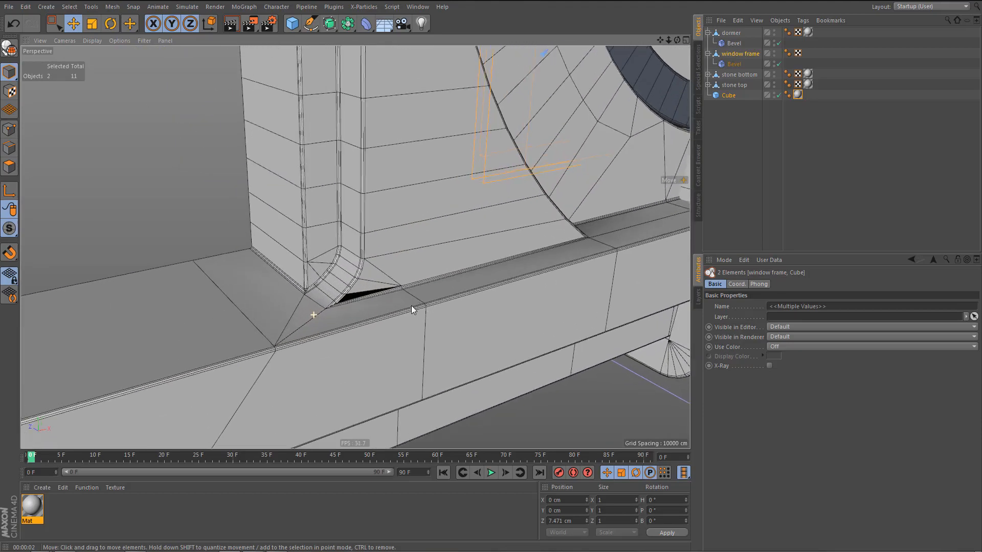
mouse_move(411, 305)
alt+right_down()
mouse_move(435, 296)
mouse_move(417, 302)
alt+right_up()
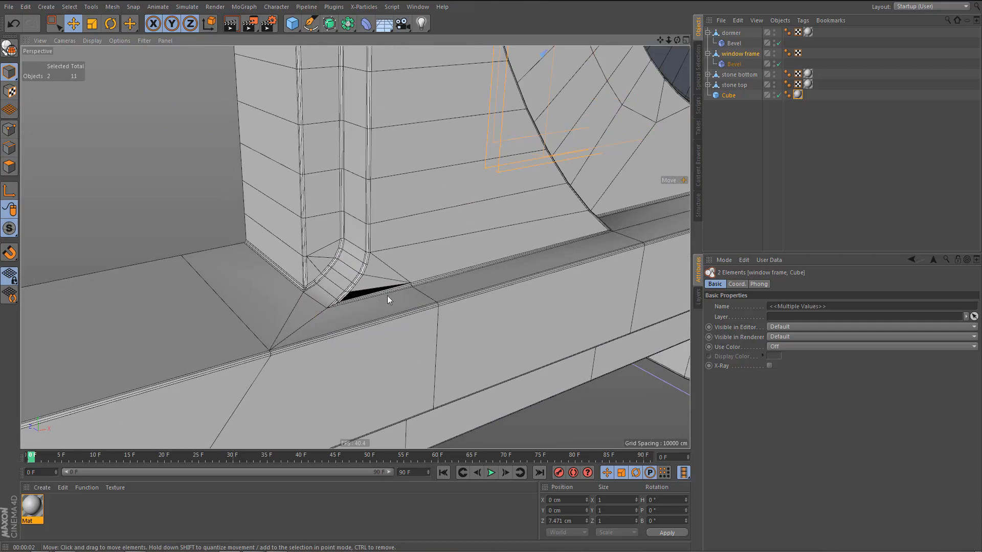
alt+middle_drag(388, 296, 369, 305)
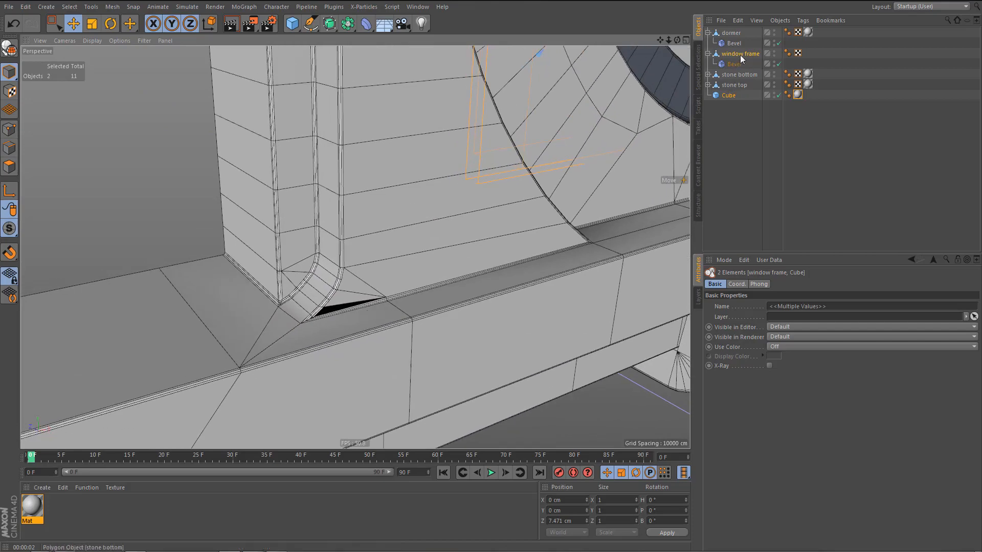
click(731, 34)
alt+right_drag(352, 315, 418, 301)
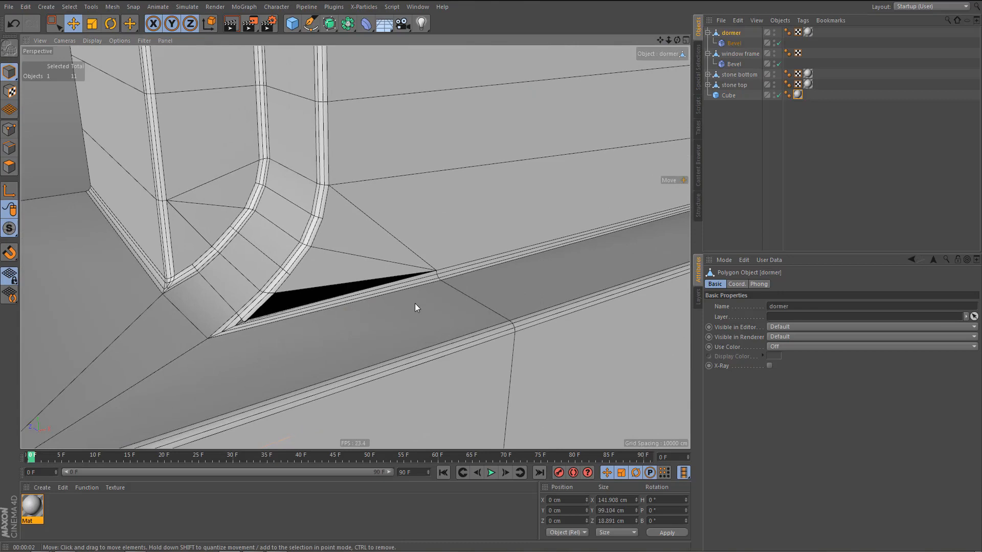
key(Tab)
key(e)
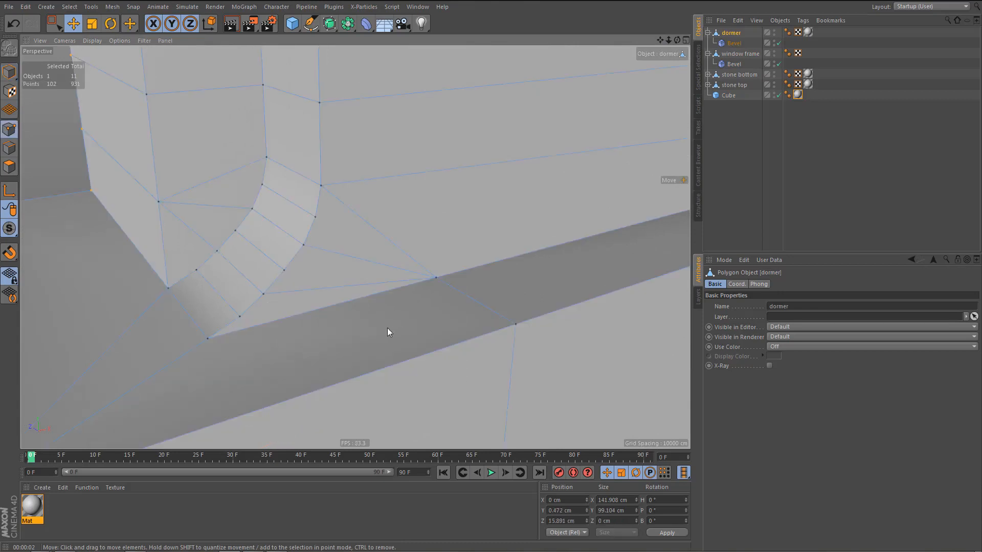
click(241, 317)
shift+click(436, 277)
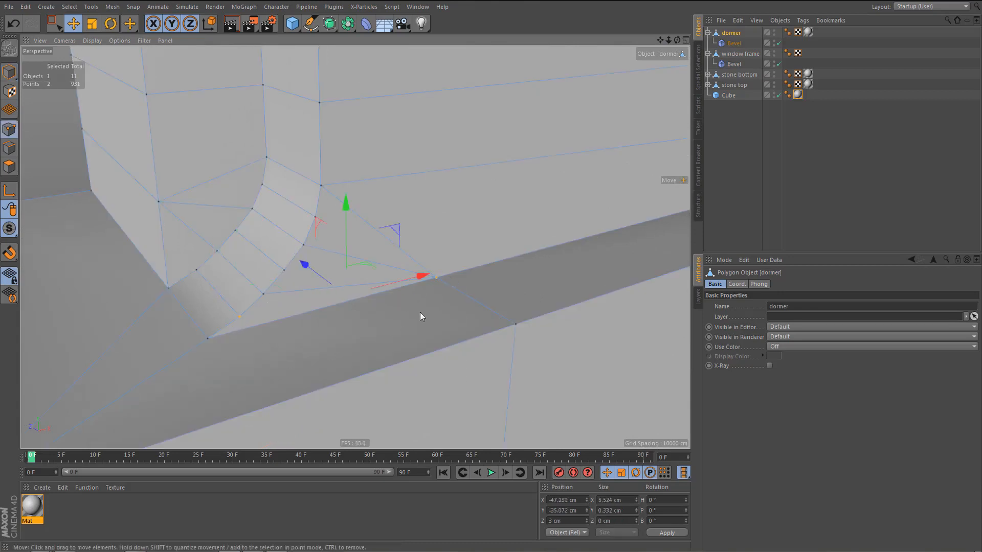
alt+right_drag(373, 318, 559, 254)
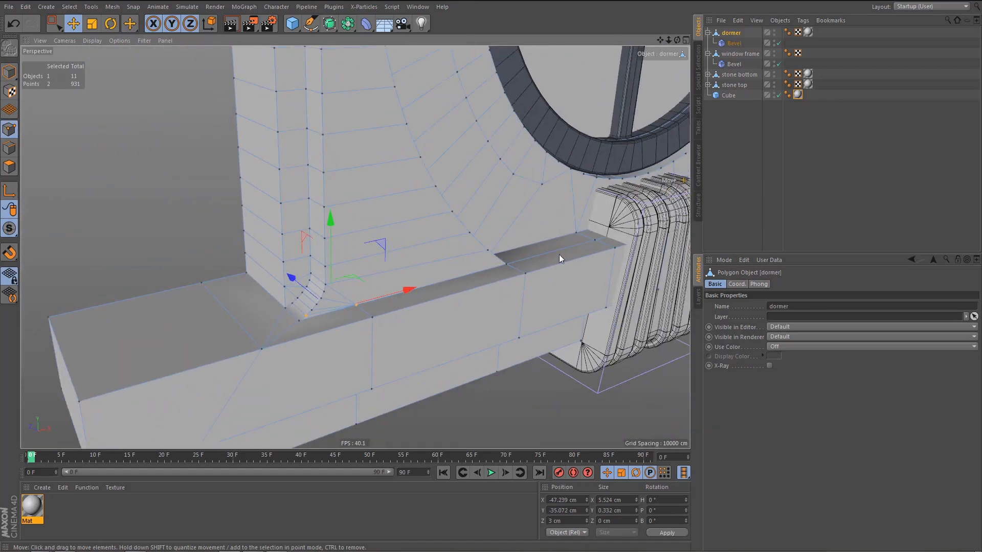
Deselect everything and render a preview of the repaired pilaster corner and base ledge.
click(768, 145)
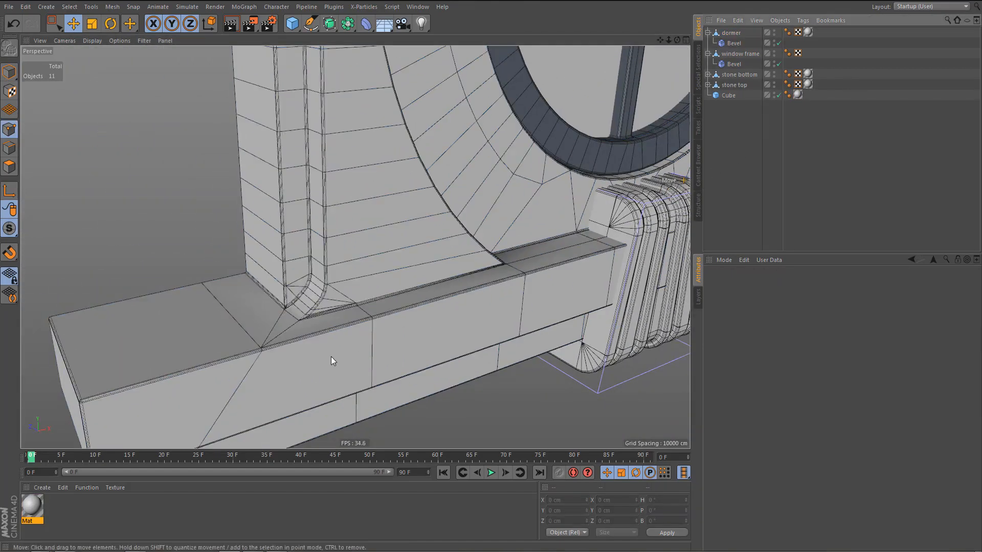
scroll(329, 359, down, 2)
key(ctrl+r)
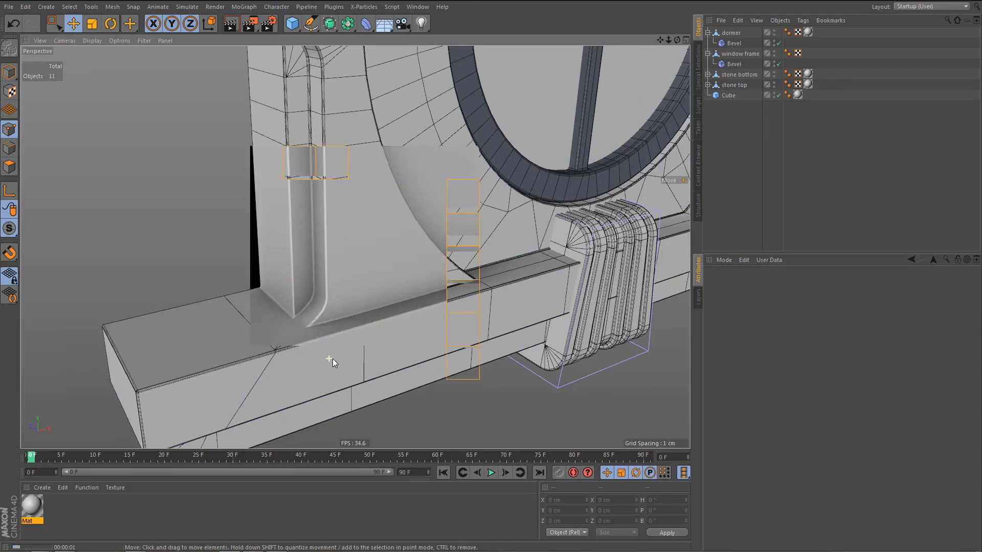
scroll(330, 343, up, 3)
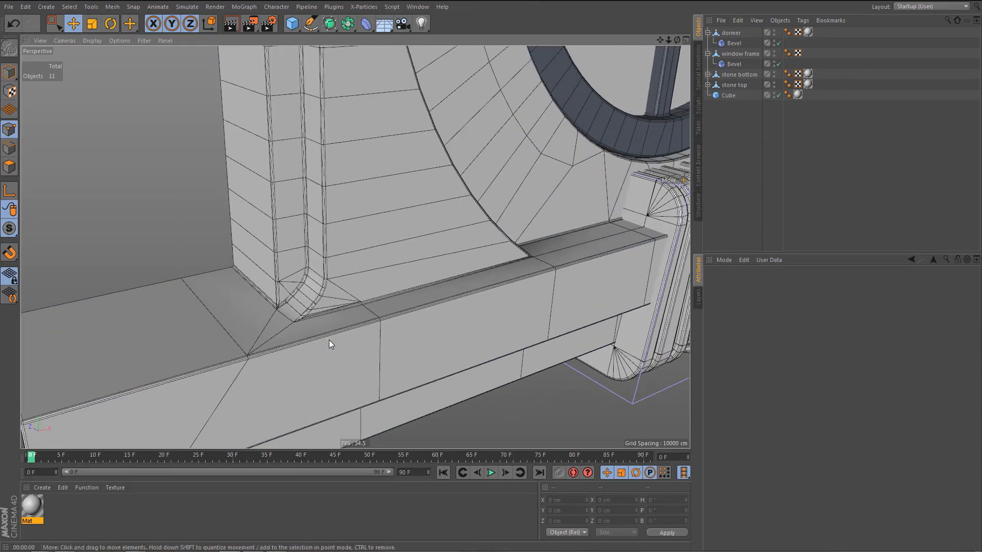
Connect the two dormer points at the foot of the opposite pilaster to close the matching gap above the base ledge.
scroll(313, 318, down, 3)
alt+middle_drag(412, 305, 231, 368)
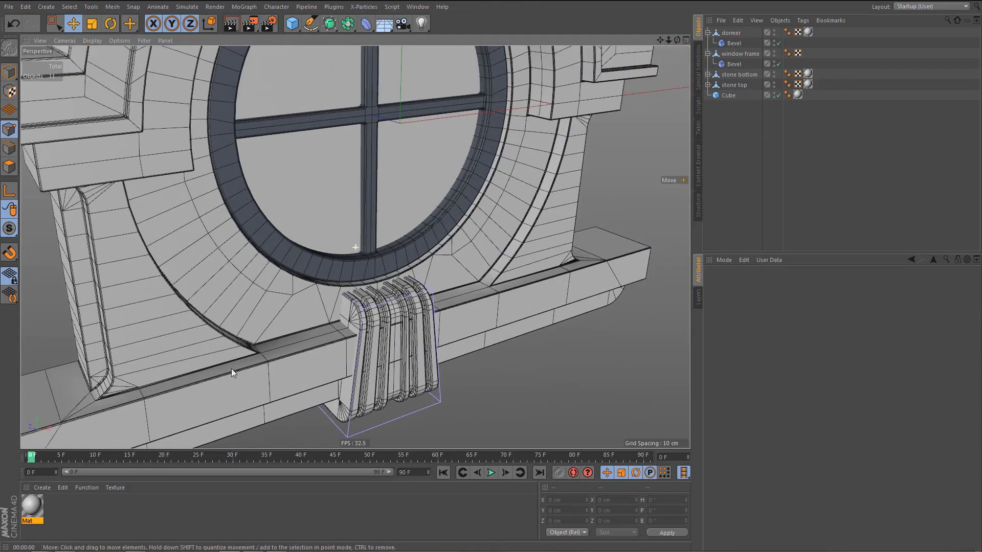
alt+middle_drag(537, 251, 408, 296)
click(731, 35)
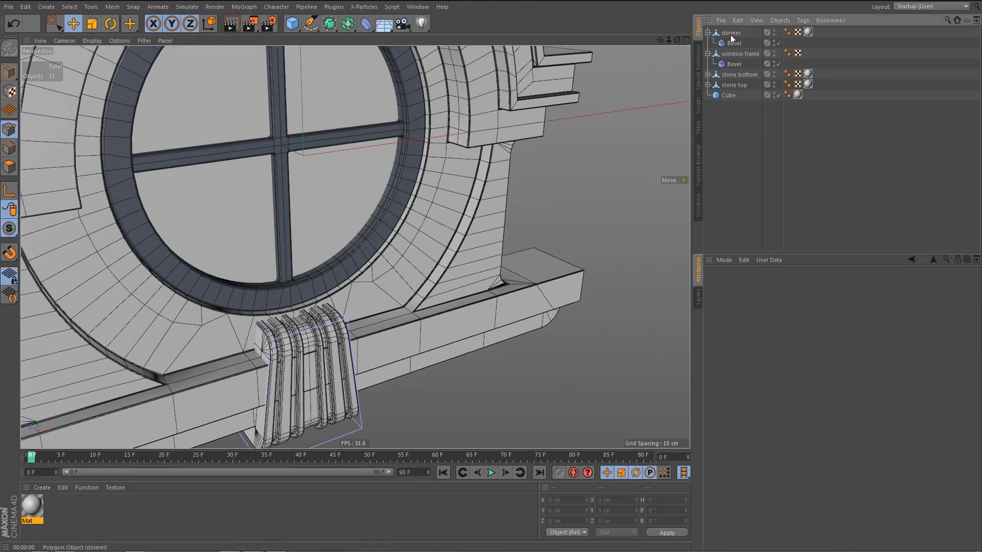
scroll(486, 284, up, 10)
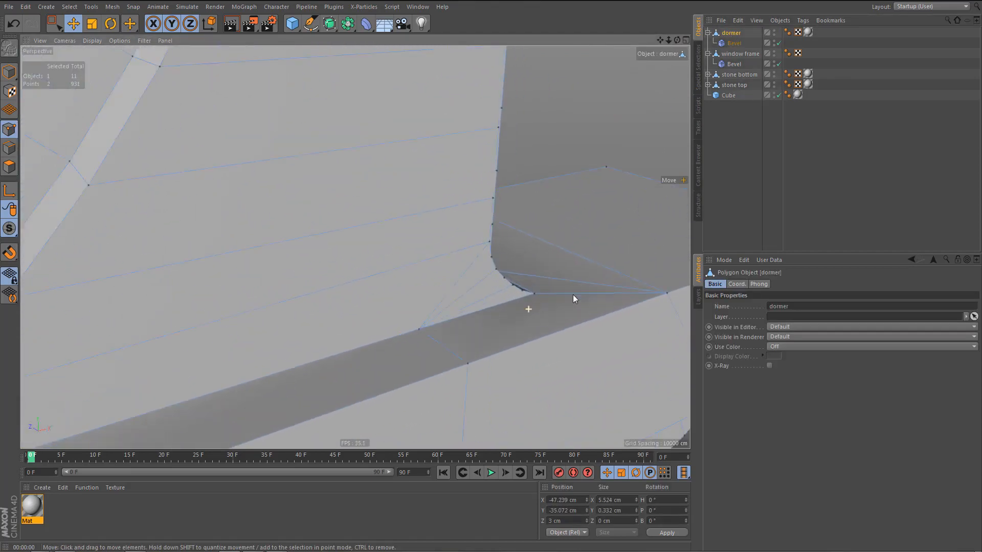
click(521, 278)
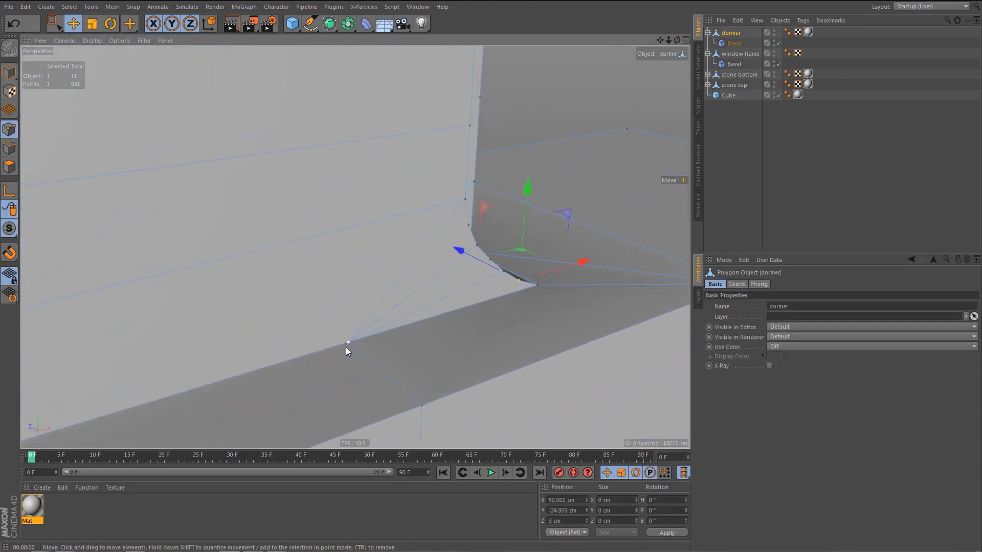
shift+click(347, 344)
scroll(415, 375, down, 4)
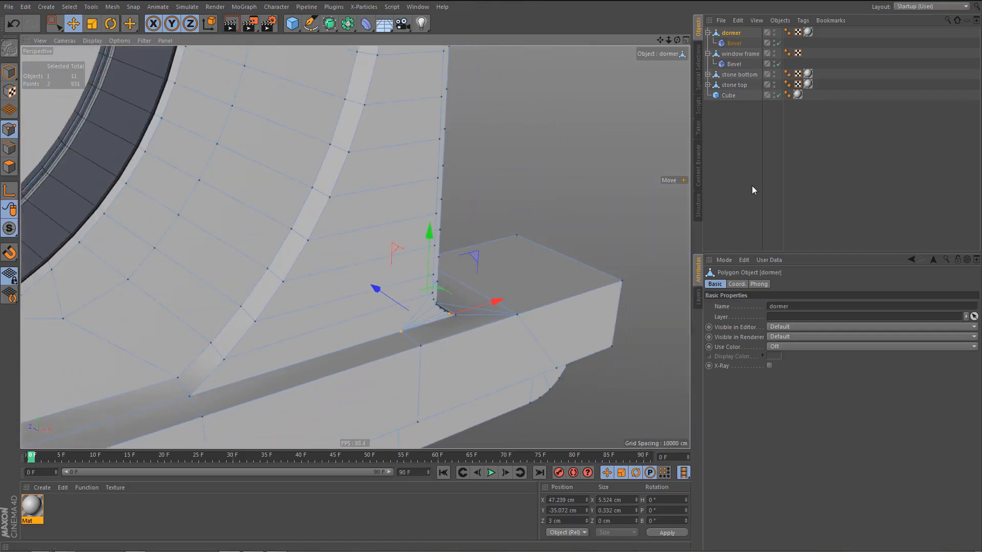
click(738, 191)
scroll(478, 317, down, 8)
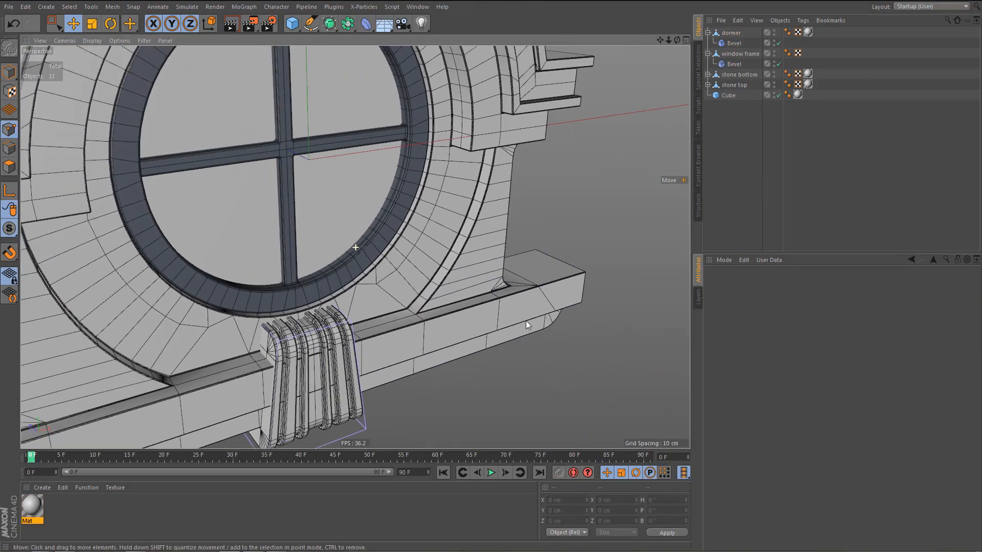
Isolate the window frame in the viewport and switch to editing its edges.
alt+drag(496, 364, 480, 311)
scroll(461, 265, up, 2)
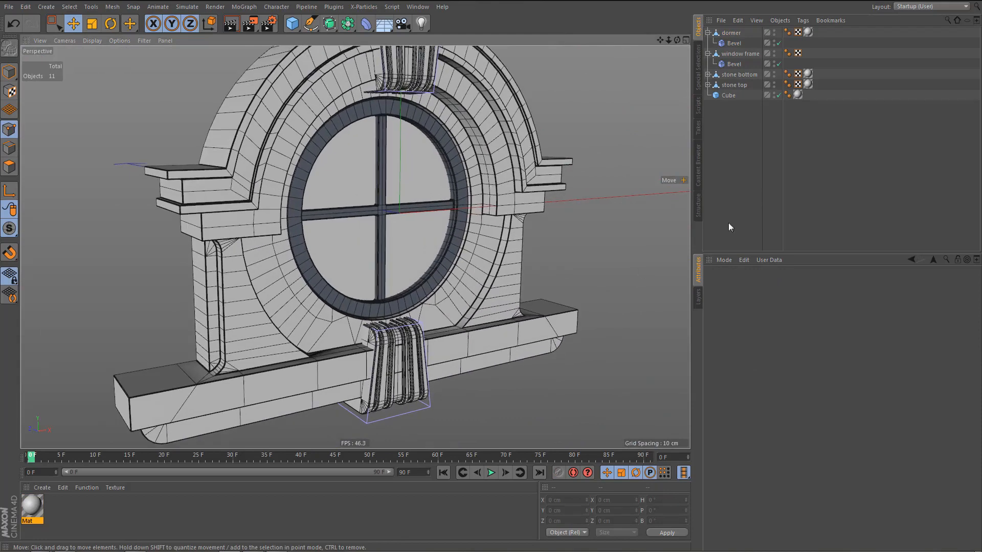
click(736, 54)
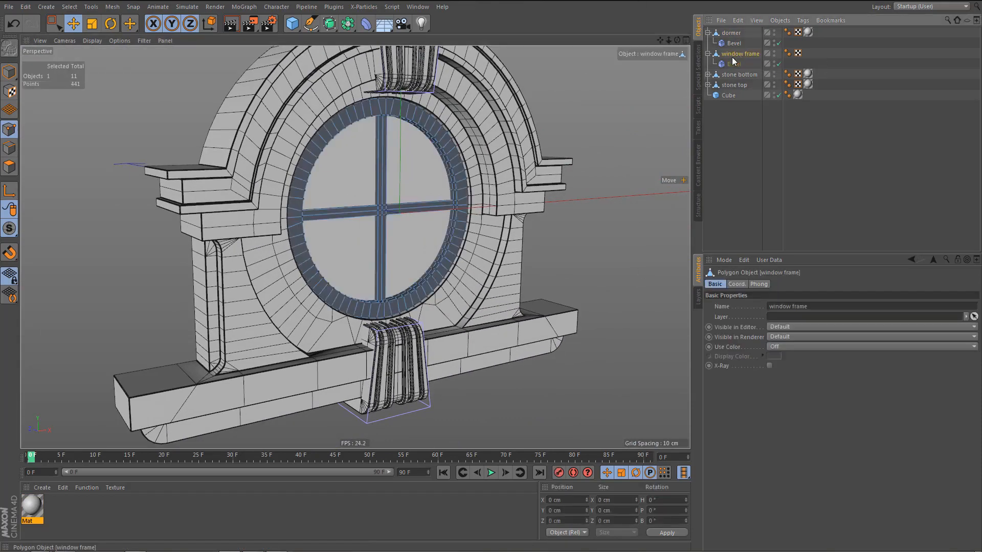
scroll(217, 180, up, 1)
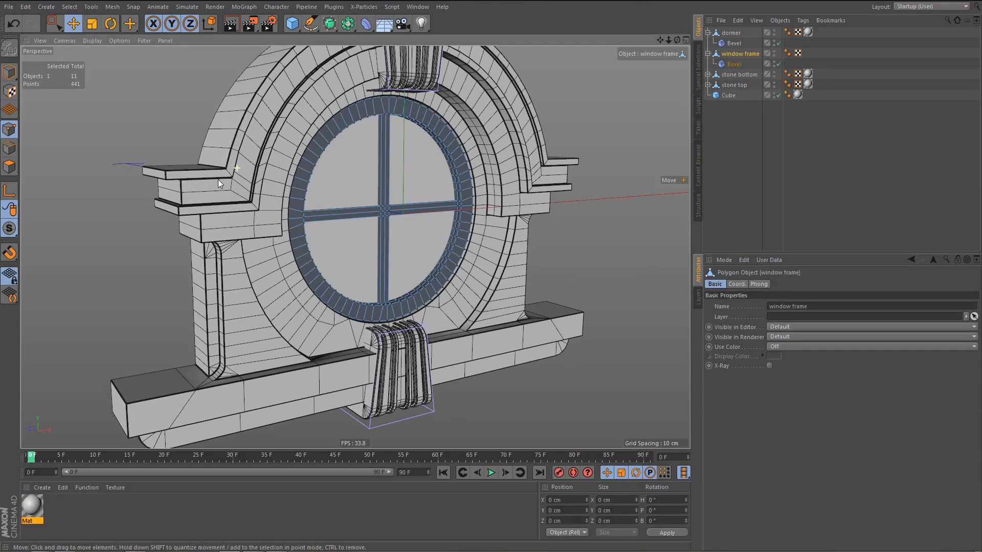
click(9, 230)
click(60, 262)
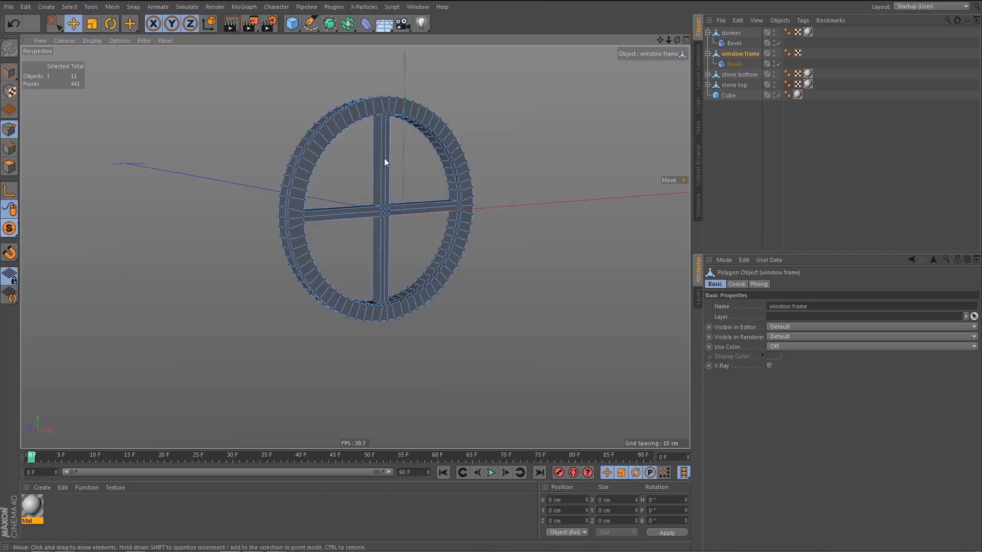
alt+drag(384, 158, 379, 118)
scroll(401, 156, up, 5)
alt+drag(450, 134, 427, 110)
key(Return)
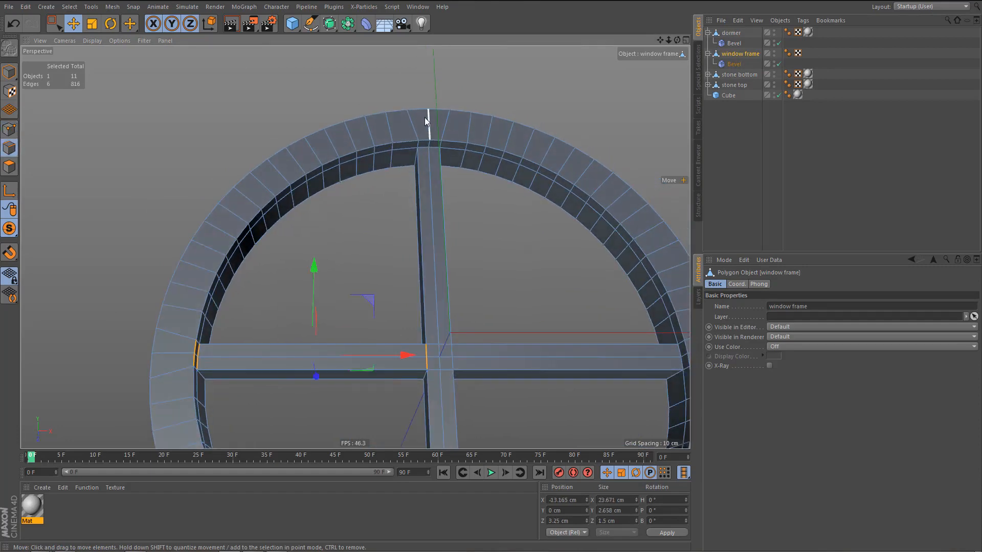
Select the middle and back edge loops along the frame's inner rim around its two upper openings.
click(451, 145)
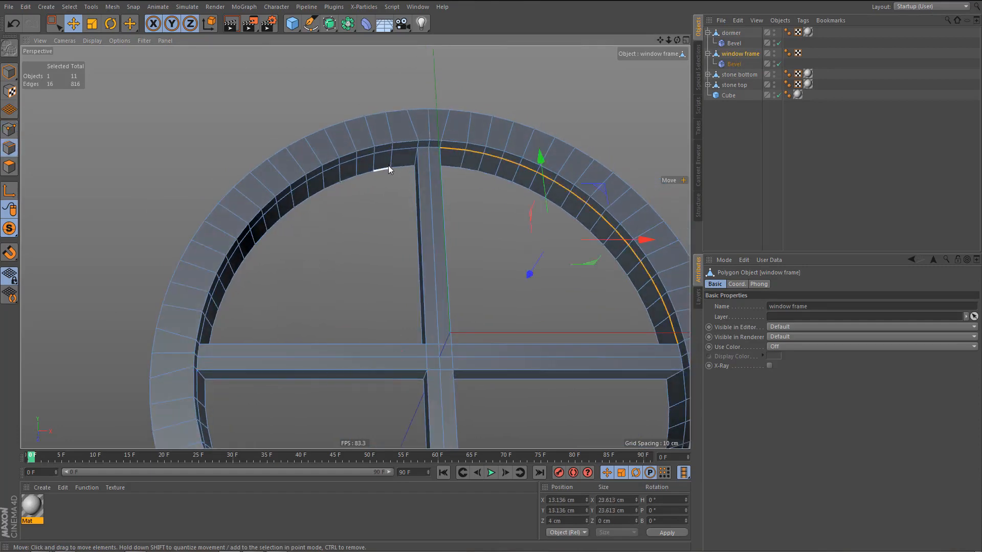
shift+click(405, 149)
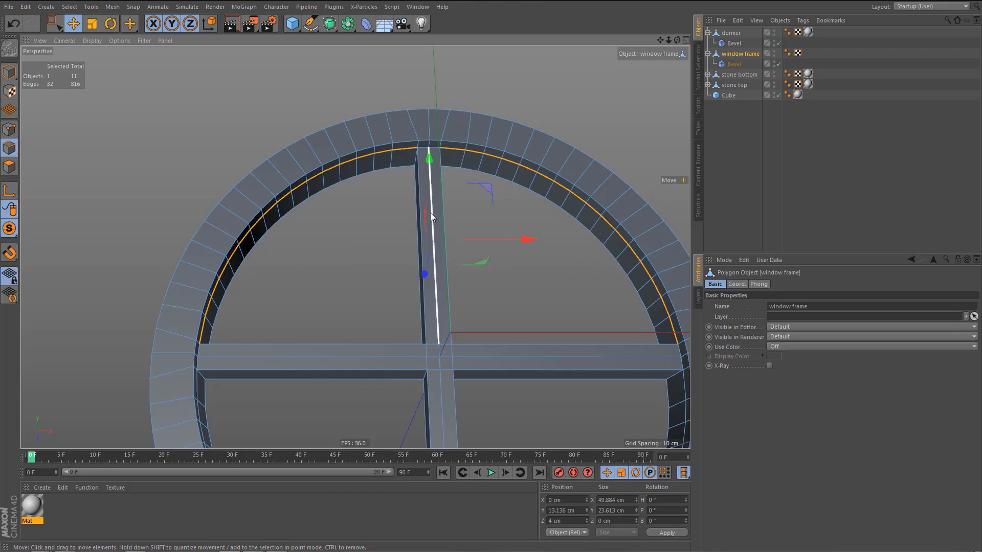
alt+drag(430, 212, 451, 207)
shift+double_click(456, 166)
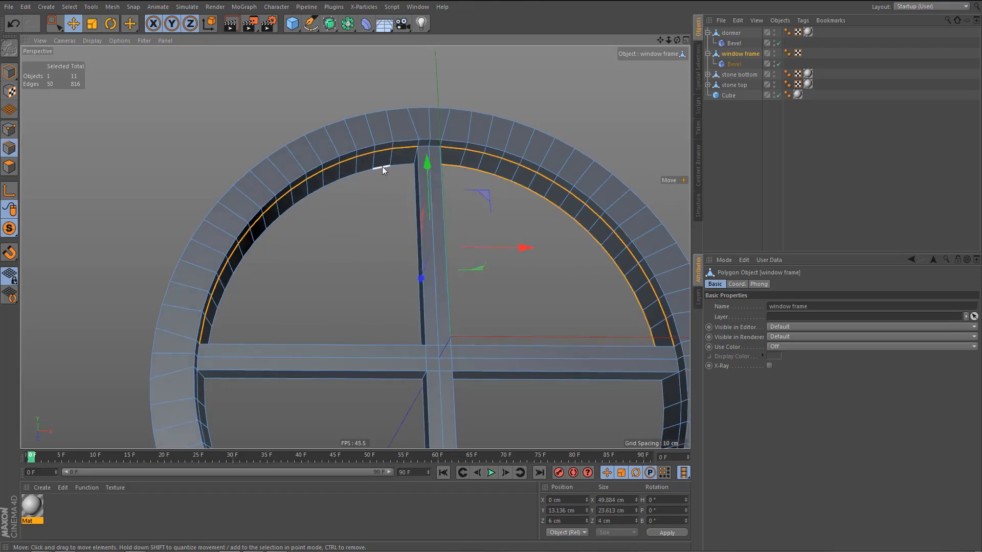
shift+double_click(382, 167)
Add the back outlines of the two lower openings and the middle edge loops of their inner rim to the selection.
scroll(404, 237, down, 3)
alt+middle_drag(479, 332, 478, 212)
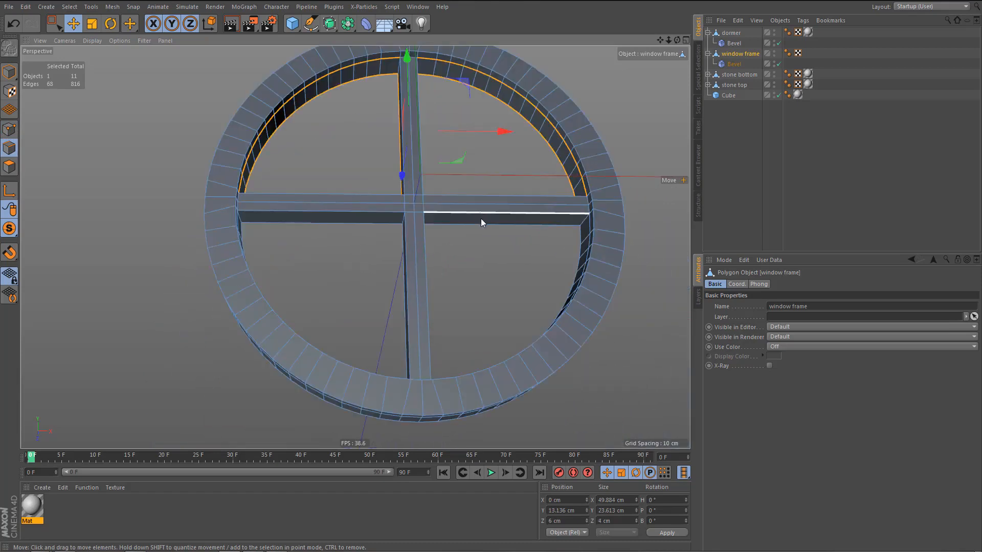
shift+double_click(479, 223)
shift+double_click(369, 222)
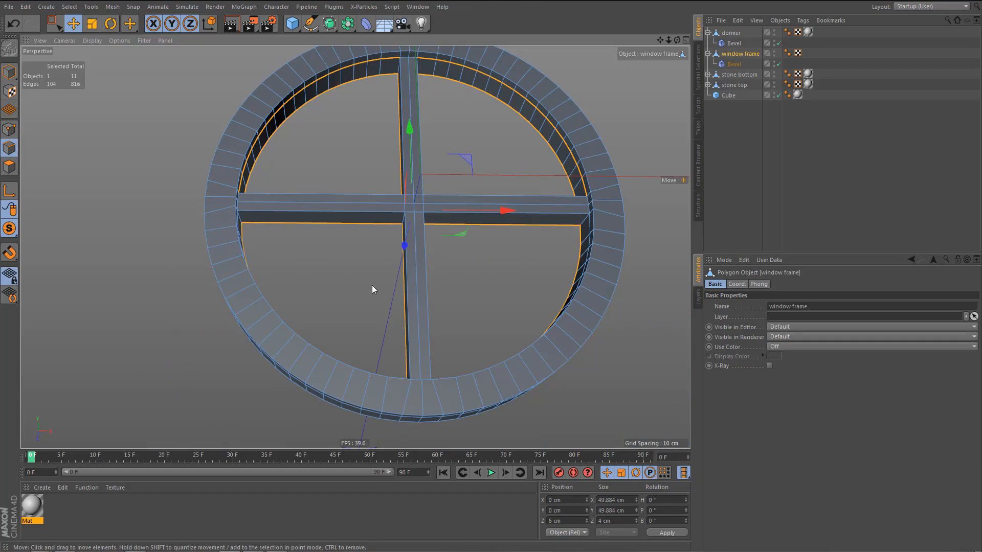
alt+drag(236, 296, 221, 307)
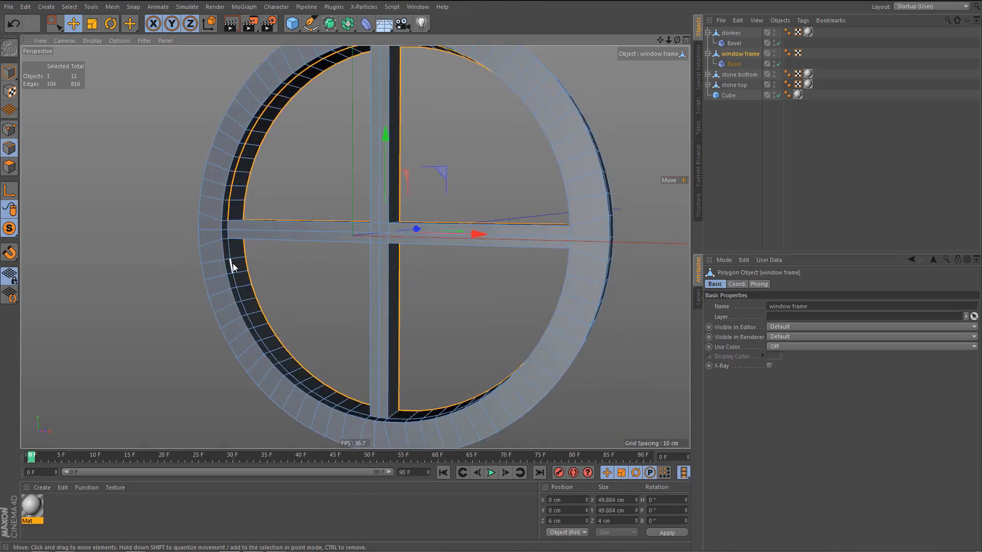
shift+double_click(268, 303)
alt+drag(321, 326, 515, 289)
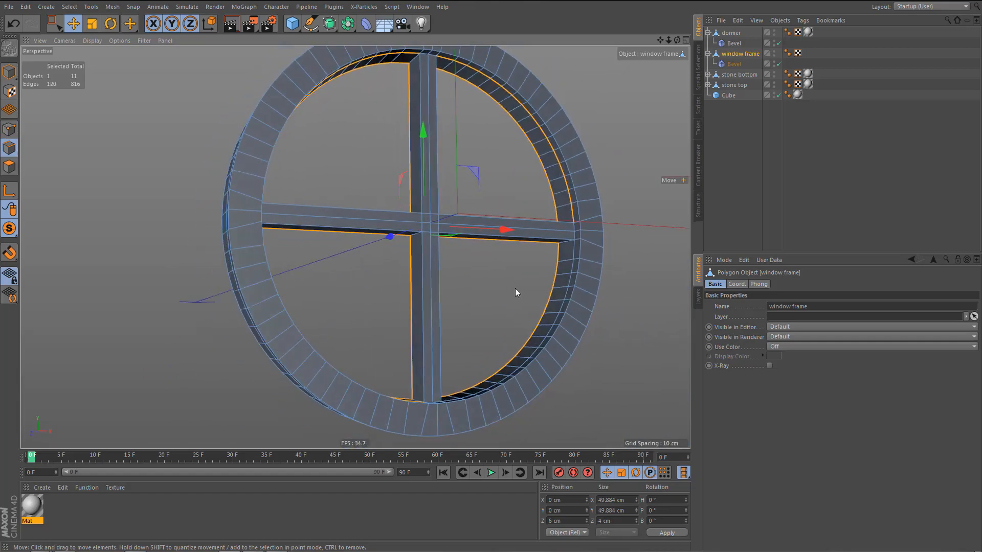
shift+double_click(567, 293)
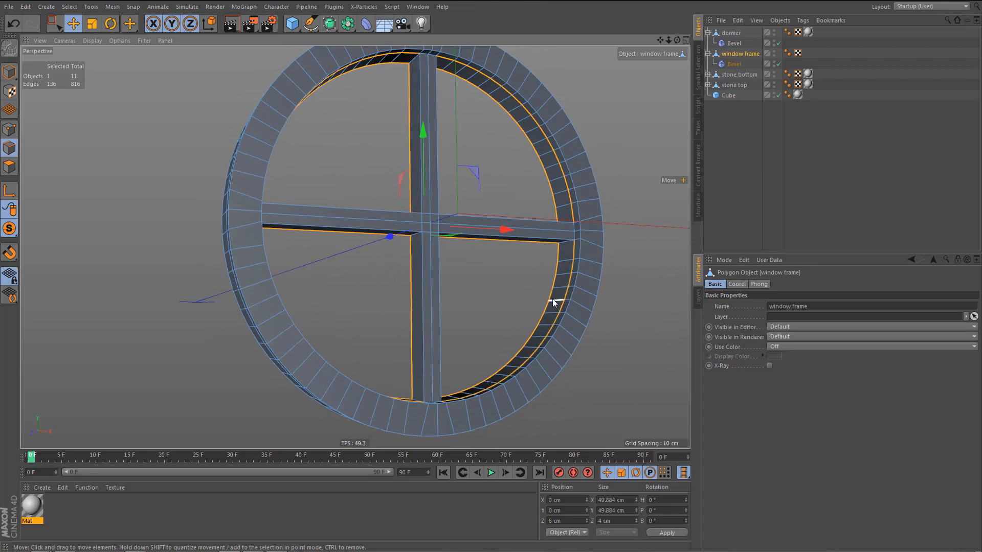
Remove the crossbar edges from the selection with Live Selection, keeping only the curved rim edges.
key(9)
alt+drag(502, 154, 431, 177)
ctrl+click(452, 145)
ctrl+click(462, 211)
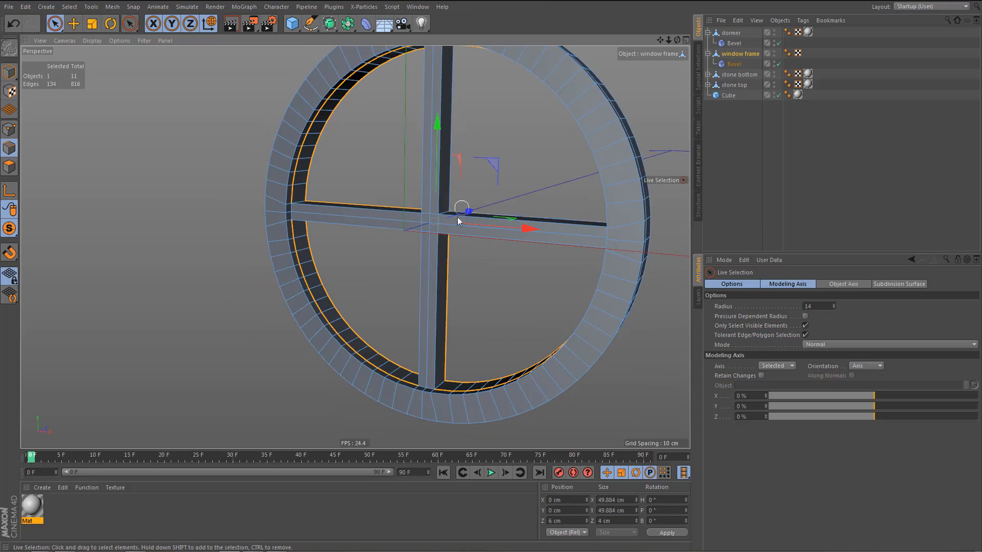
ctrl+click(448, 245)
ctrl+click(400, 204)
mouse_move(427, 180)
alt+mouse_down()
mouse_move(362, 169)
mouse_move(403, 189)
mouse_move(381, 260)
alt+mouse_up()
alt+drag(338, 220, 323, 170)
mouse_move(359, 199)
ctrl+mouse_down()
mouse_move(355, 262)
mouse_move(476, 173)
mouse_move(512, 194)
mouse_move(493, 226)
mouse_move(484, 222)
mouse_move(417, 81)
mouse_move(420, 128)
mouse_move(356, 107)
ctrl+mouse_up()
Add the inner and outer edge loops of the ring's front face and its rear outer loop to the selection.
key(e)
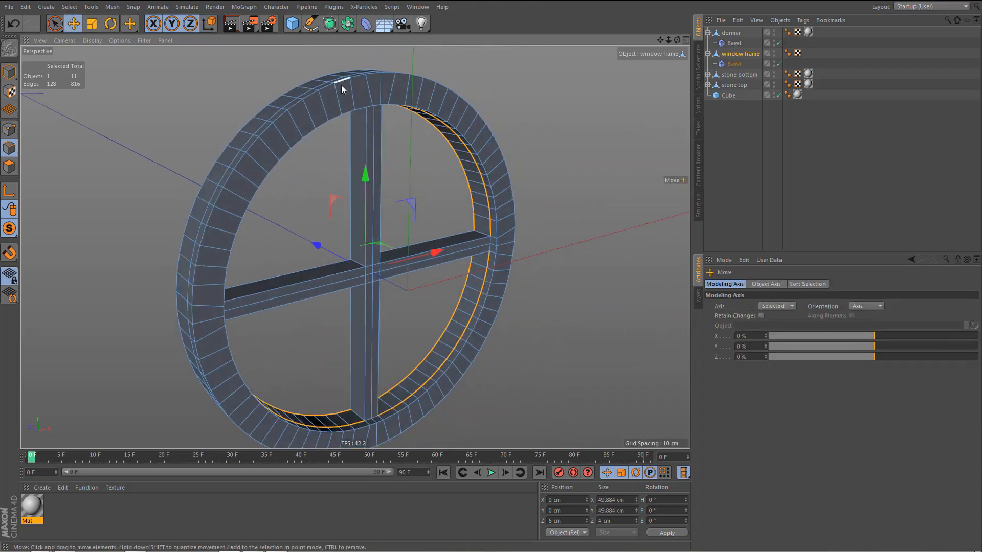
shift+double_click(342, 85)
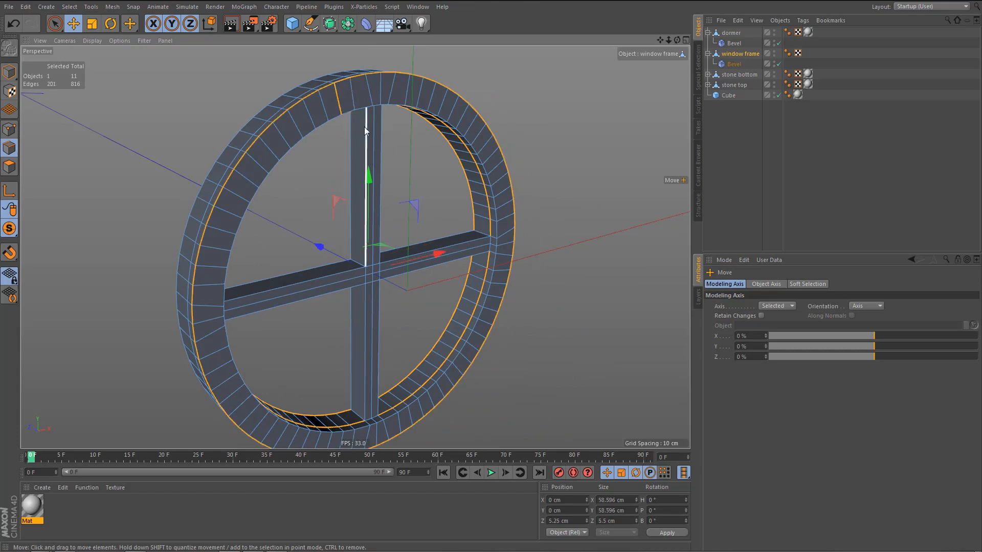
shift+double_click(314, 131)
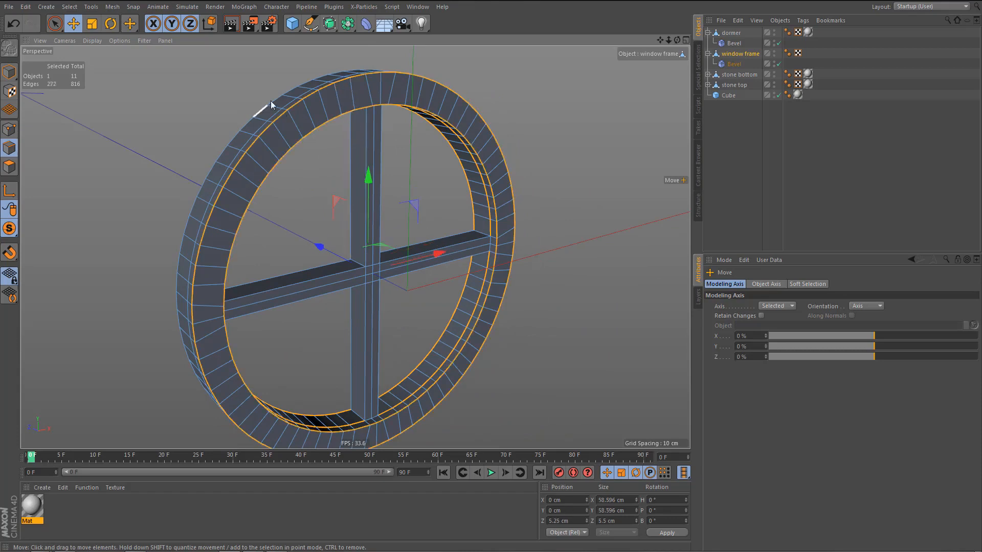
shift+double_click(283, 111)
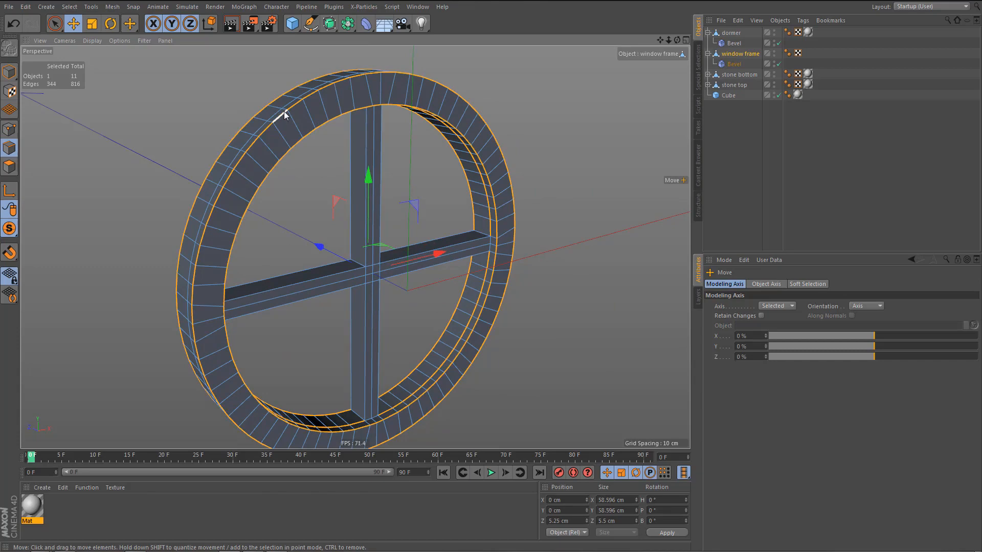
Dissolve the redundant middle edge loop running around the outer side of the window frame's ring.
scroll(317, 103, up, 3)
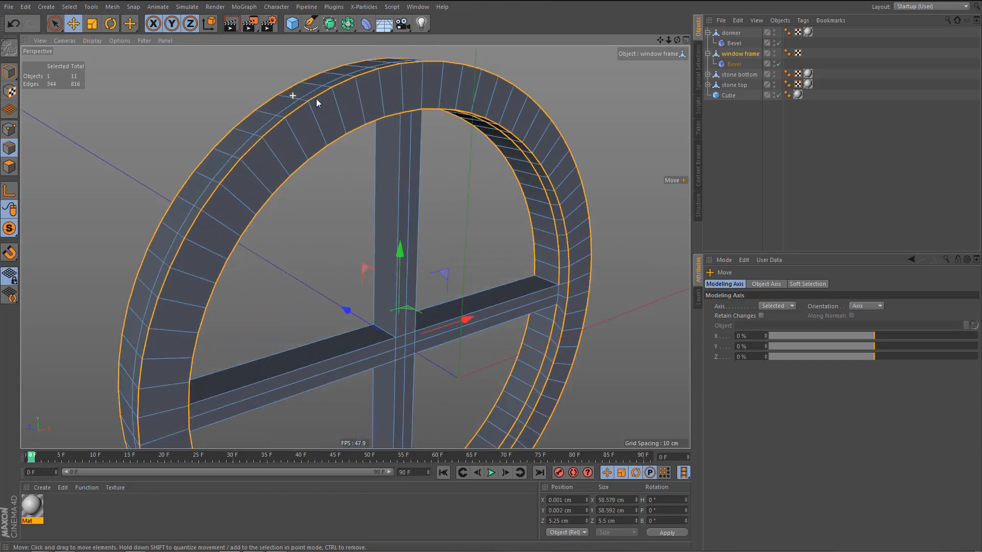
key(Delete)
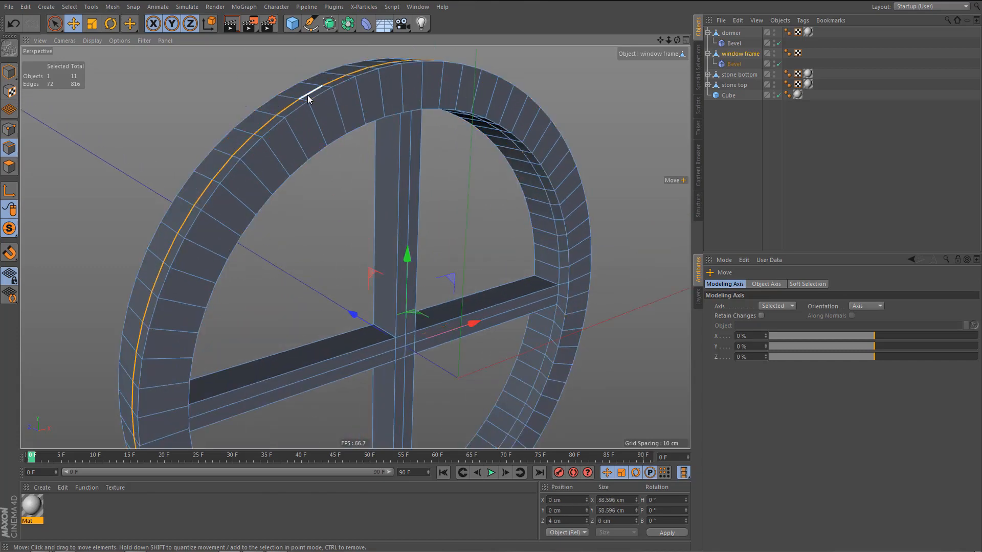
scroll(258, 153, down, 3)
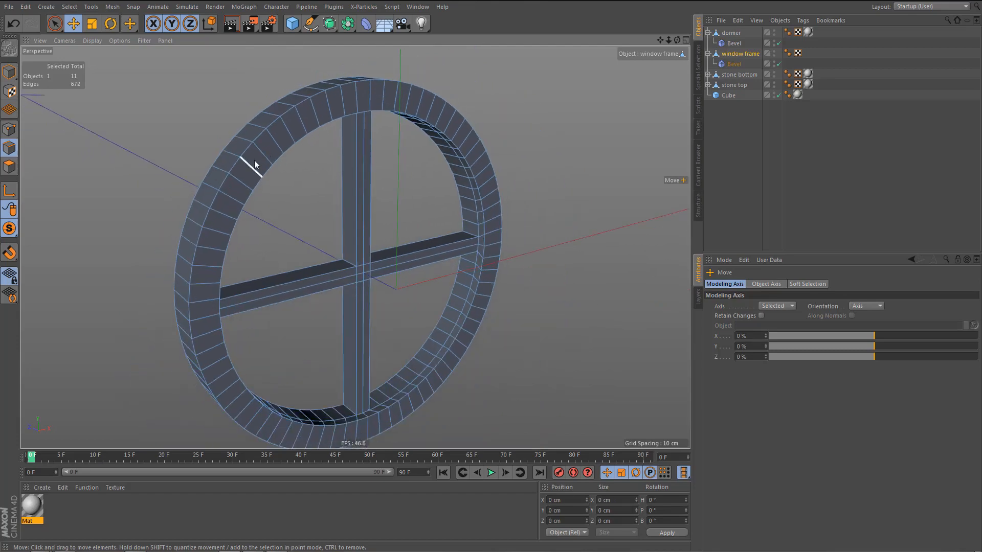
Show all dormer parts again and render a preview of the whole model from a low front angle.
alt+drag(253, 161, 240, 141)
alt+middle_drag(483, 243, 480, 216)
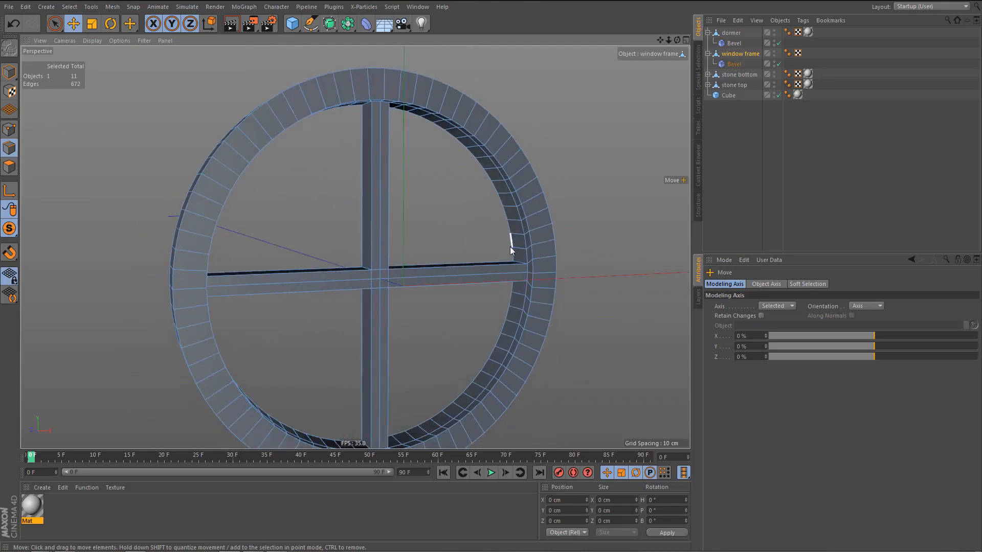
mouse_move(509, 246)
alt+mouse_down()
mouse_move(539, 243)
mouse_move(479, 230)
mouse_move(516, 248)
alt+mouse_up()
drag(11, 230, 56, 237)
alt+middle_drag(354, 248, 322, 244)
alt+right_drag(372, 236, 328, 298)
alt+drag(378, 230, 380, 204)
alt+right_drag(369, 273, 381, 272)
alt+middle_drag(381, 272, 392, 277)
alt+right_drag(386, 279, 392, 275)
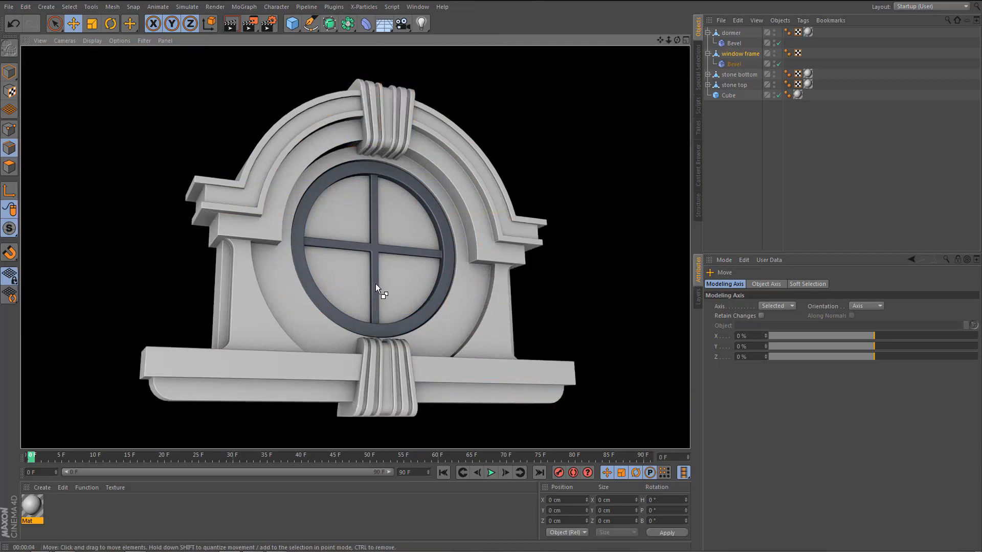
Add a Cel Renderer effect with color, illumination, outline and edges enabled, and render the dormer with its mesh lines.
key(ctrl+b)
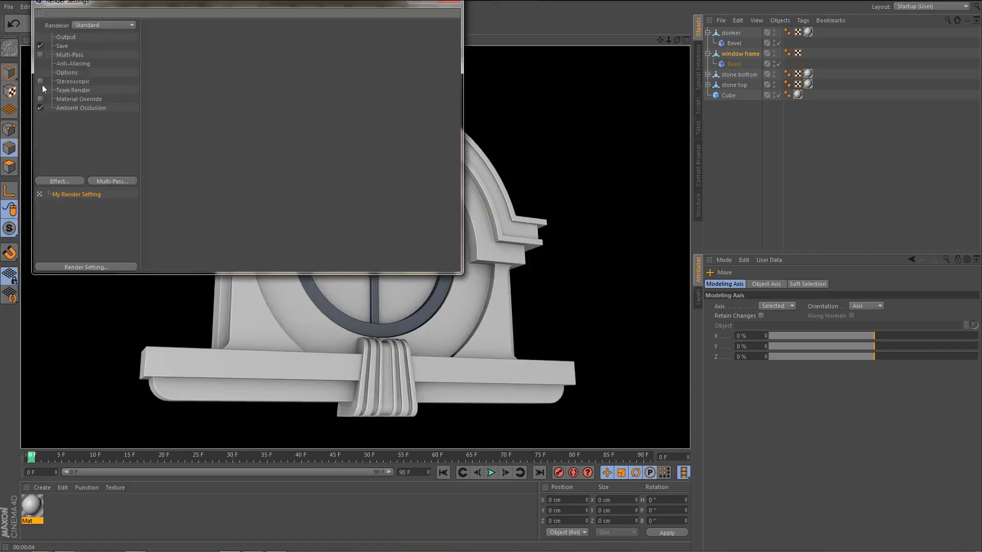
right_click(82, 137)
click(110, 207)
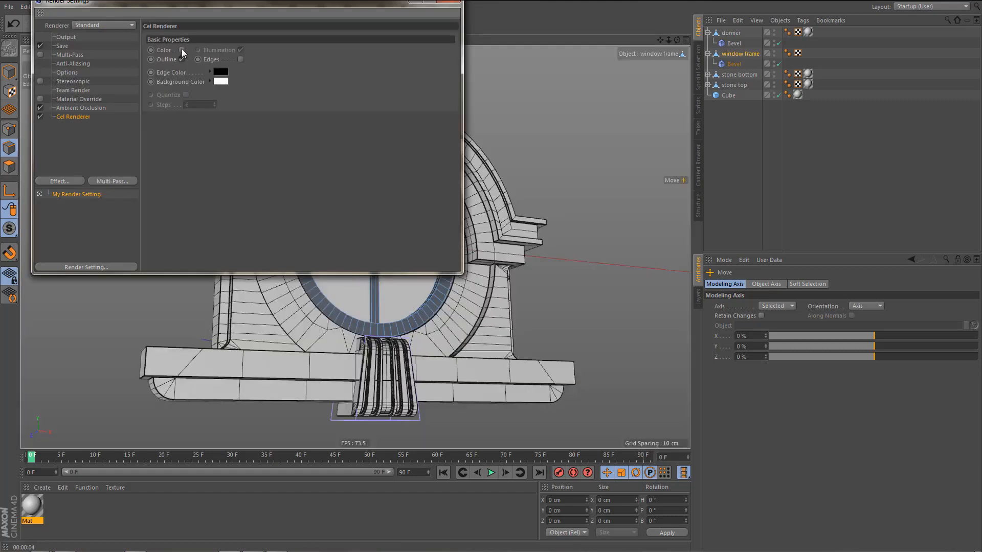
click(449, 3)
key(ctrl+r)
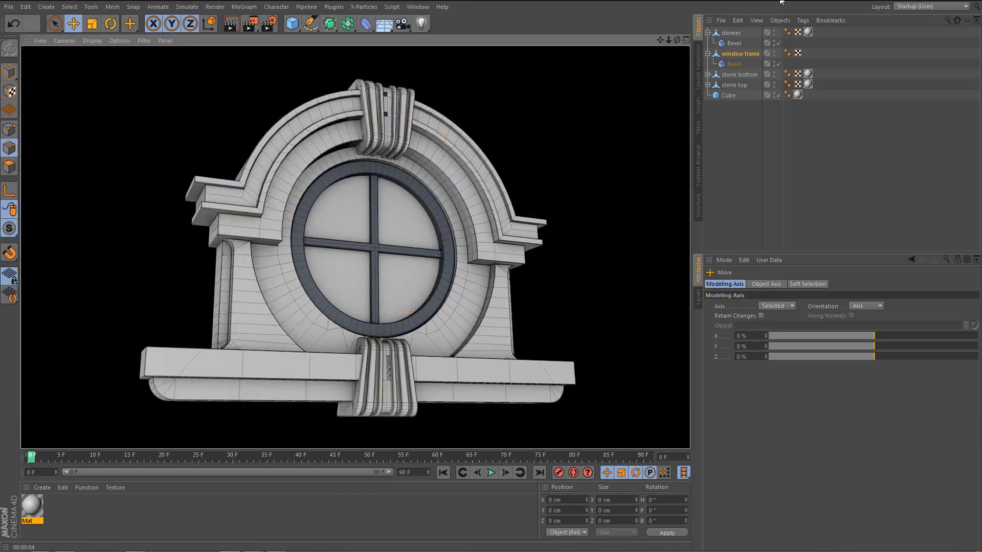
Move the top and bottom stone ornaments together about 0.6 cm forward and render a preview of the dormer.
click(740, 74)
ctrl+click(732, 85)
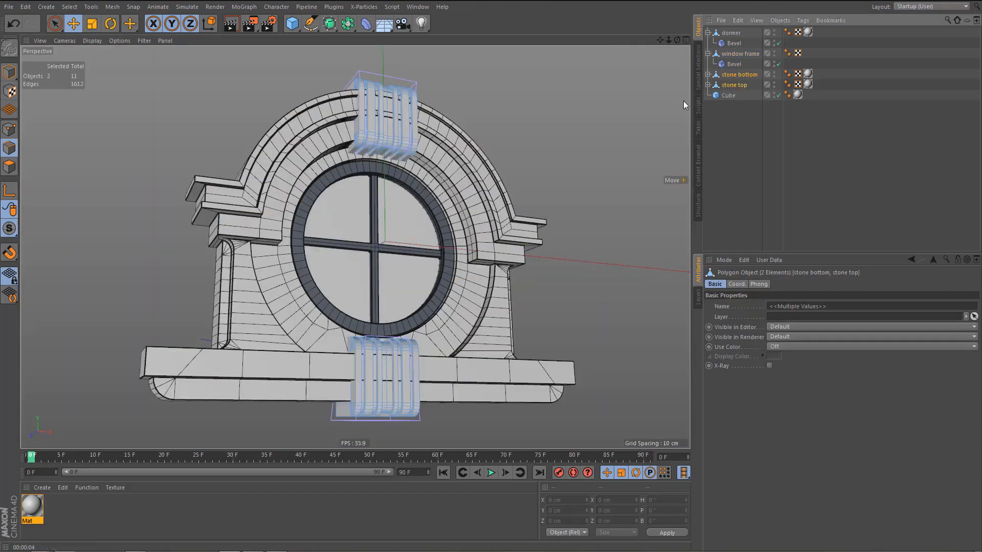
key(Tab)
key(Tab)
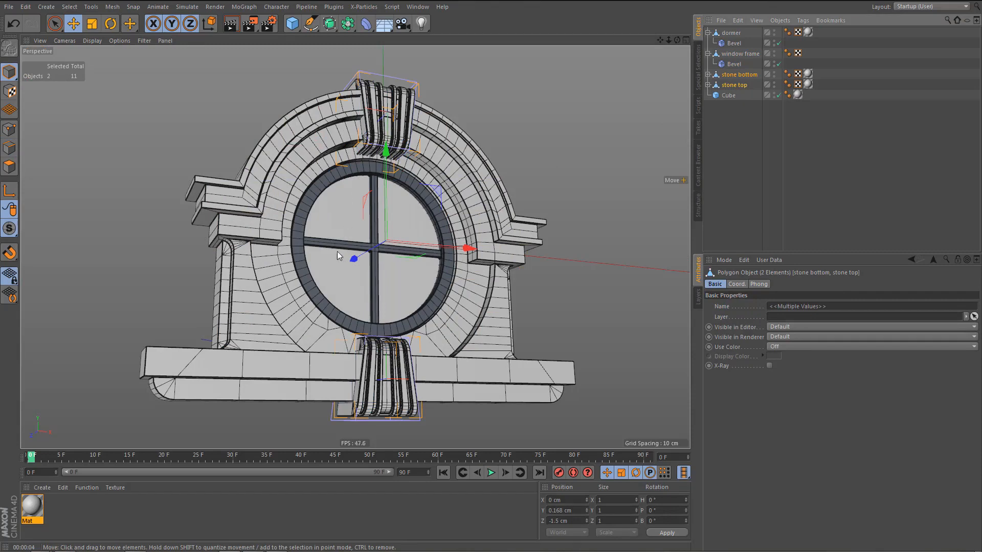
drag(351, 262, 342, 267)
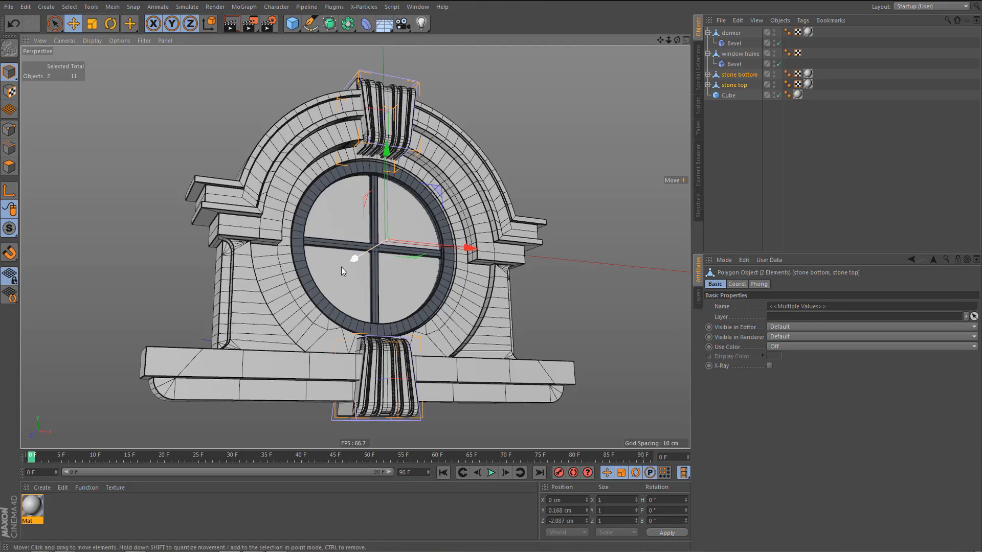
key(ctrl+r)
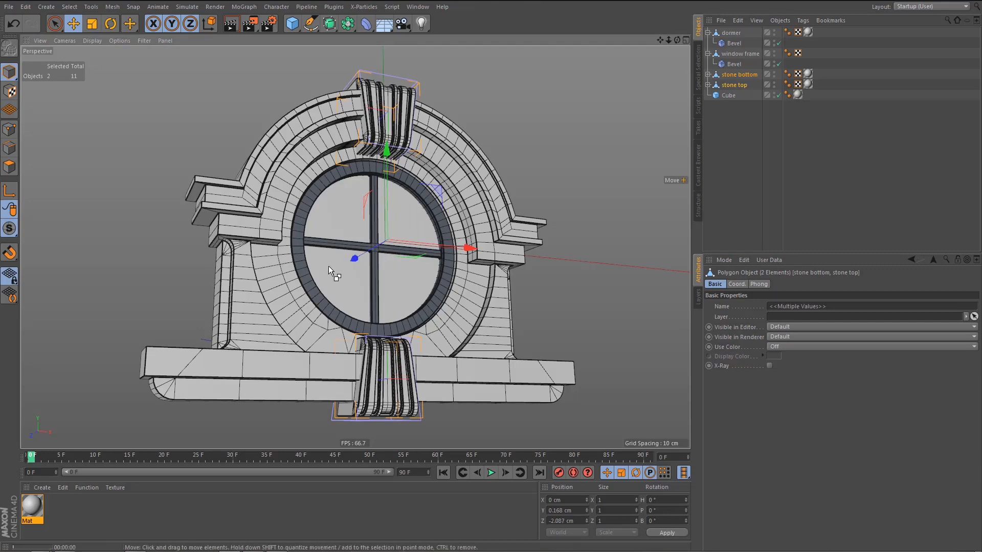